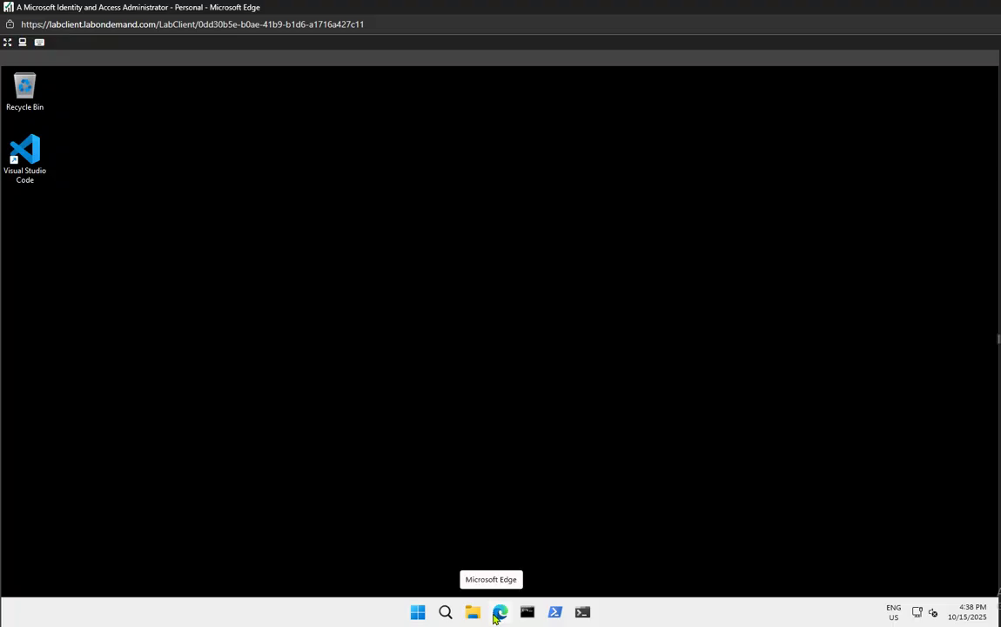
click(500, 613)
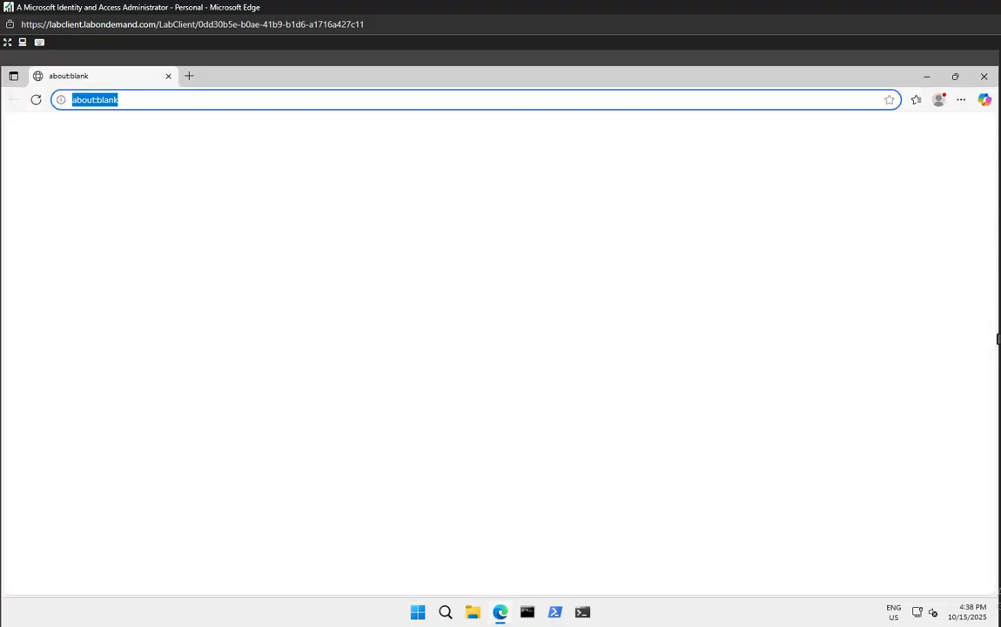
text(https://entra.microsoft.com)
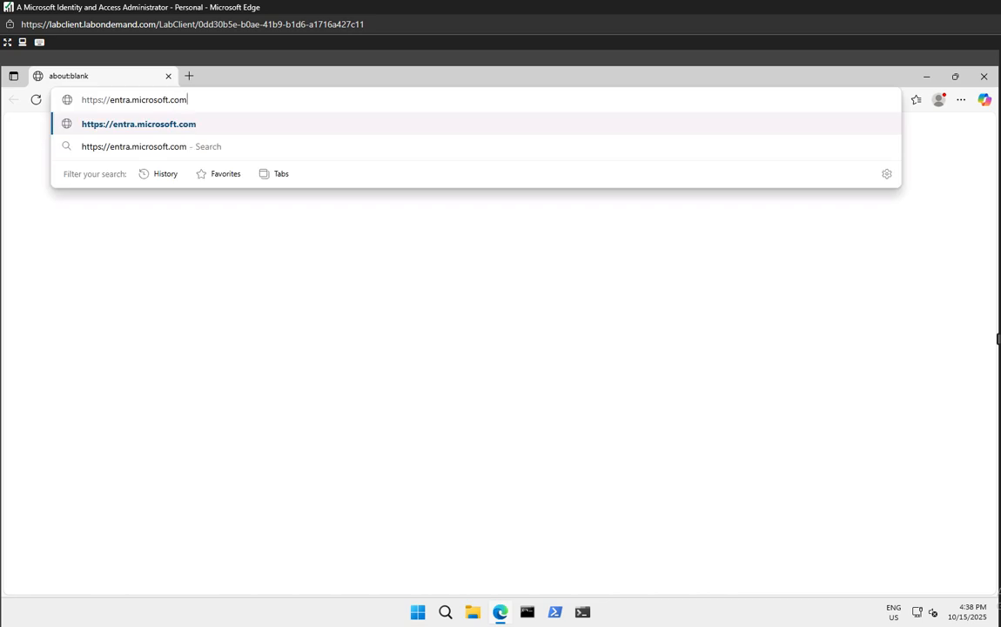
key(Return)
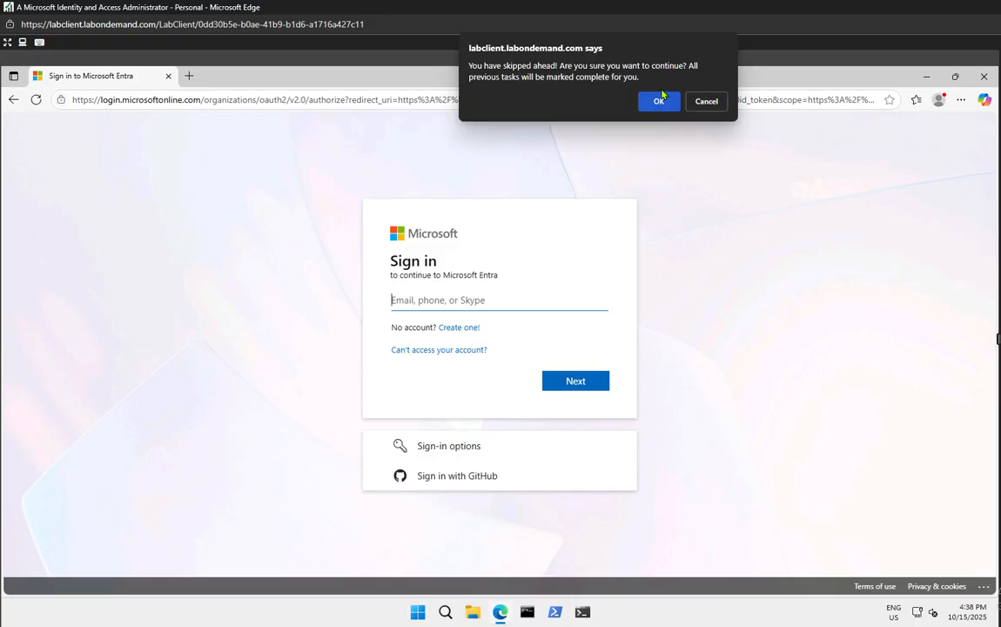
Dismiss the lab warning and sign in with the tenant admin account name and password
click(659, 101)
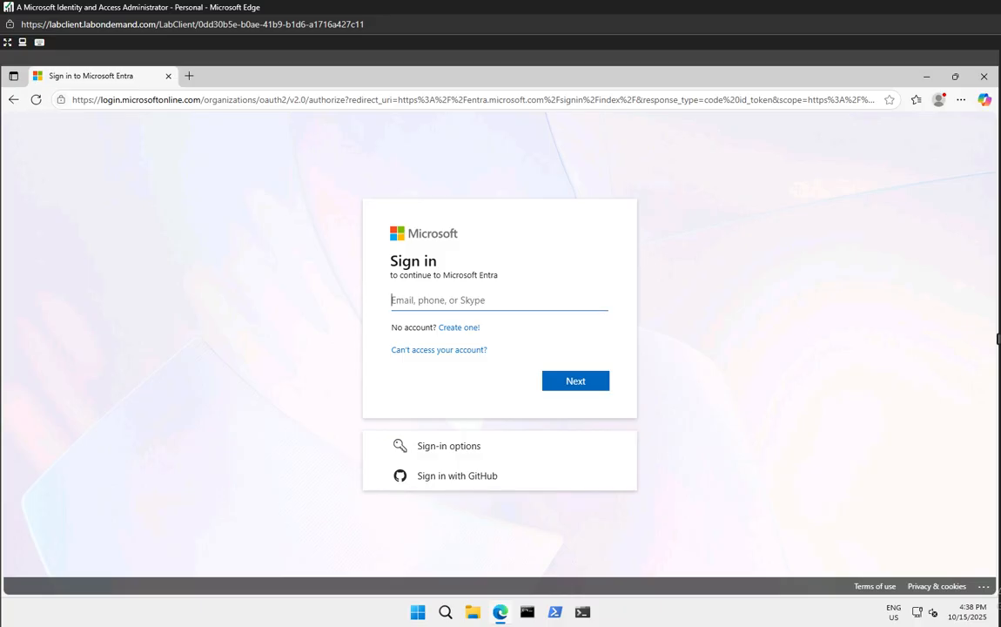
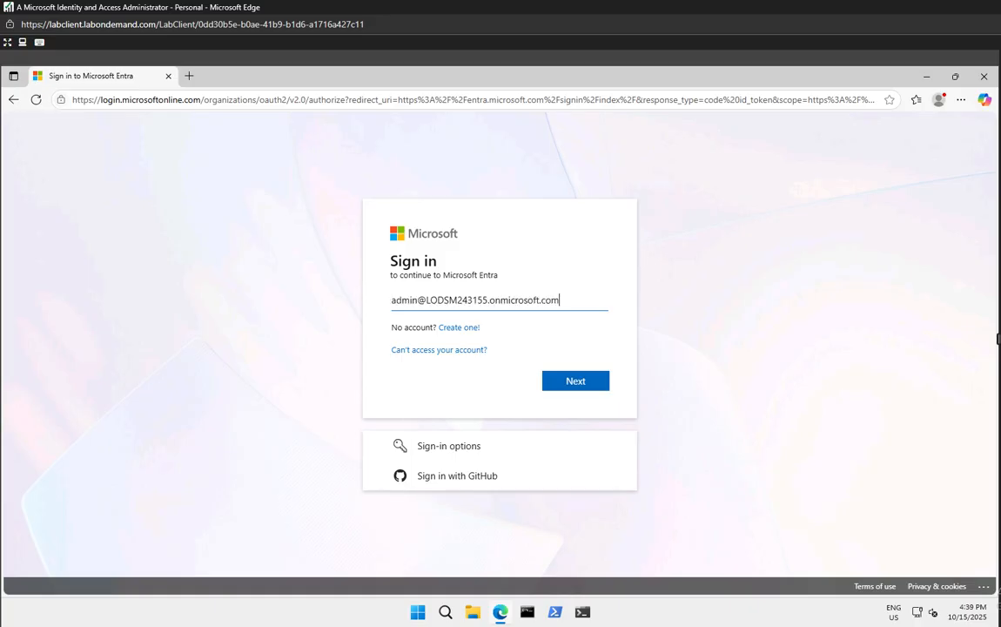
click(565, 388)
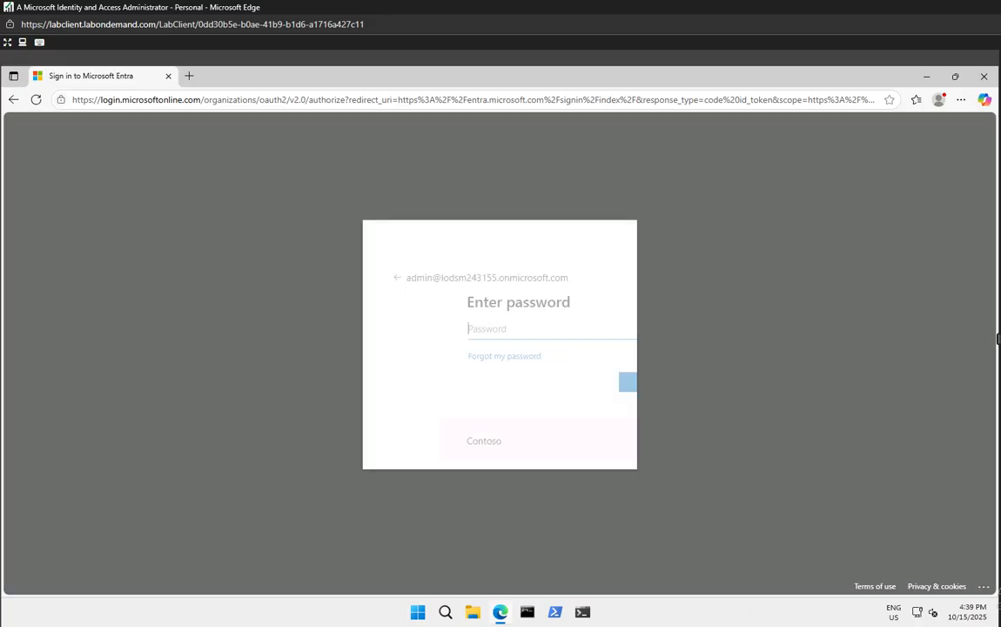
text(••••••••••••••••••••••••••••)
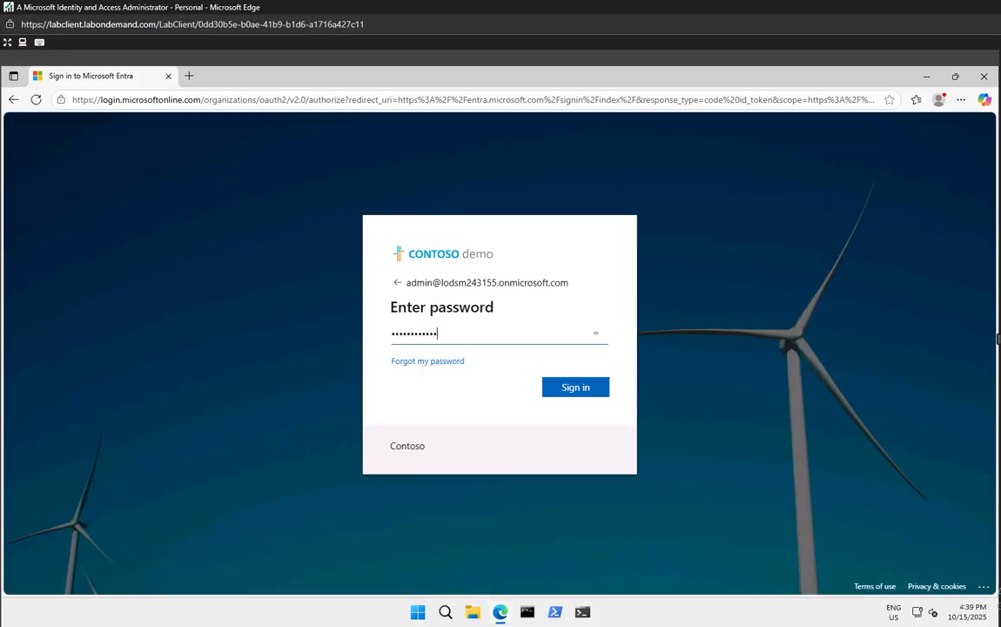
text(••••)
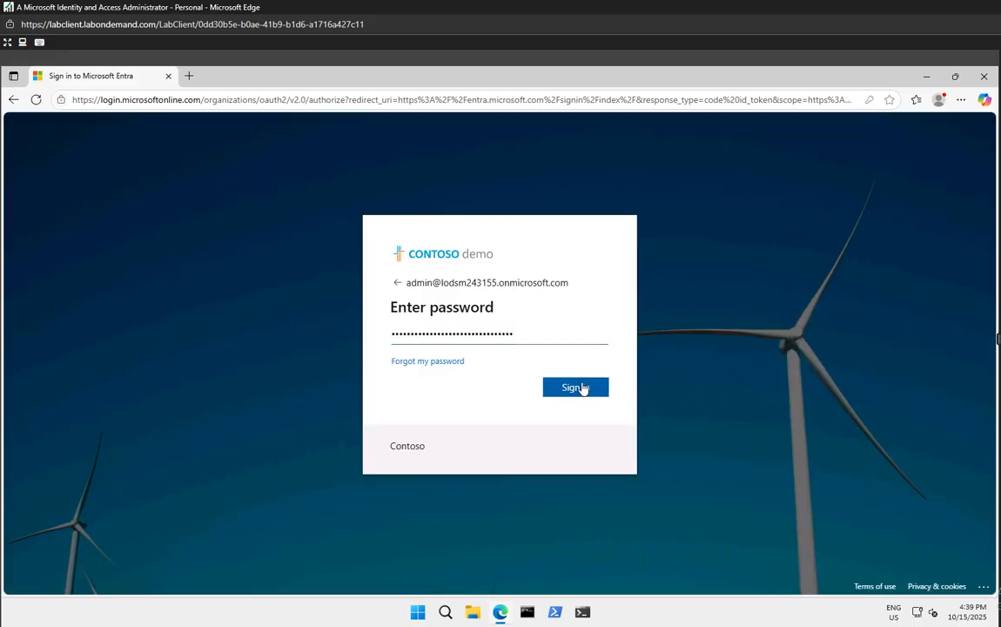
click(584, 387)
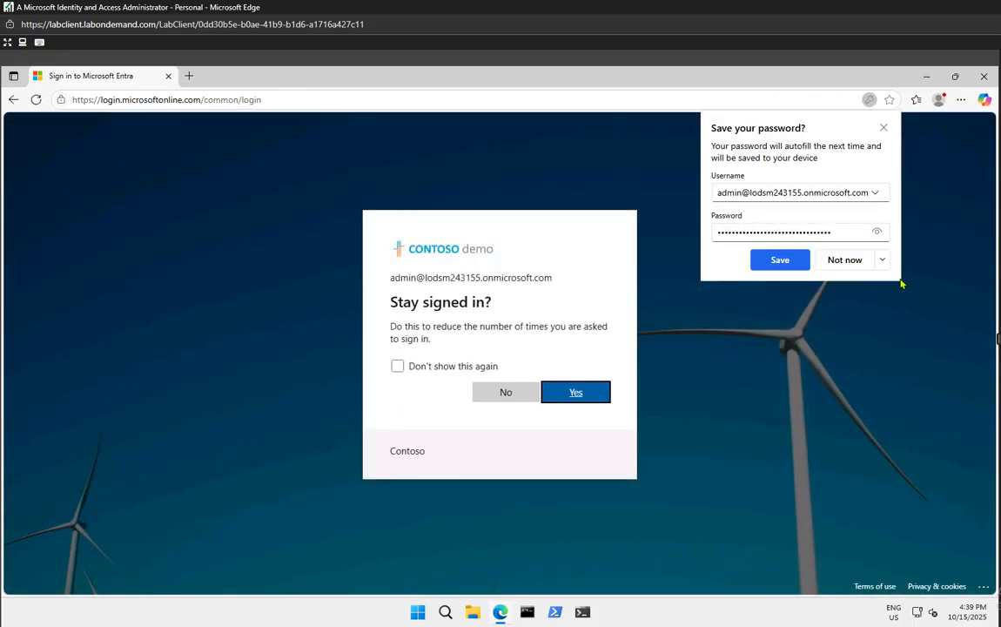
Decline saving the password and staying signed in, then continue past the security prompt
click(840, 260)
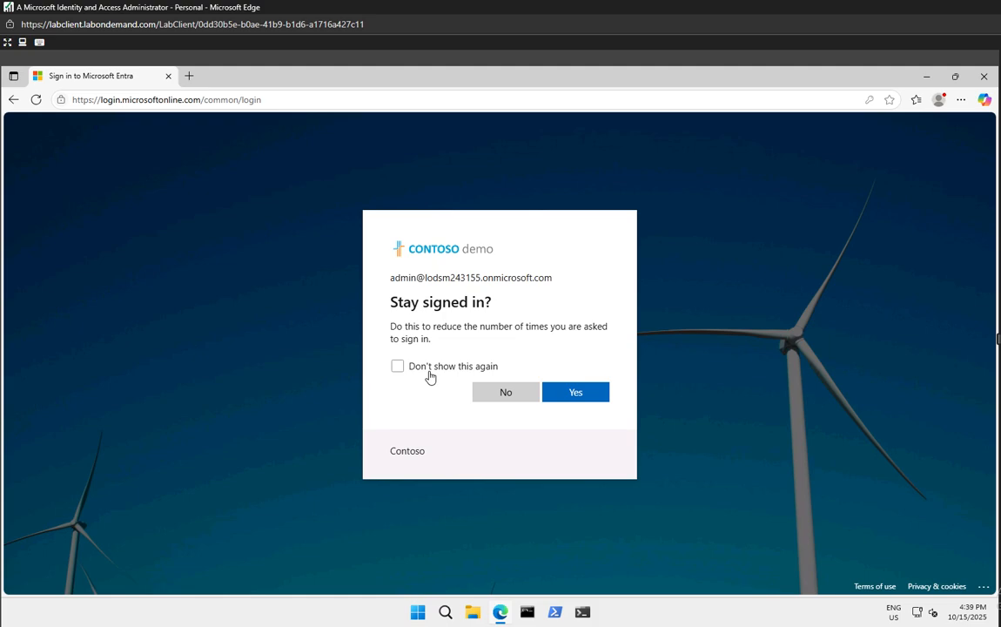
click(427, 371)
click(498, 398)
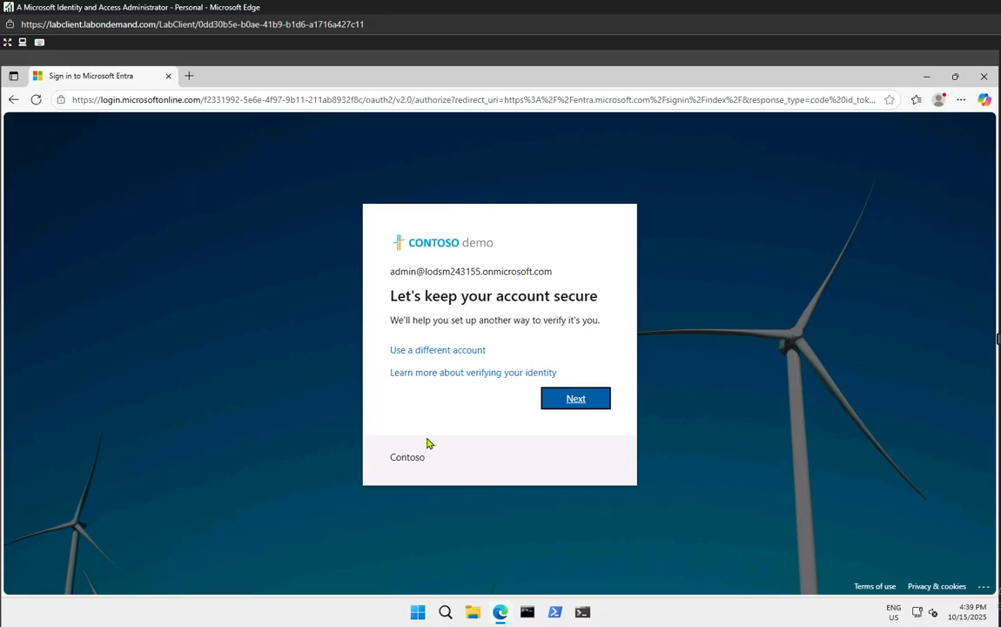
click(566, 405)
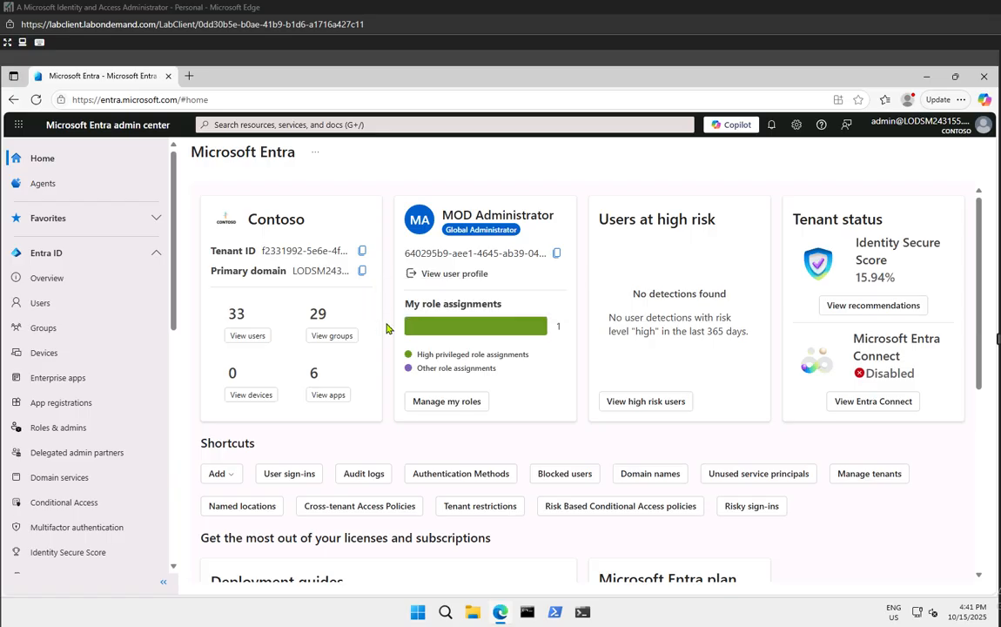
Open the All users list and expand the New user dropdown
mouse_move(447, 333)
click(36, 306)
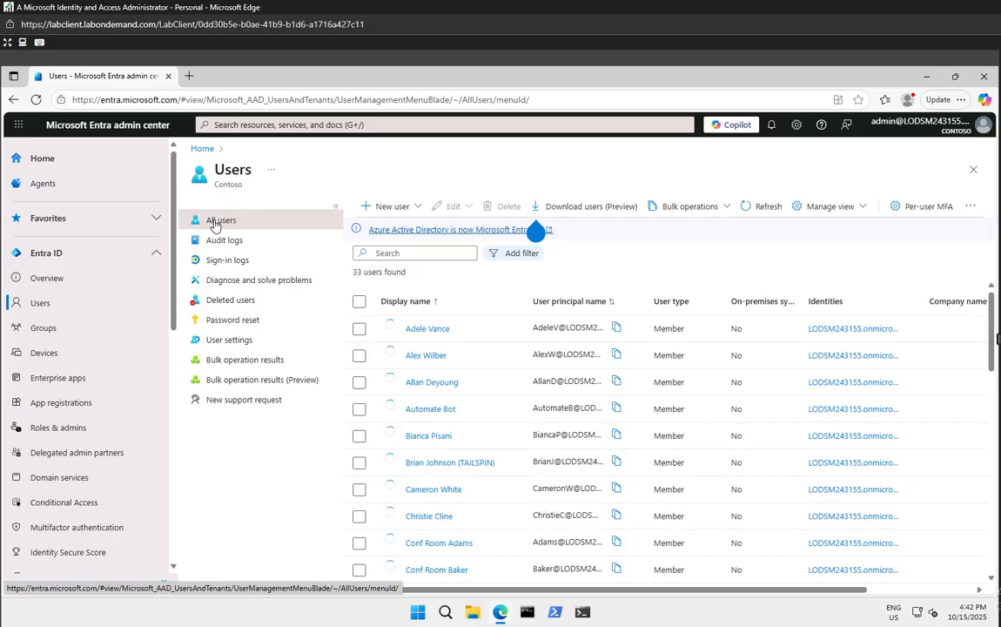
click(387, 209)
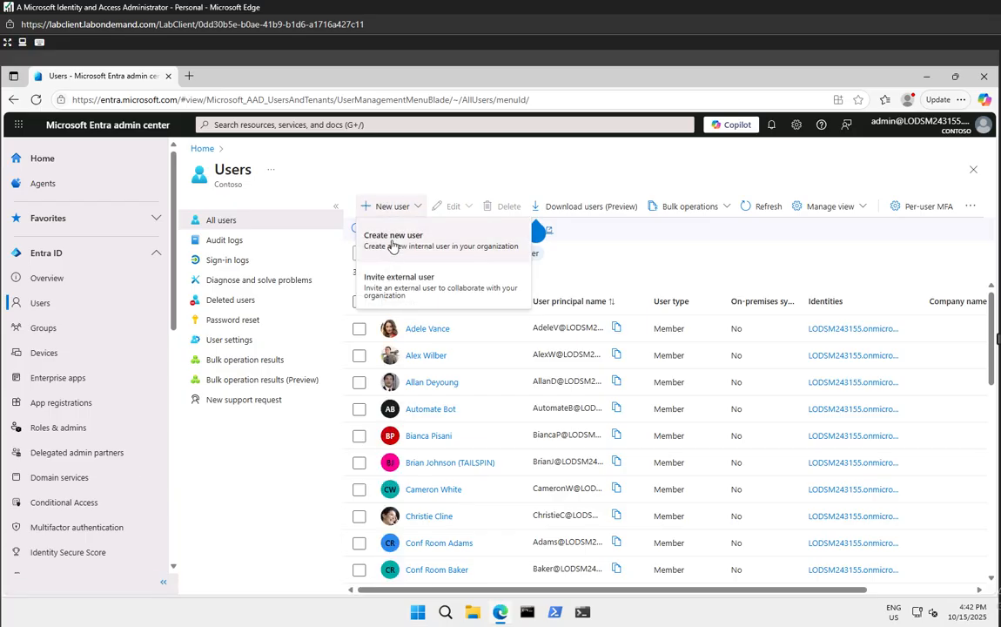
Start a new internal user, fill in its principal name and display name, and copy the generated password
click(392, 237)
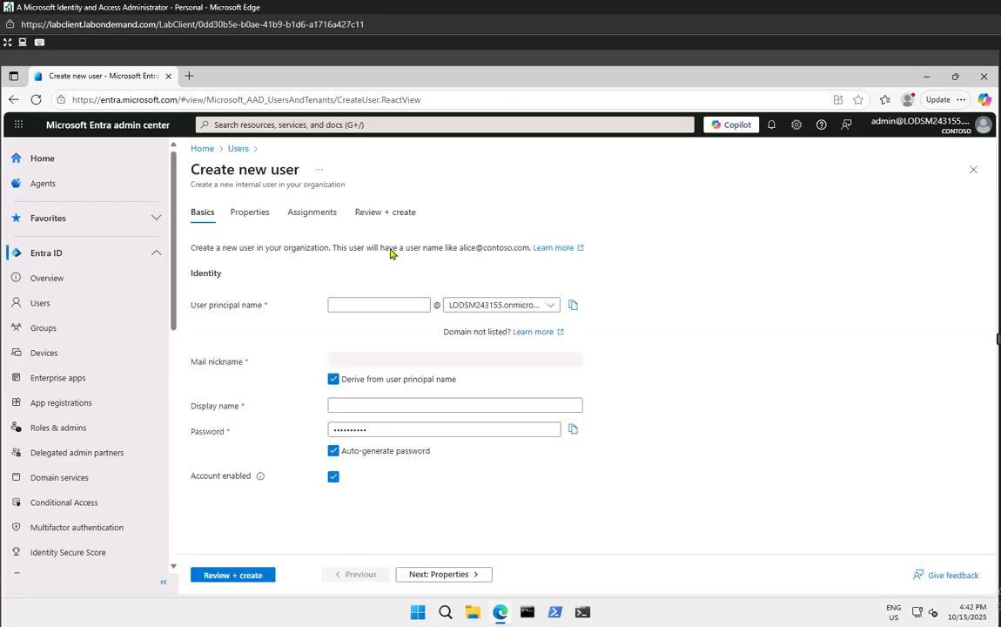
click(364, 306)
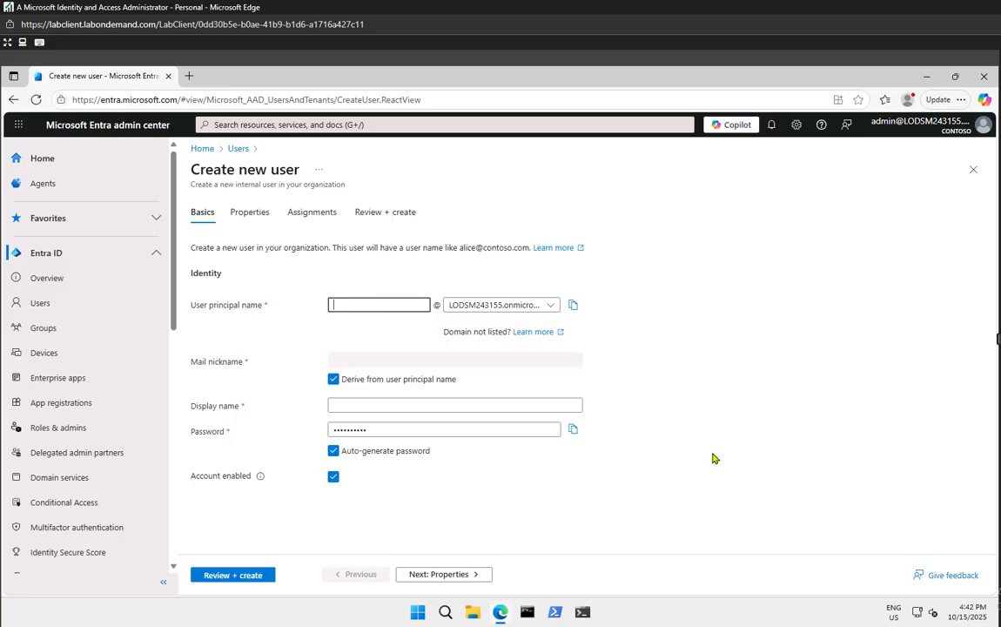
text(ChrisG)
click(440, 407)
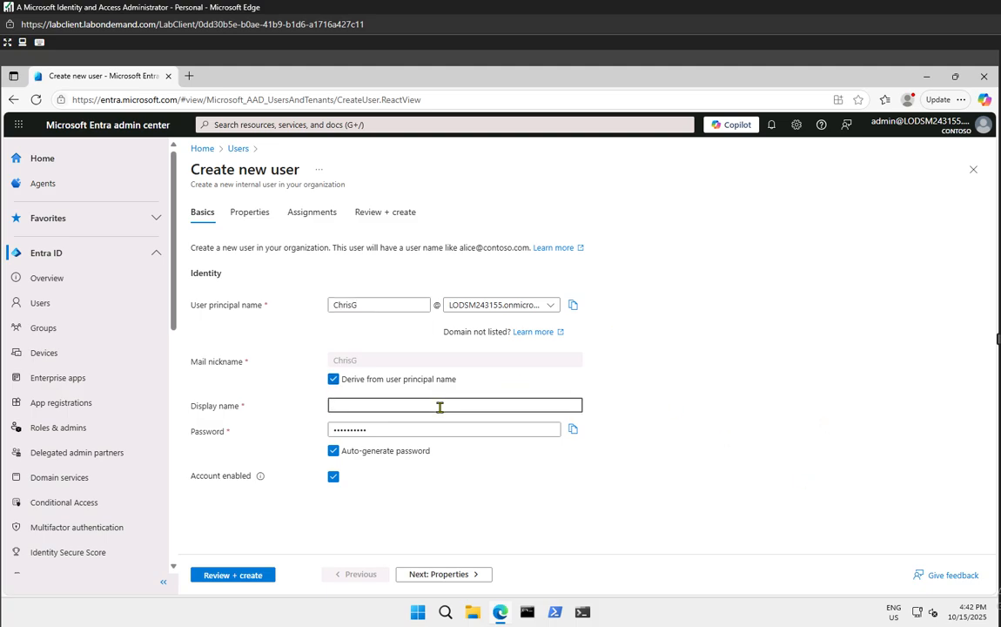
click(513, 427)
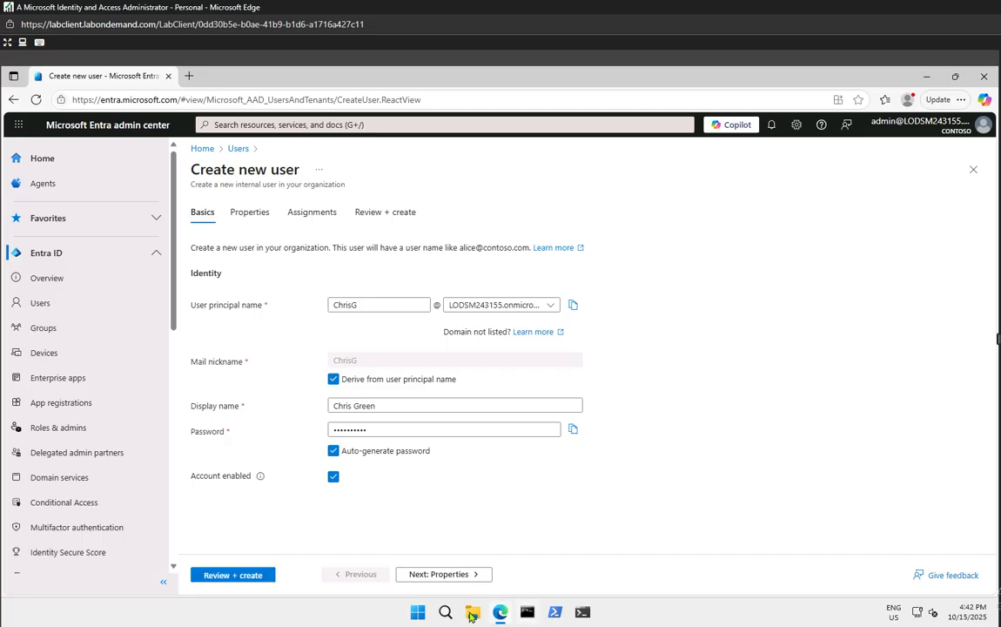
click(417, 613)
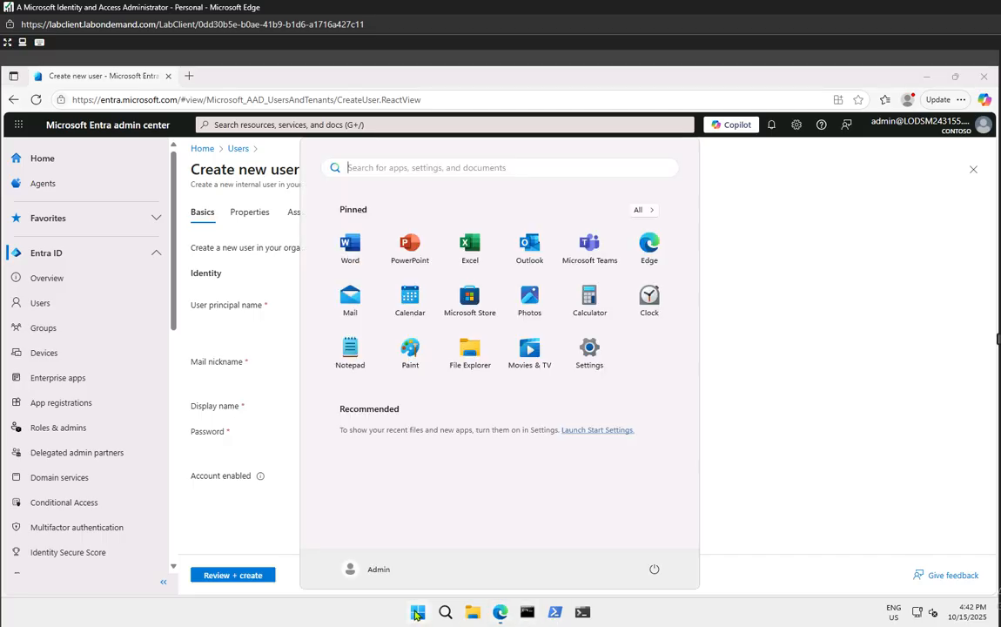
Paste the generated password into a new Notepad document
click(352, 349)
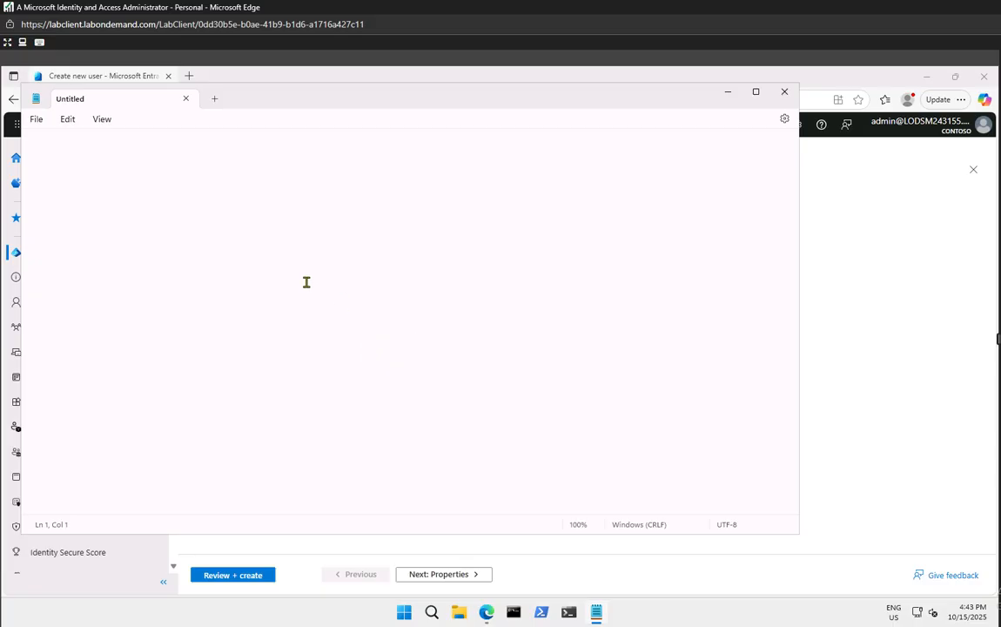
drag(266, 98, 357, 129)
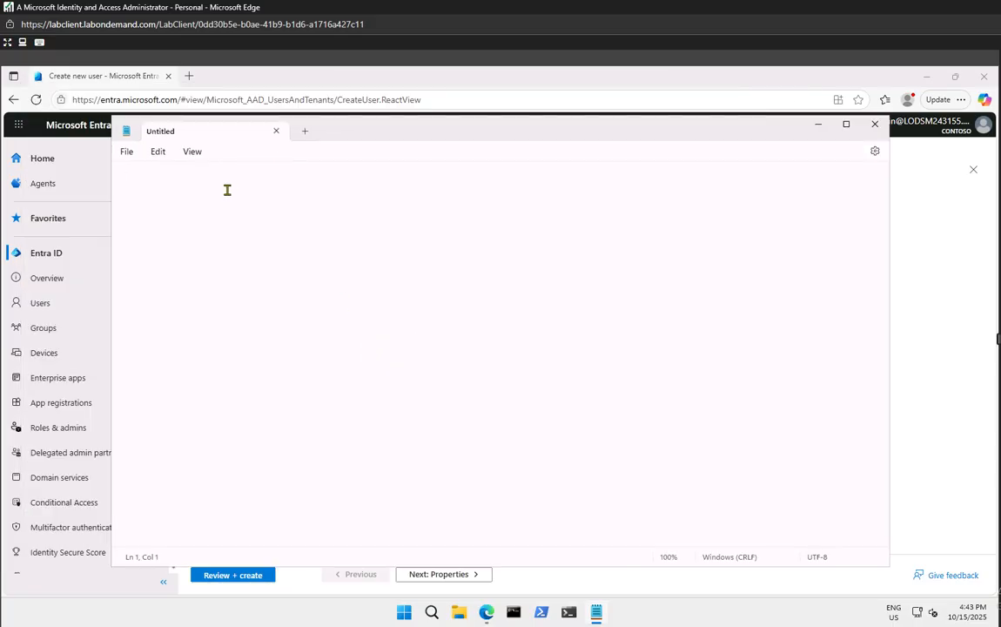
key(ctrl+v)
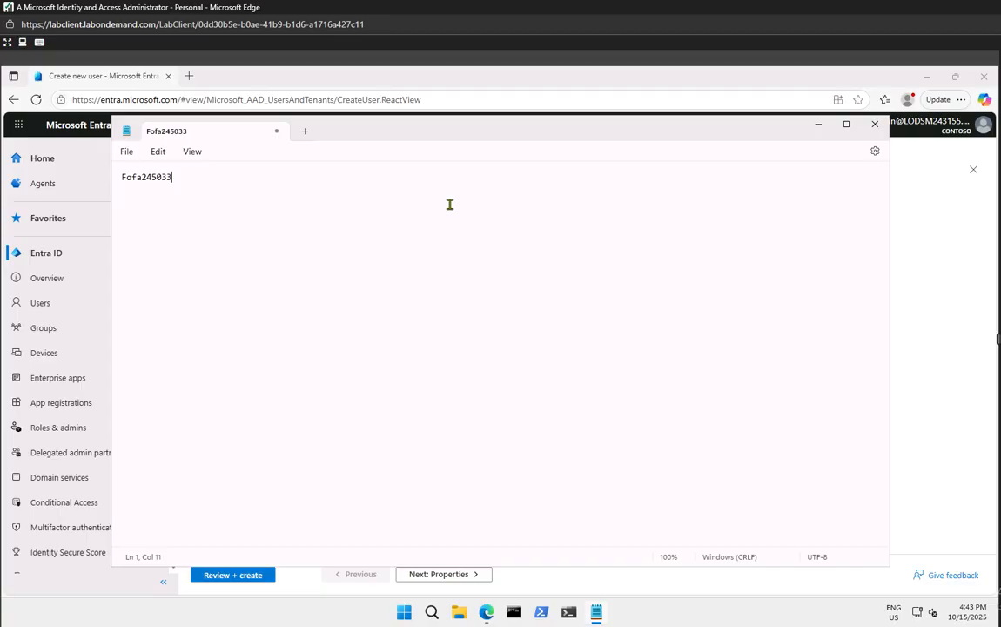
key(Left)
key(Return)
key(BackSpace)
click(818, 124)
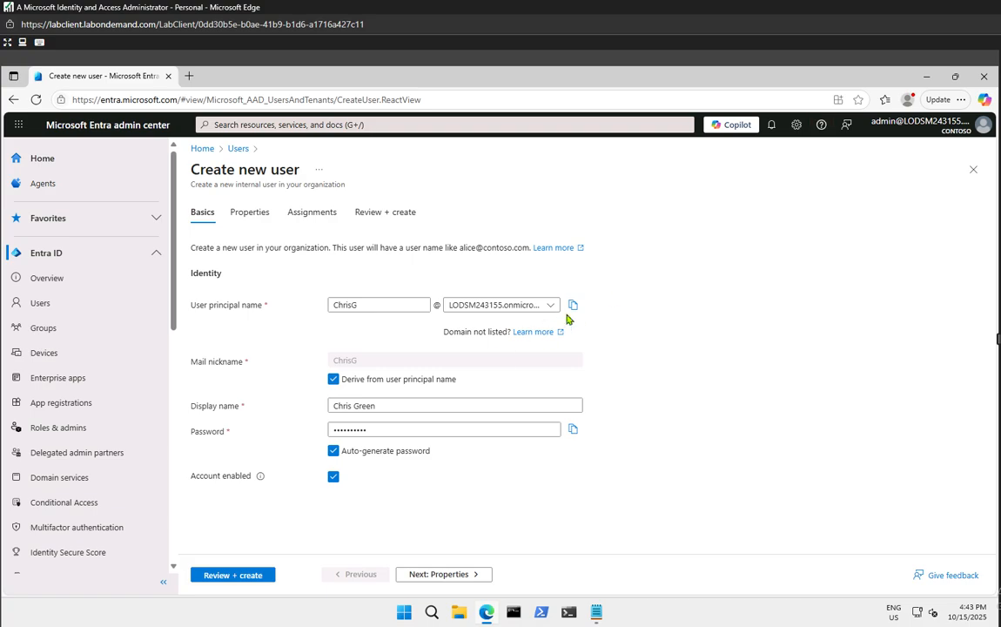
Copy the full user principal name into line 2 of the Notepad notes
click(573, 305)
key(alt+Tab)
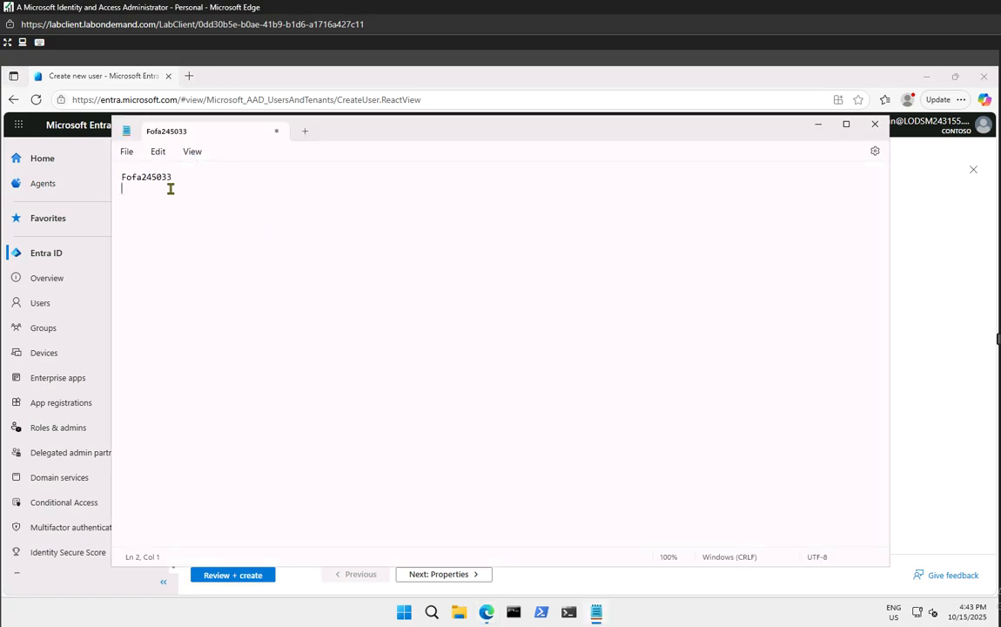
key(ctrl+v)
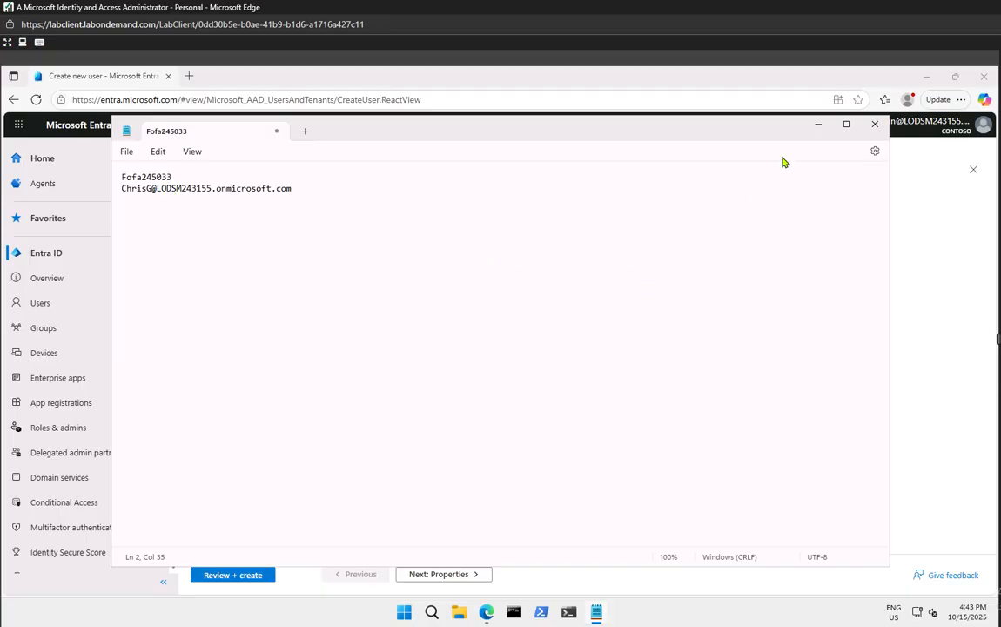
click(816, 125)
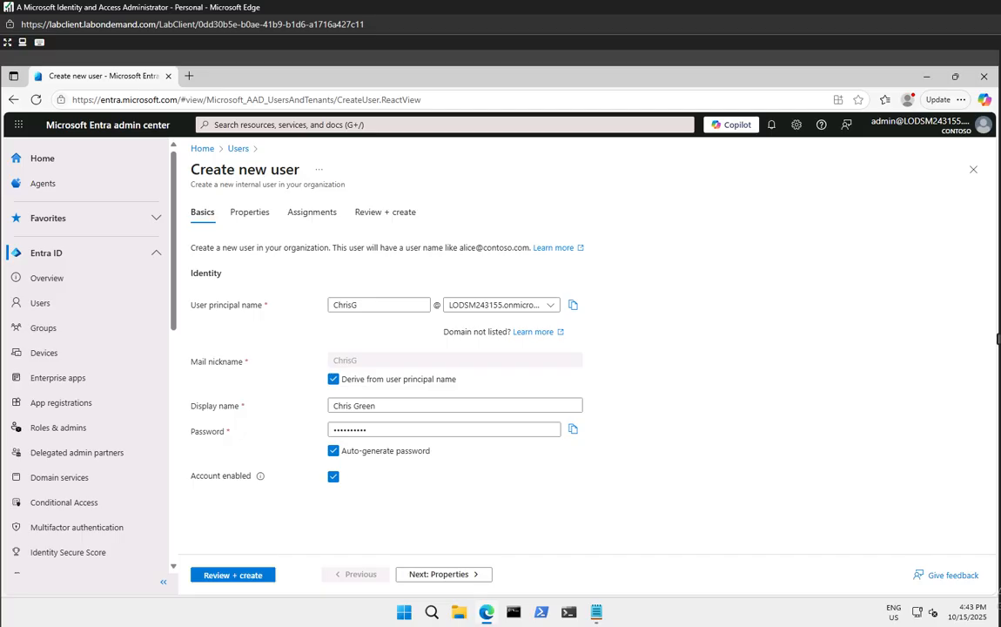
click(246, 577)
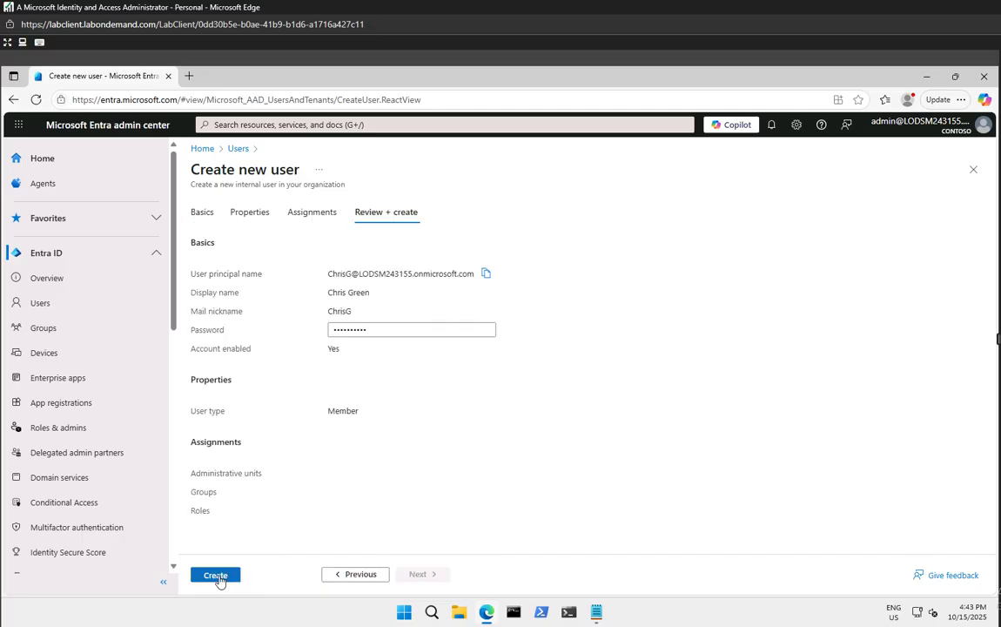
click(218, 577)
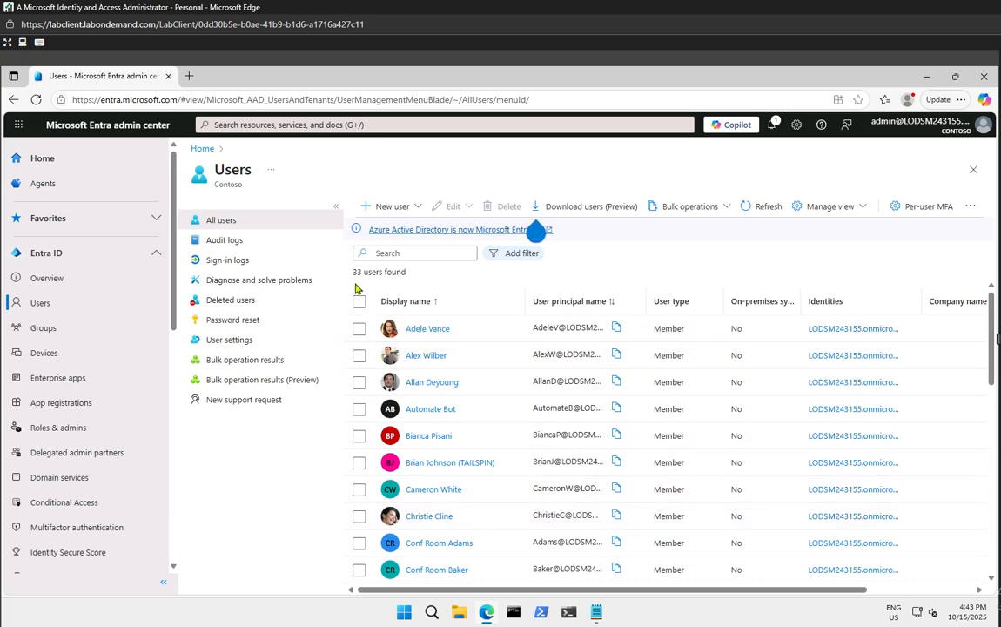
drag(355, 271, 409, 274)
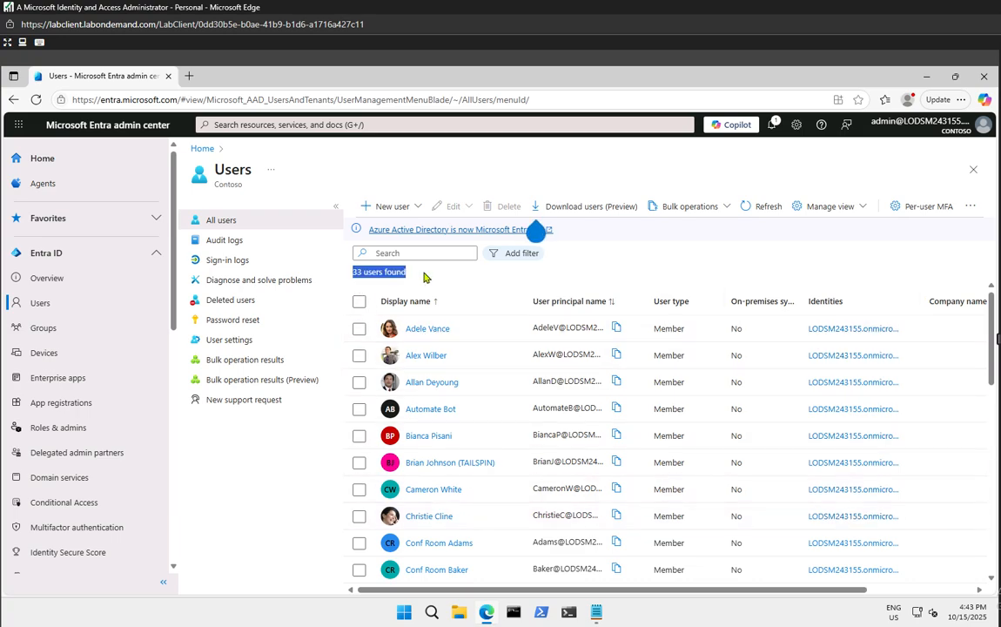
click(436, 280)
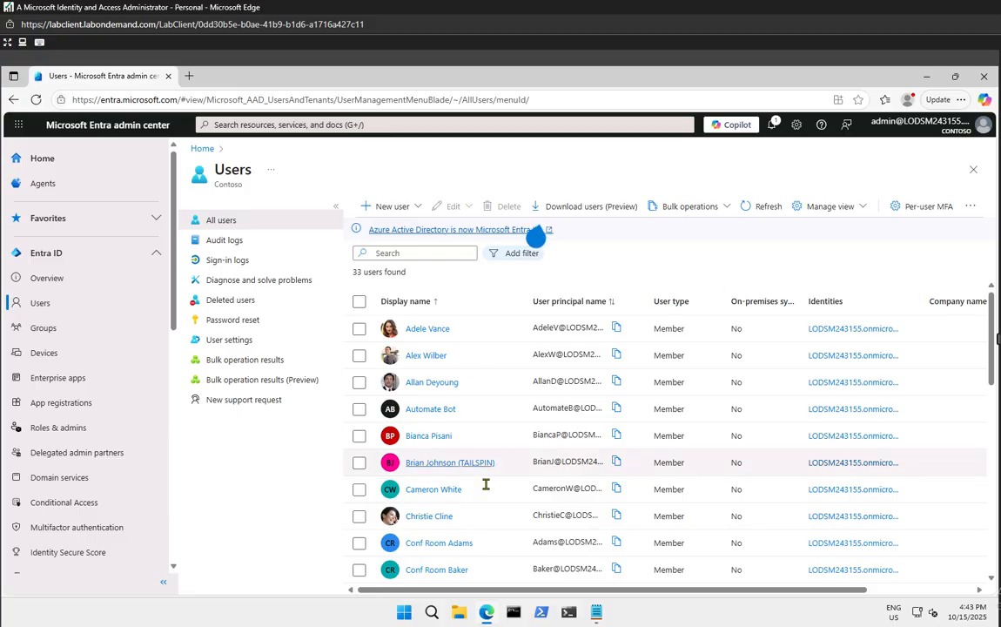
scroll(478, 474, down, 3)
scroll(476, 491, down, 2)
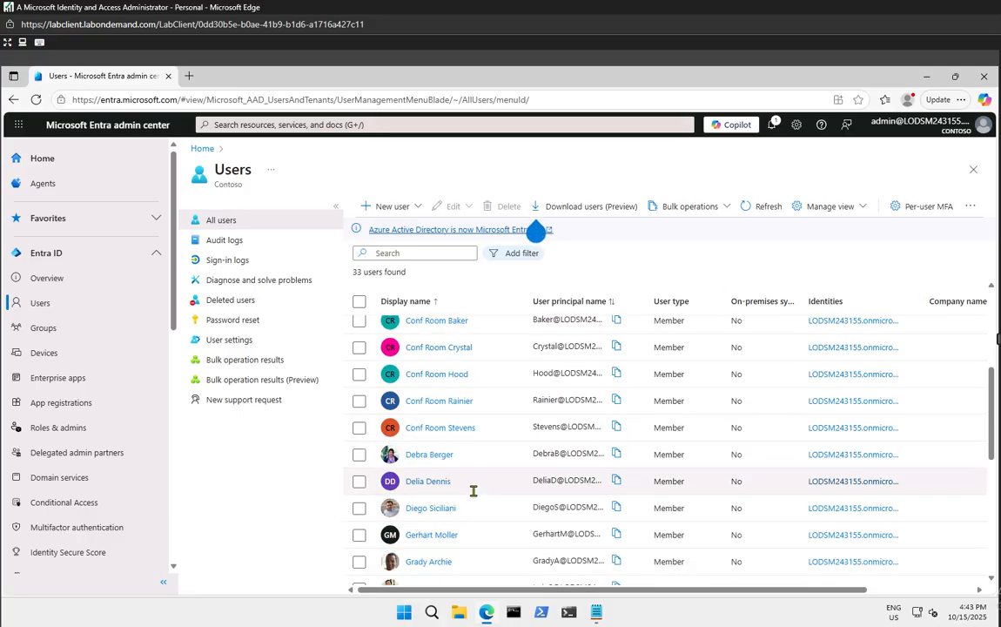
scroll(473, 489, up, 5)
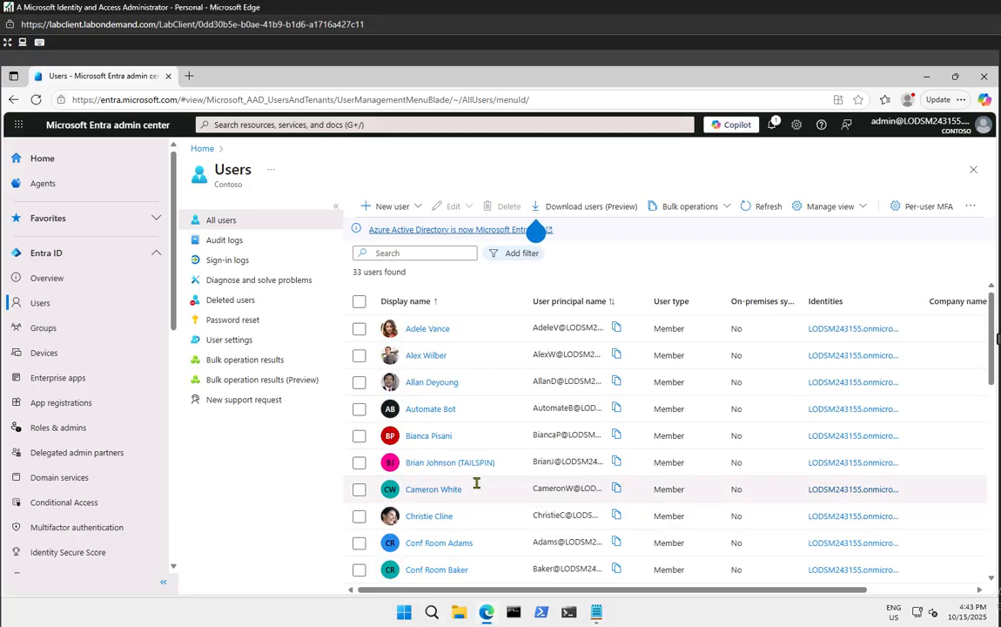
Refresh the All users list and confirm it now reports 34 users found
click(746, 209)
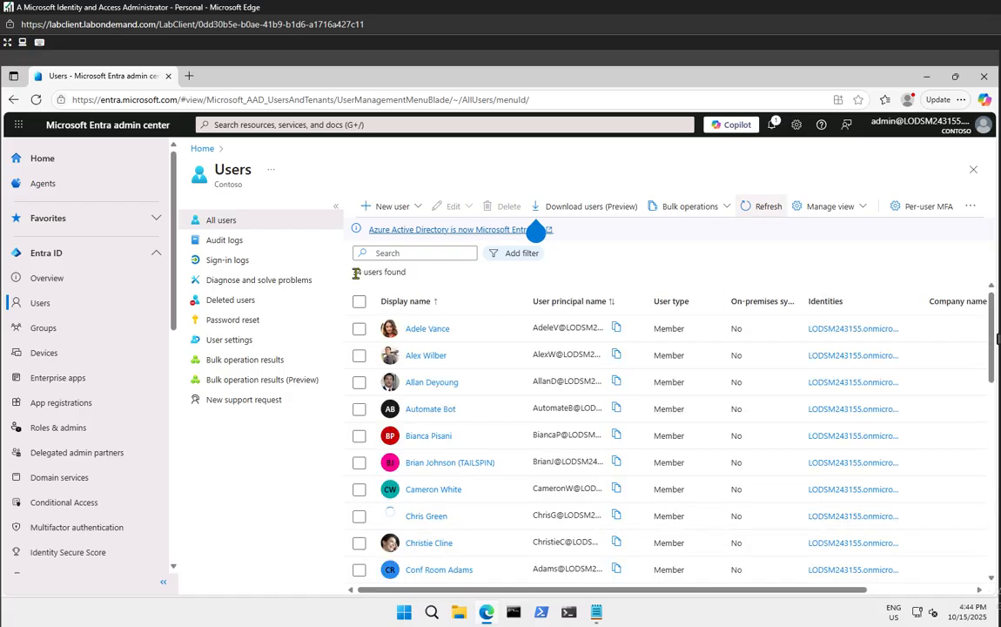
triple_click(415, 273)
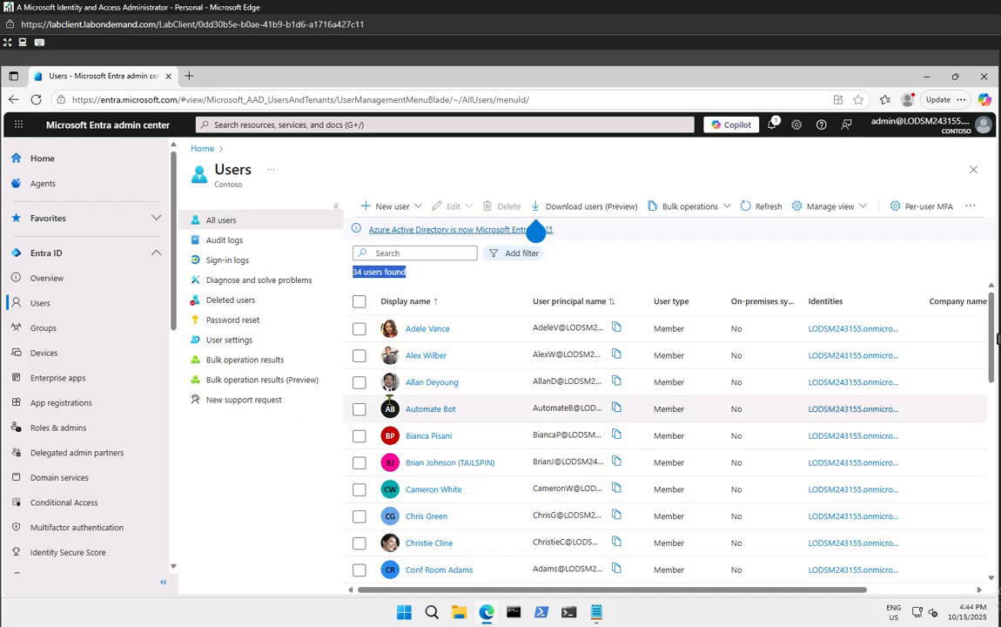
click(273, 505)
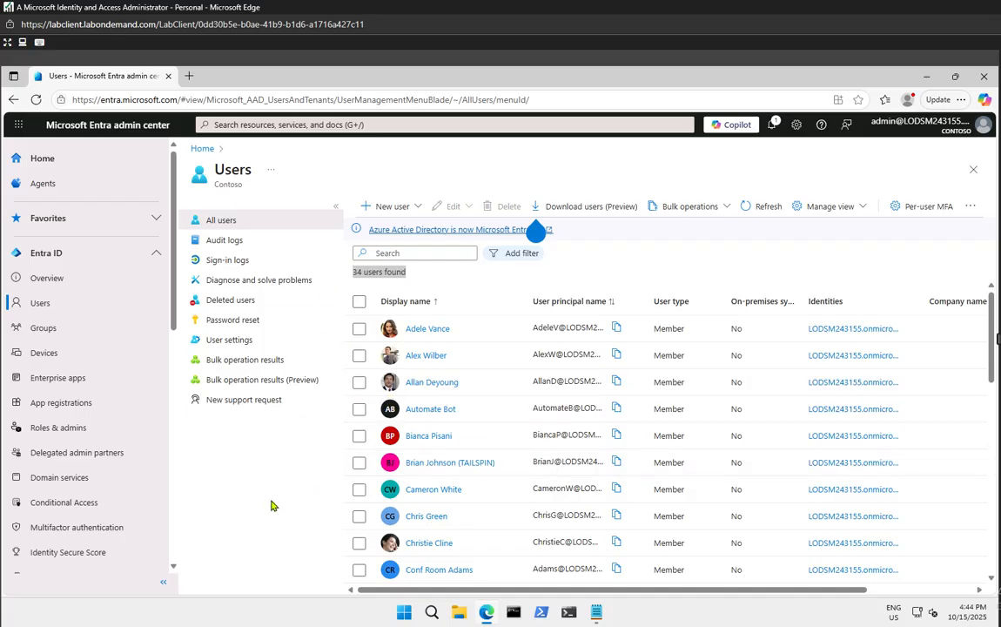
click(485, 612)
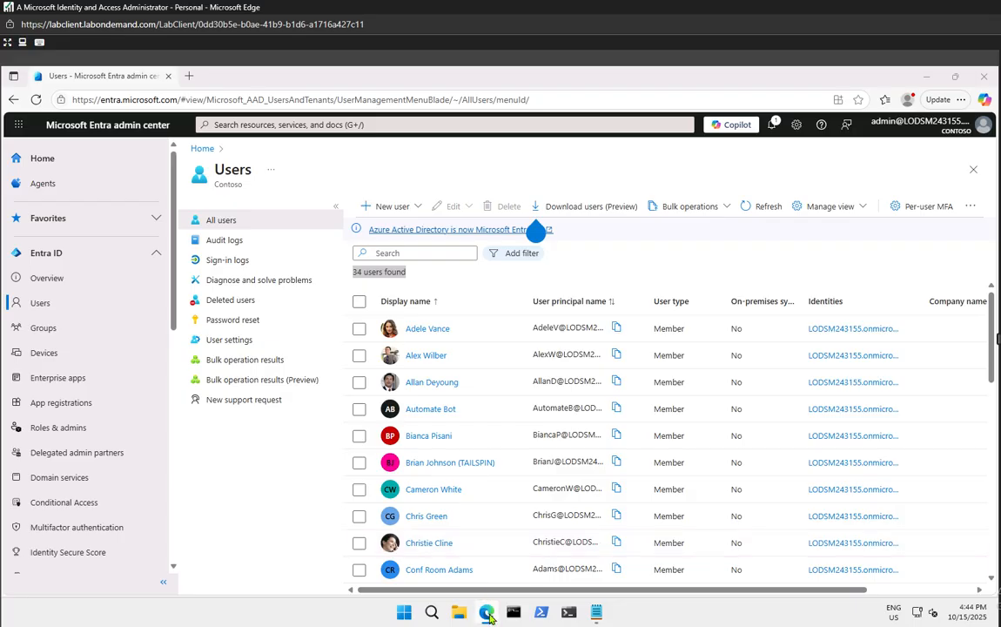
right_click(486, 612)
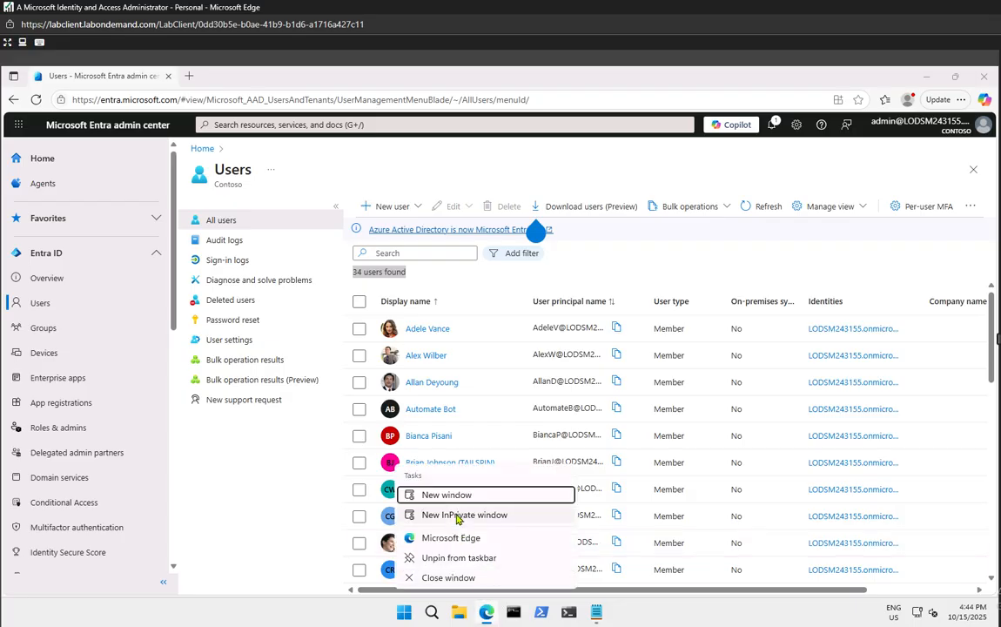
click(457, 516)
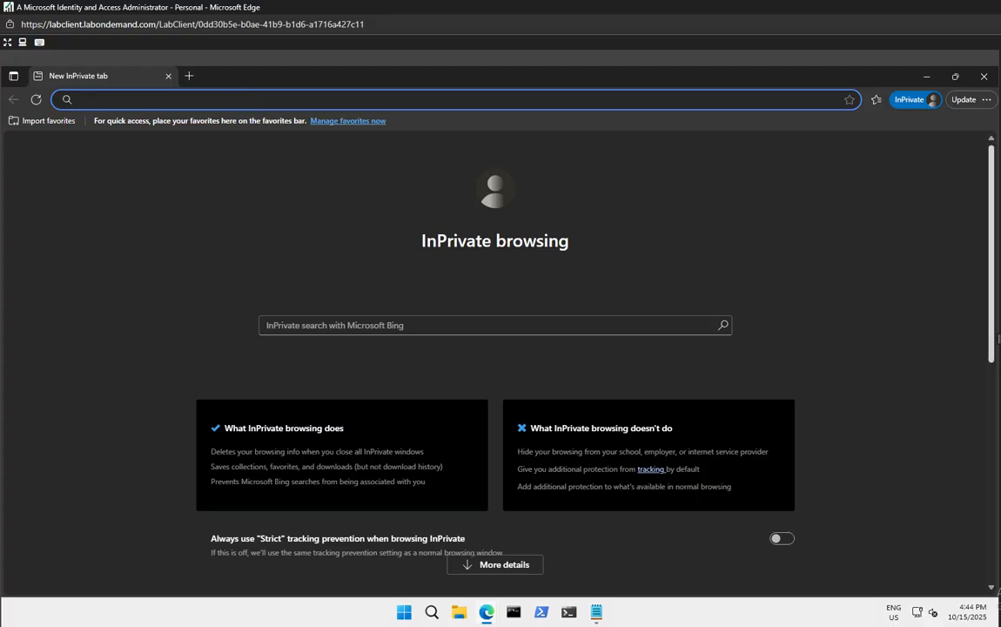
text(https://entra.microsoft.com)
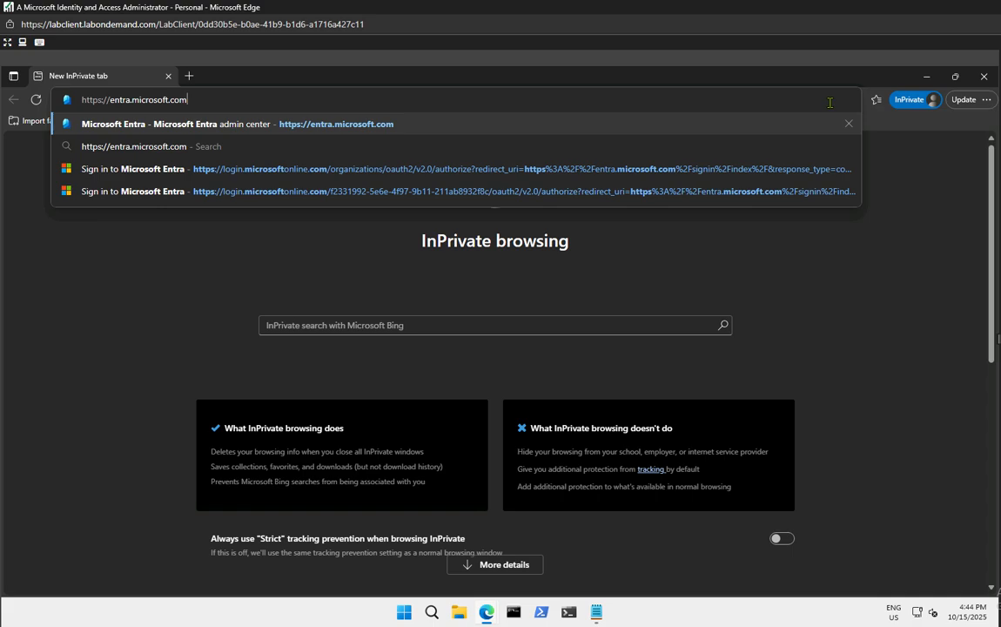
Load the Entra sign-in page and enter the new user's principal name copied from Notepad
key(Return)
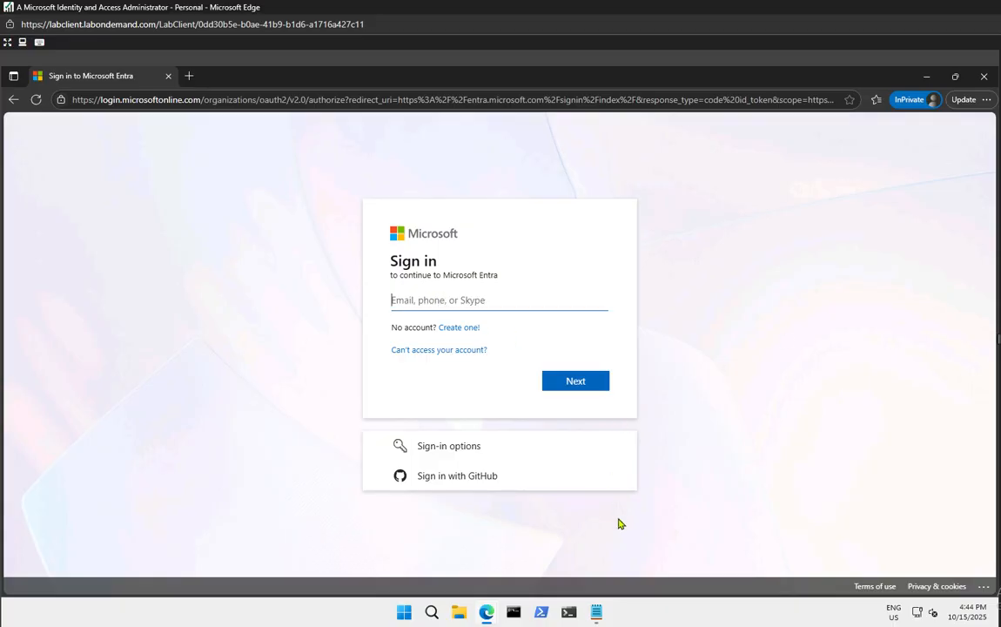
key(alt+Tab)
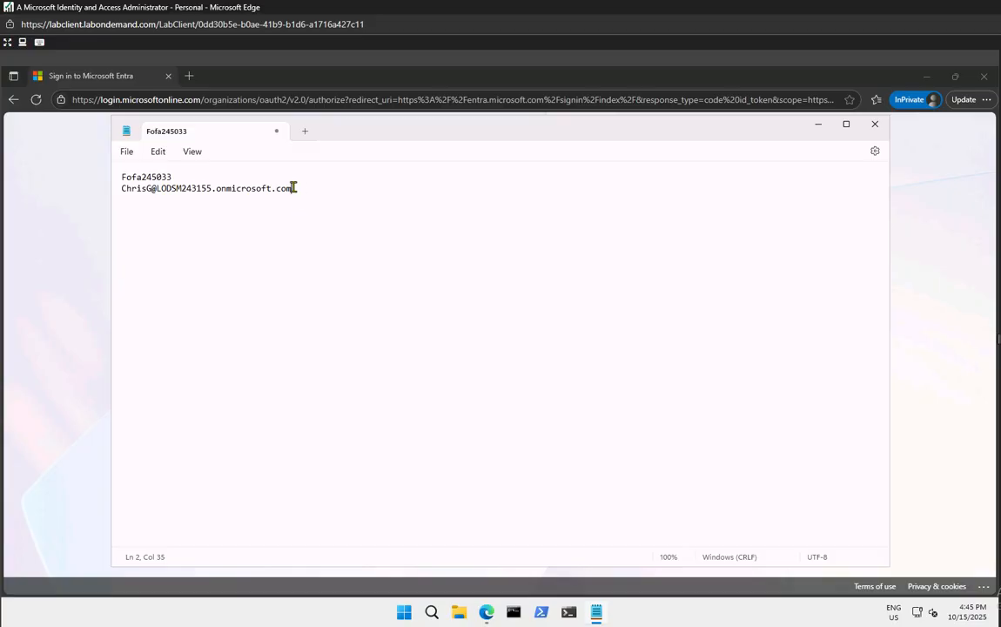
drag(292, 188, 89, 208)
key(ctrl+c)
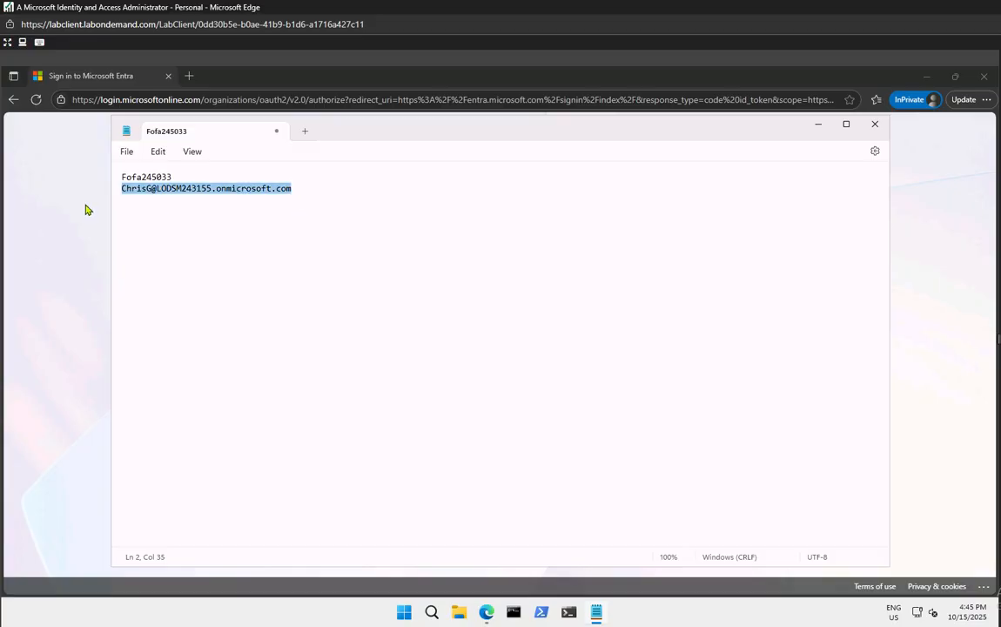
click(818, 123)
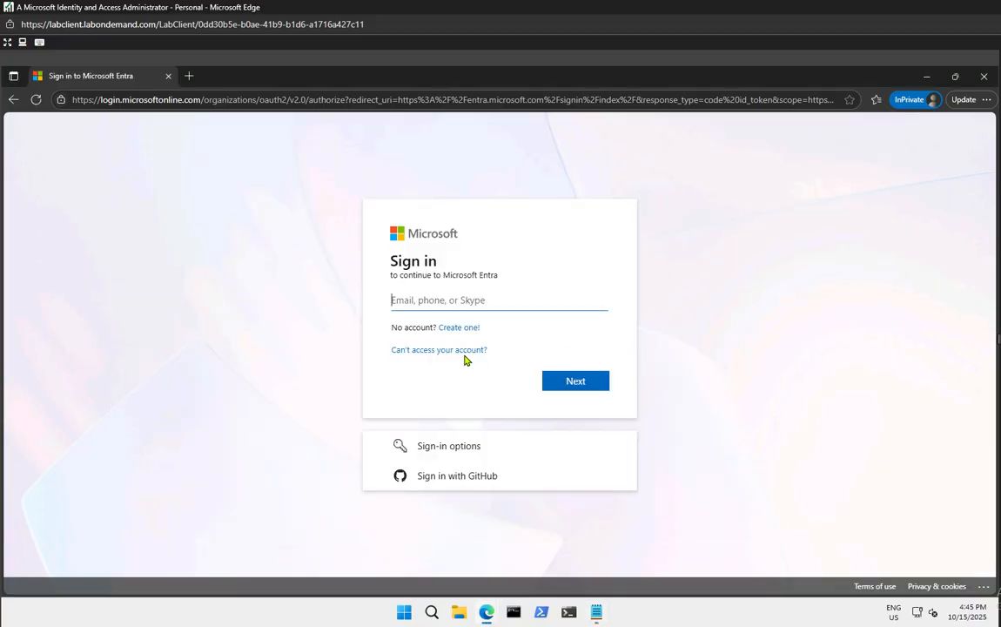
click(446, 297)
key(ctrl+v)
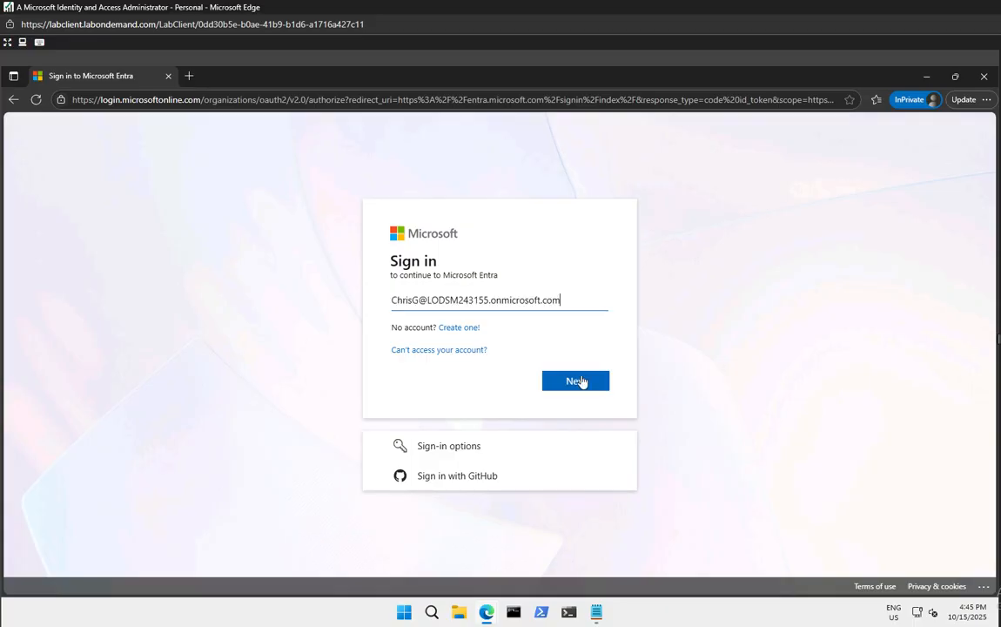
click(579, 381)
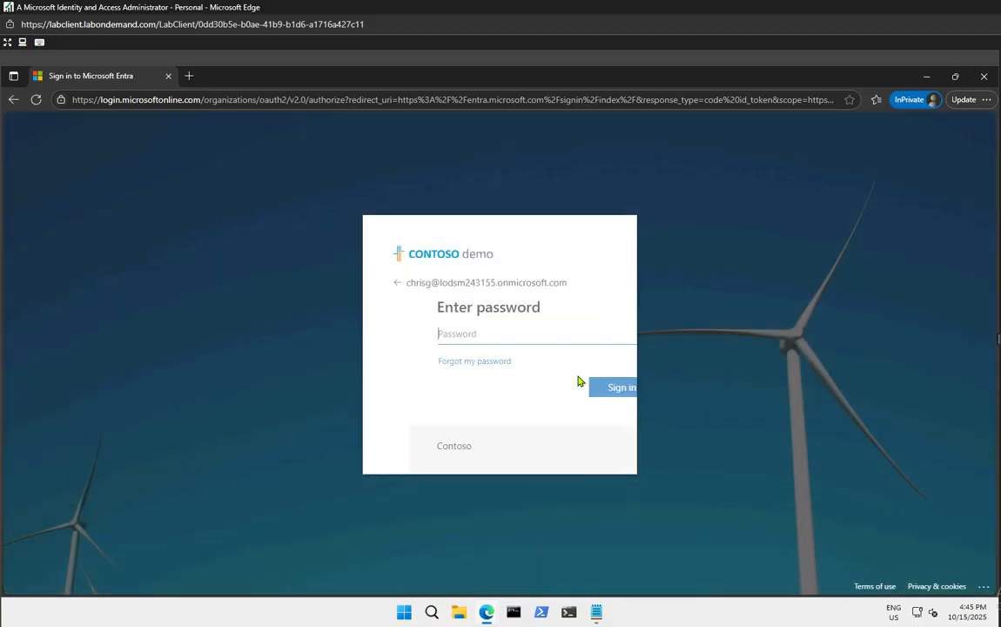
Paste the temporary password from Notepad and sign in
key(alt+Tab)
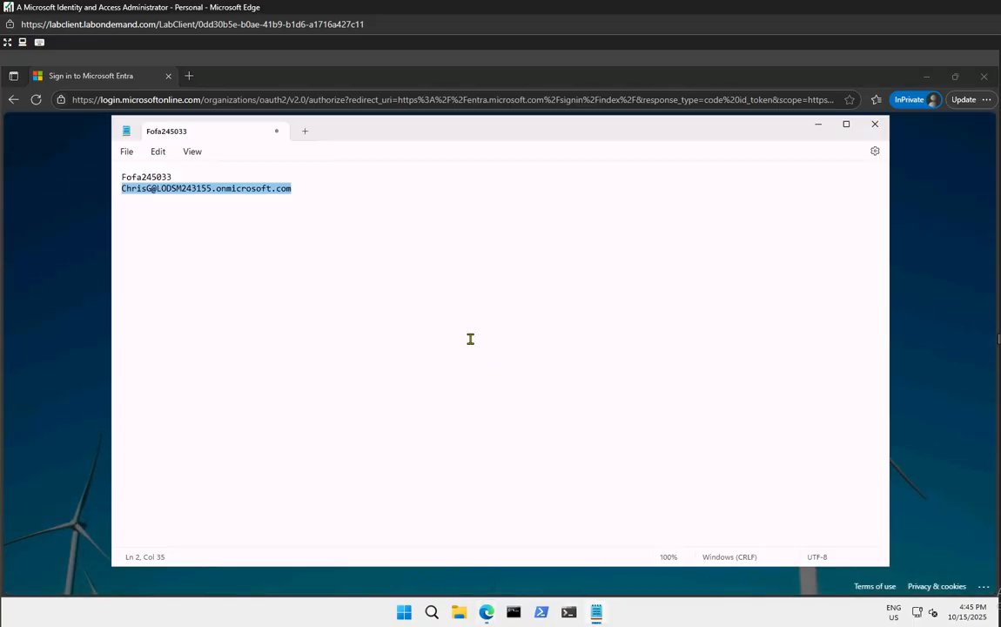
double_click(202, 177)
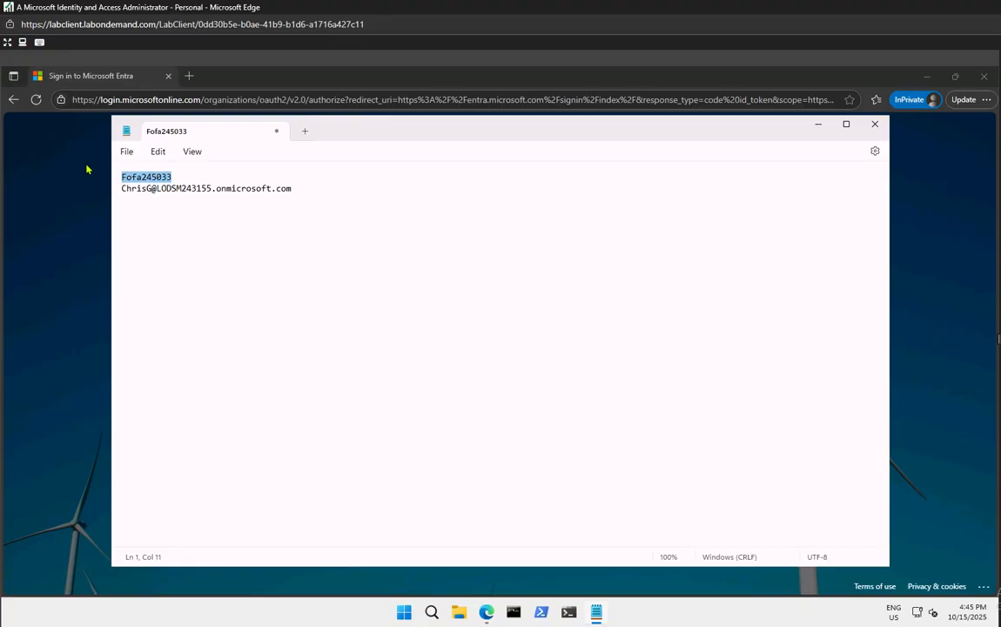
click(818, 124)
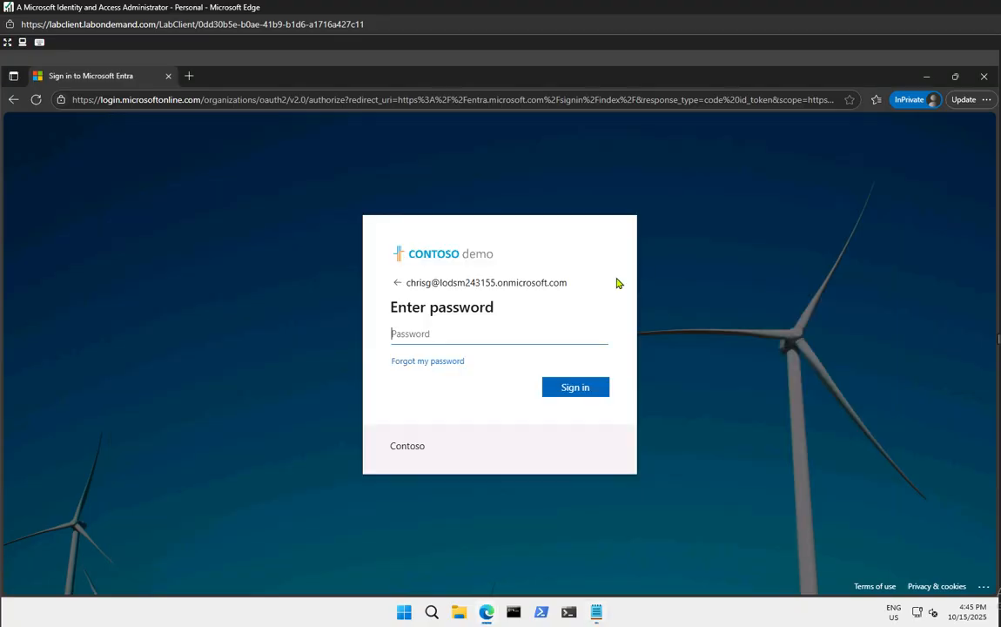
click(472, 336)
key(ctrl+v)
click(579, 389)
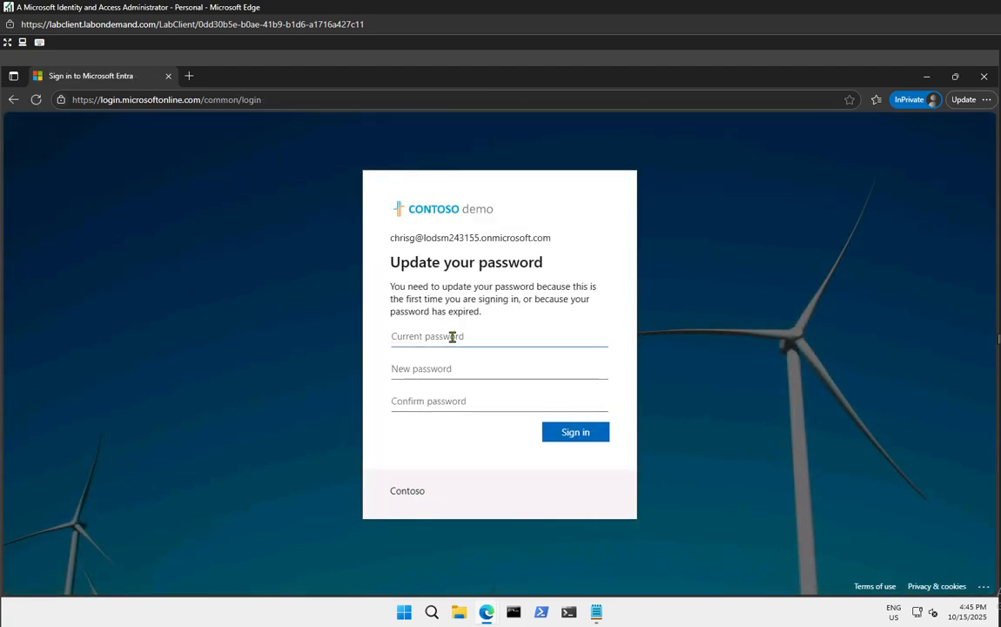
Fill in the current password, new password and confirmation, and submit the change
key(ctrl+v)
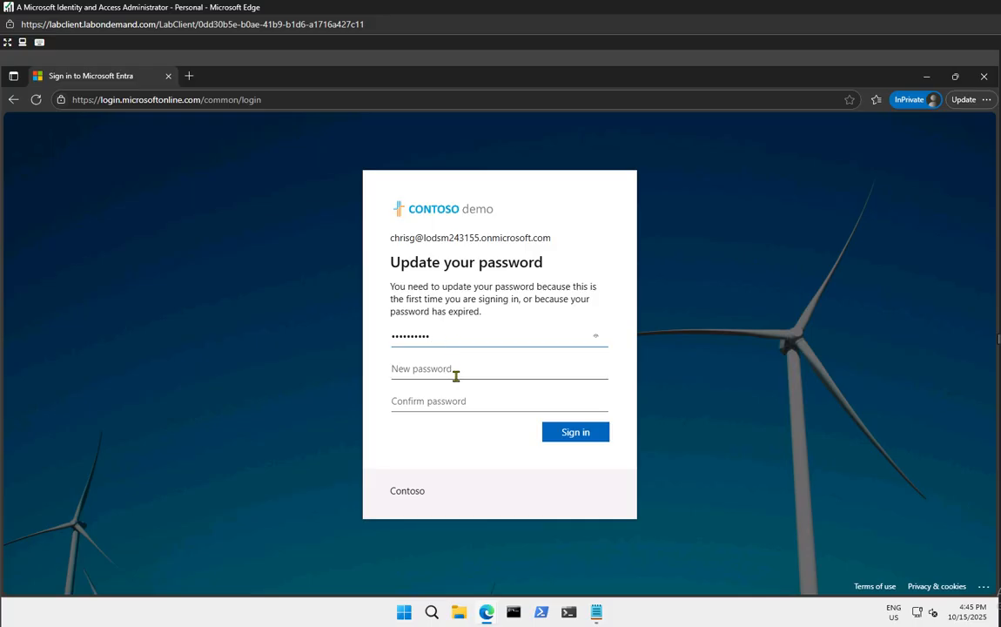
click(456, 377)
text(••••••••••)
click(456, 399)
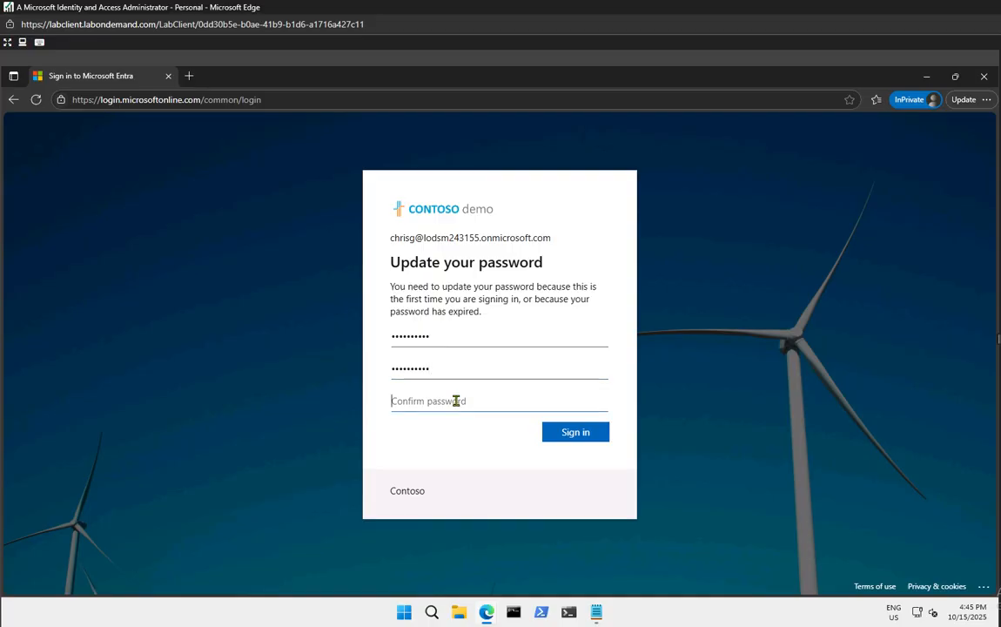
text(••••)
text(••••••)
click(559, 440)
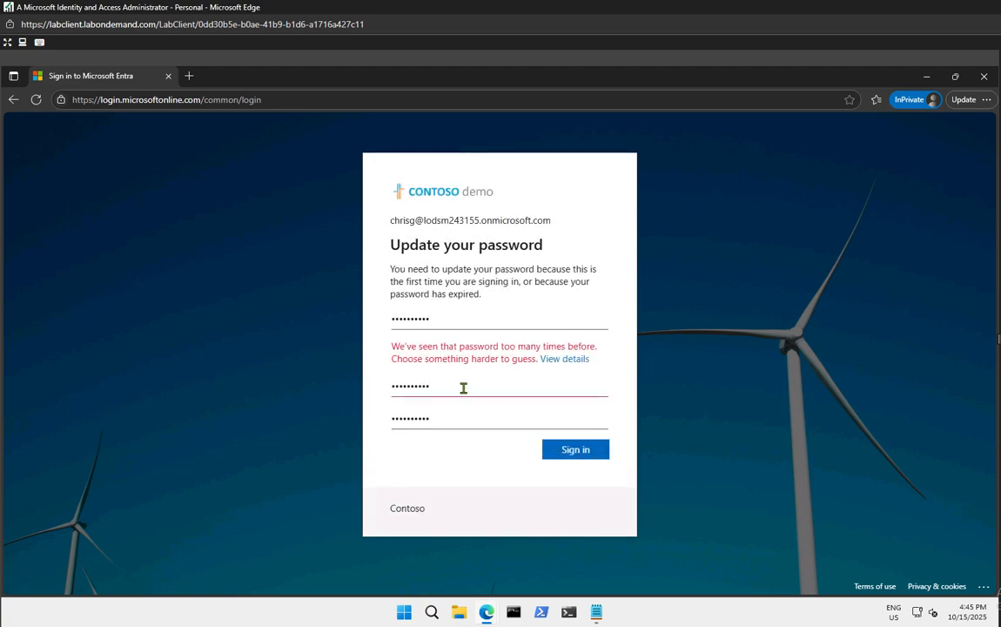
Replace the rejected new password in both fields with a stronger one and copy it
drag(463, 387, 291, 392)
key(BackSpace)
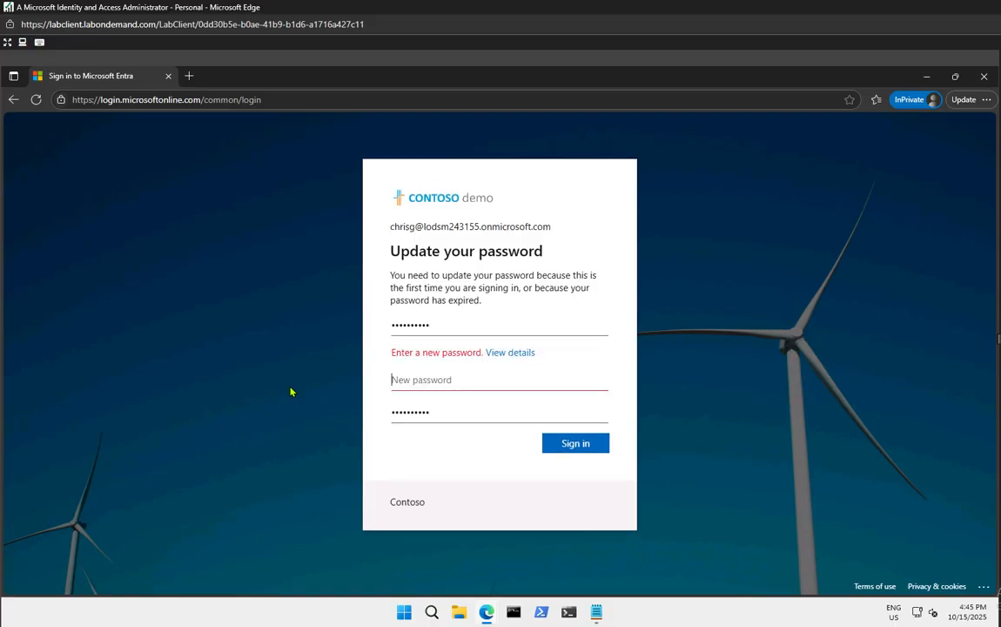
text(Pa55w.rd)
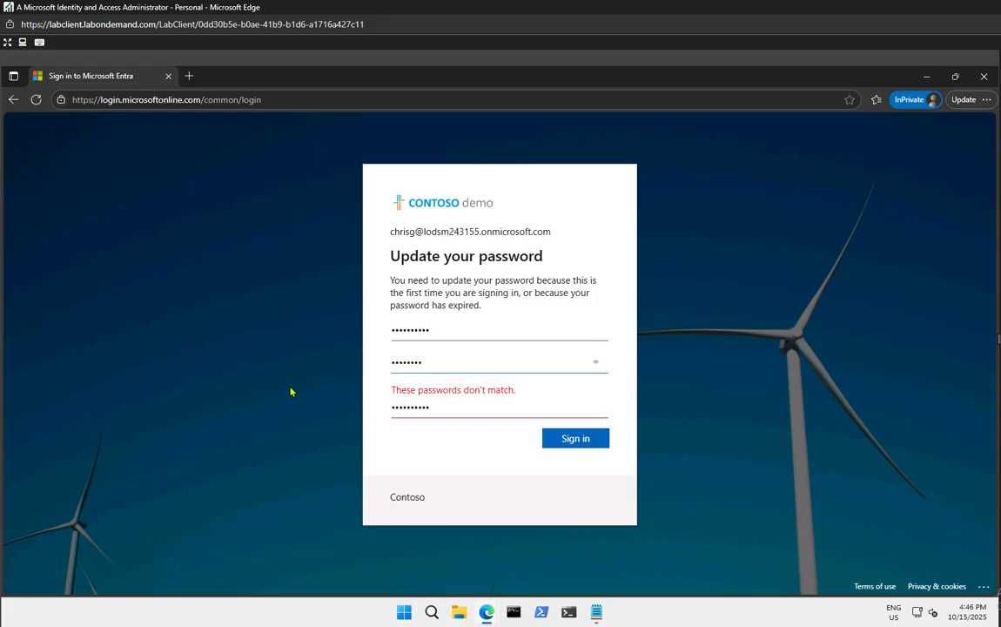
text(•••••)
double_click(423, 406)
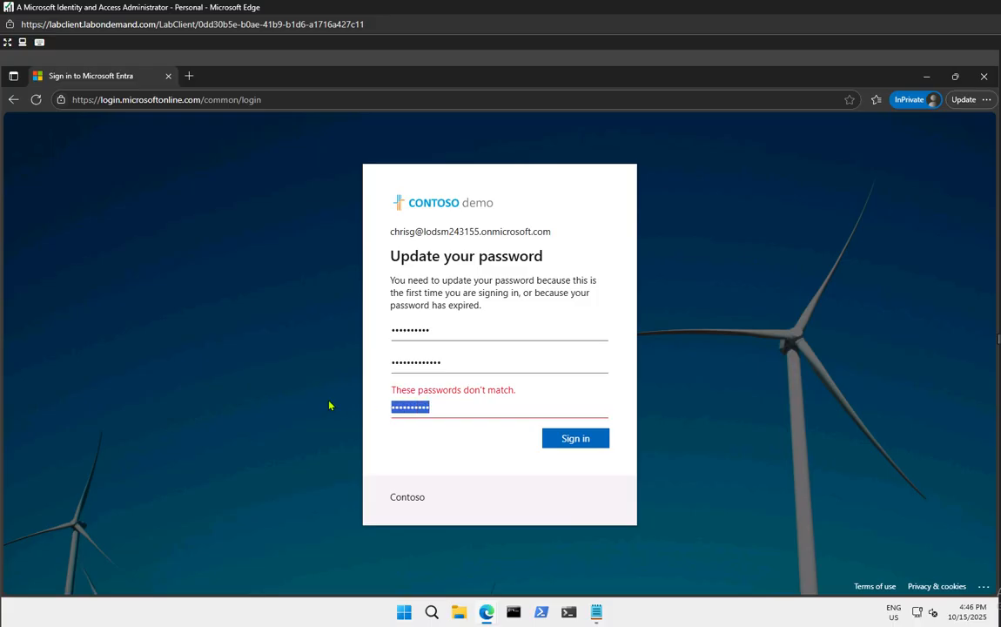
key(BackSpace)
text(••••••••)
text(12345)
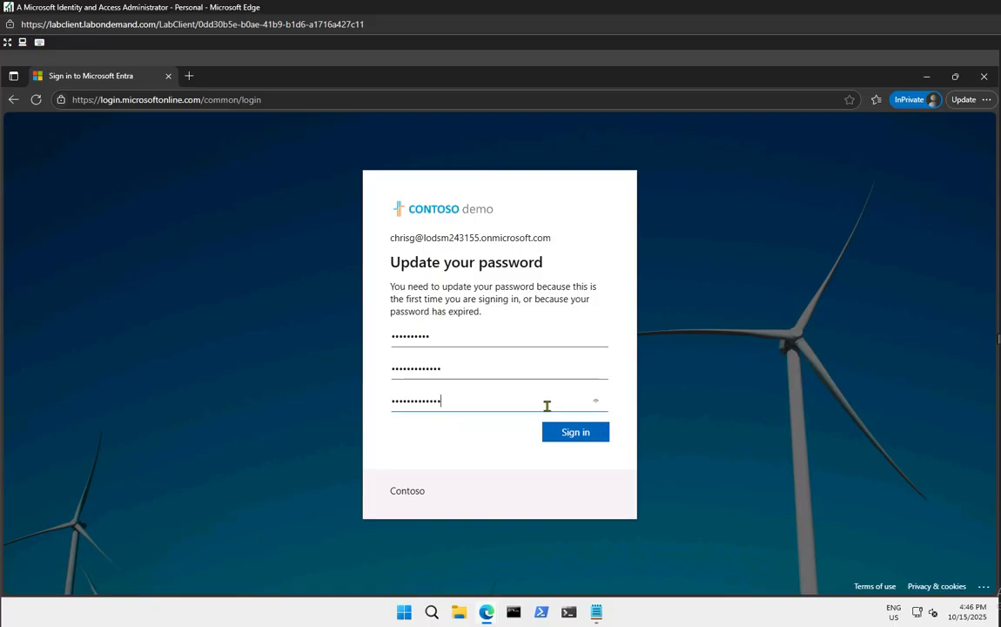
click(597, 405)
drag(574, 405, 308, 386)
key(ctrl+c)
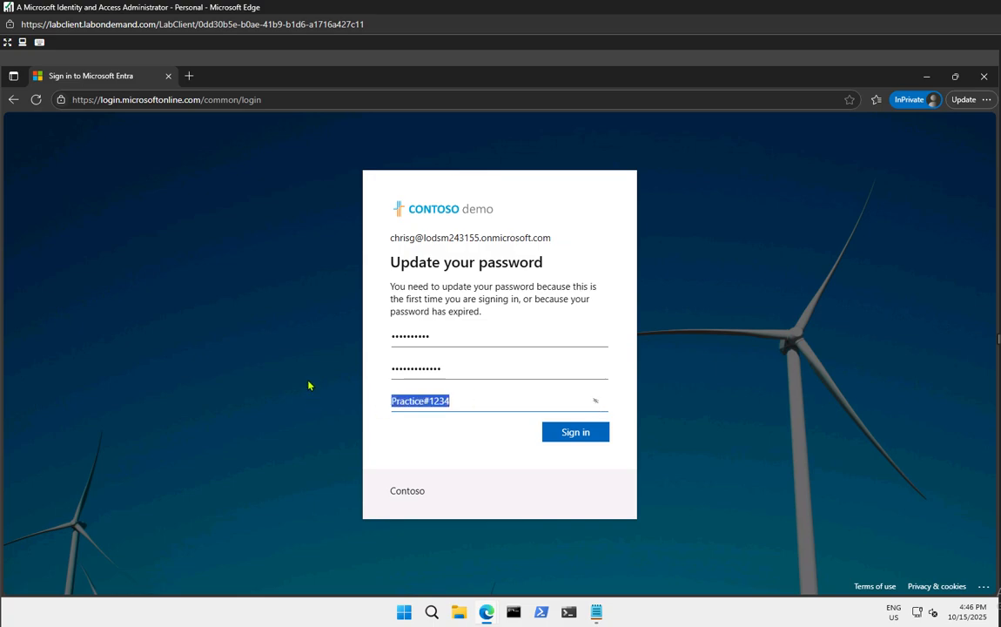
Record the new password on its own line in Notepad, then submit the update
click(597, 613)
click(176, 175)
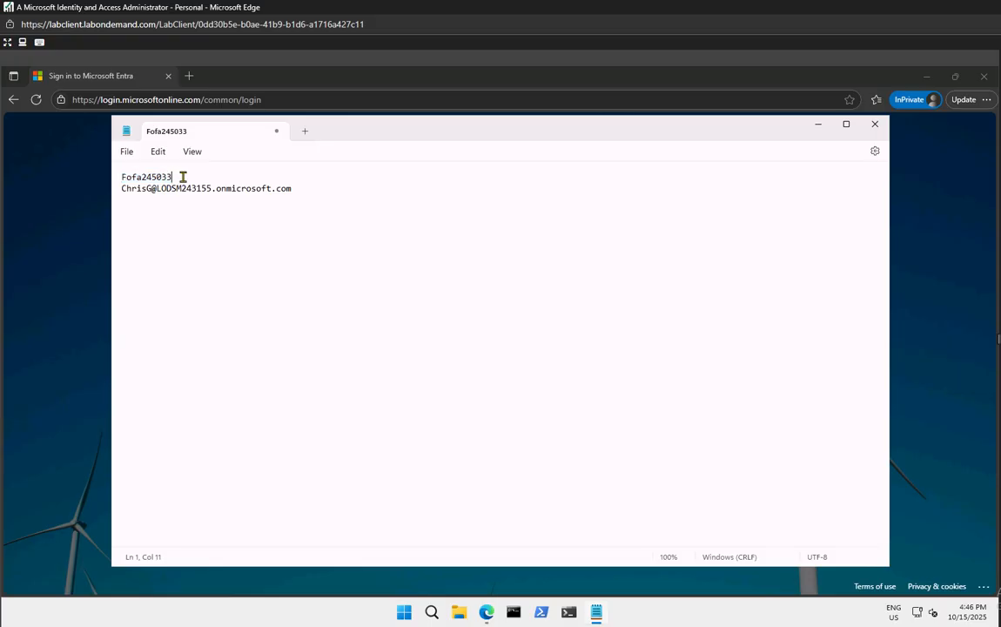
key(Return)
key(ctrl+v)
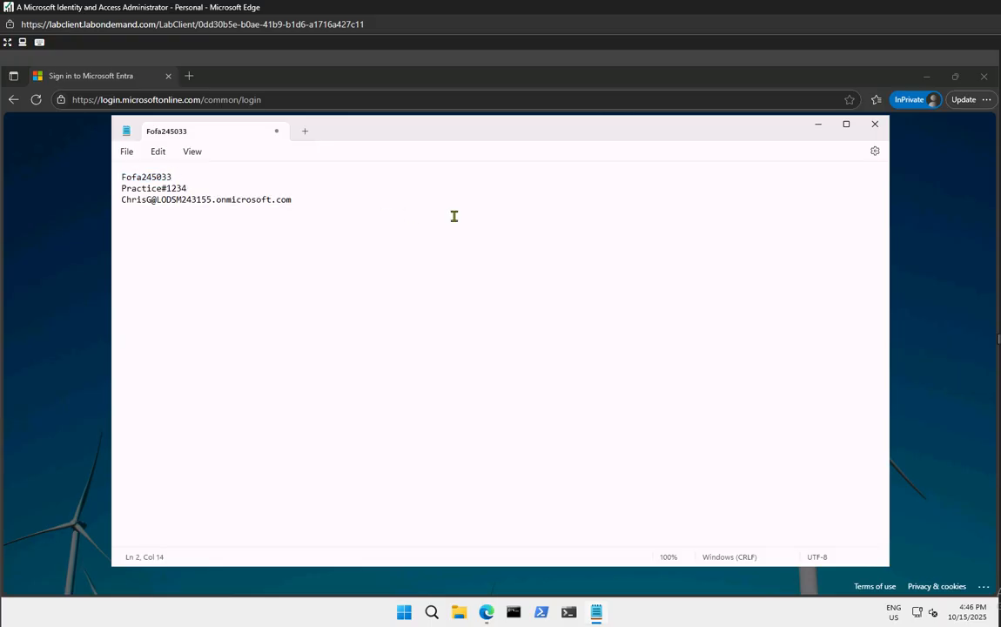
click(818, 125)
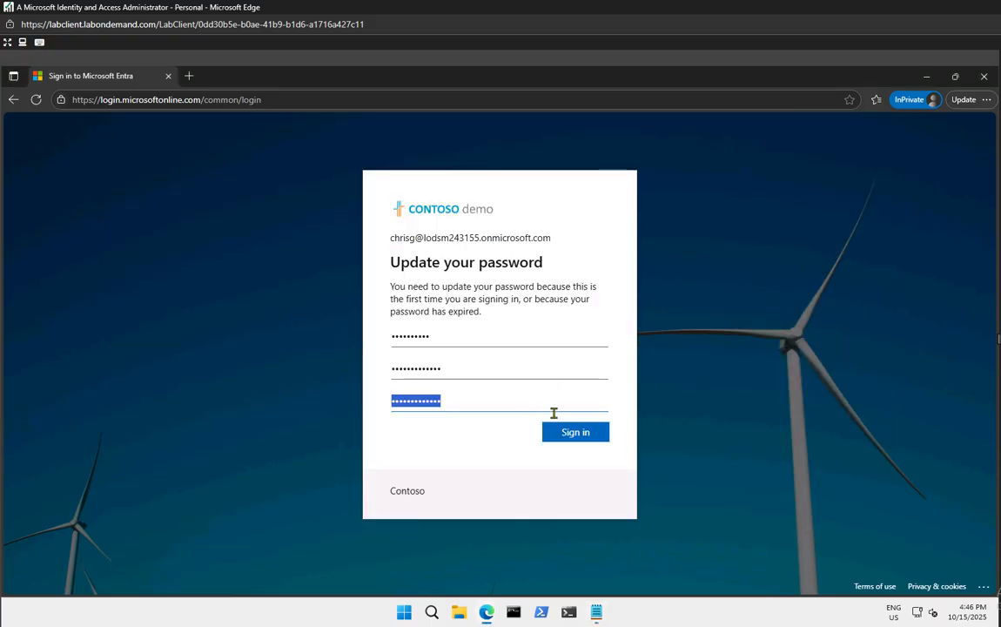
click(575, 434)
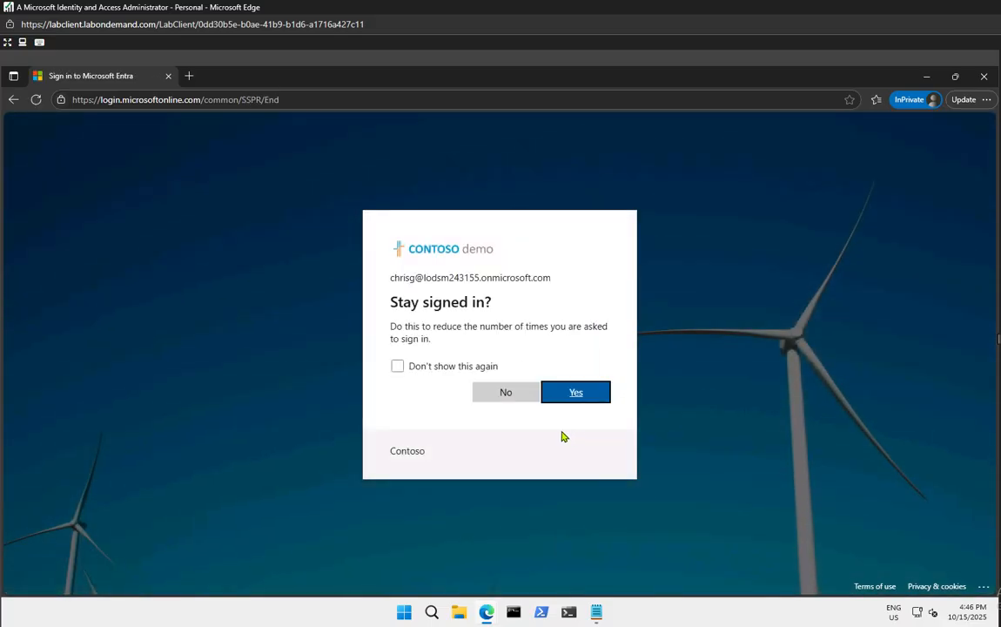
Decline staying signed in with 'Don't show this again' and continue past the account security page
click(449, 372)
click(523, 398)
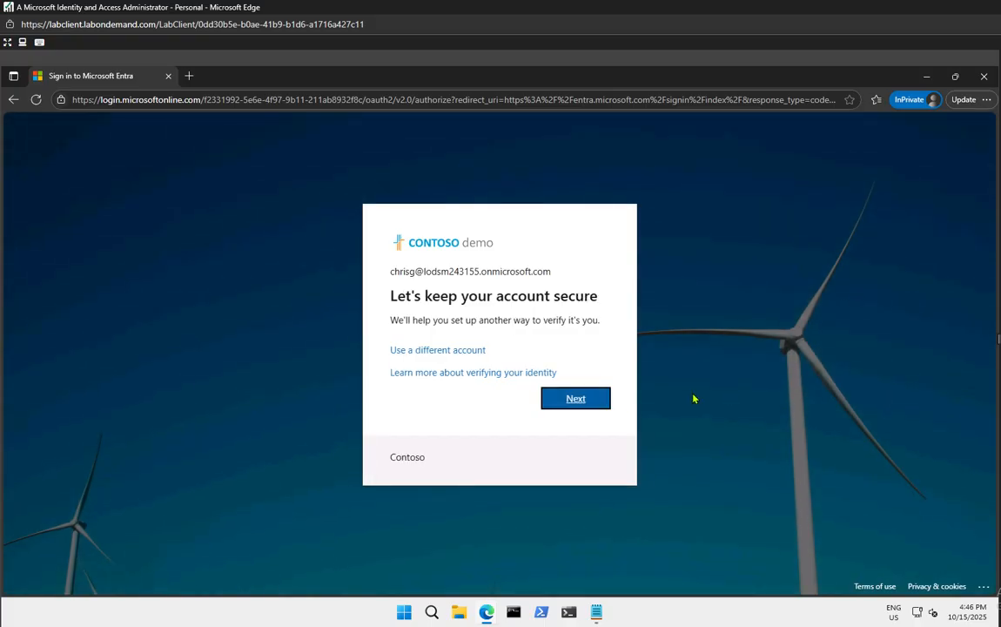
click(581, 402)
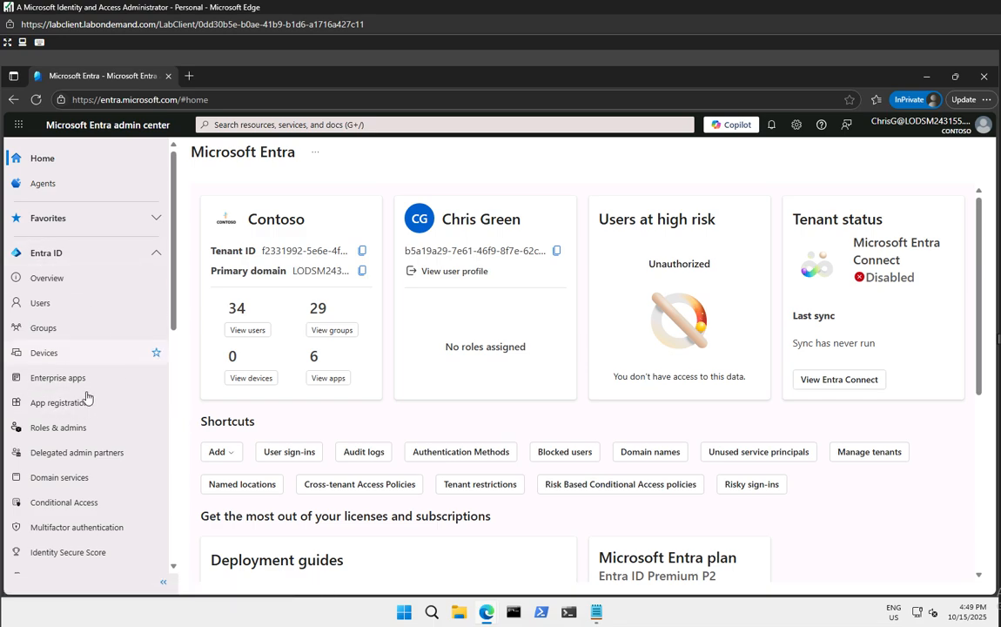
Open the Enterprise applications list and start a New application in the gallery
click(52, 379)
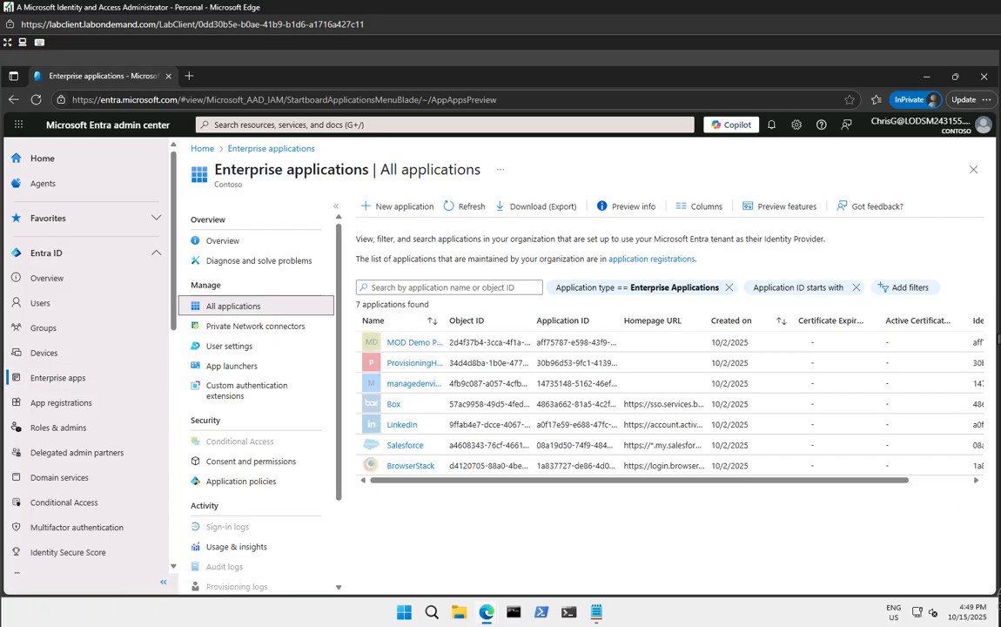
click(394, 207)
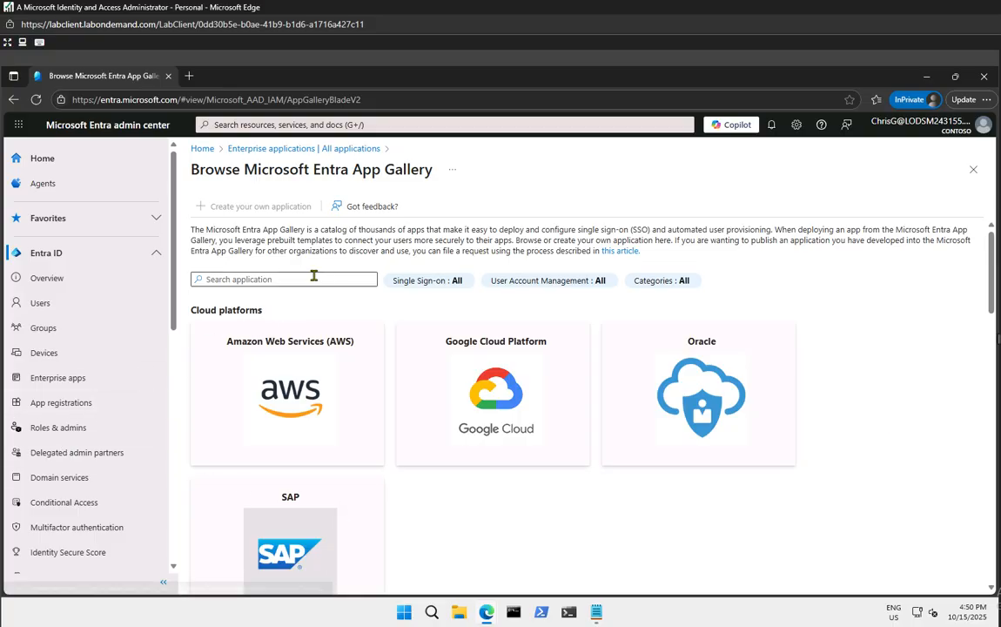
Browse the app gallery, then go back to the All applications list of enterprise apps
scroll(389, 508, down, 6)
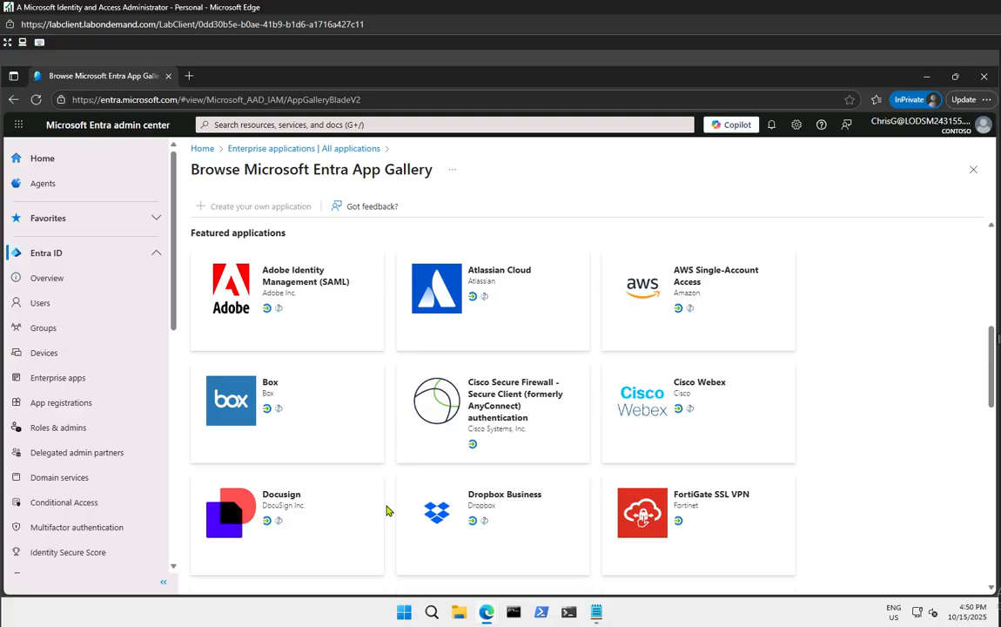
scroll(389, 511, up, 6)
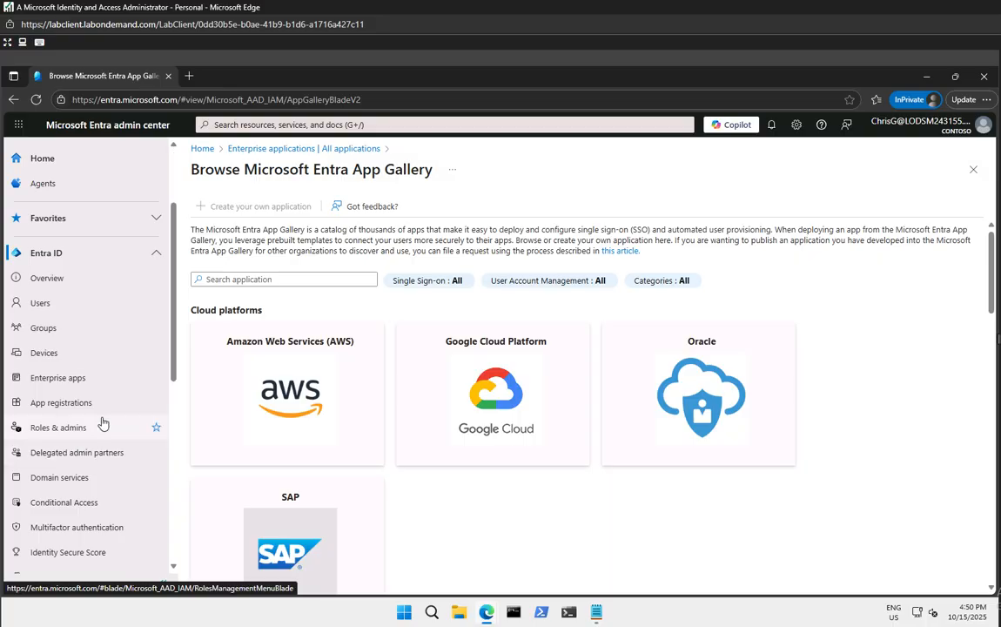
scroll(102, 423, down, 10)
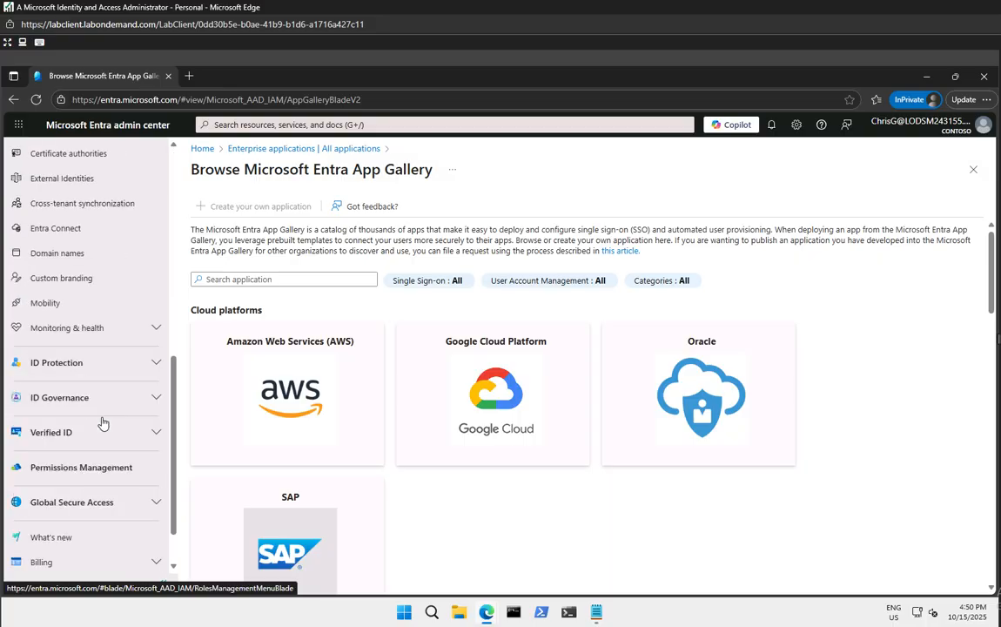
scroll(102, 423, up, 10)
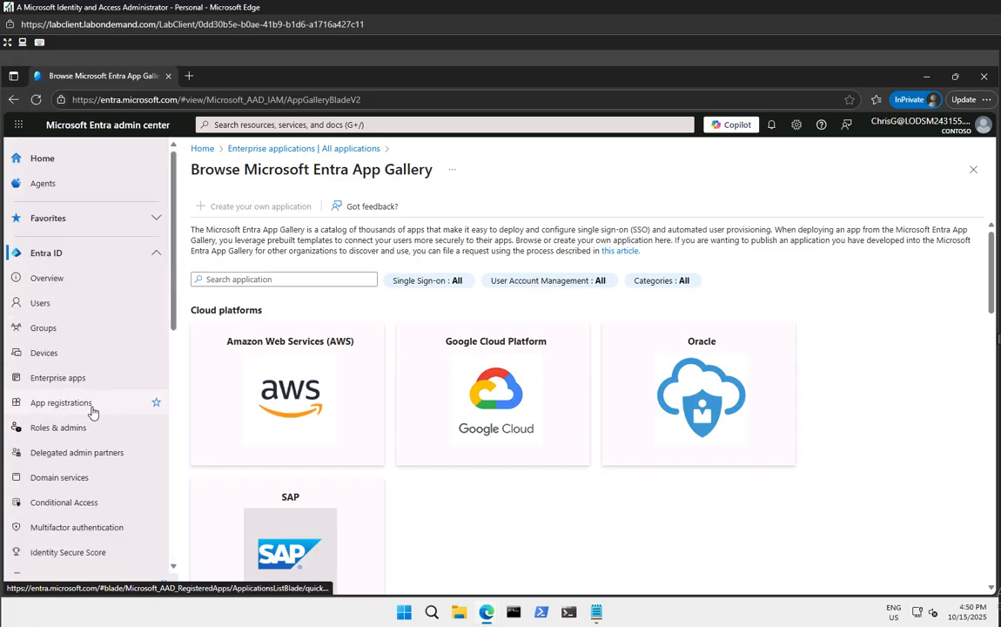
click(74, 383)
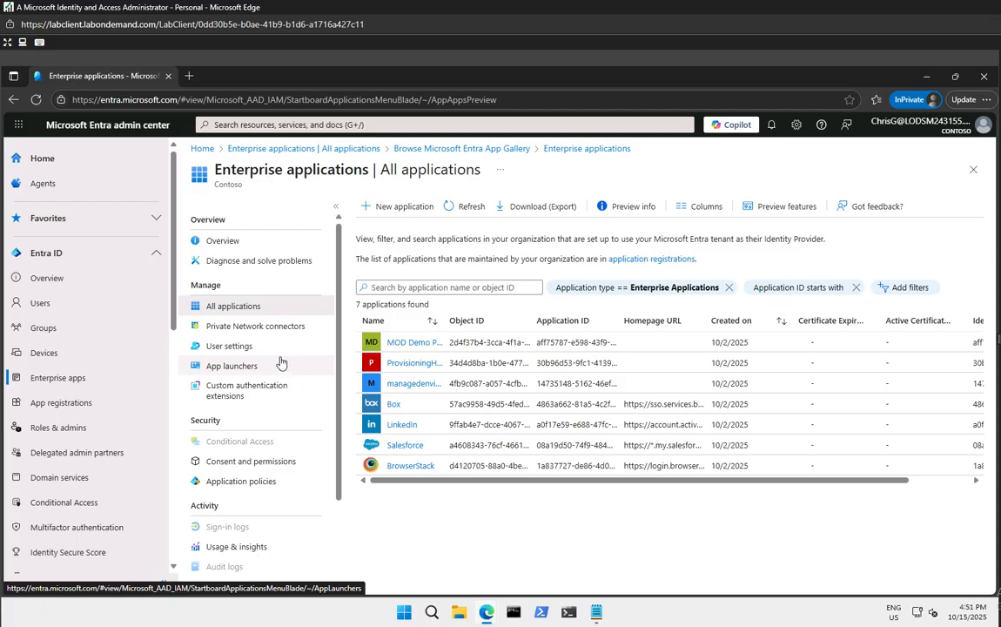
Open User settings under Manage for Enterprise applications and look over the page
scroll(251, 403, down, 3)
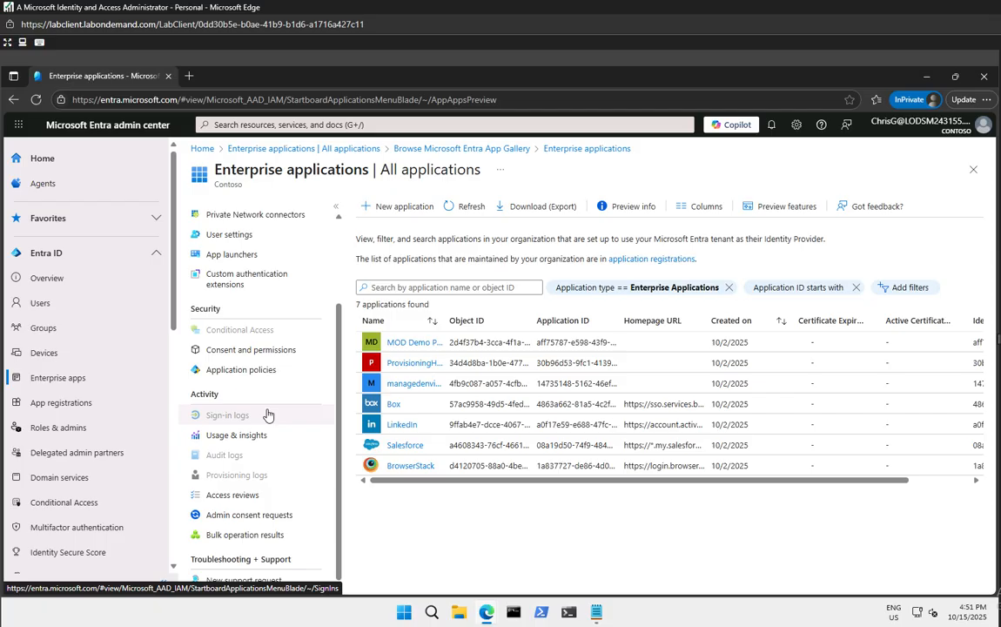
scroll(268, 414, up, 2)
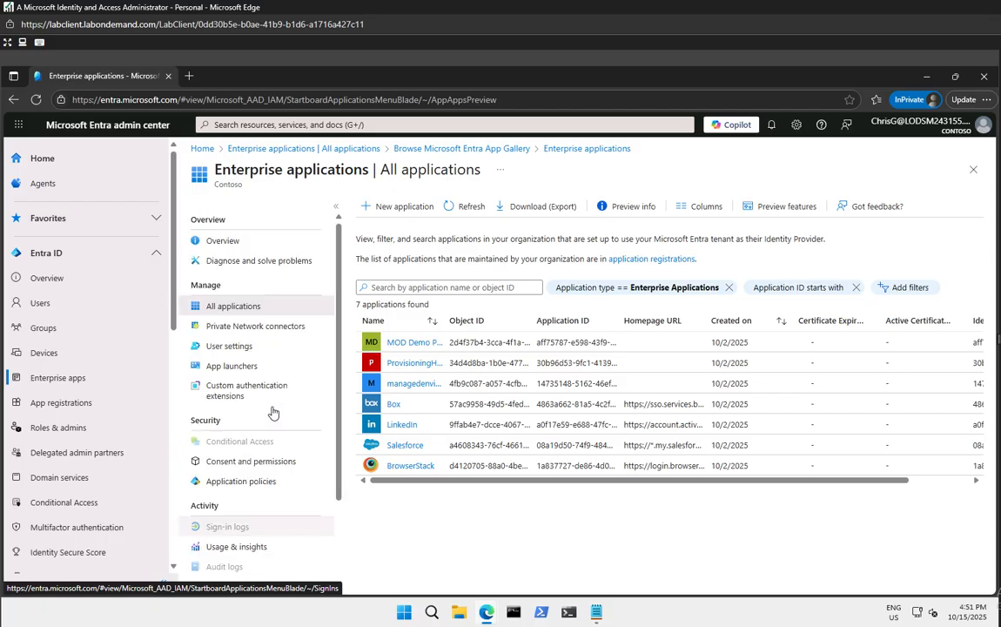
click(231, 348)
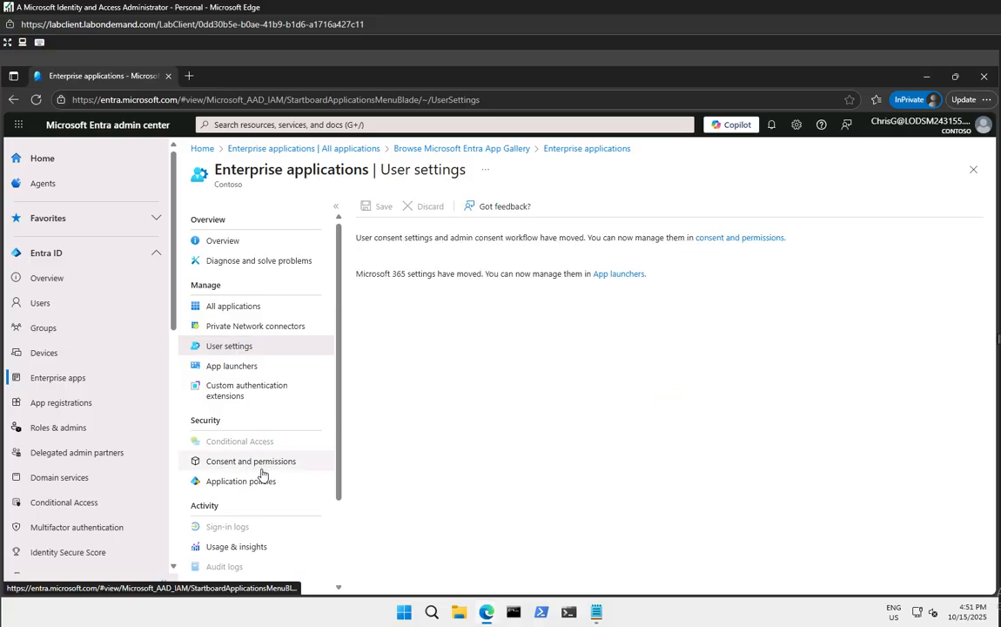
scroll(259, 488, down, 2)
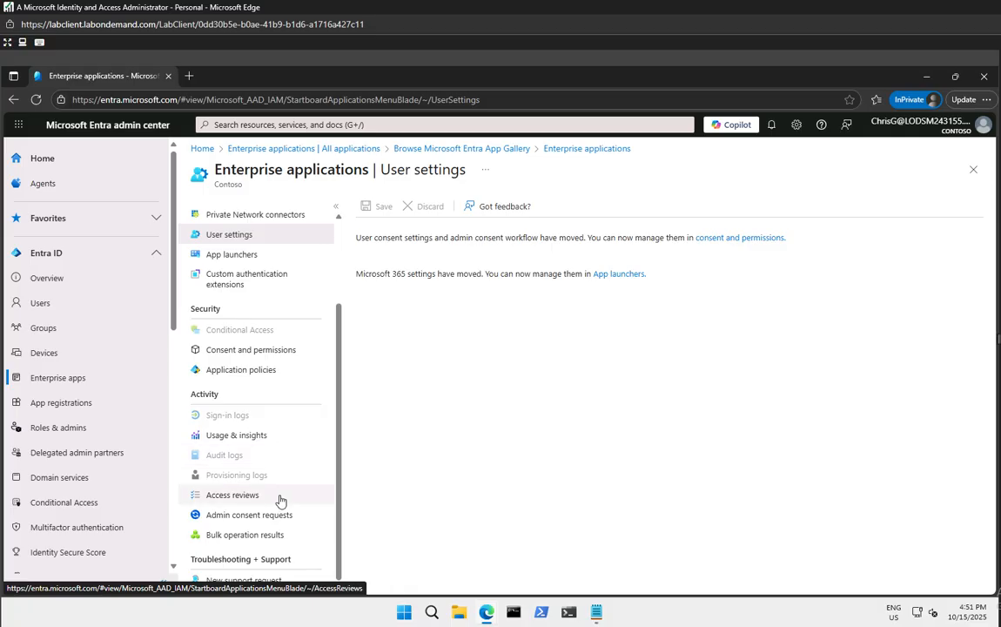
scroll(280, 500, up, 2)
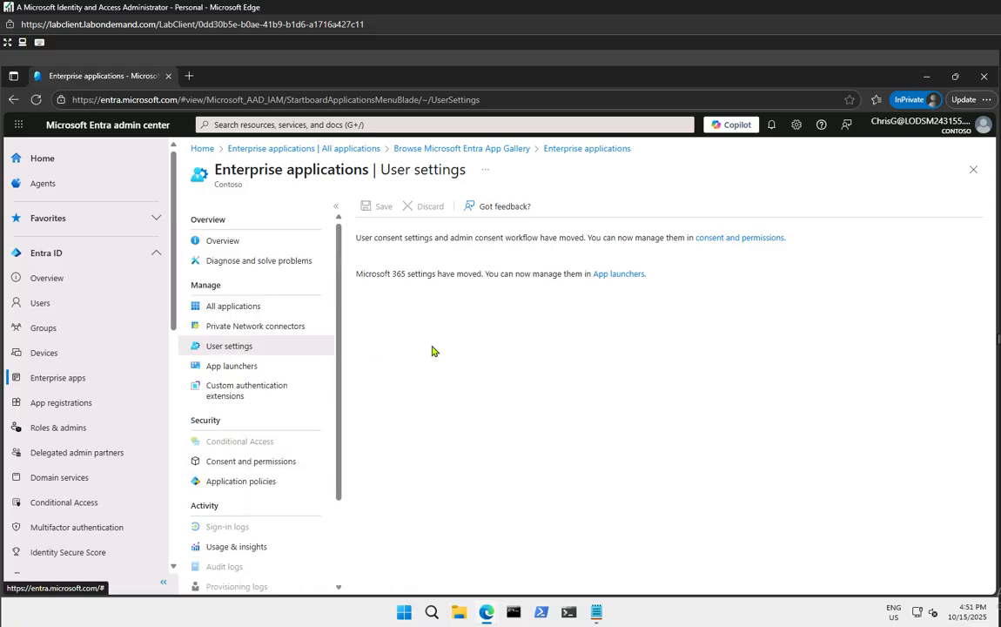
Review Admin consent settings and Permission classifications under Consent and permissions, then open the account menu
click(709, 239)
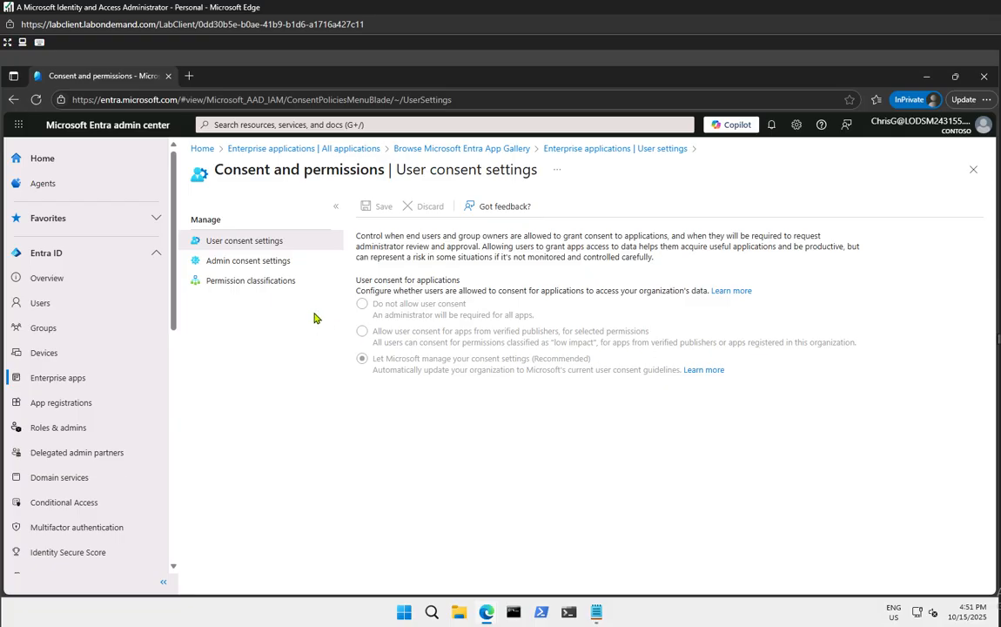
click(270, 266)
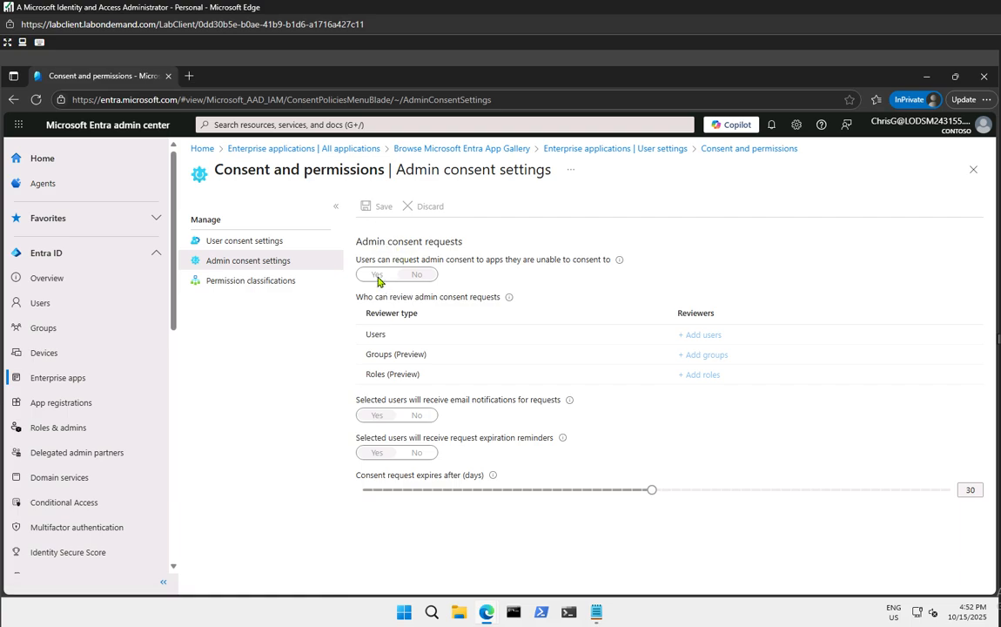
click(251, 282)
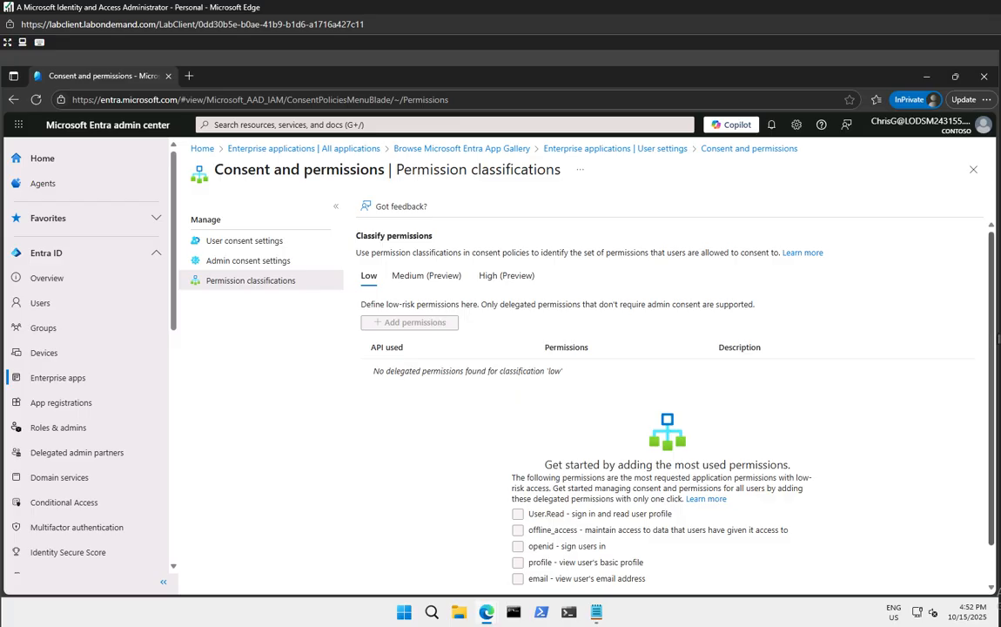
click(983, 124)
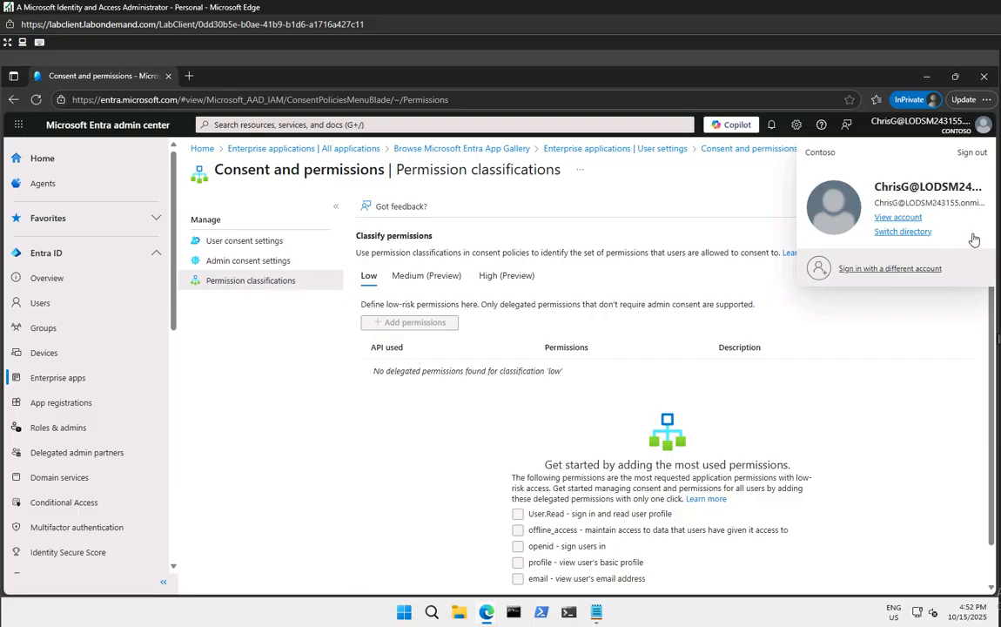
Sign the test user out from the account flyout
click(969, 154)
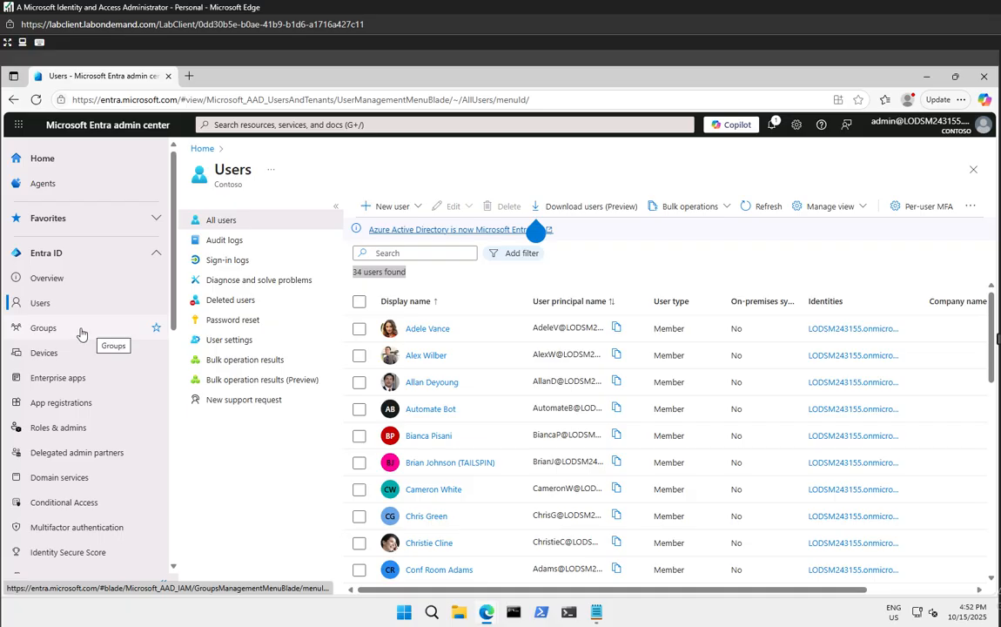
scroll(114, 405, down, 10)
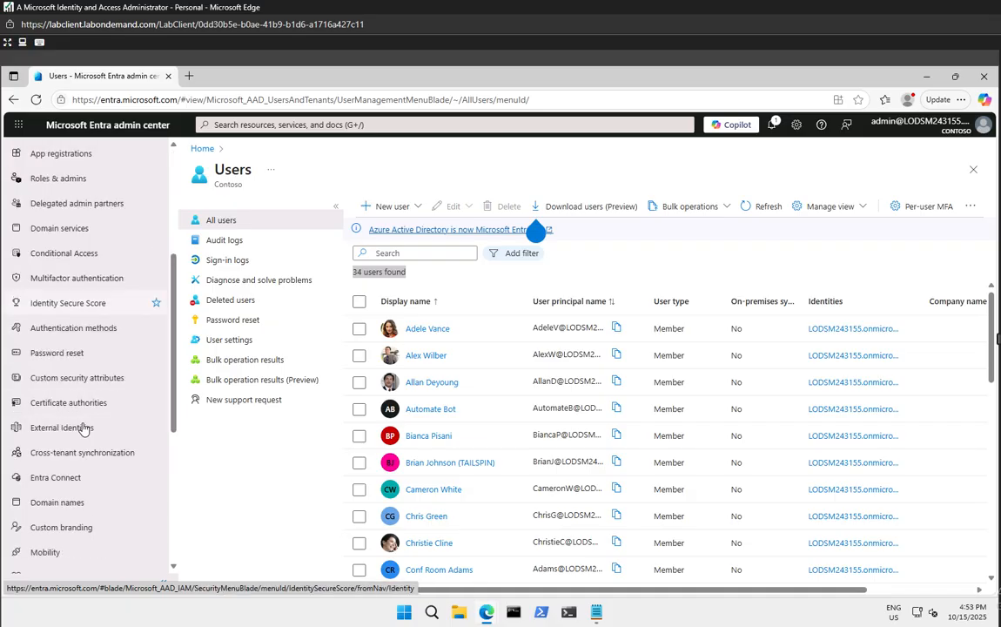
scroll(94, 431, down, 1)
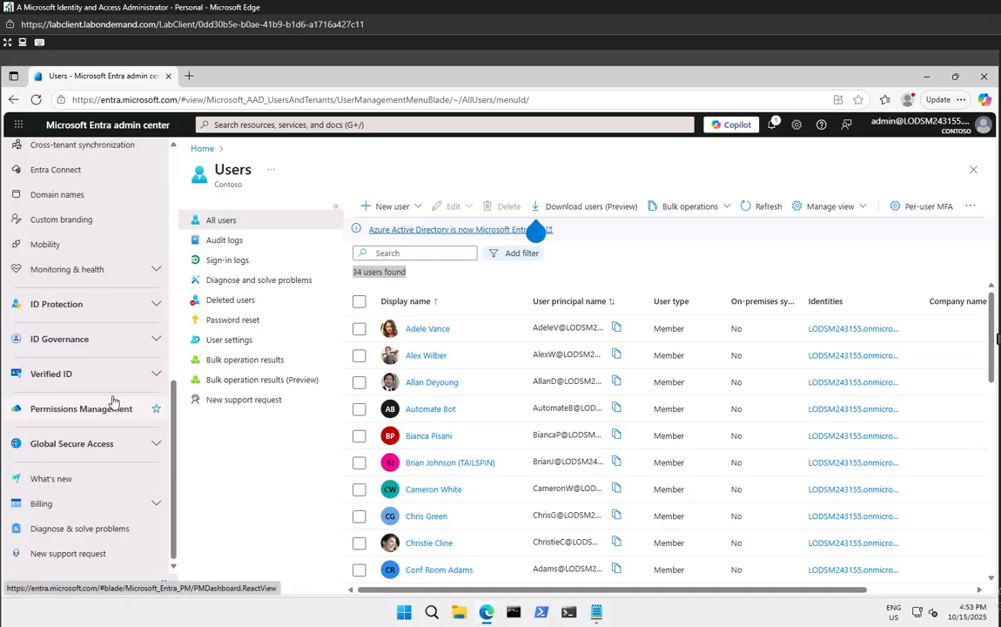
click(117, 311)
click(117, 307)
click(122, 340)
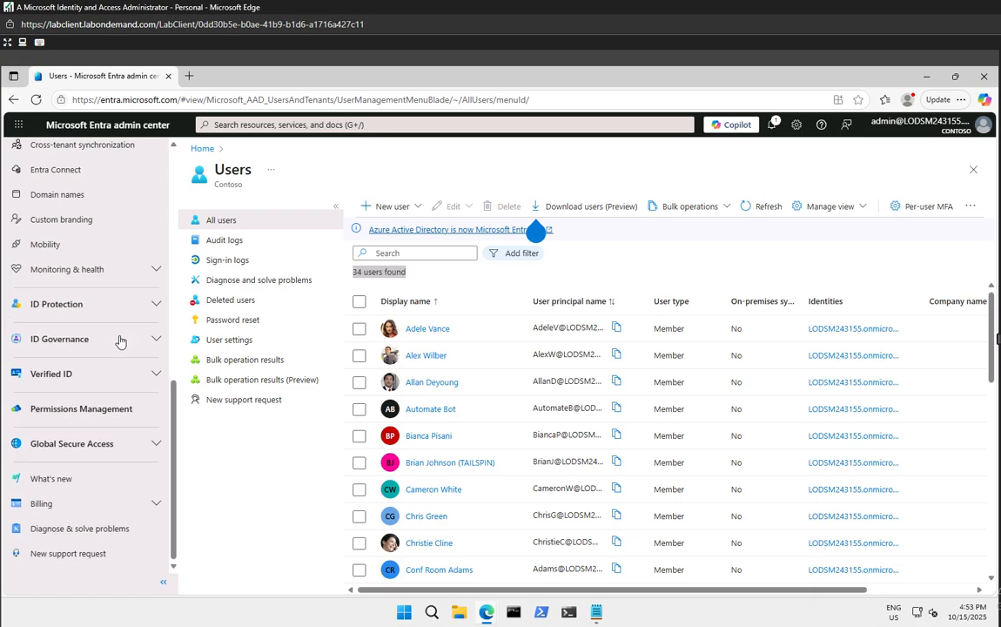
click(119, 340)
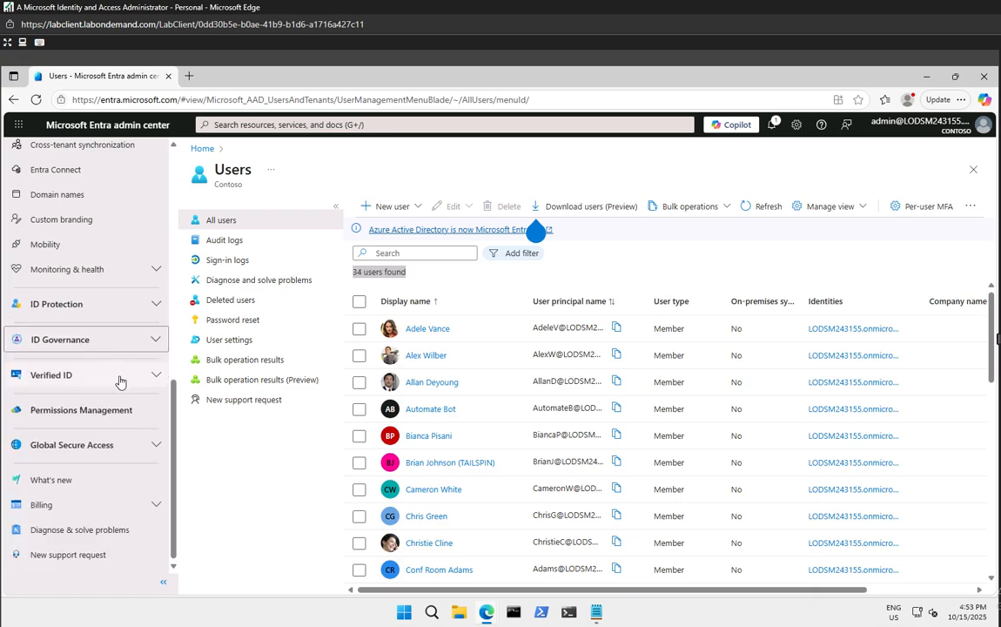
click(117, 383)
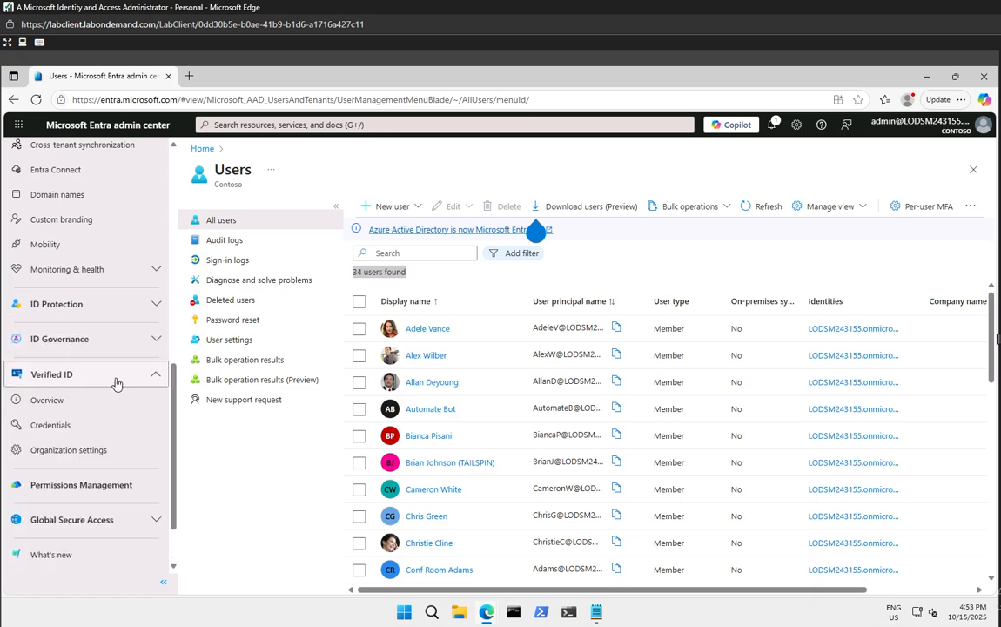
click(116, 379)
click(83, 410)
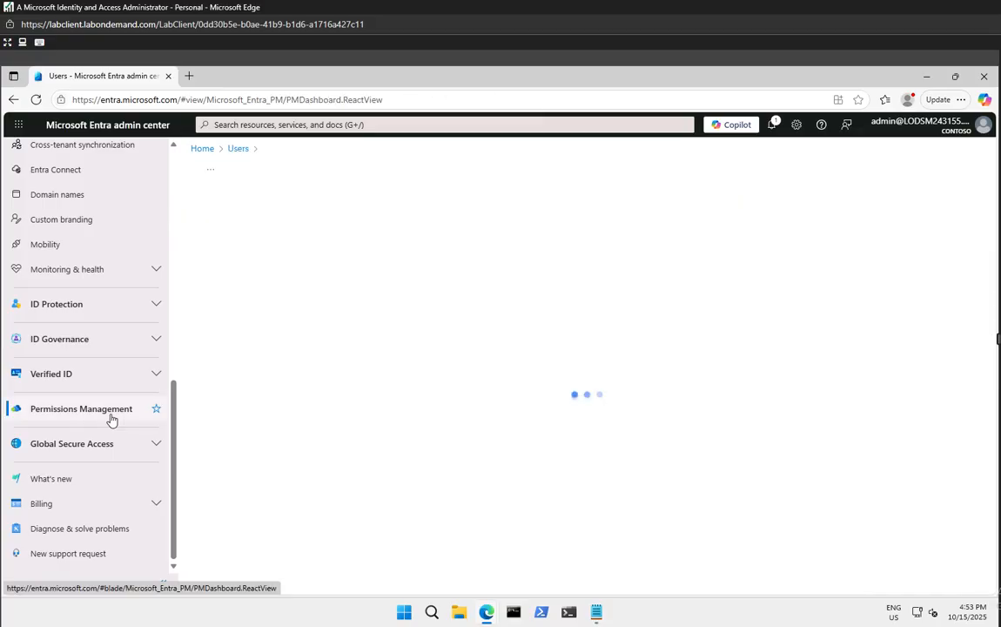
scroll(103, 460, up, 10)
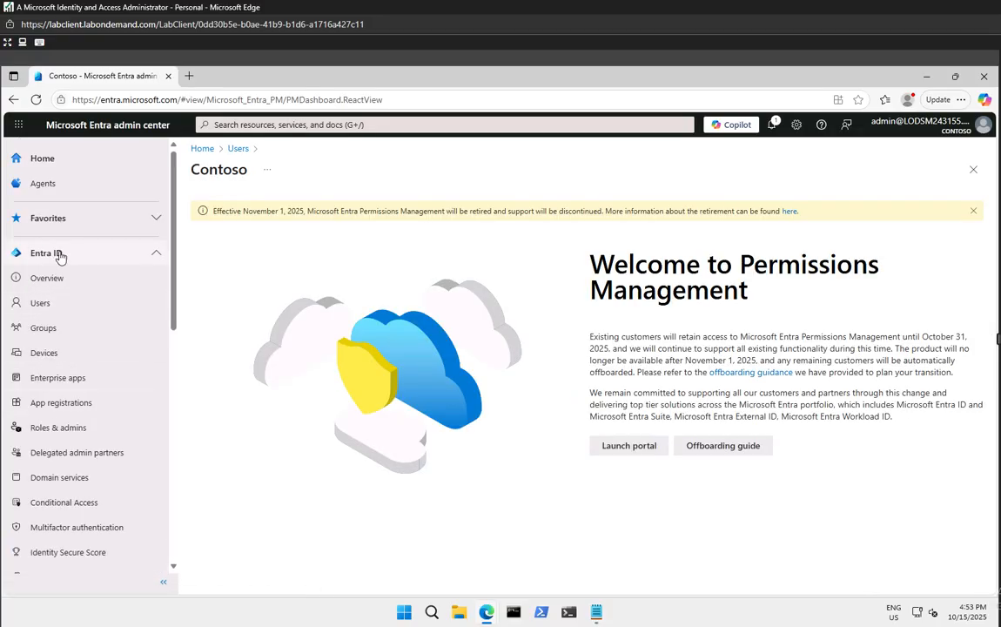
click(48, 305)
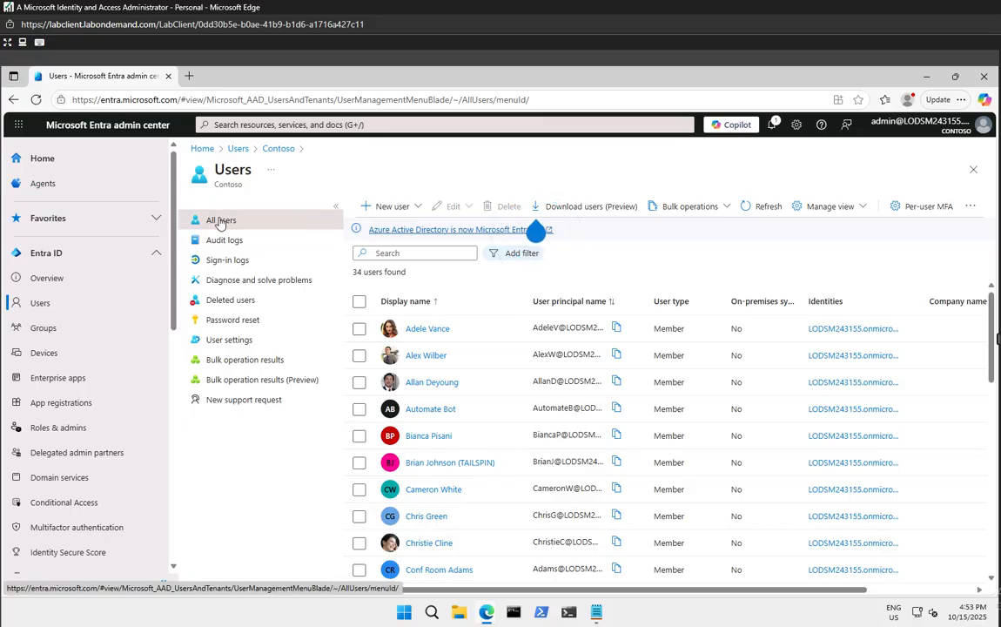
Open the new user's profile and show its Assigned roles page
click(426, 517)
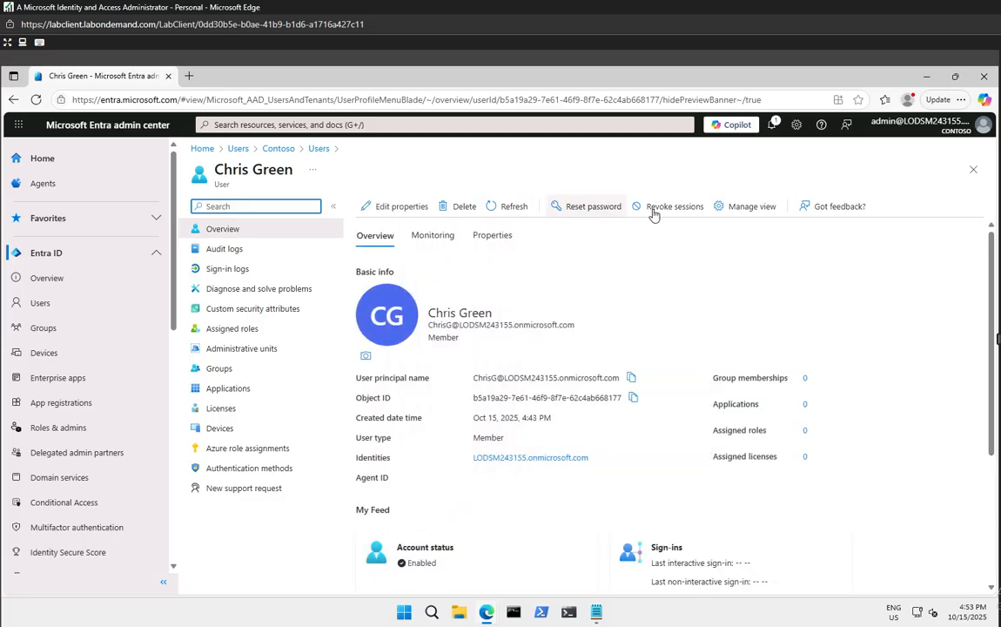
click(239, 332)
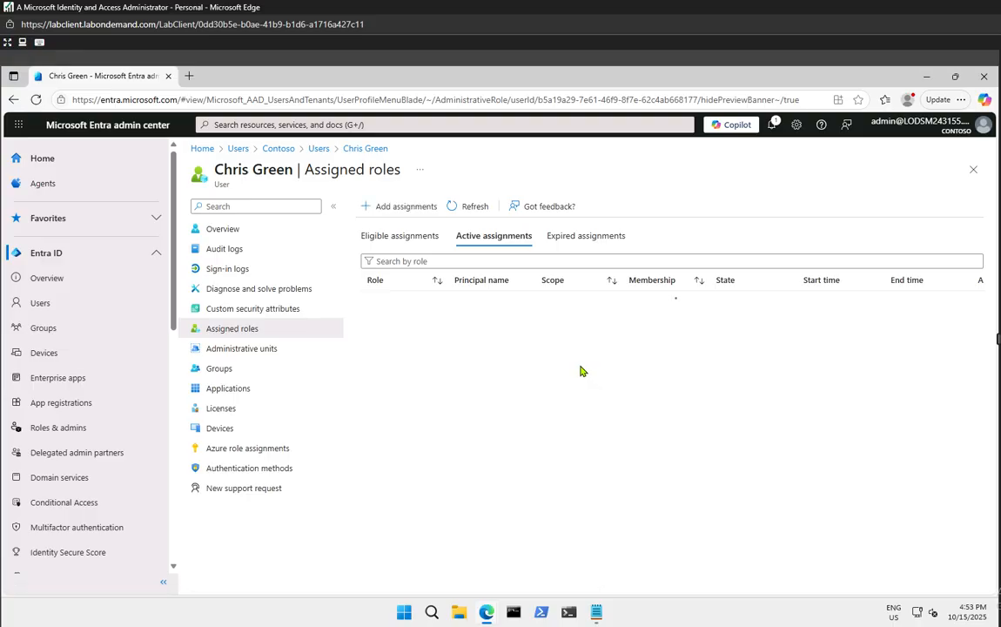
Add an assignment for the Application Administrator role with Directory scope and continue to settings
click(395, 209)
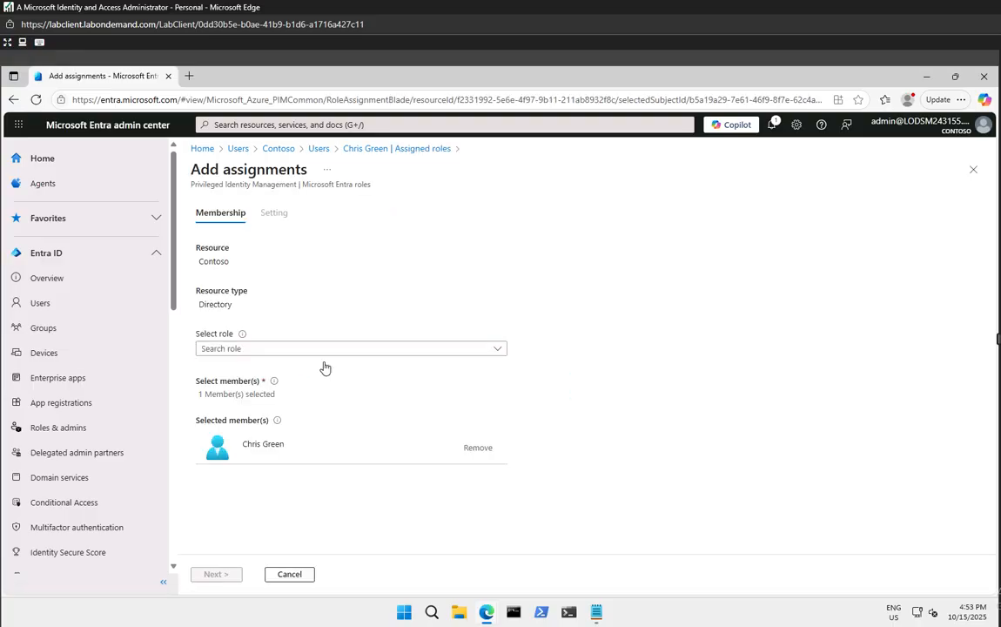
click(271, 350)
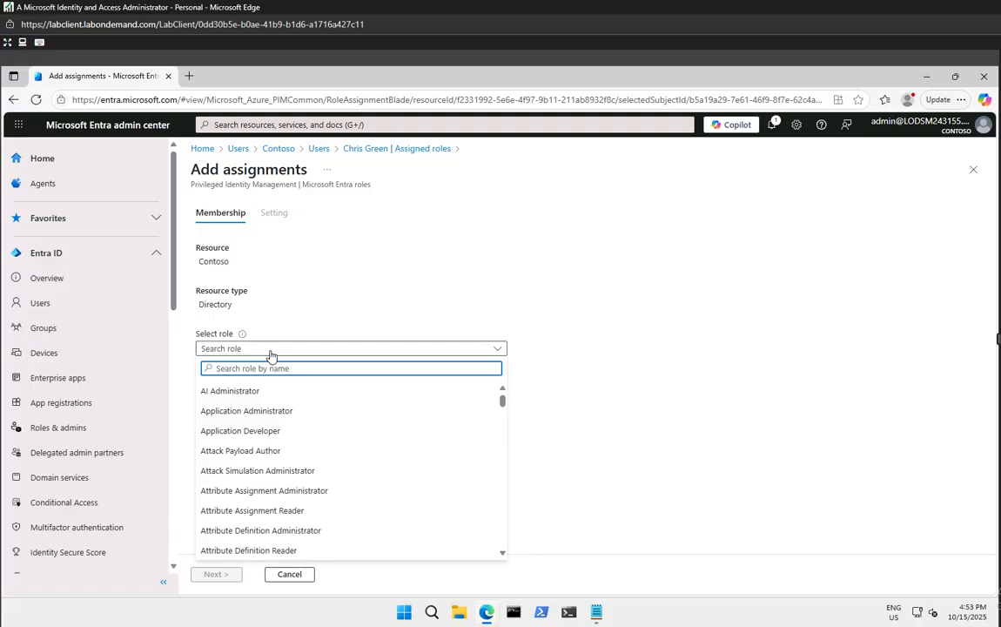
click(271, 414)
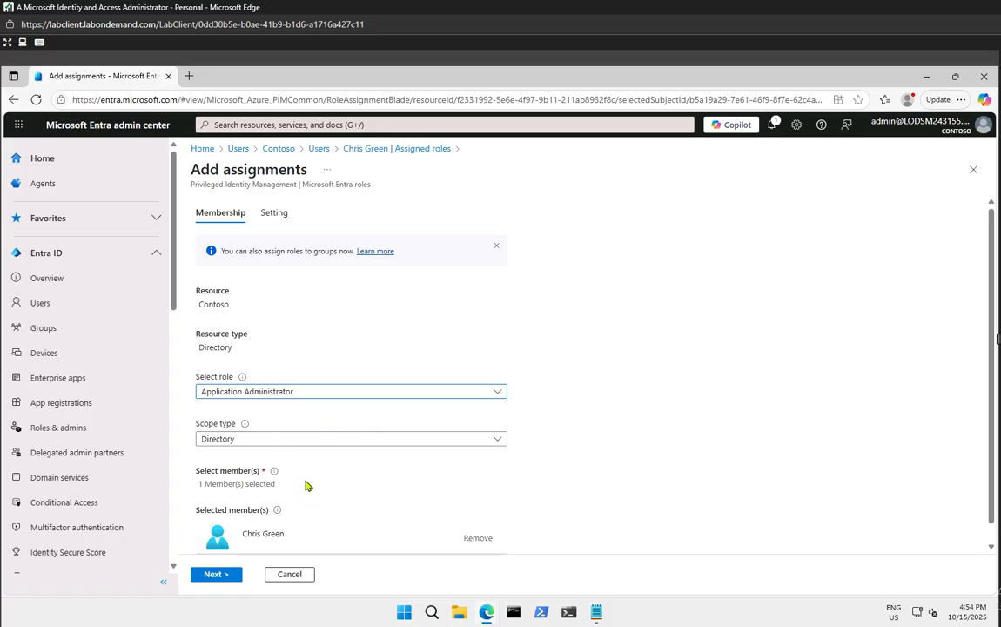
scroll(307, 483, down, 1)
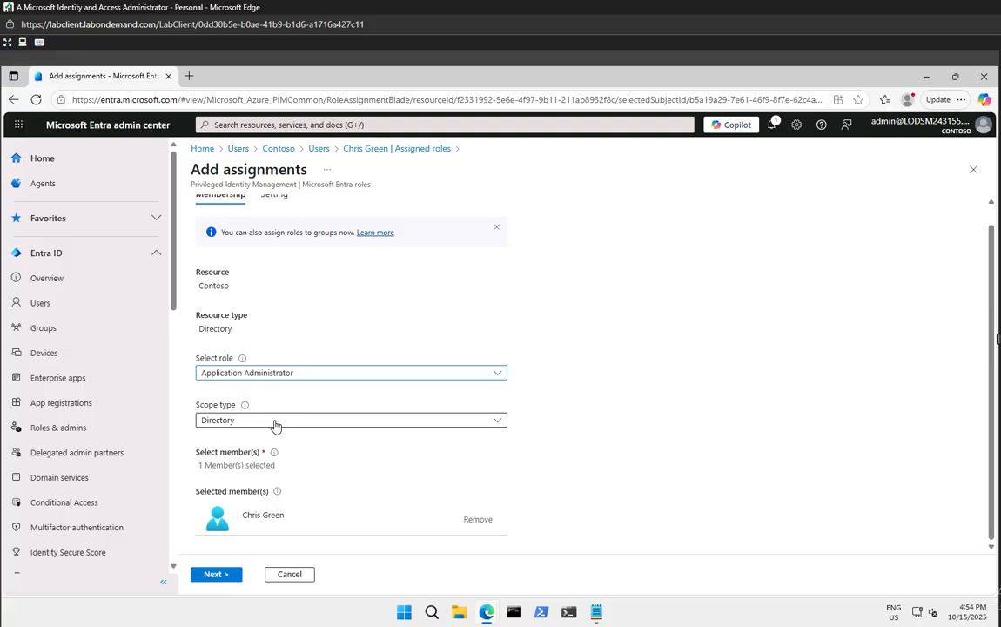
click(226, 574)
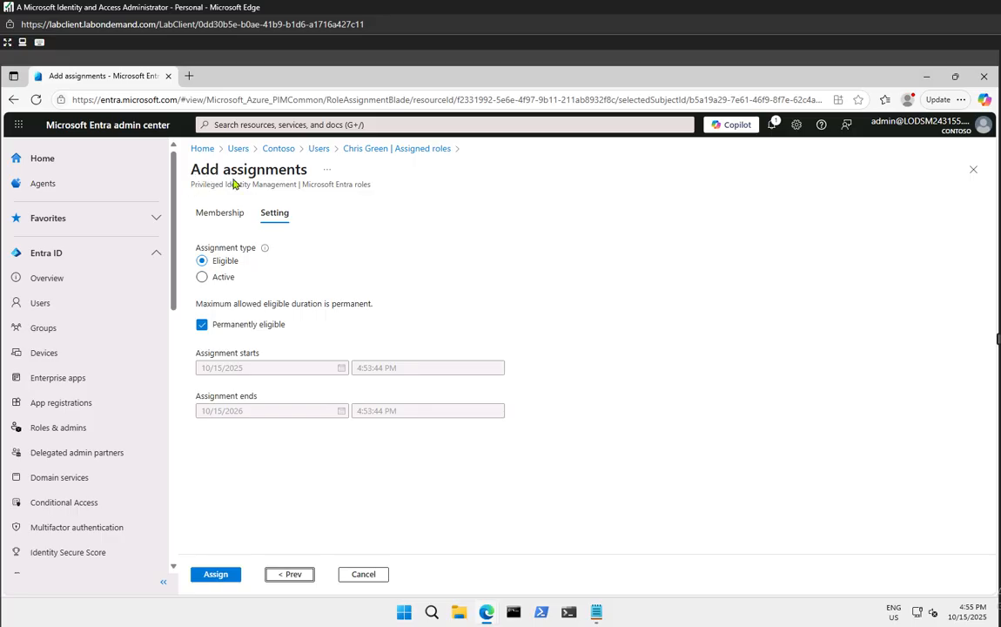
Assign the role as Eligible, permanently eligible, after briefly trying the Active type
click(201, 276)
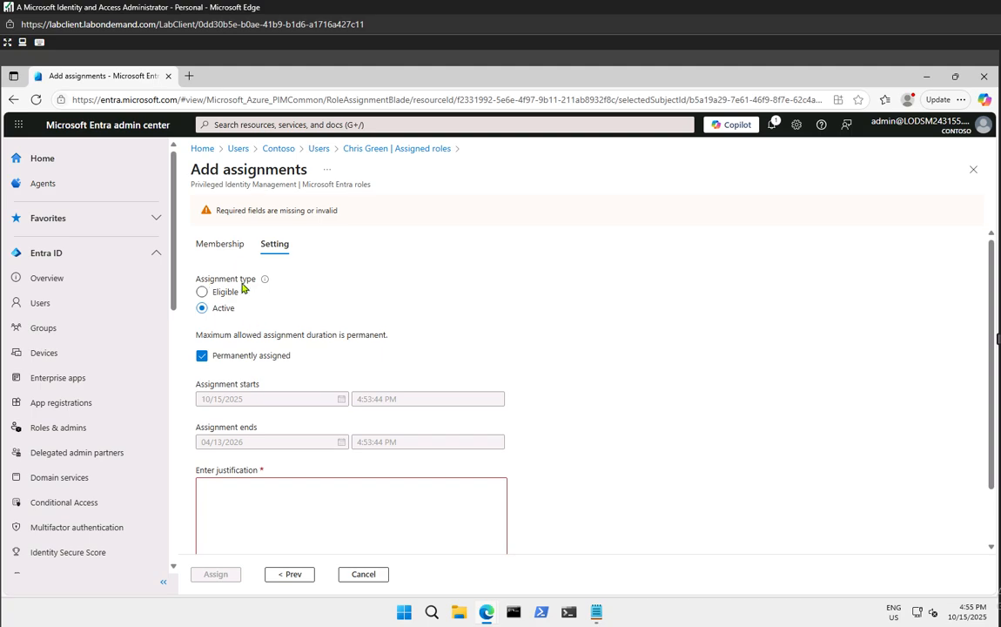
mouse_move(264, 279)
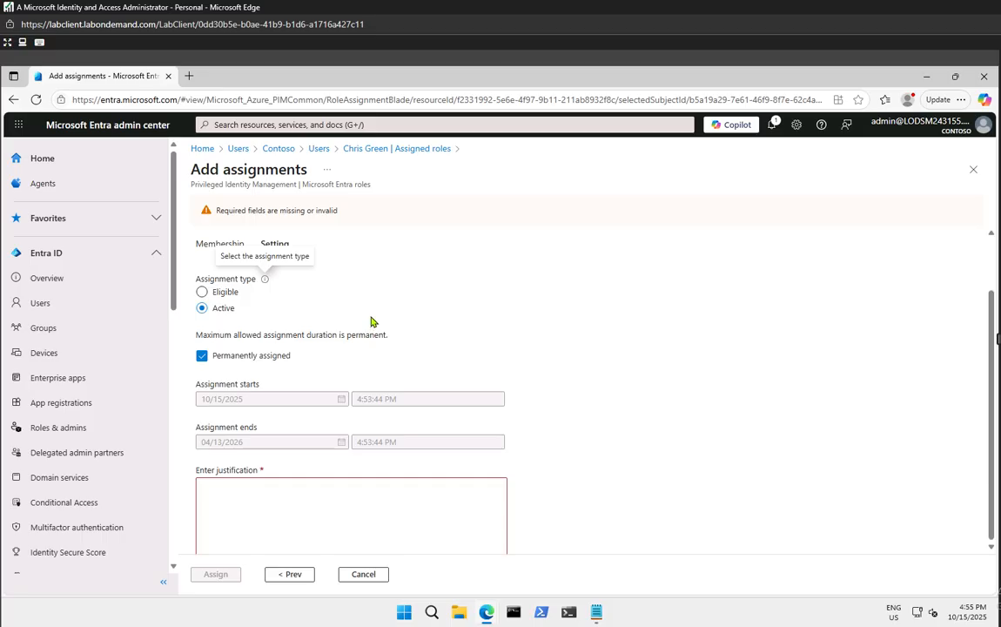
scroll(370, 323, down, 2)
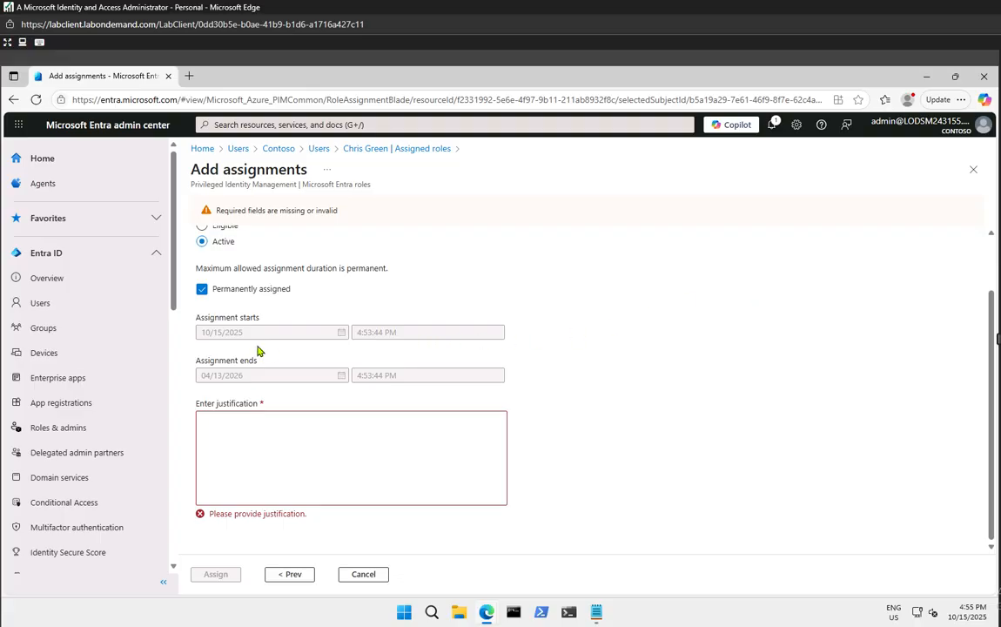
scroll(244, 331, up, 1)
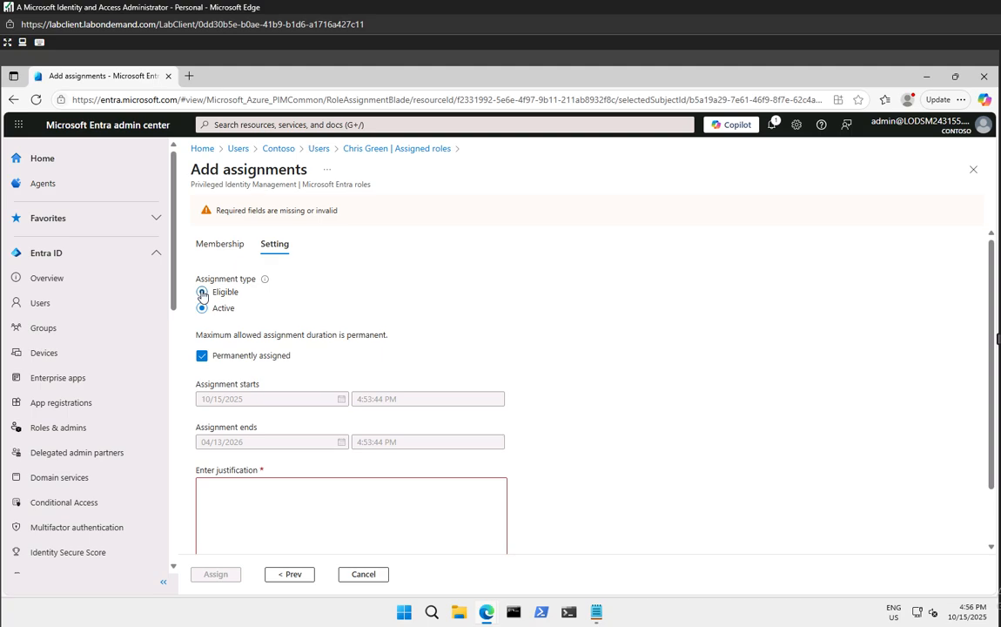
click(201, 294)
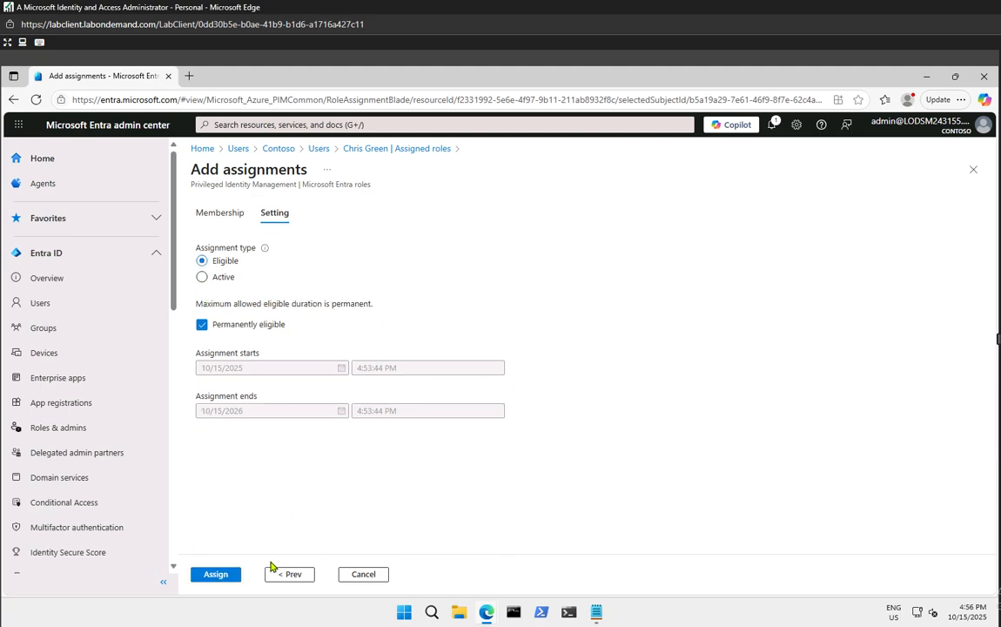
click(214, 574)
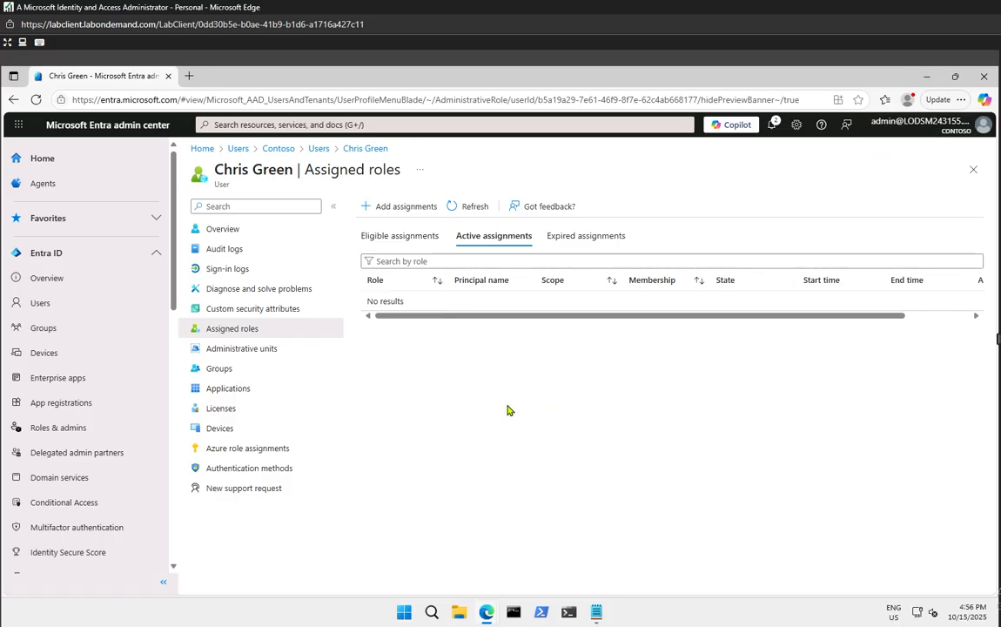
Refresh the Eligible assignments tab and widen the Role column to read Application Administrator
click(464, 209)
click(464, 209)
click(464, 209)
click(396, 242)
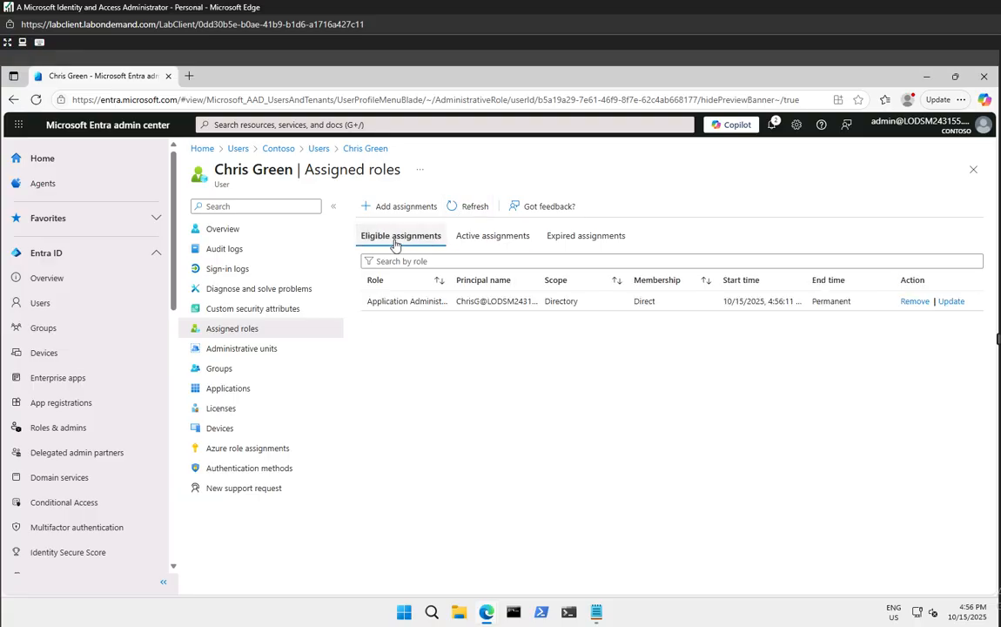
click(475, 206)
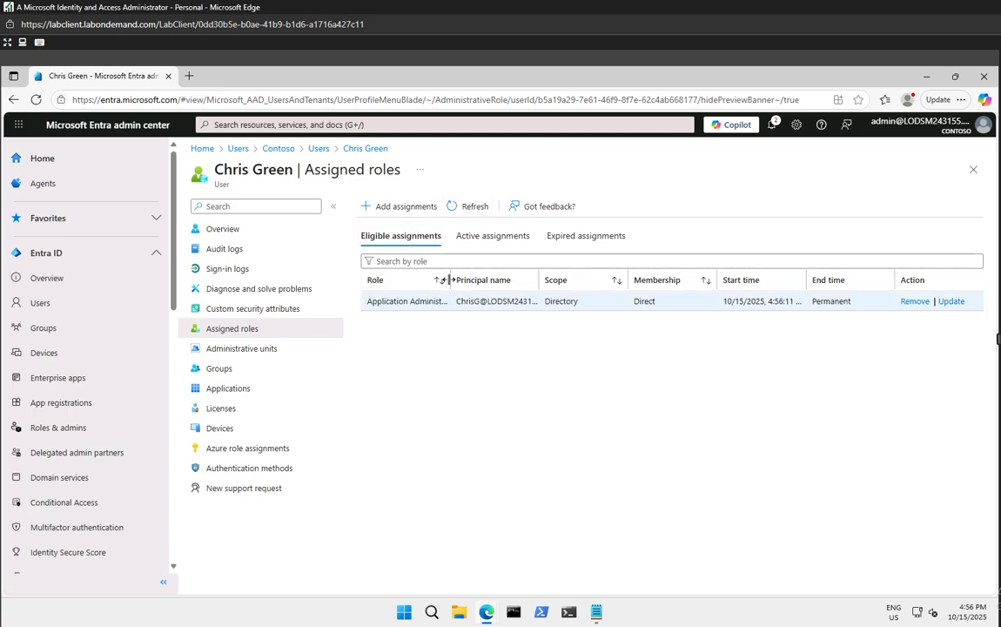
drag(450, 280, 489, 281)
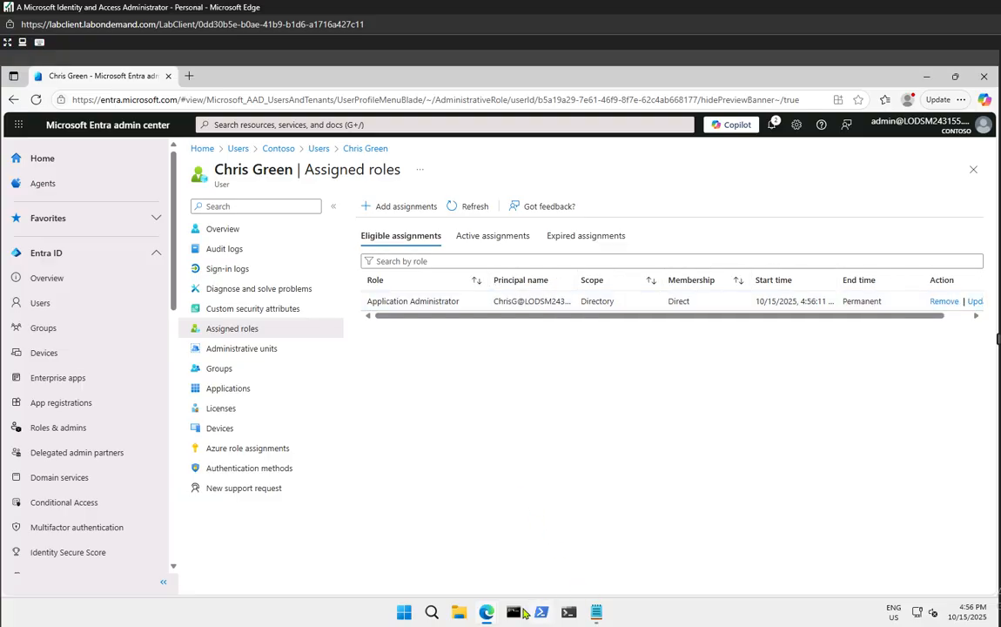
Sign in as the test user in the InPrivate window, pasting the password copied from Notepad
mouse_move(489, 615)
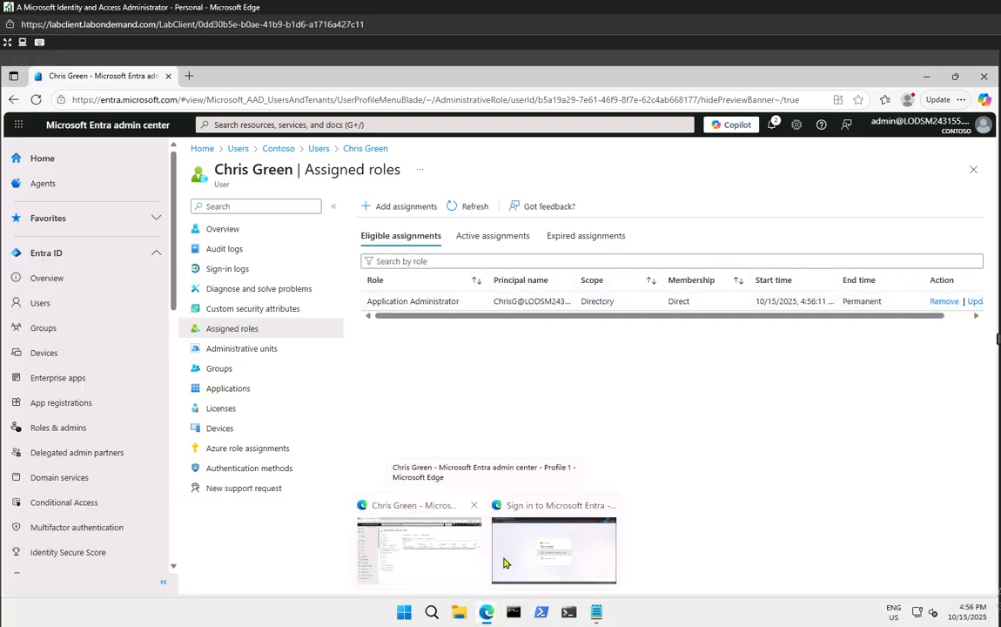
click(518, 527)
click(487, 352)
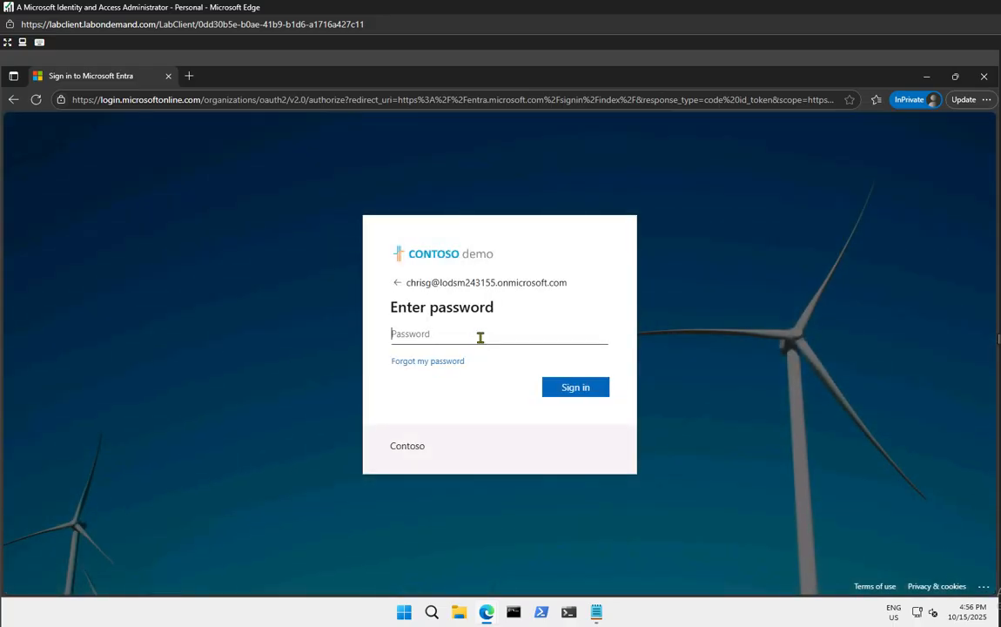
click(596, 612)
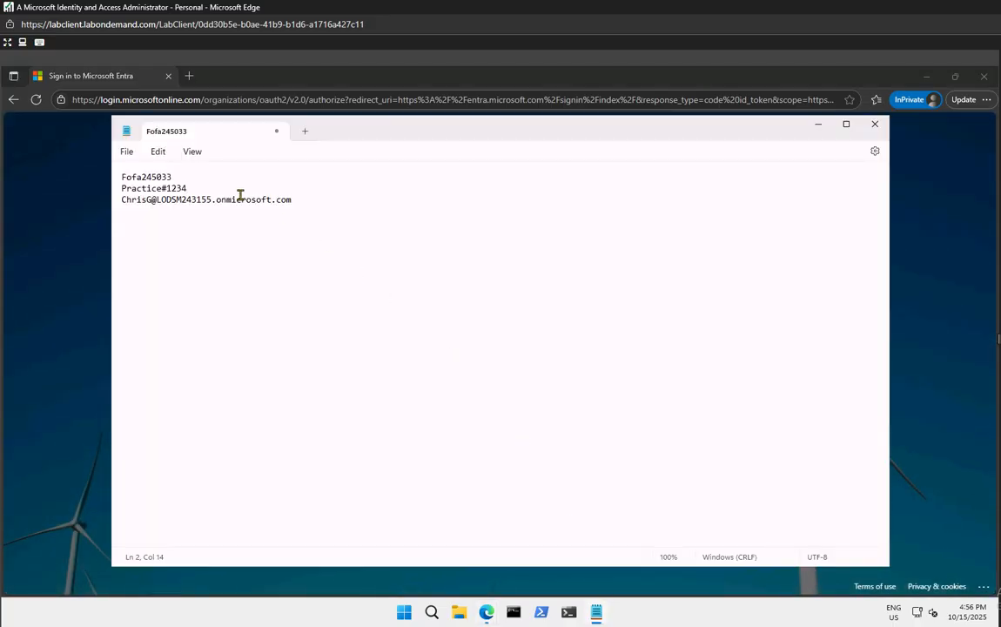
drag(253, 190, 74, 192)
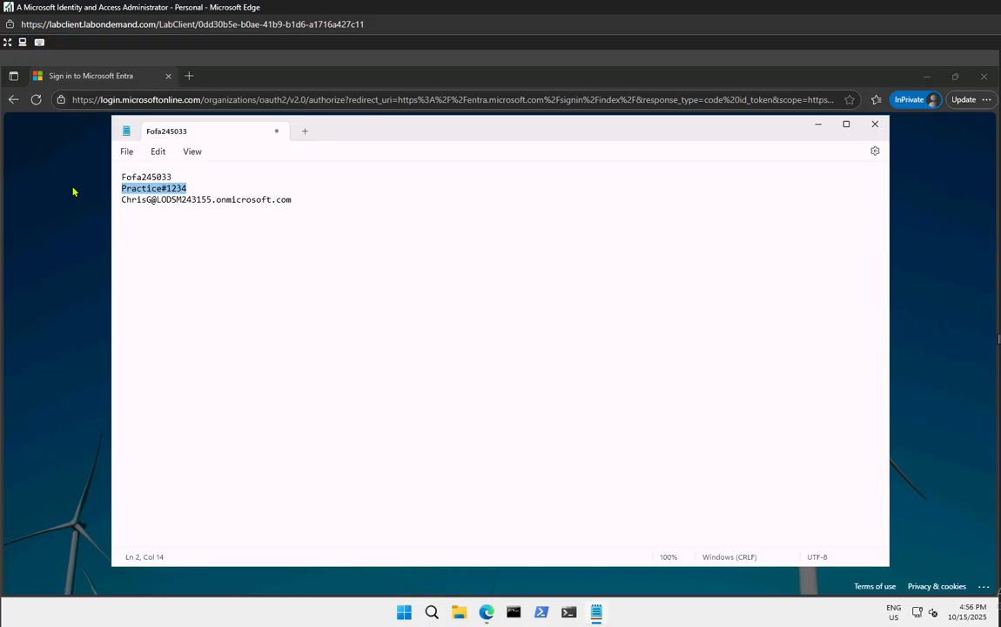
click(818, 124)
click(475, 334)
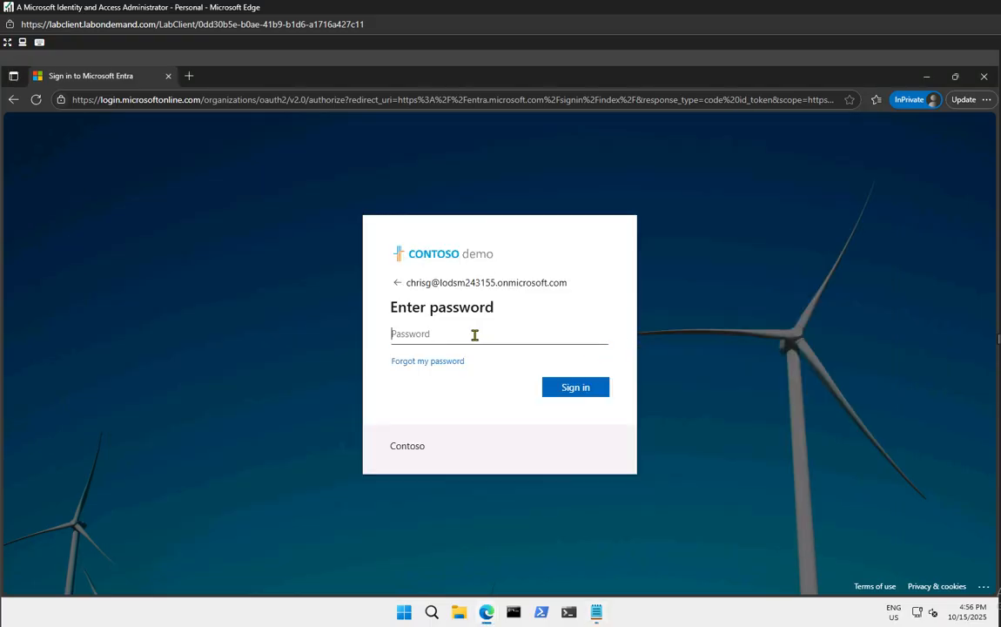
key(ctrl+v)
key(Return)
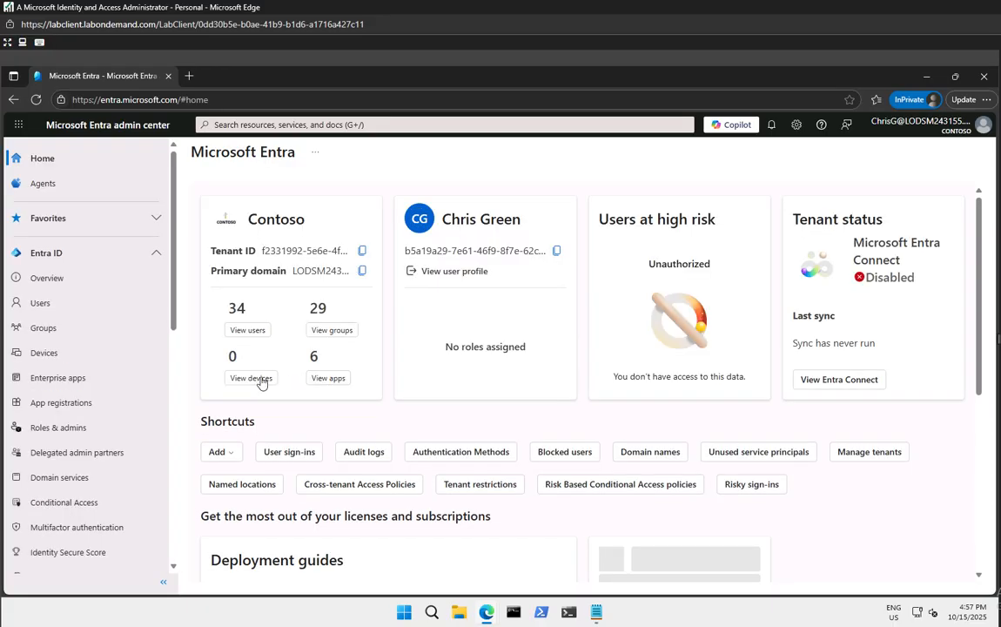
As the test user, try New registration under App registrations, then New application under Enterprise apps
click(52, 413)
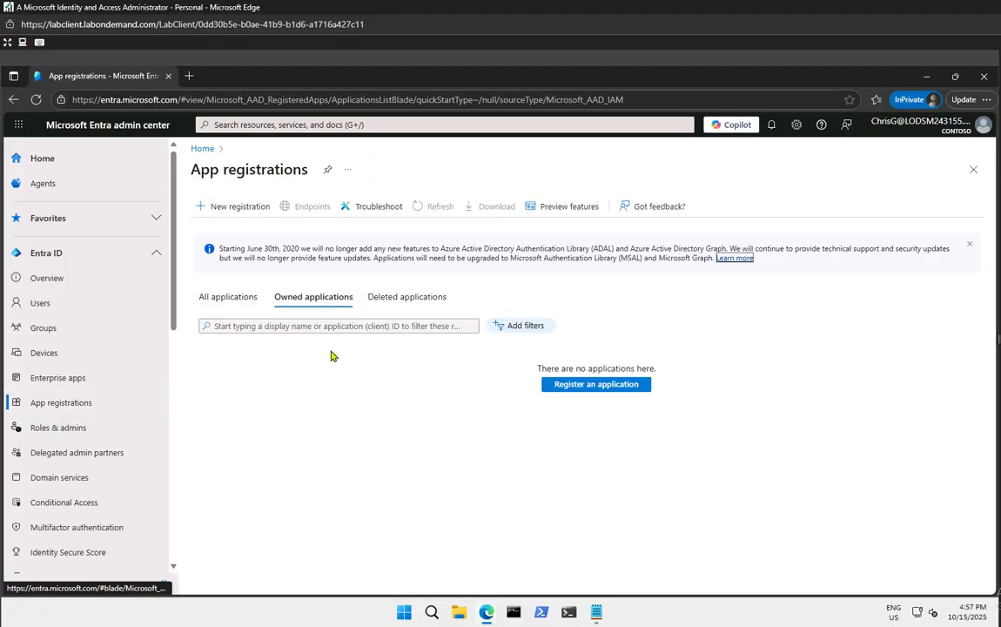
click(240, 209)
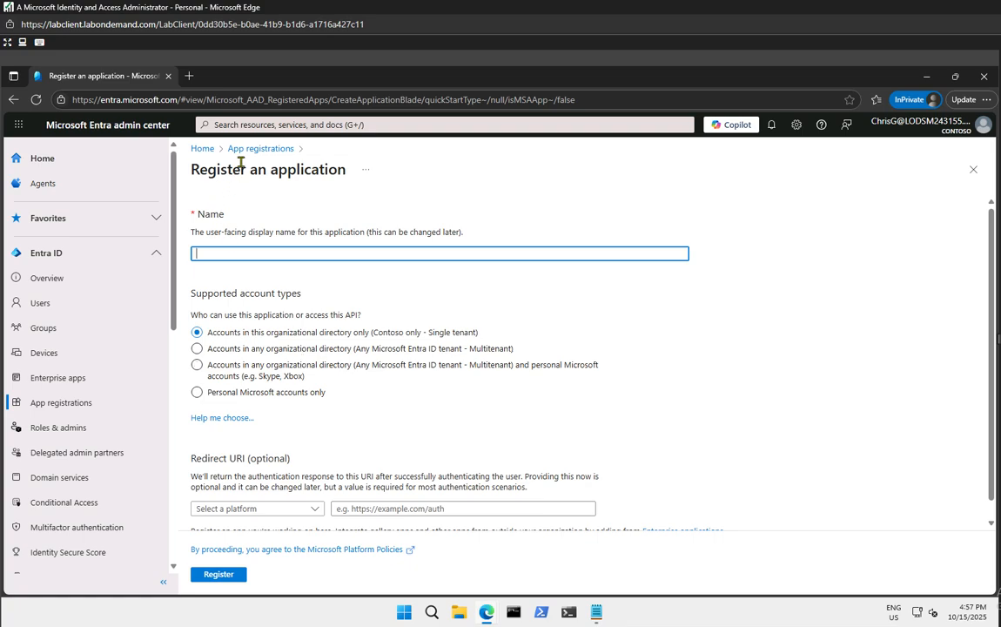
click(60, 379)
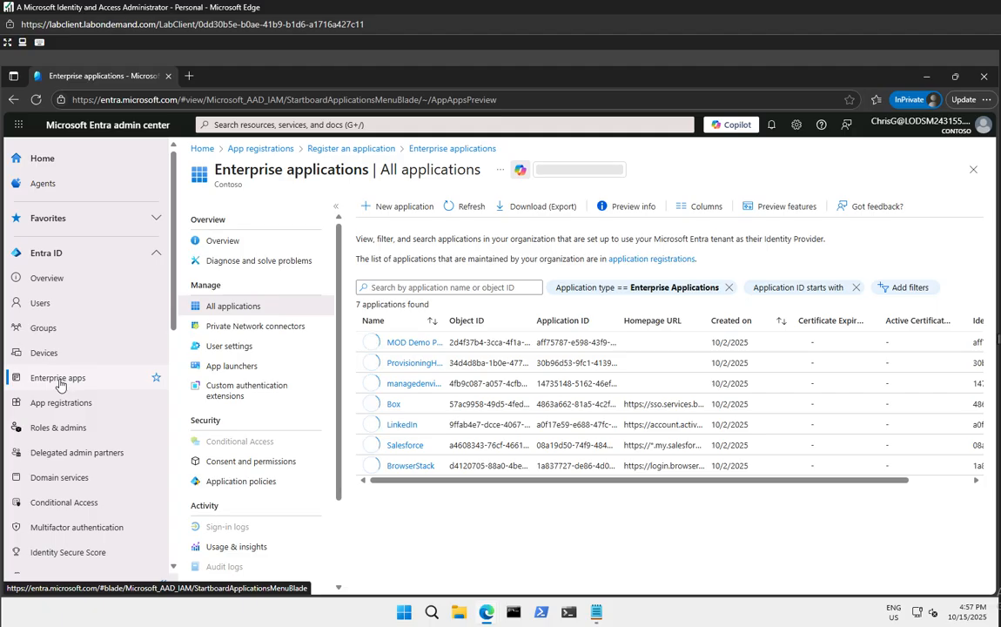
click(404, 207)
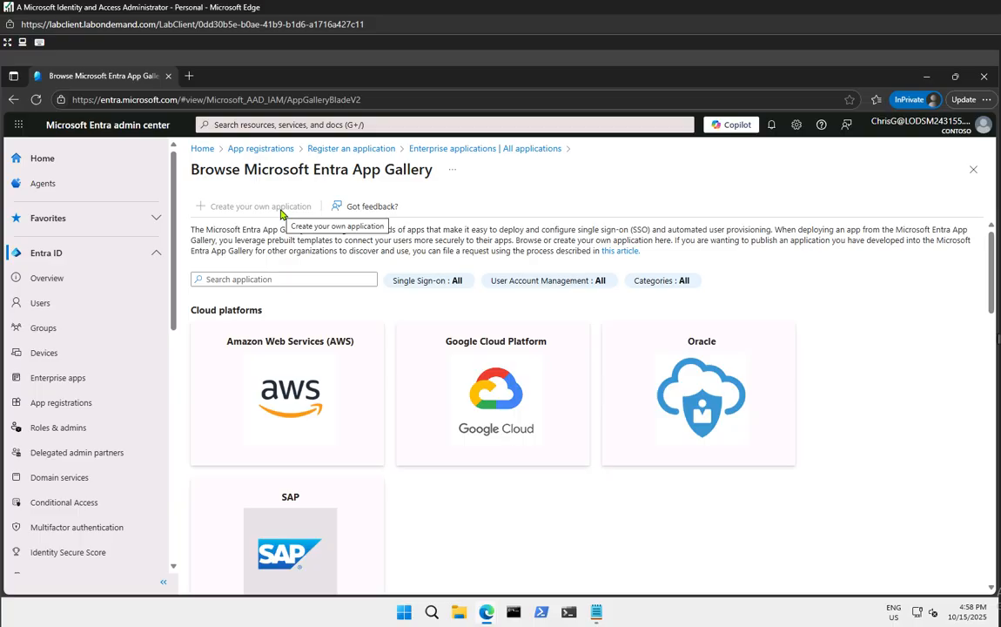
Minimize the InPrivate window and scroll the eligible assignments table right to expose Update
click(932, 79)
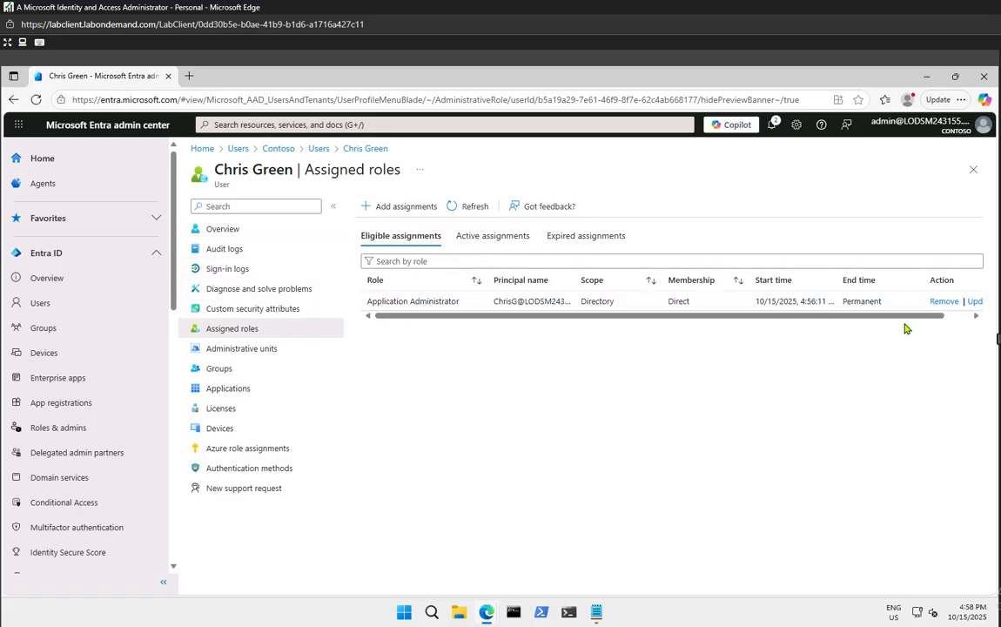
drag(898, 316, 977, 319)
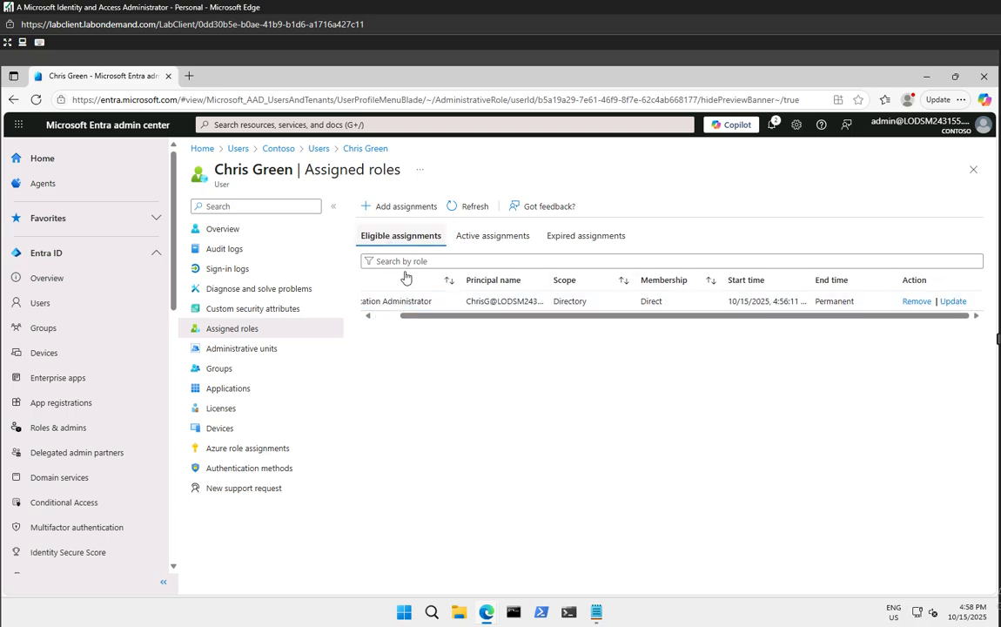
Change the eligible Application Administrator assignment to Active with justification 'Needs to be done.' and save
click(955, 302)
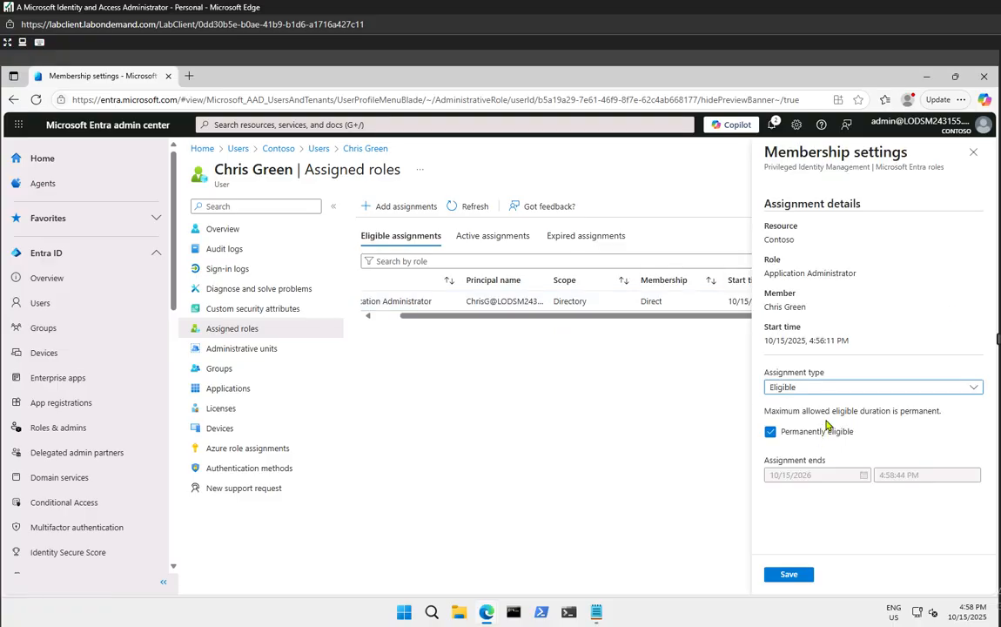
click(793, 389)
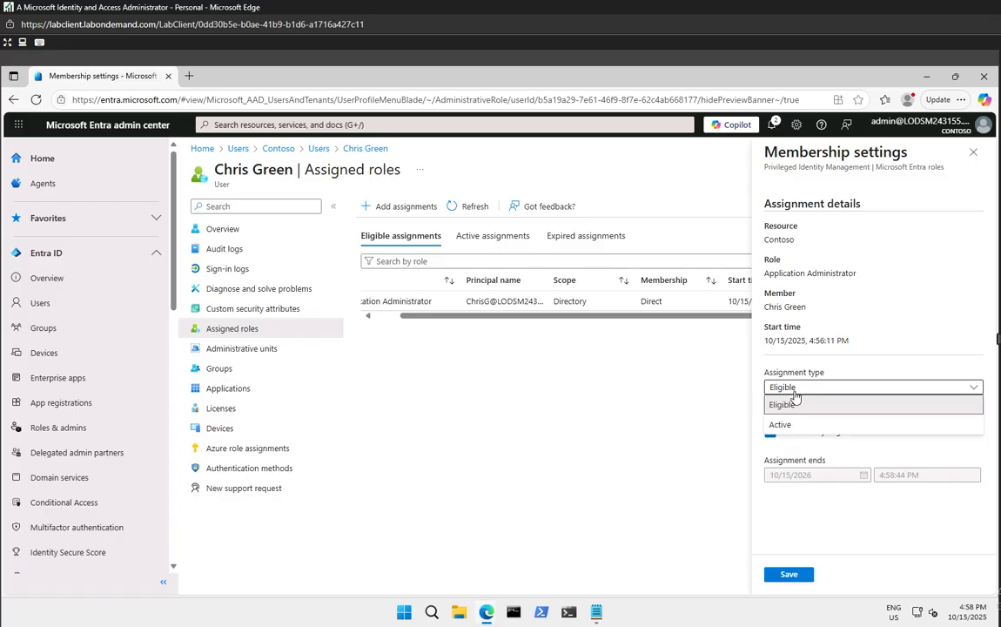
click(790, 425)
scroll(854, 468, down, 1)
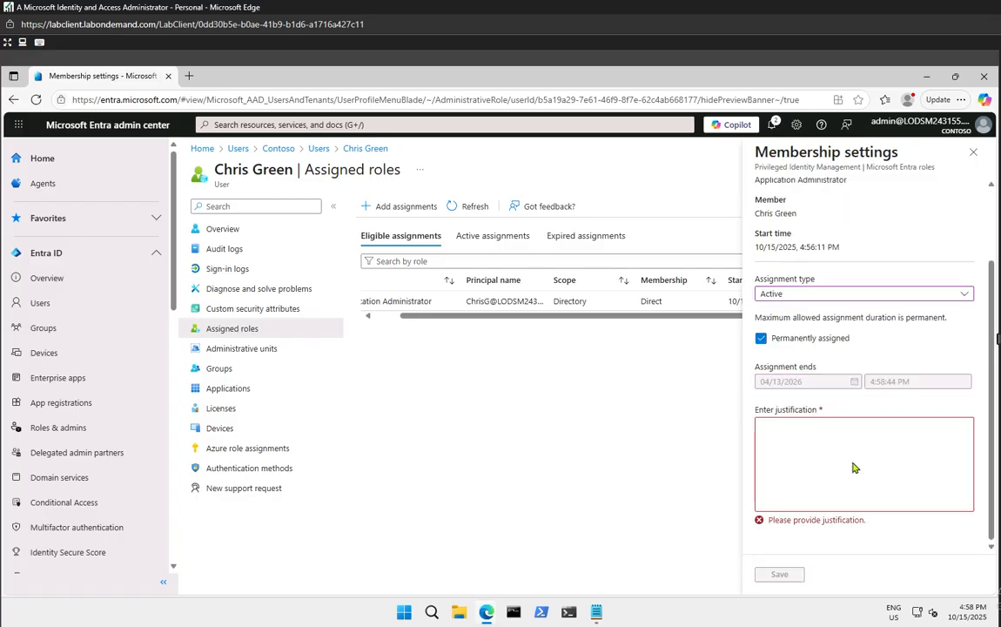
click(804, 463)
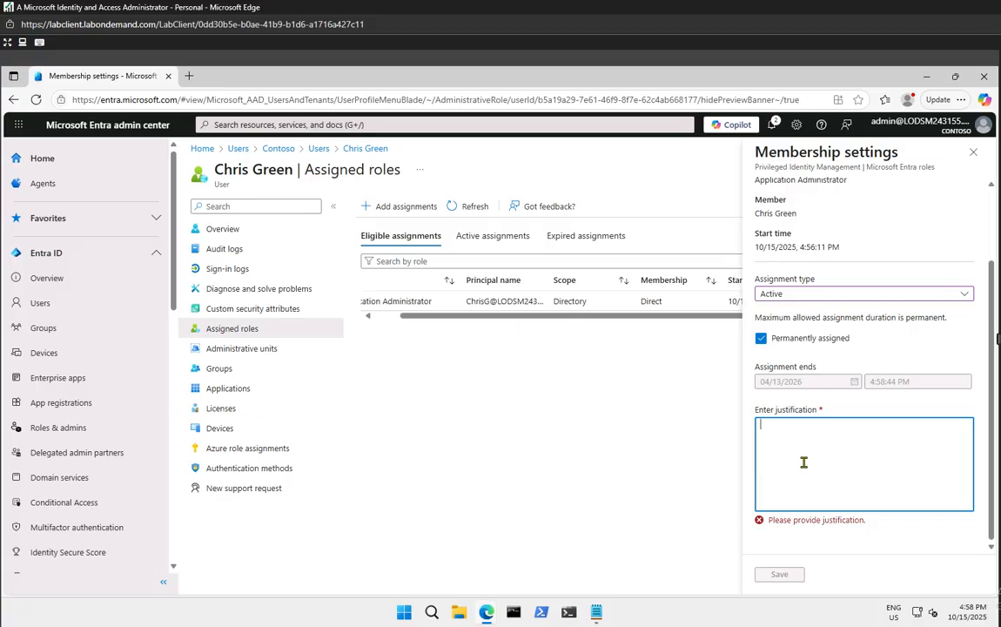
text(Needs to be done.)
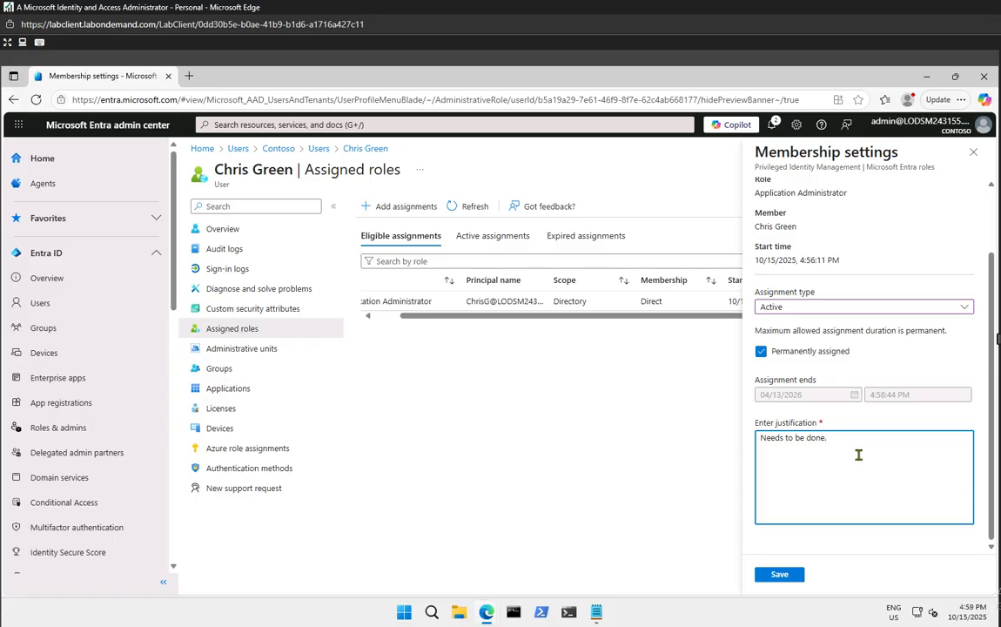
click(780, 574)
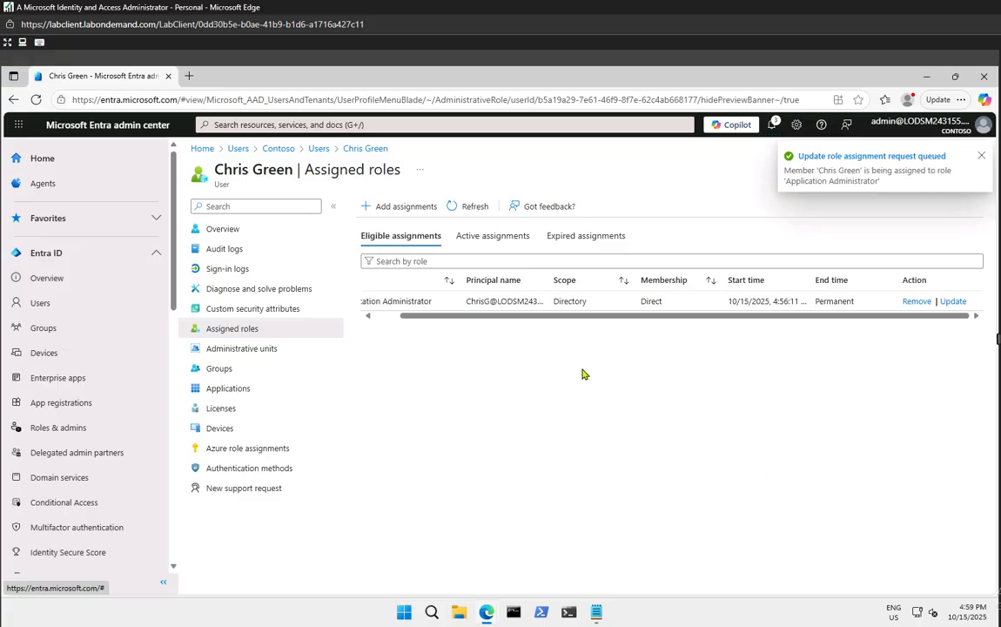
Verify Application Administrator now appears under Active rather than Eligible assignments, then minimize the browser
click(510, 234)
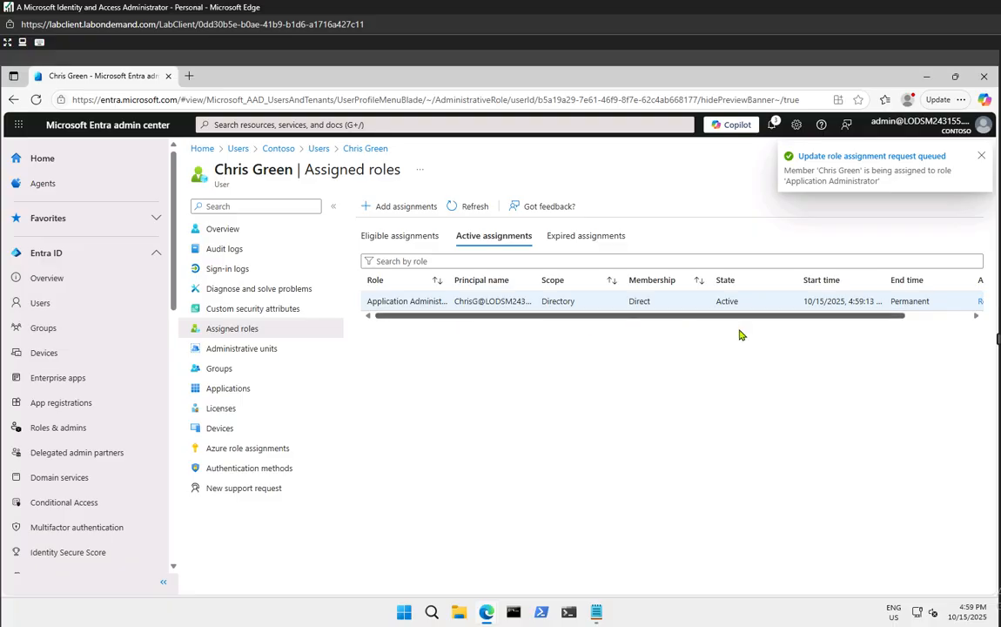
drag(825, 316, 981, 342)
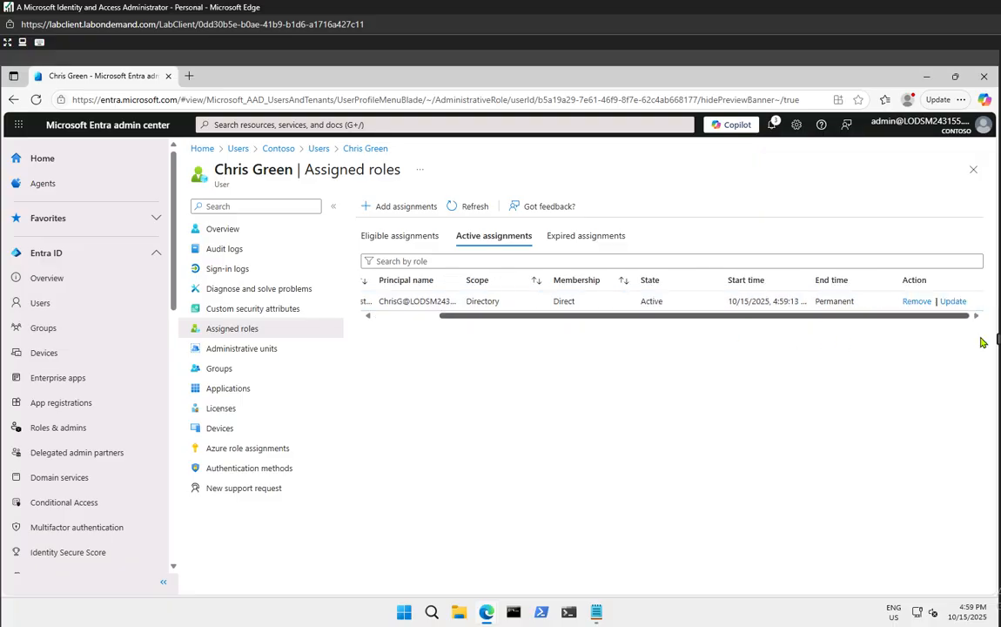
click(464, 212)
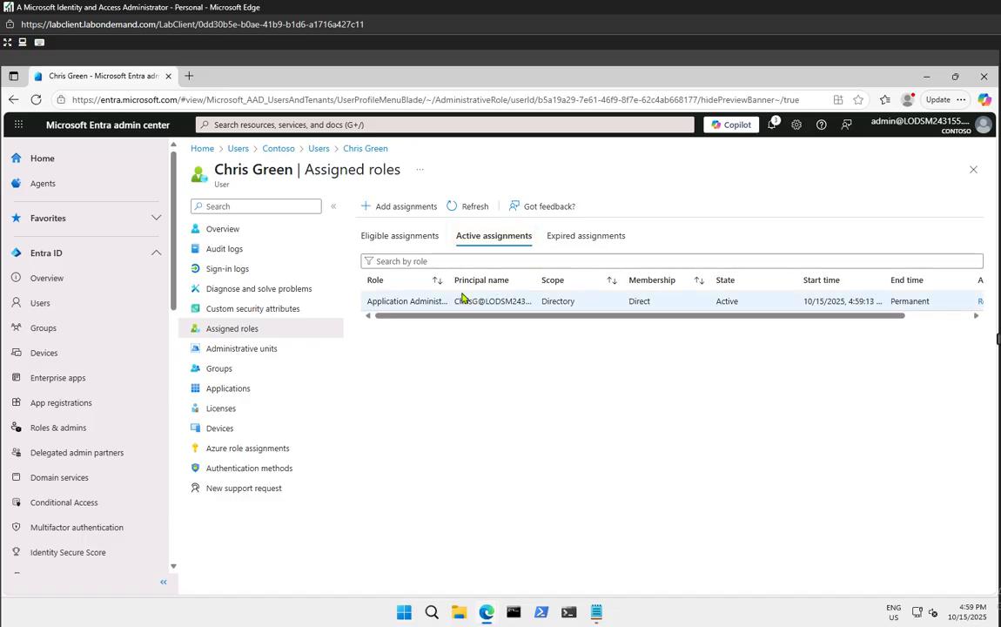
click(427, 237)
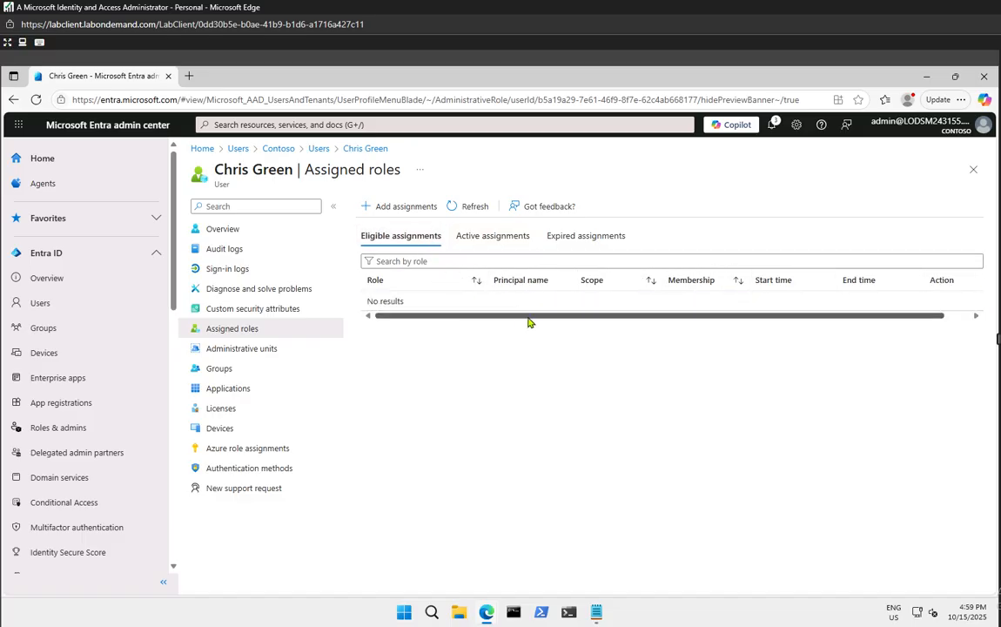
drag(529, 319, 714, 336)
click(483, 237)
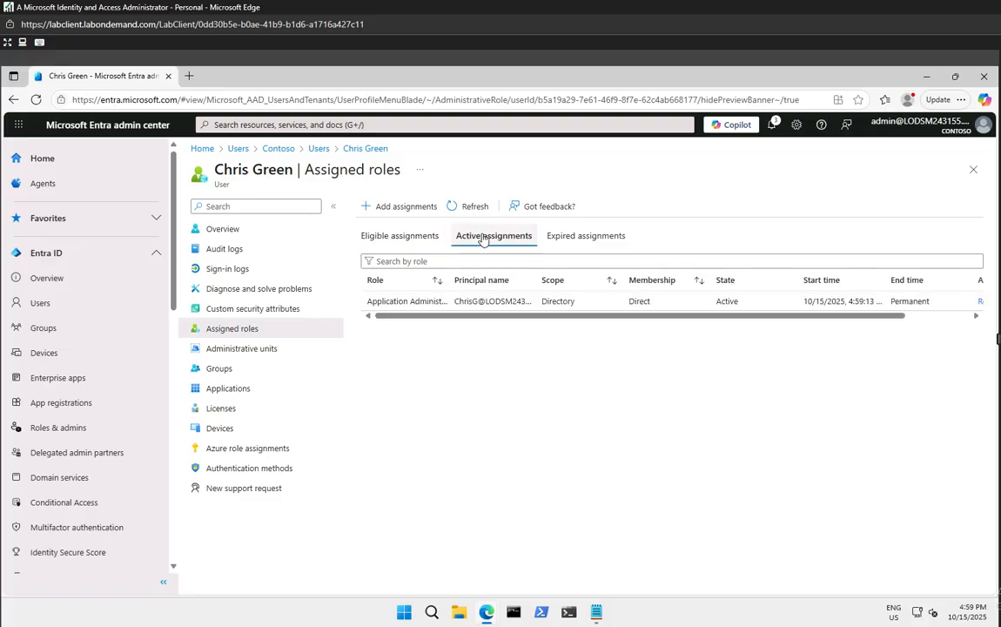
click(475, 213)
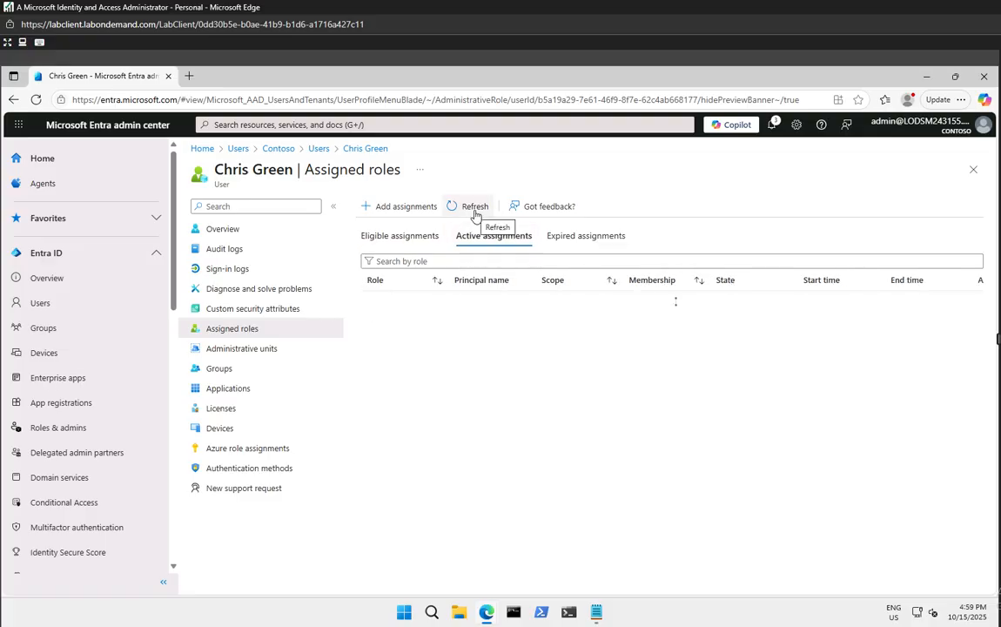
click(927, 76)
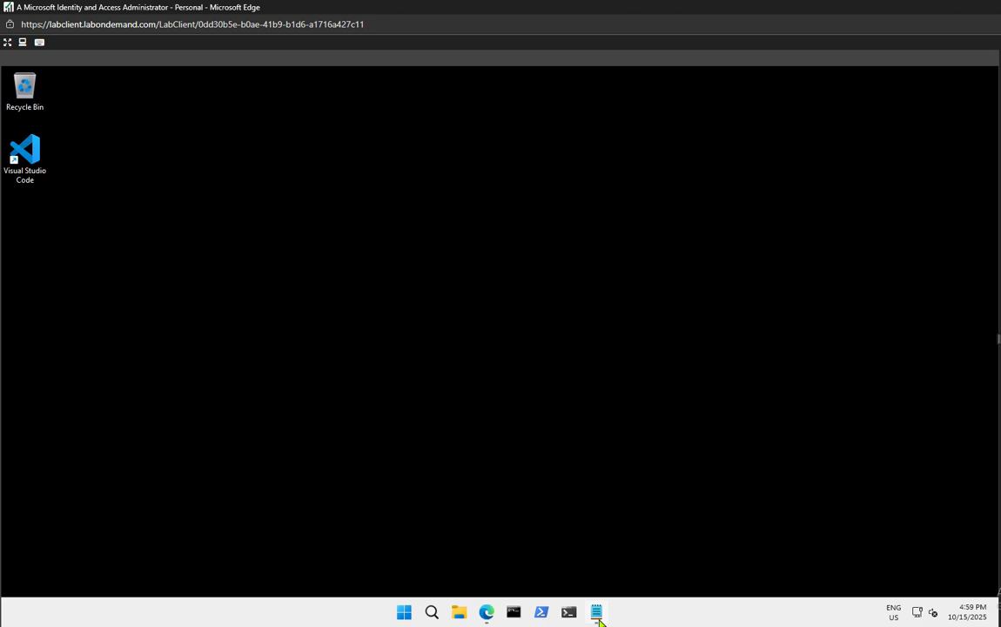
Refresh the test user's App Gallery and confirm Create your own application now works
mouse_move(488, 613)
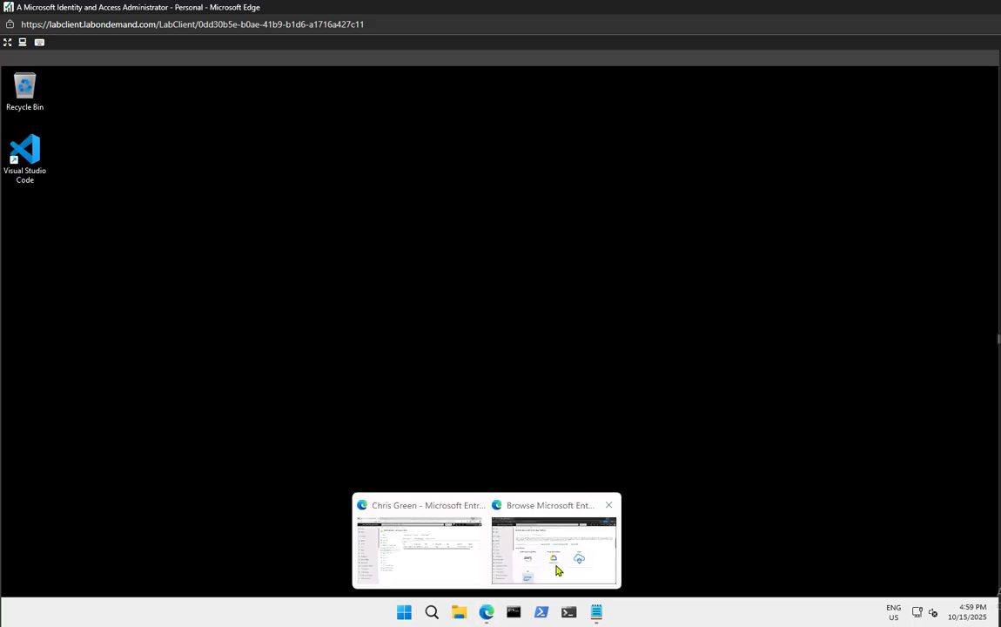
click(556, 561)
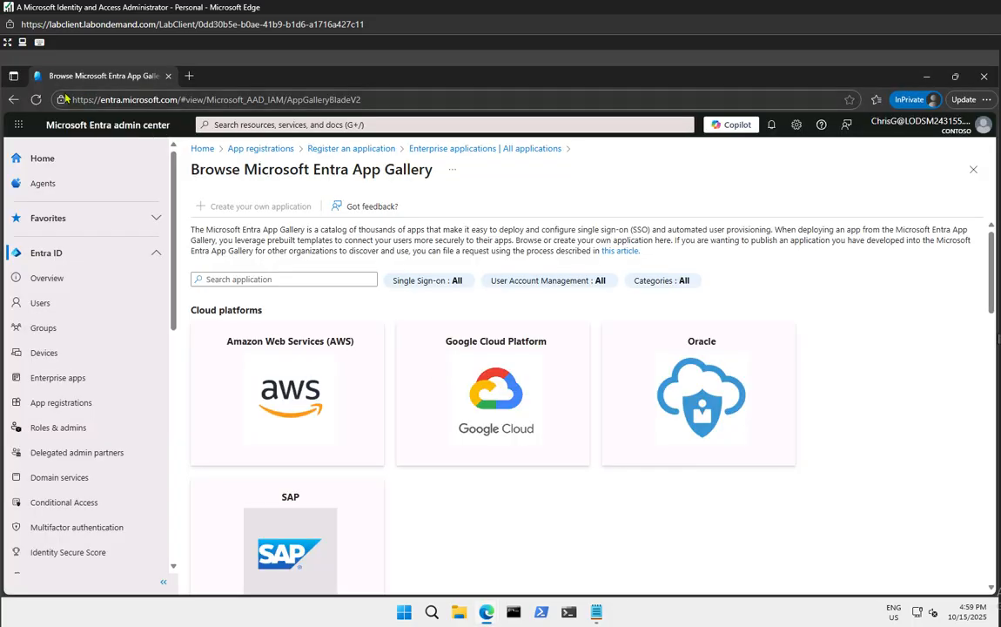
click(36, 99)
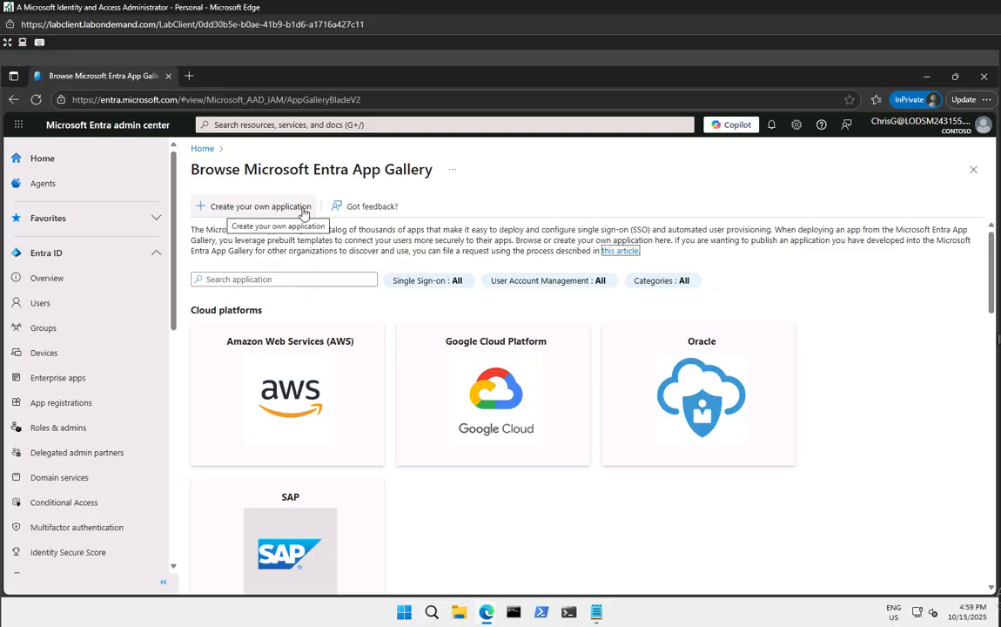
click(294, 213)
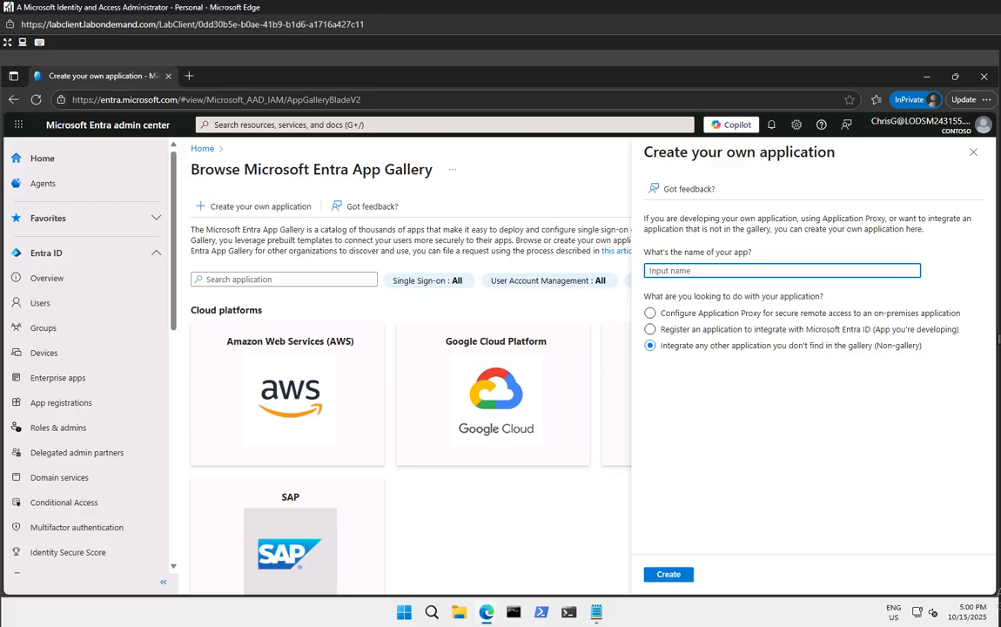
scroll(574, 375, down, 5)
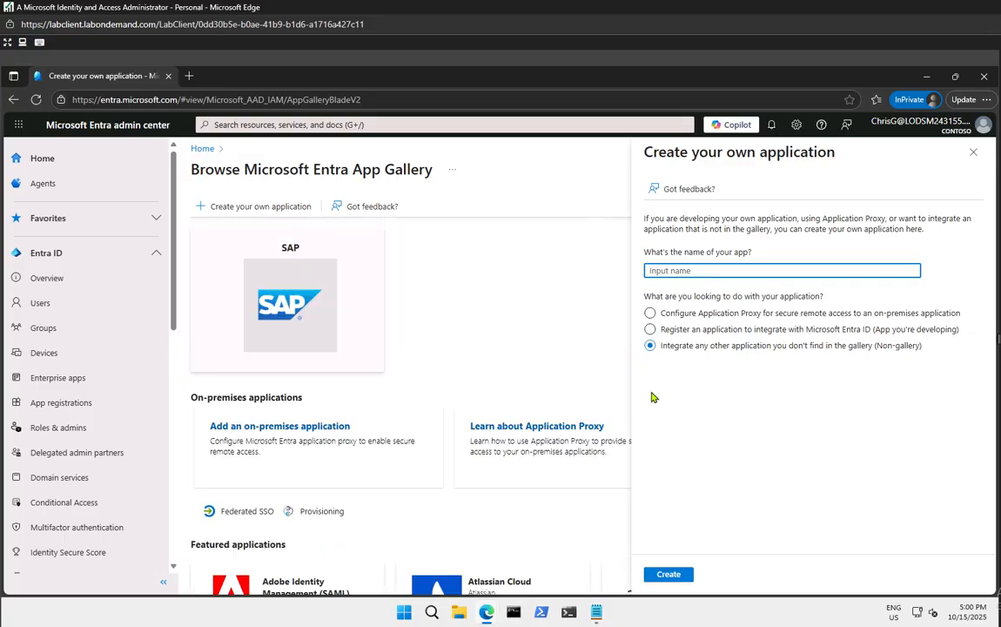
scroll(583, 391, up, 5)
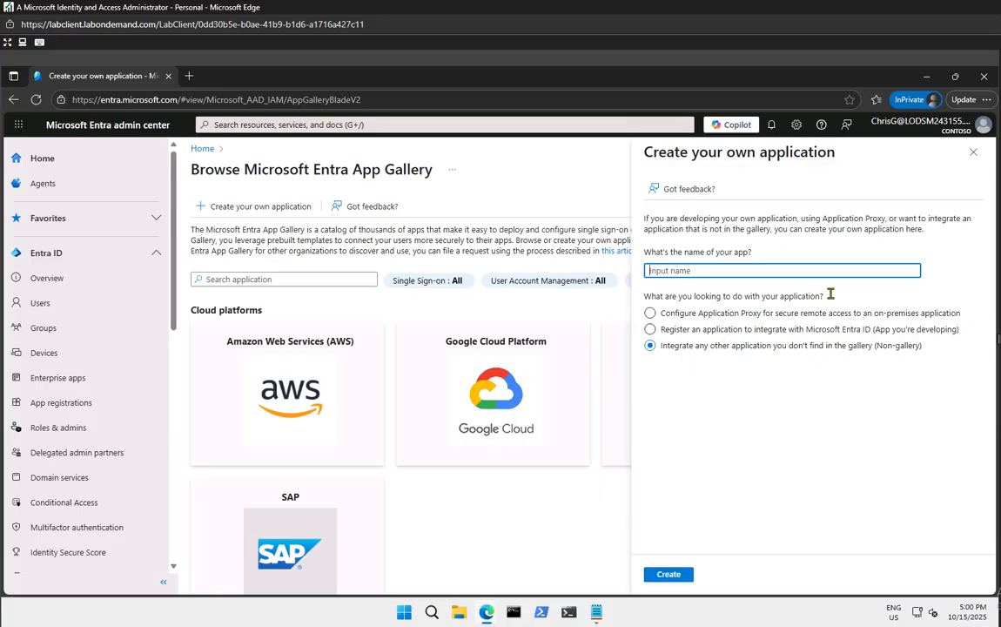
Sign the test user out, minimize that window, and restore the administrator's Assigned roles window
click(984, 124)
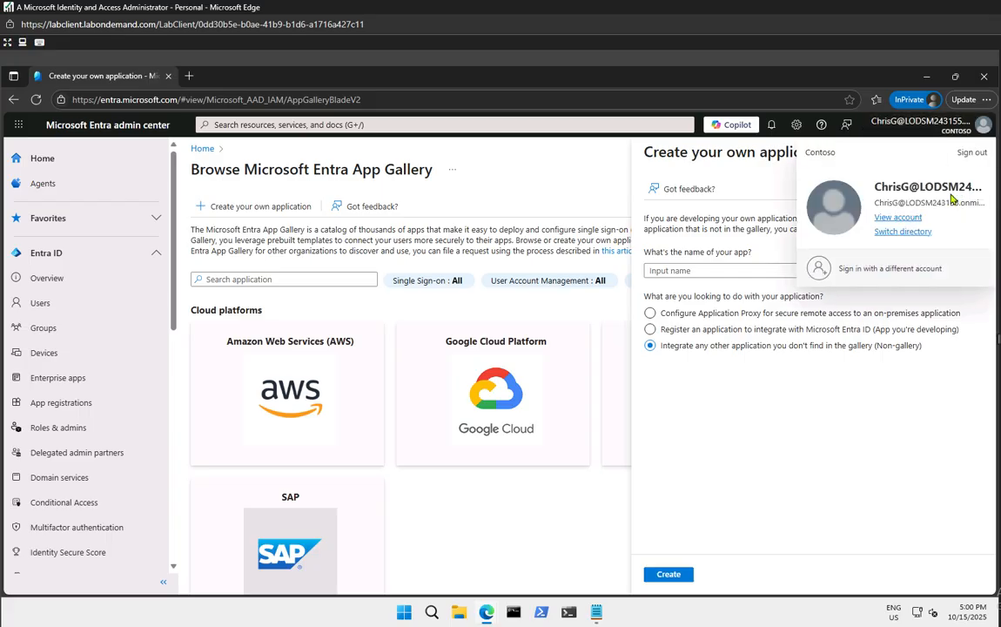
click(974, 152)
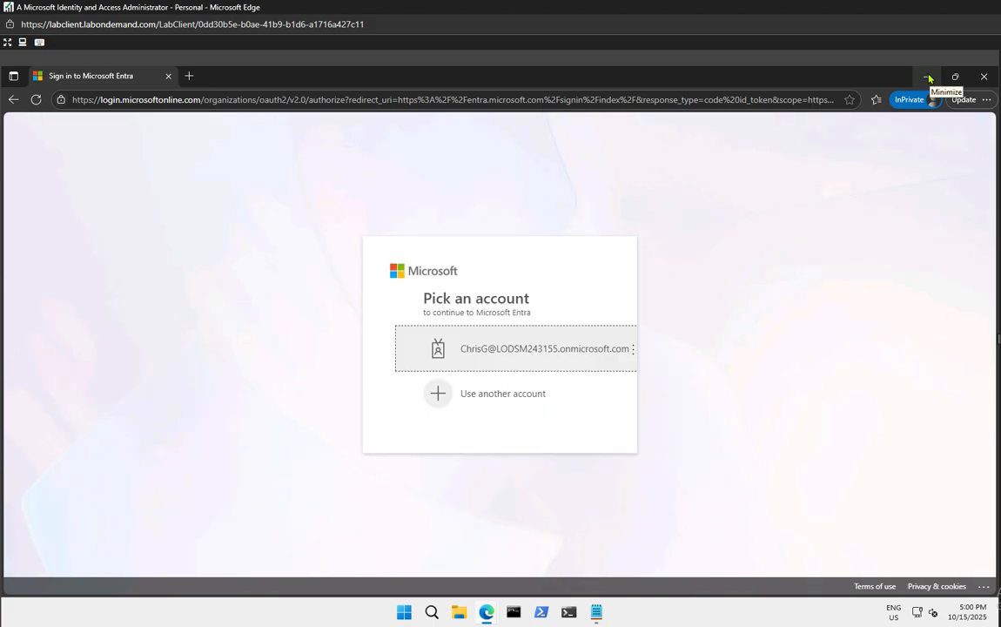
click(928, 77)
mouse_move(485, 615)
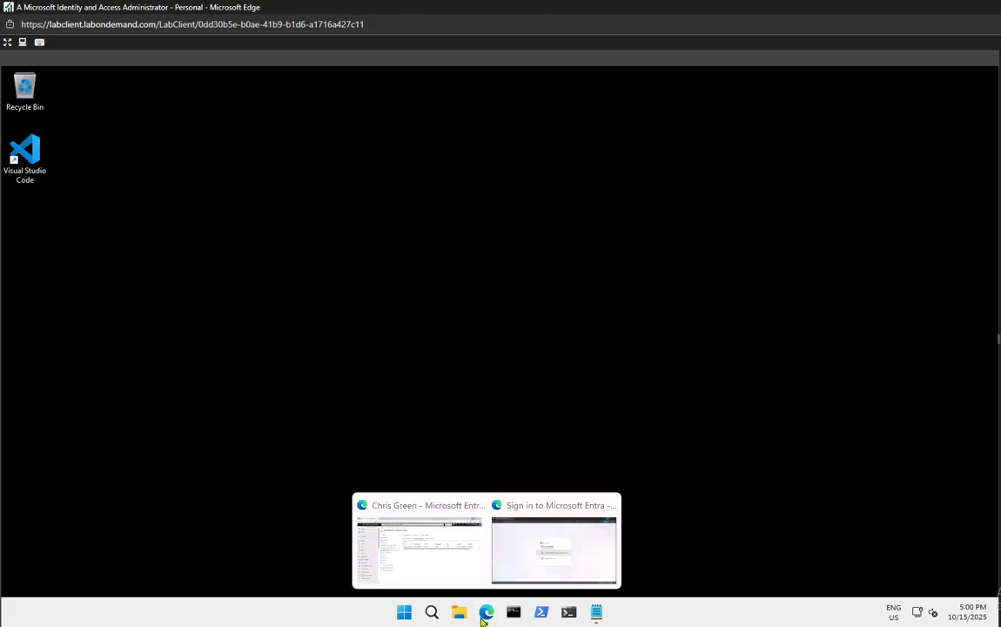
click(414, 549)
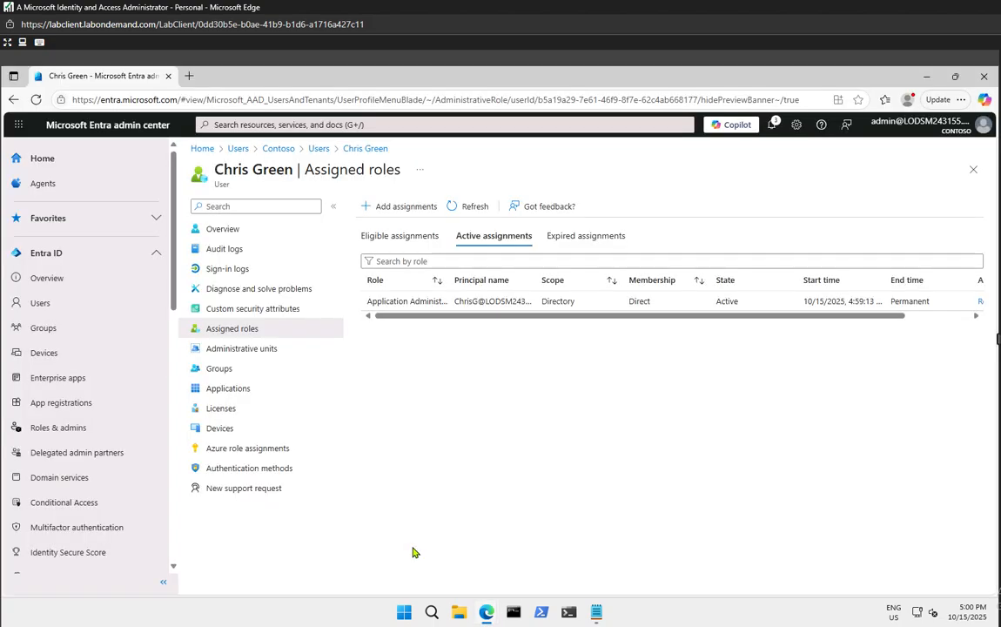
Navigate from Home through Users to Roles & admins to list all roles
click(41, 157)
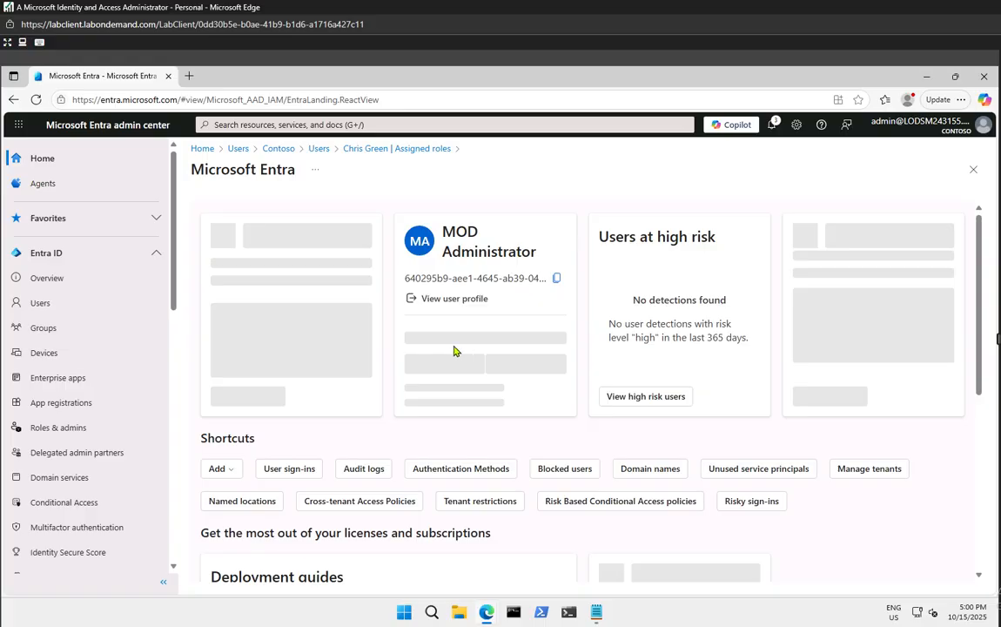
click(60, 305)
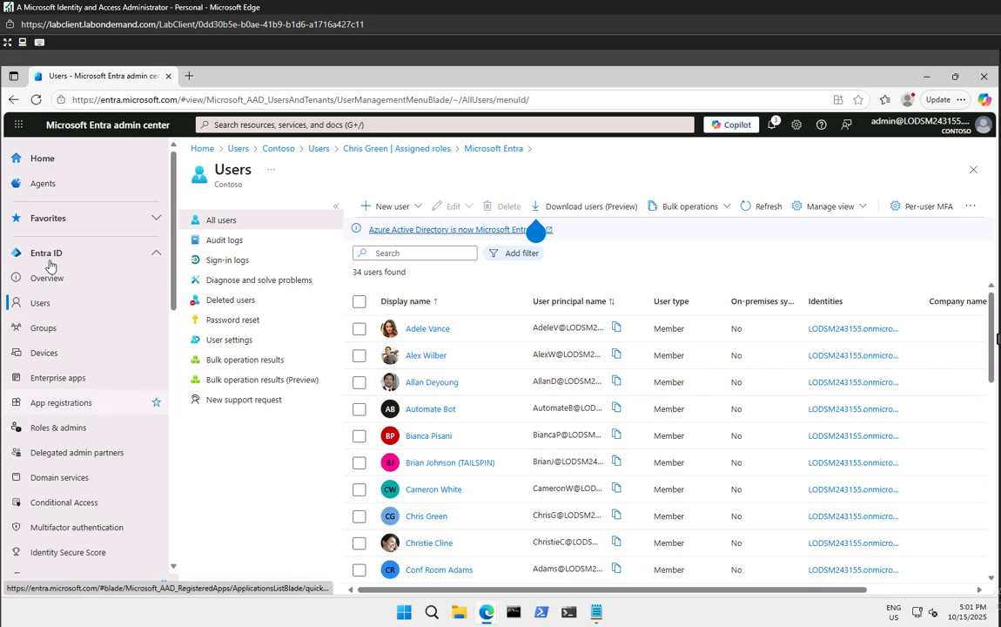
click(48, 432)
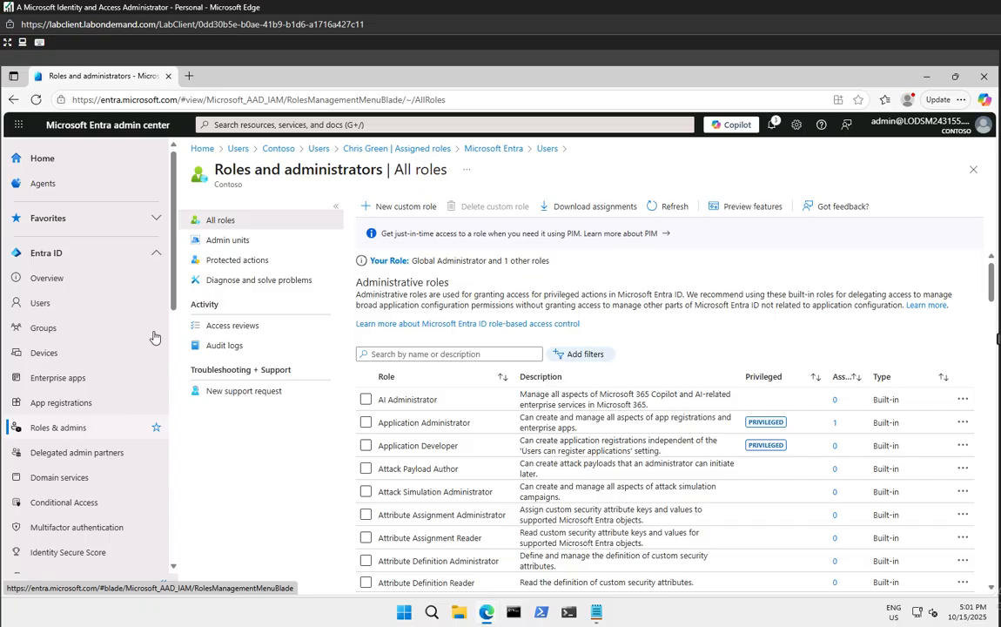
Open the Application Administrator role from All roles to view its single active user assignment
click(275, 129)
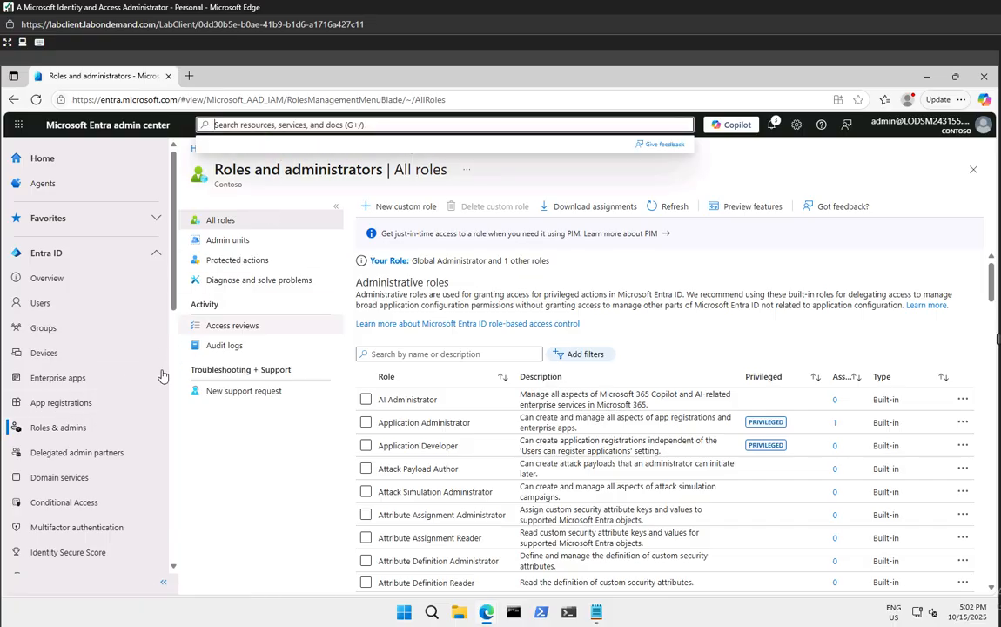
click(222, 441)
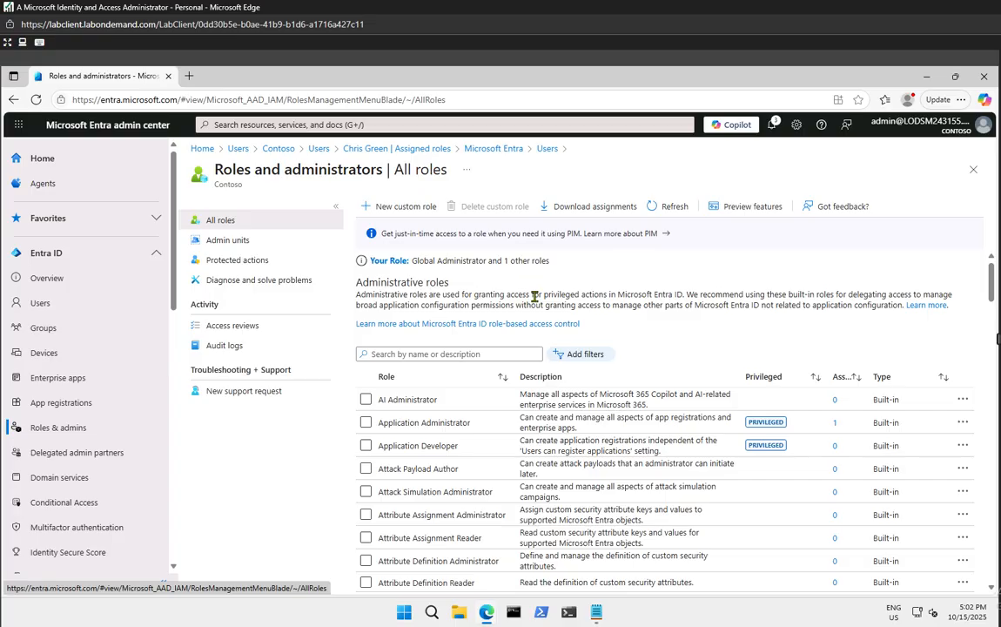
click(452, 425)
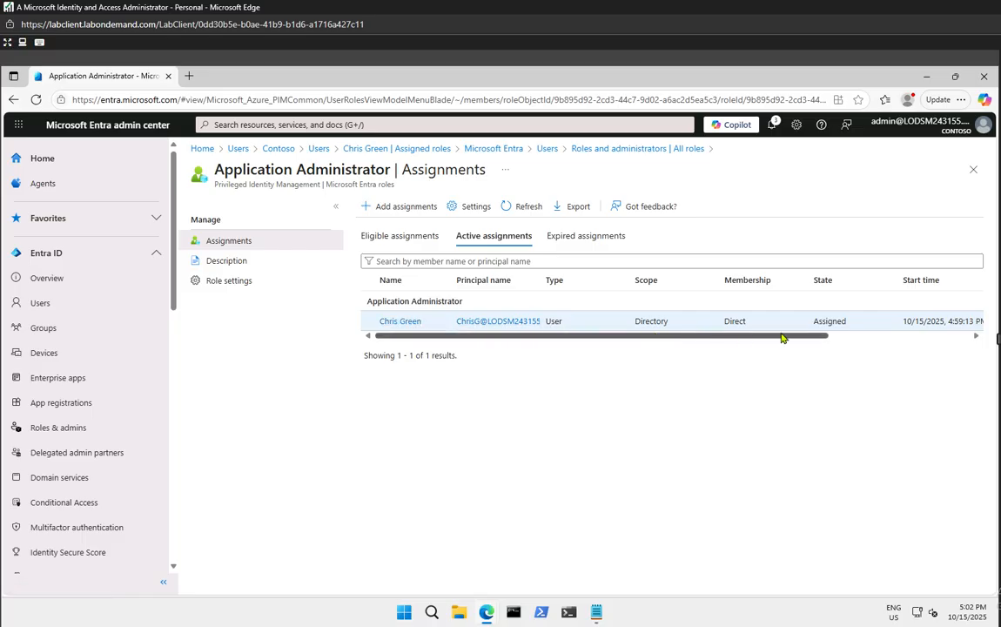
Scroll the assignments table sideways to reveal the Remove and Update actions
drag(777, 336, 610, 340)
drag(441, 338, 691, 336)
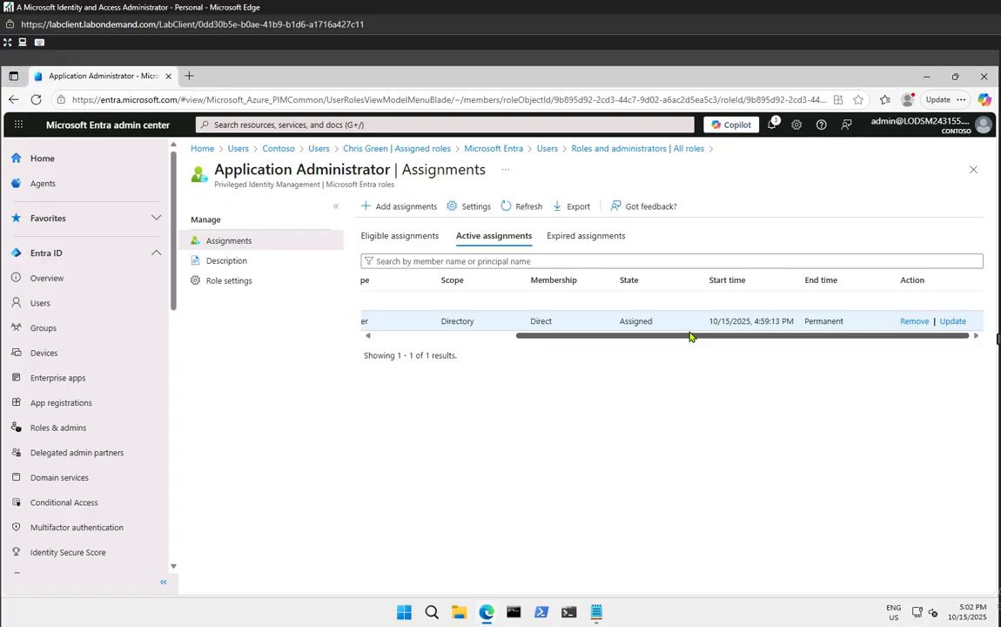
Remove the user's Application Administrator assignment, confirm Yes, dismiss the error, and check notifications
click(914, 322)
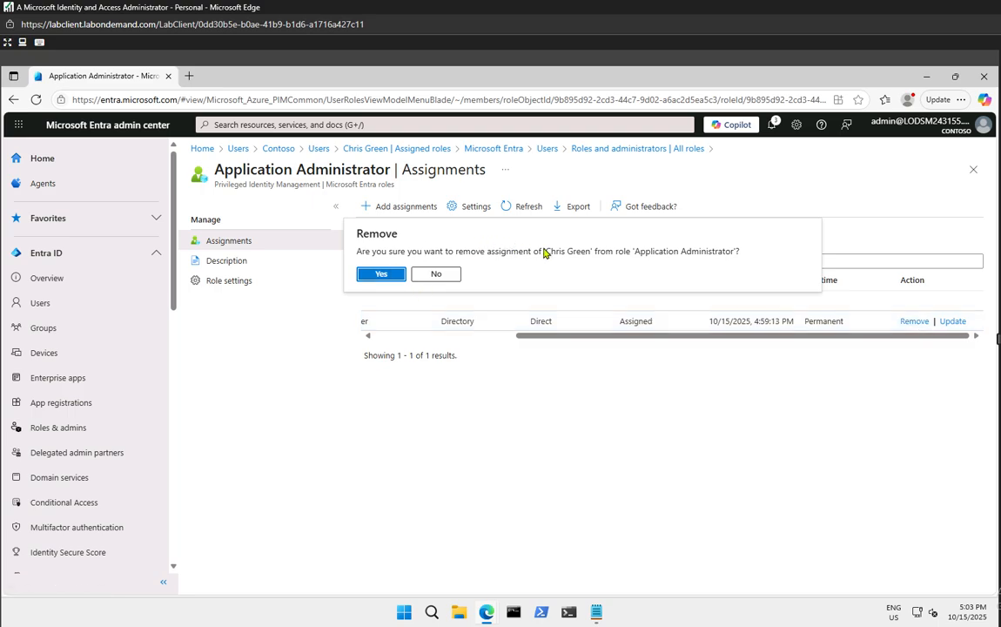
click(382, 272)
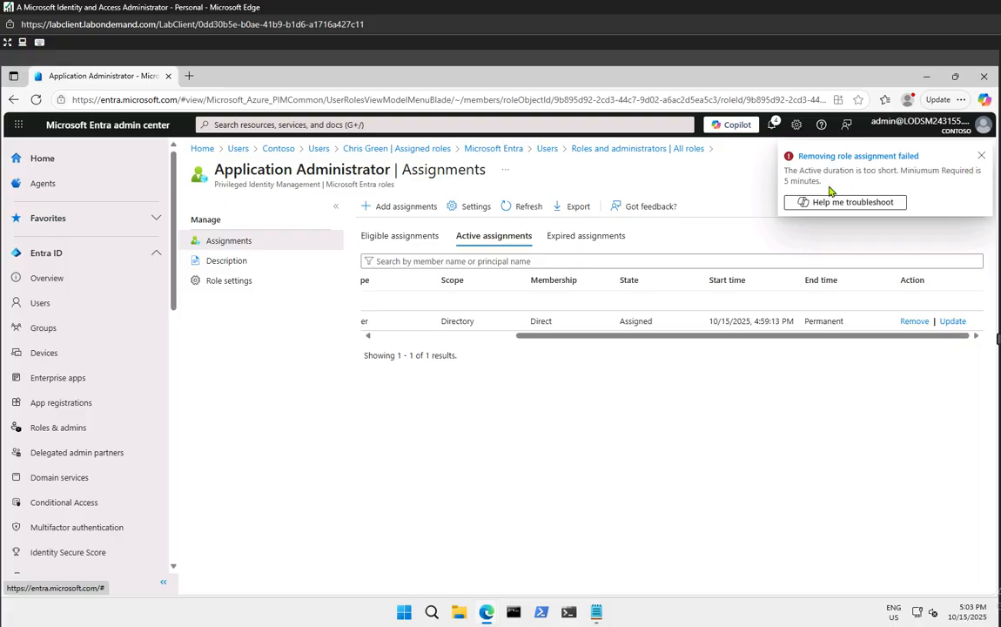
drag(786, 340, 577, 340)
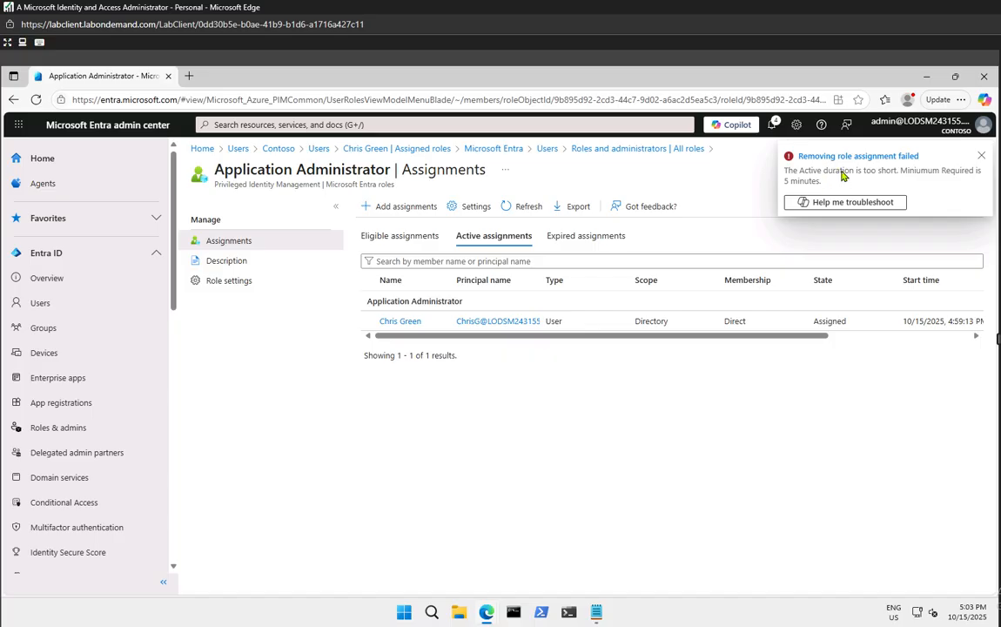
click(982, 157)
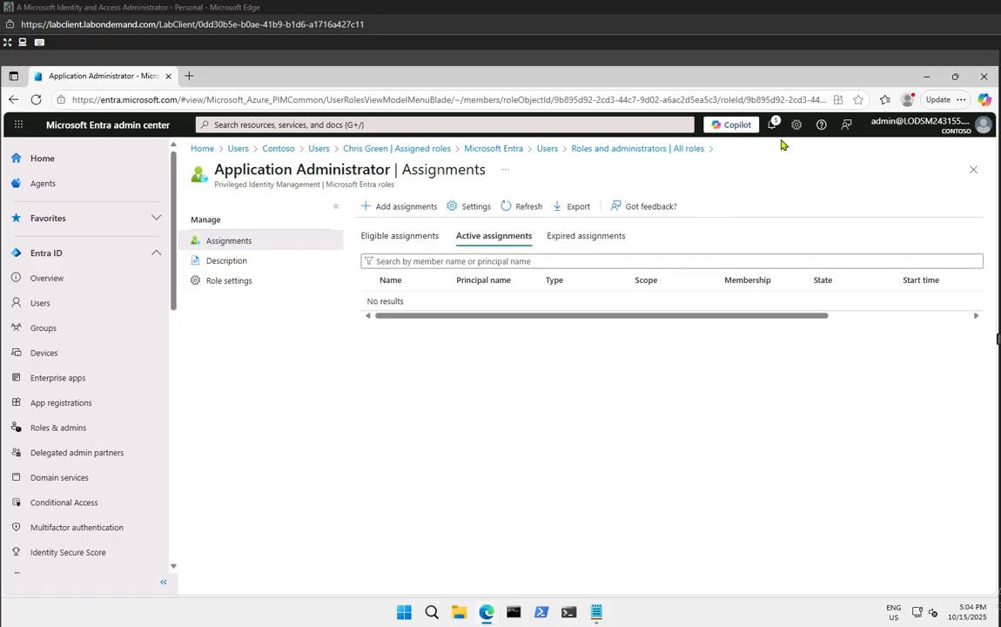
click(773, 126)
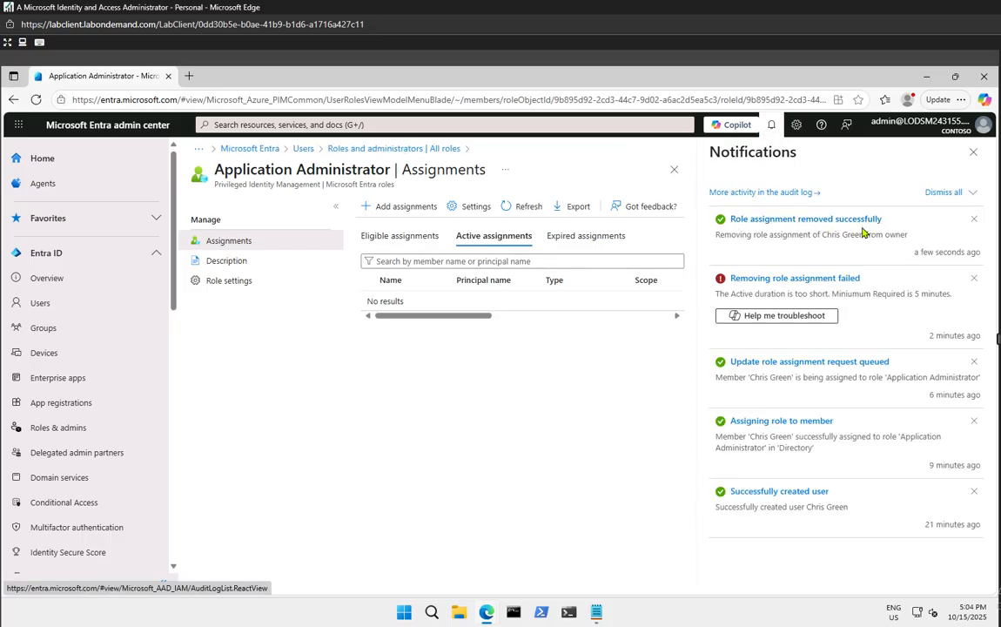
Close the Notifications pane
click(973, 153)
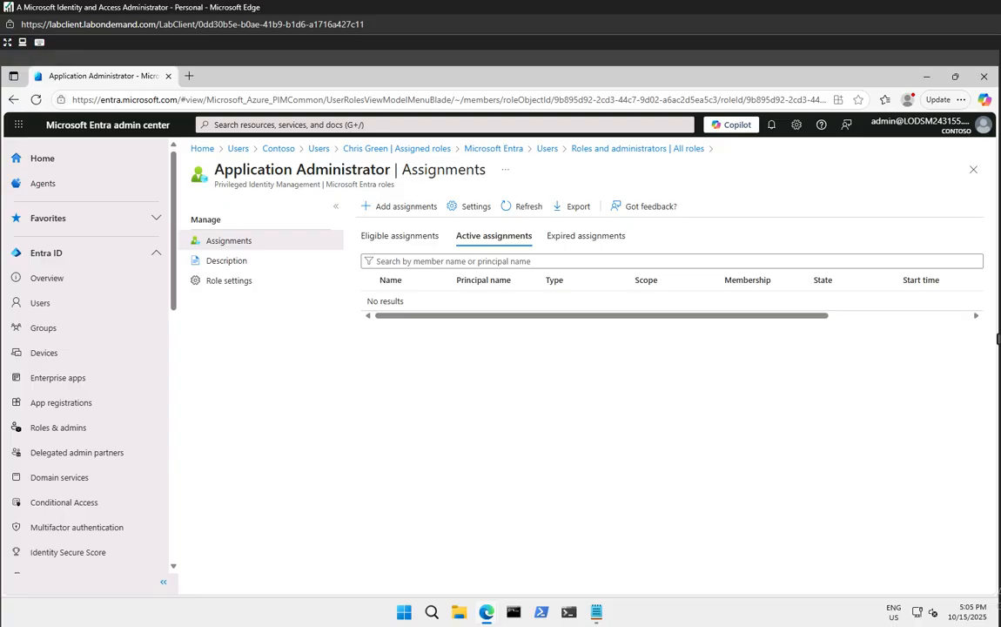
Go back to the Entra home, collapse ID Governance, and open All users (34 users)
click(44, 161)
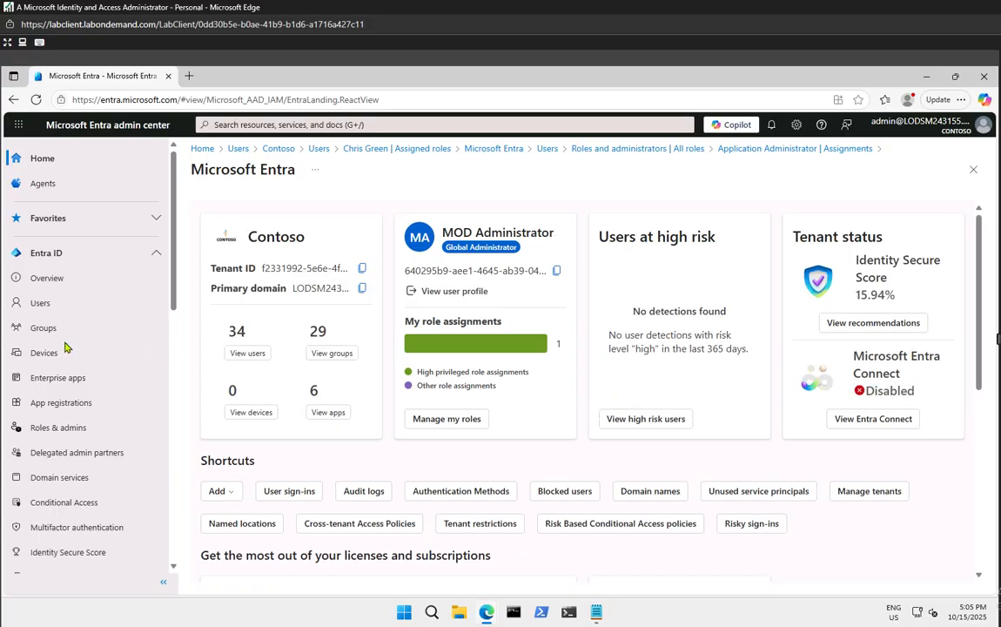
scroll(113, 408, down, 6)
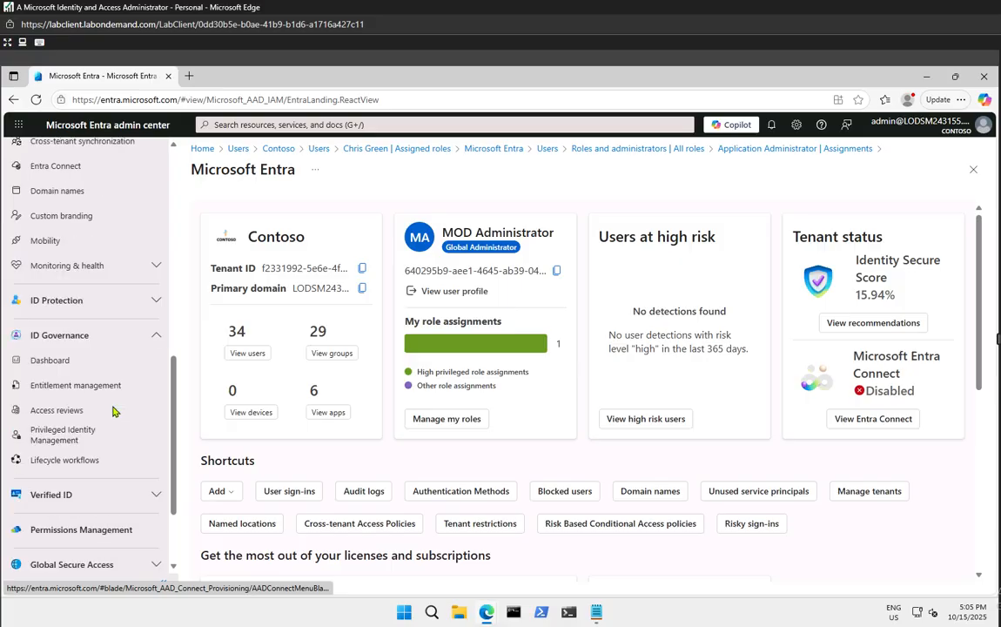
click(59, 336)
scroll(87, 392, up, 6)
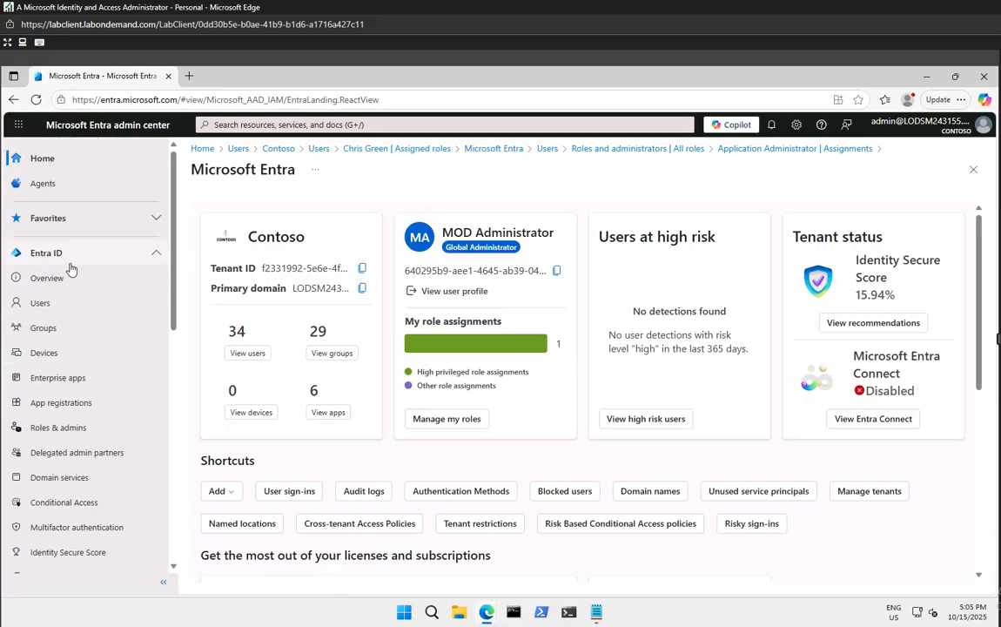
click(32, 306)
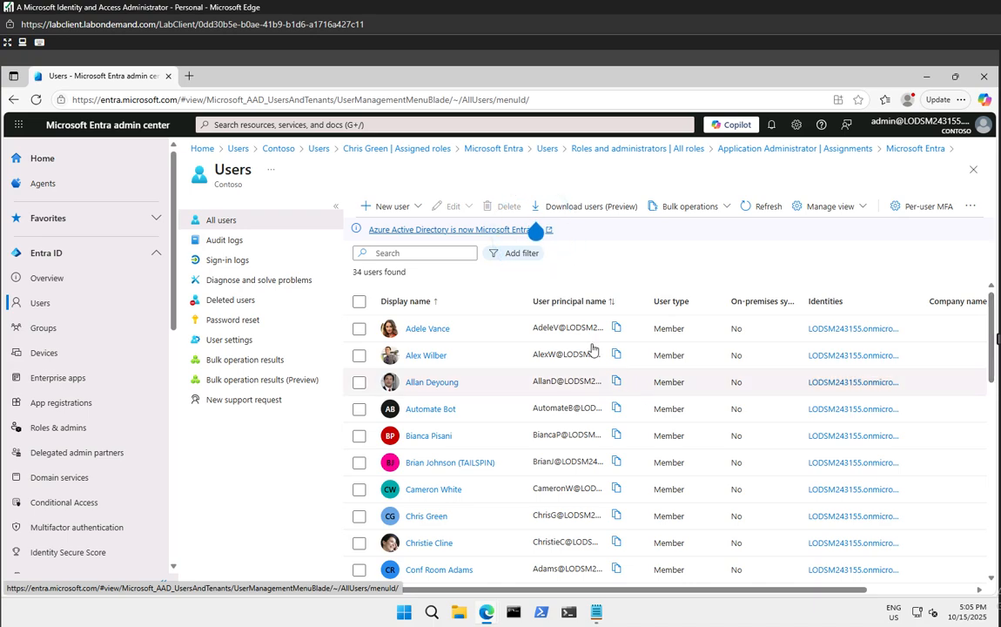
Choose Bulk create from the Users page's Bulk operations menu
click(731, 213)
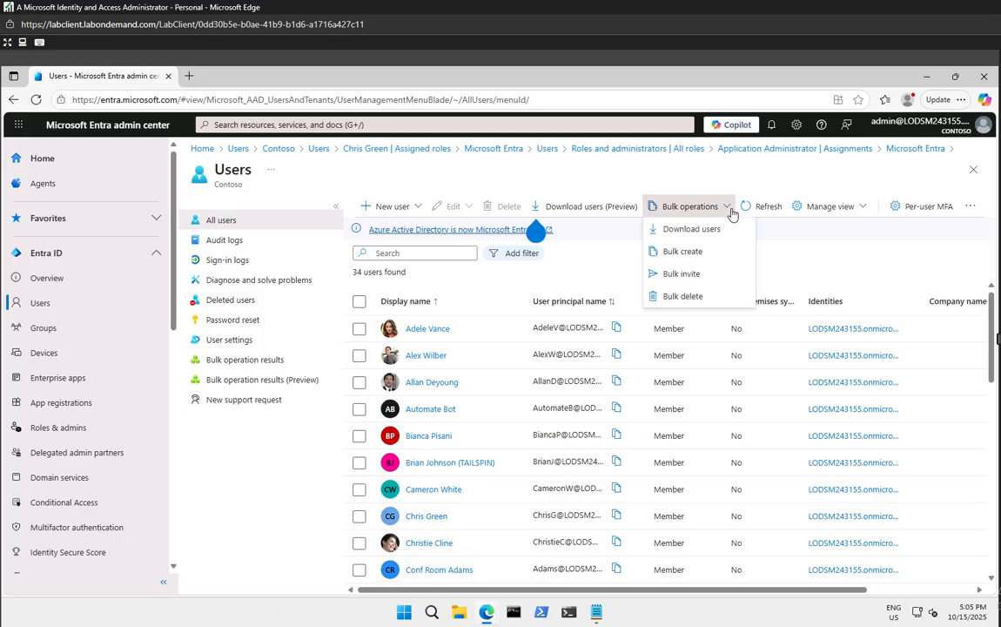
click(683, 251)
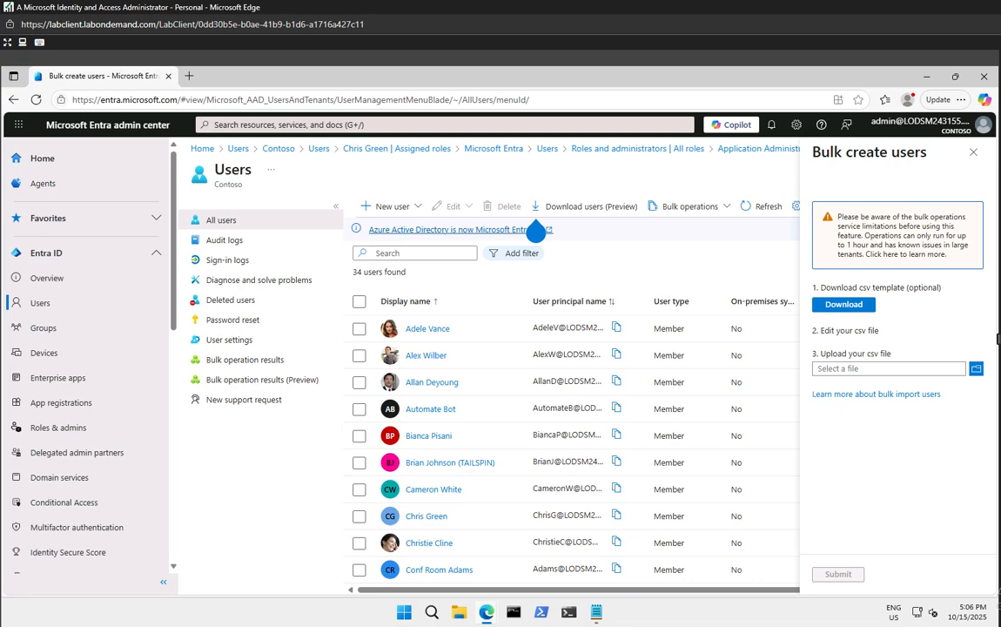
Download the UserCreateTemplate.csv template from the Bulk create users pane
click(847, 307)
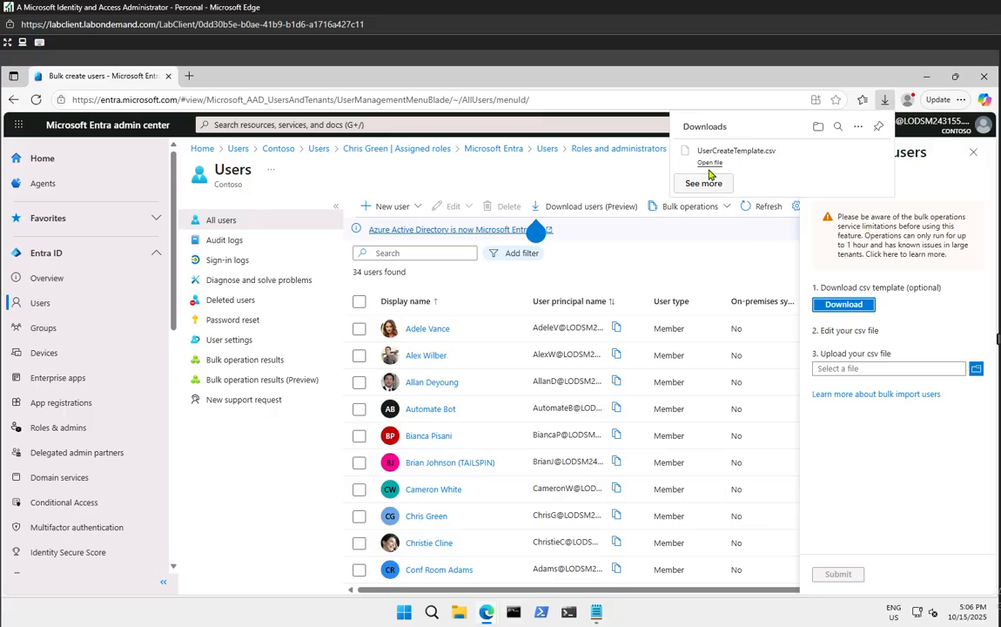
Open UserCreateTemplate.csv in Excel, making Excel the default app for .csv files
click(721, 168)
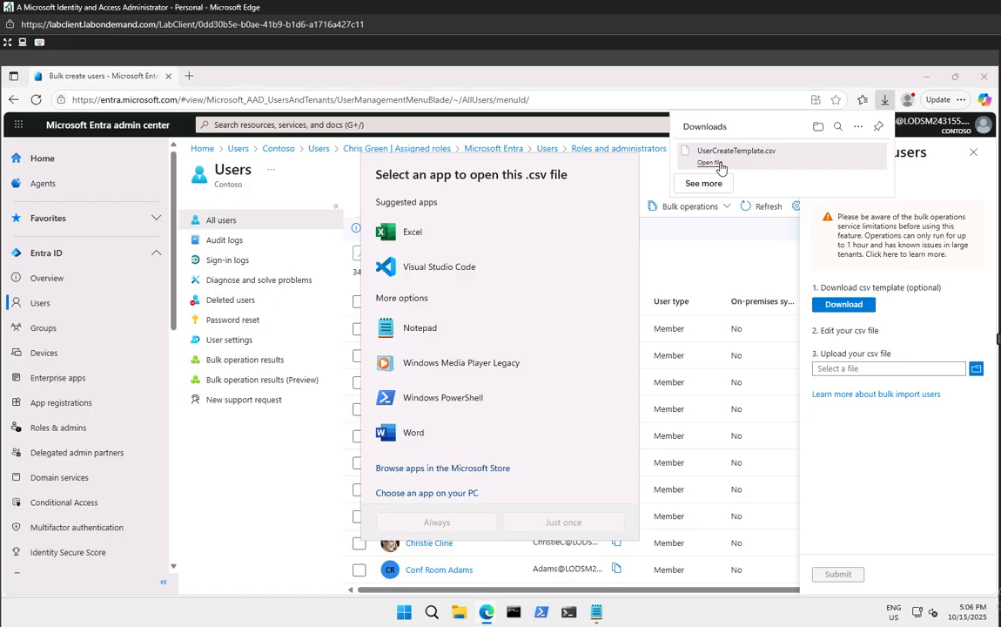
click(413, 233)
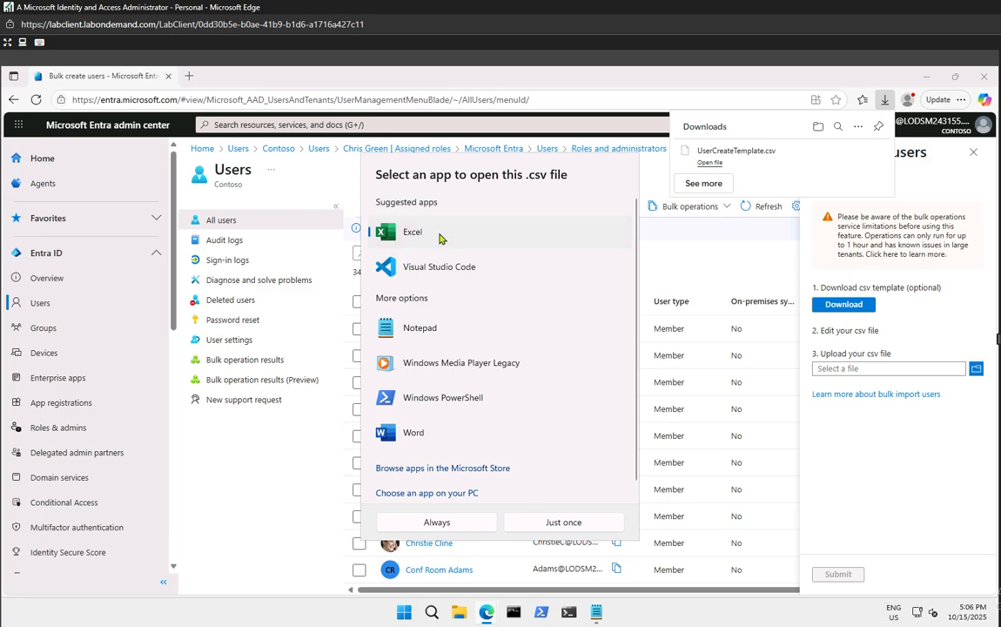
click(456, 521)
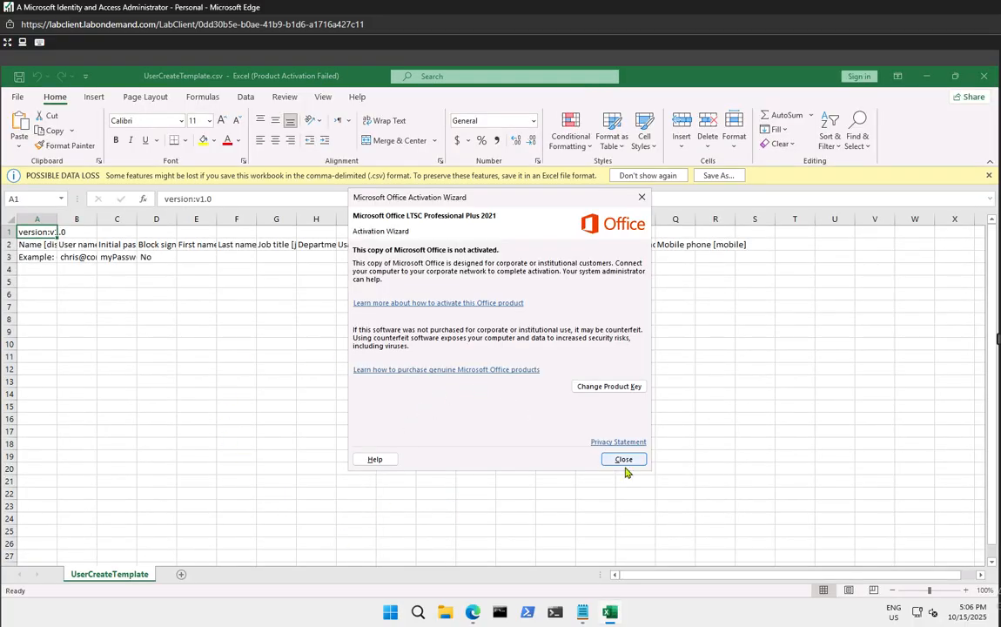
Dismiss the Office activation notice and inspect the row 2 headers from Name to Street address
click(626, 461)
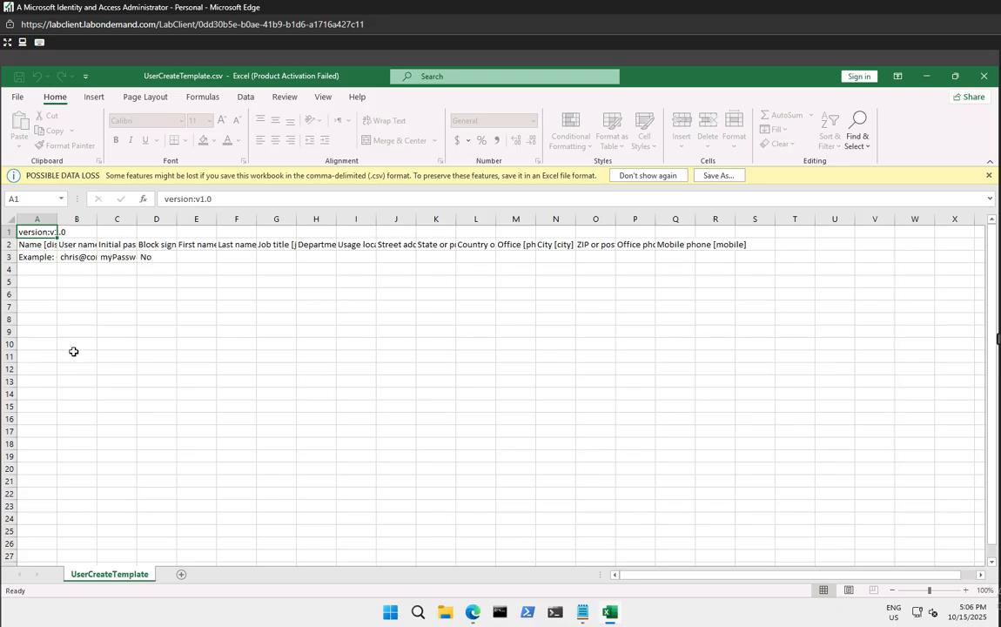
click(50, 244)
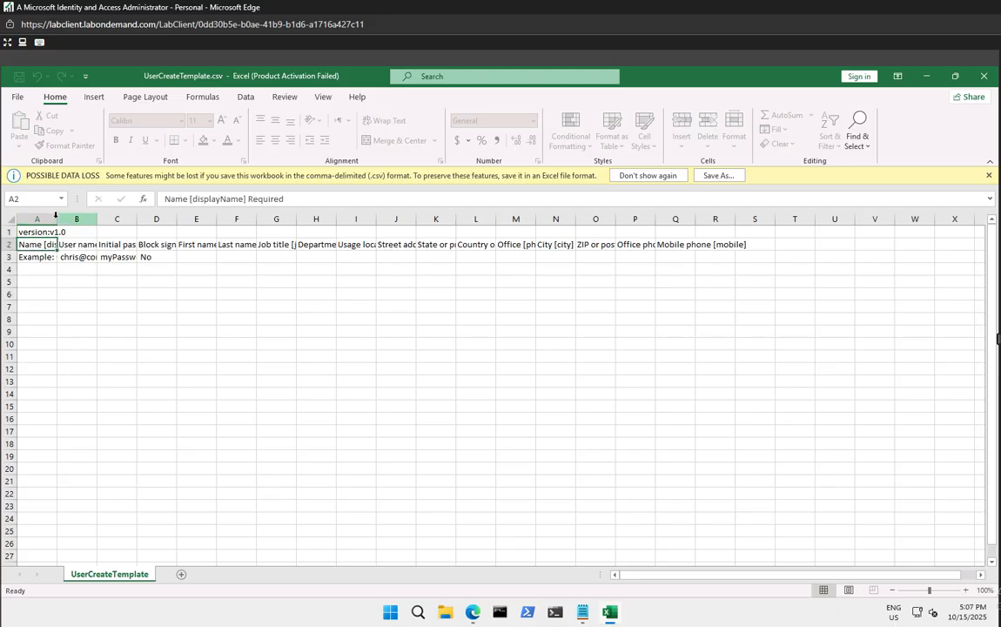
click(51, 215)
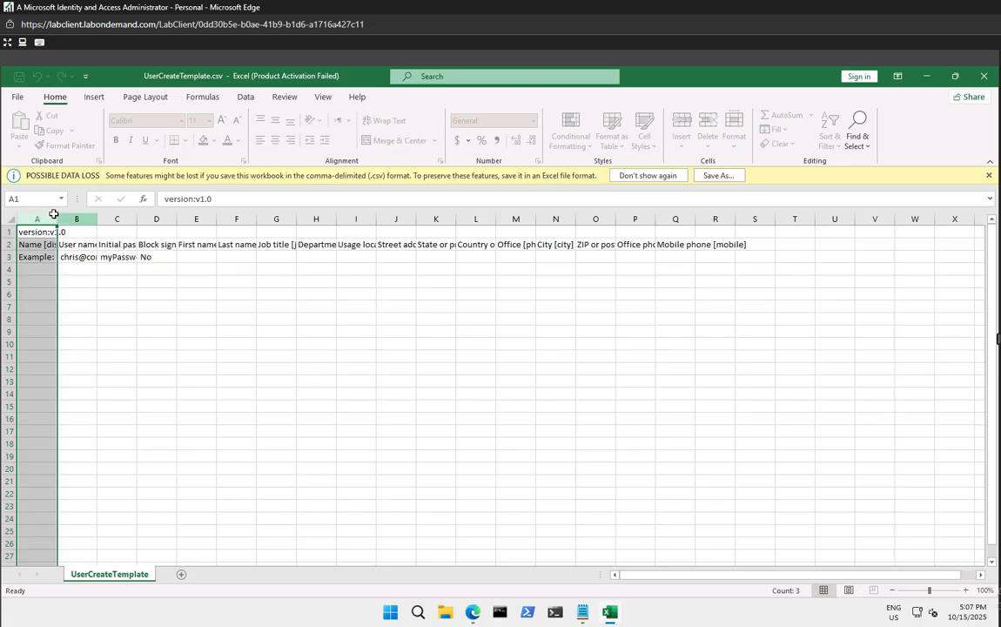
click(75, 220)
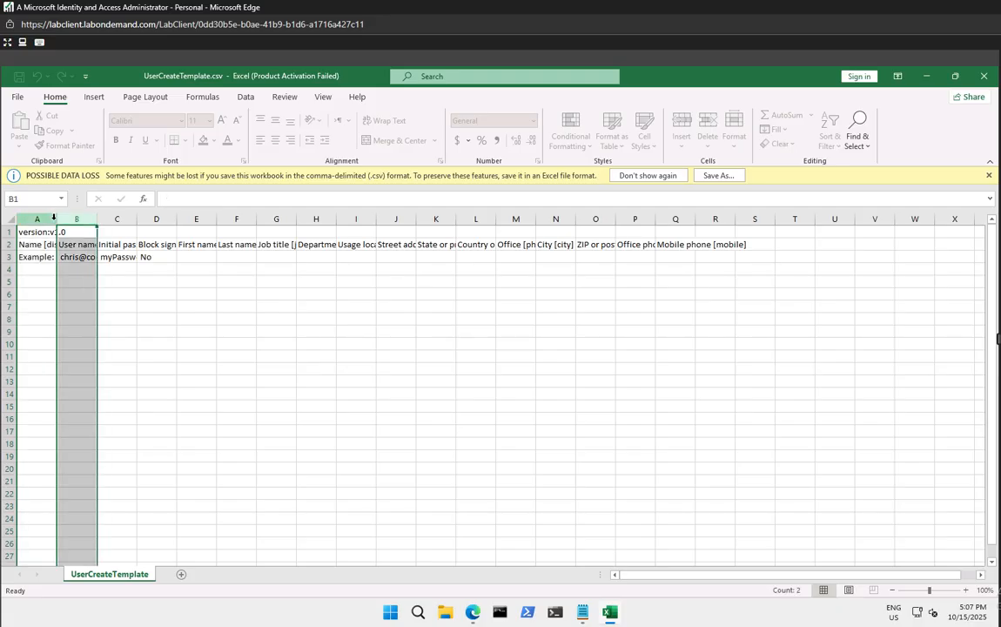
click(46, 218)
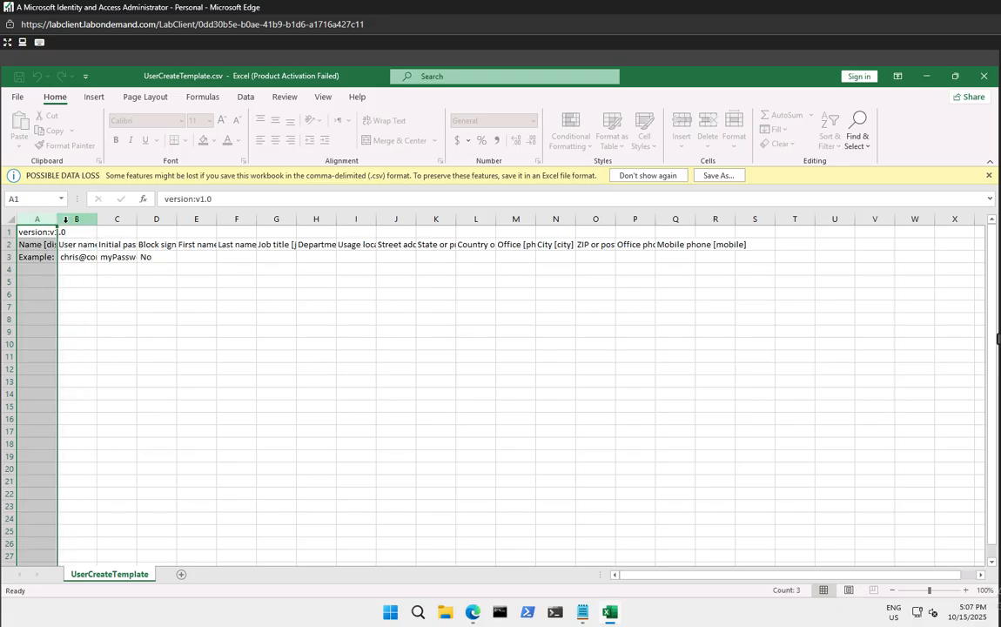
click(125, 246)
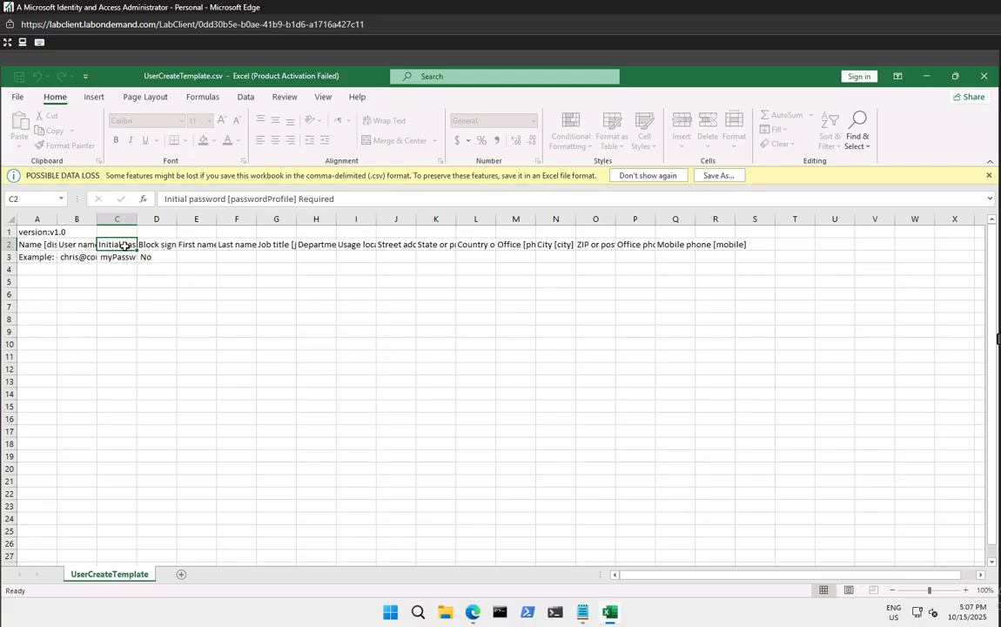
click(162, 245)
click(193, 245)
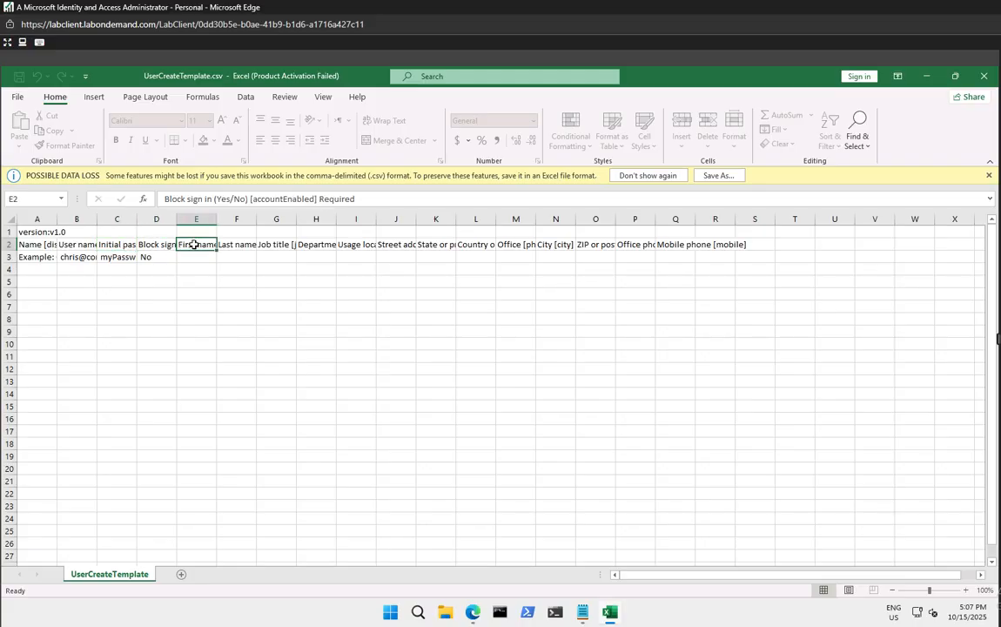
click(232, 244)
click(280, 243)
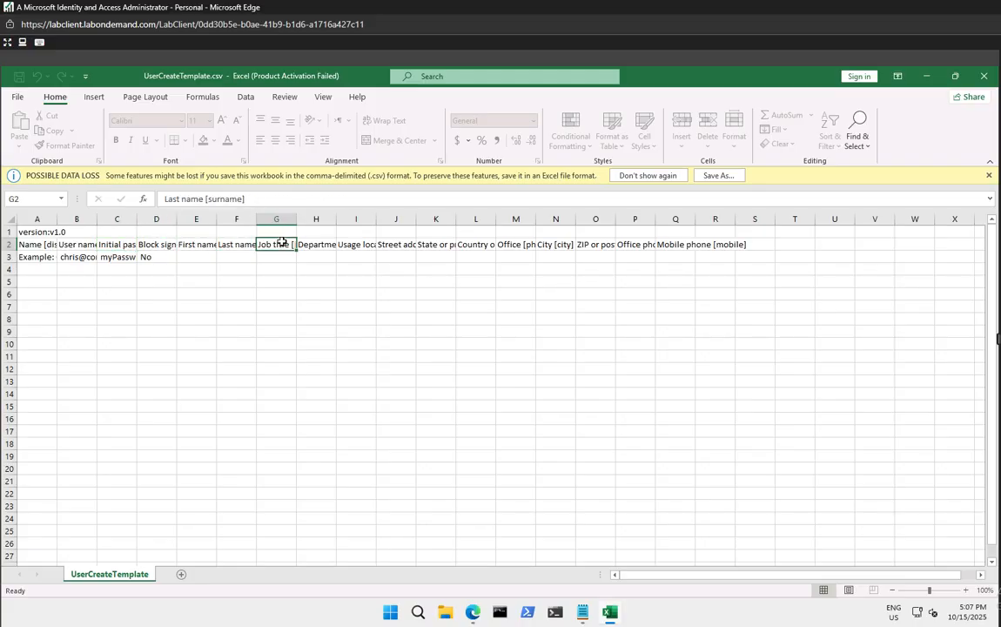
click(324, 245)
click(361, 248)
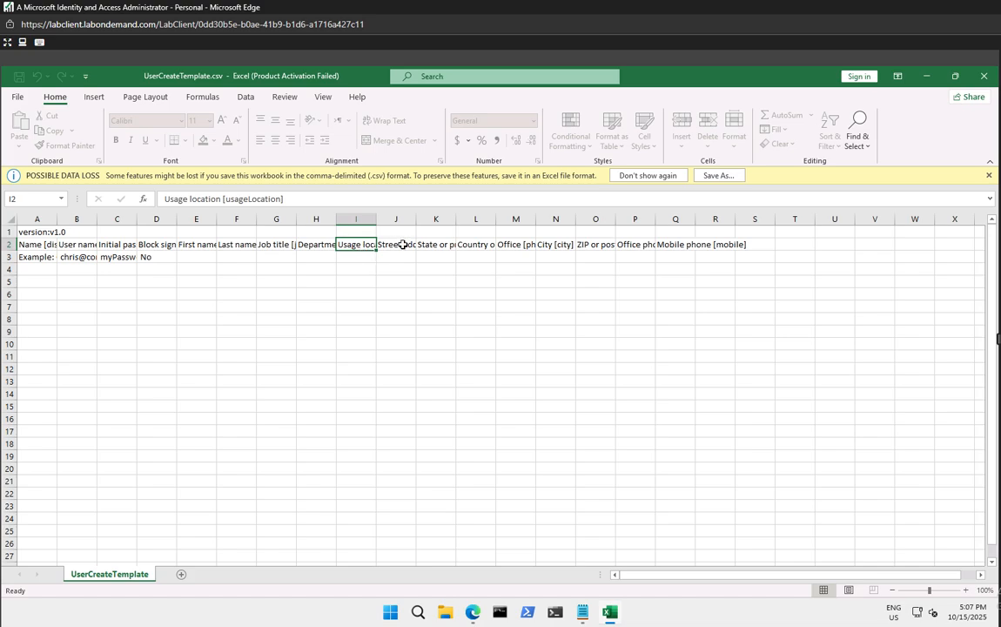
click(400, 243)
Review the row 3 example values: user name, password, Block sign in No, and the empty name cells
click(41, 245)
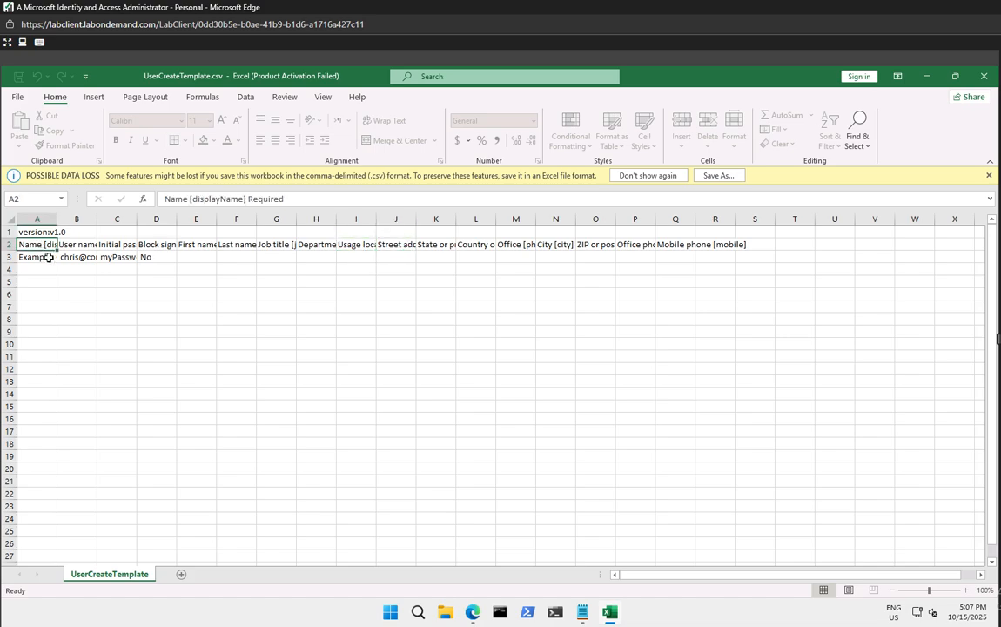
click(77, 244)
click(75, 257)
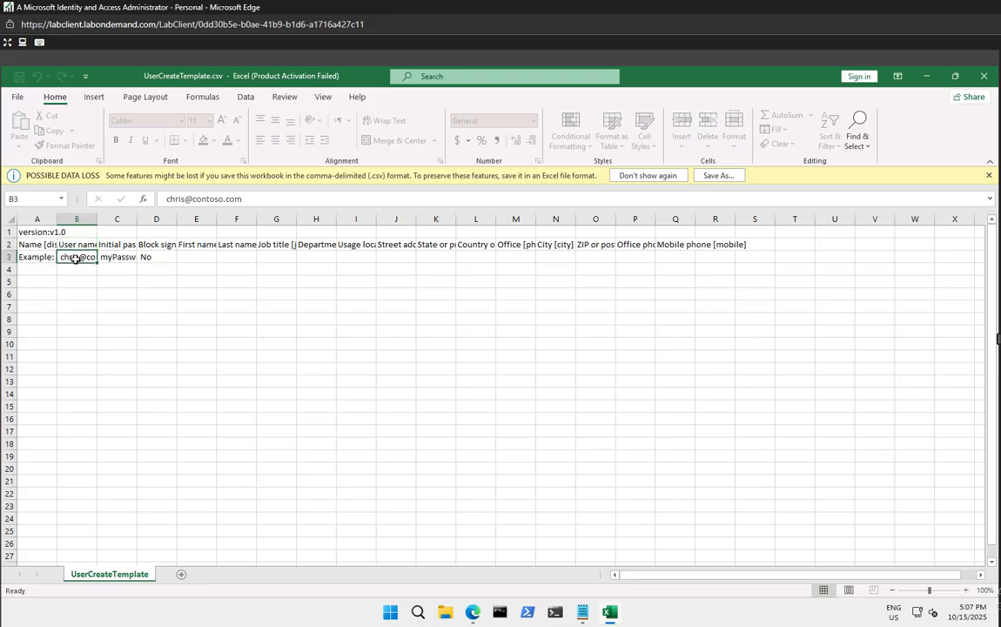
click(122, 258)
click(150, 258)
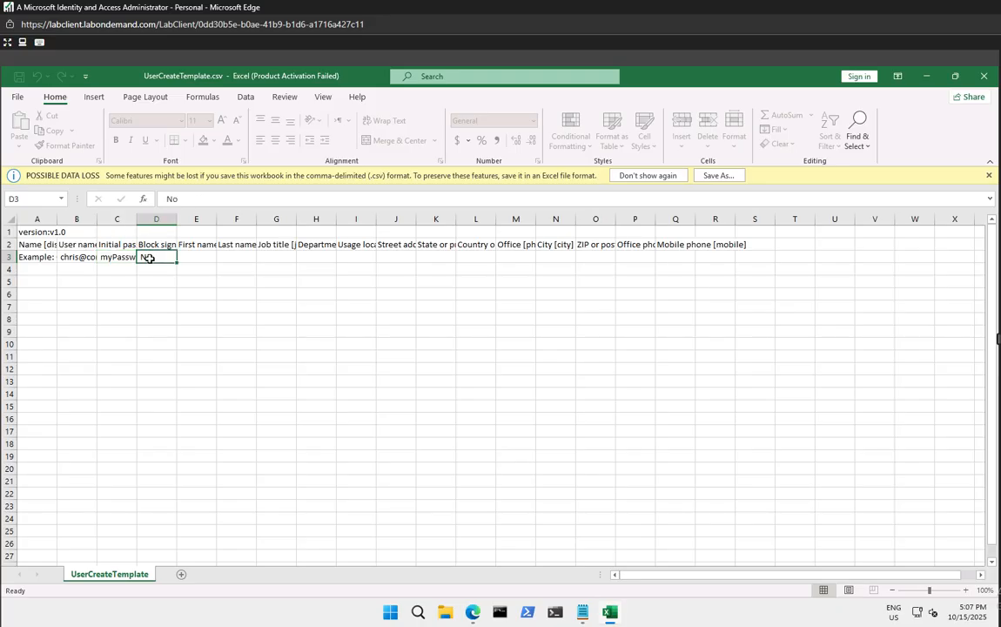
click(148, 247)
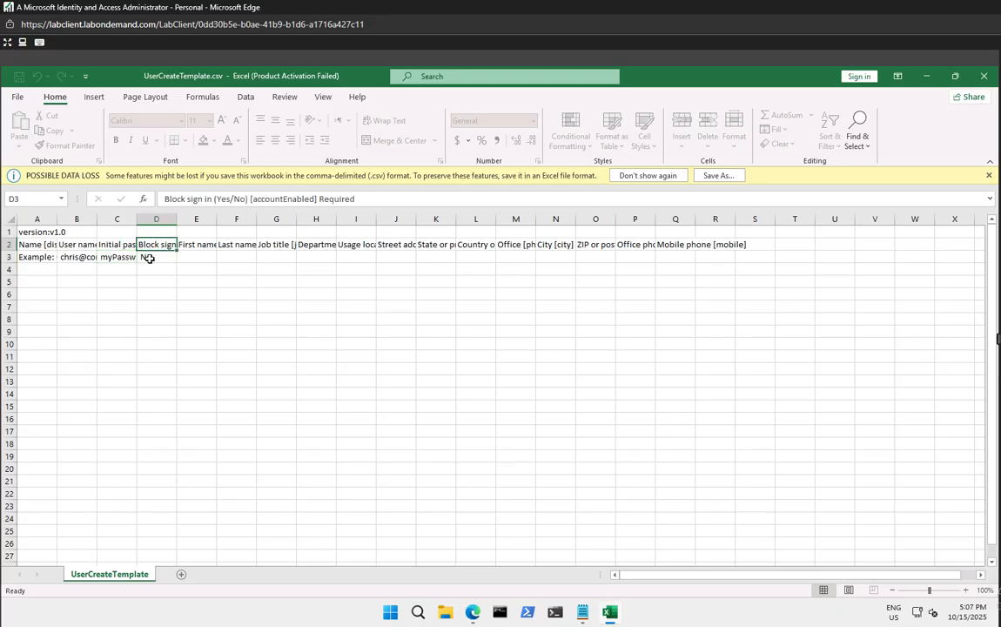
click(150, 258)
click(202, 245)
click(206, 259)
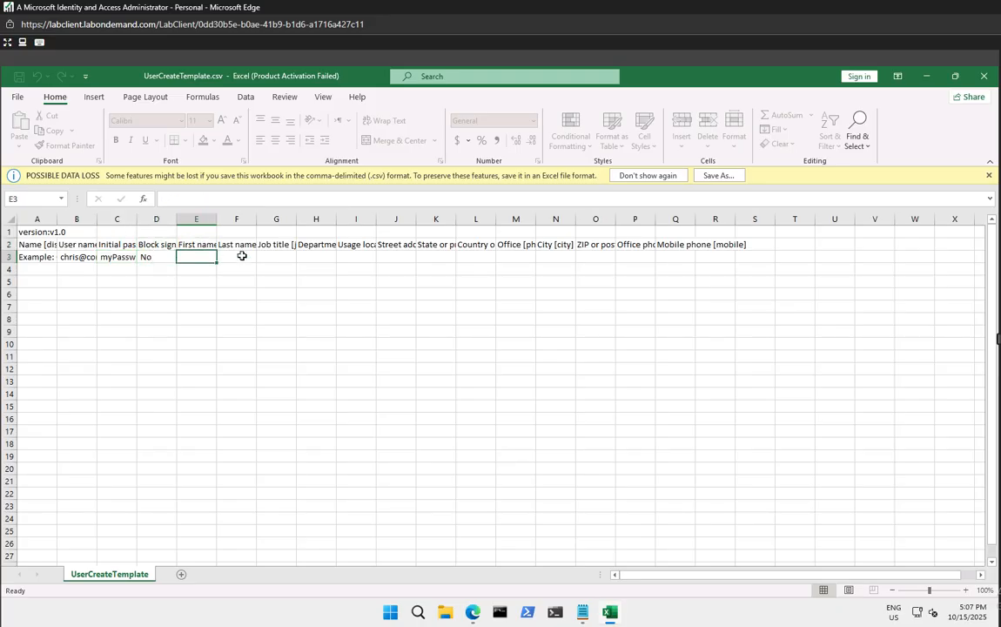
click(241, 257)
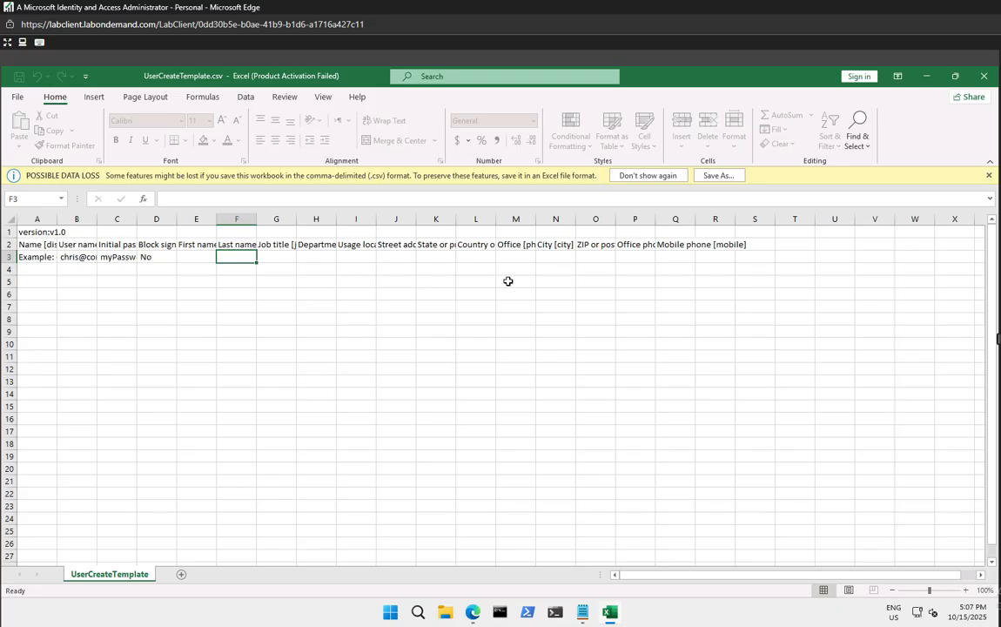
Close Excel and launch a blank Untitled Notepad document from Start
click(983, 76)
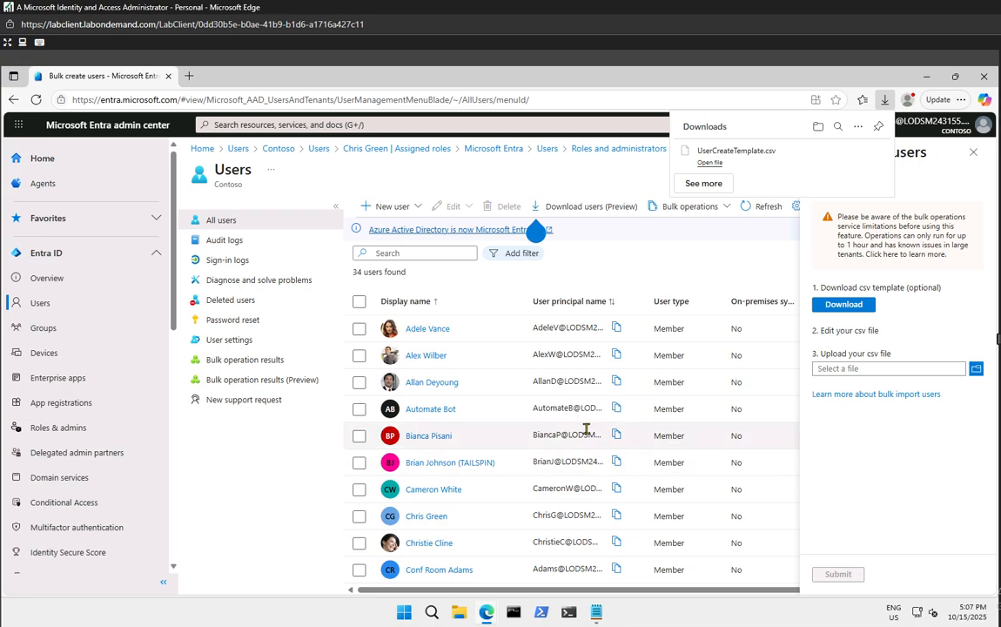
click(406, 613)
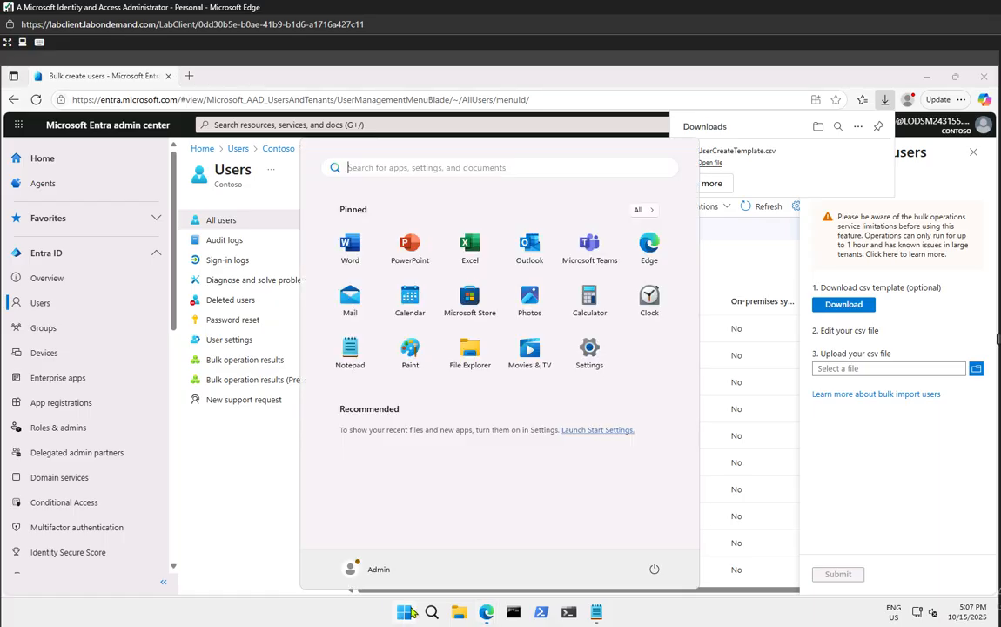
click(357, 351)
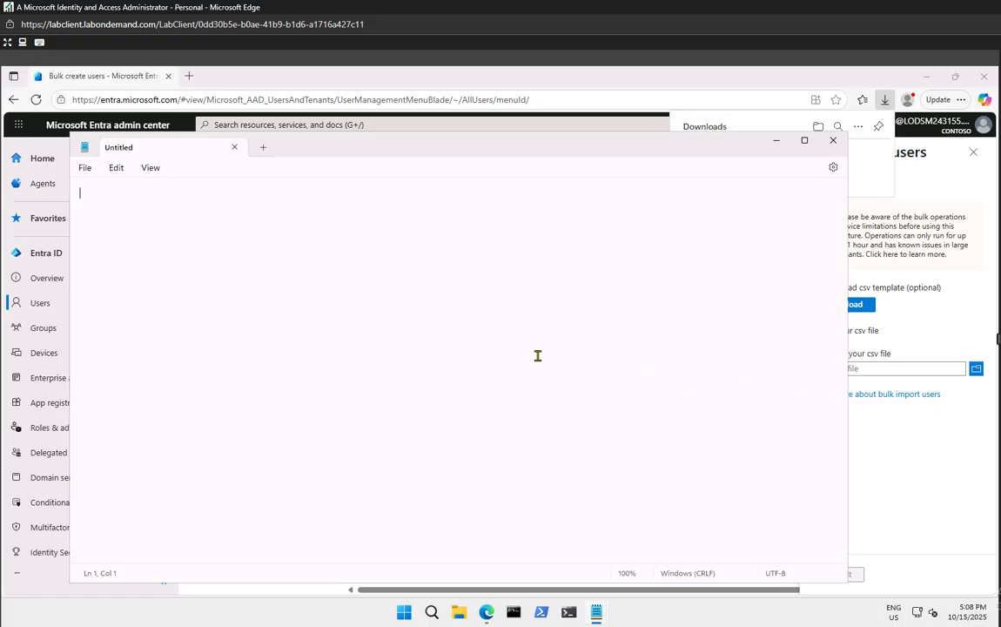
click(83, 168)
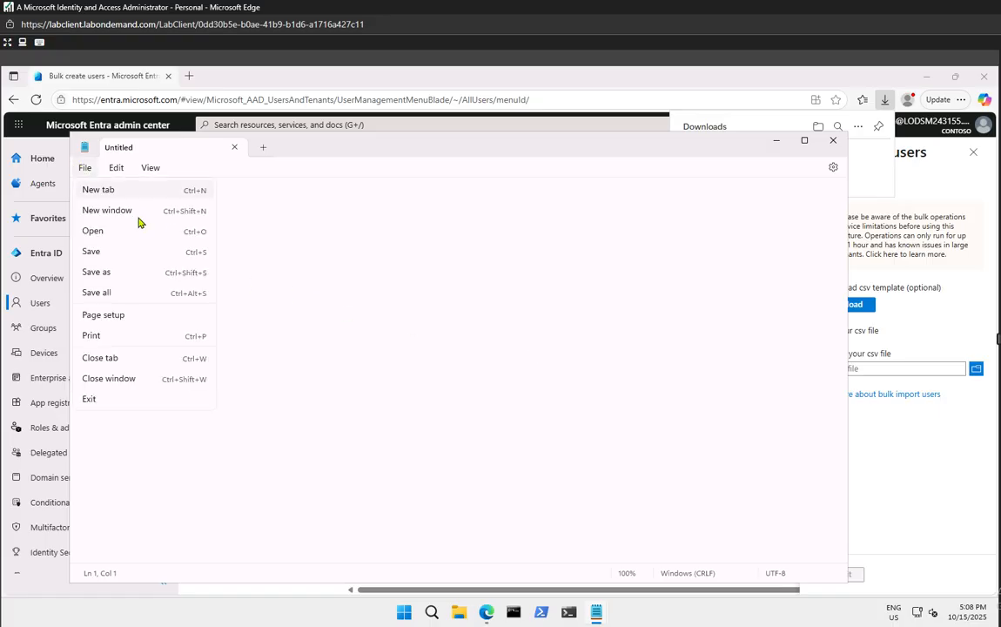
Browse AllFiles (F:) in Notepad's Open dialog with All files (*.*), find nothing, and close it
click(104, 232)
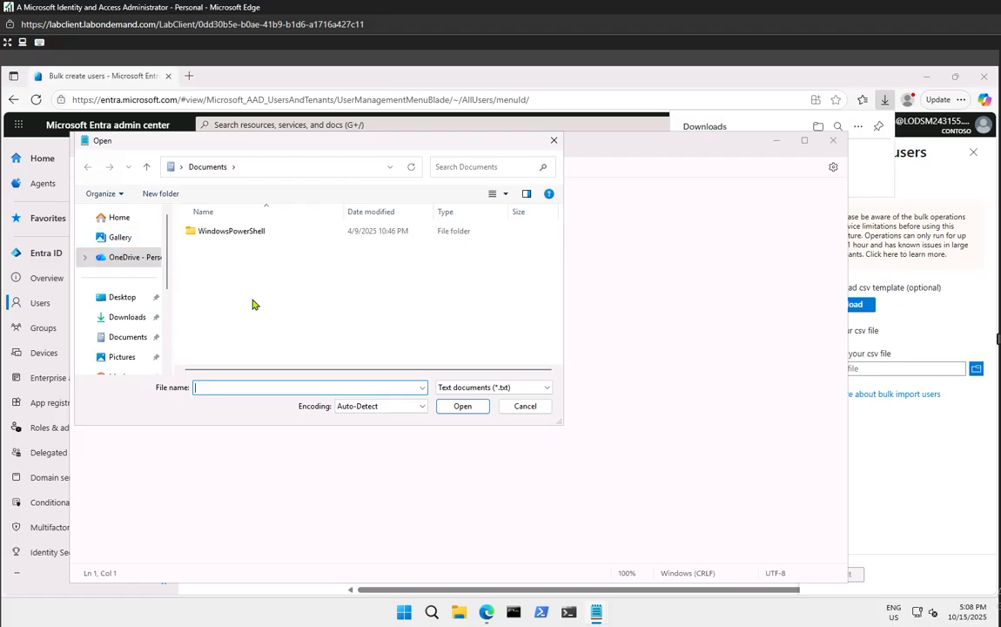
click(475, 392)
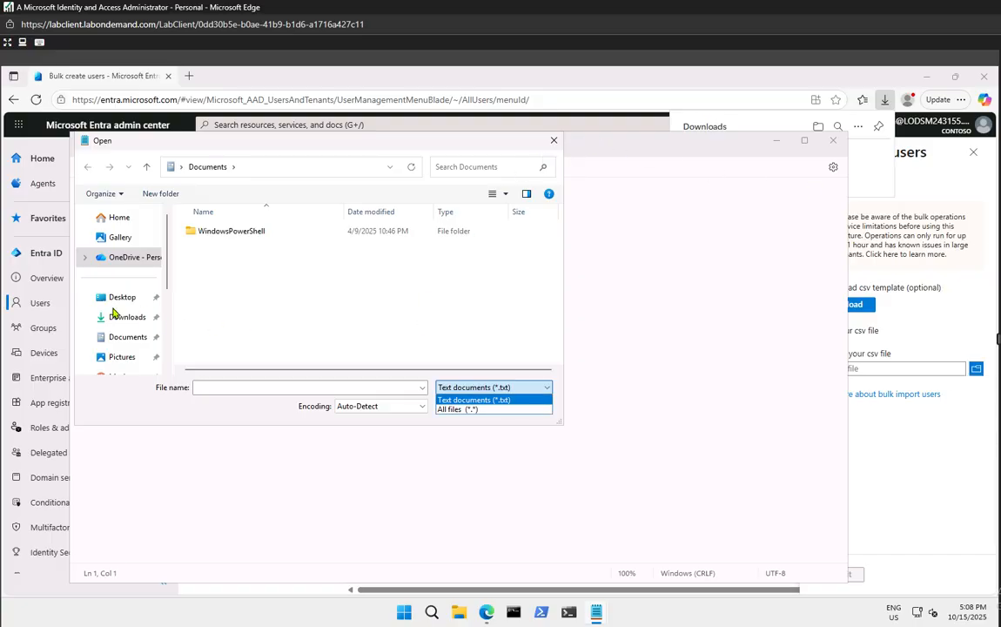
scroll(106, 312, down, 3)
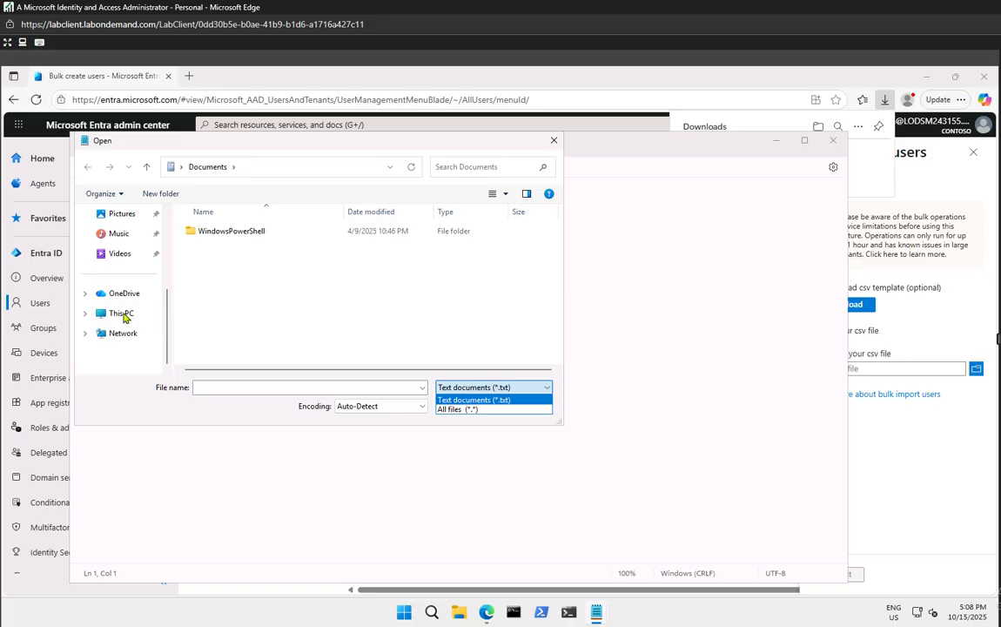
click(122, 317)
click(123, 316)
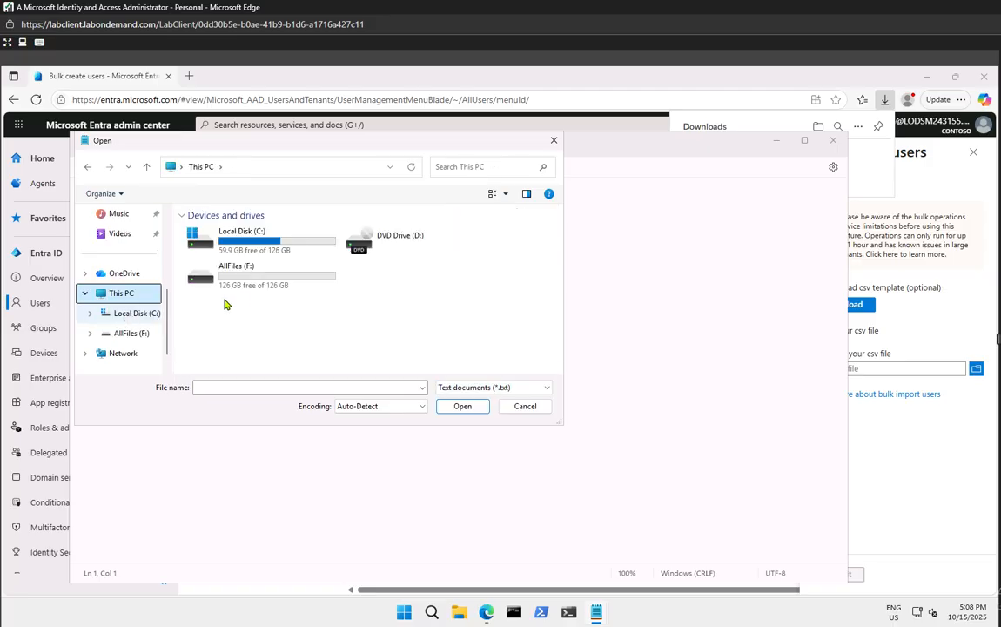
click(262, 277)
double_click(261, 277)
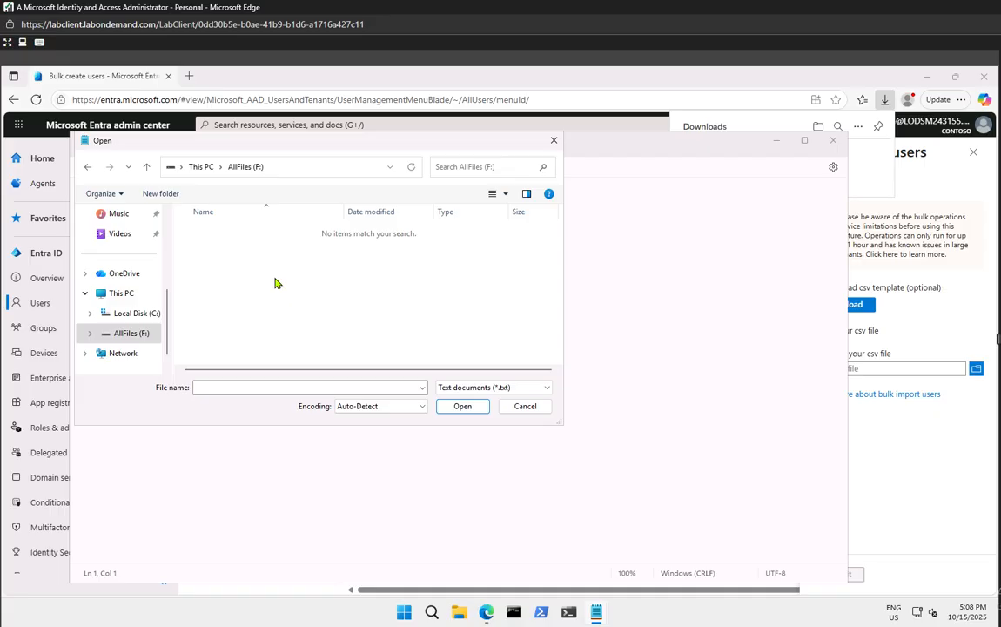
click(489, 390)
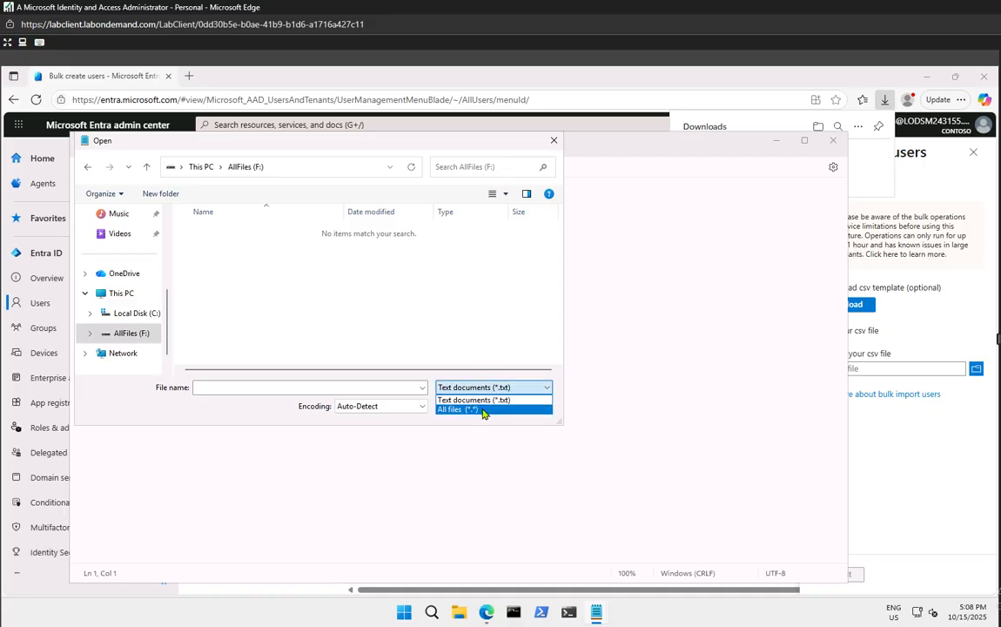
click(484, 410)
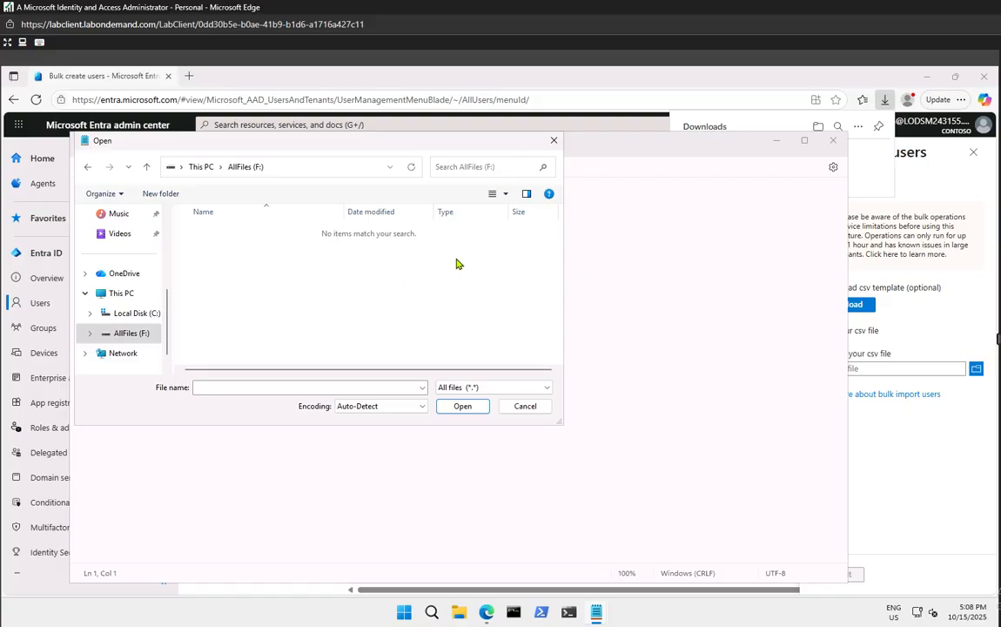
click(553, 140)
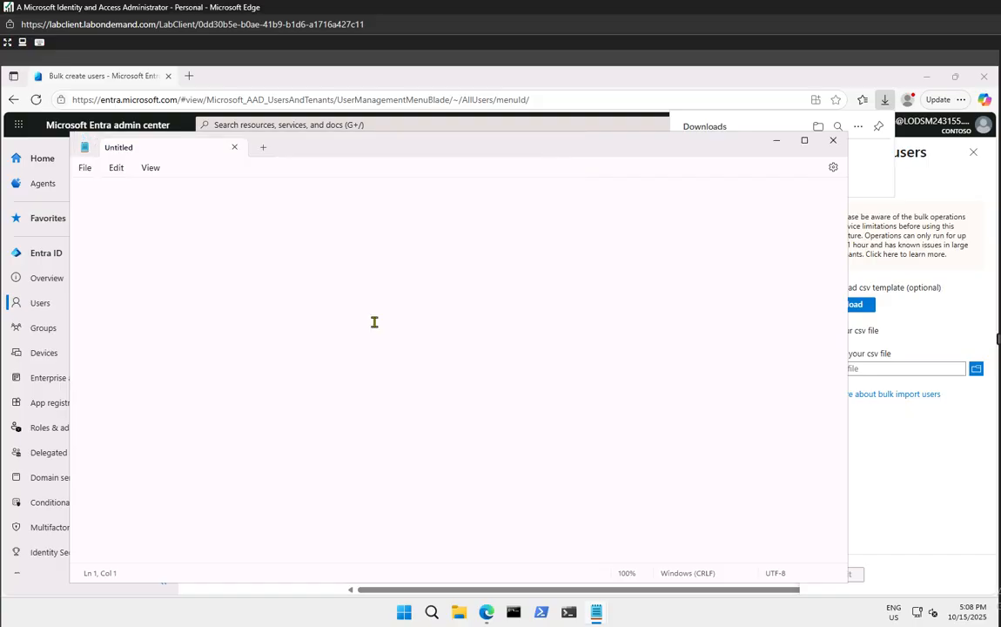
Open the AllFiles (F:) drive in File Explorer
click(463, 613)
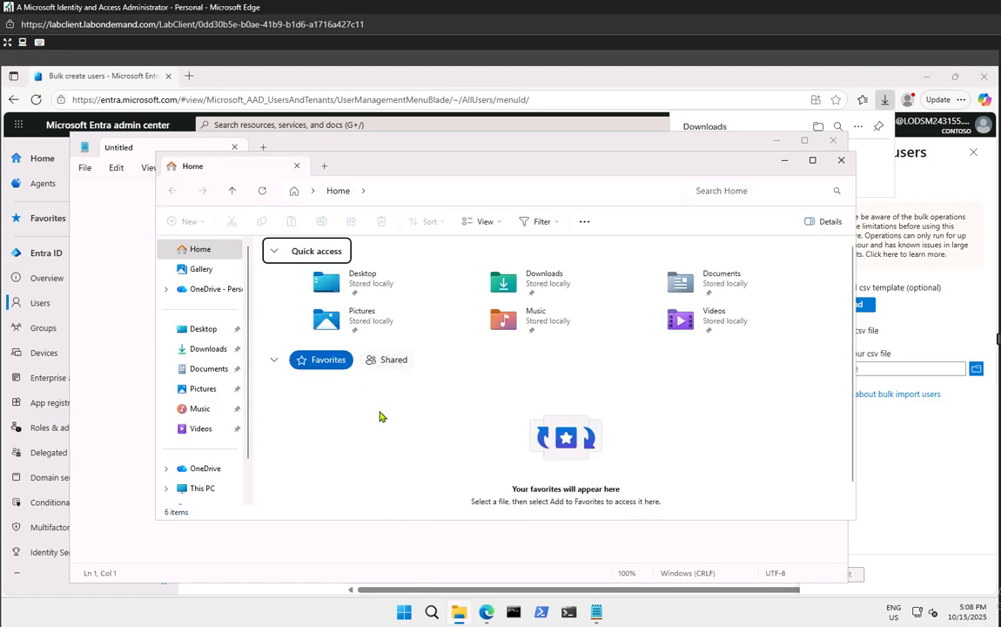
click(202, 491)
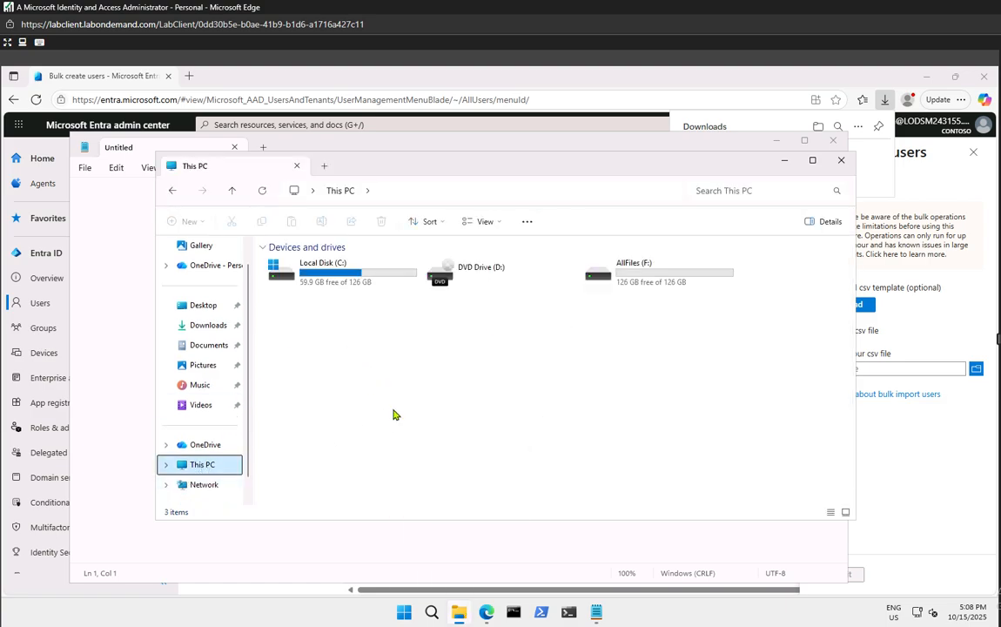
double_click(633, 284)
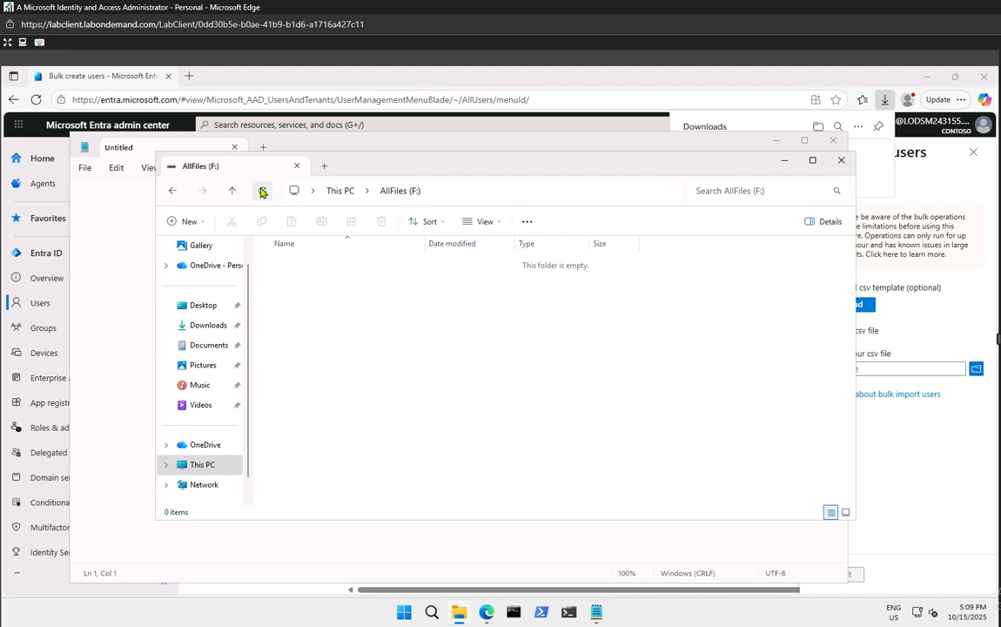
Browse Local Disk (C:), including its inetpub and Users folders
click(205, 462)
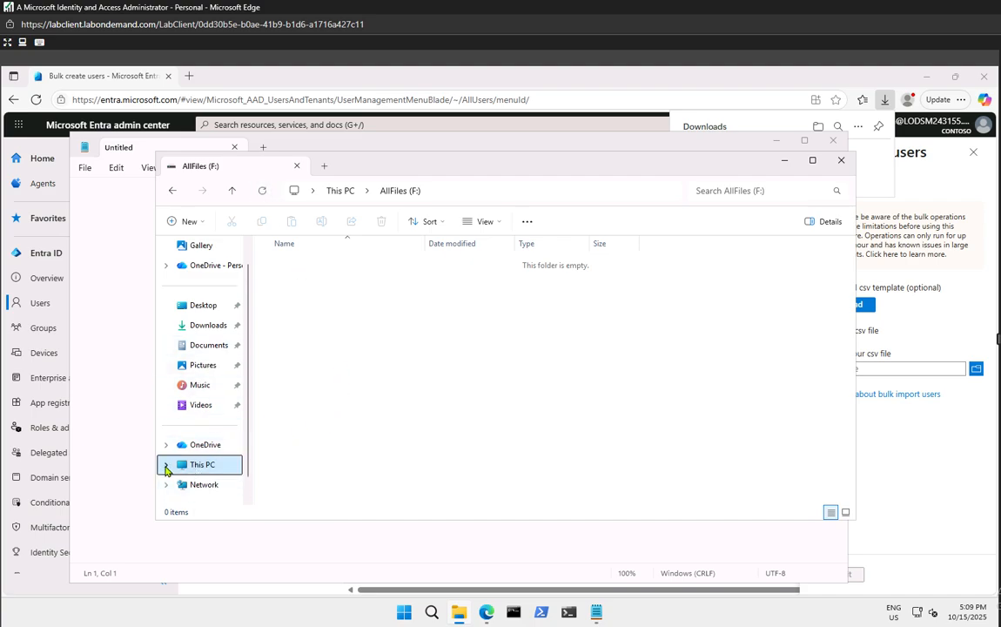
click(167, 470)
click(209, 447)
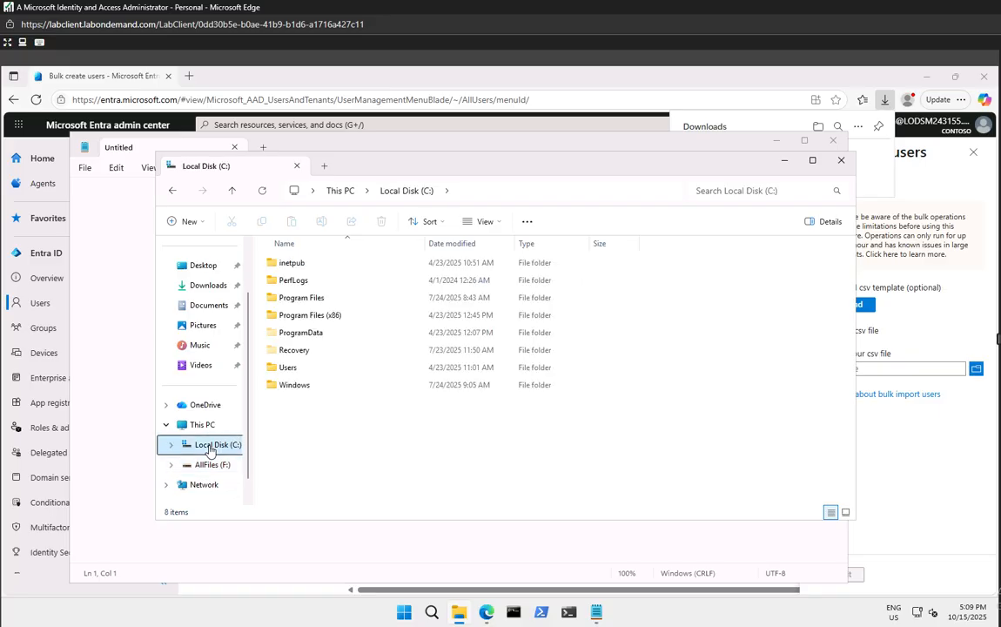
double_click(310, 264)
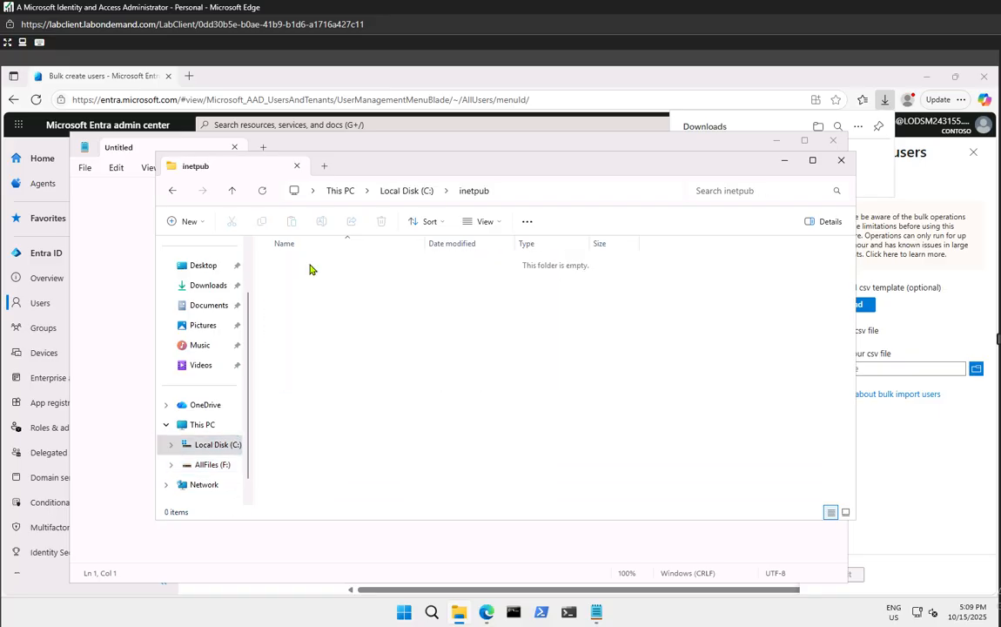
click(172, 190)
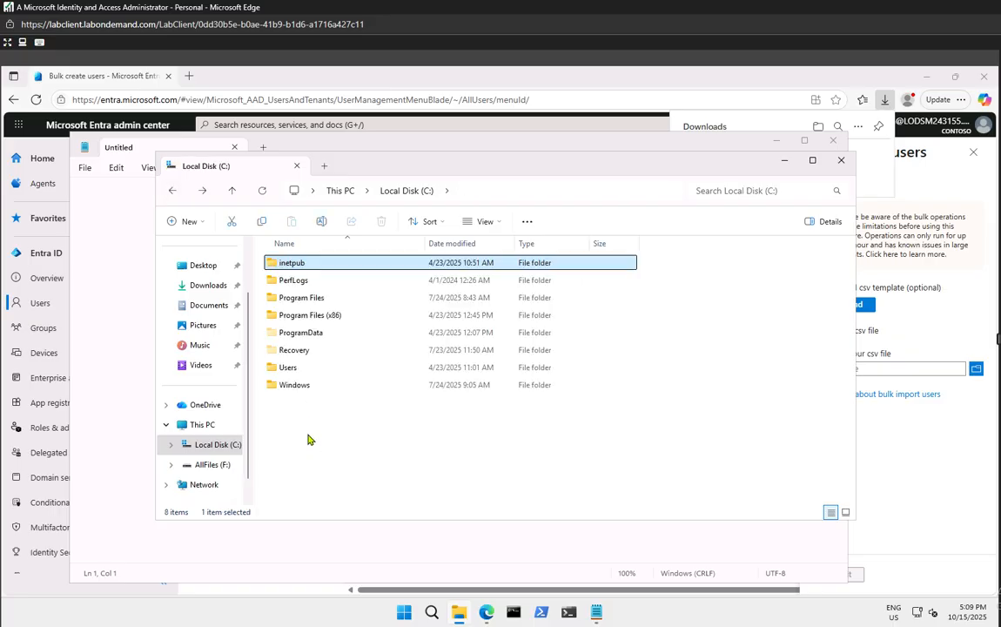
double_click(283, 369)
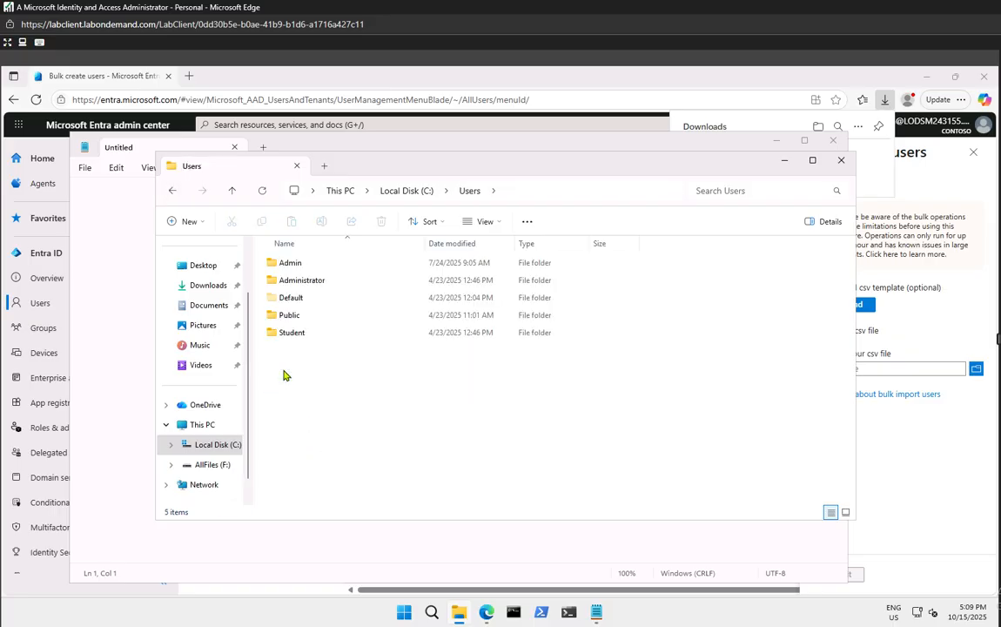
click(290, 279)
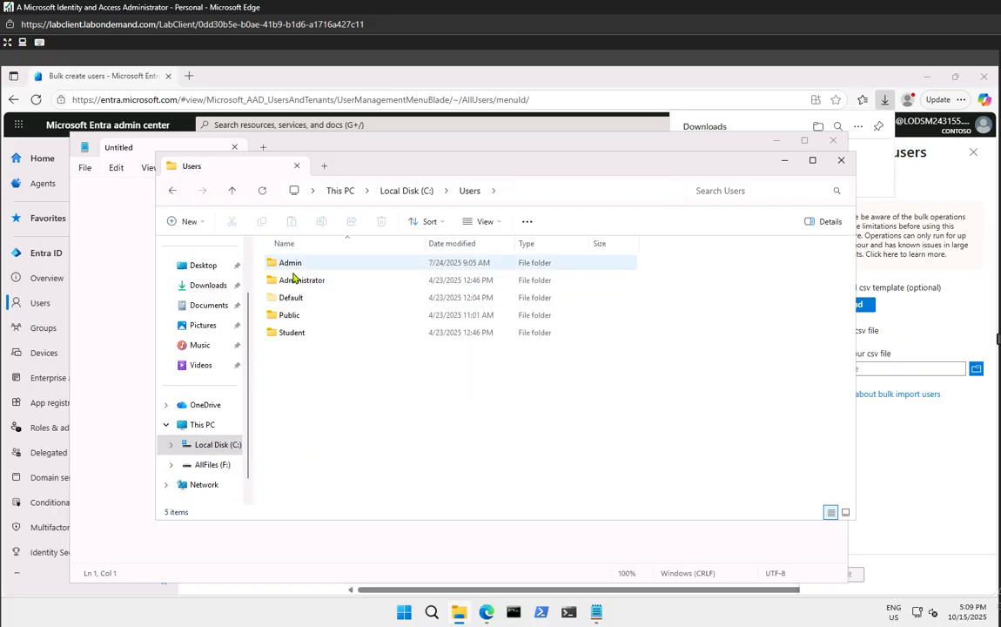
Check Downloads, Documents, Pictures, Music, Videos and Network, then return to AllFiles (F:)
click(202, 289)
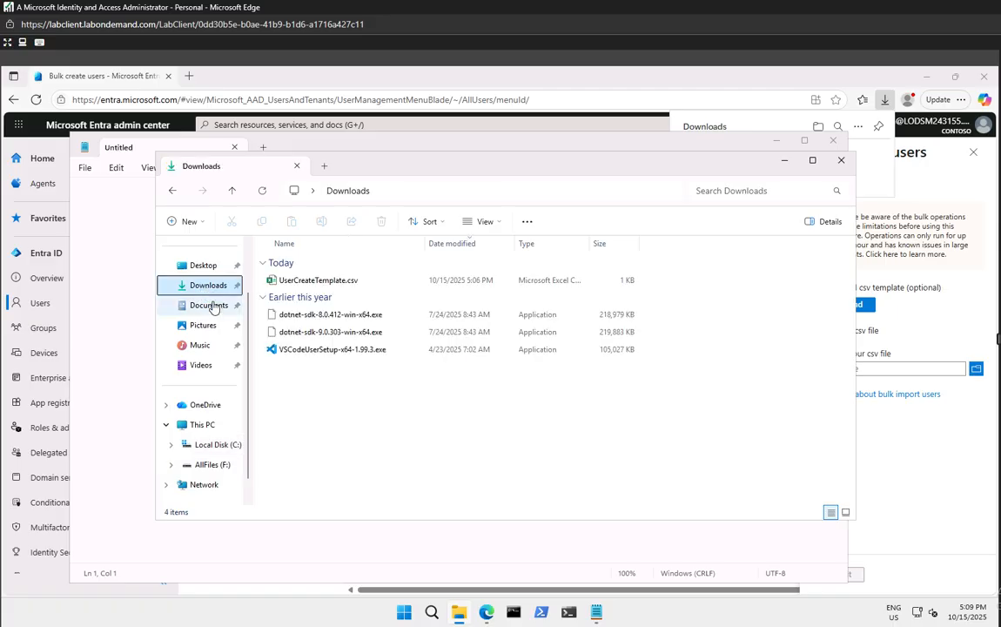
click(213, 309)
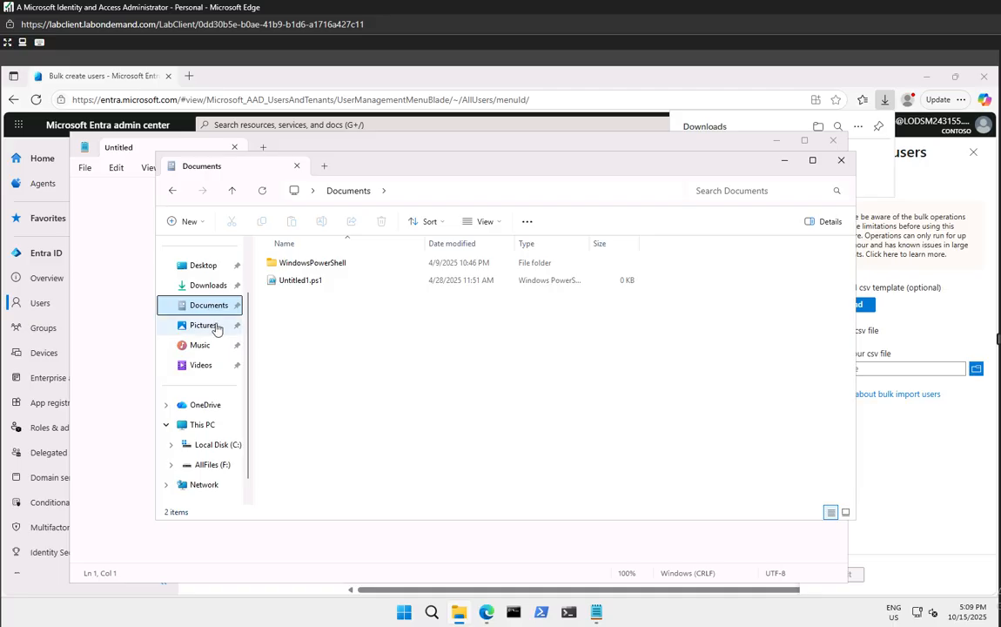
click(215, 326)
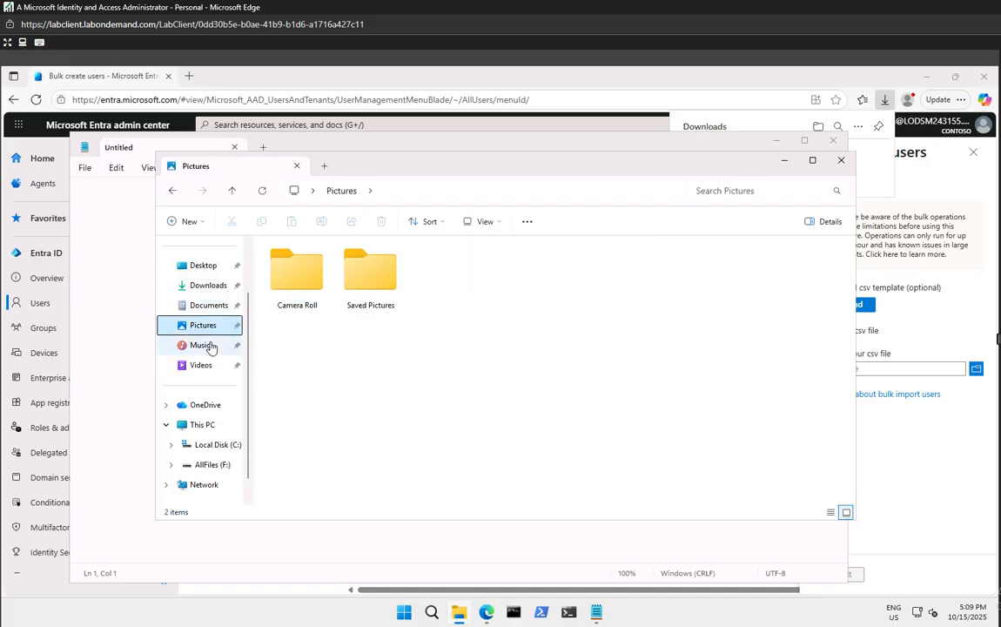
click(209, 347)
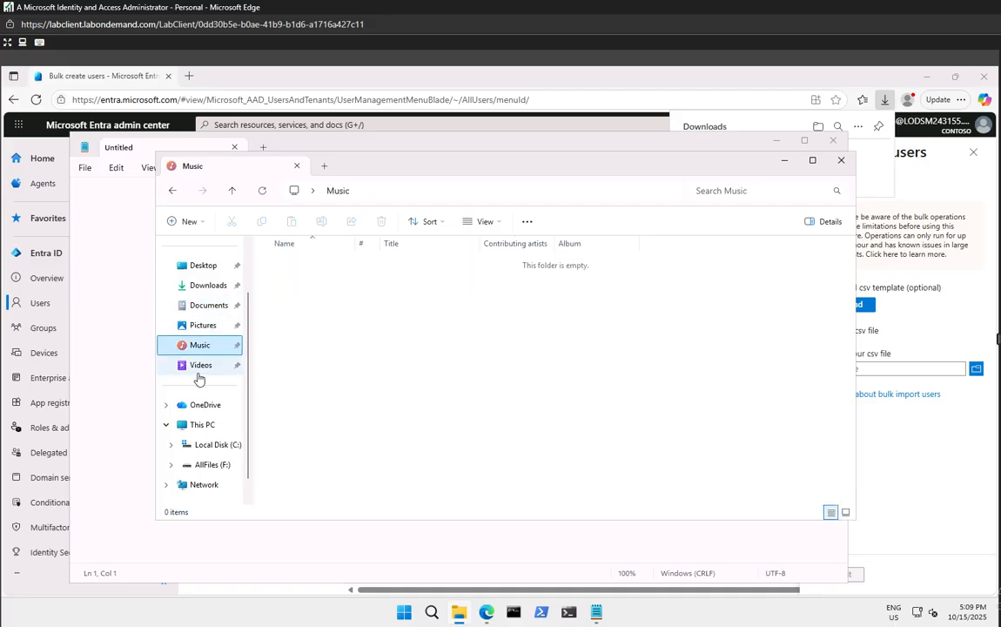
click(200, 368)
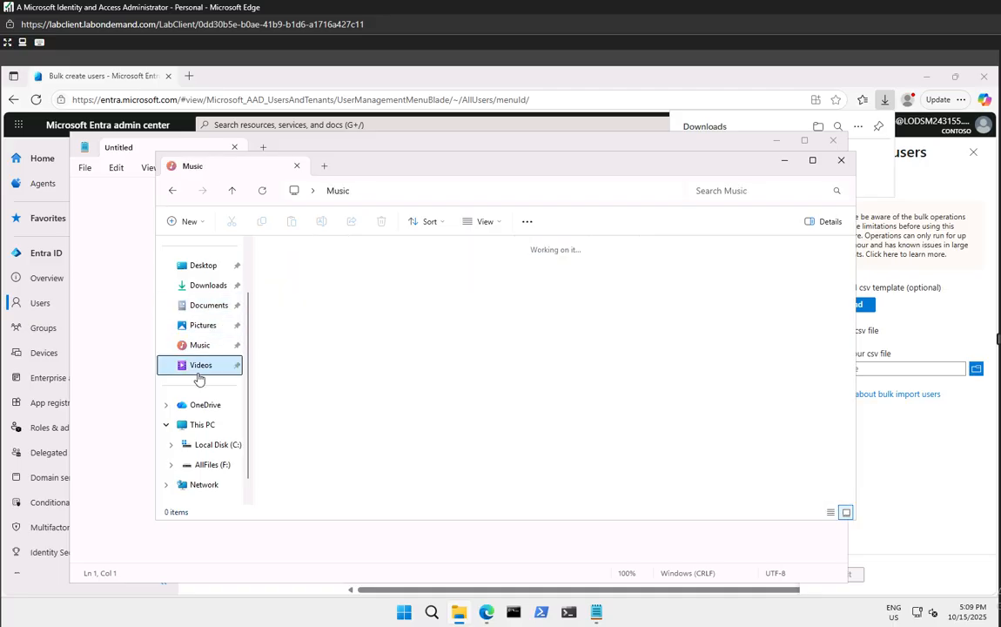
click(197, 486)
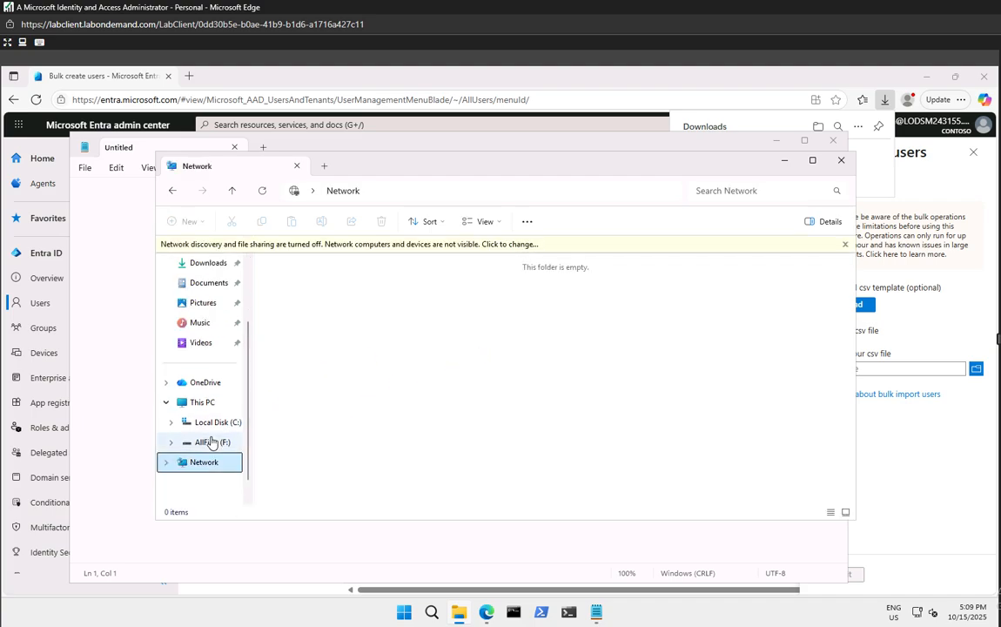
click(211, 442)
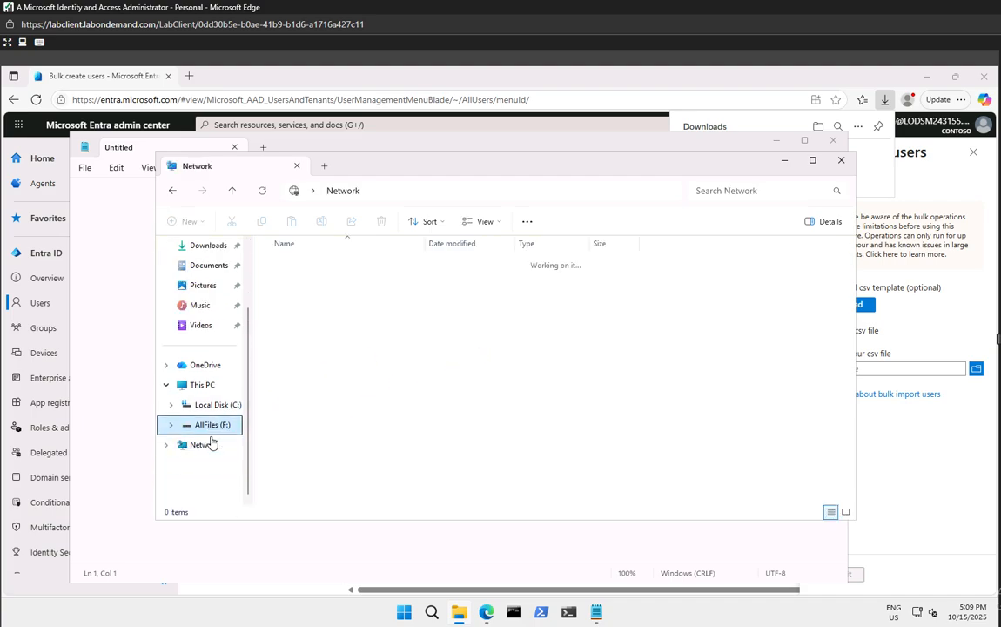
Minimize Explorer, Notepad and Edge, then restore the AllFiles (F:) Explorer window
click(786, 161)
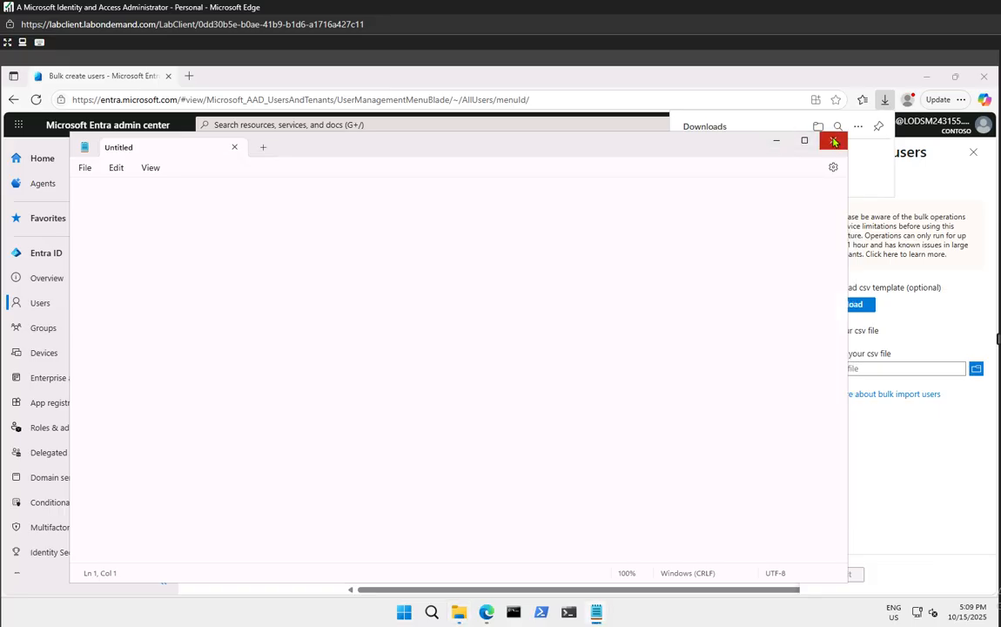
click(775, 141)
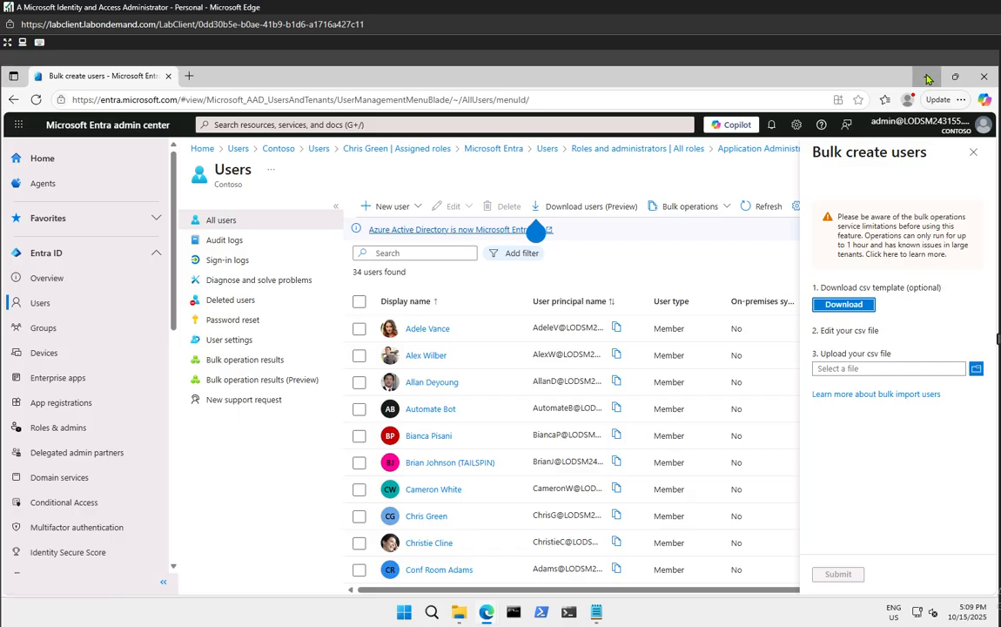
click(928, 78)
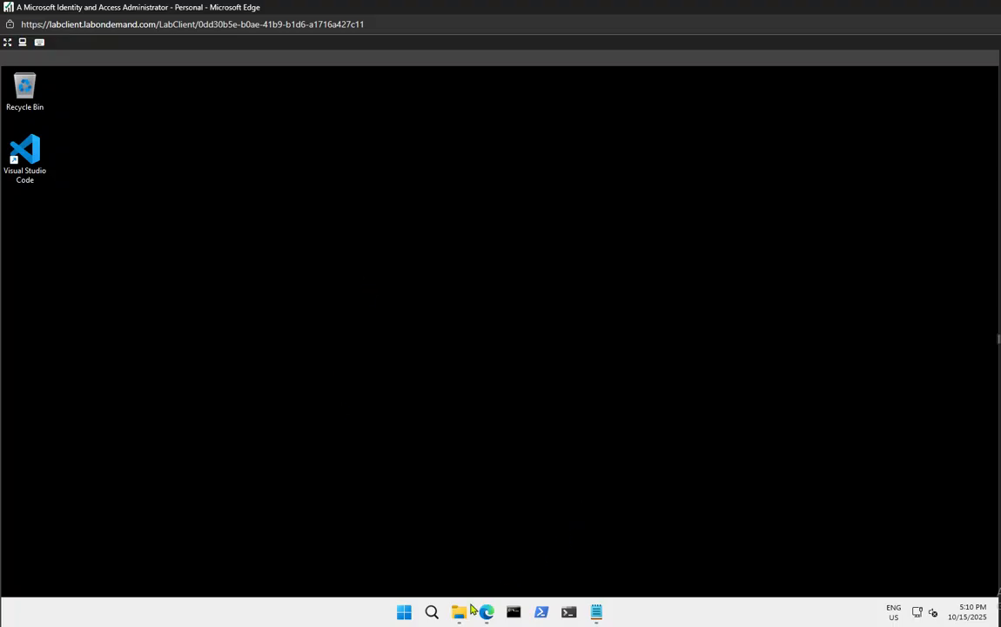
mouse_move(459, 614)
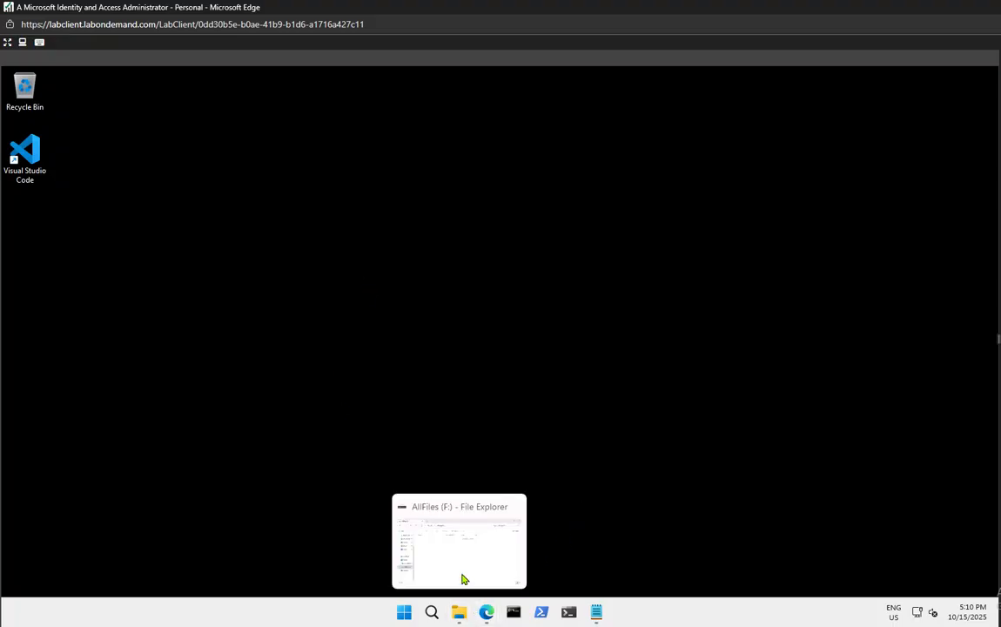
click(463, 575)
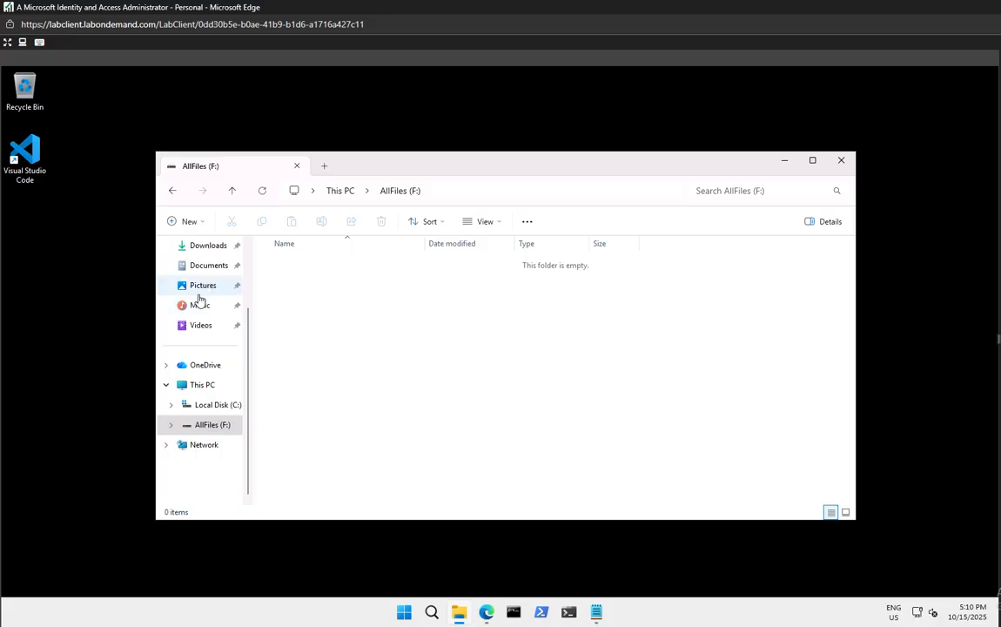
Copy UserCreateTemplate.csv from Downloads and paste it into the AllFiles (F:) drive
click(209, 246)
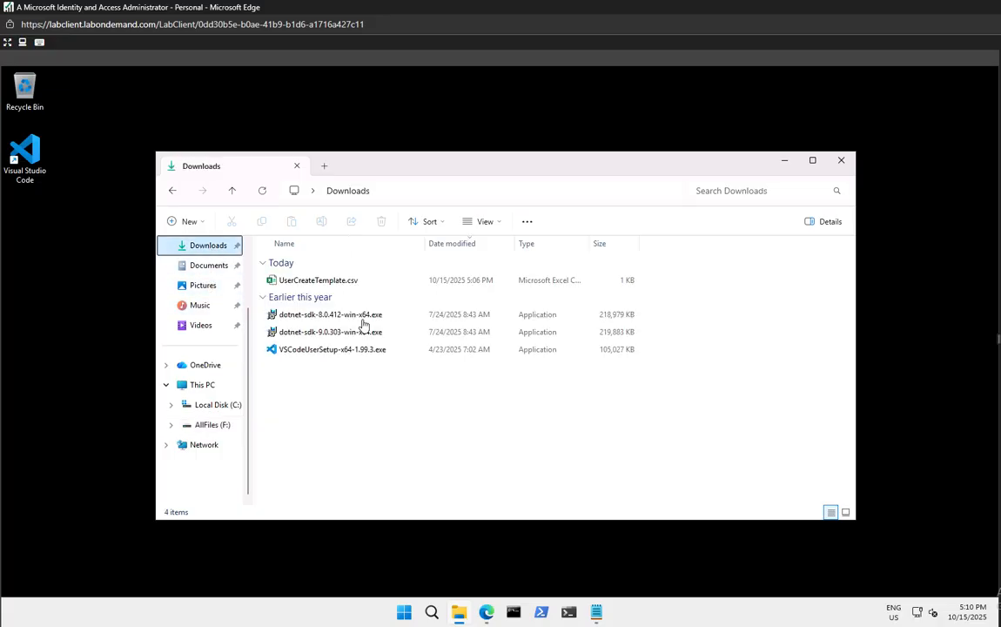
click(294, 284)
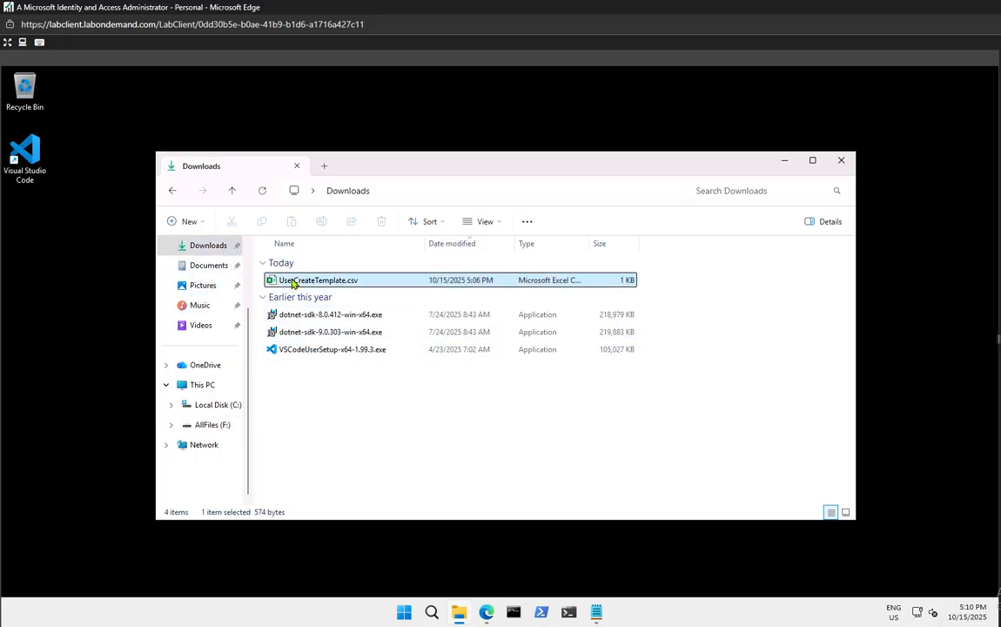
right_click(293, 284)
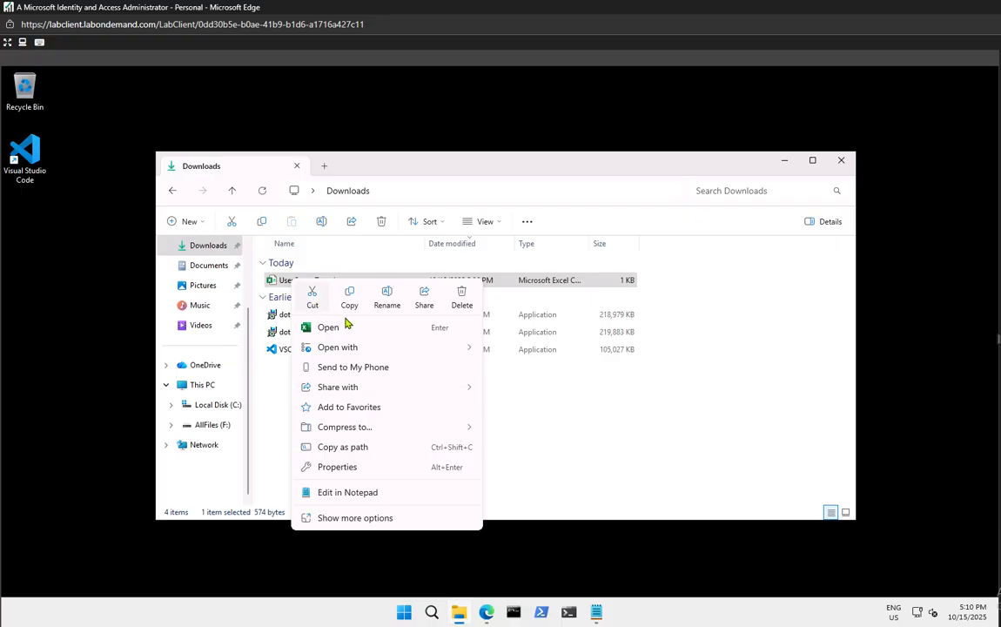
click(350, 297)
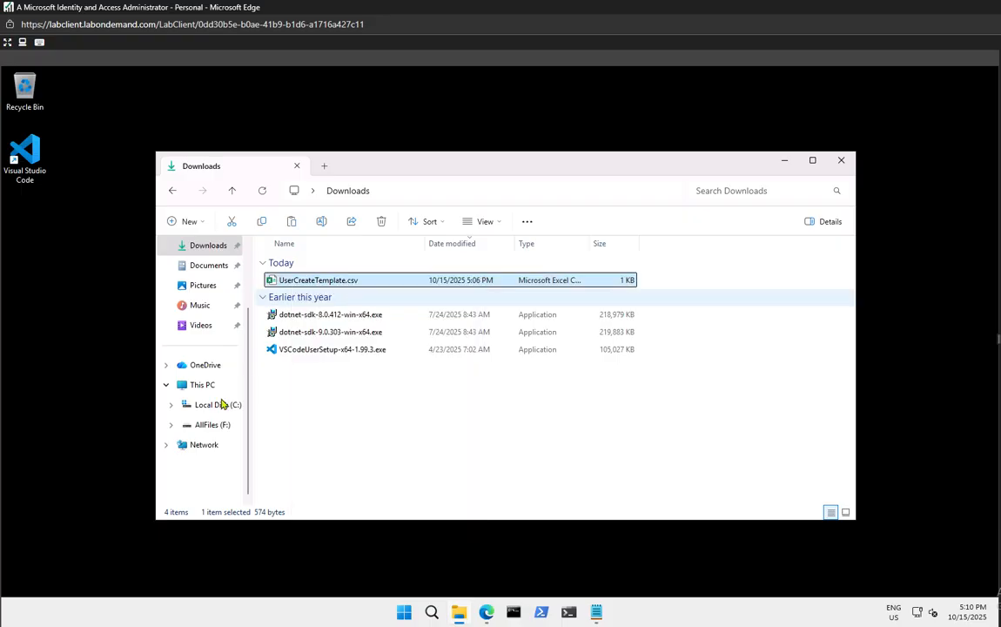
click(210, 427)
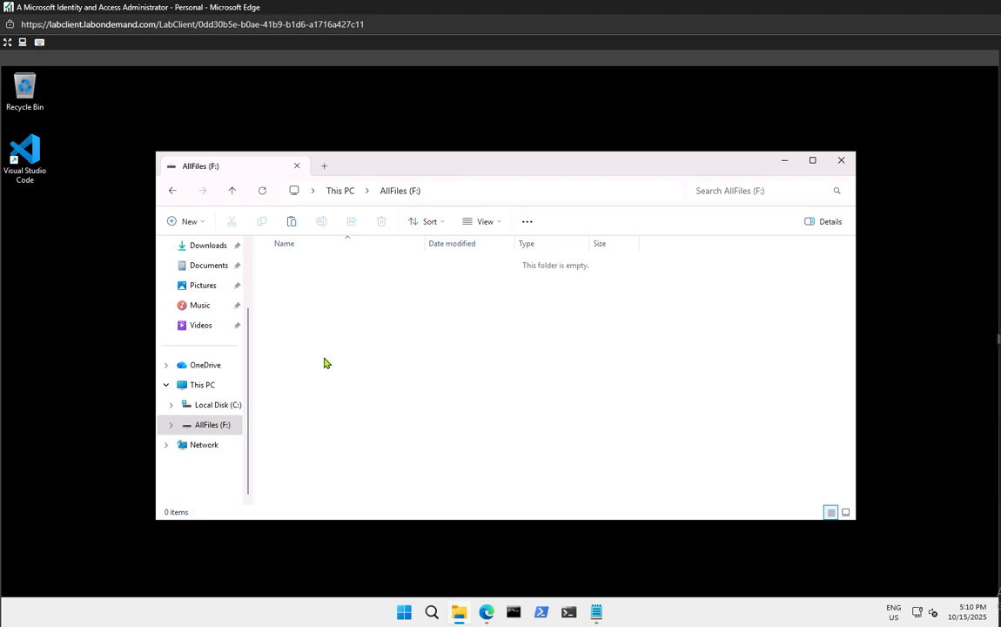
key(ctrl+v)
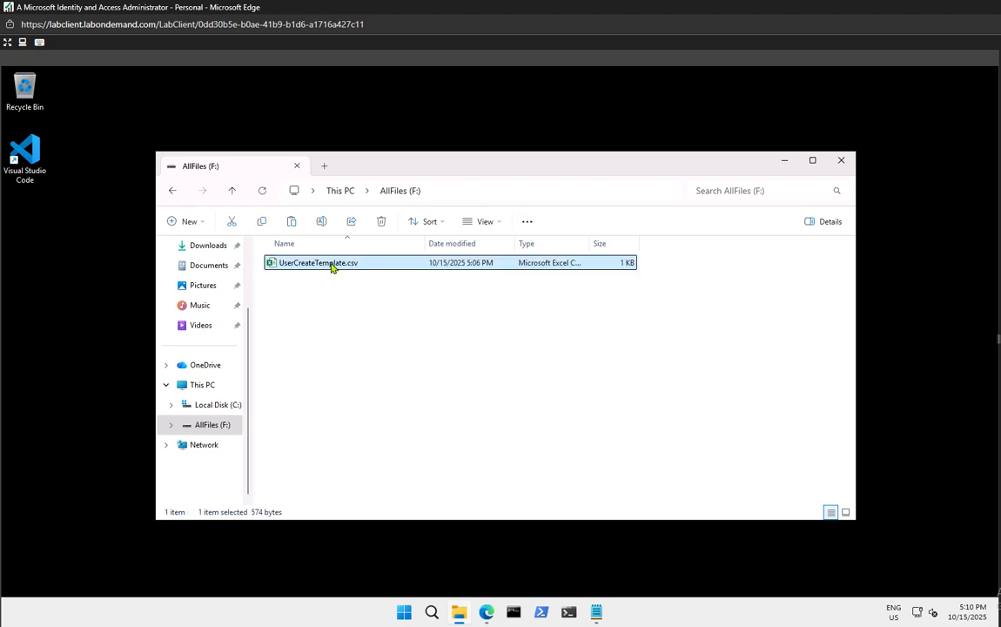
Rename the pasted file on F: to SC300BulkUser.csv
click(332, 264)
click(330, 263)
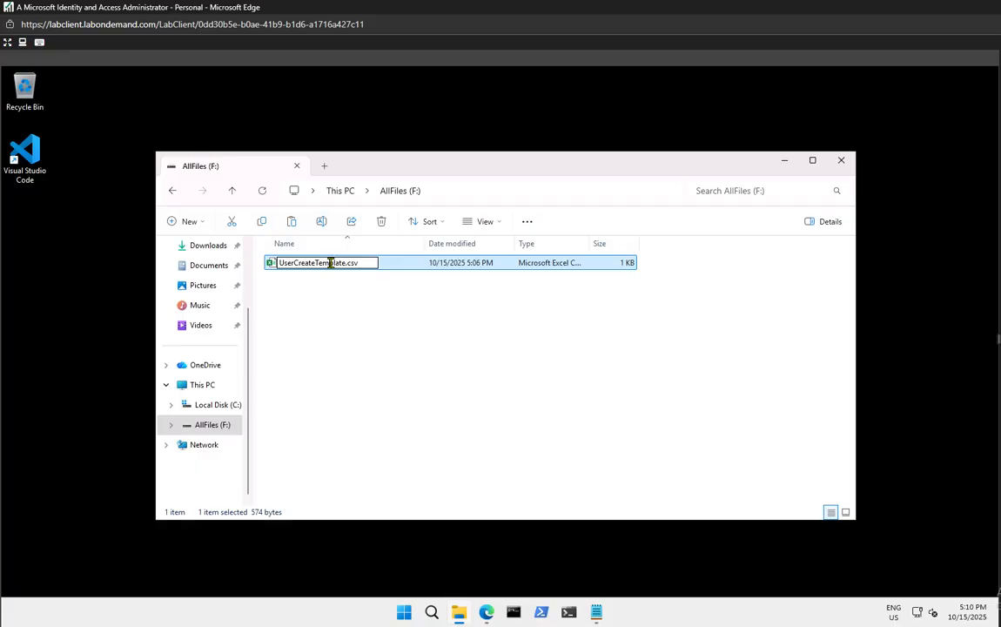
text(C3)
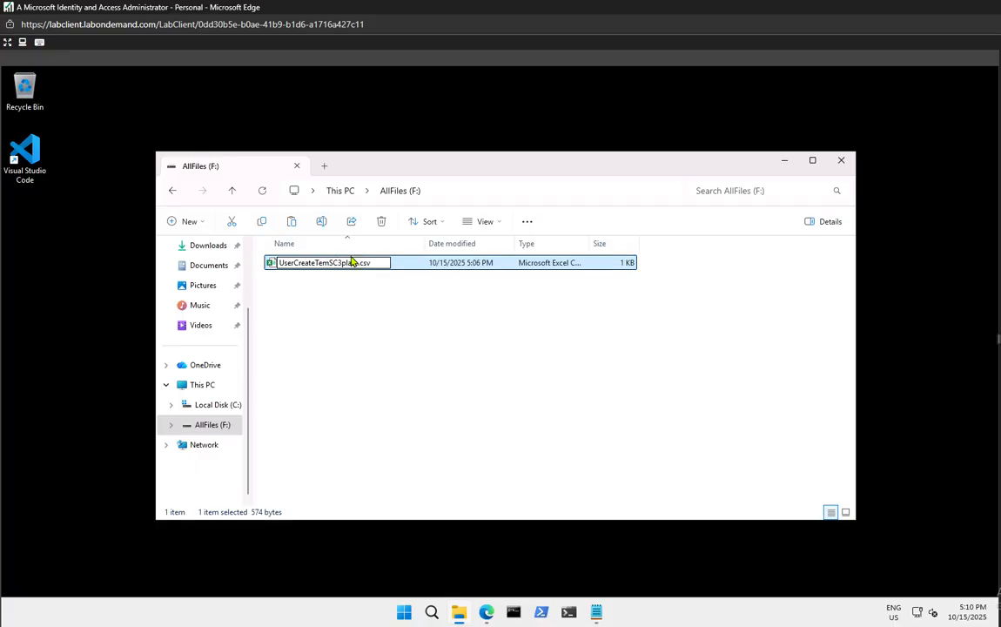
key(ctrl+a)
key(BackSpace)
text(SC300BULKuSER)
key(BackSpace)
key(BackSpace)
key(BackSpace)
key(BackSpace)
key(BackSpace)
key(BackSpace)
key(BackSpace)
text(ulkUse)
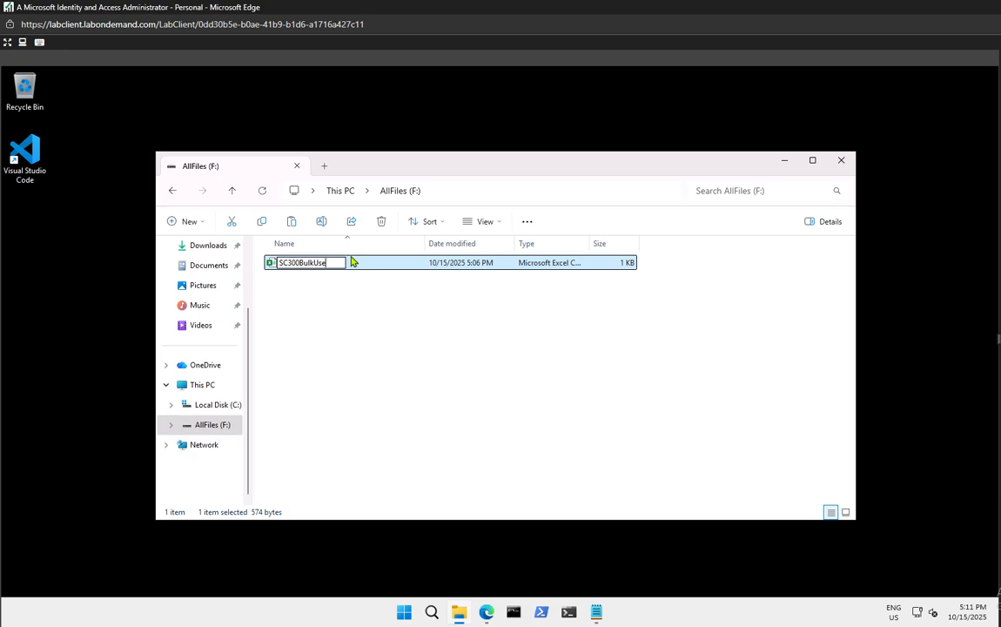
text(r.csv)
click(325, 341)
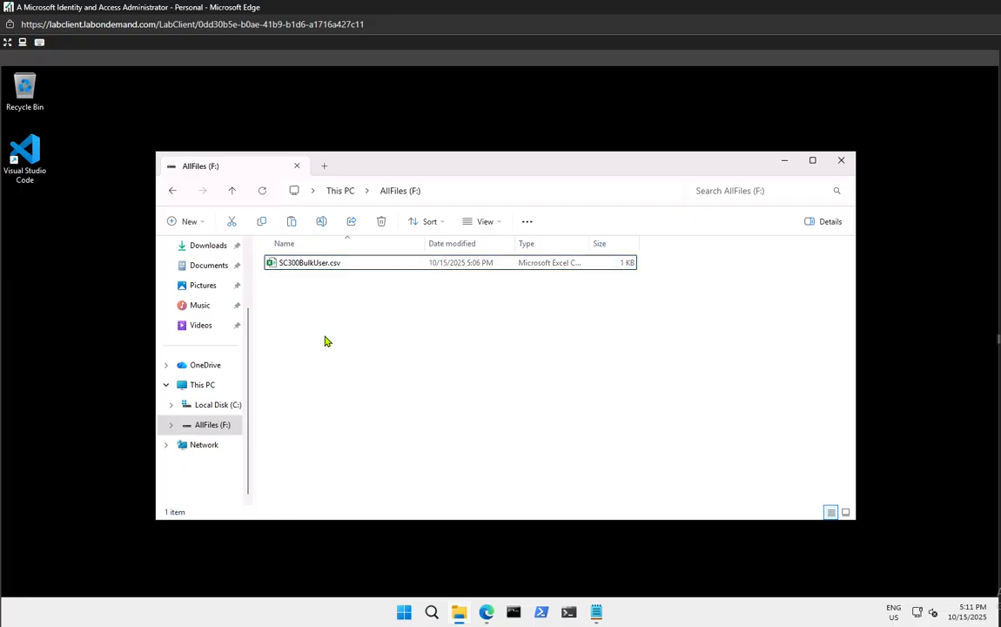
double_click(318, 269)
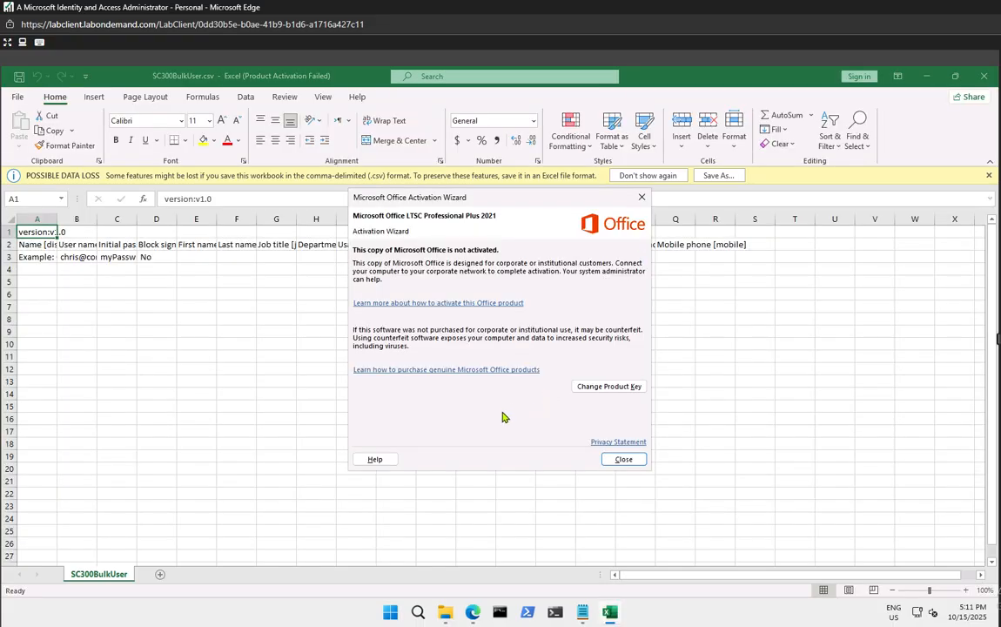
click(625, 459)
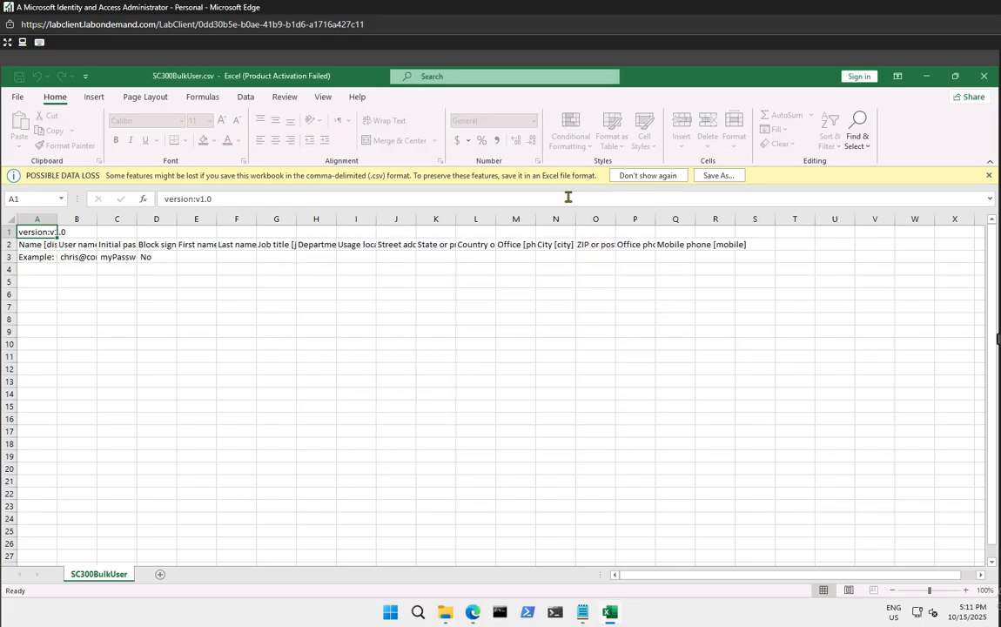
click(671, 177)
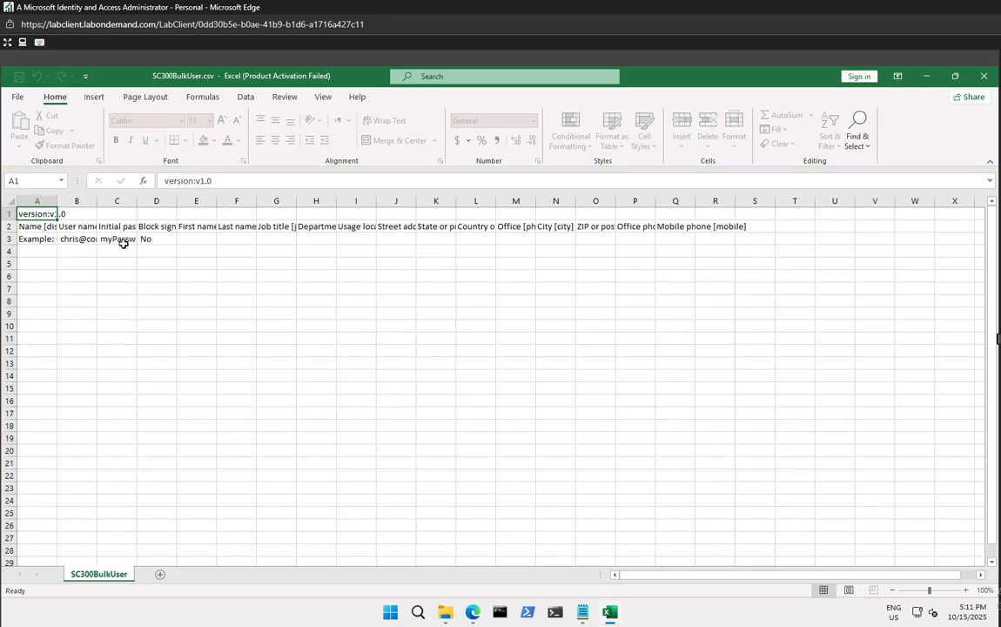
click(60, 250)
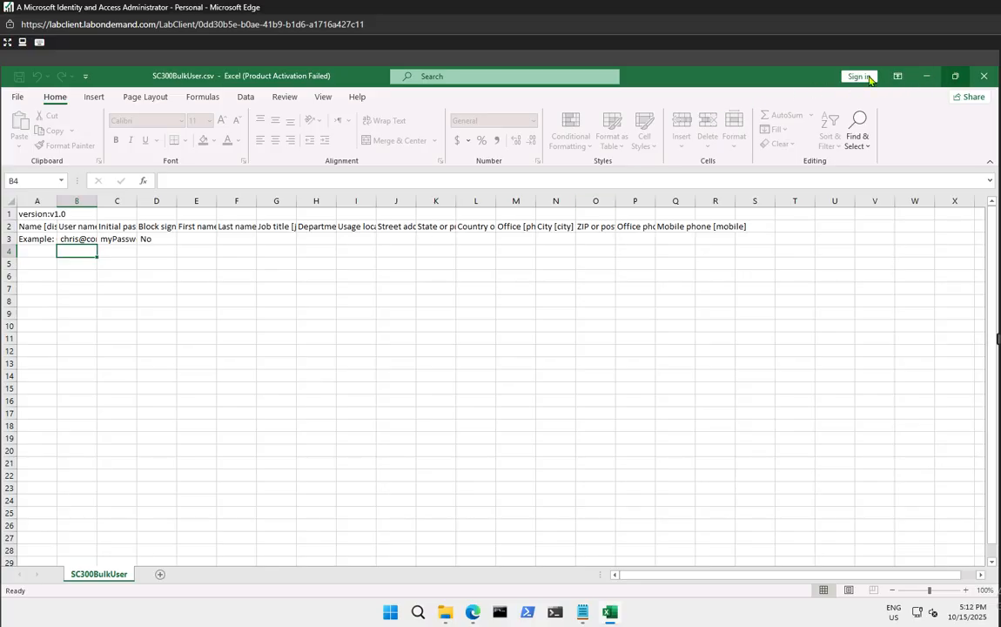
click(16, 98)
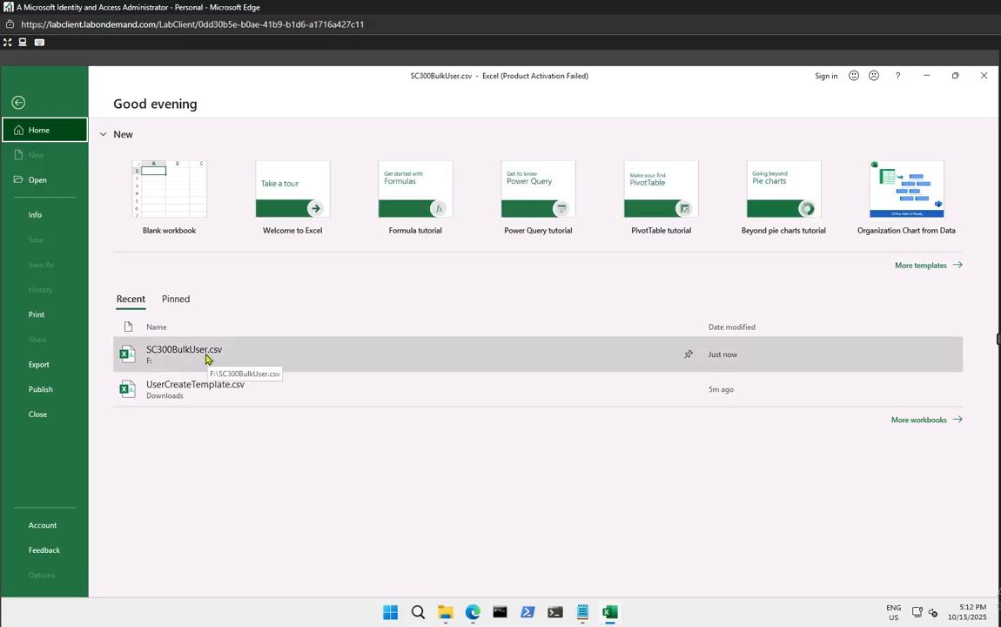
click(206, 358)
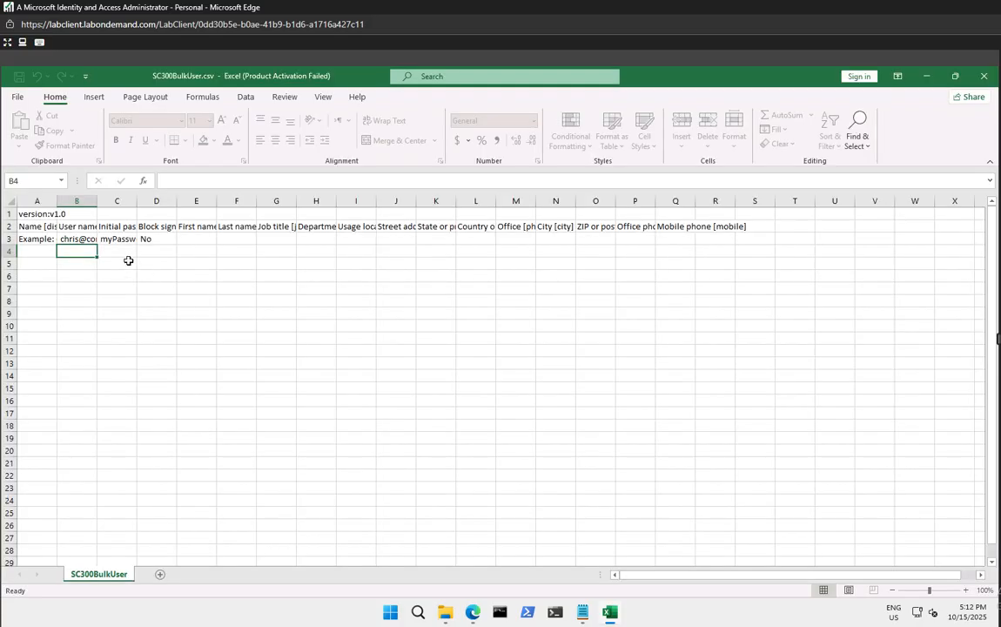
drag(161, 241, 161, 351)
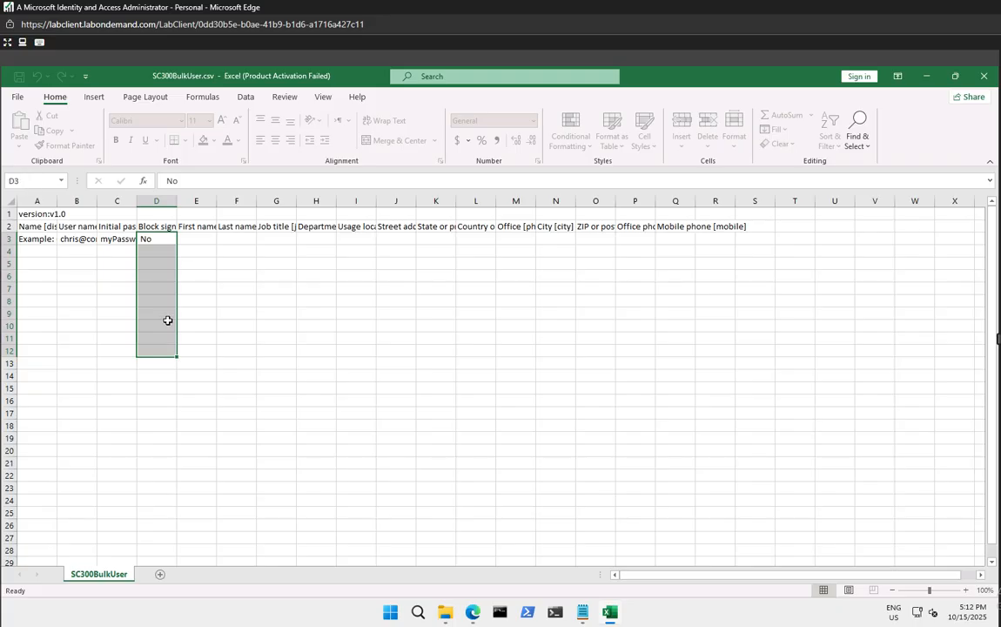
click(199, 324)
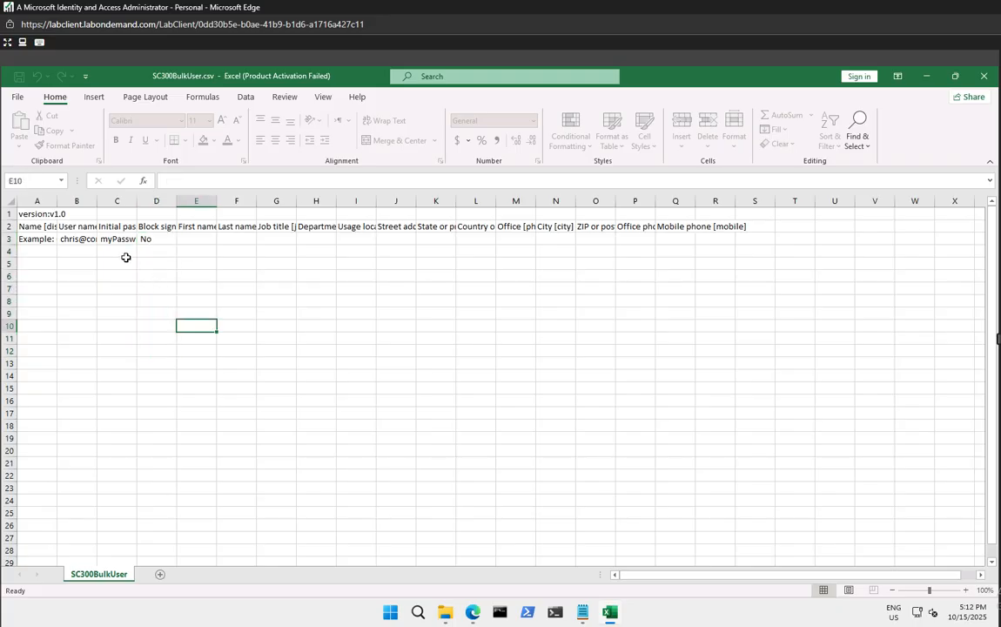
click(77, 240)
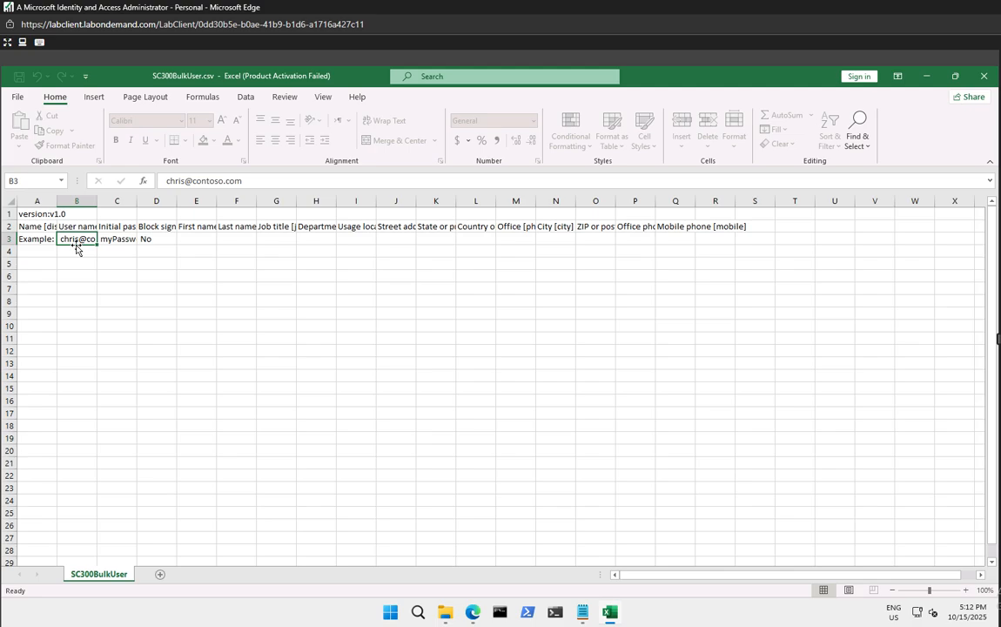
click(75, 249)
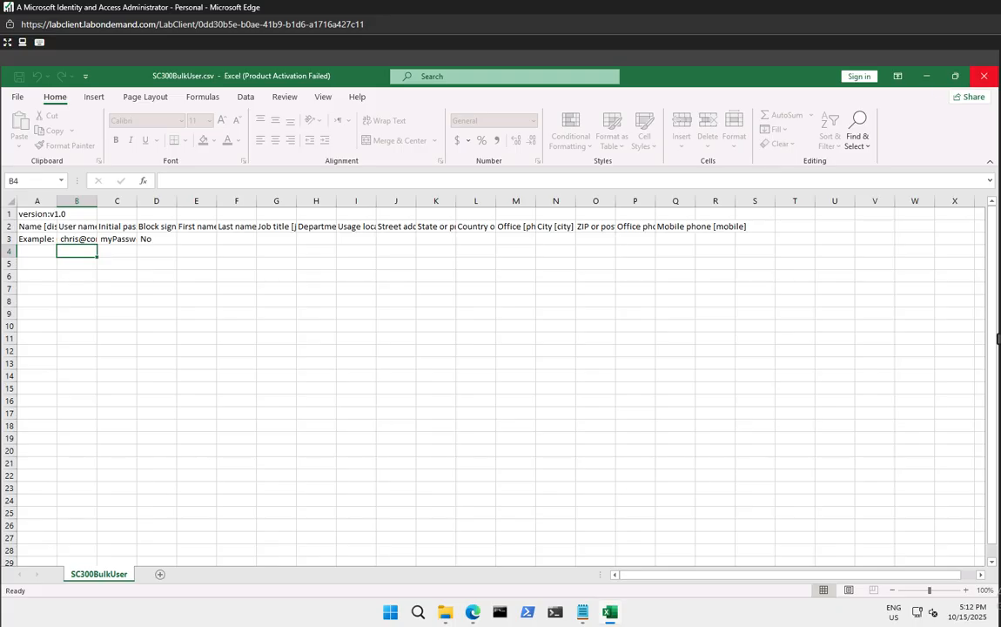
click(985, 76)
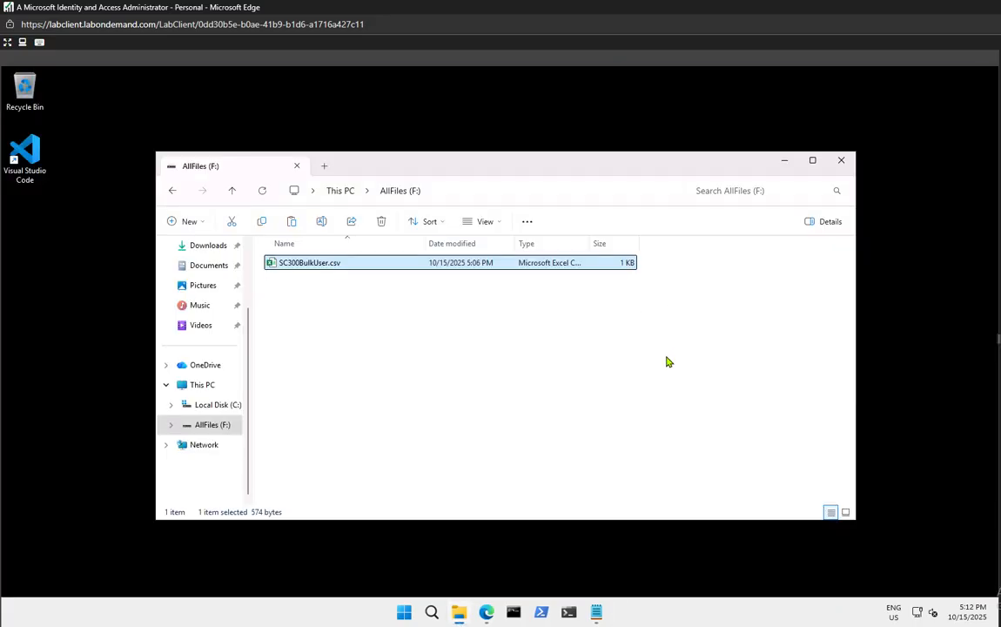
Close File Explorer and return to the Bulk create users page in Edge
click(780, 253)
click(841, 163)
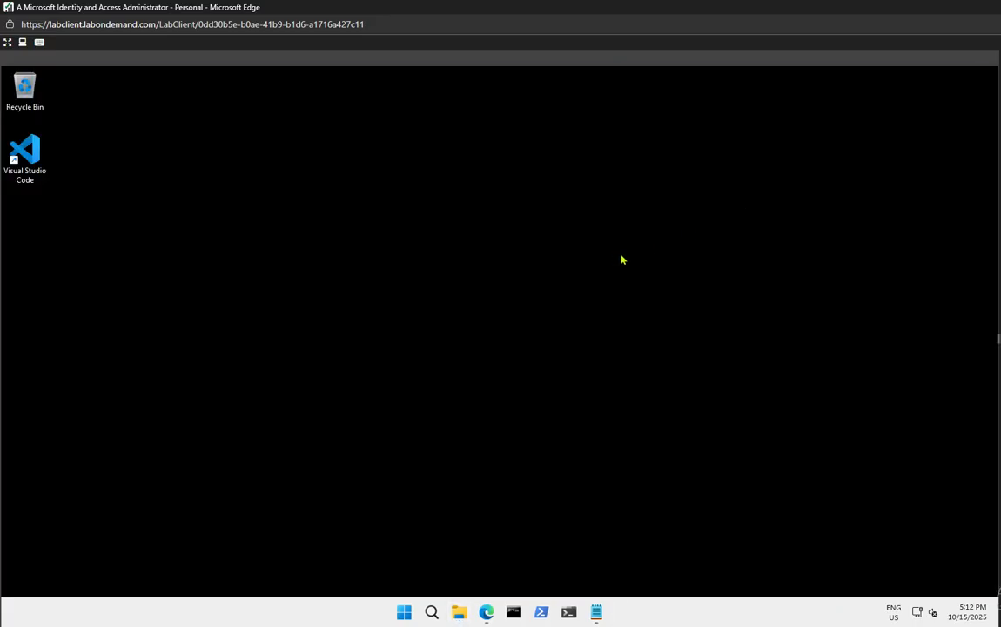
mouse_move(489, 614)
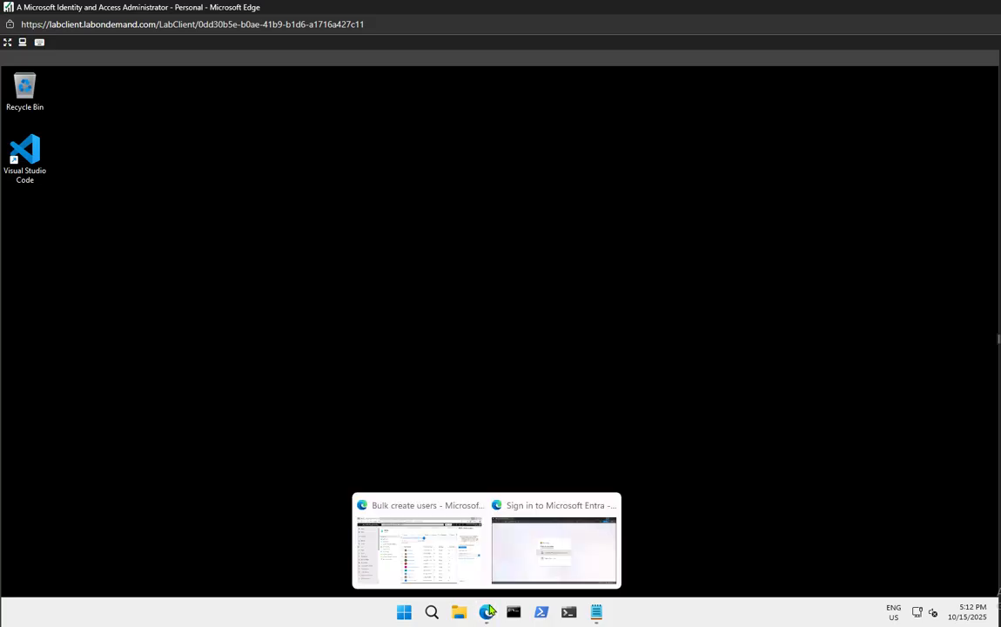
click(419, 544)
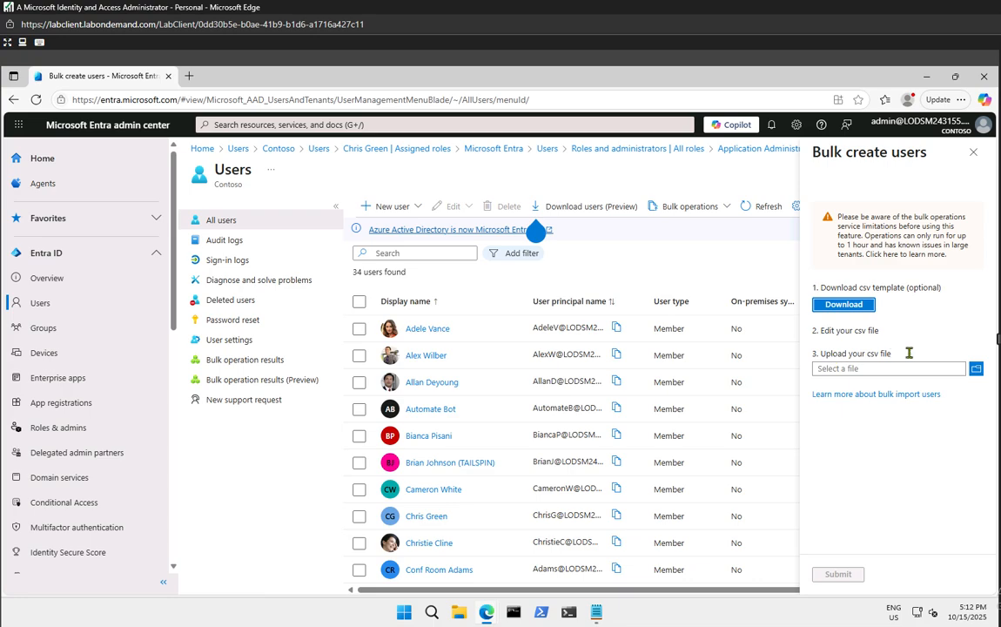
Upload SC300BulkUser.csv from AllFiles (F:), which is rejected as invalid with no rows
click(976, 370)
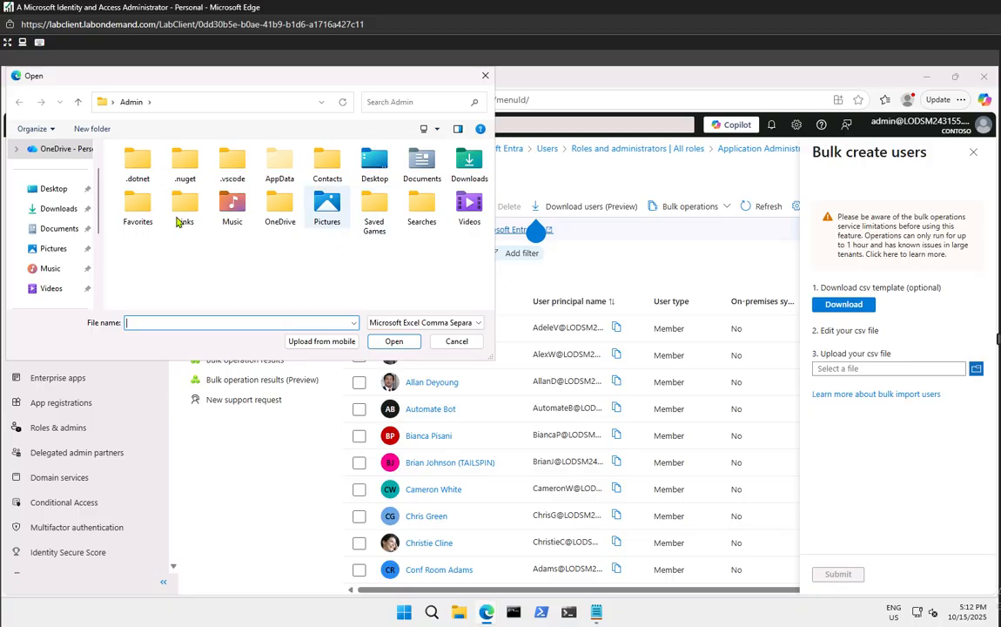
scroll(57, 259, down, 5)
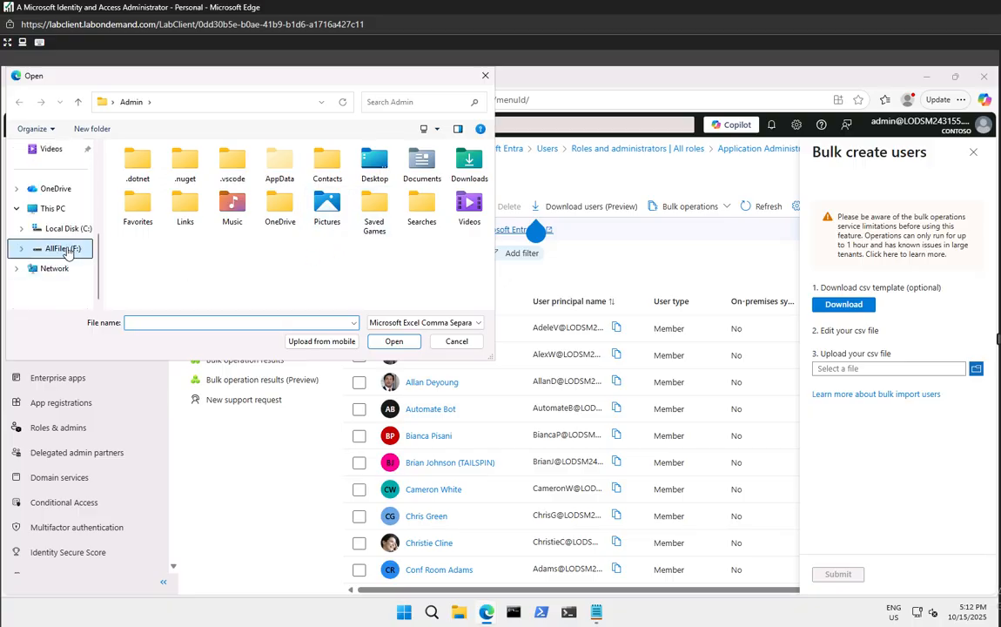
click(65, 249)
click(150, 169)
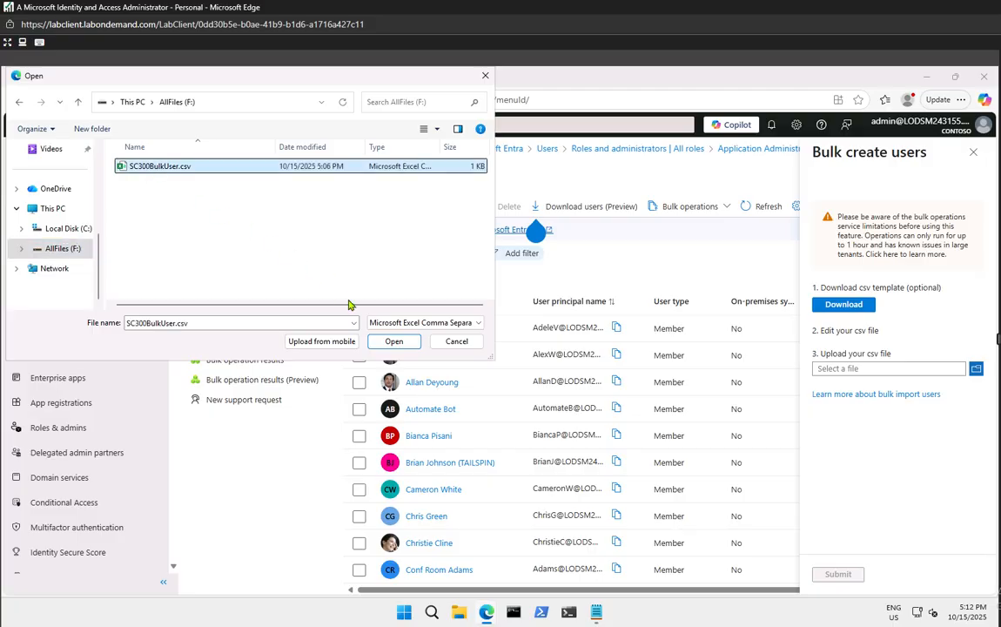
click(387, 341)
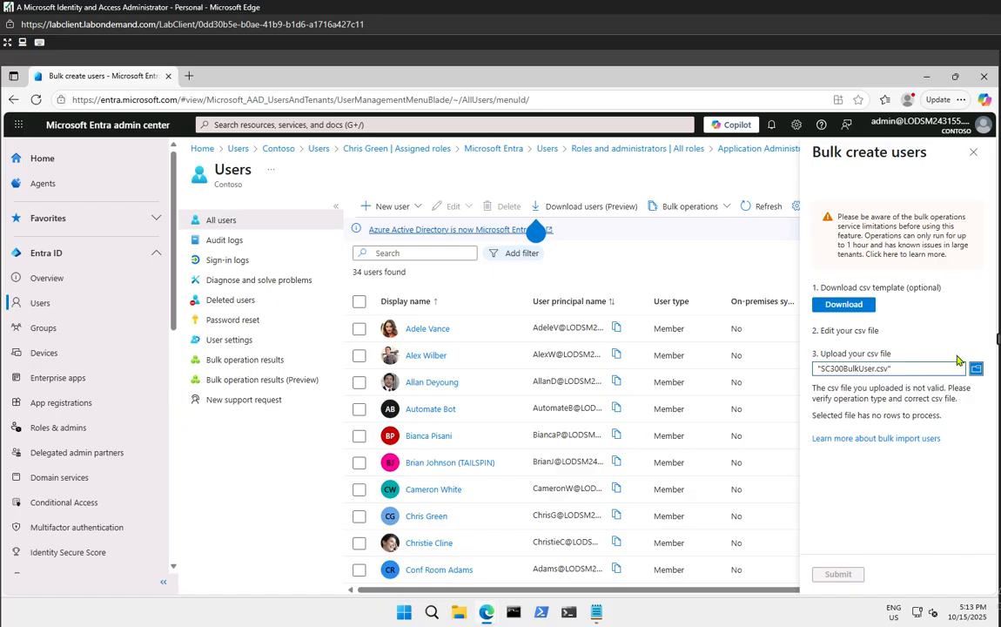
Close the Bulk create users pane and minimise the Entra admin center browser
click(974, 153)
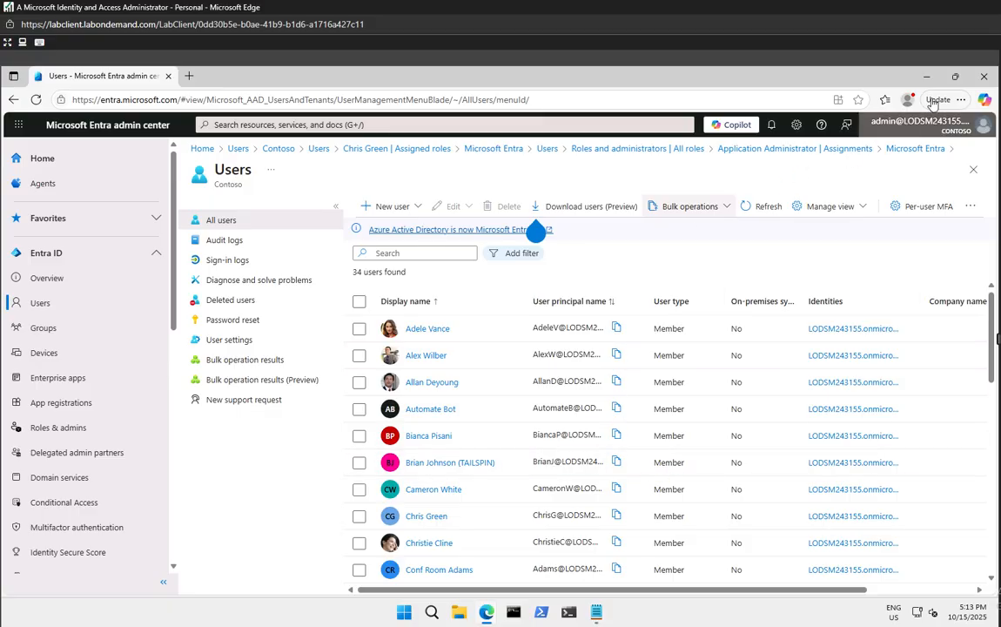
click(927, 77)
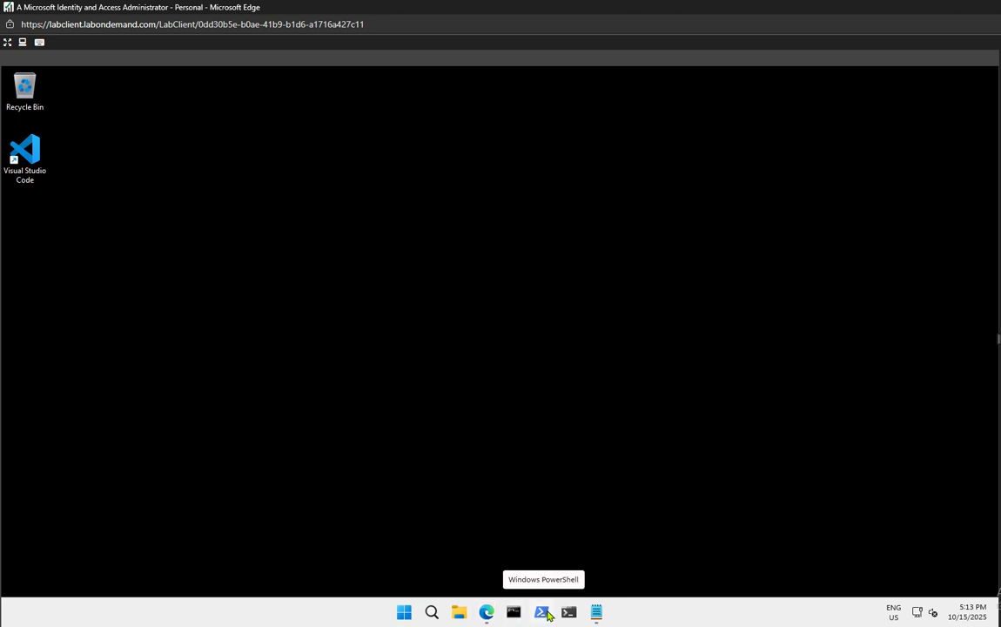
Launch Windows PowerShell as administrator and approve the UAC elevation prompt
click(548, 615)
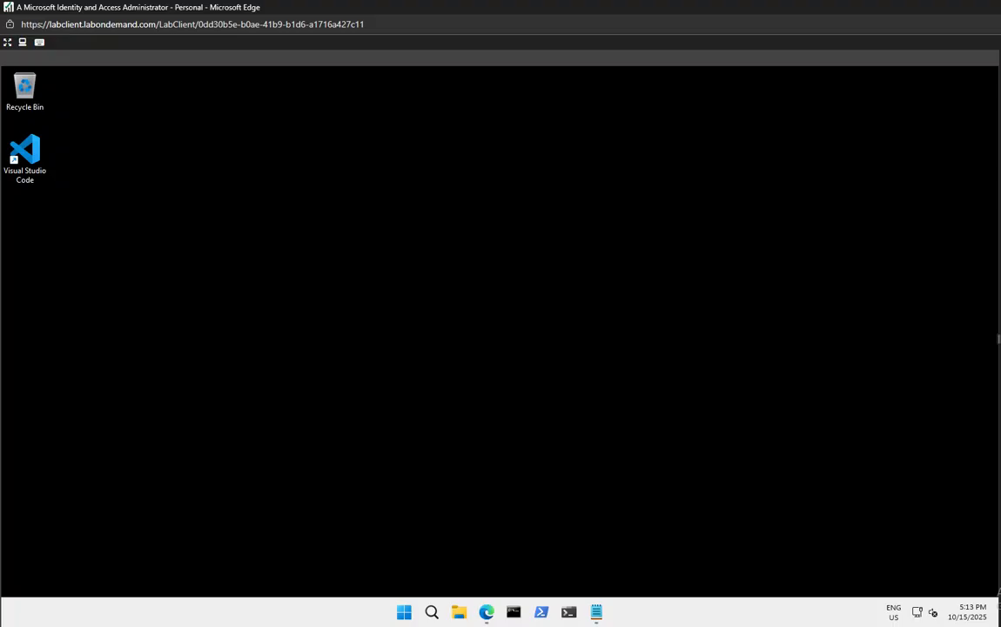
right_click(540, 612)
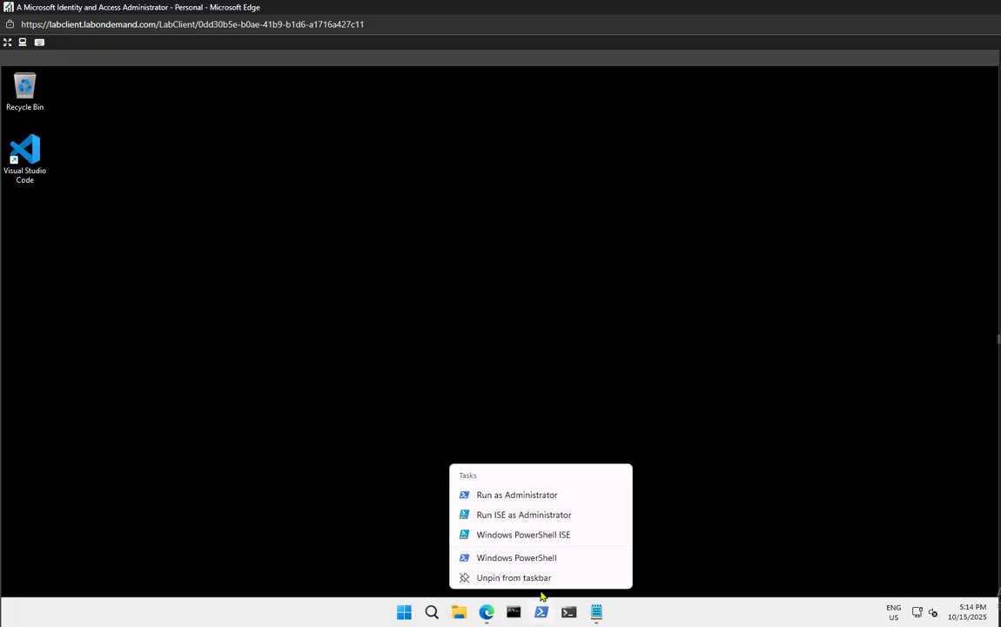
click(529, 503)
click(444, 440)
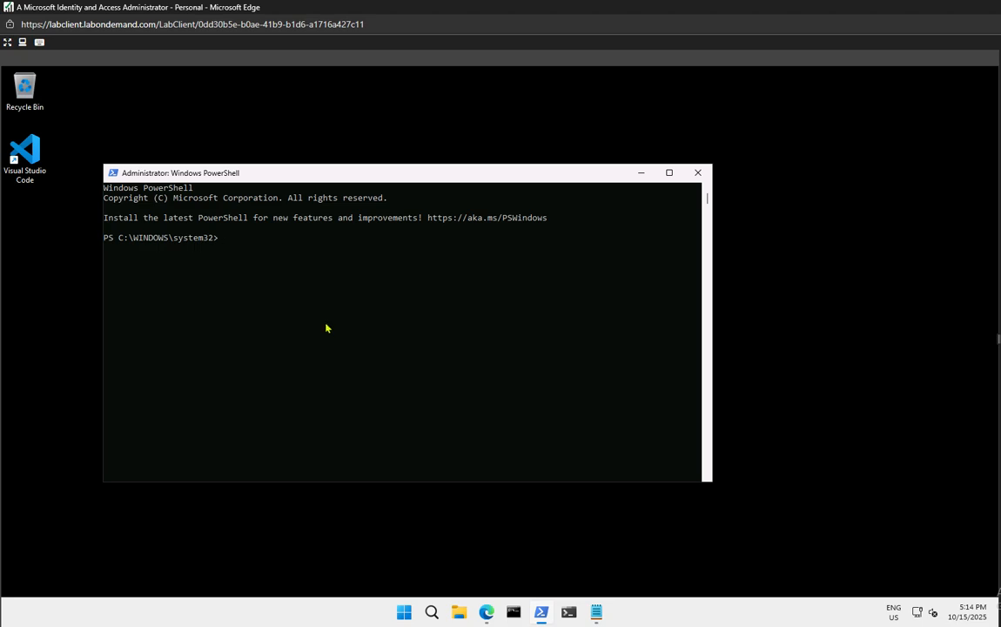
Clear the stray console selections so PowerShell sits at the system32 prompt
drag(255, 275, 255, 270)
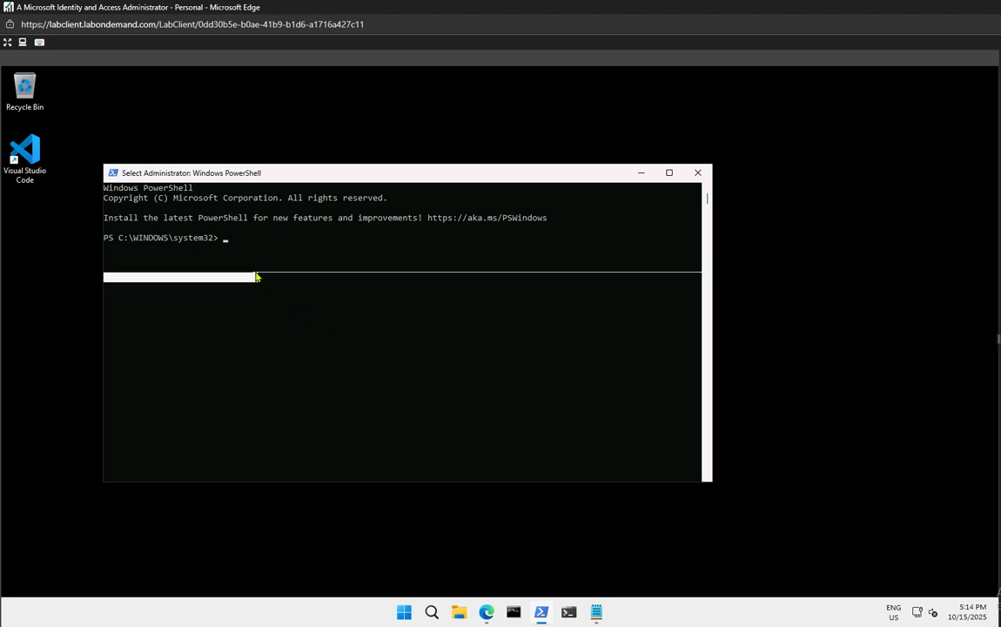
click(222, 238)
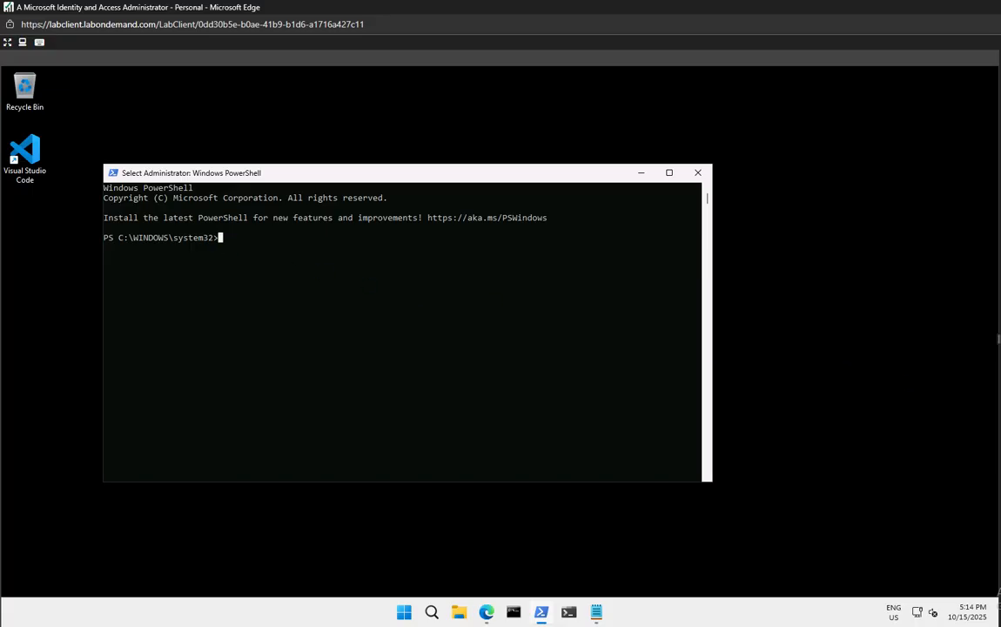
key(Escape)
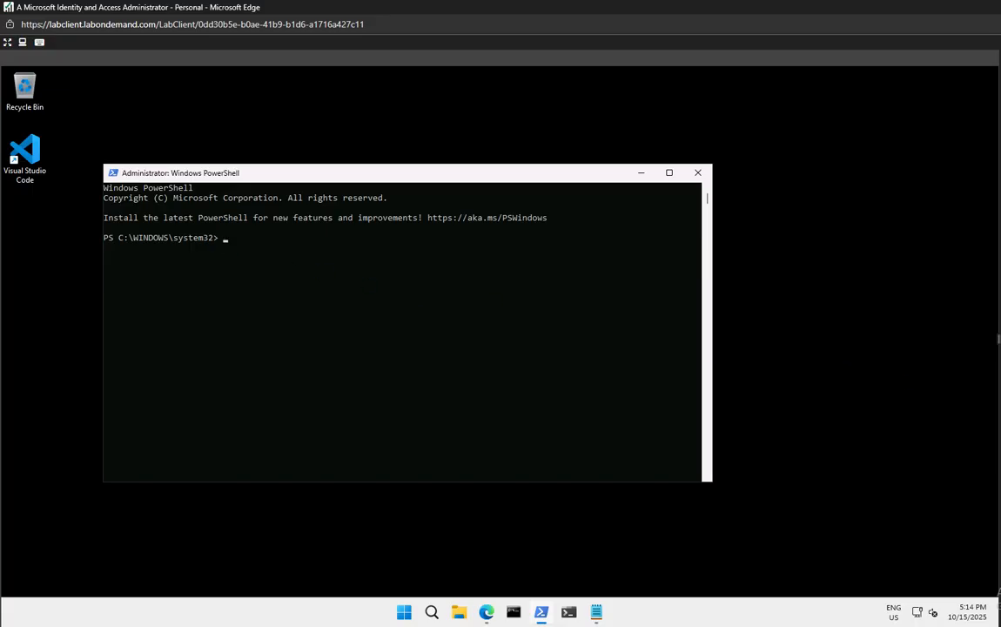
click(271, 297)
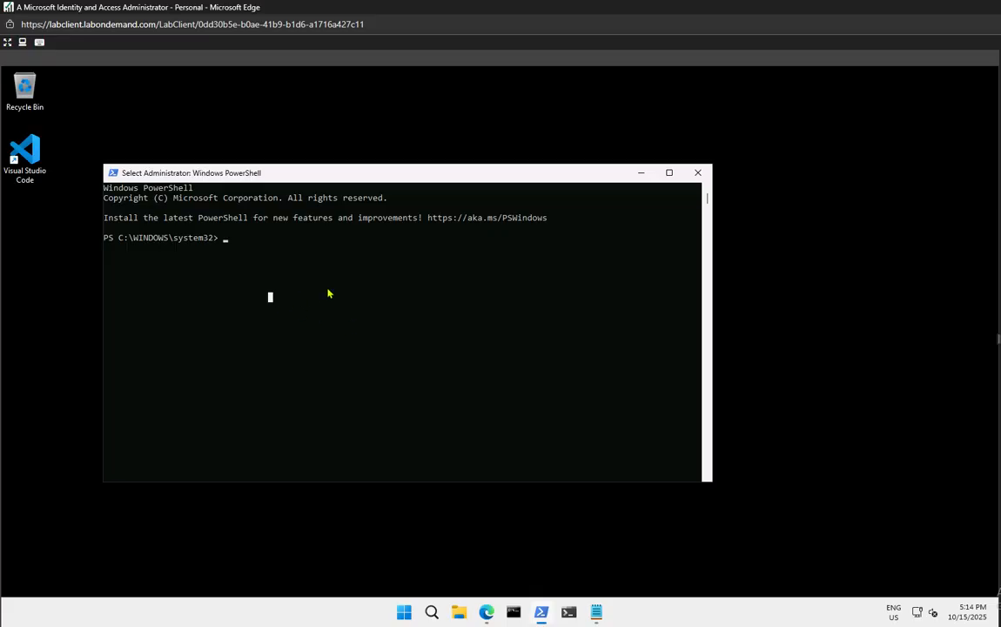
click(225, 238)
click(245, 237)
key(Escape)
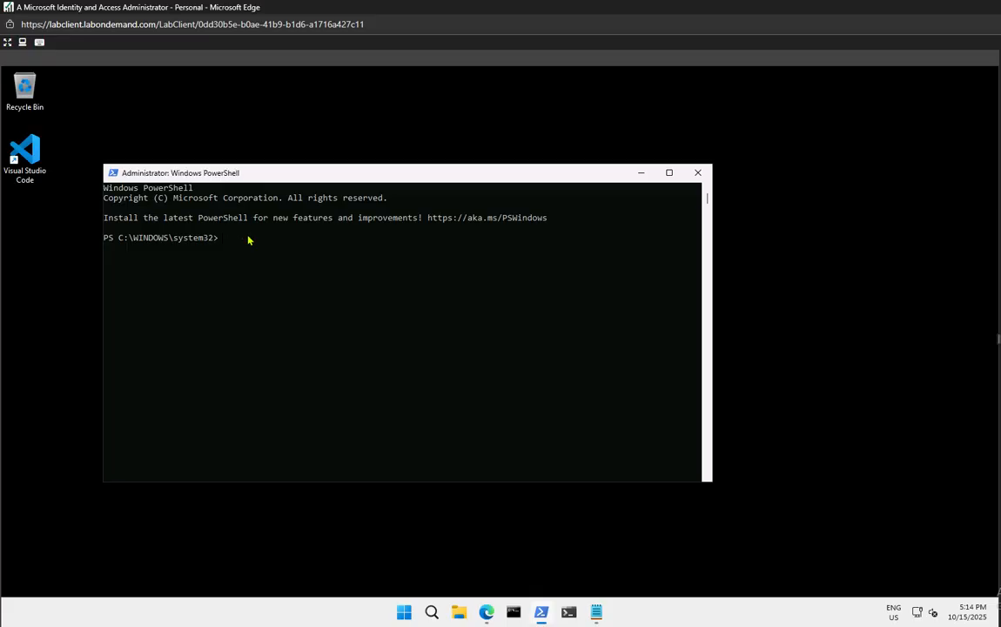
click(235, 238)
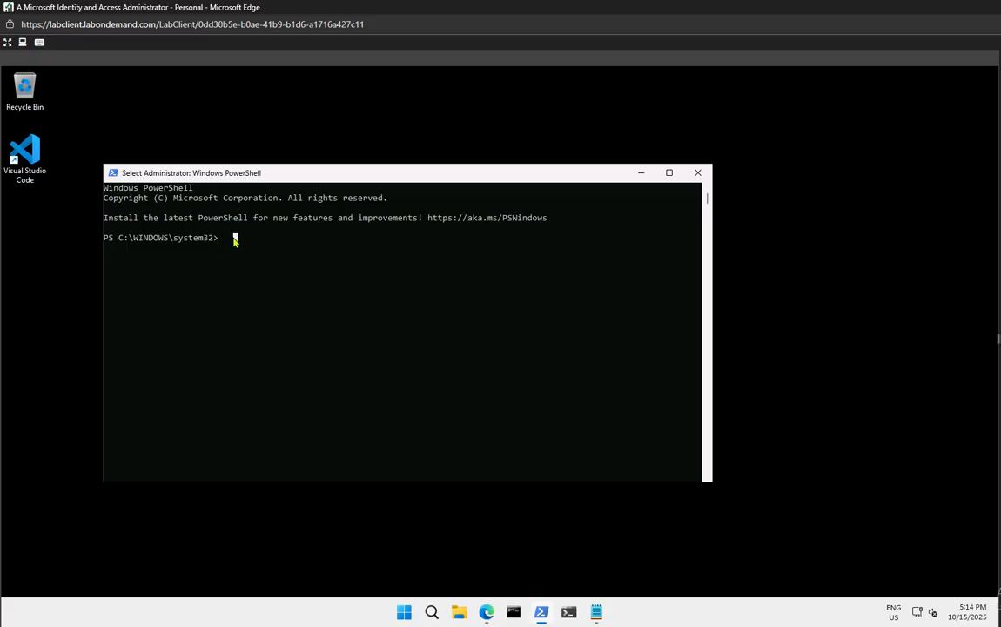
click(233, 239)
key(Escape)
click(232, 241)
click(911, 470)
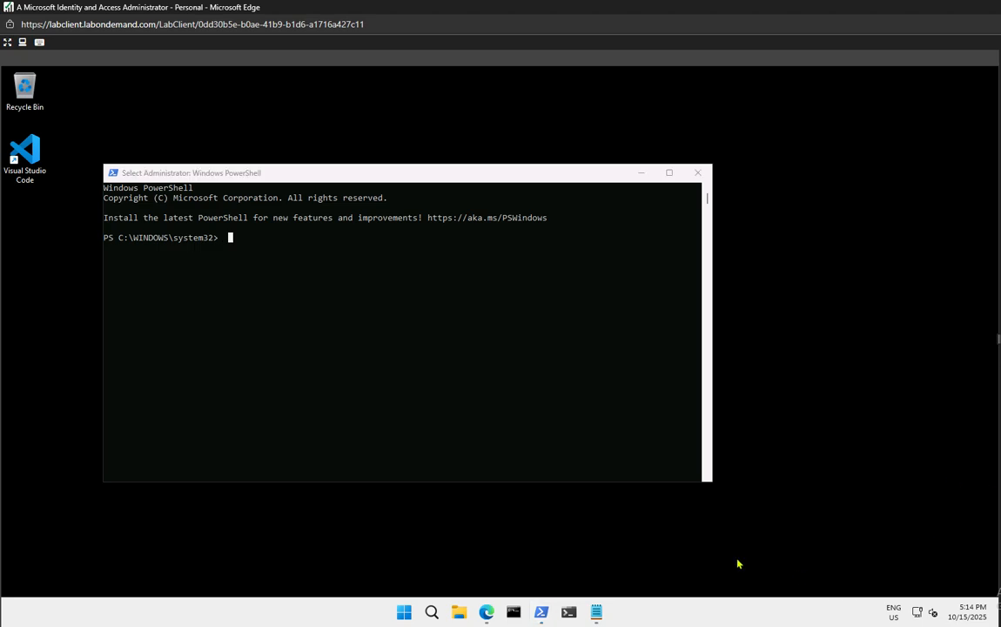
Add the line Install-Module Microsoft.Graph to the Fofa245033 notes and select it
mouse_move(596, 612)
click(543, 568)
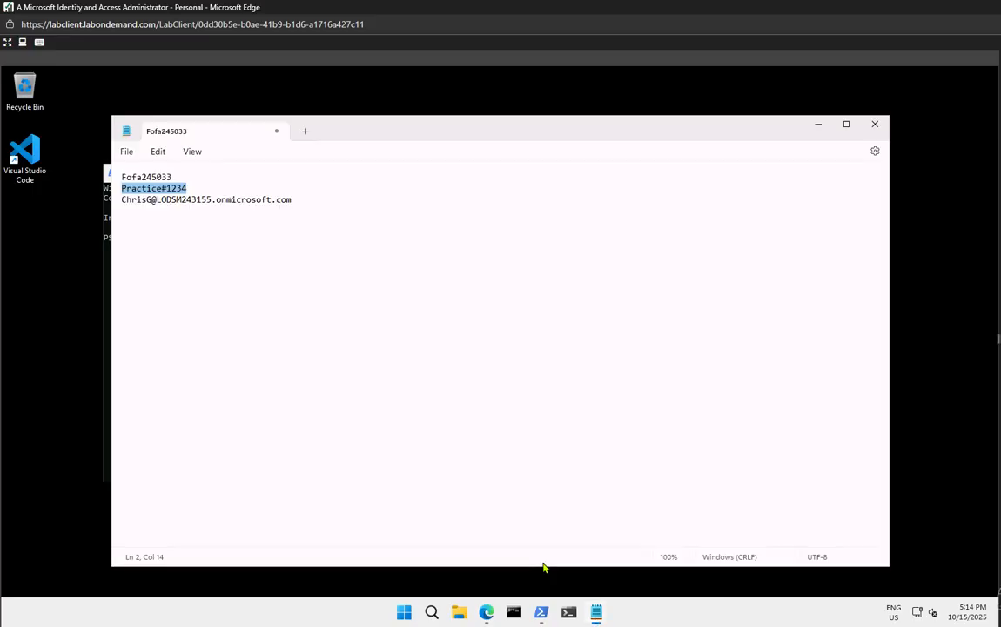
click(386, 200)
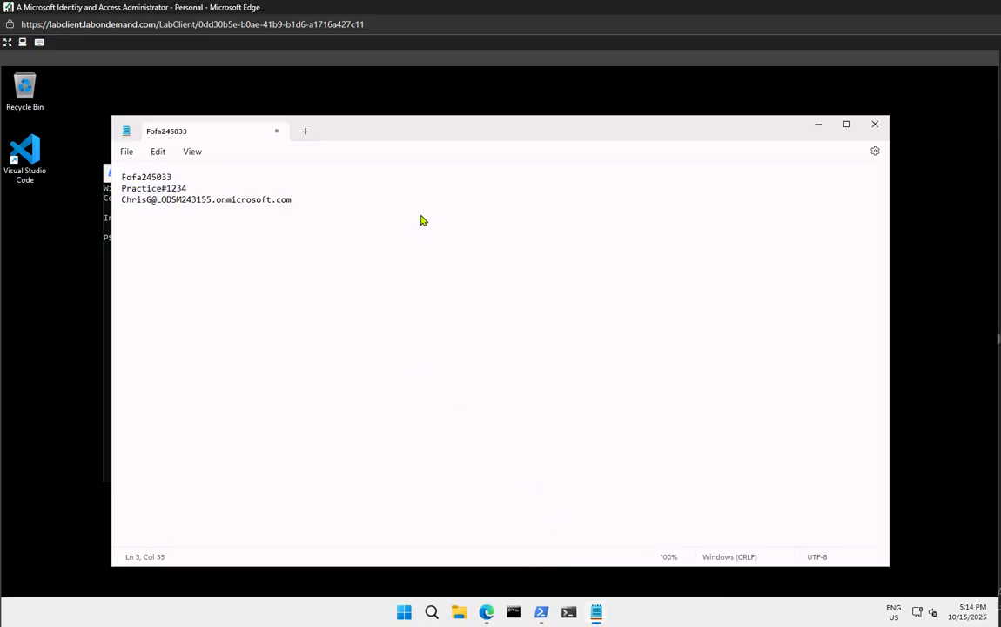
key(Return)
key(Return)
key(Return)
text(Install-Module Microsoft.Graph)
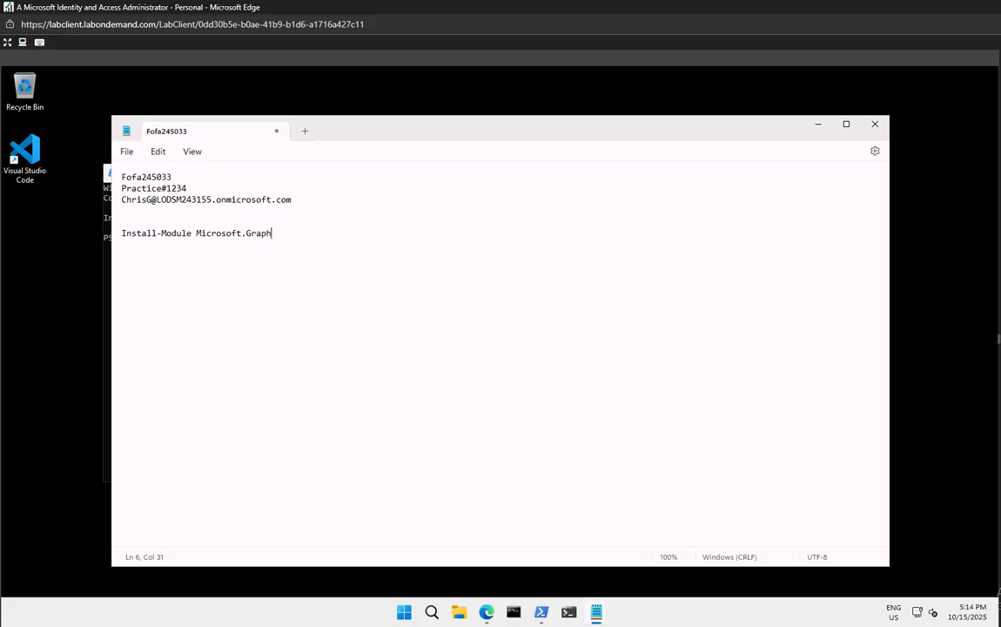
drag(273, 233, 122, 241)
key(super+c)
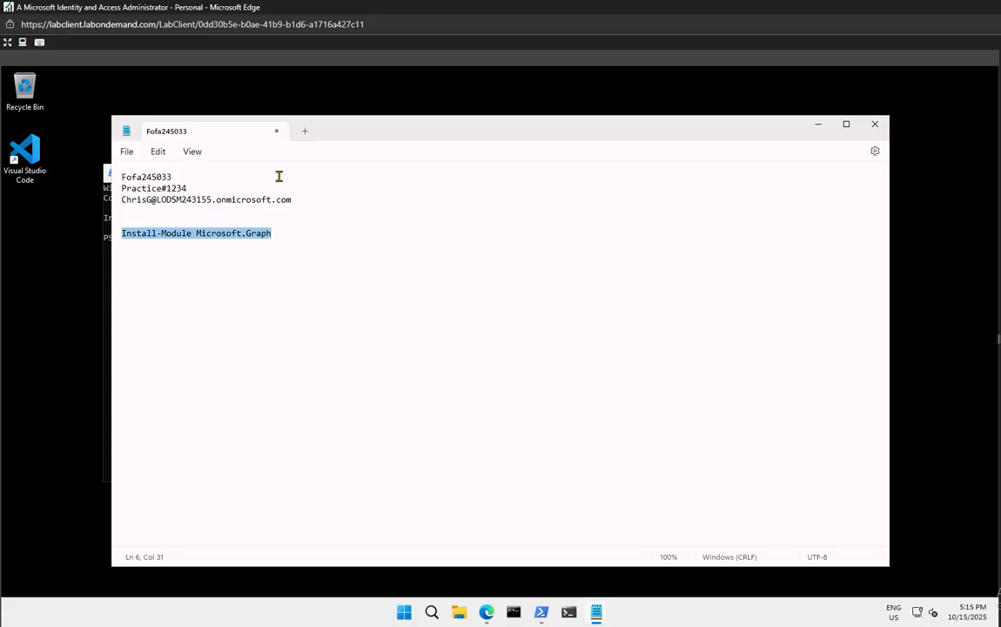
Copy the command and snap Notepad to the right with PowerShell filling the left half
drag(358, 121, 997, 68)
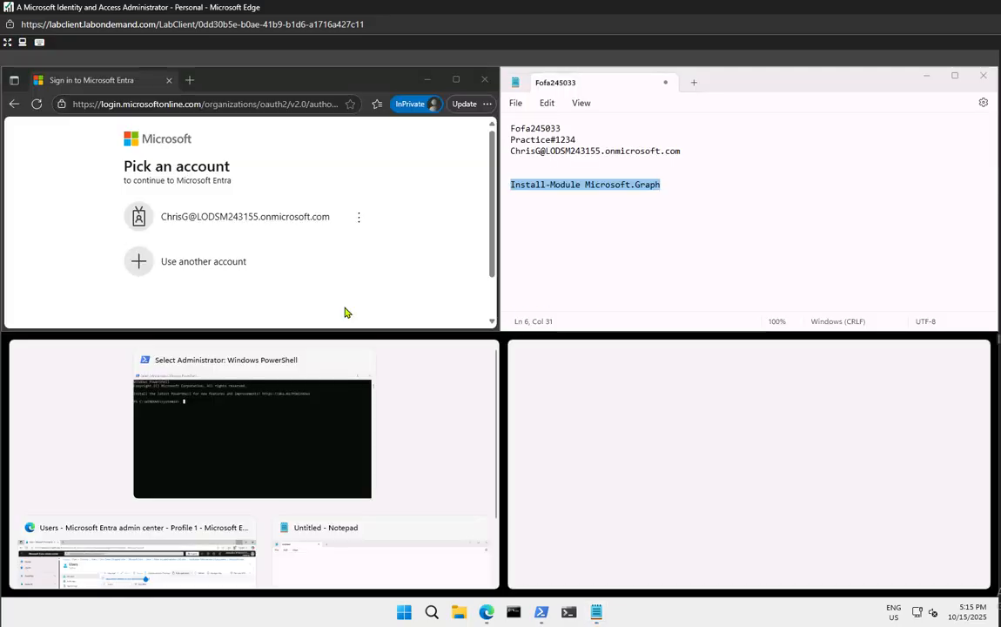
key(ctrl)
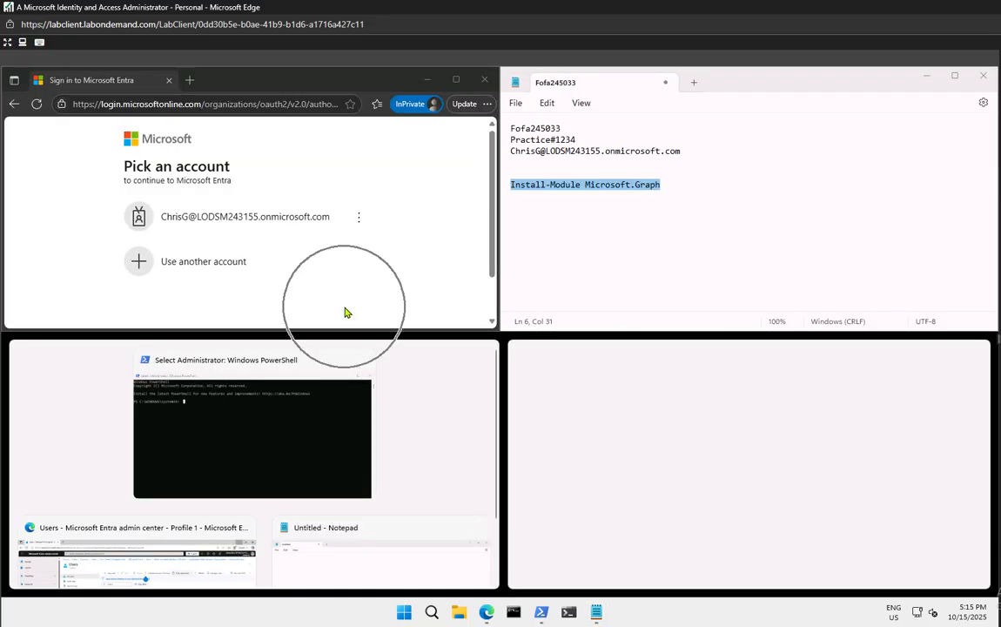
click(197, 448)
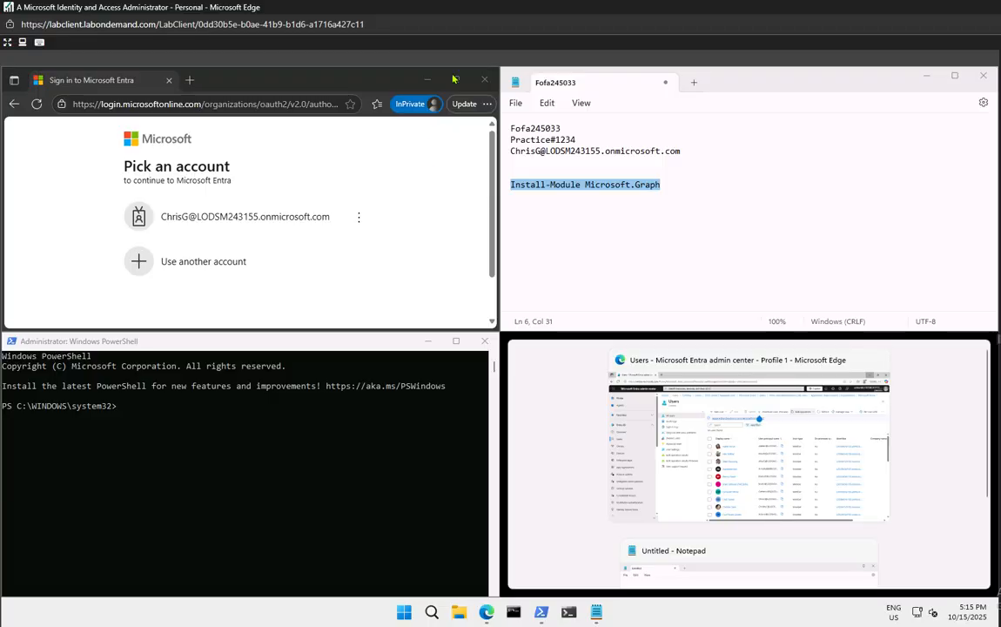
click(425, 79)
drag(239, 338, 3, 152)
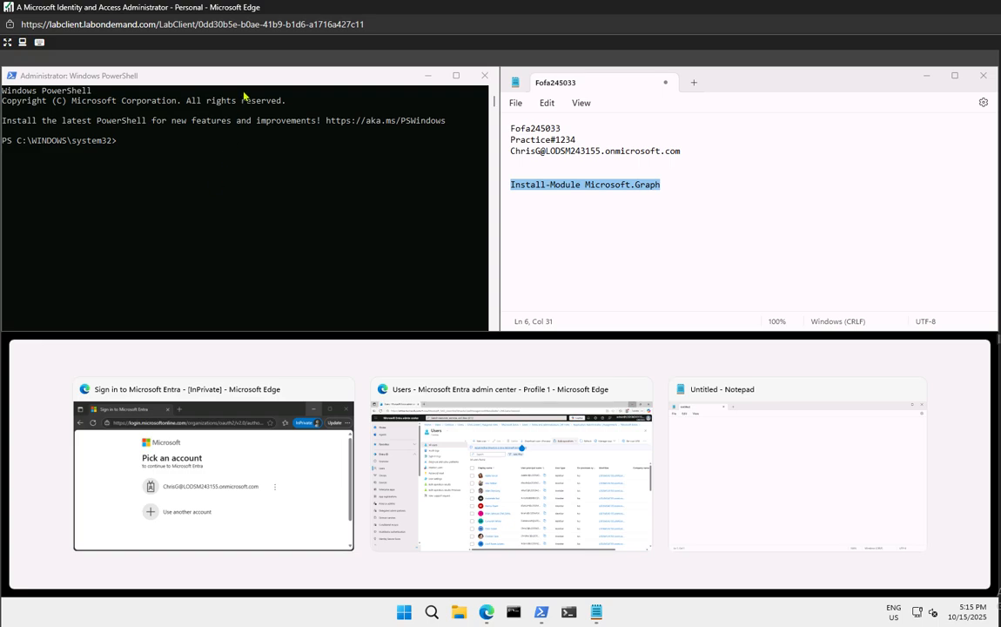
drag(245, 76, 2, 272)
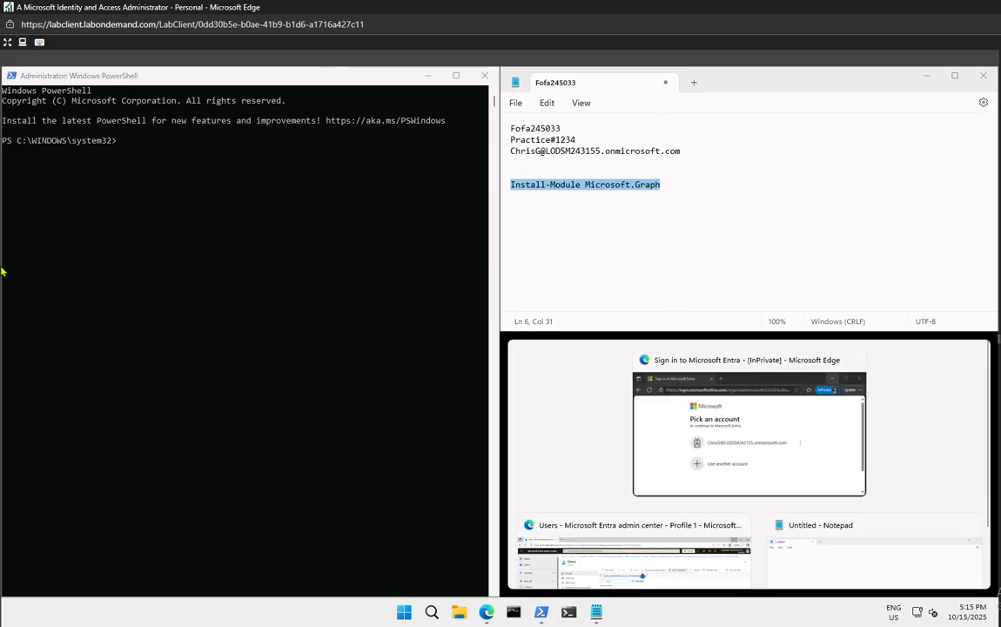
click(930, 389)
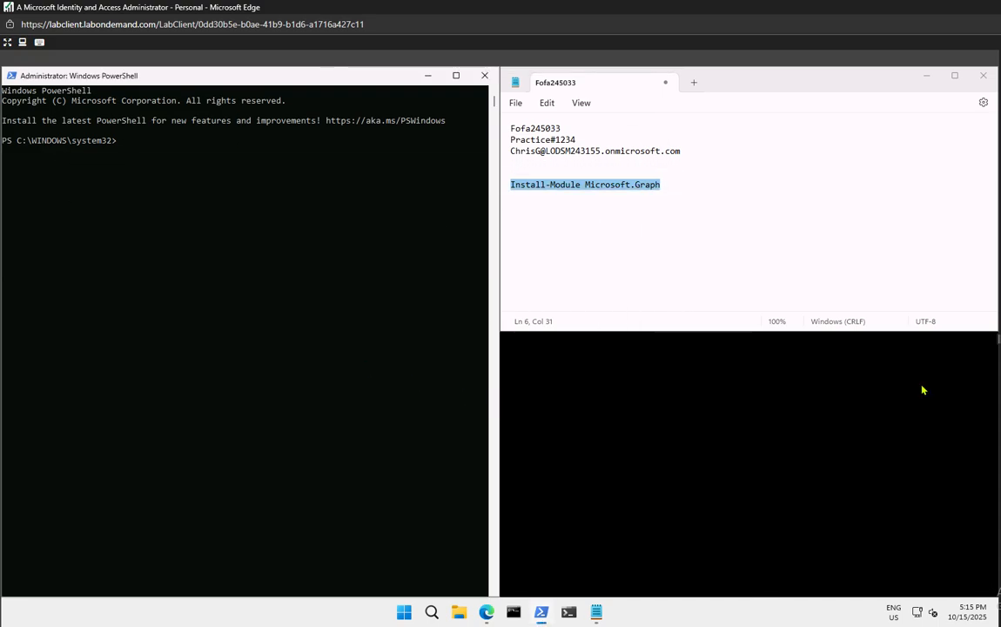
Paste Install-Module into PowerShell and note Get-InstalledModule and Connect-MgGraph -Scopes "User.ReadWrite.All" commands
click(178, 178)
right_click(182, 184)
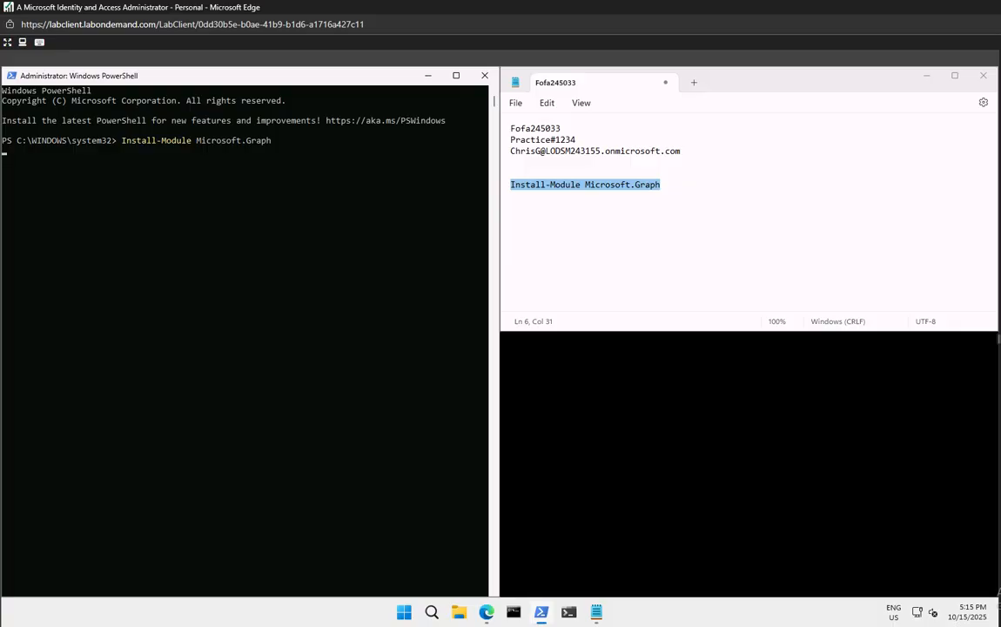
click(693, 185)
key(Return)
key(Return)
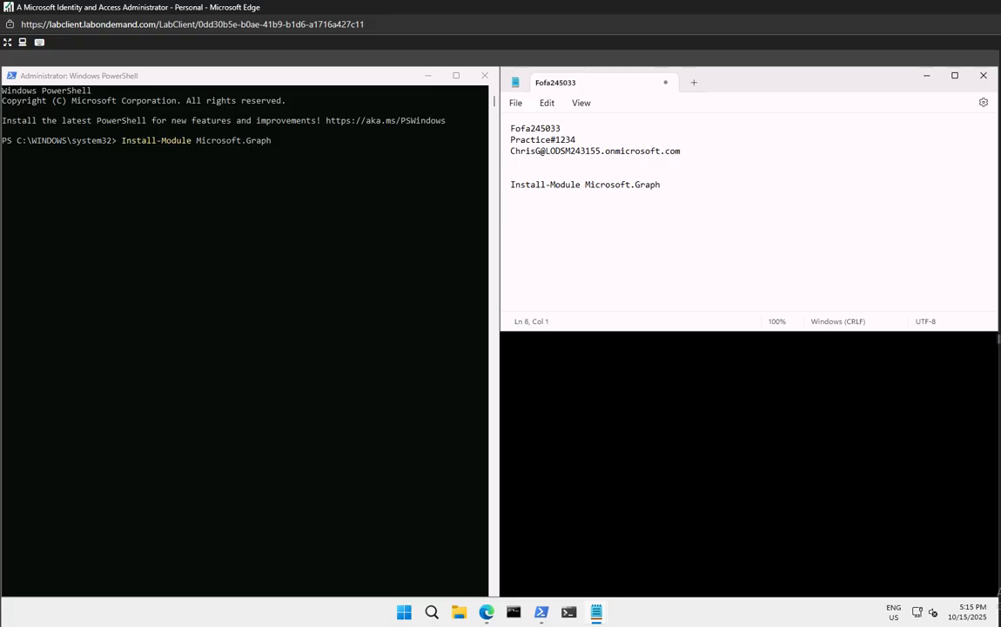
text(Get-InstalledModule Microsoft.Graph)
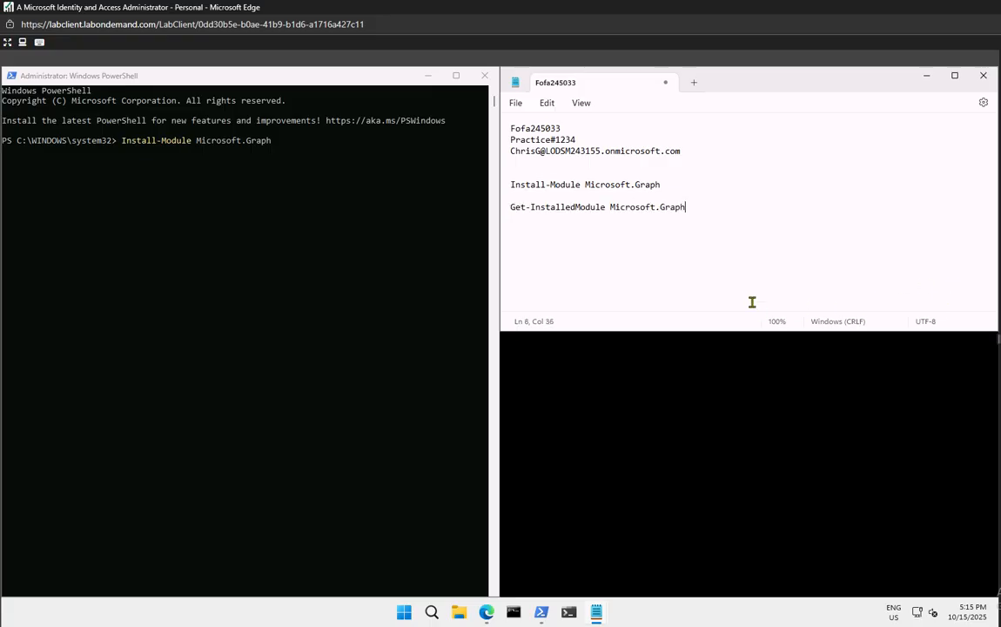
key(Return)
key(Return)
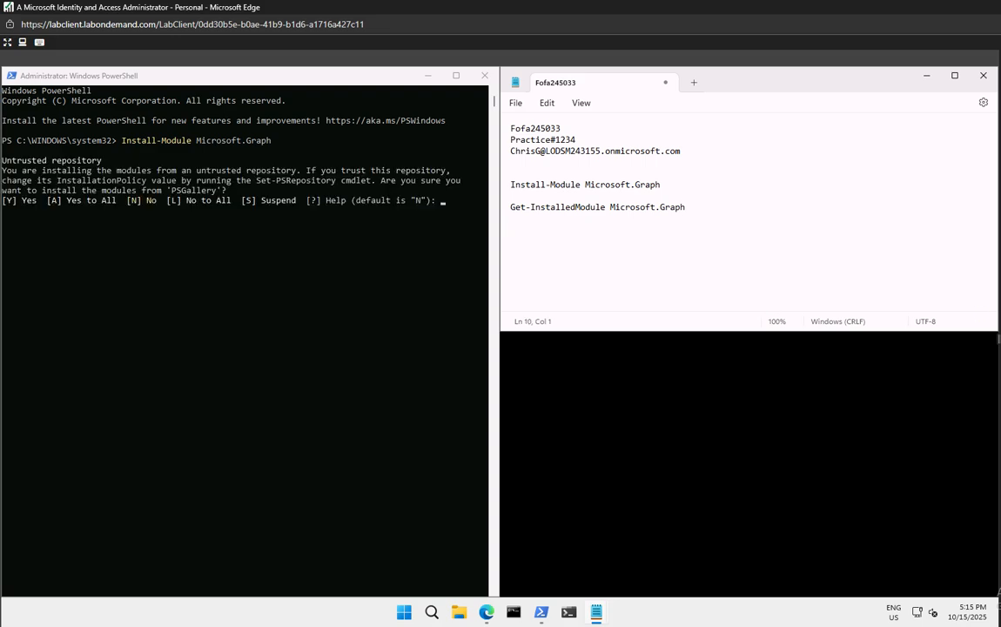
text(Connect-MgGraph -Scopes "User.ReadWrite.All")
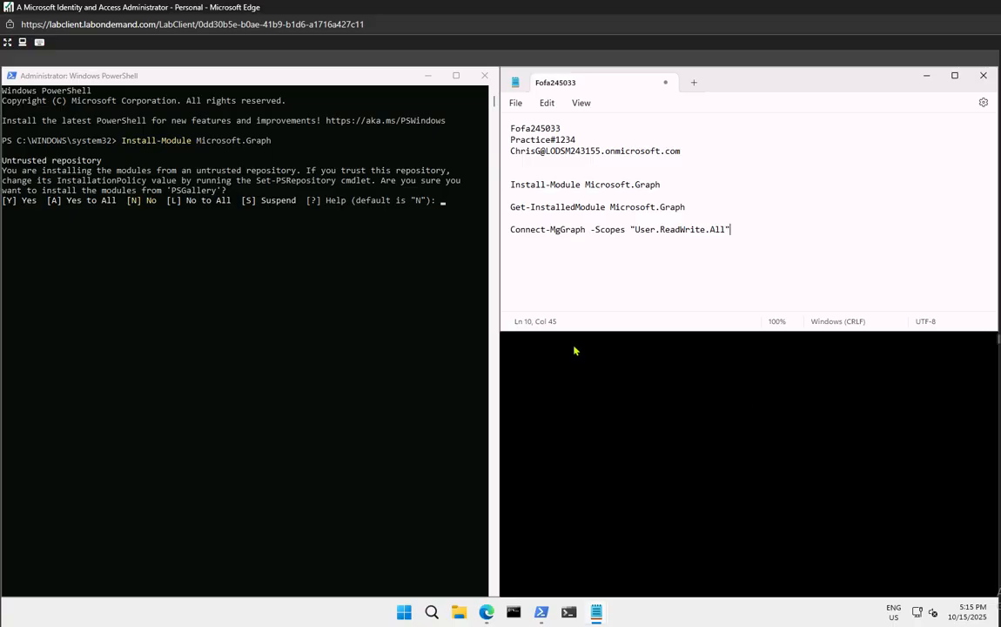
Confirm the untrusted-repository install and run Get-InstalledModule Microsoft.Graph, showing version 2.19.0
click(443, 205)
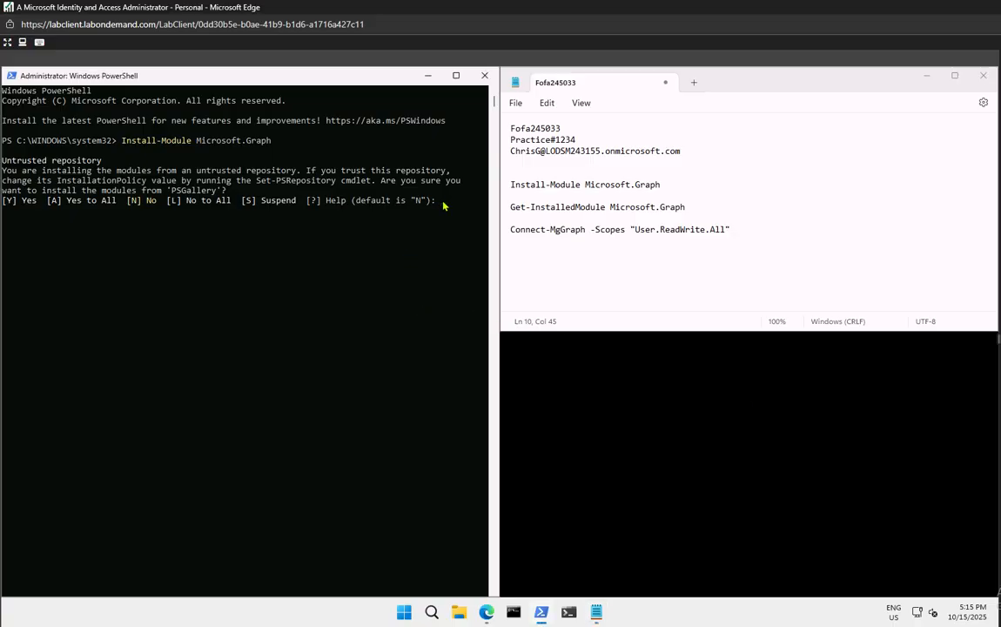
key(Return)
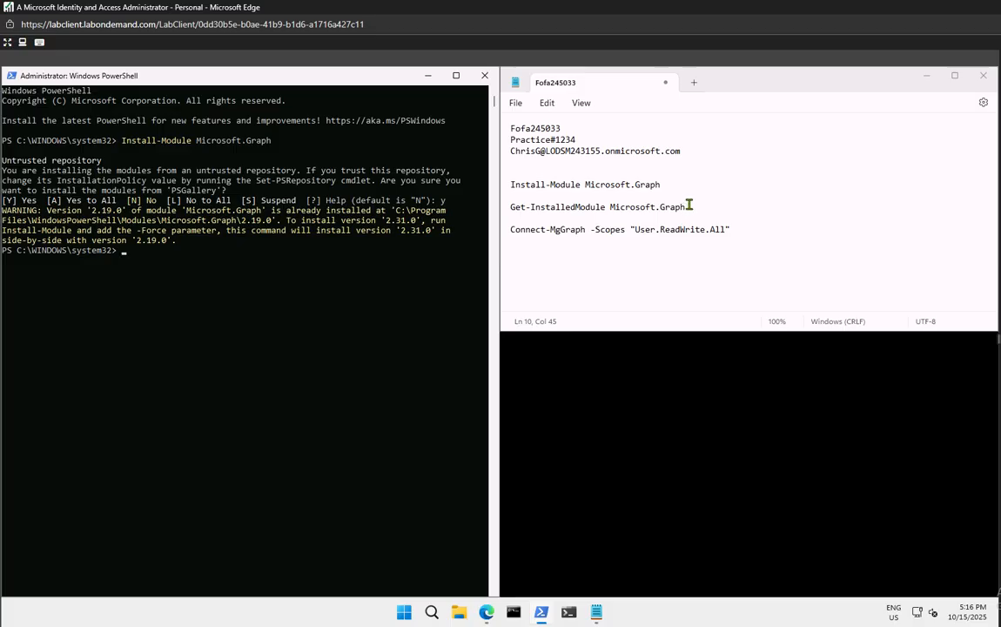
drag(689, 206, 519, 211)
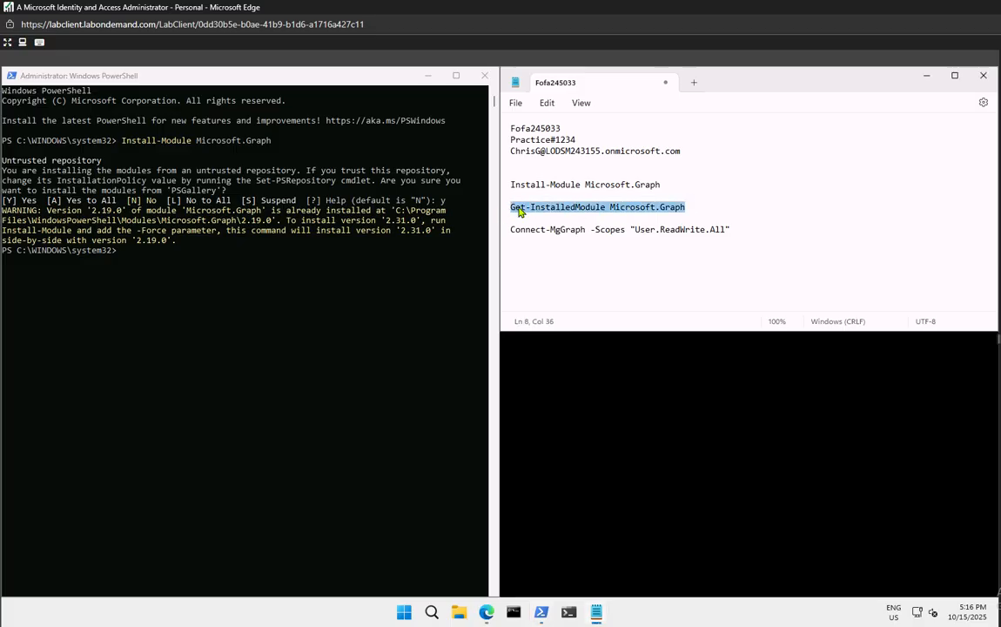
right_click(518, 210)
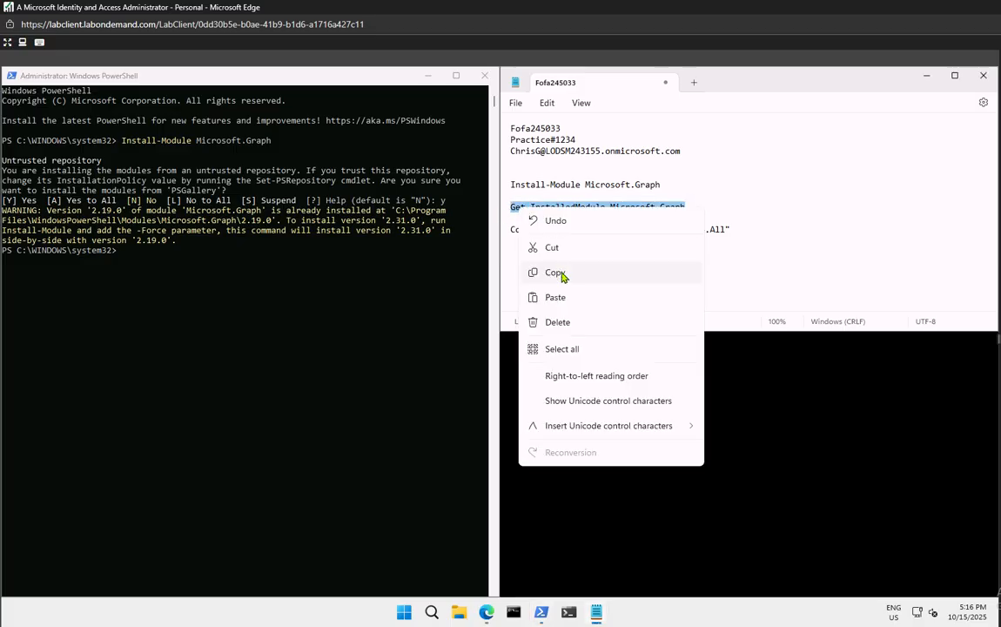
click(529, 270)
click(200, 263)
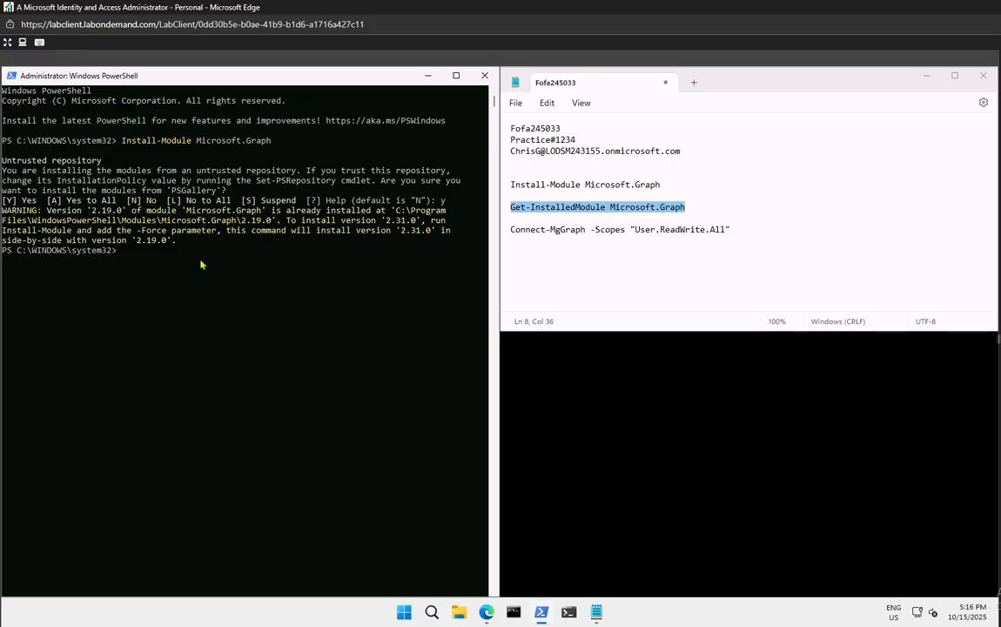
right_click(200, 264)
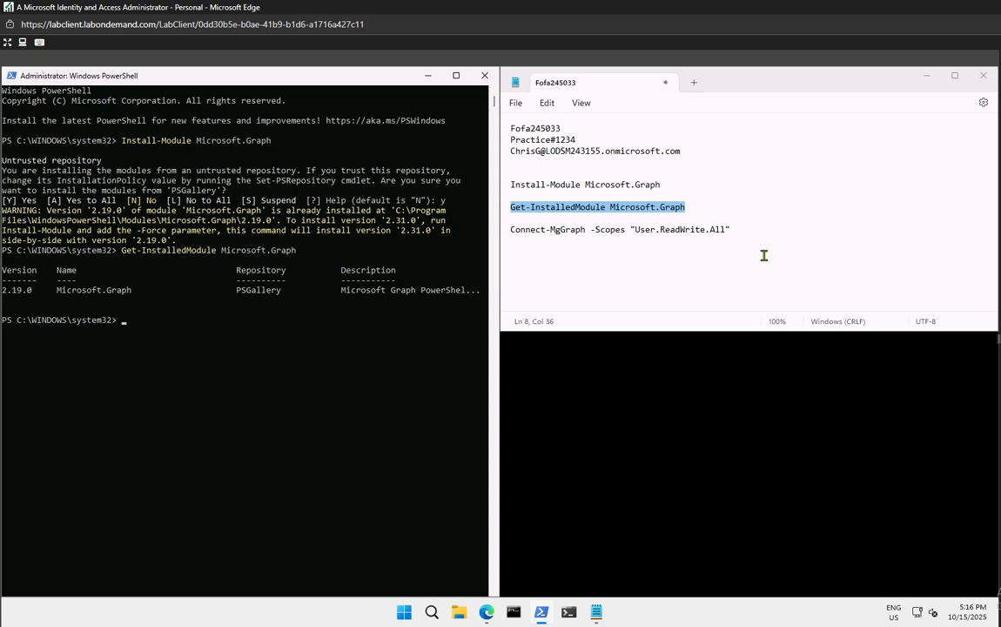
Paste Connect-MgGraph -Scopes "User.ReadWrite.All" at the PowerShell prompt
triple_click(730, 229)
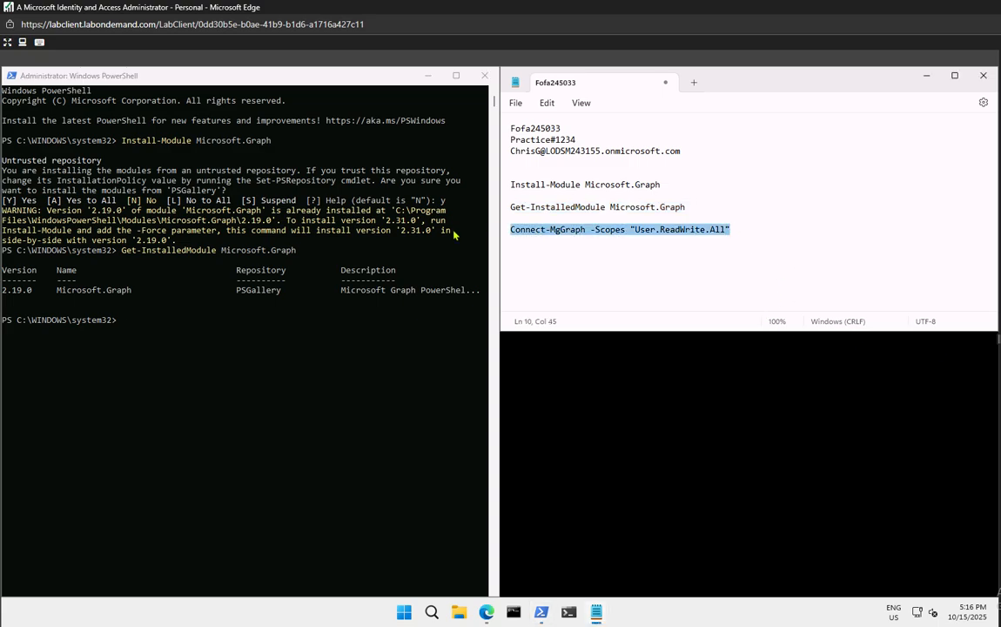
click(137, 331)
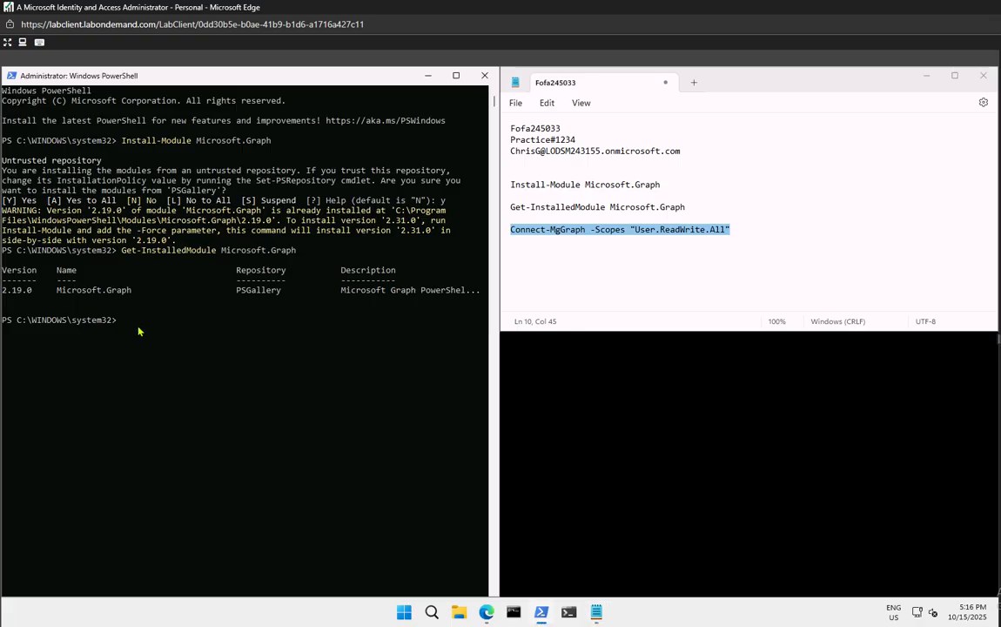
key(ctrl+v)
Run Connect-MgGraph, sign in with the tenant admin account and password, and accept the permissions
key(Return)
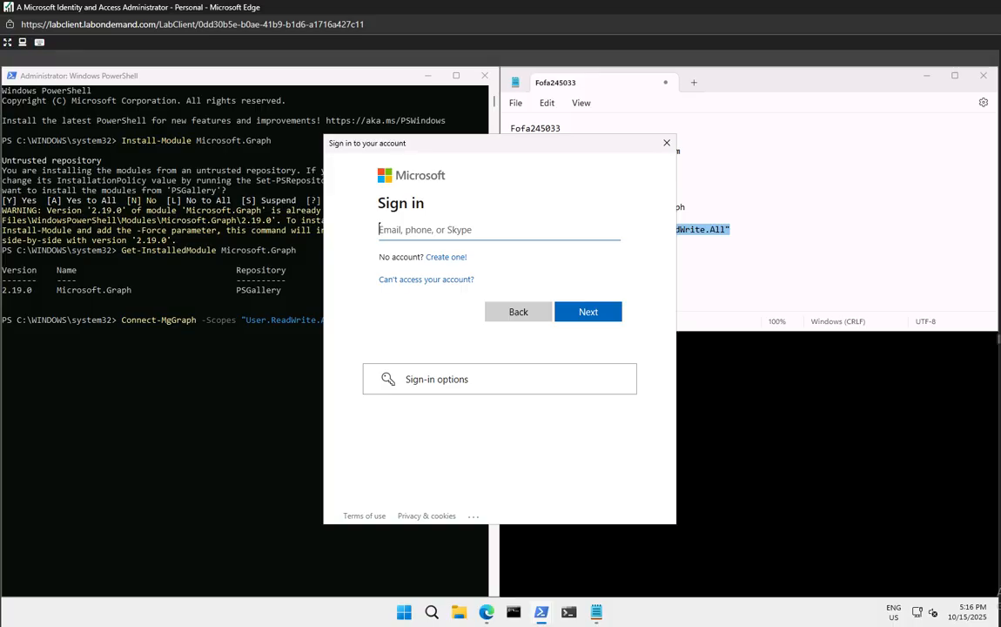
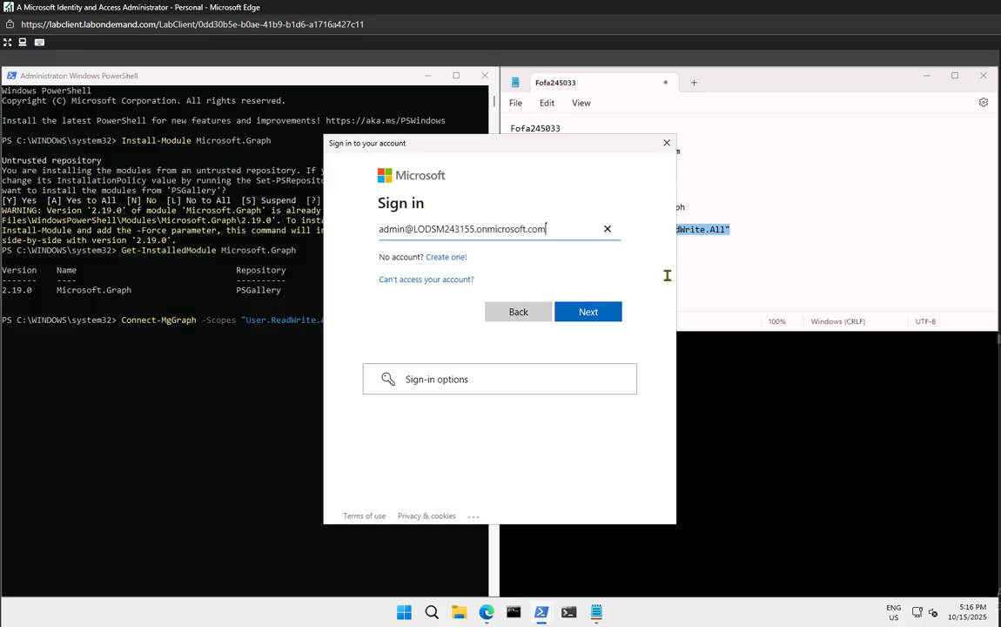
click(586, 314)
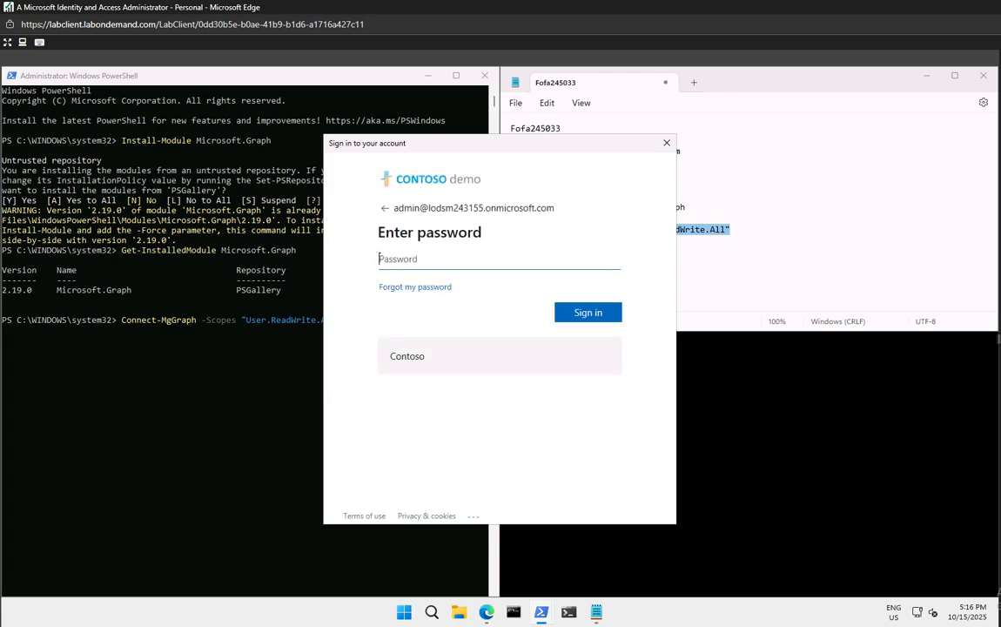
text(******************************)
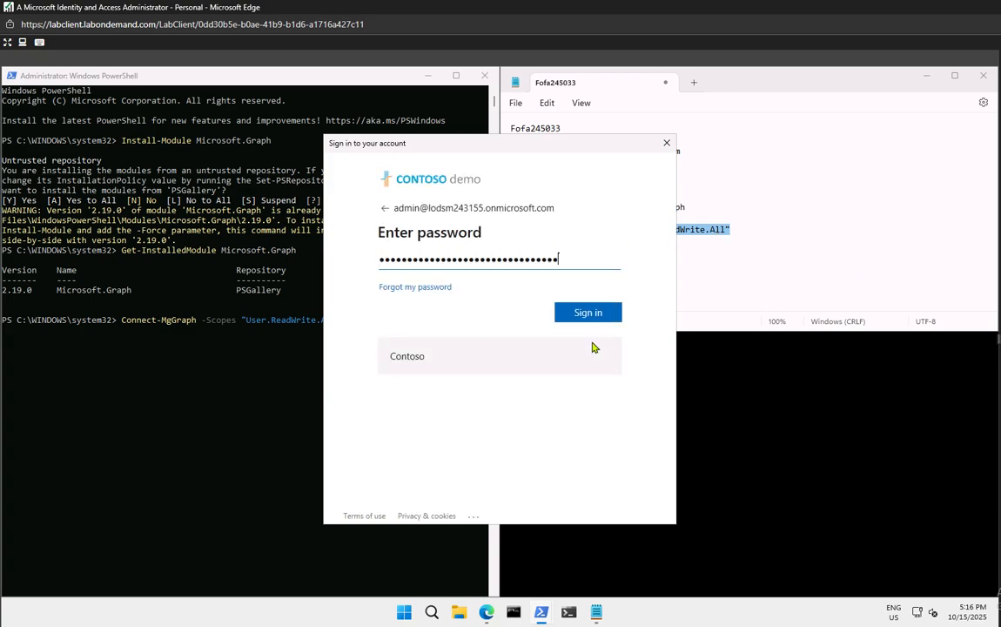
click(588, 313)
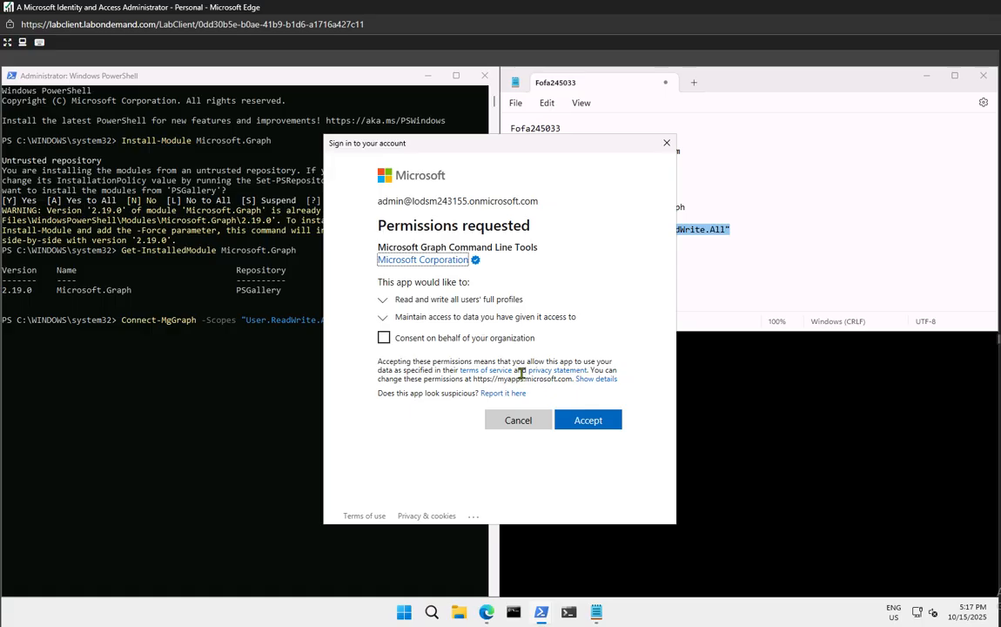
click(586, 422)
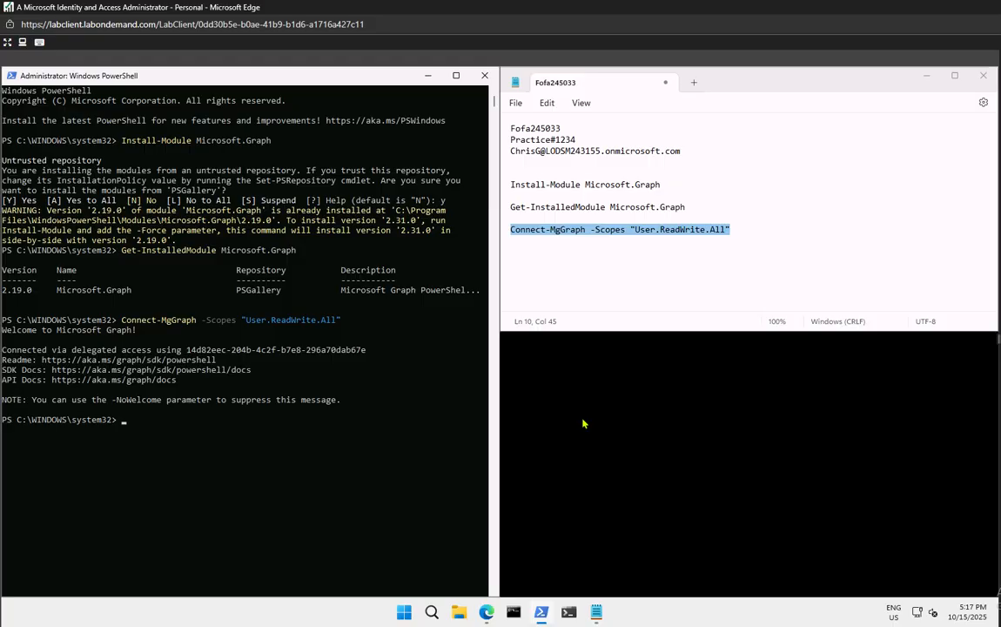
Add Get-MgUser to the notes and run it in PowerShell
click(768, 239)
key(Return)
key(Return)
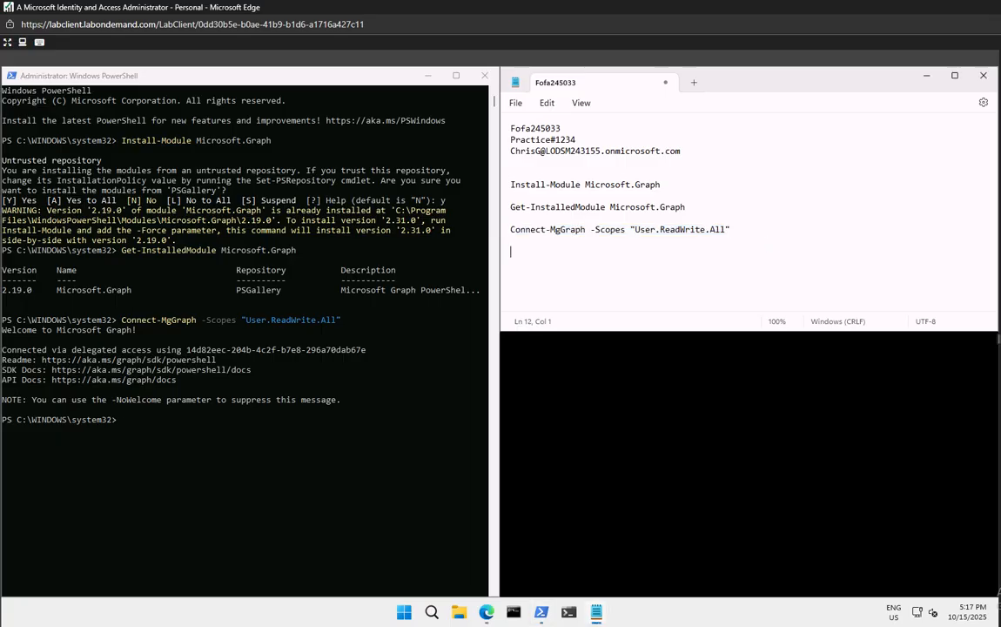
text(Get-MgUser)
click(192, 427)
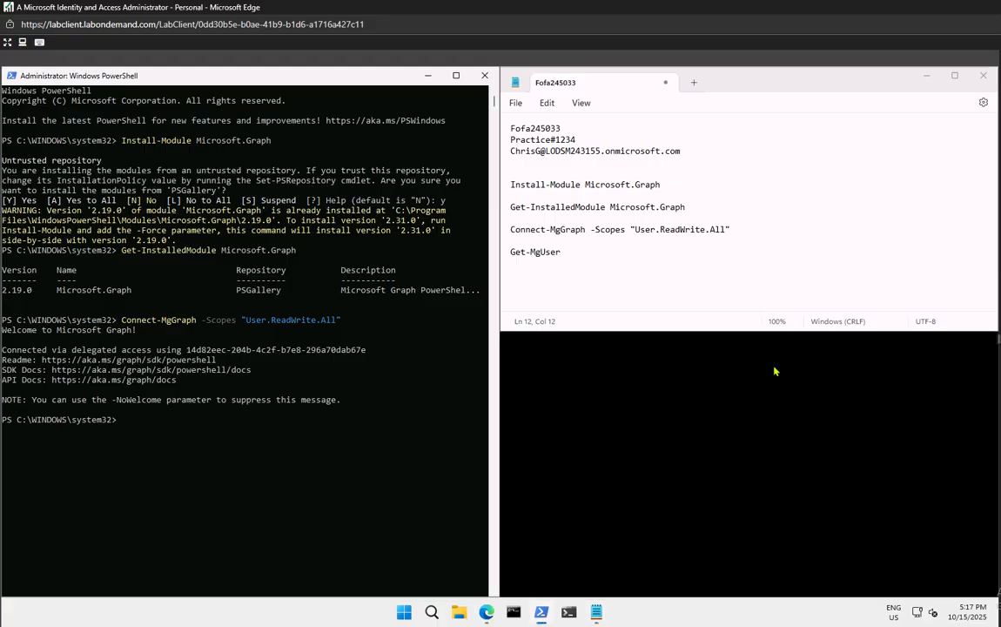
drag(575, 253, 477, 259)
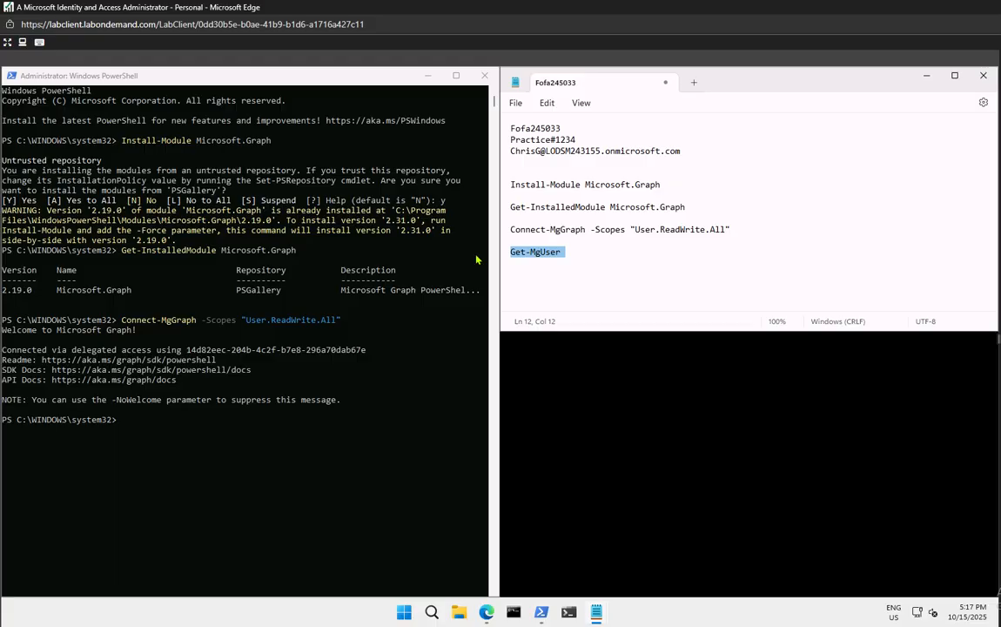
click(162, 442)
right_click(161, 444)
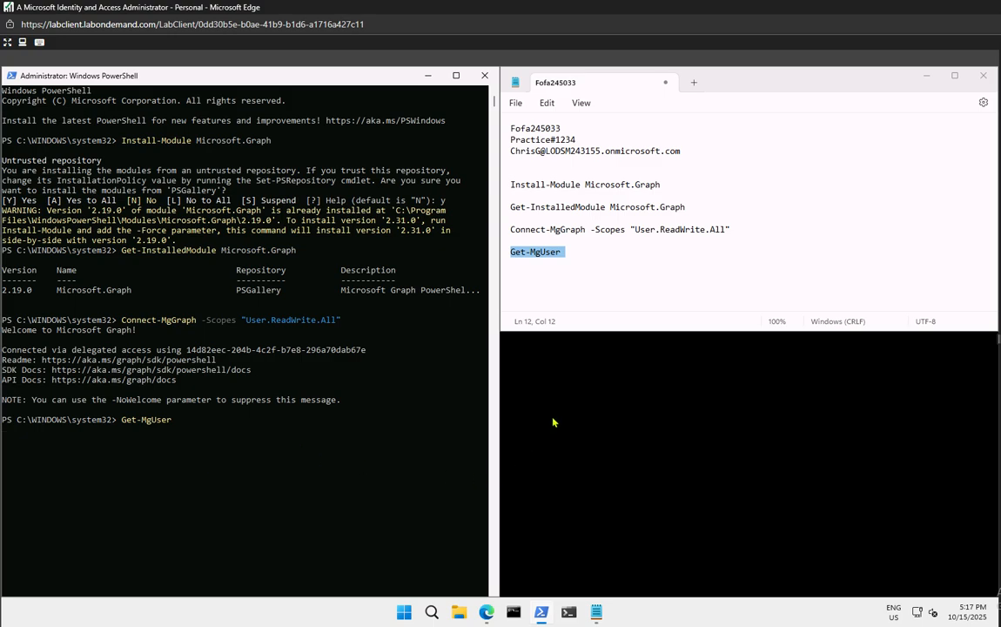
key(Return)
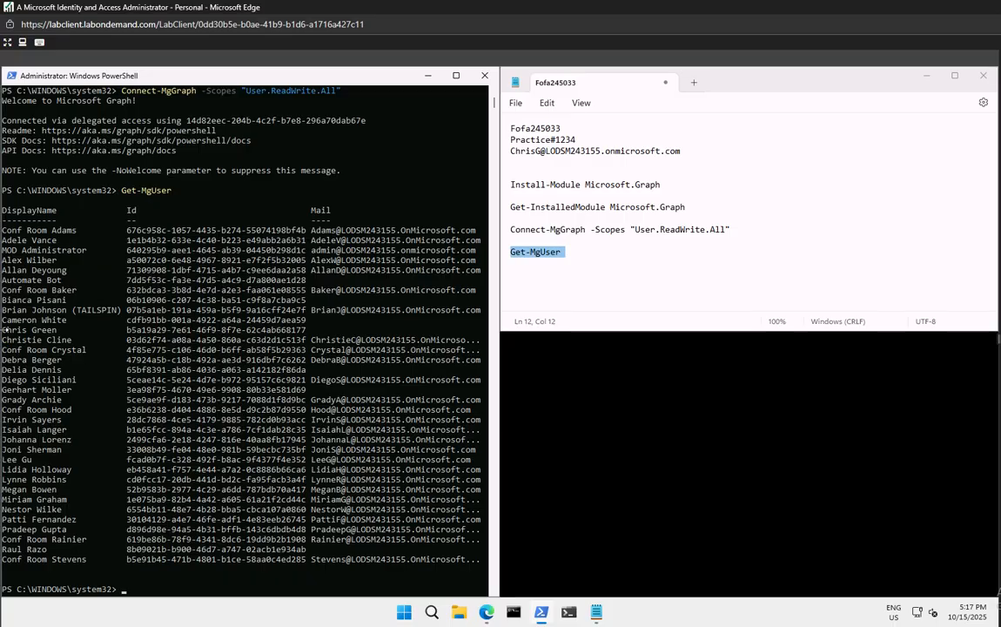
drag(7, 330, 12, 594)
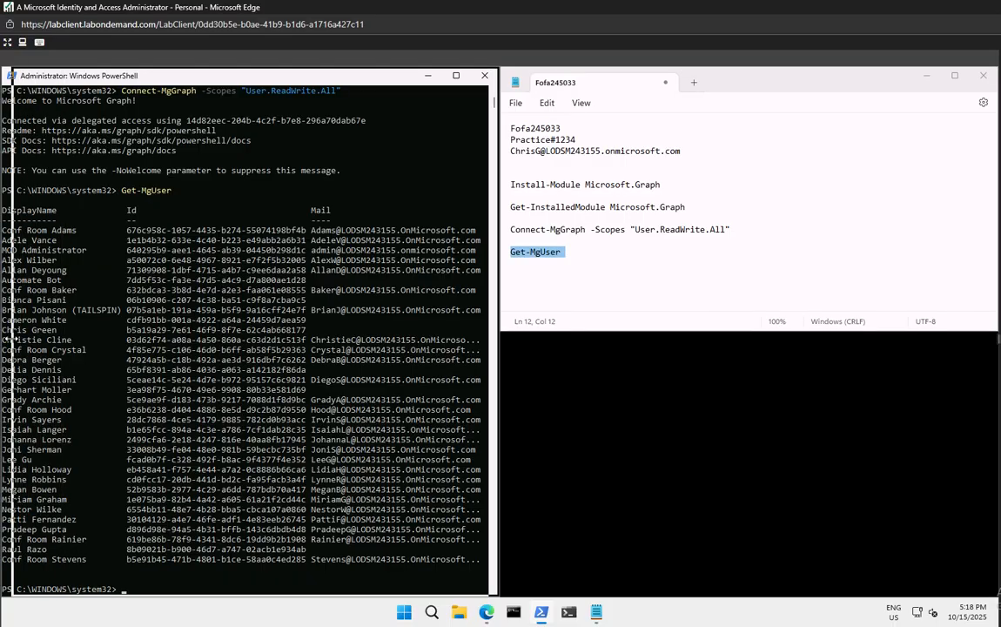
click(7, 340)
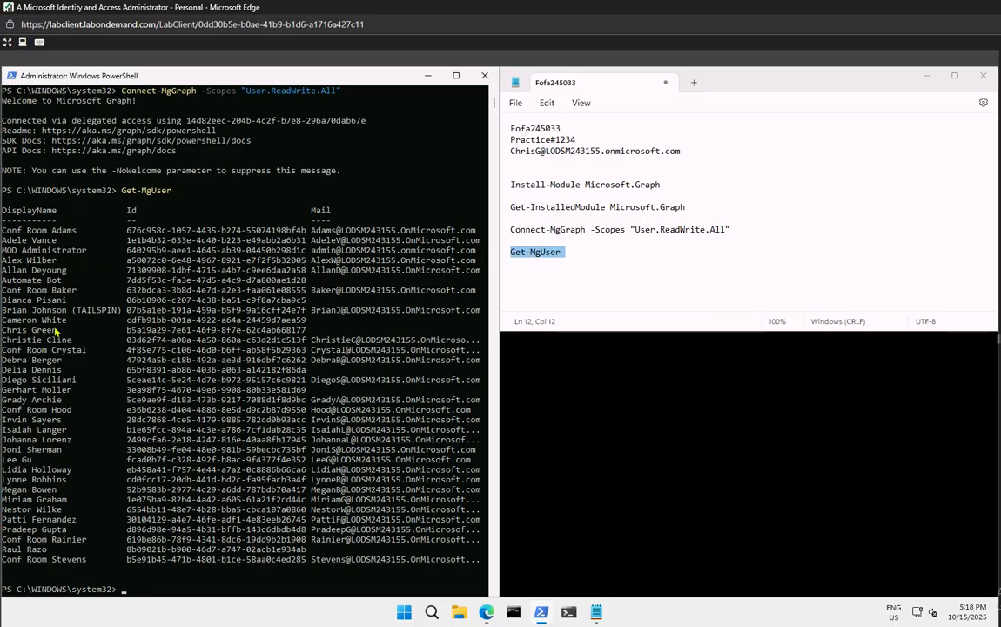
mouse_move(56, 332)
mouse_down()
mouse_move(5, 331)
mouse_move(50, 330)
mouse_up()
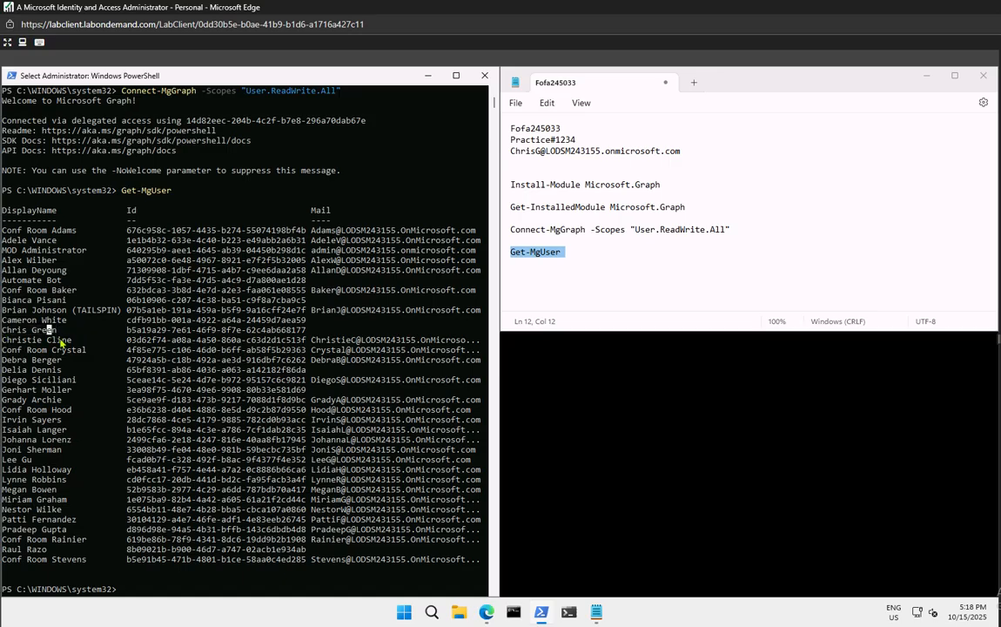
scroll(253, 452, down, 5)
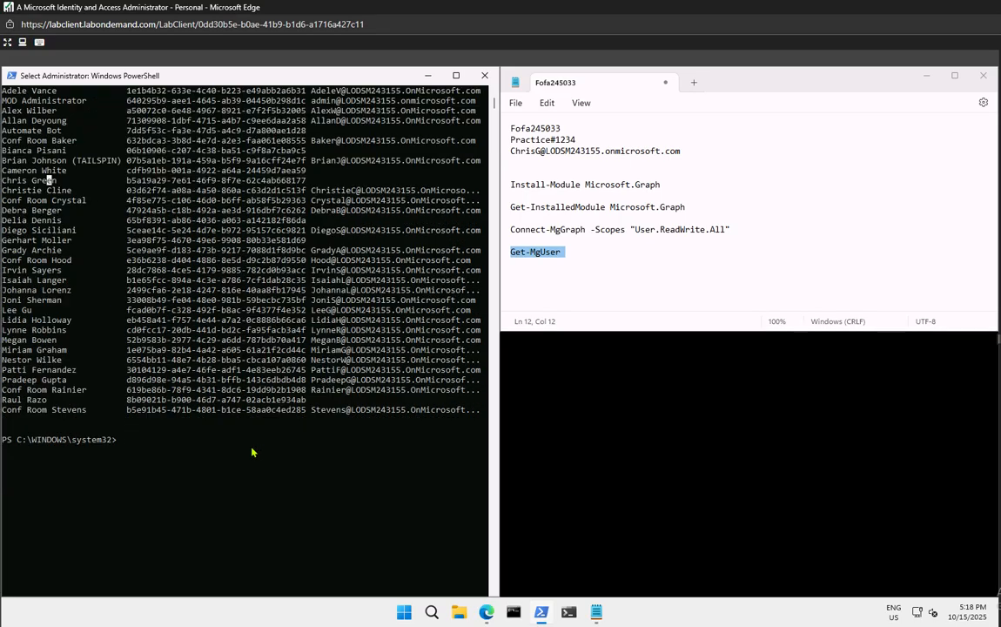
scroll(252, 451, down, 2)
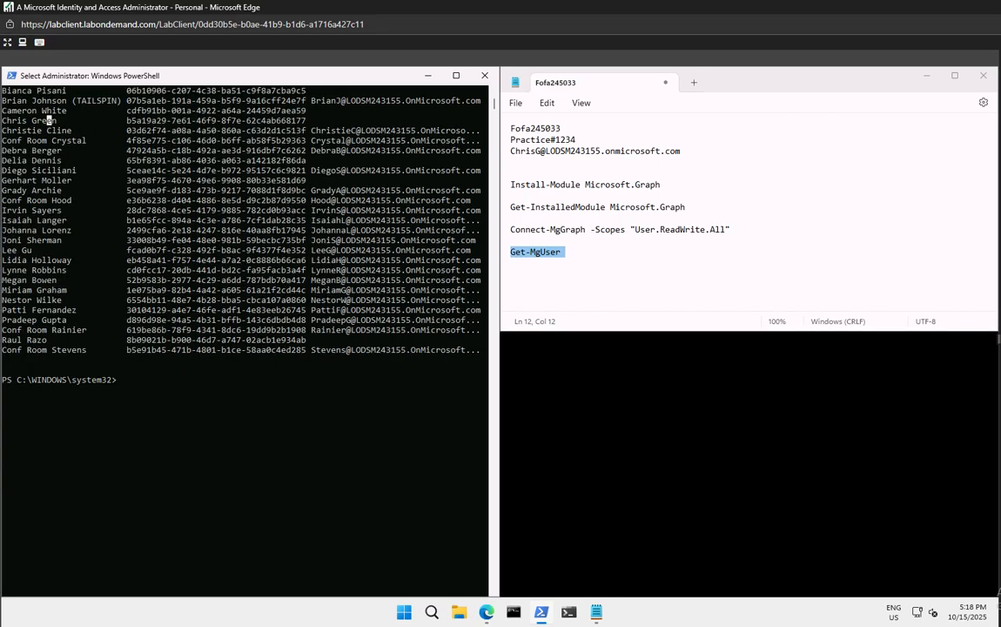
click(671, 270)
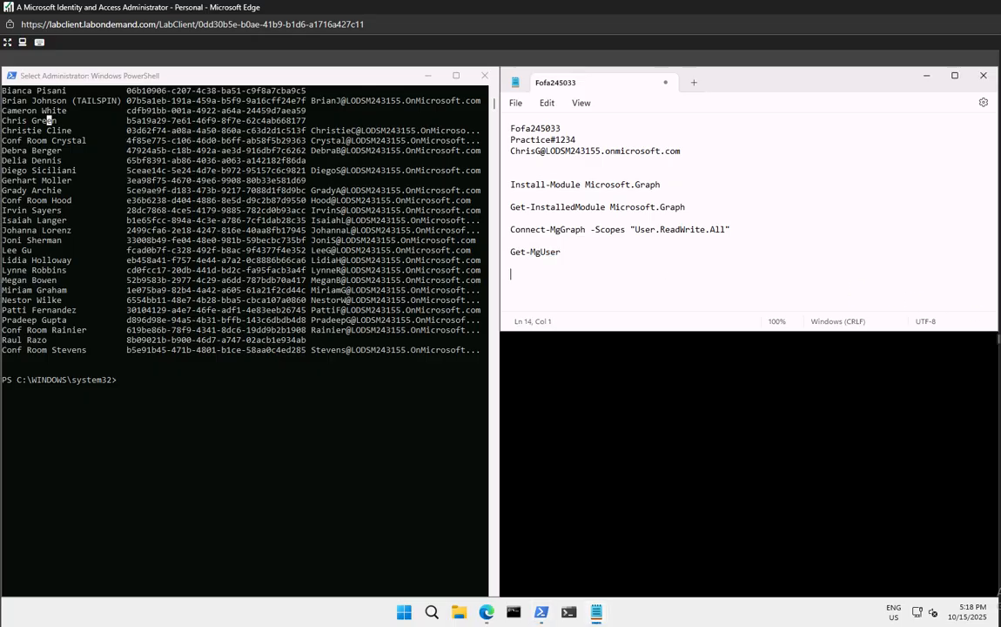
Write the $PWProfile hashtable in the notes with a placeholder password and ForceChangePasswordNextSignIn = $false
key(Return)
key(Return)
text($PWProfile = @{)
key(Return)
text(Password = "<Enter a complex password you will>";)
key(Return)
text(ForceChangePasswordNextSignIn = $false)
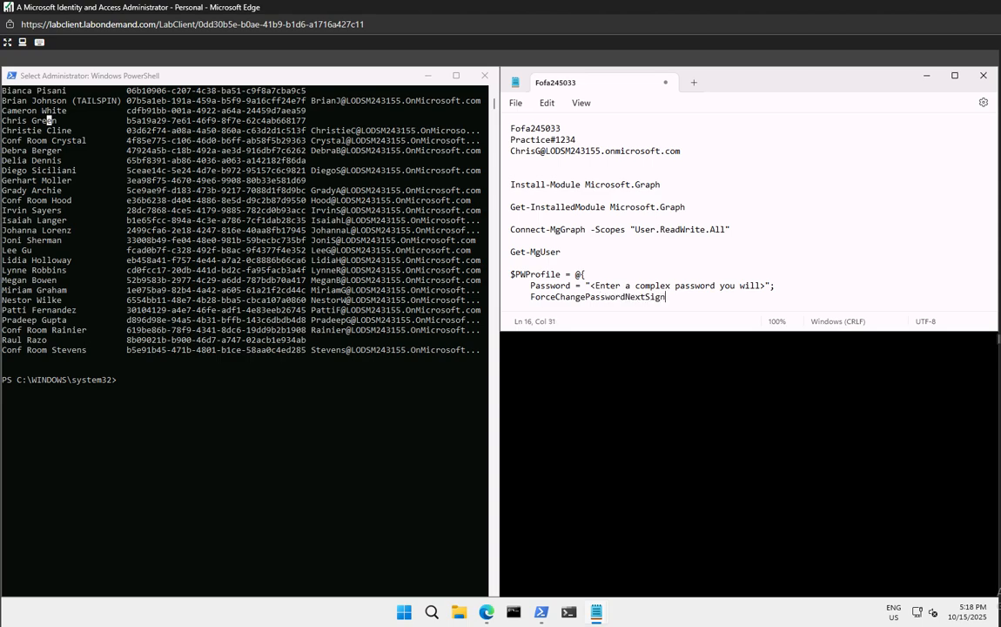
key(Return)
text(})
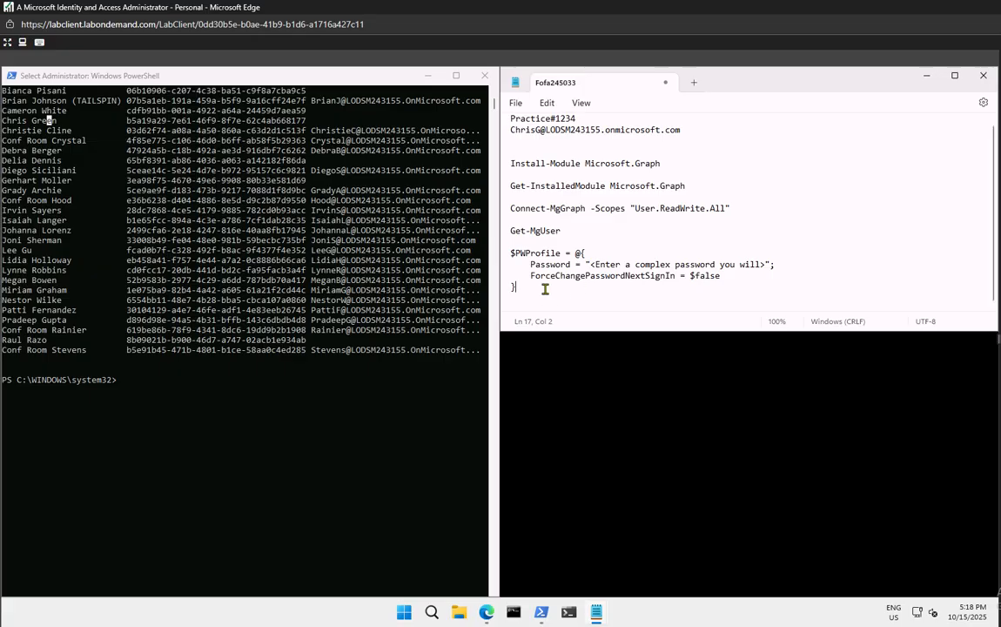
Paste the $PWProfile block into PowerShell, run it, and add a few empty prompts
drag(535, 288, 489, 258)
key(super+c)
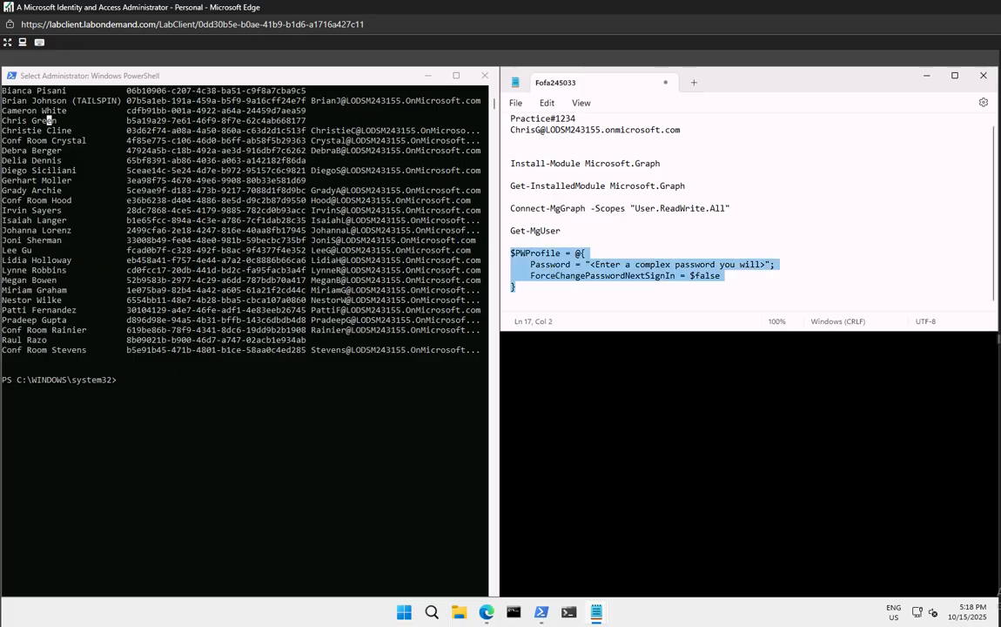
click(197, 383)
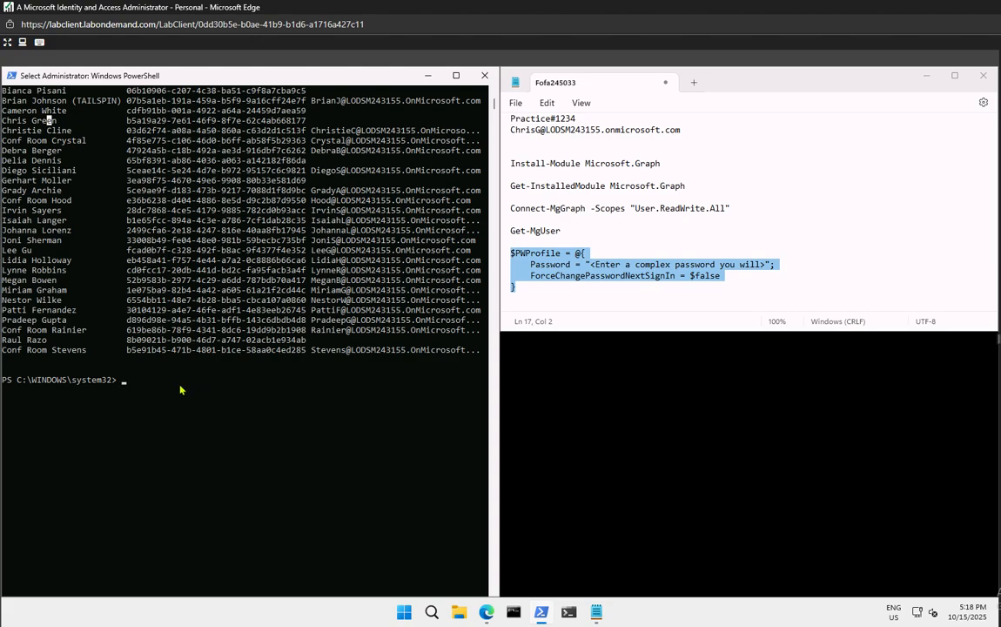
right_click(209, 406)
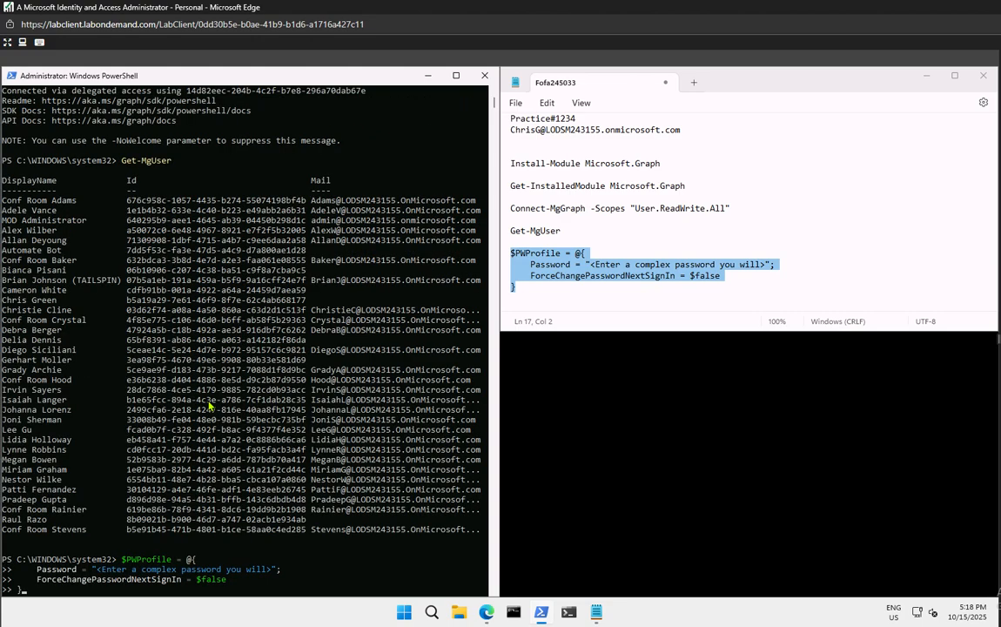
key(Return)
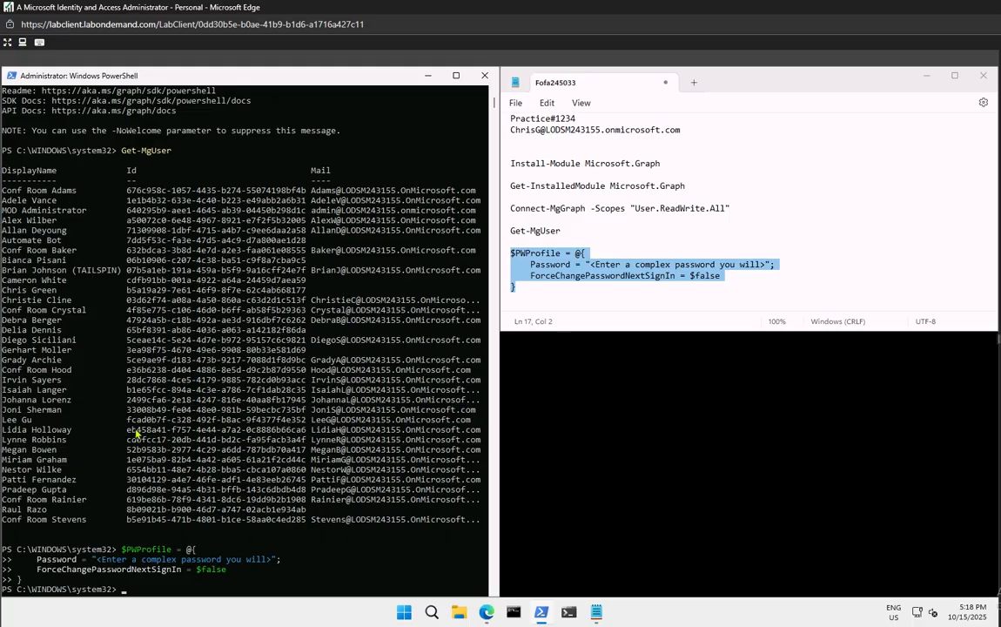
scroll(341, 405, down, 10)
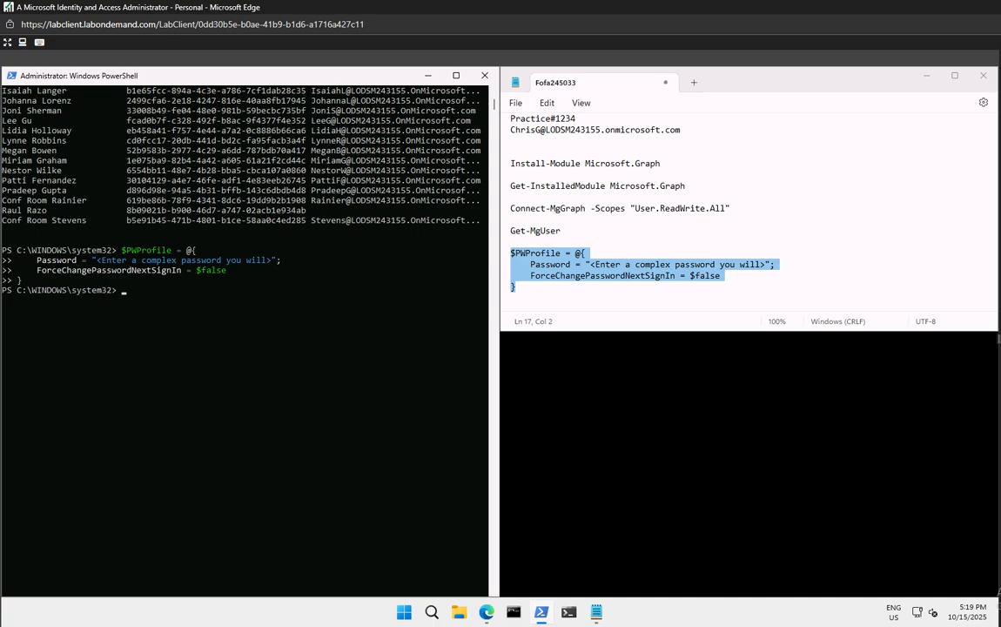
key(Return)
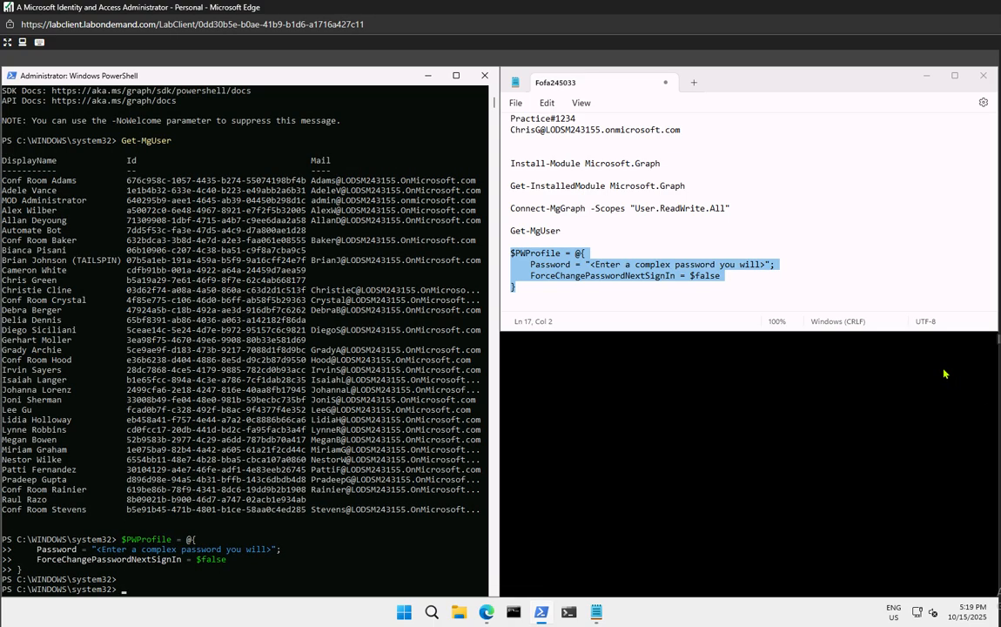
key(Return)
key(Return)
key(Return)
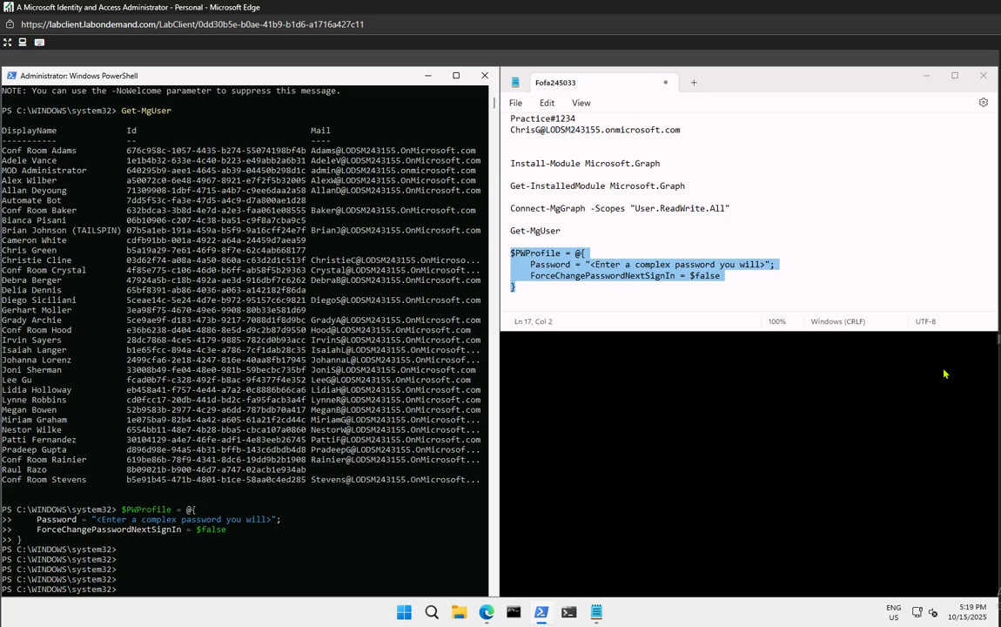
key(Return)
key(Return)
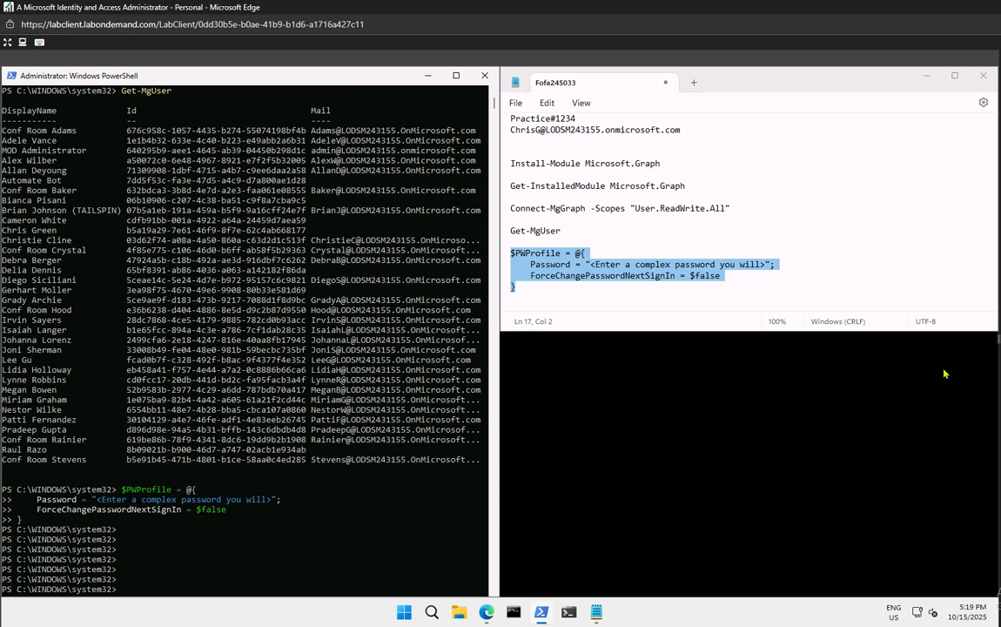
key(Return)
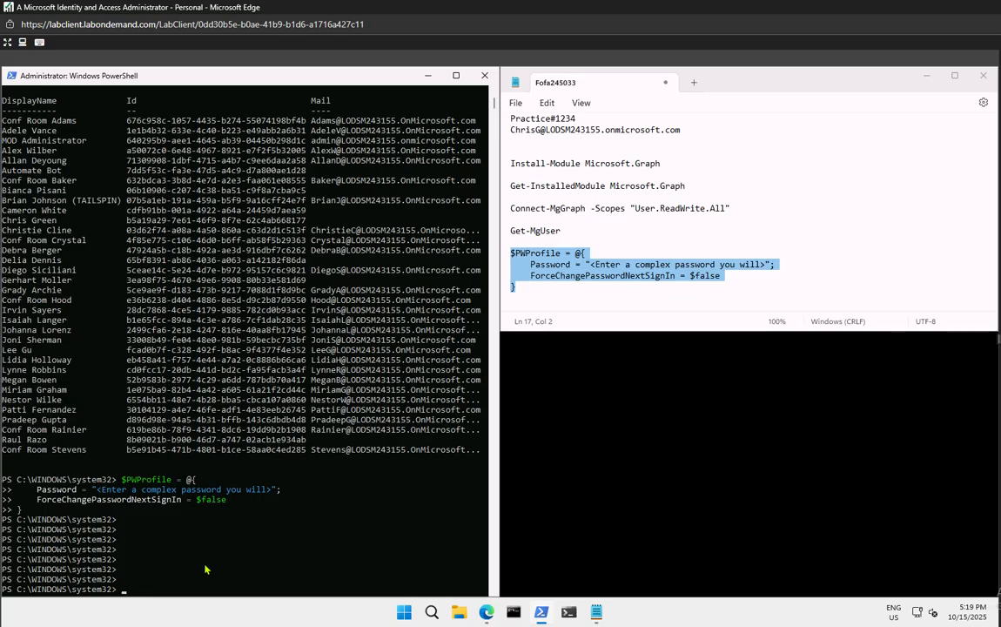
scroll(205, 566, down, 9)
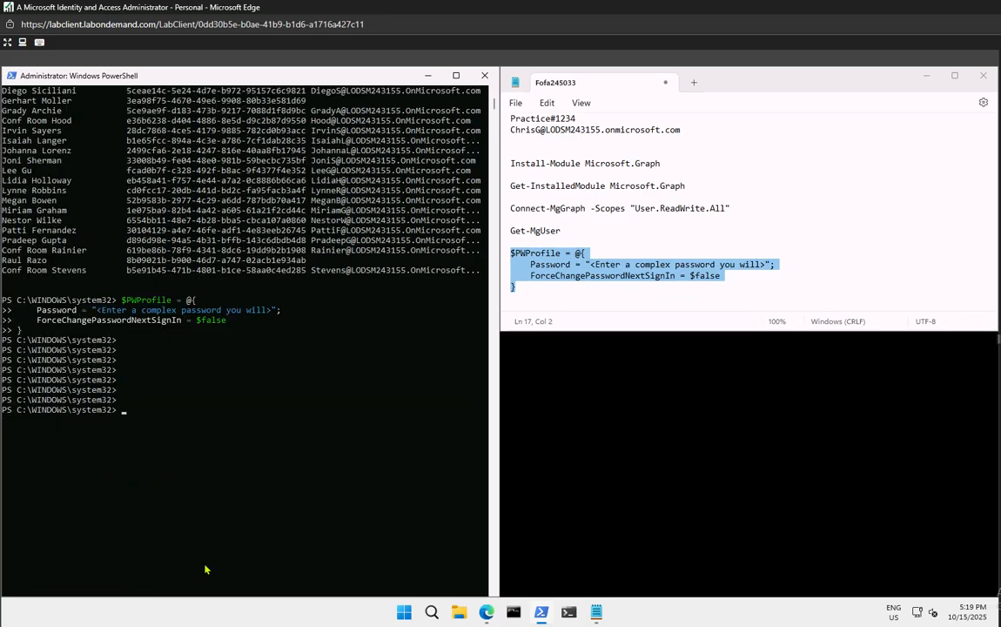
click(575, 285)
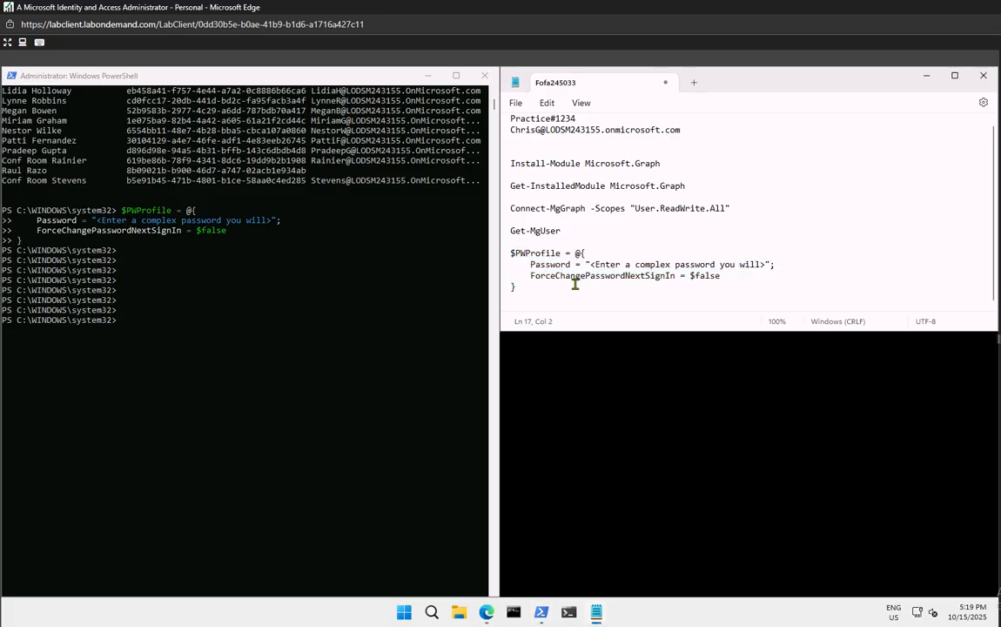
Write a multi-line New-MgUser command in the notes for New PW User, Department Research, JobTitle Trainer
key(Return)
key(Return)
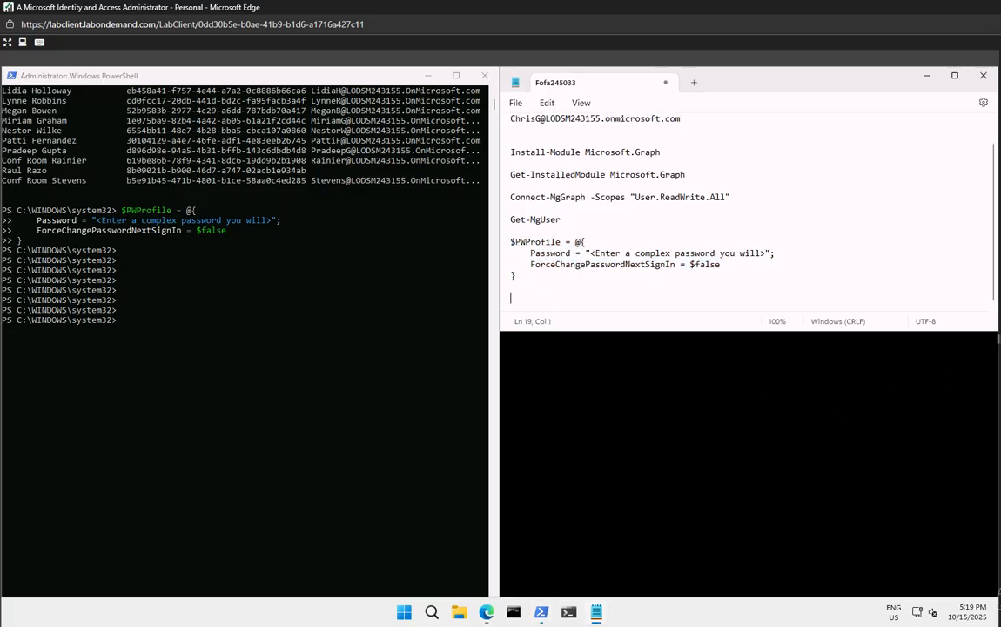
text(New-MgUser `)
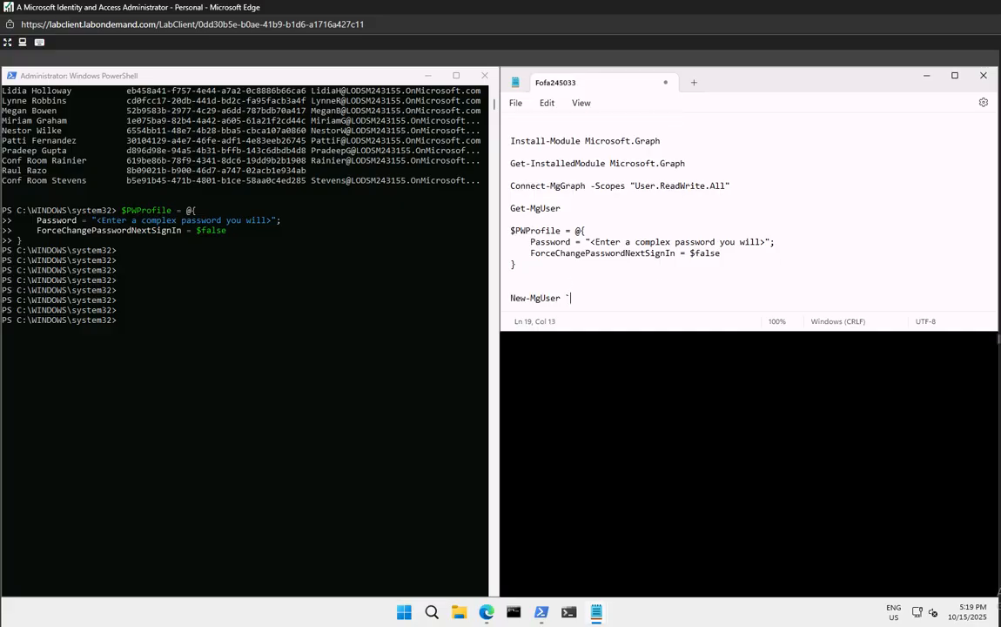
key(Return)
text(-DisplayName "New PW User" `)
key(Return)
text(-GivenName "New" -Surname "User" `)
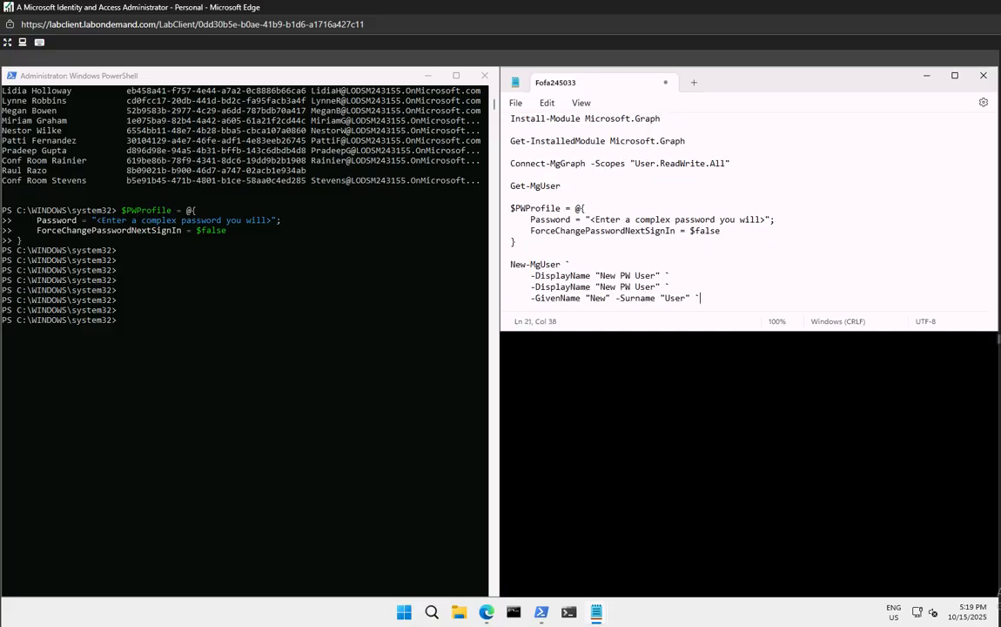
key(Return)
text(-MailNickname "newuser" `)
key(Return)
text(-UsageLocation "US" `)
key(Return)
text(-UserPrincipalName "newuser@<labtenantname.com>" `)
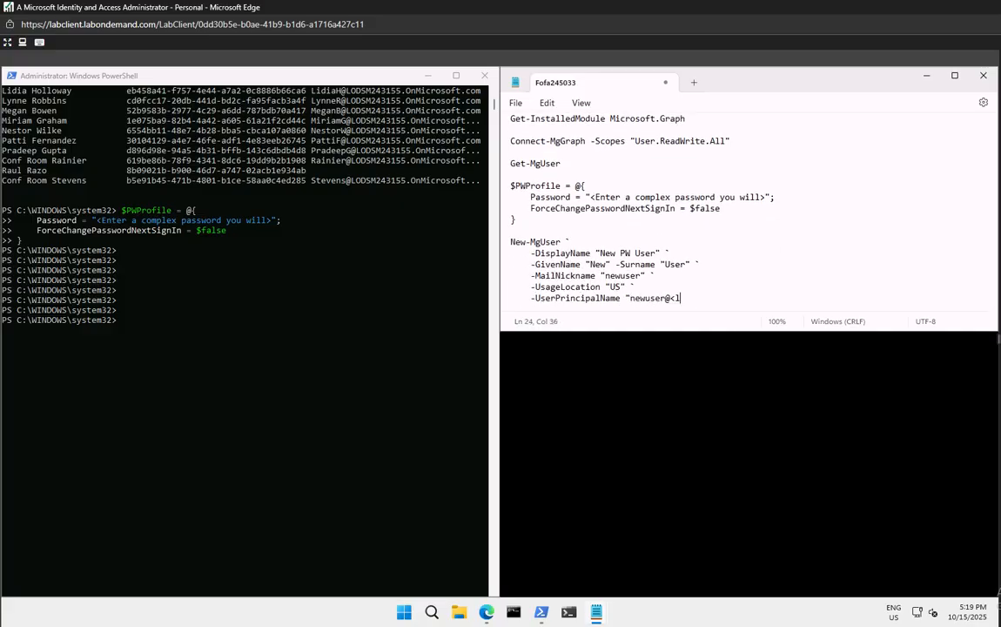
key(Return)
text(-PasswordProfile $PWProfile -AccountEnabled `)
key(Return)
text(-Department "Research" -JobTitle "Trainer")
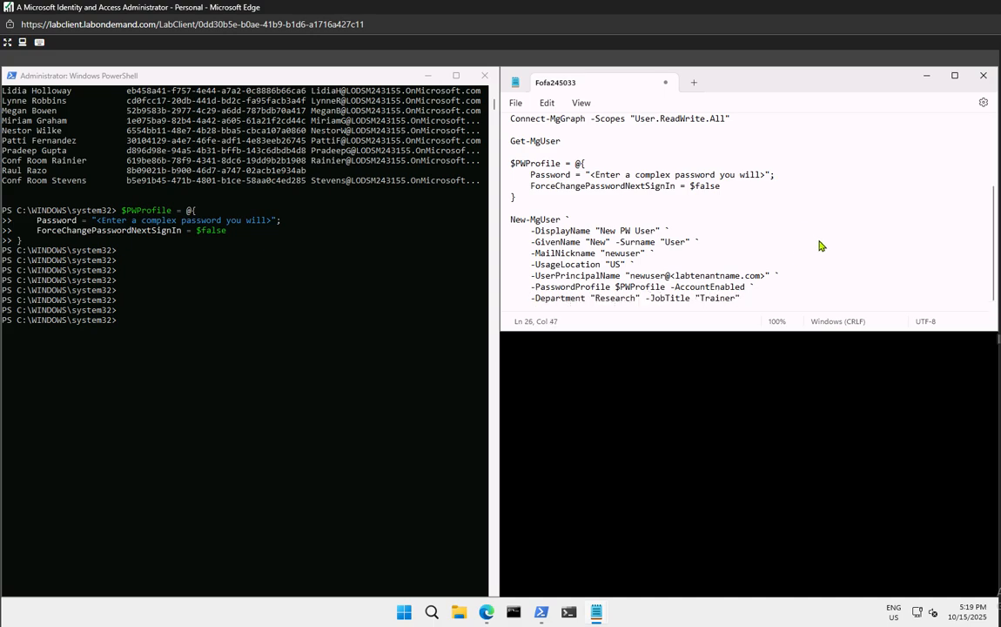
Paste the whole New-MgUser command block at the PowerShell prompt
scroll(818, 246, up, 2)
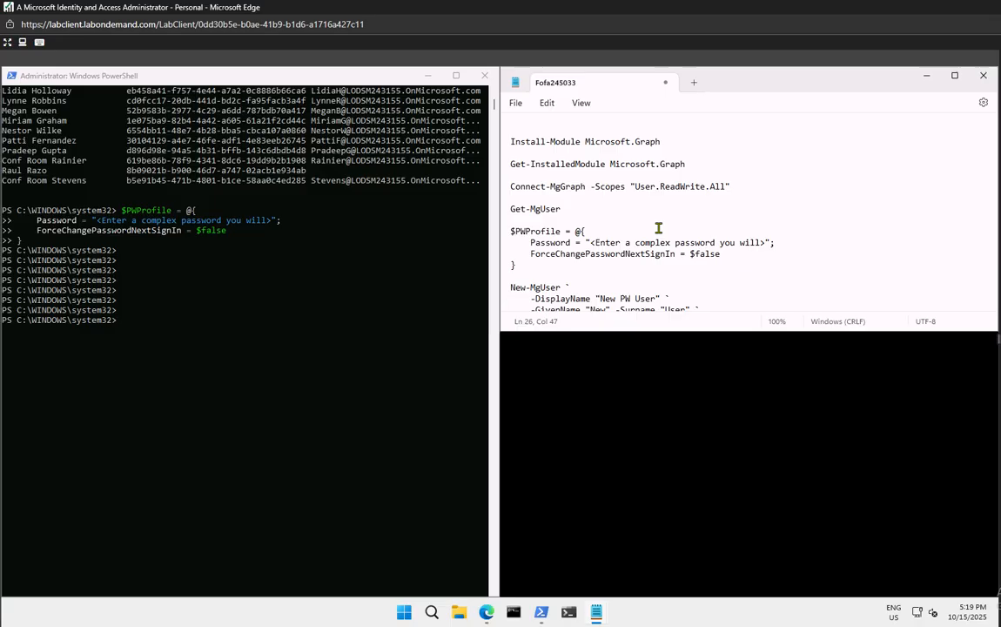
scroll(654, 228, down, 2)
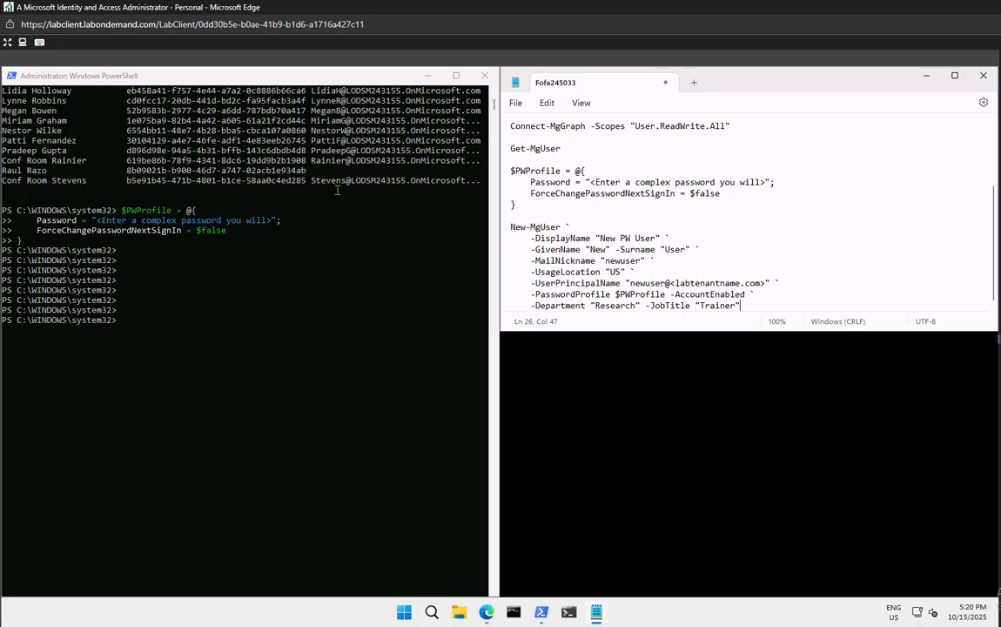
scroll(209, 174, up, 7)
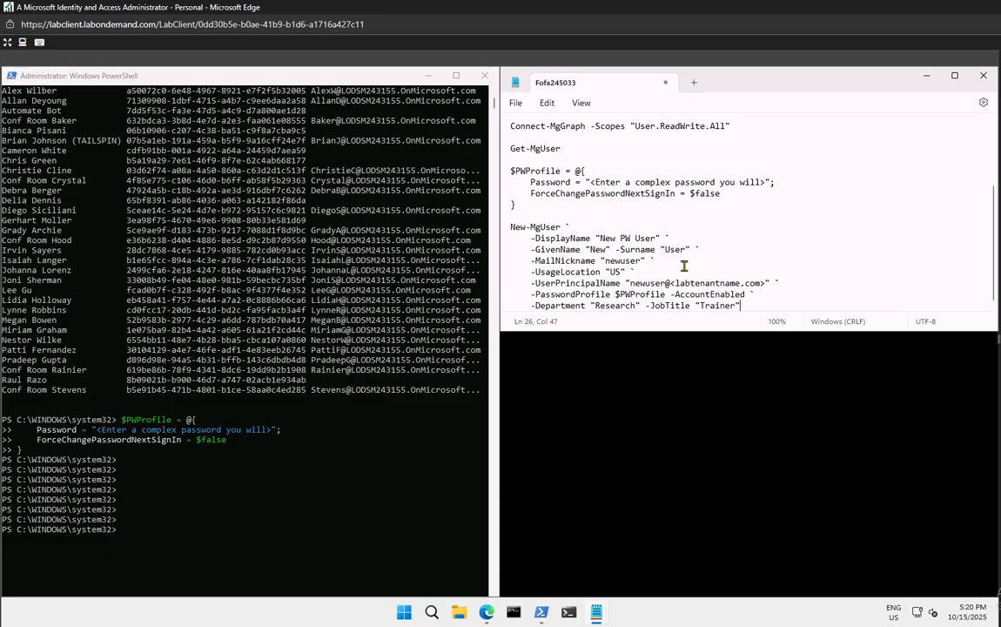
drag(758, 306, 469, 233)
key(super+c)
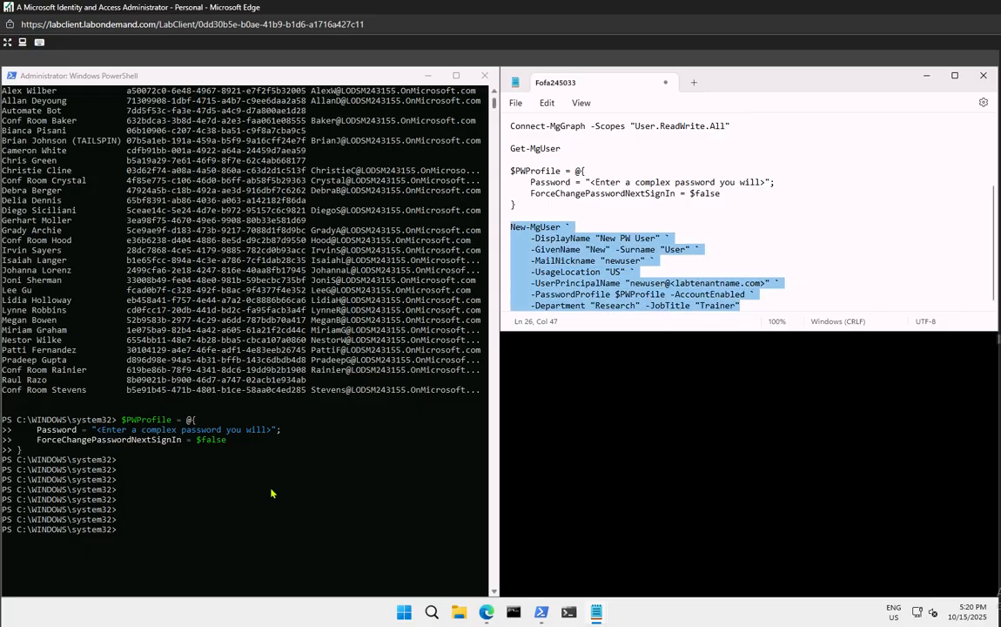
click(152, 532)
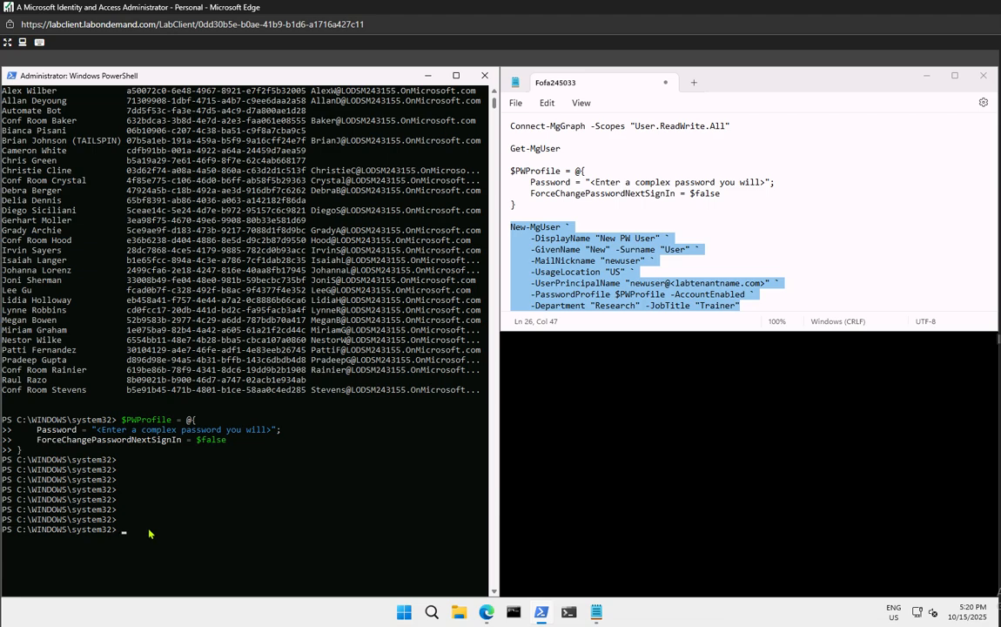
right_click(152, 532)
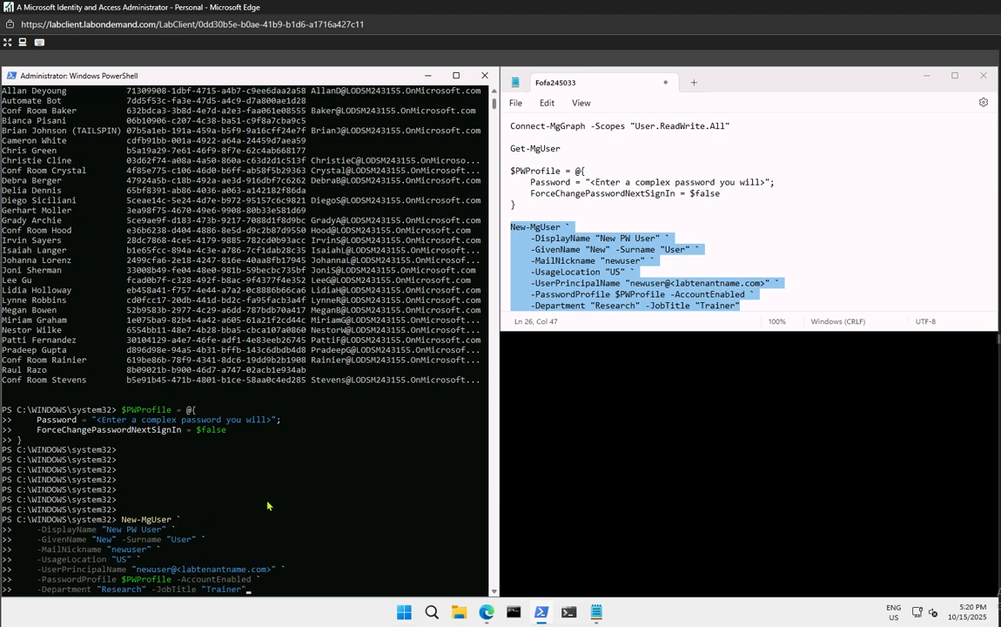
scroll(271, 505, down, 2)
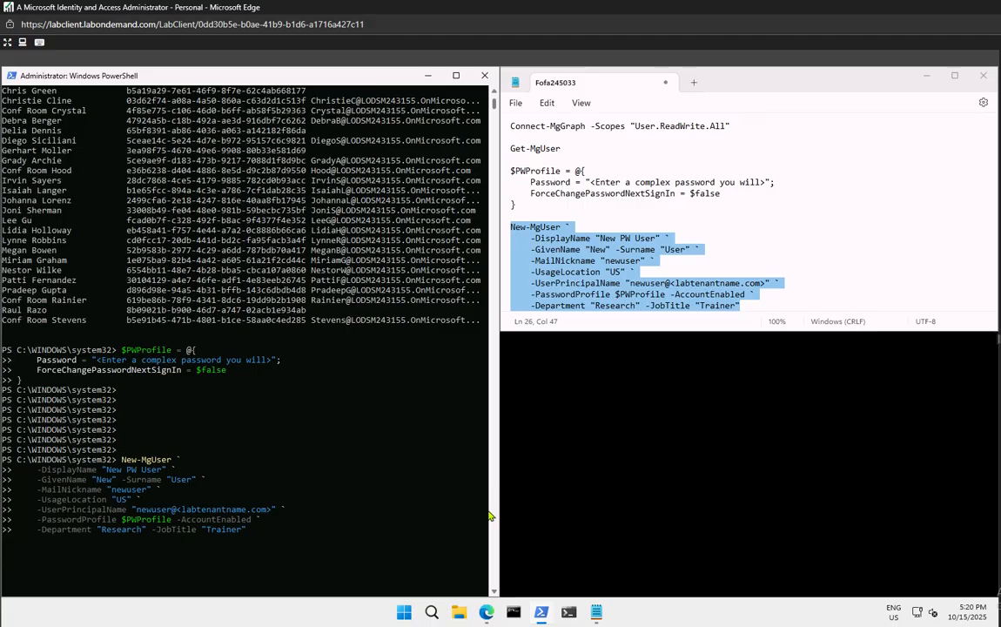
Replace the <labtenantname.com> placeholder in UserPrincipalName with the tenant's onmicrosoft.com domain
click(263, 511)
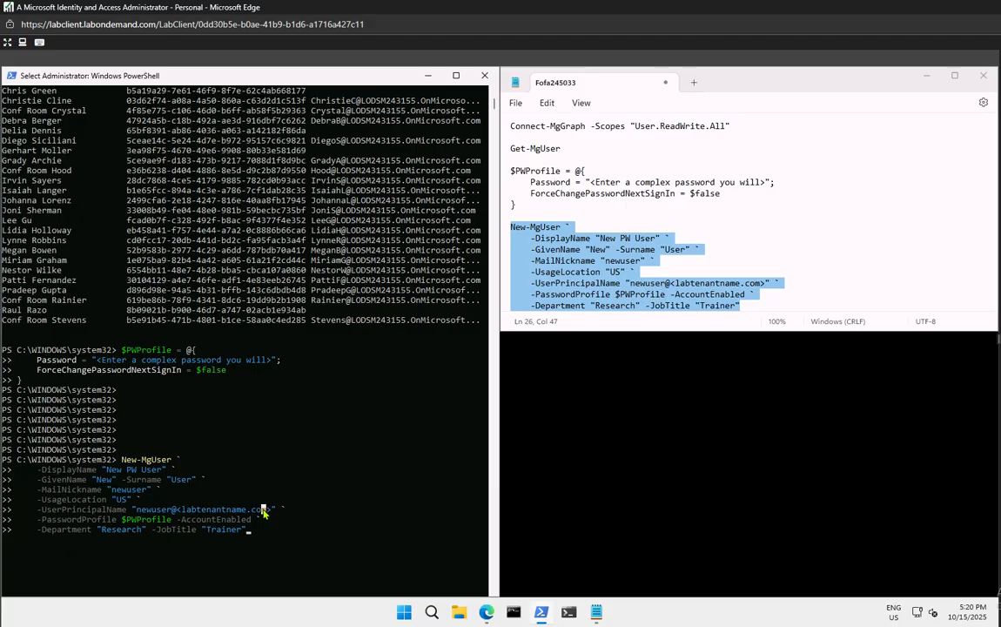
key(Escape)
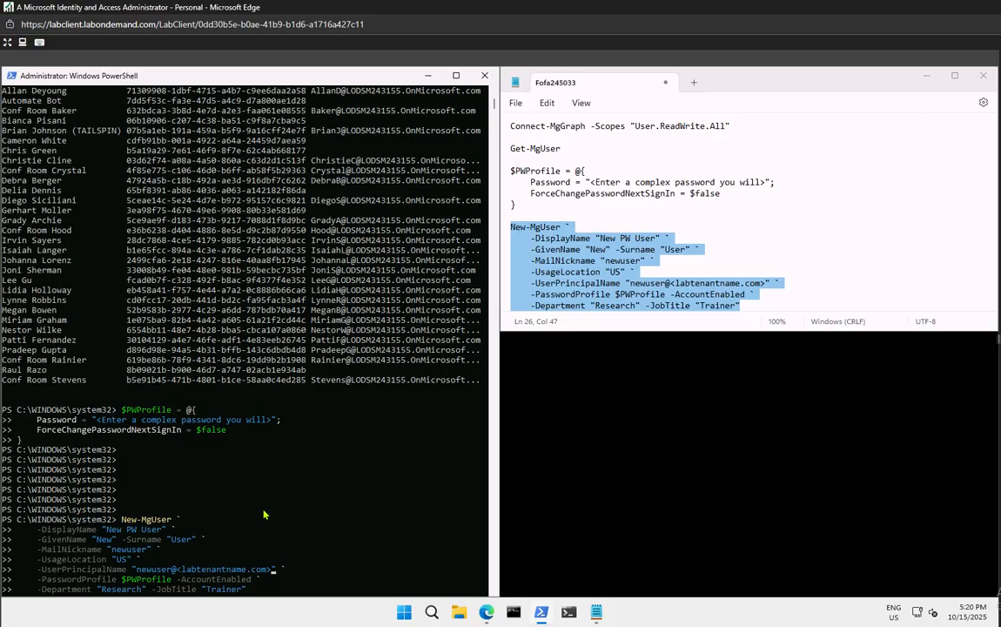
key(Left)
key(BackSpace)
key(BackSpace)
key(BackSpace)
key(BackSpace)
key(BackSpace)
key(BackSpace)
key(BackSpace)
key(BackSpace)
key(BackSpace)
key(BackSpace)
key(BackSpace)
key(BackSpace)
key(BackSpace)
key(BackSpace)
key(BackSpace)
key(BackSpace)
key(BackSpace)
key(BackSpace)
key(Delete)
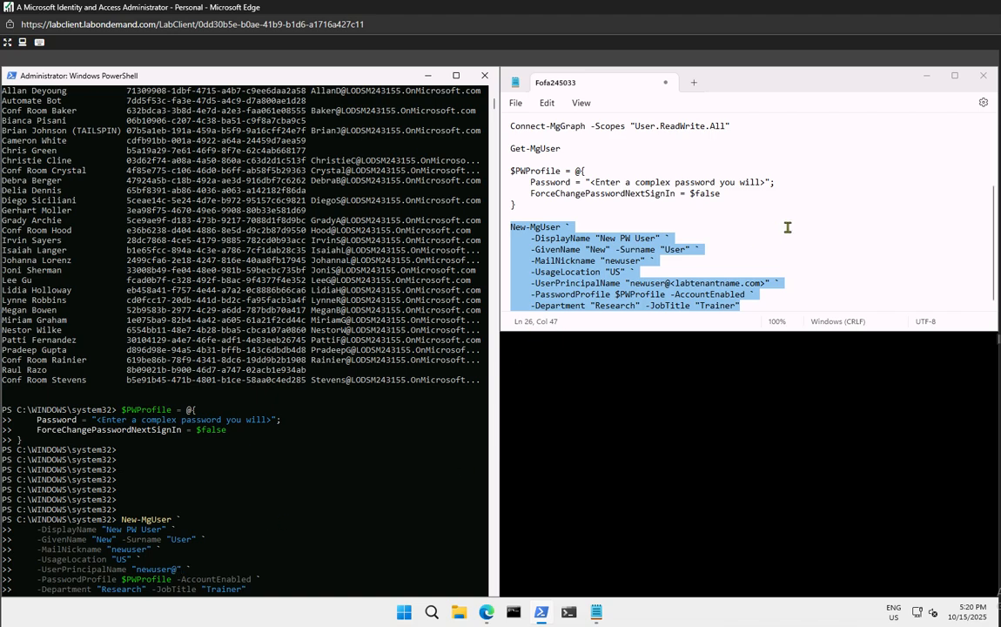
scroll(789, 233, up, 3)
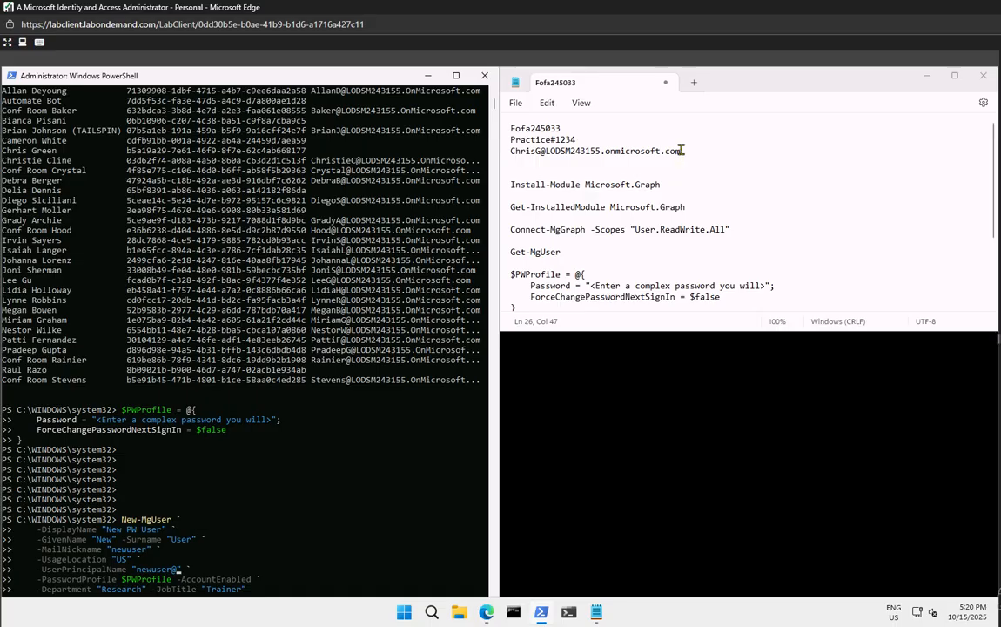
drag(682, 152, 548, 157)
key(ctrl+c)
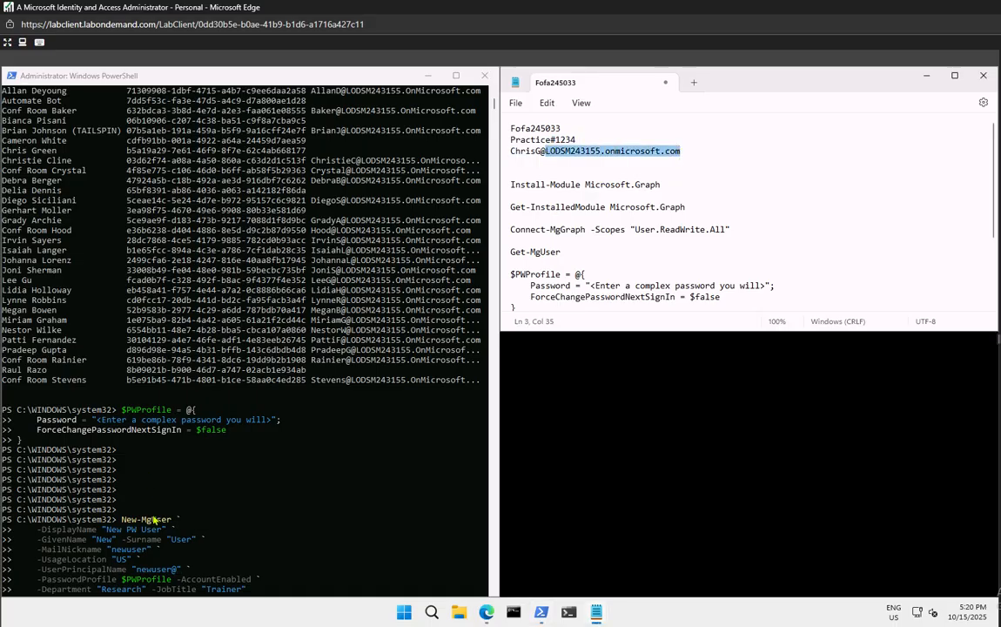
click(190, 558)
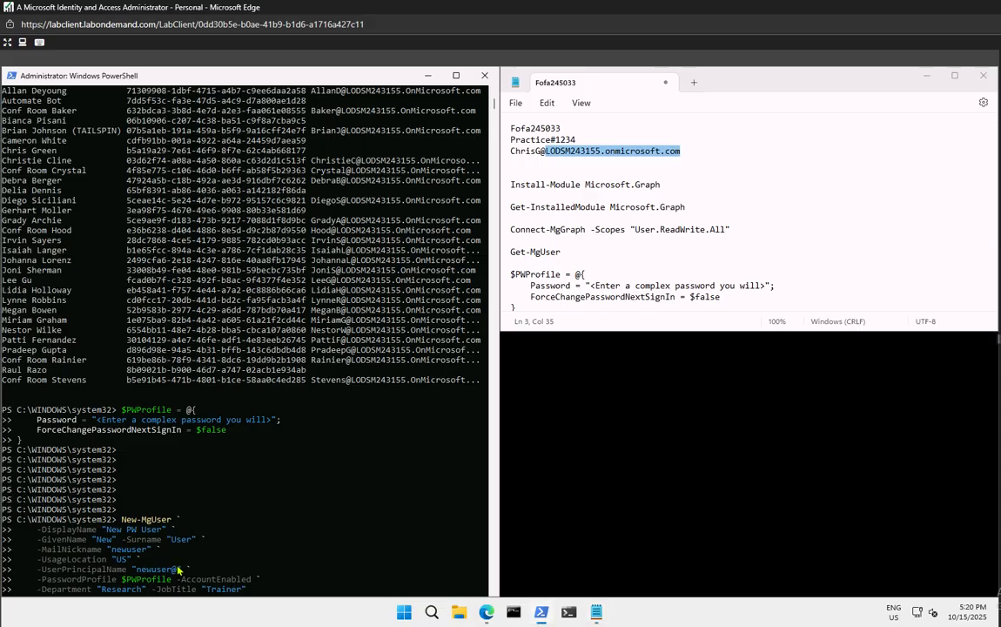
key(ctrl+v)
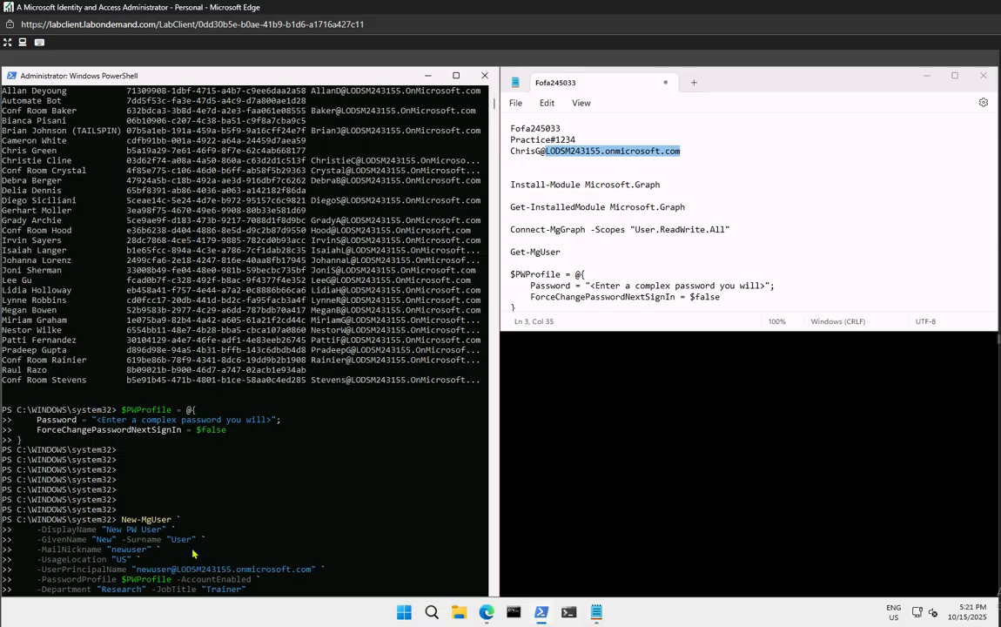
Submit the edited New-MgUser command and clear the console selection
key(Return)
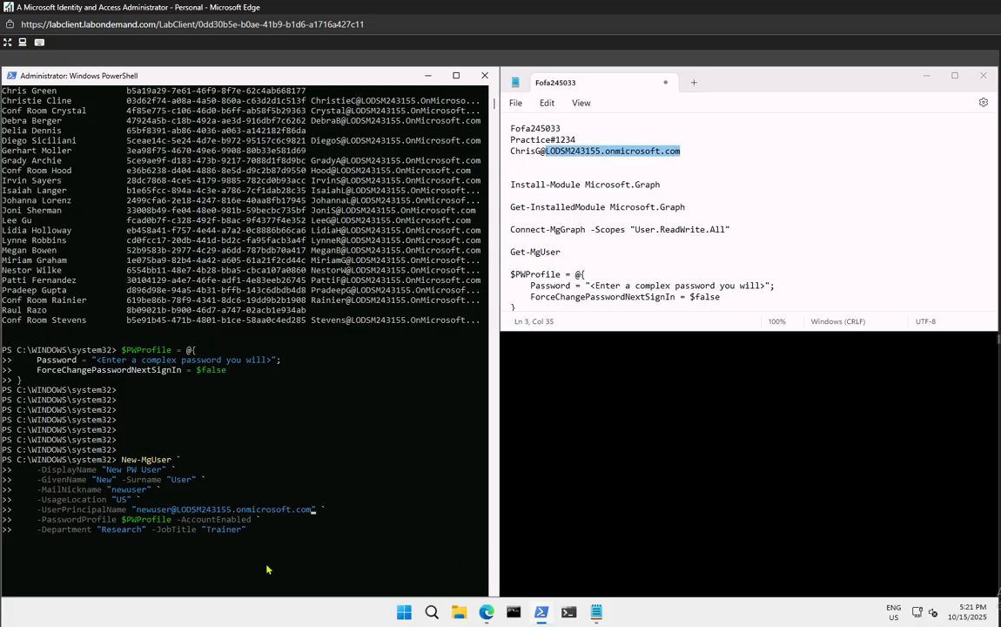
click(272, 531)
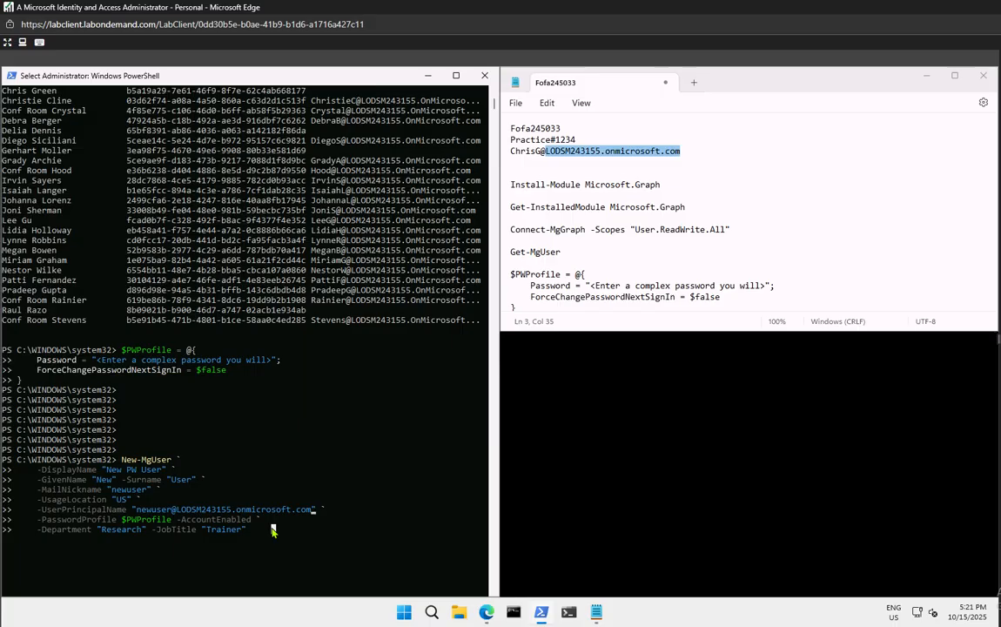
right_click(273, 531)
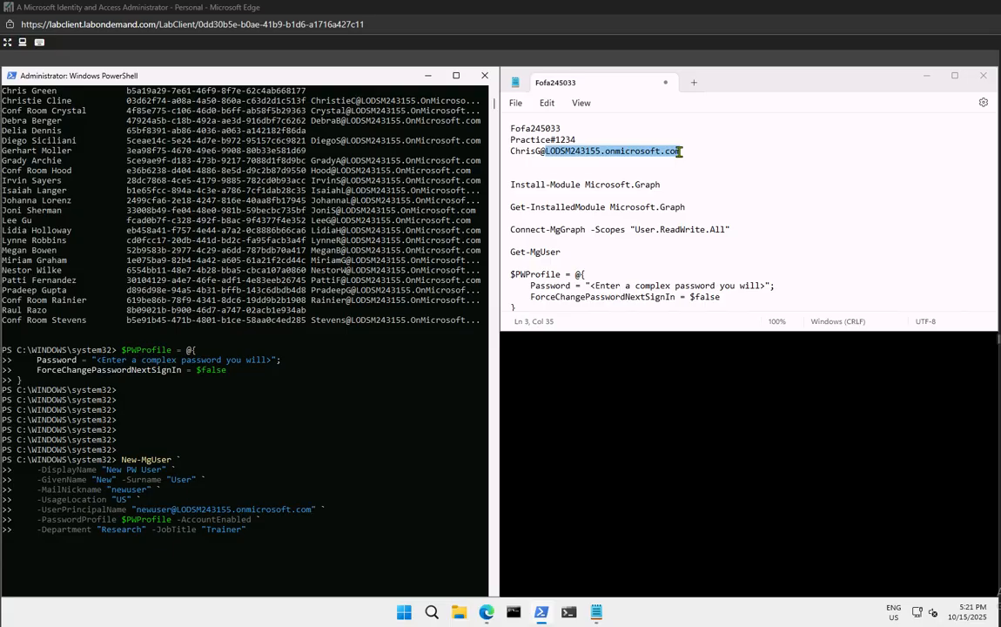
click(288, 520)
Create the New PW User account, then recall and rerun Get-MgUser to see it listed
key(Return)
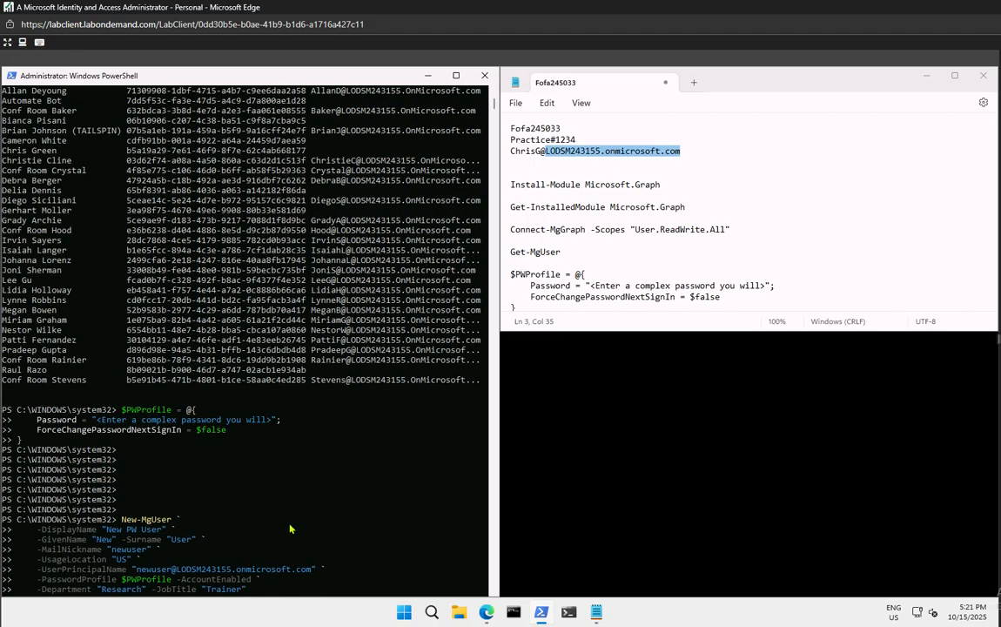
key(Return)
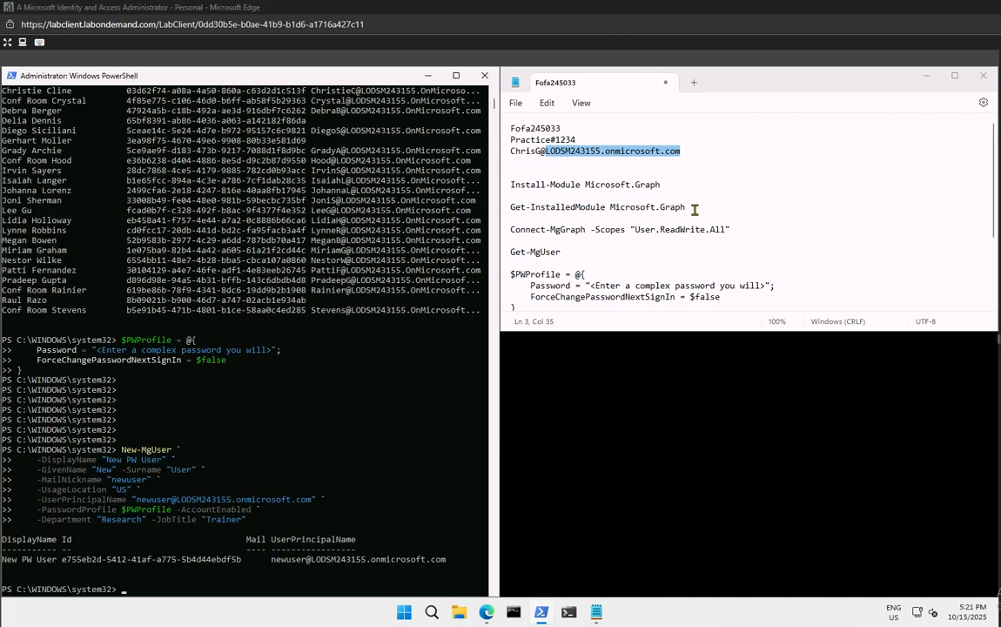
click(224, 590)
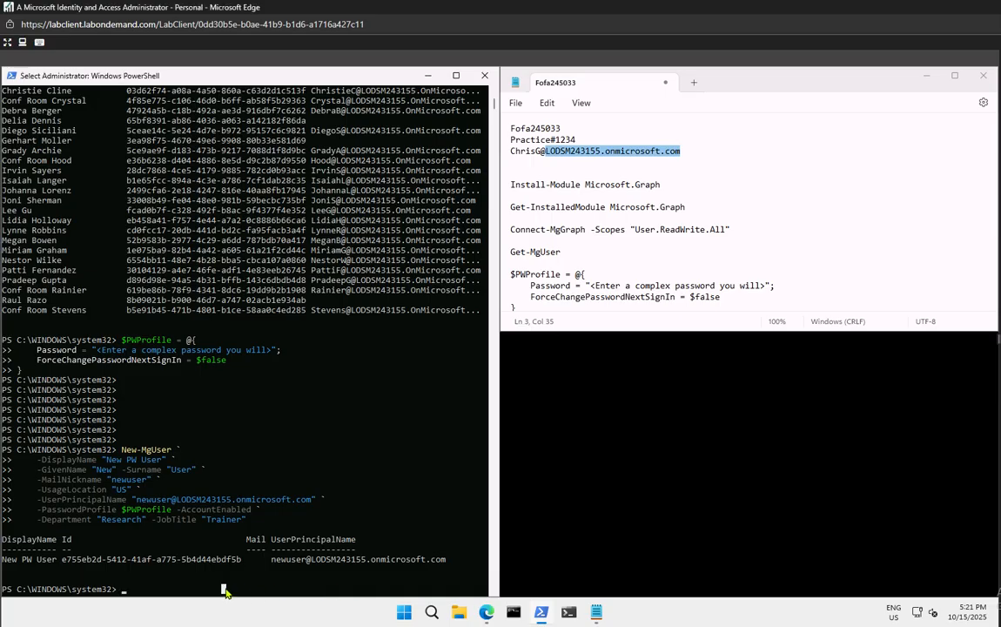
key(Up)
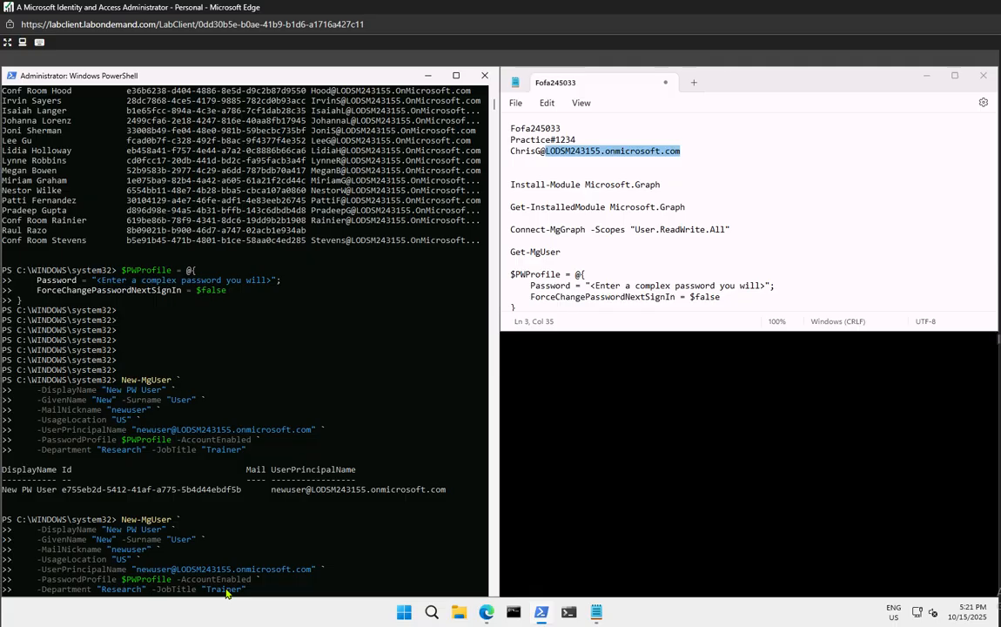
key(Up)
key(Up)
key(Up)
key(Down)
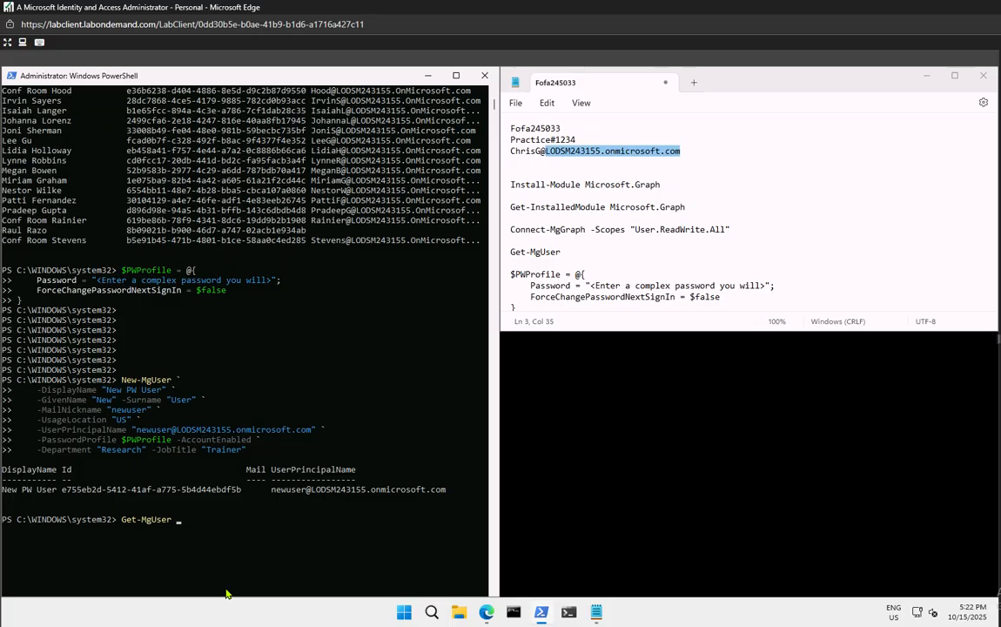
key(Return)
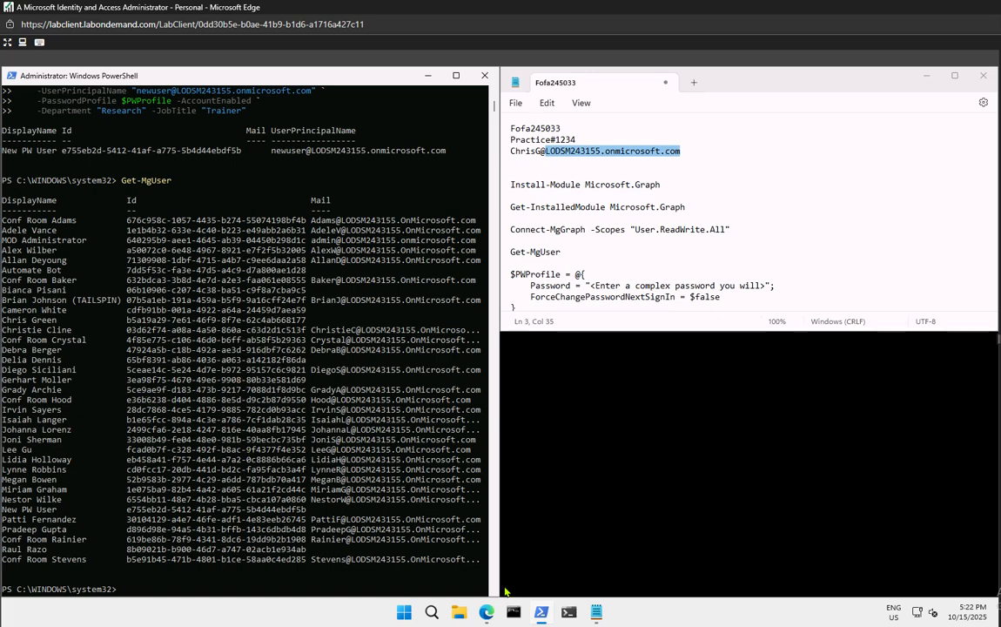
Refresh the Entra Users list from 34 to 35 users including New PW User, then go Home
mouse_move(484, 614)
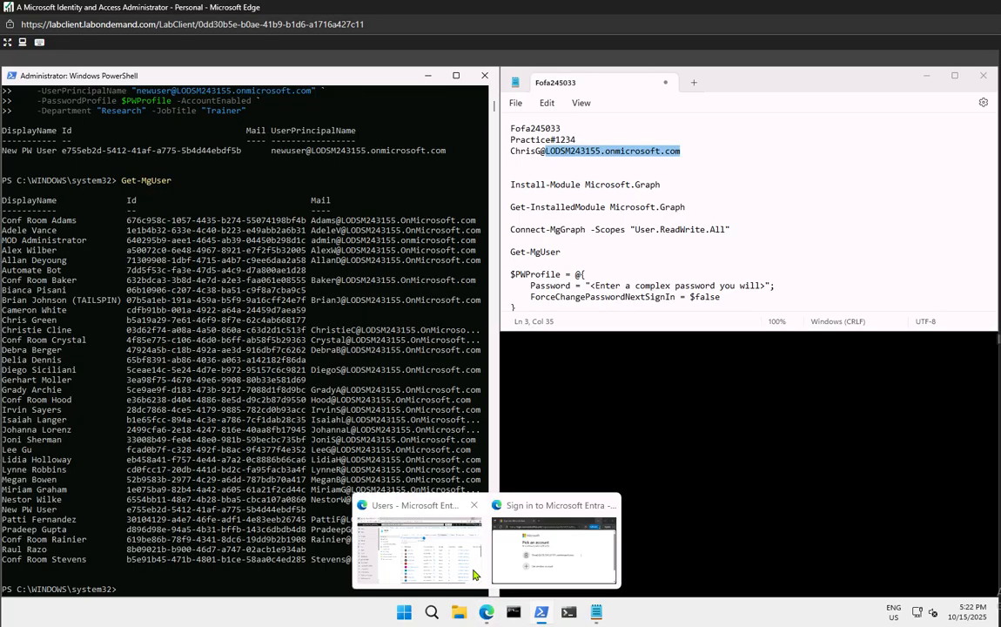
click(440, 549)
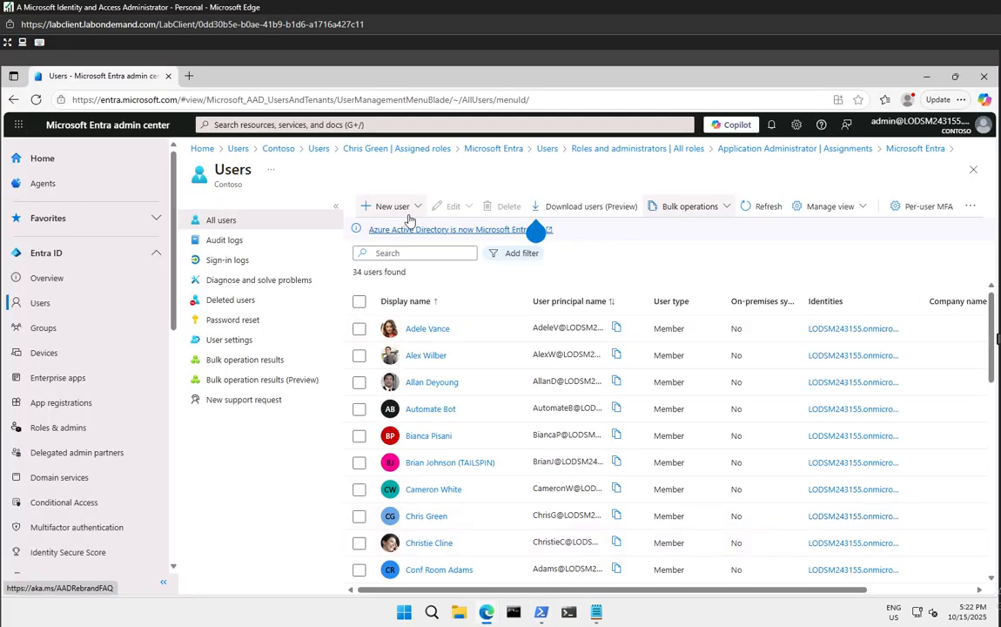
drag(352, 272, 406, 273)
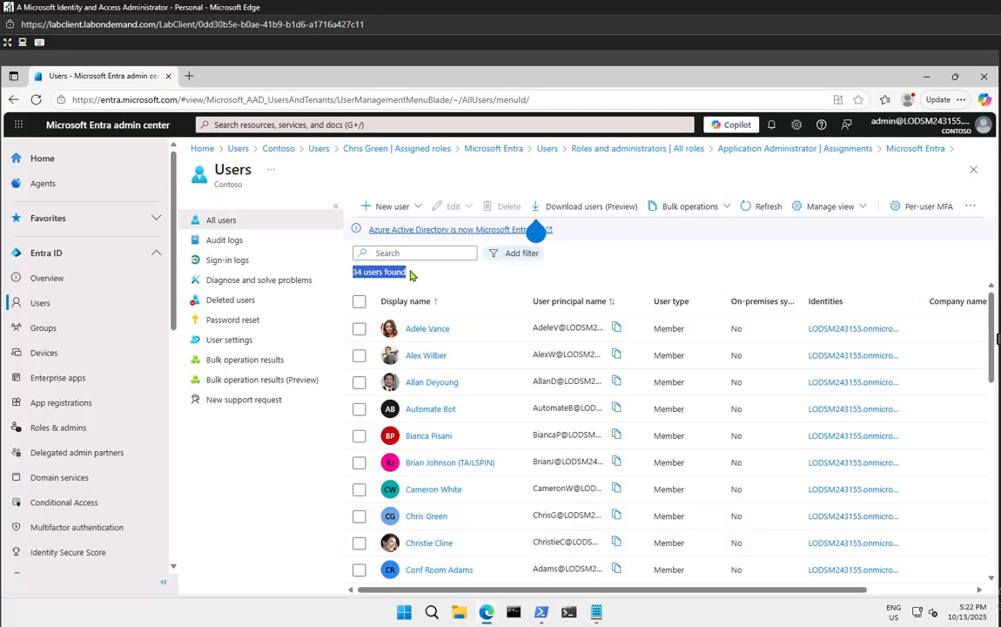
click(756, 203)
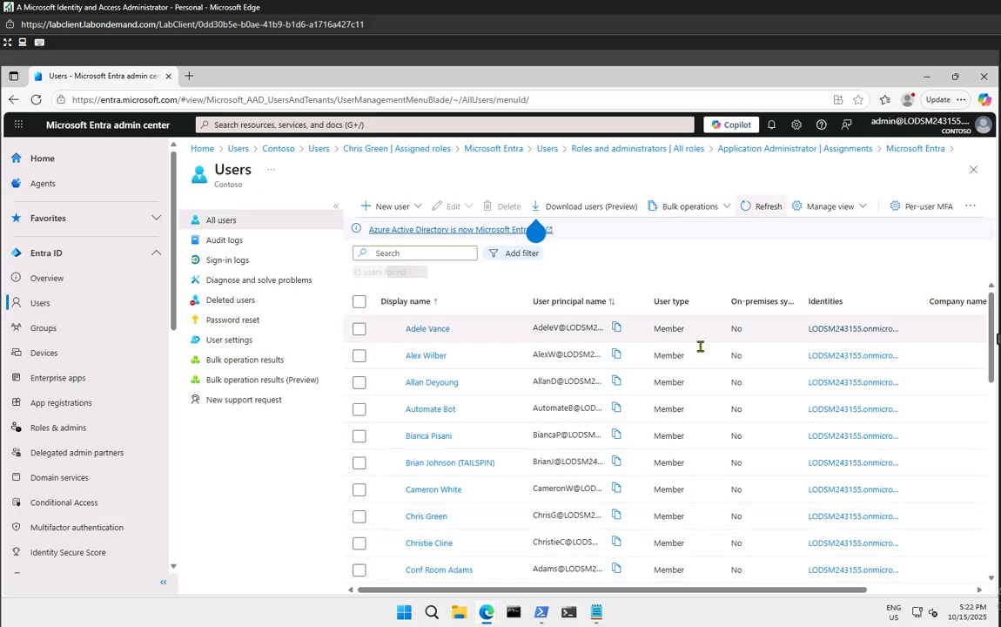
scroll(466, 456, down, 10)
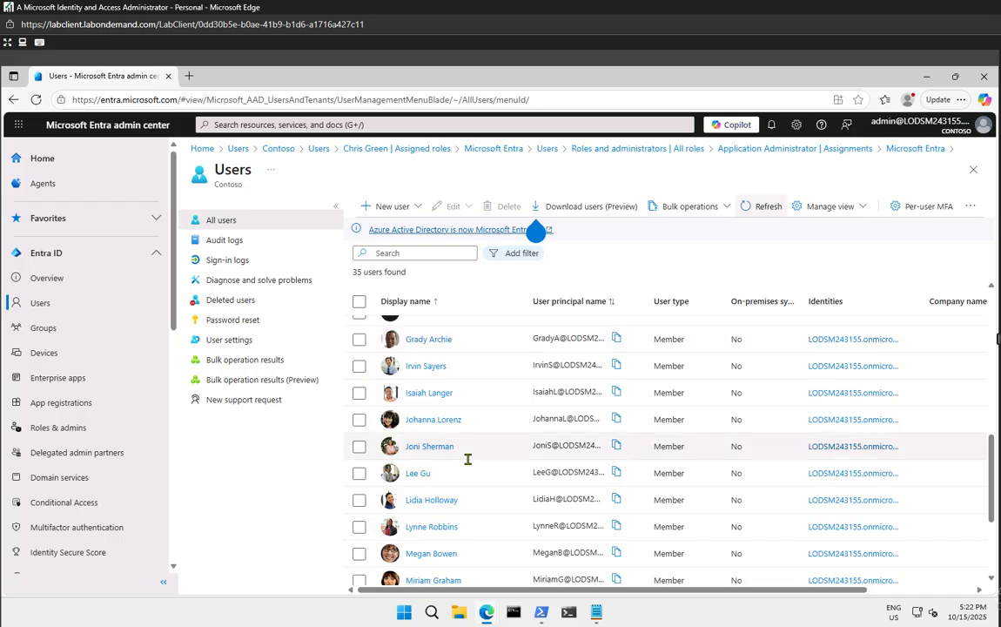
scroll(468, 459, down, 3)
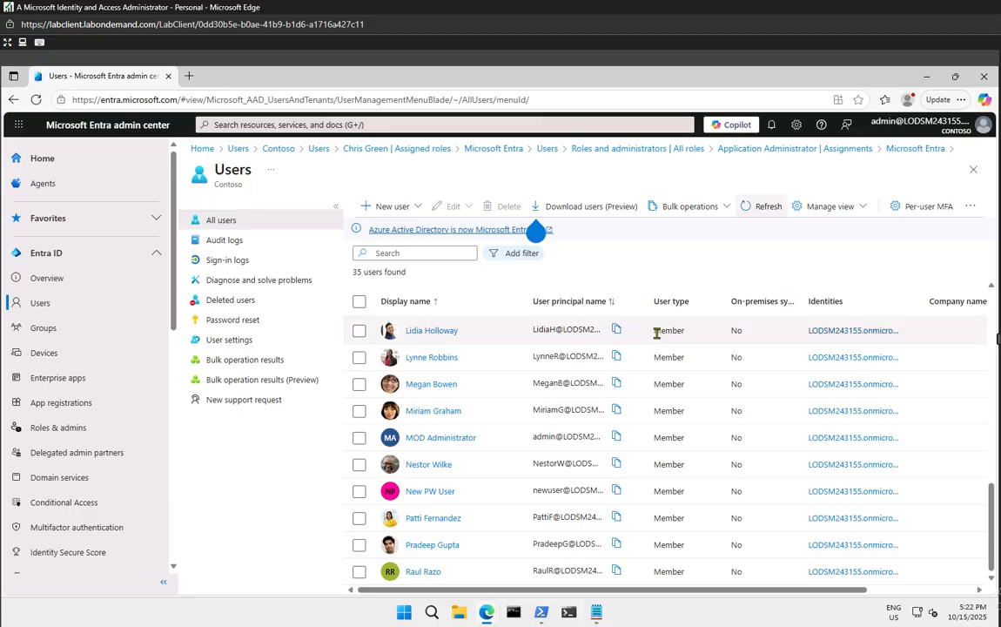
click(55, 166)
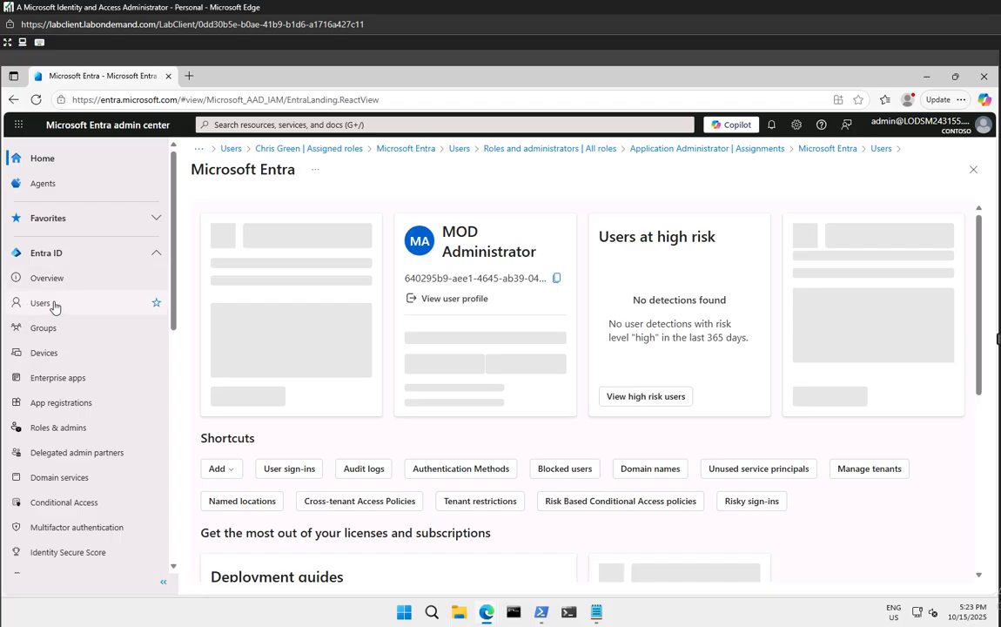
Select the one user account in All users and delete it
click(55, 305)
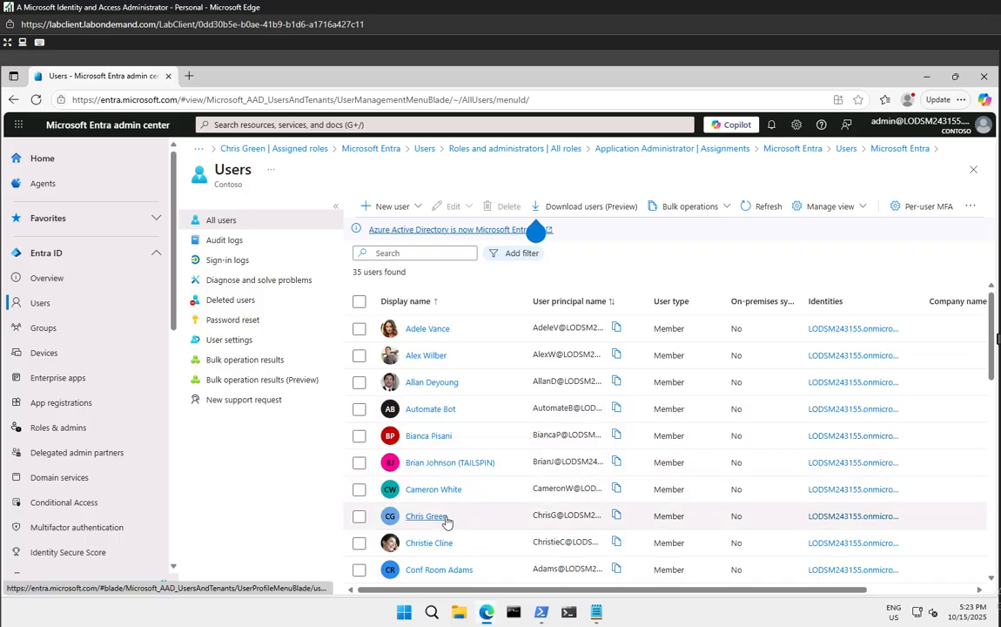
click(360, 517)
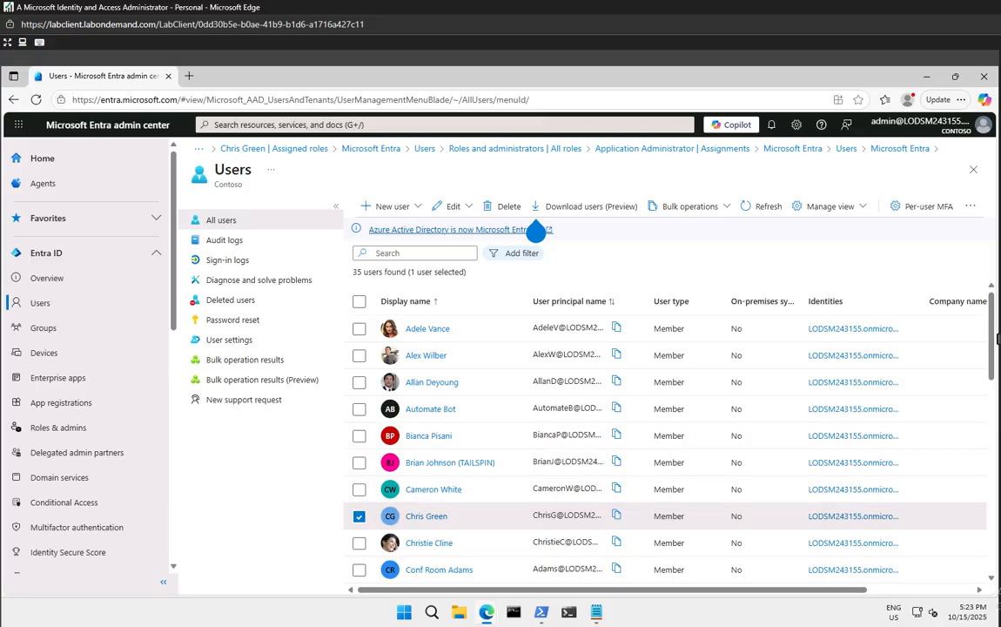
click(358, 462)
click(358, 463)
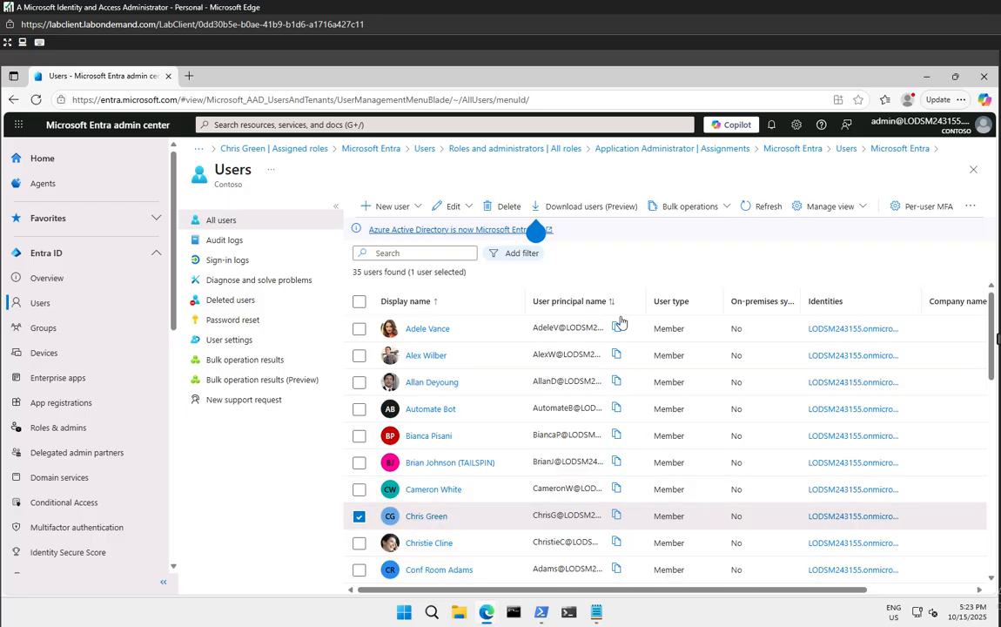
click(489, 210)
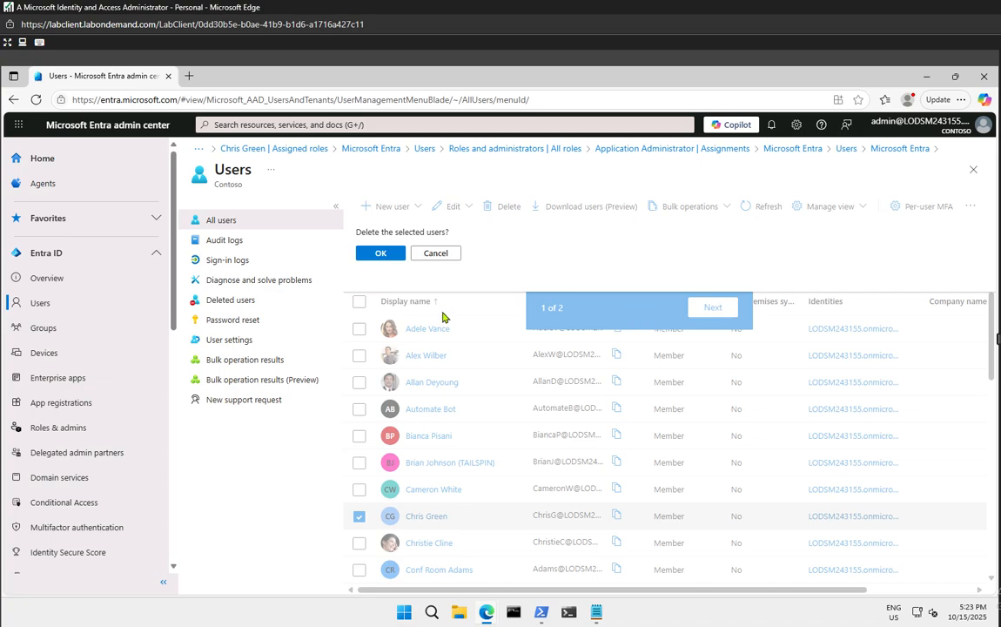
click(362, 250)
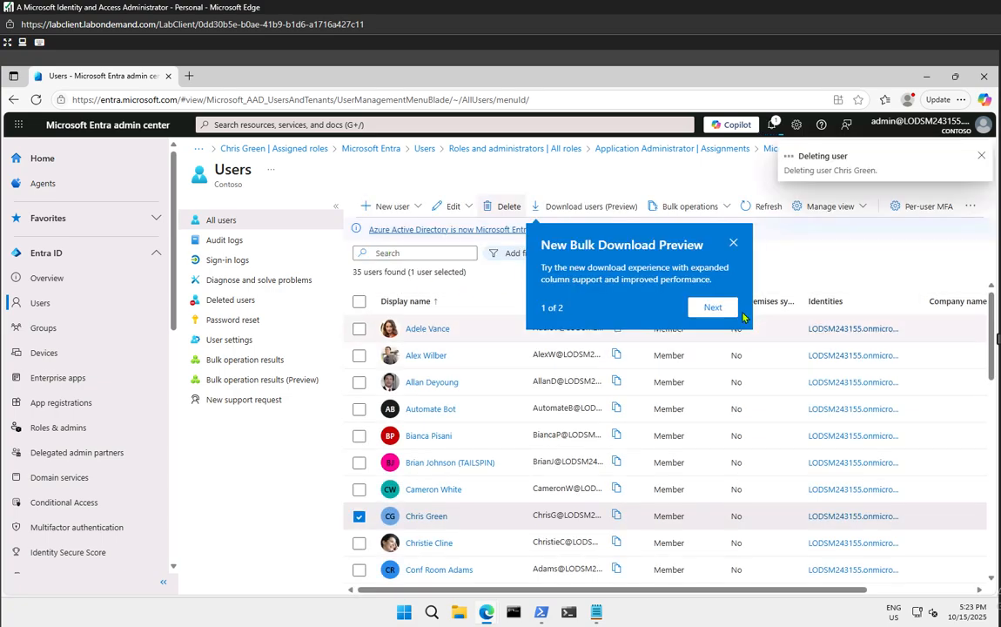
click(732, 243)
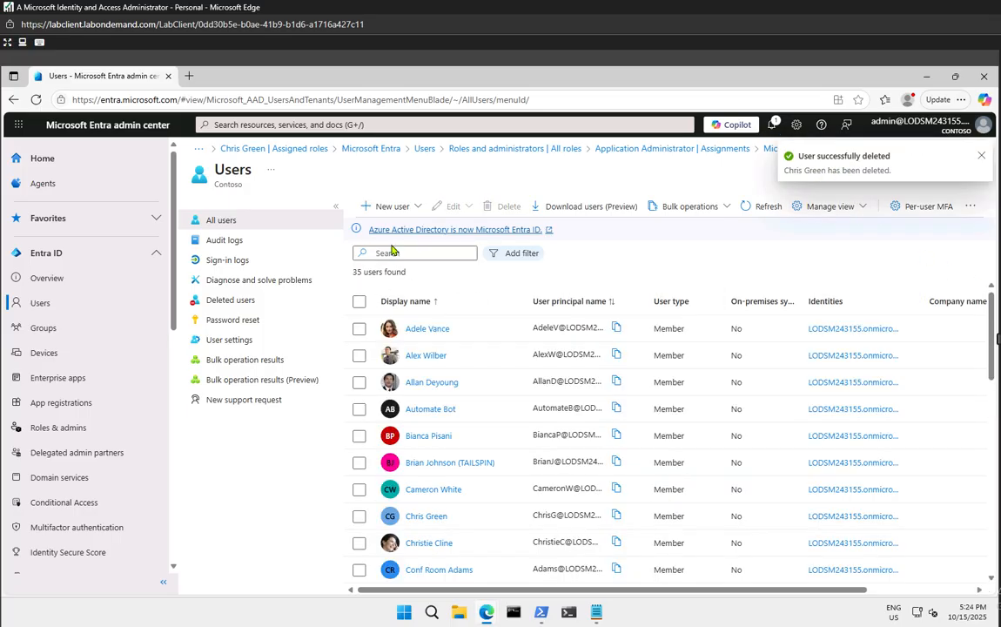
Refresh the All users list to confirm it now shows 34 users found
click(754, 209)
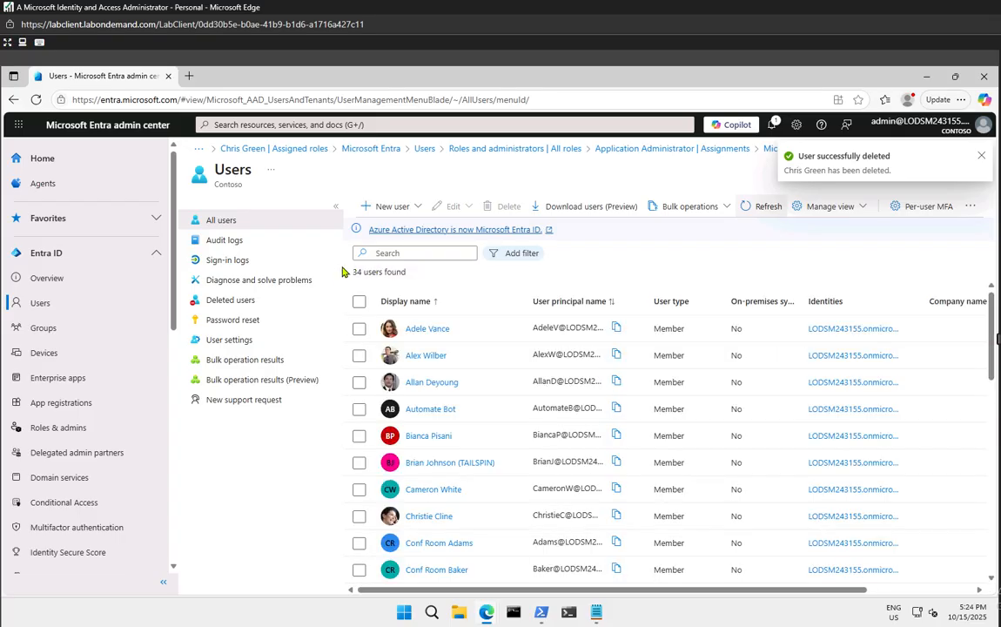
drag(356, 272, 405, 273)
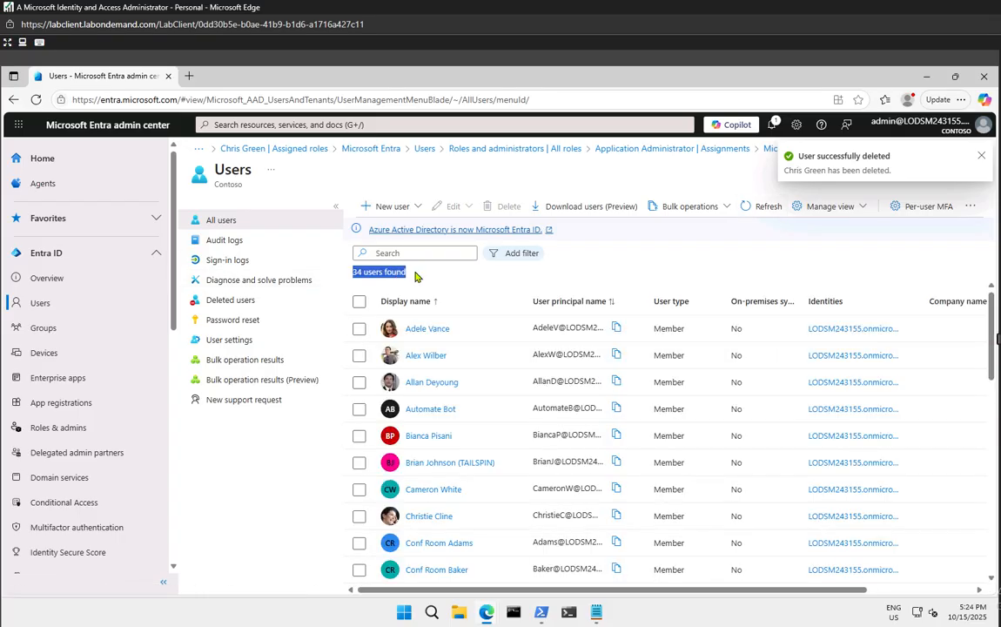
scroll(453, 538, down, 3)
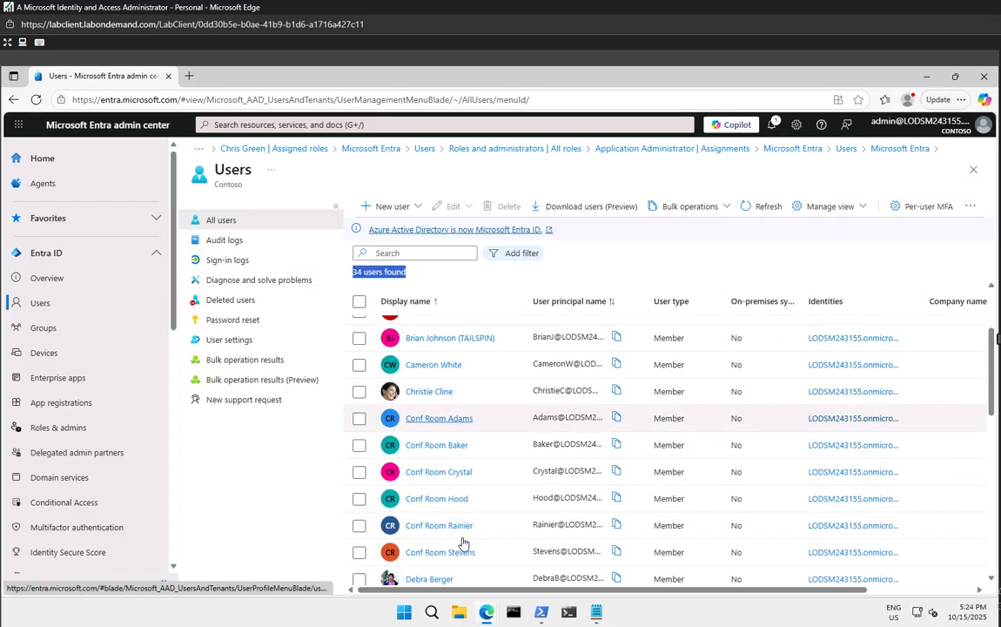
scroll(466, 533, up, 3)
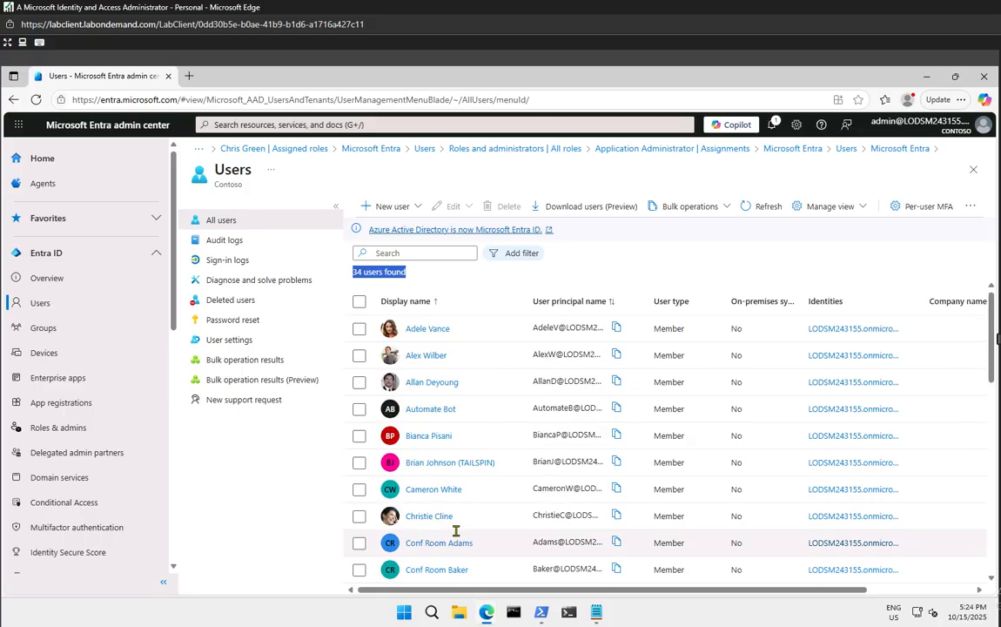
click(623, 260)
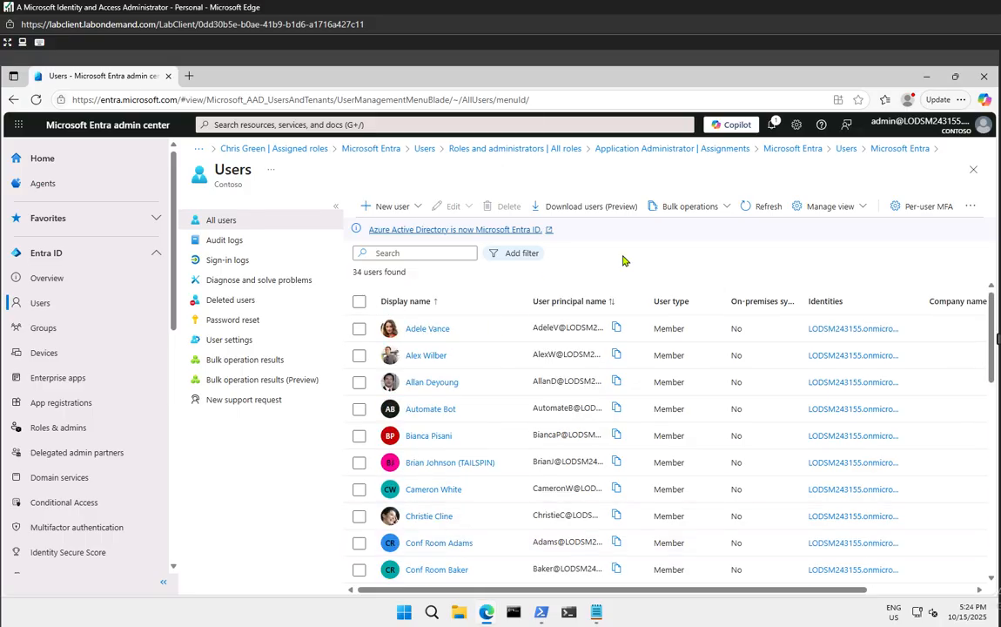
click(770, 213)
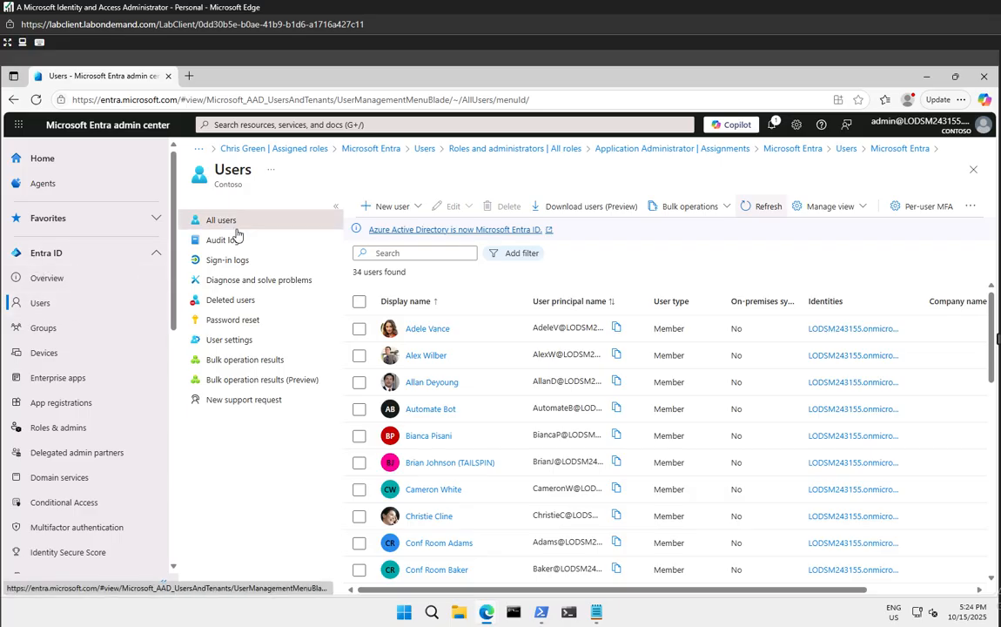
Restore the deleted user from Deleted users, then return to All users showing 35 users
click(228, 302)
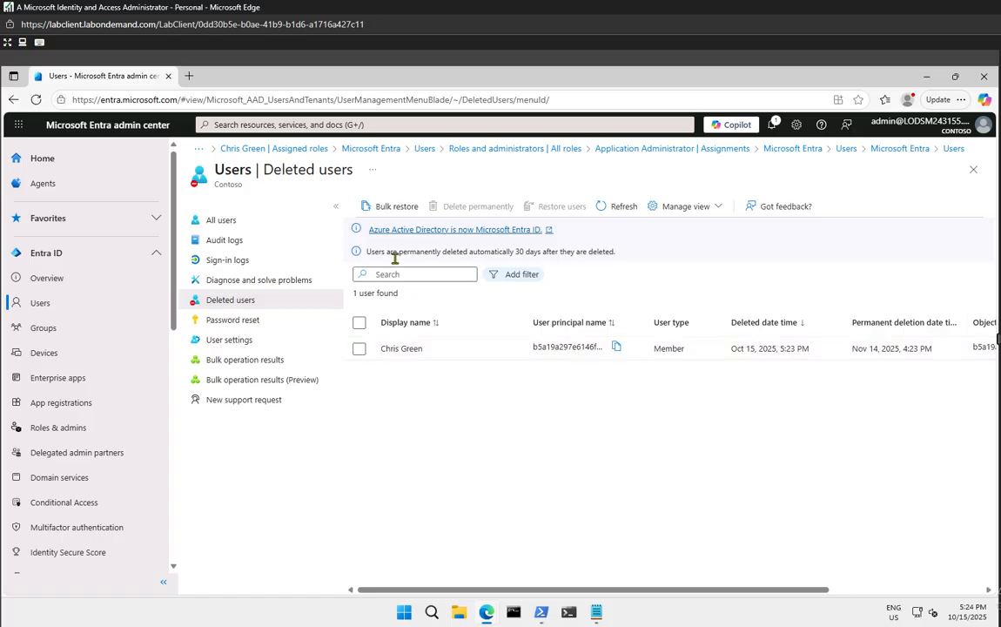
drag(381, 251, 647, 263)
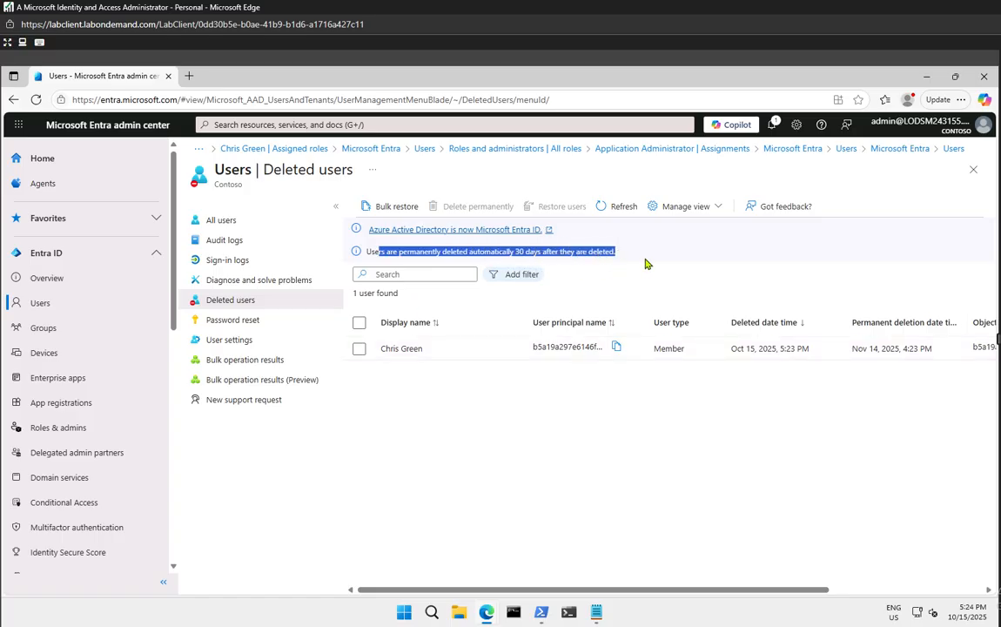
drag(719, 268, 742, 264)
click(720, 263)
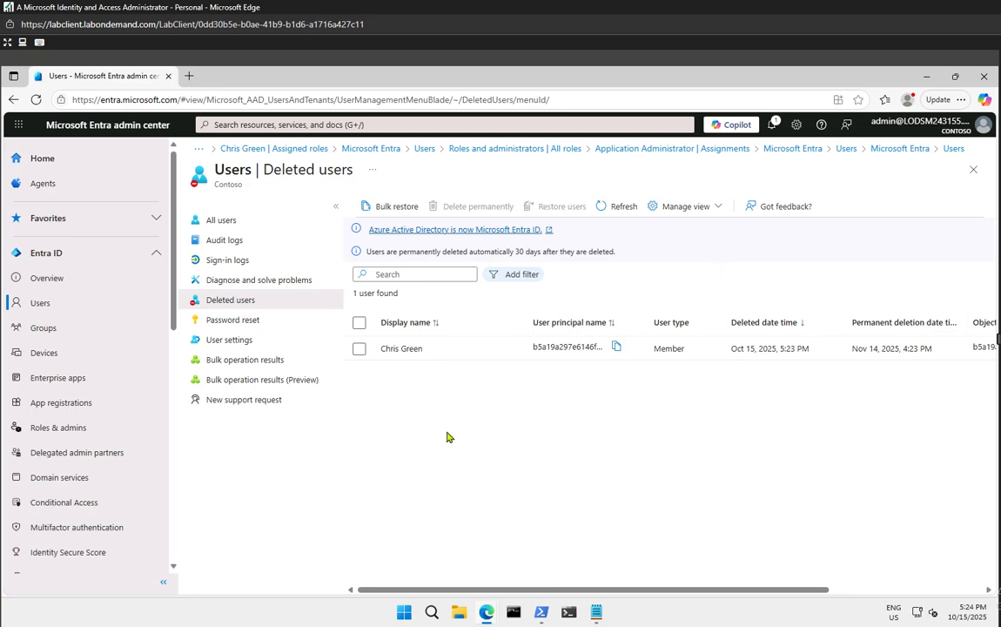
click(359, 348)
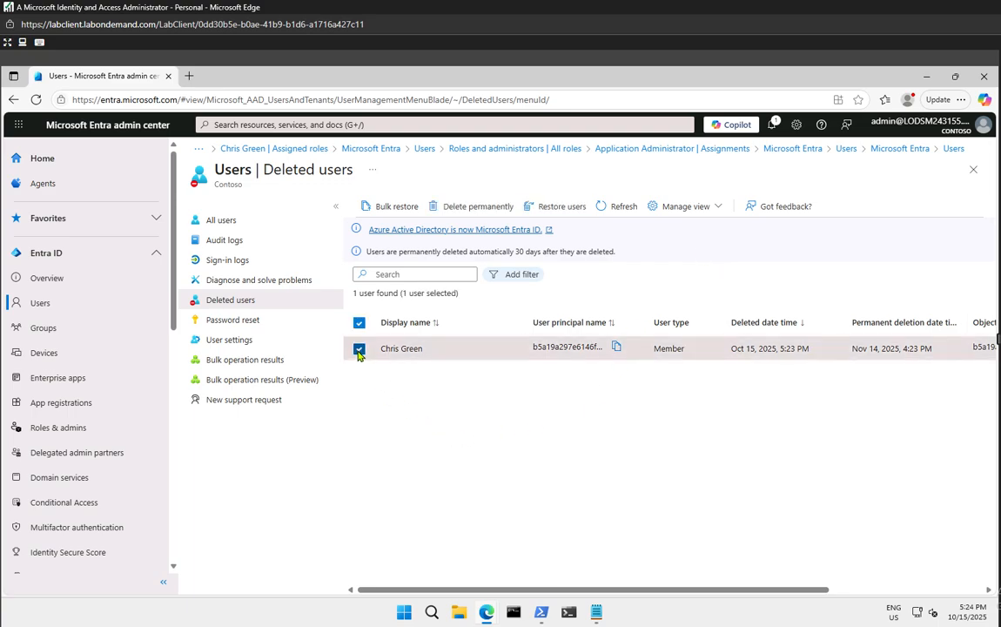
click(546, 210)
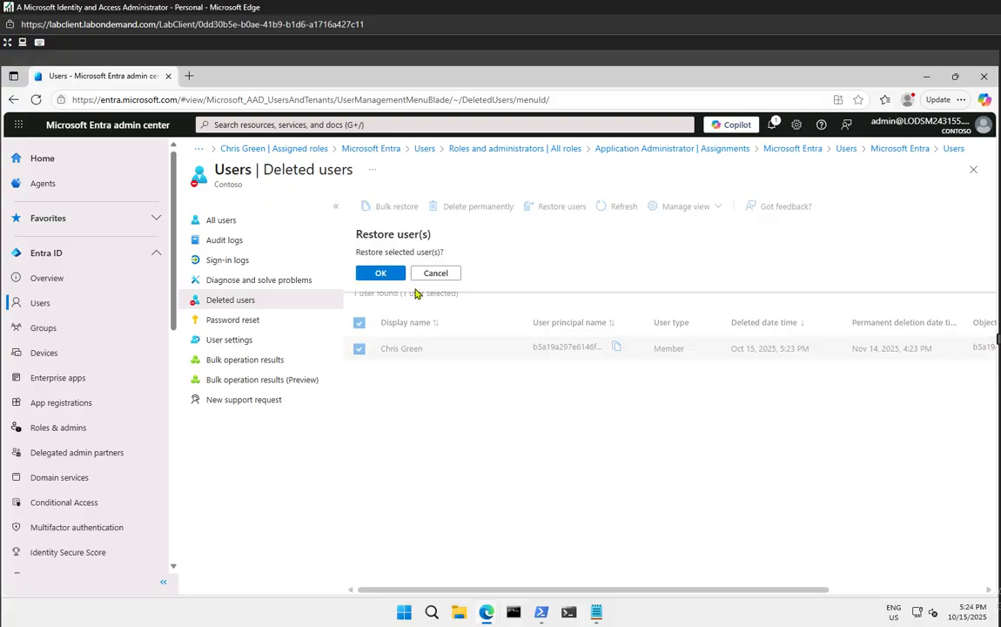
click(381, 273)
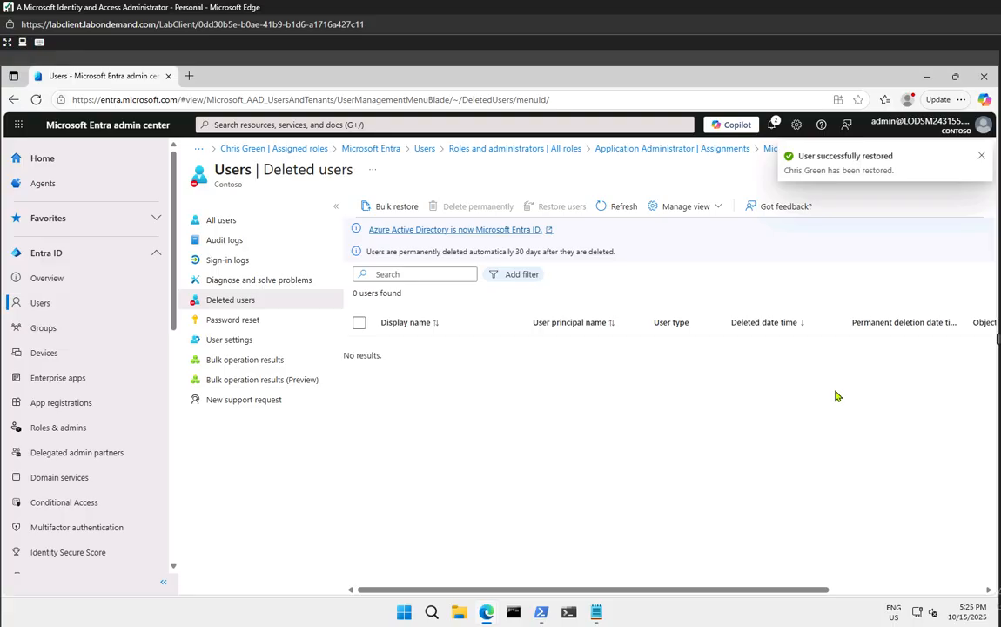
click(220, 221)
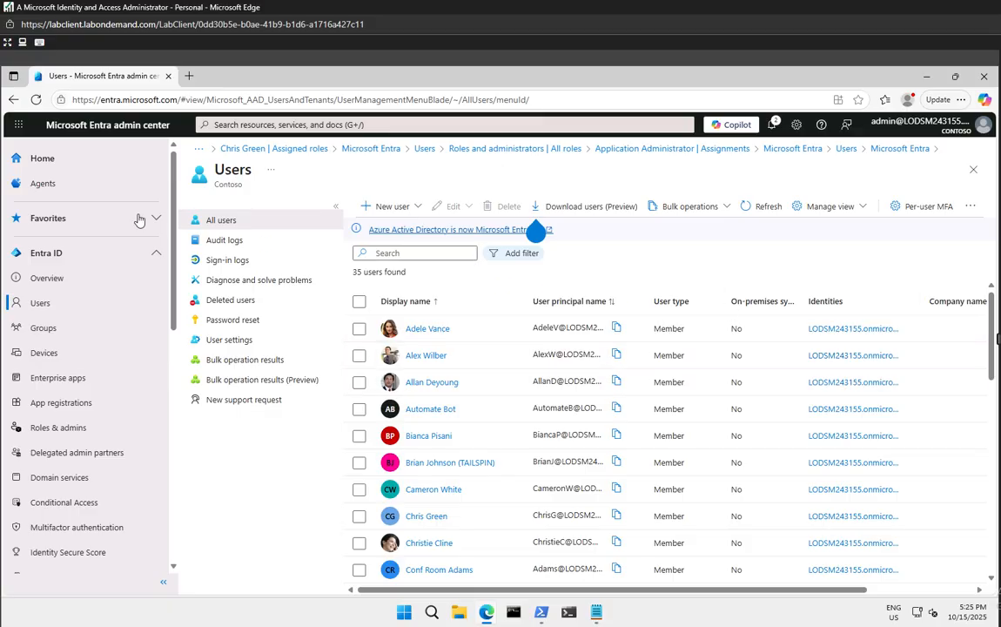
From Entra Home, open Users and open the profile of the last user in the list
click(52, 153)
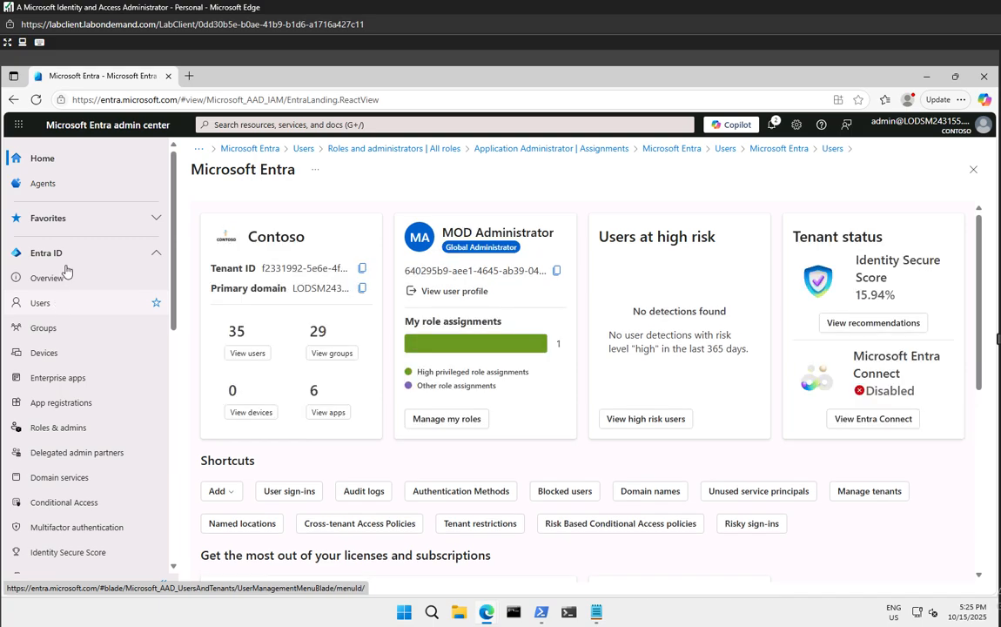
click(56, 304)
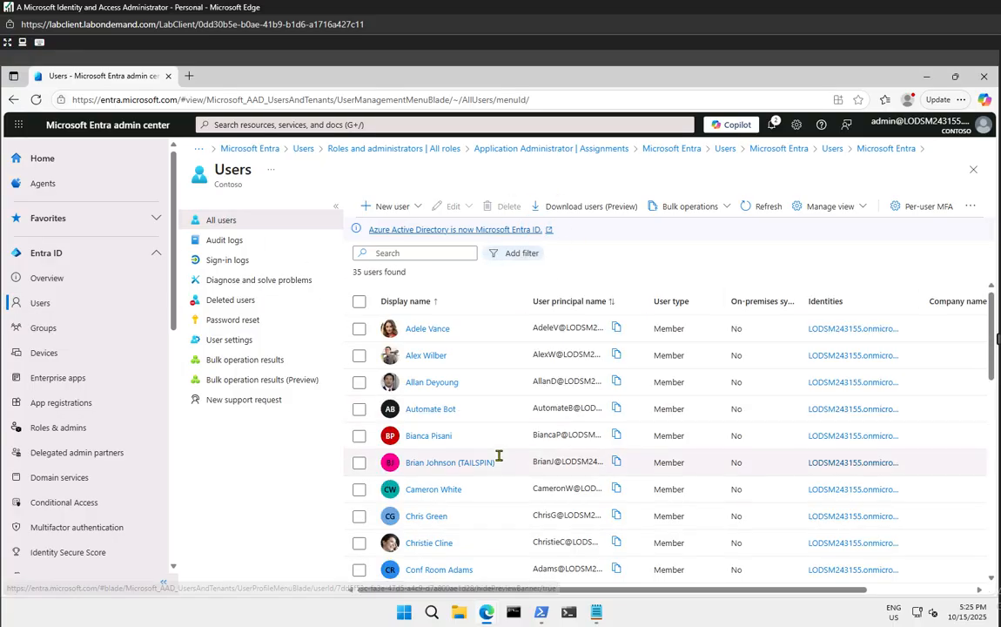
scroll(499, 466, down, 3)
scroll(498, 472, down, 3)
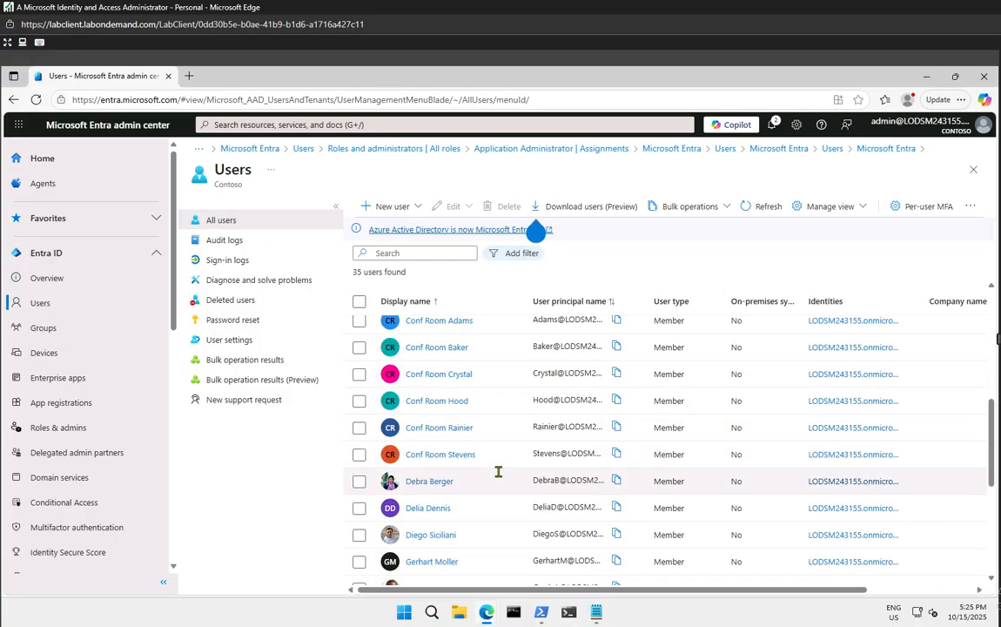
scroll(498, 472, down, 3)
scroll(488, 493, down, 3)
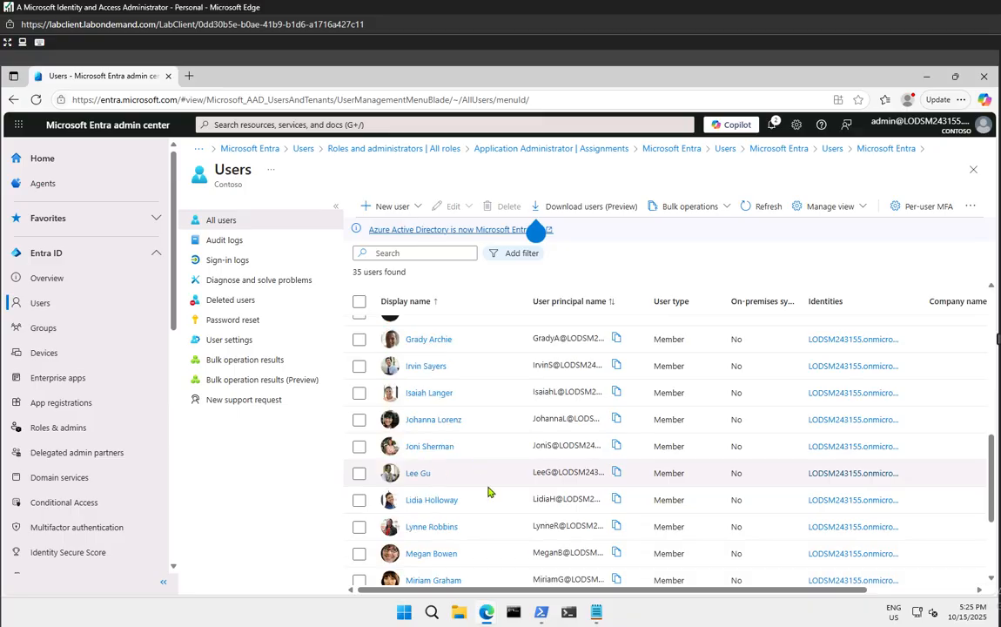
scroll(461, 481, down, 3)
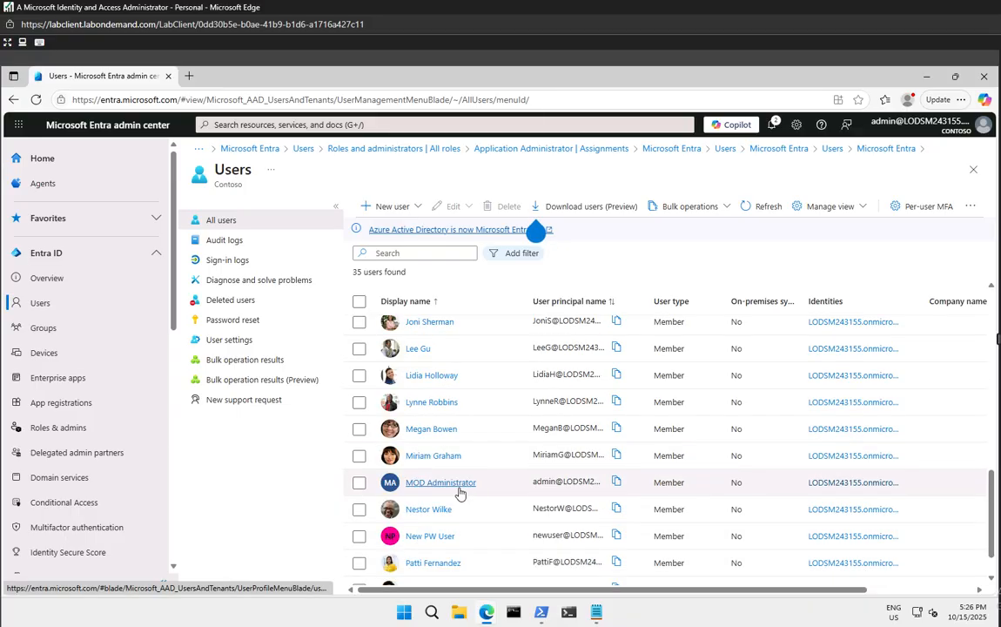
scroll(459, 487, down, 2)
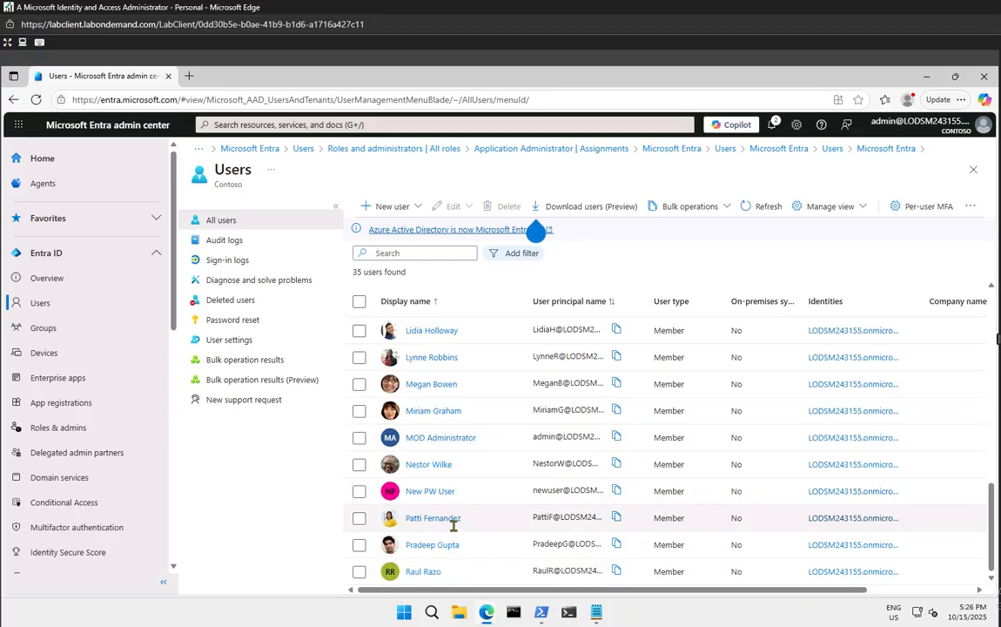
click(359, 571)
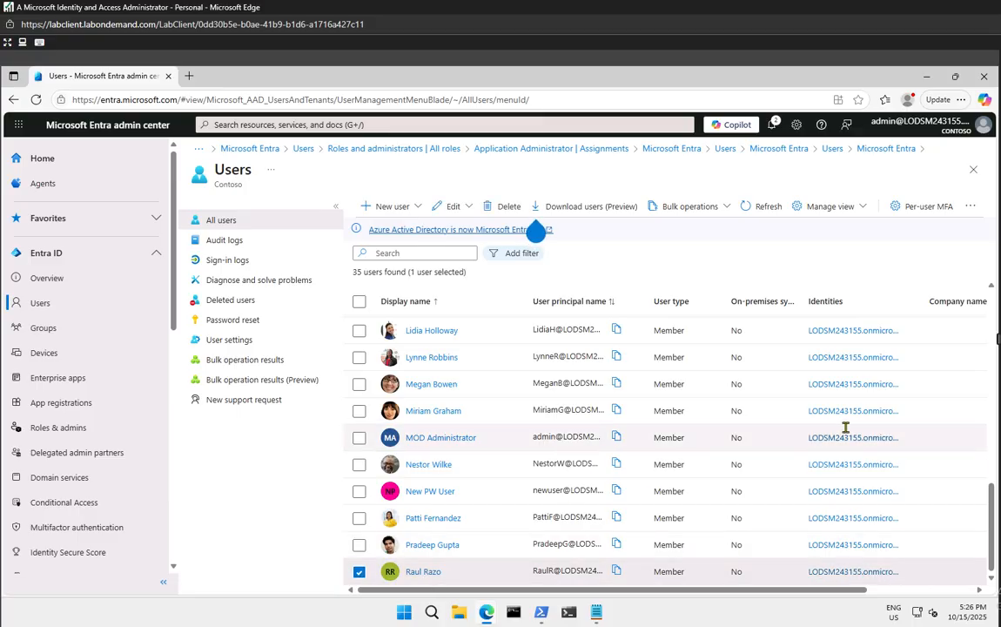
click(424, 572)
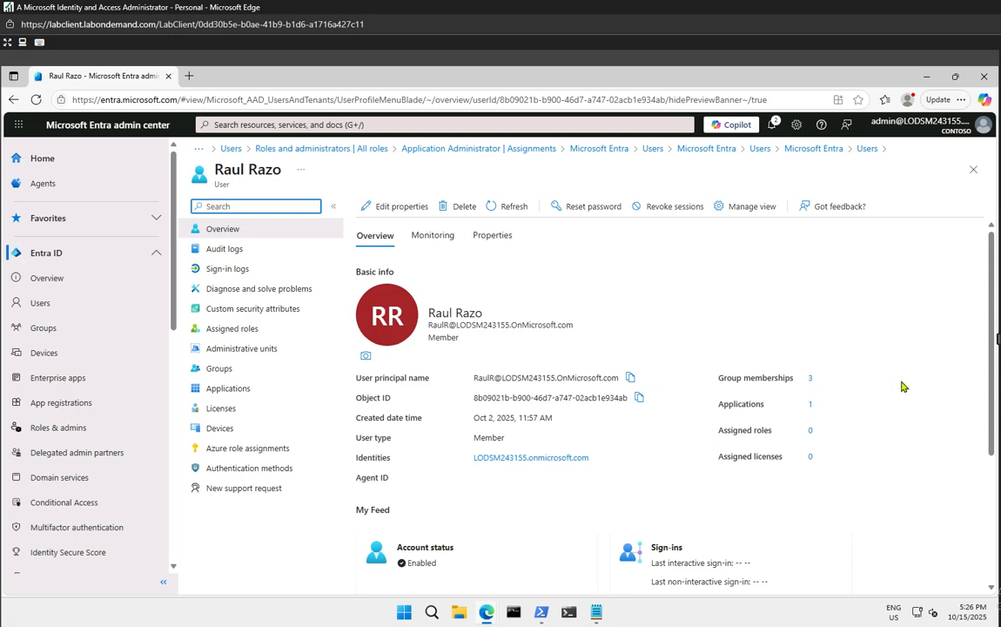
Show the user's Properties tab and scroll through its details
scroll(902, 386, down, 3)
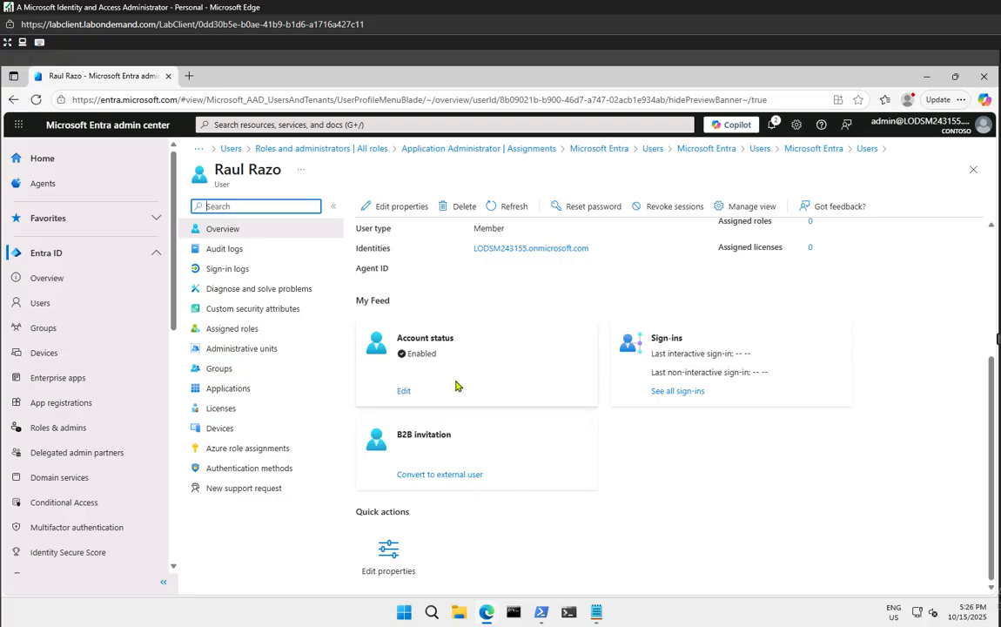
scroll(459, 385, up, 3)
click(509, 239)
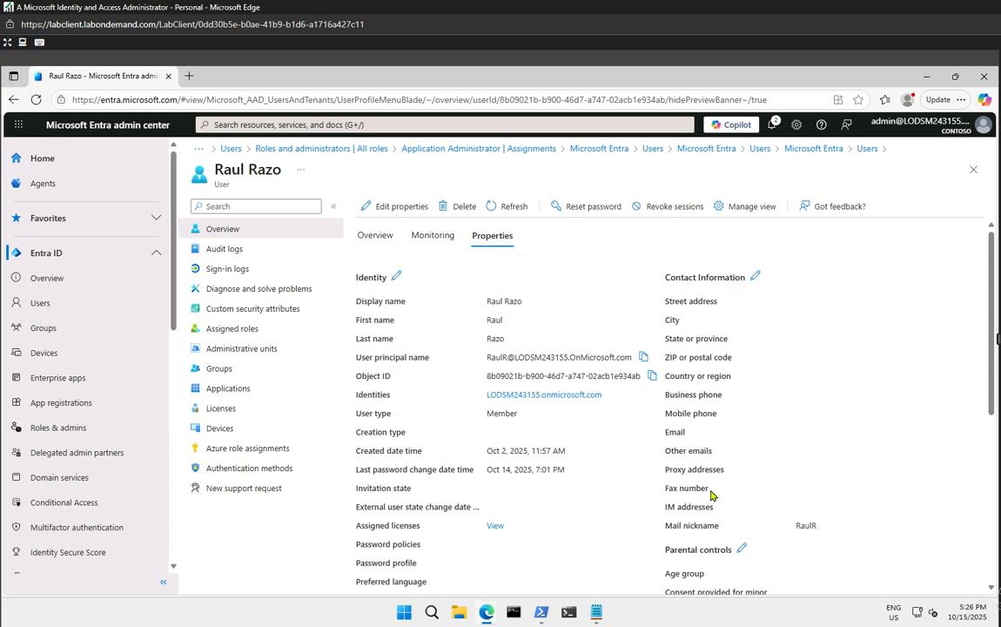
scroll(710, 495, down, 4)
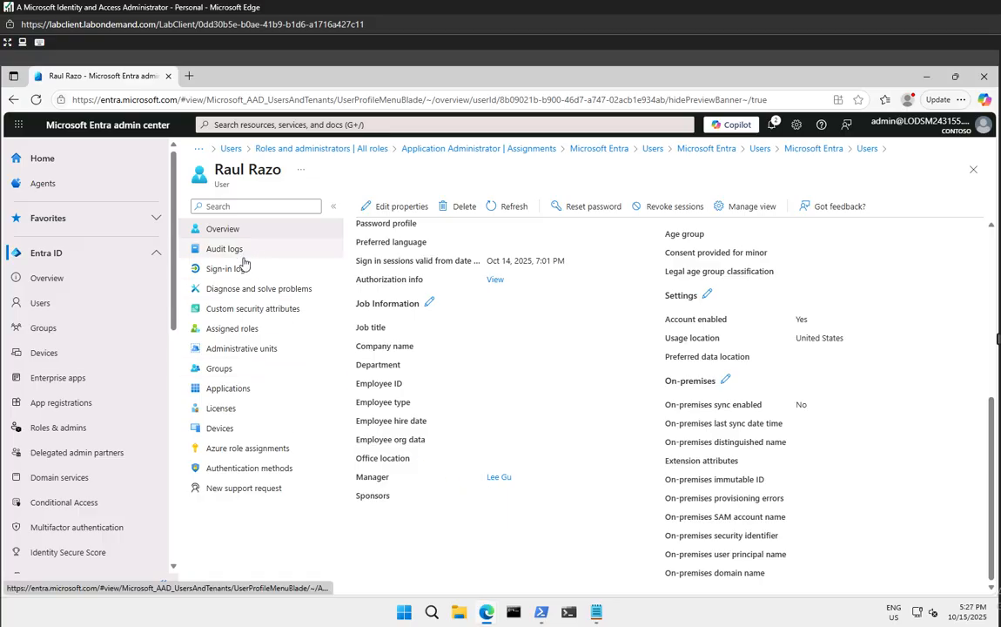
Browse the user's Overview and Monitoring tabs, then scroll the Properties down to usage location
click(249, 309)
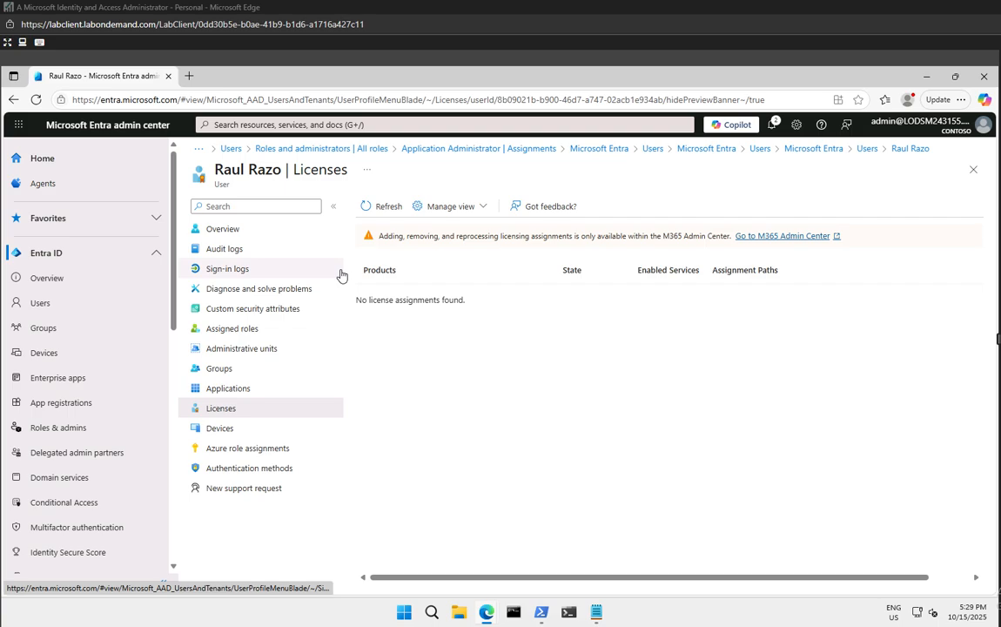
click(210, 234)
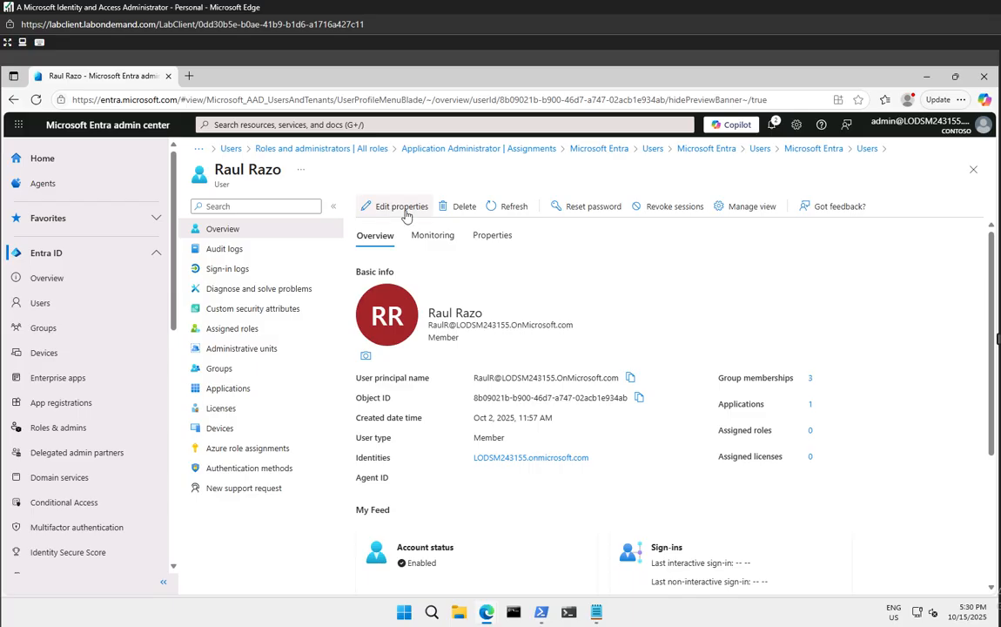
click(432, 237)
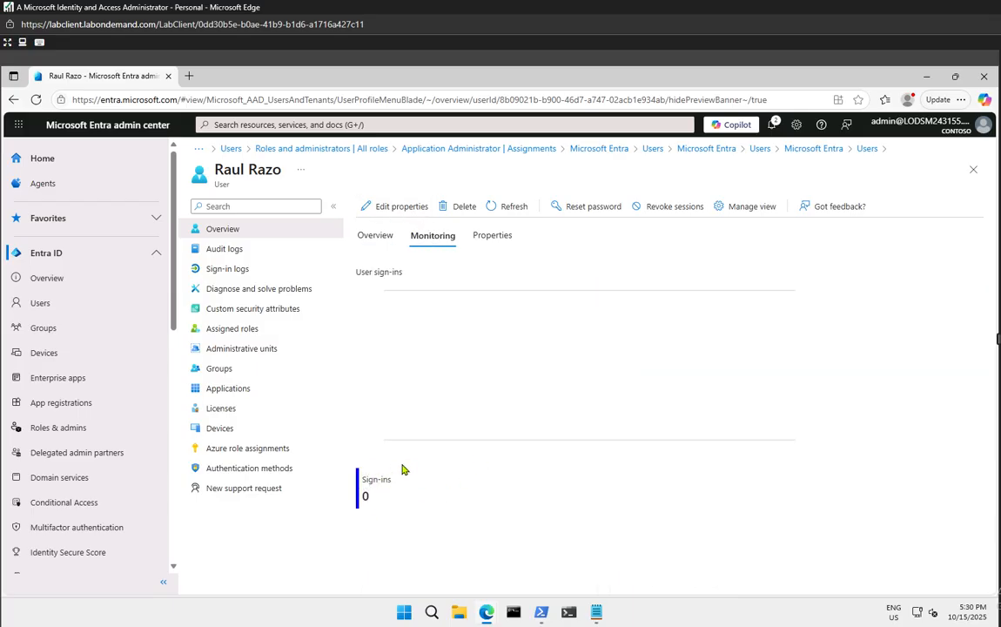
click(494, 236)
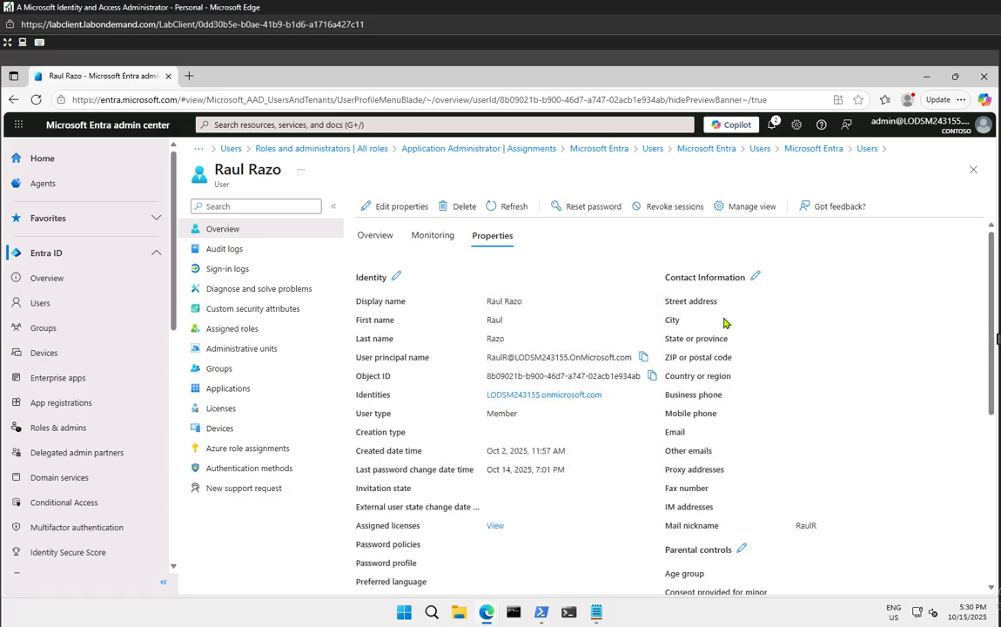
scroll(723, 323, down, 3)
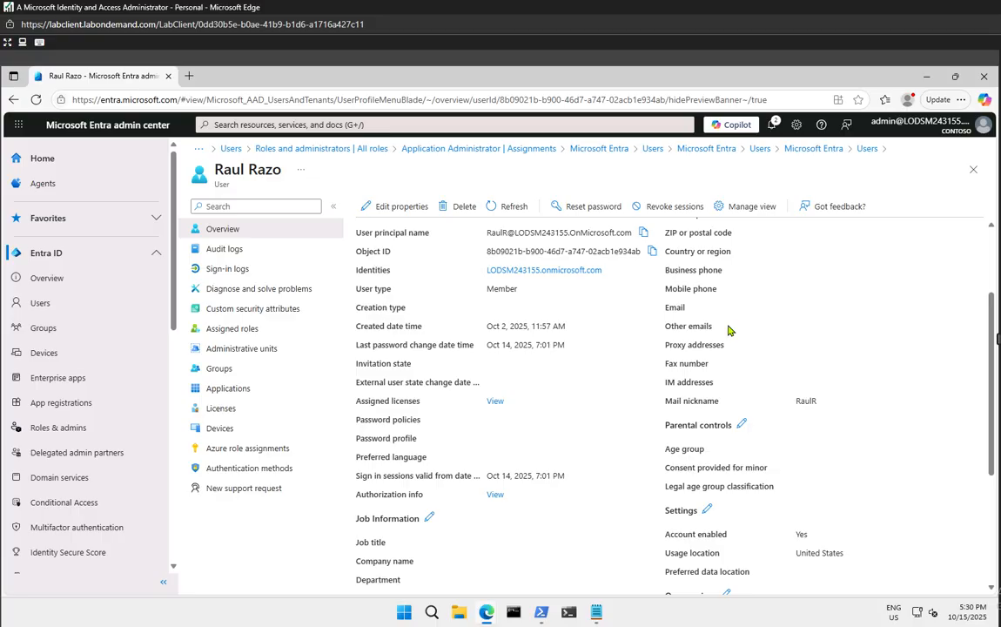
scroll(723, 348, down, 3)
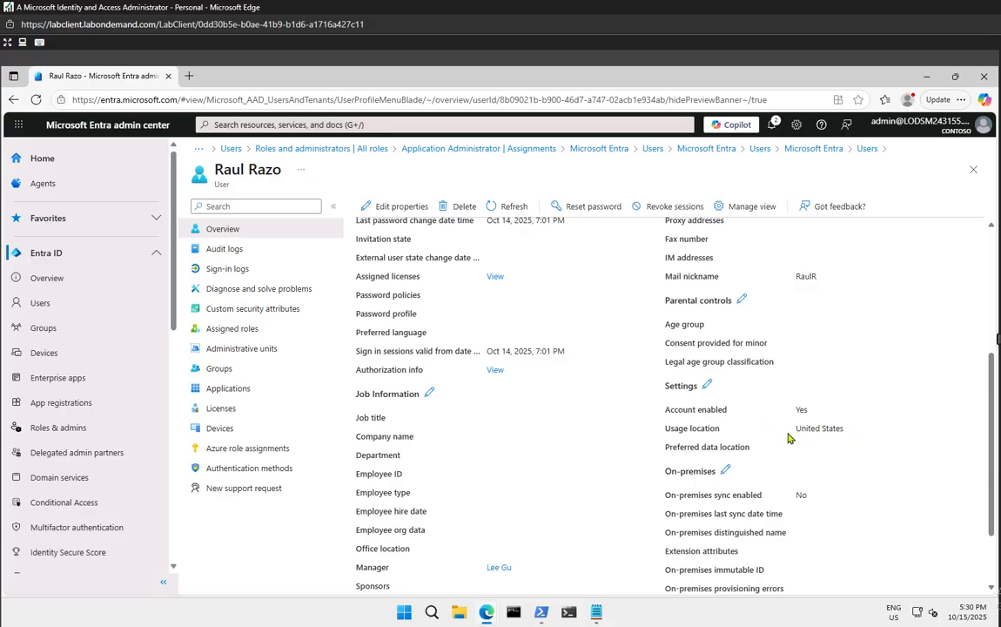
View the user's Licenses page (no assignments), open a spare browser tab, and dismiss the Edge flyout
click(218, 409)
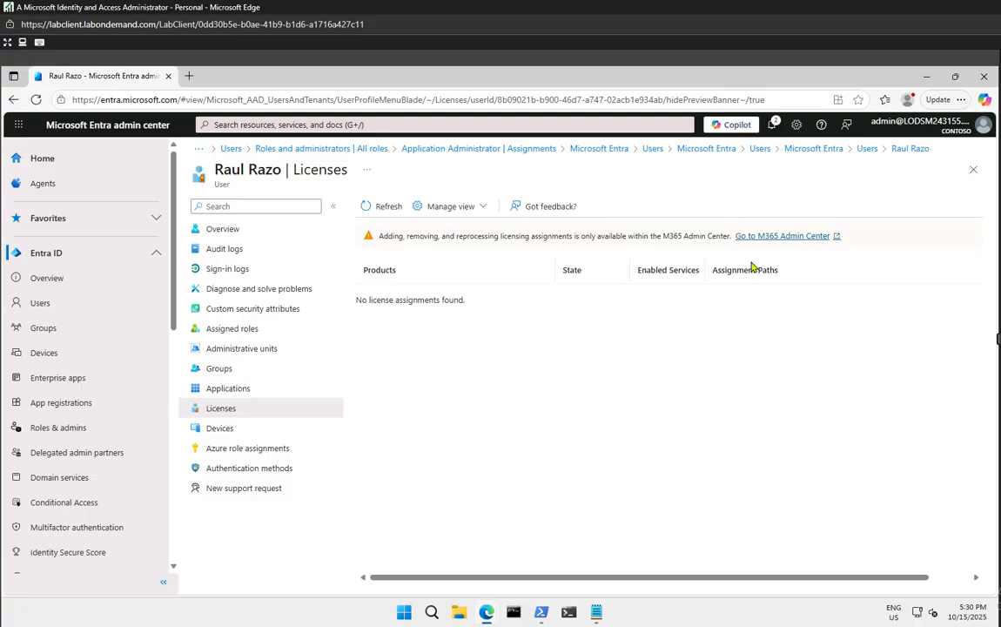
click(191, 77)
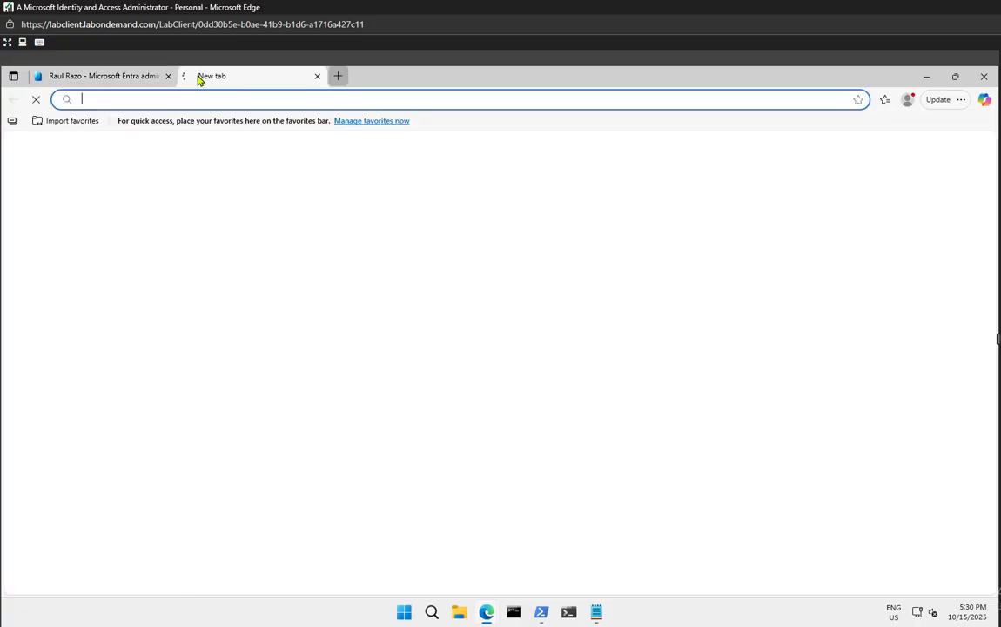
click(139, 78)
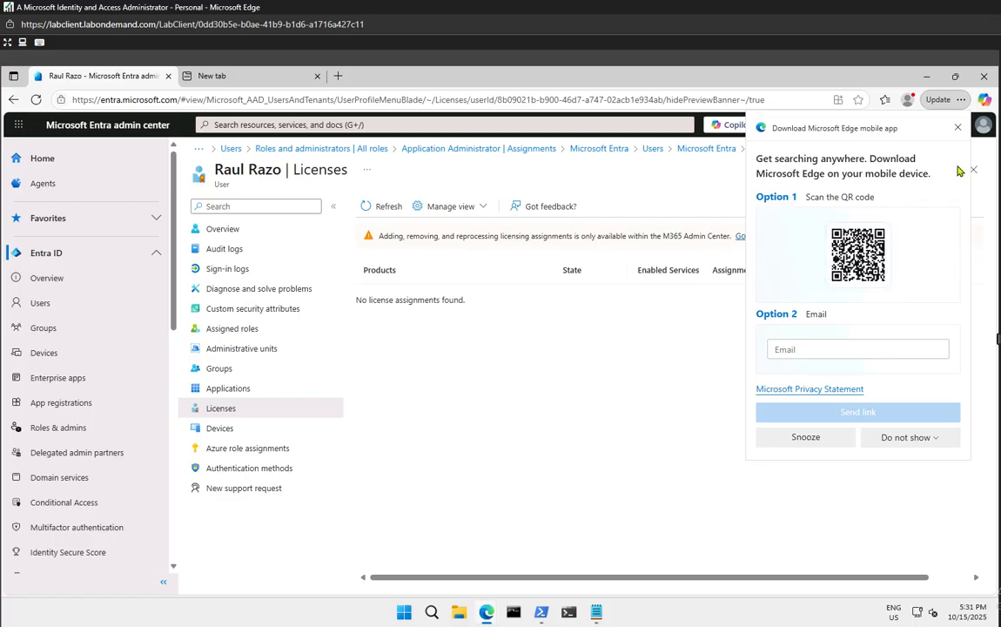
click(958, 127)
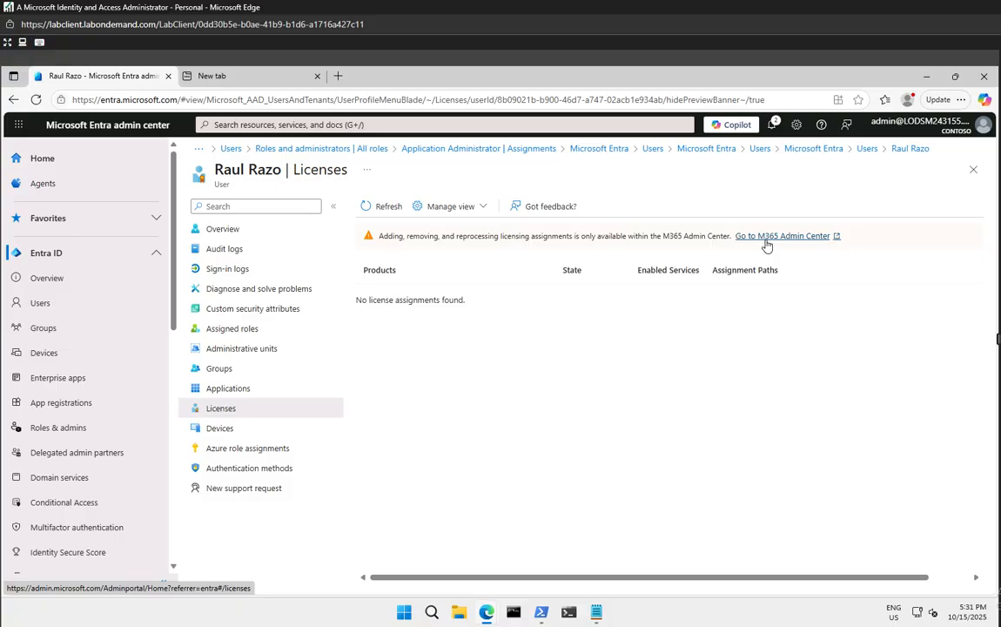
Load admin.microsoft.com in the blank new browser tab
click(767, 243)
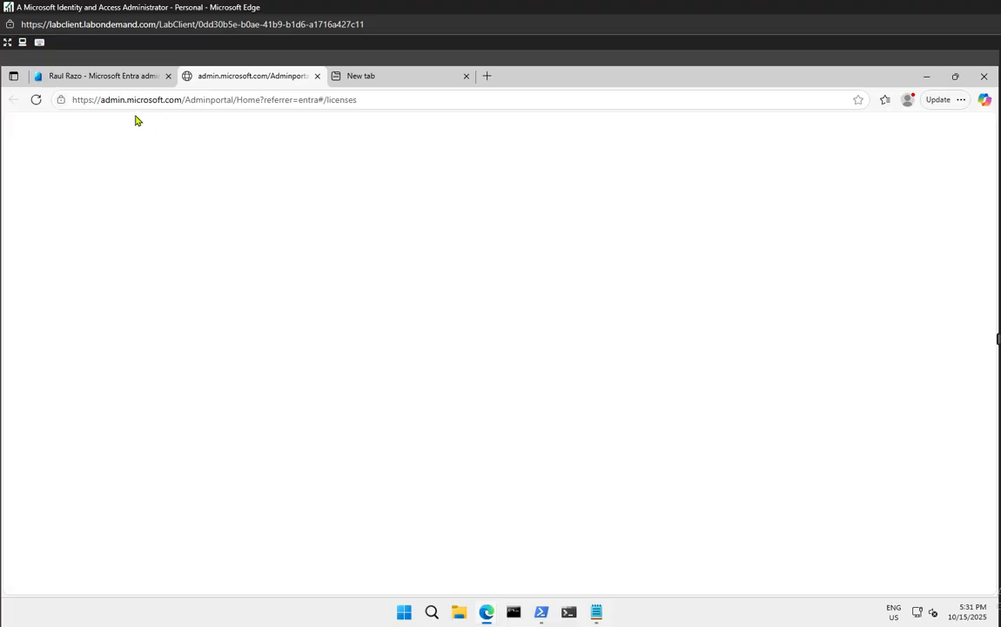
click(406, 82)
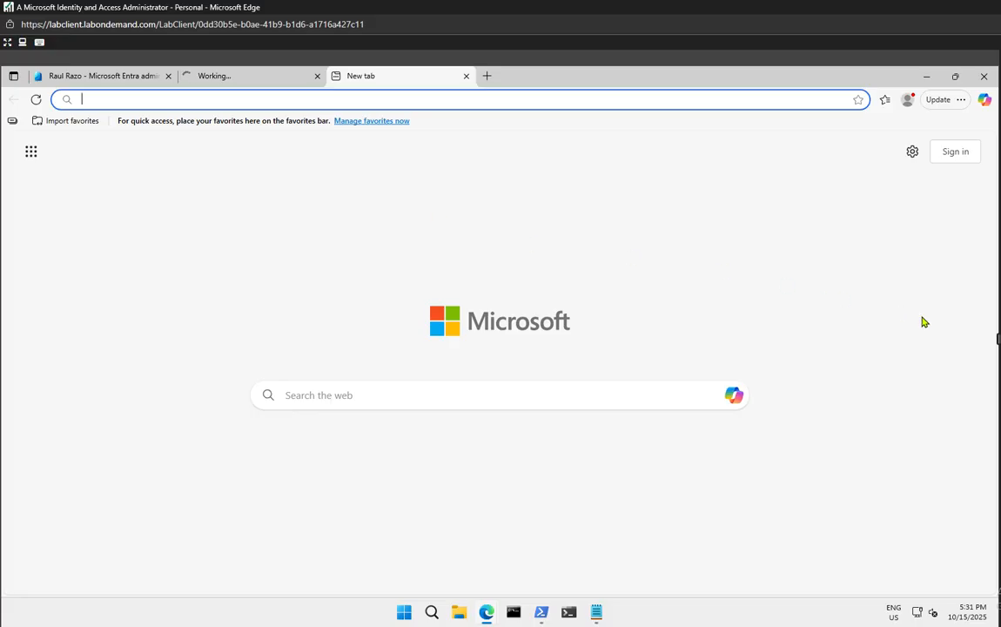
click(208, 101)
text(a)
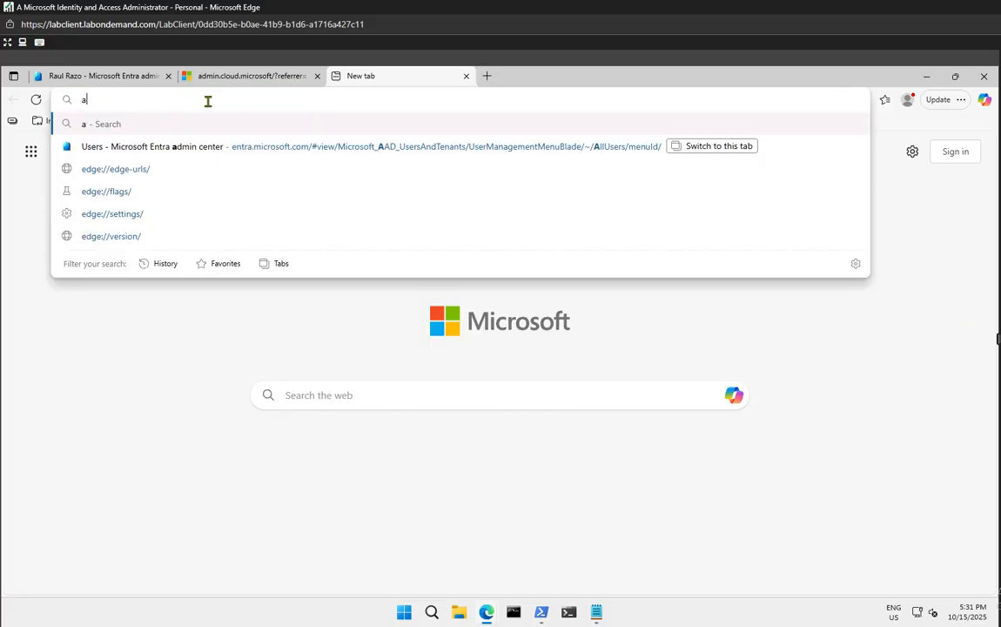
text(dmin.micr)
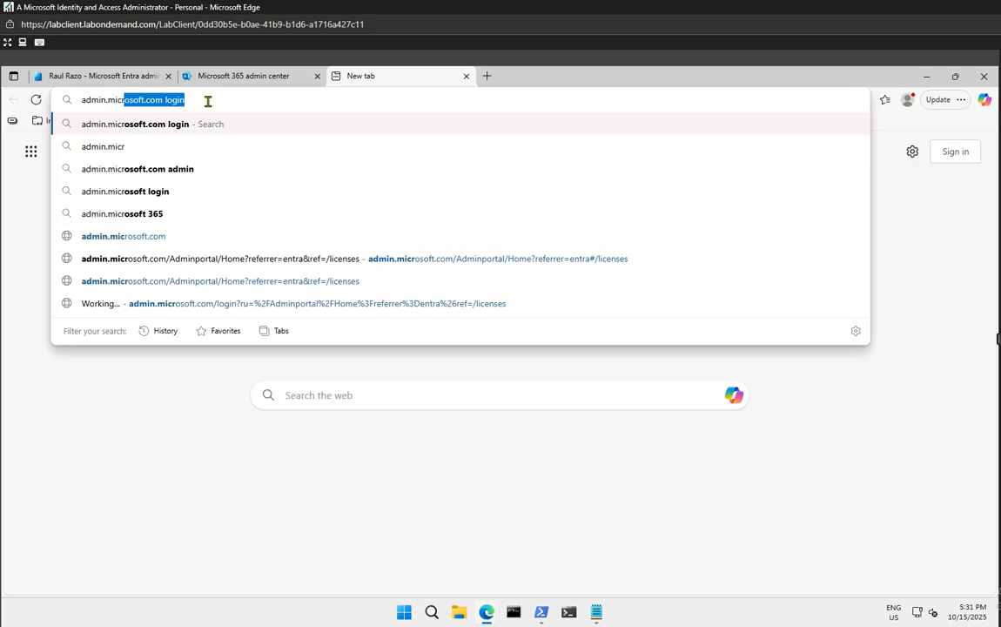
text(osoft.com)
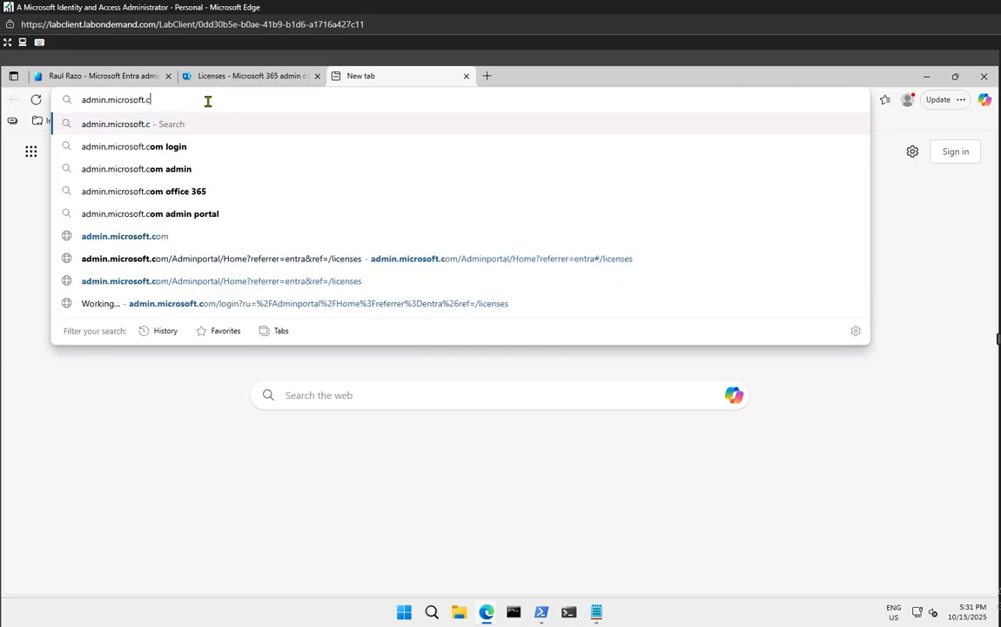
key(Return)
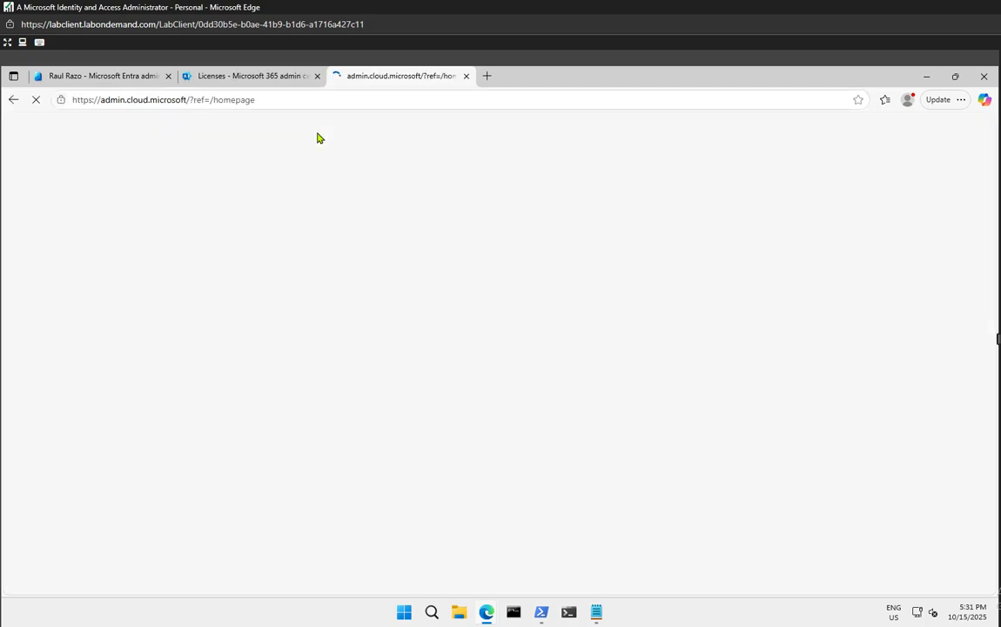
Open Billing > Licenses in the new admin center tab, listing 5 subscriptions
click(277, 78)
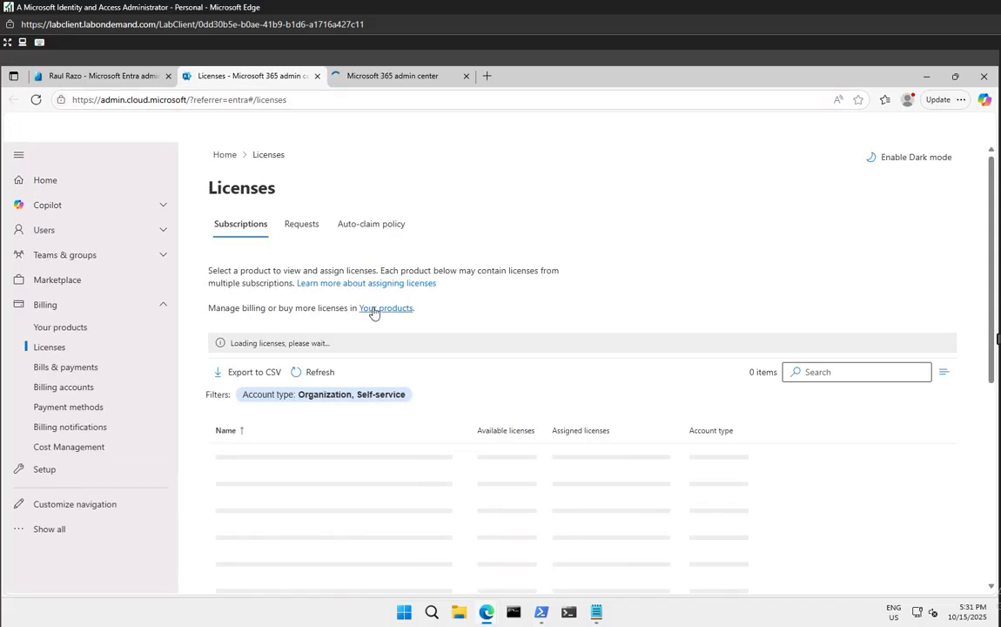
click(411, 78)
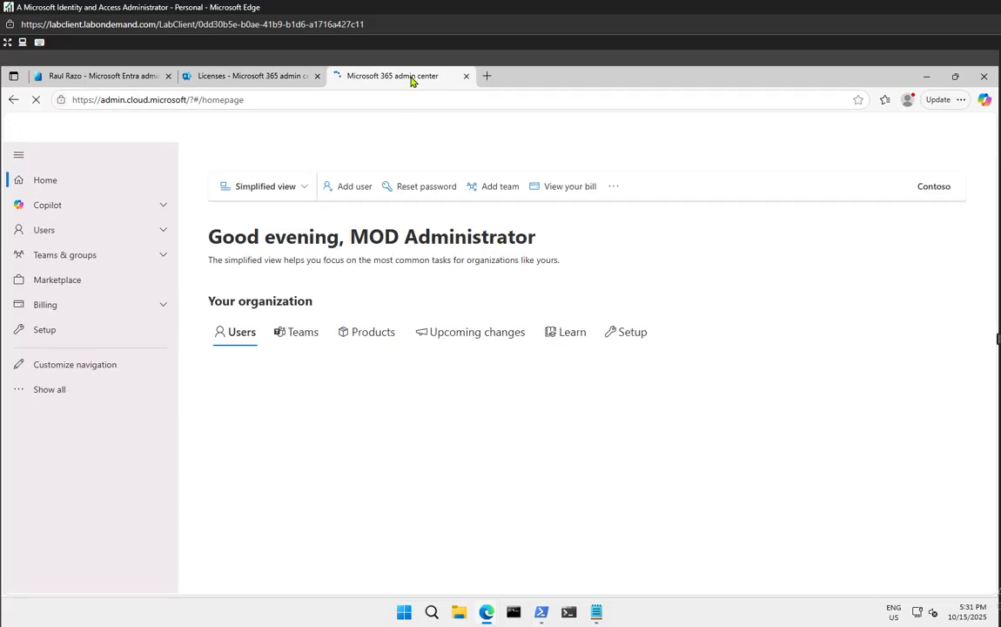
click(236, 80)
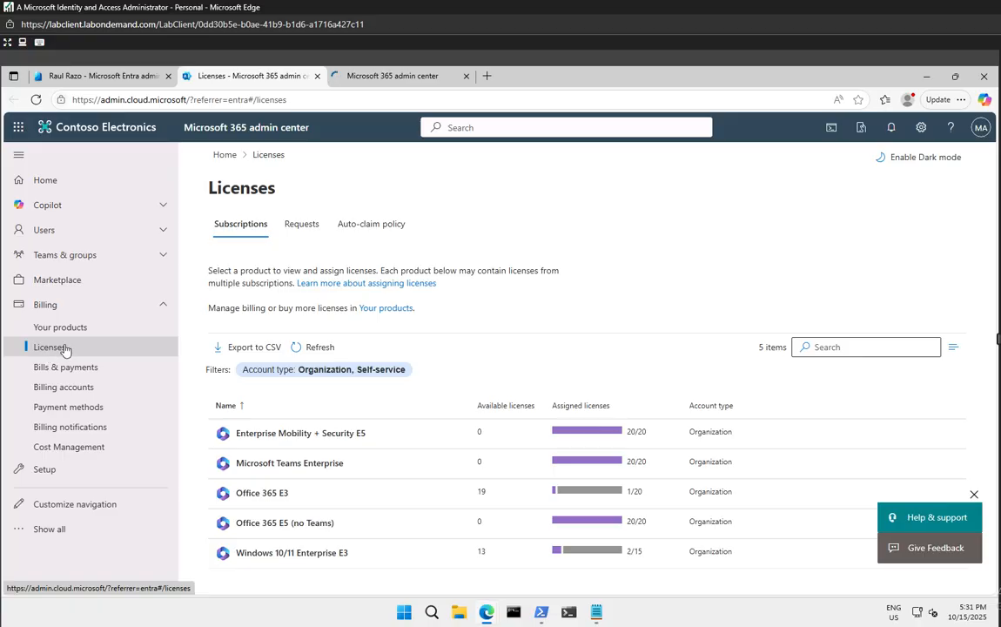
click(380, 85)
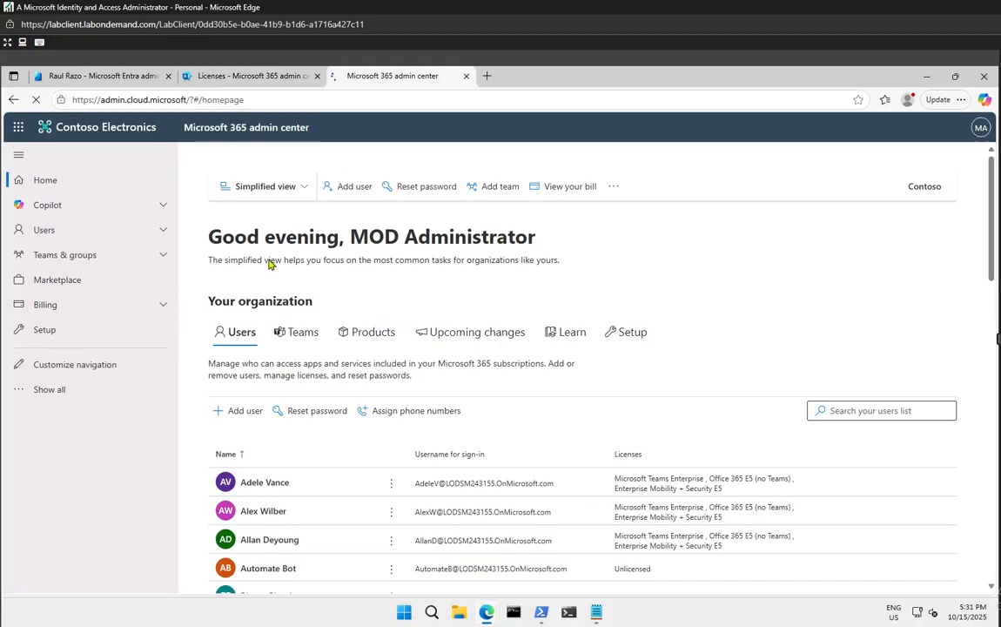
click(163, 304)
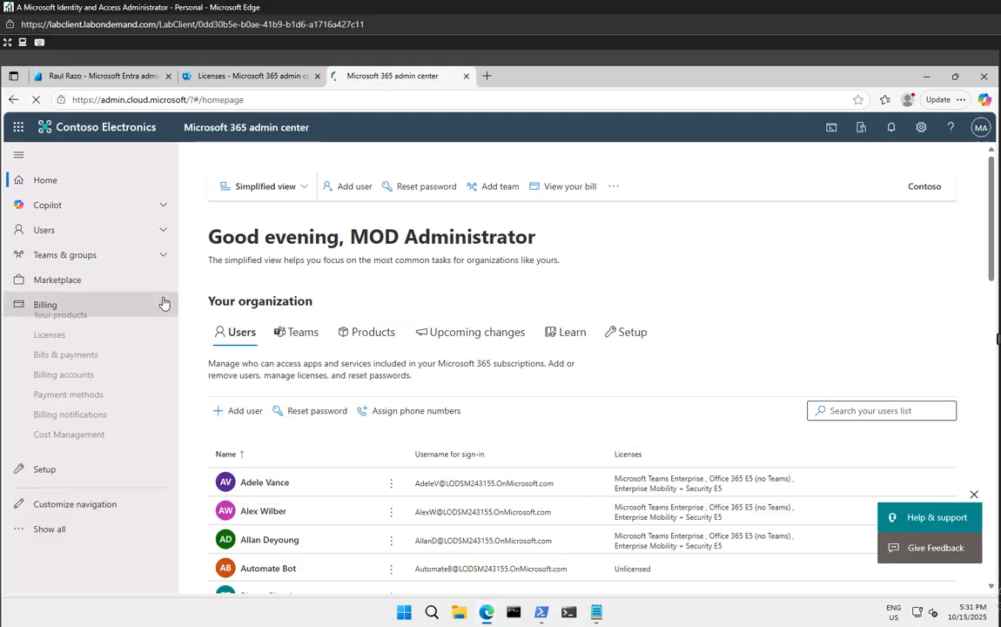
click(49, 349)
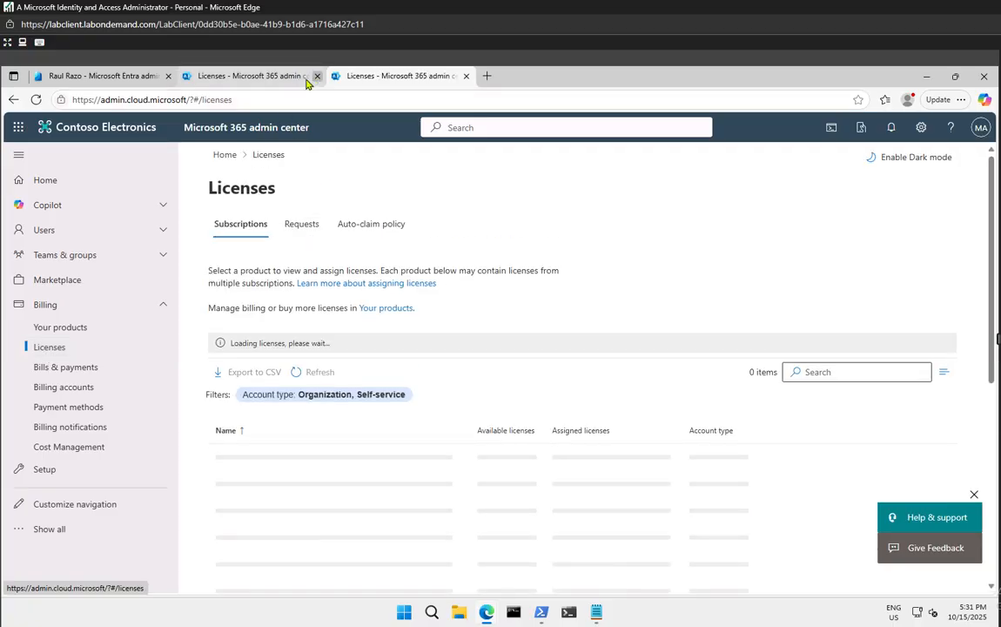
click(313, 79)
Close the duplicate Licenses tab and open the Windows 10/11 Enterprise E3 license details
click(318, 77)
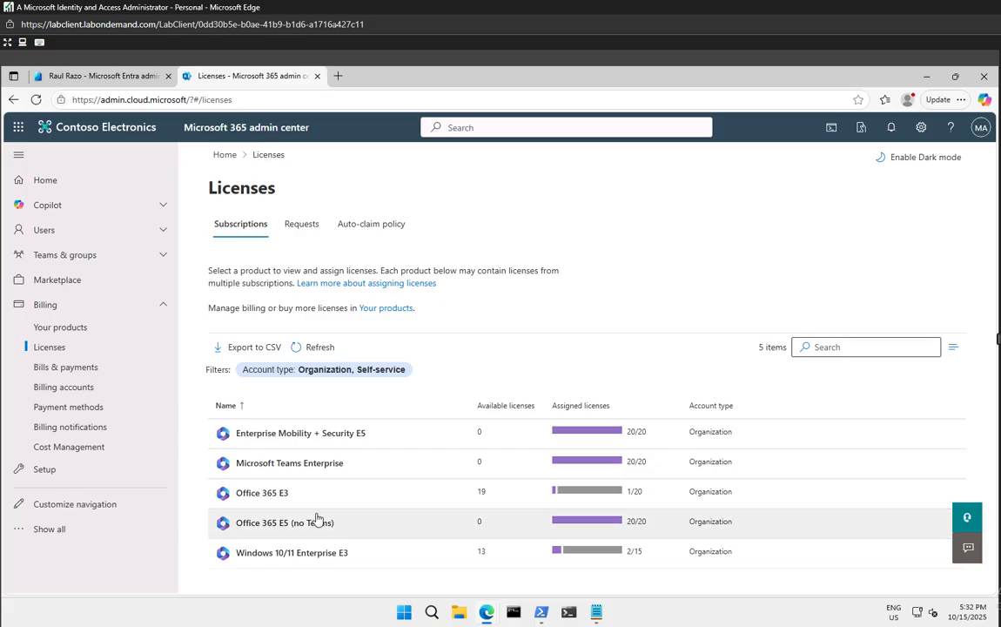
click(274, 555)
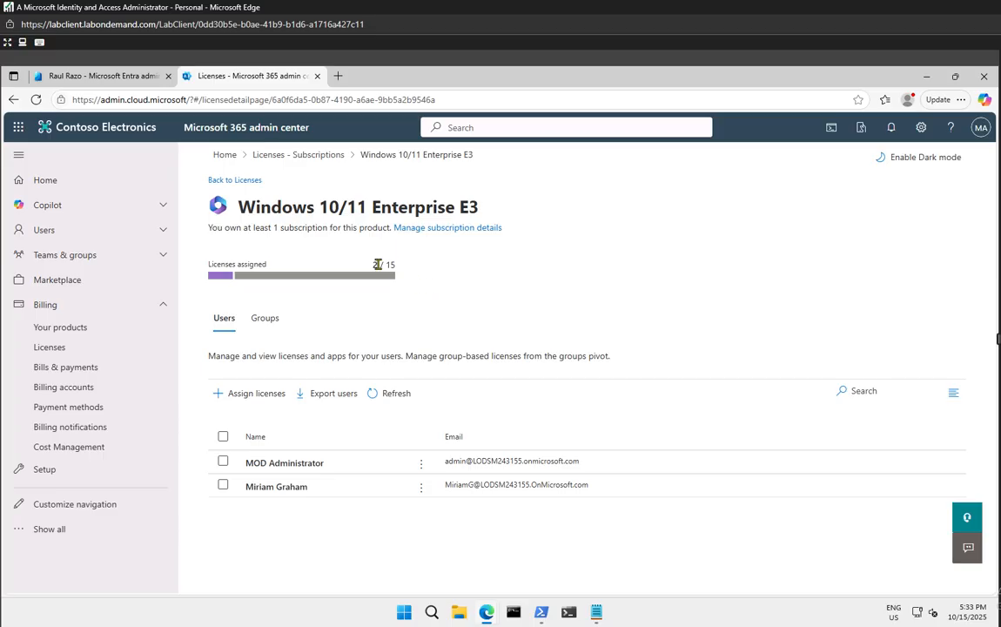
Assign a Windows 10/11 Enterprise E3 license to the user found by searching their first name
drag(385, 265, 418, 282)
click(418, 287)
click(242, 395)
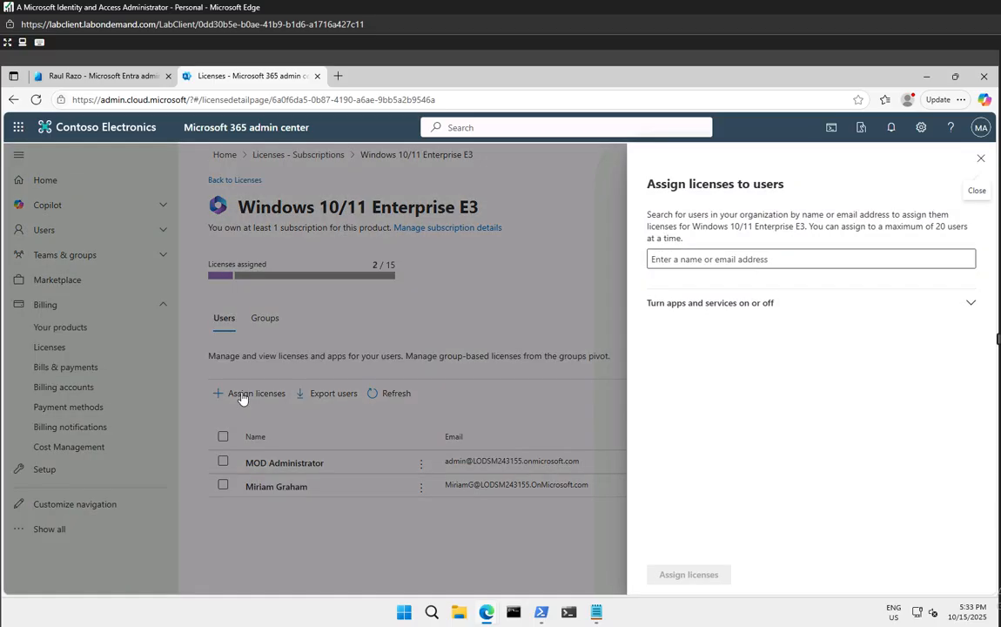
click(699, 260)
text(raul)
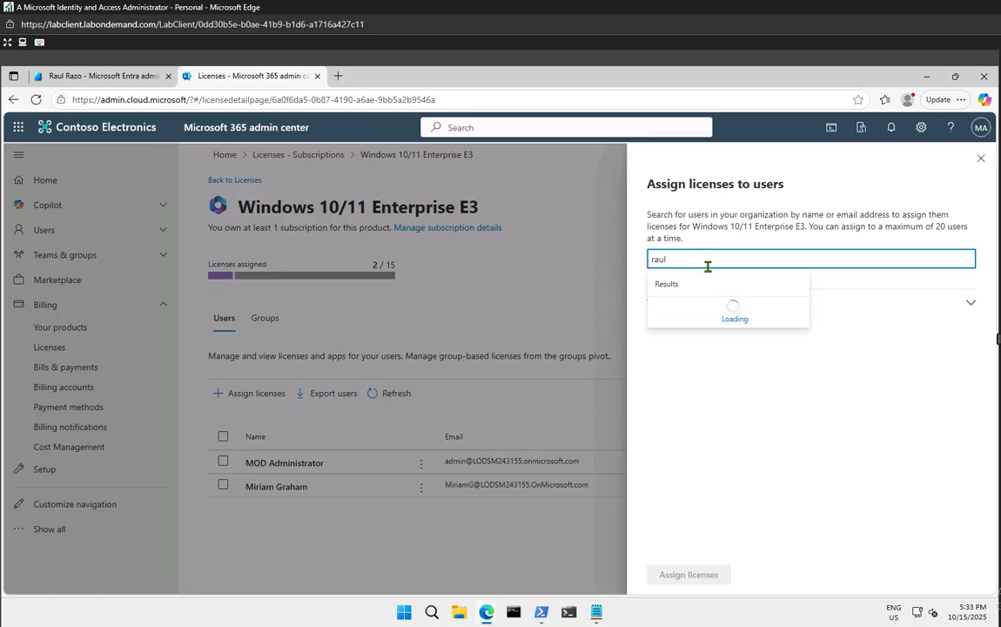
click(727, 316)
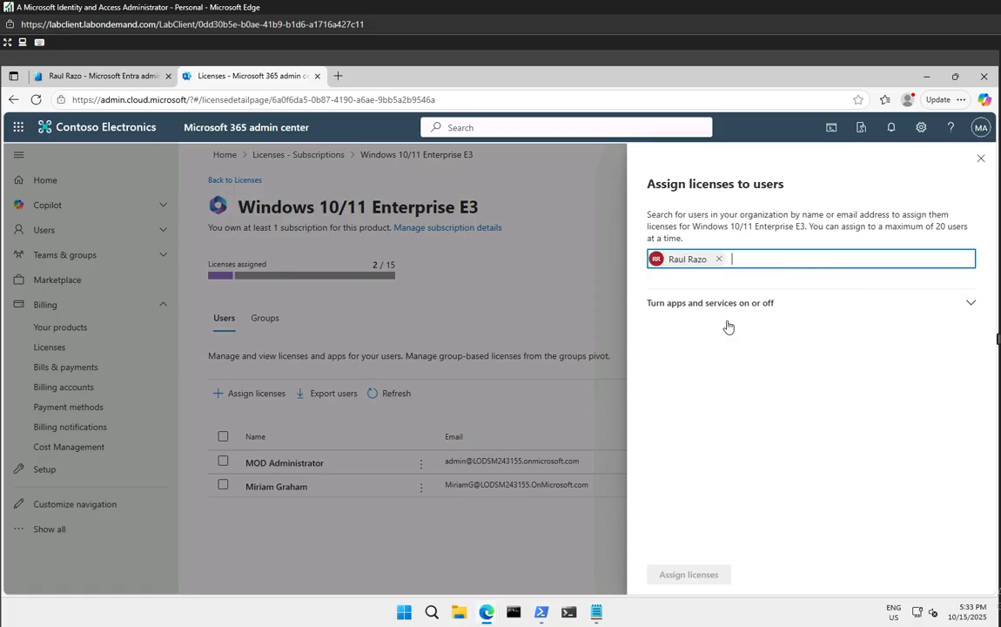
click(971, 304)
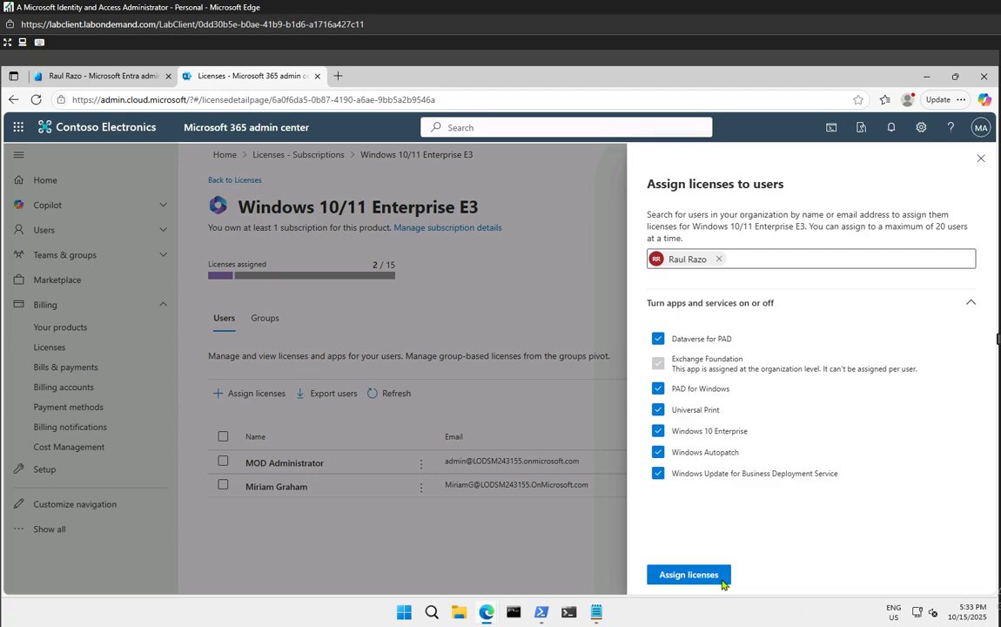
click(688, 575)
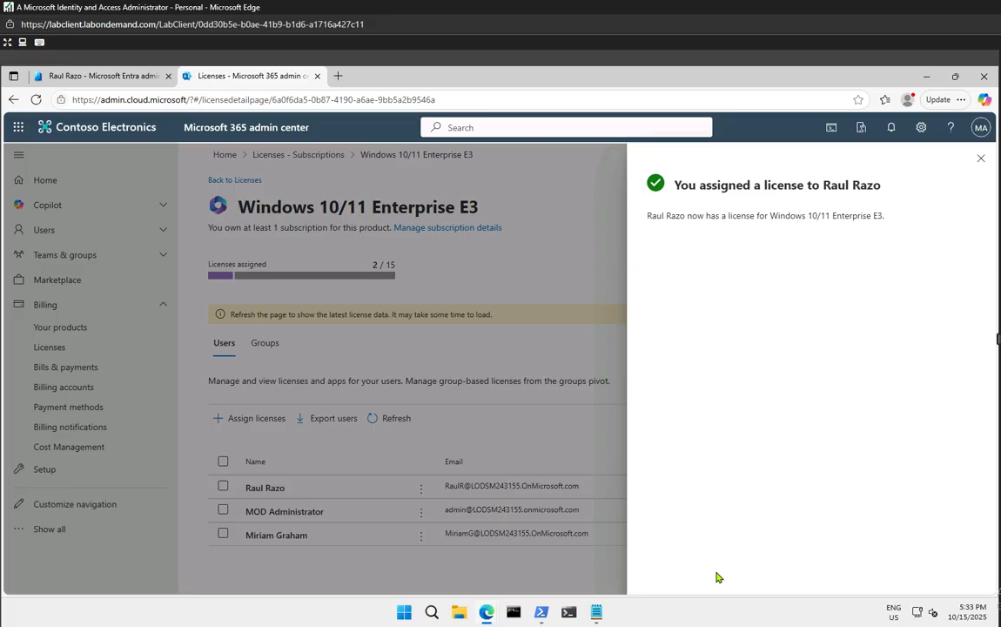
click(981, 159)
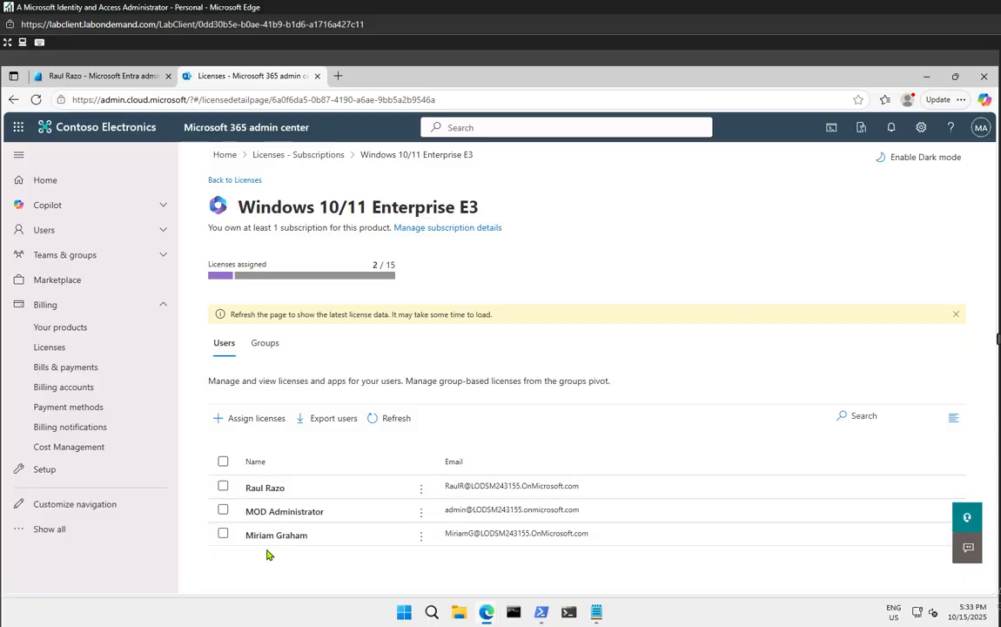
Refresh the user's Entra Licenses blade to show Windows 10/11 Enterprise E3 as Active, Direct
click(91, 76)
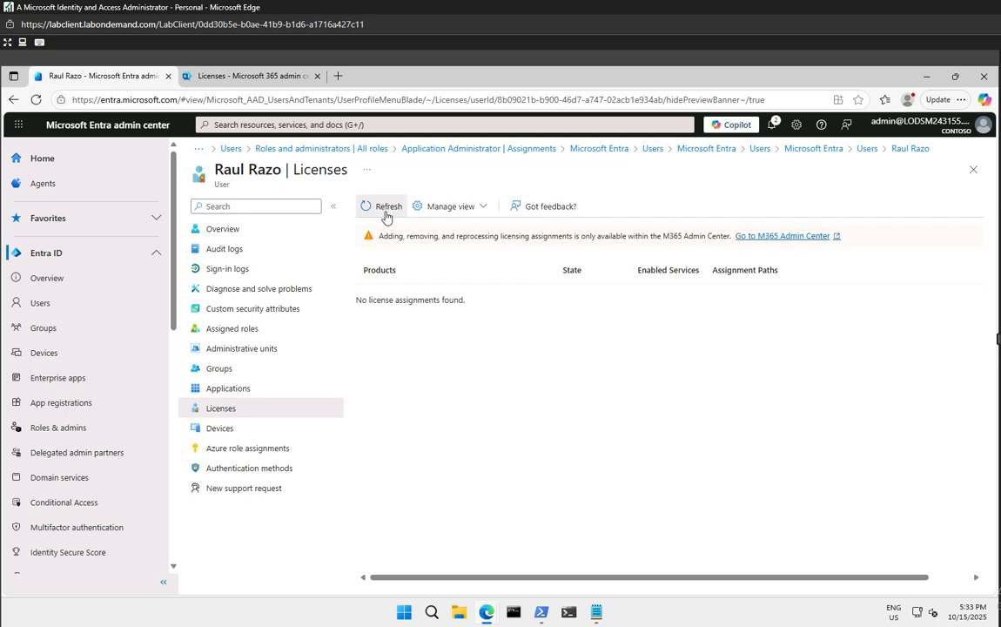
click(373, 206)
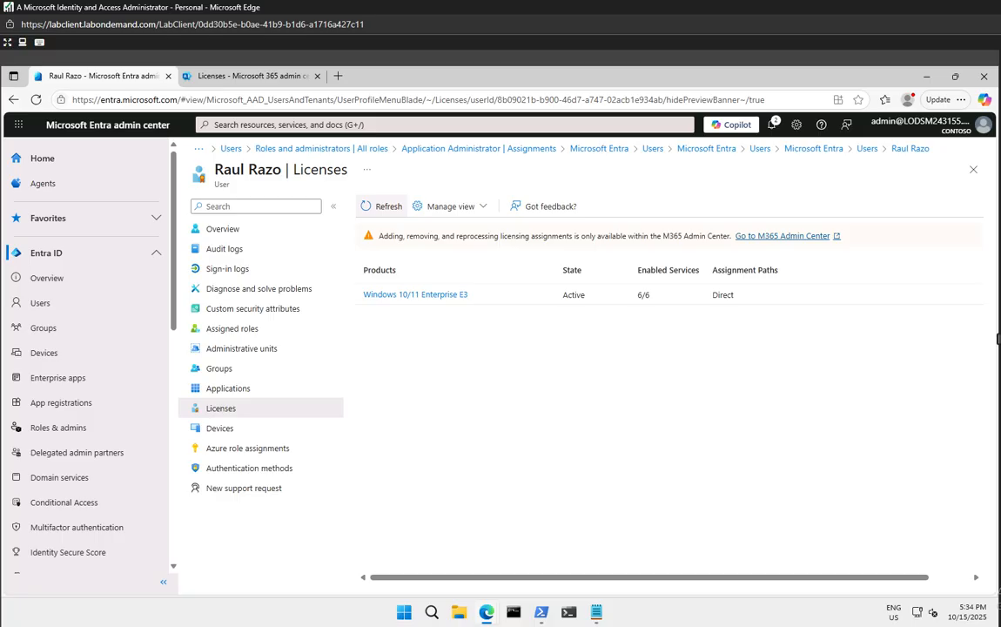
From Entra Home, go to Domain names and open the Add custom domain pane
click(44, 169)
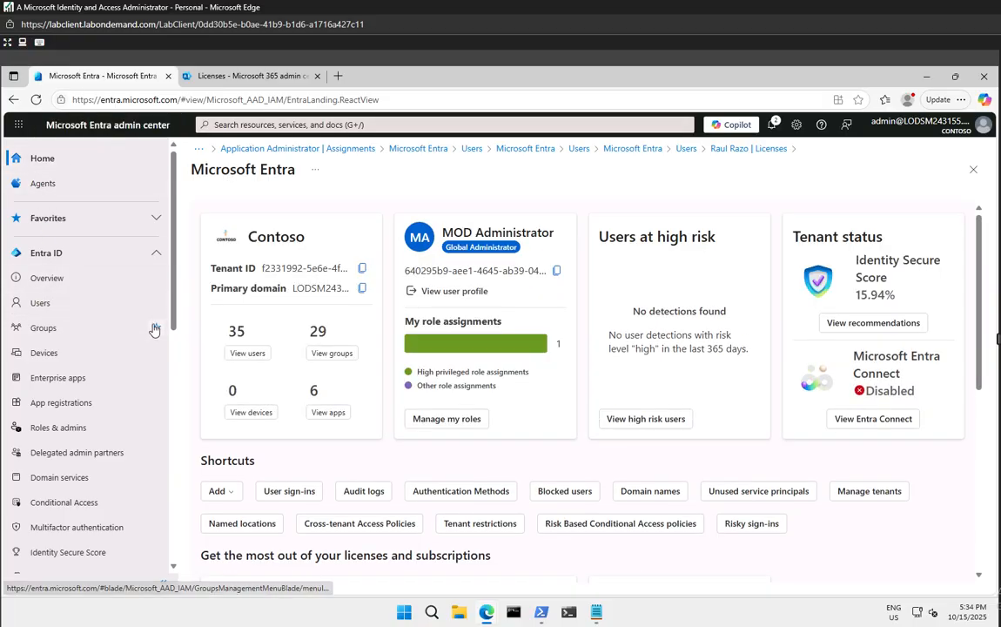
scroll(121, 392, down, 3)
scroll(122, 392, down, 3)
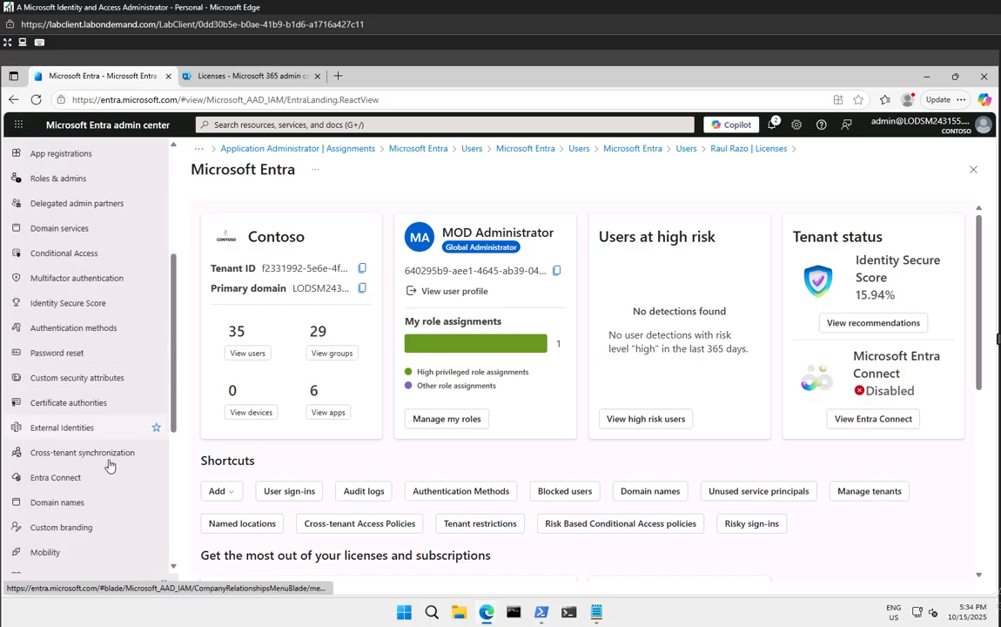
scroll(104, 418, up, 6)
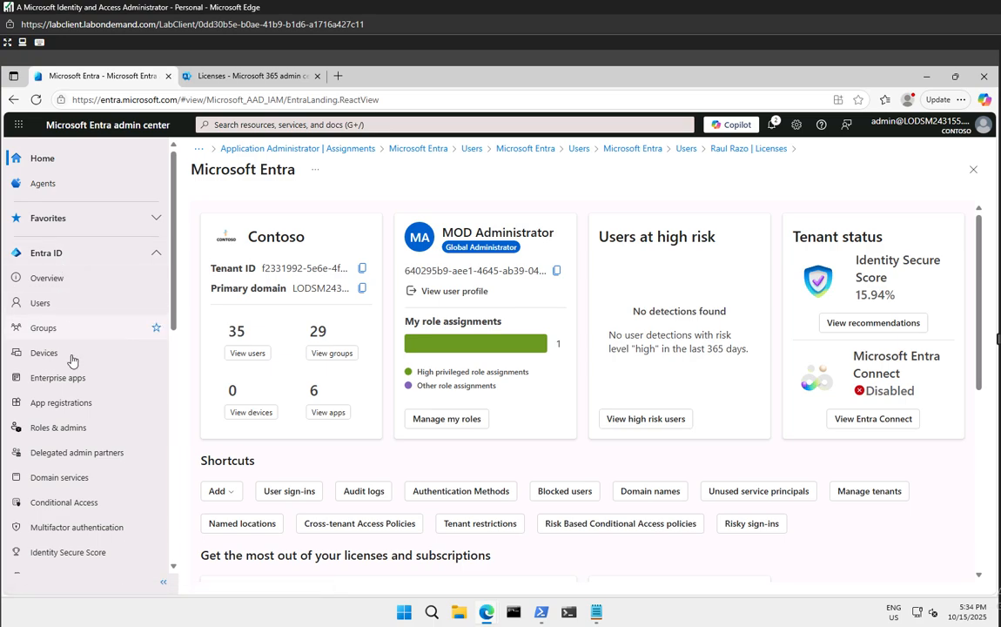
scroll(74, 360, down, 7)
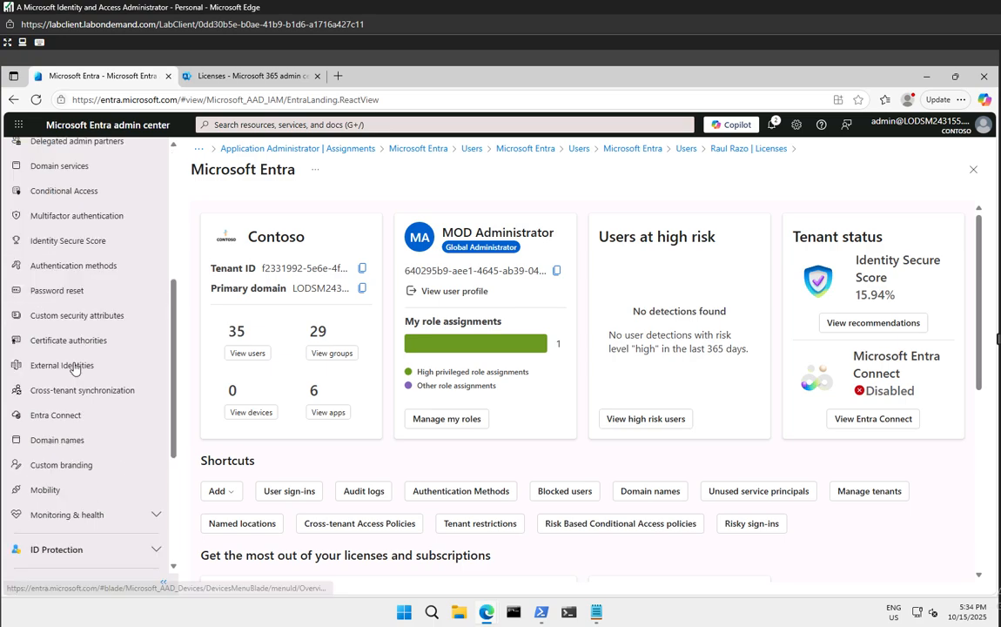
click(67, 441)
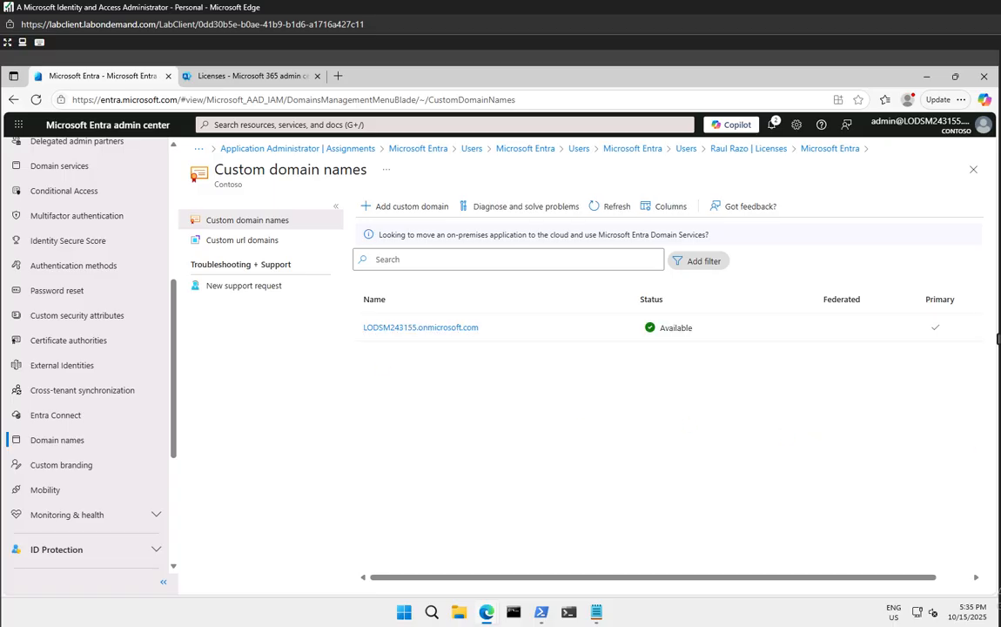
click(406, 206)
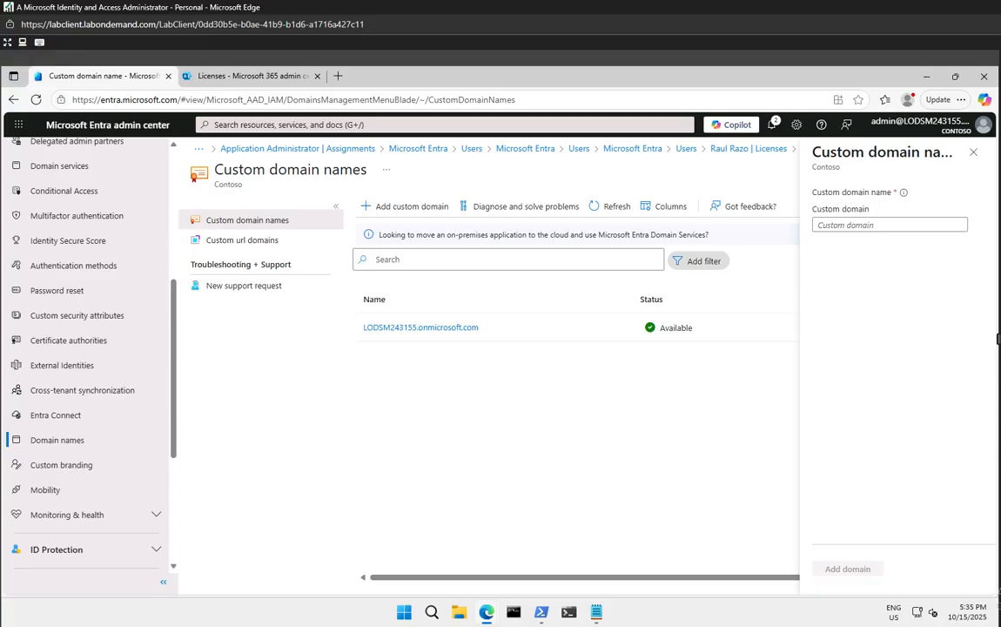
Try adding sales.onmicrosoft.com as an Entra custom domain, then follow the warning's Microsoft 365 admin center link
click(853, 225)
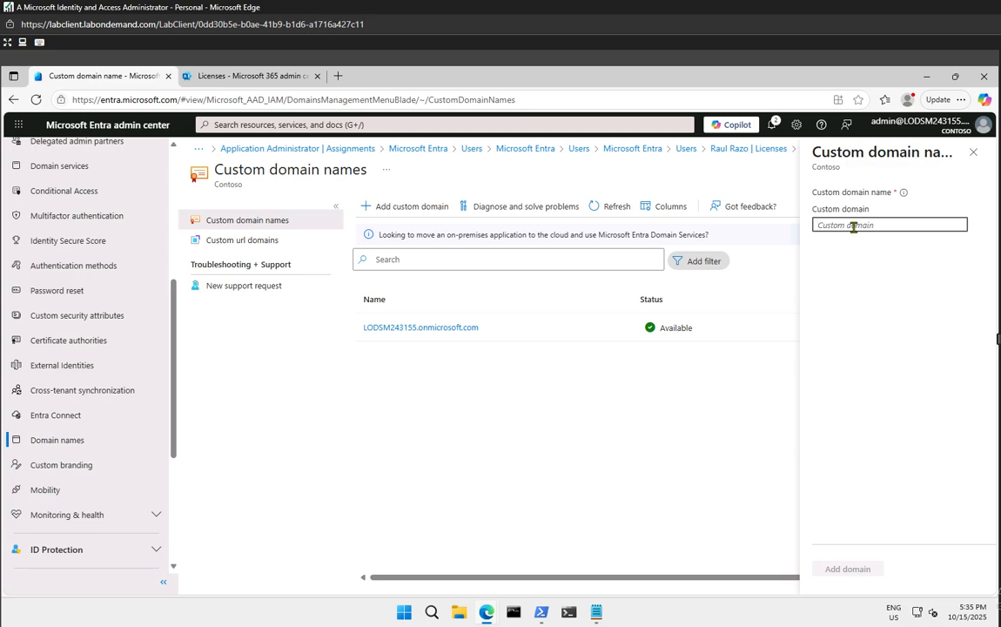
text(sales)
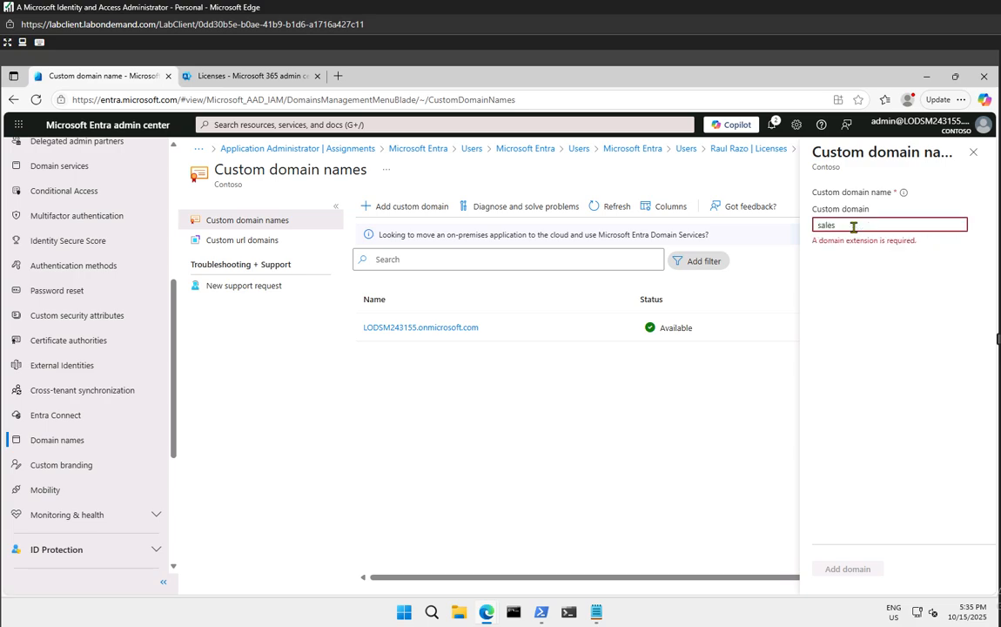
text(.on)
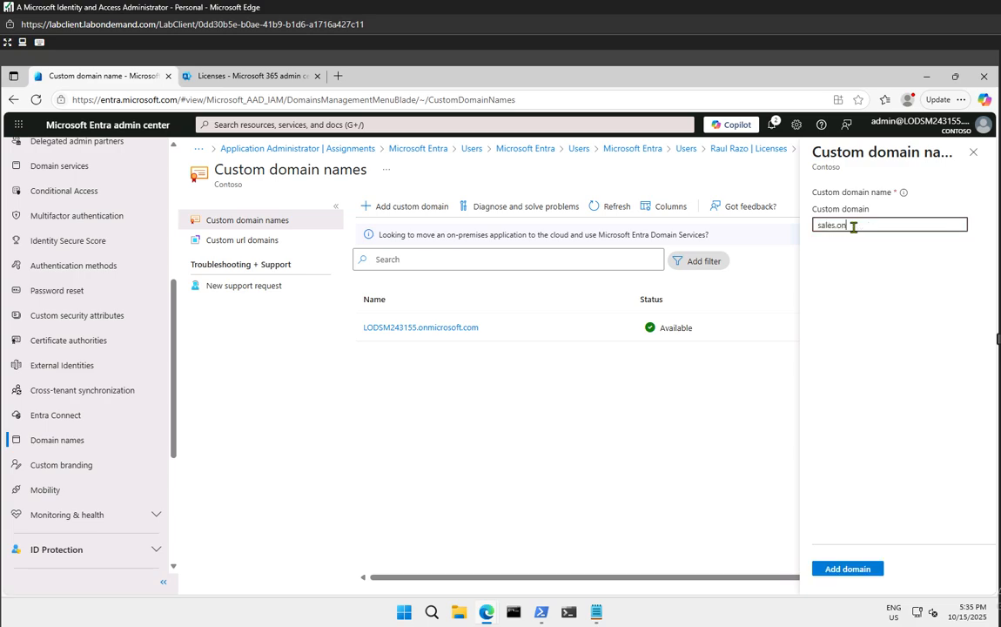
text(microsoft.com)
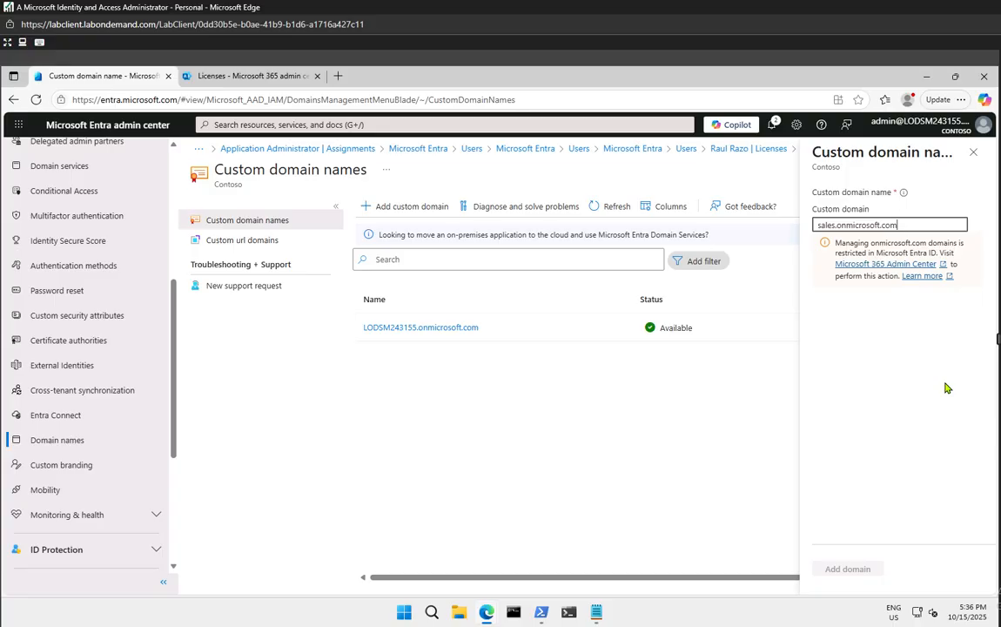
click(877, 263)
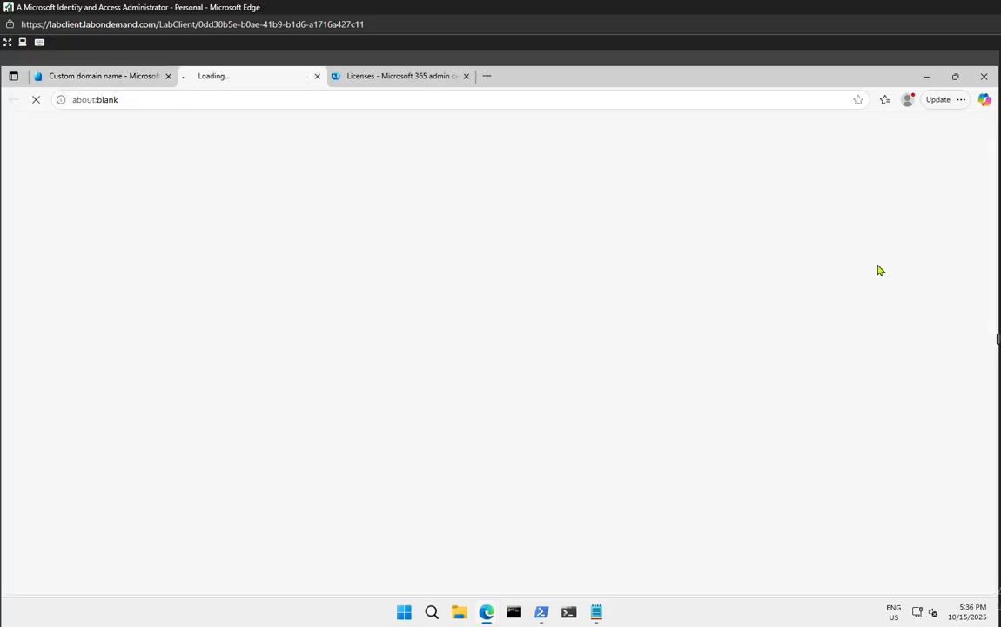
Close the license details and launch the Add domain wizard from Settings > Domains
click(396, 76)
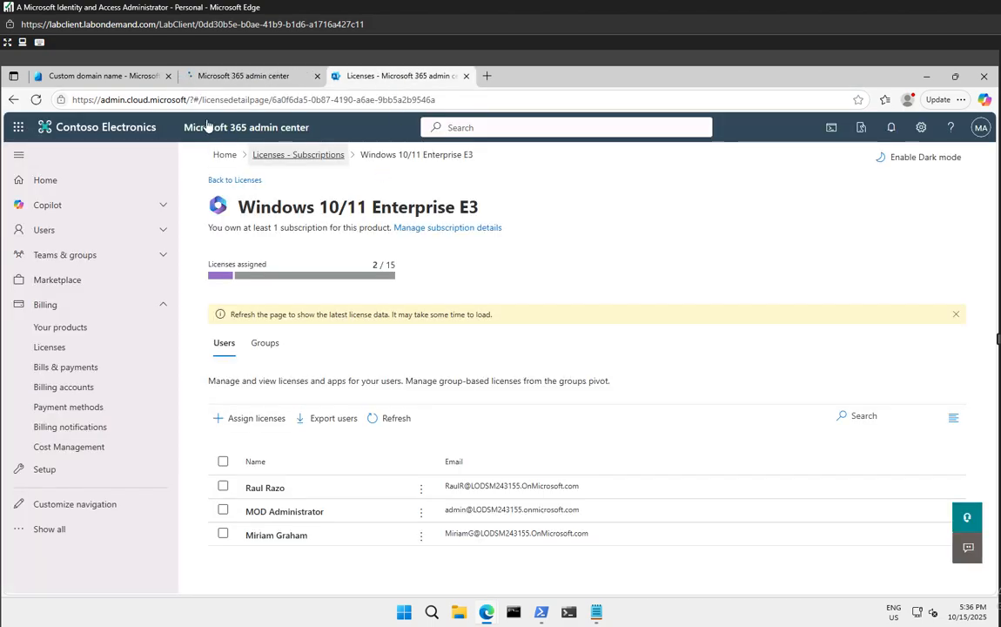
click(467, 77)
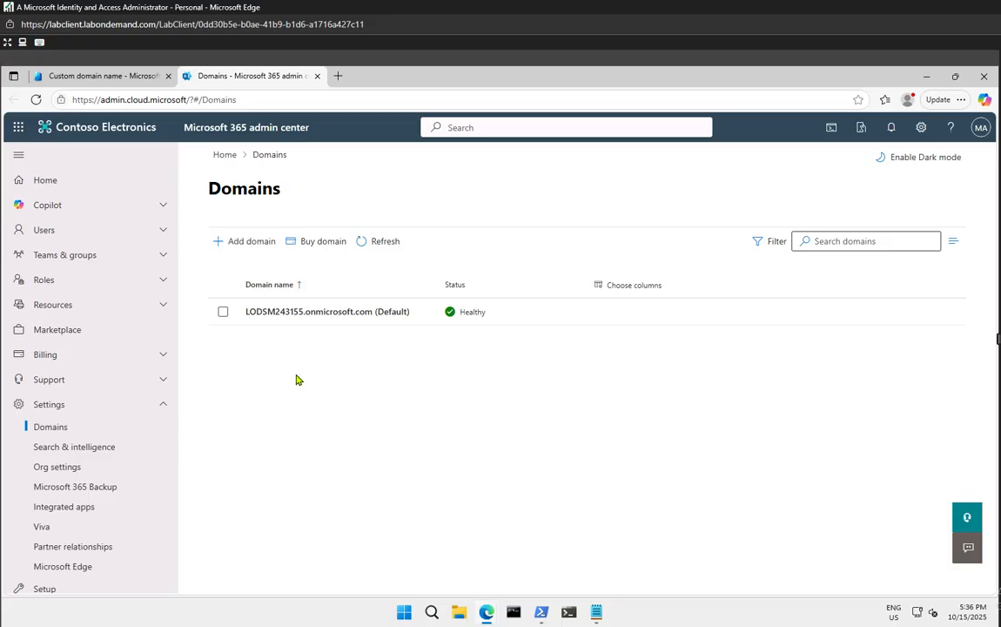
click(266, 245)
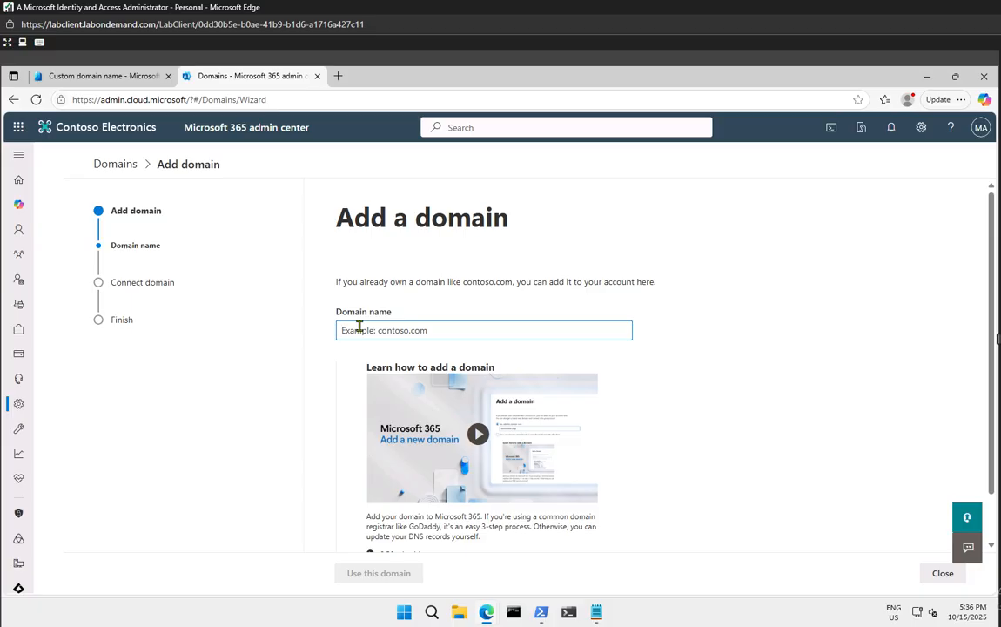
Submit sales.onmicrosoft.com as the domain name with Use this domain
text(s)
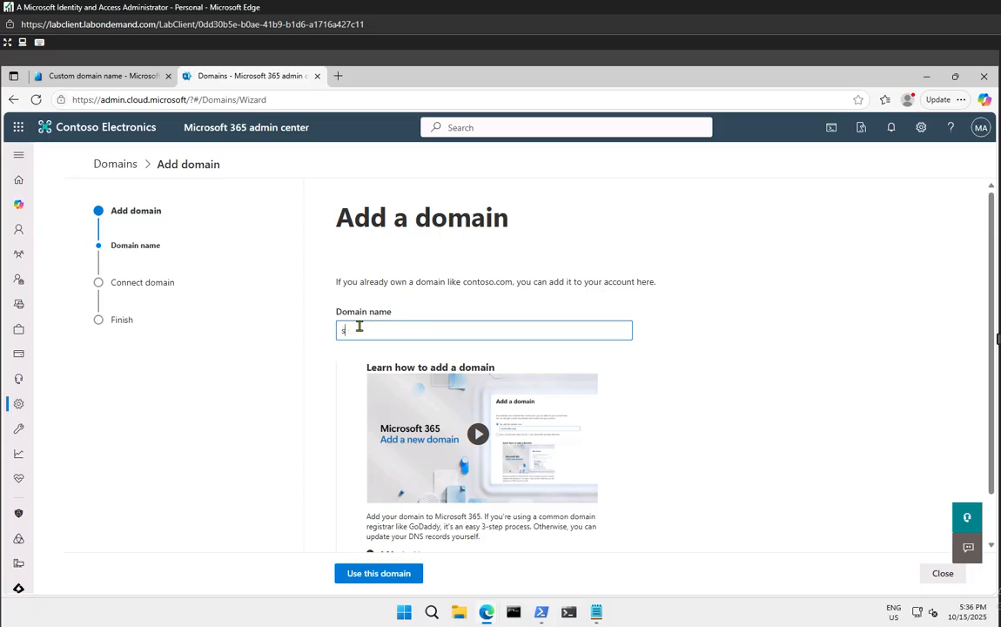
text(ales.onmicrosoft.com)
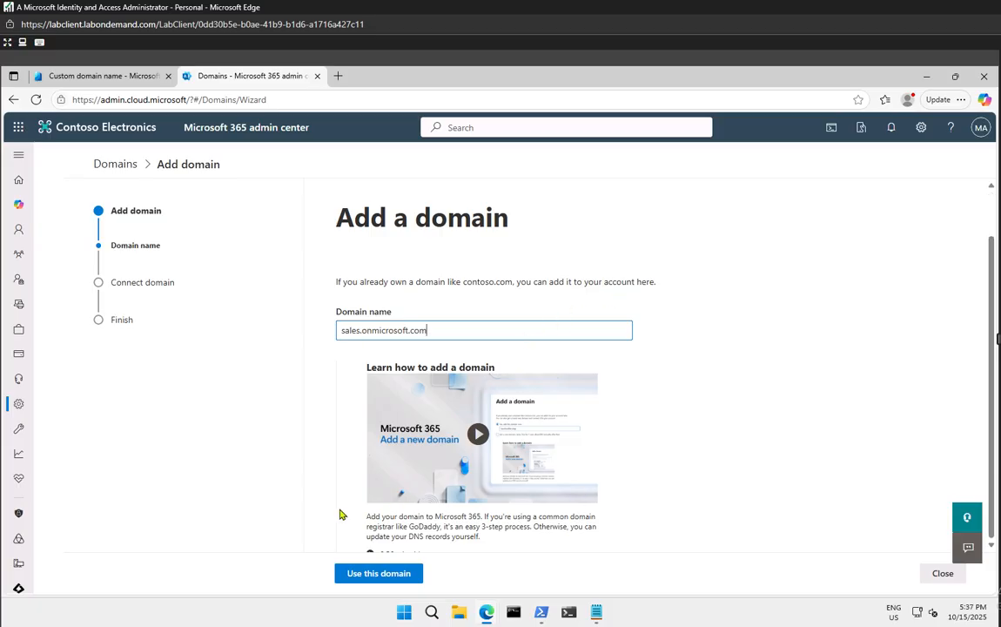
scroll(340, 512, down, 1)
click(391, 573)
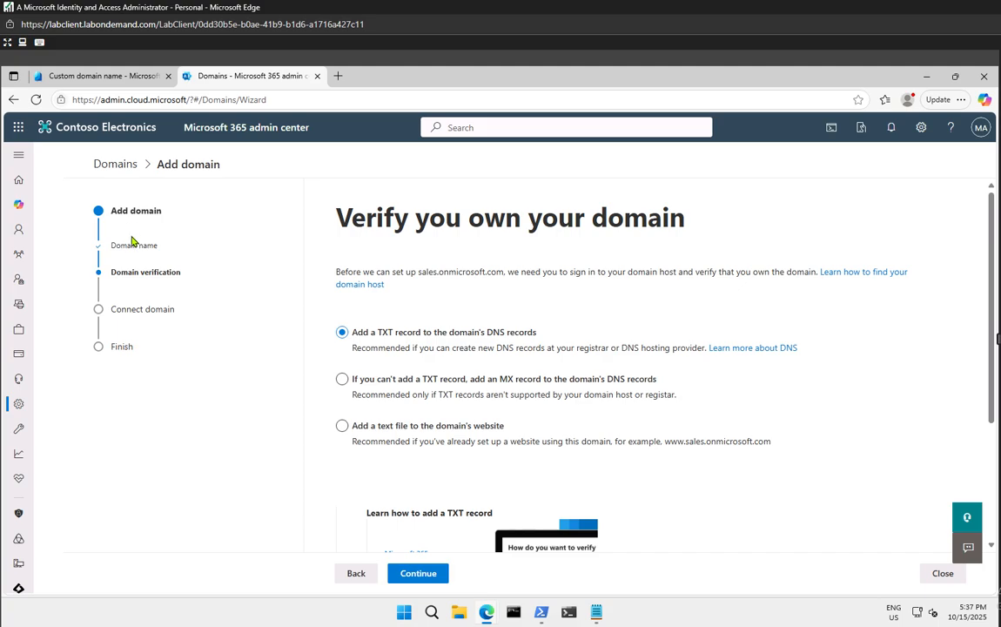
Go back in the wizard and copy the default LODSM243155.onmicrosoft.com domain from the Entra tab
click(353, 575)
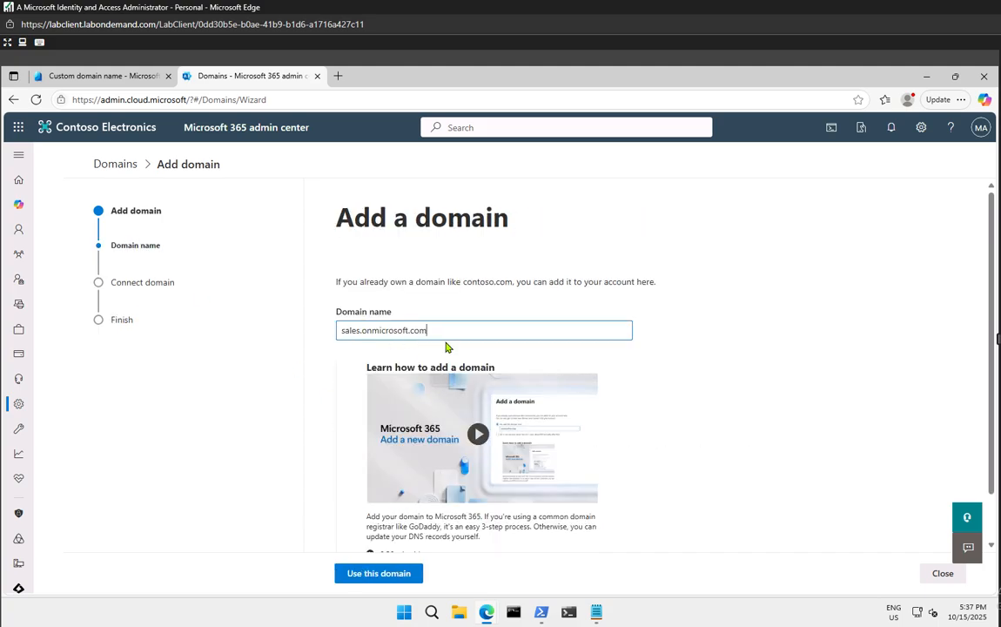
drag(443, 333, 304, 336)
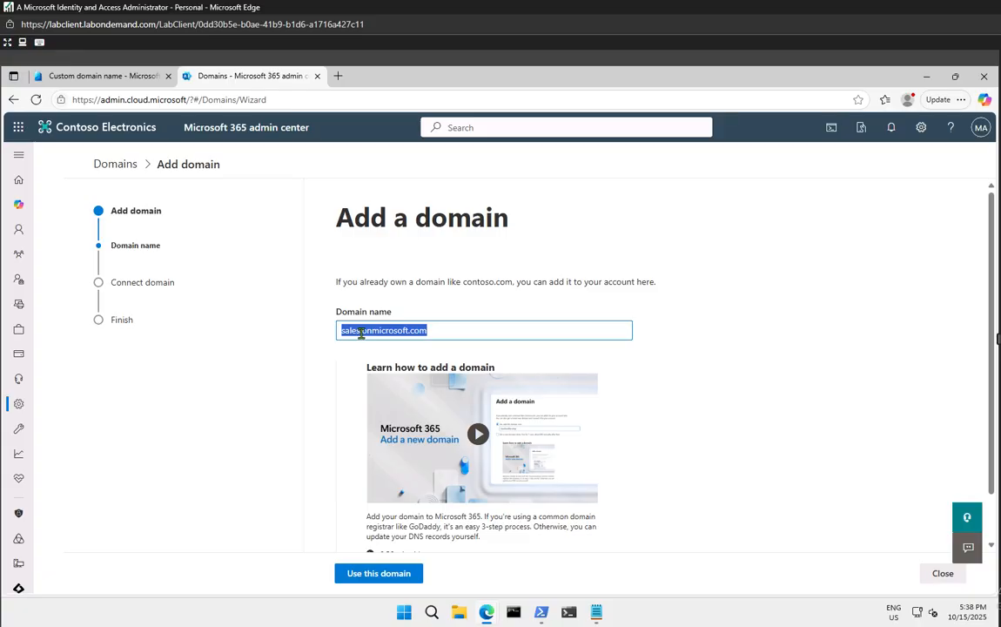
click(131, 79)
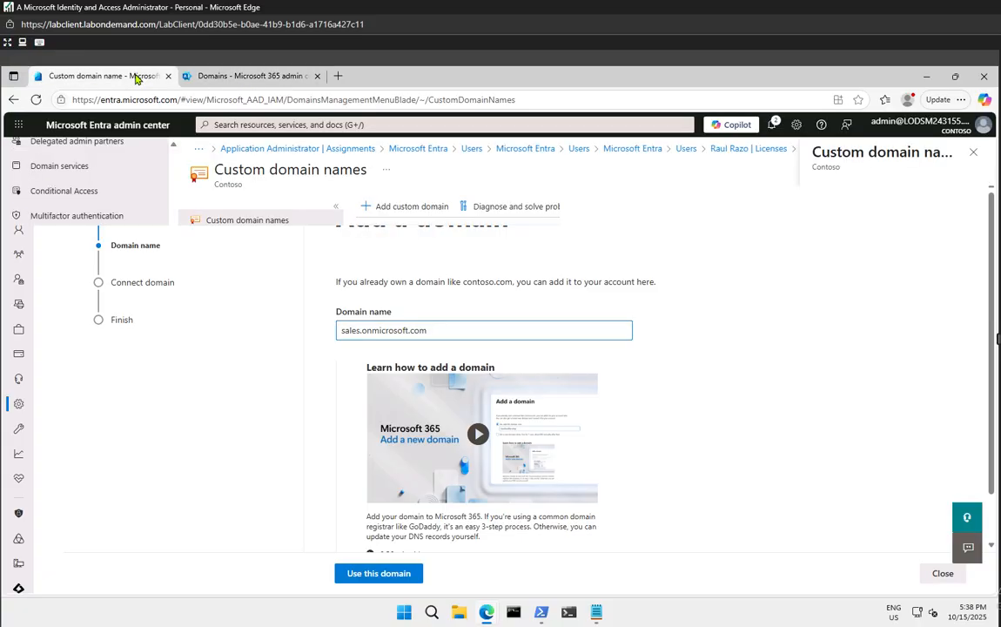
drag(496, 334, 324, 331)
key(ctrl+c)
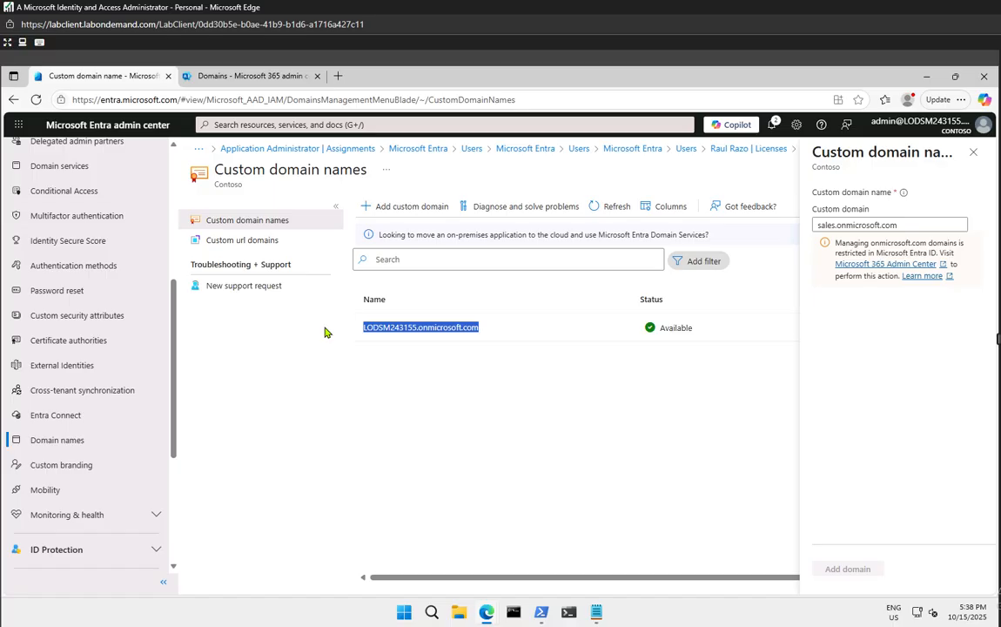
click(240, 78)
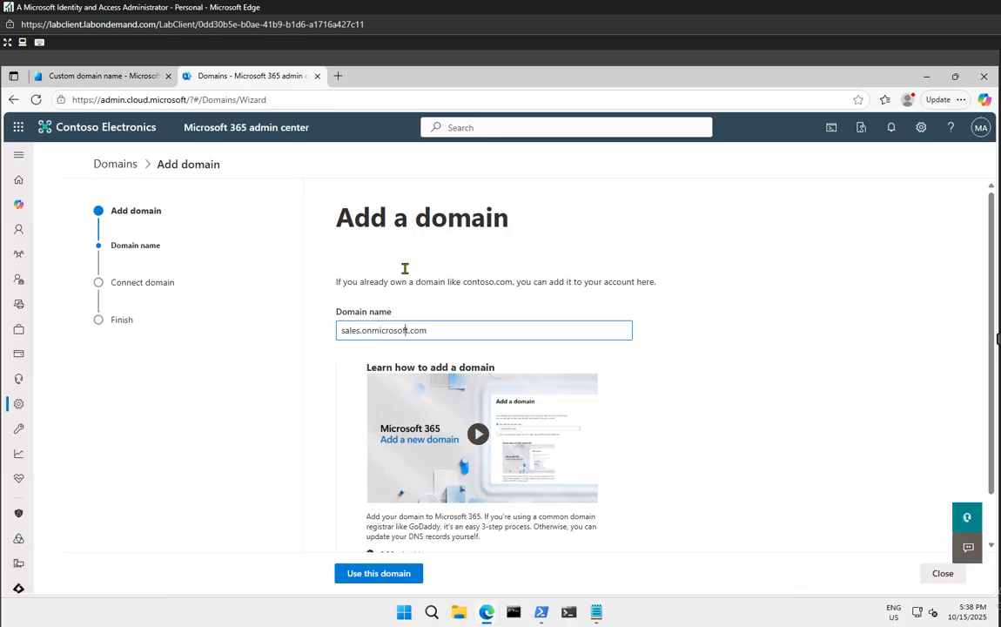
Paste it after 'sales.' to form sales.LODSM243155.onmicrosoft.com, fix the spacing, and submit
drag(435, 330, 367, 330)
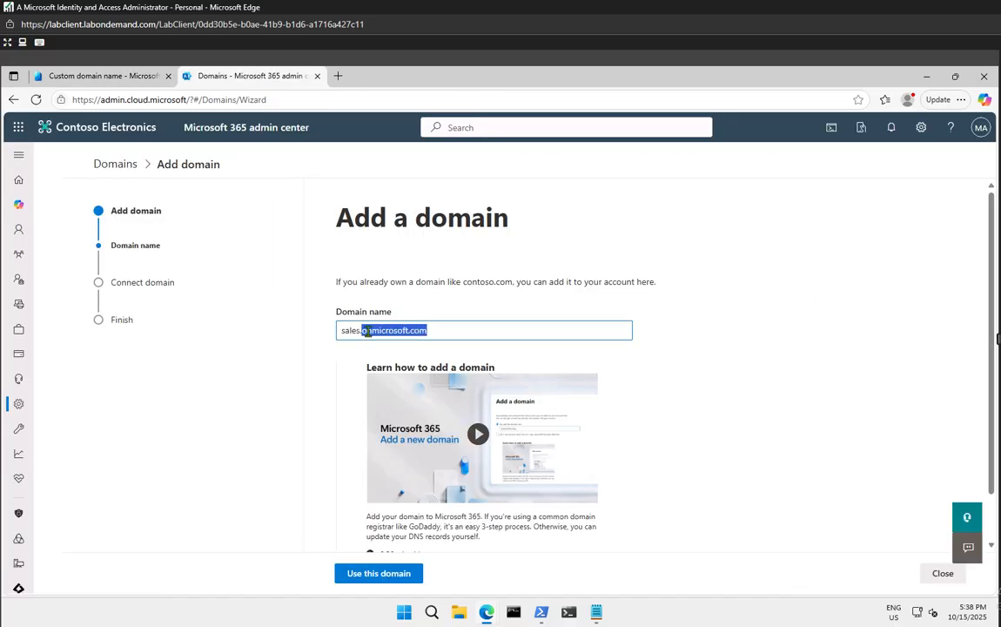
key(ctrl+v)
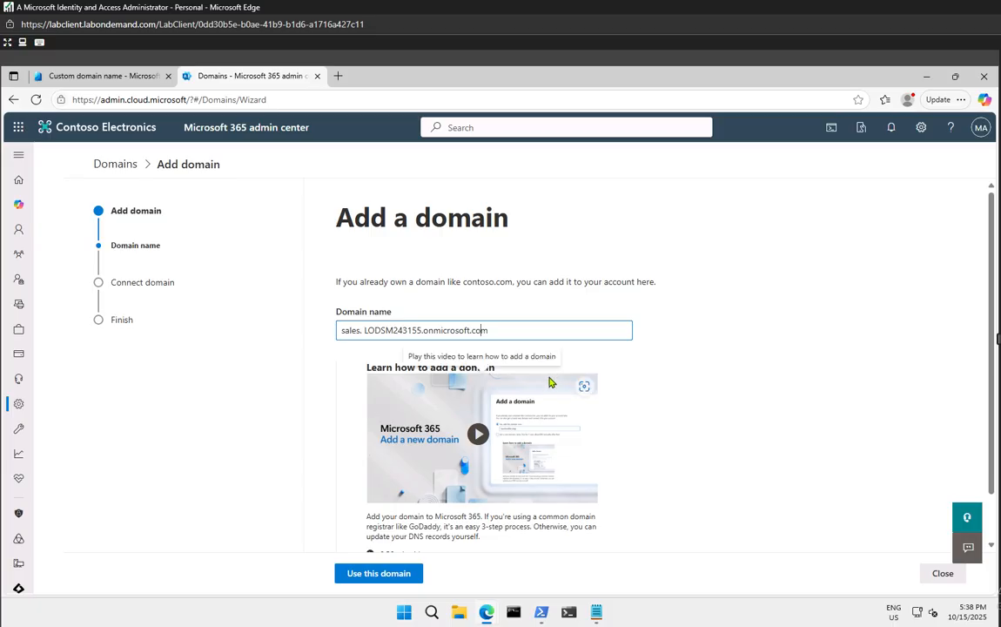
key(Left)
key(Left)
key(Left)
key(Left)
key(Left)
key(Left)
key(Left)
key(Left)
key(Left)
key(Left)
key(Left)
key(Left)
key(Left)
key(Left)
key(Left)
key(Left)
key(Left)
key(Left)
key(Left)
key(Left)
key(Left)
key(Left)
key(Delete)
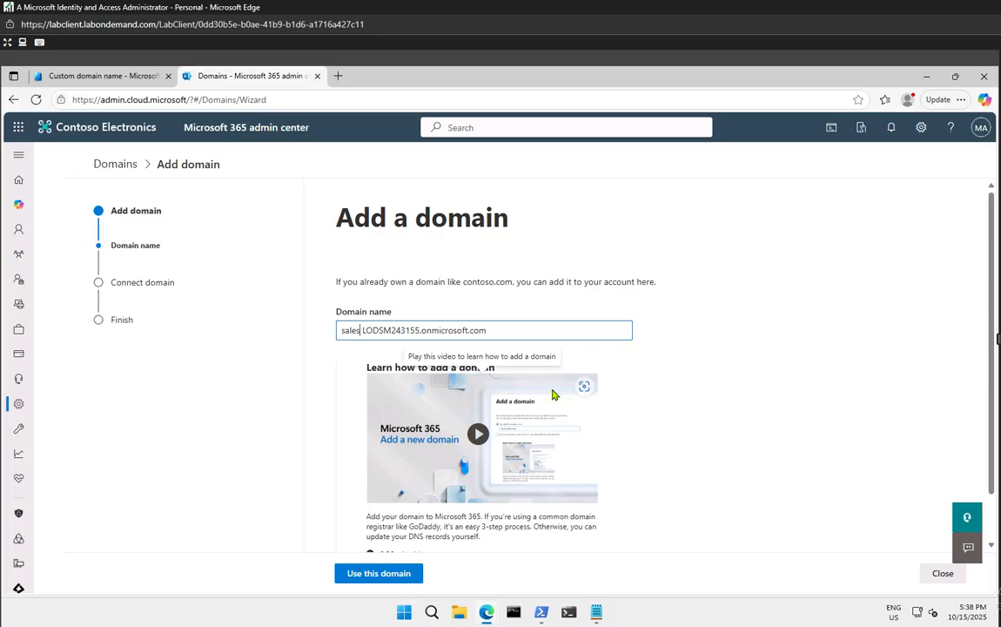
key(BackSpace)
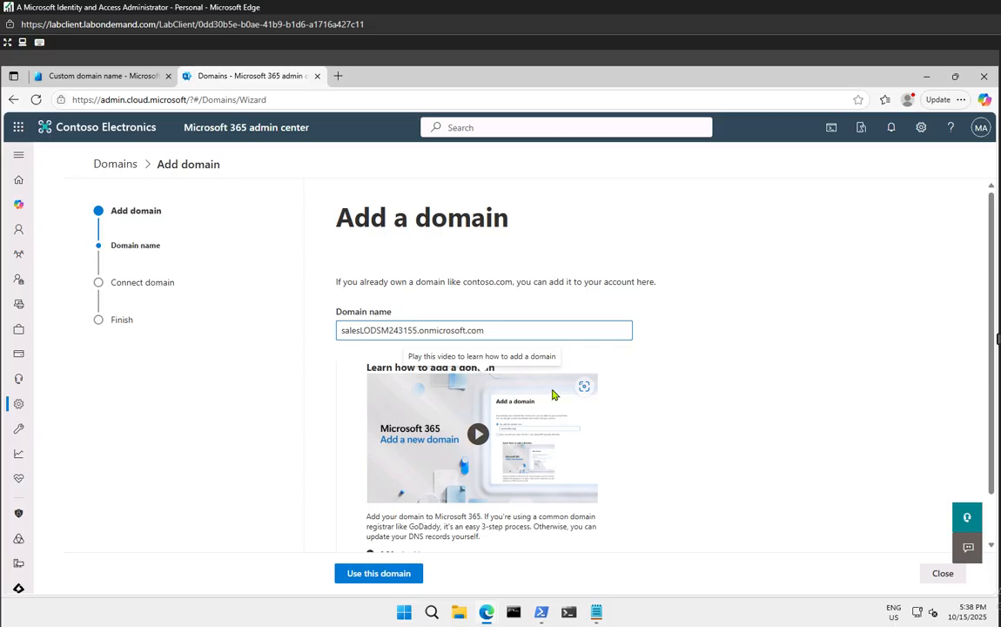
text(.)
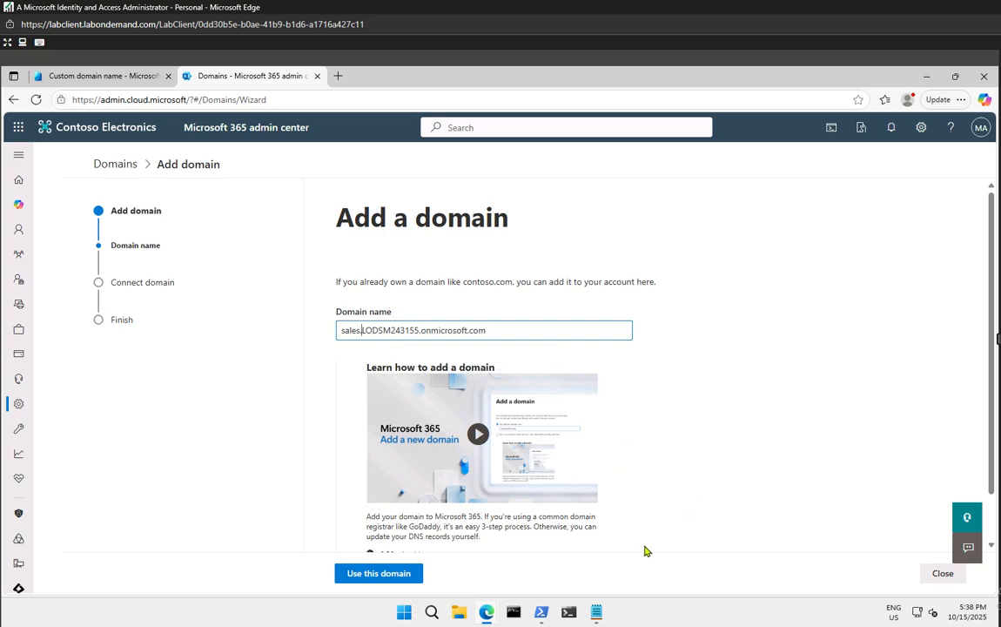
click(415, 574)
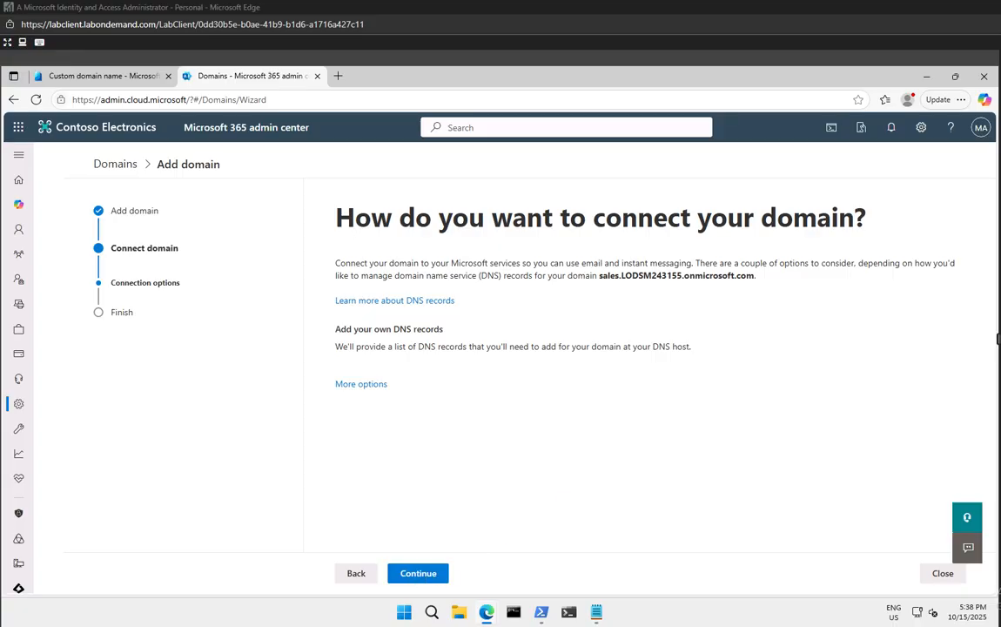
Continue through own DNS records for sales.LODSM243155.onmicrosoft.com, then close the wizard after the name server error
click(432, 576)
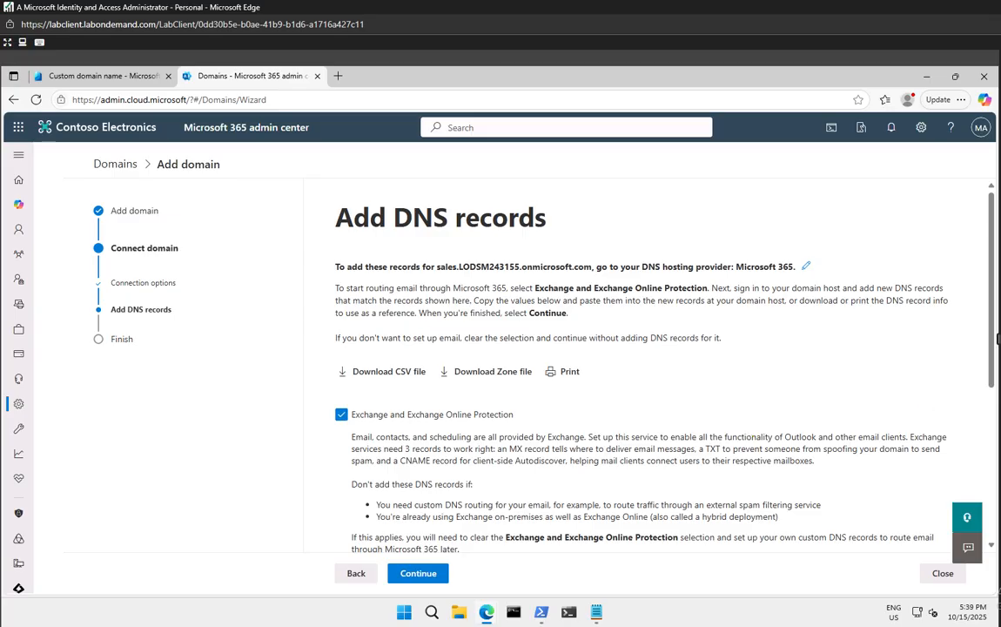
click(419, 575)
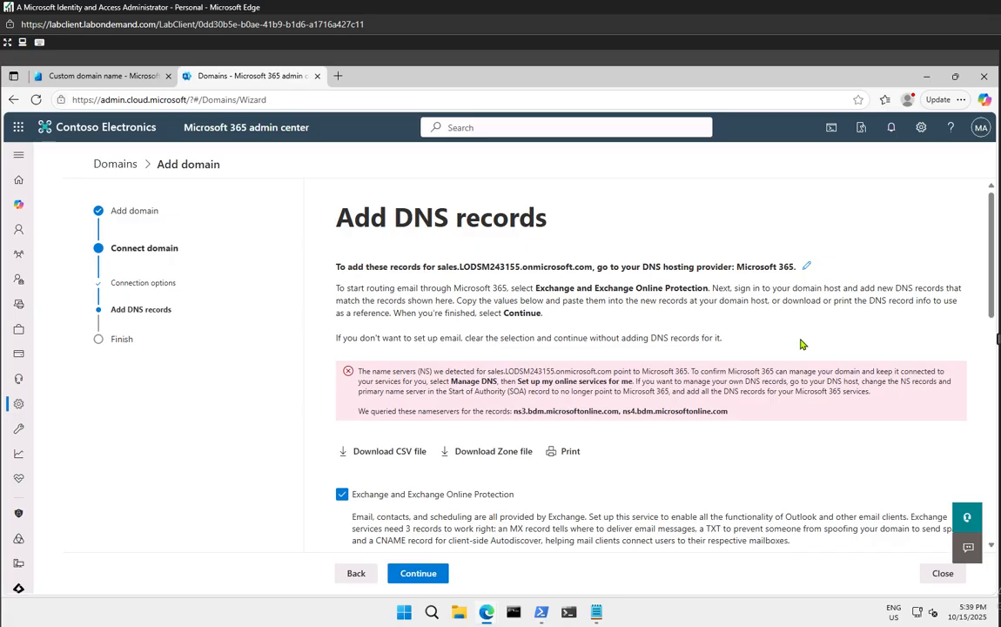
click(944, 574)
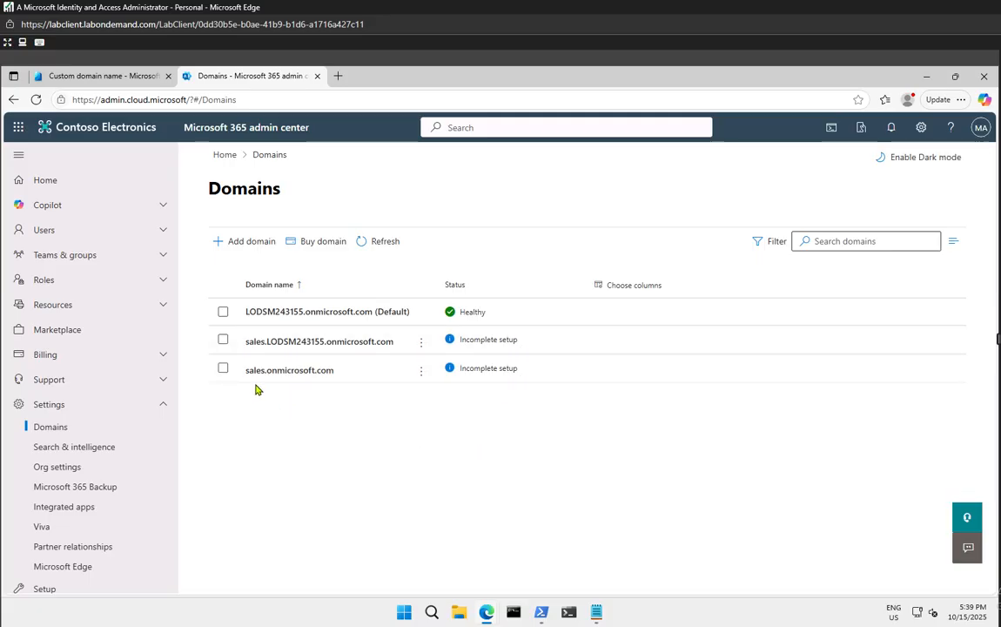
Open the actions menu for sales.onmicrosoft.com and dismiss it without changing anything
click(423, 375)
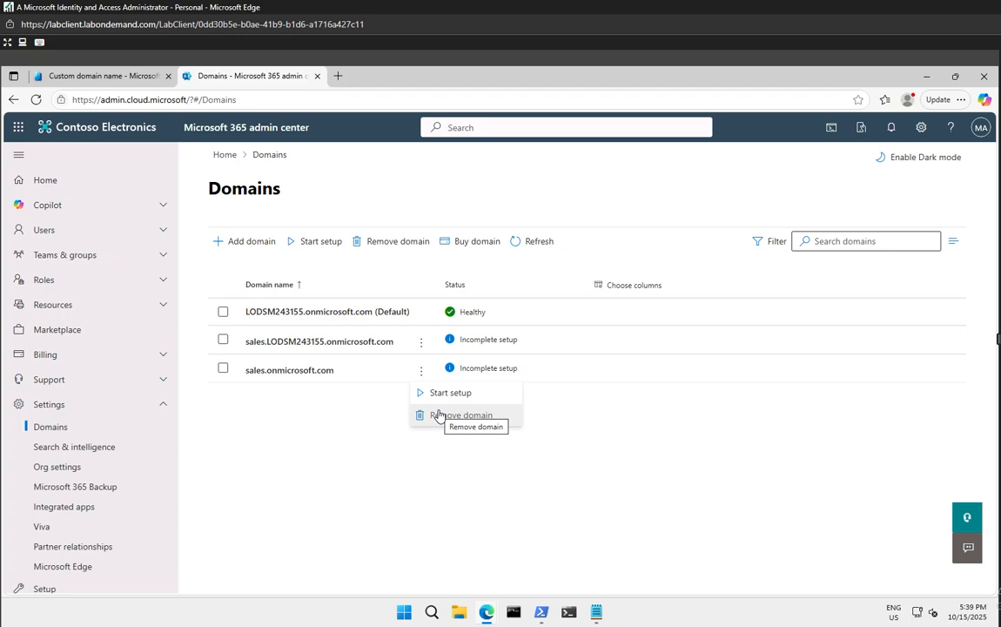
key(Escape)
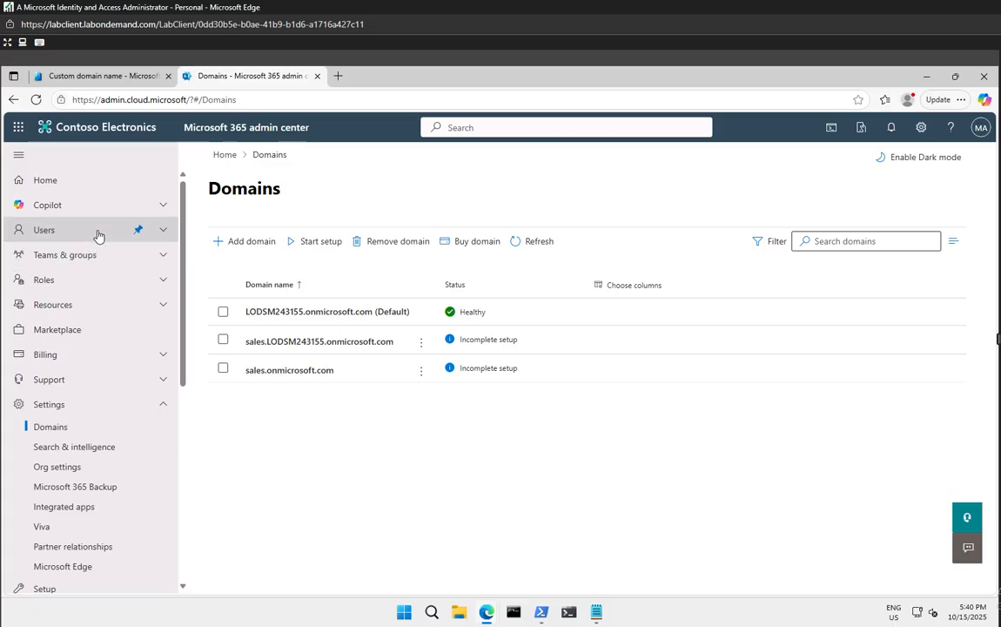
Return to the Entra admin center and open the Entra ID tenant Overview
click(136, 78)
scroll(124, 280, up, 5)
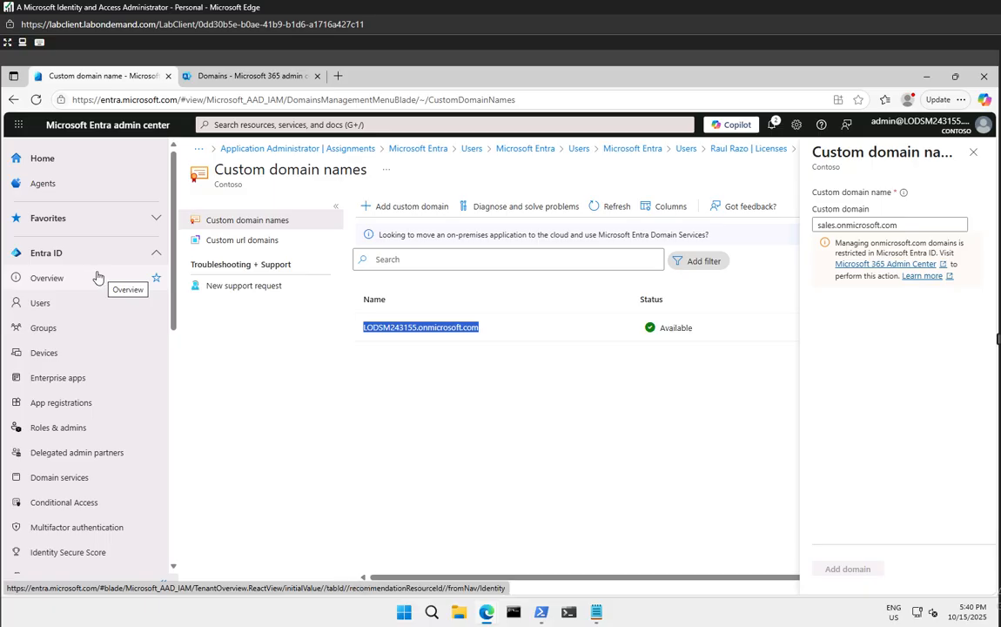
scroll(109, 418, down, 3)
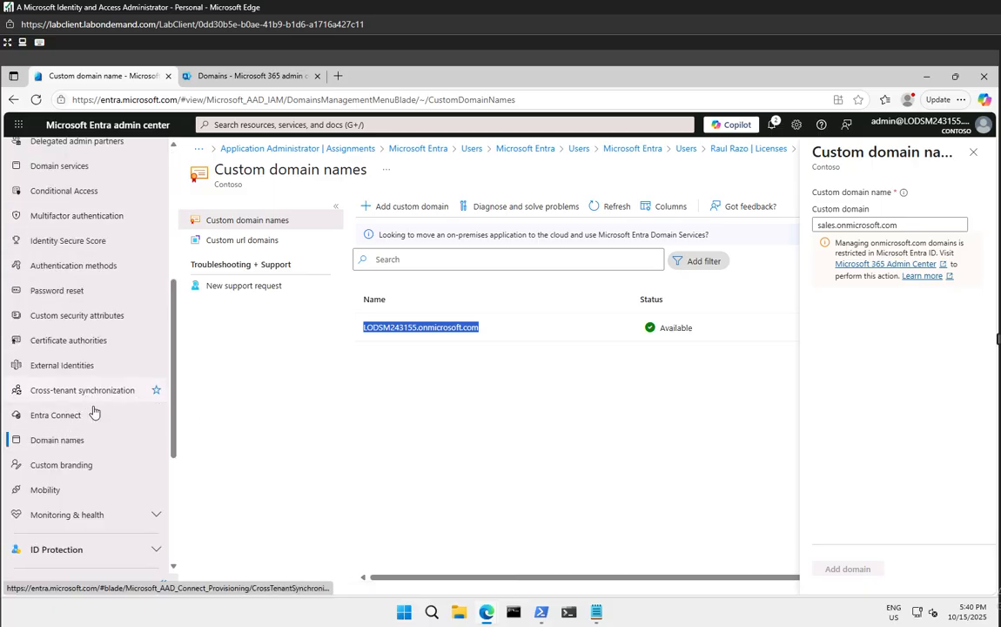
scroll(91, 435, down, 3)
scroll(95, 442, up, 10)
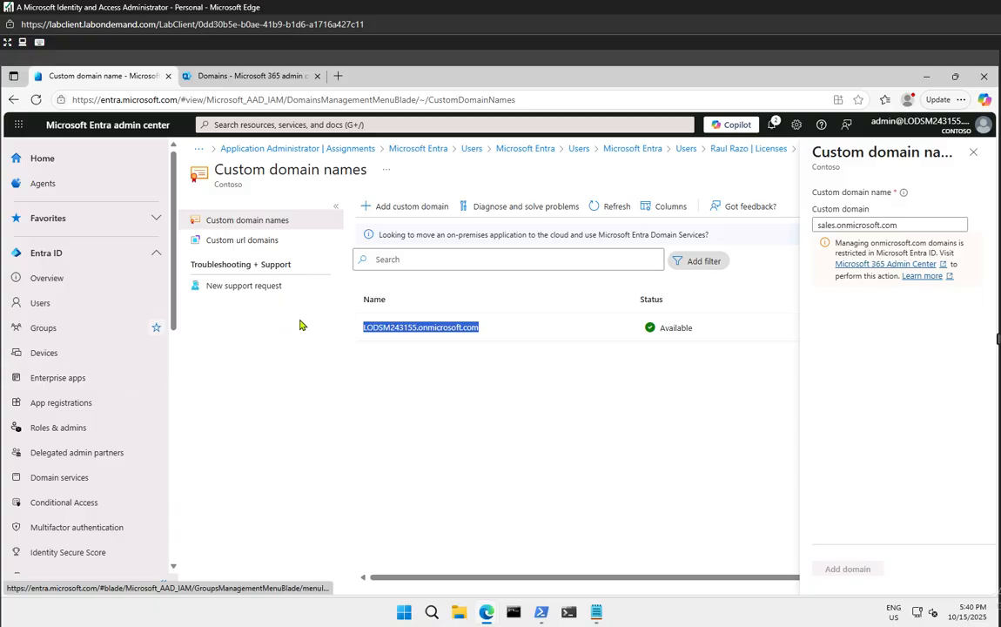
click(46, 277)
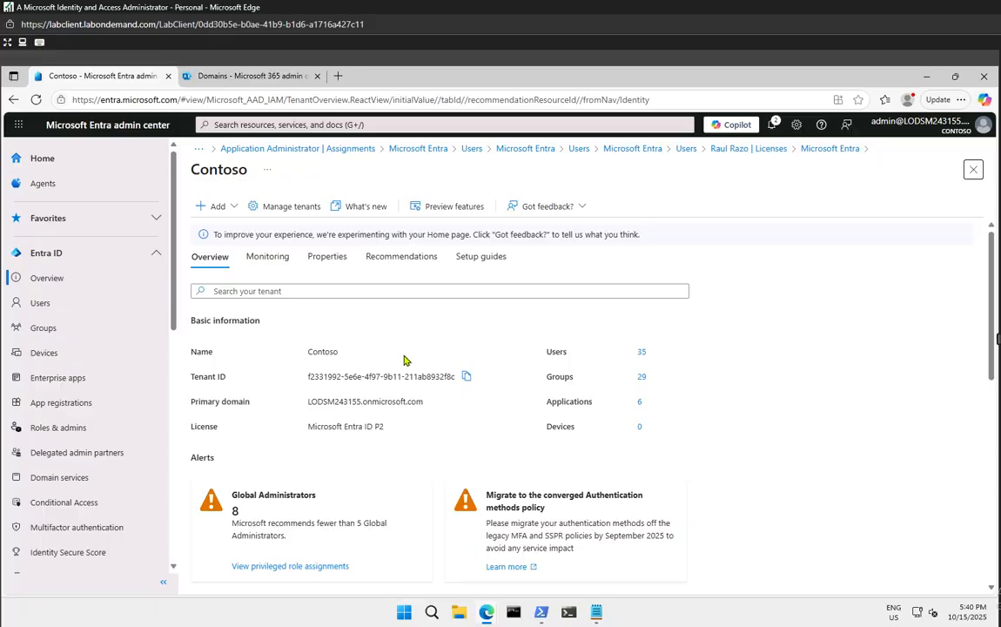
Rename the tenant to 'Contoso Marketing' in its properties
click(336, 258)
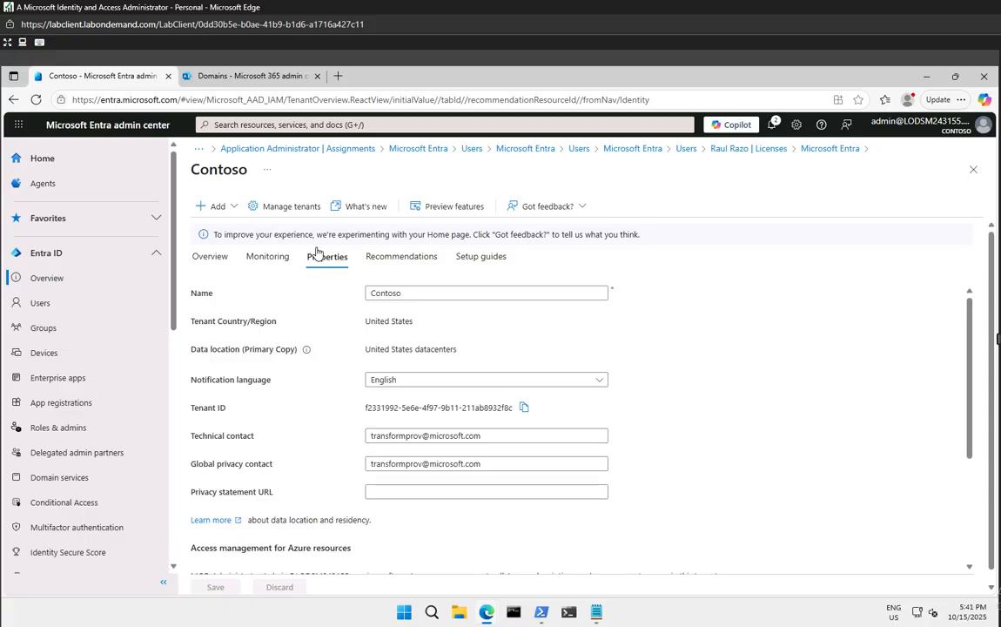
click(423, 289)
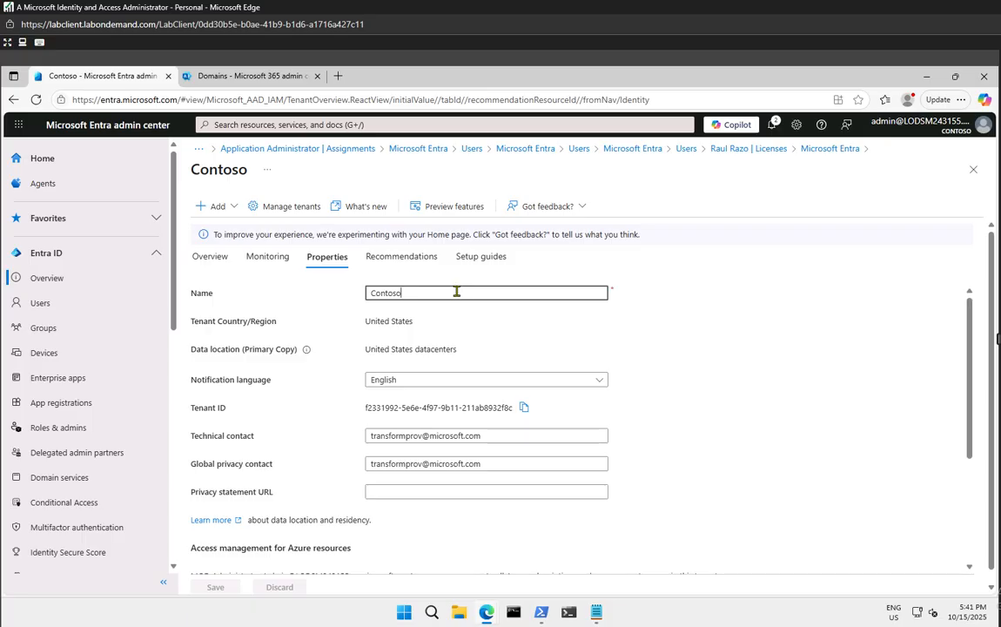
text(market)
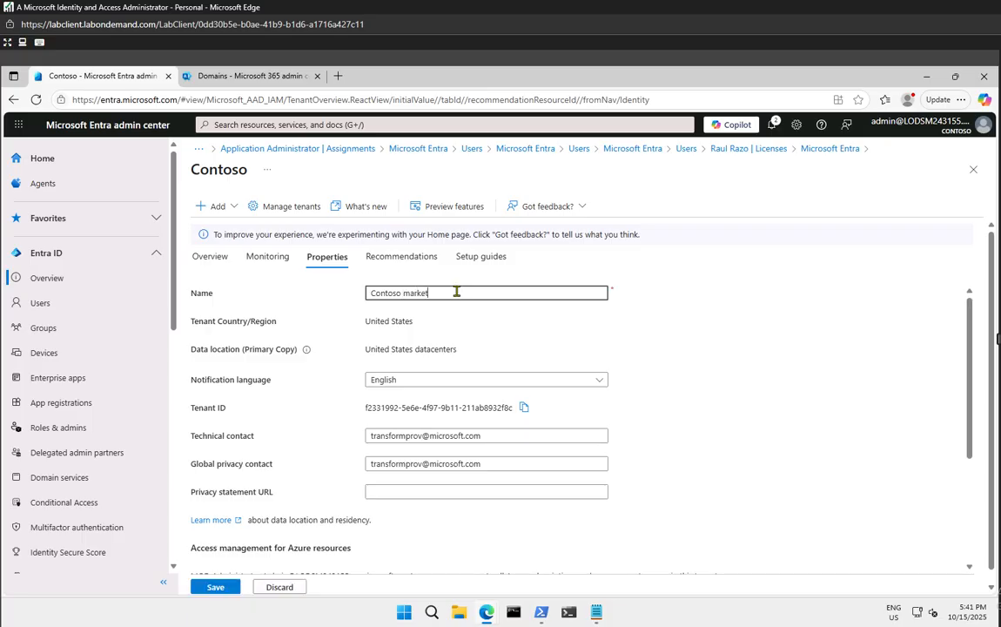
text(ing)
key(ctrl+Left)
key(Delete)
text(M)
Replace the technical contact with the admin account's address and save the tenant properties
drag(489, 437, 346, 441)
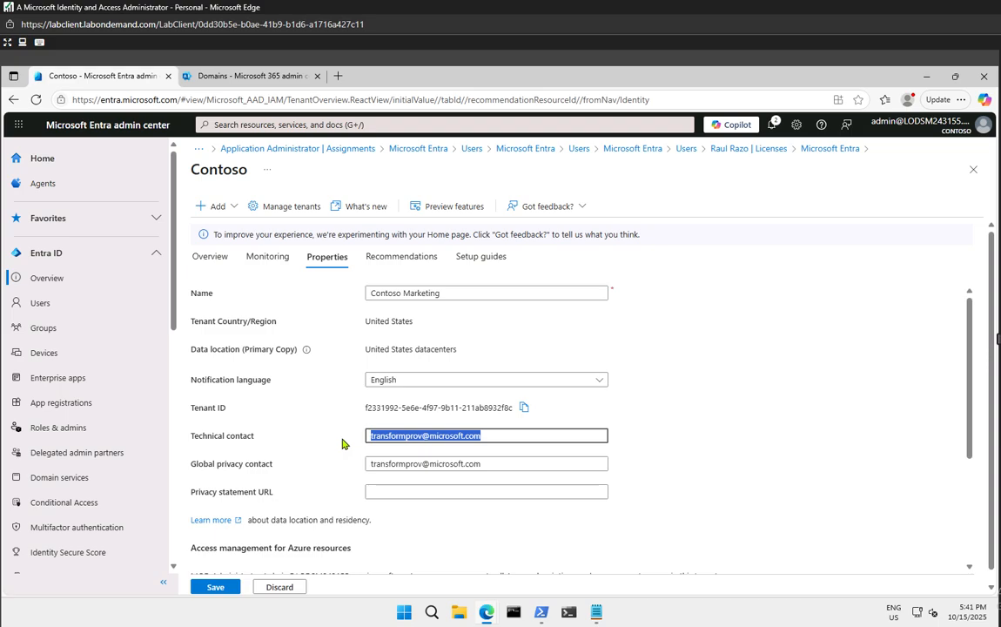
key(Delete)
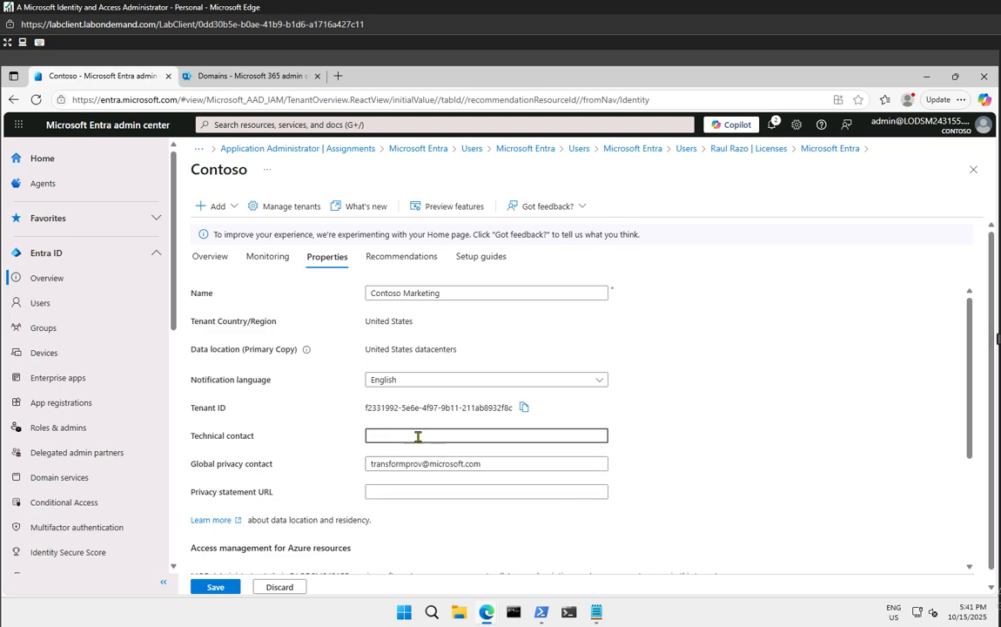
key(super+v)
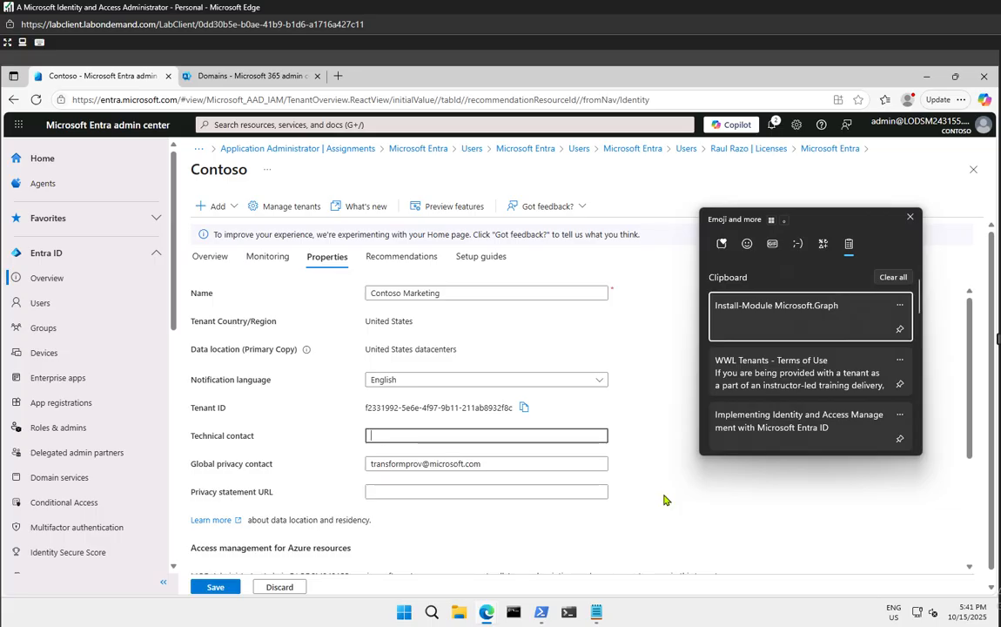
click(475, 437)
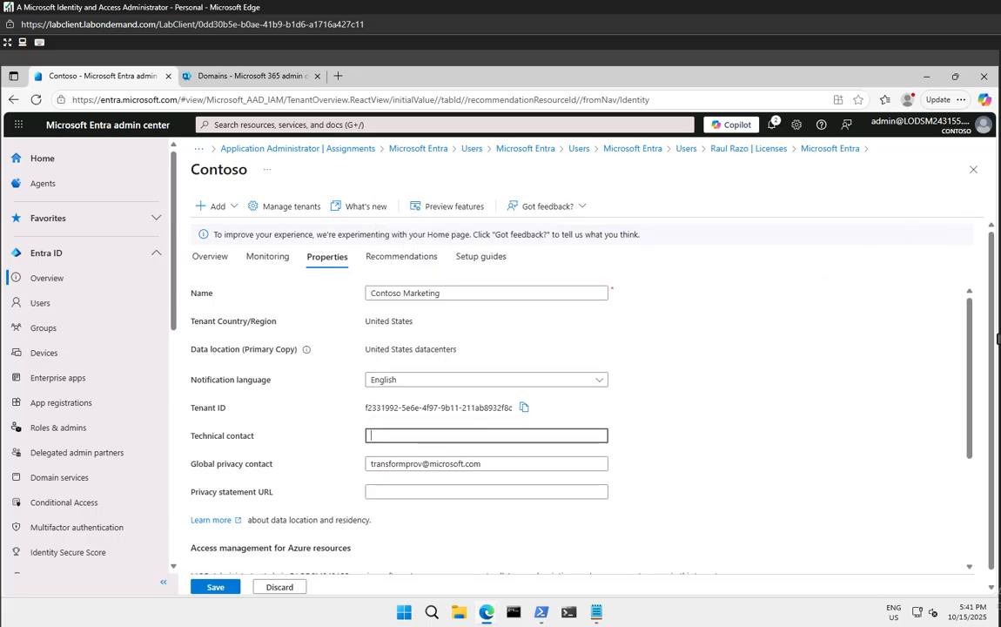
key(ctrl+v)
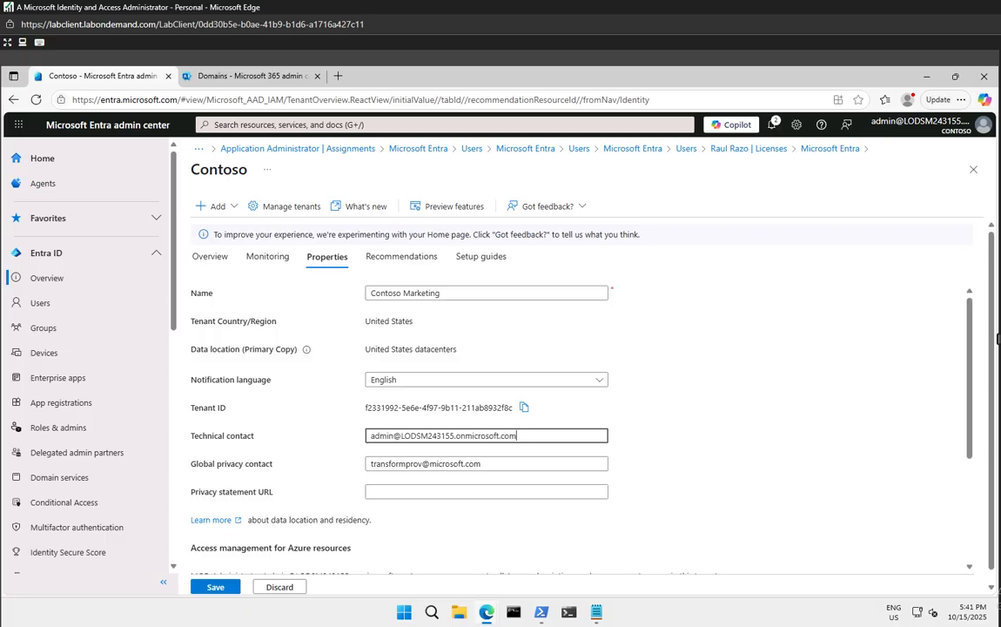
click(774, 381)
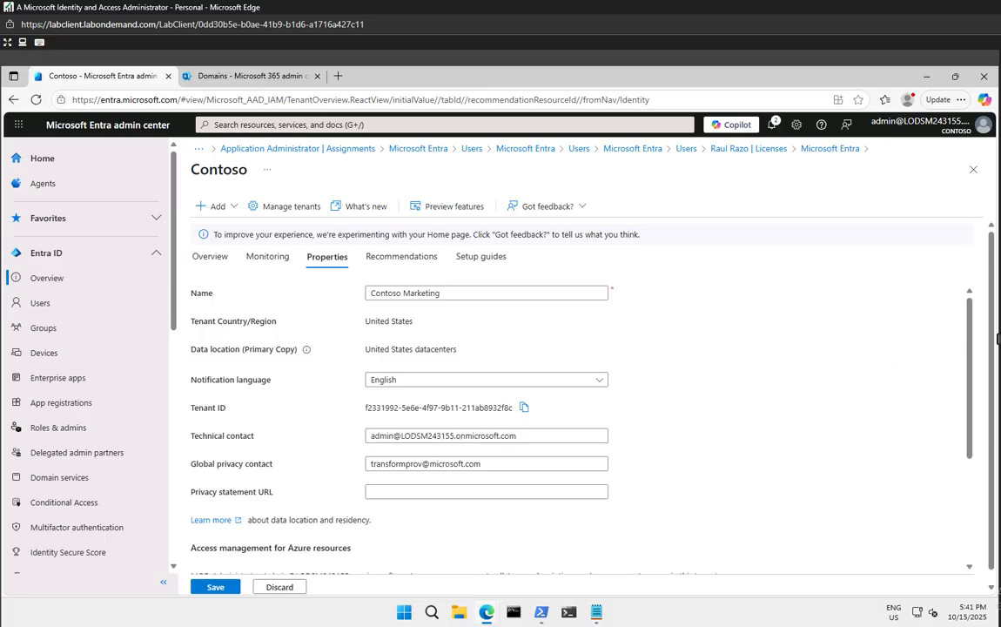
click(215, 587)
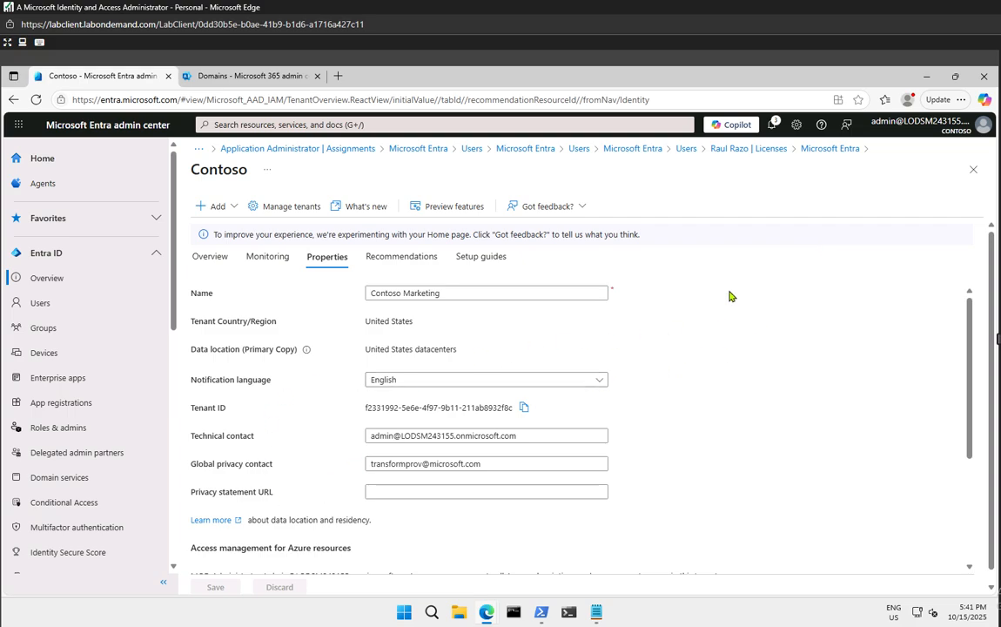
Close the properties, refresh Entra's custom domain list, dismiss the MFA notice, and return to Microsoft 365
click(974, 170)
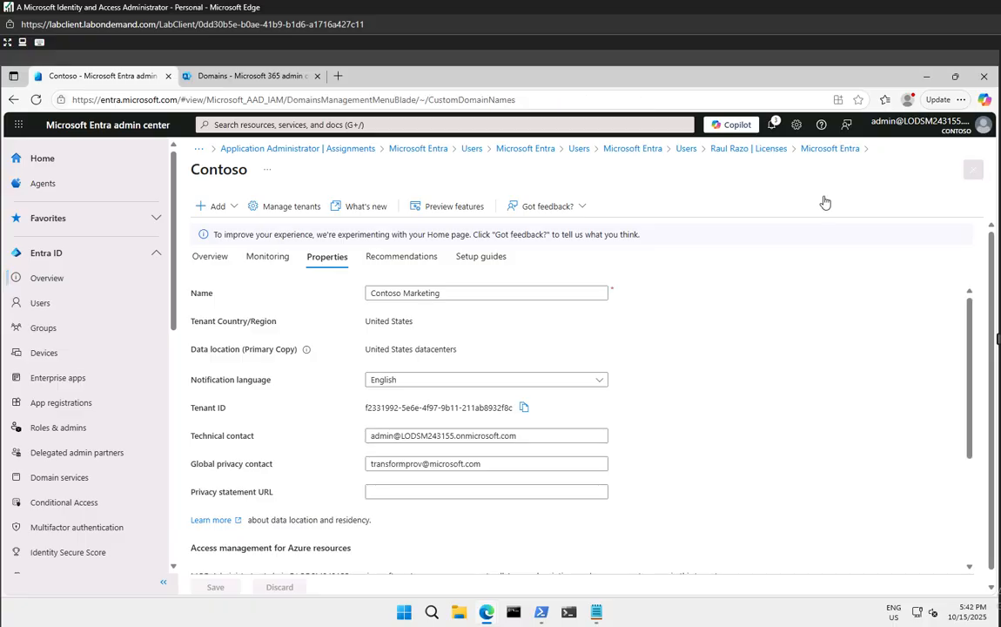
click(41, 101)
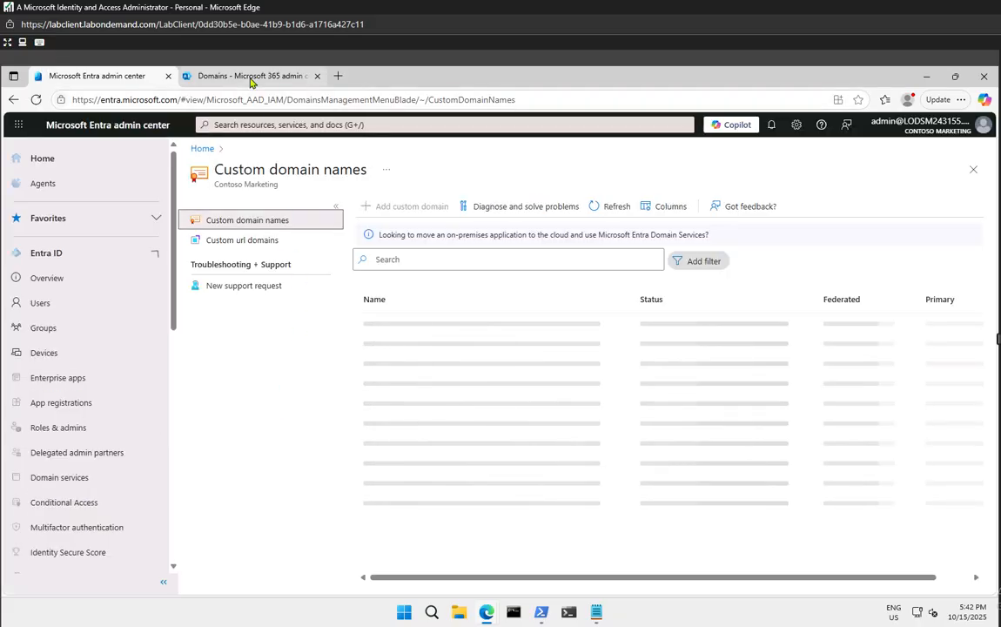
mouse_move(252, 82)
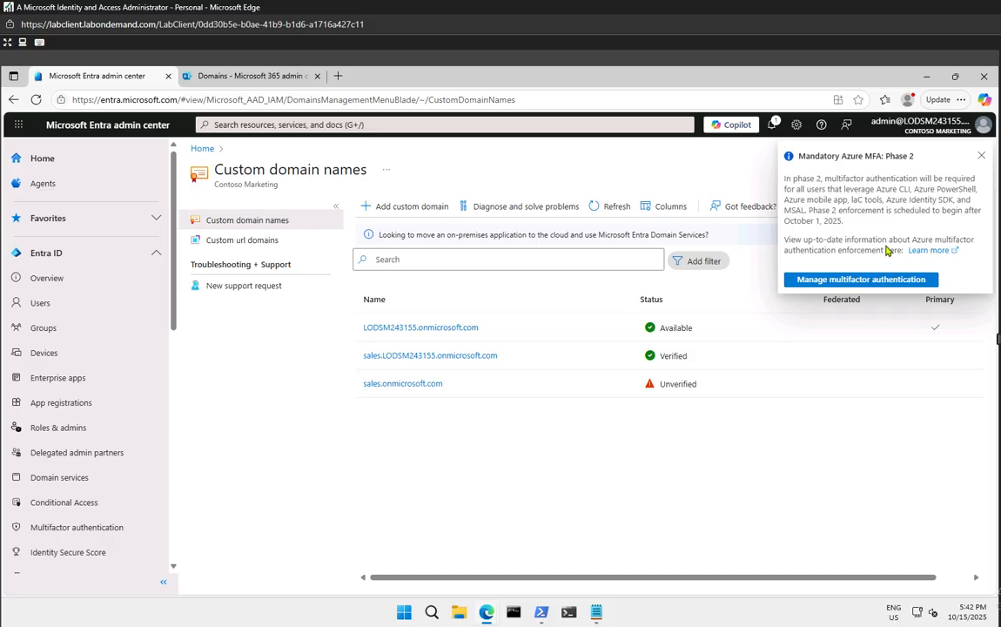
click(982, 153)
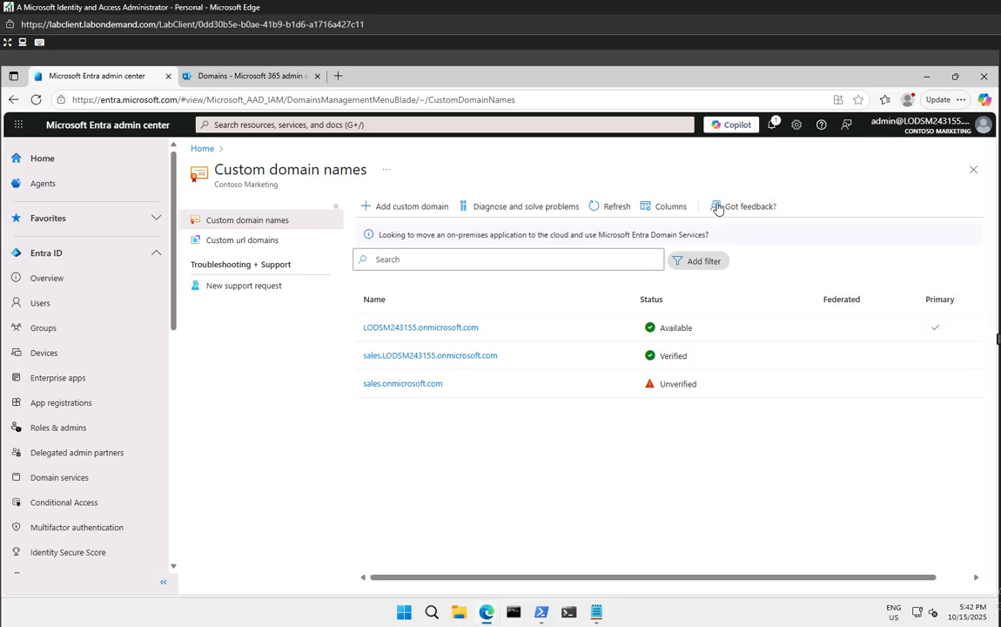
click(248, 77)
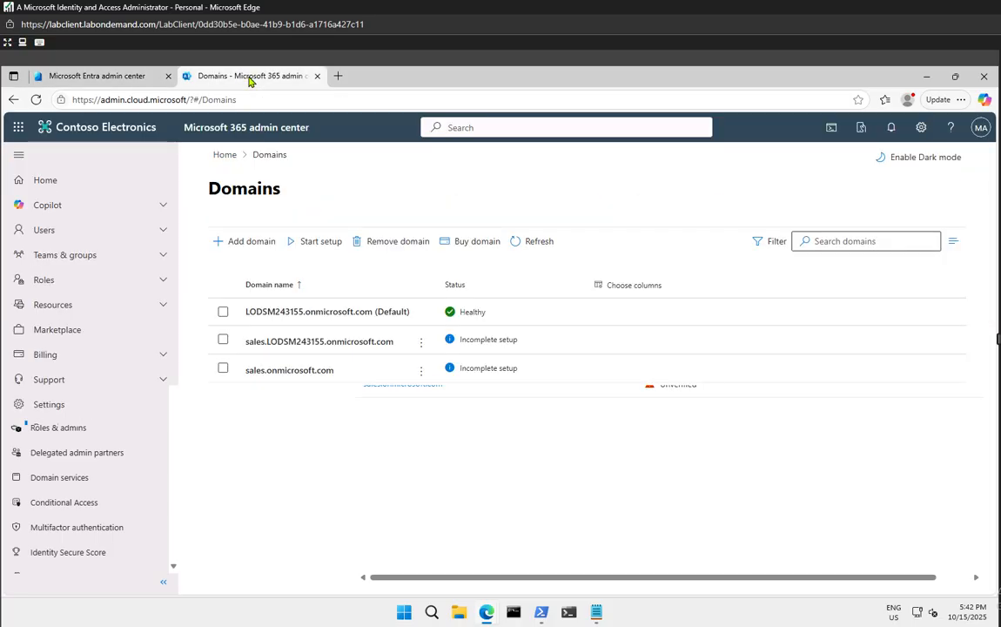
Refresh the Microsoft 365 Domains list so both sales subdomains appear
click(36, 99)
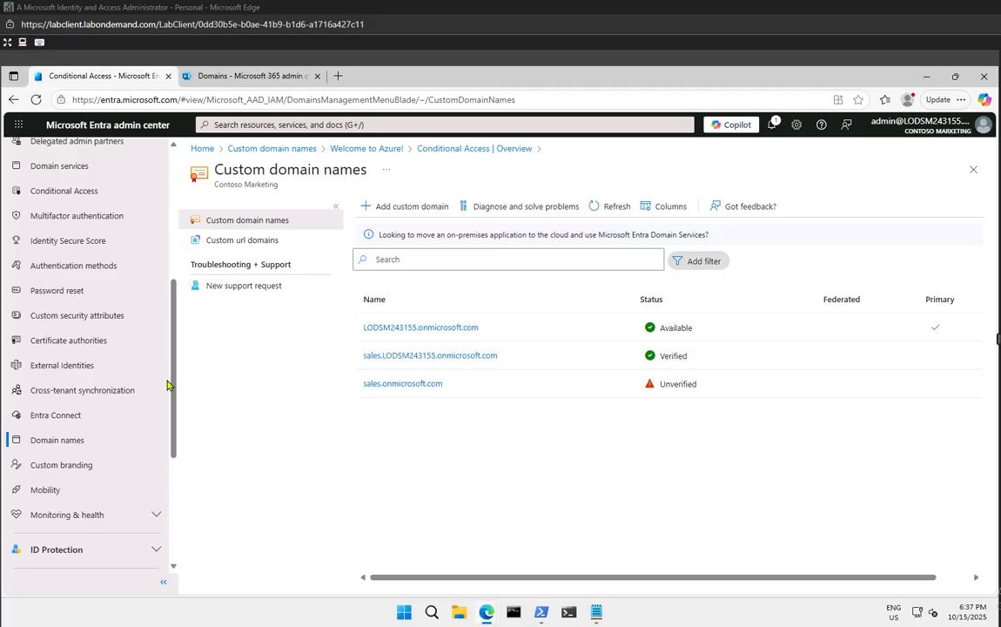
Go to the Entra home page and open the Contoso Marketing tenant Overview
scroll(166, 279, up, 3)
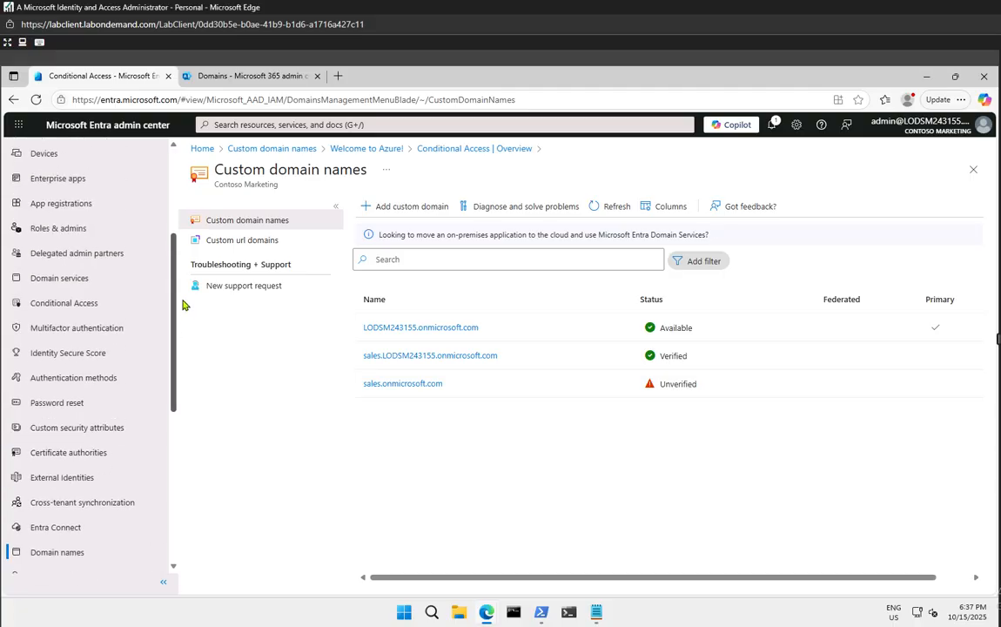
click(73, 129)
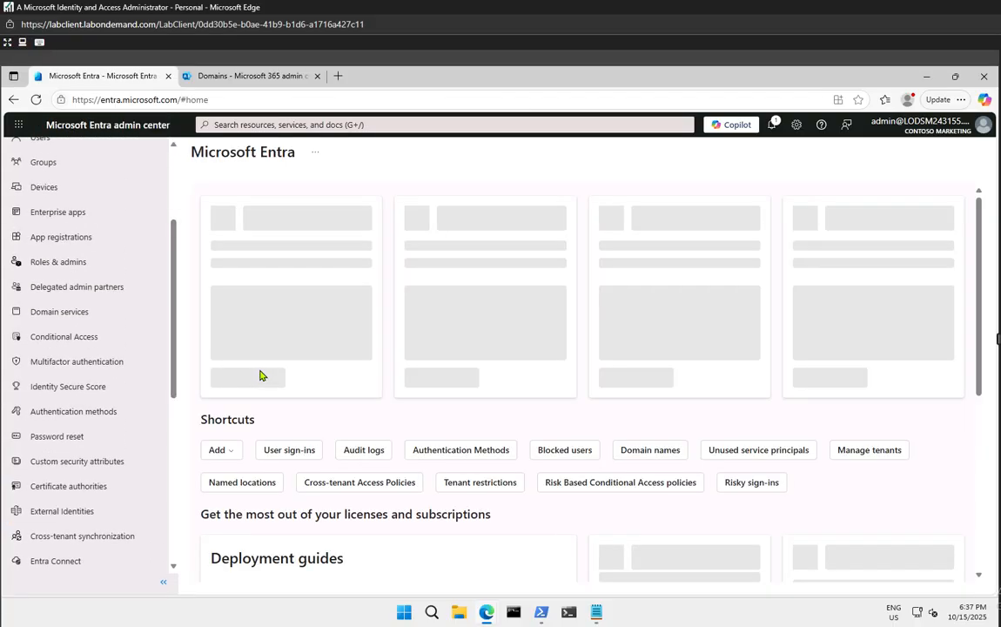
scroll(166, 307, up, 3)
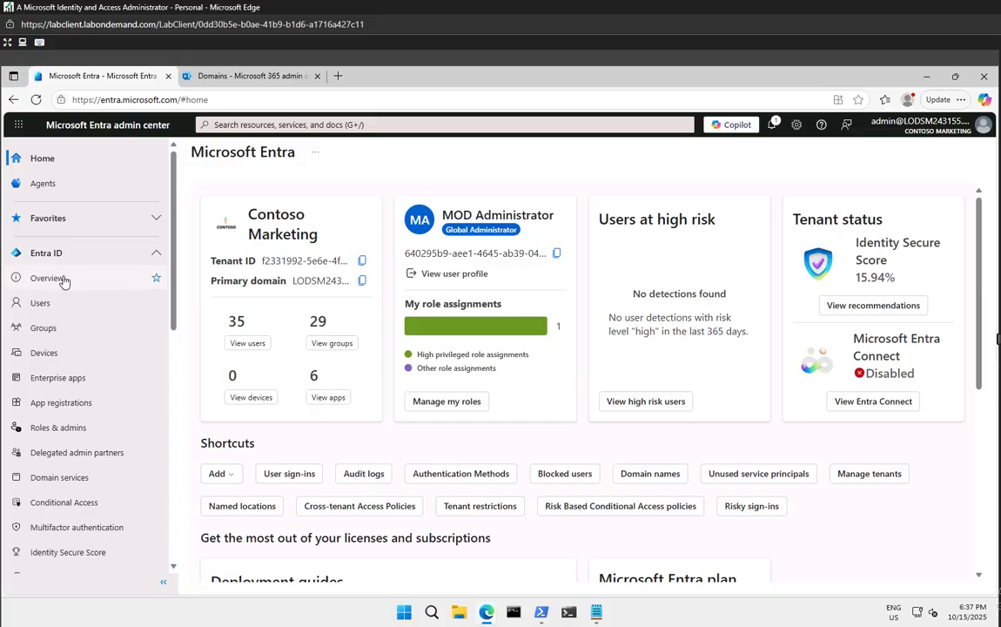
click(63, 280)
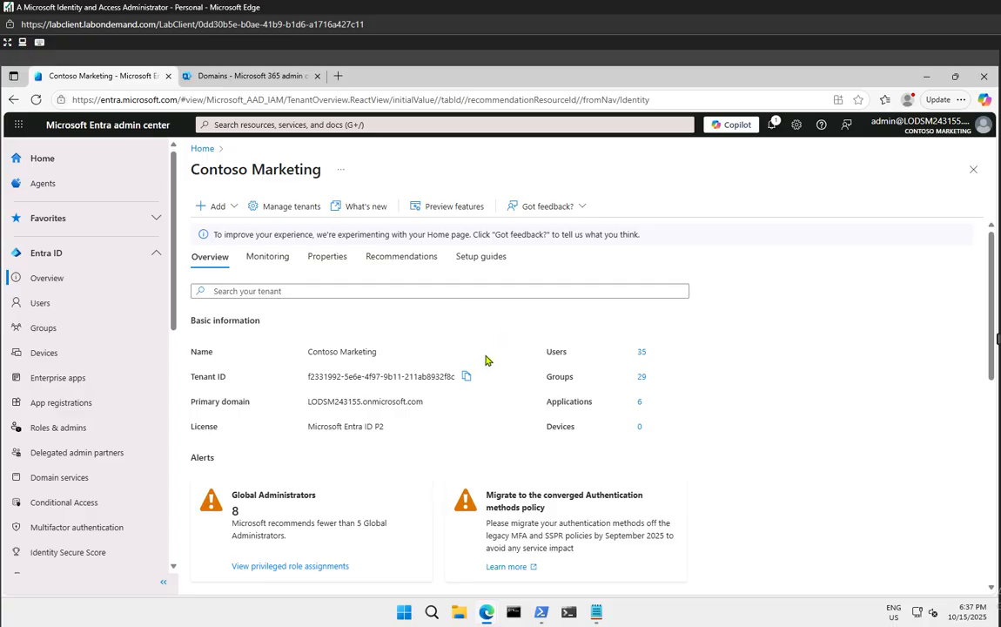
scroll(484, 362, down, 3)
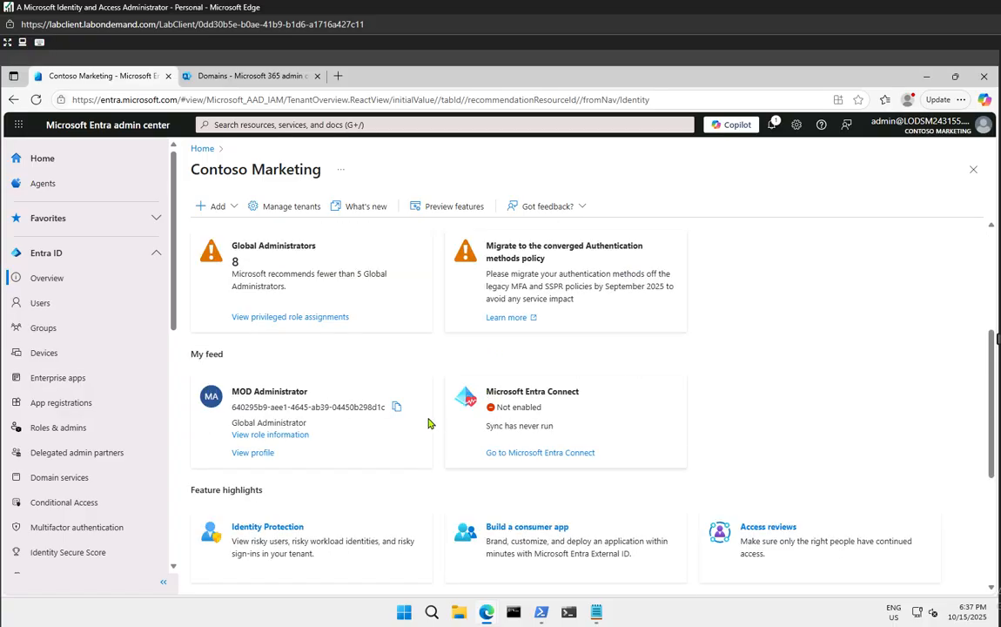
scroll(428, 420, up, 3)
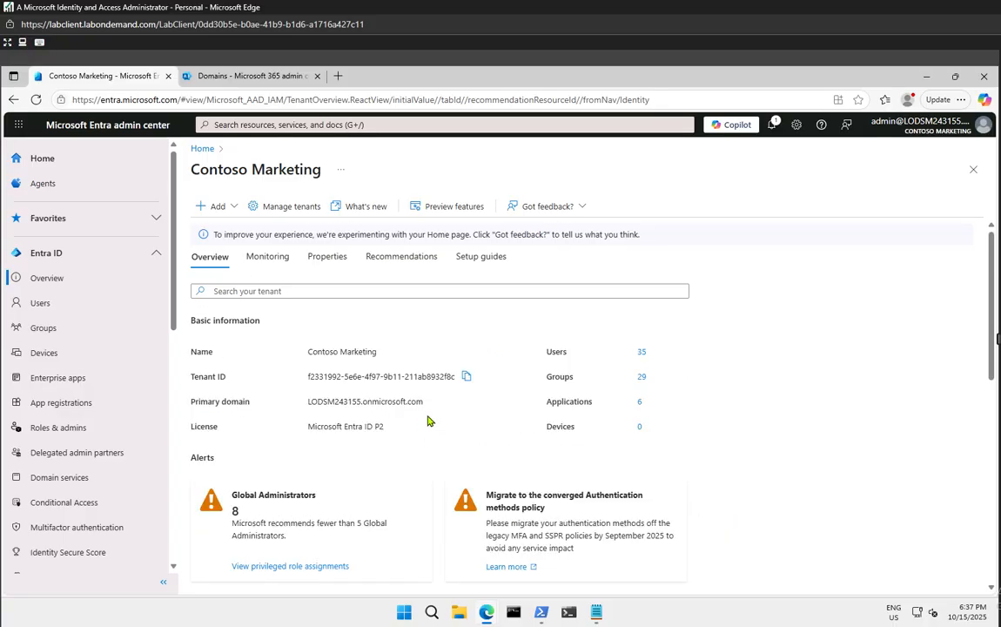
Open the tenant Properties and review the Contoso Marketing name, country and data location
click(330, 257)
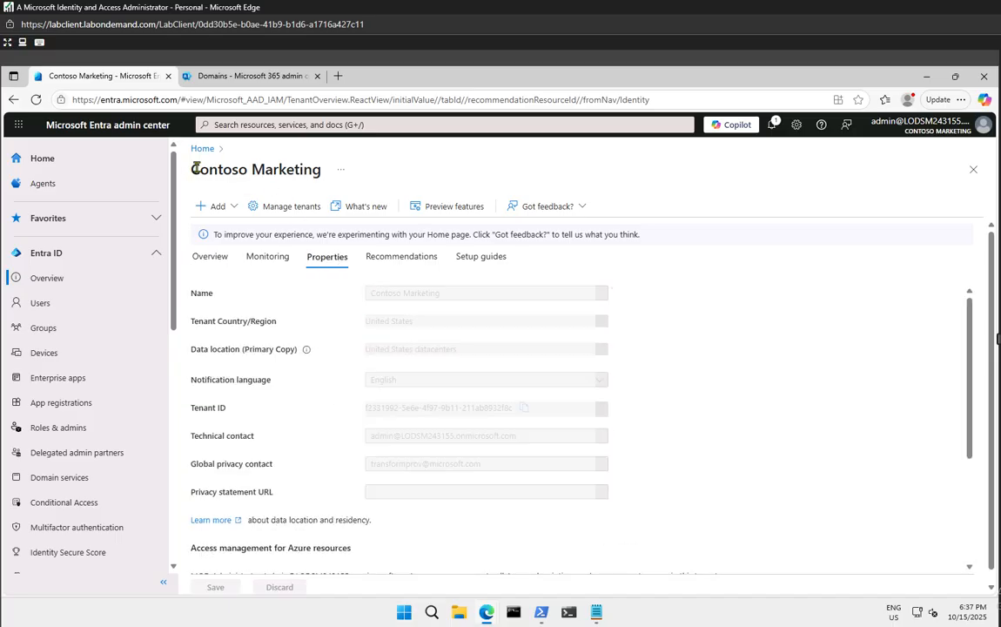
drag(198, 168, 321, 169)
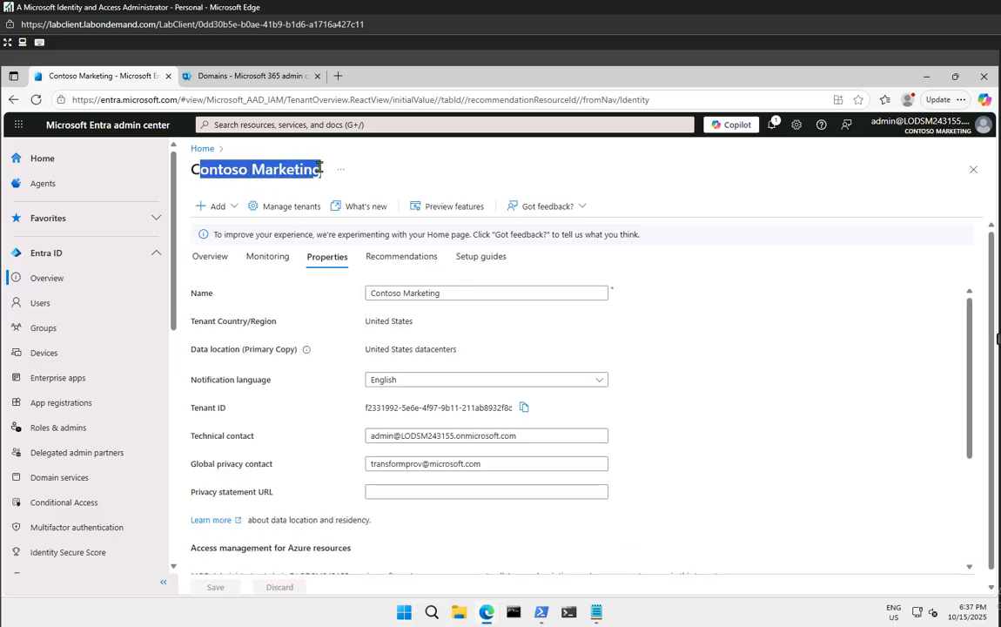
click(319, 170)
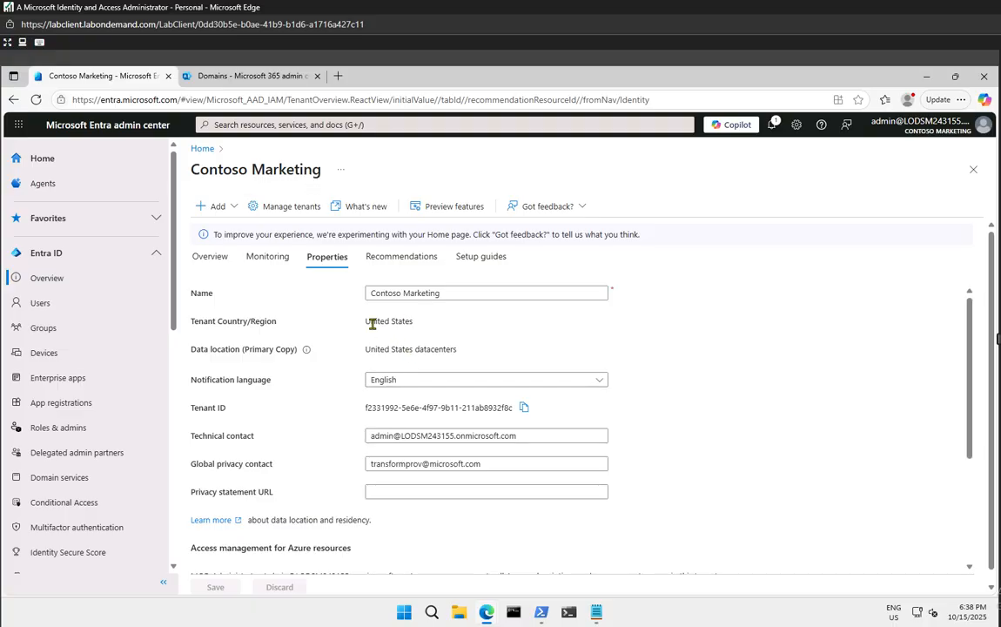
drag(371, 323, 418, 322)
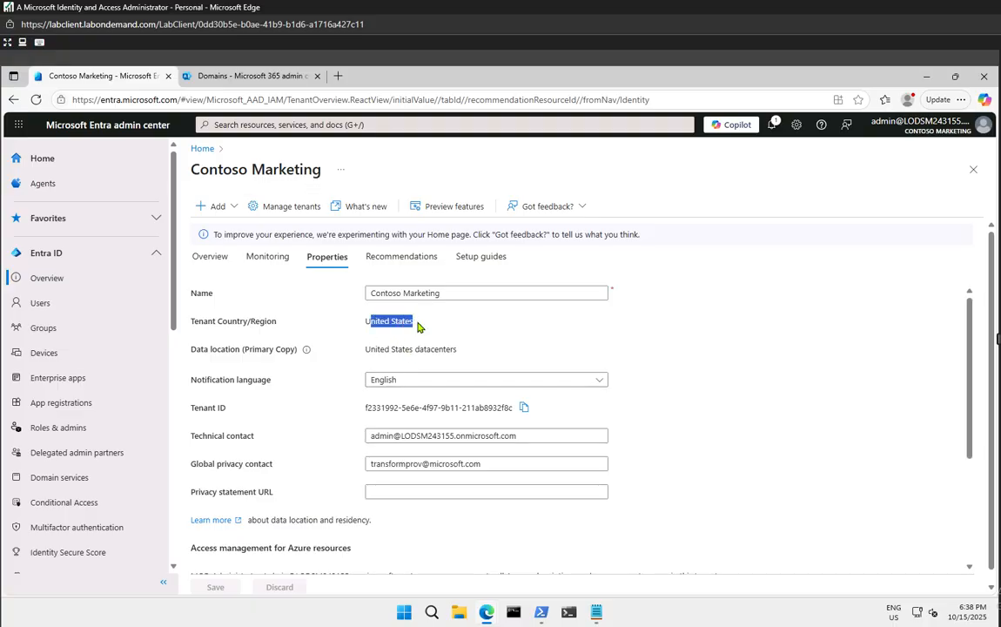
click(389, 360)
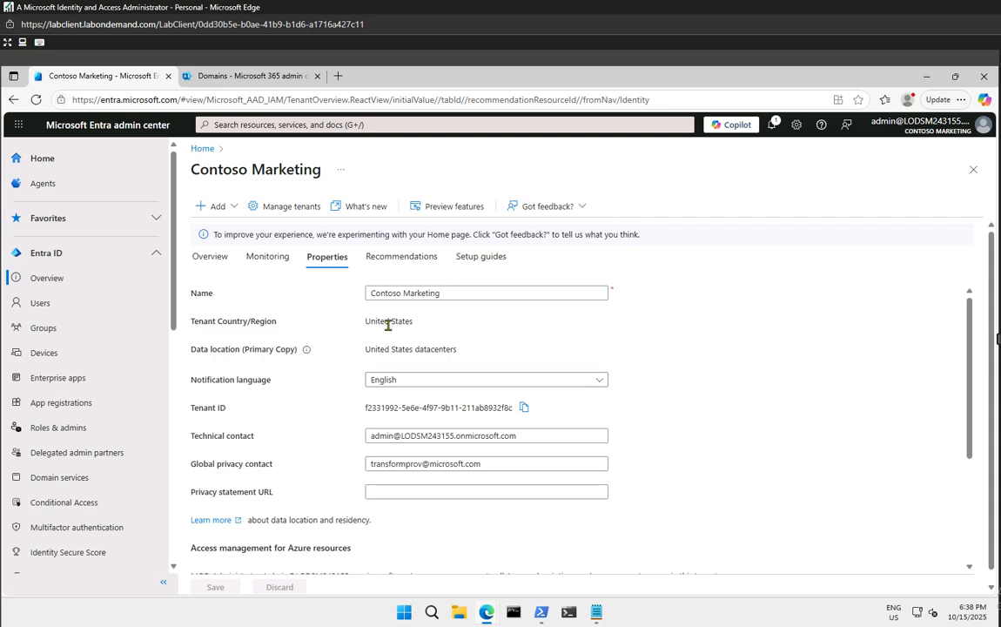
drag(386, 320, 468, 350)
click(450, 371)
Return to Overview, reopen Properties, and review the Tenant ID value
click(47, 277)
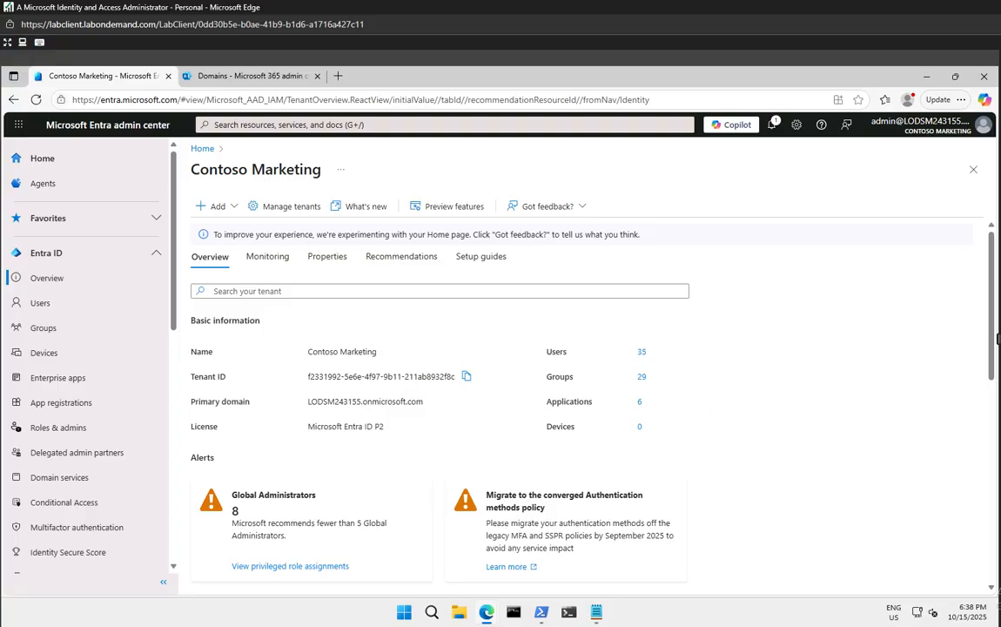
click(329, 262)
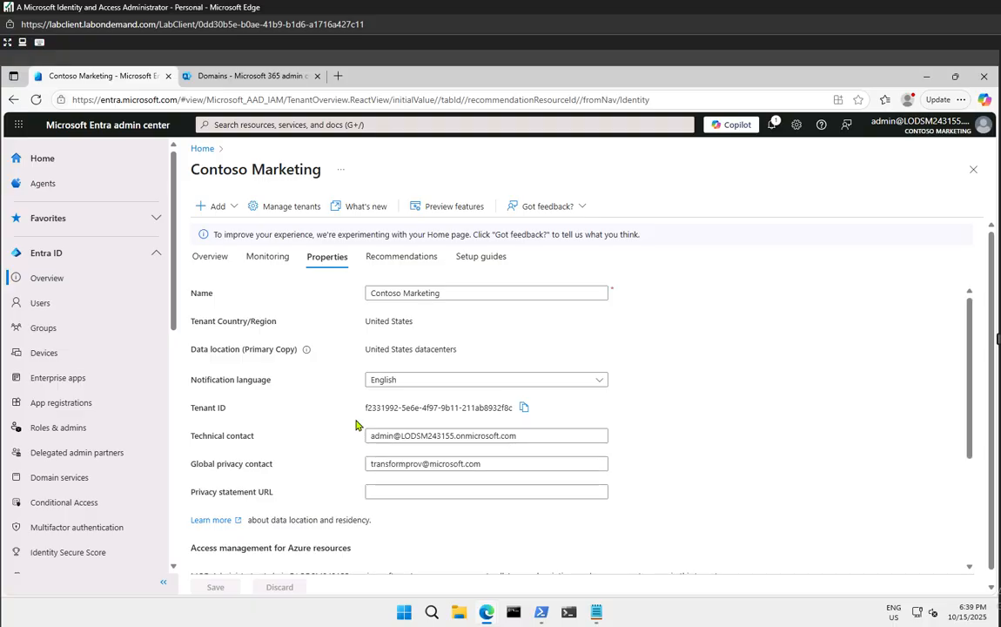
drag(364, 407, 501, 407)
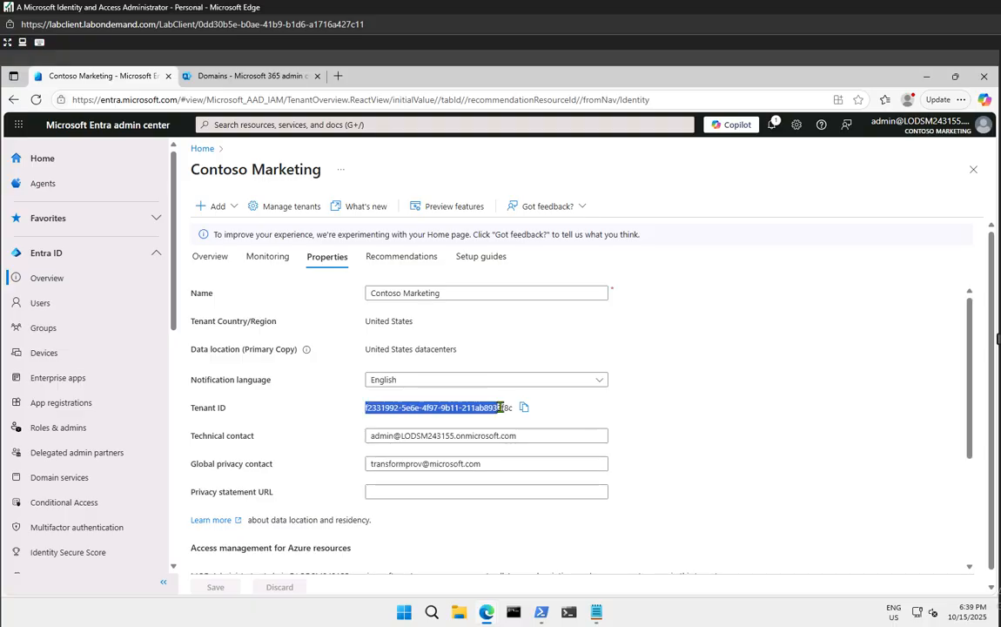
click(867, 417)
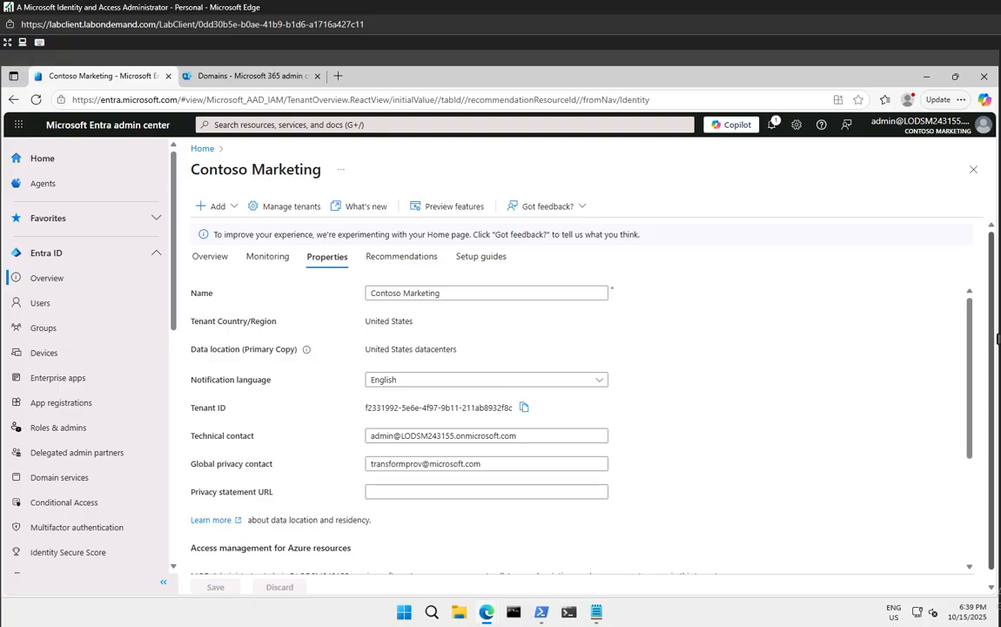
Reopen the Contoso Marketing tenant Properties from the Entra ID overview
click(53, 253)
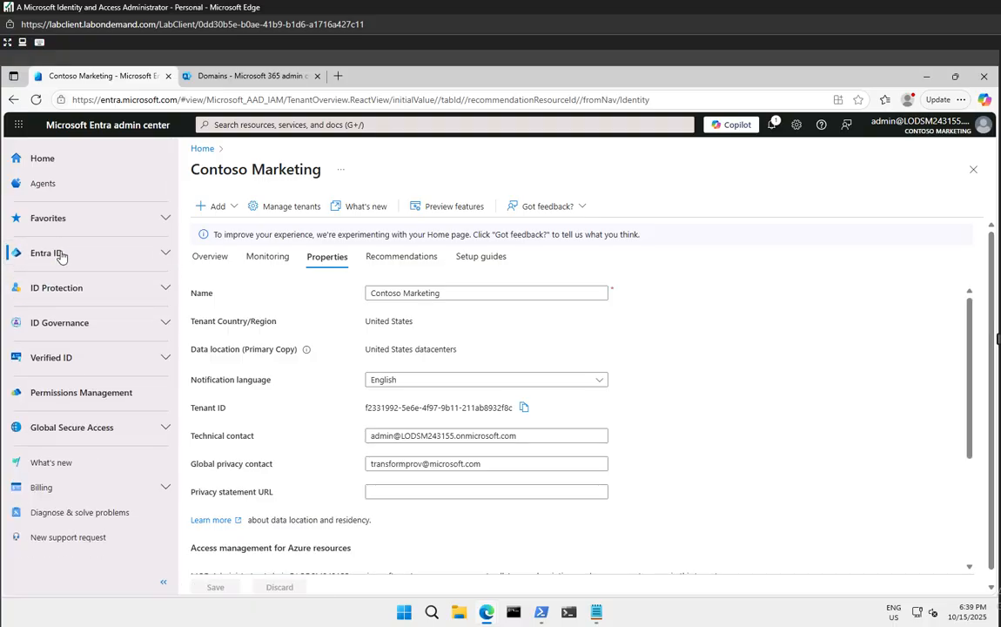
click(59, 254)
click(48, 278)
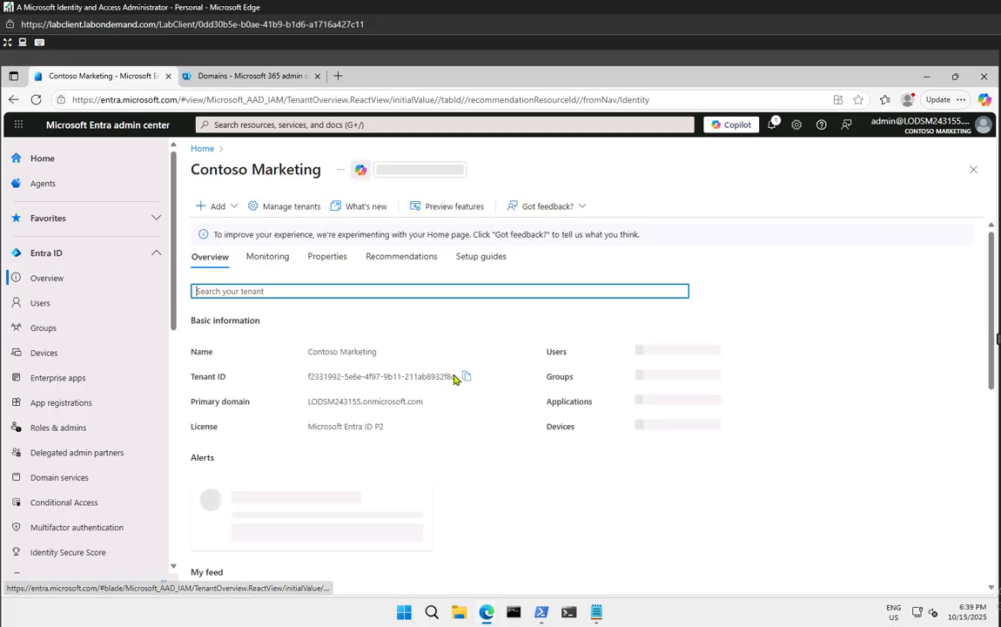
click(327, 257)
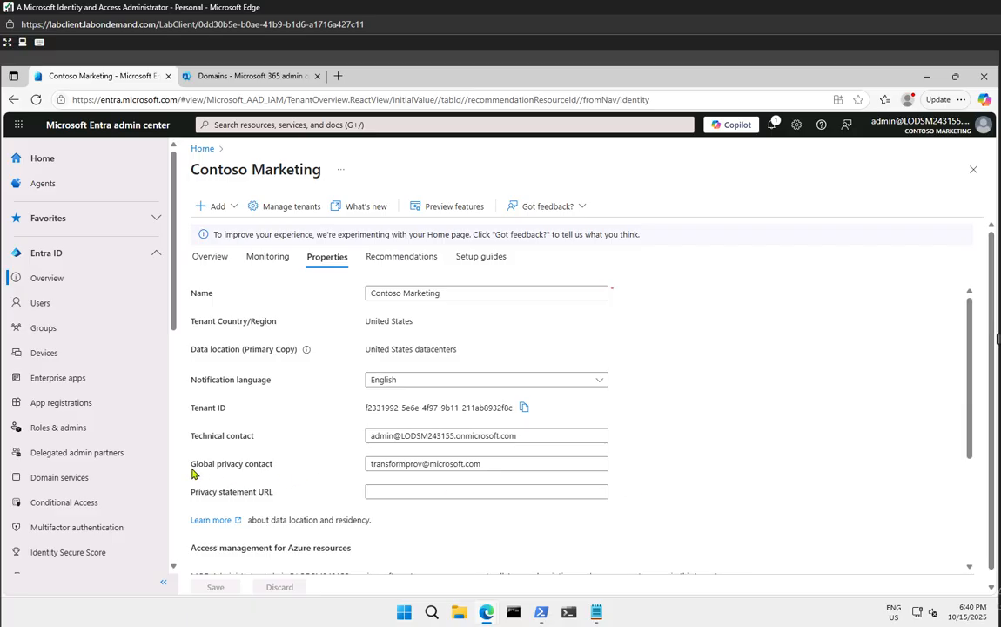
drag(192, 469, 280, 471)
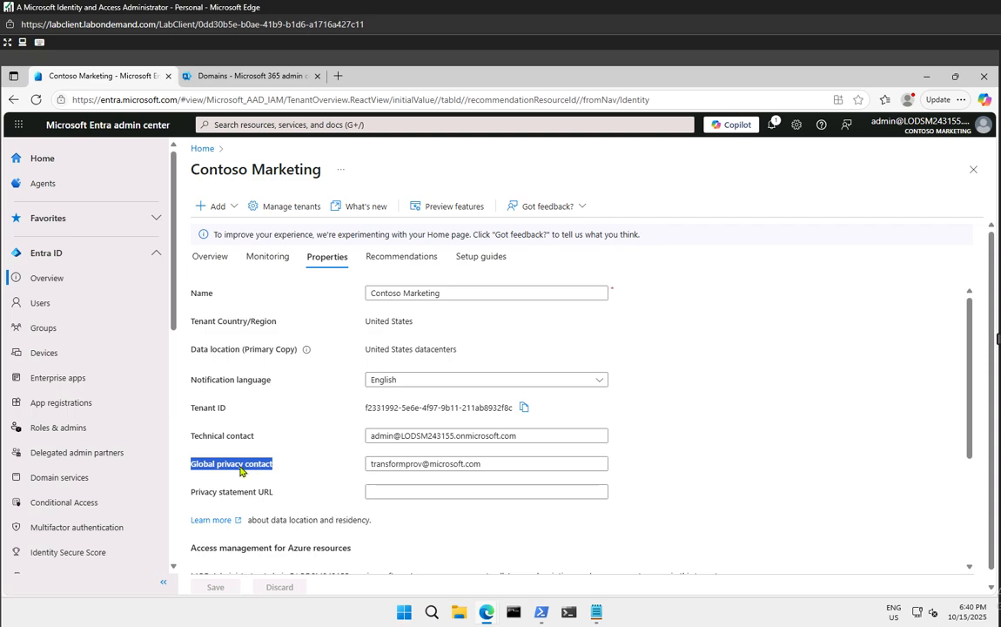
click(241, 471)
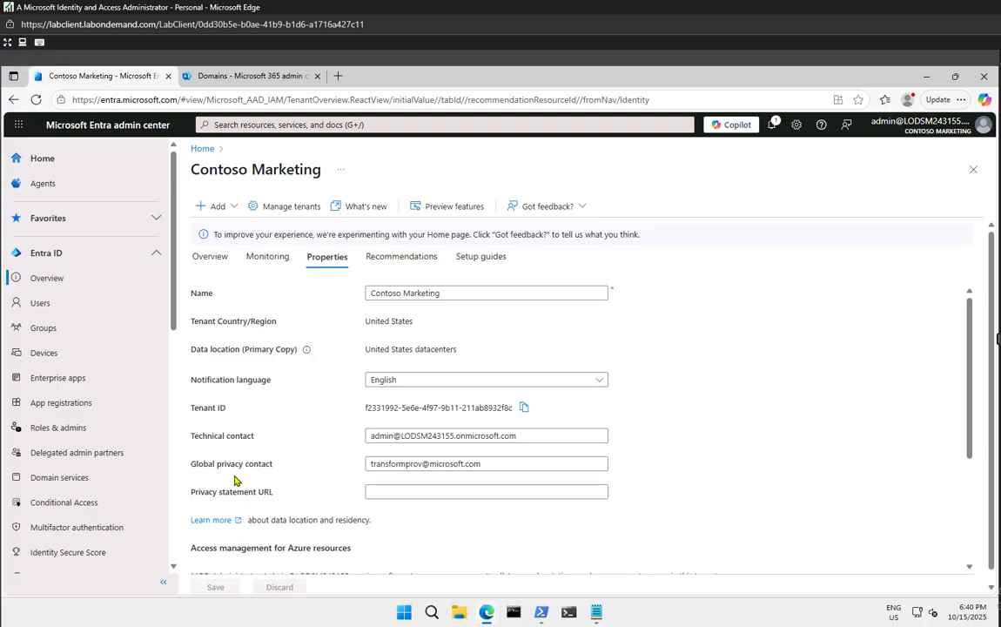
Replace the global privacy contact with another user's name plus the pasted onmicrosoft.com domain
triple_click(501, 462)
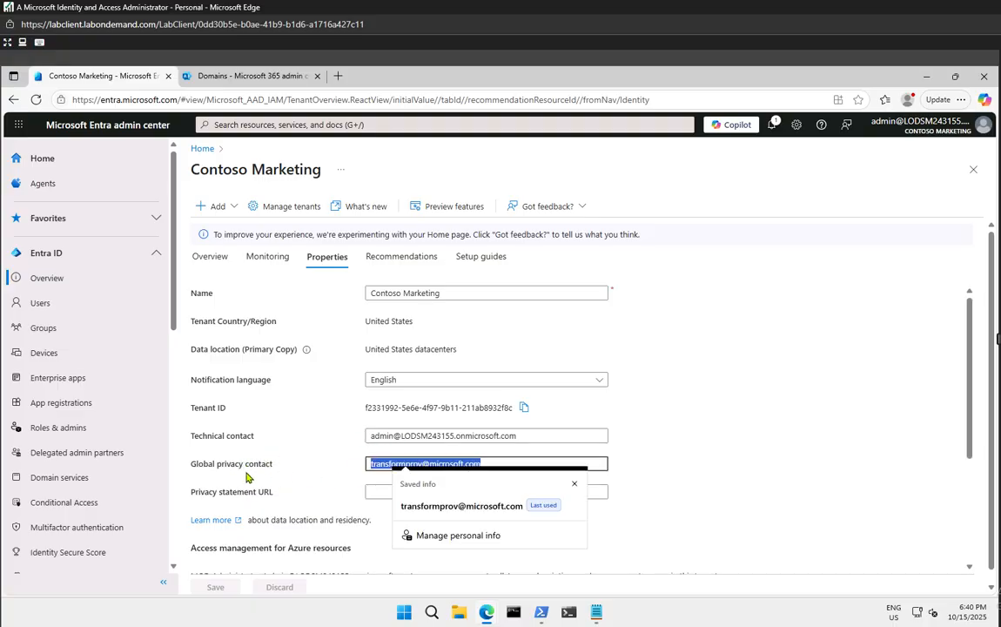
key(BackSpace)
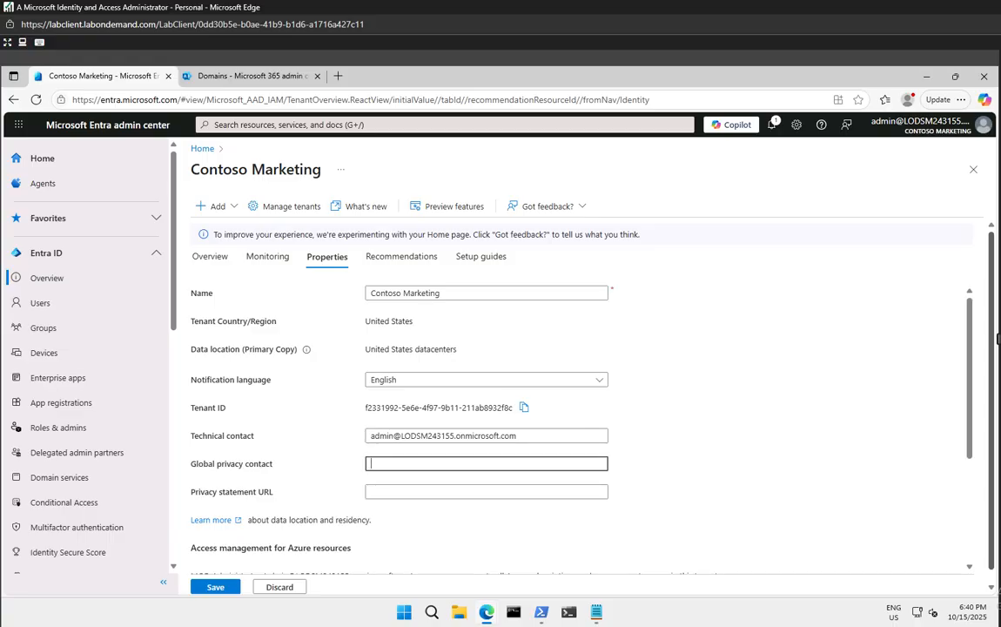
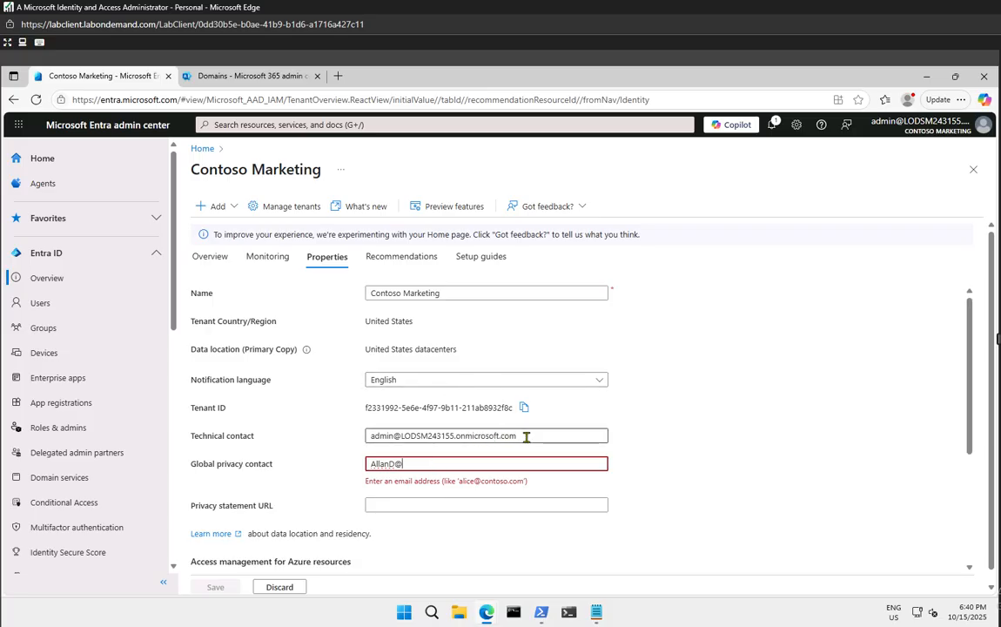
drag(526, 435, 404, 445)
key(ctrl+c)
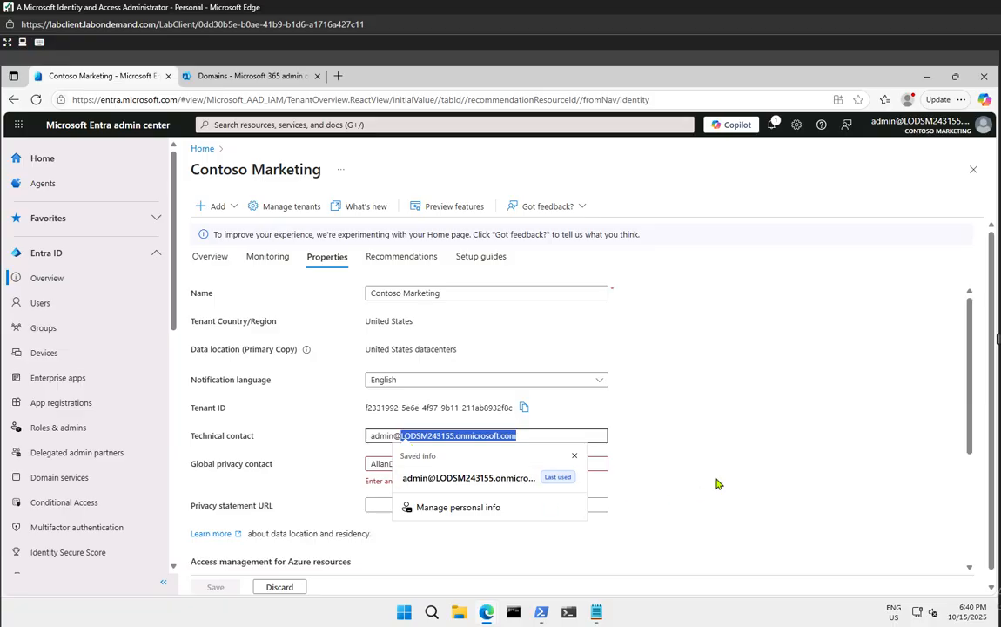
click(473, 463)
key(ctrl+v)
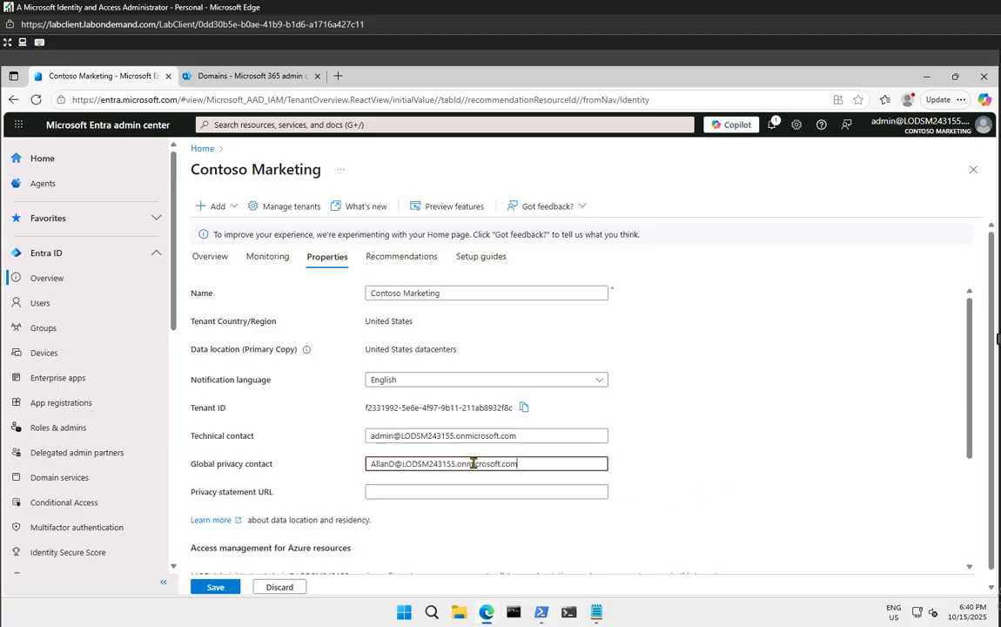
click(690, 461)
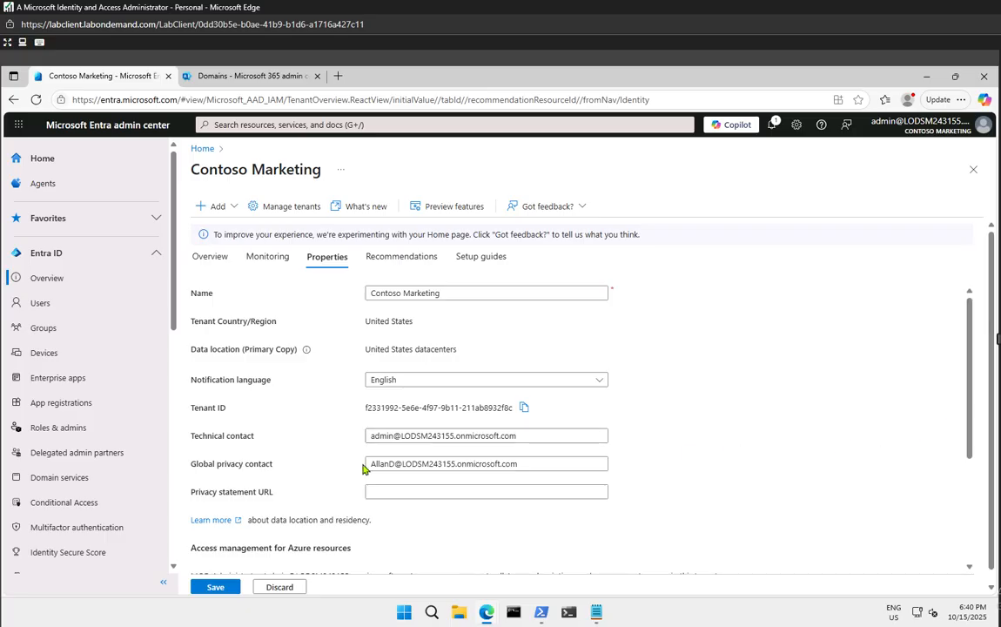
click(396, 464)
Save the tenant properties with the new global privacy contact
click(225, 590)
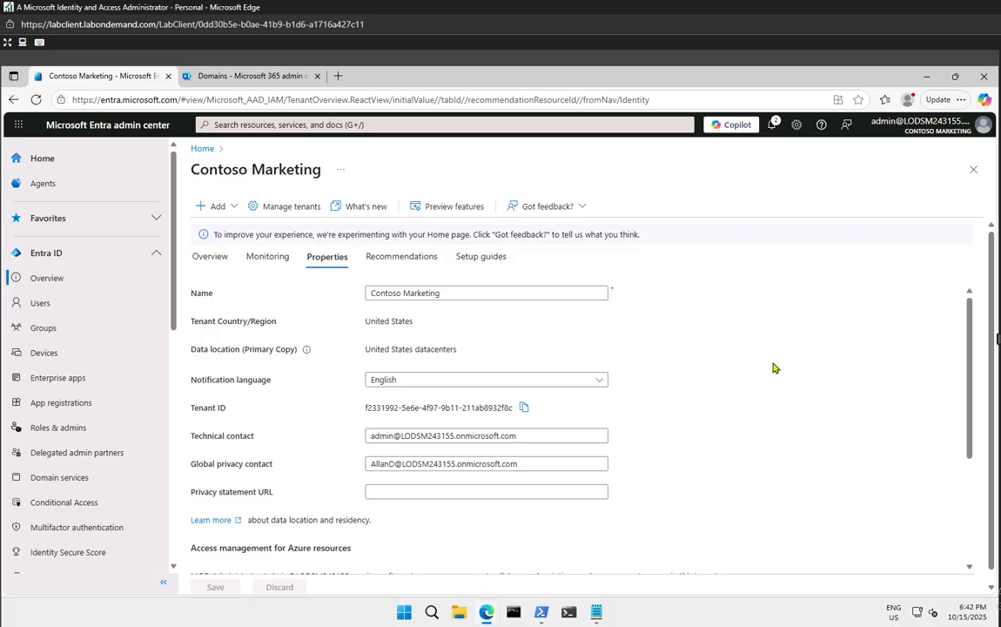
Load portal.azure.com in a new tab and go to the signed-in account's My Account page
click(337, 76)
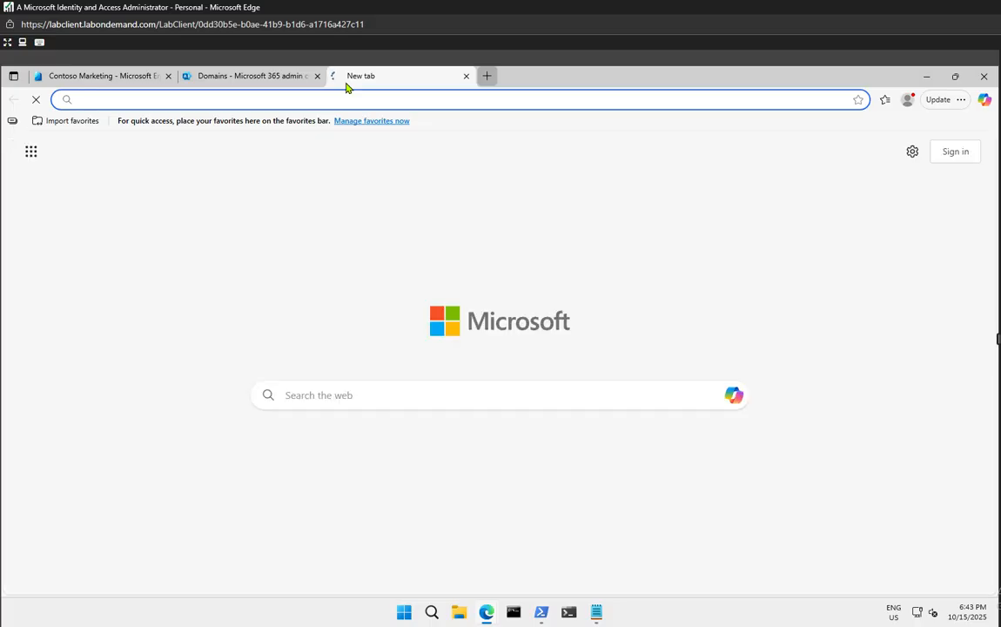
text(port)
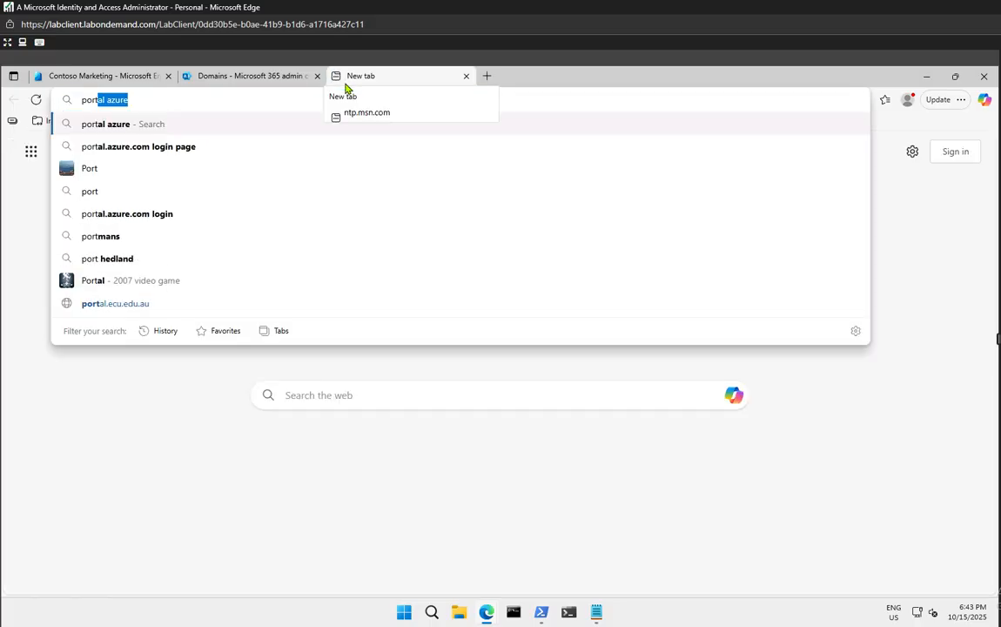
key(BackSpace)
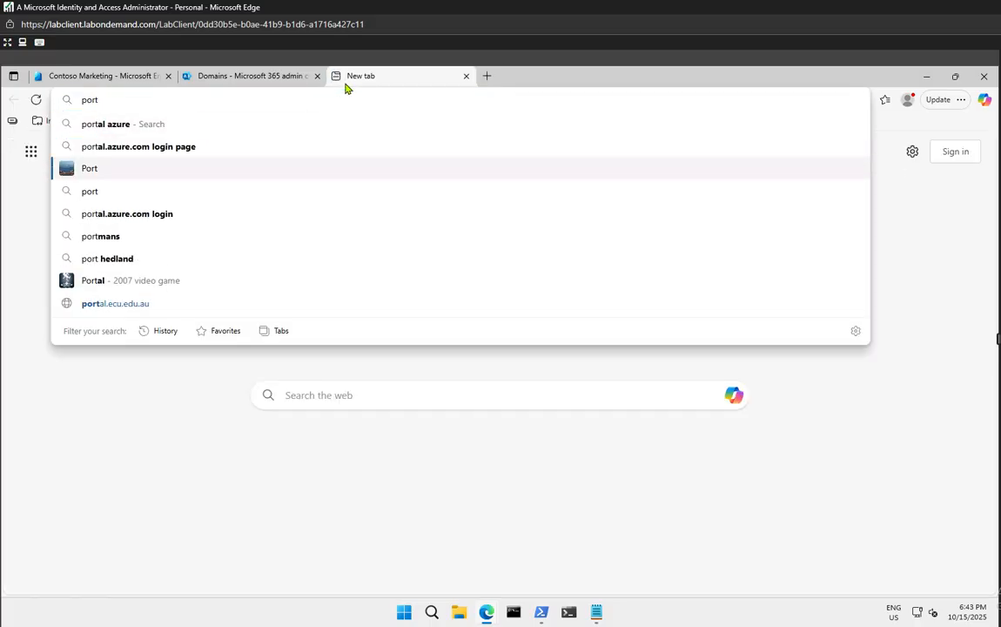
key(Down)
key(BackSpace)
key(BackSpace)
key(BackSpace)
key(BackSpace)
key(BackSpace)
key(BackSpace)
key(BackSpace)
key(BackSpace)
key(BackSpace)
key(BackSpace)
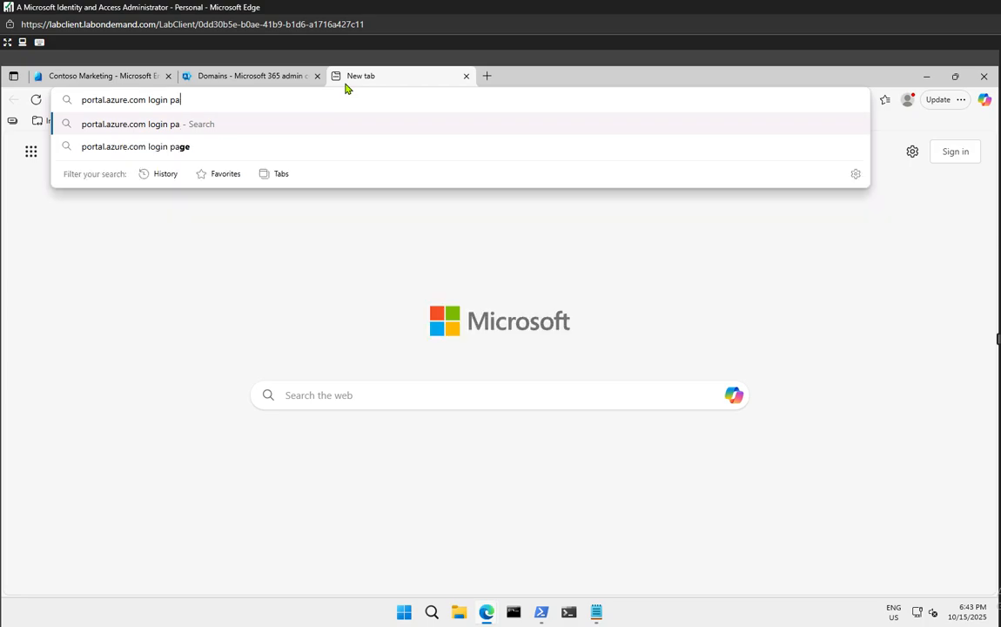
key(BackSpace)
key(Return)
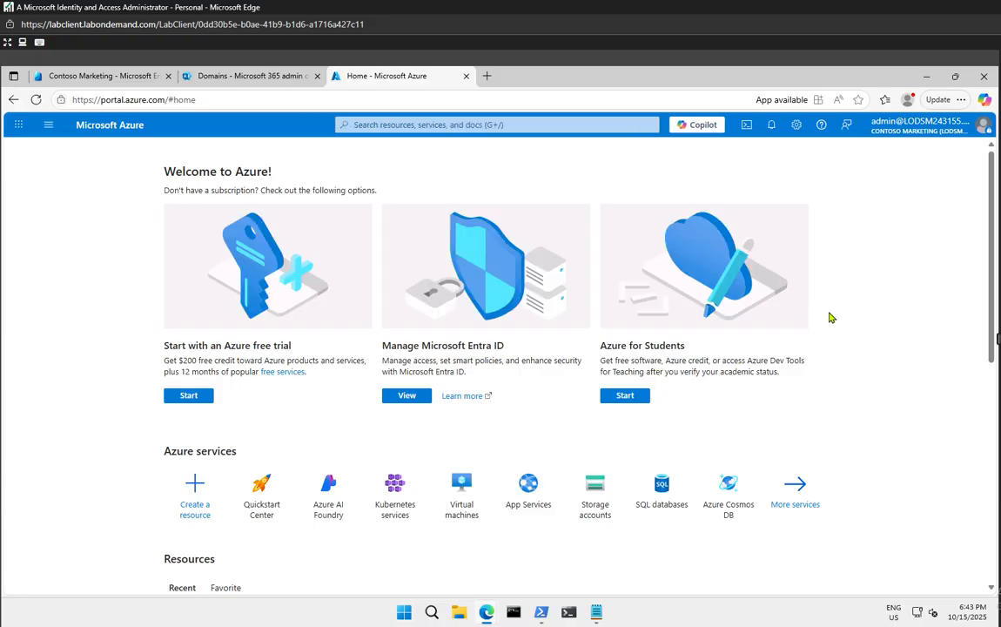
click(980, 129)
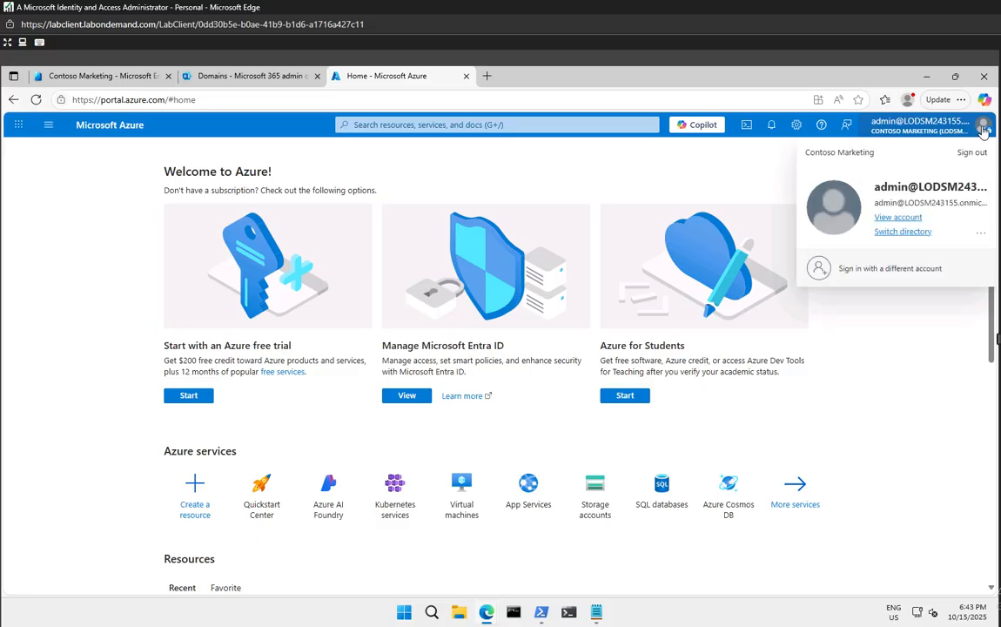
click(914, 218)
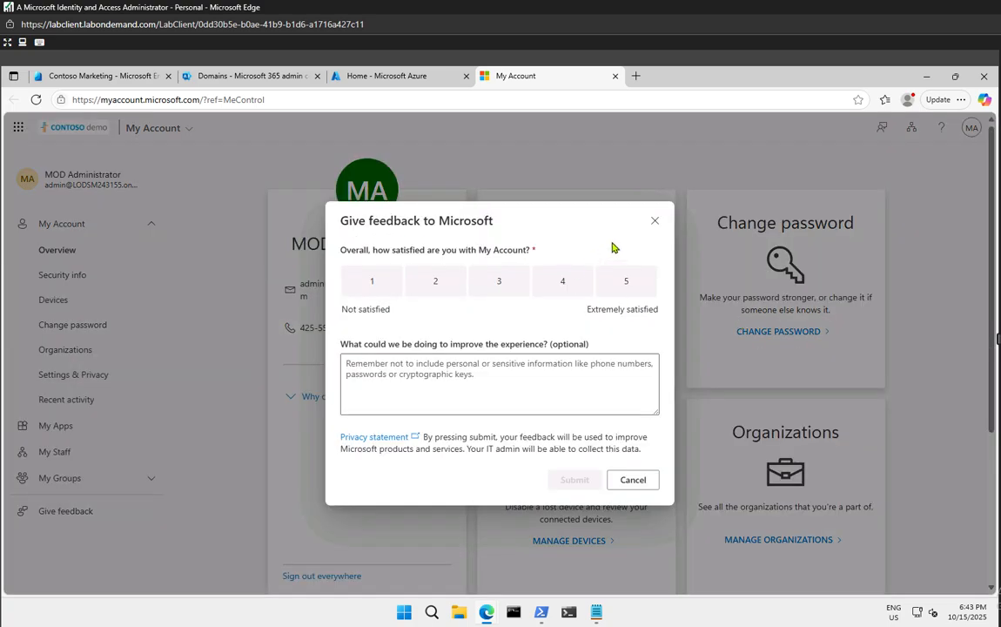
Dismiss the feedback dialog and show the Privacy tab of Settings & Privacy, scrolled to Organization's notice
click(655, 221)
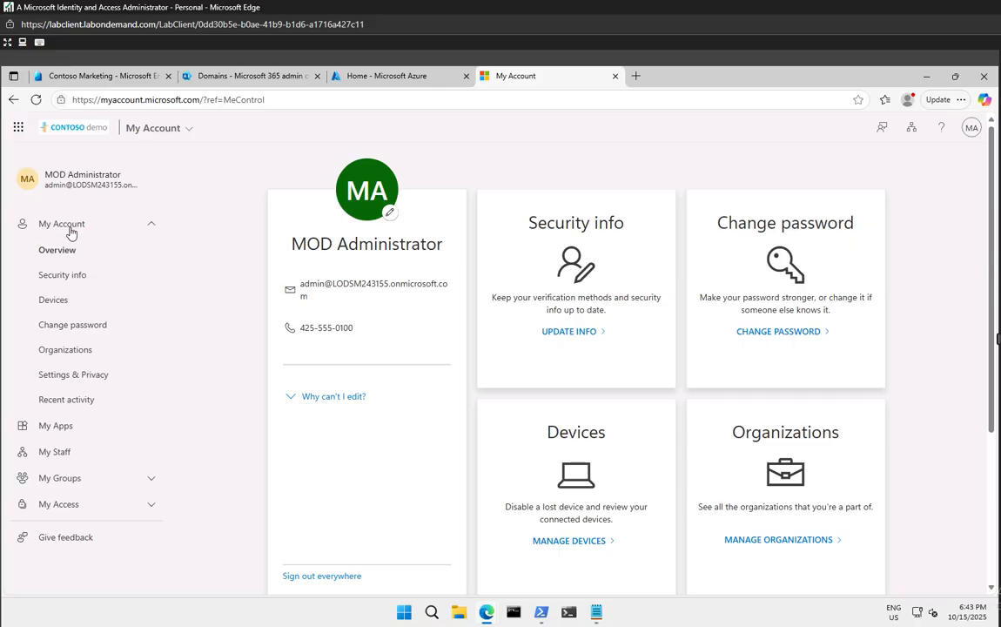
click(64, 377)
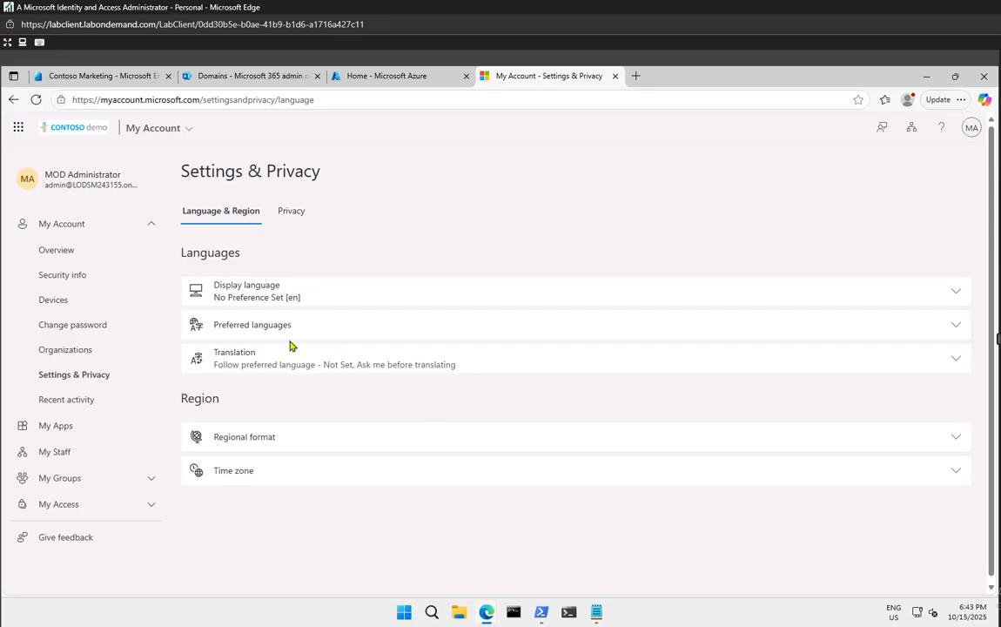
click(289, 215)
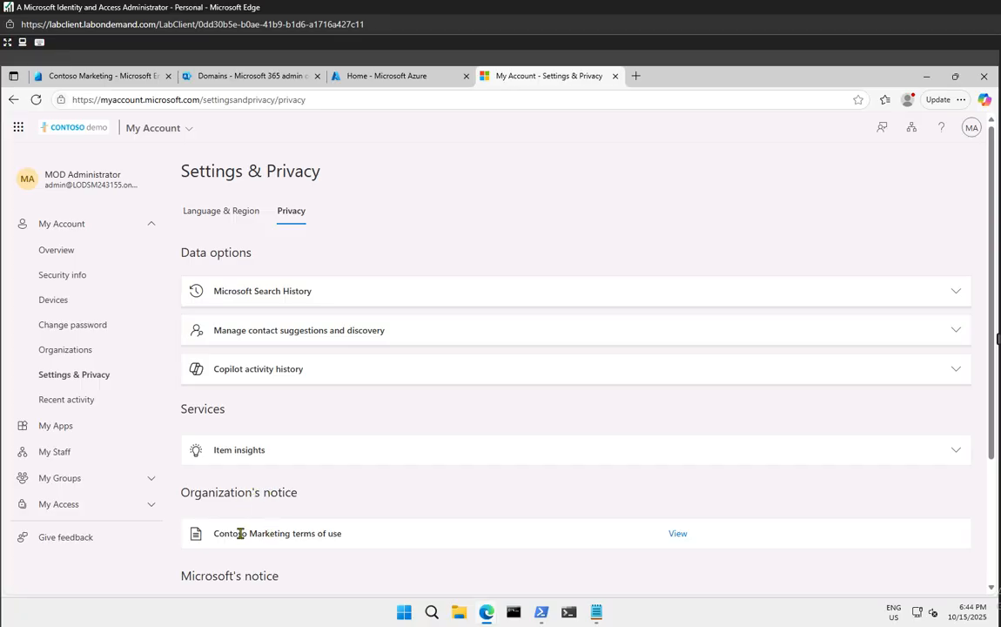
scroll(237, 532, down, 2)
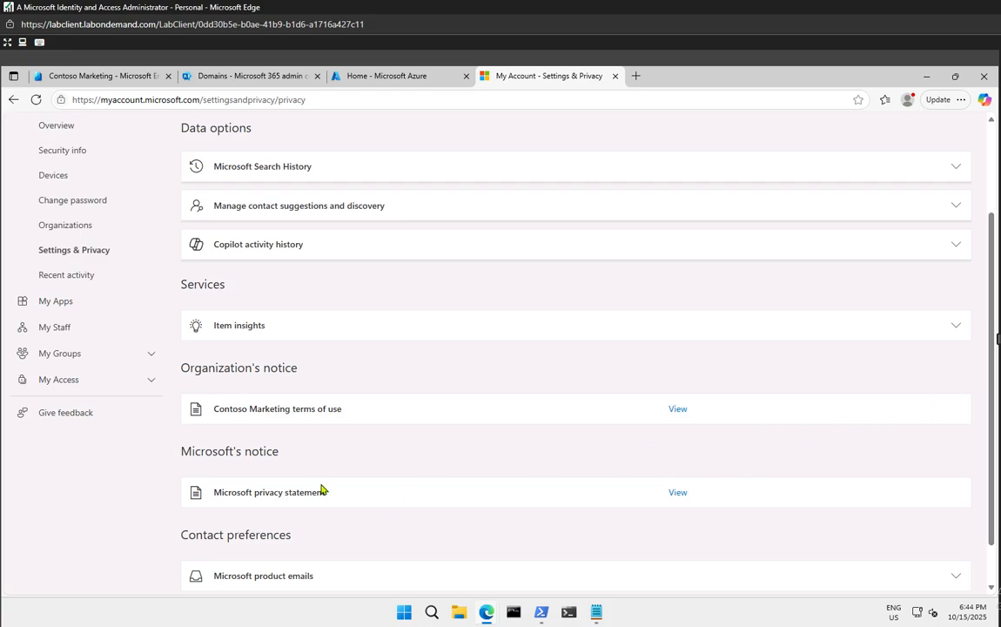
click(679, 493)
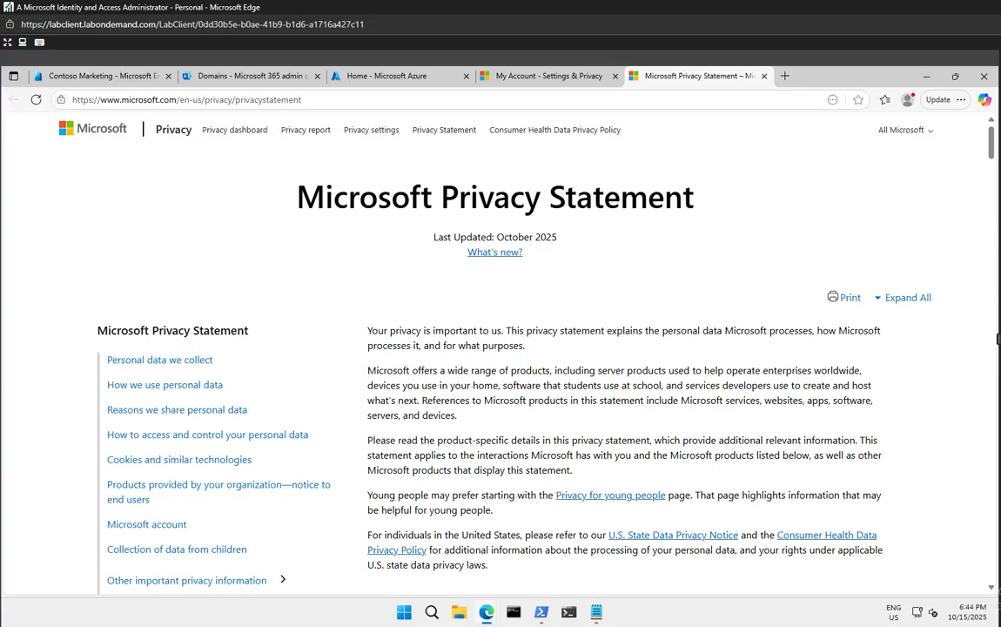
scroll(732, 420, down, 5)
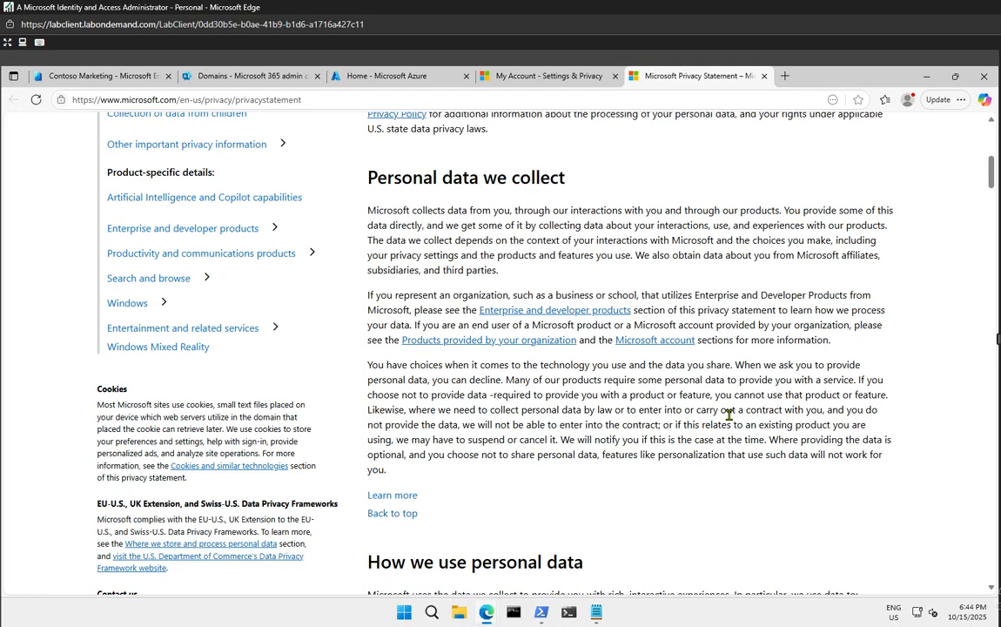
scroll(730, 414, up, 4)
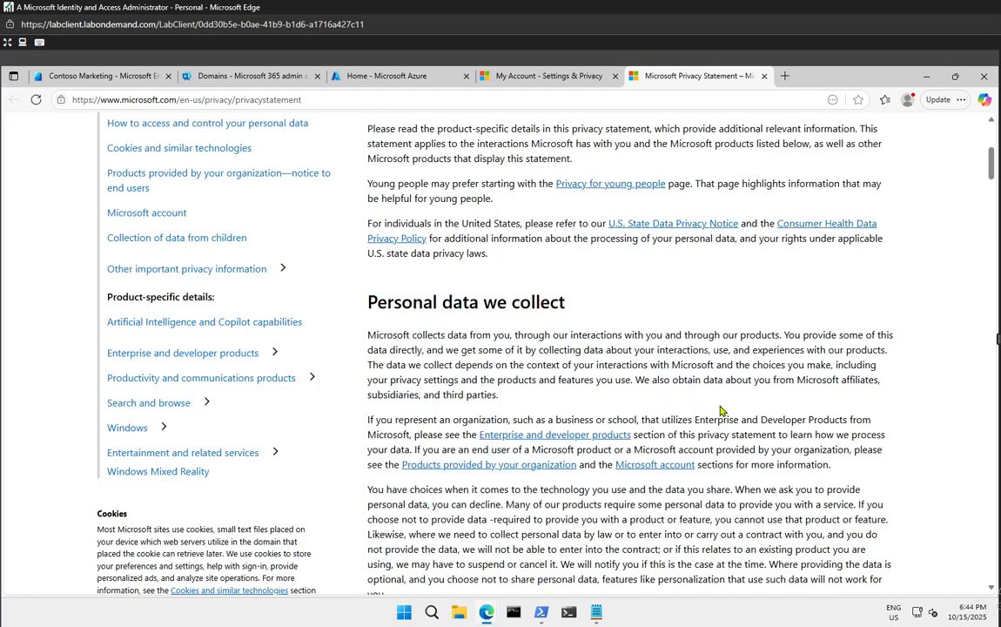
scroll(729, 415, down, 8)
scroll(729, 415, down, 2)
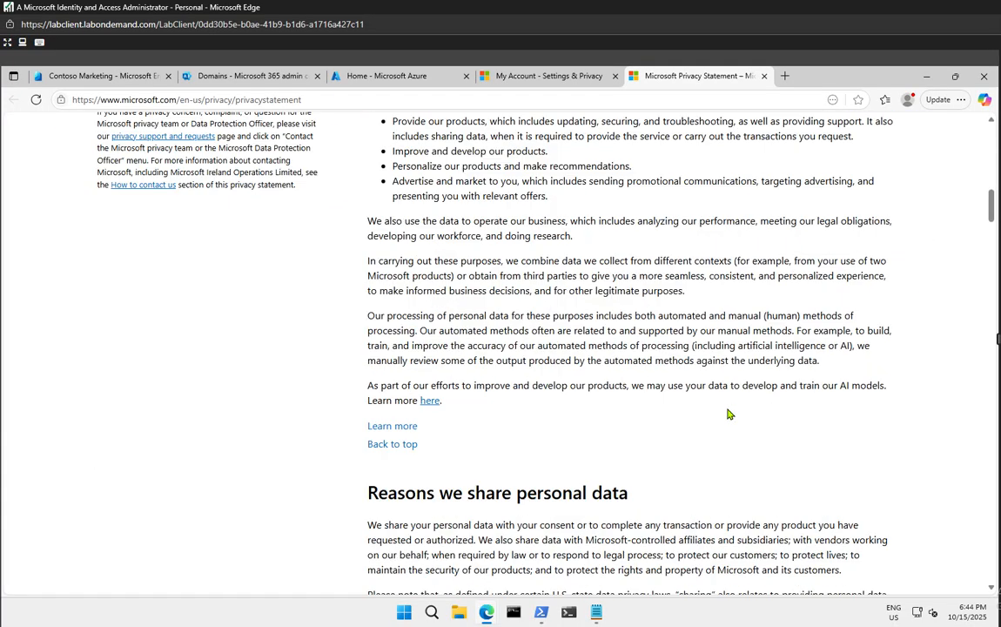
scroll(730, 414, down, 15)
scroll(727, 409, up, 18)
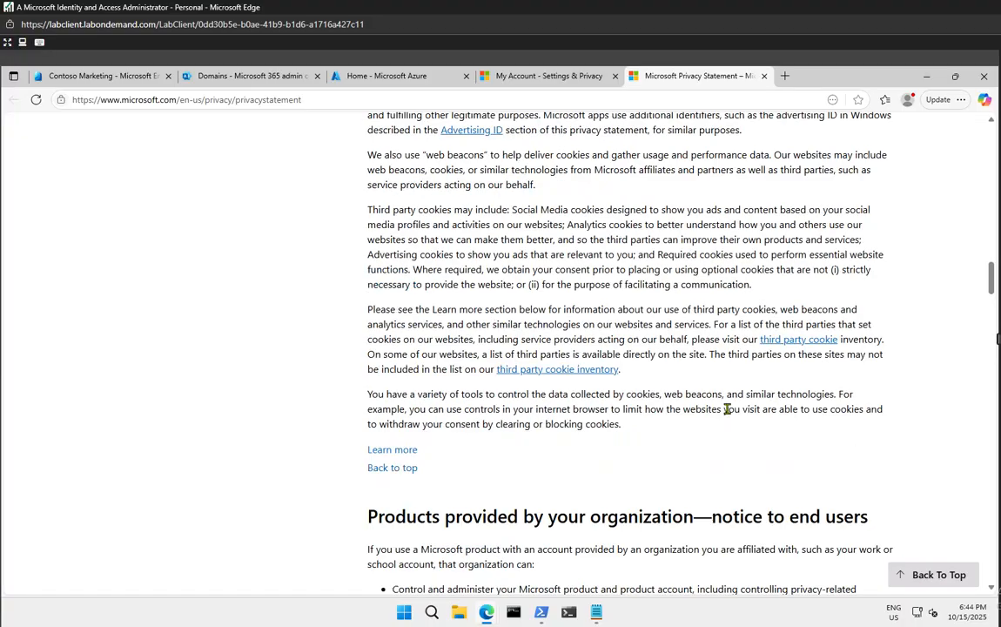
scroll(727, 409, up, 8)
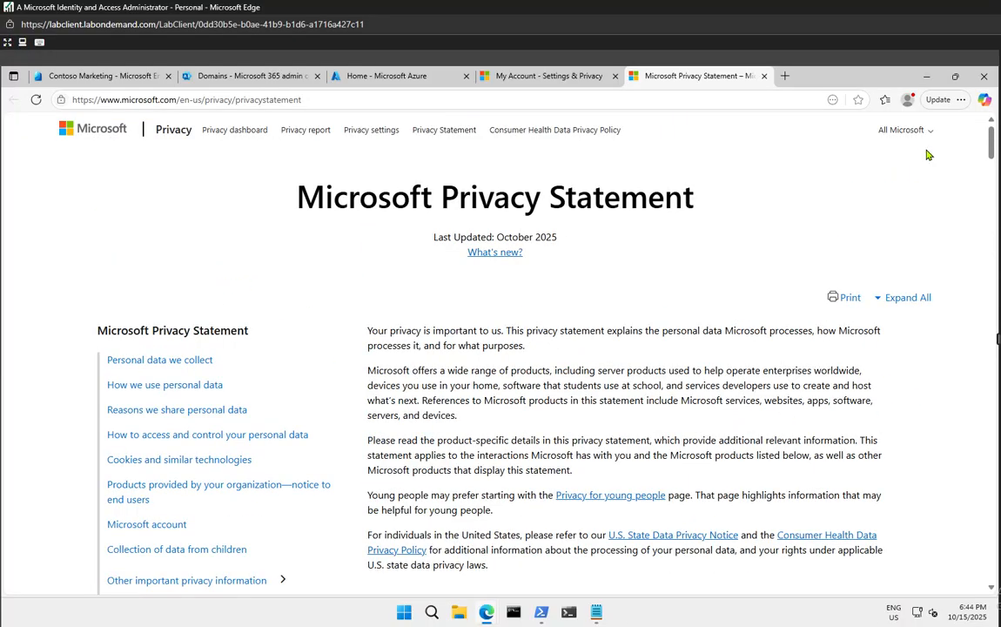
click(764, 76)
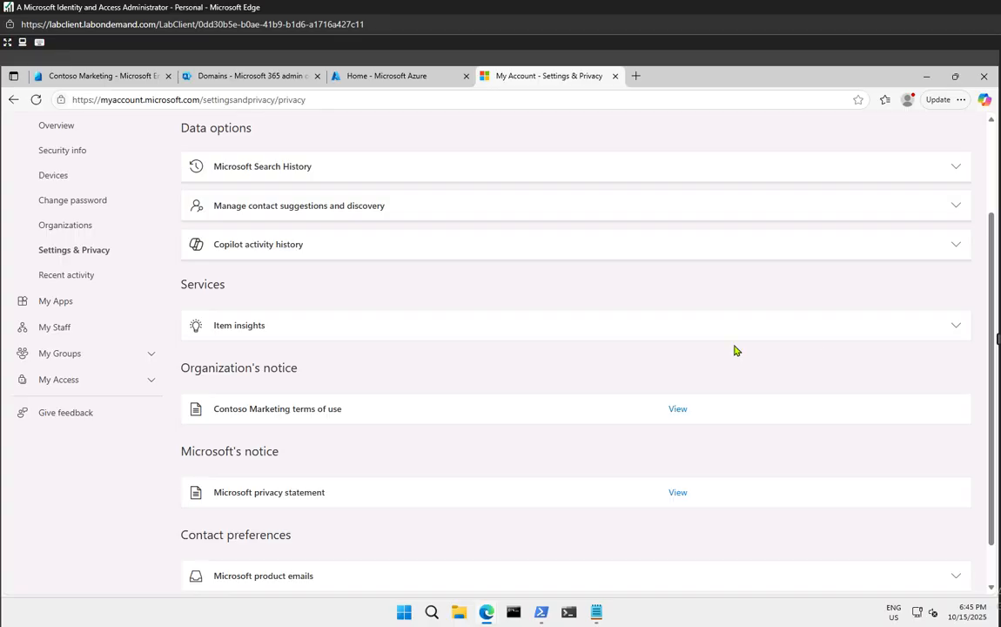
Return to the Entra admin center home, close the My Account tab and add a blank tab
click(122, 78)
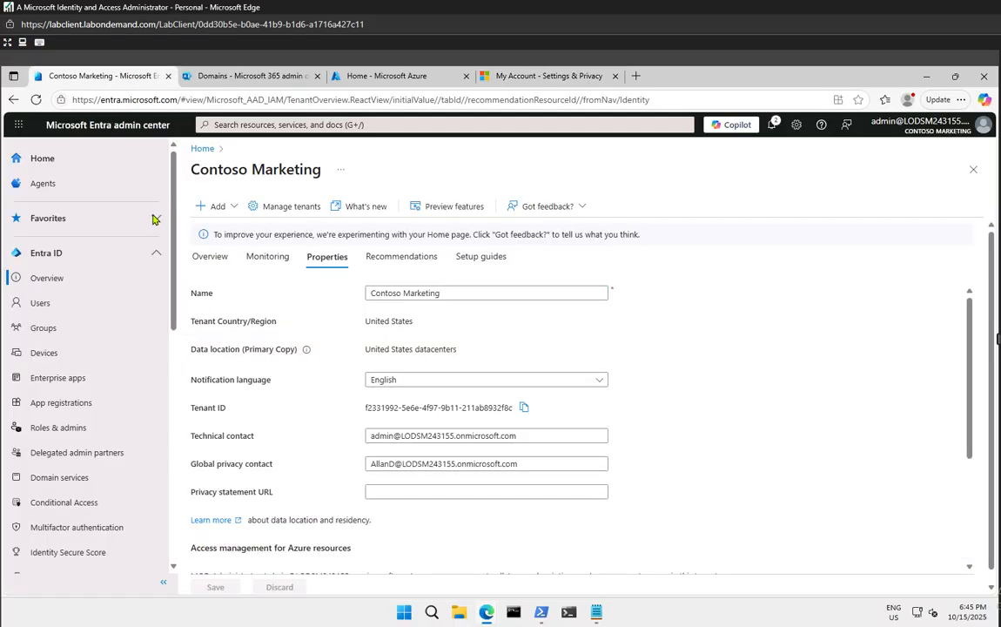
click(60, 164)
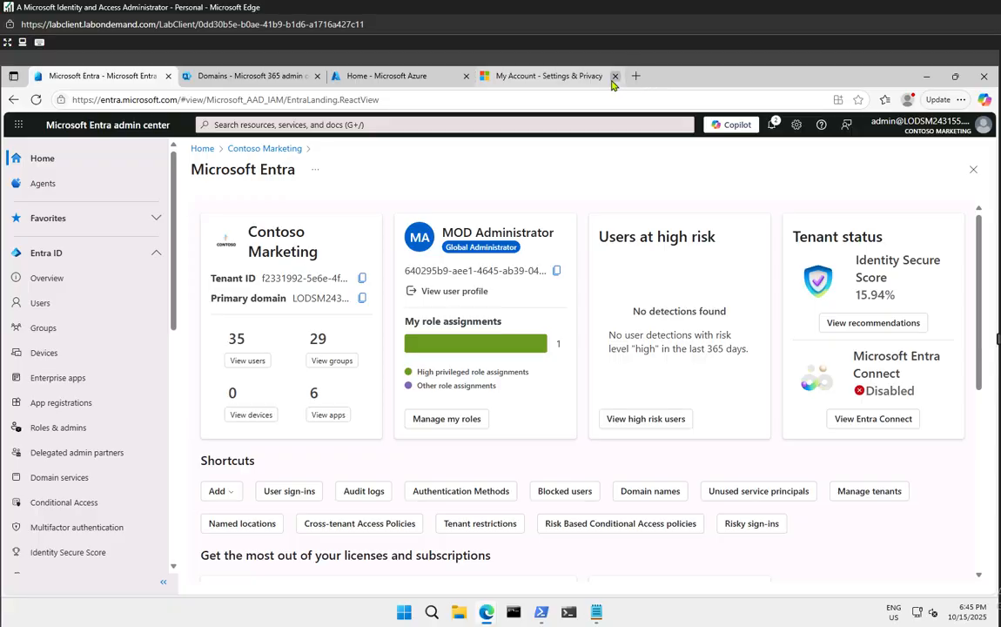
click(615, 77)
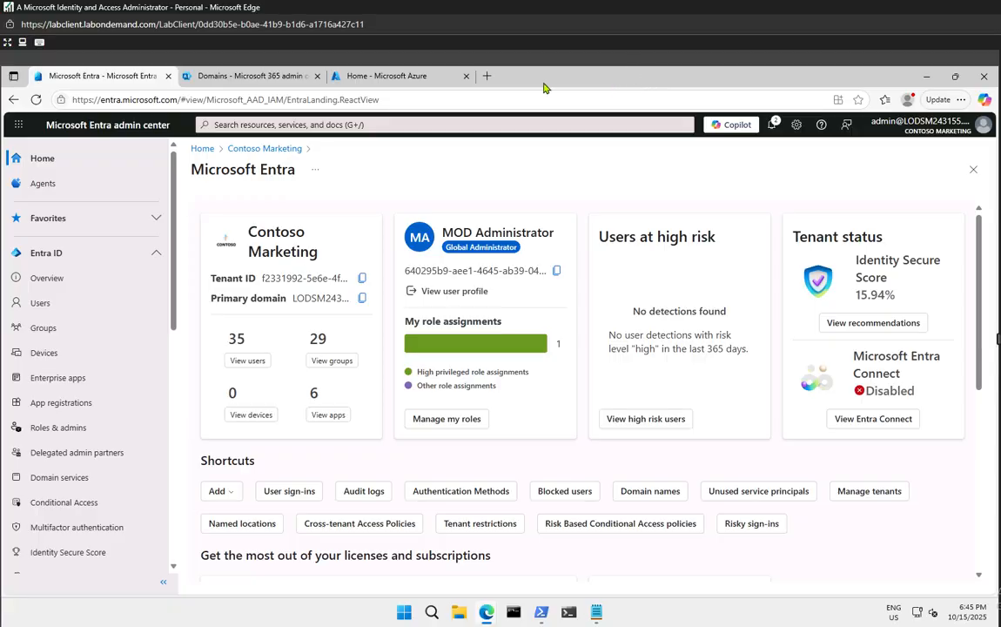
click(487, 76)
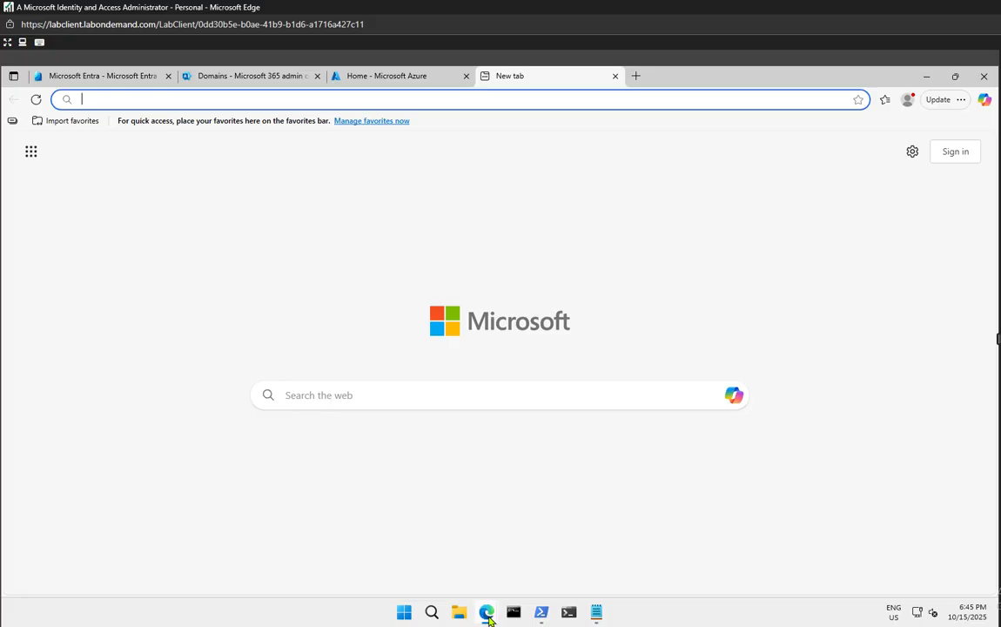
mouse_move(489, 618)
click(552, 536)
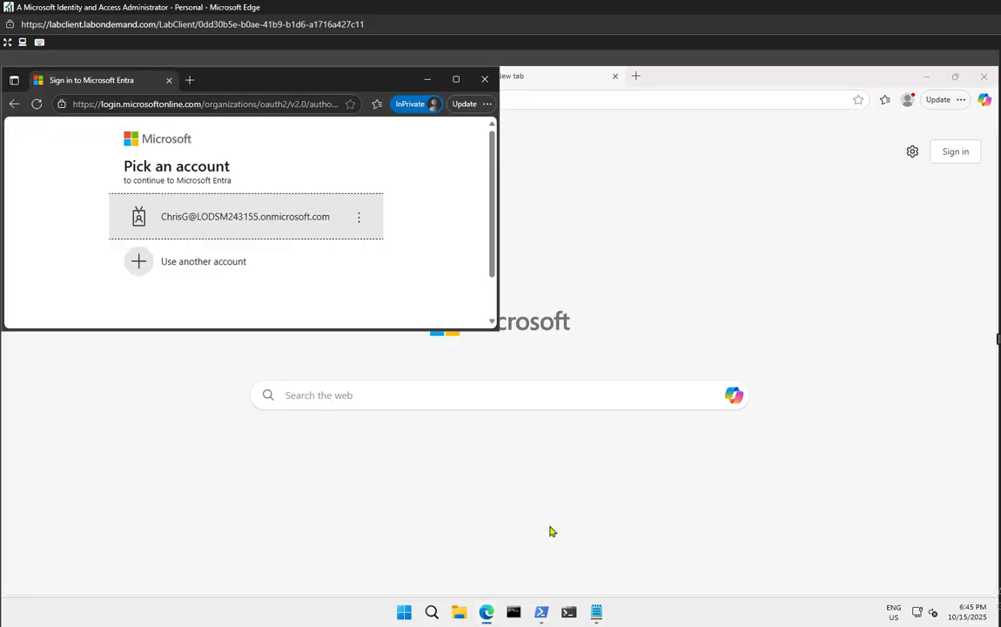
click(485, 79)
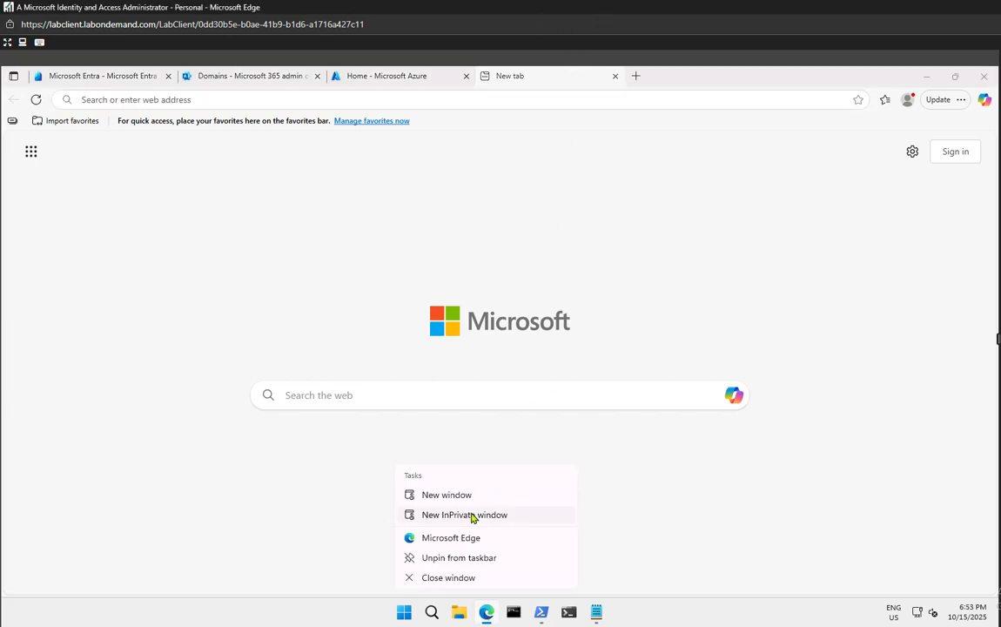
click(472, 515)
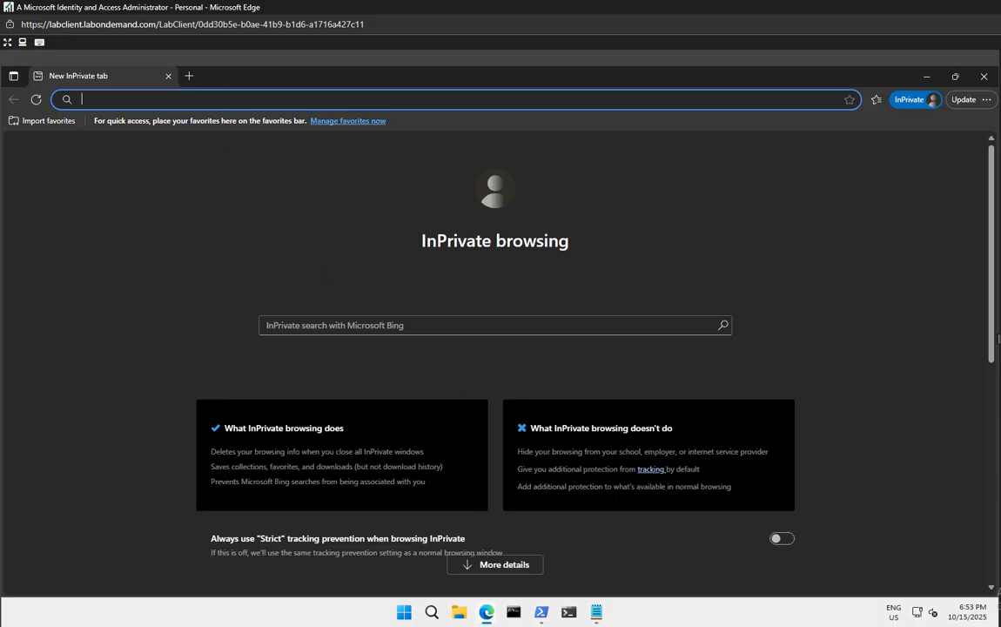
text(https://www.office.com)
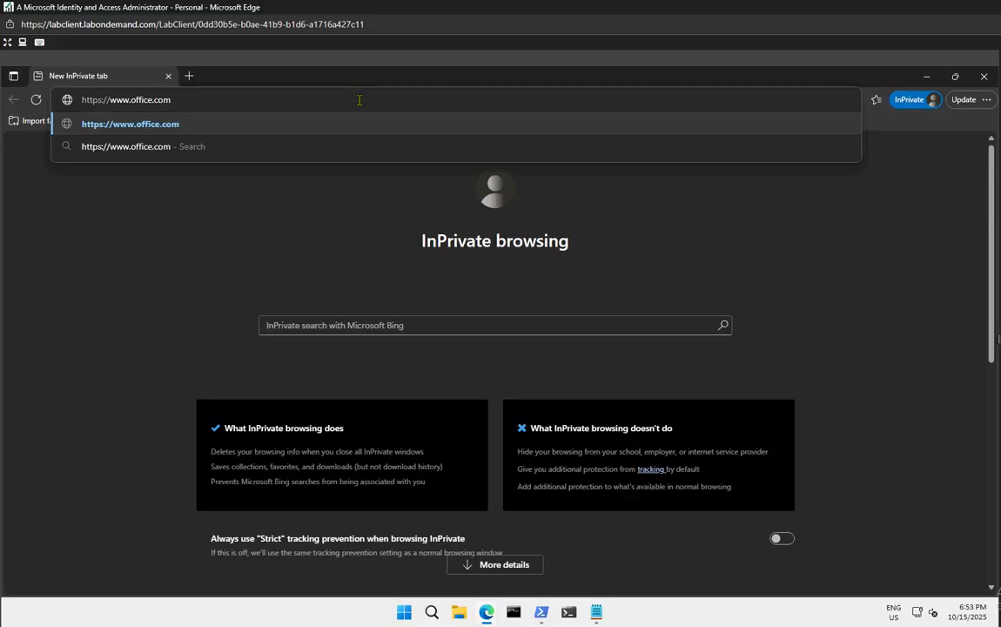
key(Return)
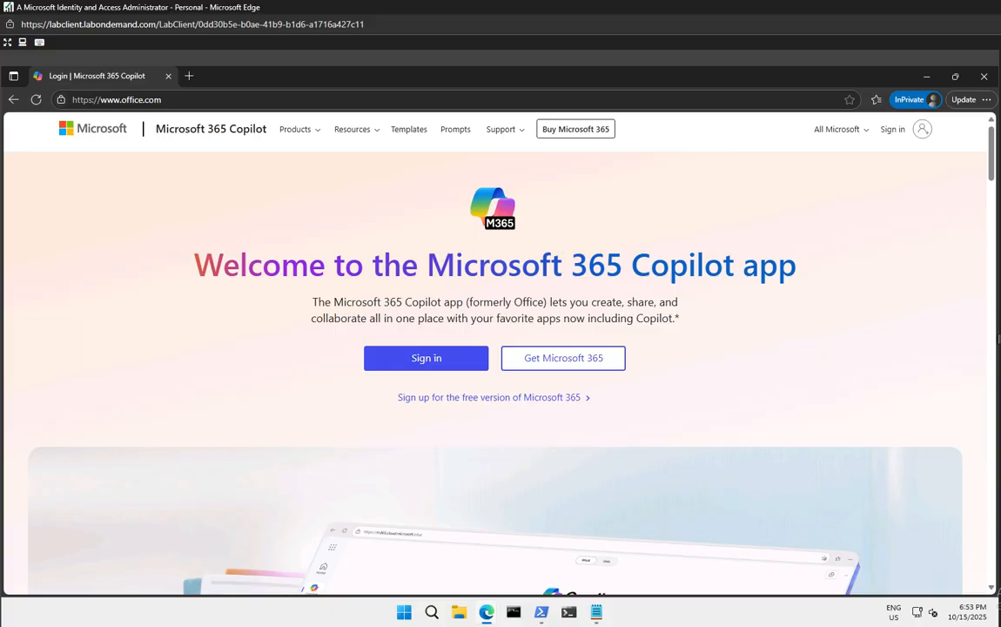
Enter the test user's username with the pasted onmicrosoft.com domain and continue
click(450, 361)
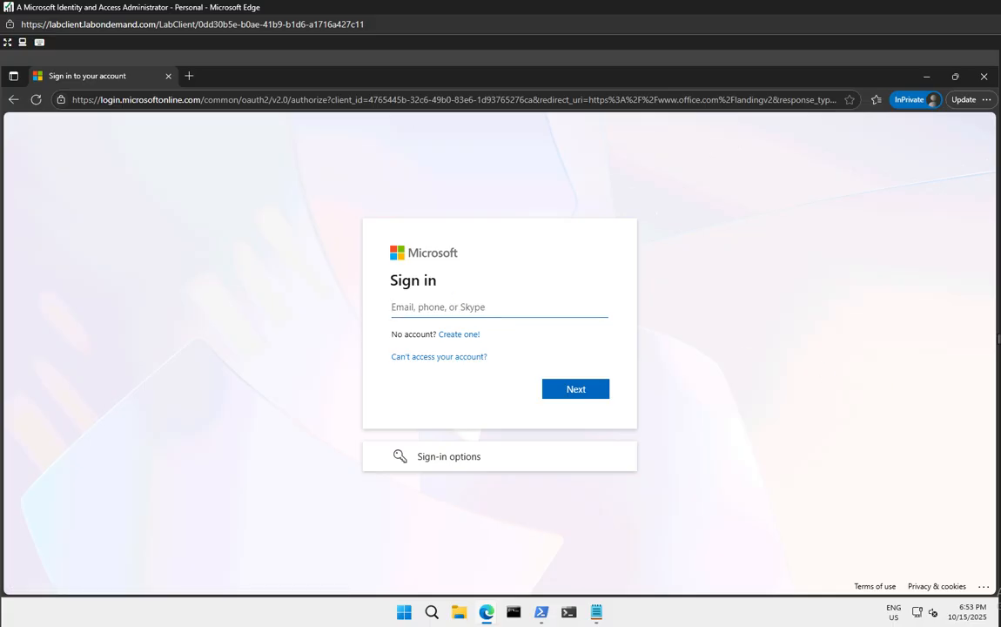
text(your domain name.com)
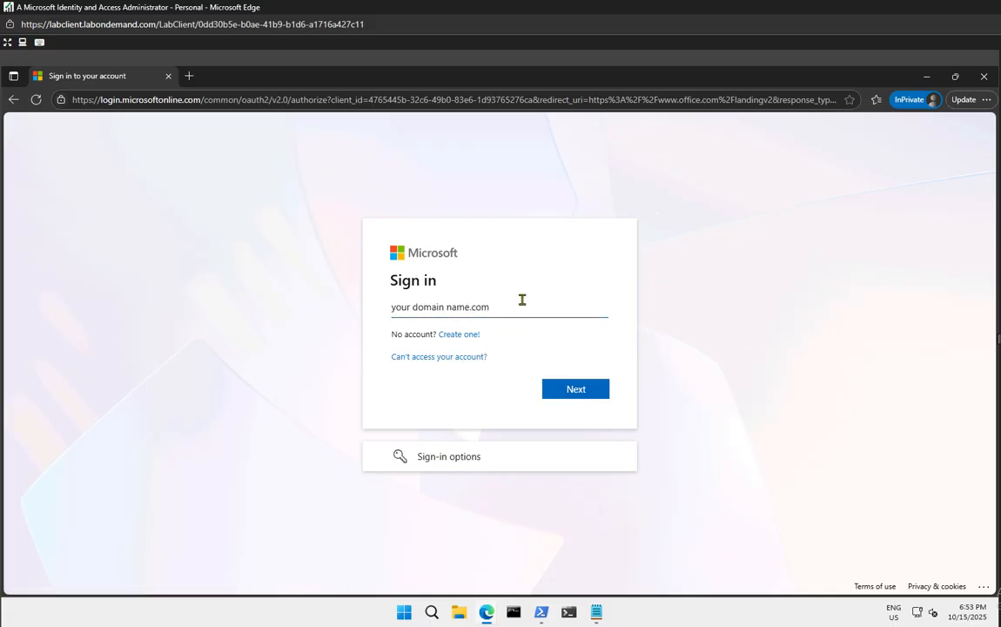
drag(514, 306, 315, 293)
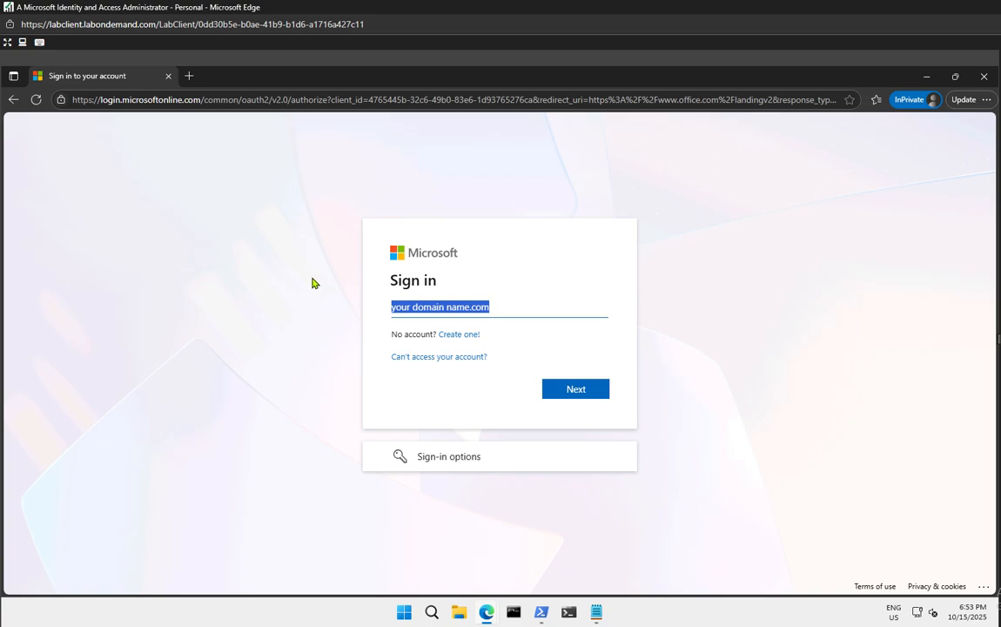
key(BackSpace)
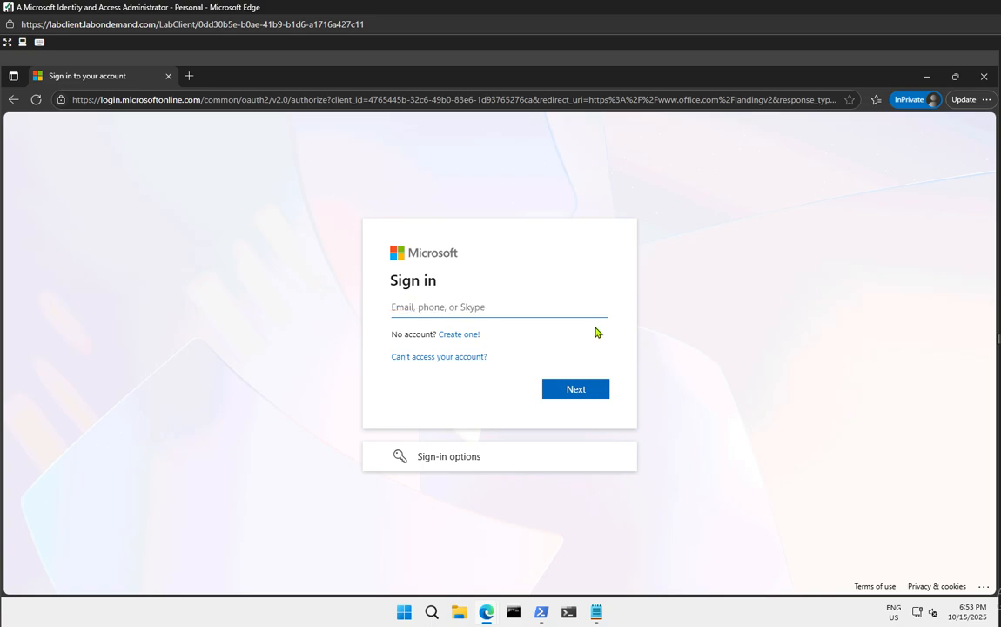
key(super+v)
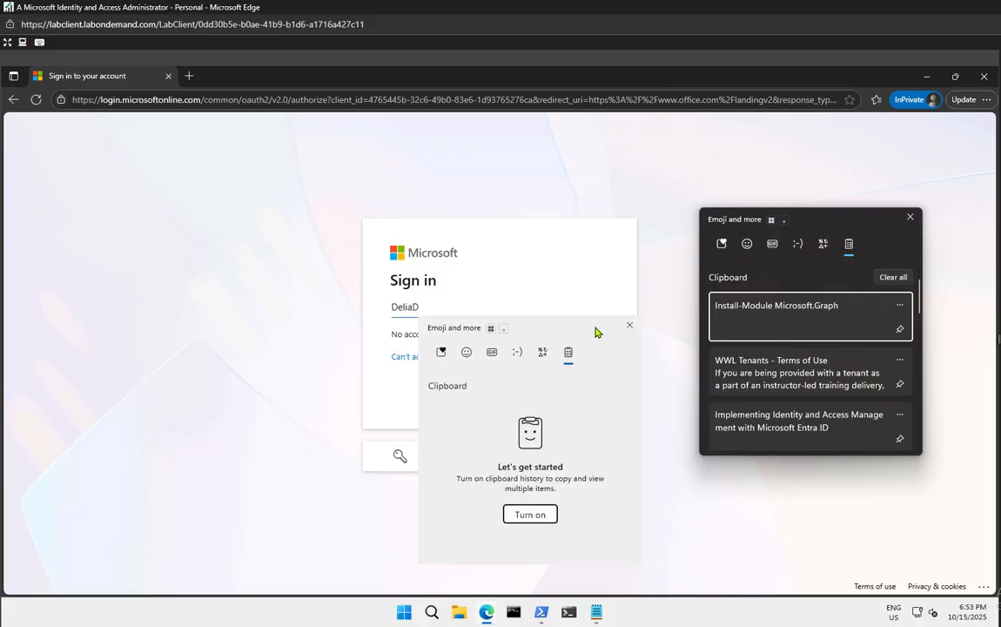
click(539, 519)
click(539, 519)
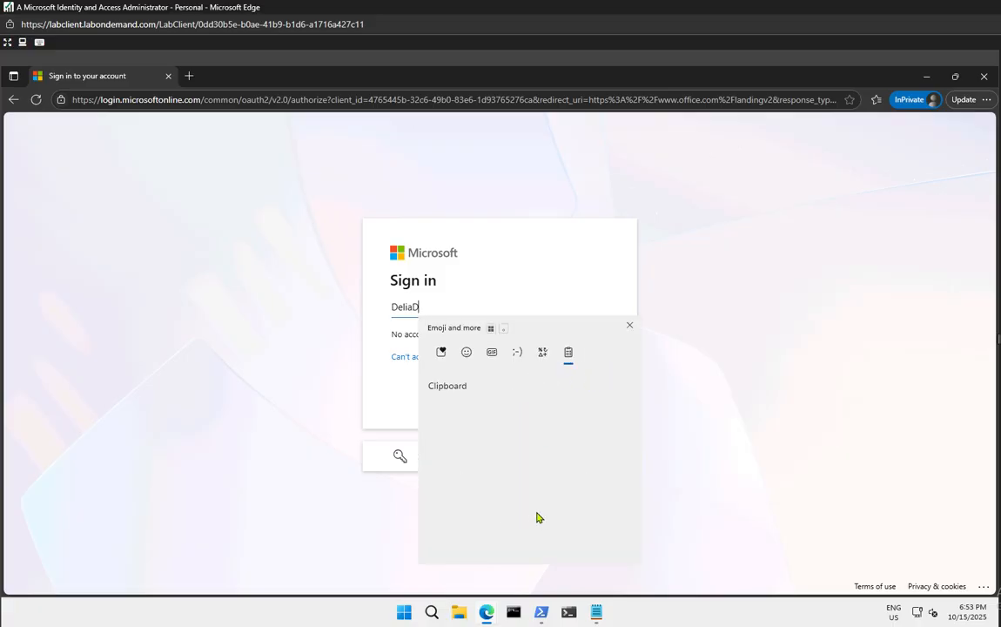
click(514, 413)
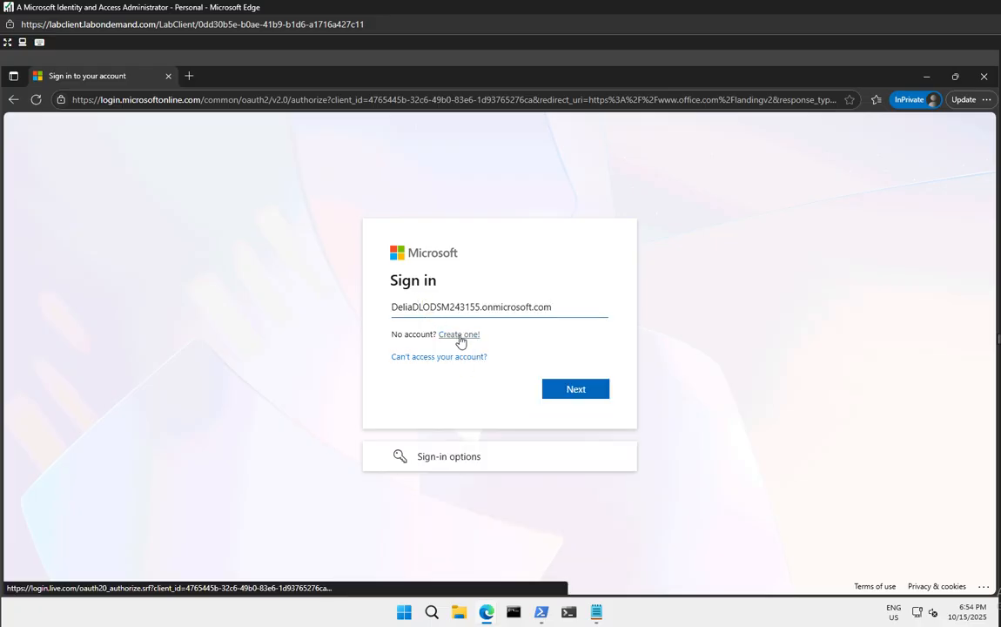
text(@)
key(Return)
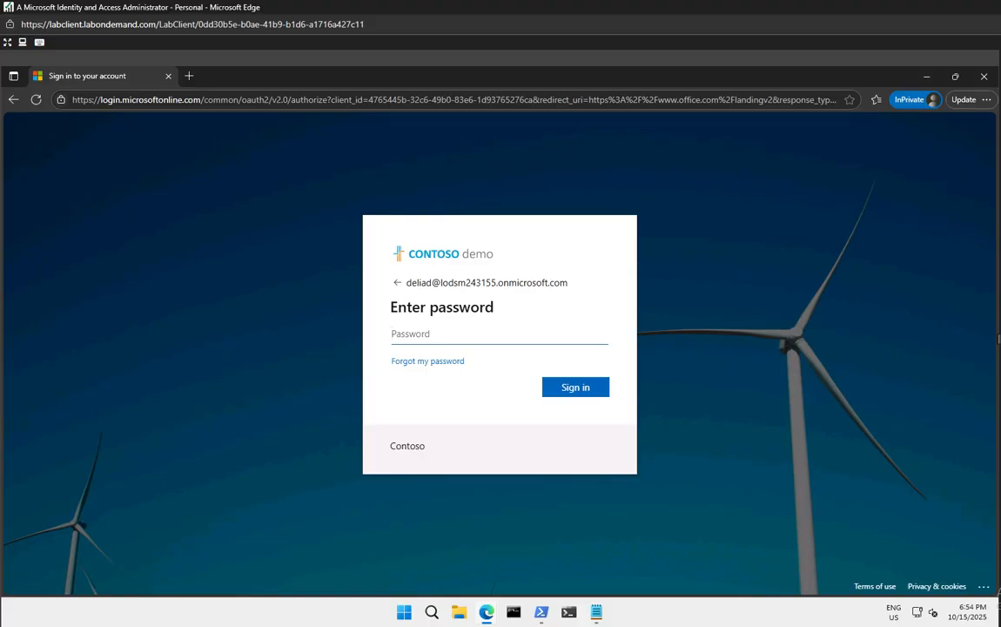
Enter the test user's password and sign in, retrying with the pasted password after an error
text(•••••••••••••••••••••••••••••••)
click(598, 394)
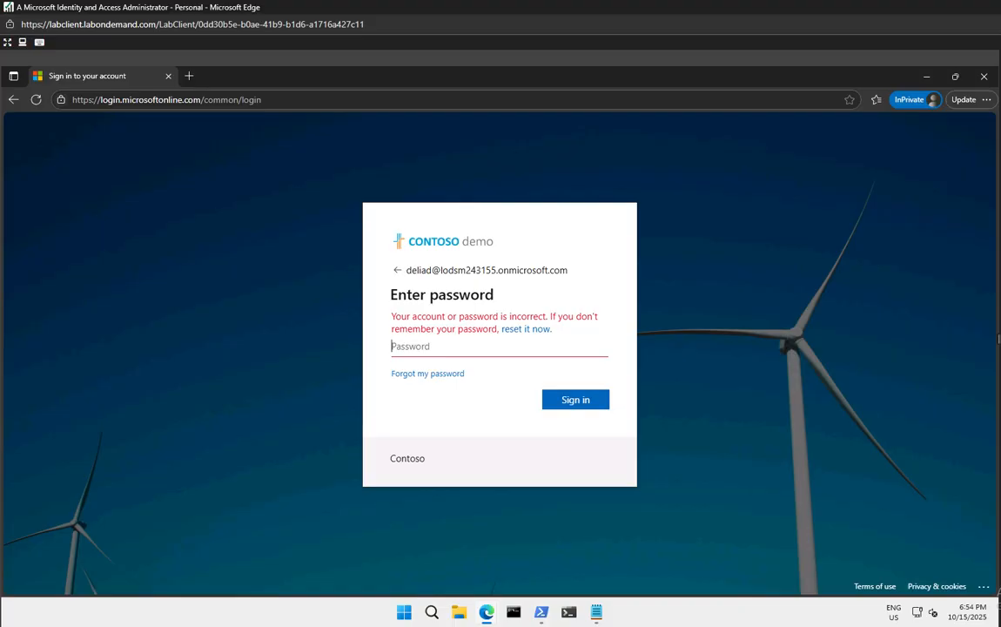
key(ctrl+v)
click(573, 401)
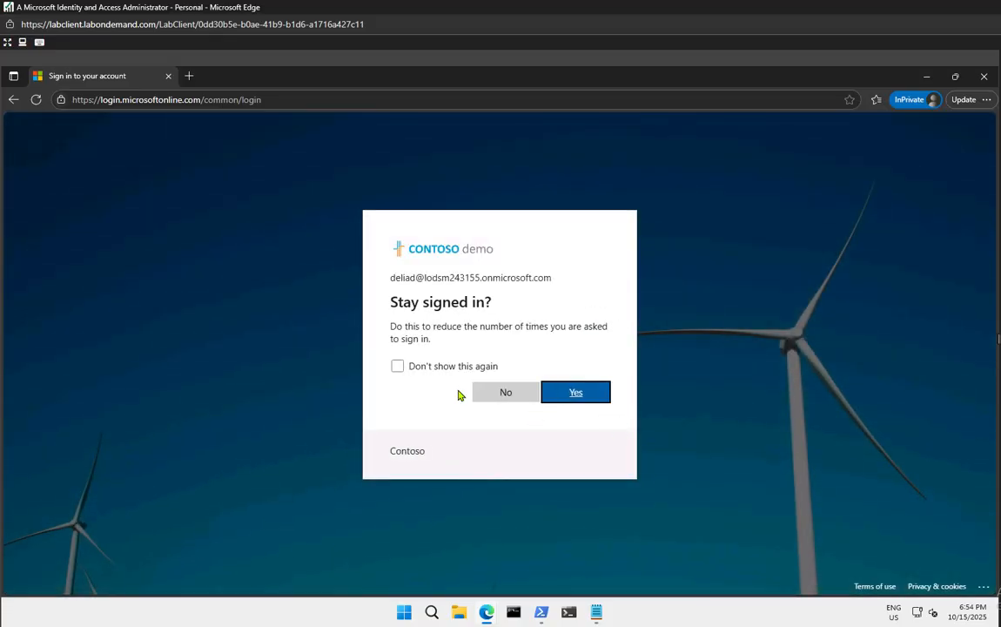
Decline staying signed in, dismiss the Copilot welcome dialog, browse Apps, and reload the home page
click(434, 367)
click(505, 397)
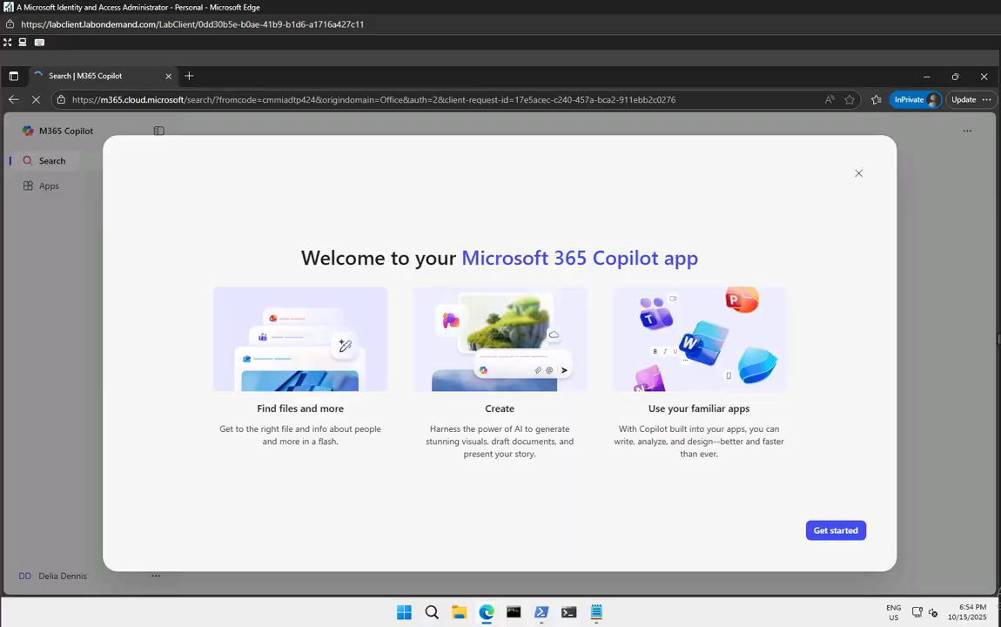
click(858, 173)
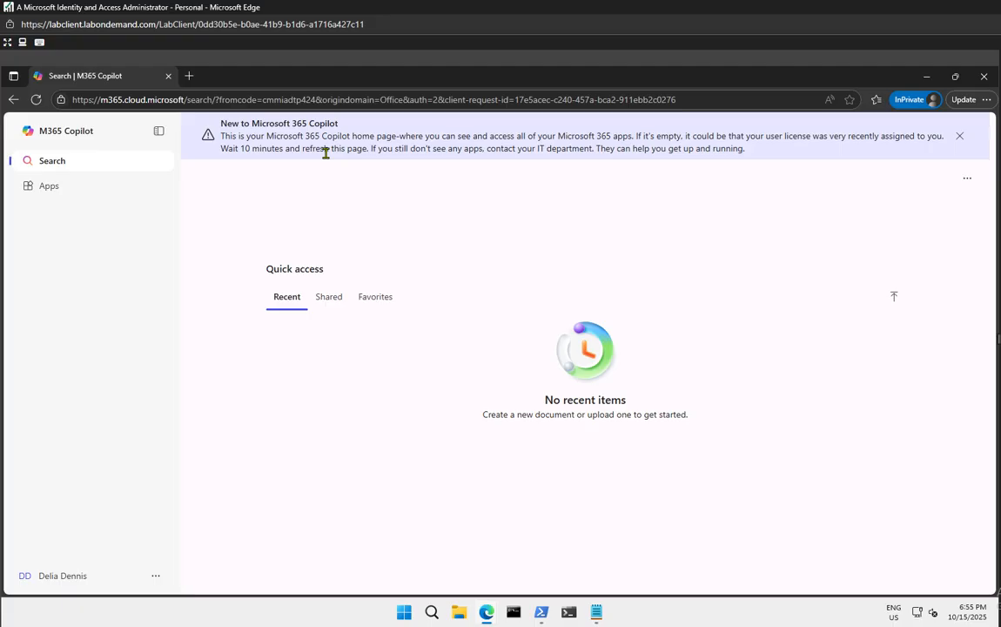
click(62, 188)
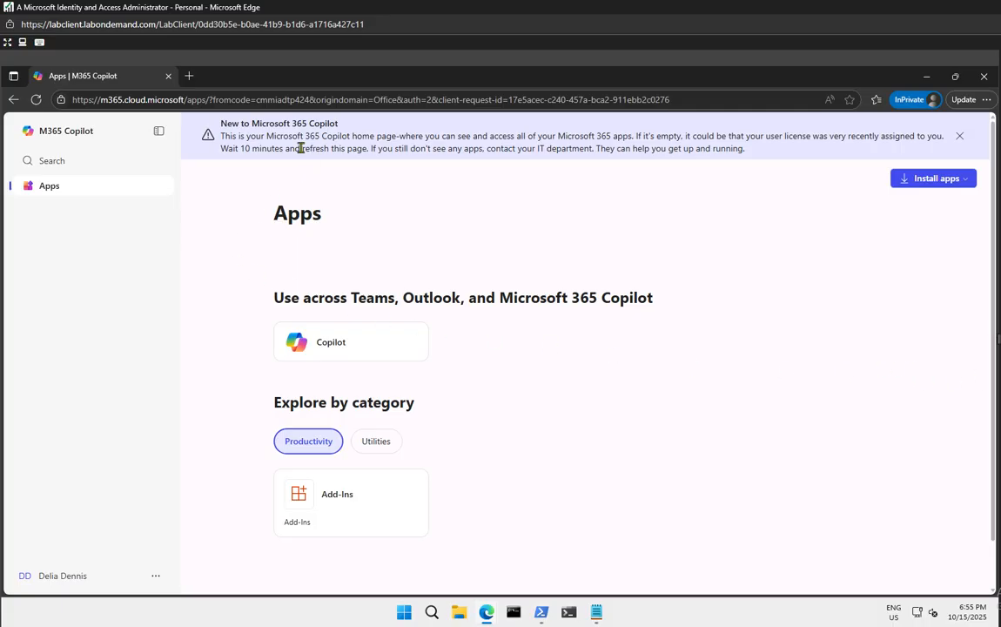
click(39, 164)
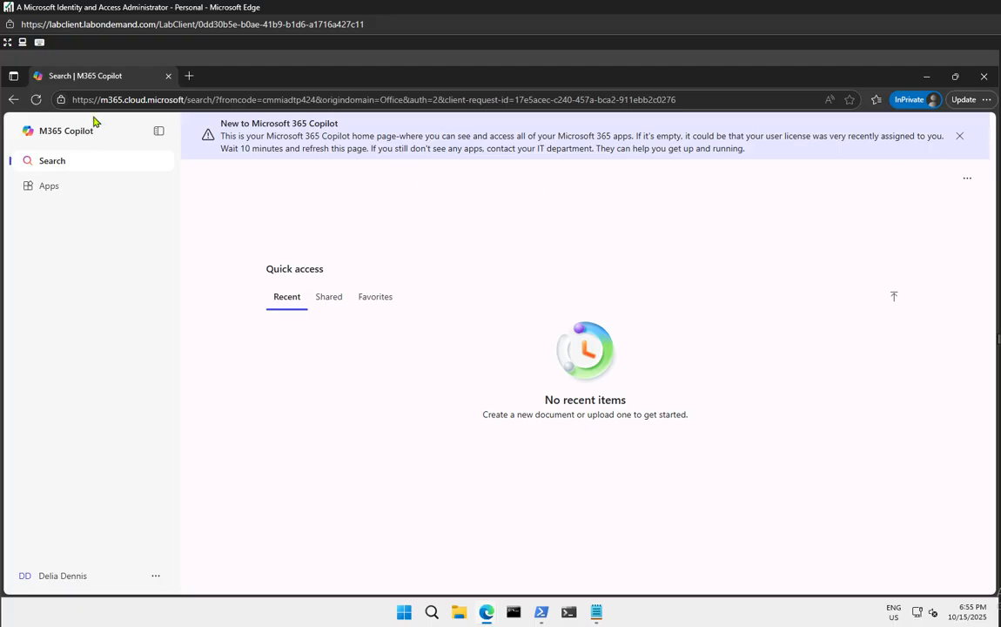
click(33, 101)
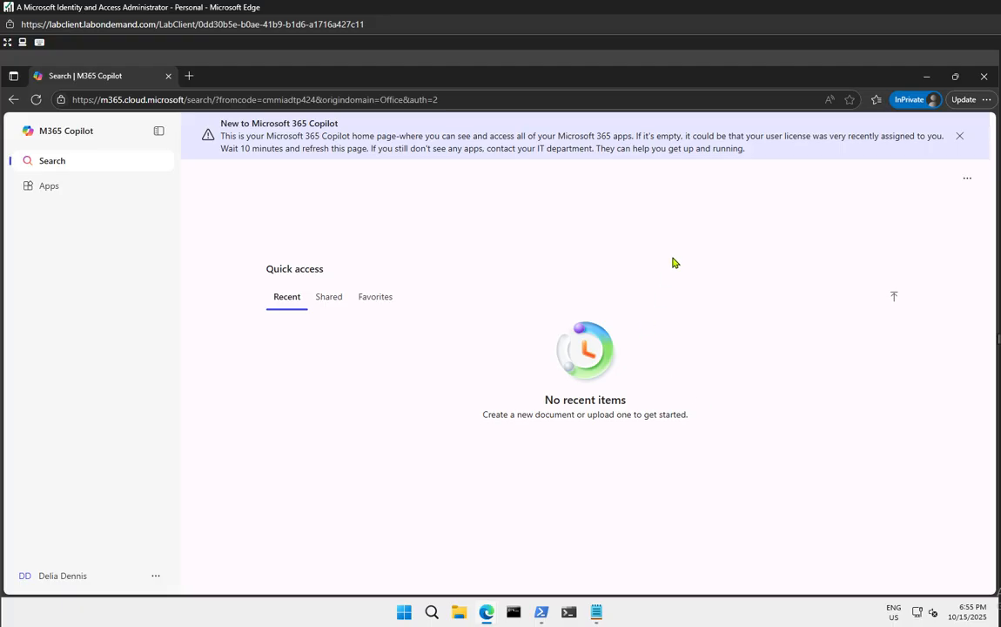
Close the InPrivate window, then go to Groups in the Entra admin center and choose New group
click(984, 78)
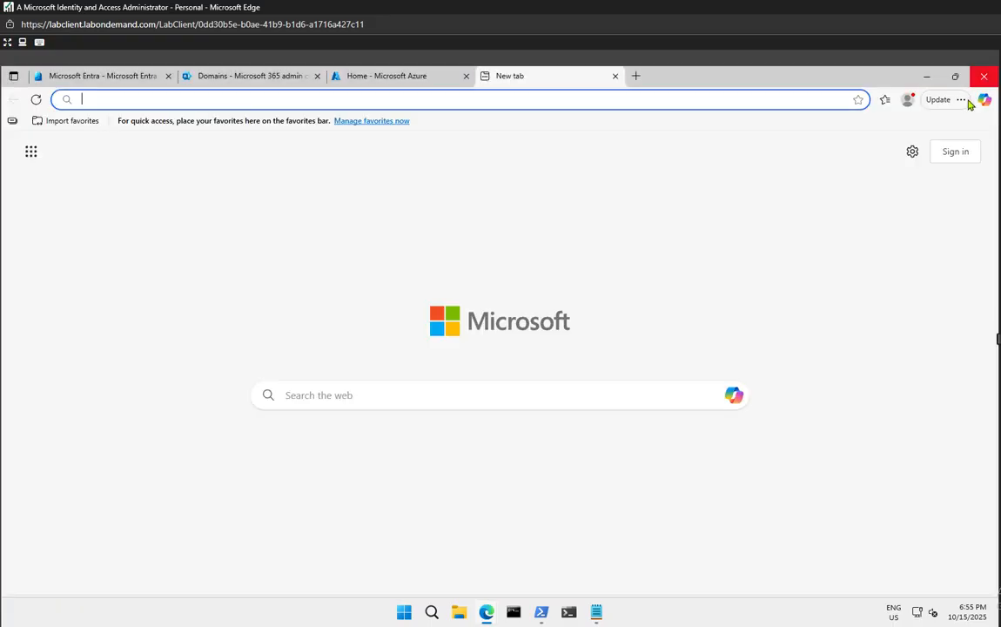
click(118, 79)
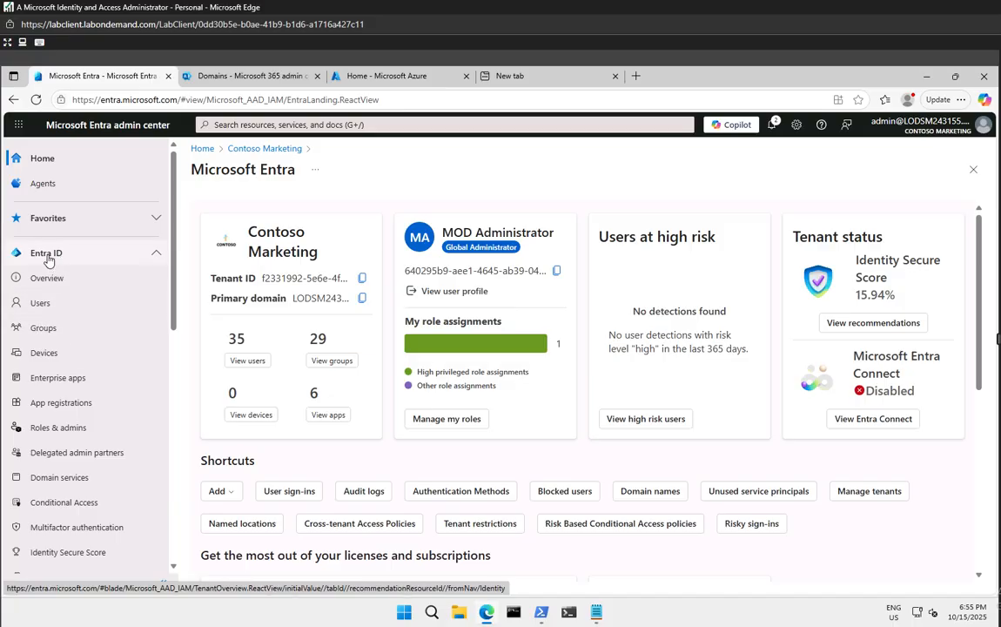
click(52, 332)
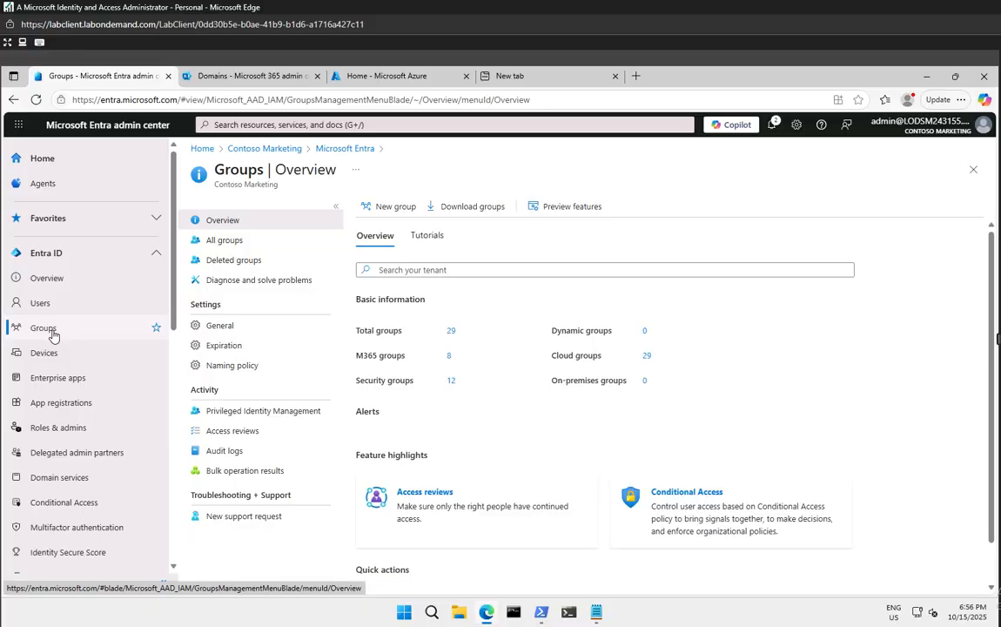
click(399, 211)
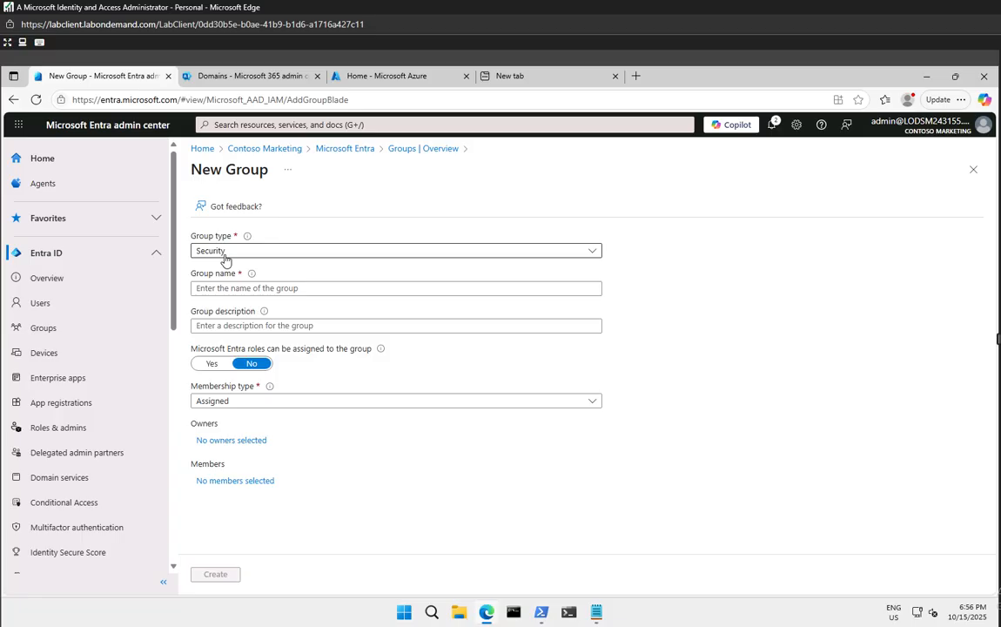
Enter sg-SC300-O365 as the group name, leaving the description blank
click(226, 289)
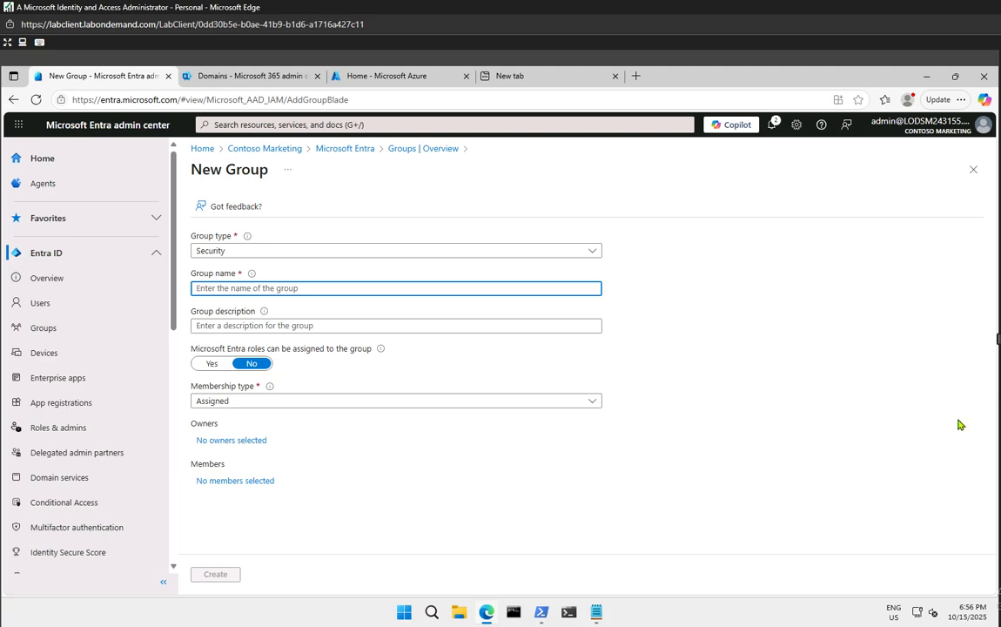
text(LODSM243155.onmicrosoft.com)
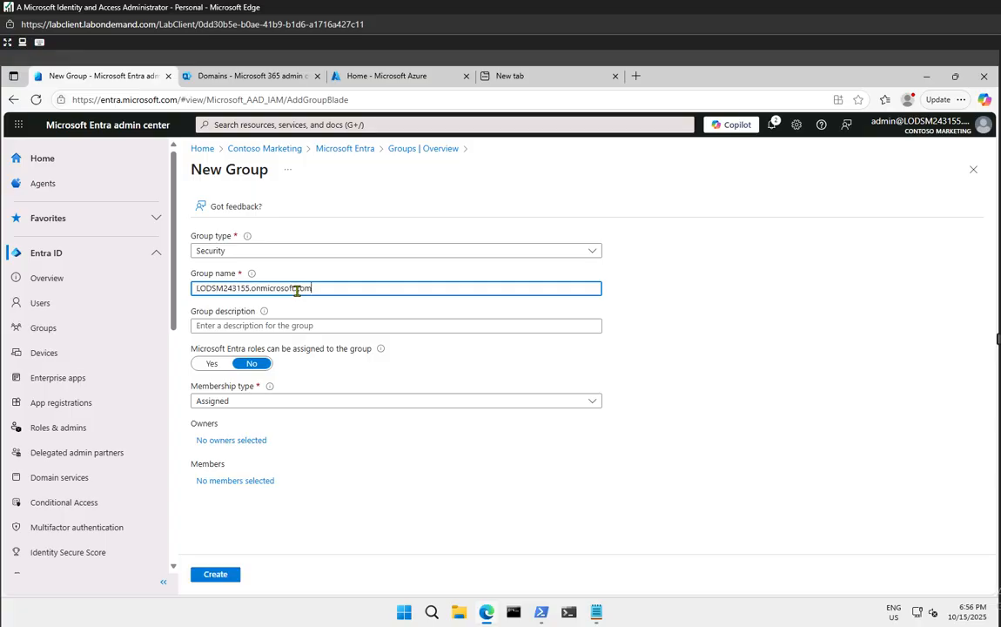
key(ctrl+a)
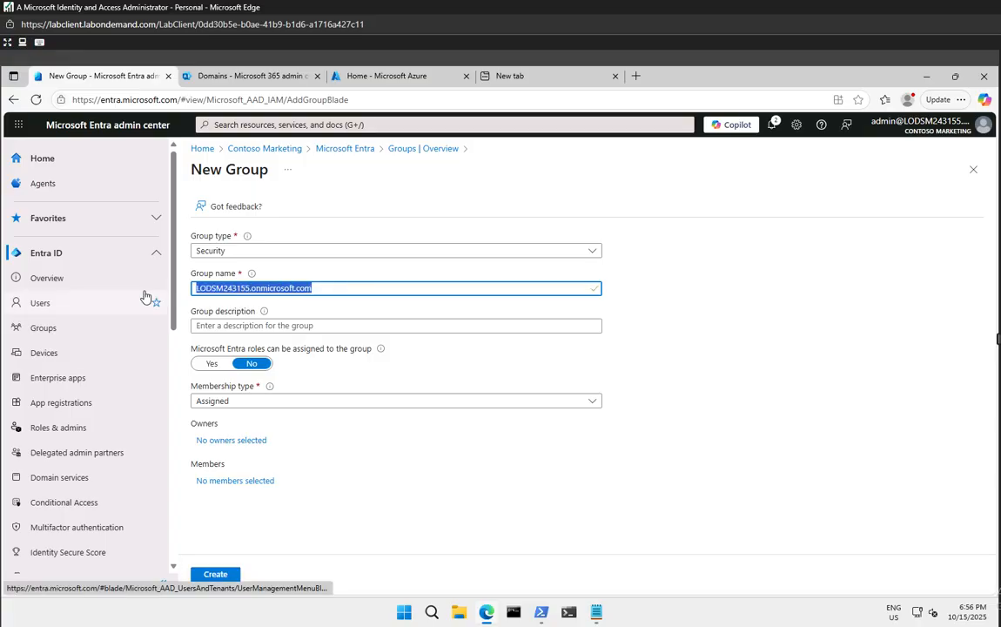
key(BackSpace)
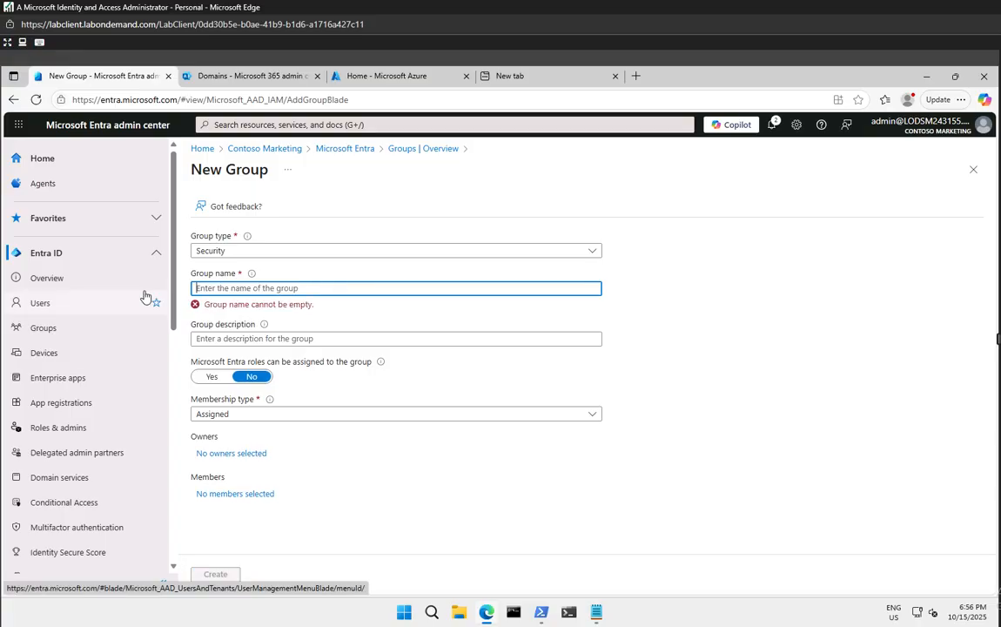
text(sg-)
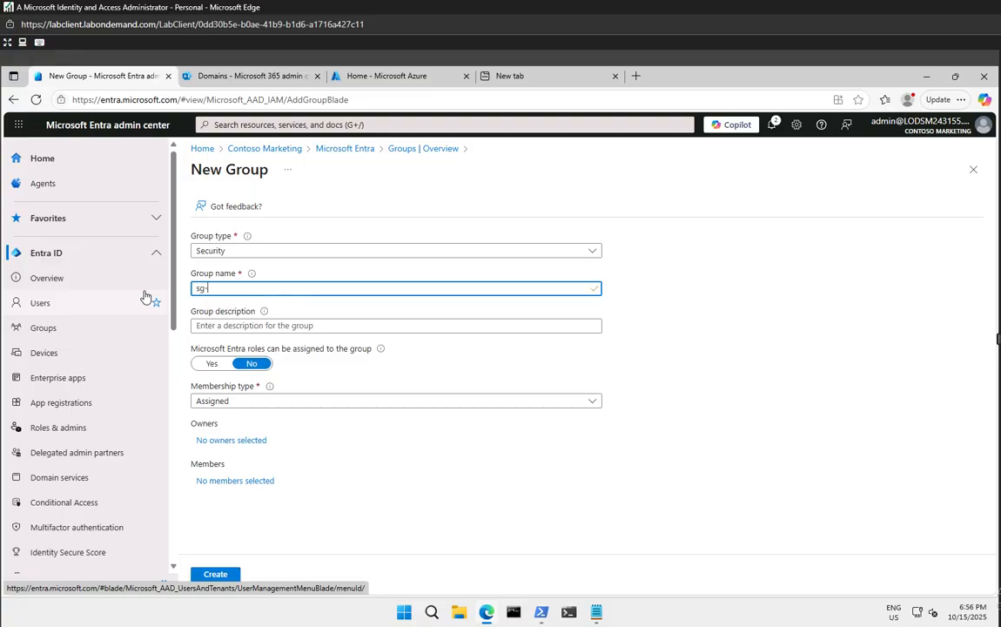
text(SC300-O365)
click(252, 327)
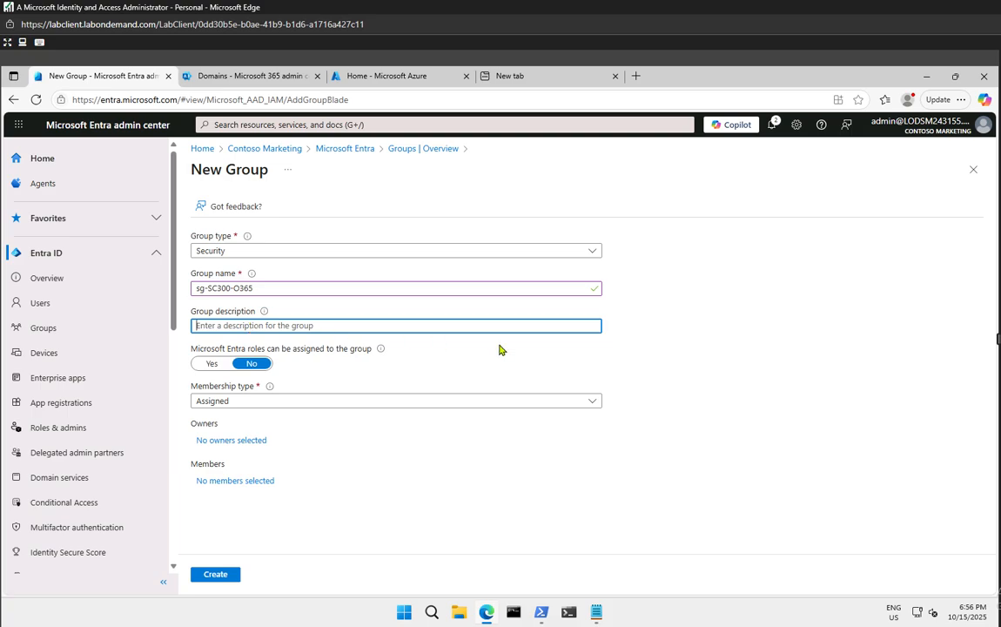
click(638, 329)
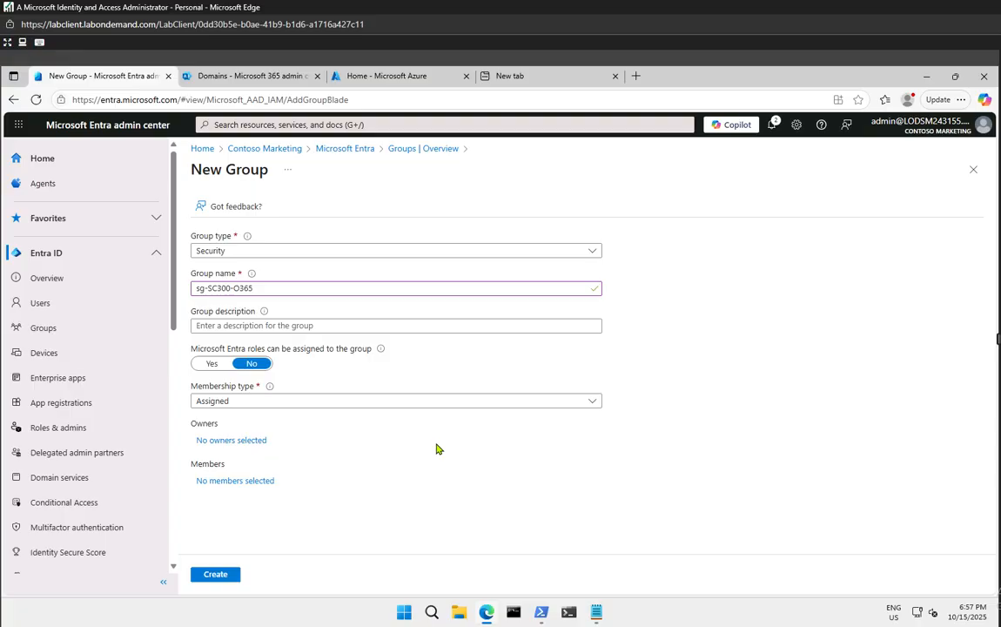
Set the admin account as owner of the new group
click(231, 442)
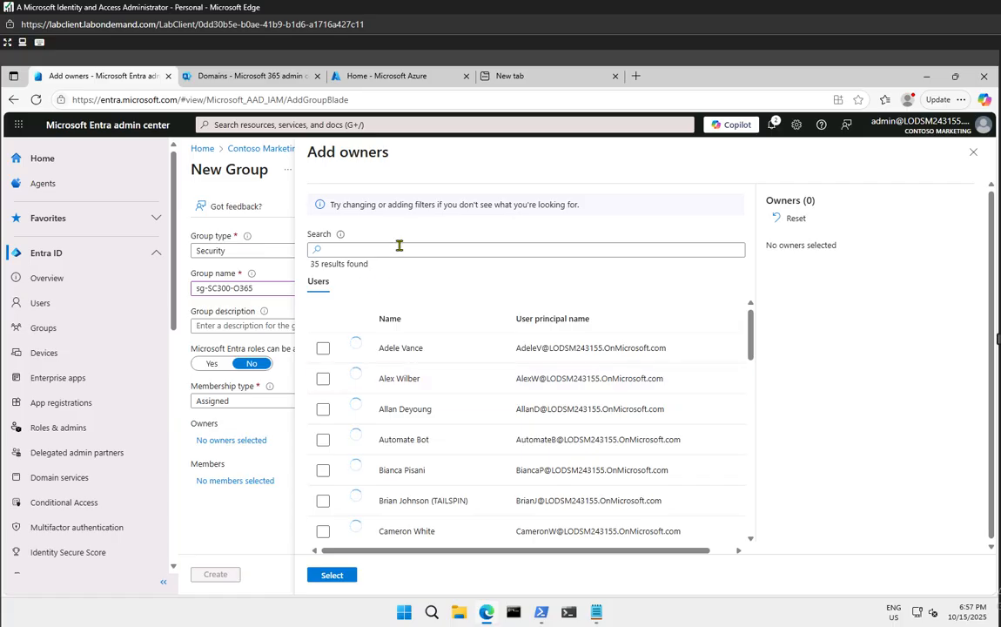
click(399, 247)
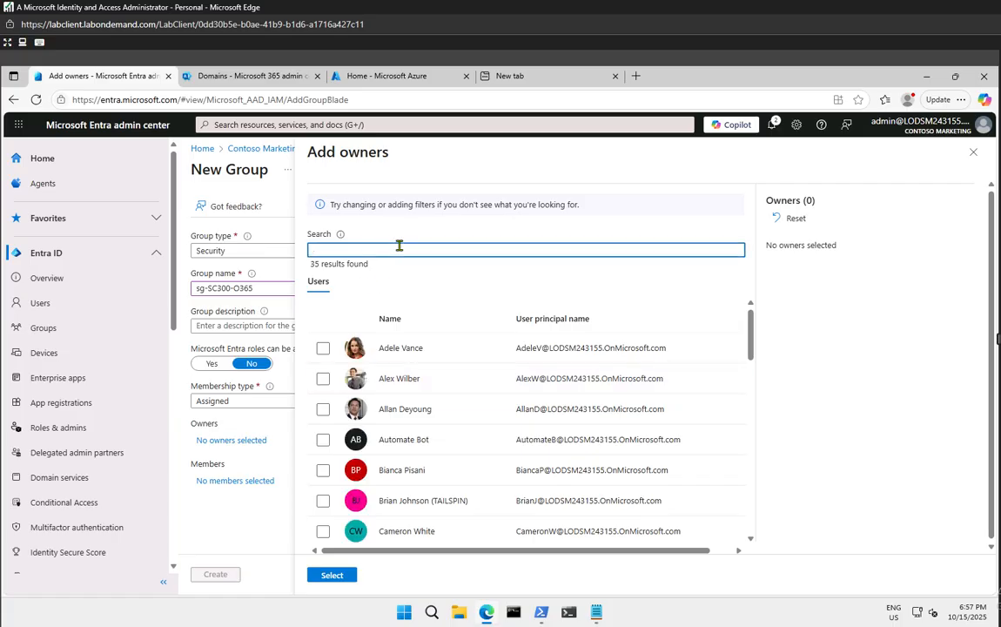
text(admin)
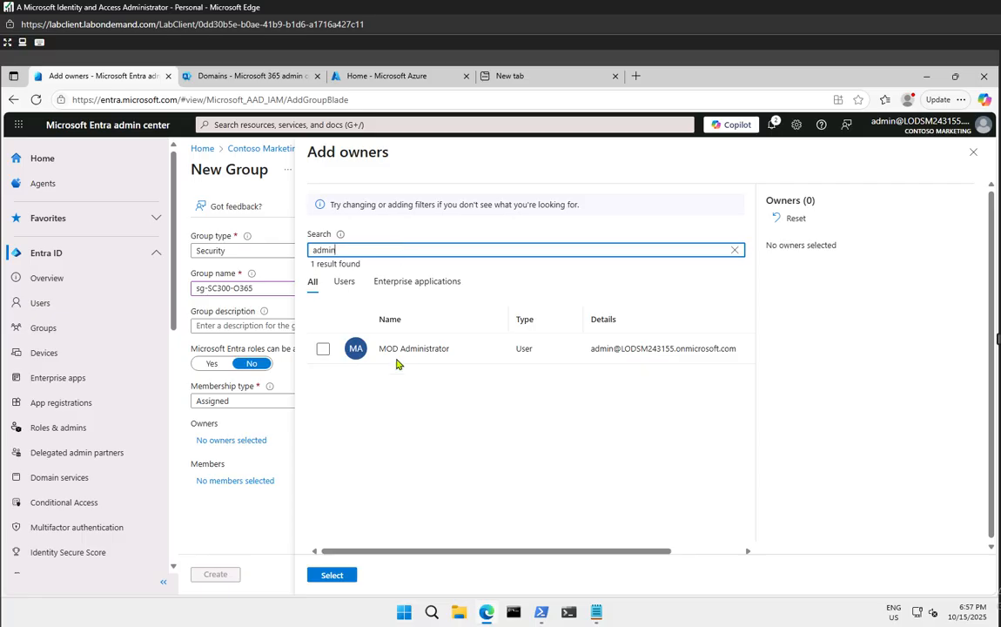
click(323, 348)
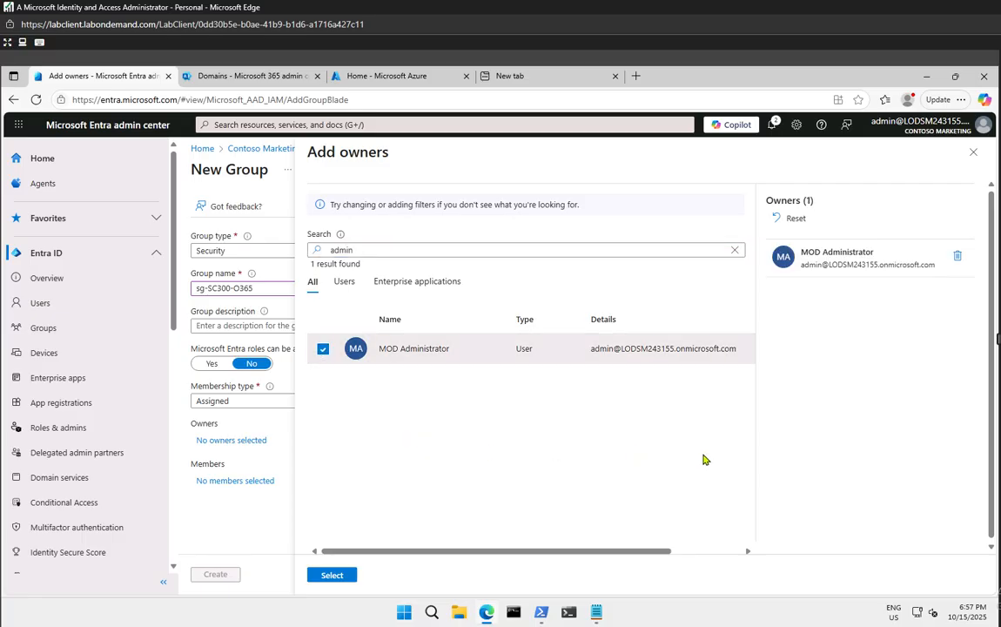
click(332, 577)
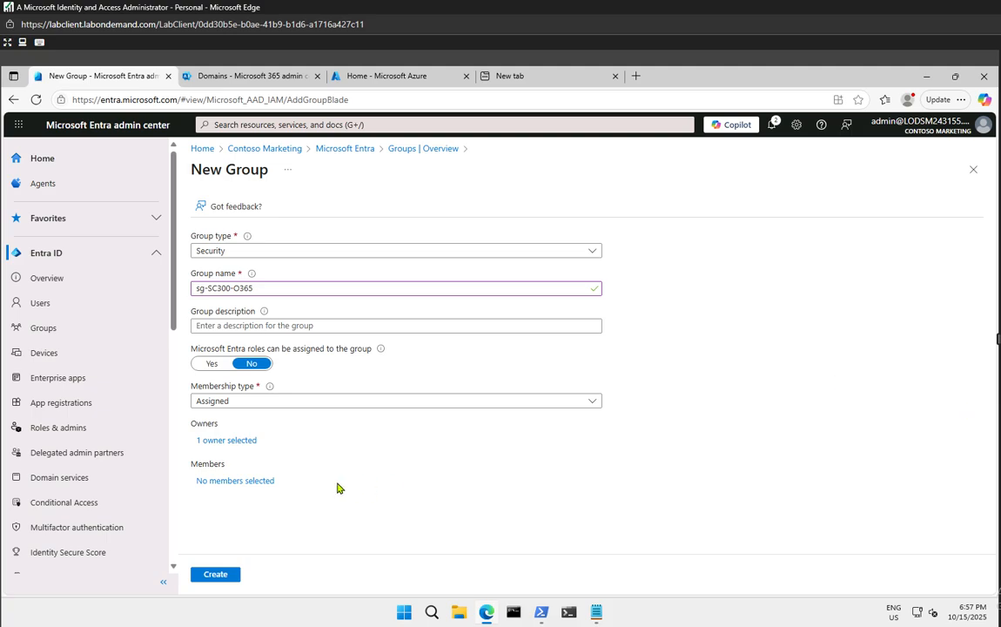
Add the searched test user as the only member and create sg-SC300-O365
click(228, 482)
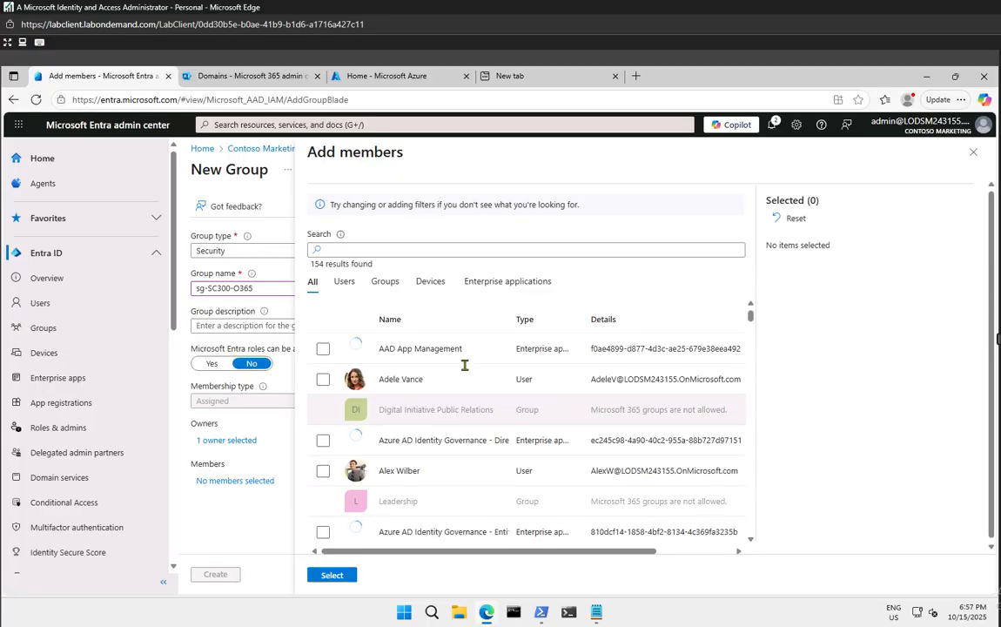
click(369, 249)
click(369, 248)
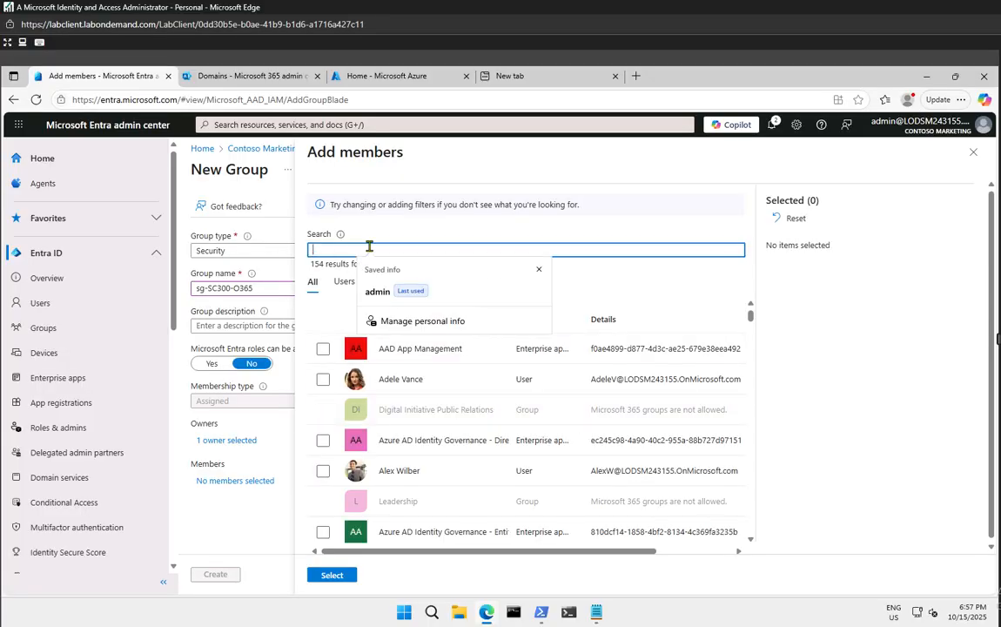
text(delia)
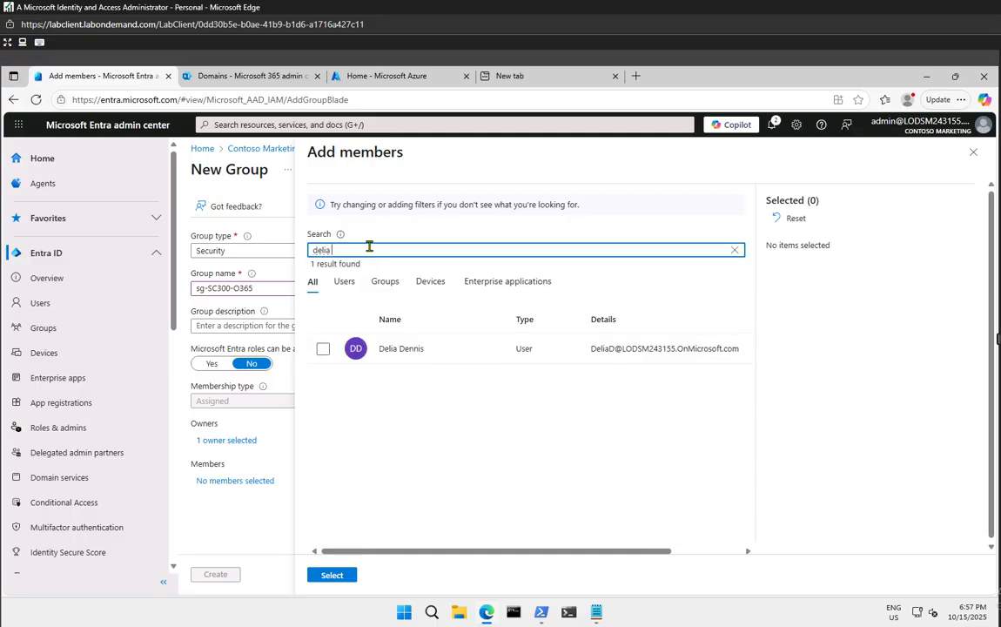
click(322, 349)
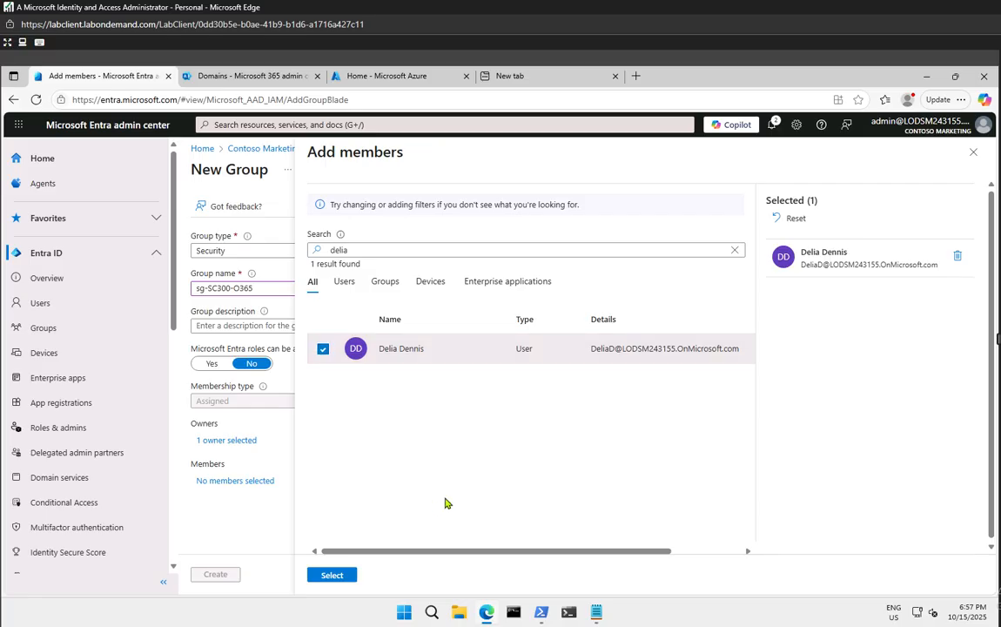
click(332, 576)
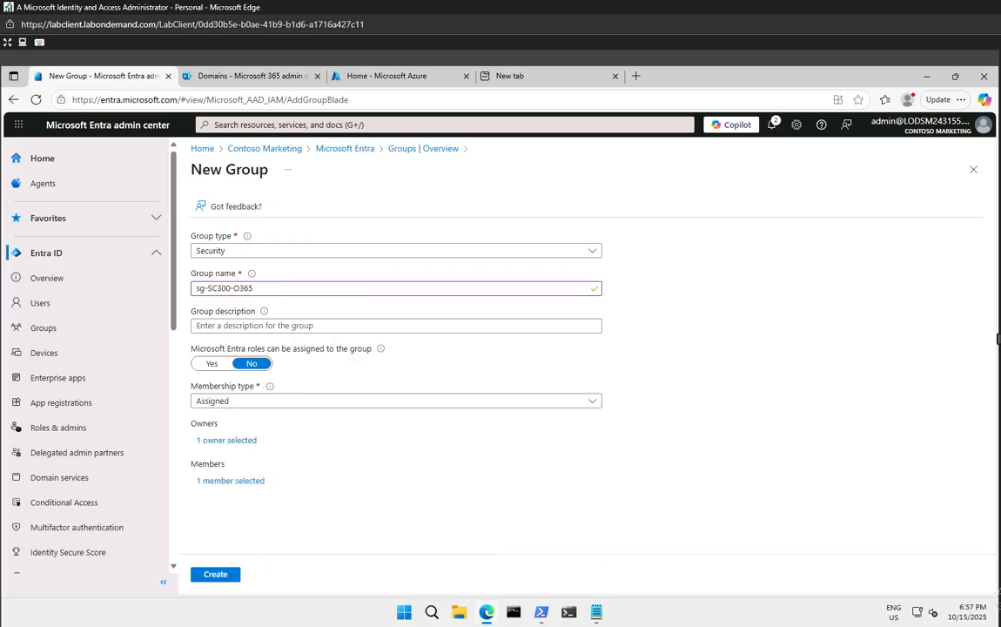
click(224, 578)
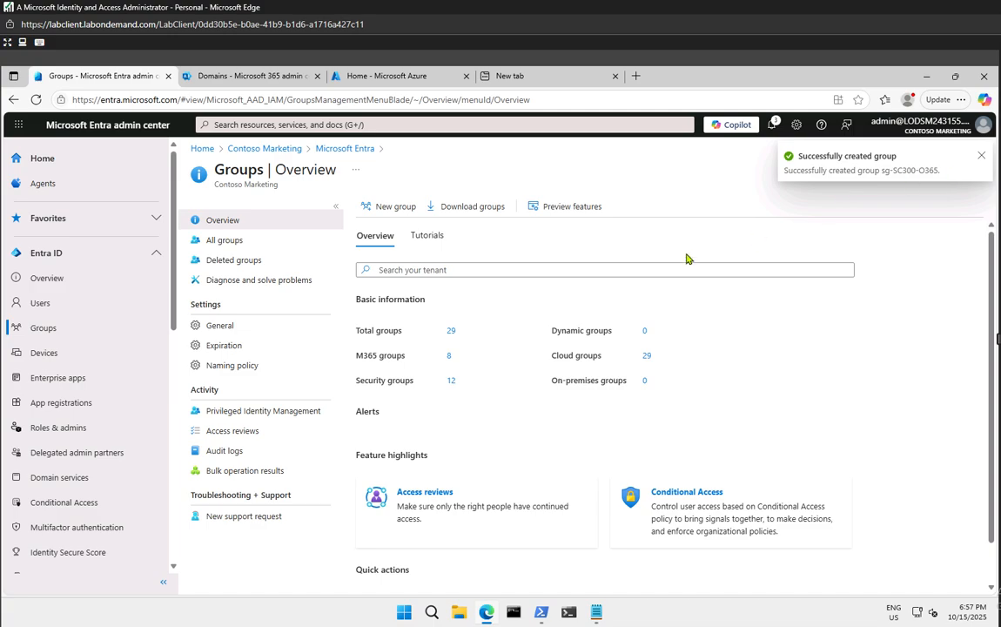
Find sg-SC300-O365 in the All groups list and open its overview
click(27, 331)
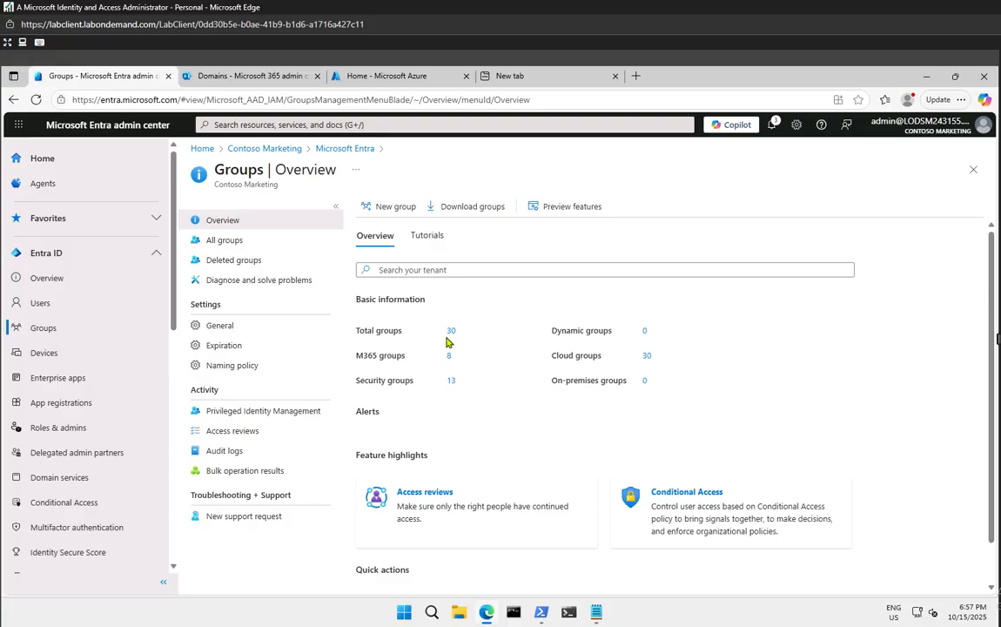
click(225, 243)
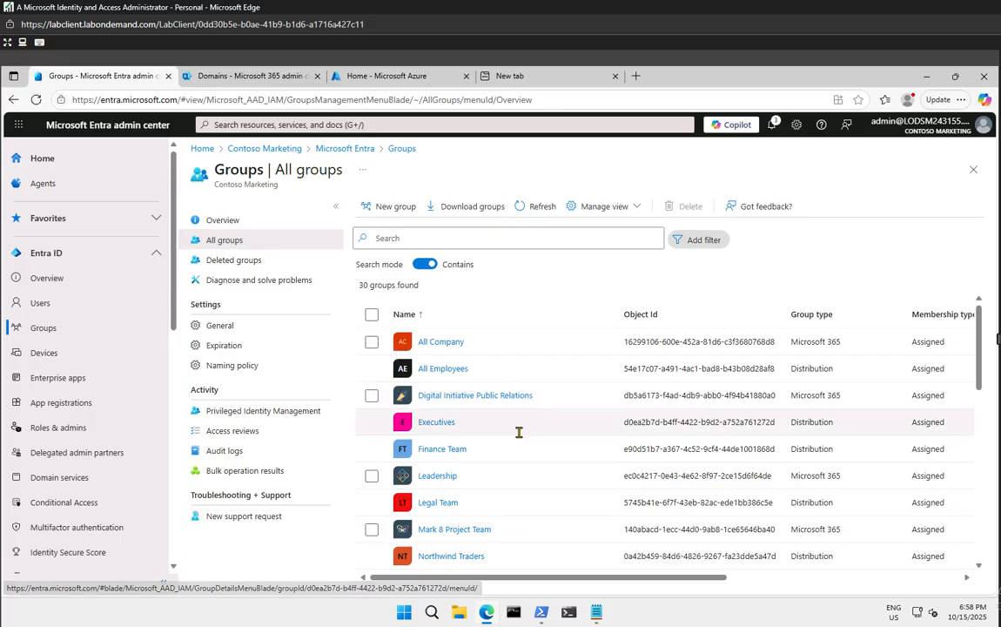
scroll(519, 431, down, 5)
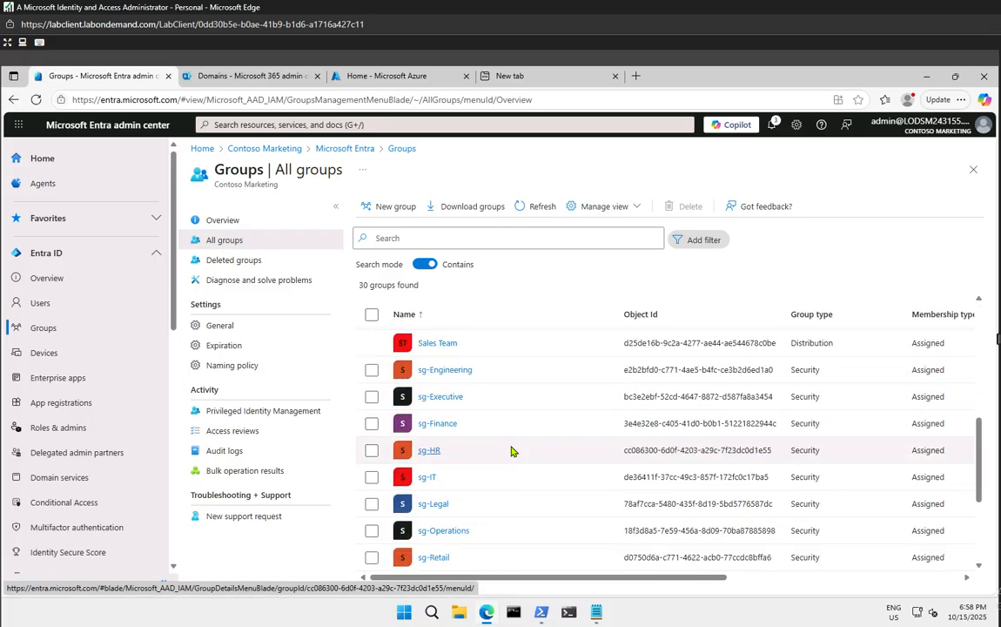
scroll(512, 452, down, 3)
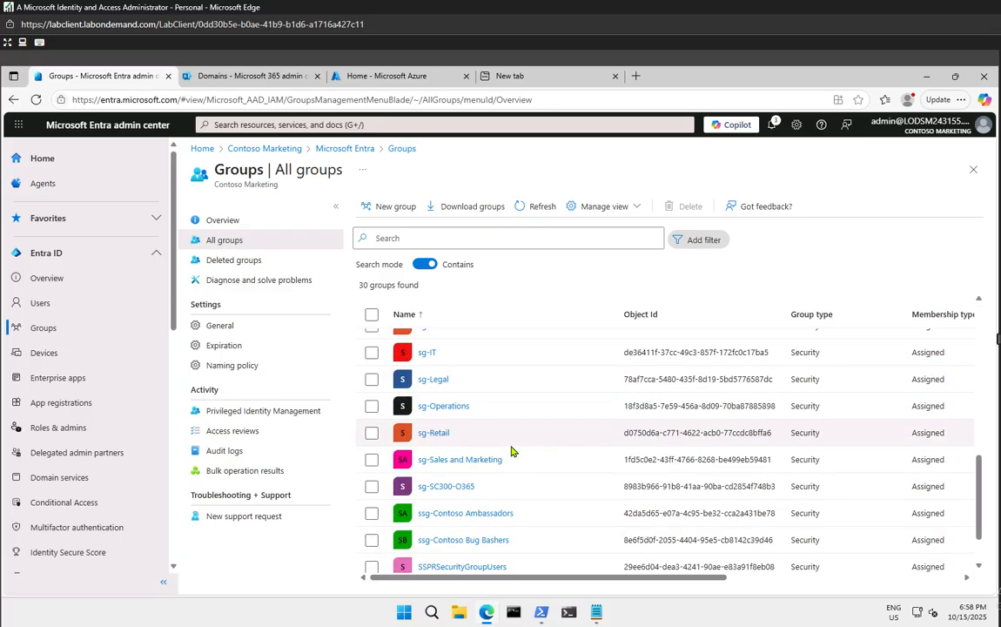
click(439, 488)
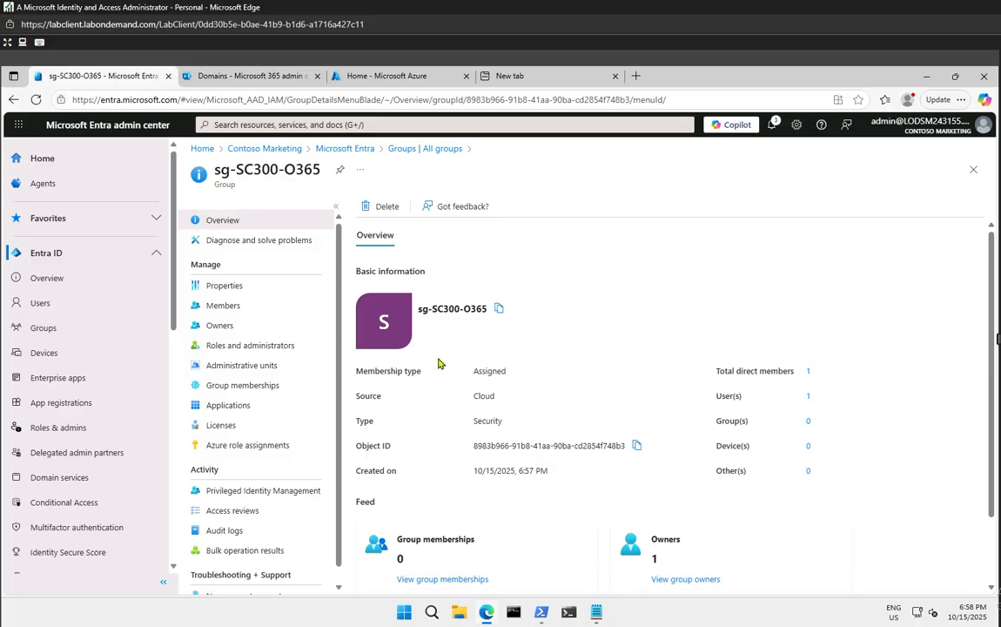
Review sg-SC300-O365's members, owners and licenses, then go to M365 admin center licensing
click(224, 305)
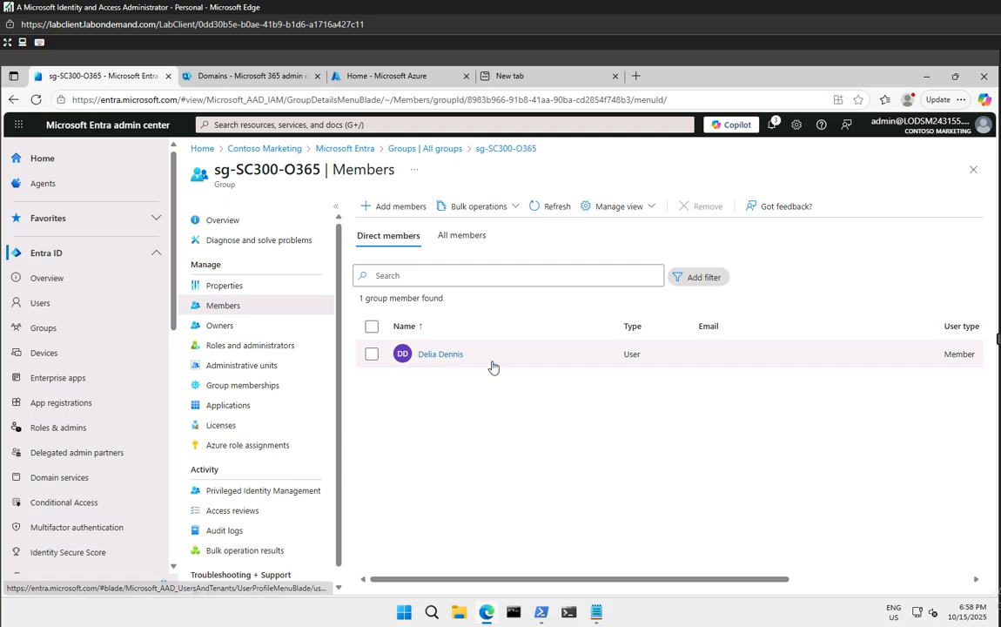
click(220, 325)
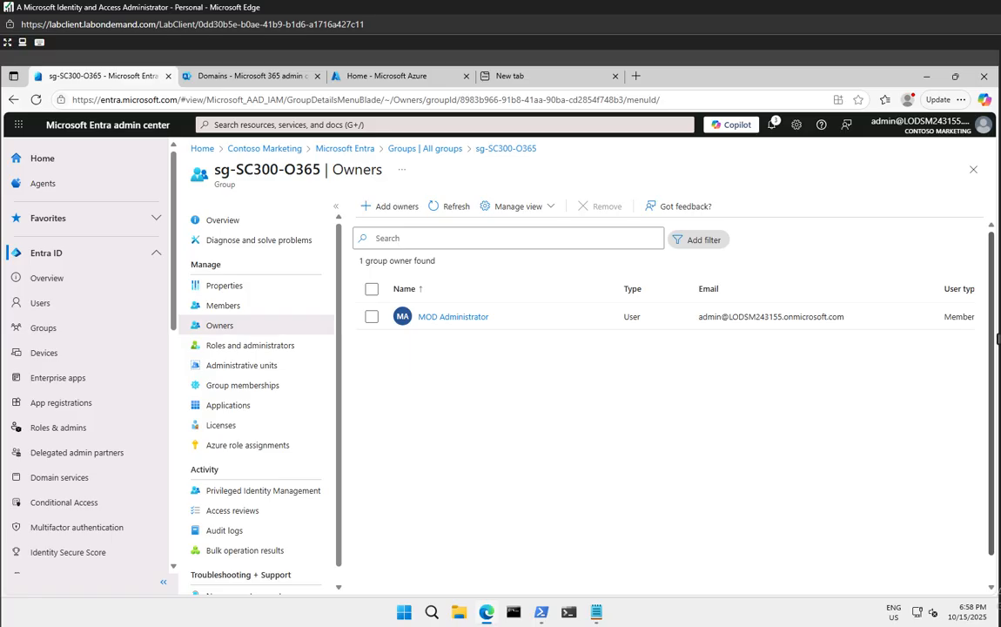
click(225, 424)
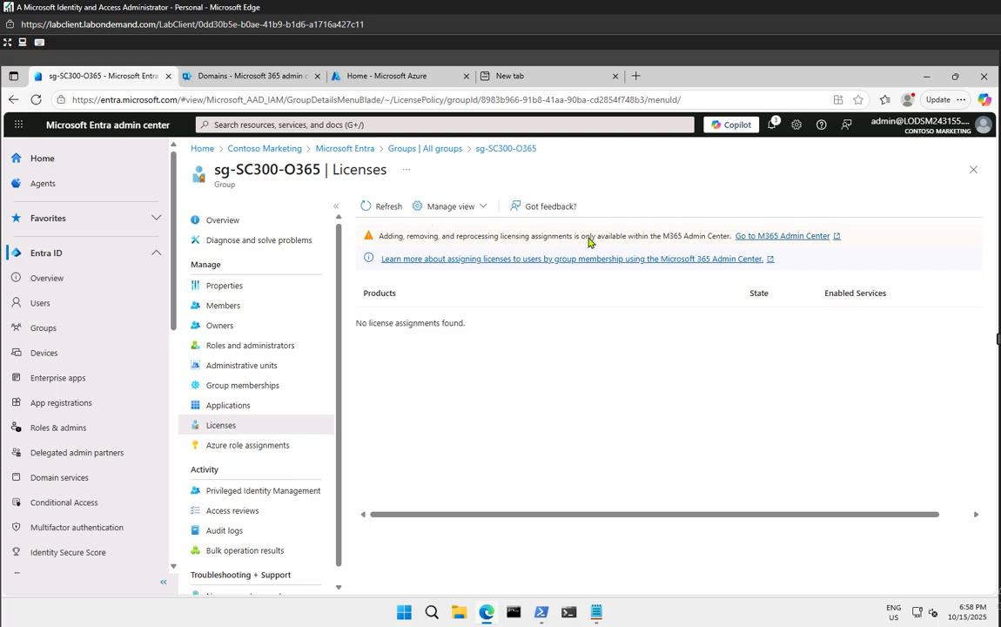
click(768, 236)
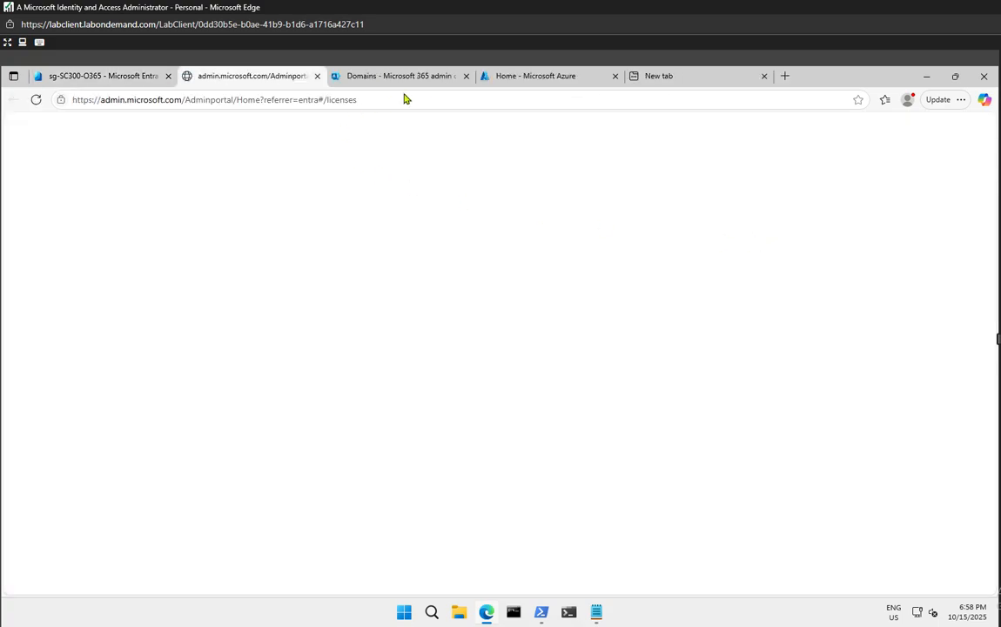
Close the Domains tab and view which groups hold Office 365 E3 licenses
click(465, 75)
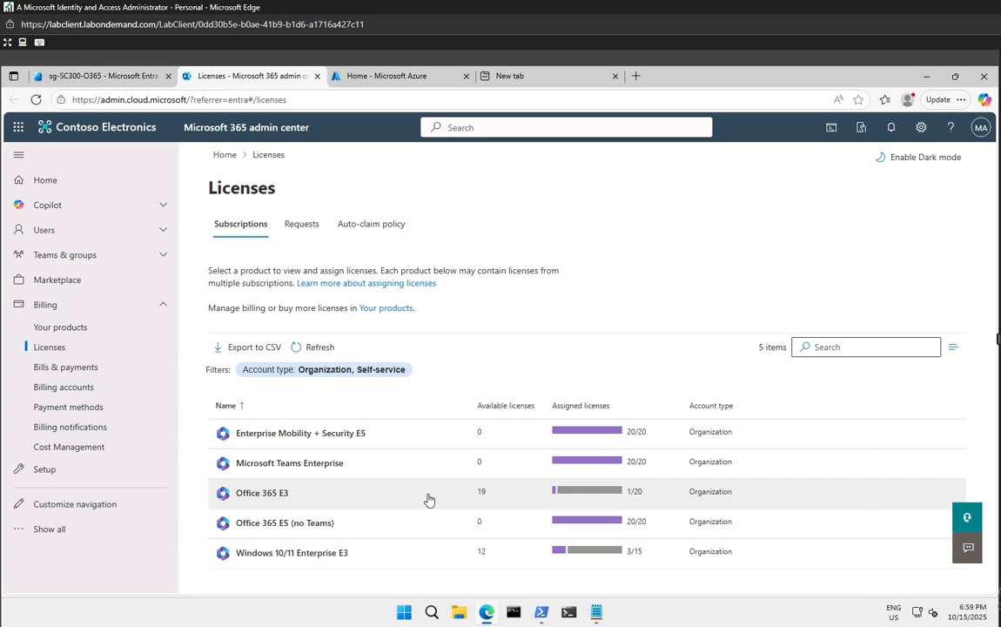
click(279, 499)
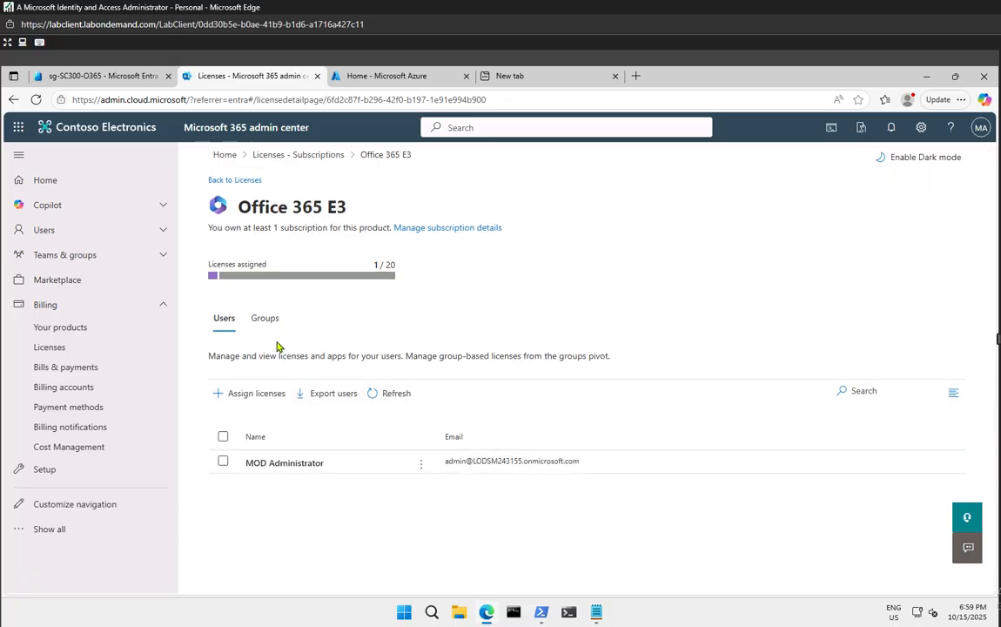
click(265, 319)
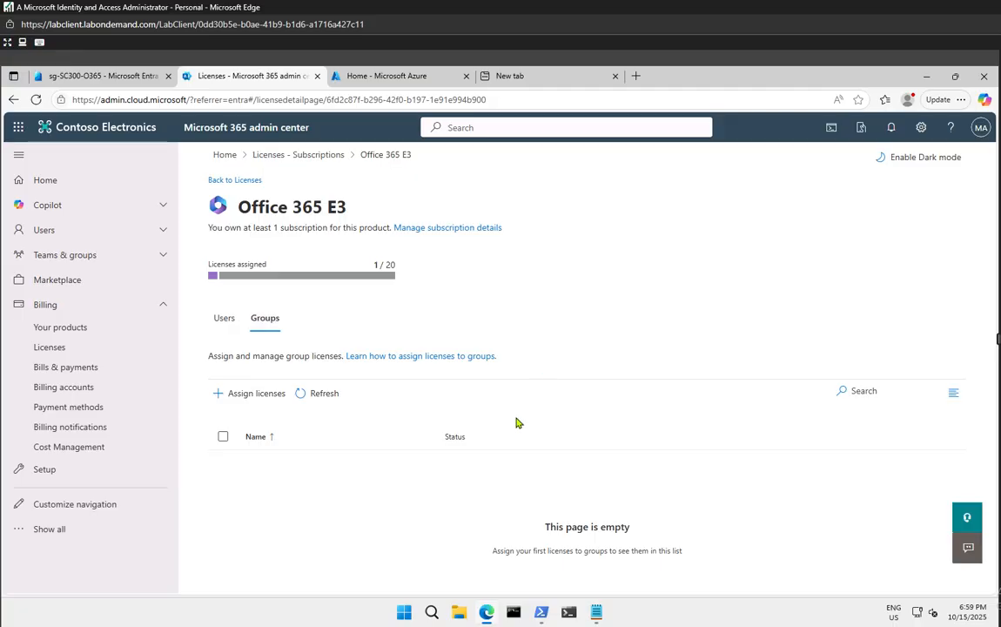
Assign Office 365 E3 to sg-SC300-O365, found by searching 'sc-'
click(250, 394)
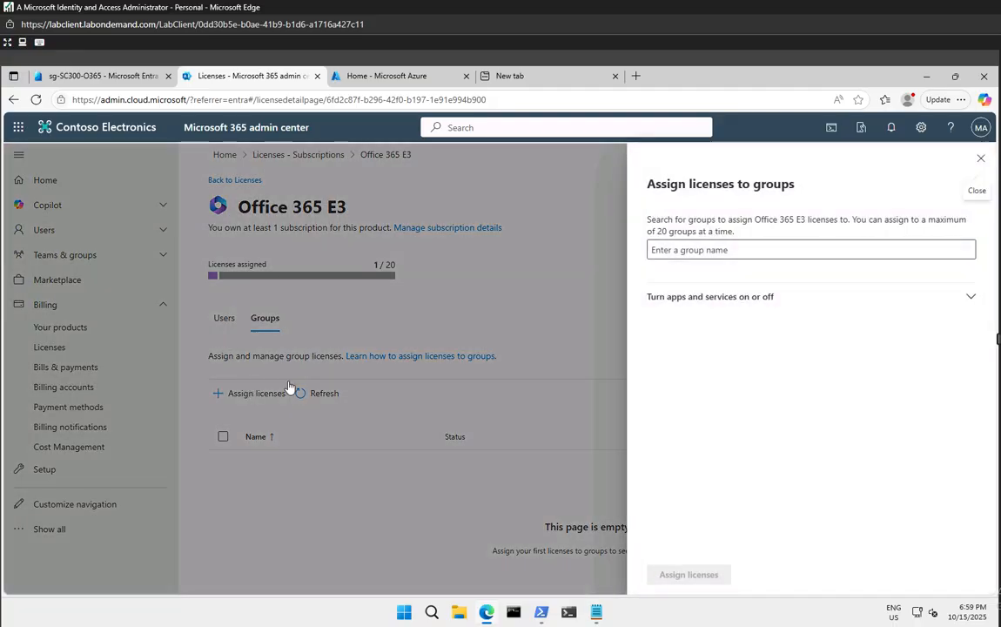
click(693, 249)
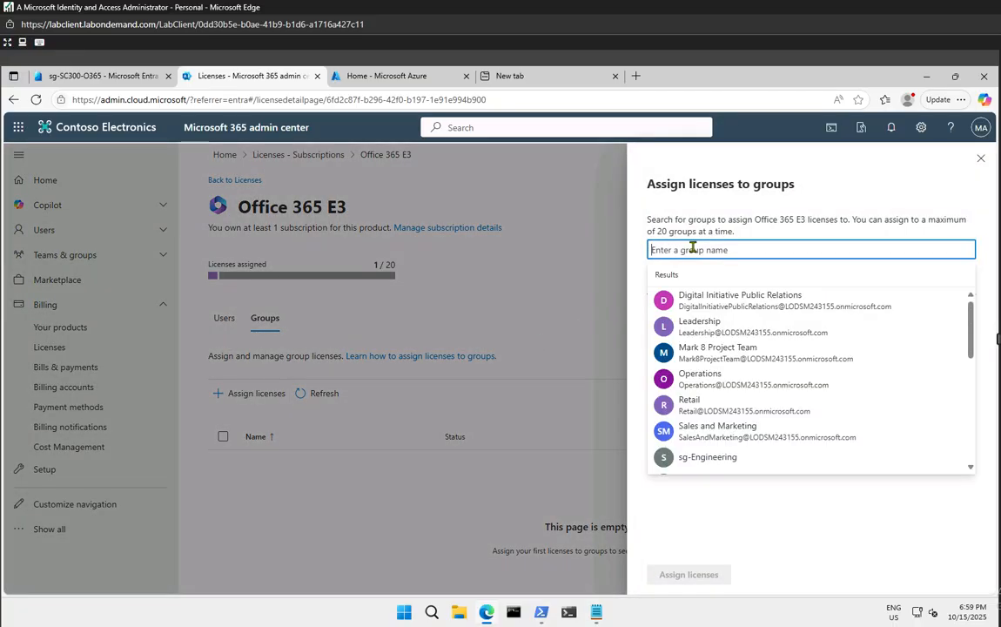
text(sc-)
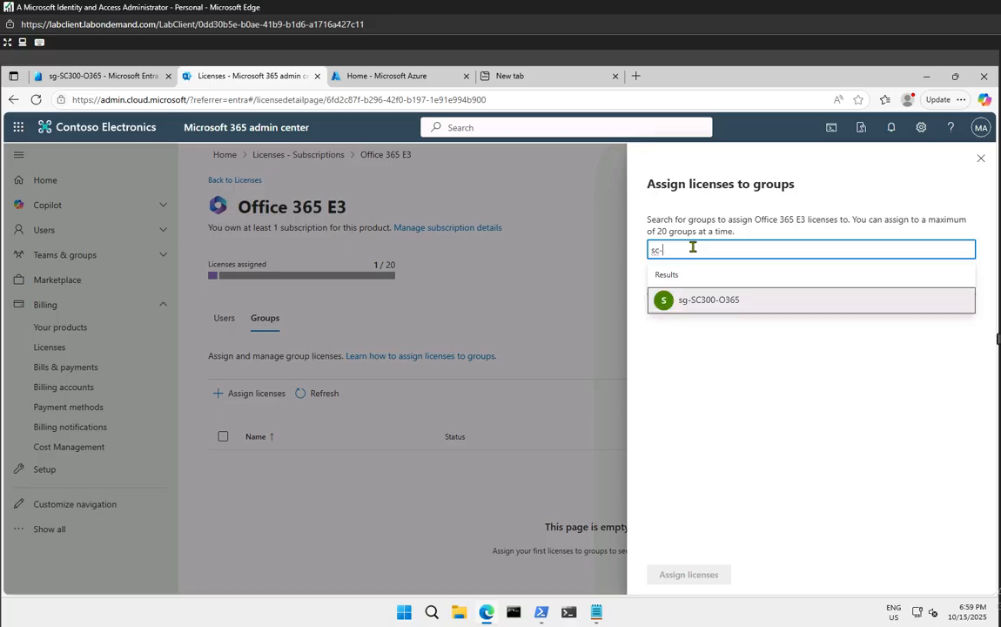
click(701, 299)
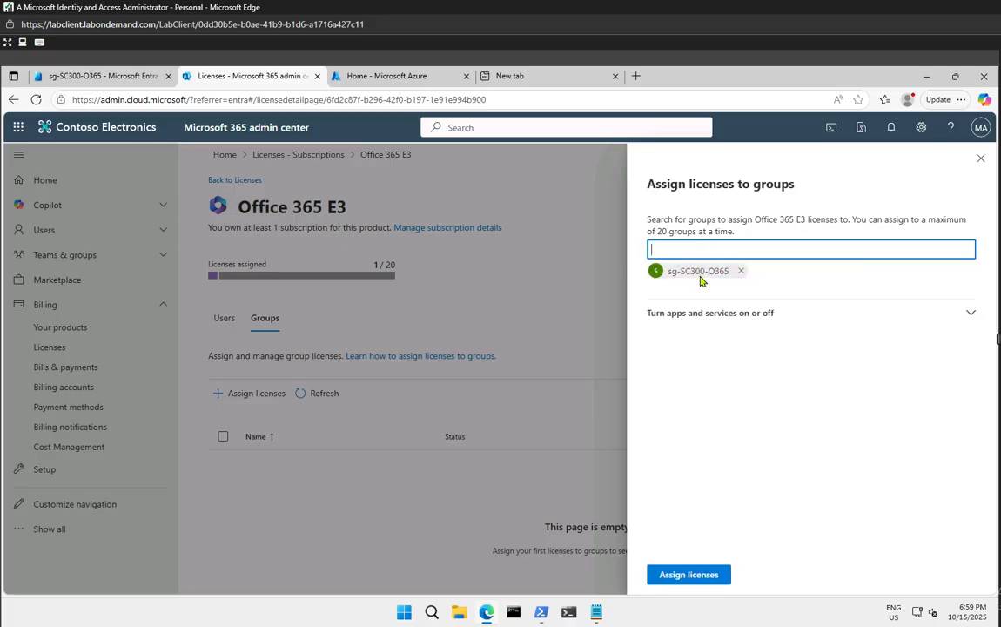
click(700, 273)
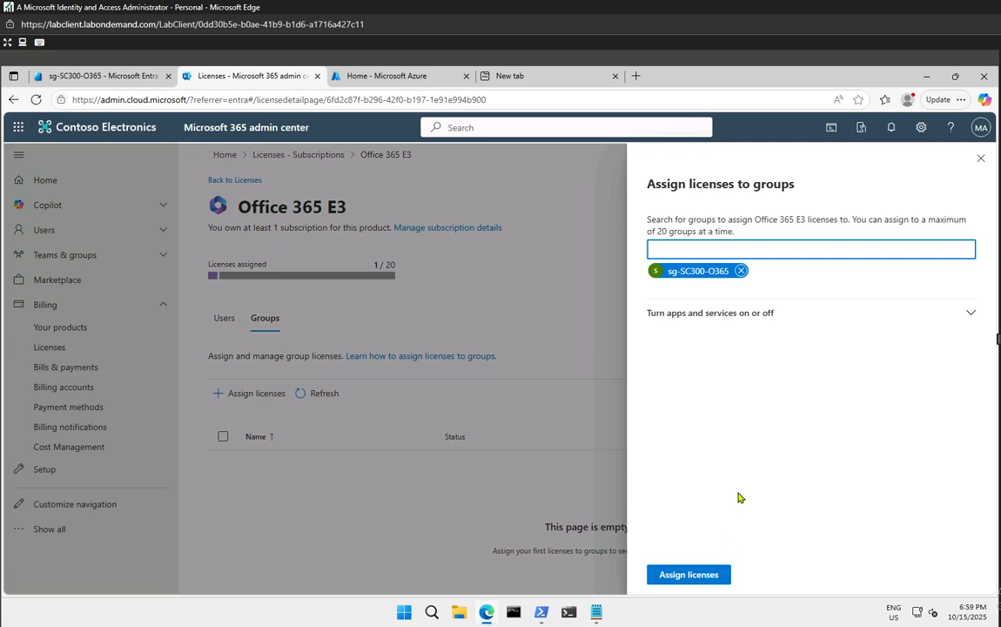
click(689, 575)
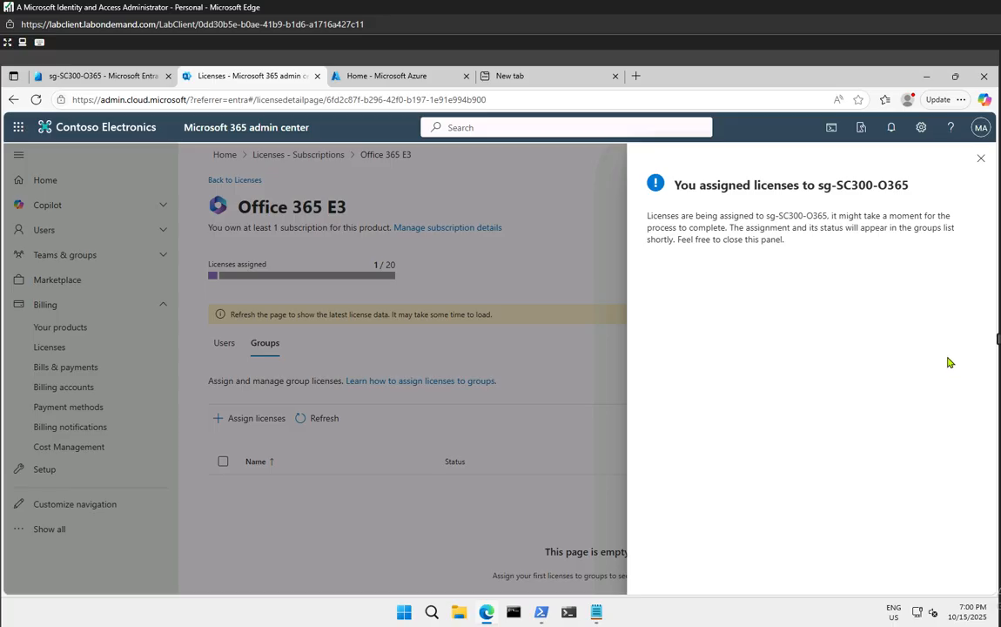
Dismiss the confirmation and refresh until sg-SC300-O365 shows All licenses assigned, 2 of 20 used
click(980, 159)
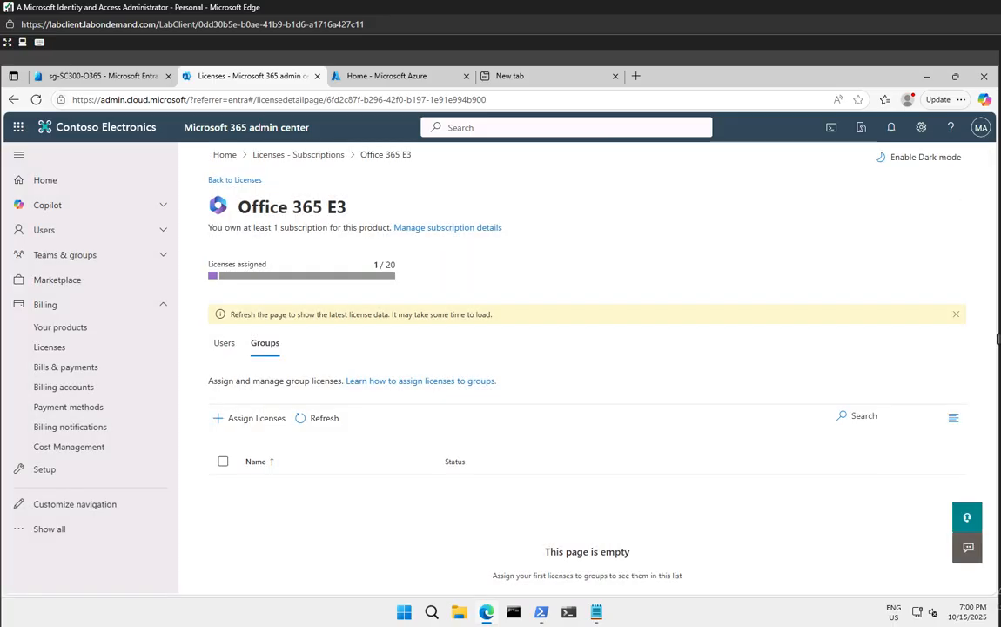
click(306, 420)
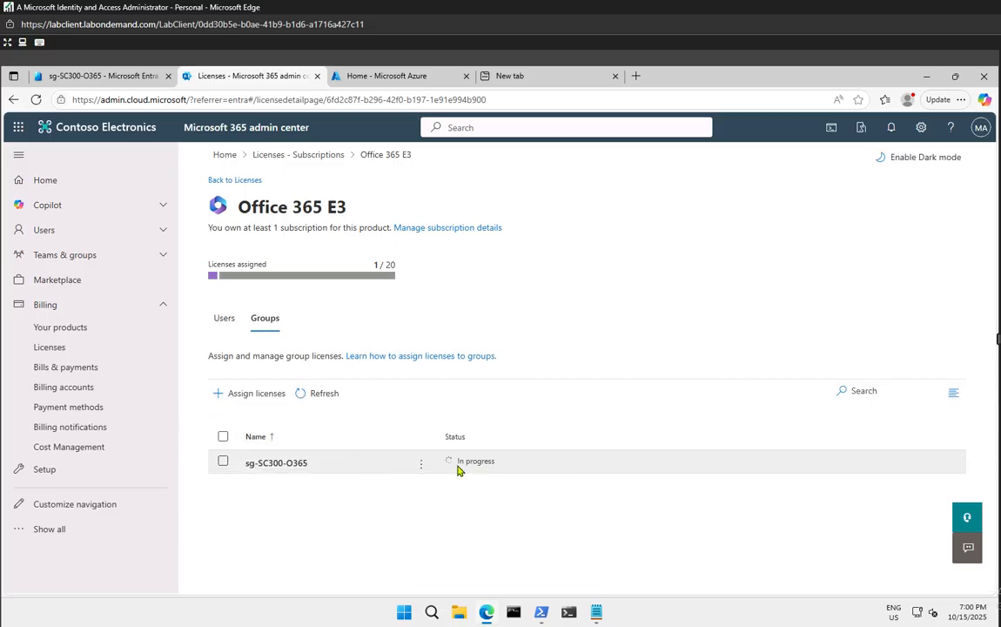
click(331, 392)
mouse_move(488, 469)
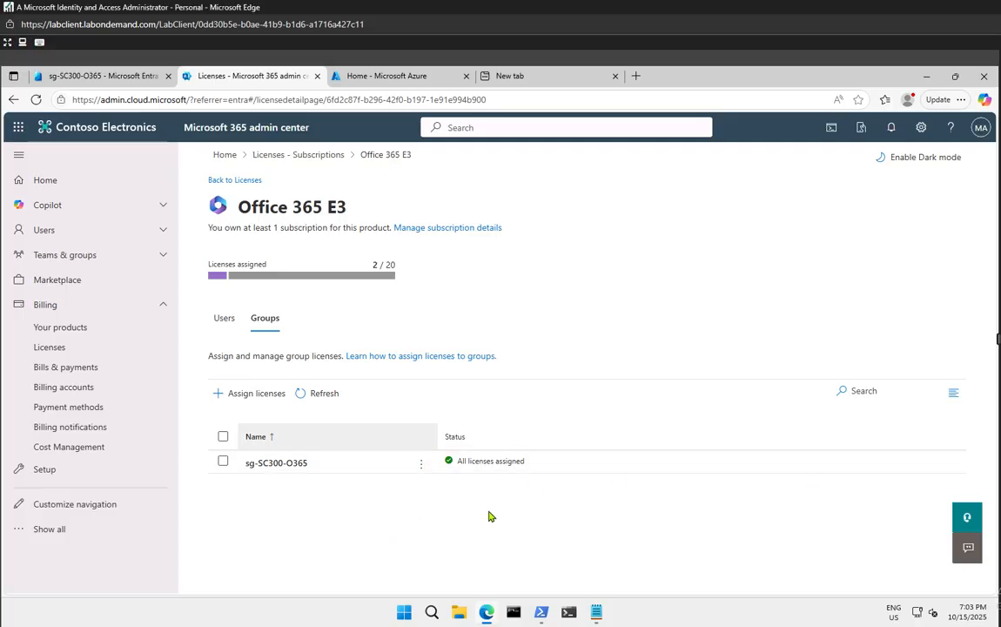
right_click(481, 614)
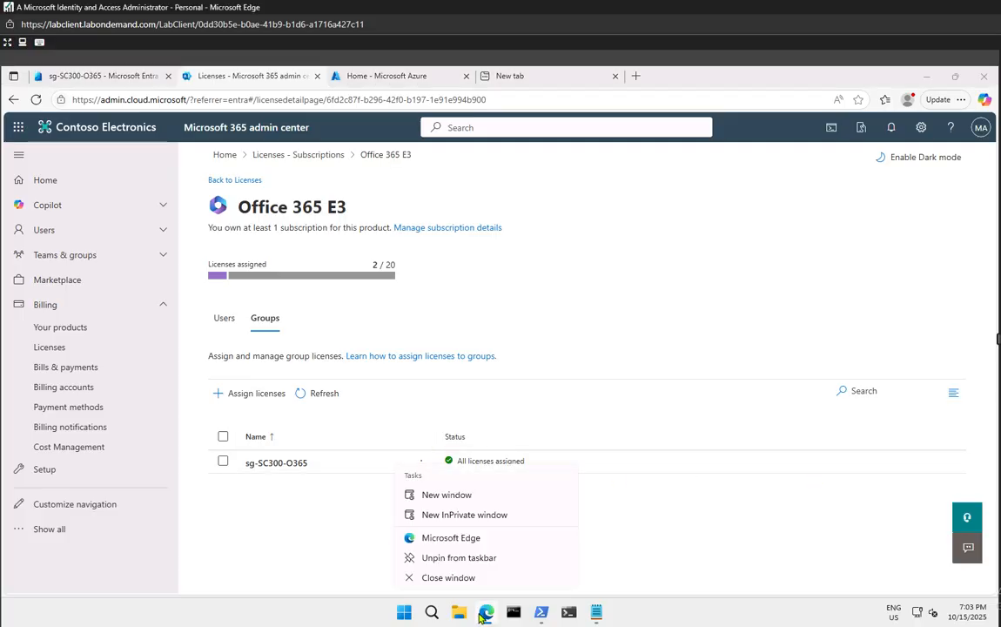
click(460, 515)
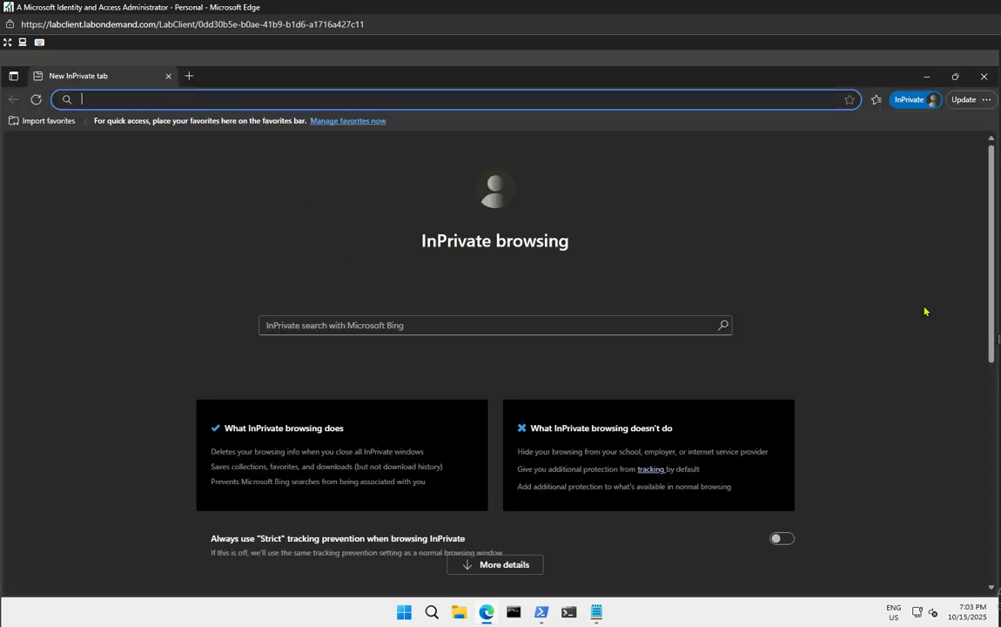
text(https://www.office.com)
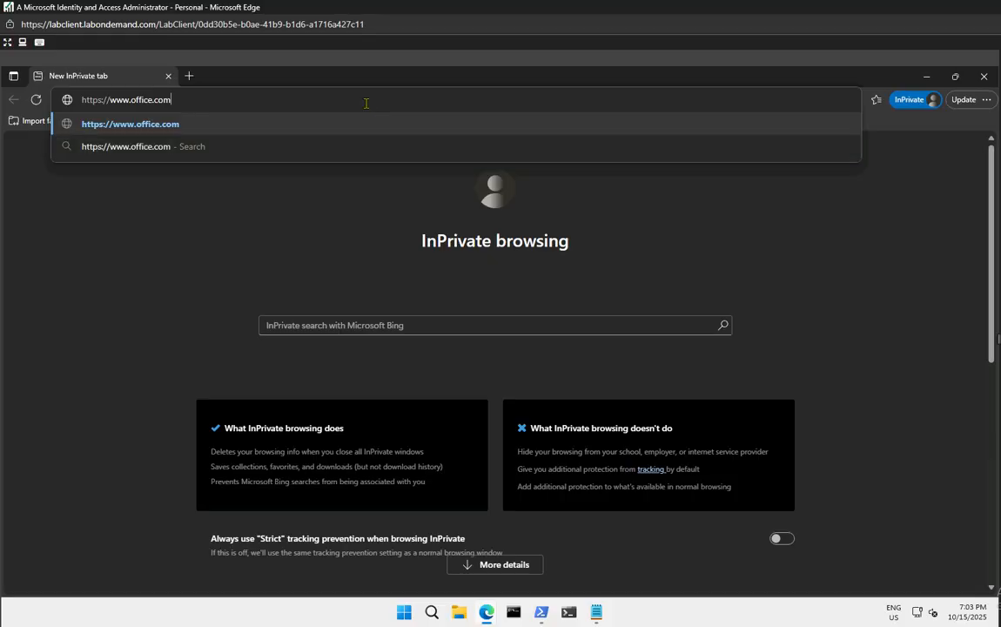
key(Return)
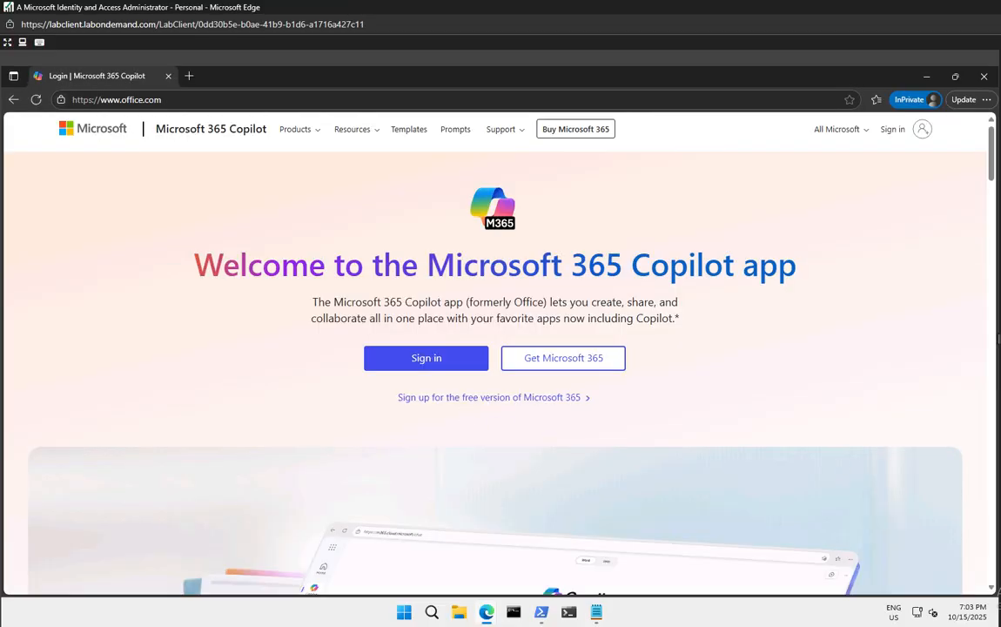
Sign in with the test user's e-mail and password, declining to stay signed in
click(449, 364)
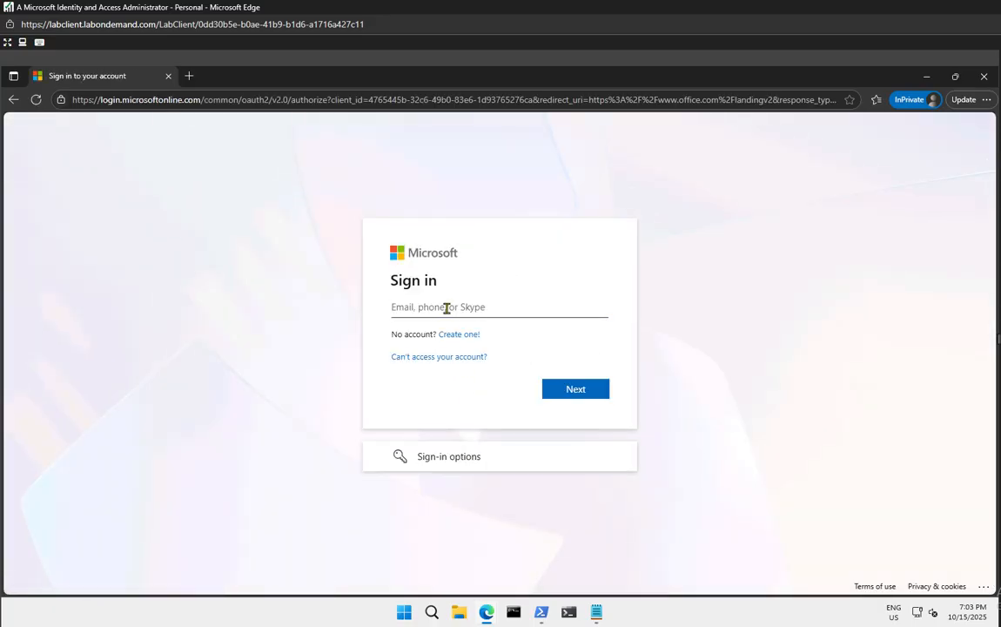
key(super+v)
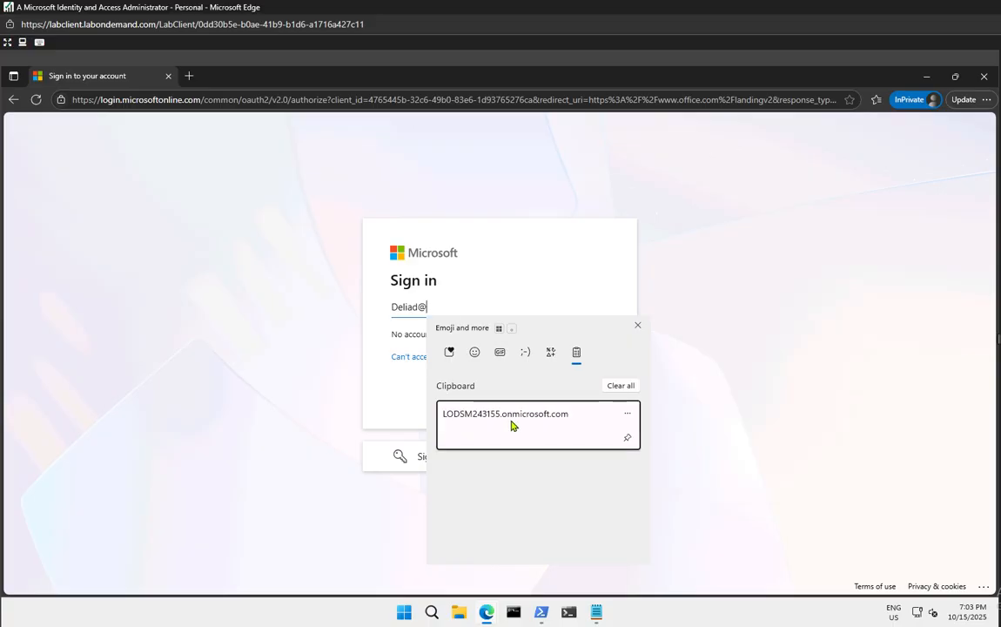
click(514, 422)
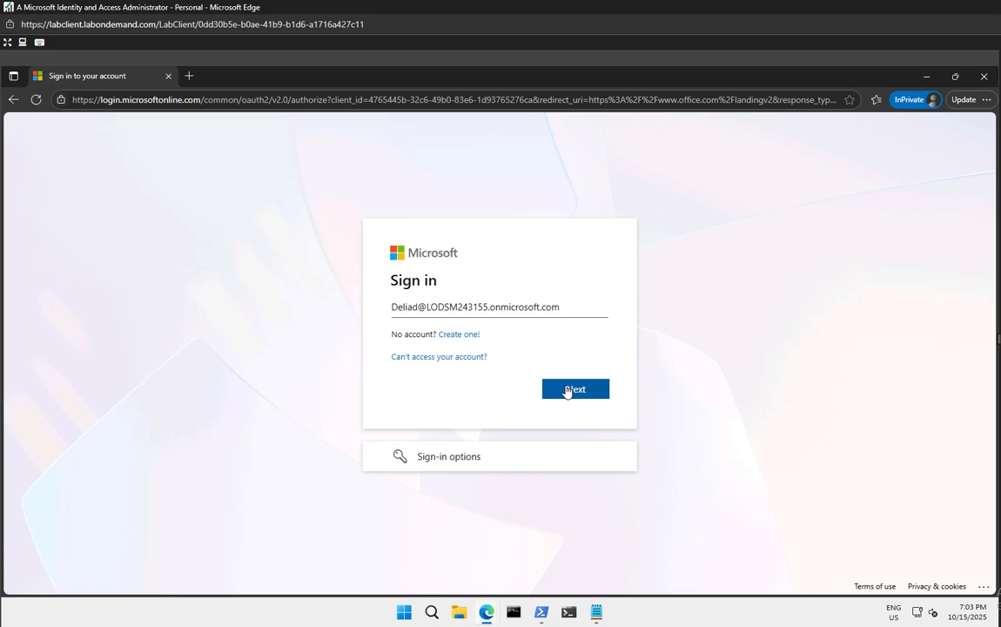
click(567, 391)
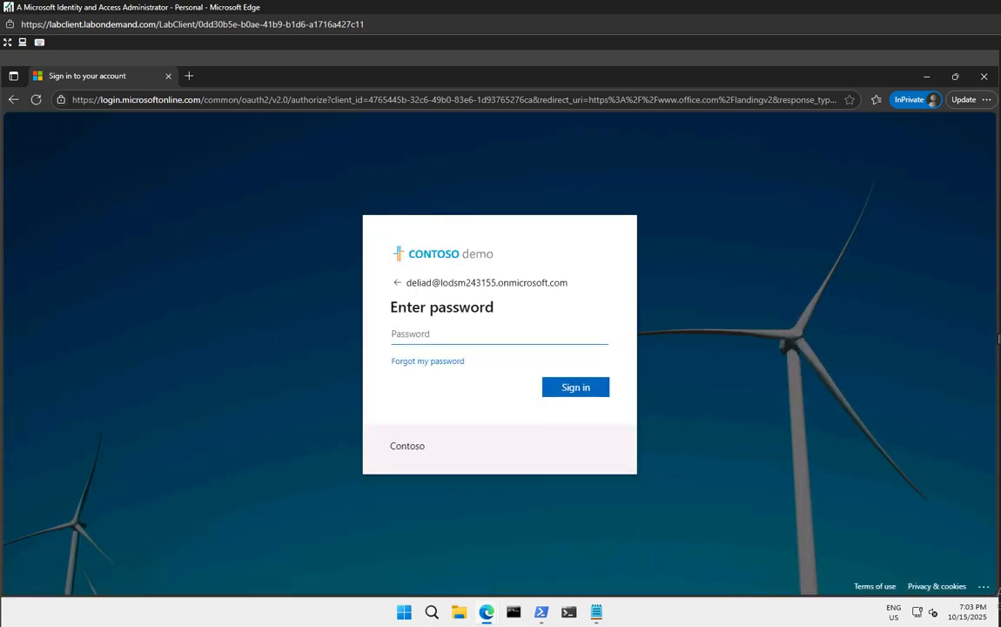
key(ctrl+v)
click(585, 394)
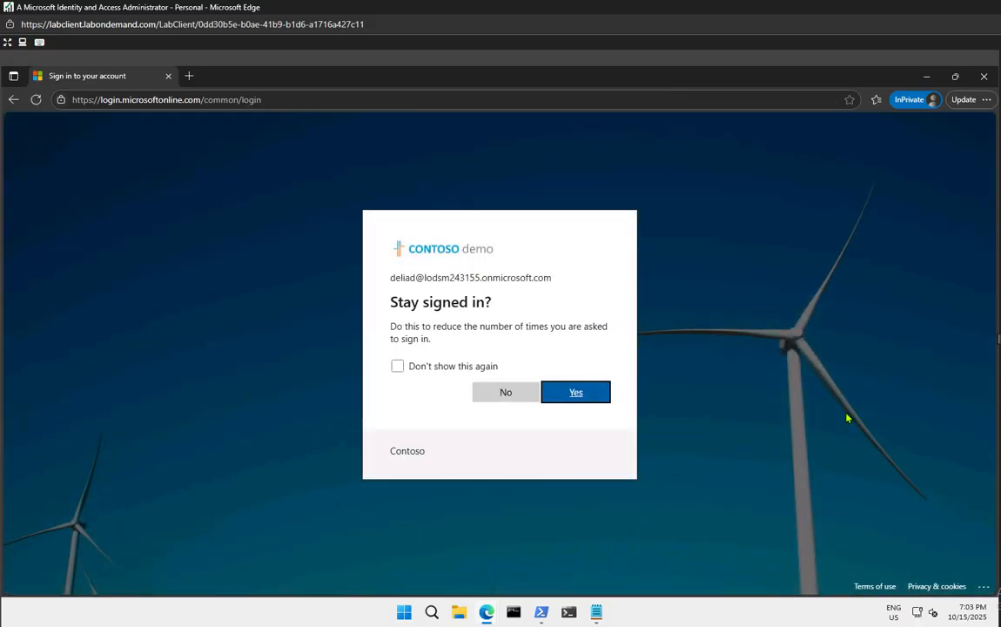
click(471, 369)
click(505, 393)
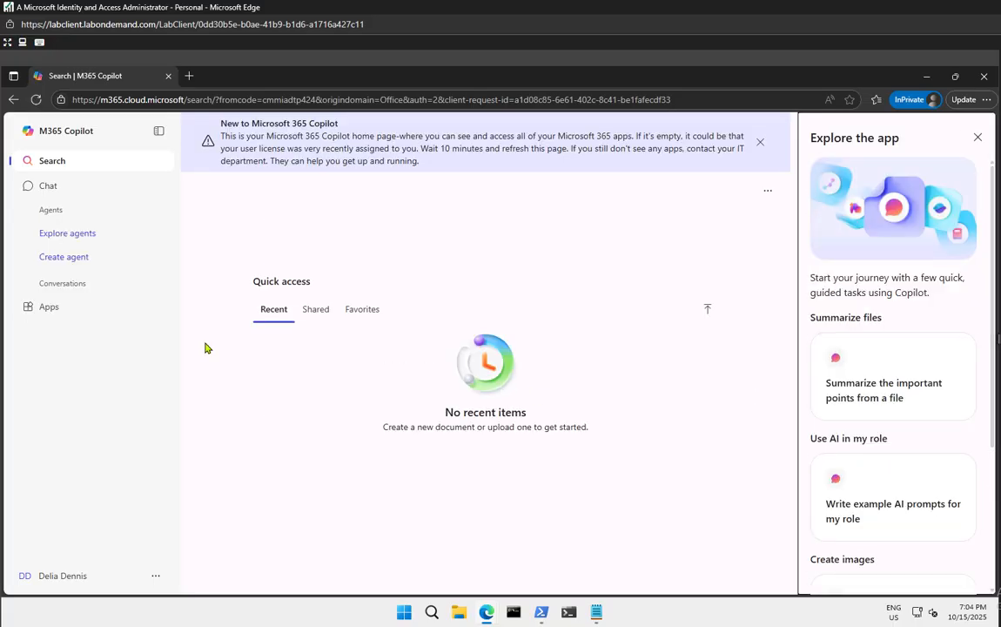
Switch between the Copilot Chat and Search pages, then reload Copilot
click(48, 187)
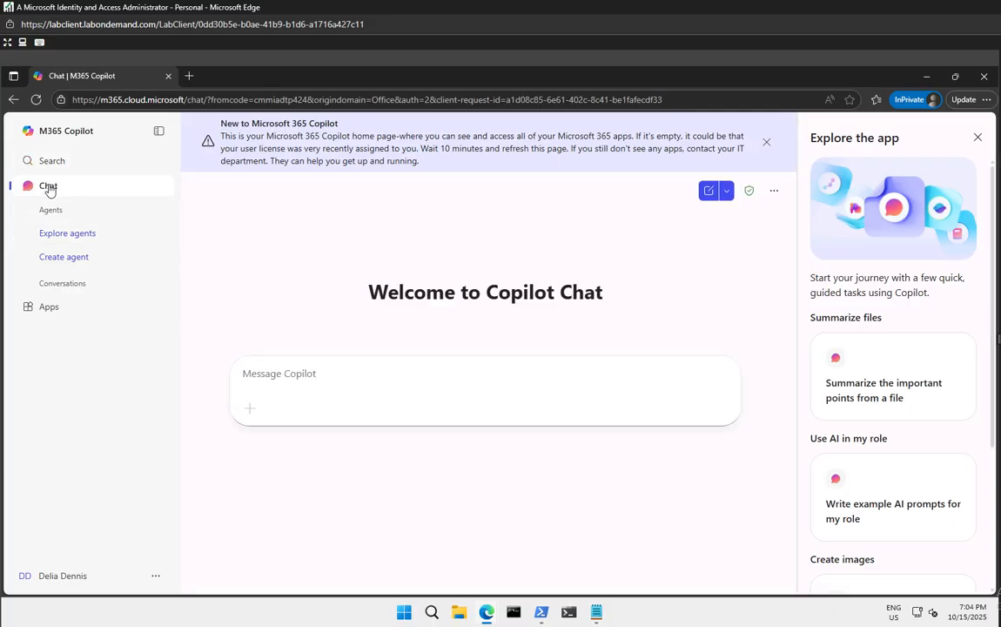
click(40, 163)
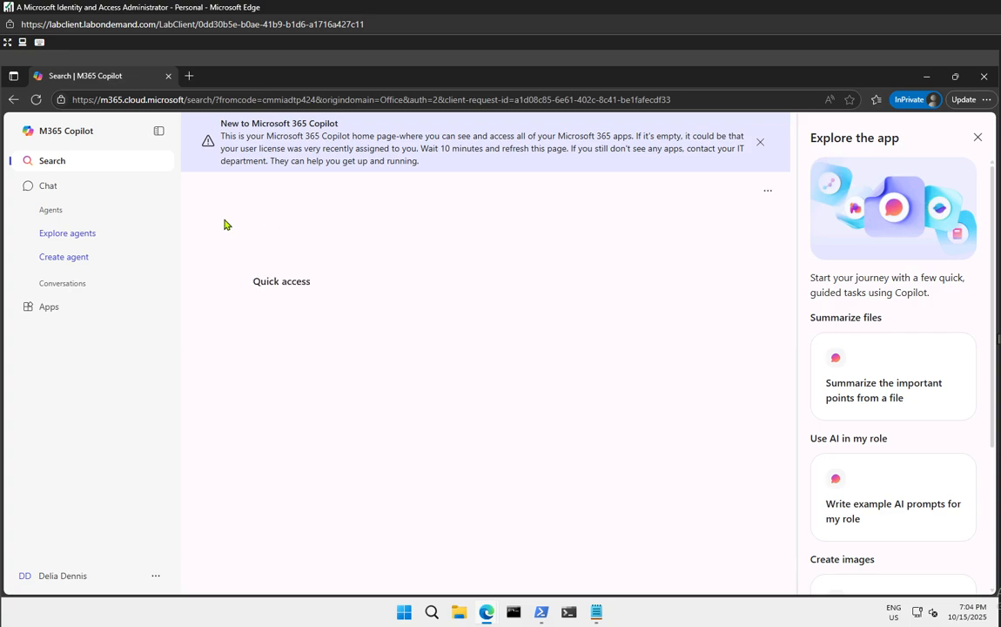
click(90, 139)
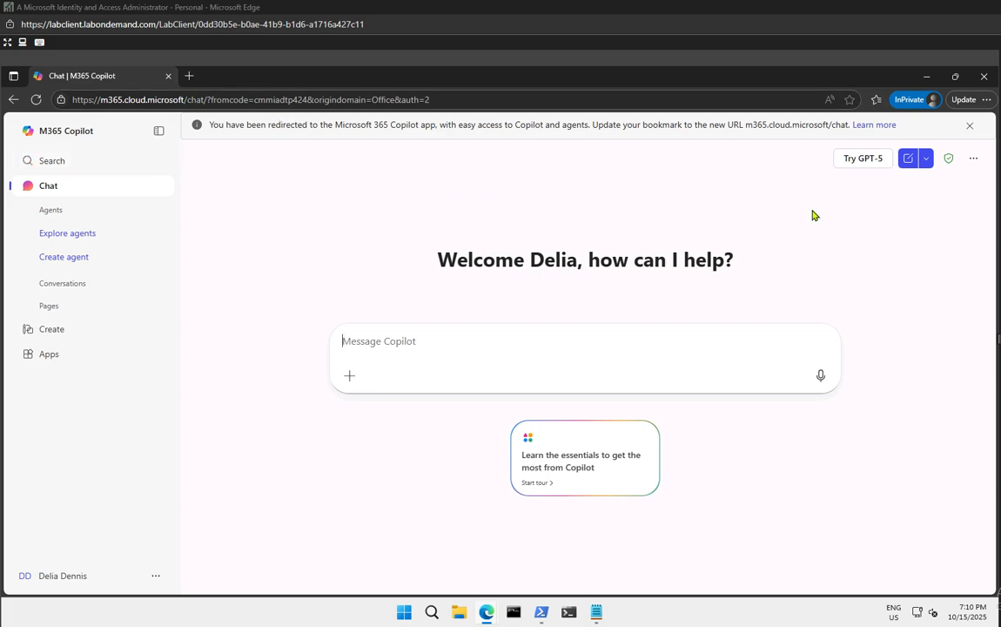
click(37, 100)
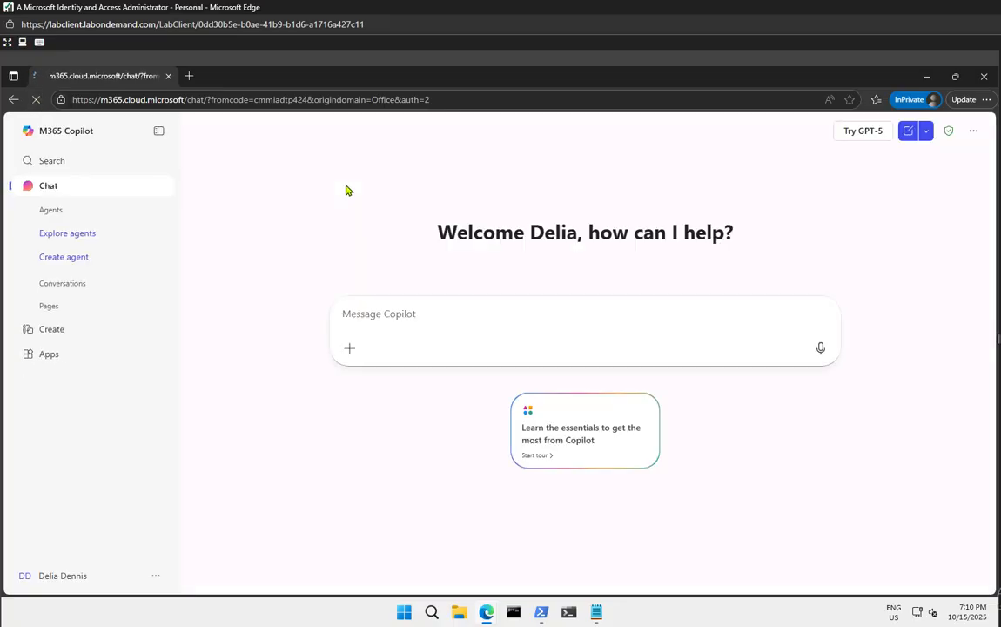
Launch Word from the Apps list, then close the InPrivate window
click(47, 353)
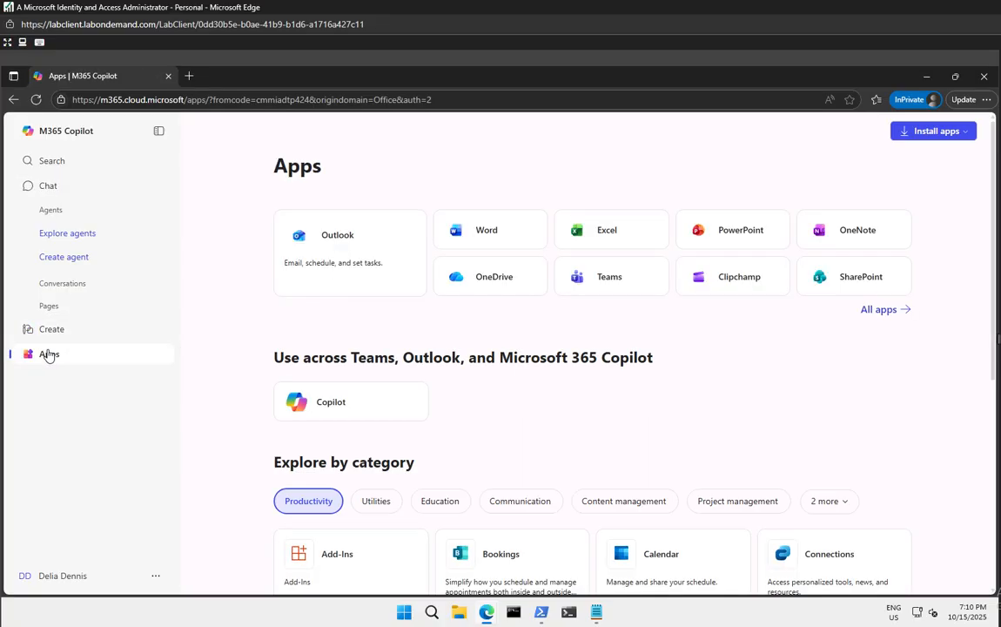
scroll(532, 396, down, 2)
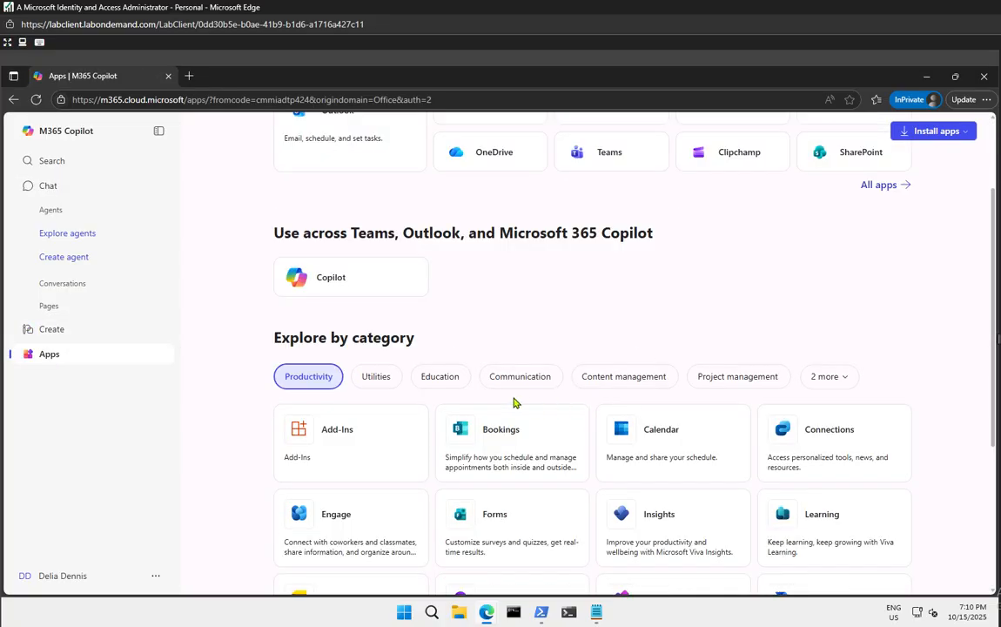
scroll(453, 409, up, 2)
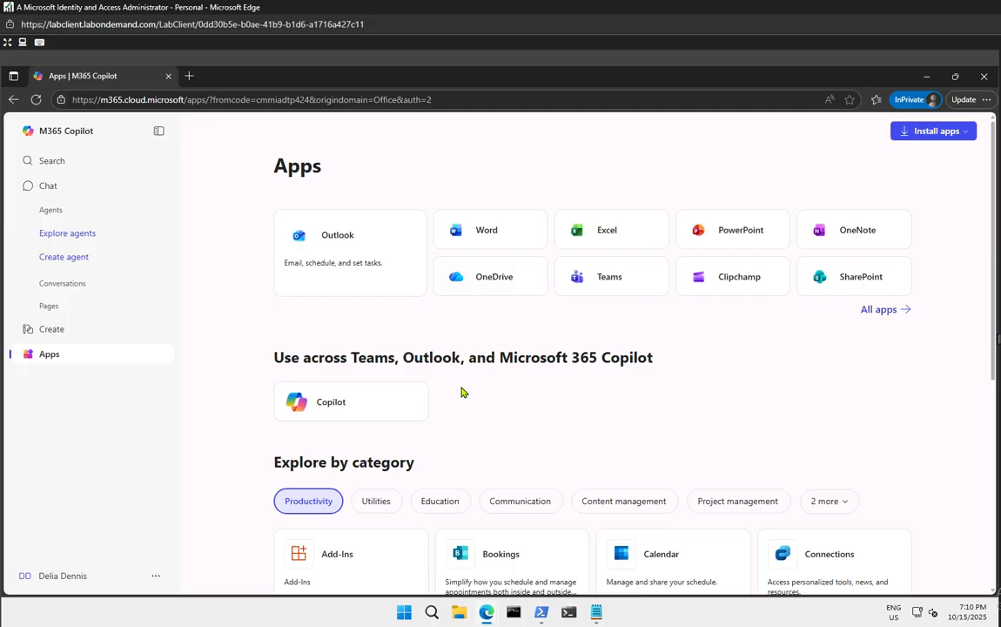
click(488, 230)
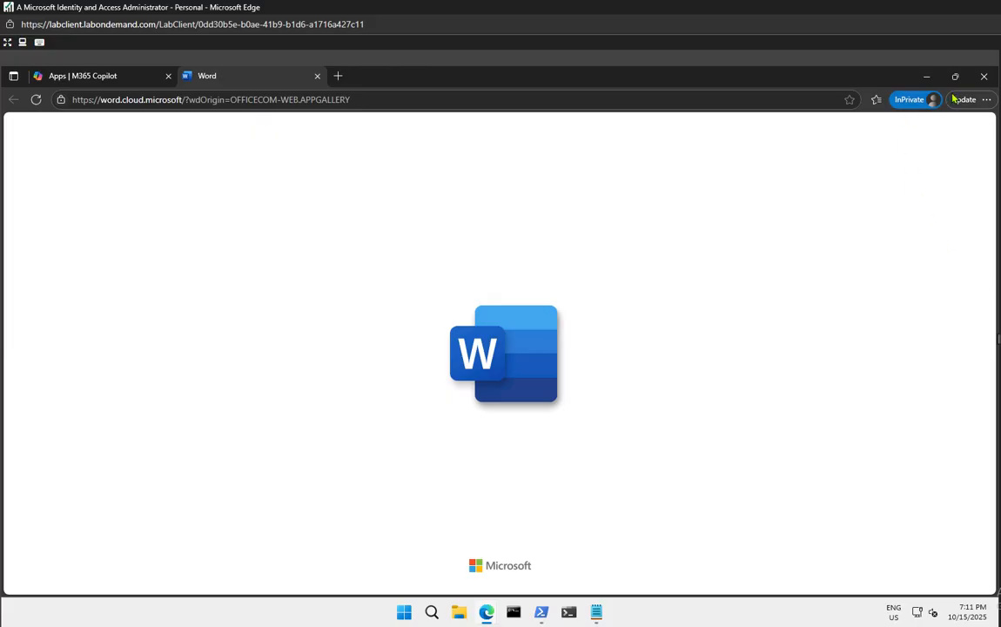
click(985, 76)
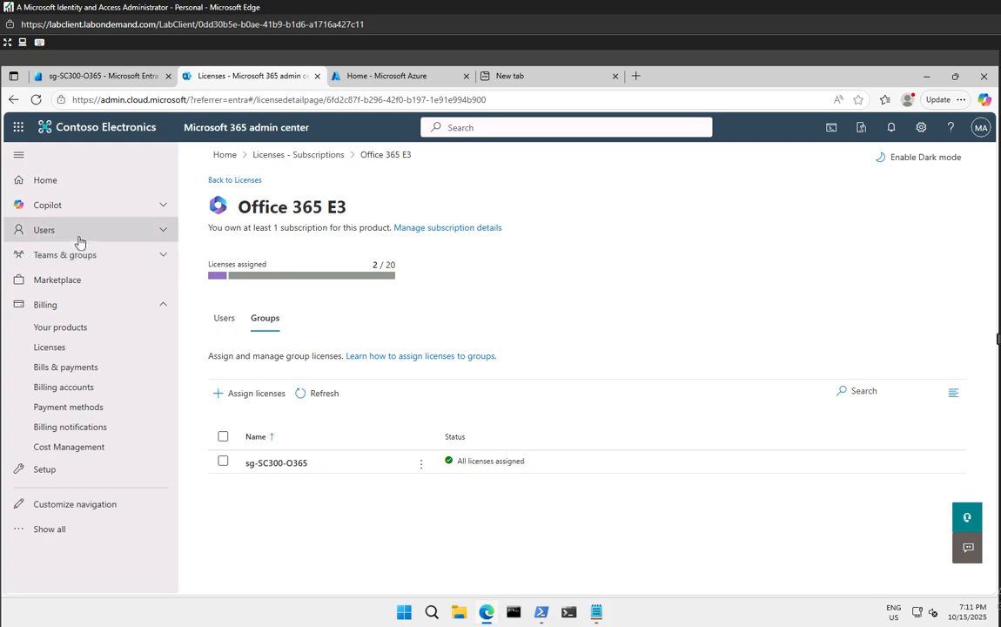
Return to the Entra tab's Groups overview and start a new group
click(119, 80)
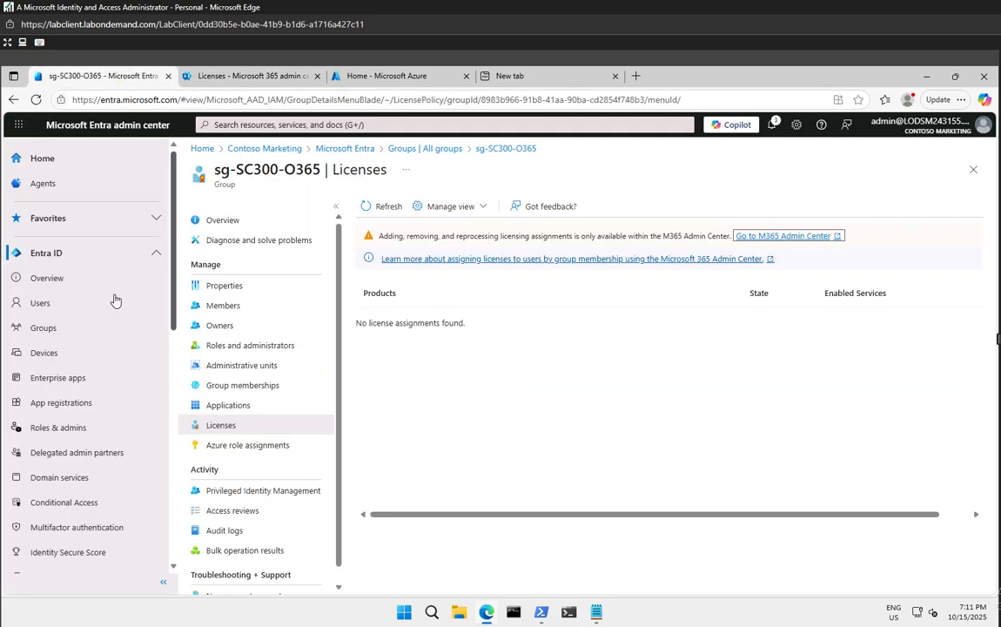
click(45, 328)
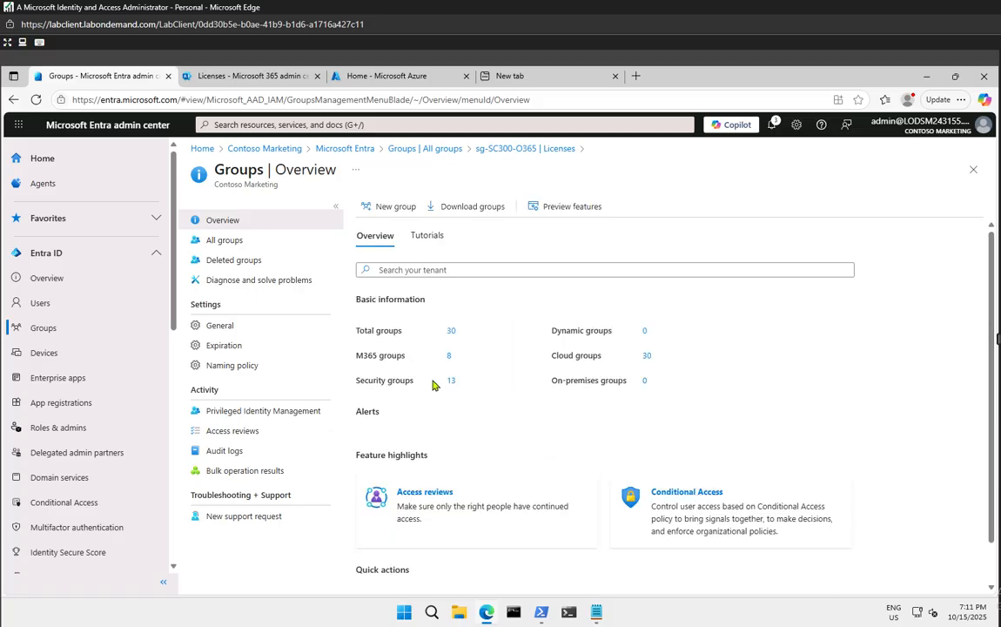
click(378, 212)
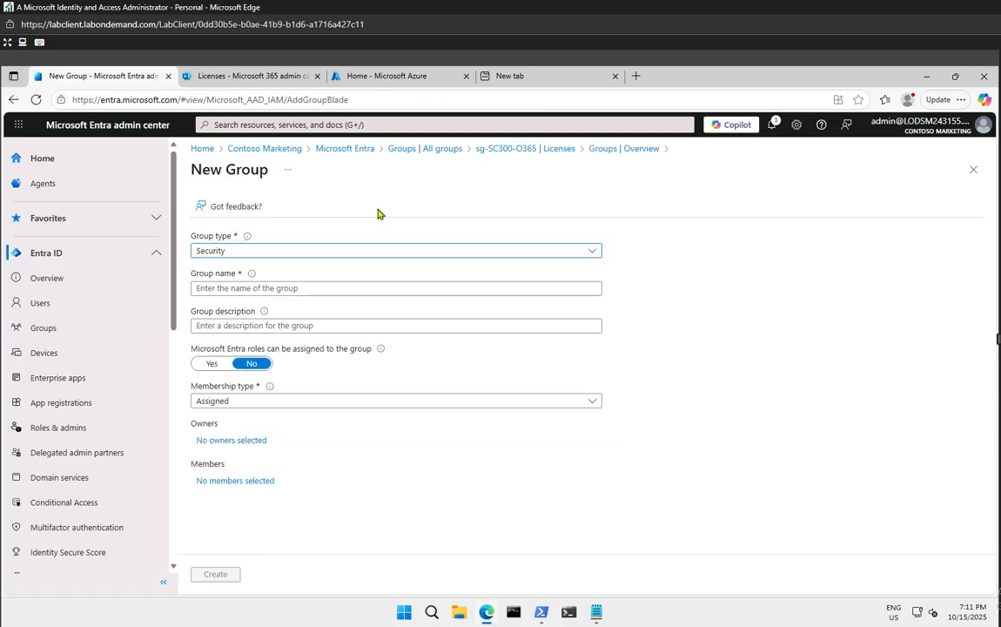
Read the Group type explanation of Security versus Microsoft 365 groups and list the group types
mouse_move(249, 238)
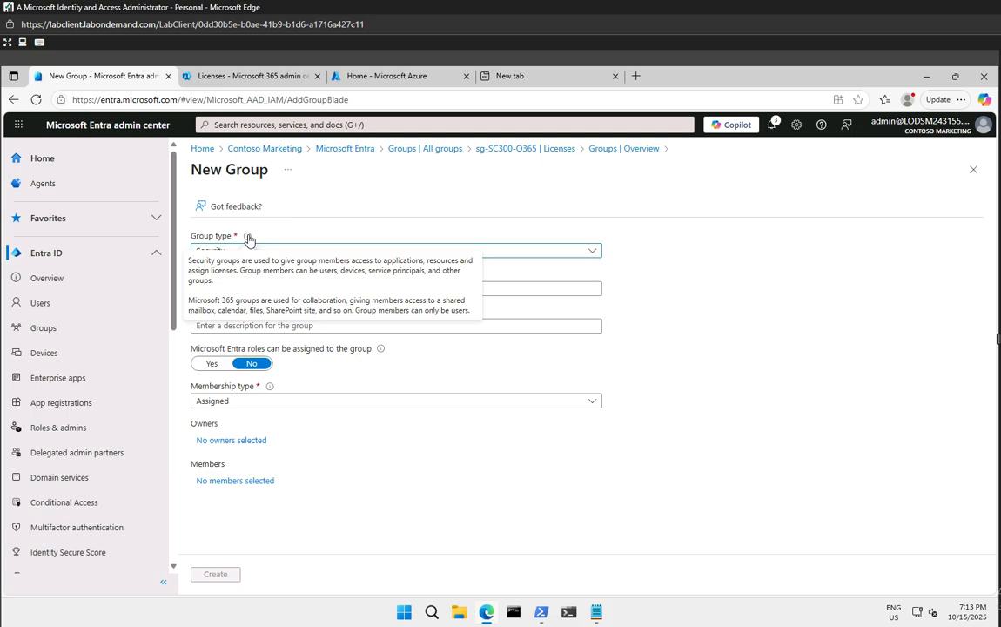
click(254, 253)
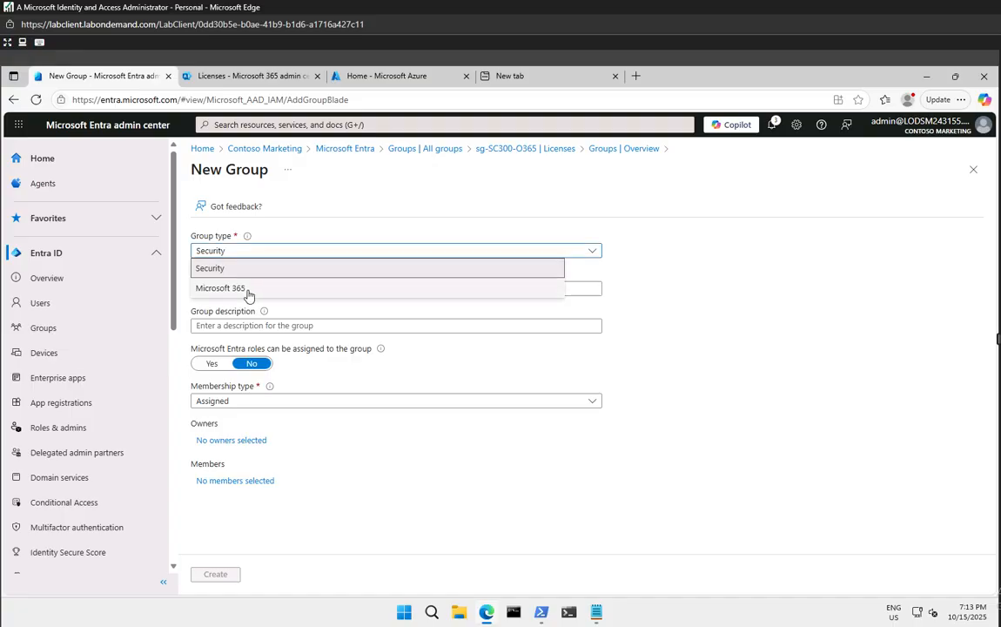
Make the new group a Microsoft 365 group named 'Northwest Sales' and check its email alias
click(235, 289)
click(290, 294)
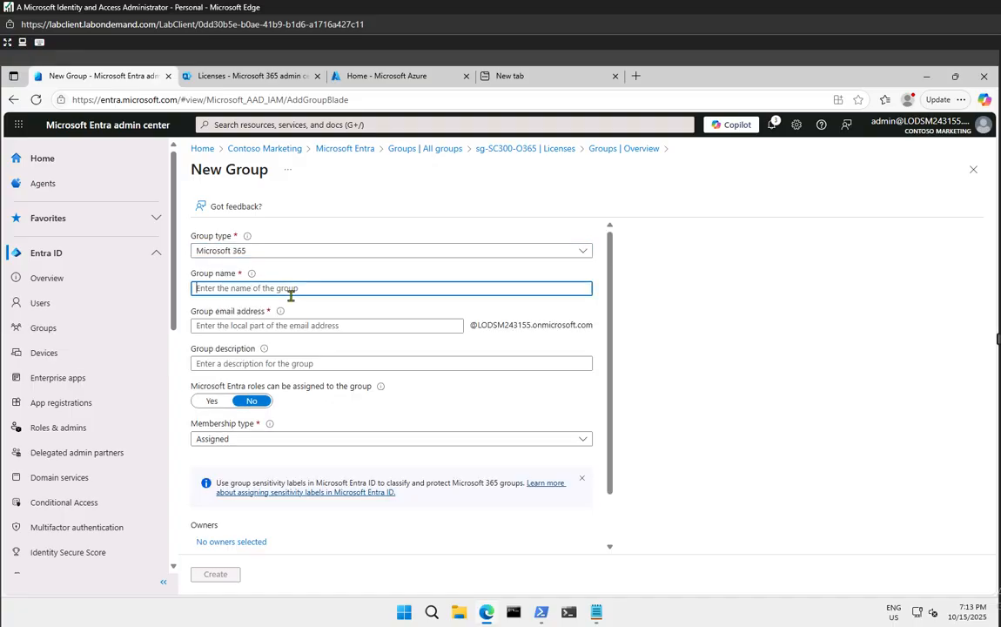
text(Nor)
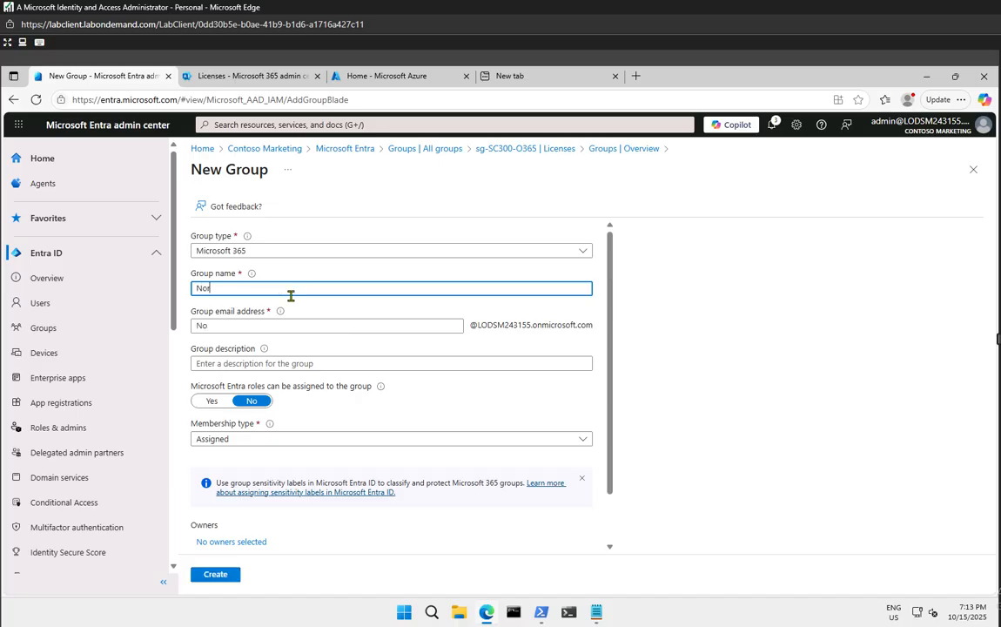
text(thwe)
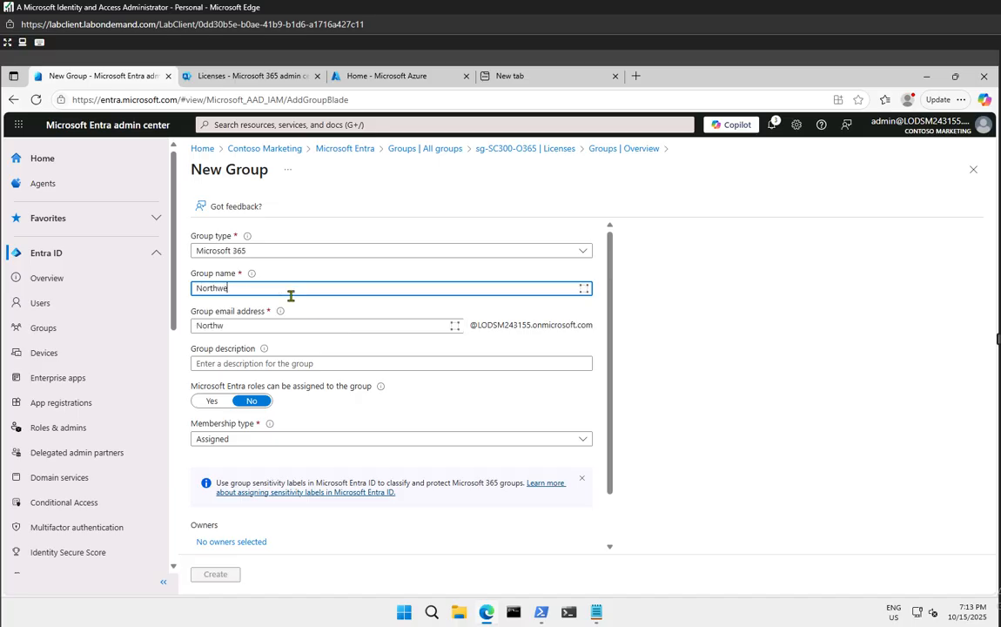
text(st Sales)
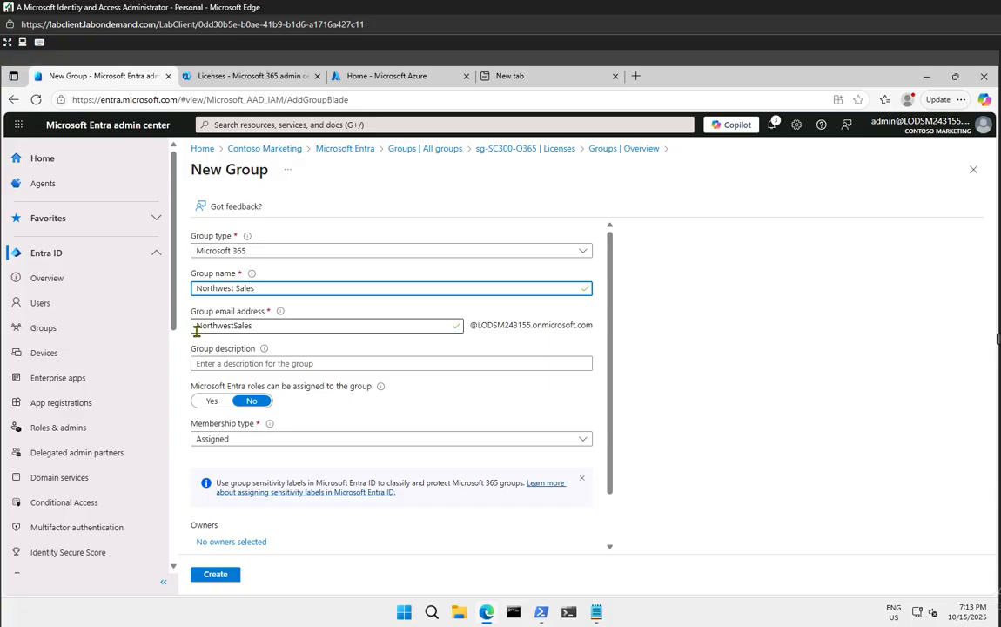
drag(195, 326, 286, 327)
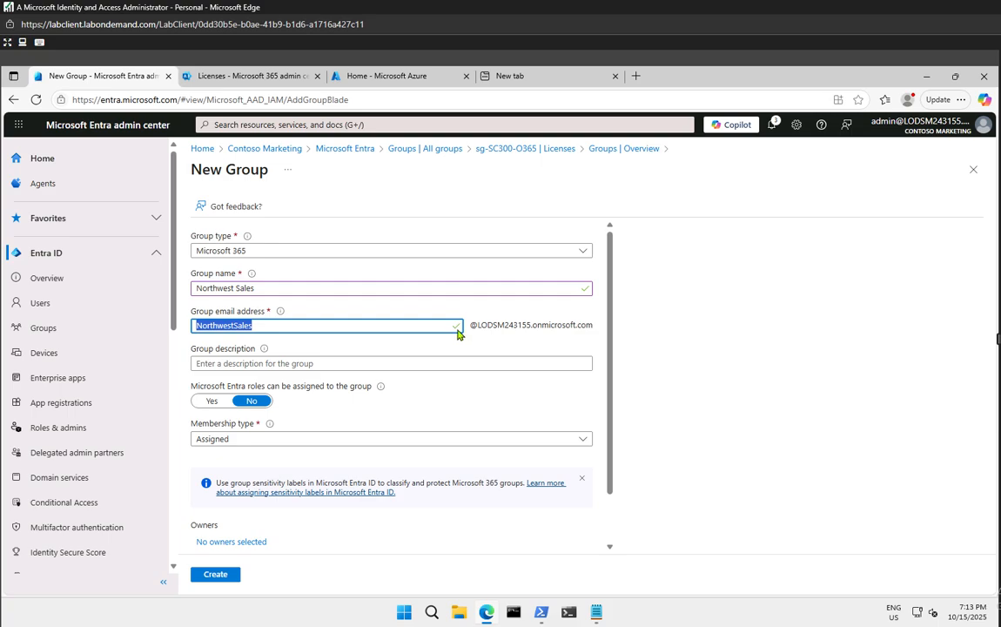
drag(476, 325, 599, 328)
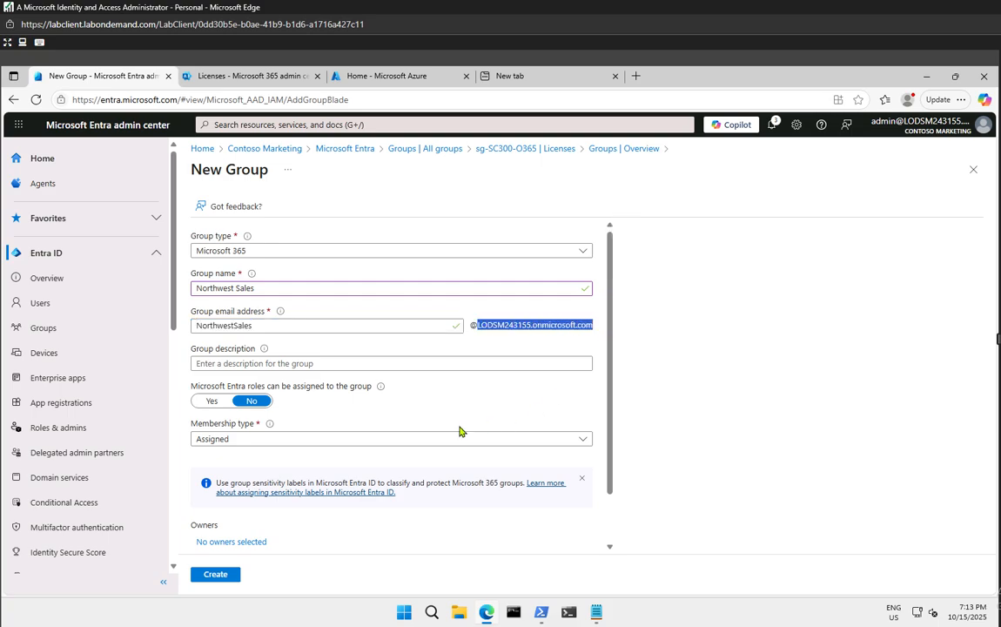
click(500, 328)
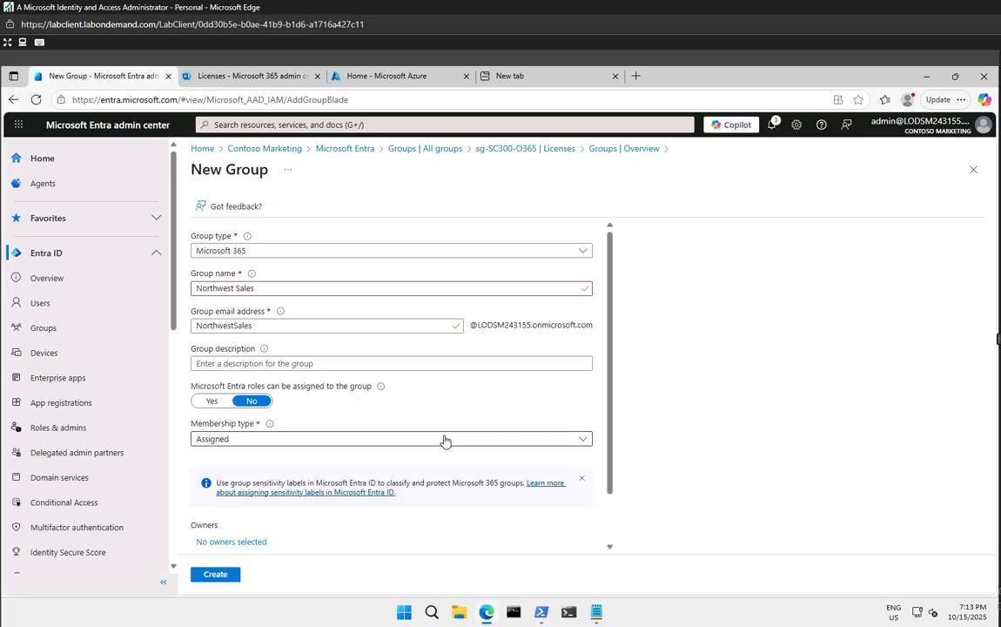
Keep Assigned membership and make the administrator account, found by searching 'mod', the owner
click(228, 441)
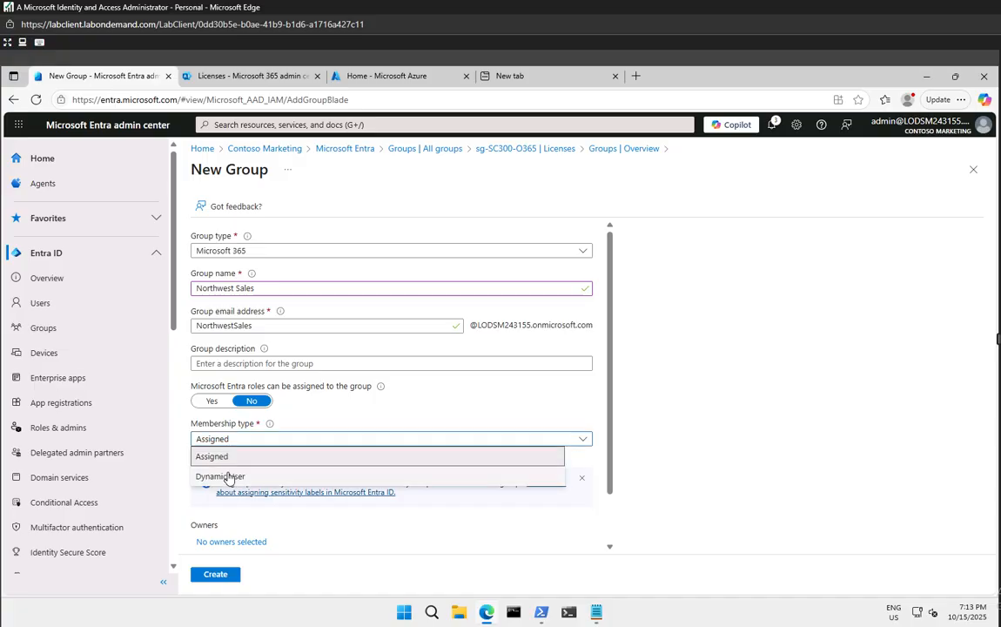
click(199, 457)
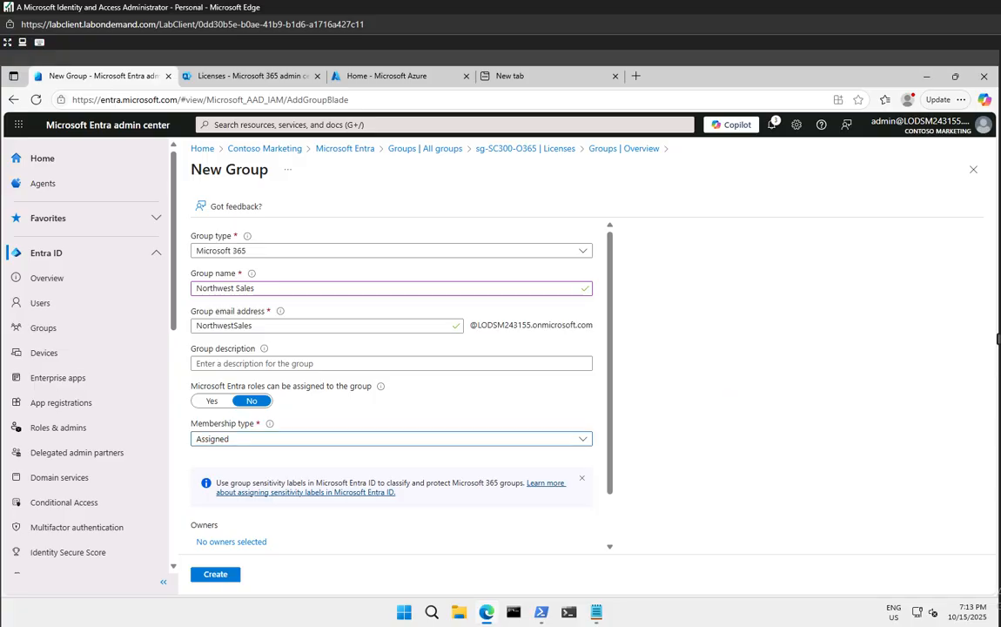
scroll(257, 501, down, 2)
click(254, 484)
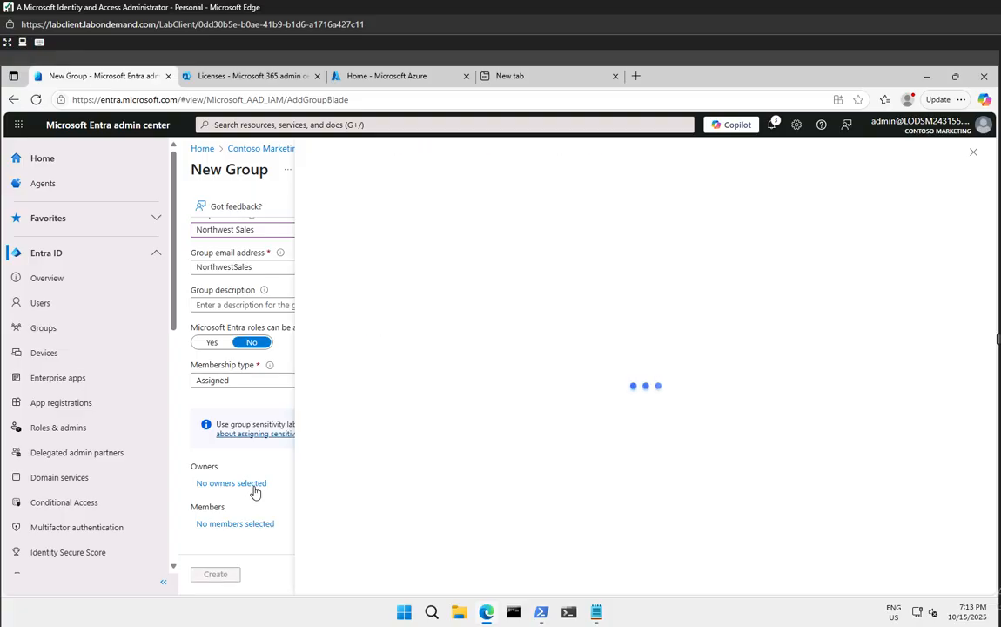
click(405, 251)
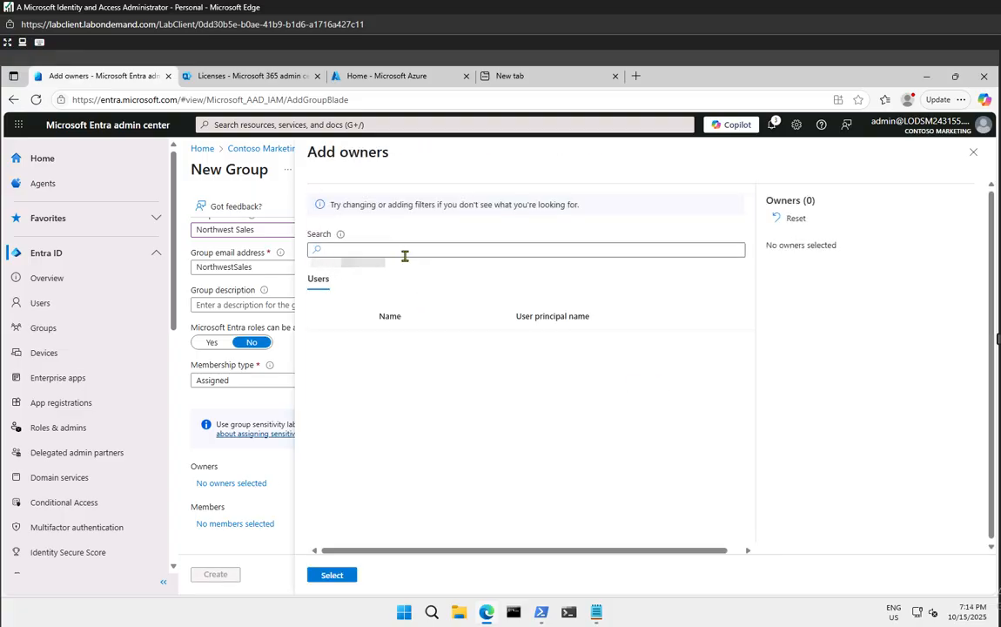
text(mod)
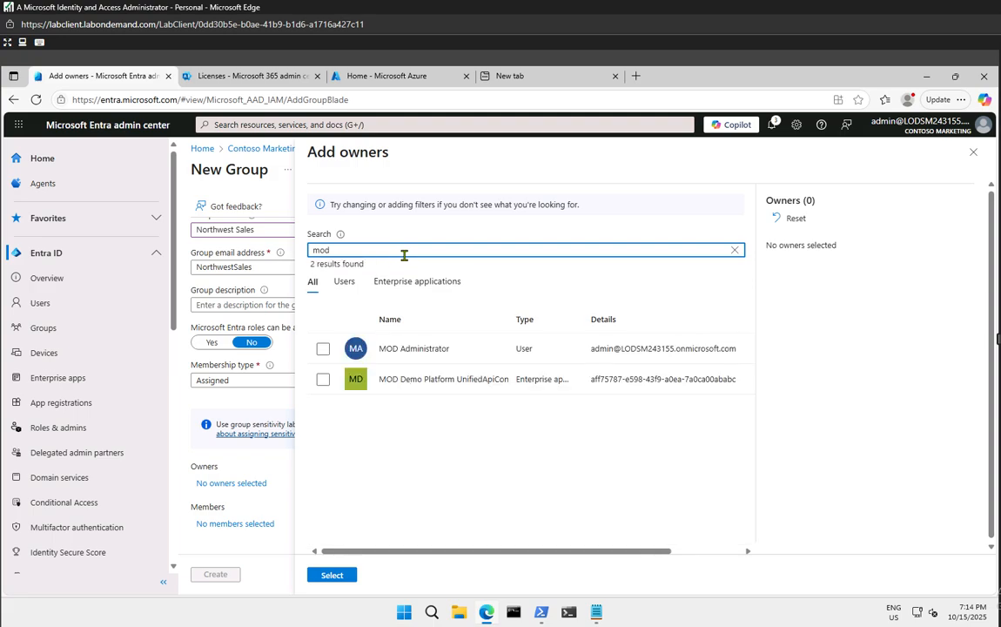
click(323, 350)
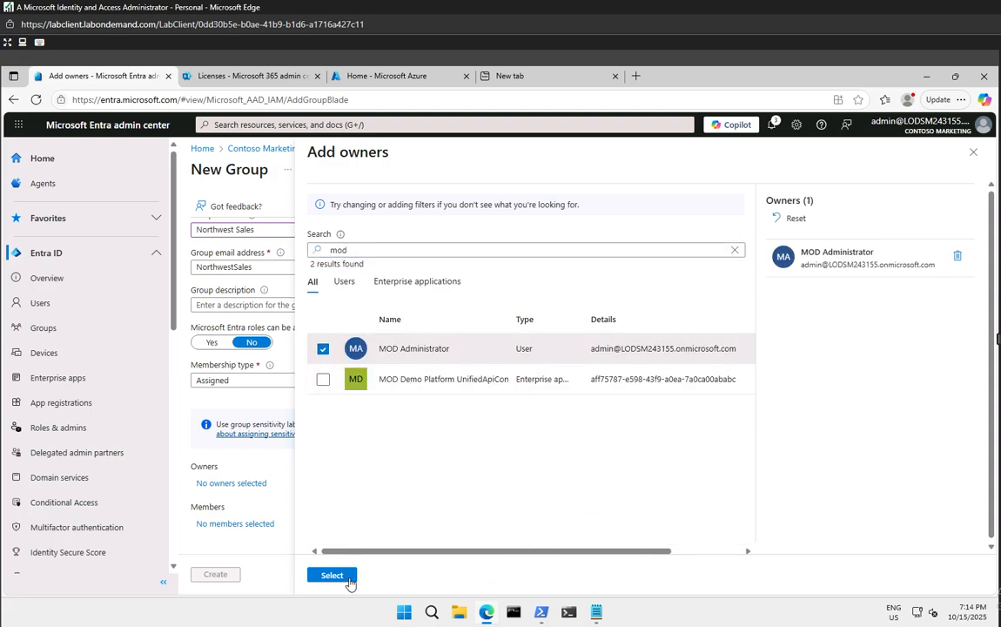
click(349, 578)
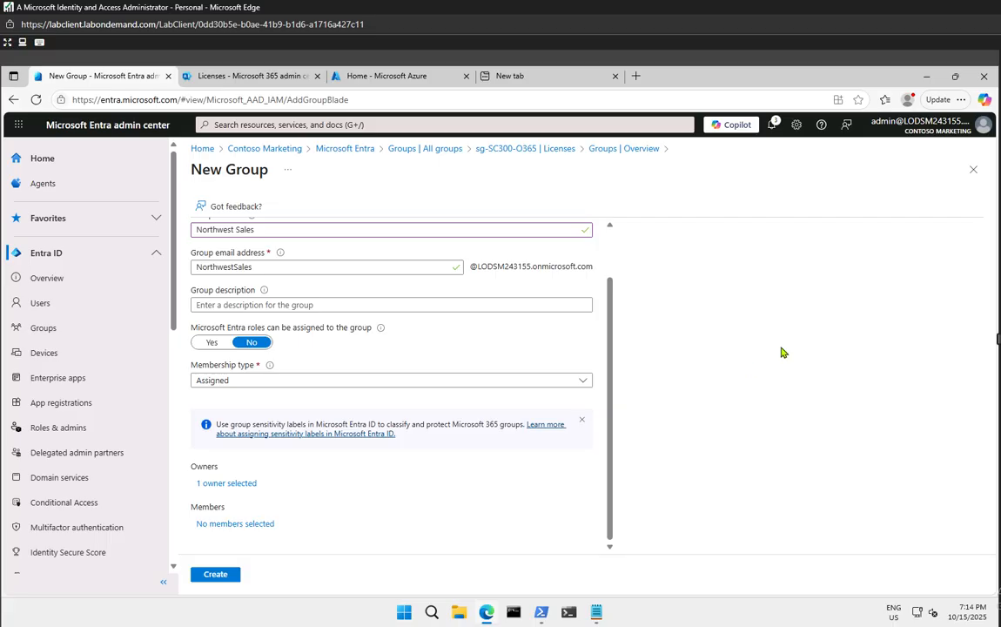
Add the second and fifth listed users as members and create the group
click(256, 525)
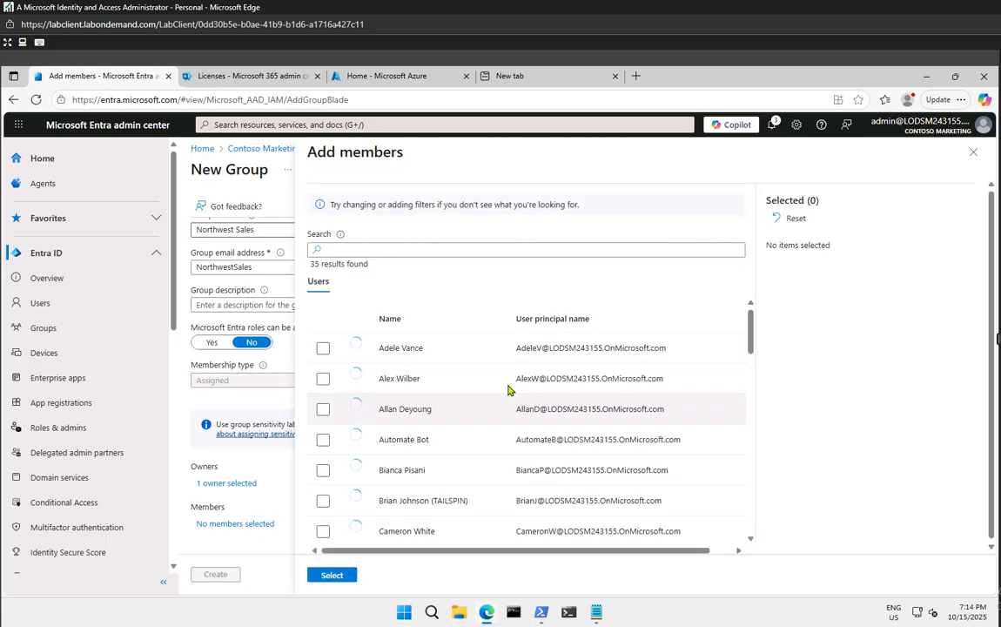
click(323, 380)
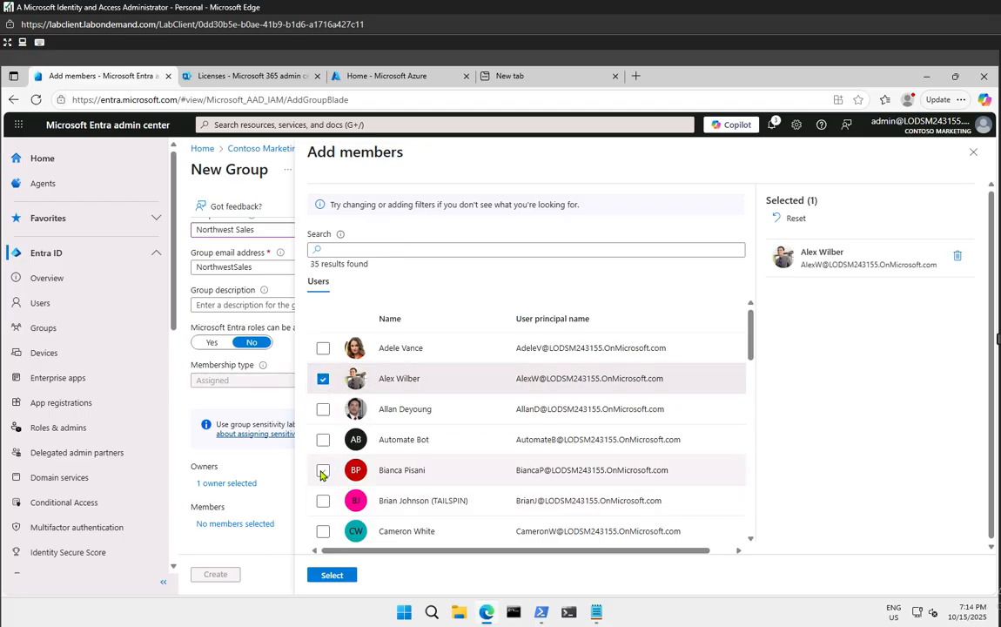
click(323, 471)
click(334, 575)
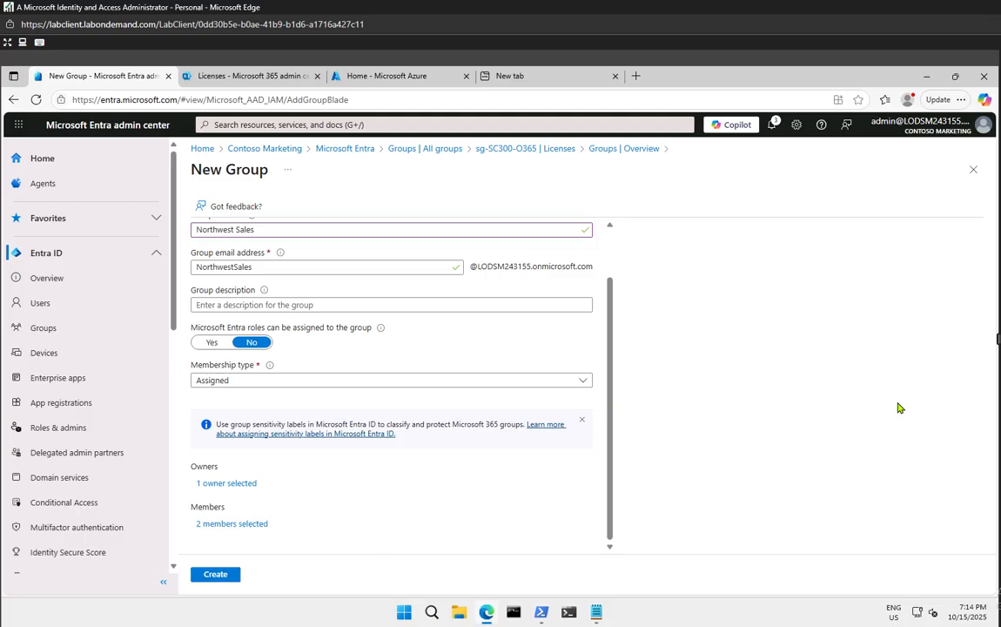
click(210, 576)
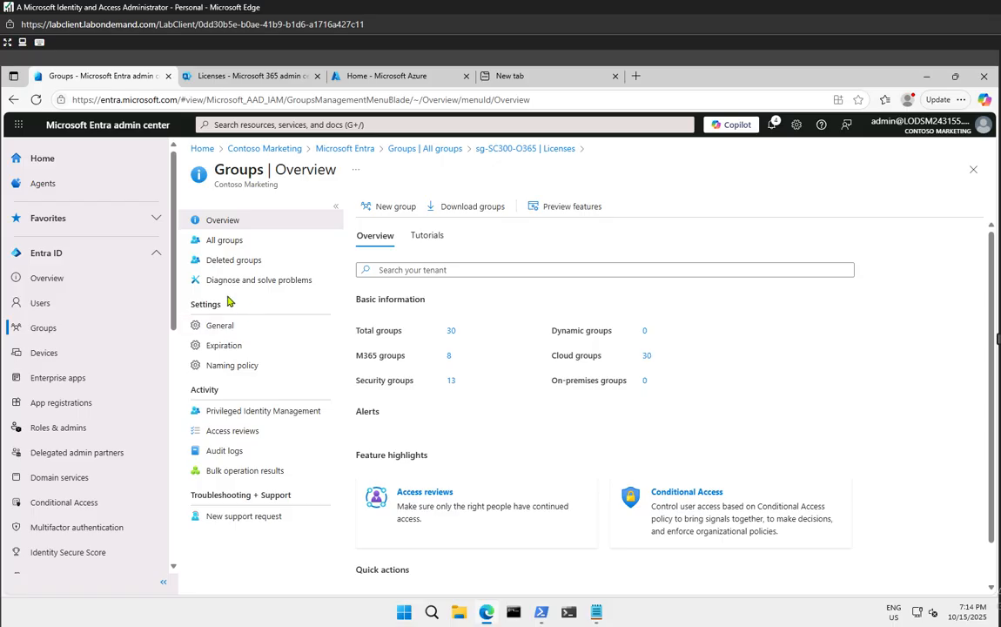
Confirm Northwest Sales appears in All groups and begin another new group
click(239, 248)
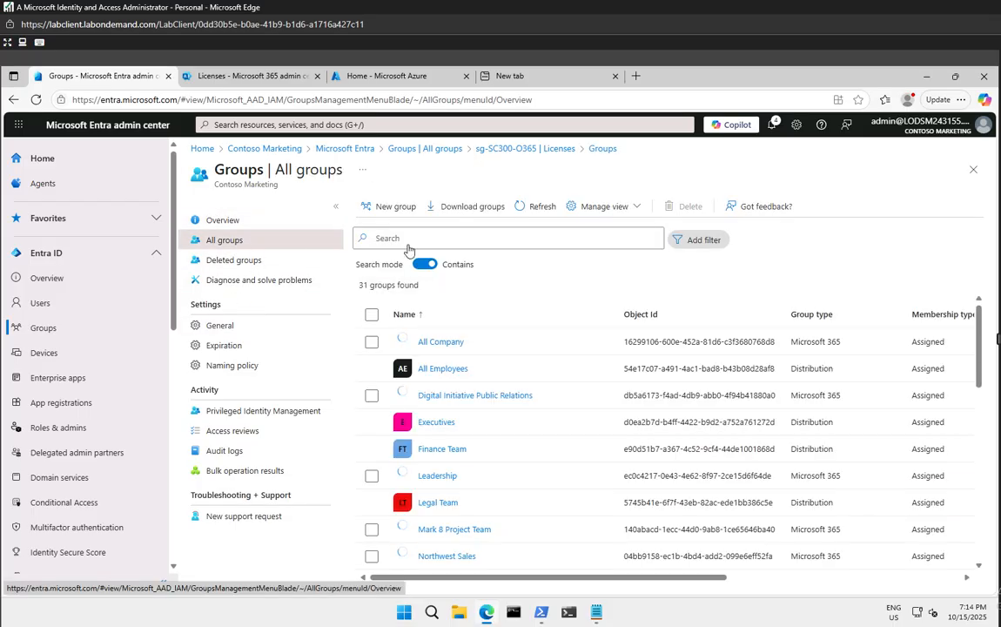
click(392, 206)
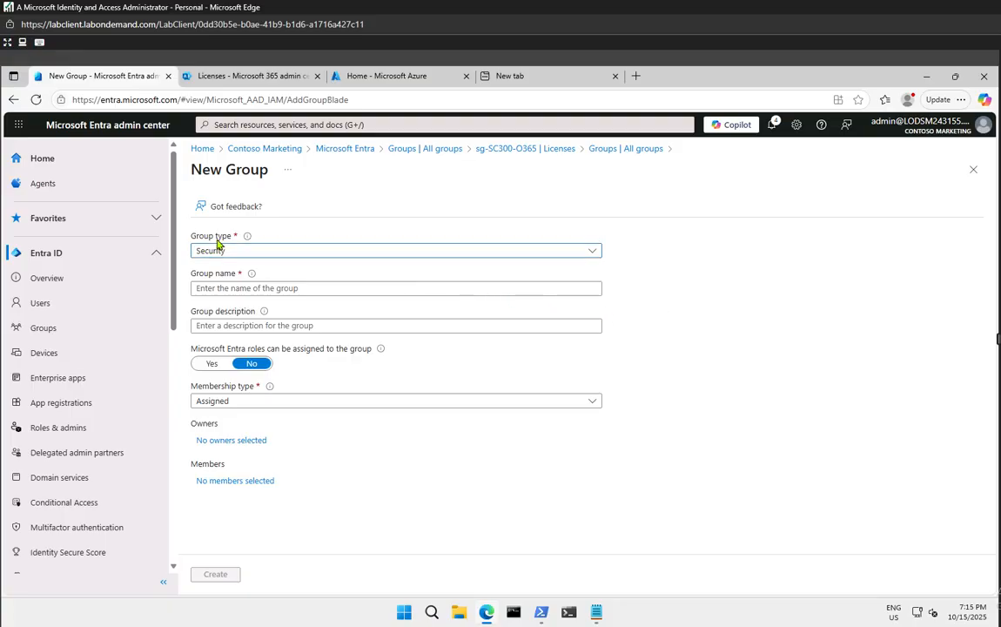
Name the group SC300-myDynamicGroup, correcting the capital D, and choose Dynamic User membership
click(216, 289)
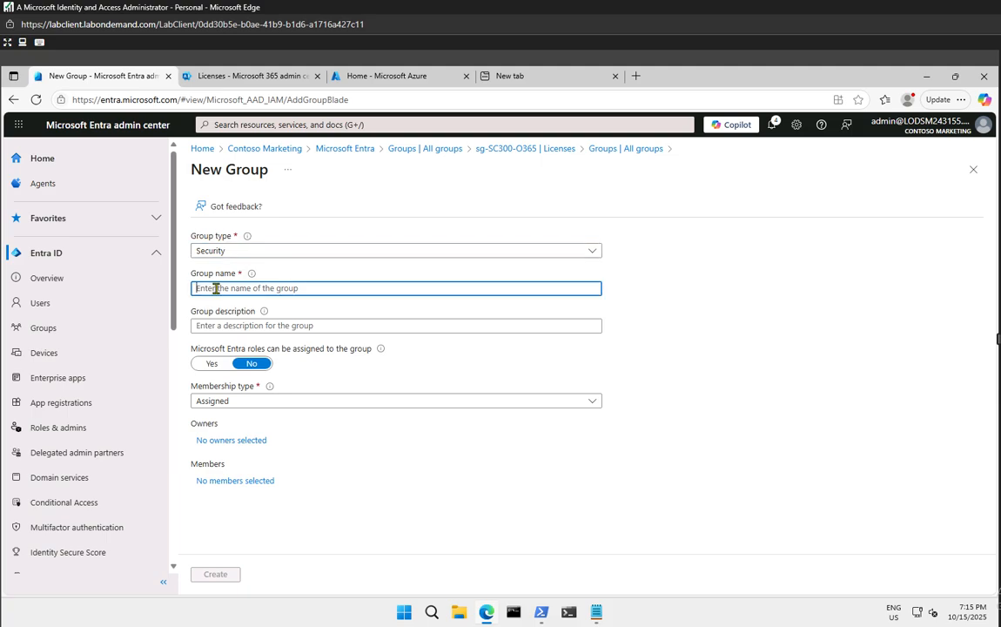
text(SC30)
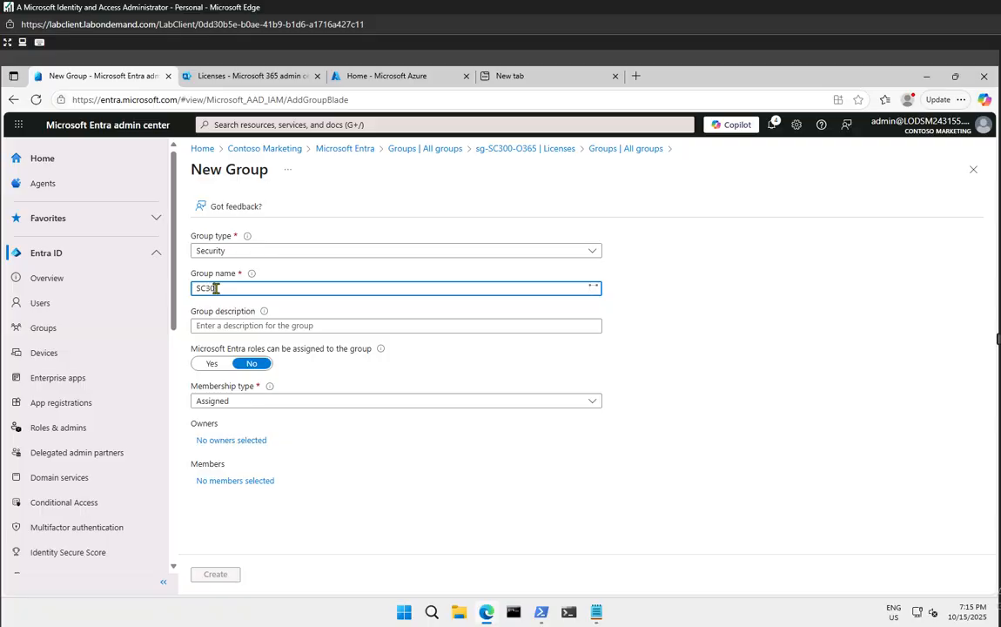
text(0-my)
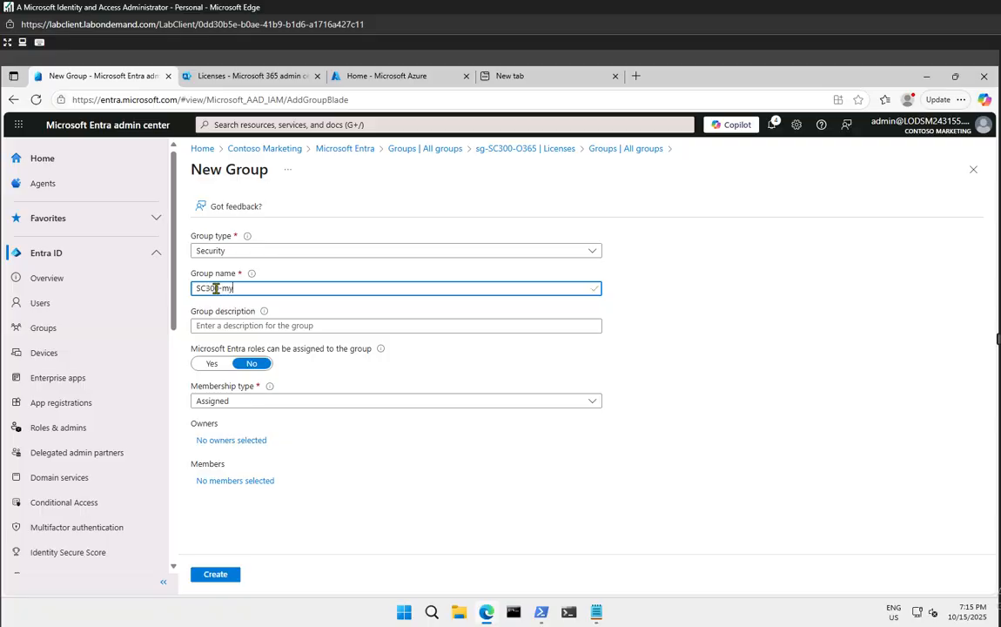
text(dynamicGroup)
key(BackSpace)
text(D)
click(260, 324)
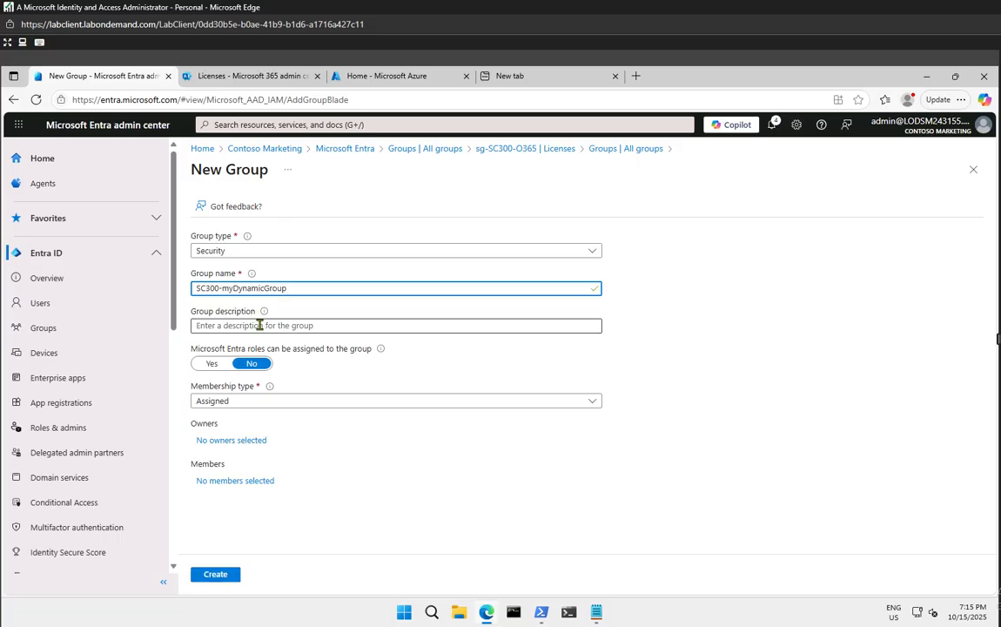
click(236, 401)
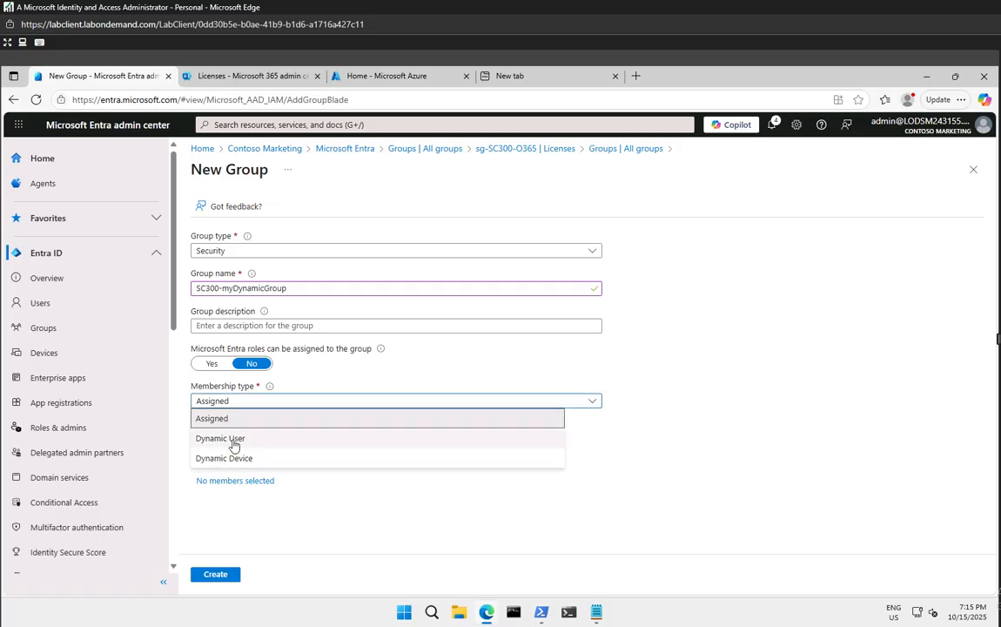
click(234, 439)
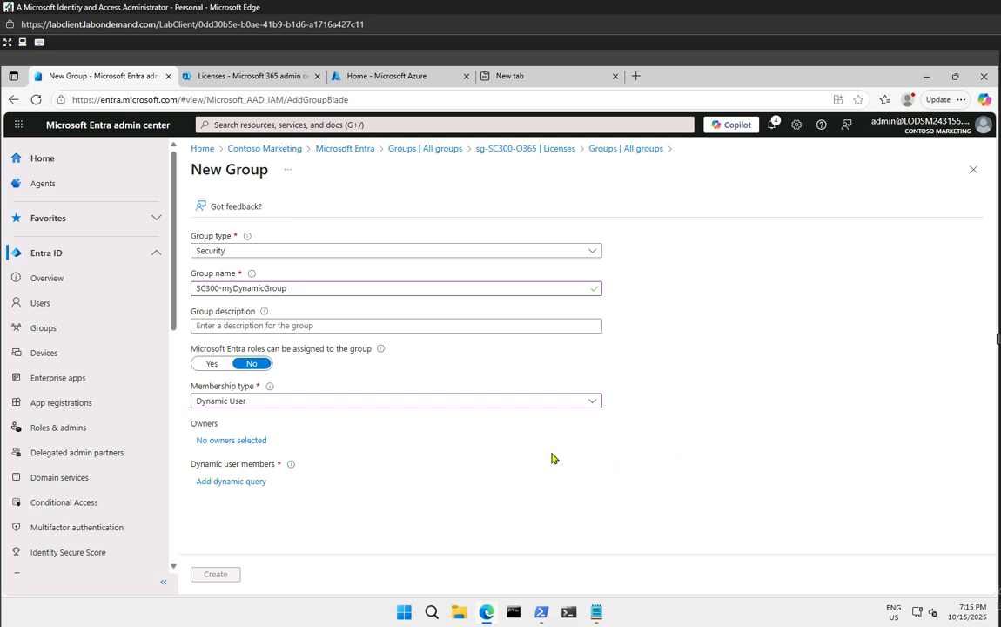
Make the administrator account, found via 'mod', the sole owner and open the dynamic query editor
click(228, 441)
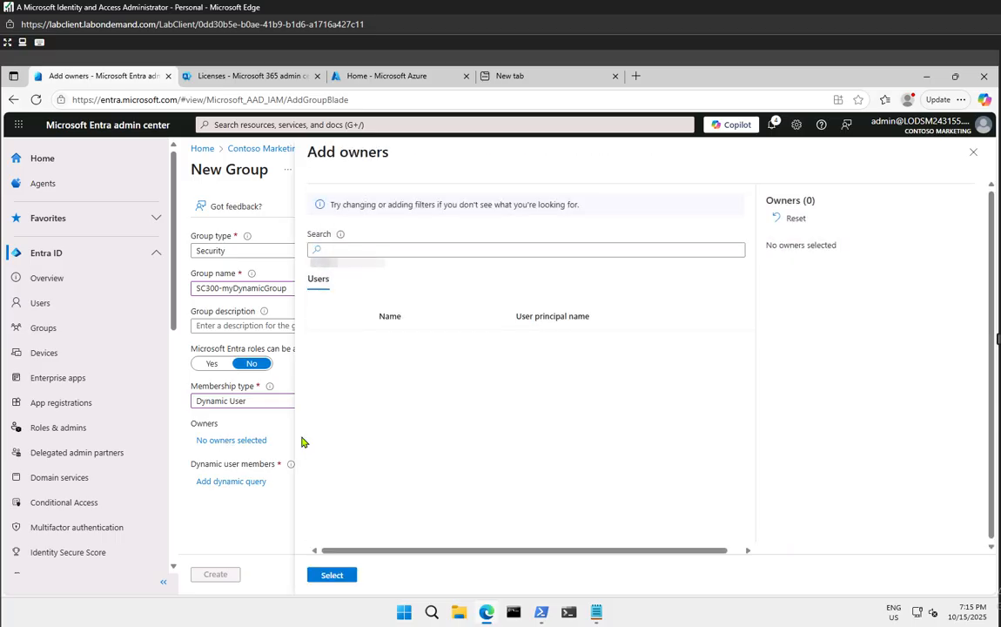
click(375, 251)
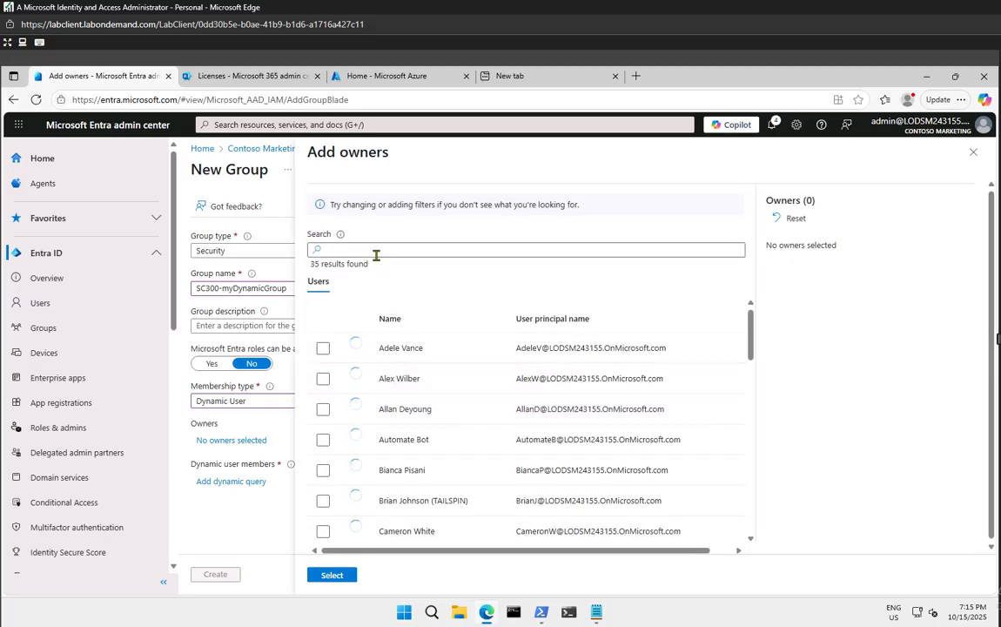
text(mod)
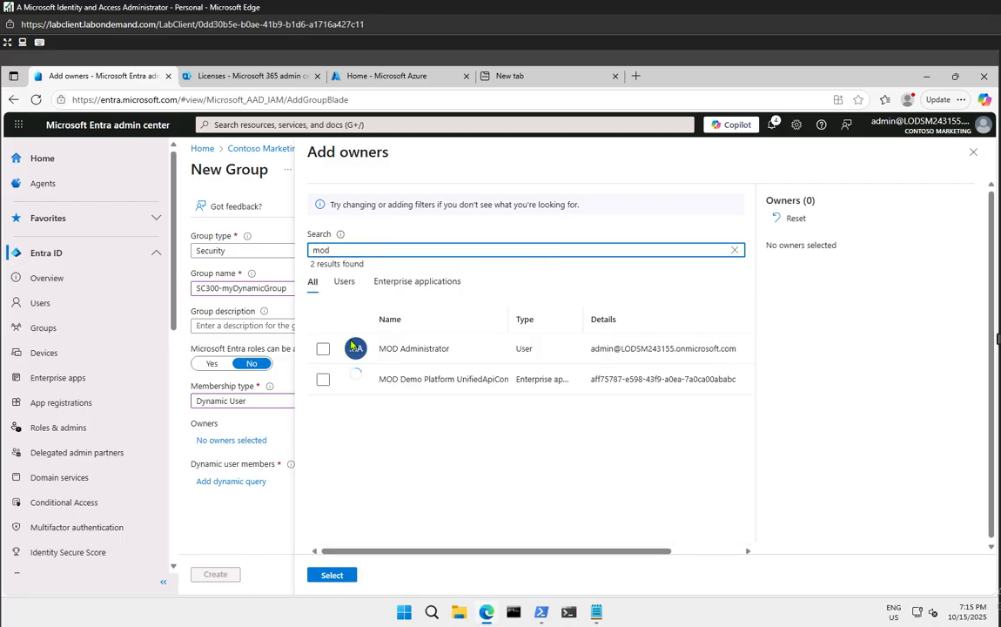
click(323, 348)
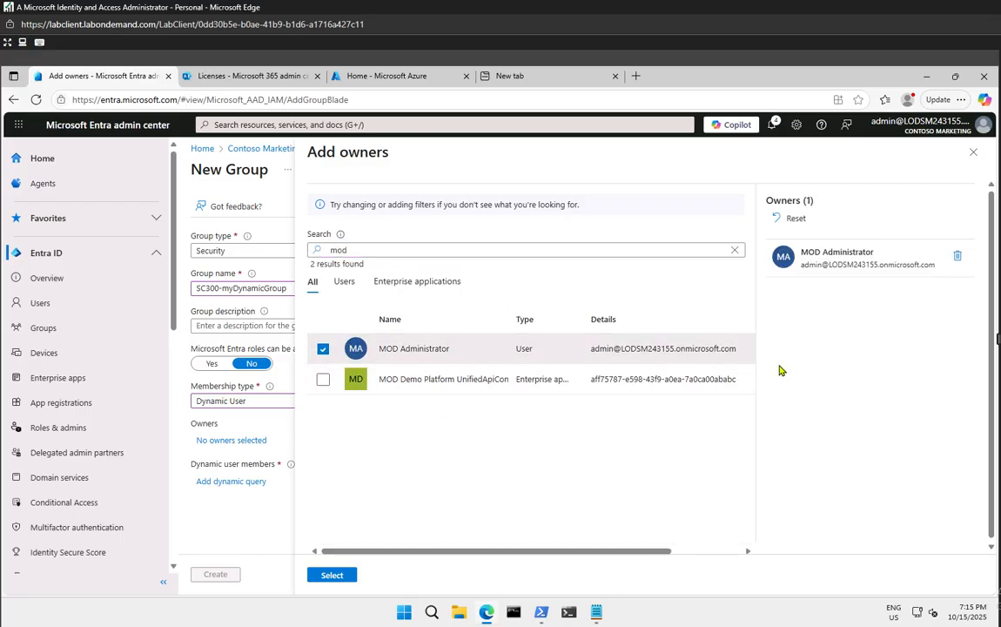
click(332, 575)
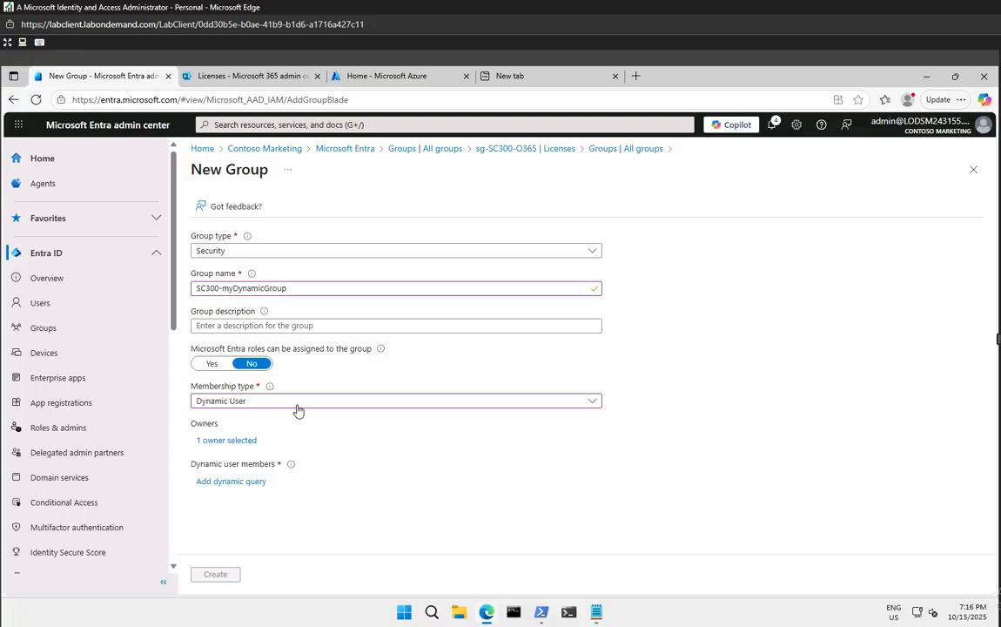
click(216, 484)
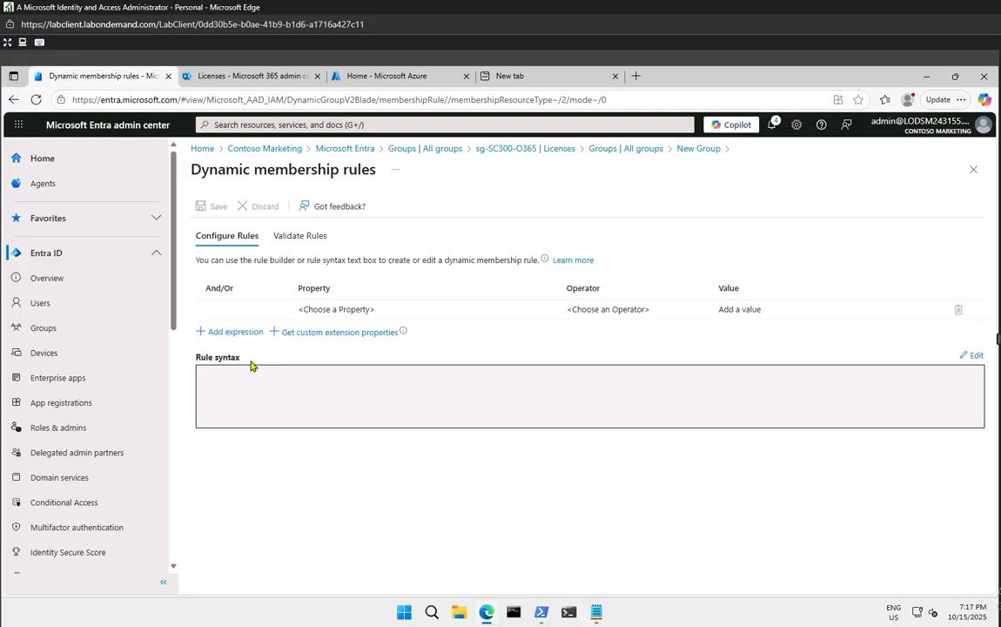
Enter the rule syntax user.objectid -ne null, accept it and save the dynamic rule
click(972, 355)
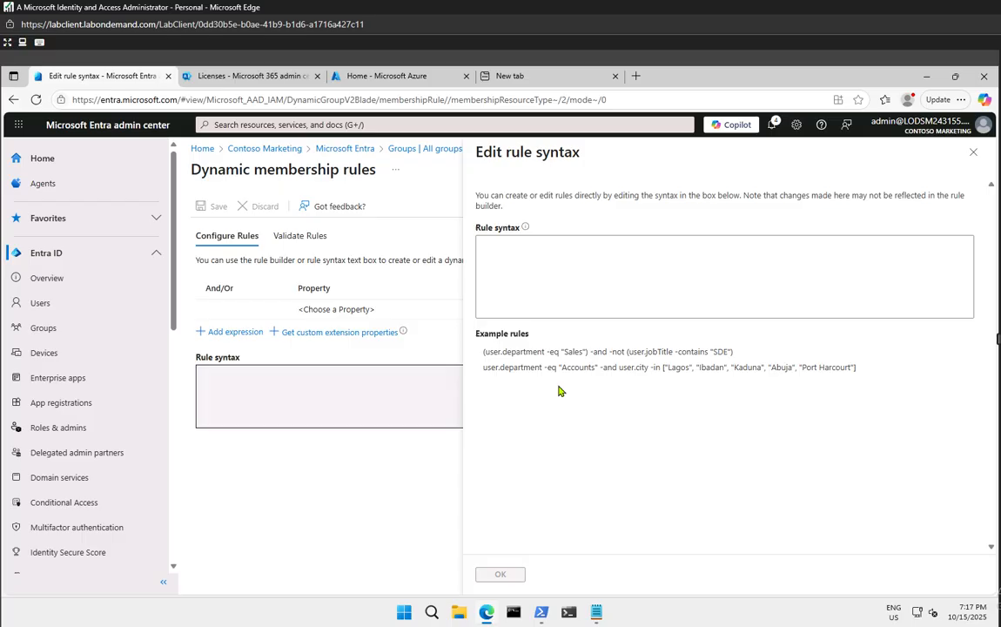
click(493, 246)
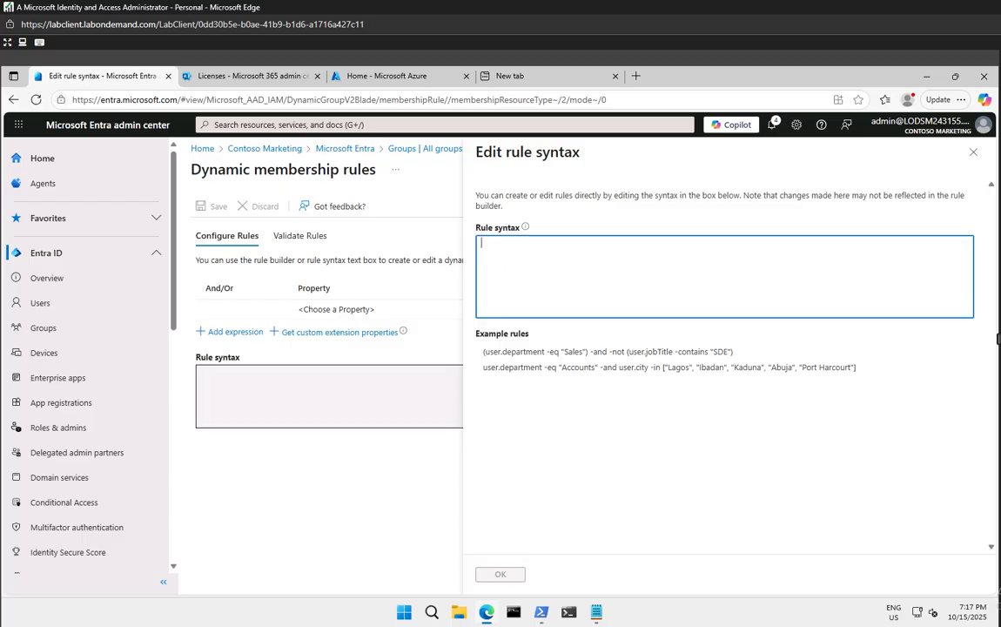
text(user.objectid -ne null)
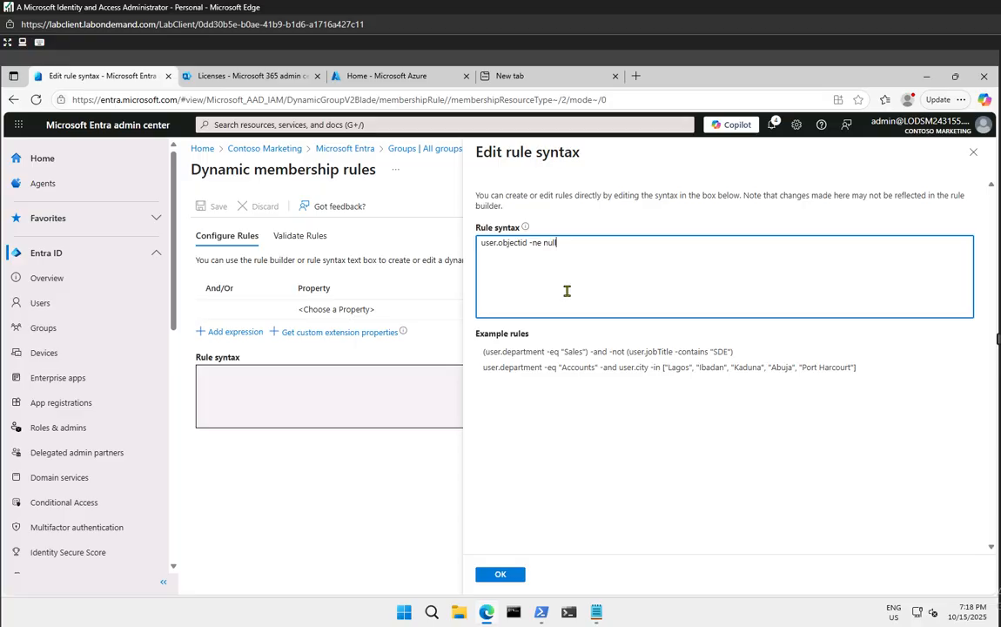
click(501, 575)
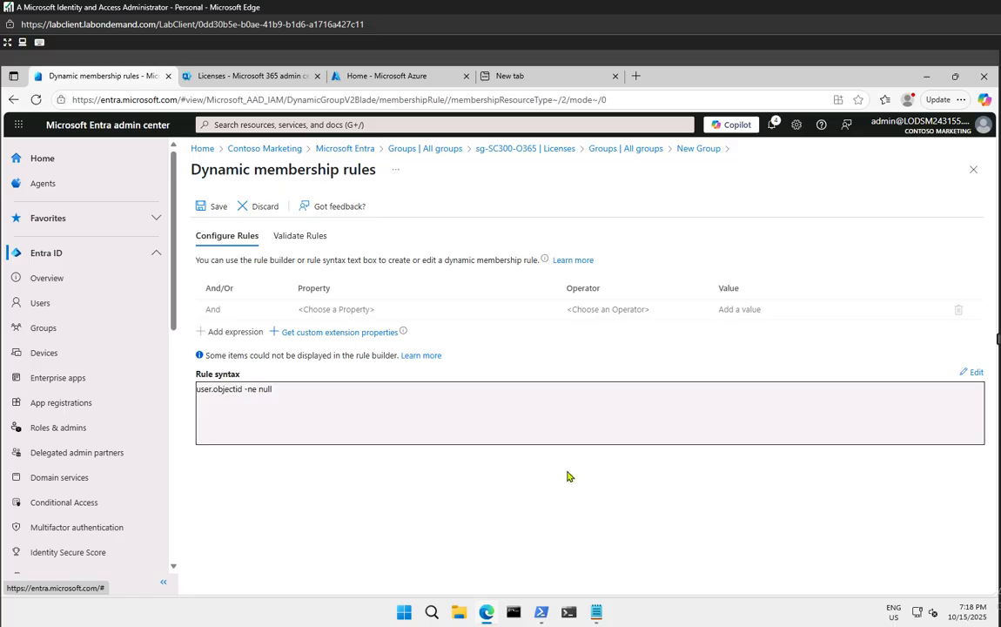
click(217, 206)
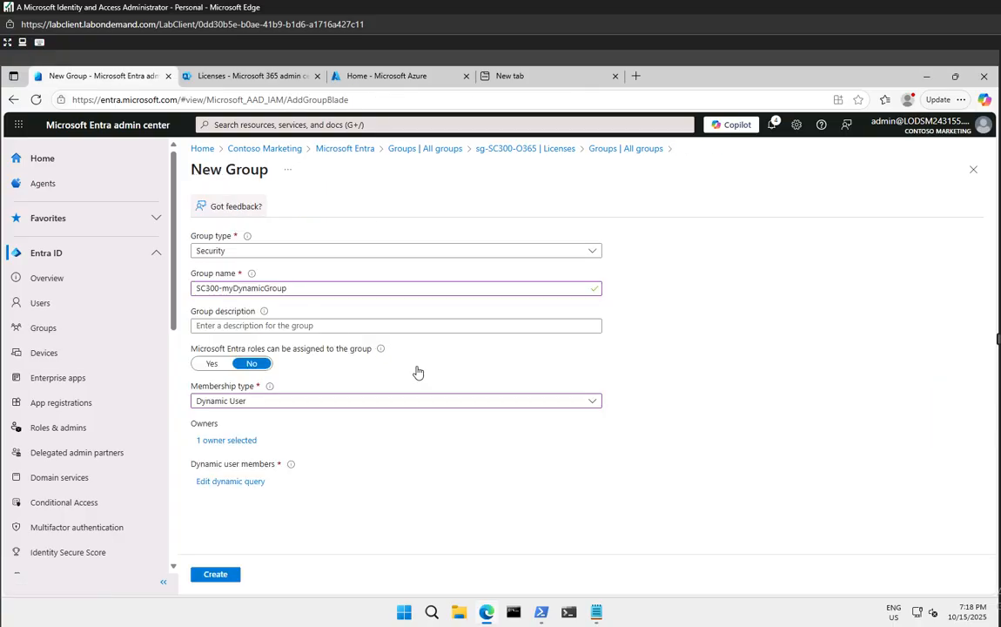
Create SC300-myDynamicGroup and refresh All groups twice until it reports 32 groups
click(233, 573)
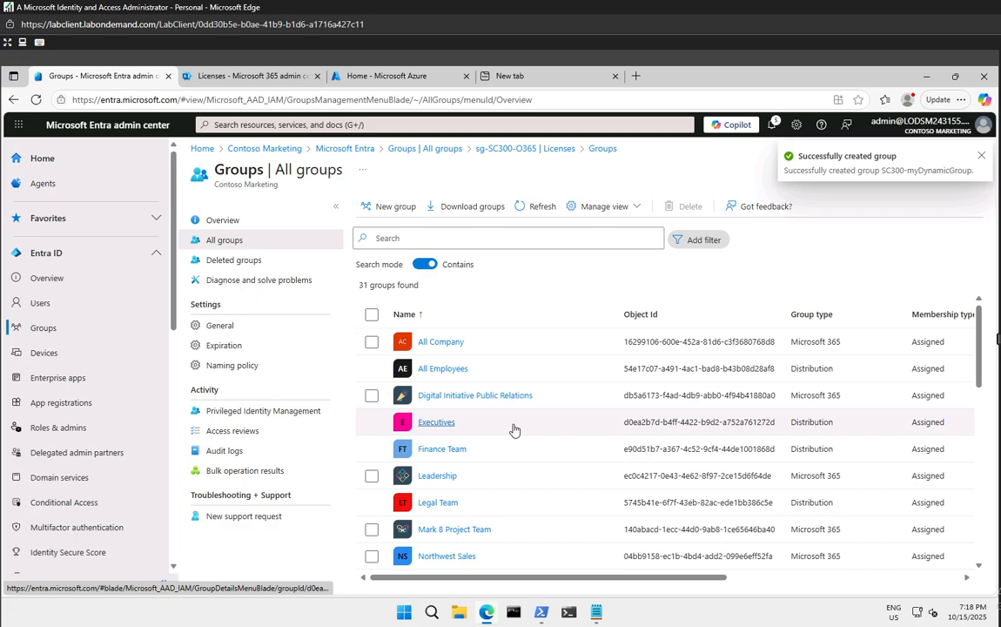
scroll(502, 457, down, 7)
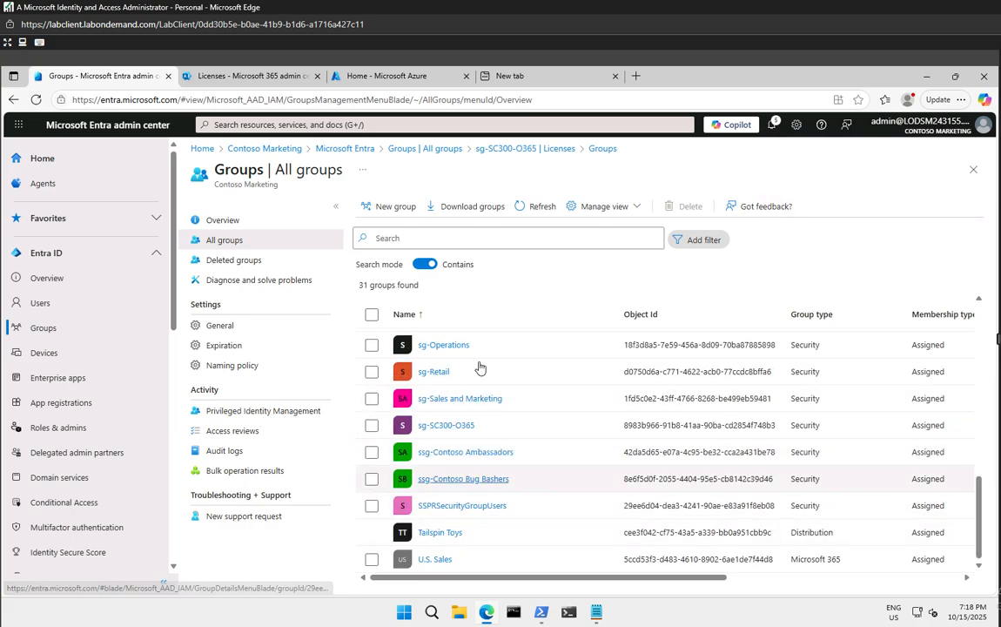
click(543, 208)
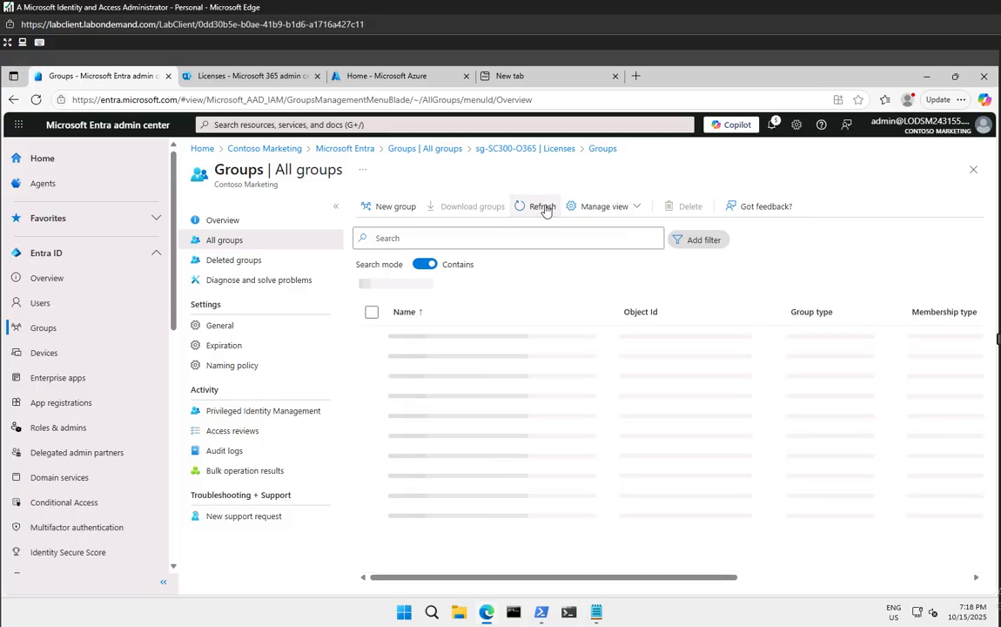
scroll(517, 434, down, 3)
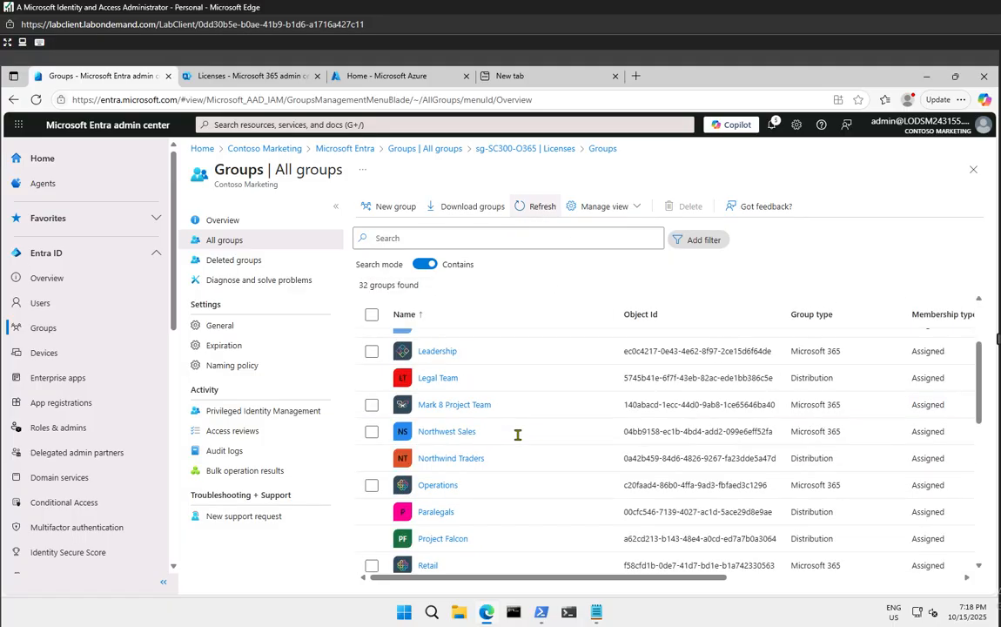
scroll(517, 435, down, 5)
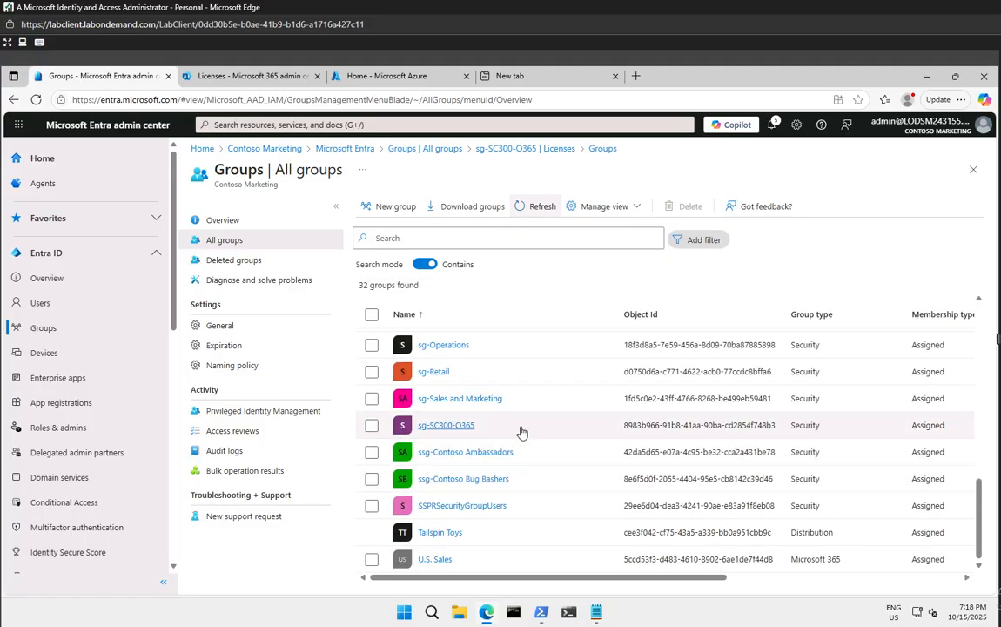
click(525, 207)
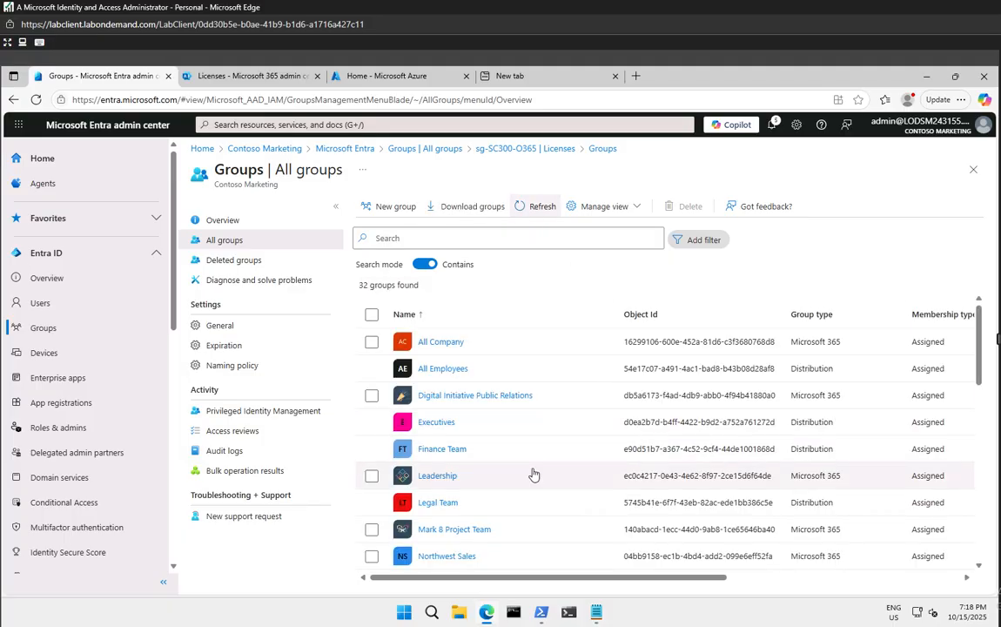
scroll(533, 471, down, 5)
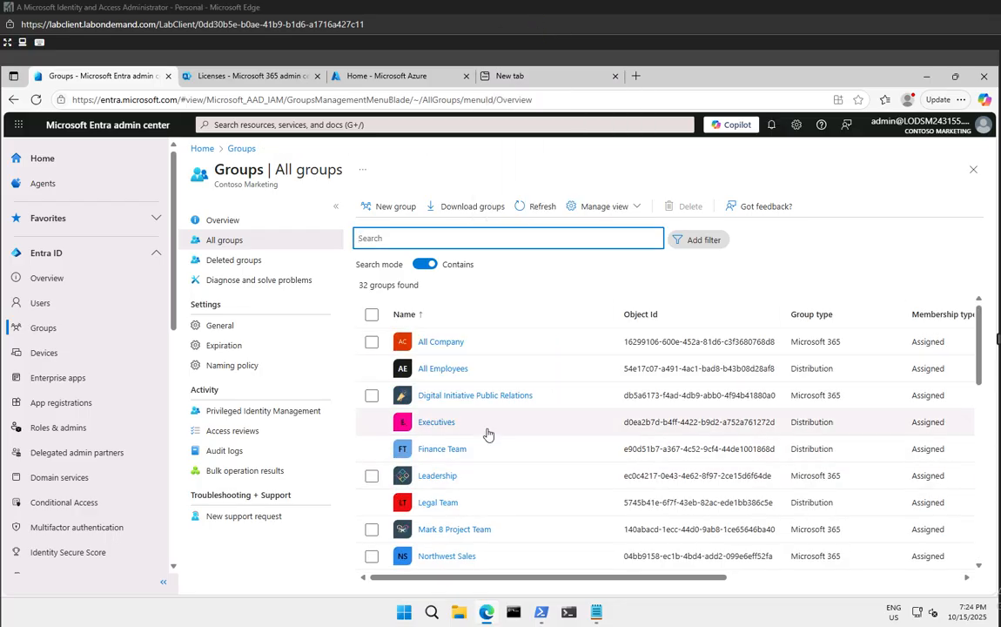
scroll(487, 434, down, 10)
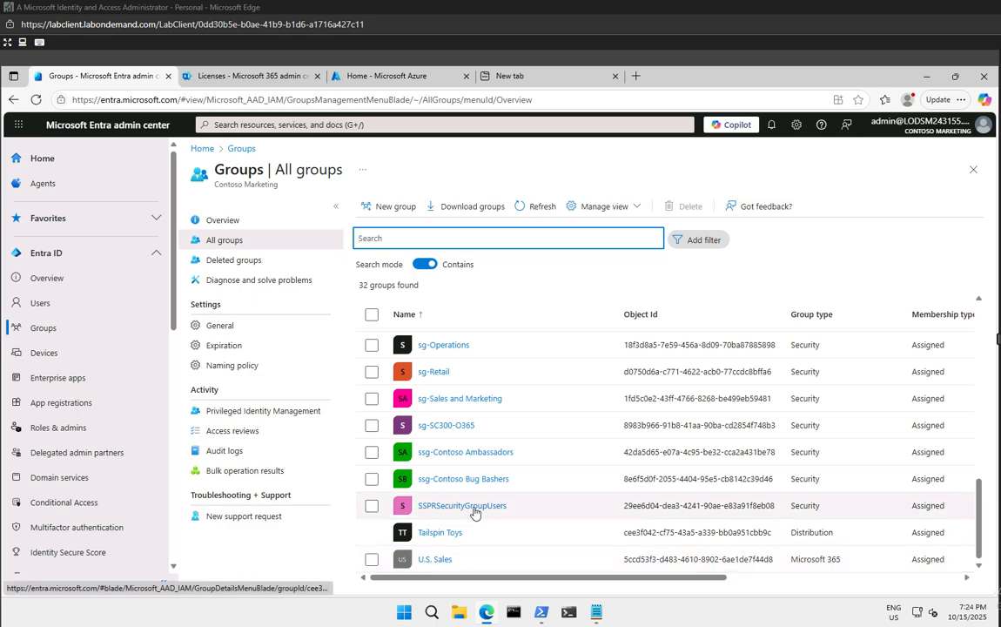
click(422, 239)
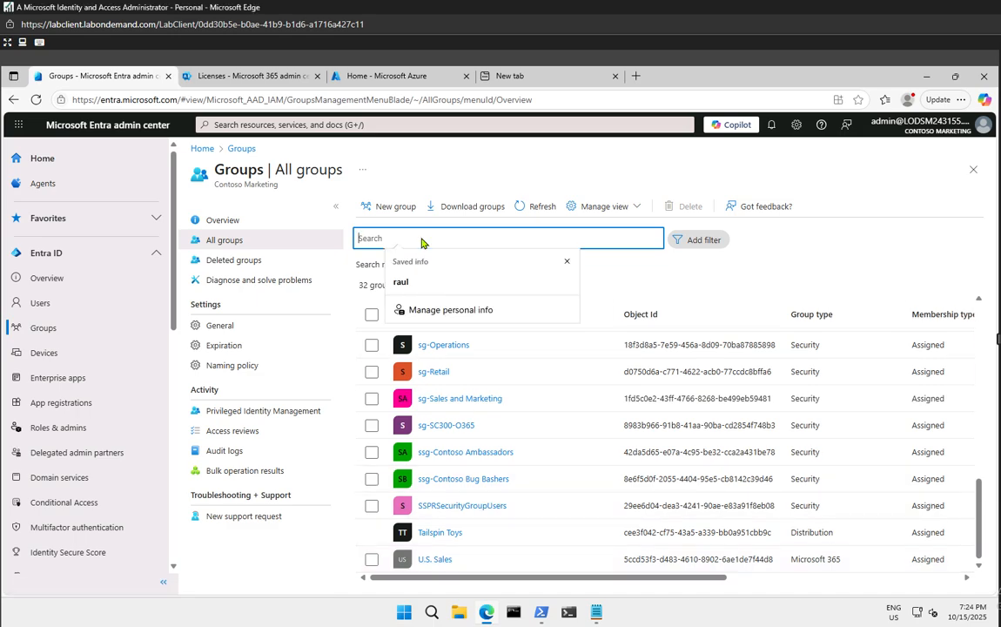
text(sc300)
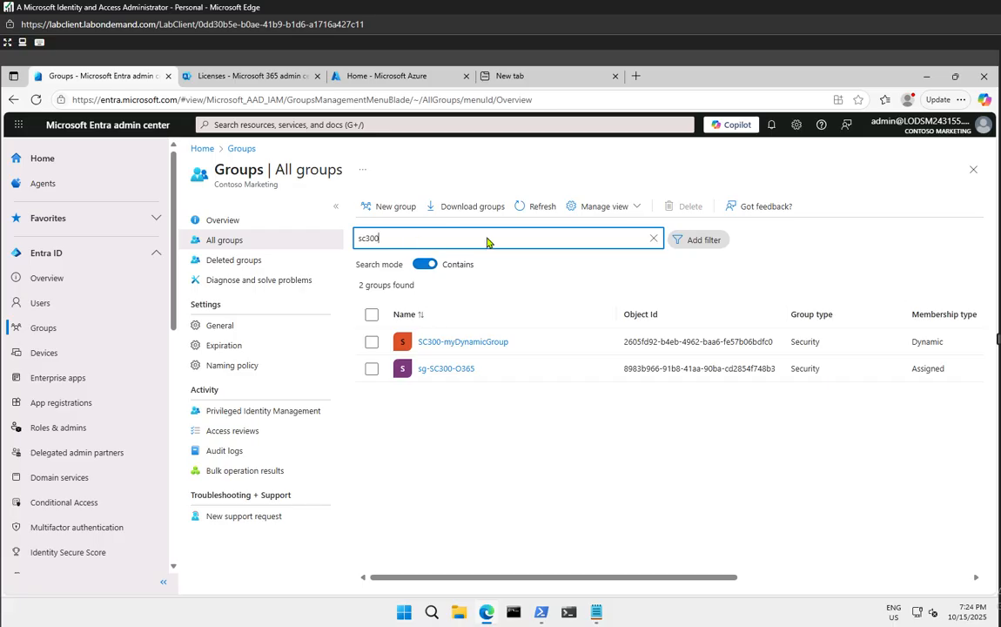
click(654, 237)
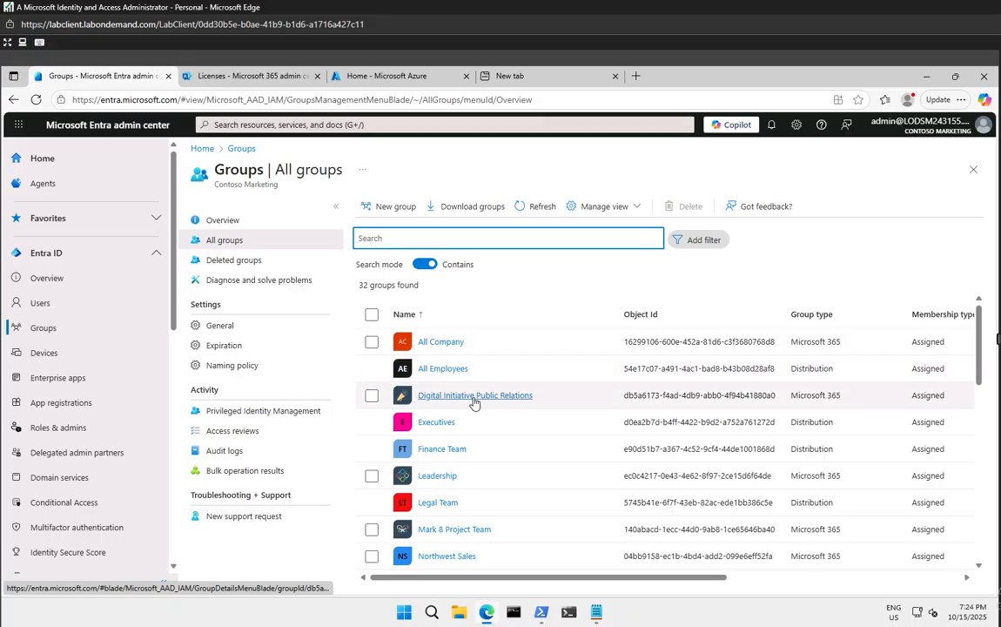
scroll(475, 402, down, 3)
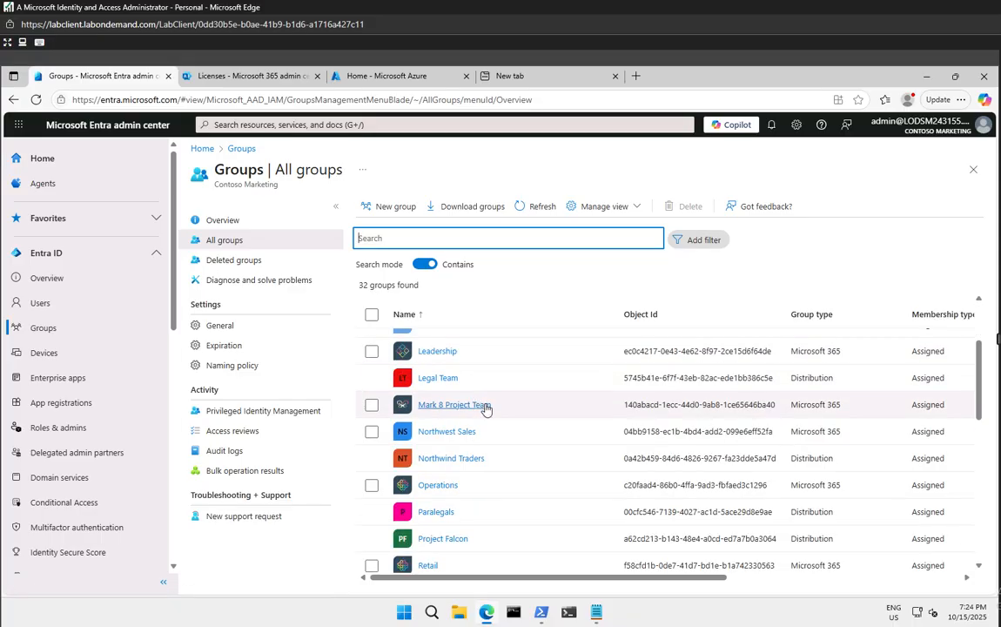
scroll(488, 410, up, 3)
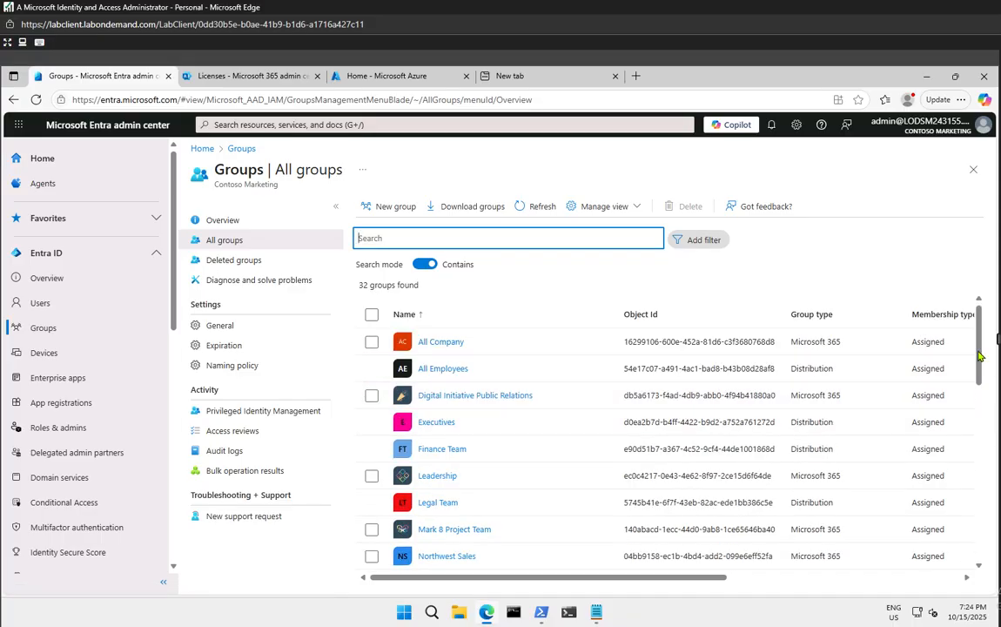
drag(977, 354, 984, 433)
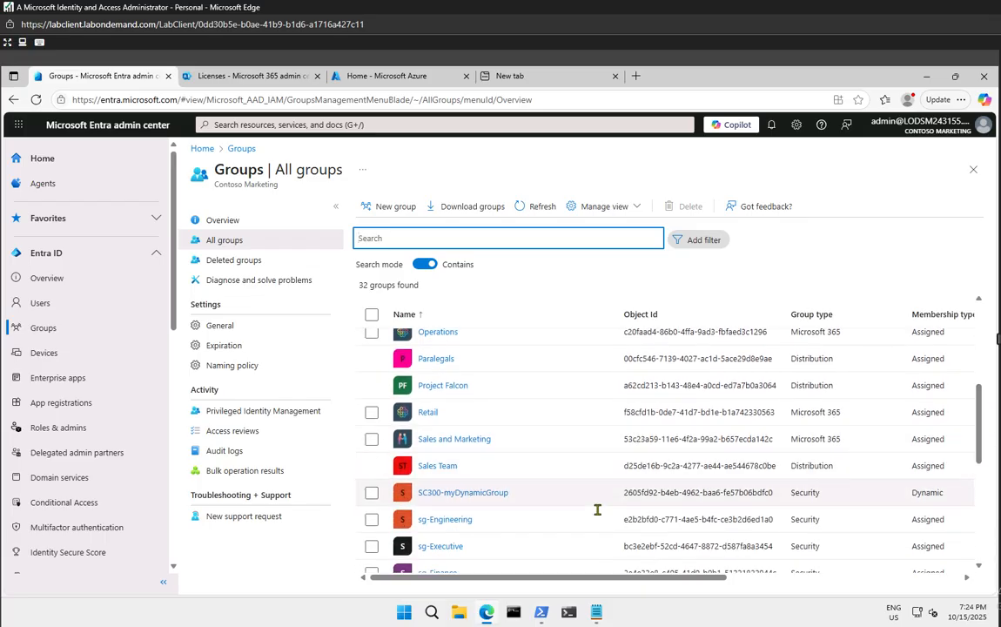
scroll(503, 446, down, 3)
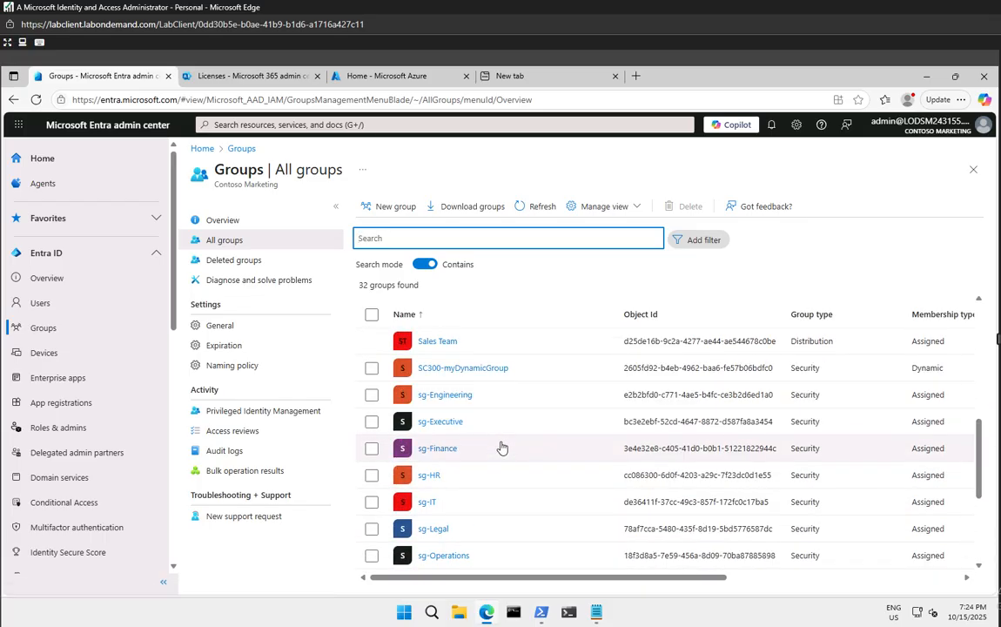
scroll(502, 446, up, 3)
scroll(501, 446, down, 3)
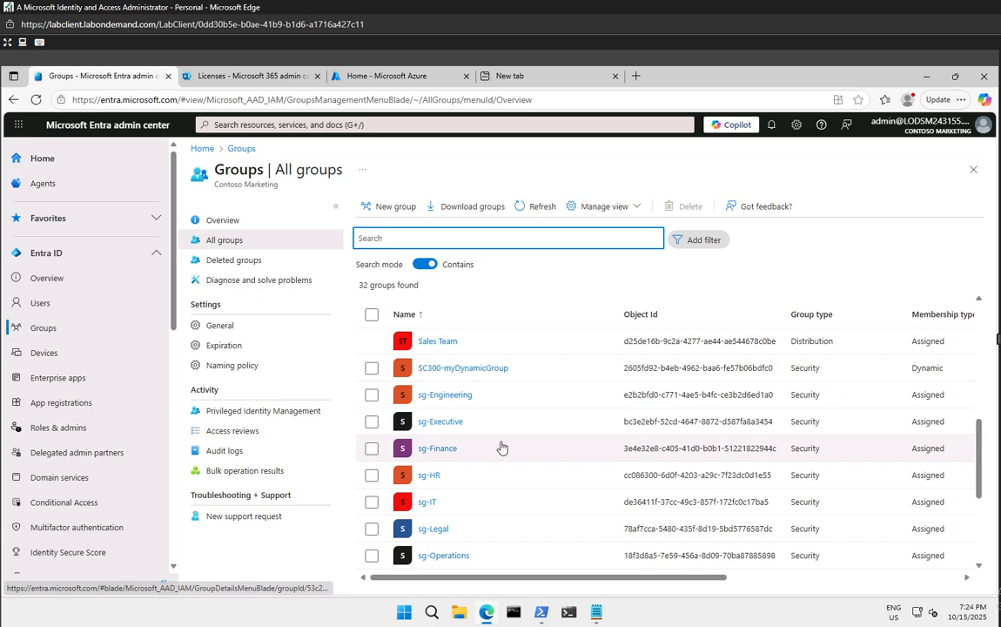
Review SC300-myDynamicGroup's overview with its 35 members, then go to the All users list
click(473, 370)
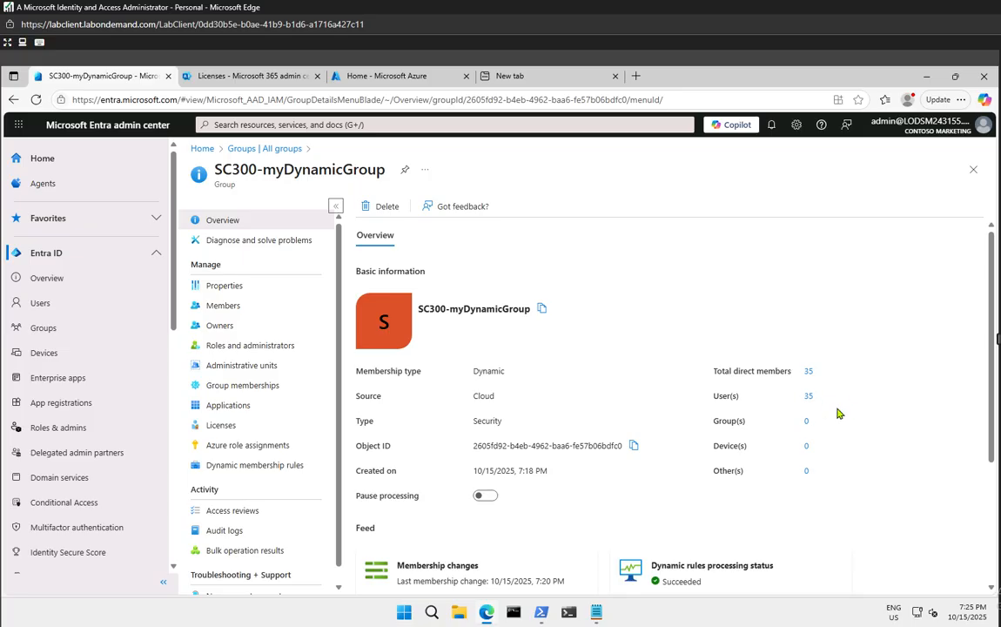
scroll(877, 420, down, 2)
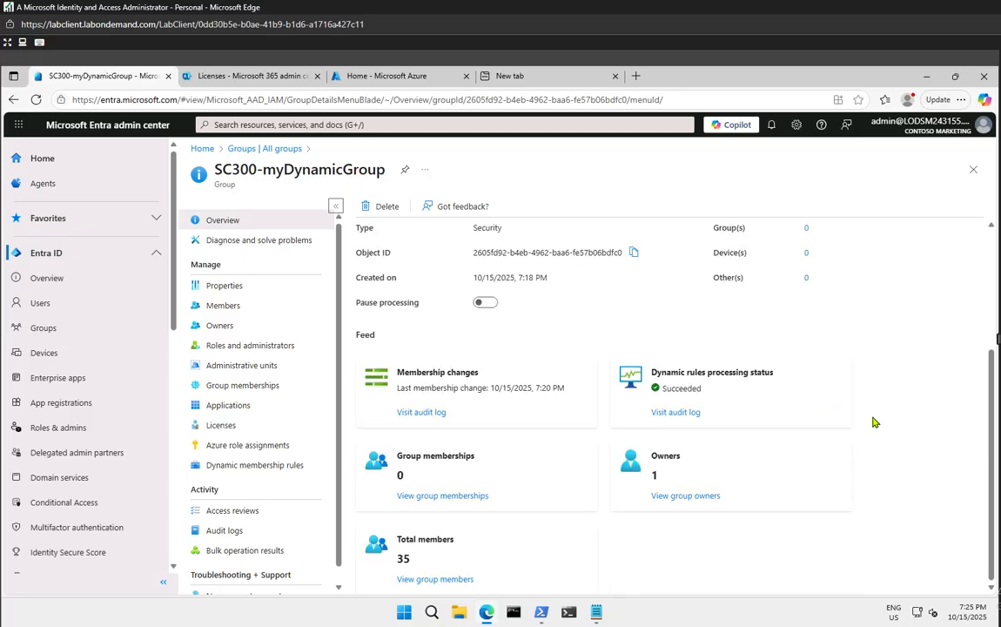
scroll(831, 400, up, 2)
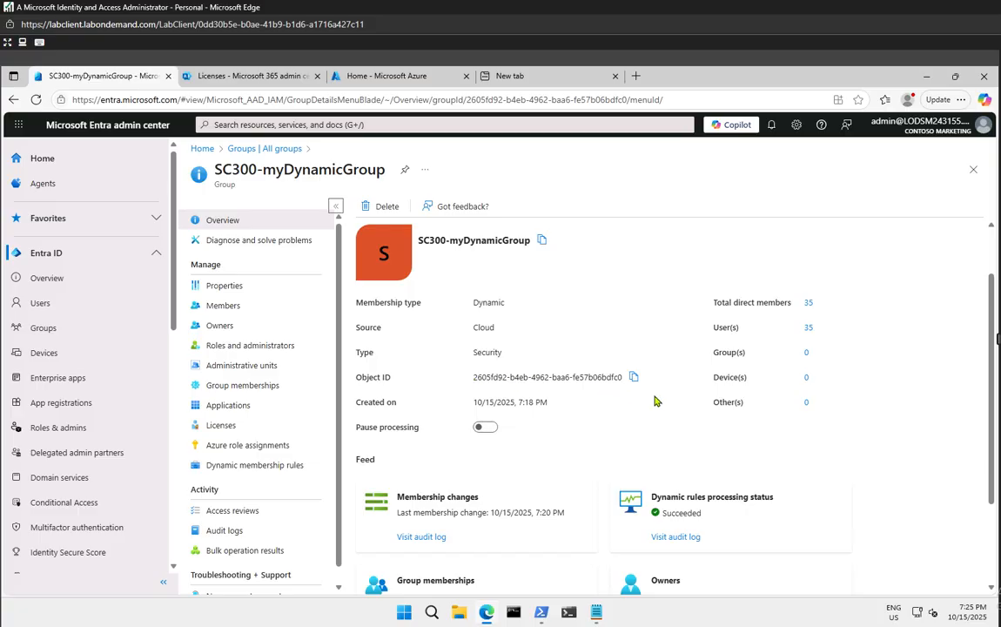
scroll(825, 422, down, 2)
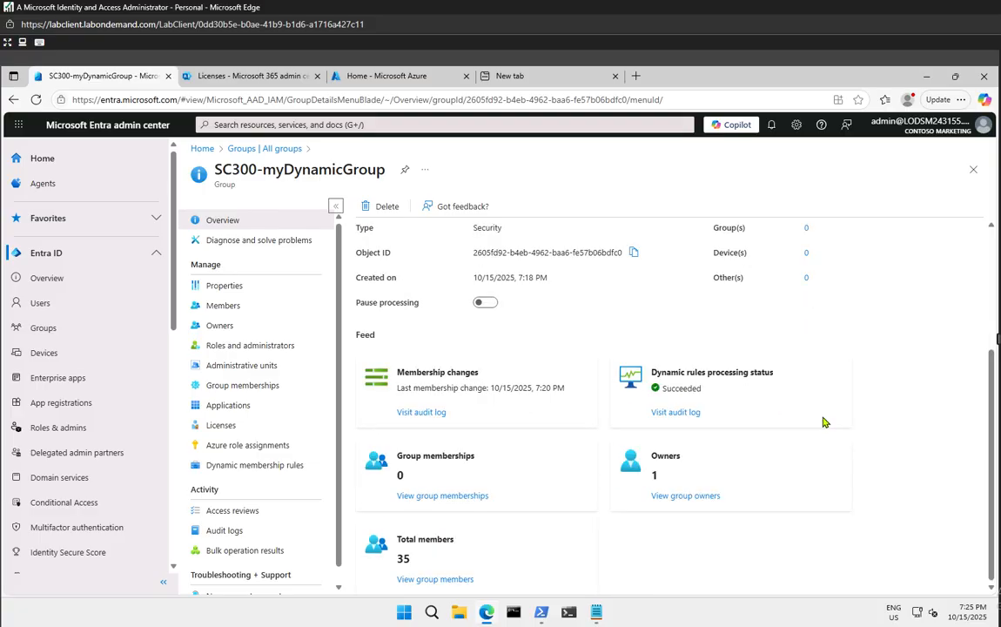
scroll(826, 423, up, 2)
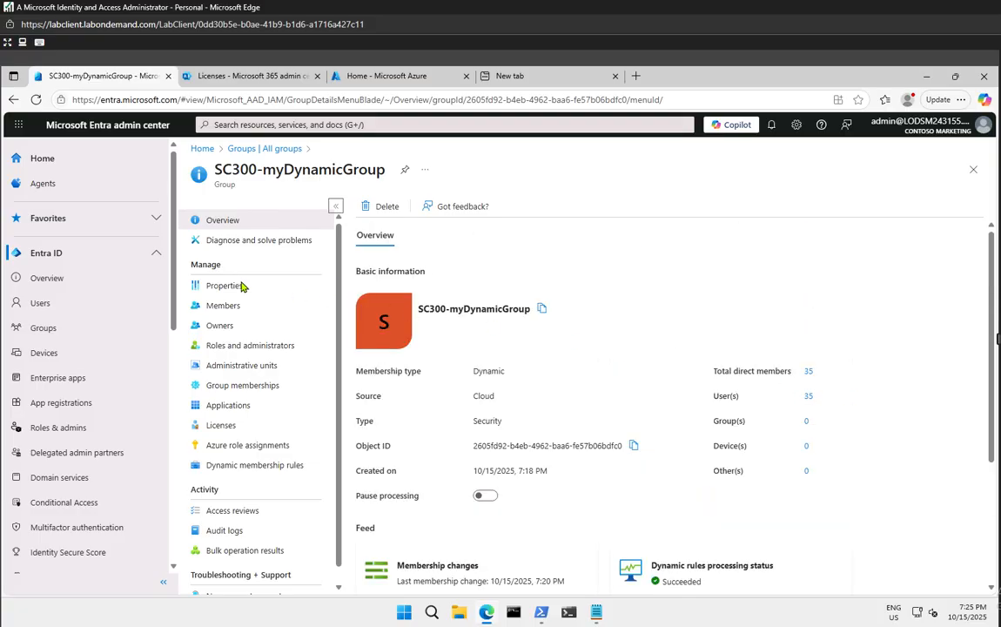
click(58, 300)
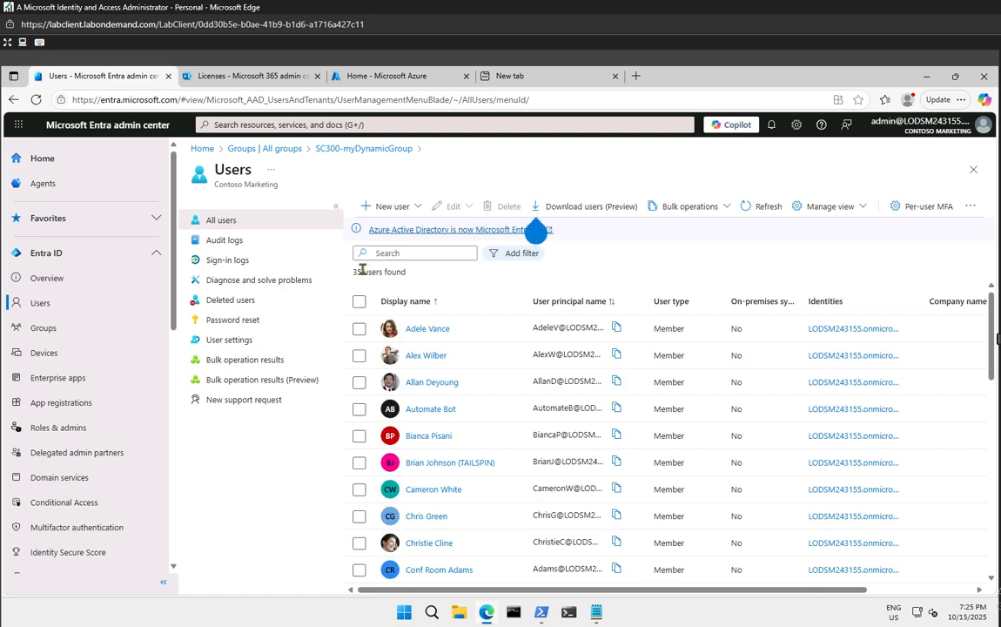
Return to All groups and locate SC300-myDynamicGroup listed as Dynamic among 32 groups
click(43, 328)
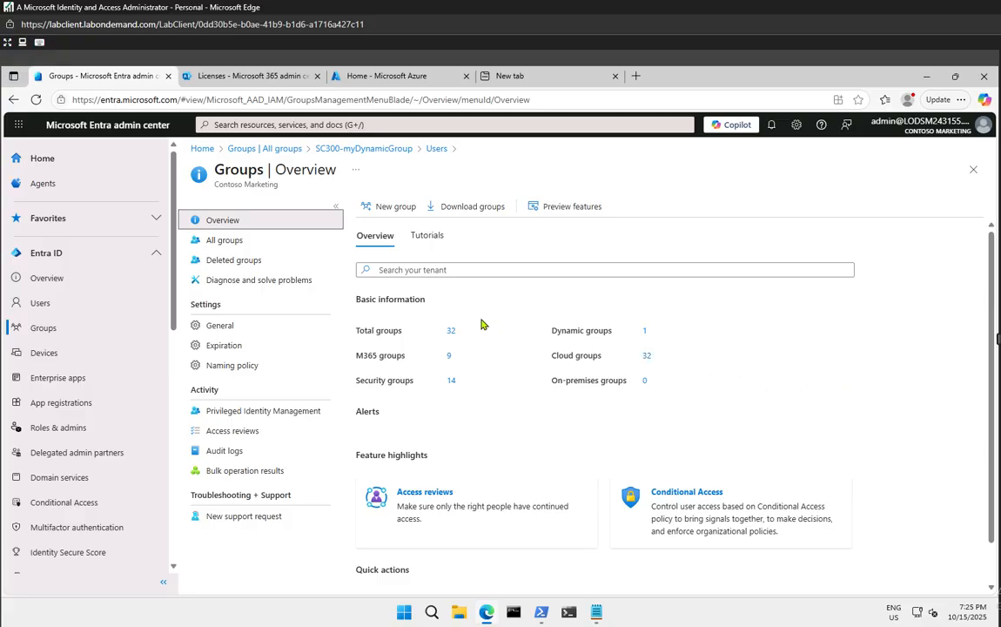
click(223, 243)
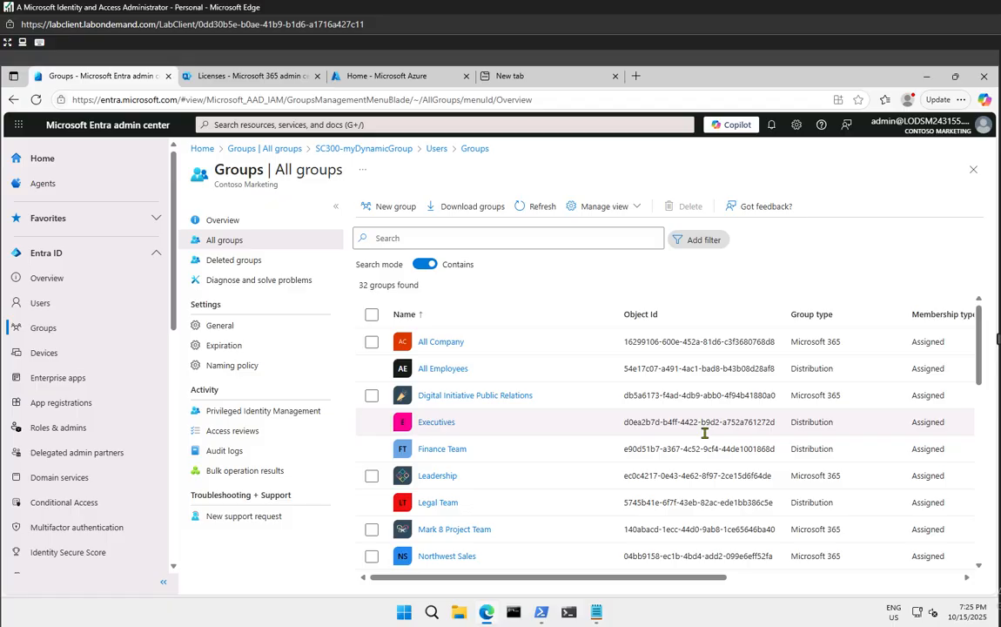
scroll(704, 433, down, 8)
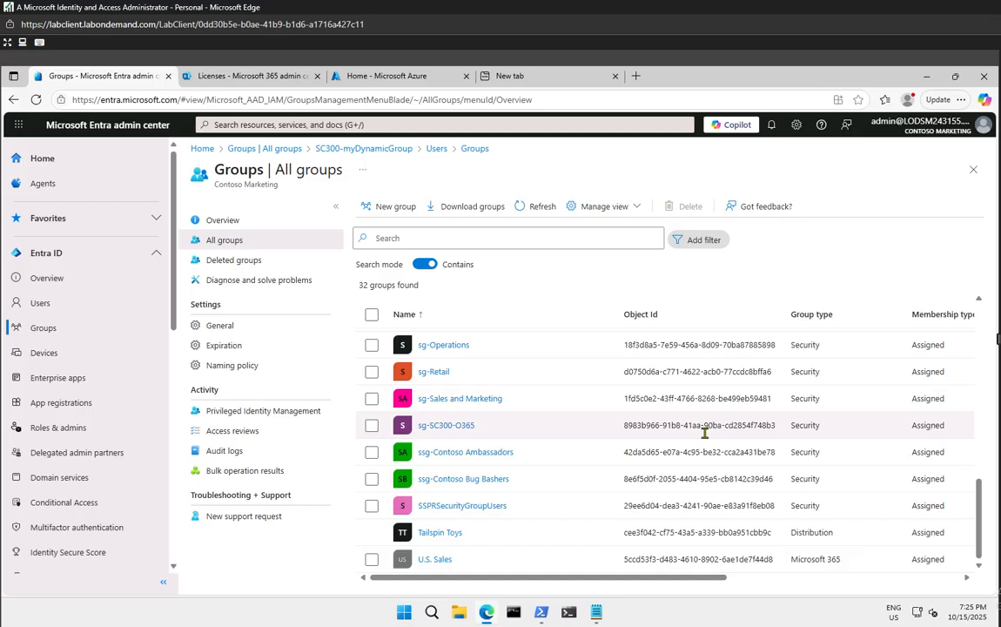
scroll(531, 439, up, 2)
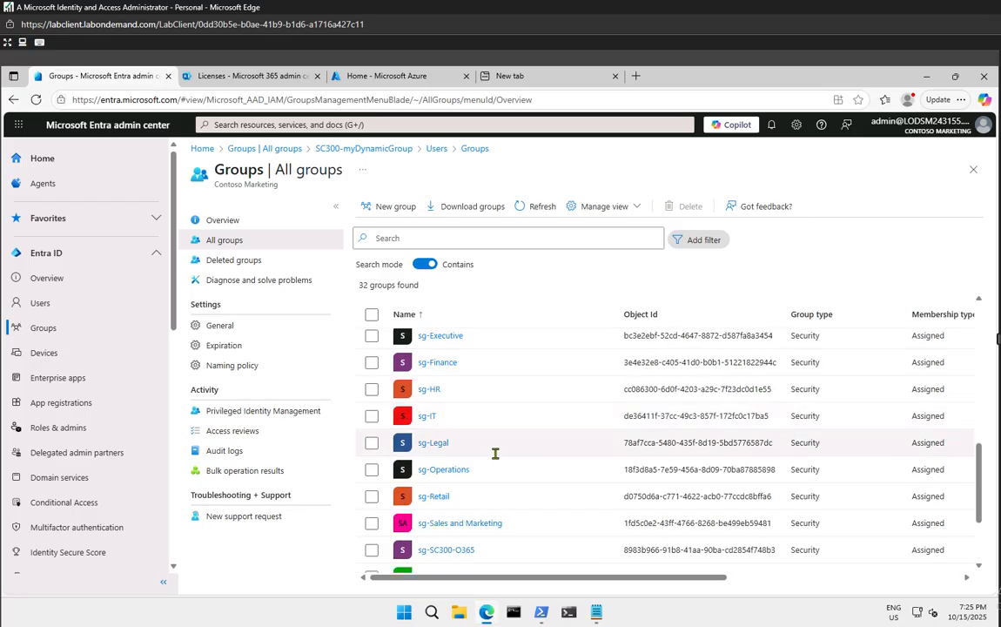
scroll(495, 454, up, 2)
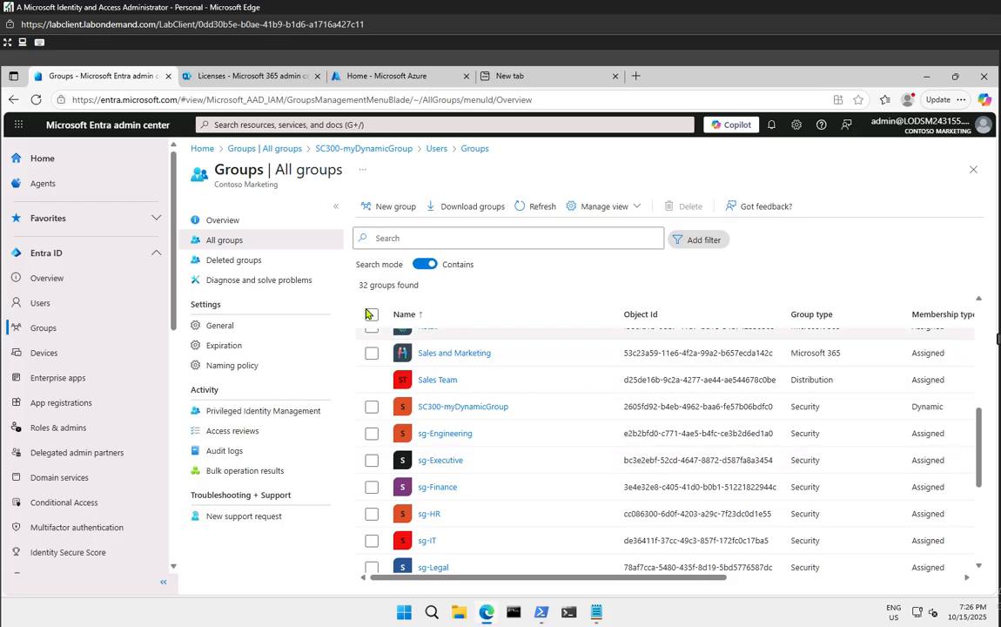
Start a new Security group named Test1
click(386, 209)
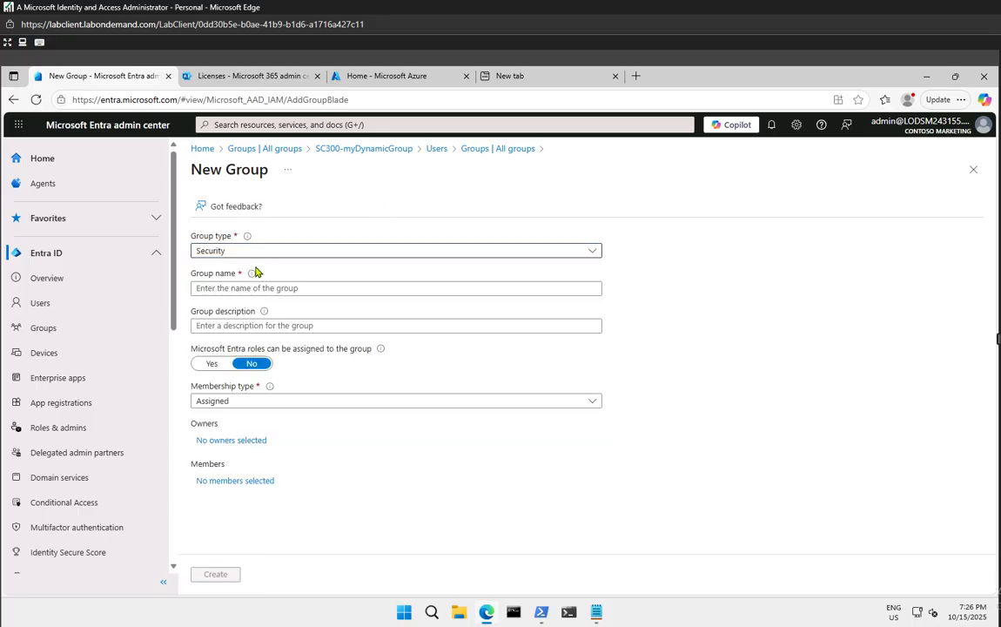
click(251, 253)
click(248, 263)
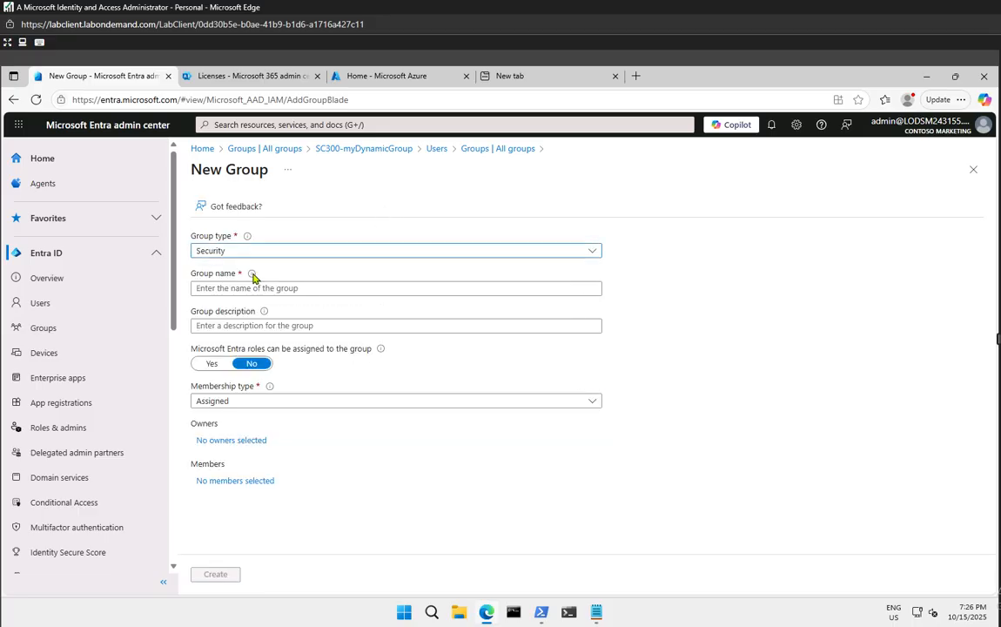
click(259, 289)
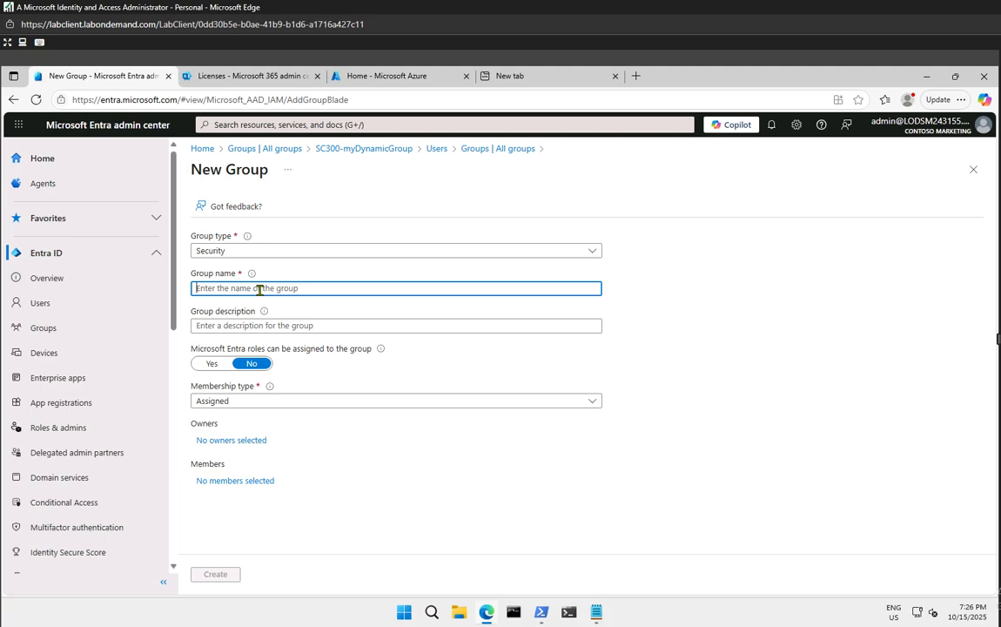
text(Test1)
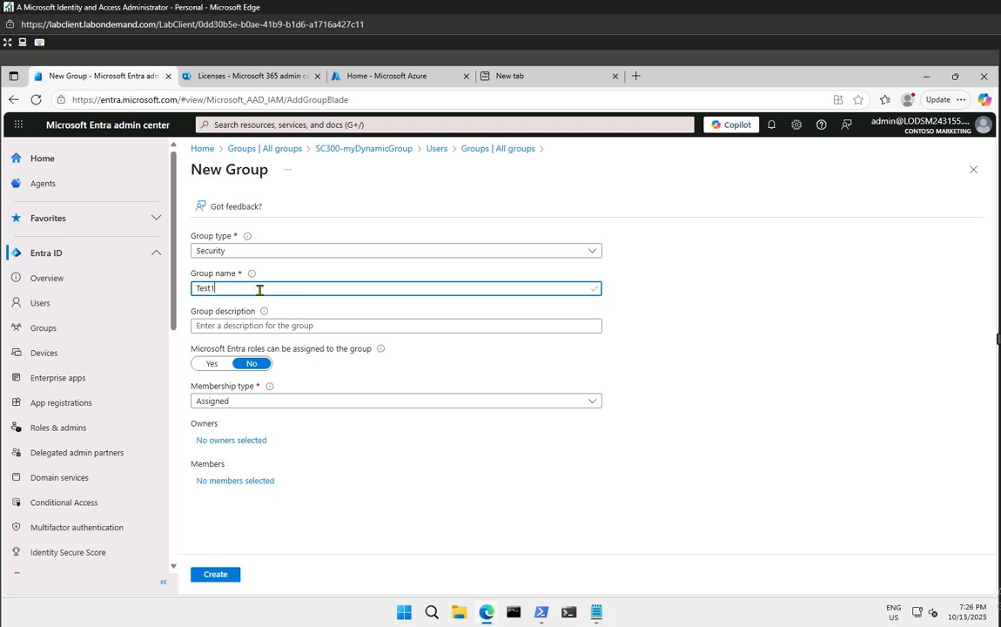
Make the administrator account, found by searching 'mod', the owner of Test1
click(238, 441)
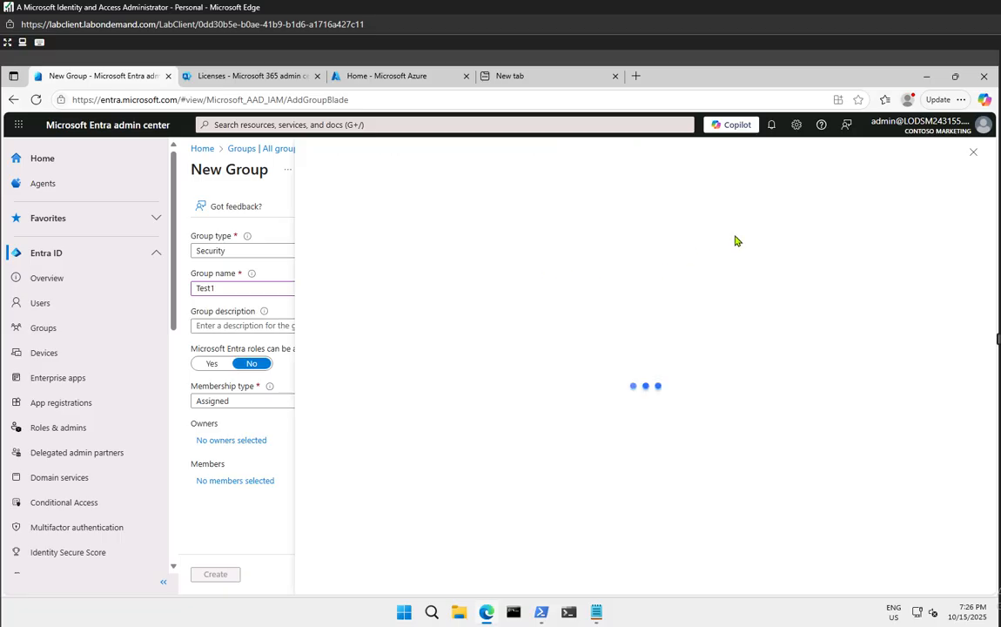
click(489, 250)
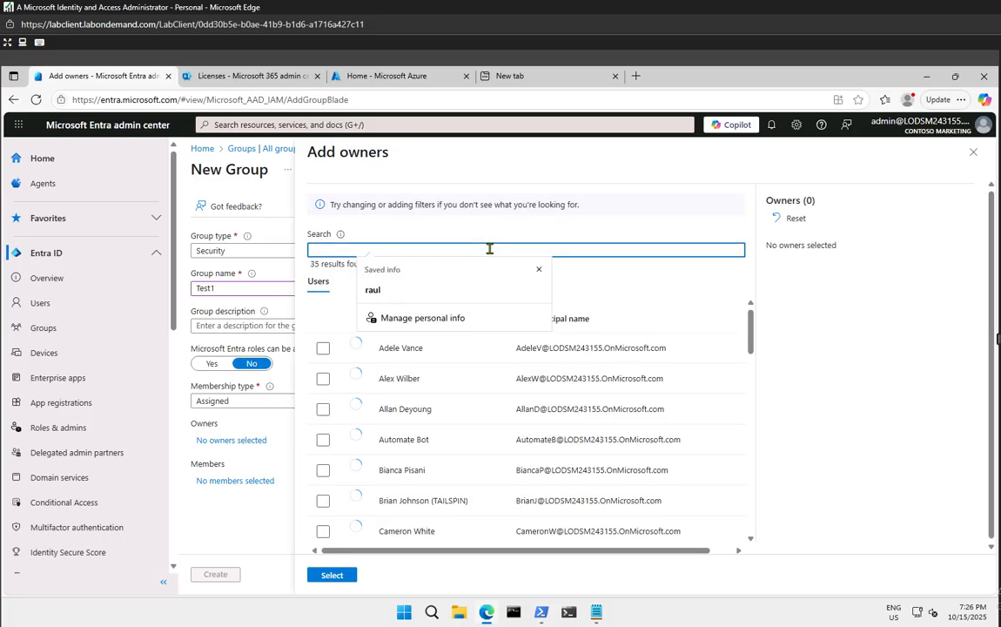
text(mod)
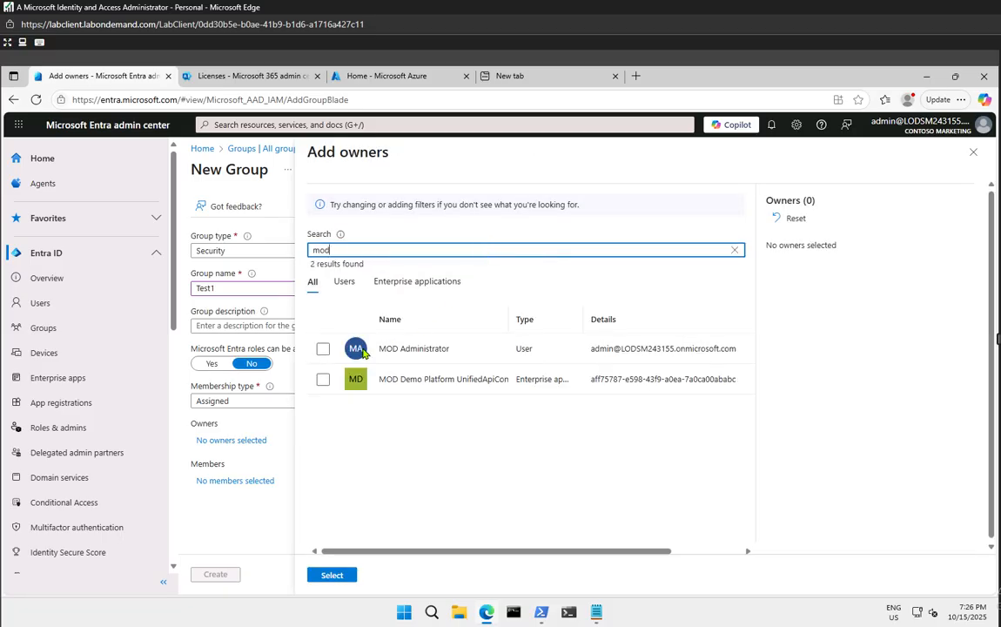
click(323, 349)
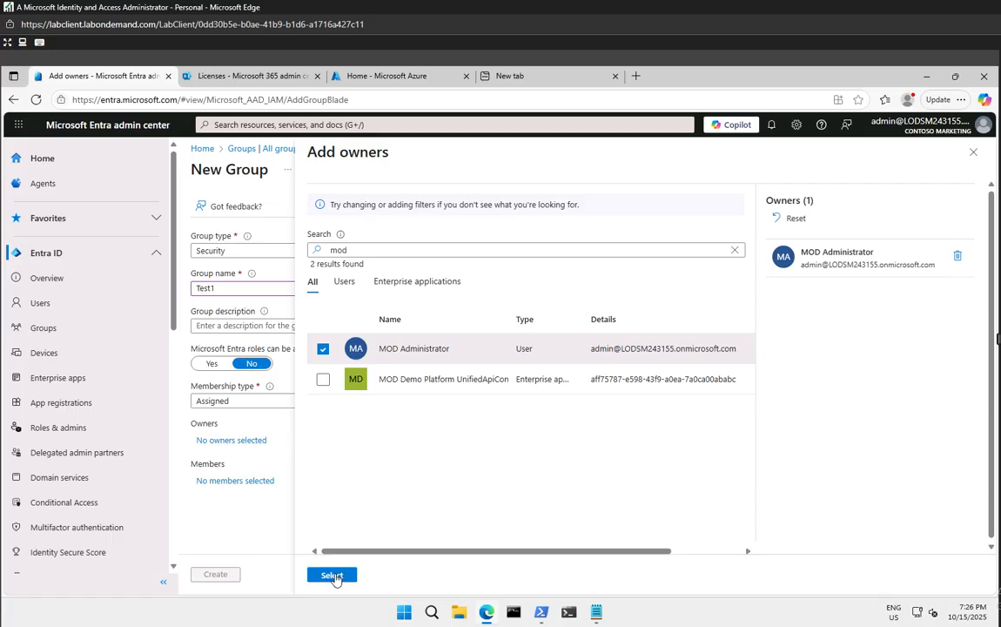
click(332, 575)
Skip adding members, set membership to Dynamic User, and bring up the dynamic query editor
click(244, 483)
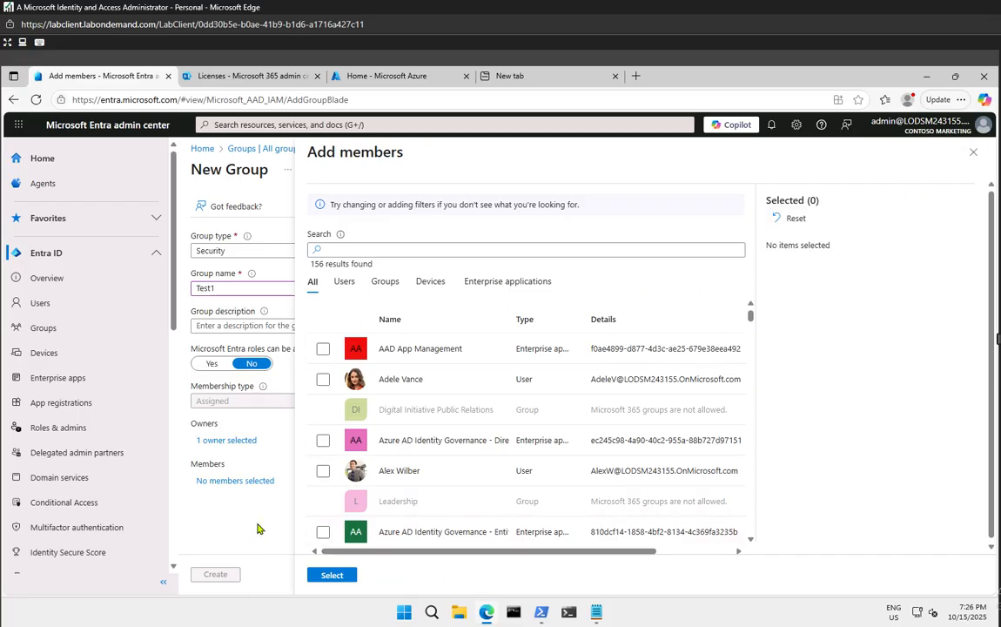
click(976, 154)
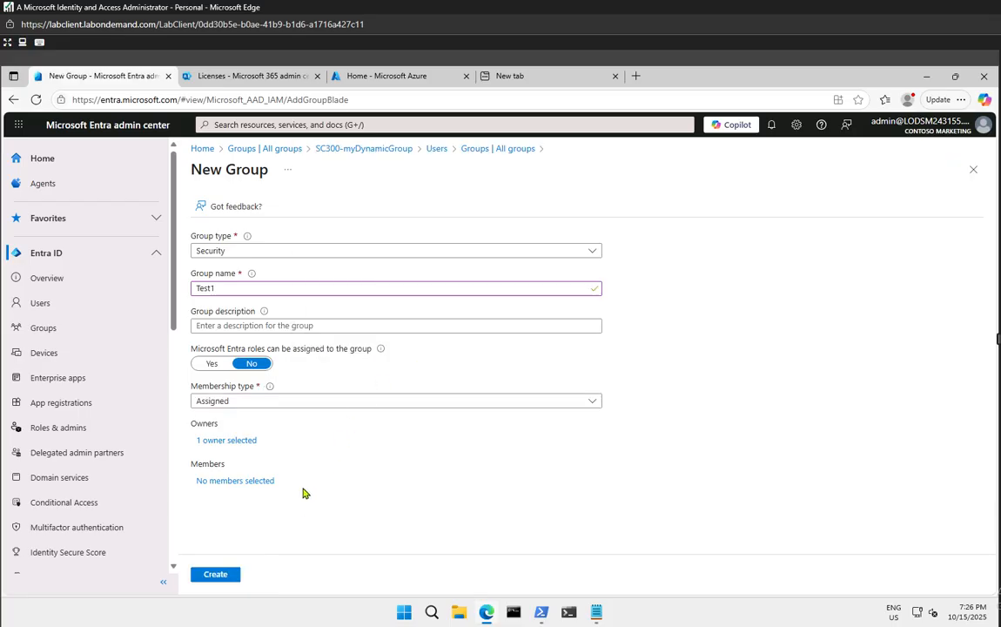
click(232, 403)
click(242, 438)
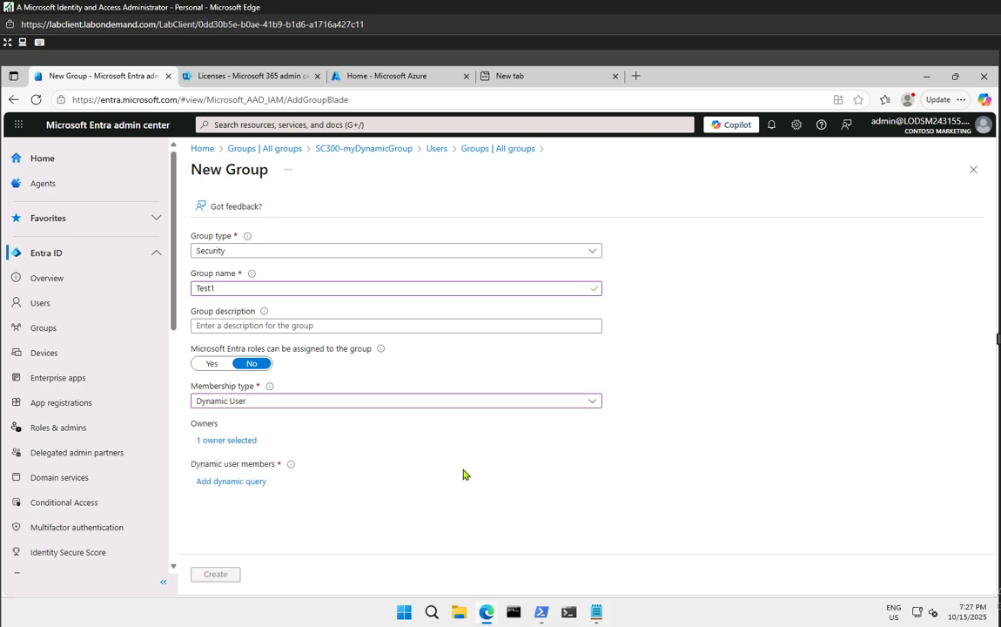
click(231, 481)
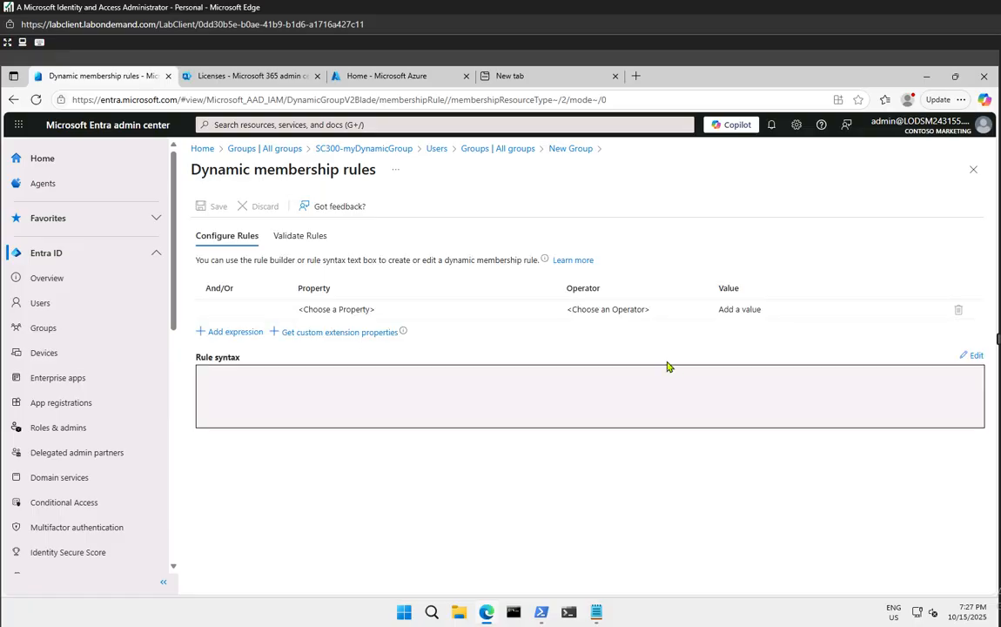
Open the free-text rule syntax editor for Test1, then bring up the Notepad notes window
click(972, 355)
click(572, 279)
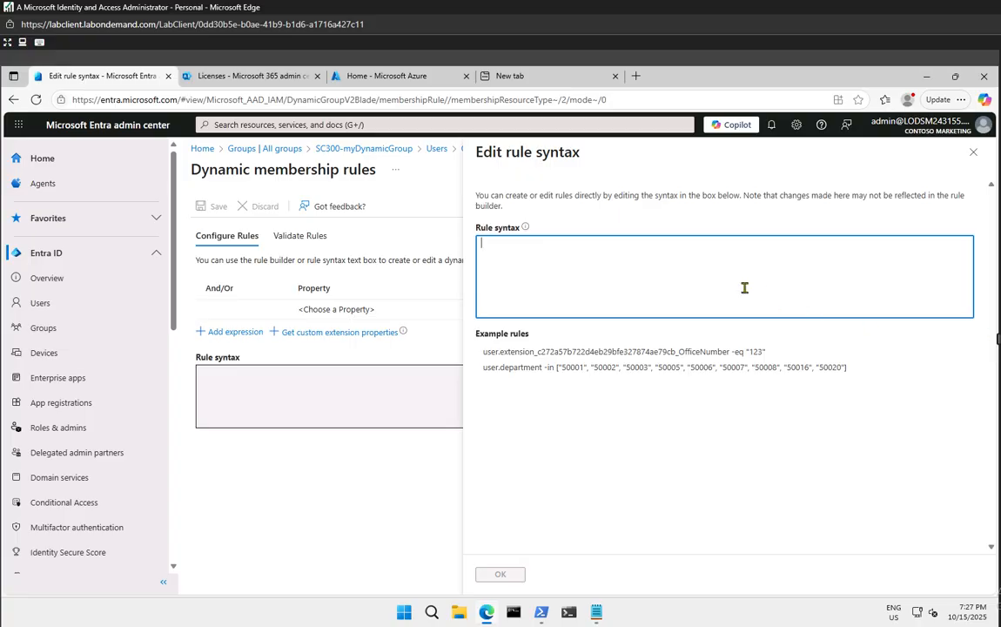
click(608, 613)
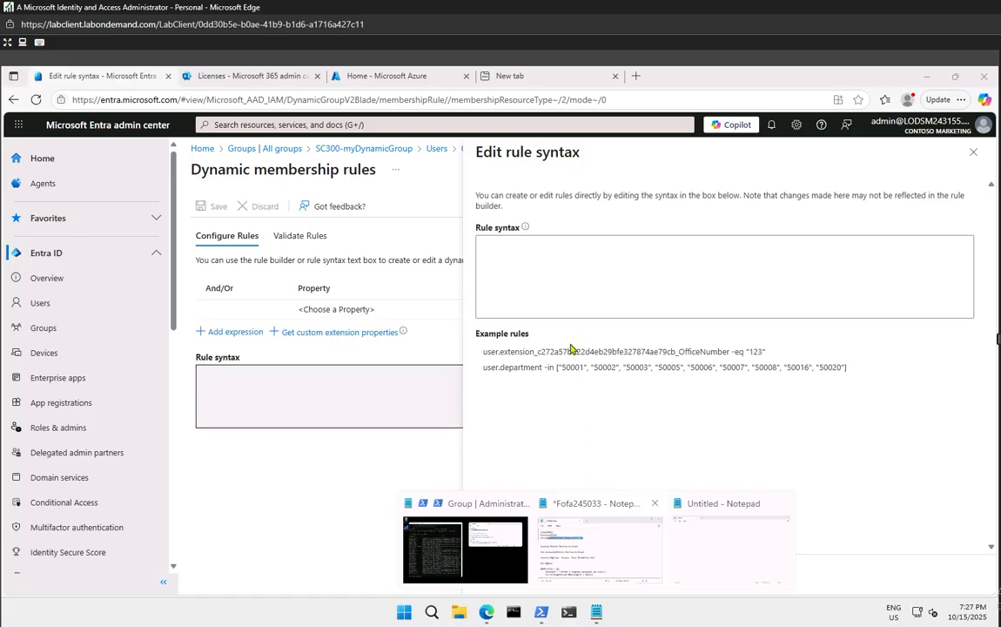
Paste the tenant domain on the empty last line of the Notepad notes, then minimize Notepad
click(533, 510)
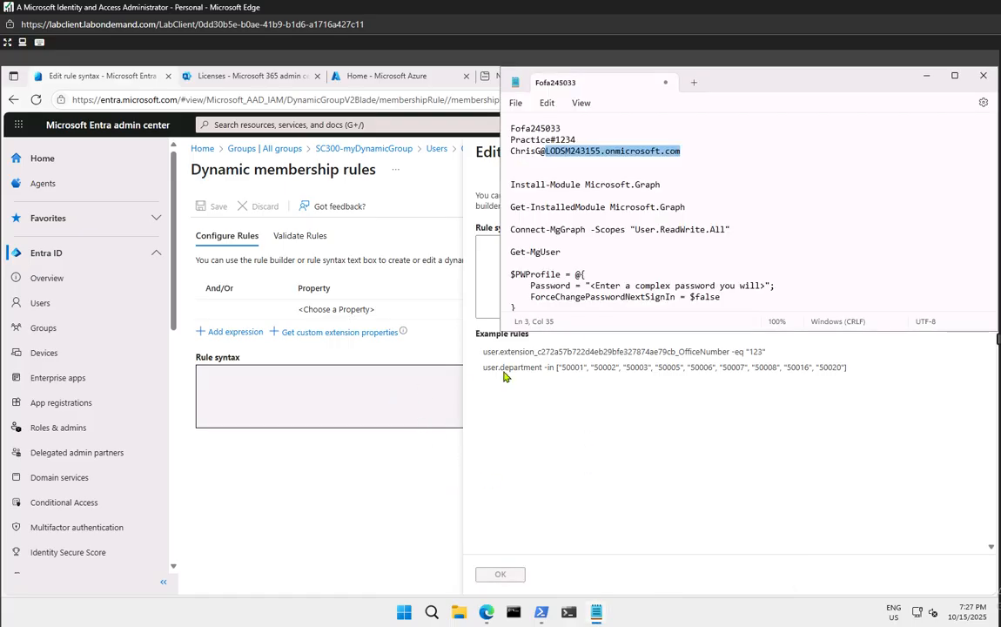
click(800, 294)
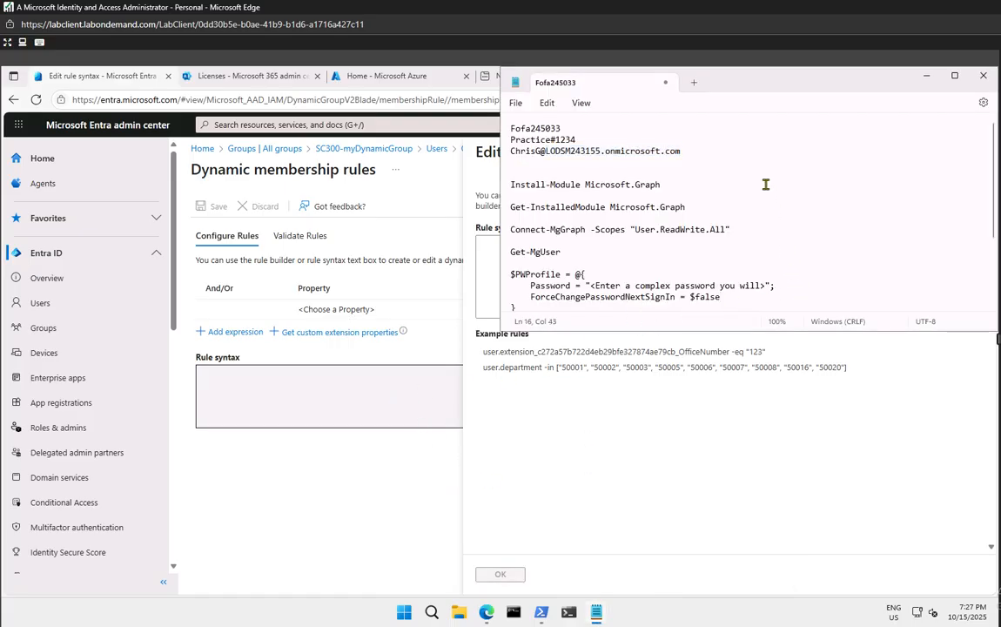
key(Down)
key(Down)
key(Down)
key(Down)
key(Down)
key(Down)
key(Down)
key(Down)
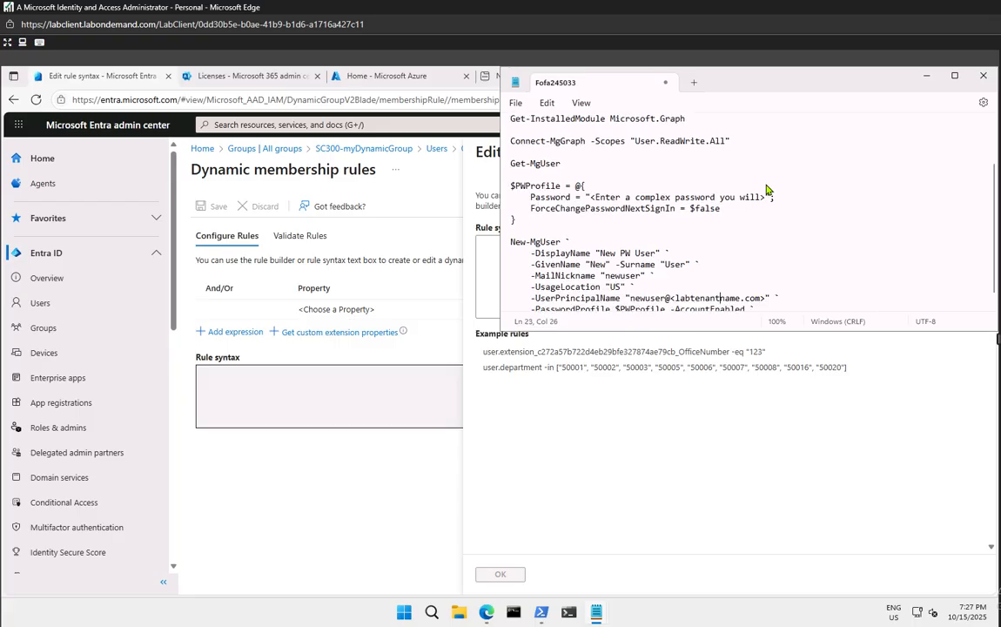
key(Down)
key(Down)
key(Down)
key(Down)
key(Down)
key(Down)
key(Down)
key(Down)
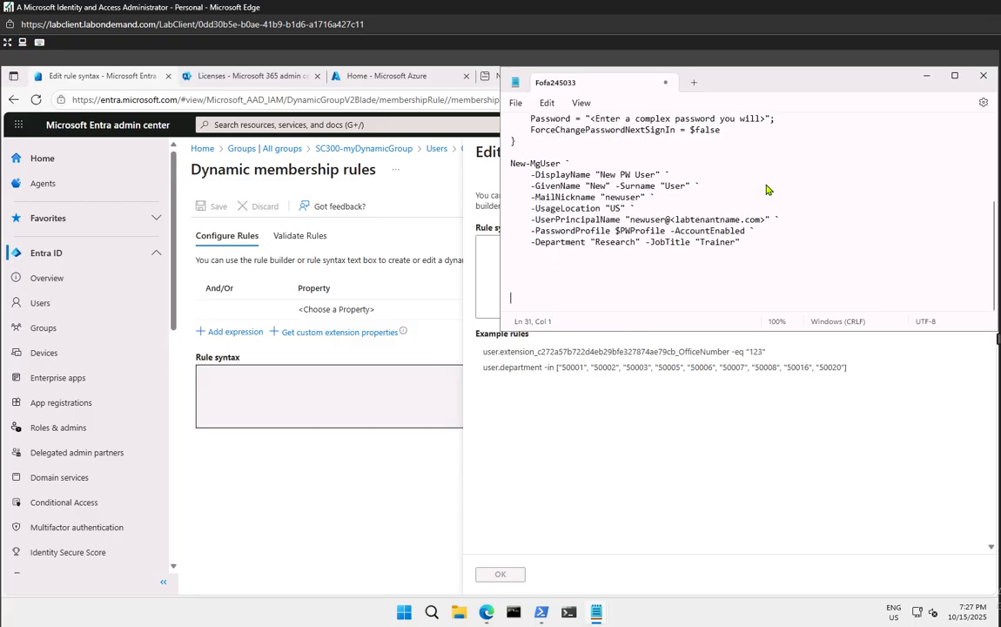
text(LODSM243155.onmicrosoft.com)
click(926, 75)
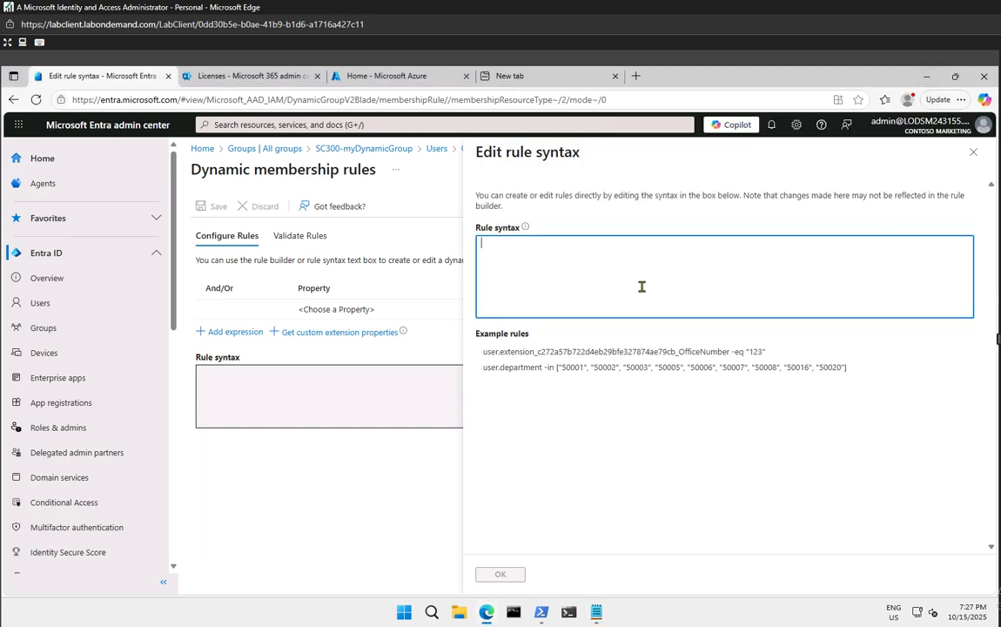
Enter the first clause (user.objectId -ne null) in the rule box, correcting typos
text(90)
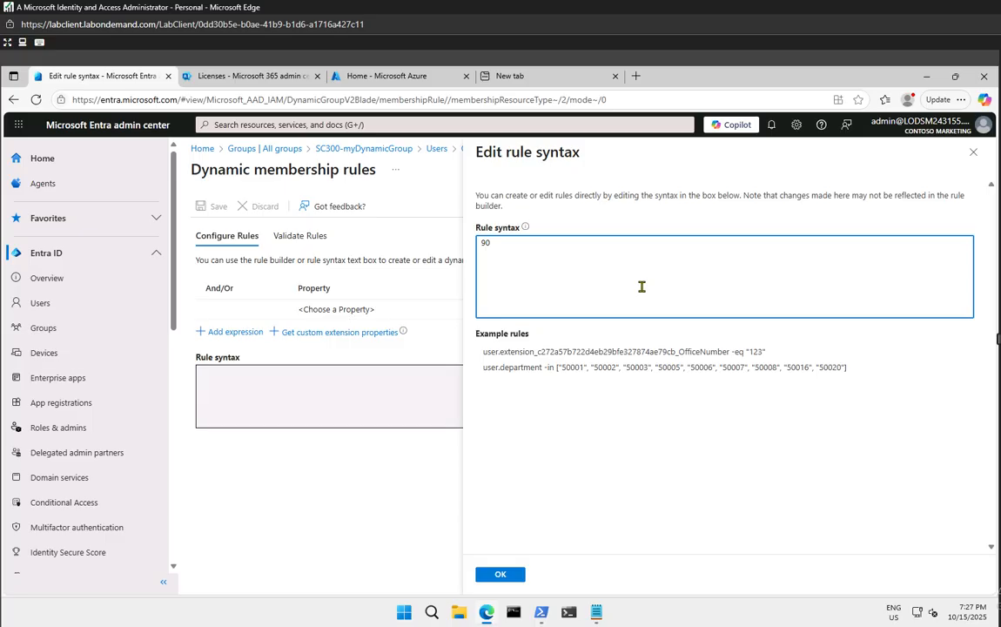
key(BackSpace)
key(BackSpace)
text((user.objectID)
key(BackSpace)
key(BackSpace)
text(Id -null)
key(Left)
key(Left)
key(Left)
key(Left)
text(ne)
key(Right)
key(Right)
key(Right)
key(Right)
key(Right)
Append and (user.userType -eq "Guest"), fix the parenthesis, and apply the rule
text(and )
text(())
text(user)
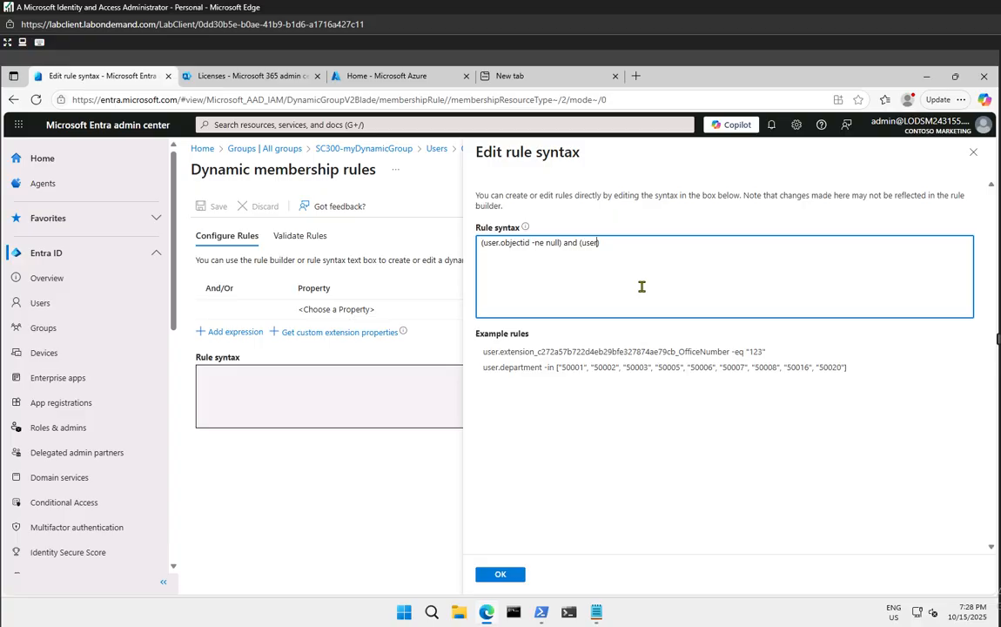
text(.userType -eq)
text(Guest)
click(580, 242)
text(()
click(505, 574)
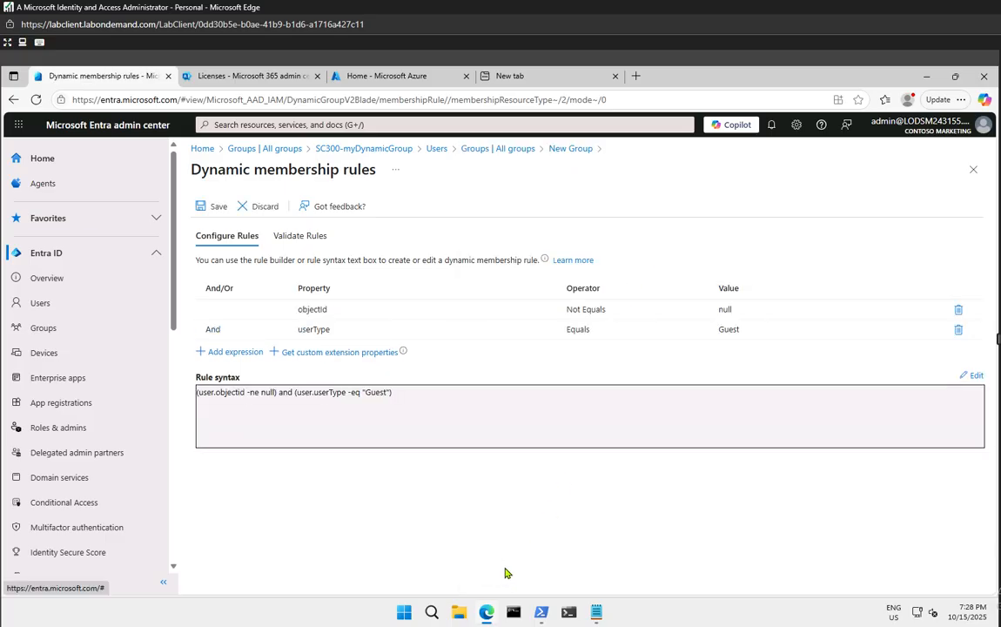
Save the guest rule, create the Test1 group, and refresh the All groups list
click(202, 206)
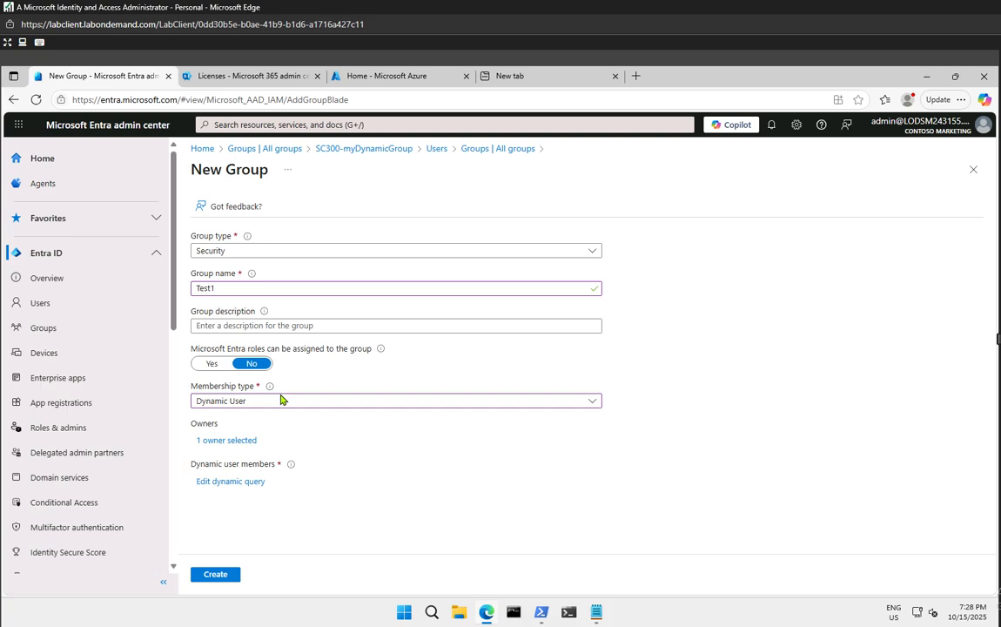
click(216, 573)
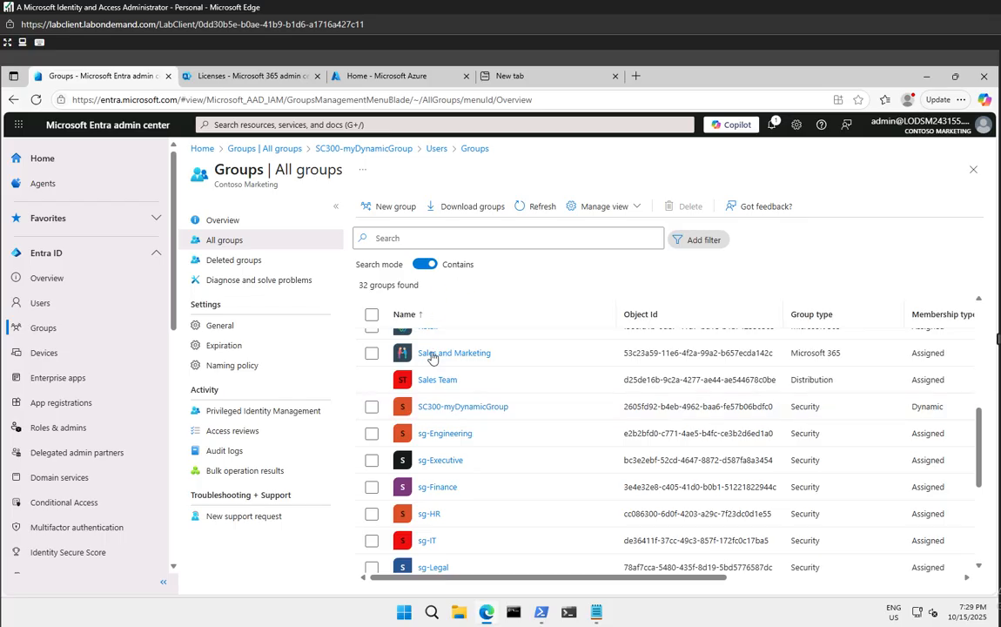
scroll(476, 496, down, 3)
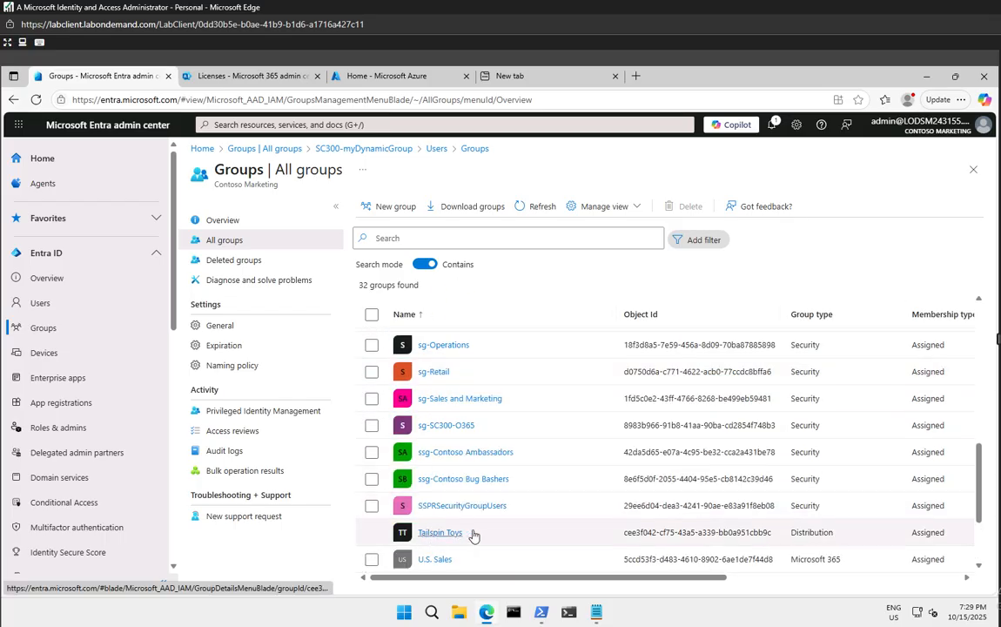
scroll(471, 533, up, 5)
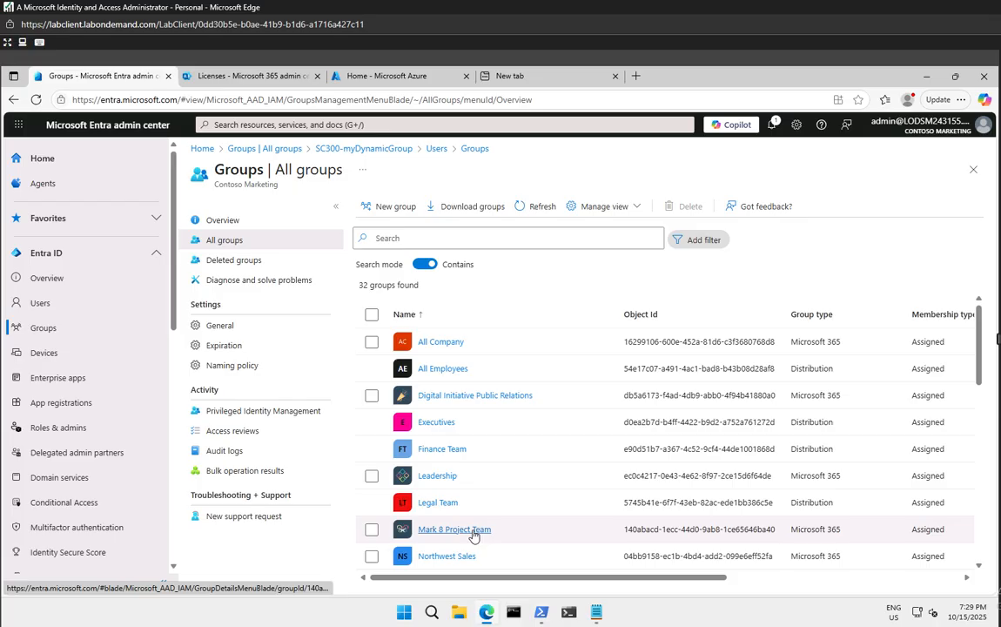
scroll(473, 535, down, 5)
scroll(449, 531, up, 2)
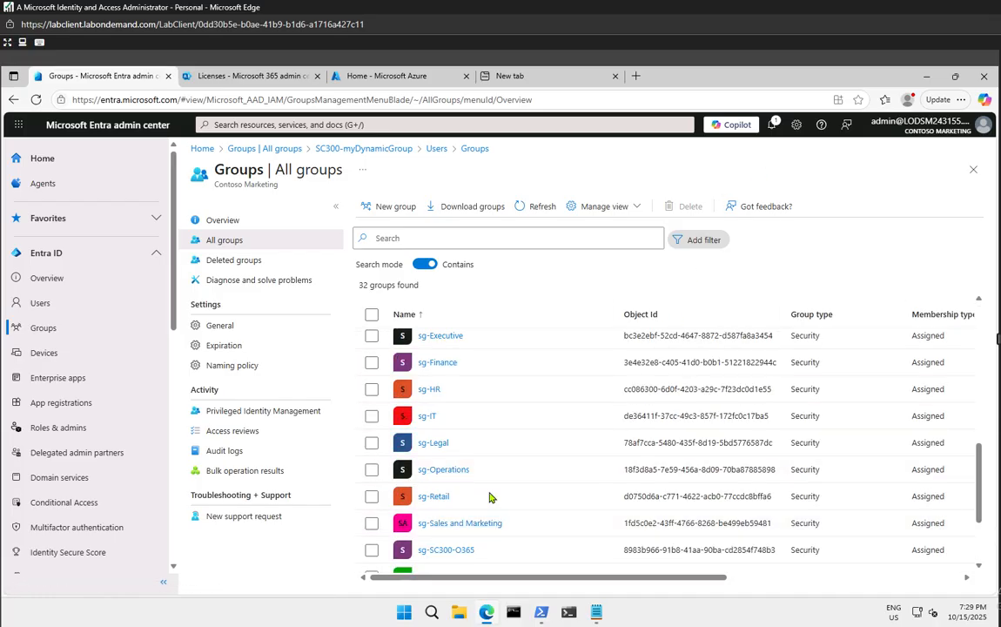
scroll(490, 496, down, 2)
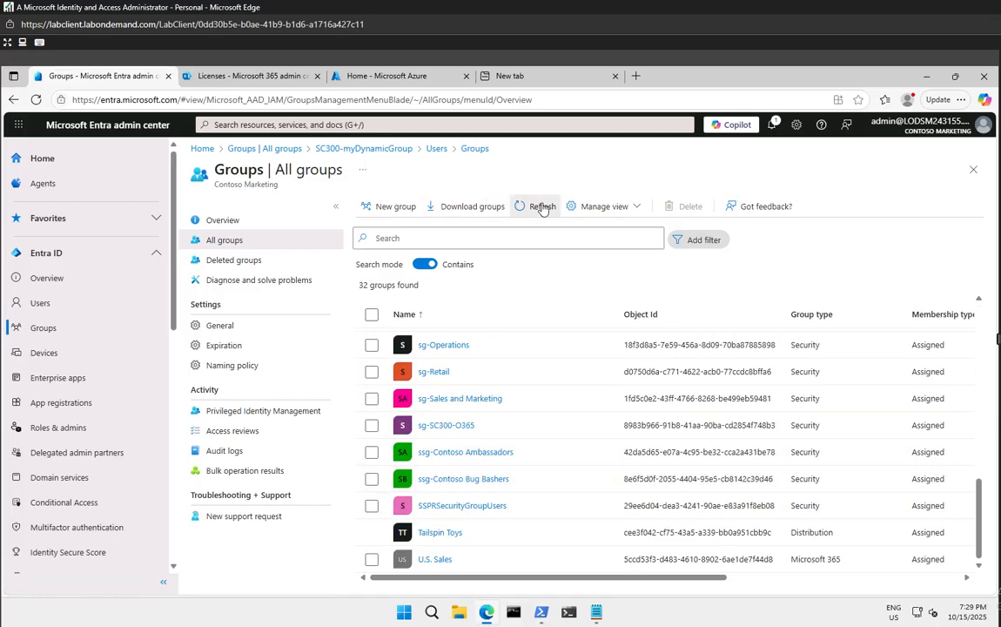
click(533, 206)
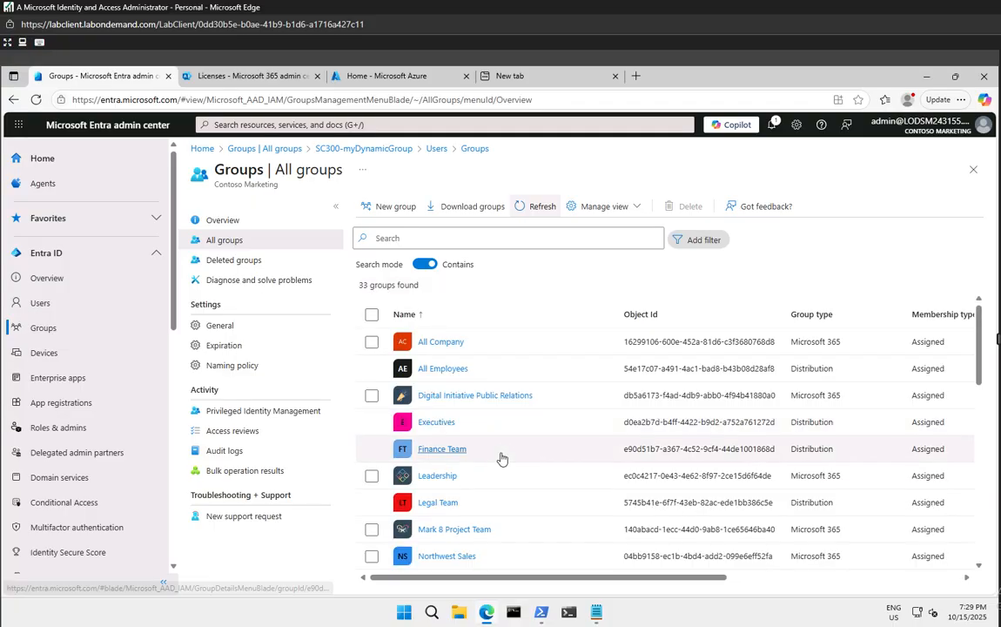
Open the Test1 group's page from the list and reload it
scroll(498, 455, down, 5)
click(372, 532)
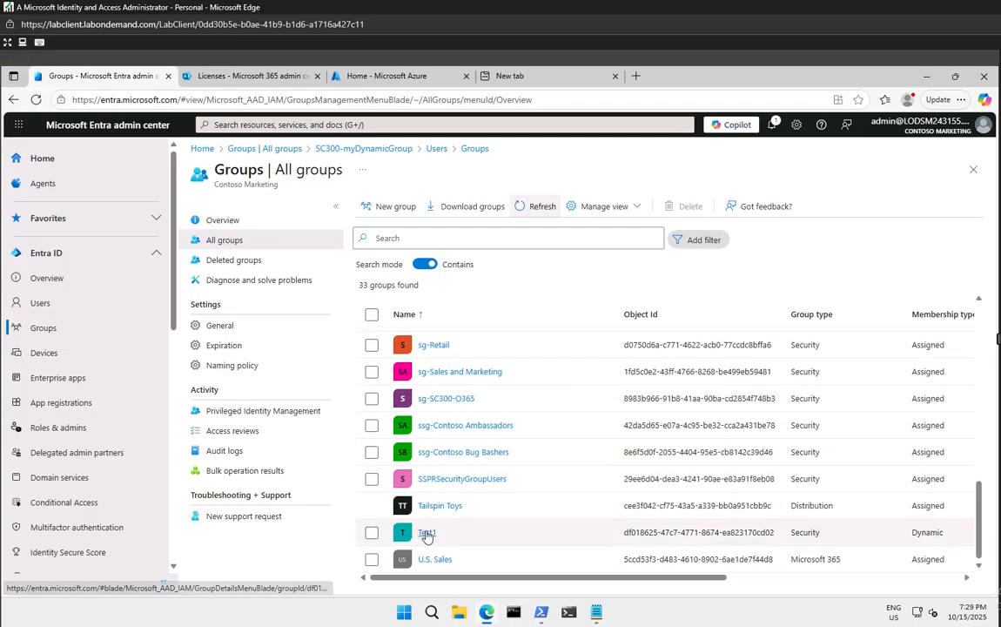
click(428, 533)
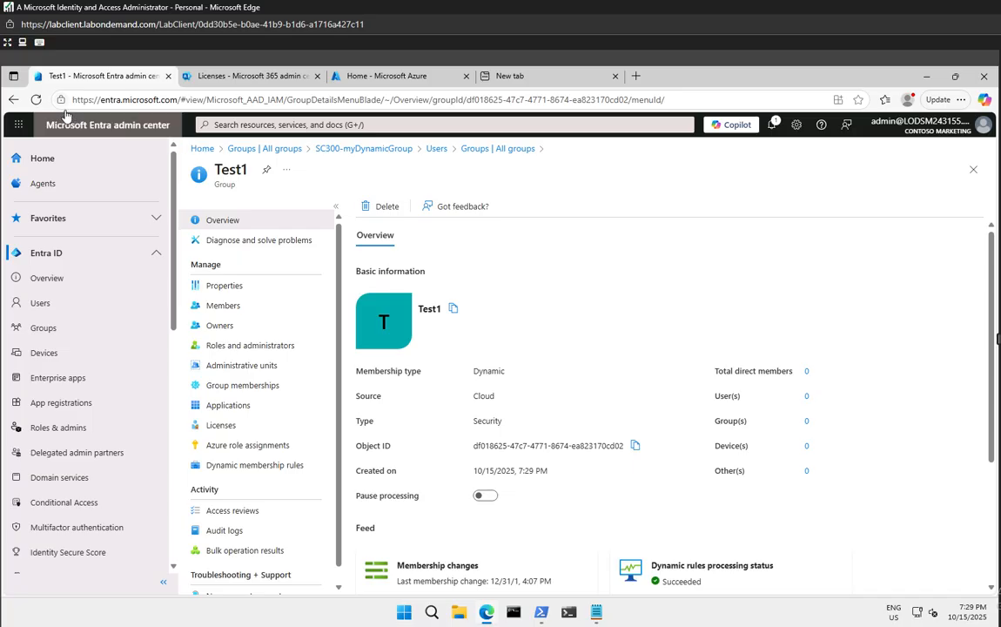
click(41, 101)
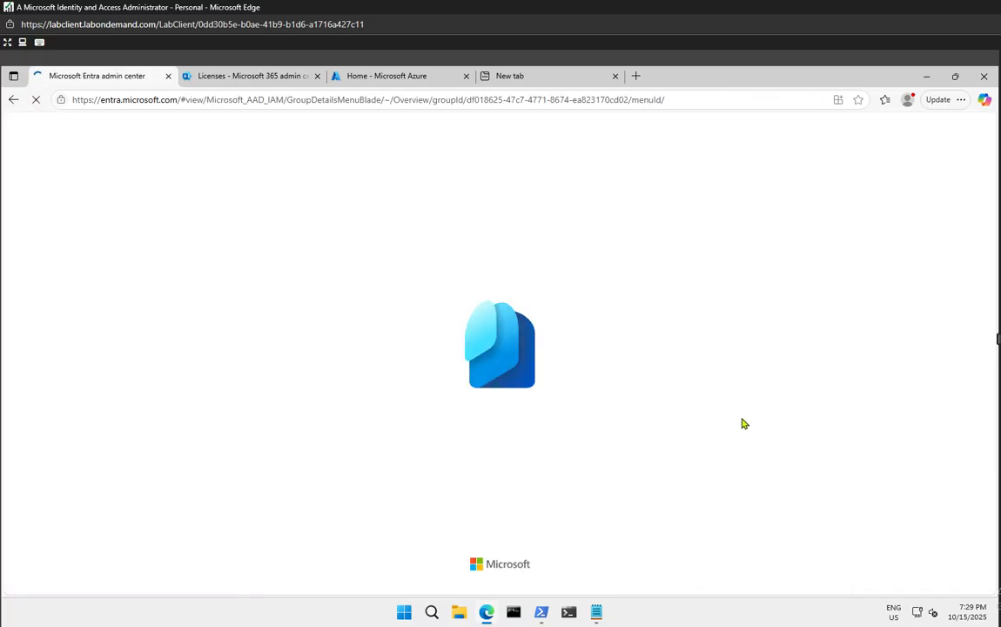
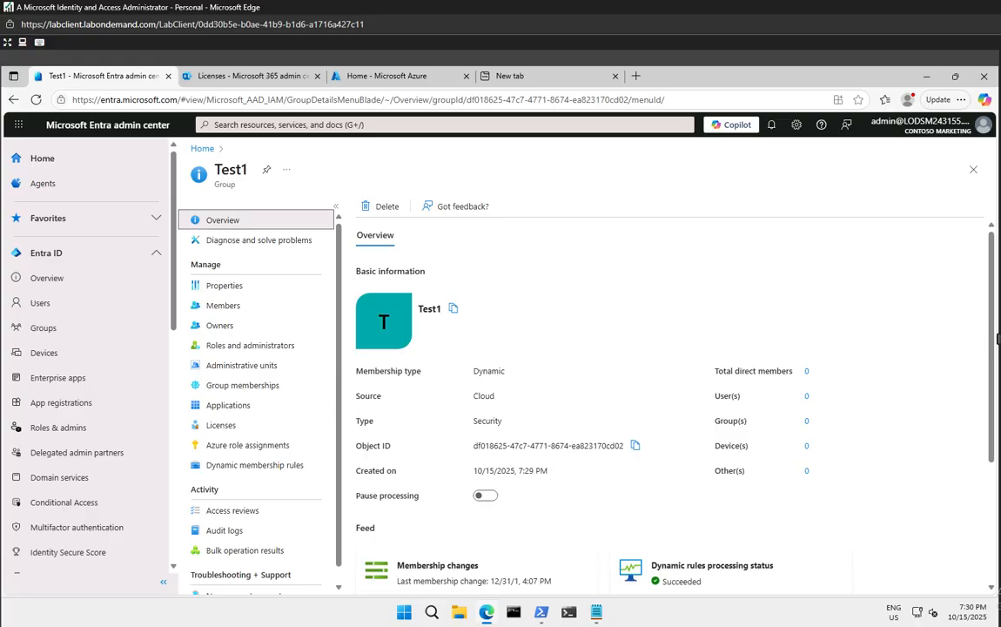
Go from Home through Users > User settings to Manage external collaboration settings
click(54, 165)
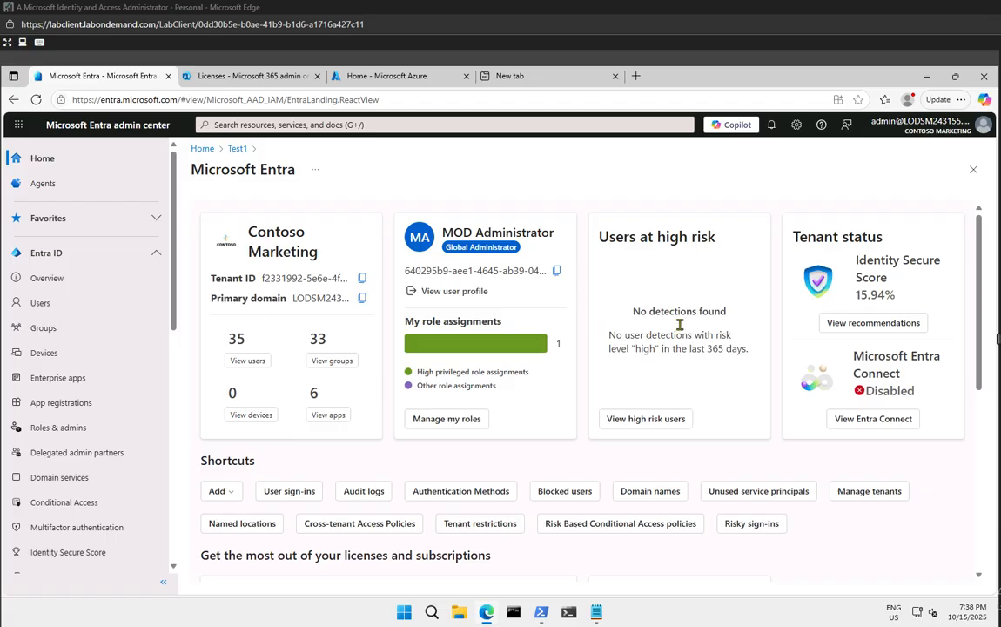
click(42, 303)
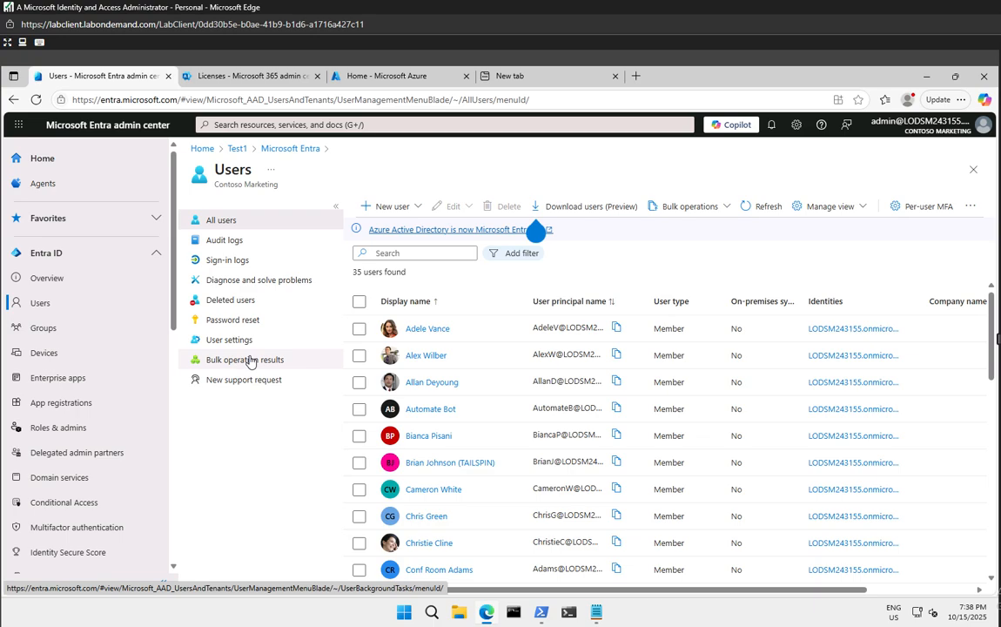
click(236, 341)
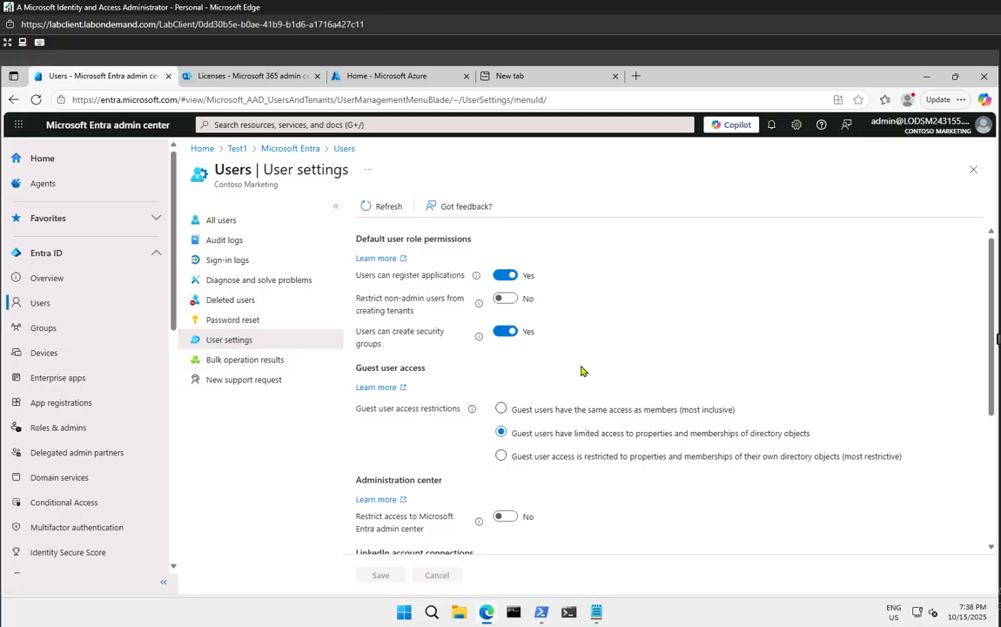
scroll(582, 371, down, 5)
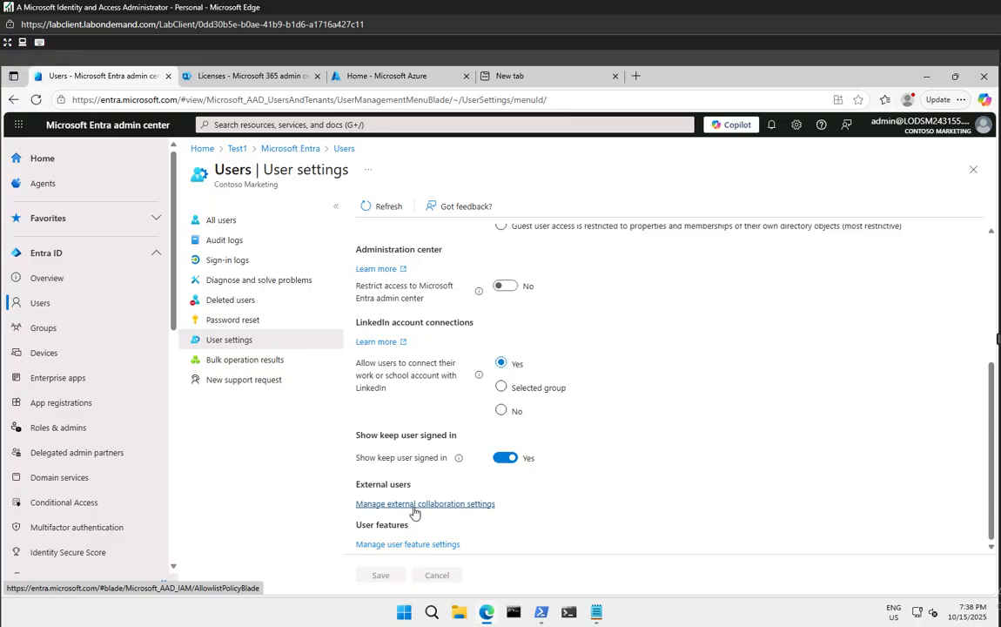
click(415, 507)
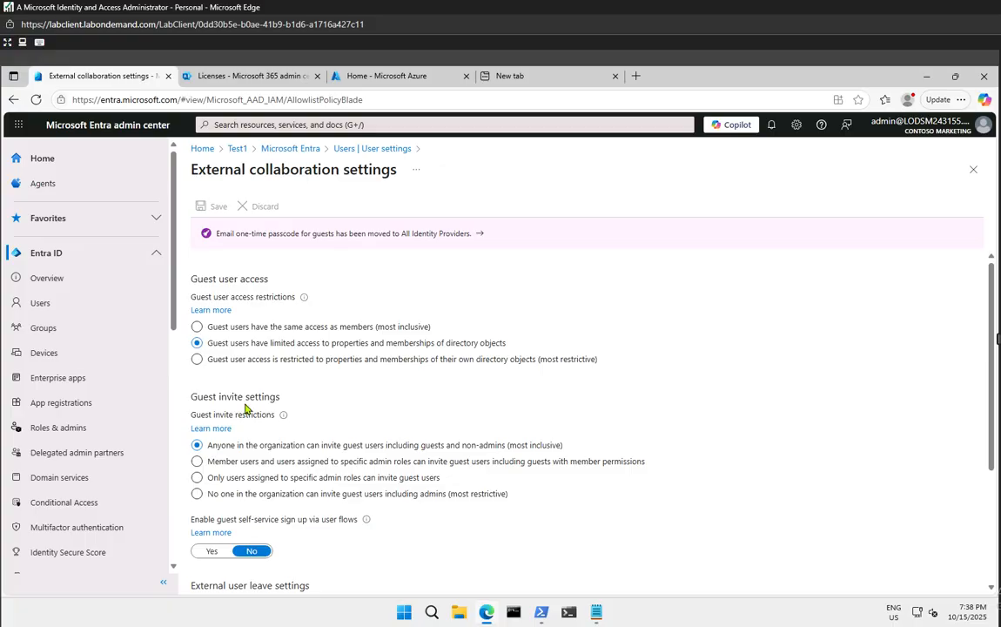
Set 'Enable guest self-service sign up via user flows' to Yes, save, and return to Users
click(281, 482)
scroll(353, 531, down, 2)
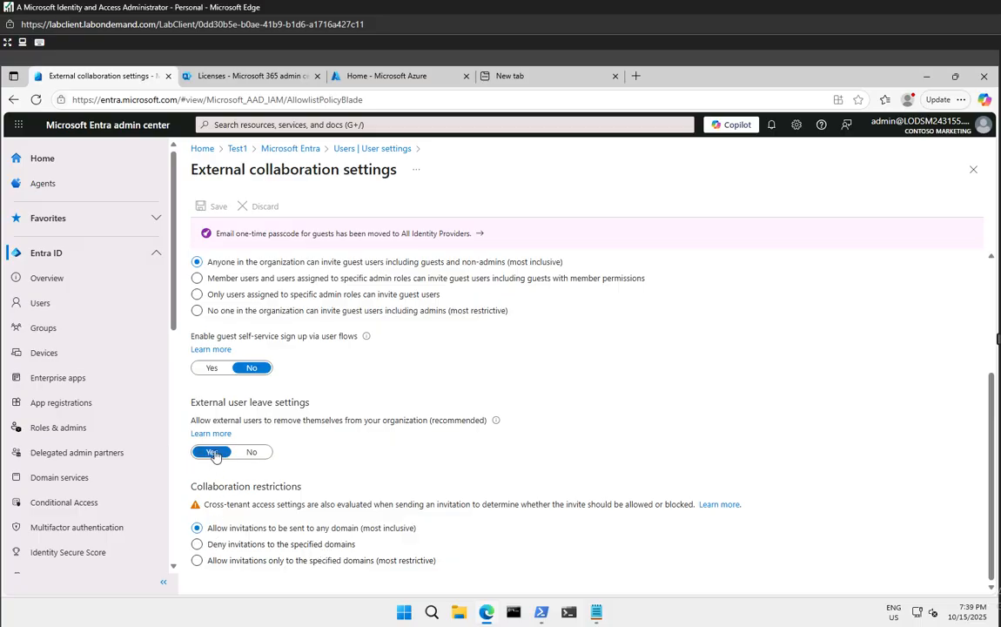
click(212, 368)
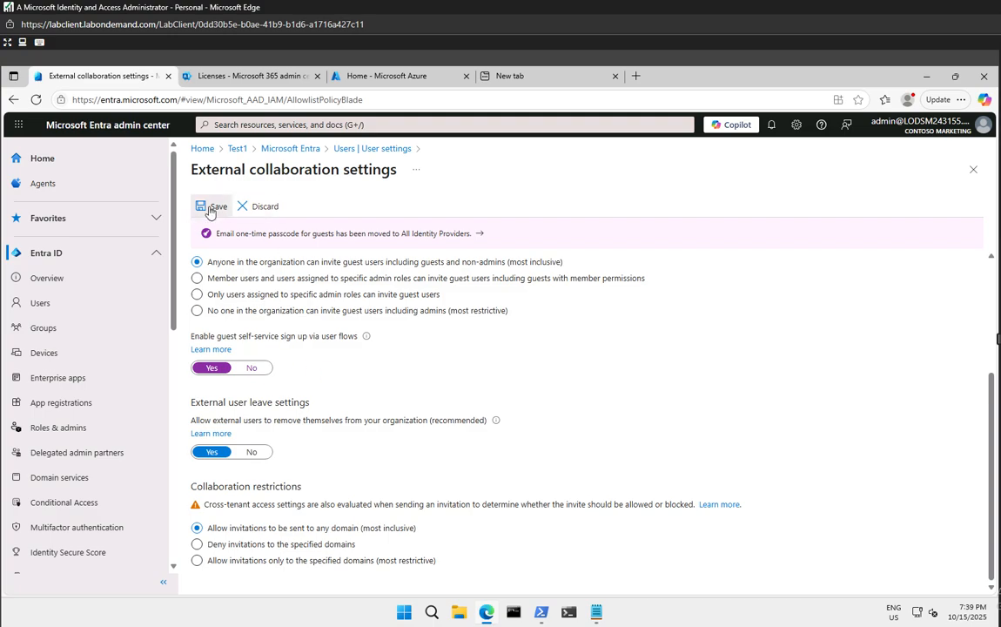
click(210, 210)
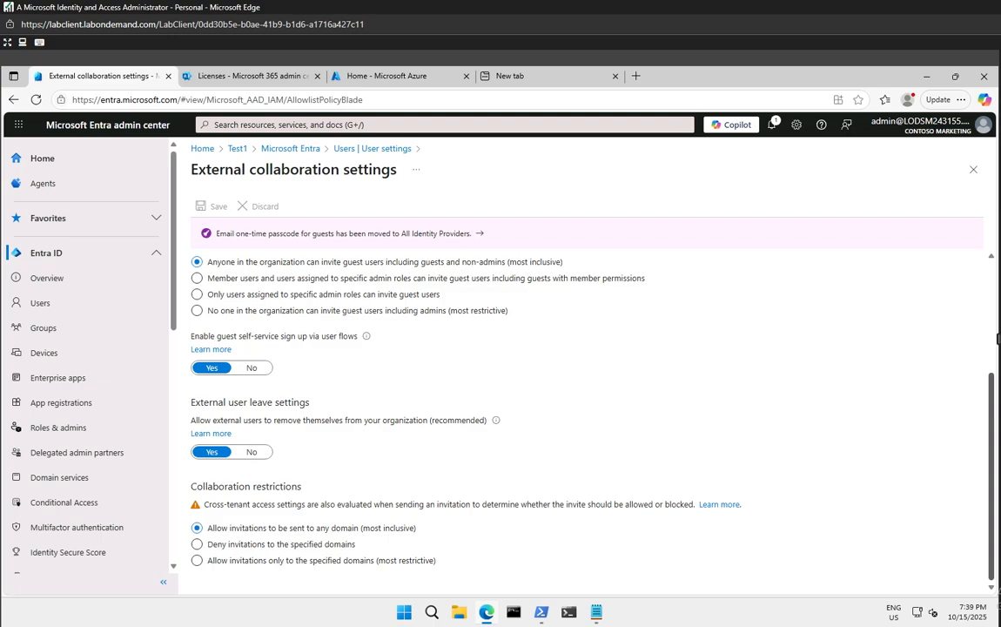
click(70, 307)
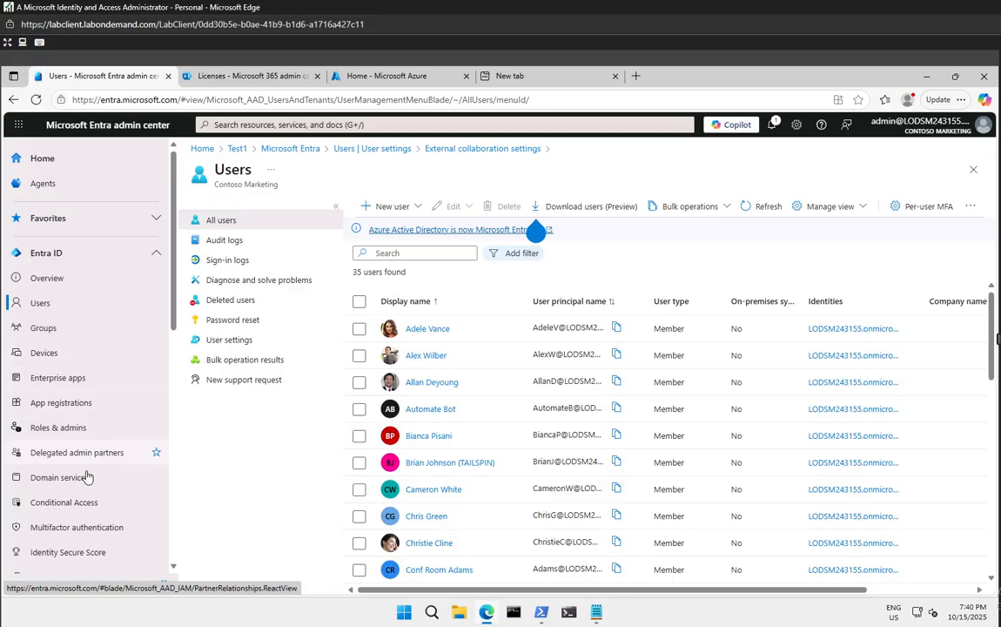
Review All identity providers under External Identities, highlighting Email one-time passcode, then return to Overview
scroll(87, 477, down, 2)
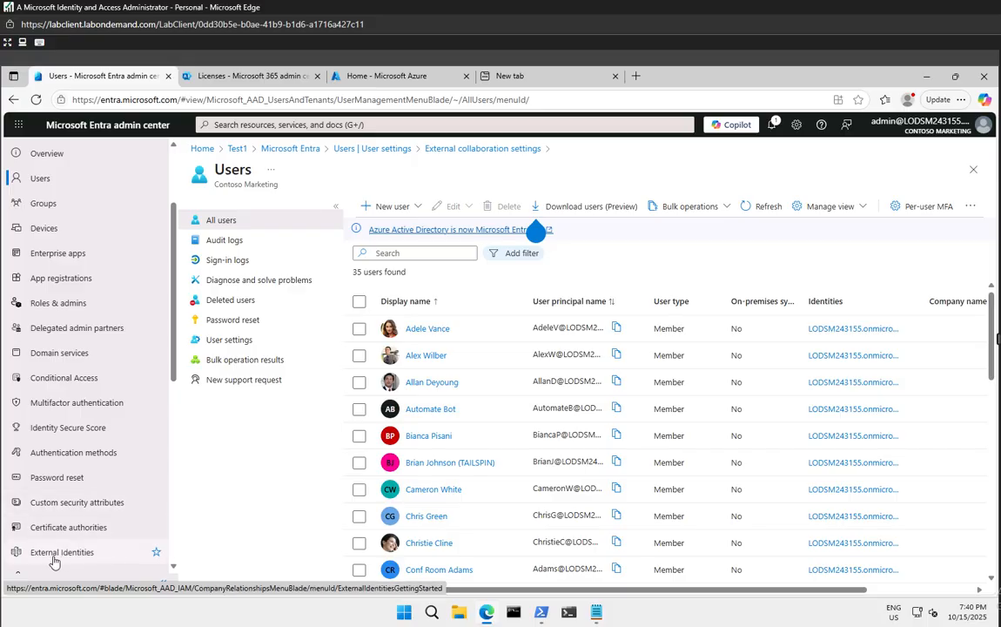
click(47, 561)
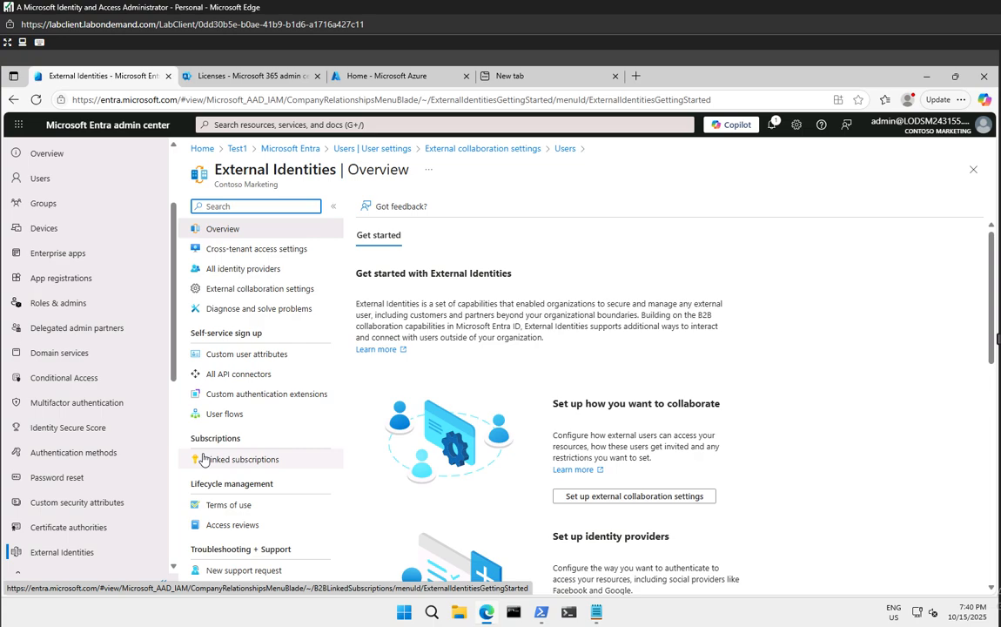
click(262, 270)
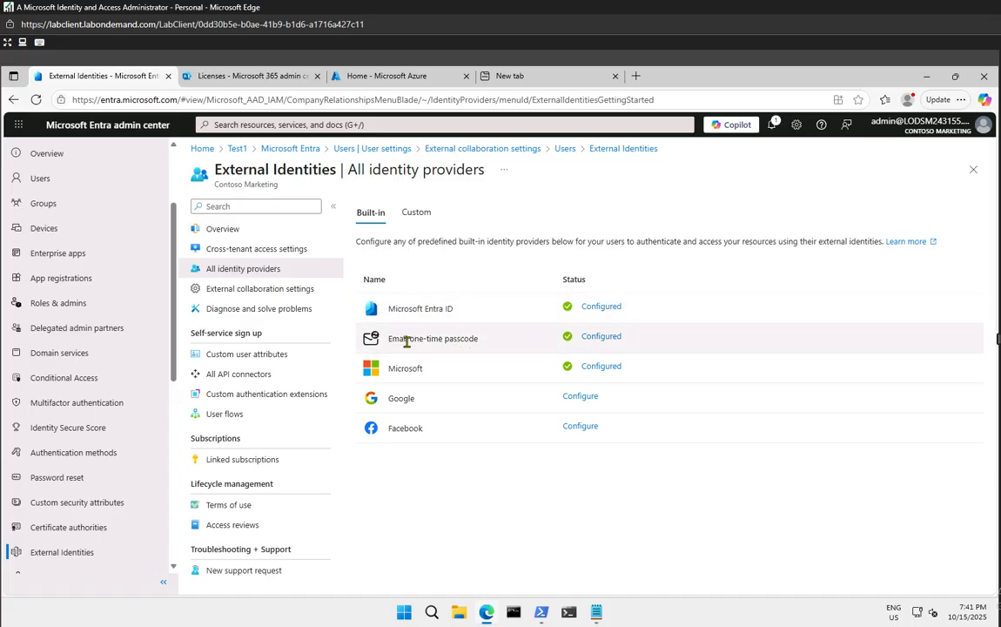
drag(400, 341, 479, 340)
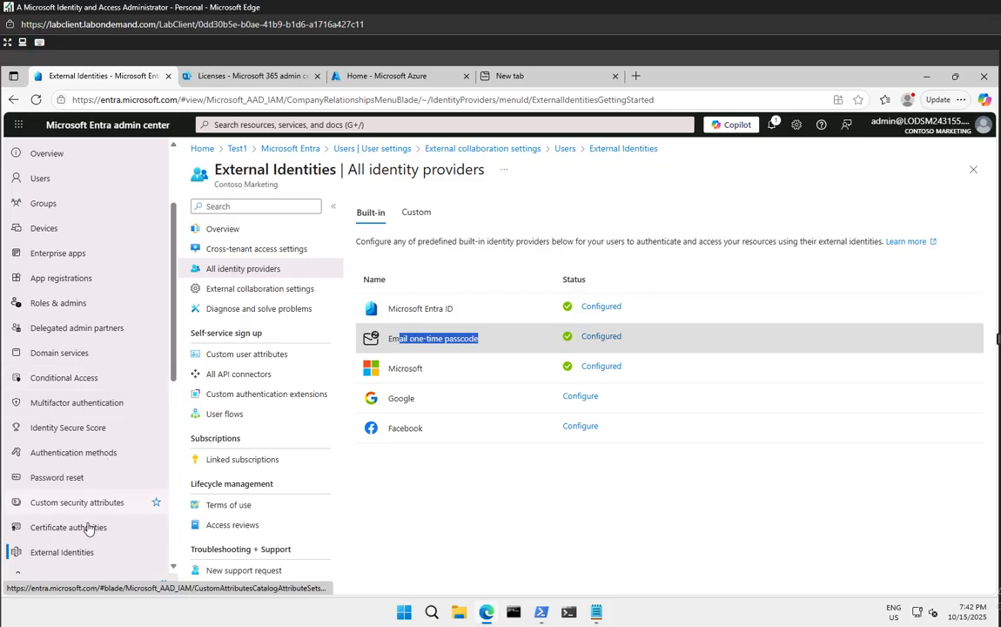
click(70, 552)
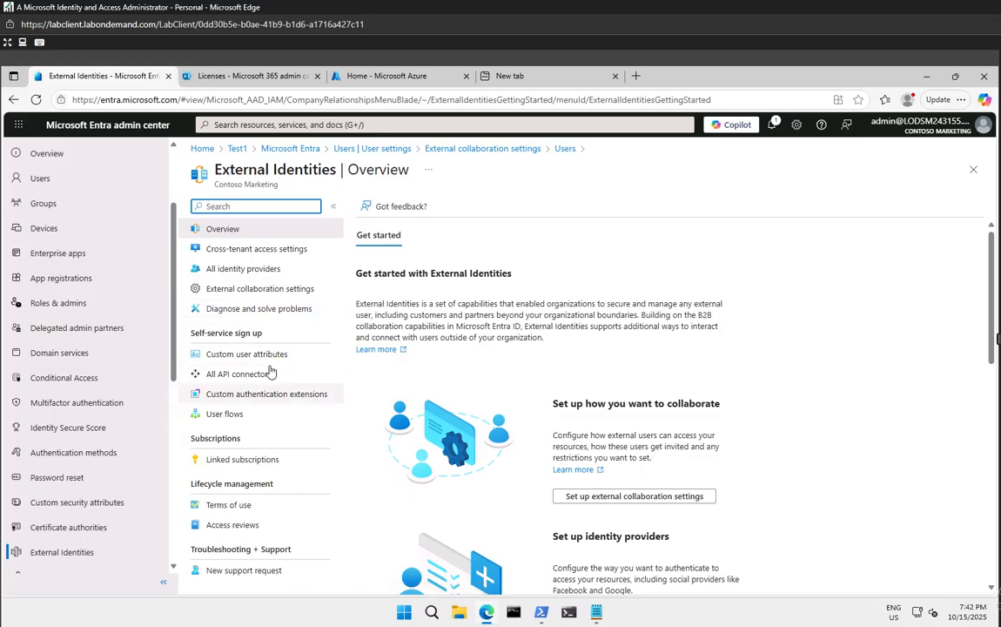
Set guest user access to the most restrictive option: properties and memberships of their own objects
click(254, 292)
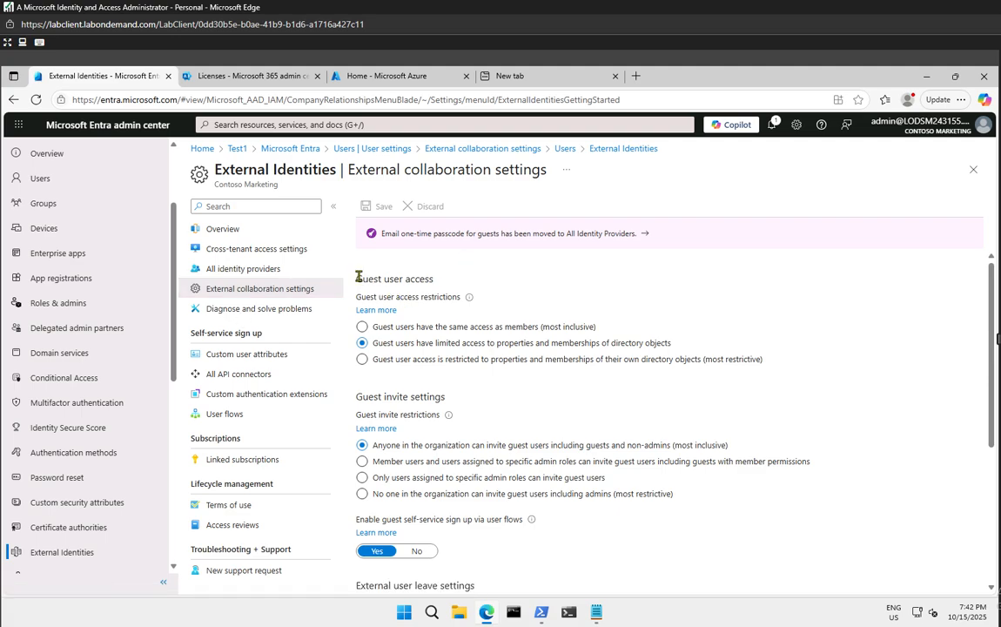
drag(358, 276, 444, 279)
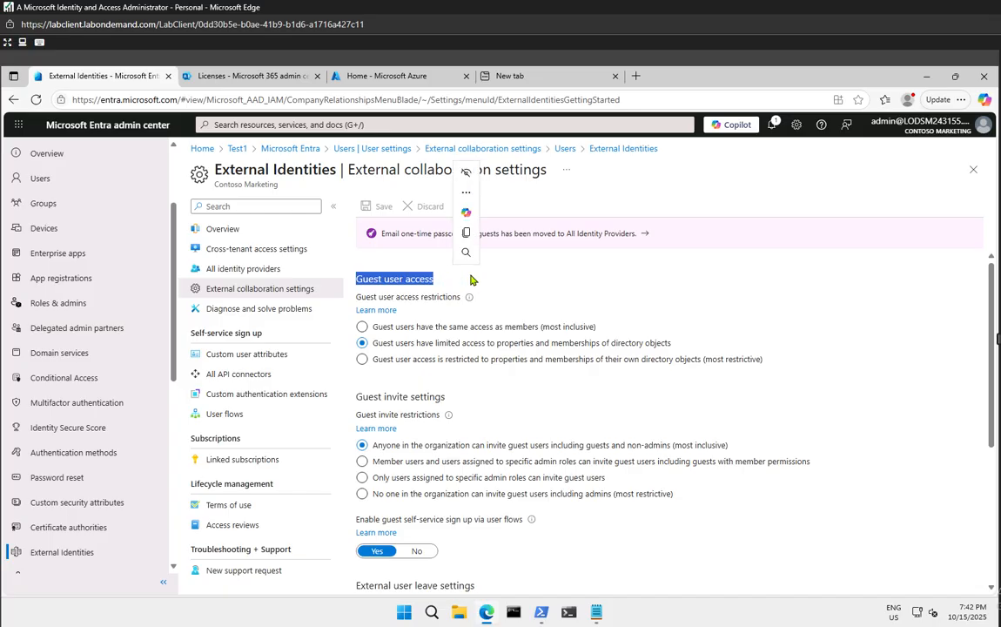
click(536, 275)
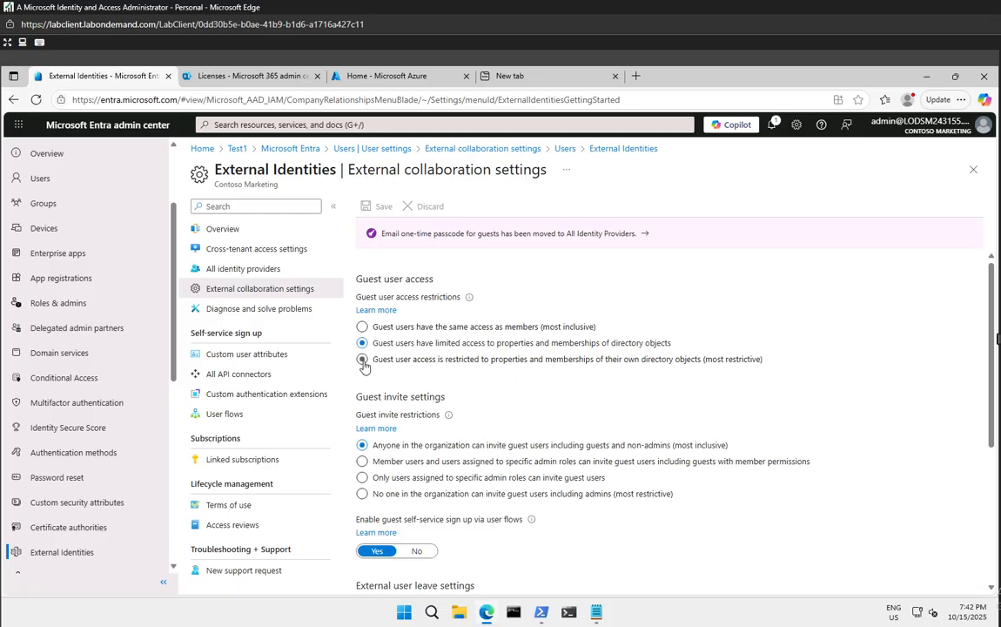
click(363, 362)
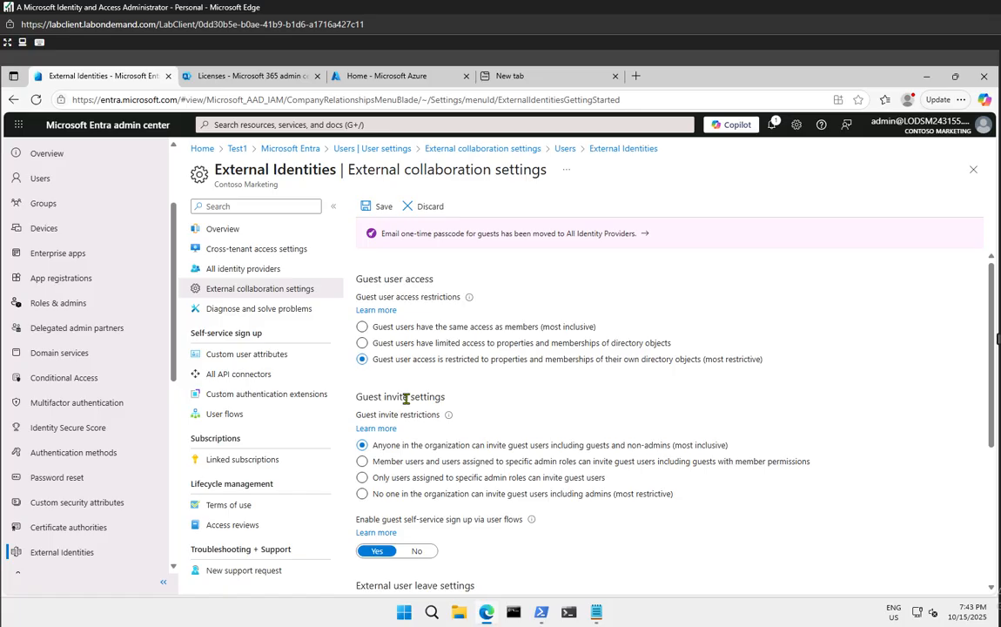
Let anyone in the organization invite guests, allow invitations to any domain, and save
scroll(406, 397, down, 2)
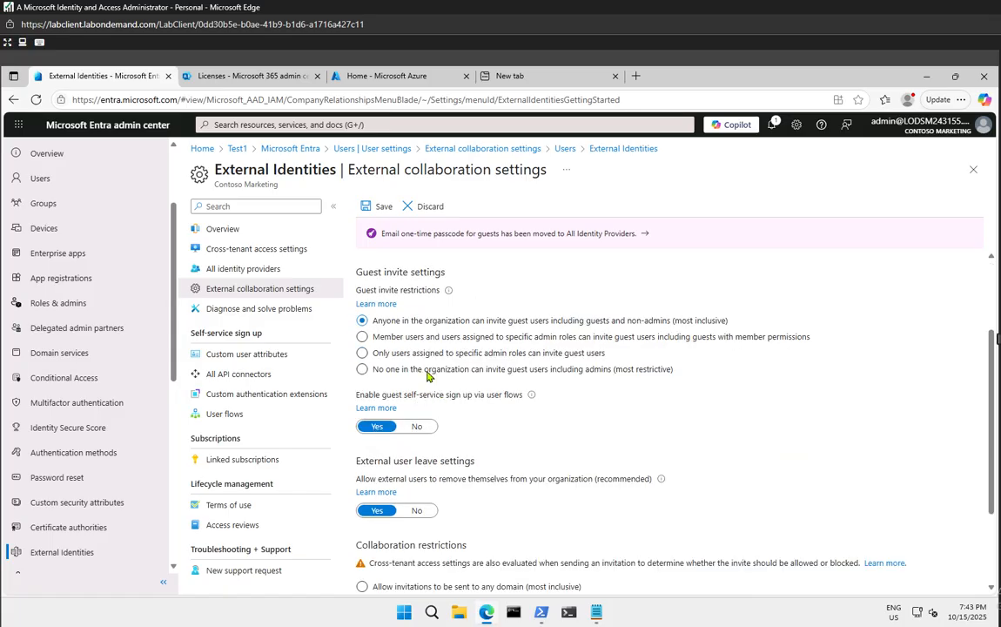
click(411, 340)
click(491, 324)
click(648, 369)
click(545, 356)
click(459, 369)
click(451, 321)
scroll(565, 443, down, 2)
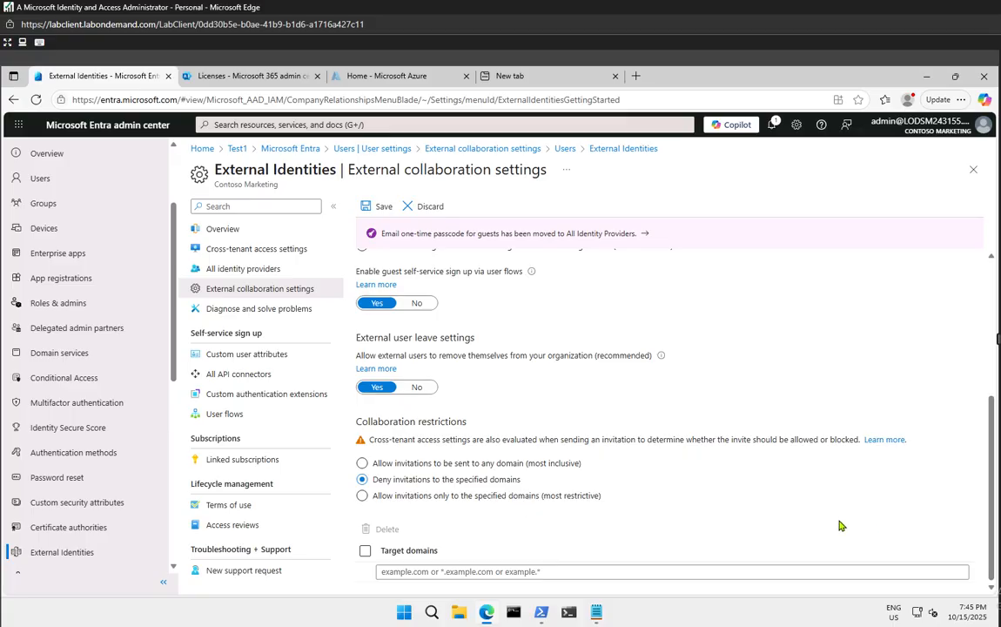
click(382, 209)
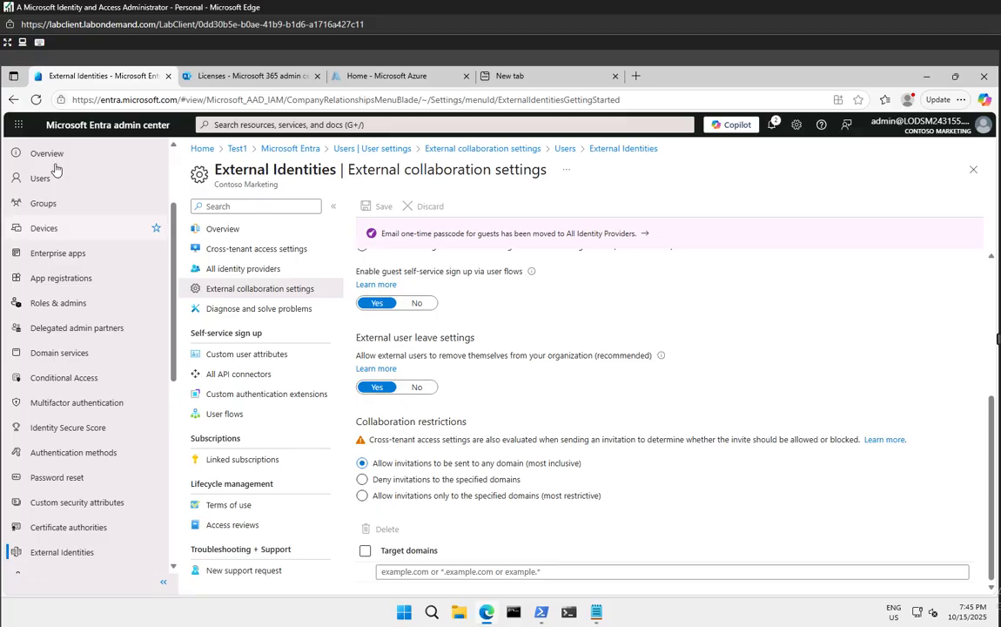
Return to the All users list (35 users) and expand the New user dropdown
click(52, 129)
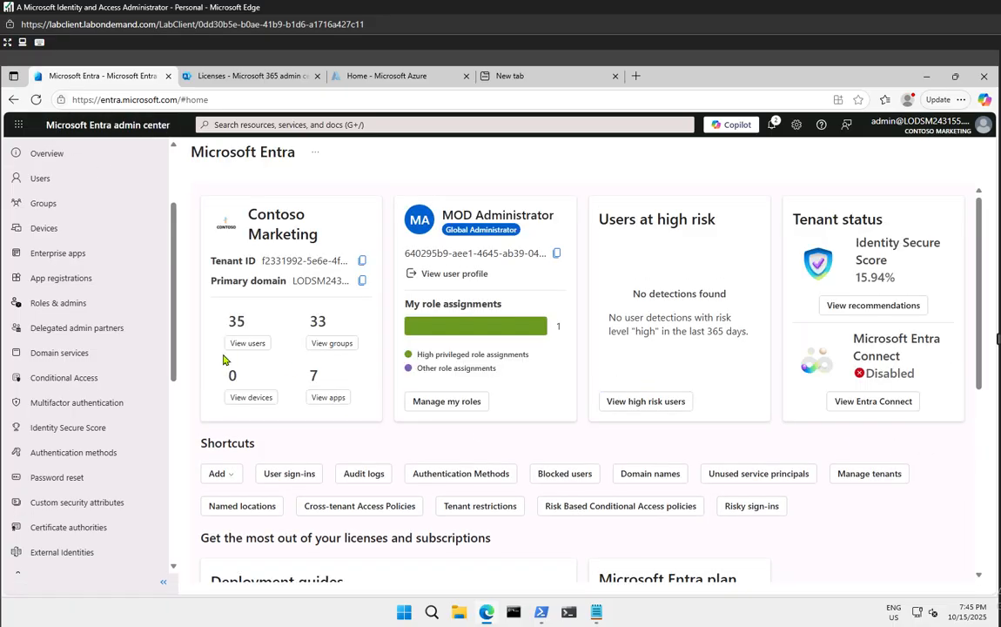
scroll(106, 386, up, 2)
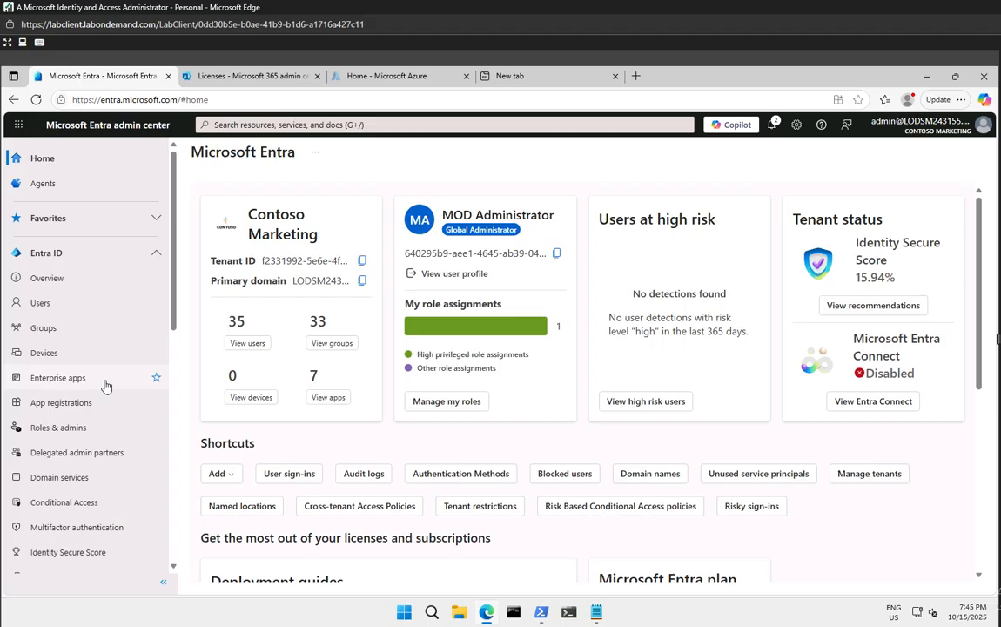
click(40, 303)
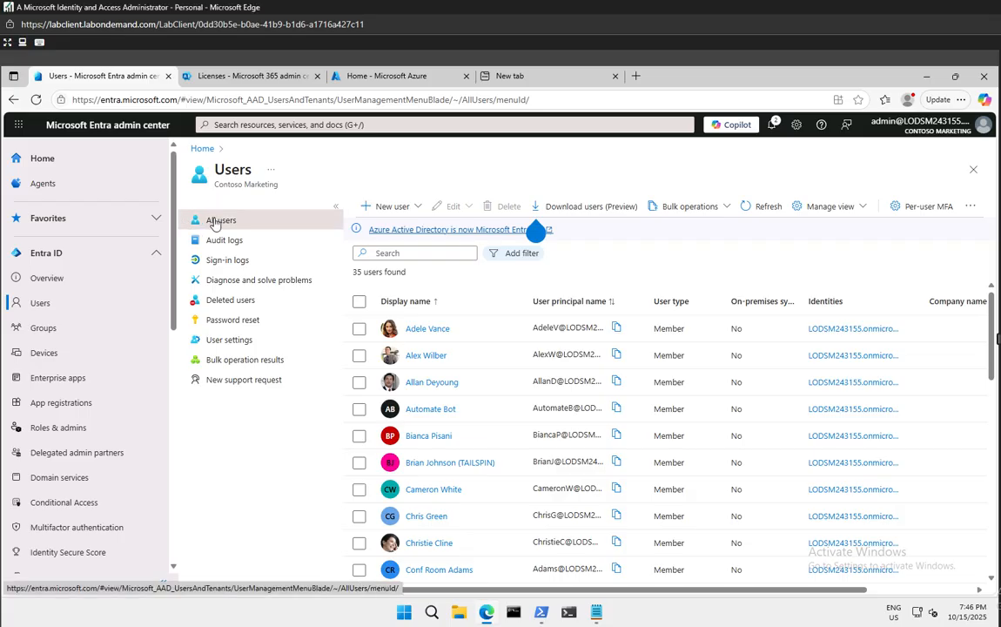
click(381, 214)
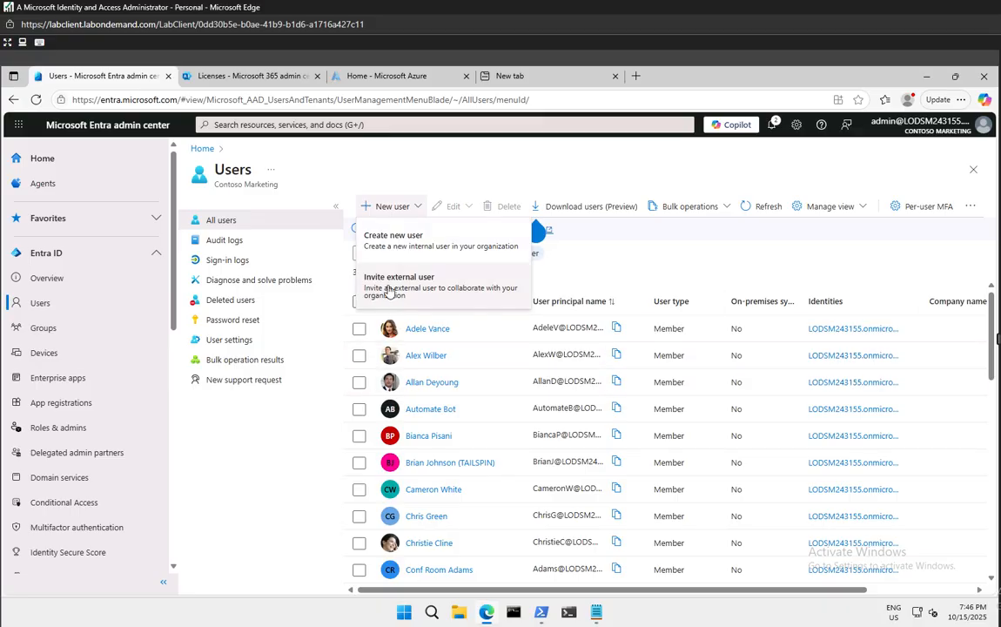
Choose Invite external user and enter the guest's e-mail address
click(389, 291)
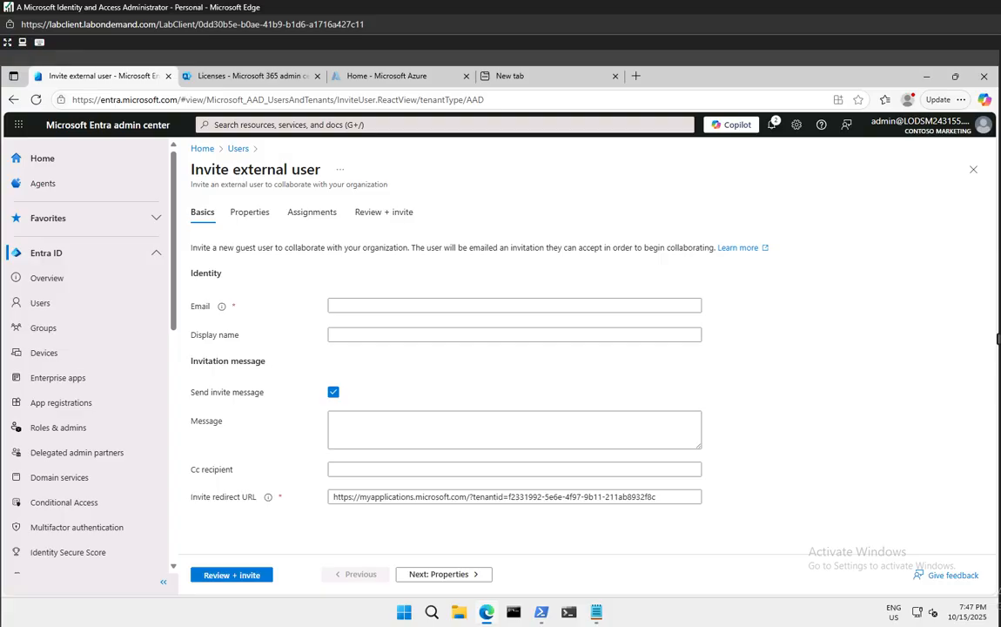
click(358, 305)
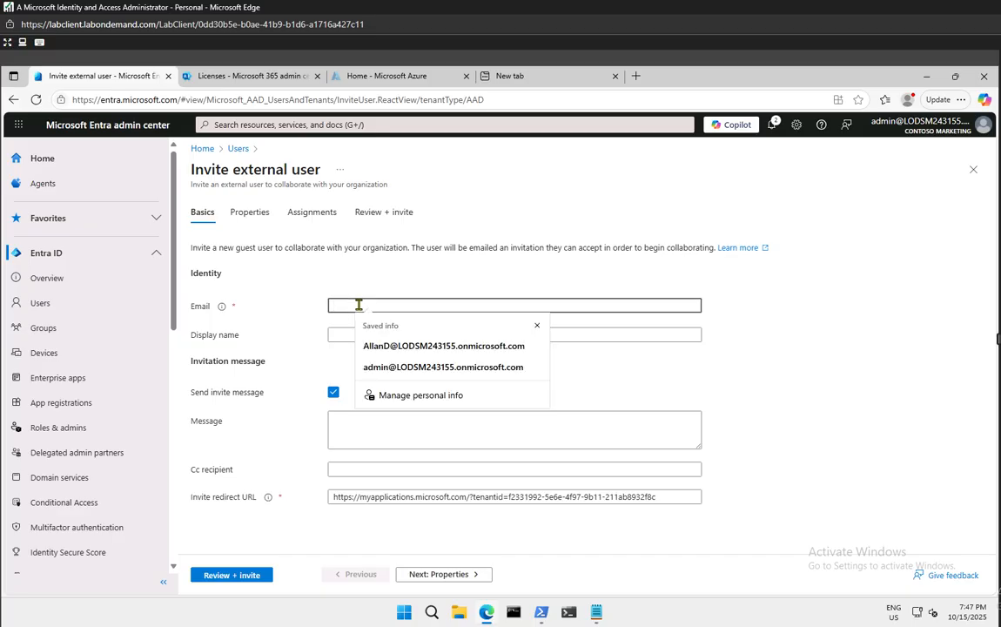
text(Test)
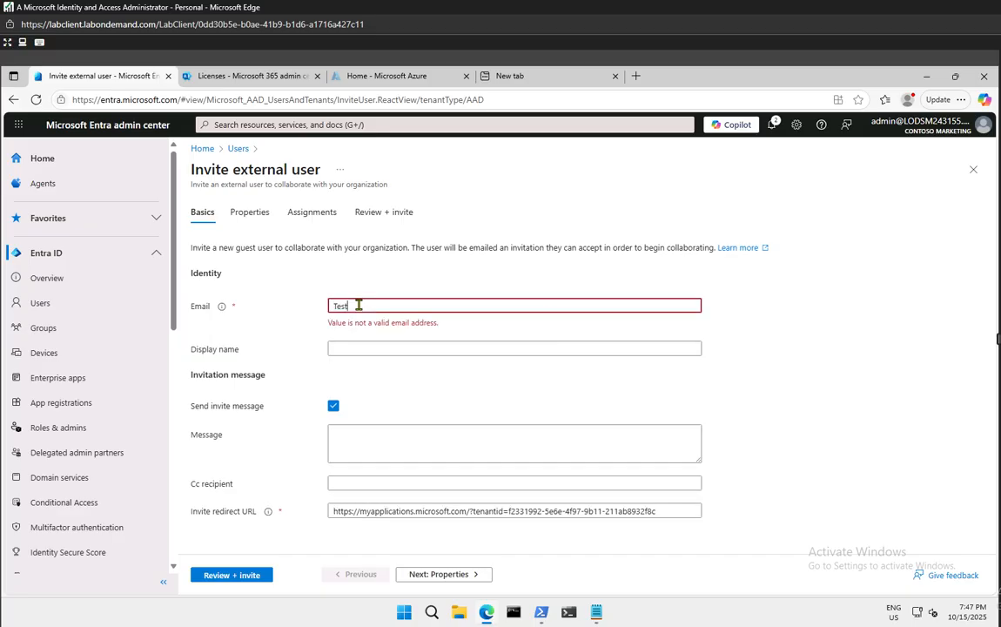
text(@test.com.au)
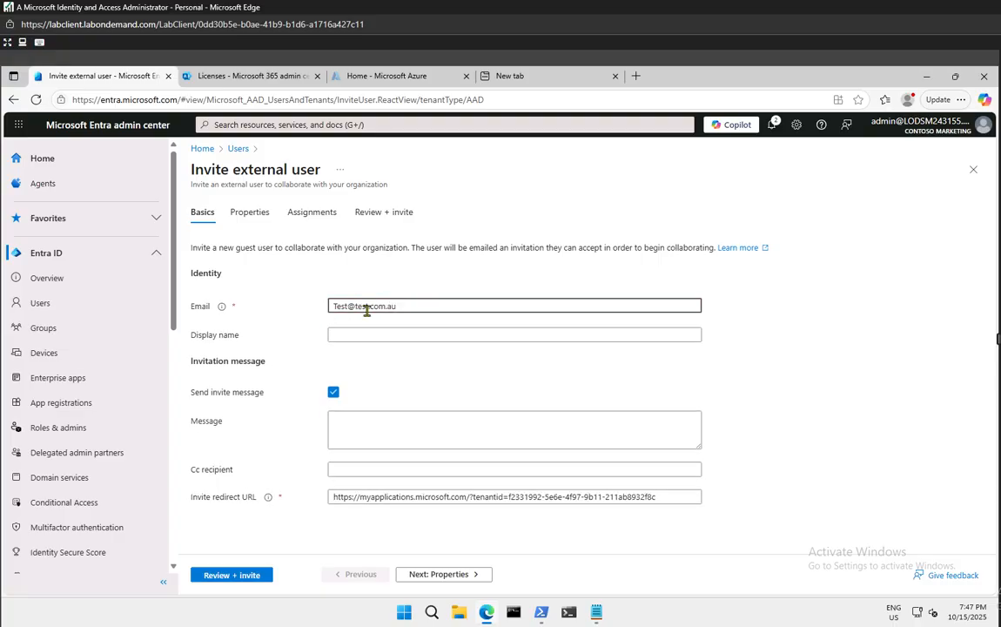
click(769, 306)
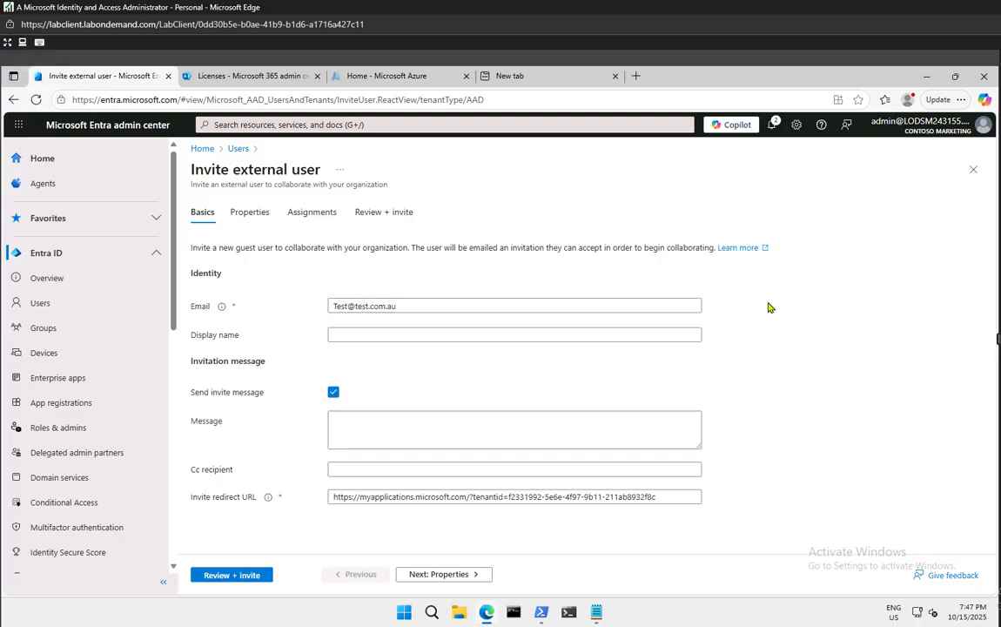
Enter display name 'test user', message 'Hey there please accept it.', and lengthen the e-mail domain
click(492, 336)
text(tes)
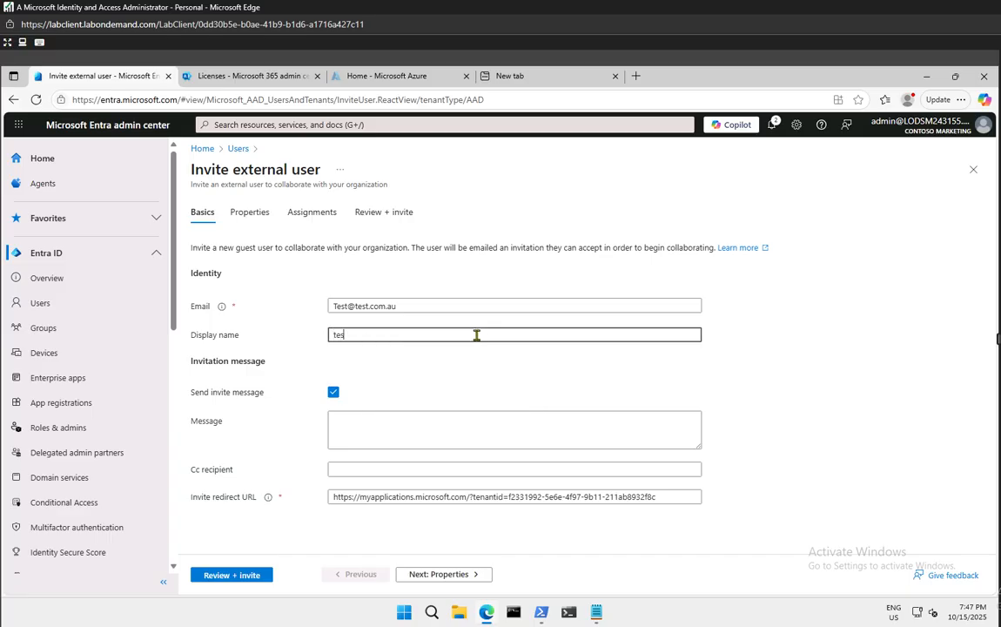
text(t user)
click(362, 426)
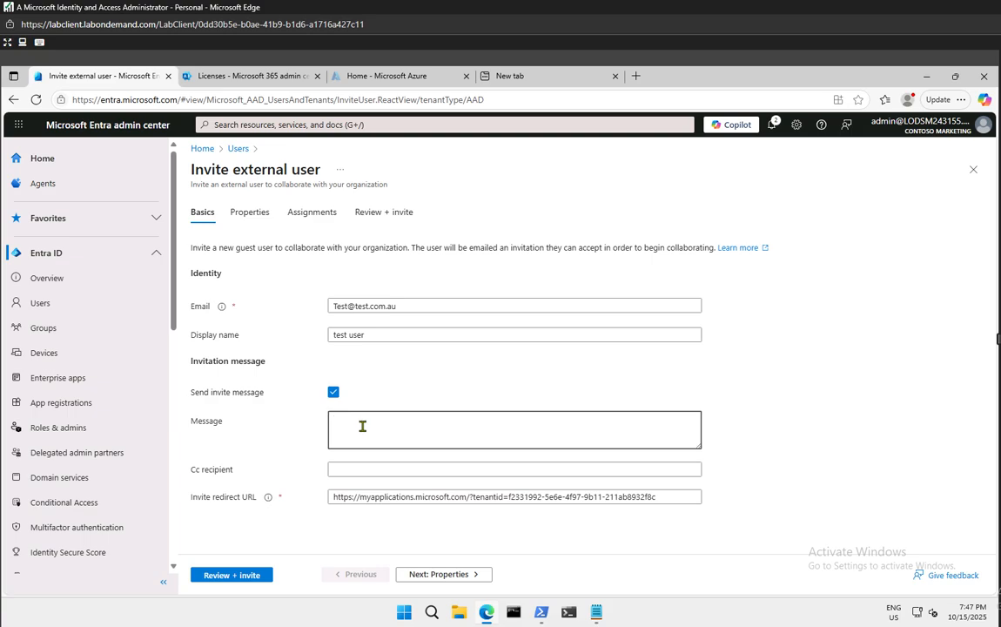
text(Hey there please accept it.)
click(368, 306)
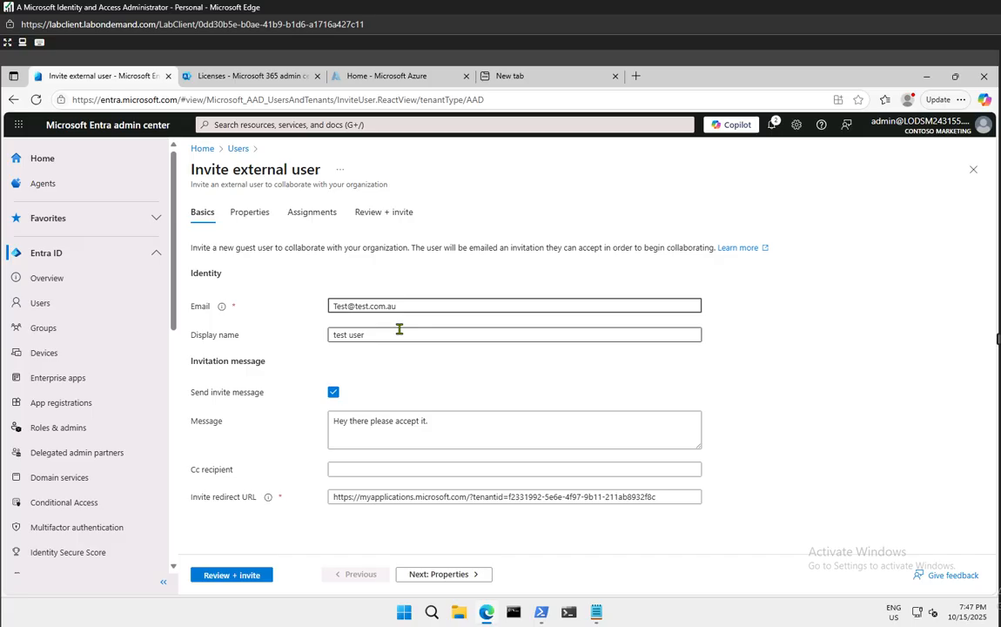
text(sdkfjbndsflajvnsadlkfnsadkljnsadf)
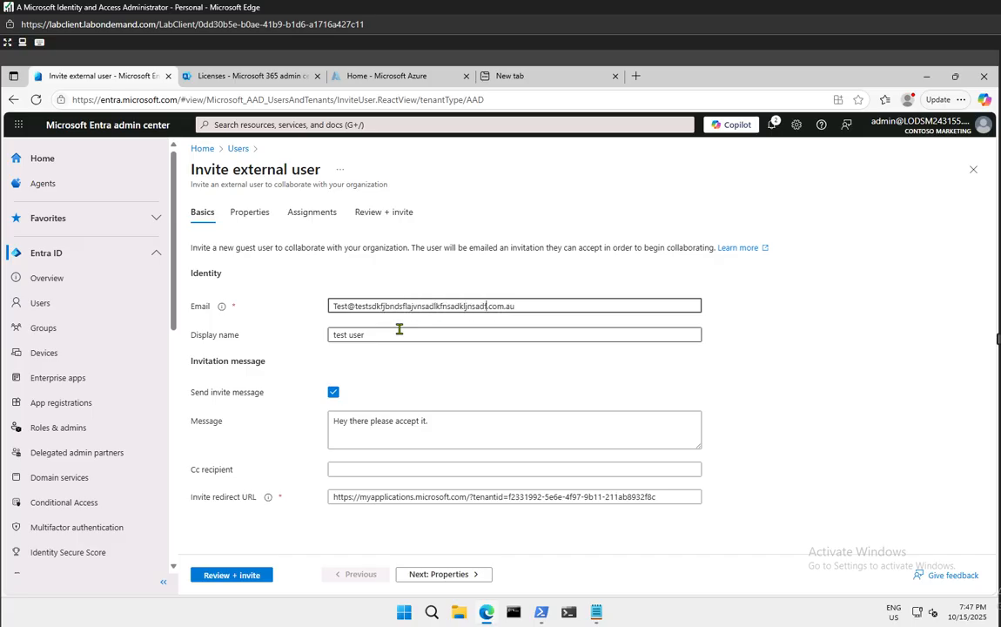
click(853, 342)
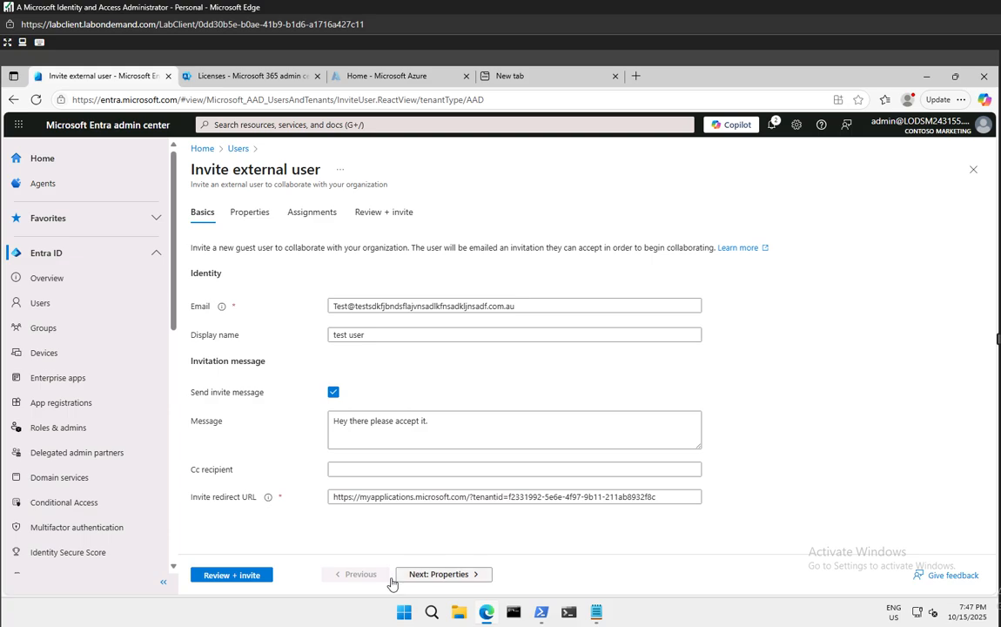
Review and send the guest invitation for test user
click(249, 577)
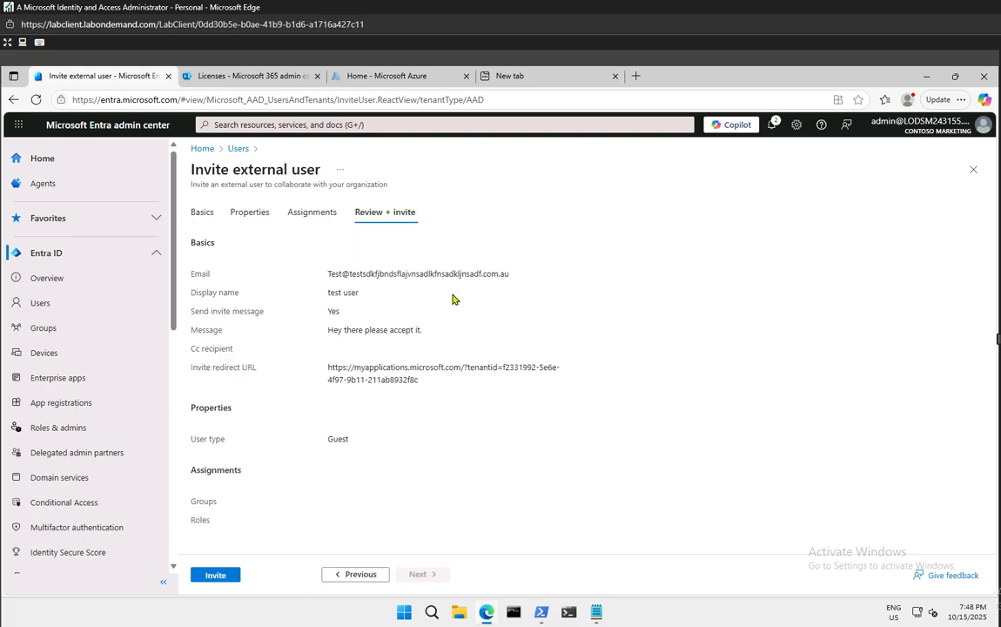
click(216, 576)
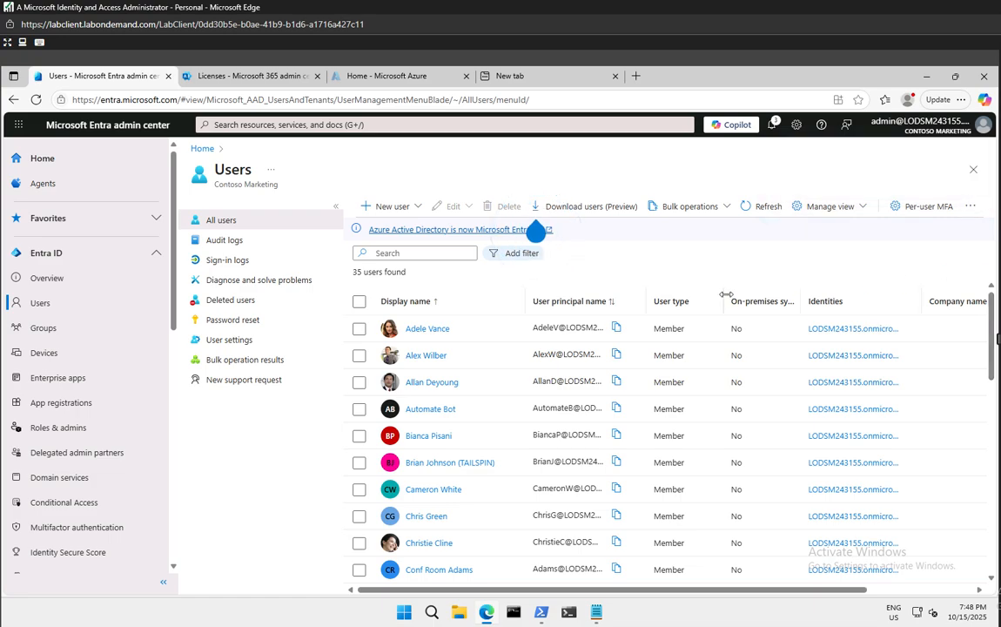
Download the Bulk invite CSV template and open UserInviteTemplate.csv in Excel
click(705, 209)
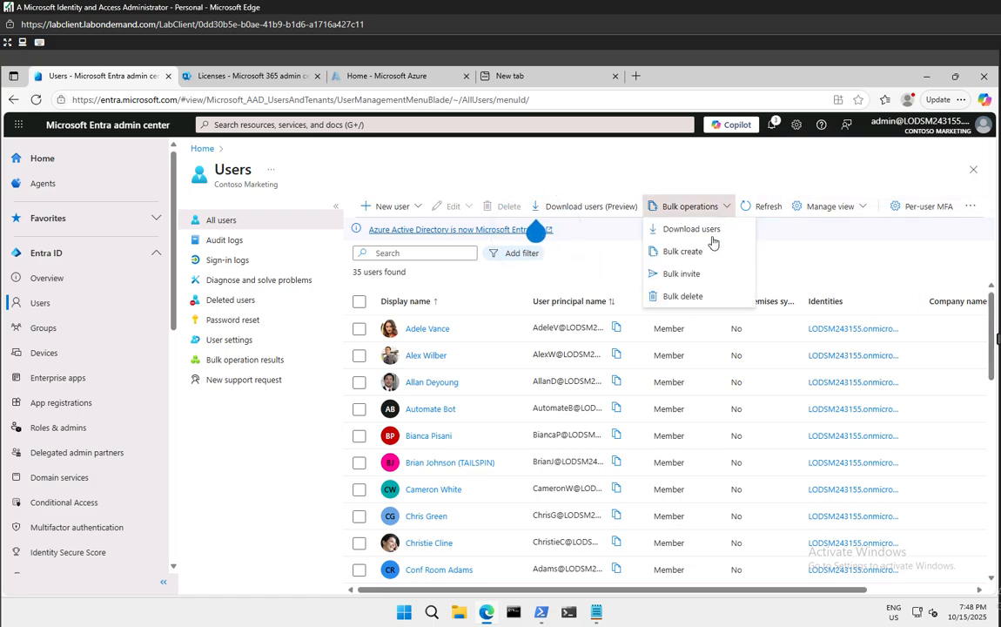
click(693, 276)
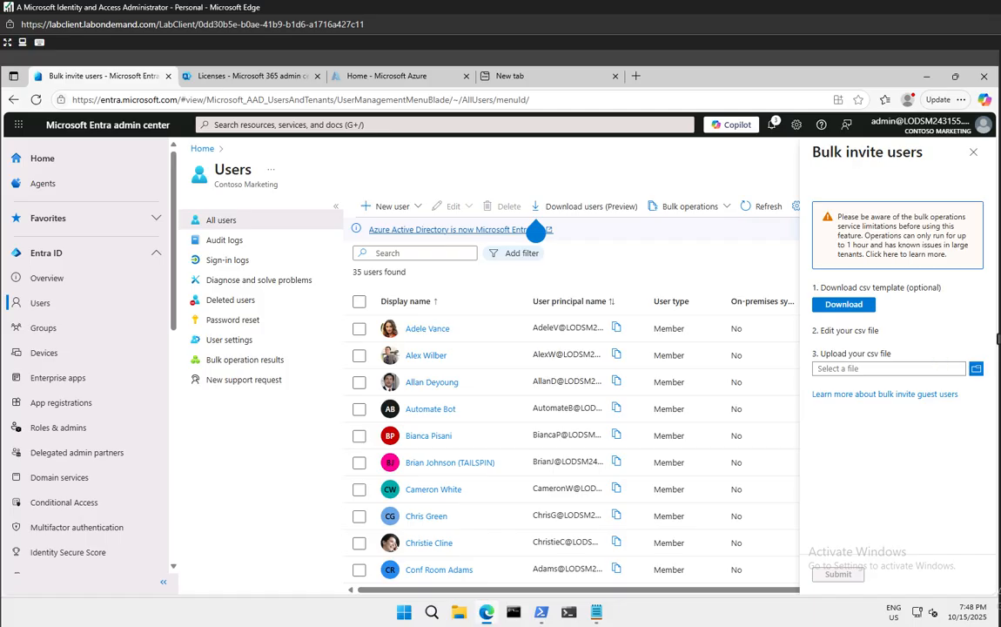
click(849, 306)
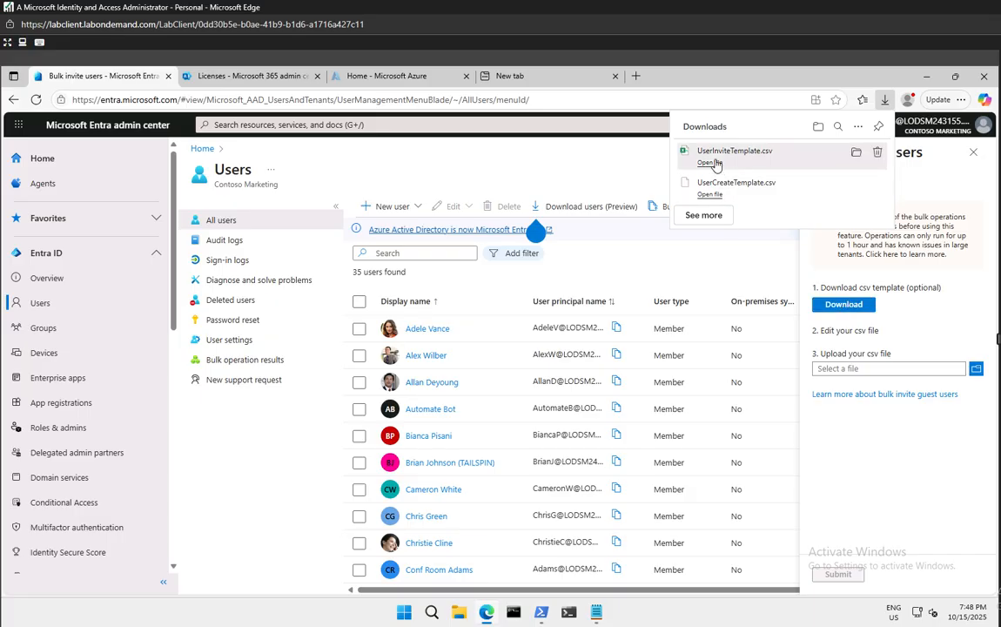
click(713, 163)
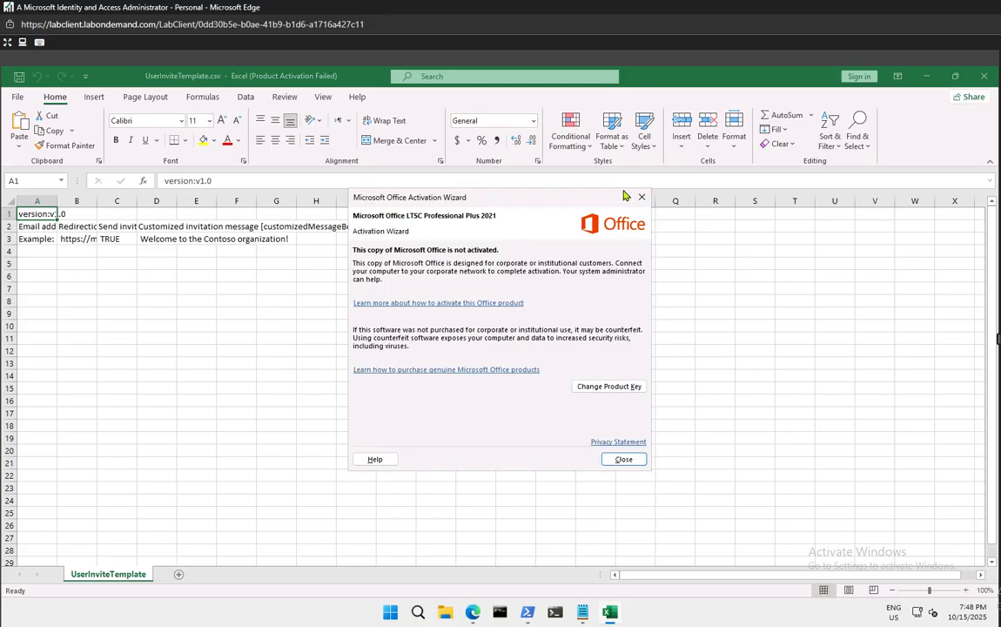
Dismiss the Office activation notice and review the template's row 2 headings and row 3 example values
click(641, 197)
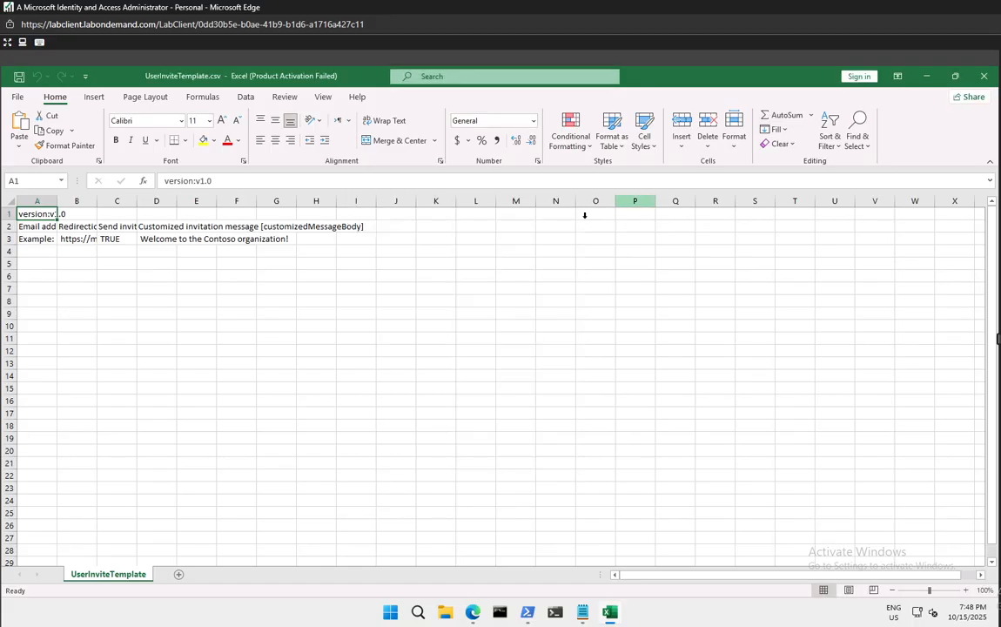
click(37, 227)
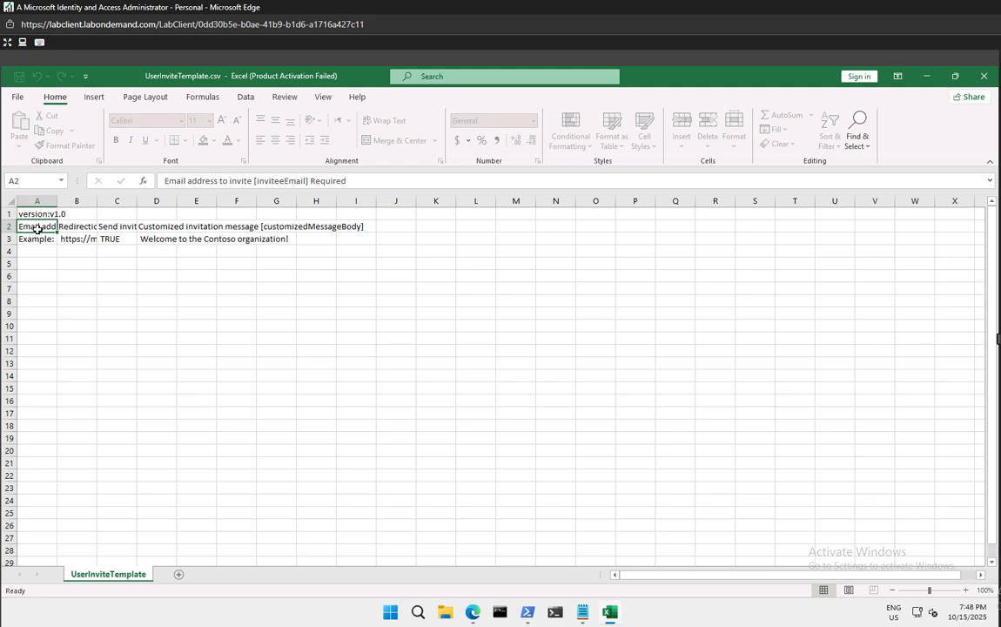
click(73, 226)
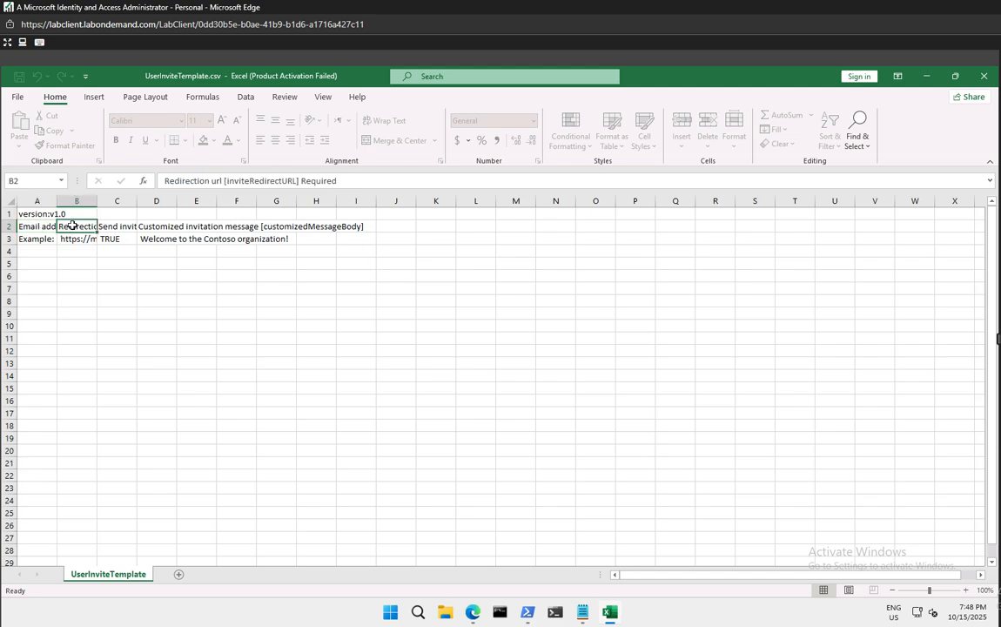
click(120, 225)
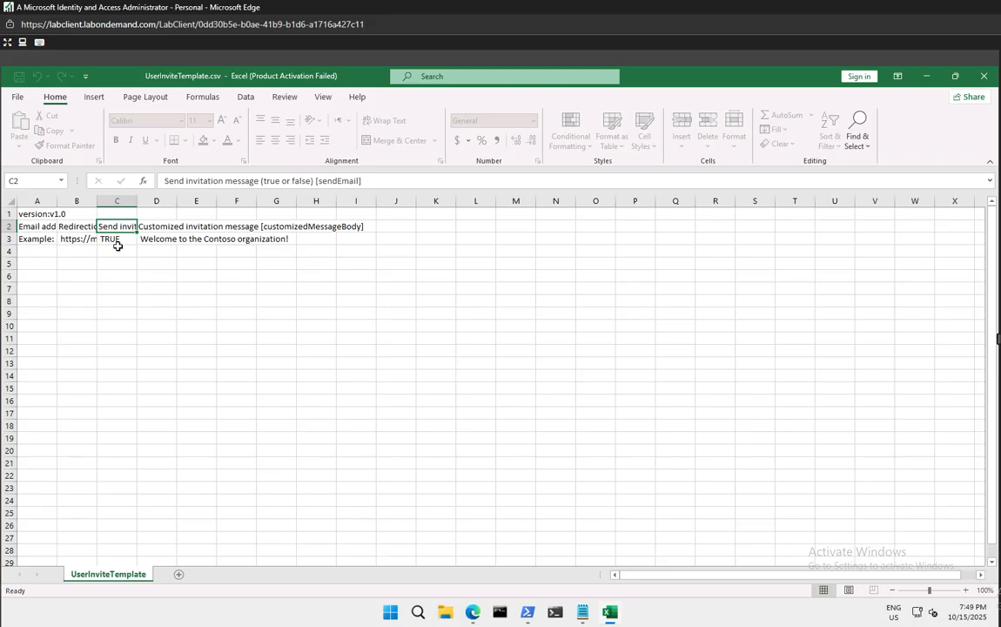
click(90, 248)
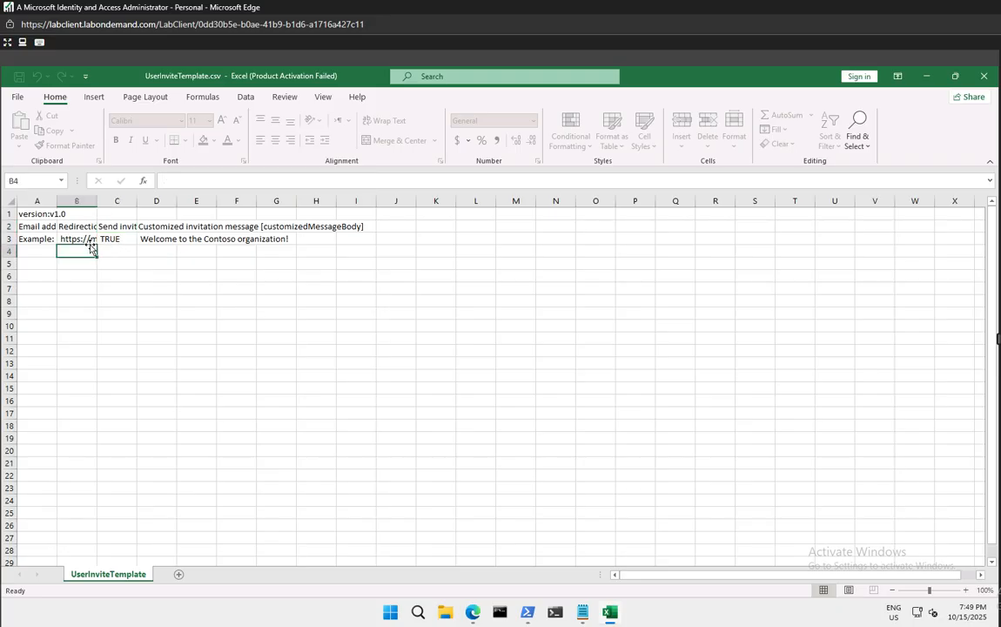
click(87, 240)
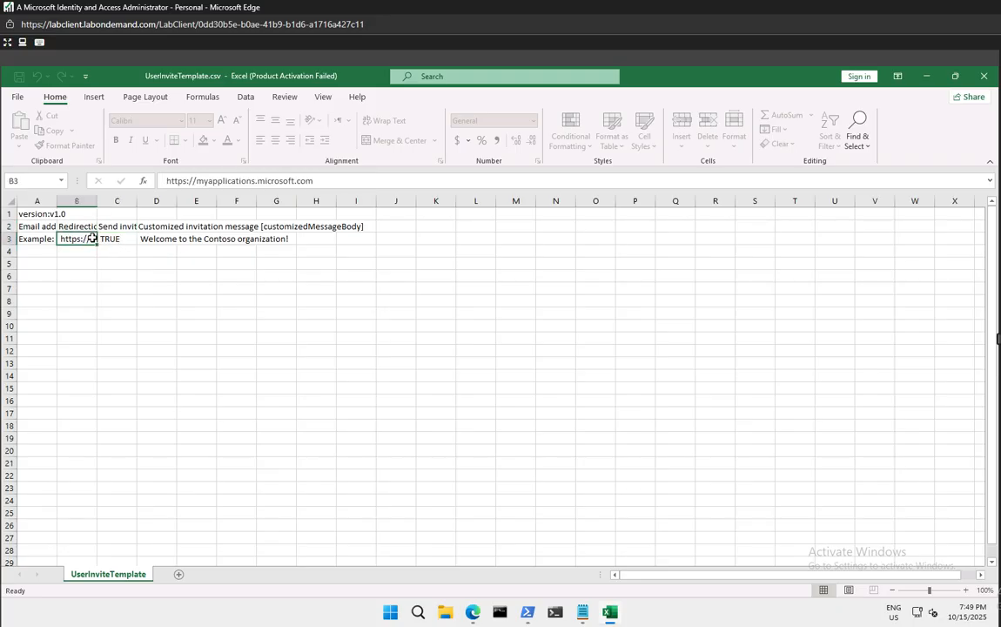
click(185, 239)
click(161, 224)
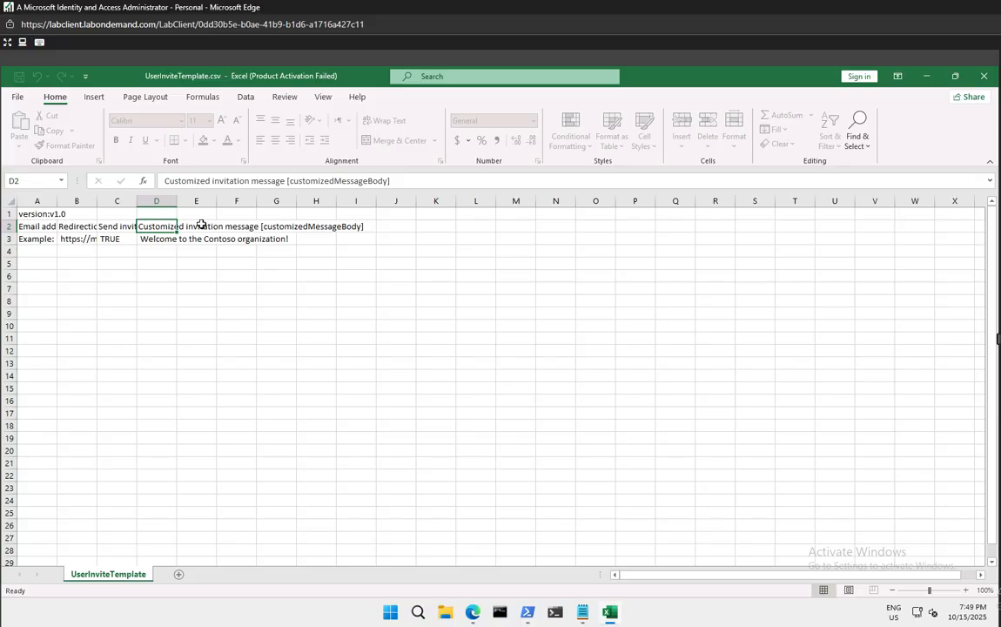
click(199, 226)
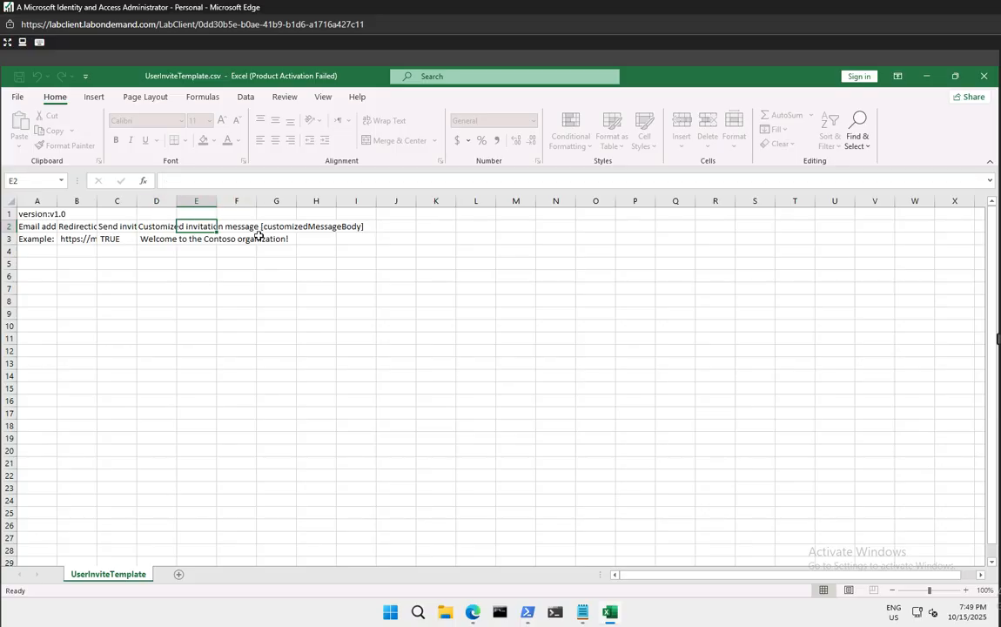
click(162, 236)
click(144, 225)
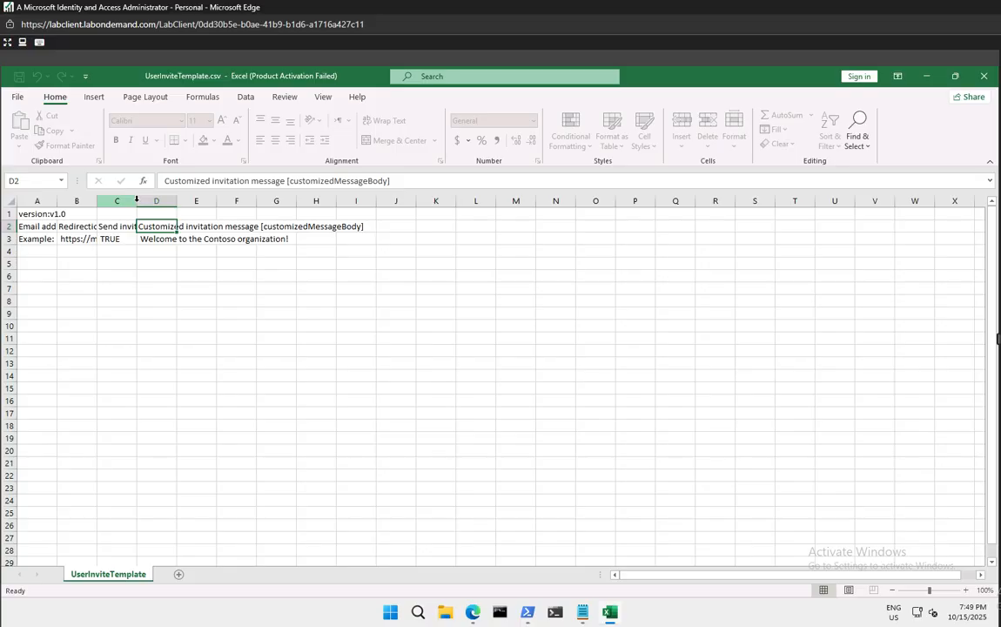
Select columns C–D and the empty column A cells, then recheck the redirect URL cells B2–B3
click(136, 199)
drag(131, 193, 174, 204)
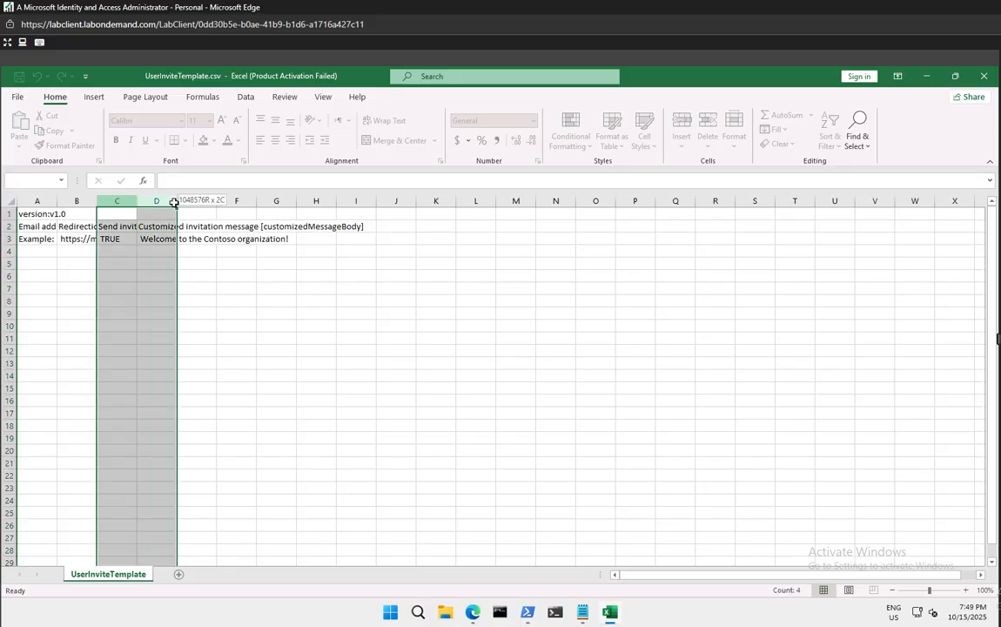
click(212, 298)
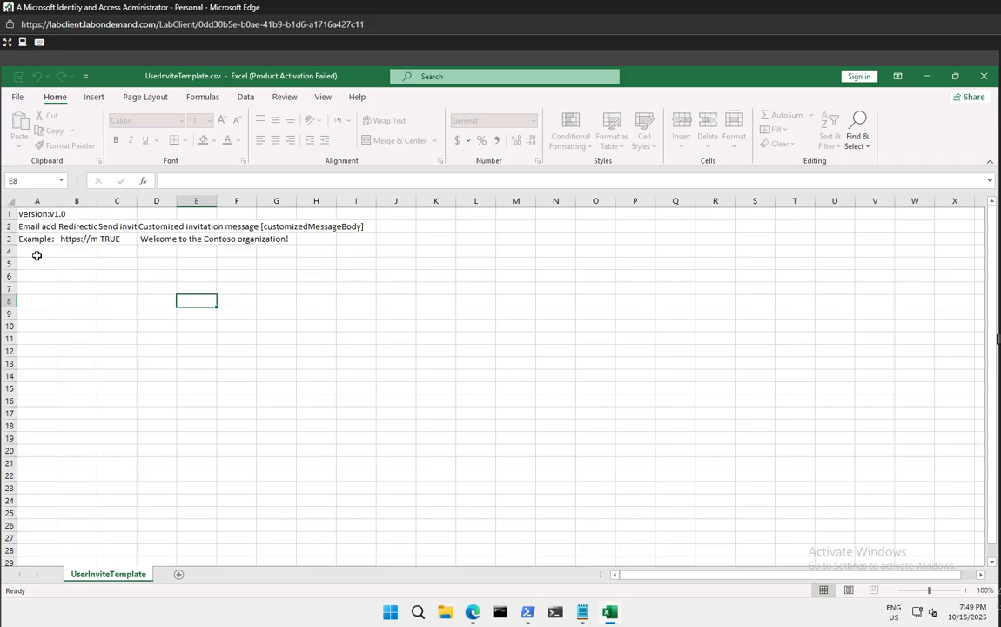
mouse_move(36, 252)
mouse_down()
mouse_move(33, 343)
mouse_move(49, 468)
mouse_move(42, 528)
mouse_move(29, 536)
mouse_up()
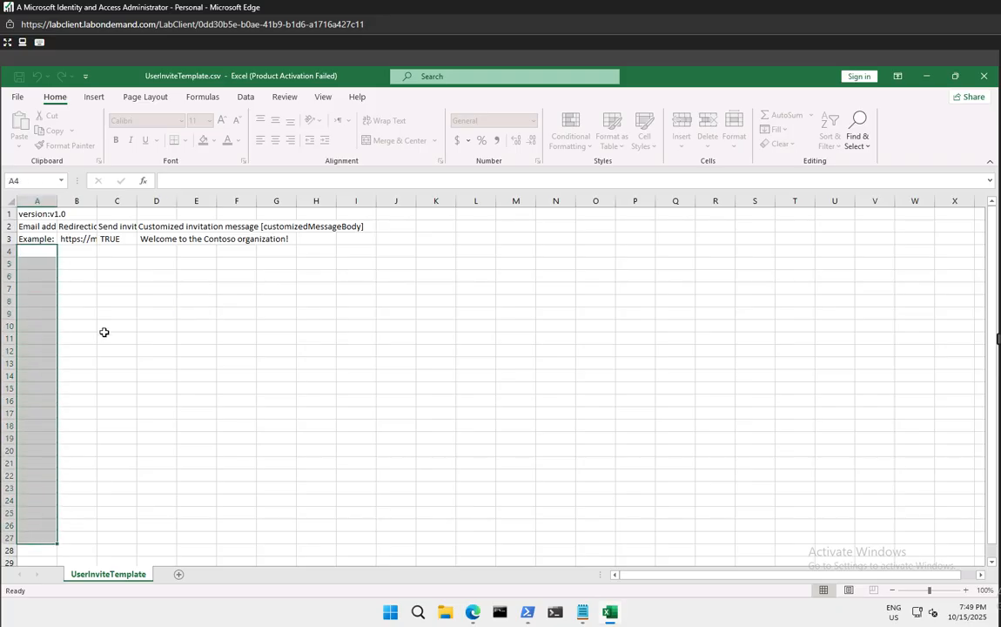
click(77, 238)
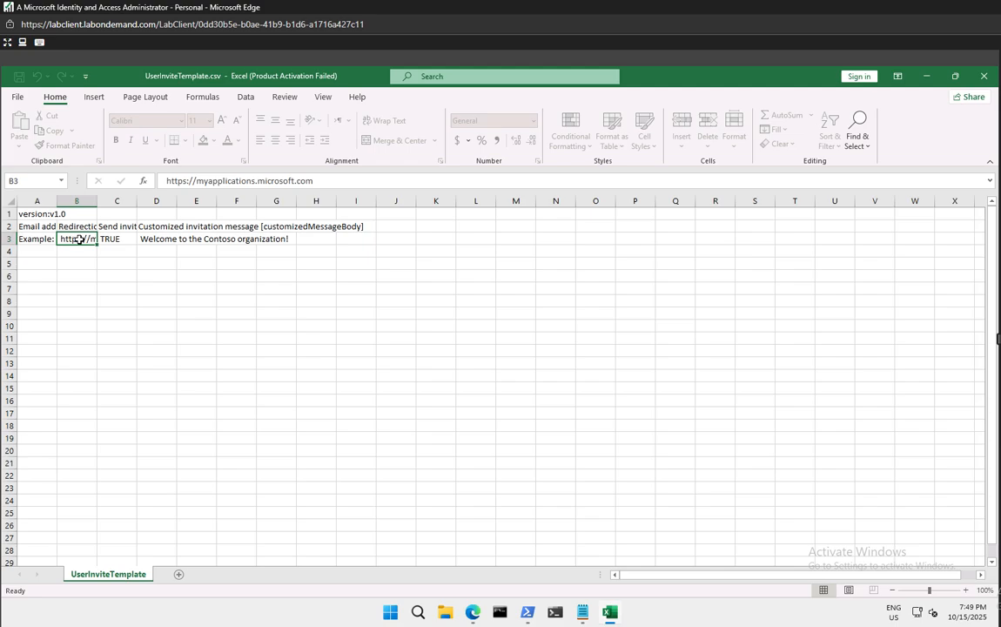
click(79, 227)
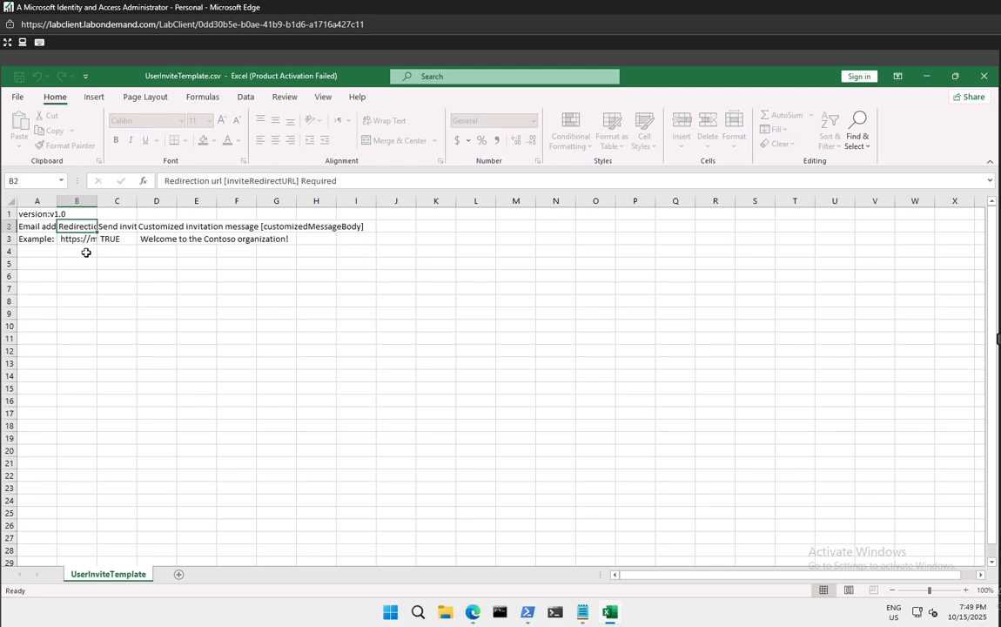
click(86, 251)
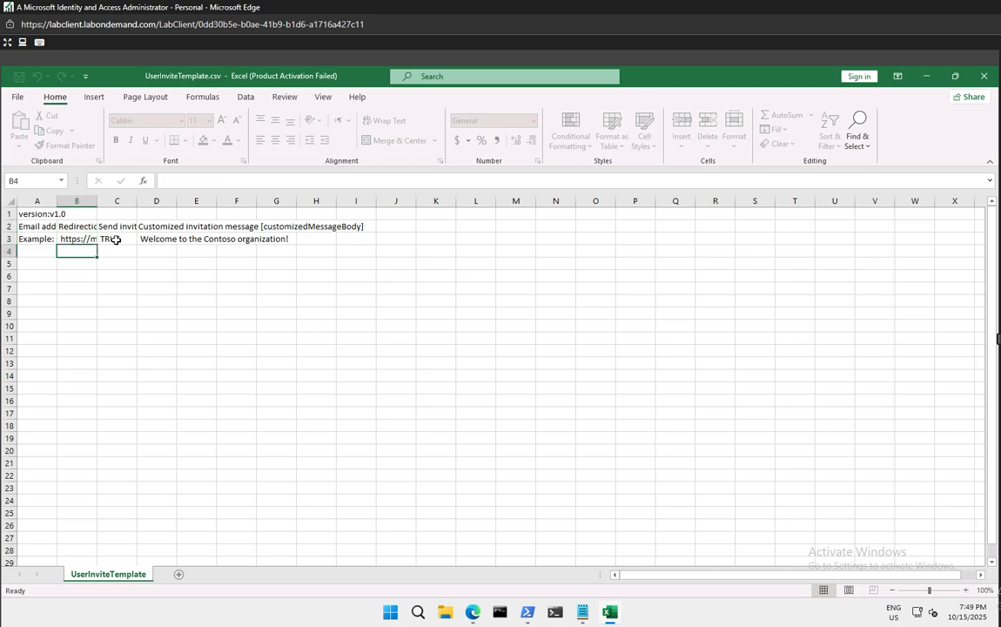
Fill the TRUE value down column C to row 28, check the D2 heading, and close Excel
click(116, 240)
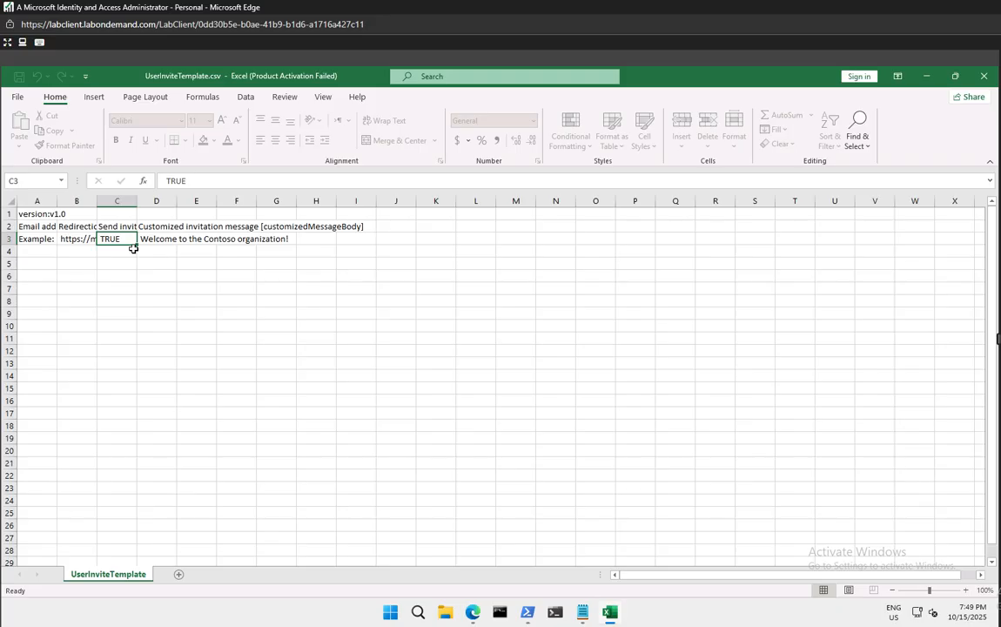
mouse_move(133, 249)
mouse_down()
mouse_move(140, 560)
mouse_move(126, 450)
mouse_move(131, 277)
mouse_move(120, 240)
mouse_up()
click(108, 273)
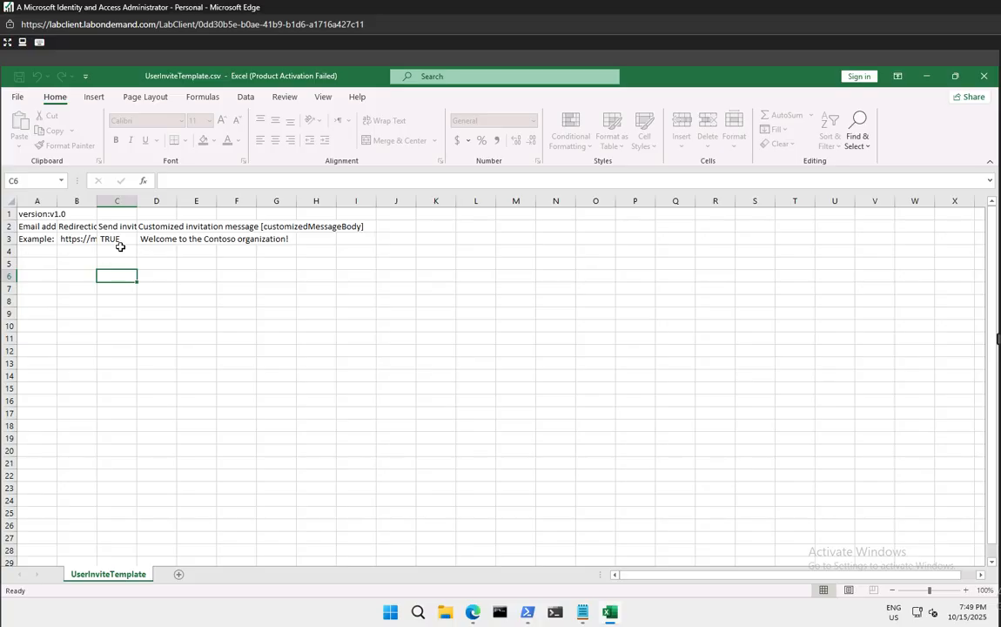
click(47, 275)
click(126, 275)
click(162, 225)
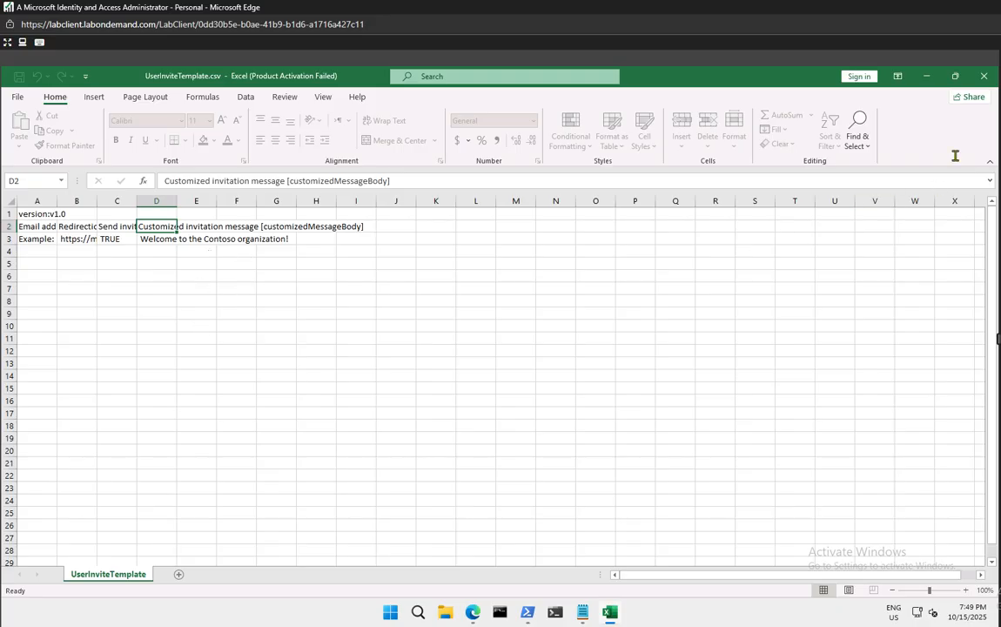
click(978, 79)
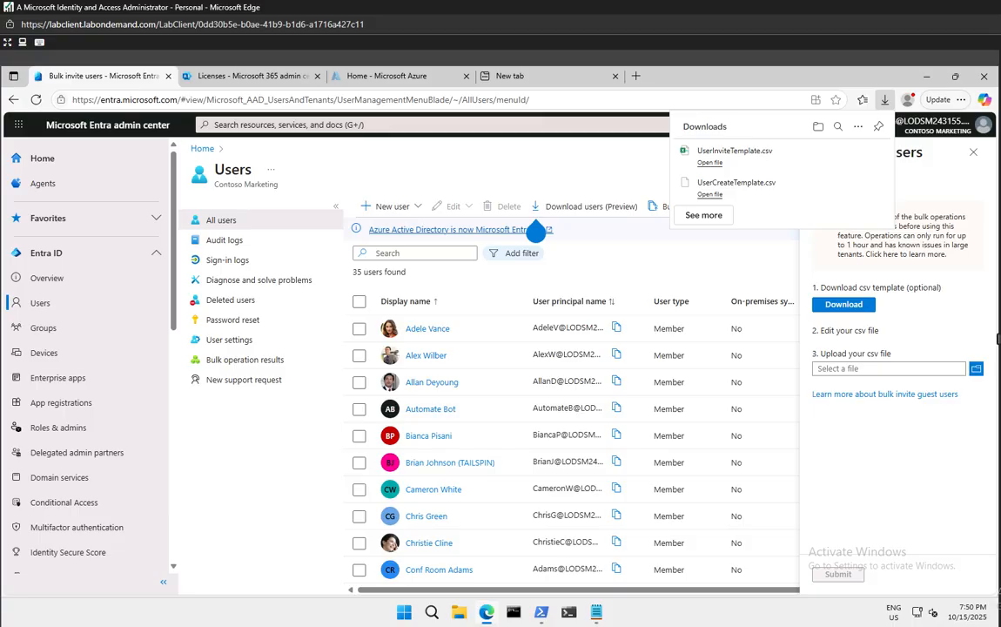
Dismiss the Downloads list and bring the Administrator PowerShell window to the front
click(601, 159)
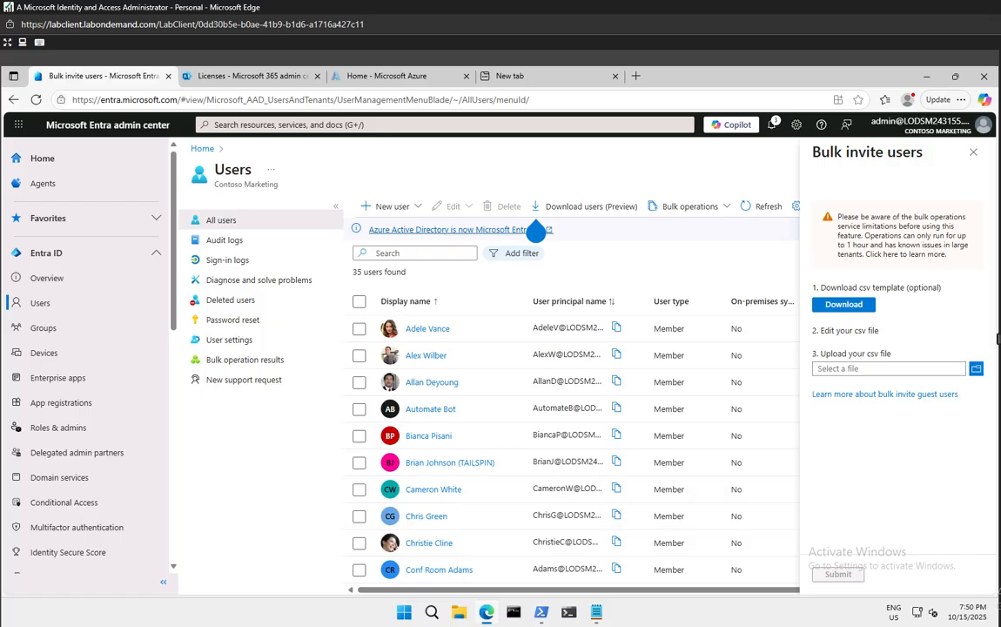
mouse_move(540, 612)
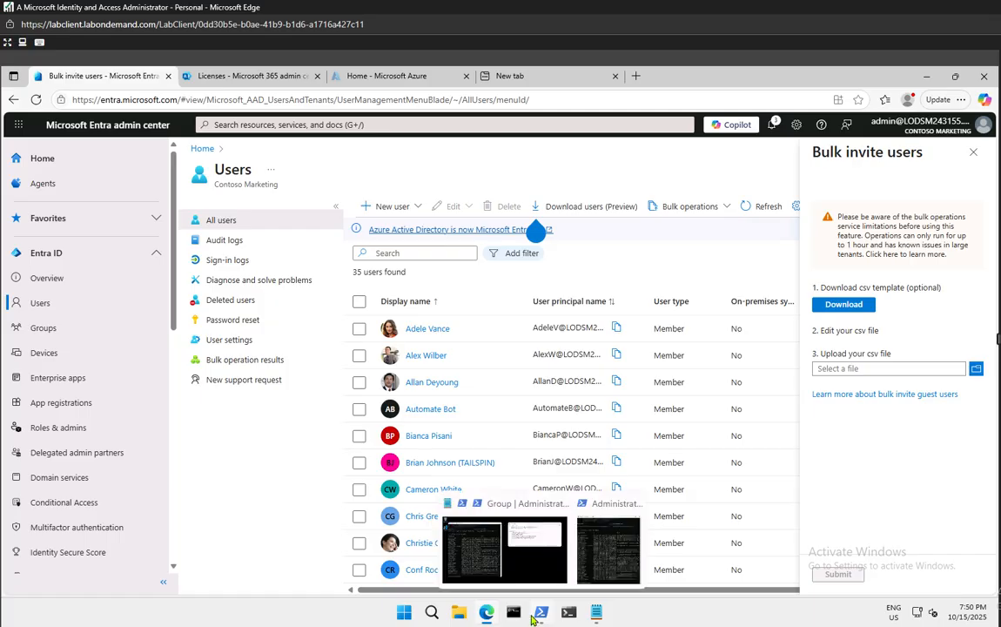
click(483, 549)
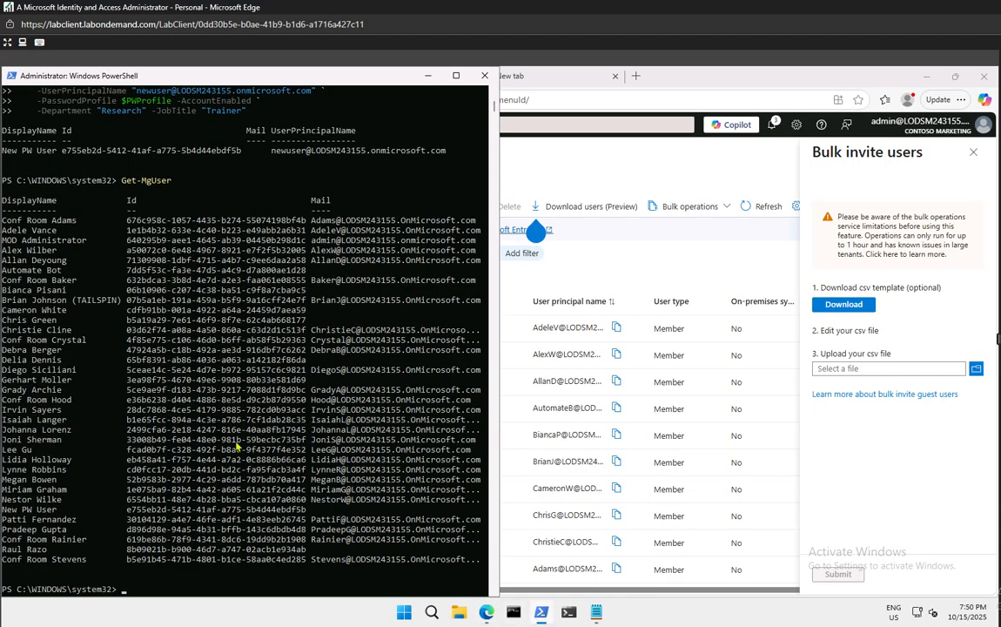
Wipe the earlier Get-MgUser output with the clear command and exit Select mode
text(clear)
key(Return)
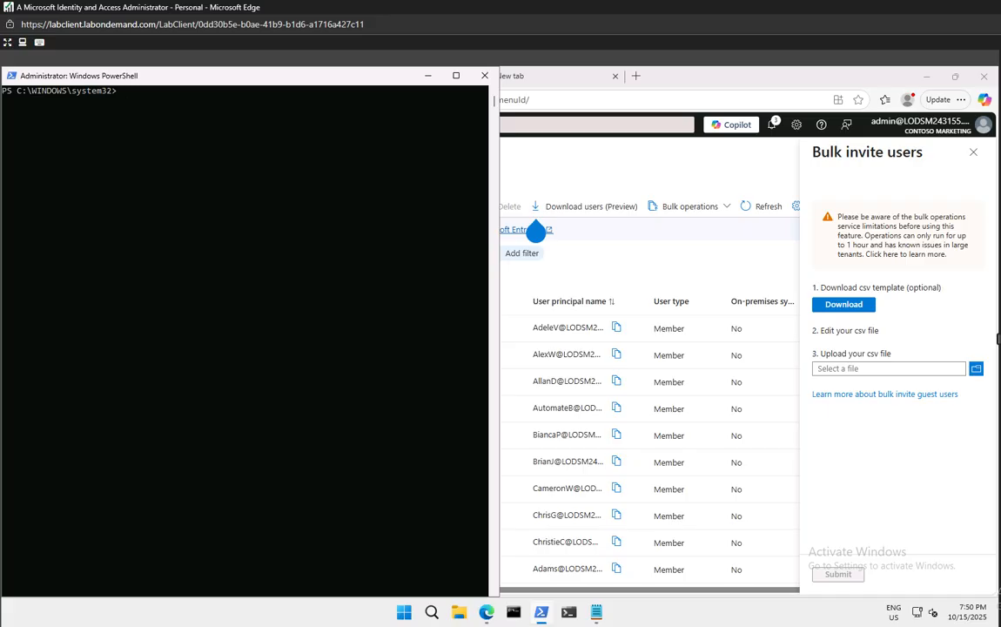
click(288, 299)
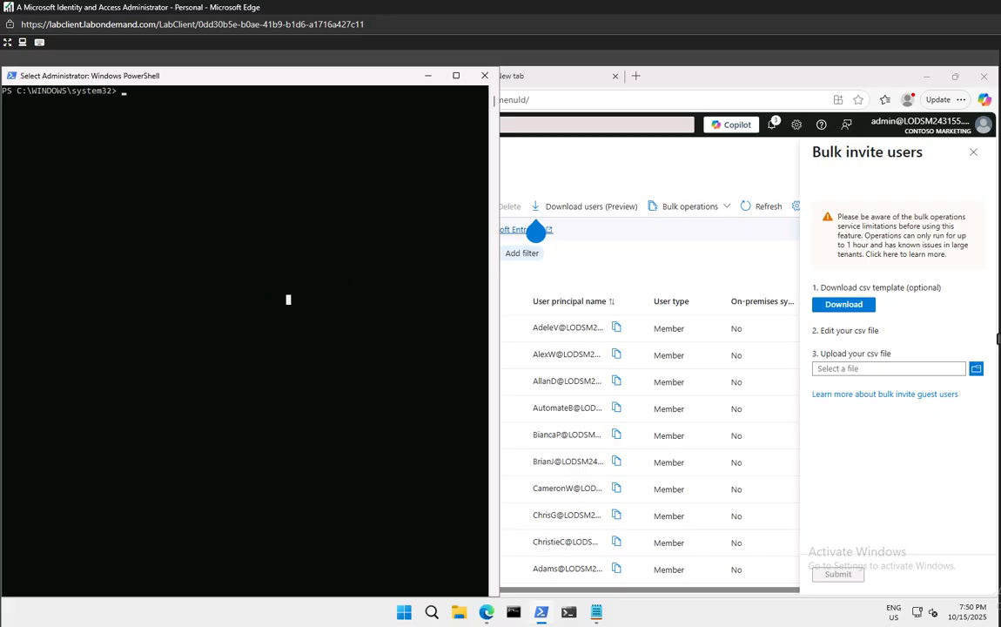
key(Escape)
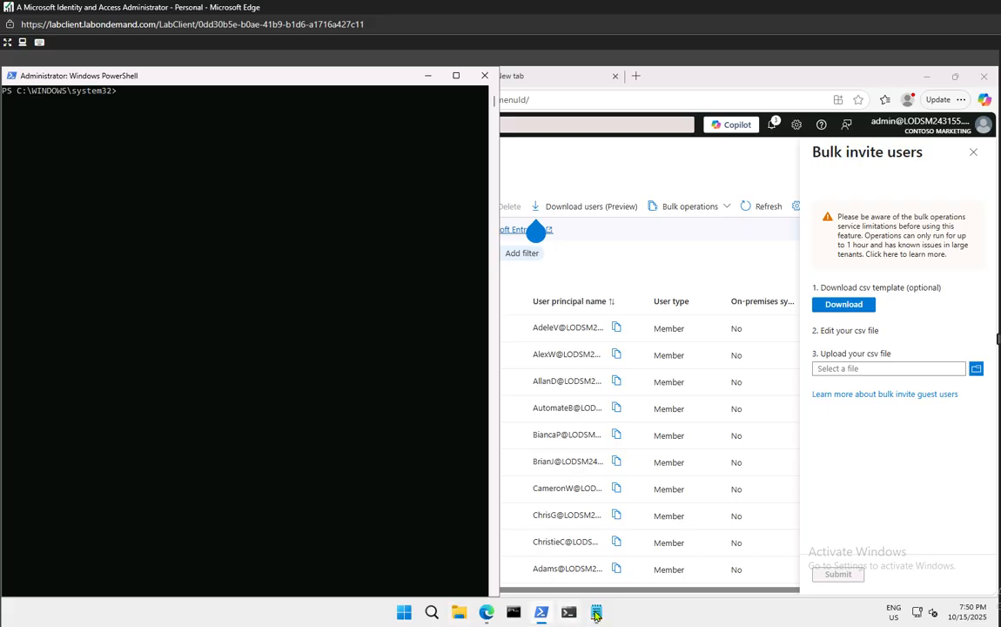
Add a dashed separator and the line Connect-MgGraph -Scopes "User.ReadWrite.All" in Notepad
mouse_move(597, 615)
click(589, 537)
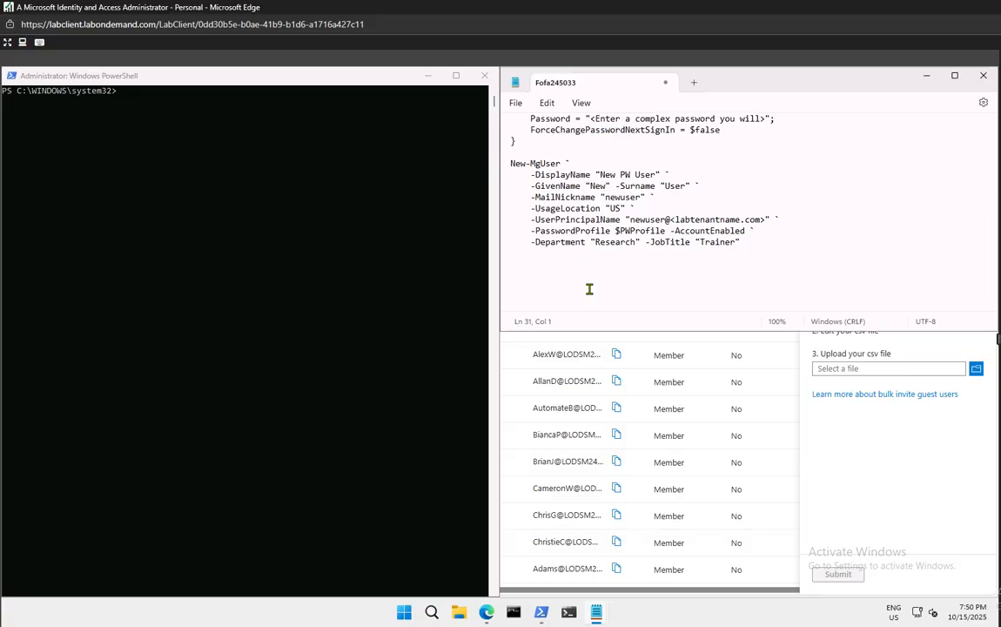
key(Return)
key(Return)
key(Return)
key(Return)
key(Return)
key(Return)
key(Return)
key(Return)
key(Return)
key(Return)
key(Return)
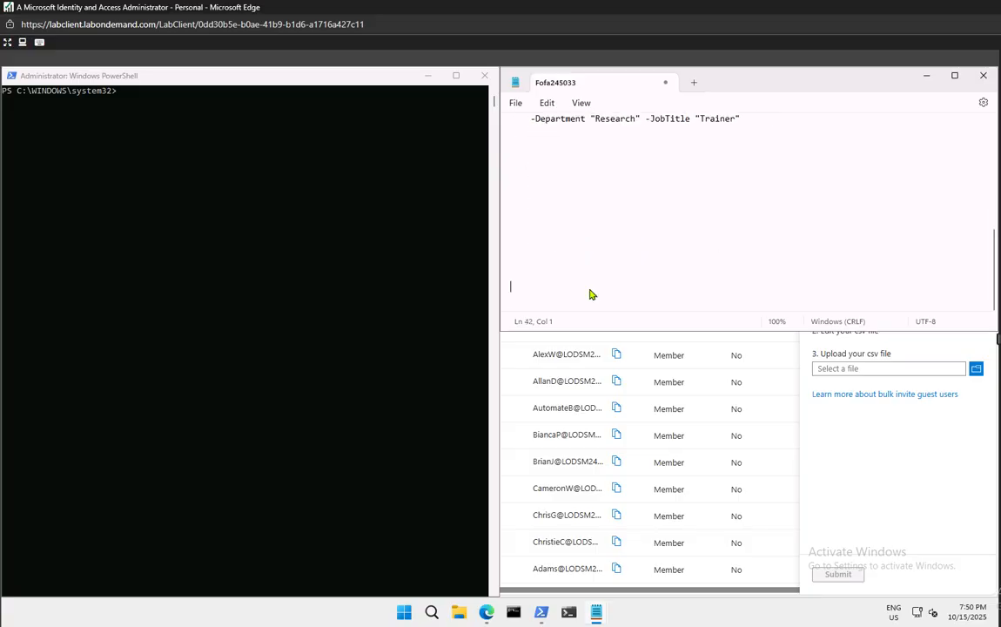
key(BackSpace)
key(BackSpace)
key(BackSpace)
key(BackSpace)
key(BackSpace)
key(BackSpace)
key(BackSpace)
key(BackSpace)
text(-------------------------)
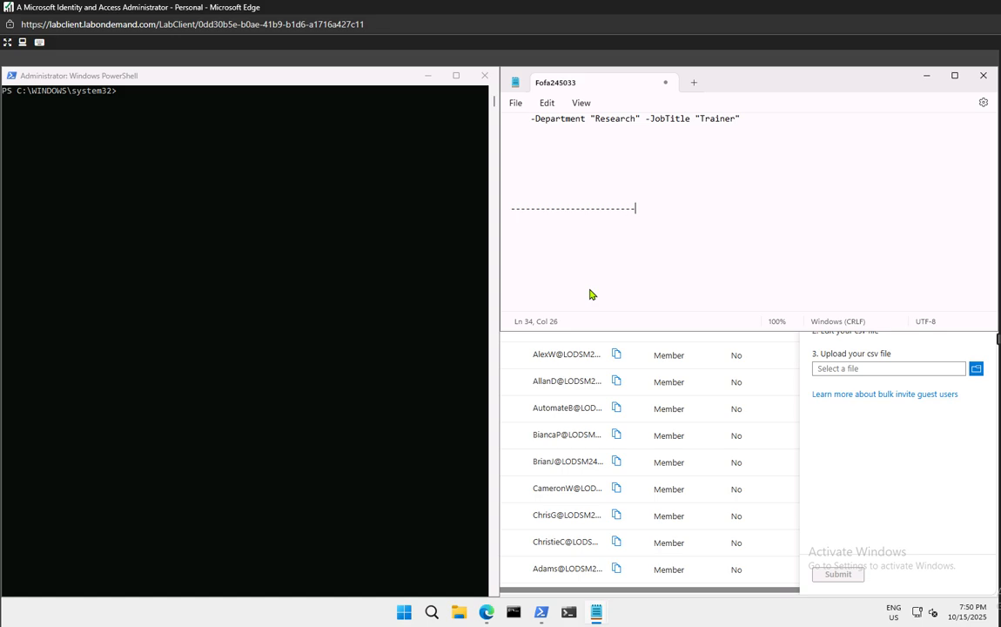
key(Return)
key(Return)
text(Connect-MgGraph -Scopes "User.ReadWrite.All")
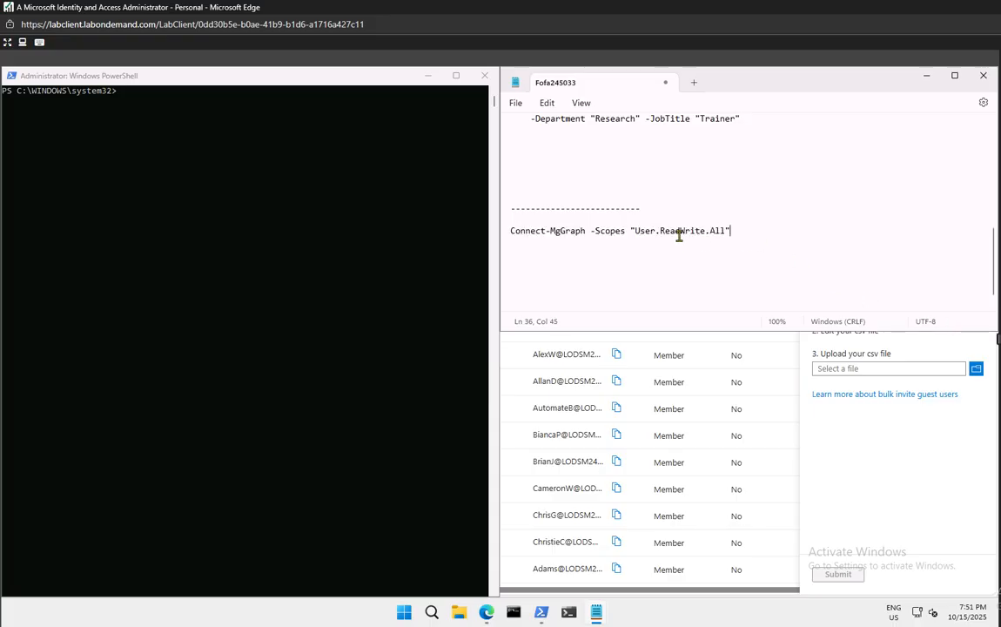
Paste the Connect-MgGraph command into PowerShell to connect, then start a new Notepad line
drag(731, 230, 497, 225)
key(ctrl+c)
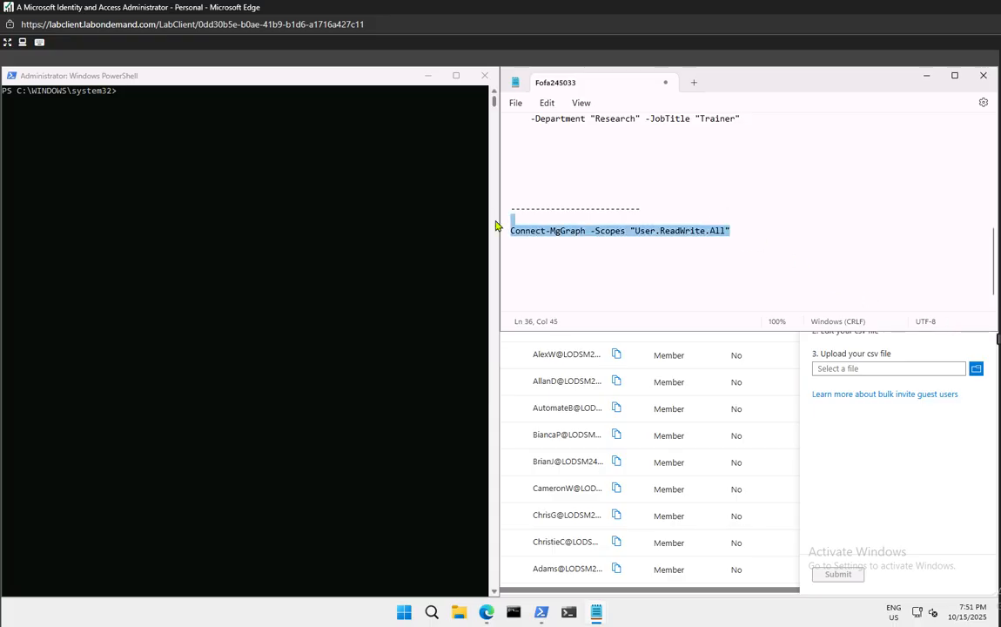
click(159, 92)
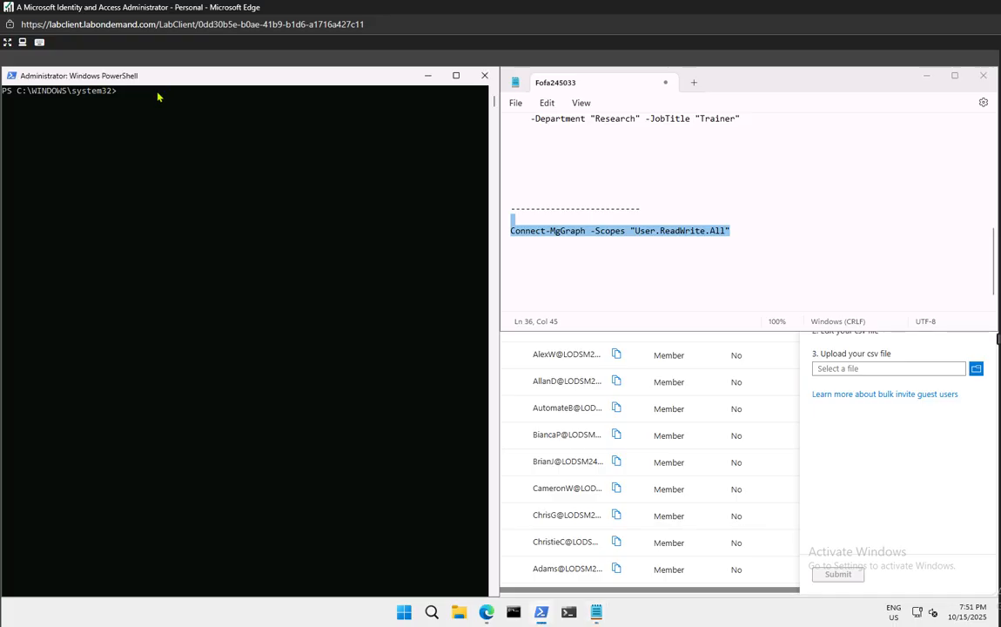
click(159, 92)
key(ctrl+v)
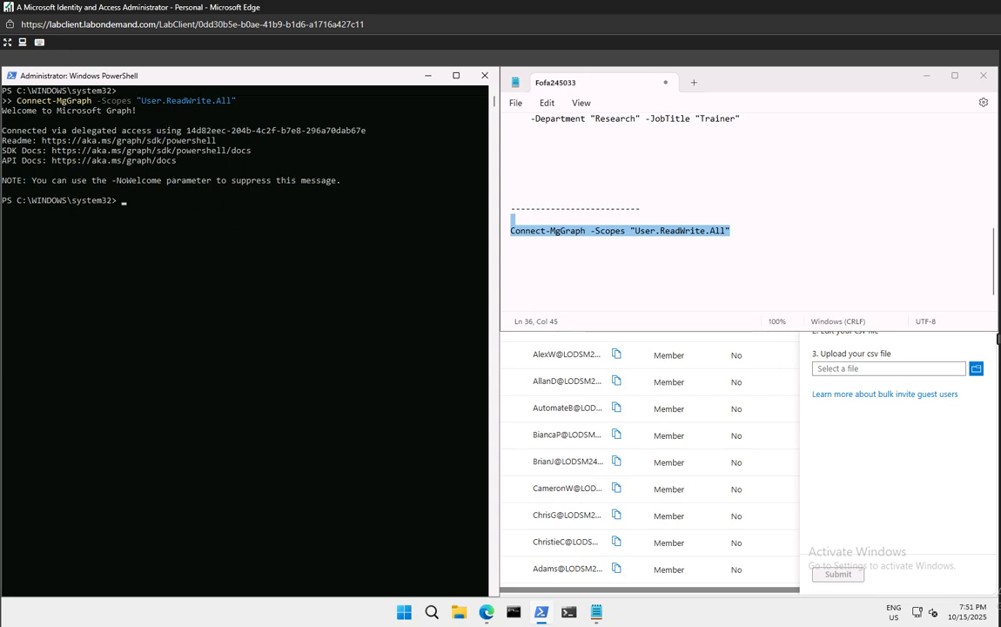
click(773, 232)
key(Return)
key(Return)
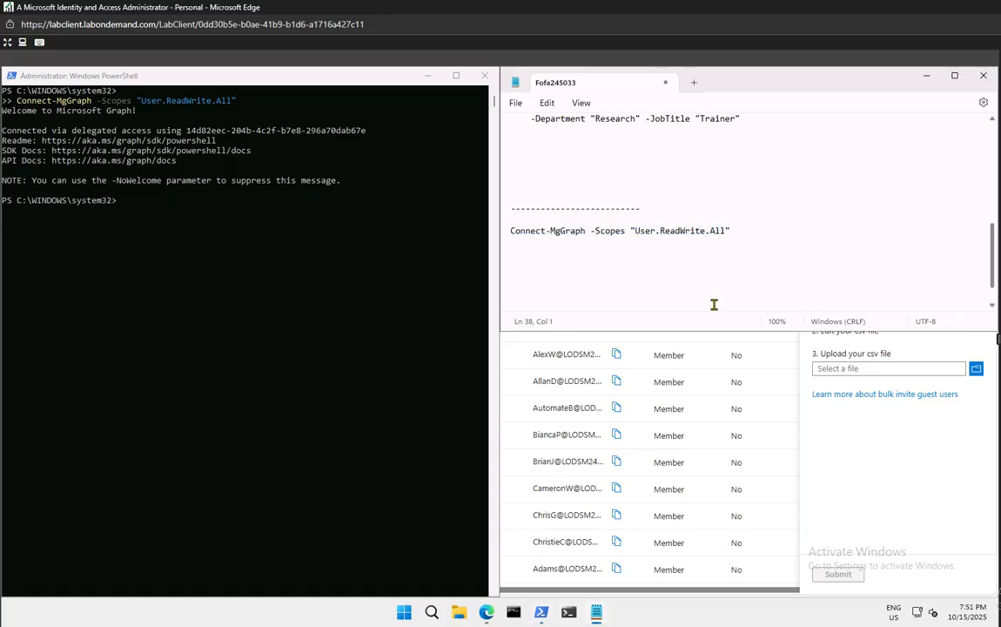
Write Import-Module Microsoft.Graph.Identity.SignIns and a $params hashtable with the invitee's e-mail and redirect URL
text(Import-Module Microsoft.Graph.Identity.SignIns)
key(Return)
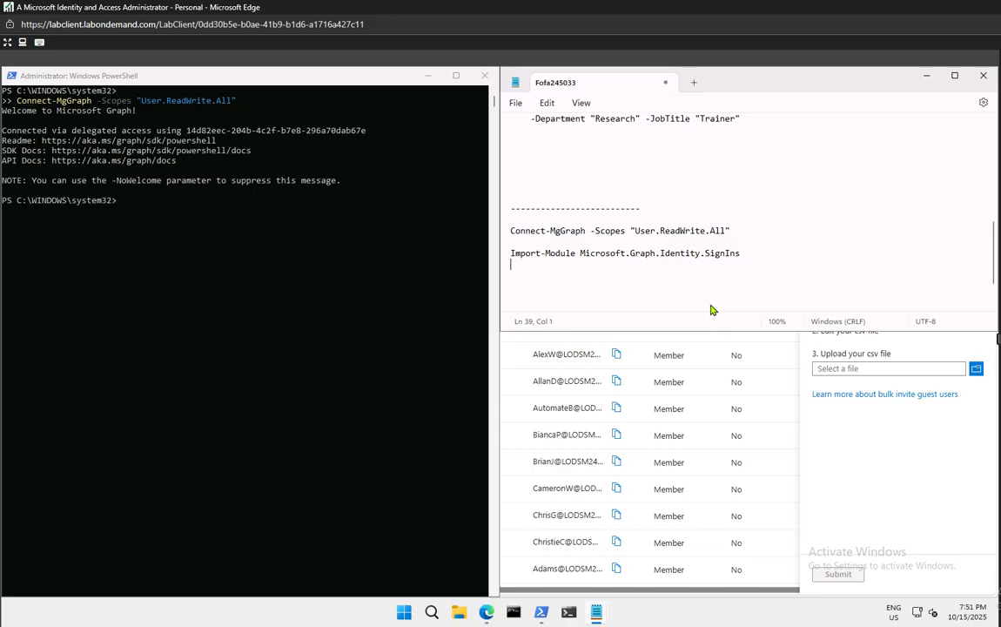
text($params = @{     invitedUserEmailAddress = "admin@fabrikam.com"     invite)
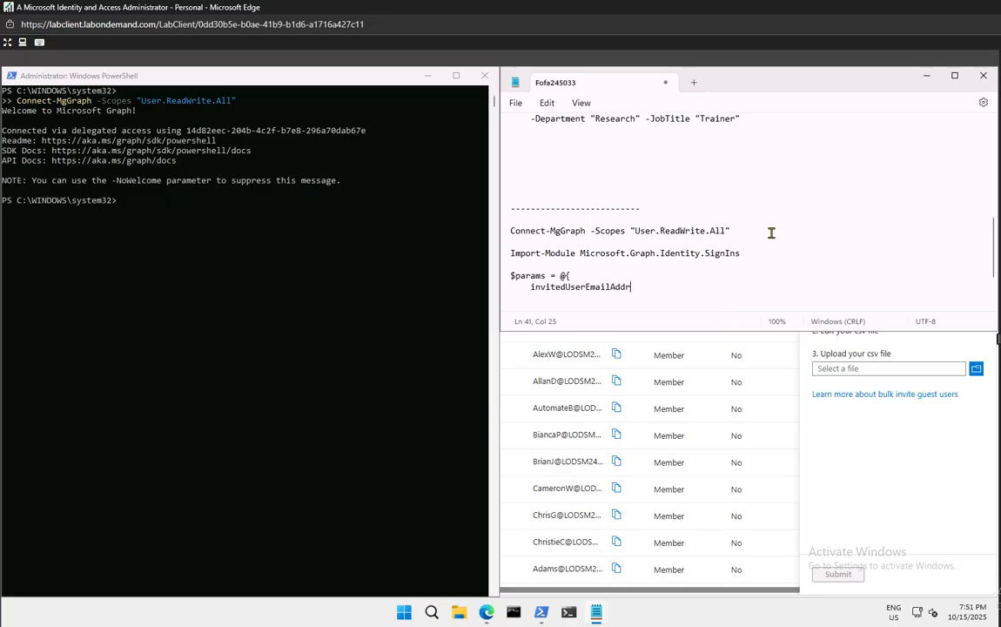
text(RedirectUrl = "https://myapp.contoso.com")
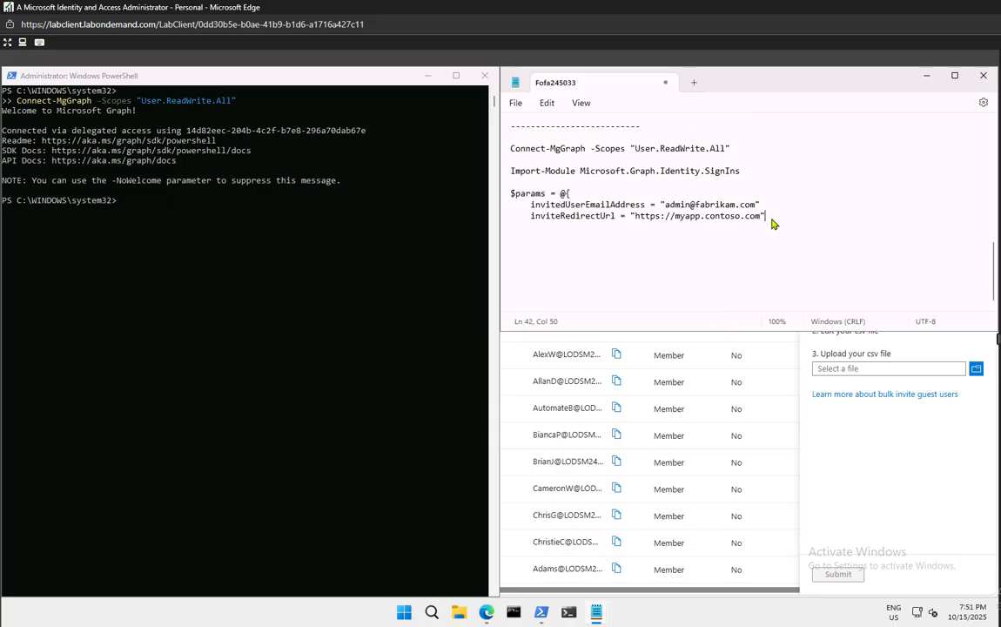
key(Return)
text(})
Paste the module import and $params block into PowerShell and run it
drag(526, 235, 462, 166)
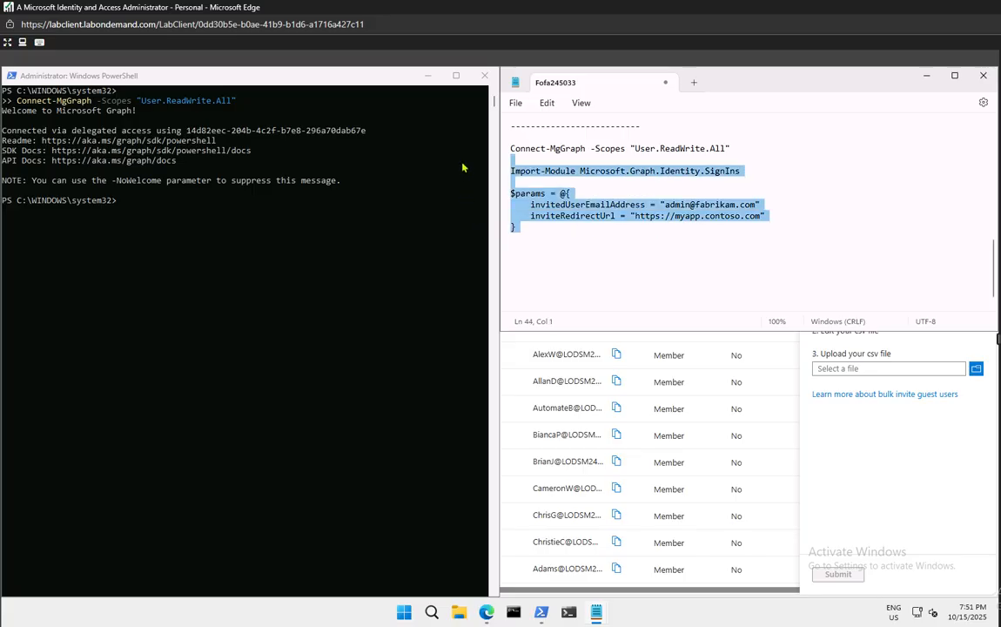
drag(515, 226, 480, 171)
key(super+c)
click(136, 205)
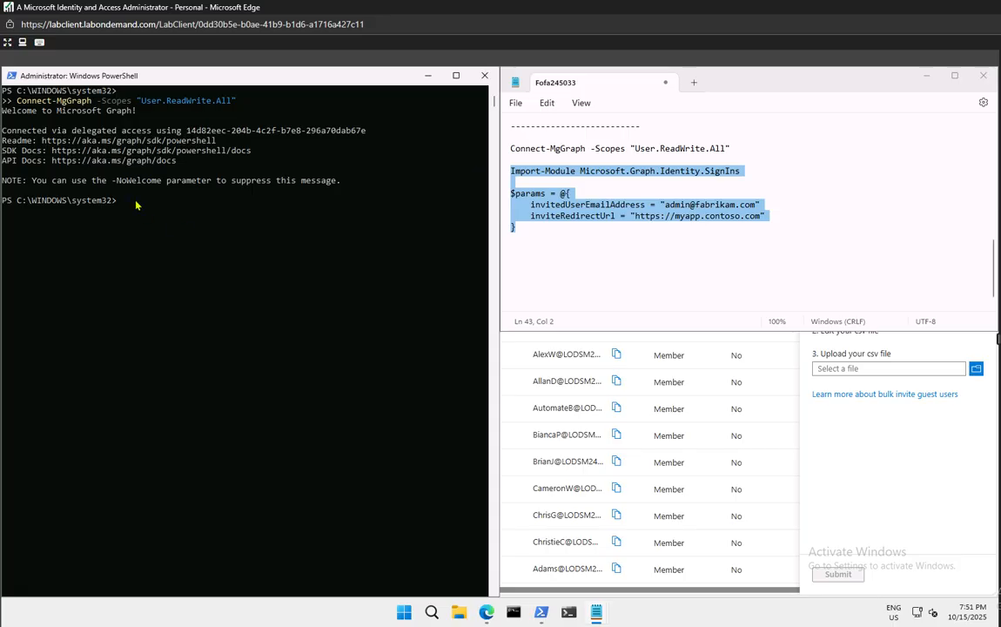
right_click(136, 206)
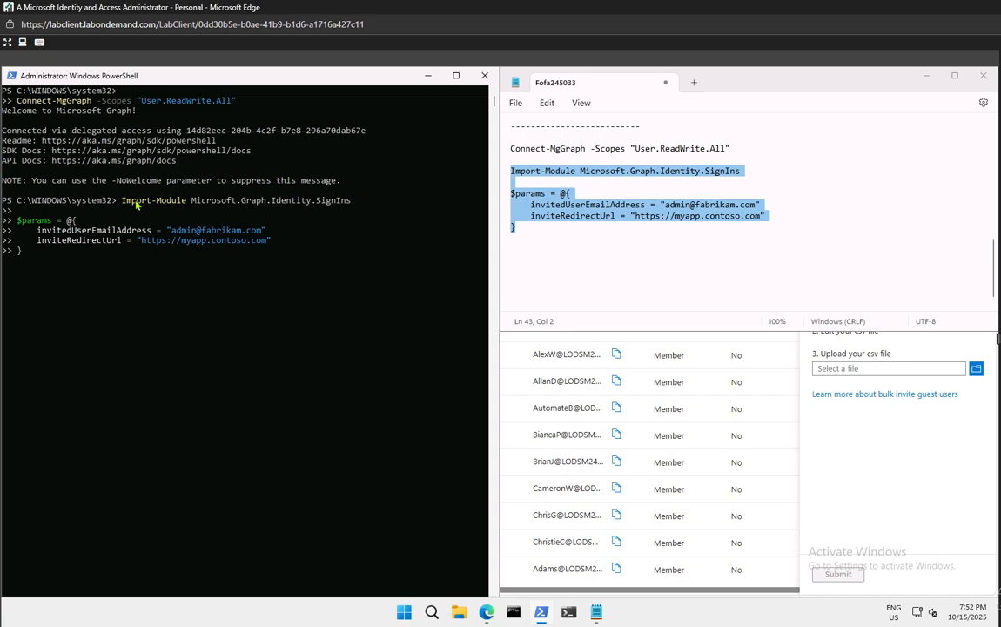
key(Return)
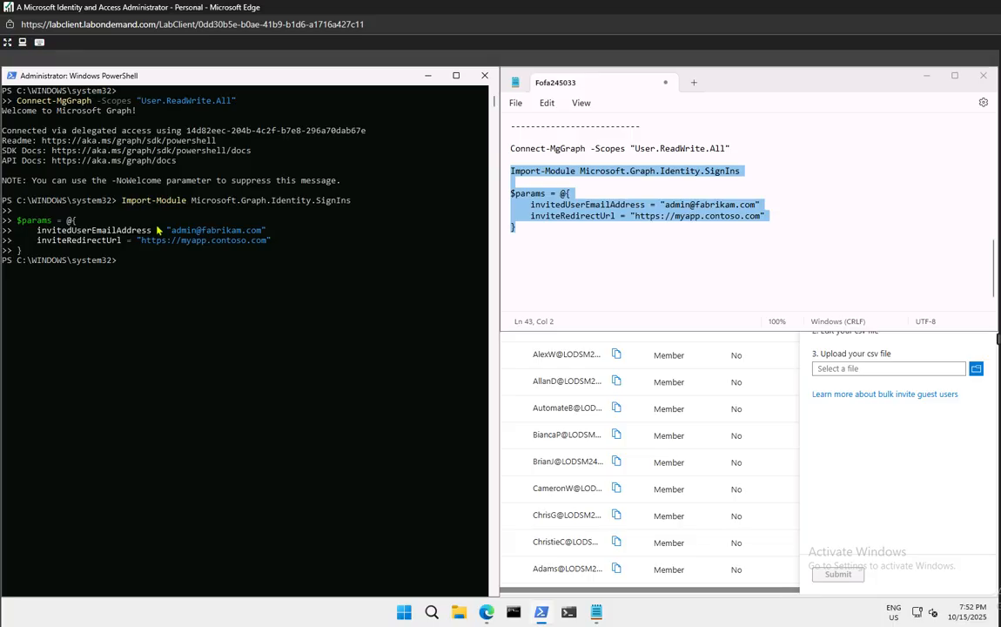
click(645, 245)
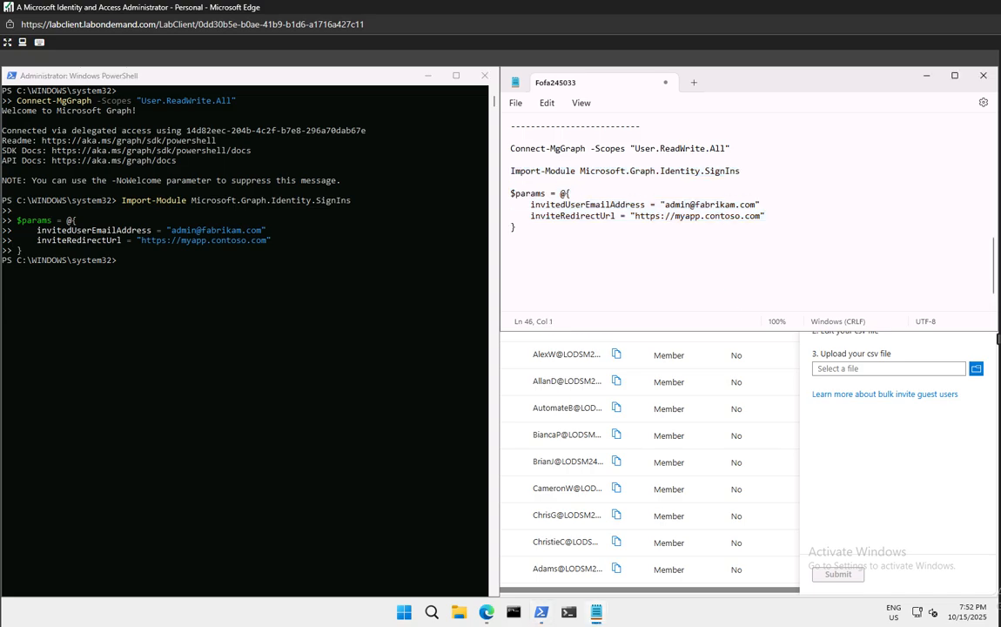
Run New-MgInvitation -BodyParameter $params, getting an invitation Id and redeem URL, then minimise PowerShell
text(New-MgInvitation -BodyParameter $params)
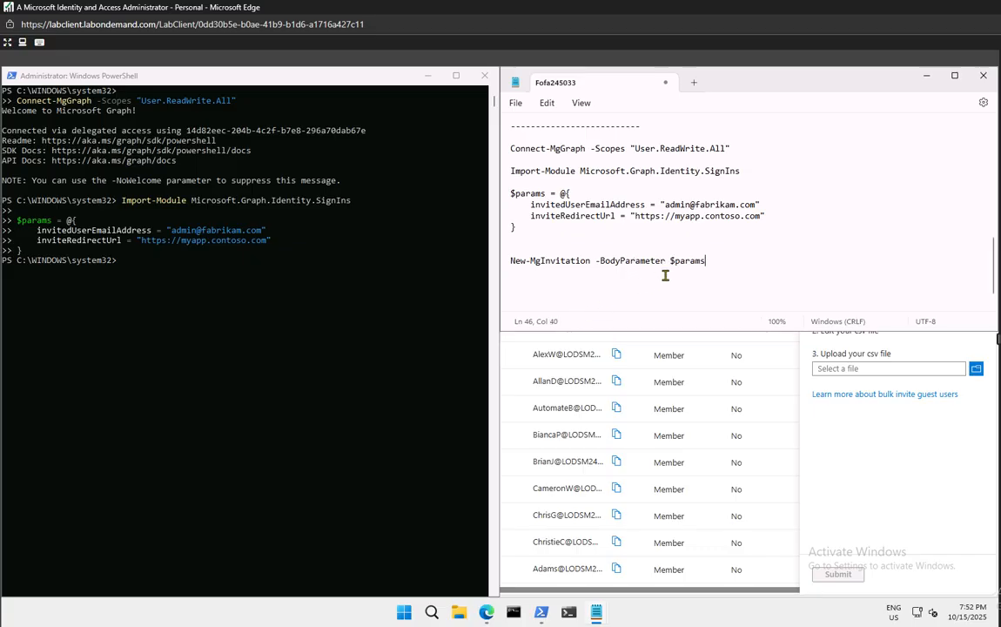
drag(713, 263, 426, 228)
key(super+c)
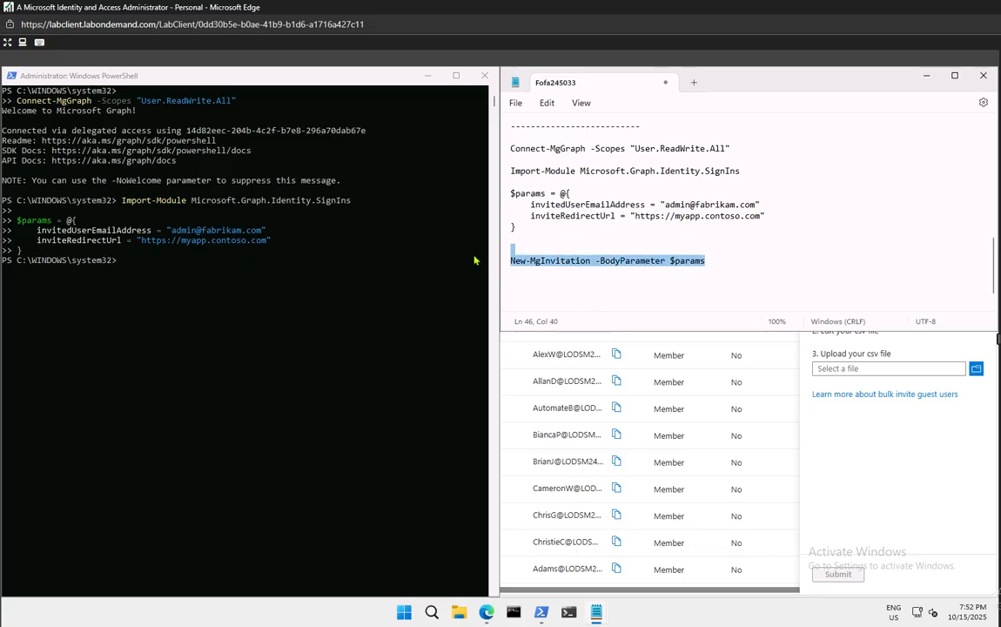
click(135, 269)
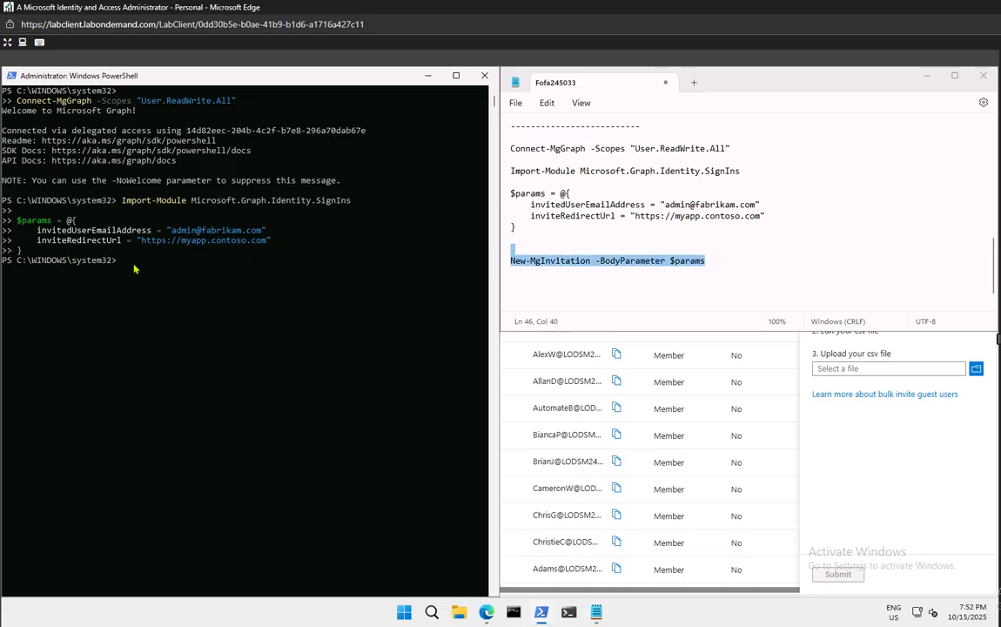
right_click(135, 269)
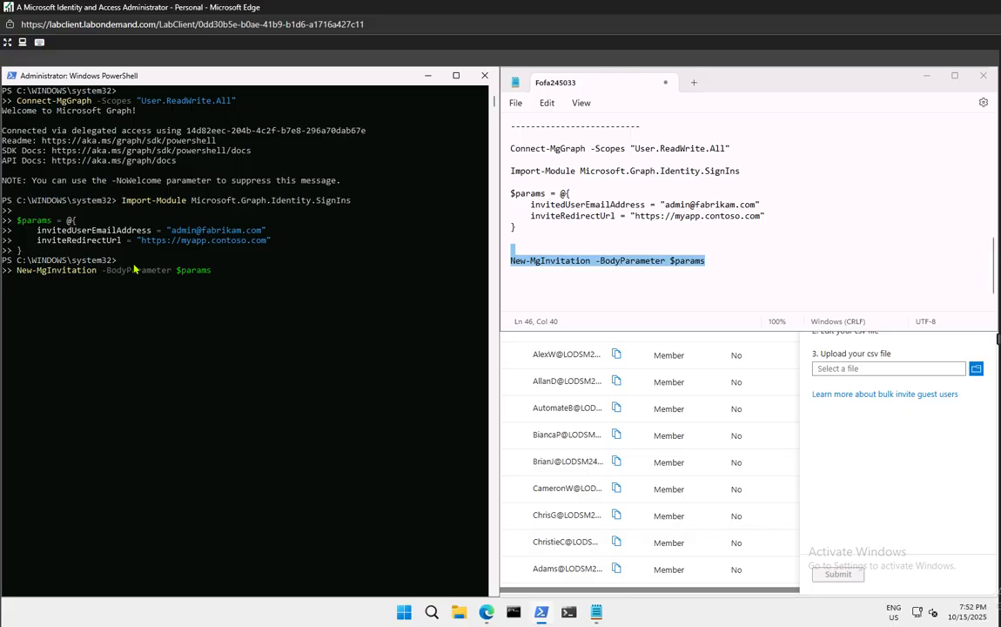
key(Return)
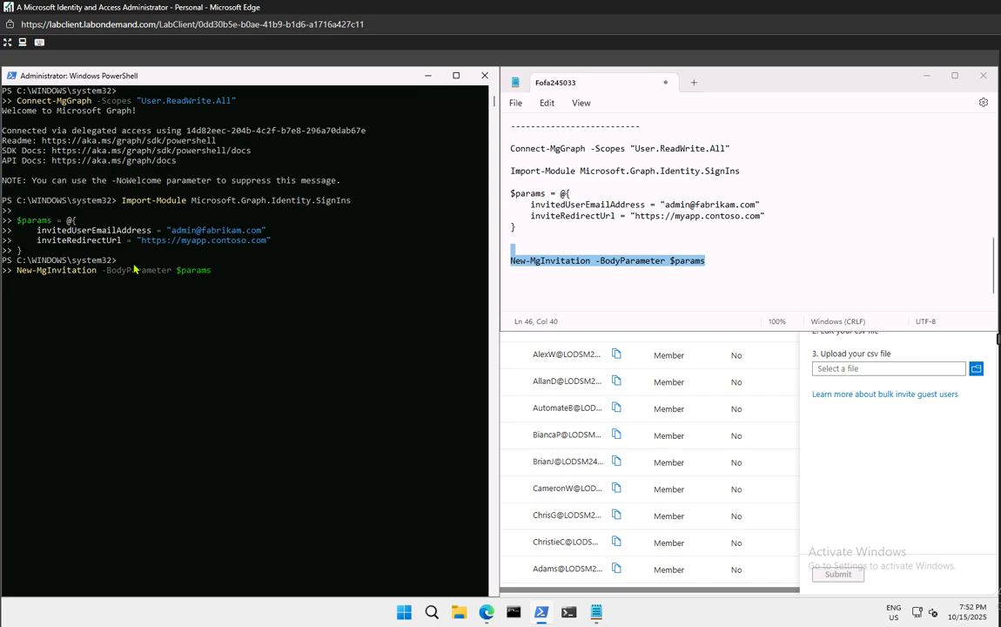
key(Return)
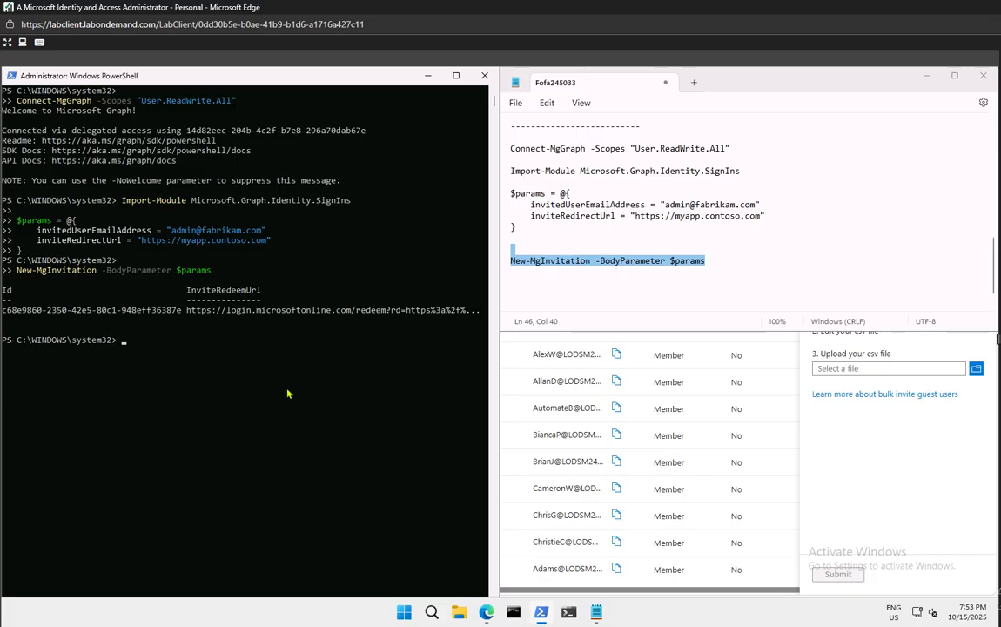
click(427, 76)
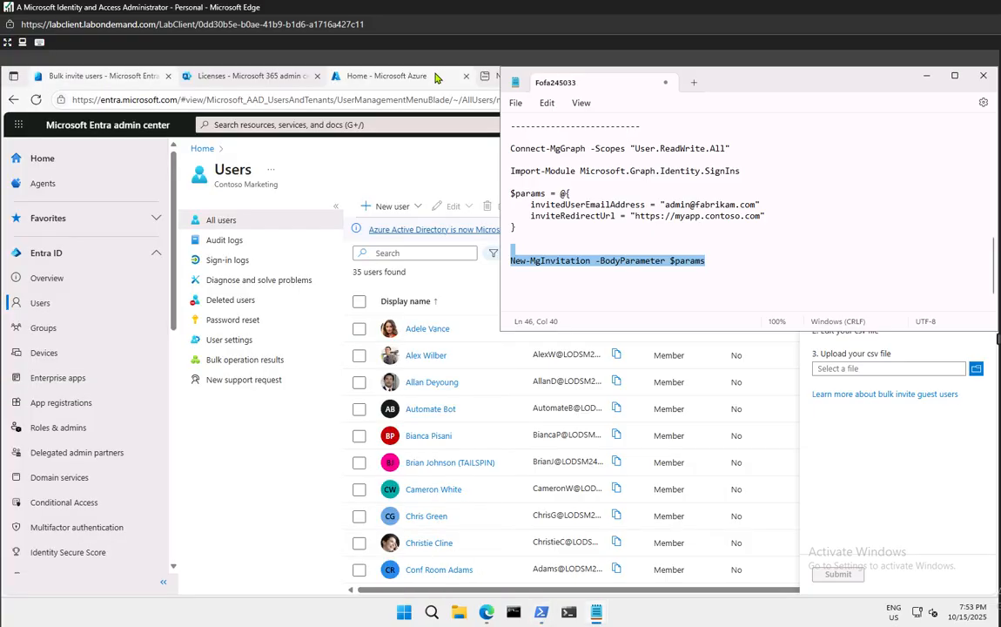
Minimise Notepad, close the Bulk invite users pane, and switch to Edge's blank New tab
click(926, 77)
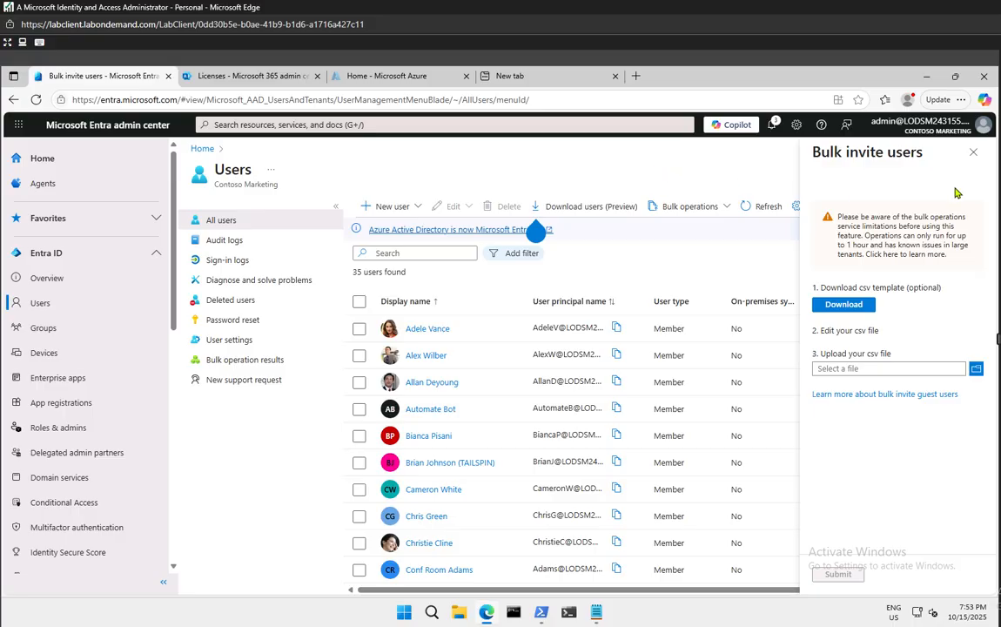
click(976, 157)
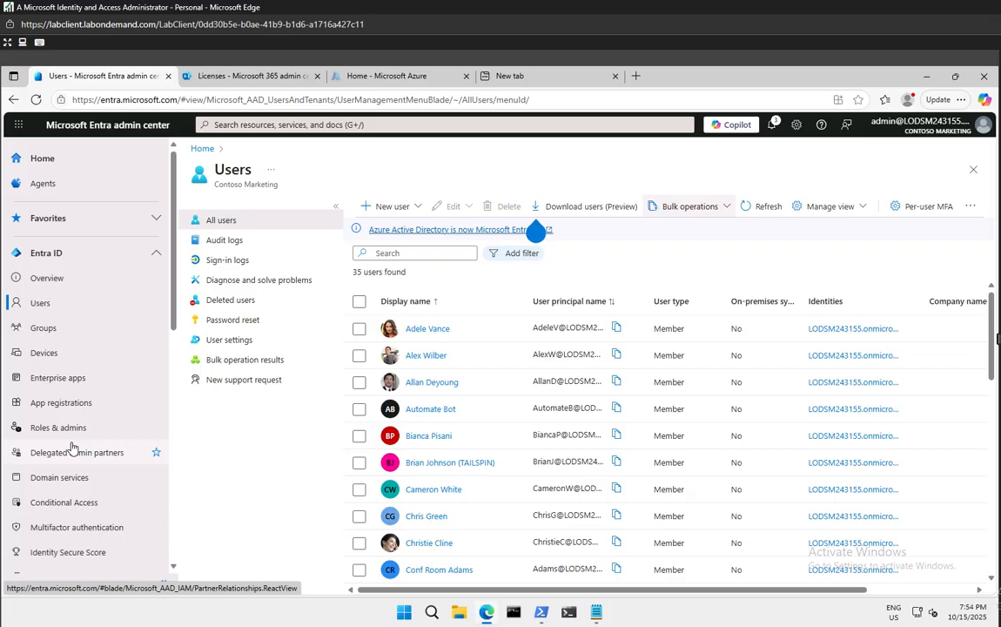
scroll(72, 448, down, 5)
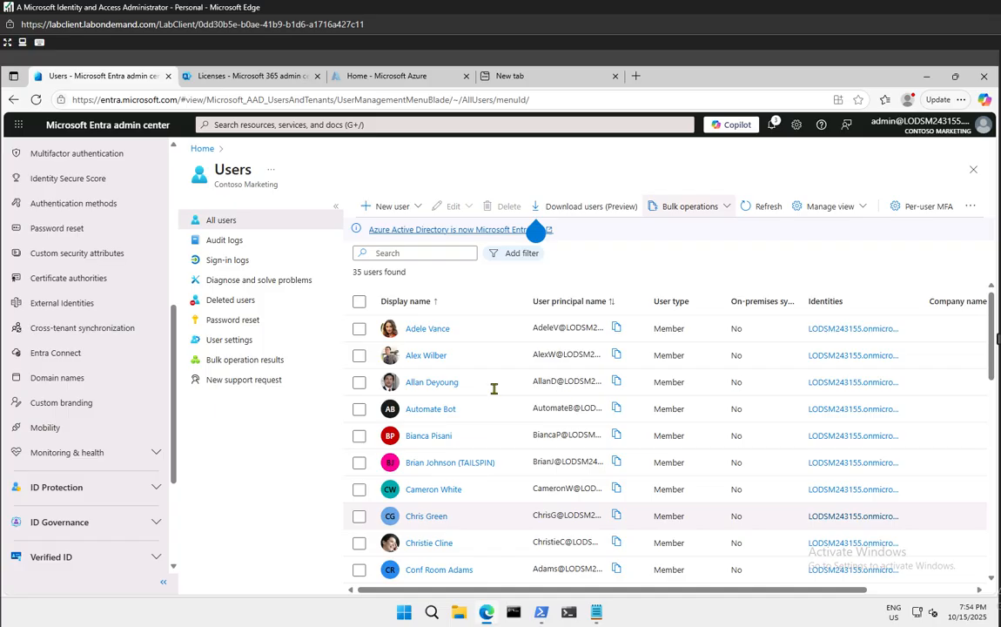
click(523, 77)
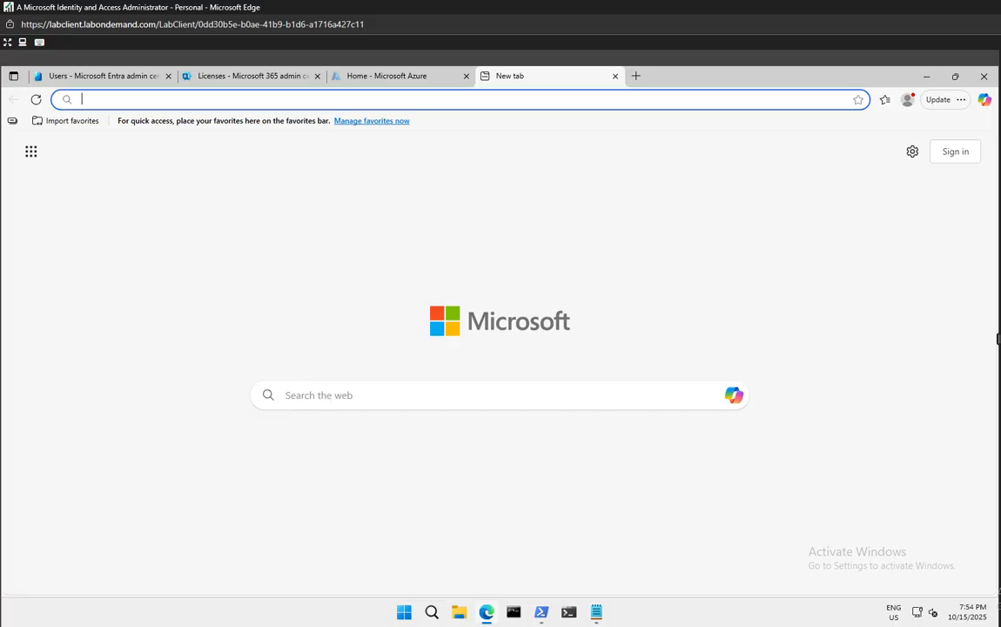
text(https://console.developers.google.com)
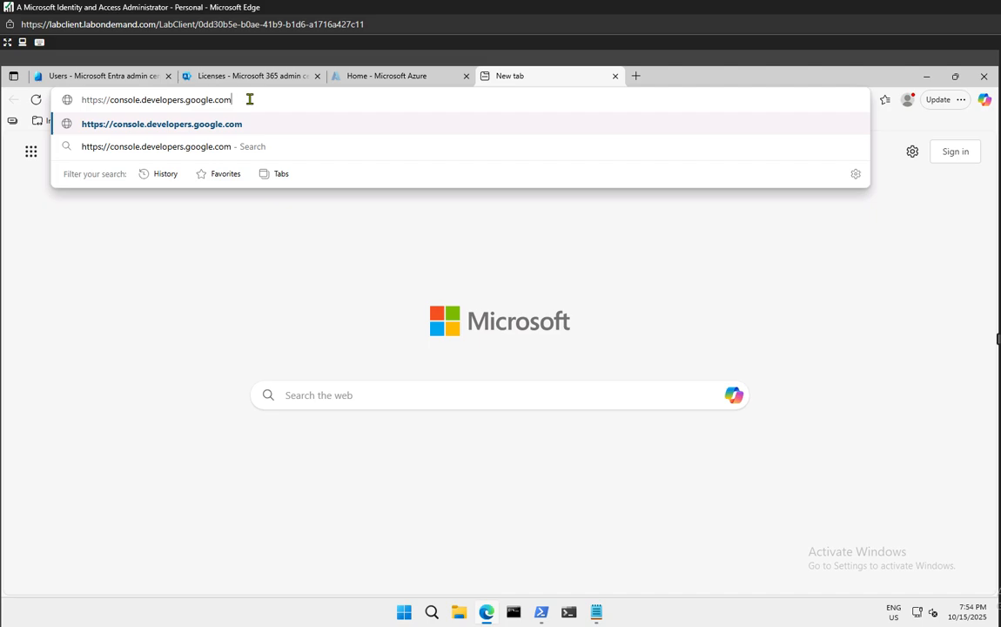
key(Return)
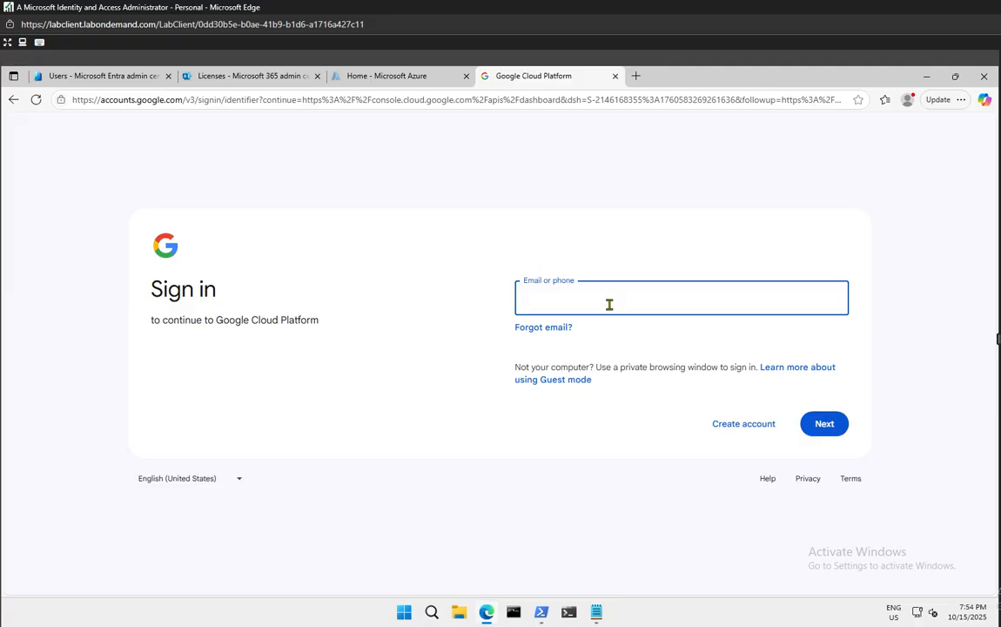
key(Return)
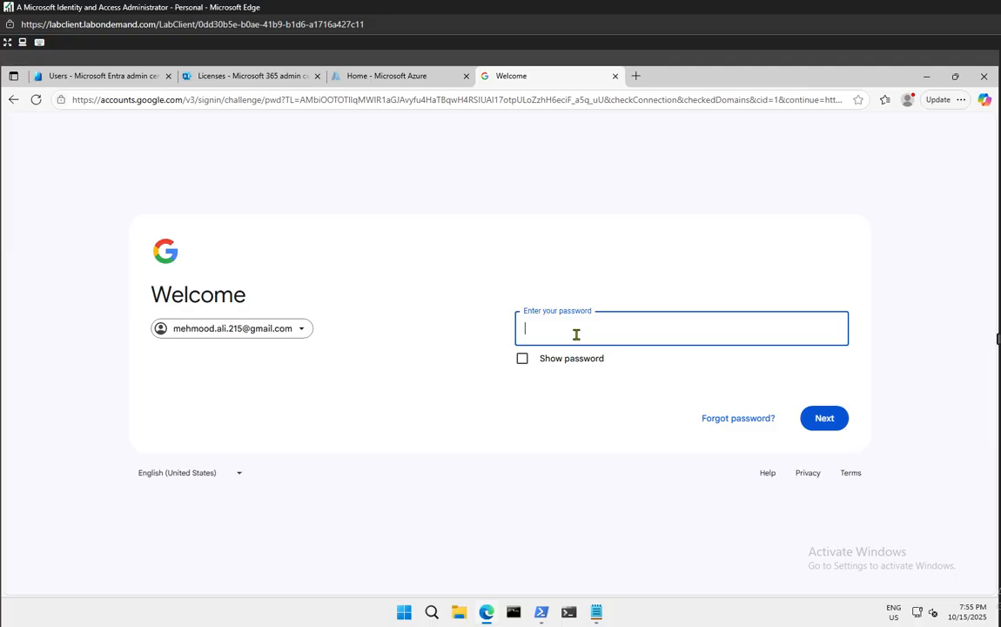
Enter the account password to sign in and decline saving it in the browser
text(•)
key(BackSpace)
text(••••••••••••••••••••••••••••)
key(Return)
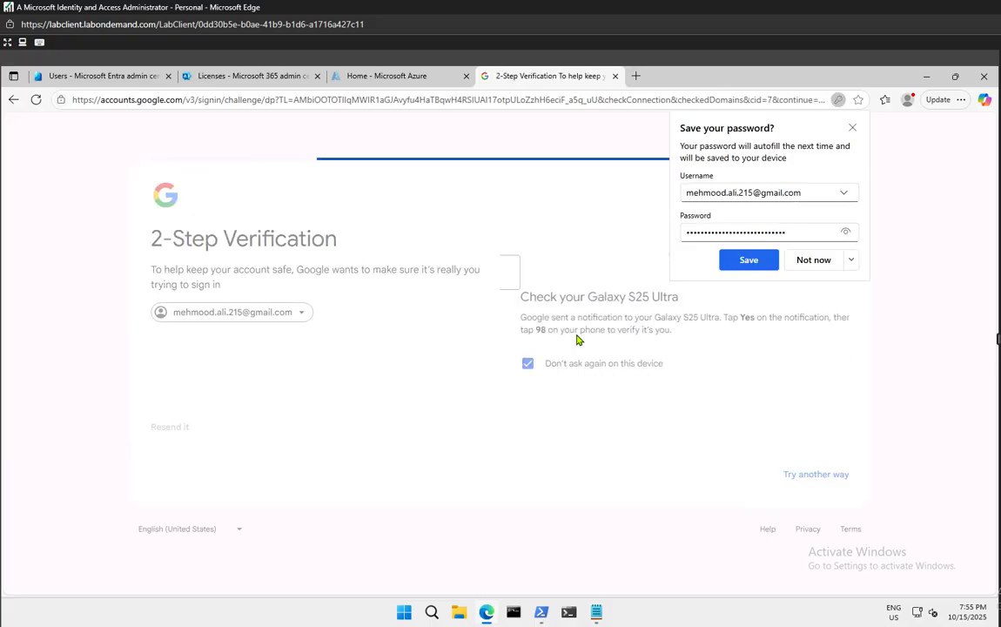
click(823, 260)
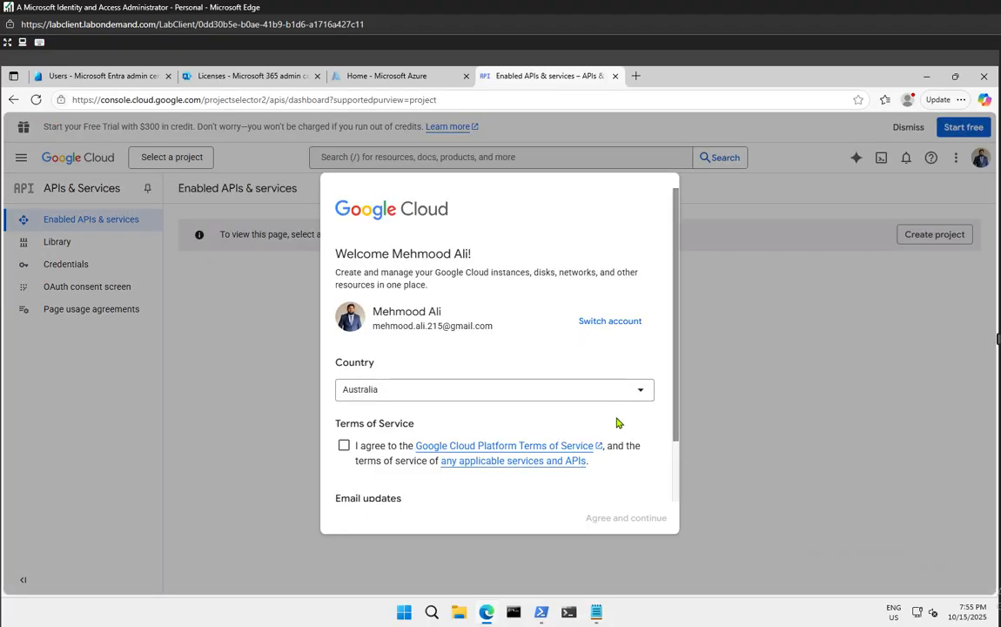
Agree to the Google Cloud terms, then create a project with its default name replaced by Myb2BApp
click(344, 446)
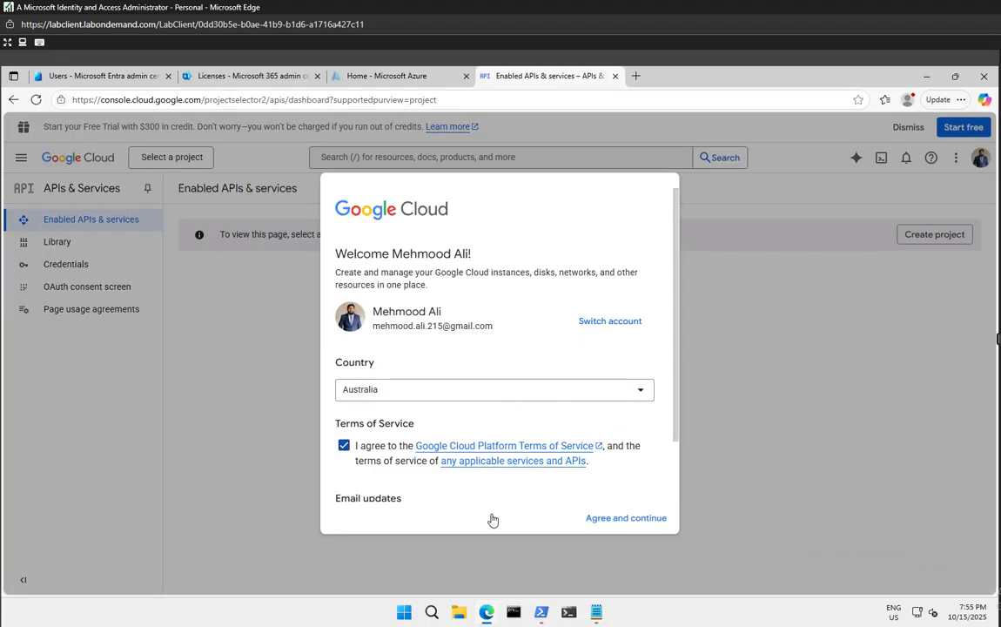
click(631, 521)
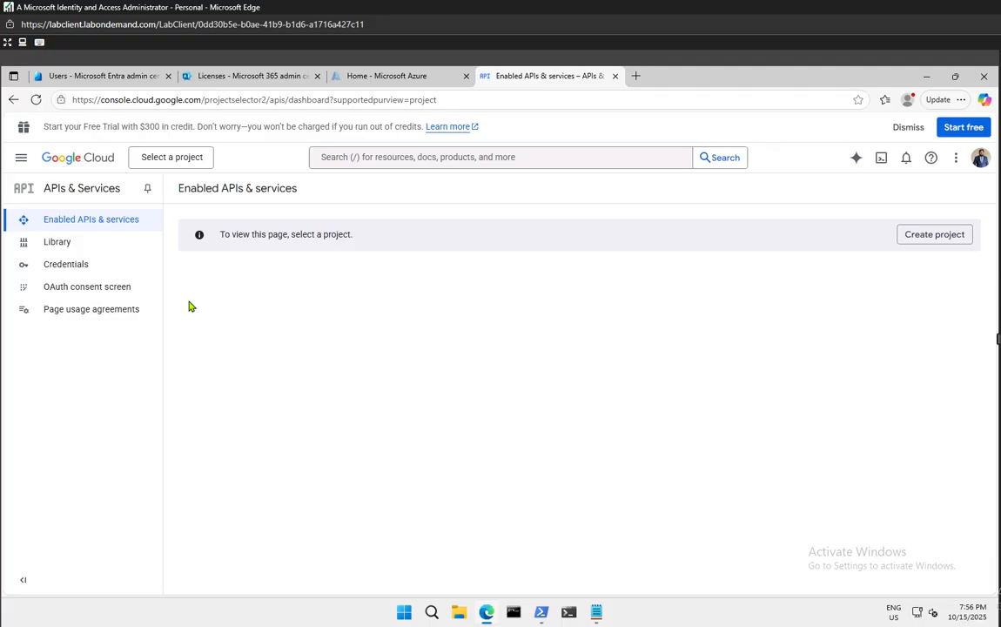
click(943, 235)
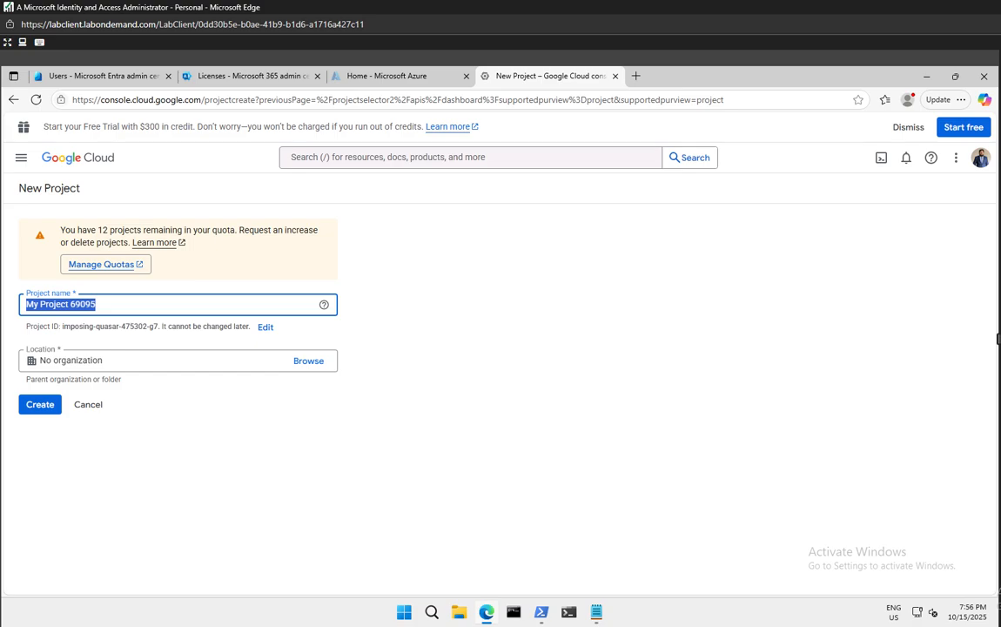
click(124, 300)
drag(125, 299, 3, 300)
key(BackSpace)
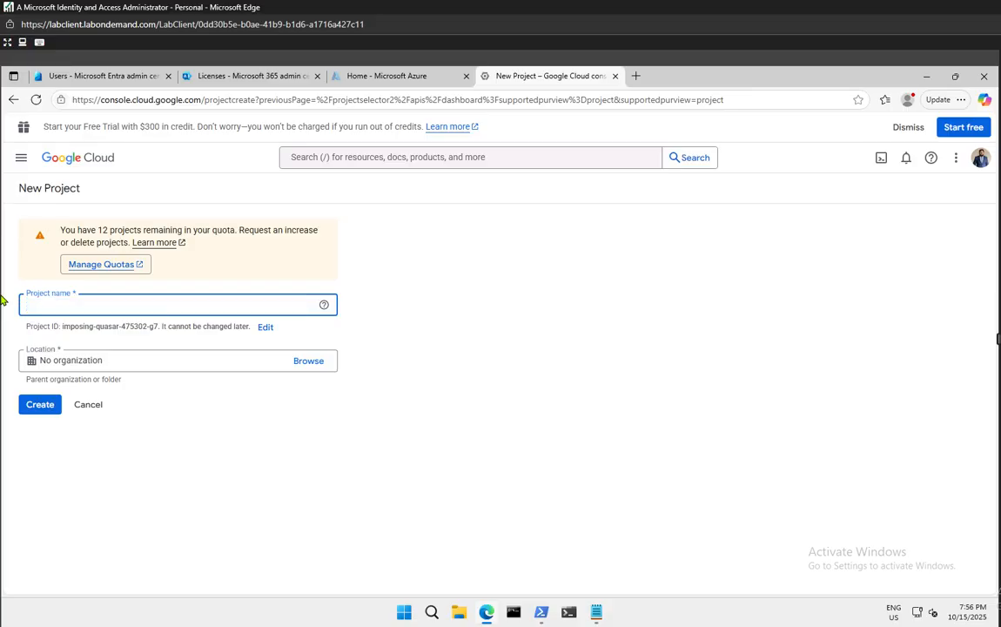
text(Myb2b)
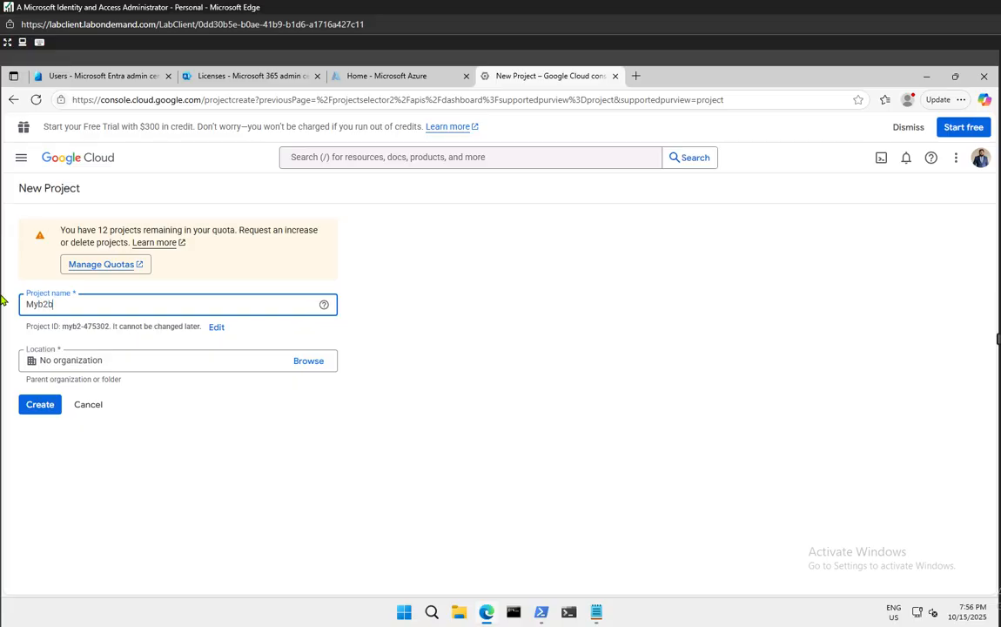
key(BackSpace)
text(B)
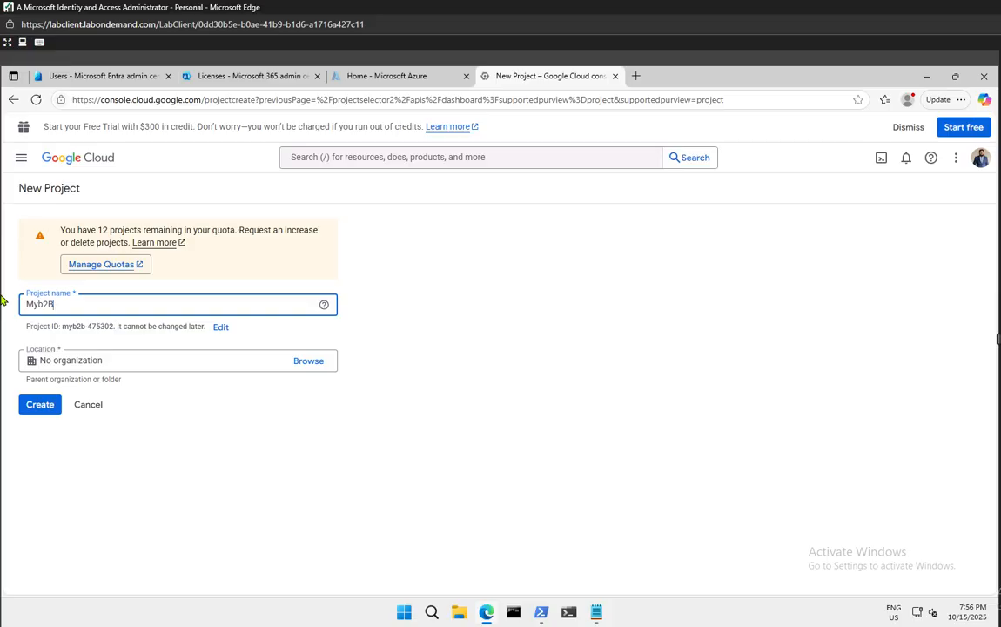
text(App)
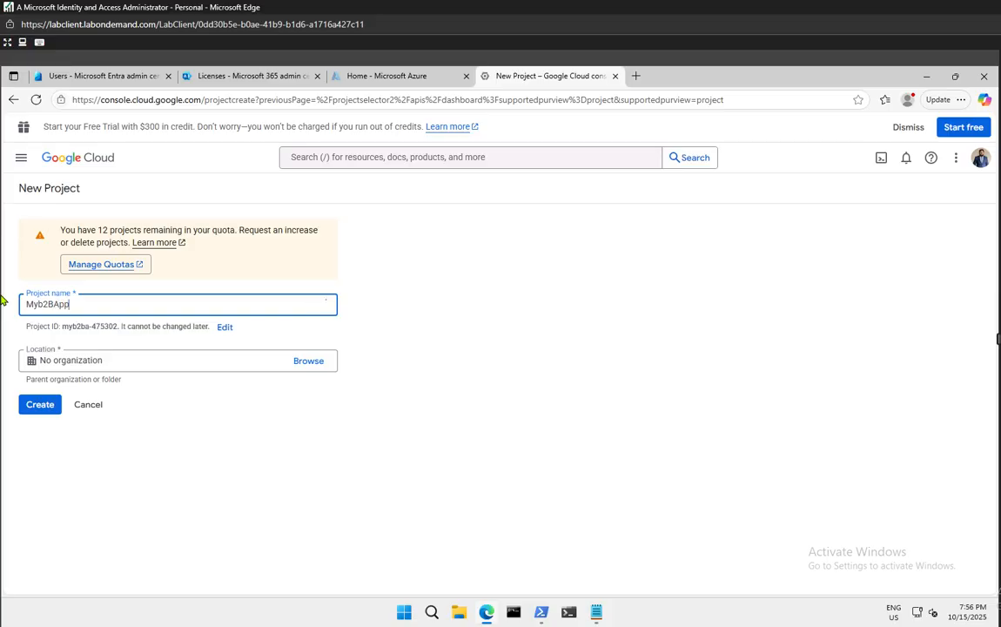
click(469, 333)
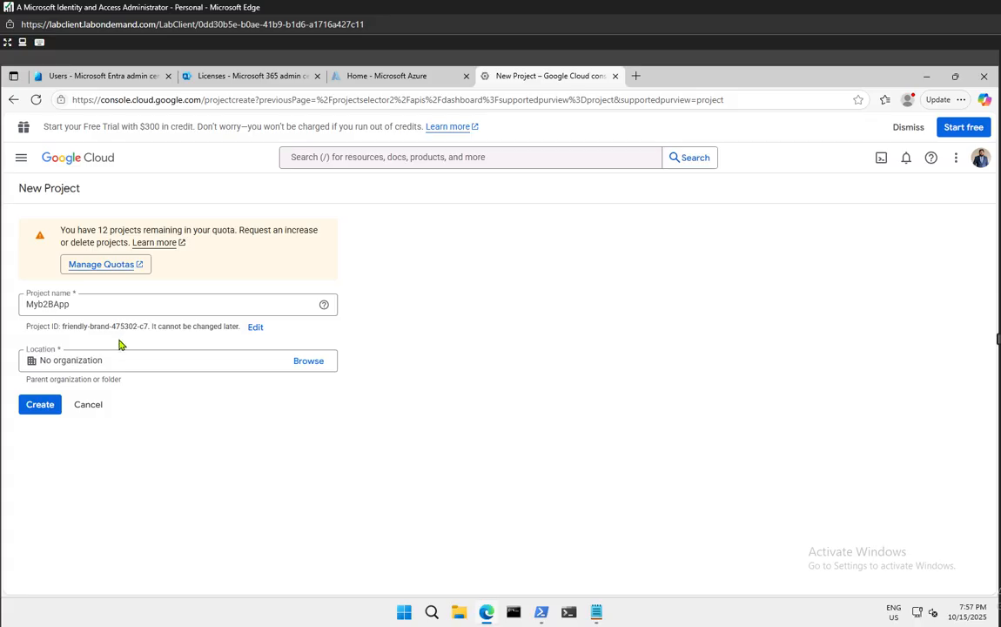
click(35, 405)
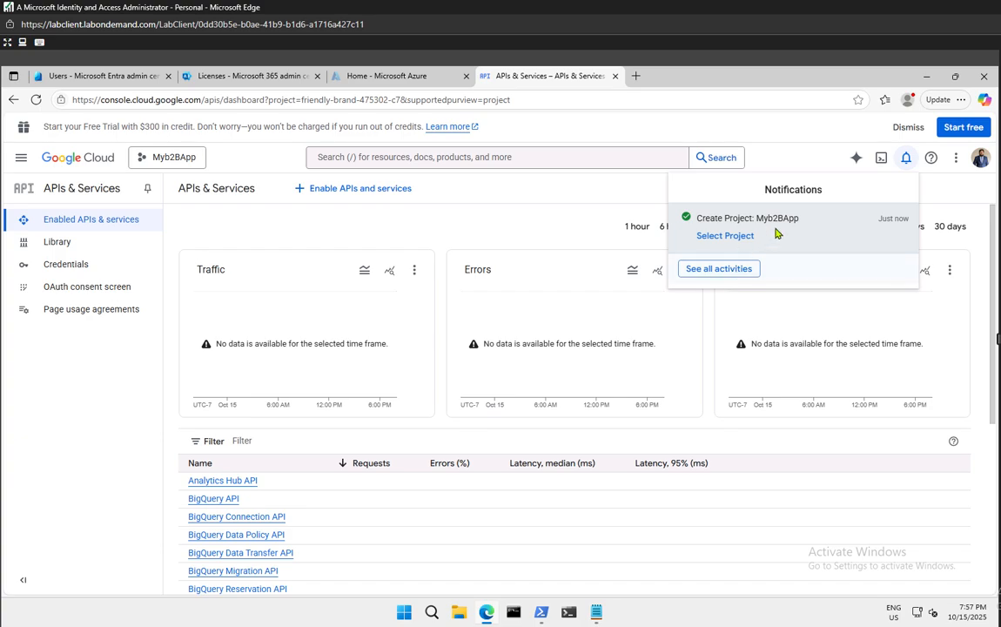
Select Myb2BApp from the Notifications panel, scan the API list, and go to OAuth consent screen
click(721, 236)
click(634, 197)
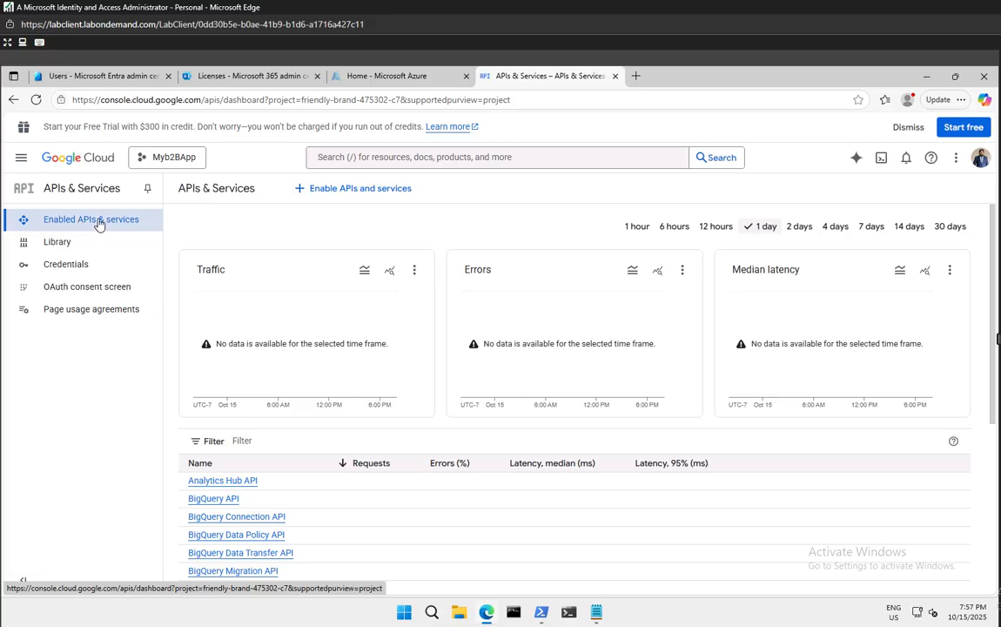
scroll(382, 464, down, 2)
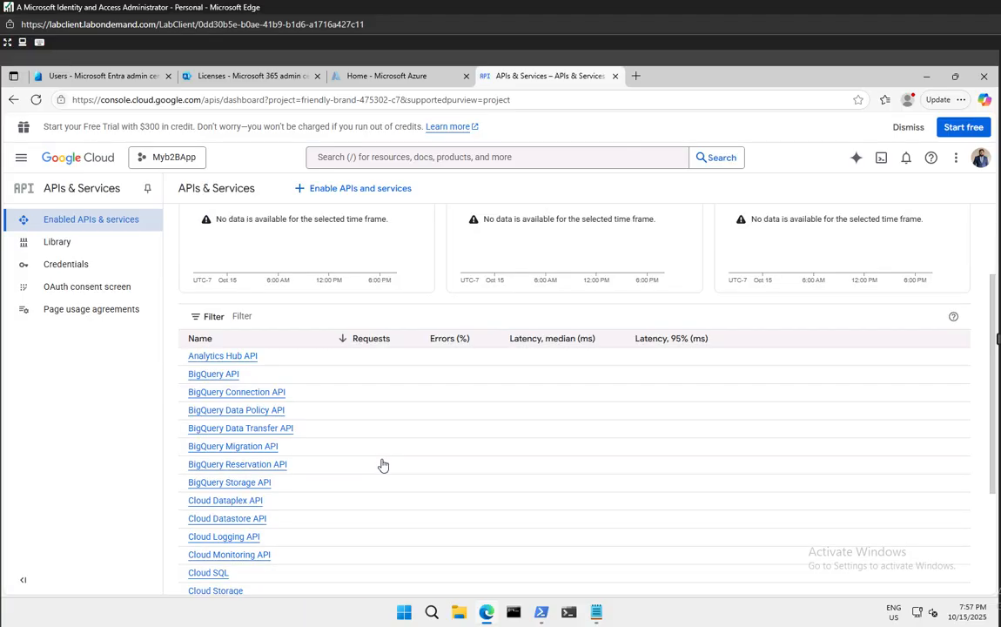
scroll(381, 464, down, 2)
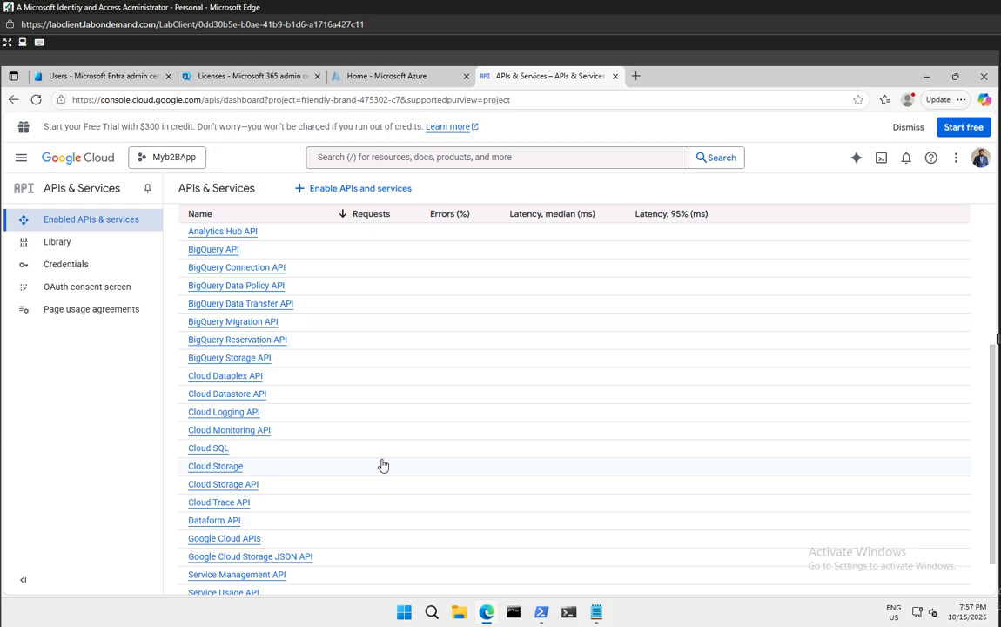
scroll(382, 464, down, 1)
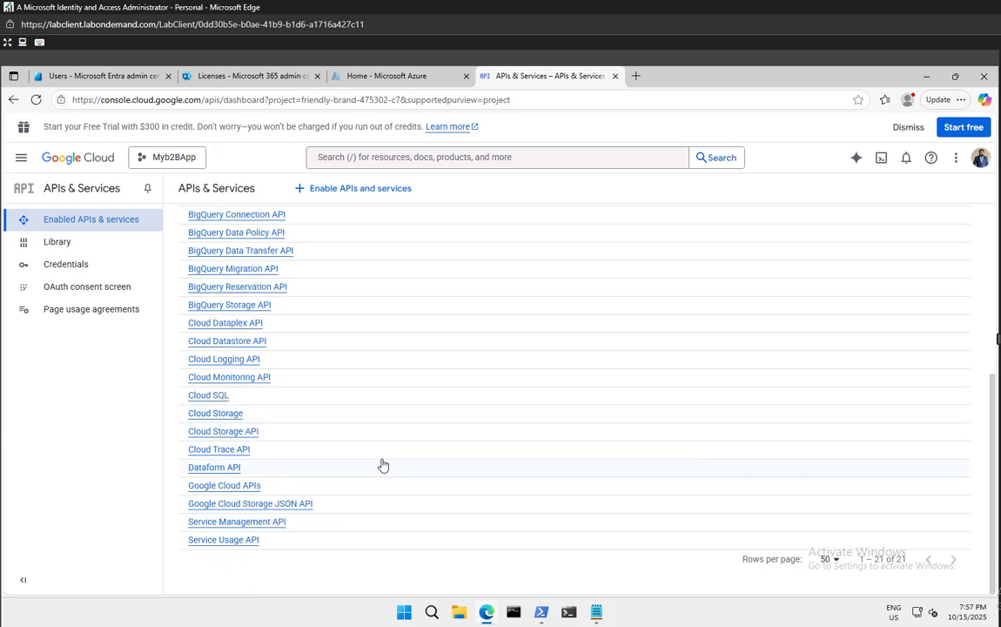
scroll(382, 464, up, 5)
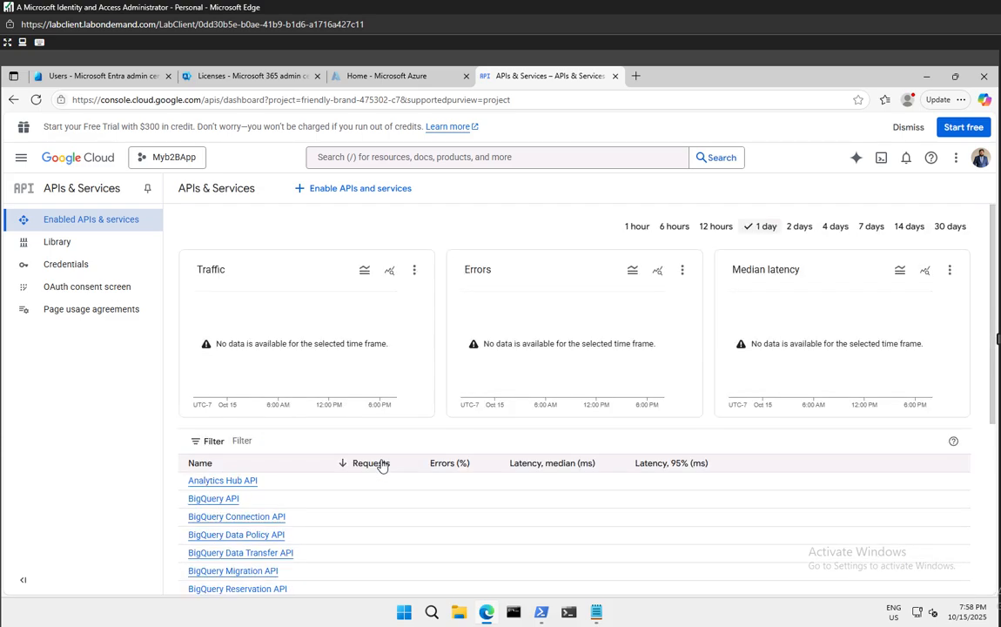
click(81, 292)
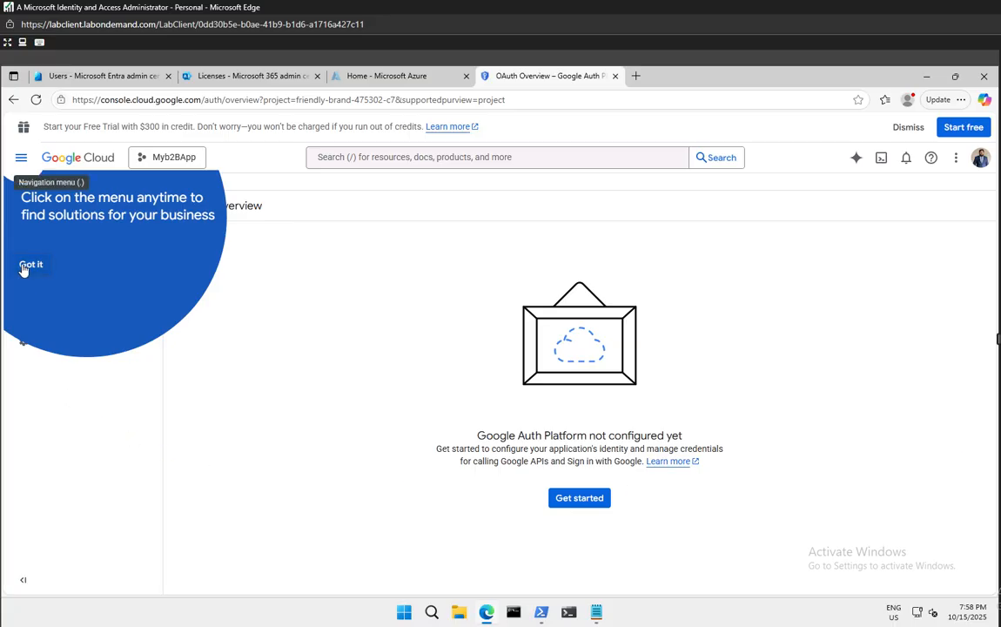
Dismiss the navigation menu tip
click(26, 264)
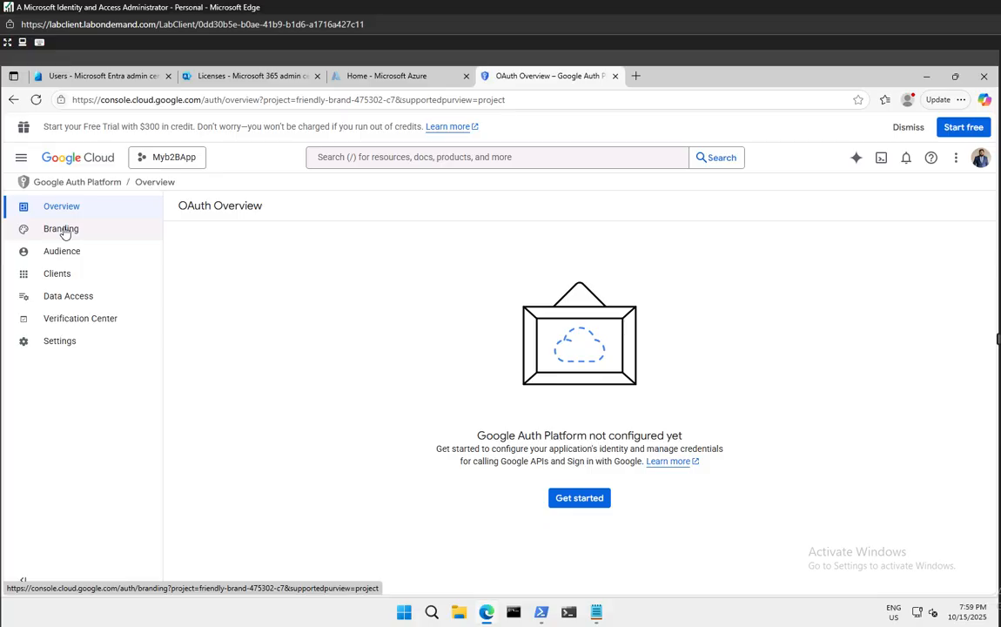
Start Google Auth Platform setup with app name 'Microsoft Entra ID' and the account's support email
click(584, 499)
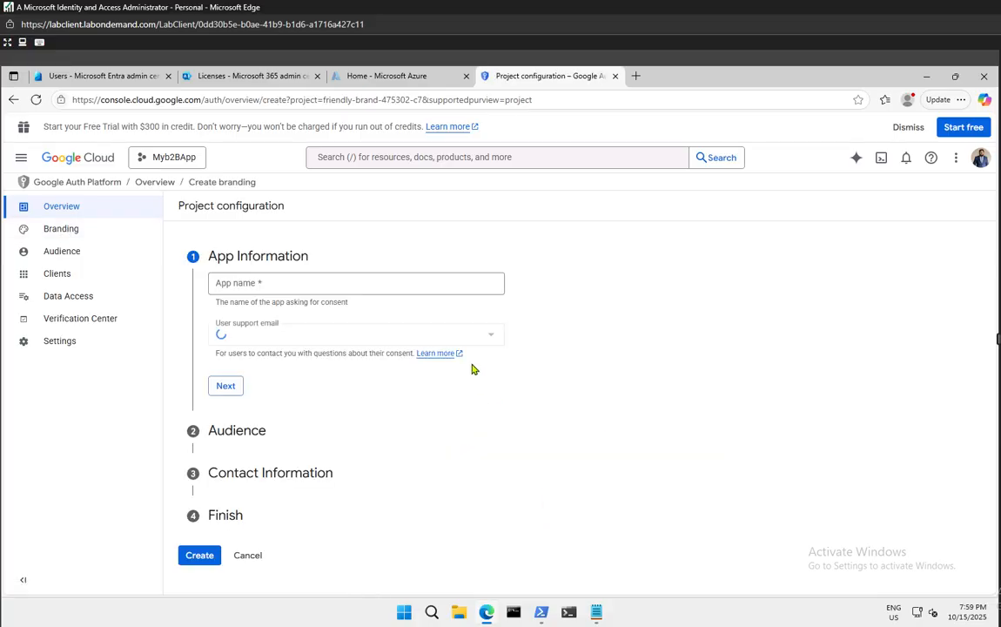
click(304, 285)
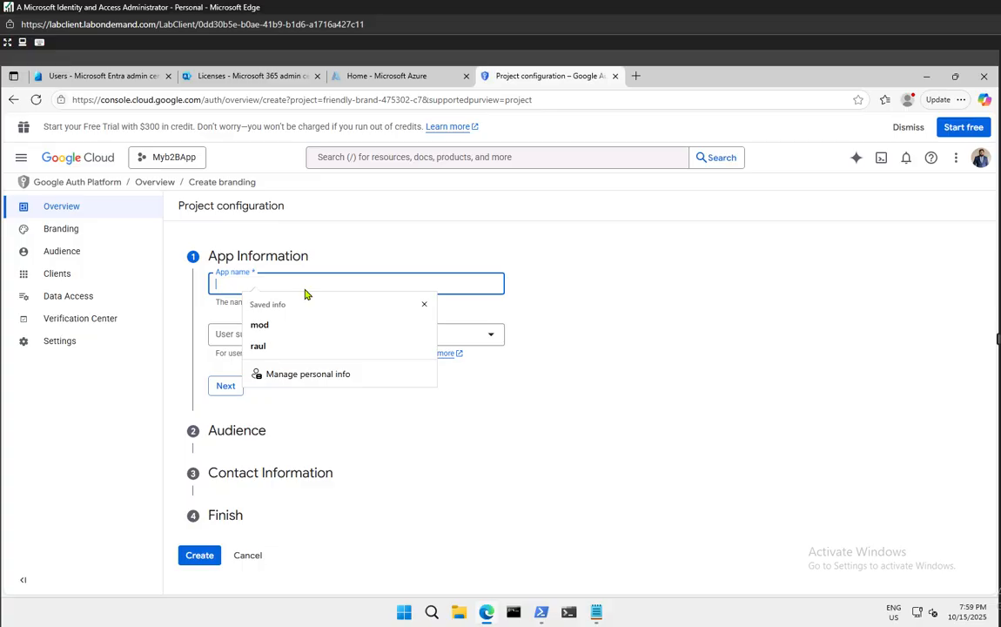
text(Micr)
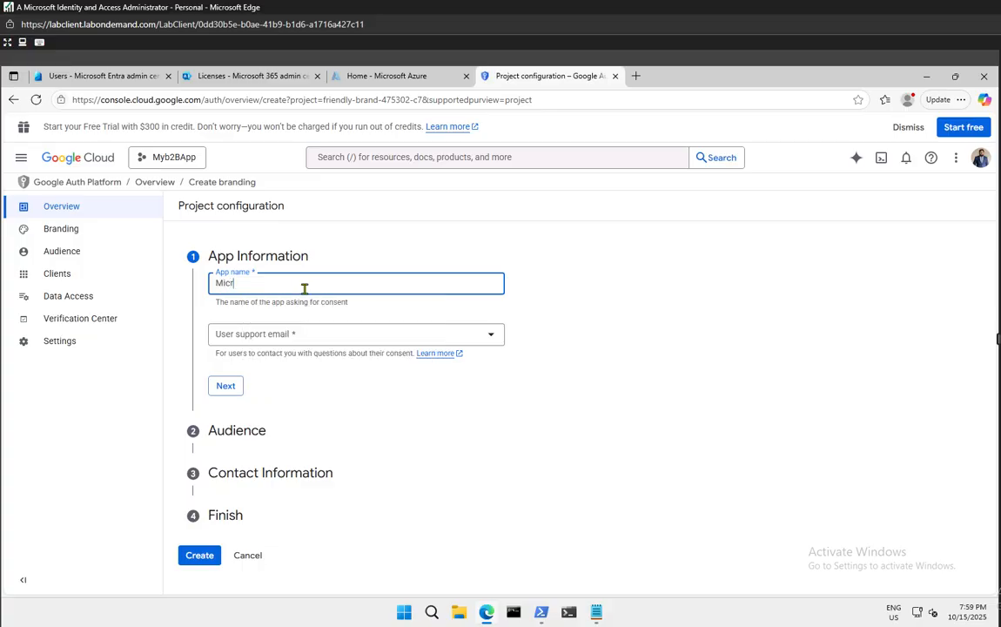
text(osoft Entra ID)
click(277, 335)
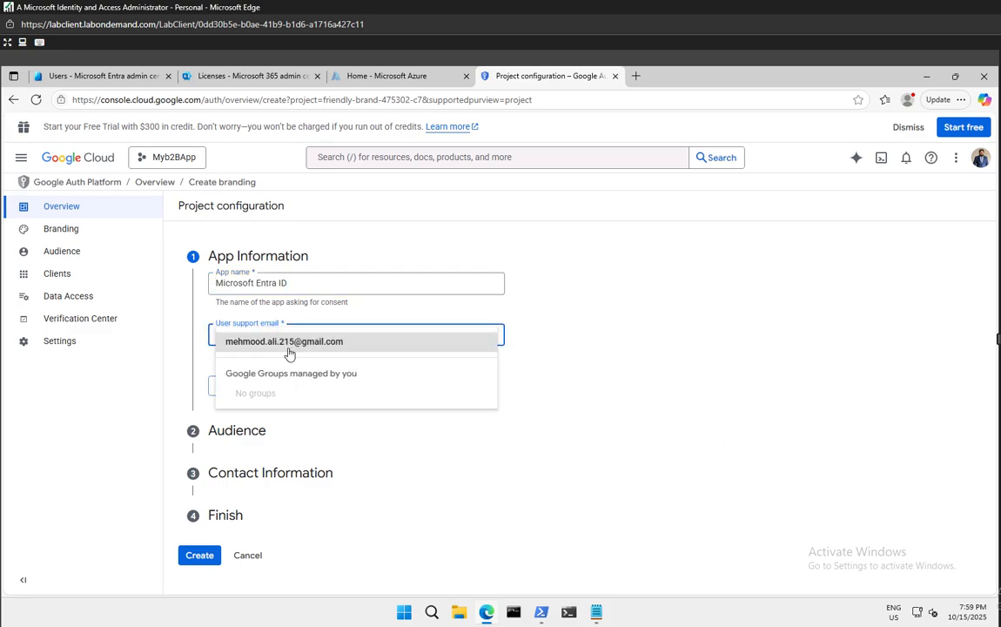
click(287, 342)
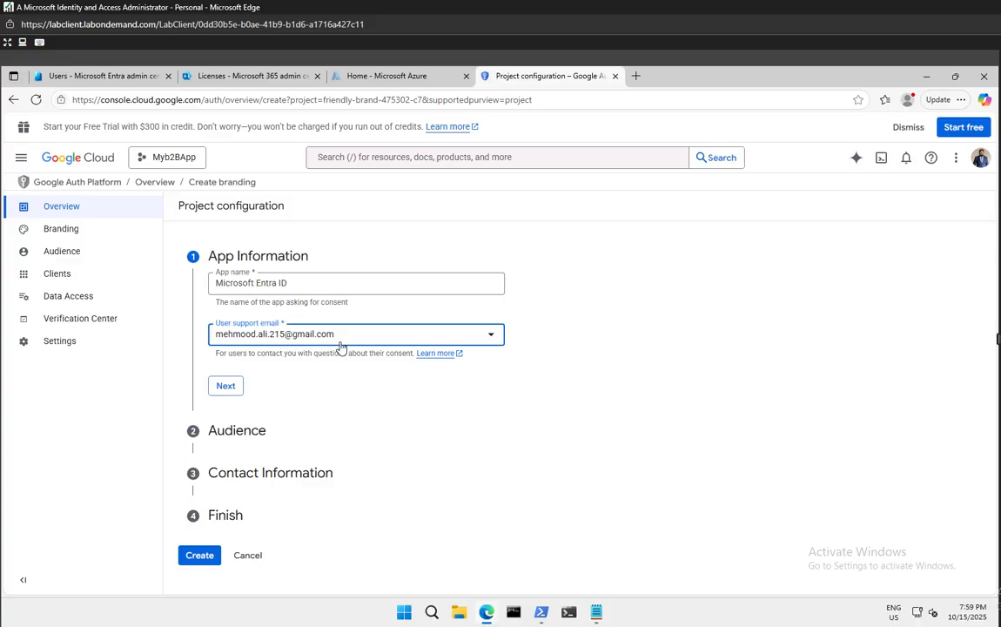
click(226, 386)
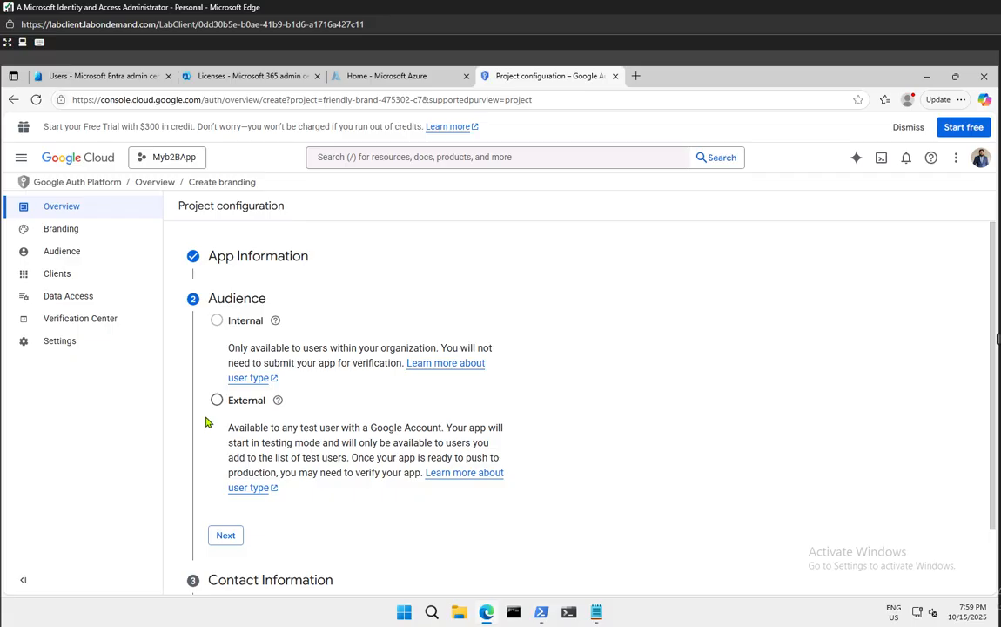
Choose the External audience and enter the contact email address
click(217, 403)
click(223, 534)
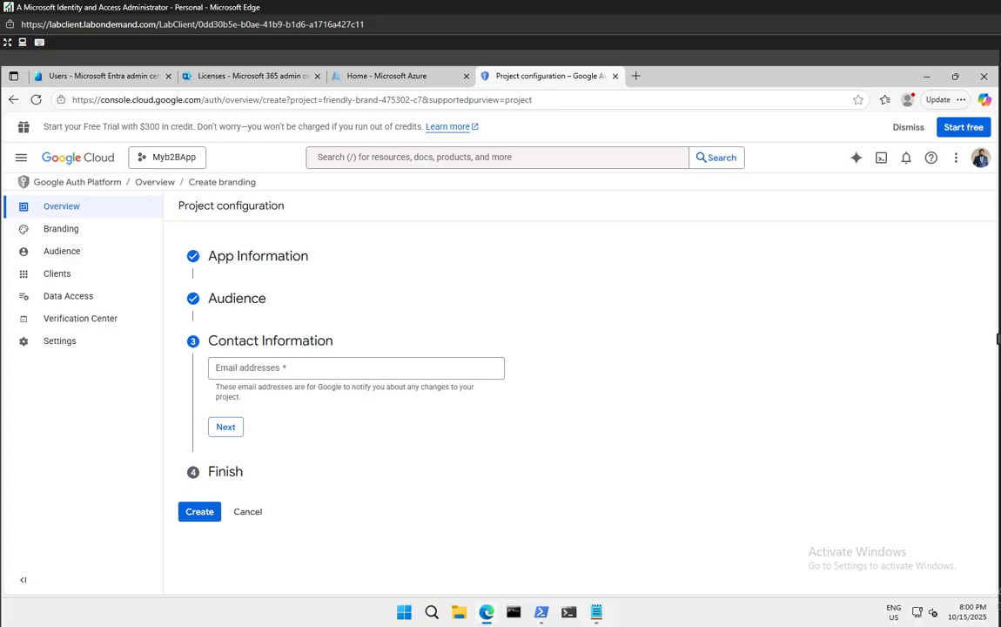
click(256, 366)
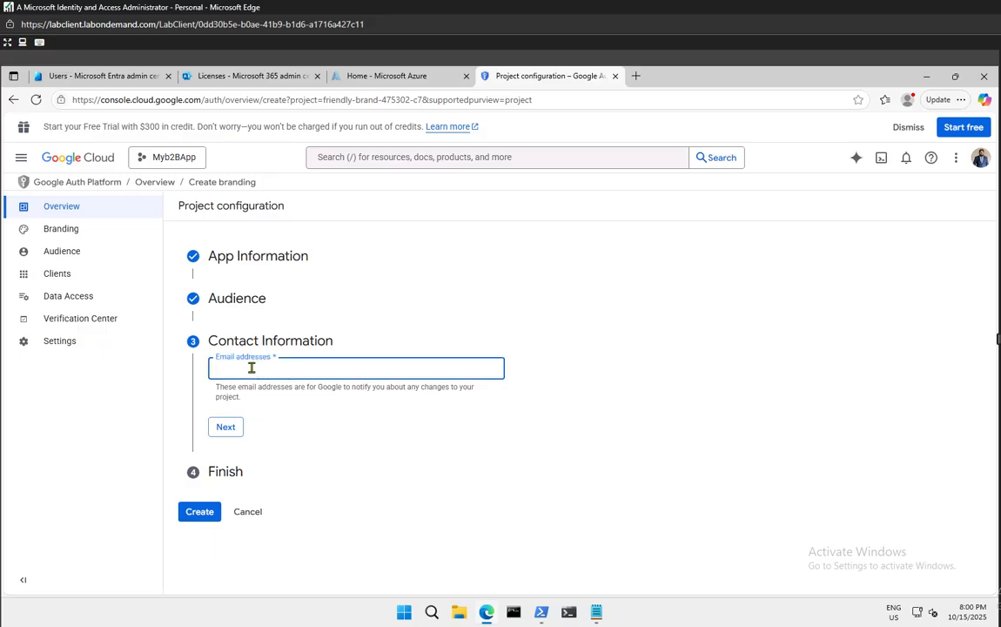
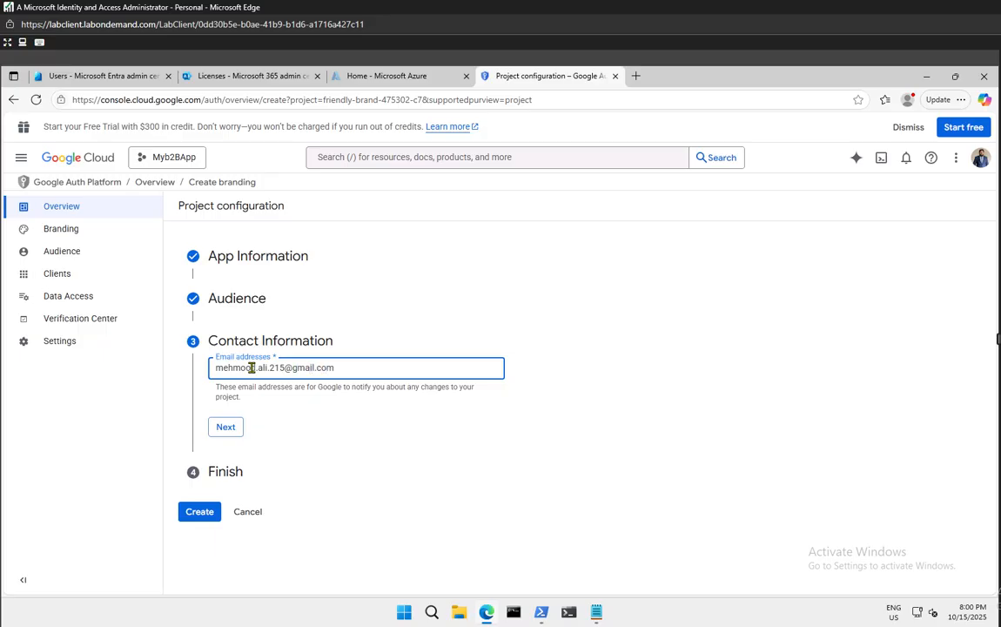
click(224, 427)
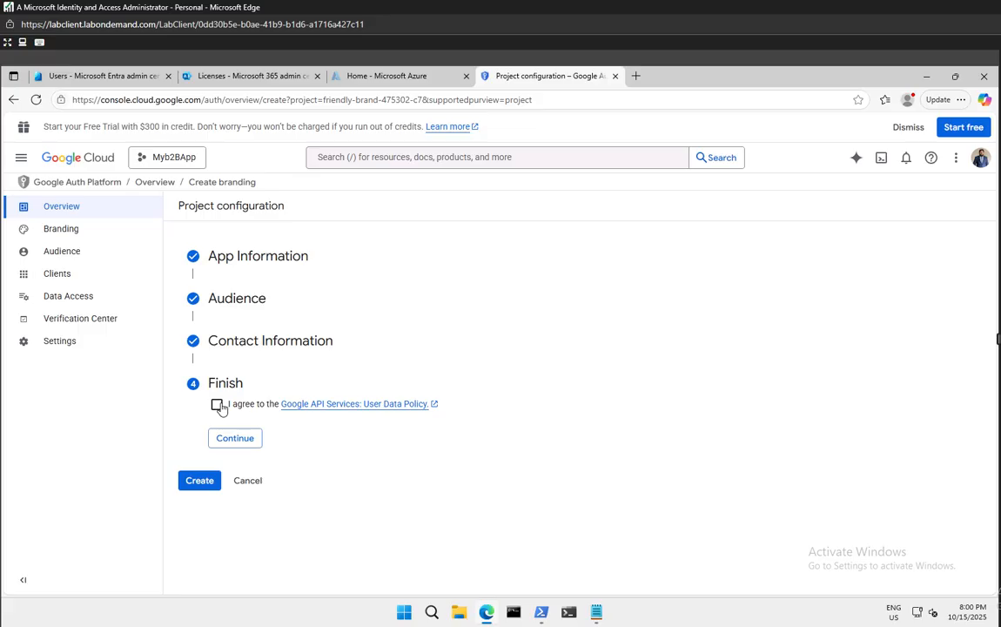
Accept the Google API Services user data policy and create the OAuth configuration
click(218, 405)
click(237, 438)
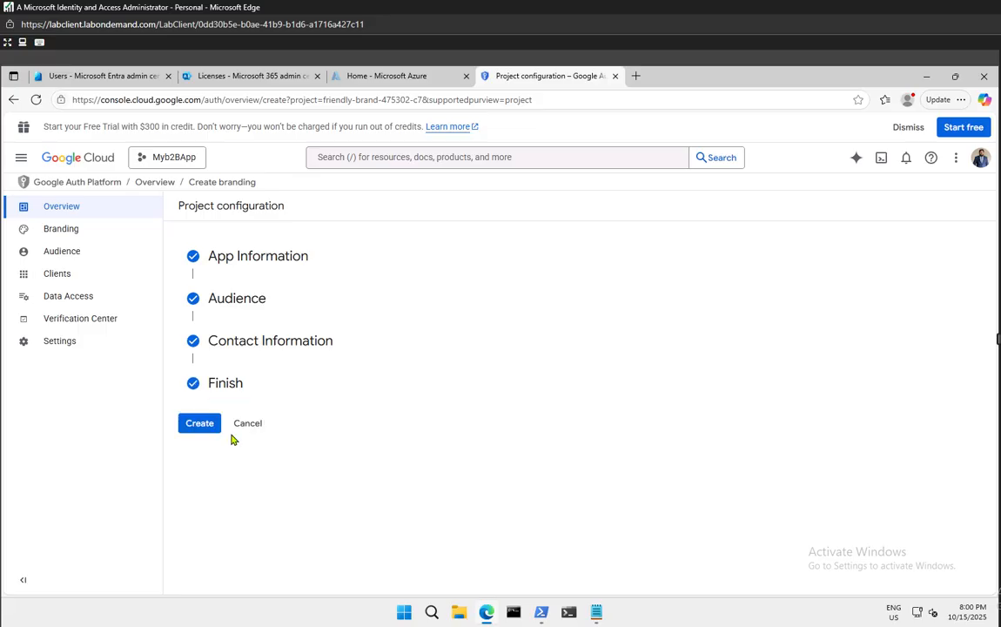
click(215, 430)
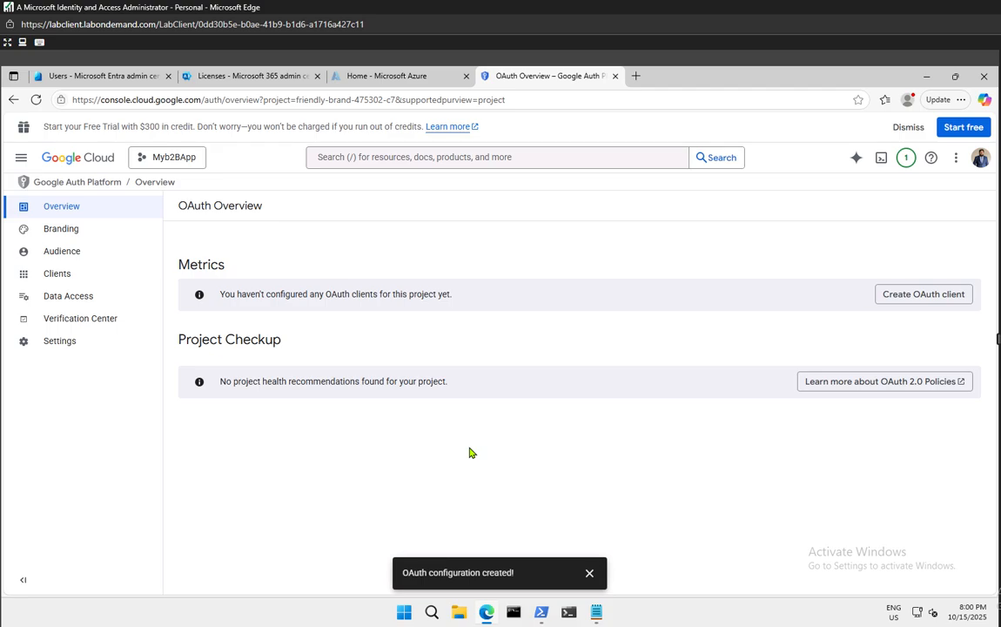
Dismiss the 'OAuth configuration created!' message and go to the Branding page
click(588, 572)
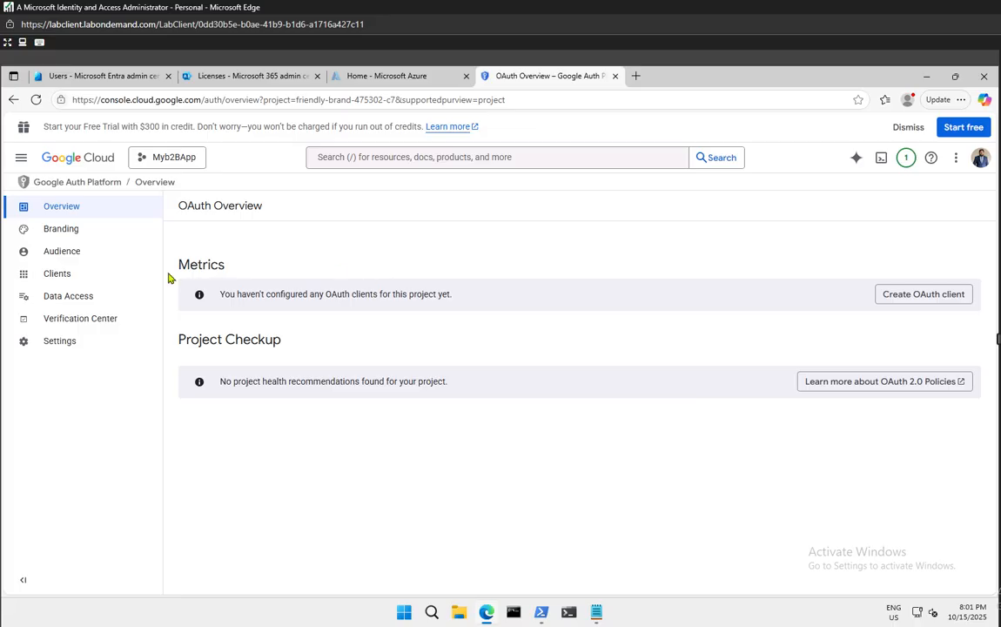
click(61, 230)
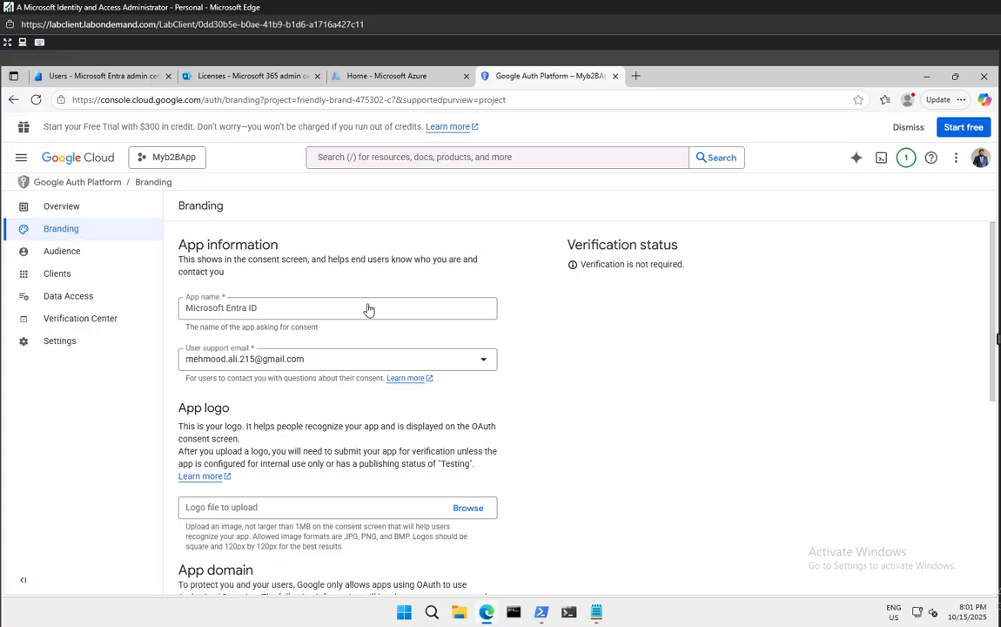
Add microsoftonline.com as an authorized domain
scroll(510, 339, down, 5)
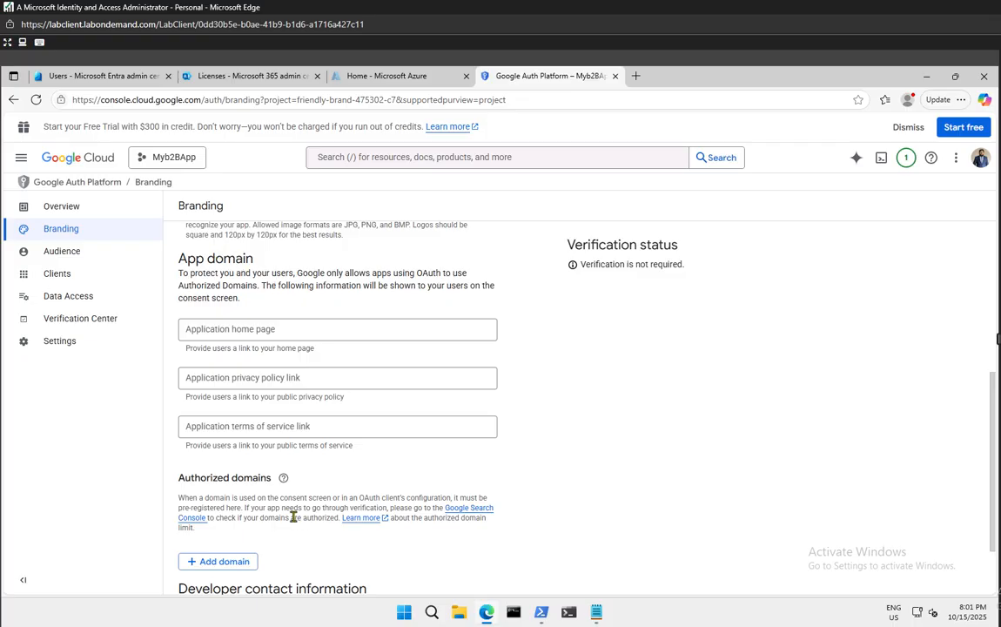
scroll(261, 464, down, 2)
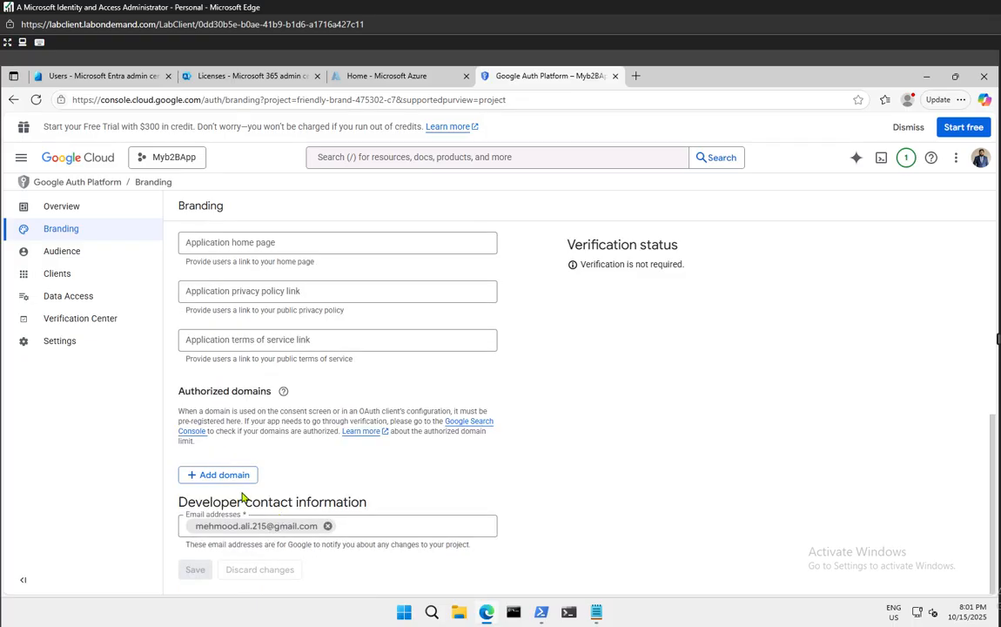
click(283, 391)
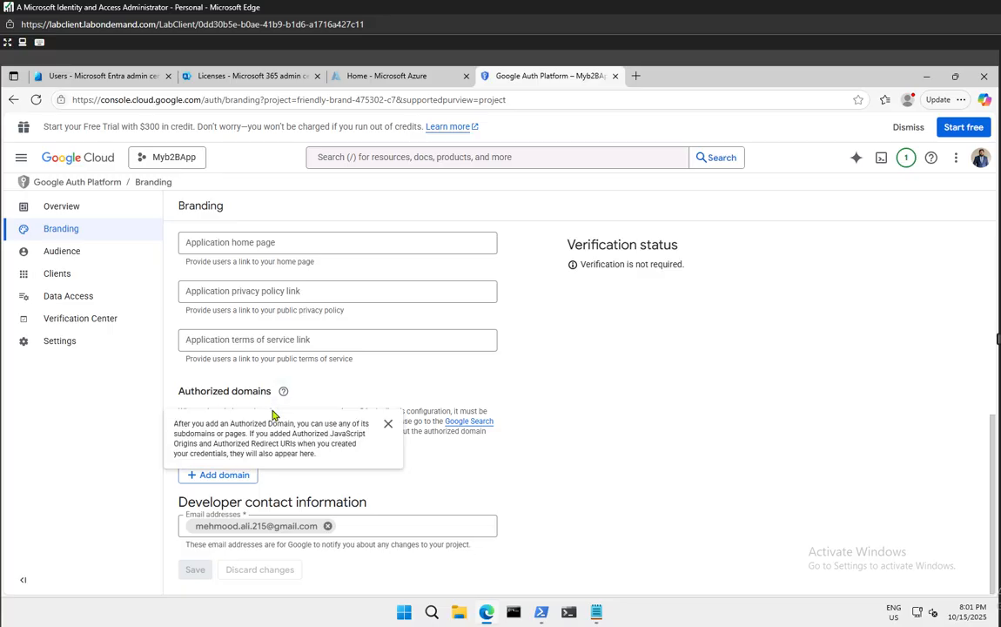
click(216, 476)
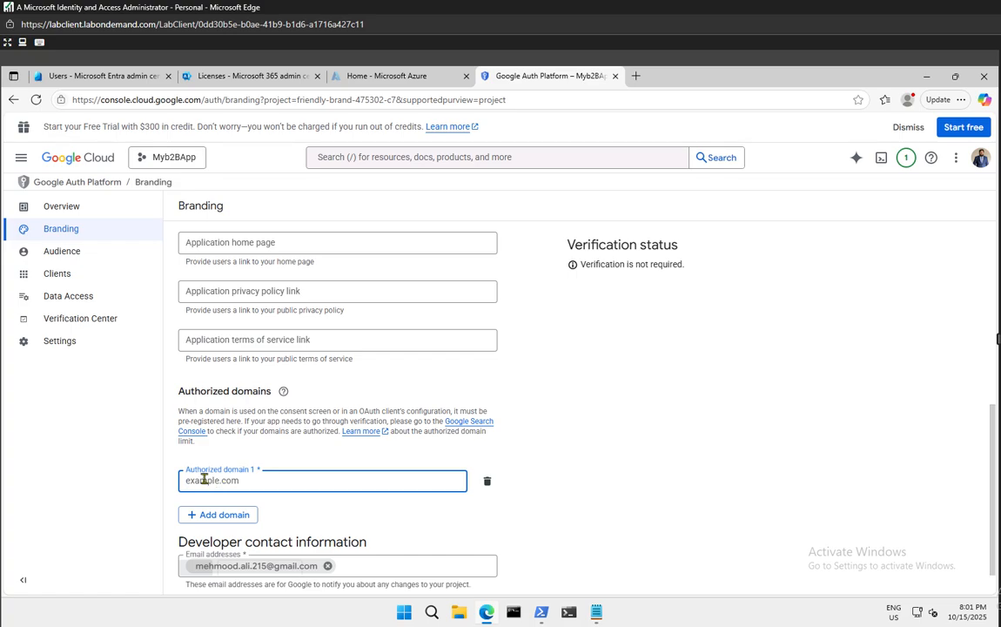
text(microsoft)
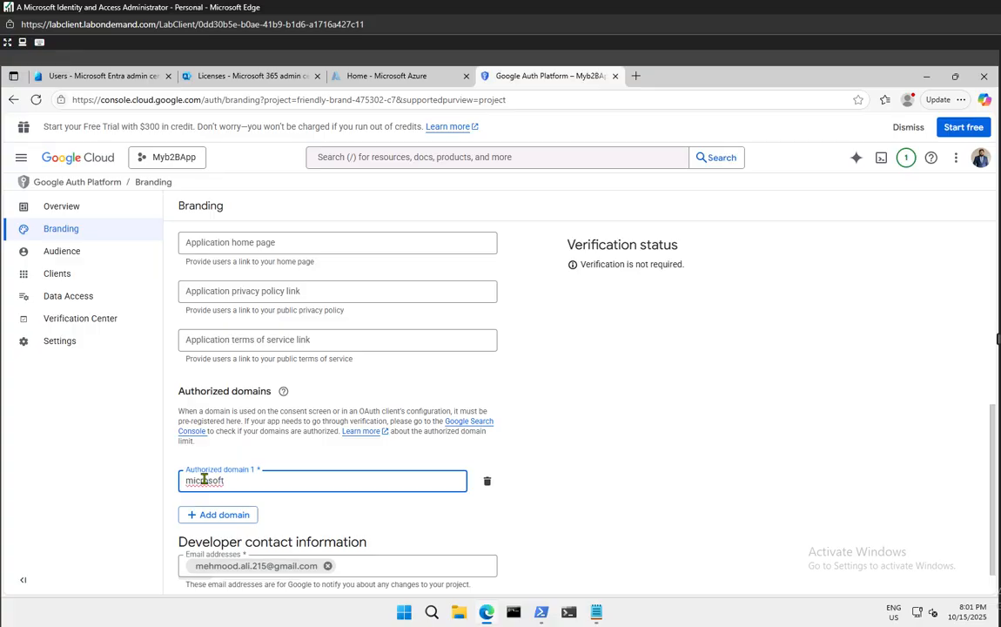
text(online.com)
key(super+w)
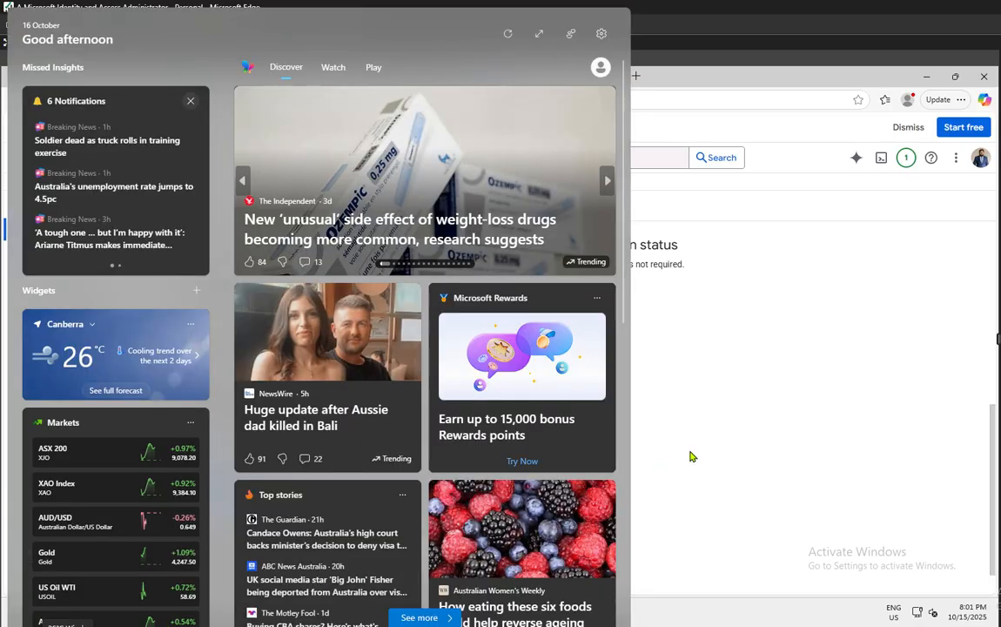
click(694, 458)
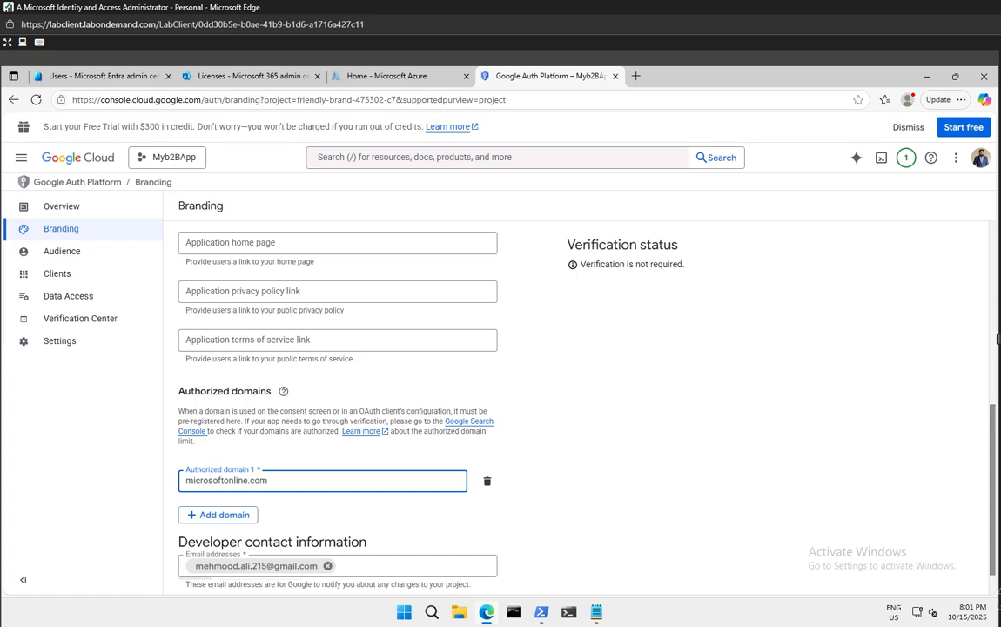
Replace the developer contact email with the tenant admin address and save the branding
scroll(458, 447, down, 1)
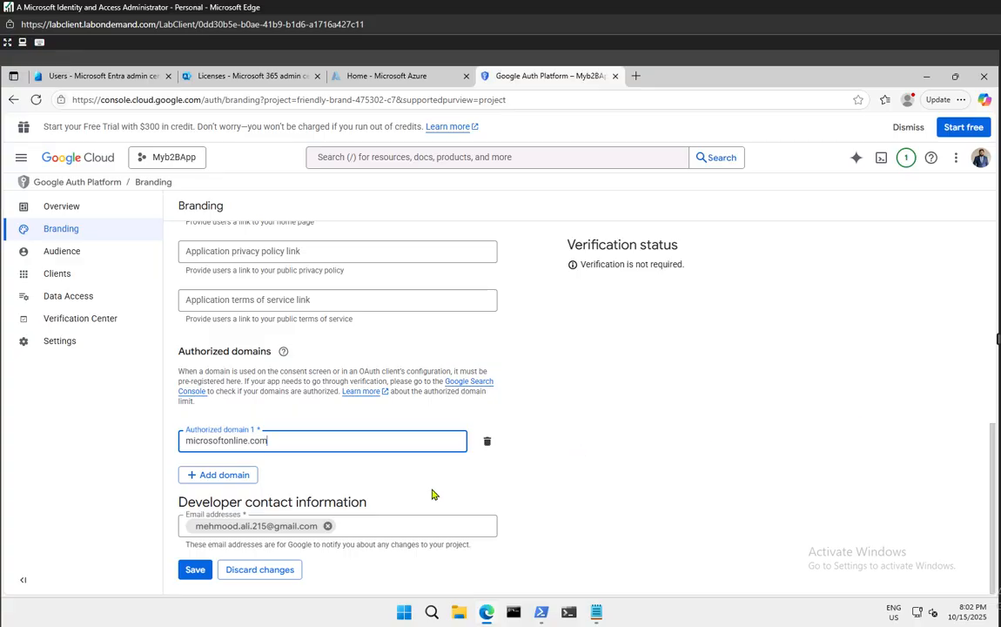
click(327, 526)
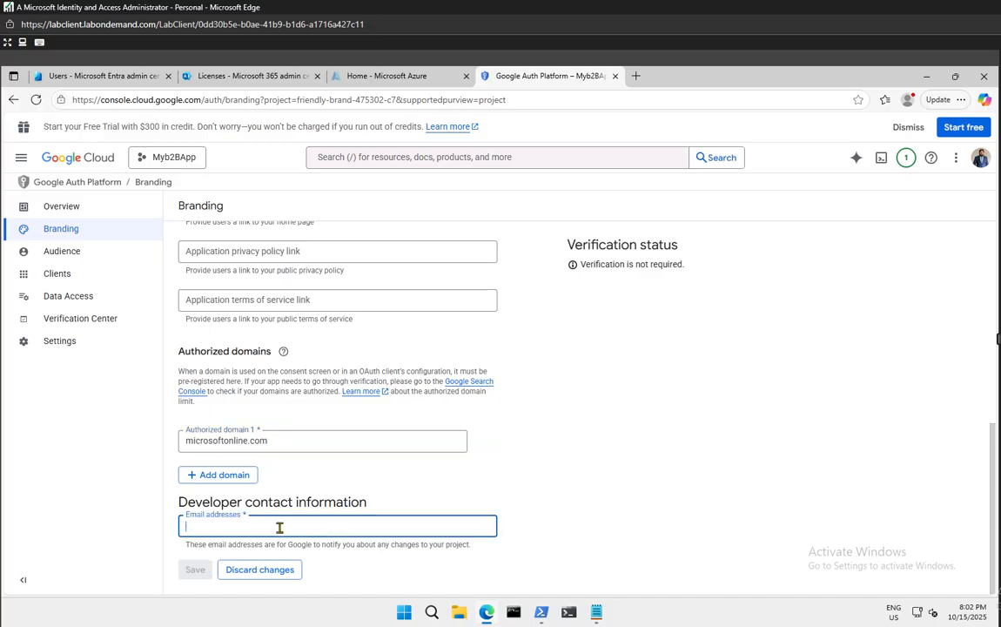
click(280, 526)
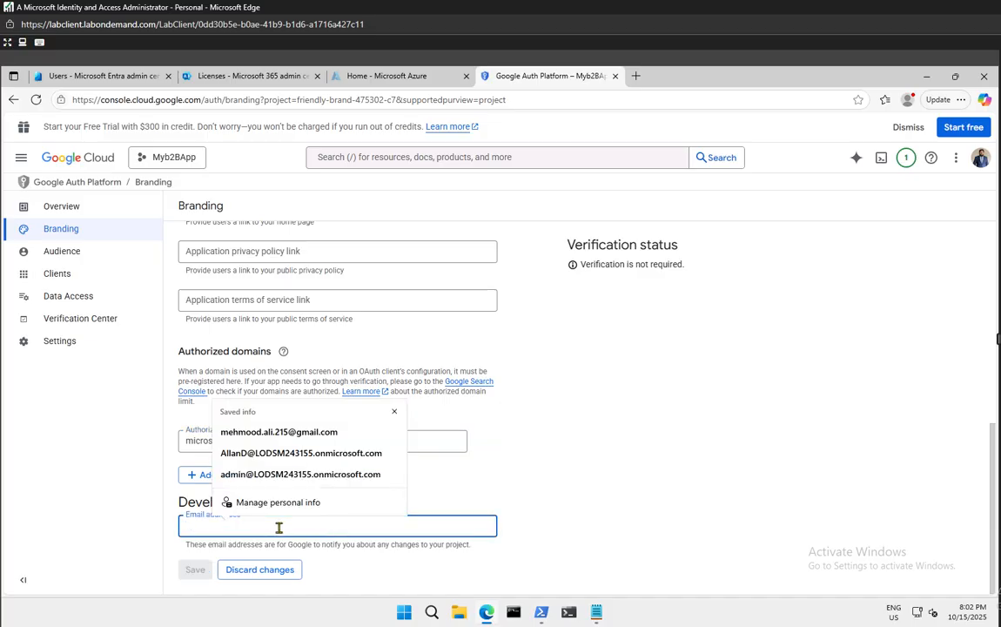
click(301, 474)
click(609, 522)
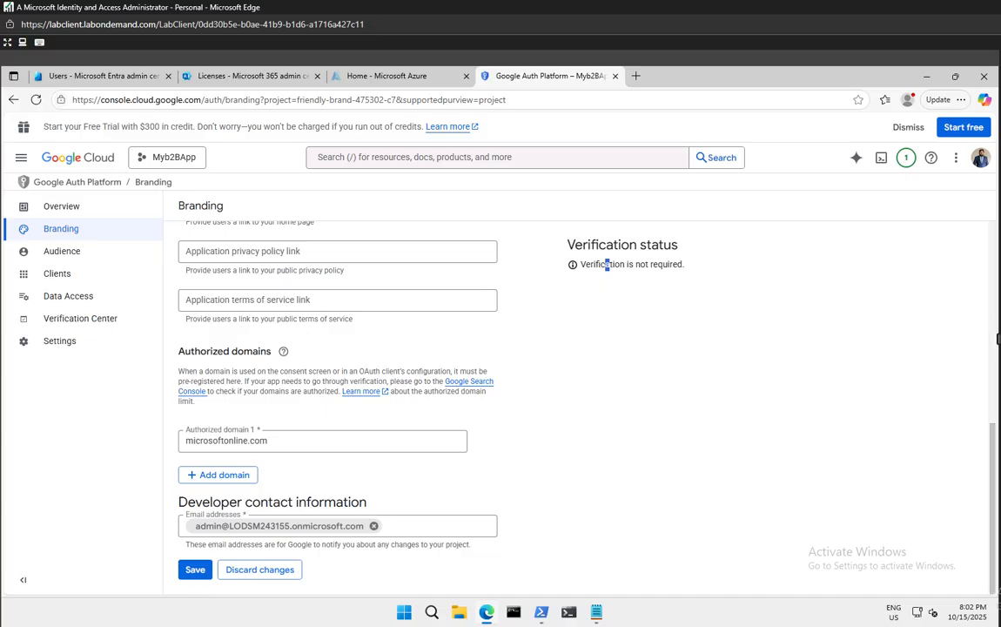
mouse_move(284, 352)
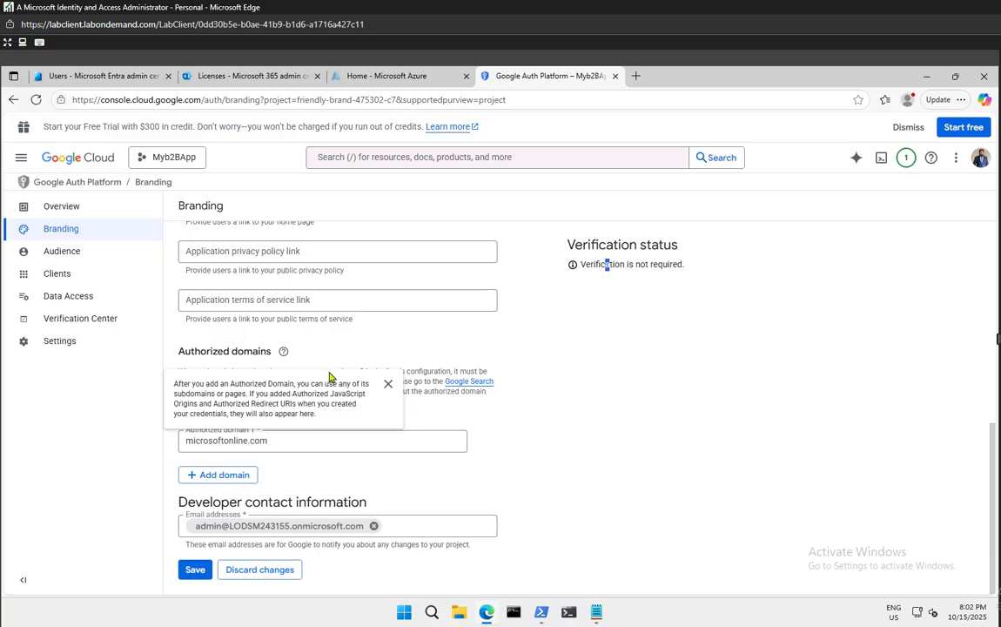
scroll(348, 470, up, 5)
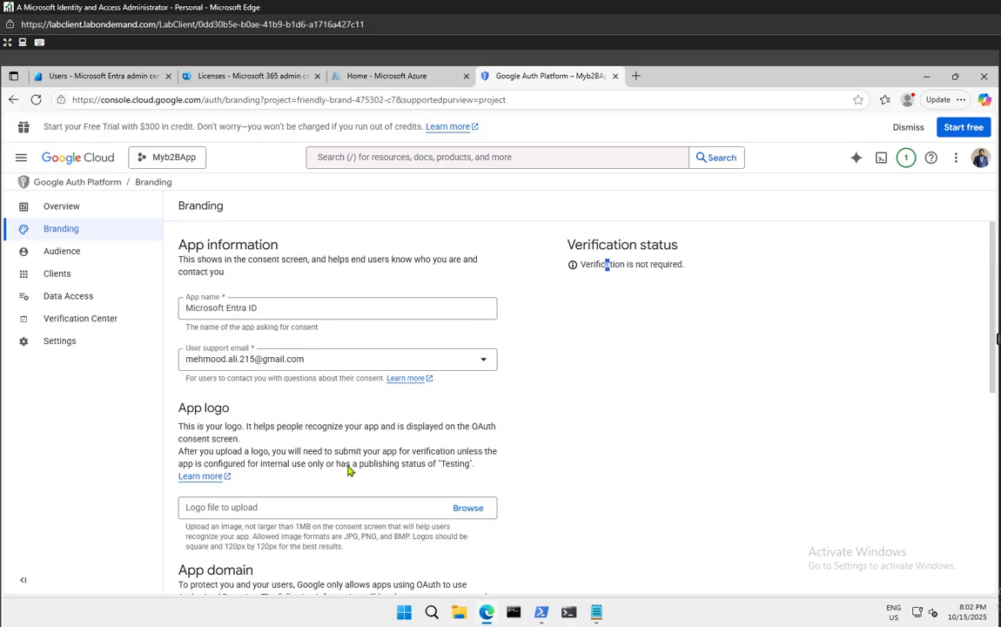
scroll(550, 355, down, 2)
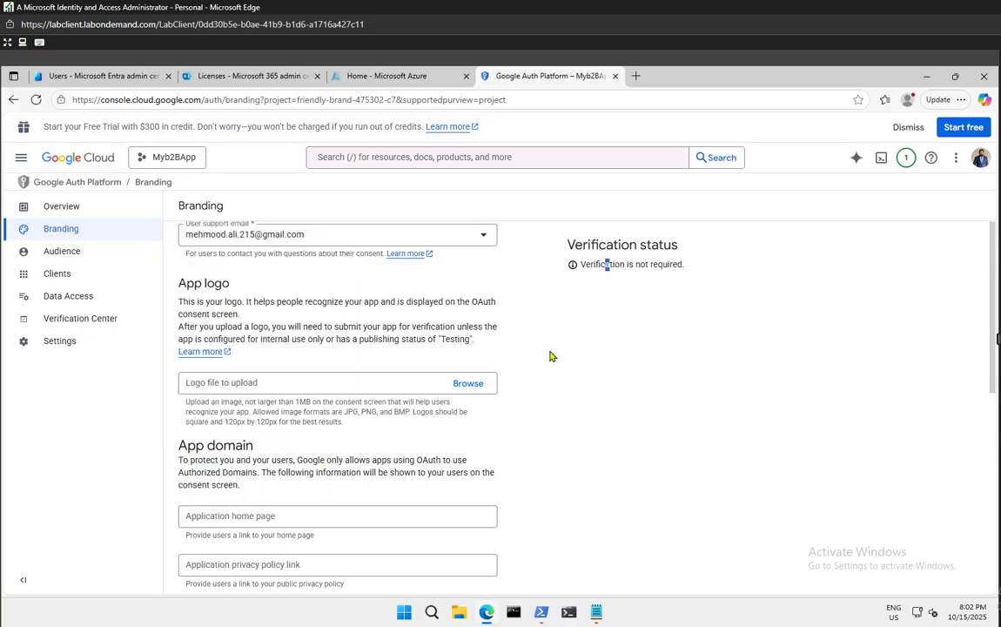
scroll(550, 355, down, 5)
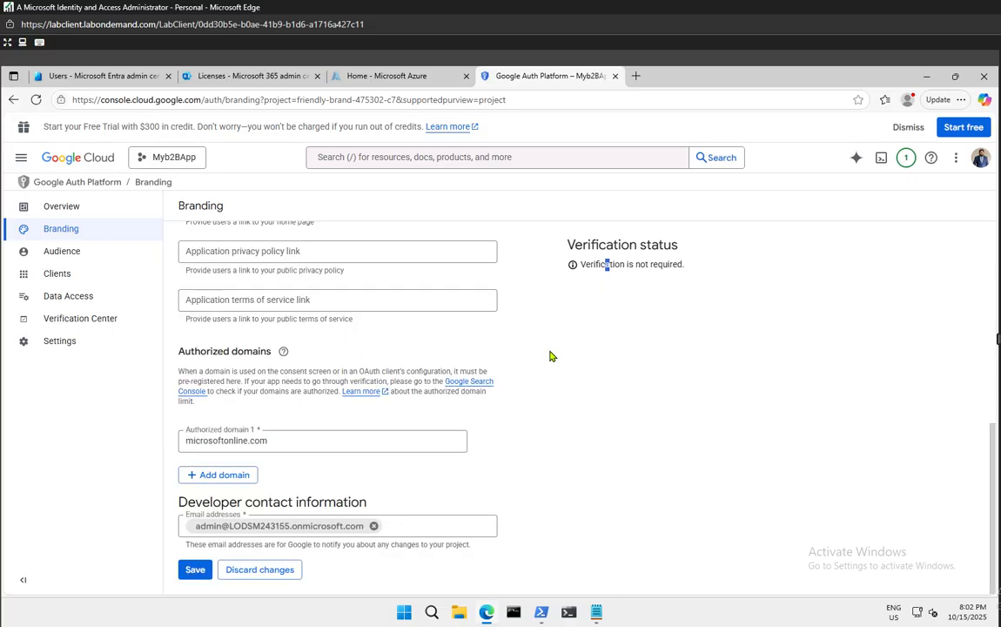
click(196, 571)
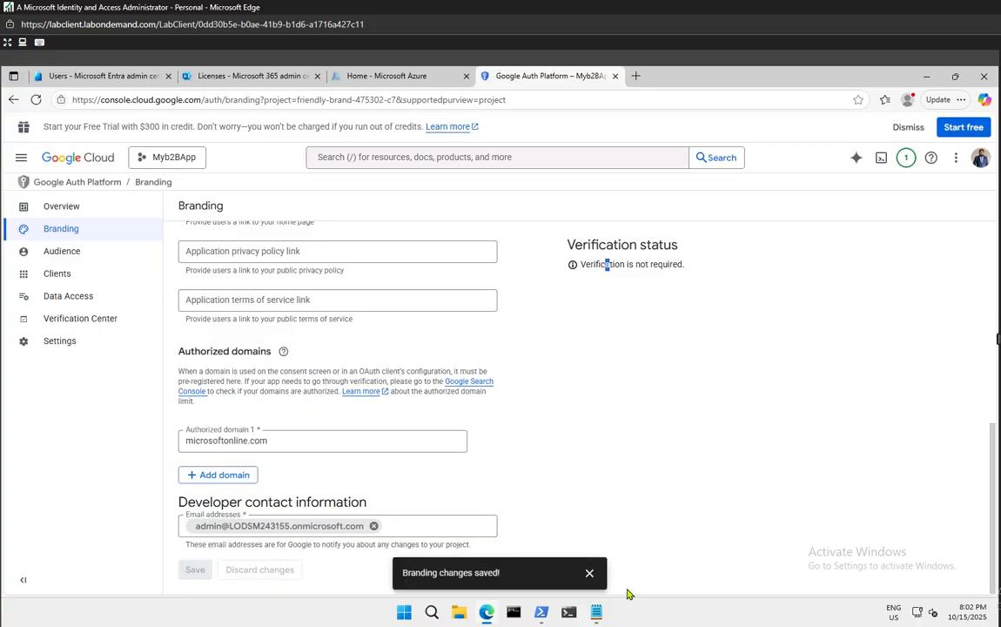
click(589, 574)
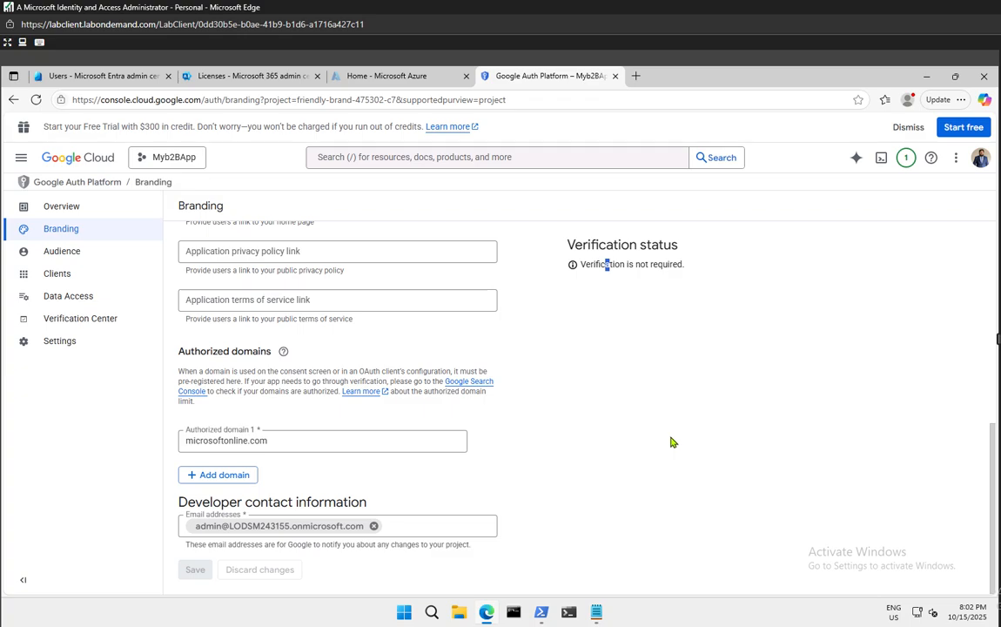
Check the External/Testing Audience settings, then view the empty OAuth Clients list
scroll(265, 389, up, 10)
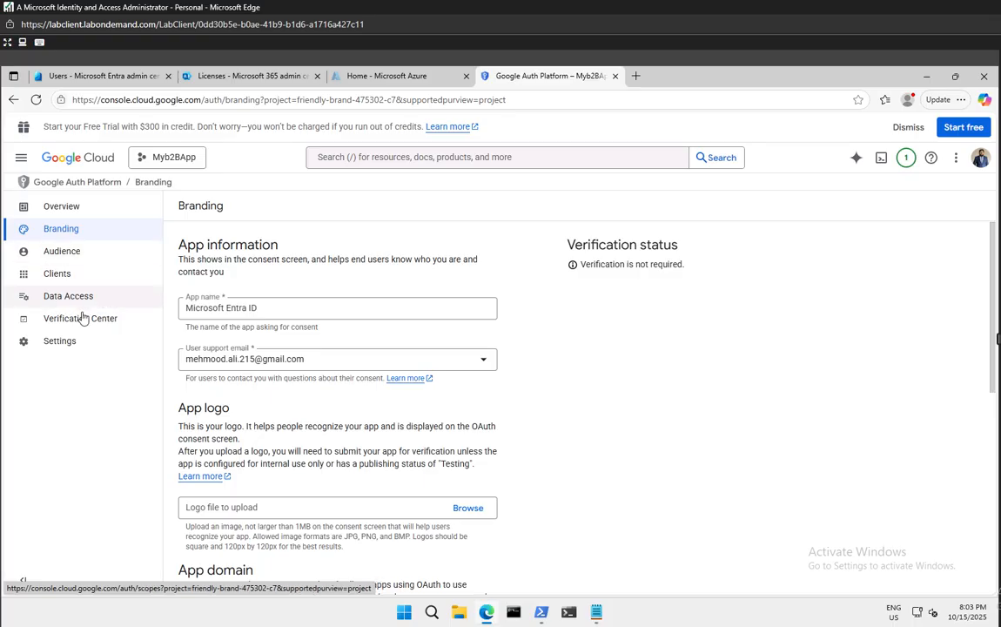
click(63, 252)
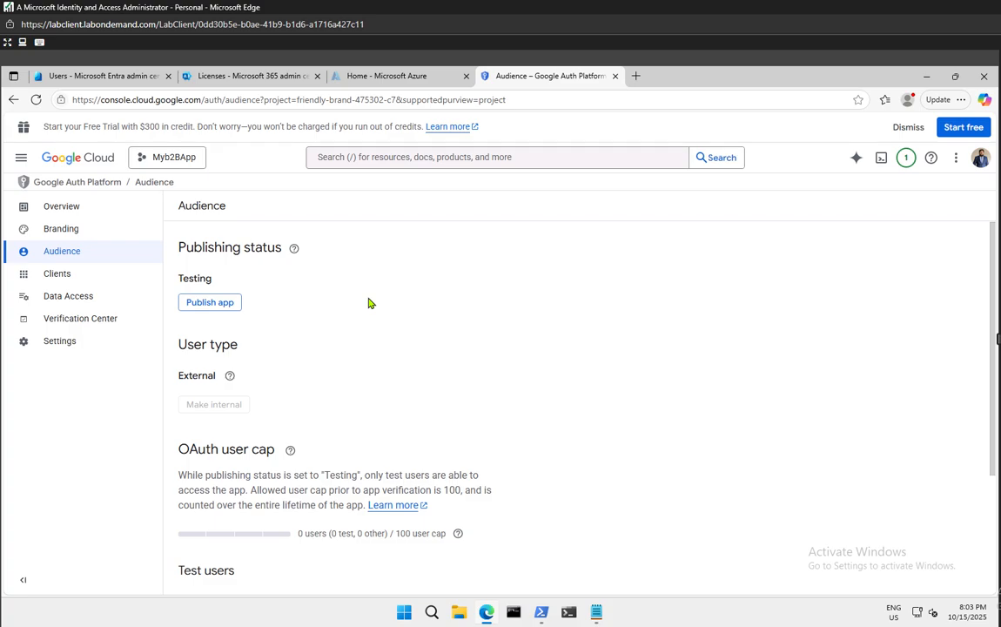
scroll(368, 302, down, 2)
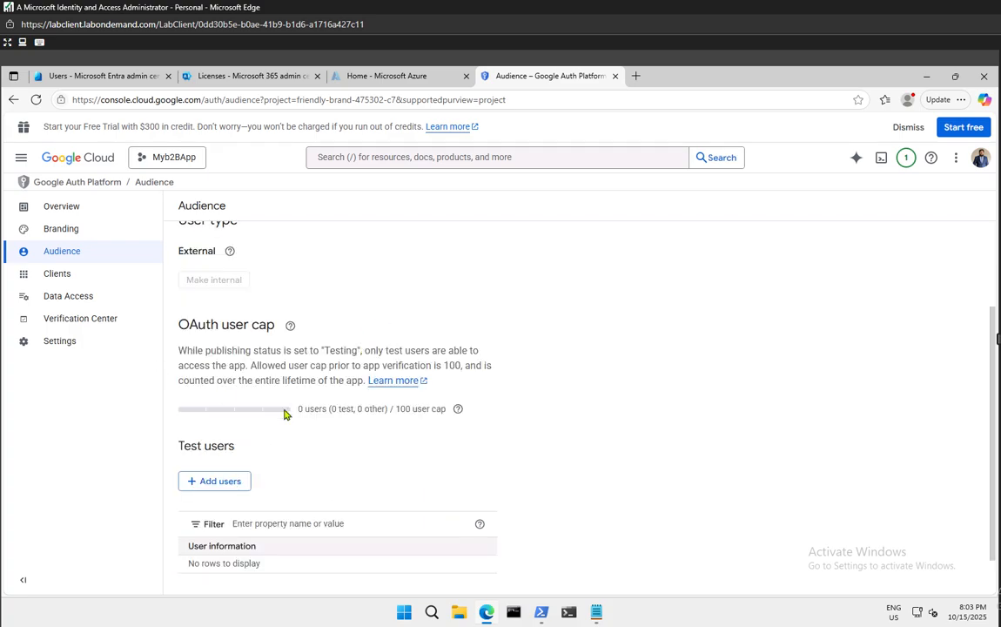
scroll(286, 415, up, 2)
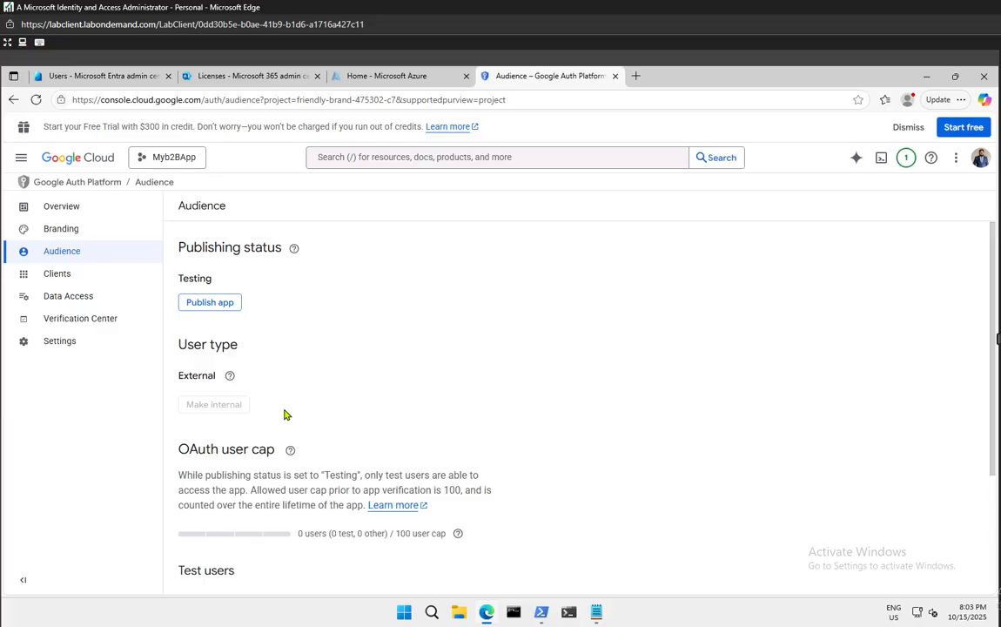
click(56, 275)
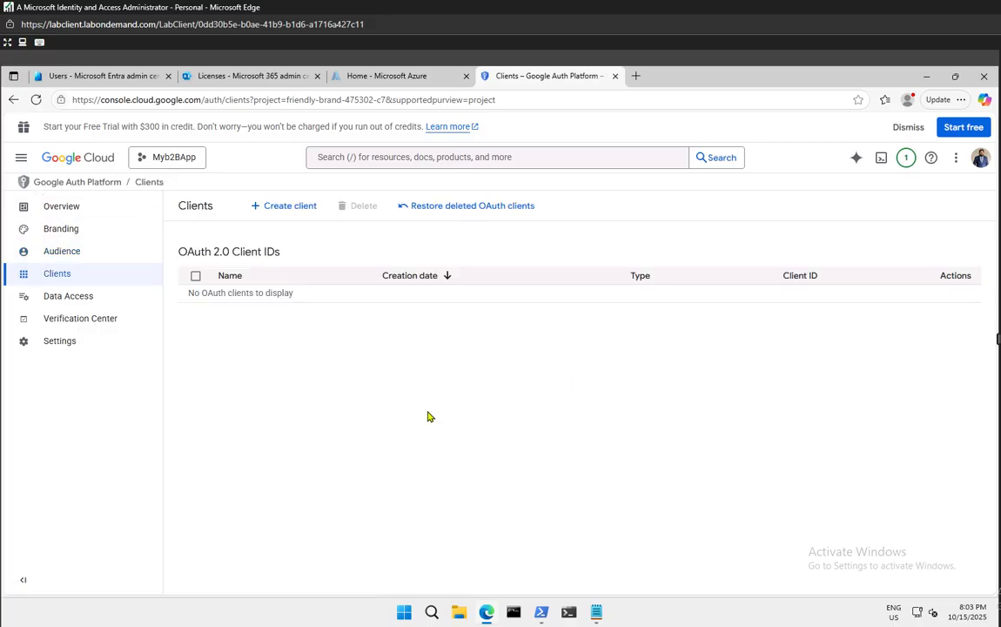
Browse Data Access, Verification Center, Settings and Overview, ending on the Branding page
click(64, 298)
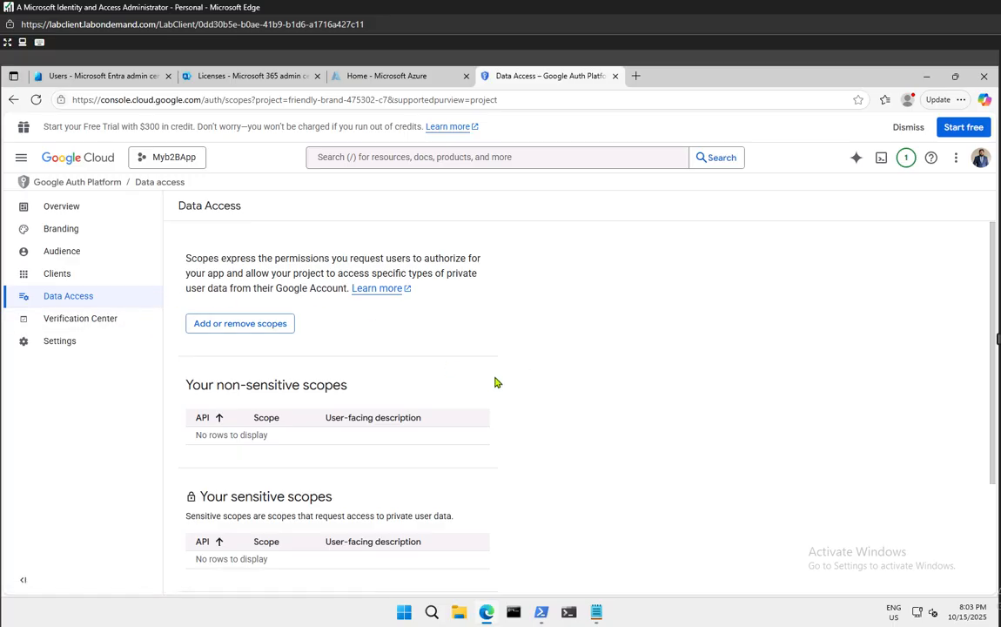
scroll(492, 405, down, 3)
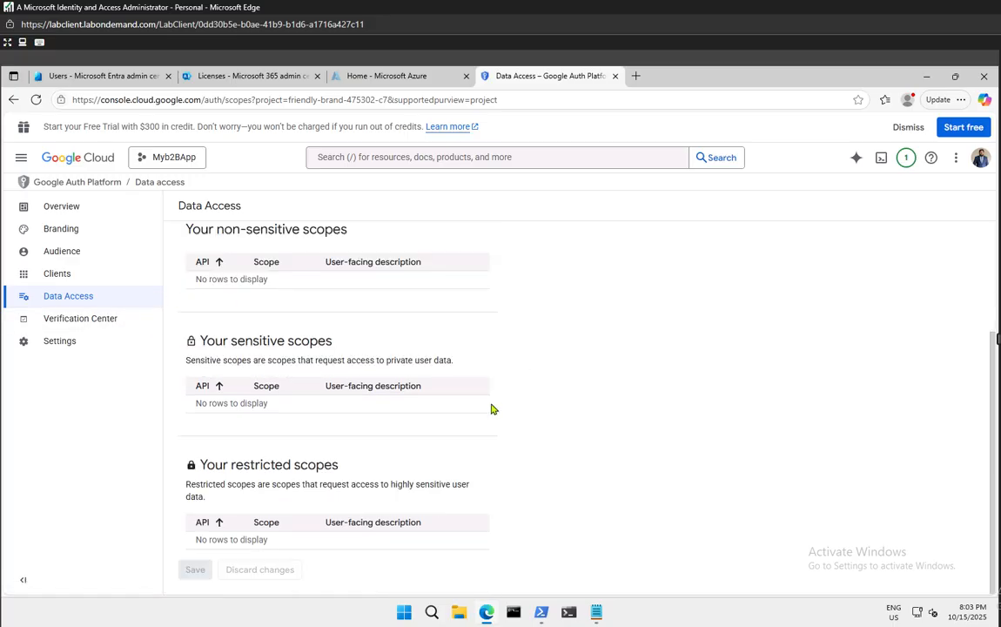
click(92, 323)
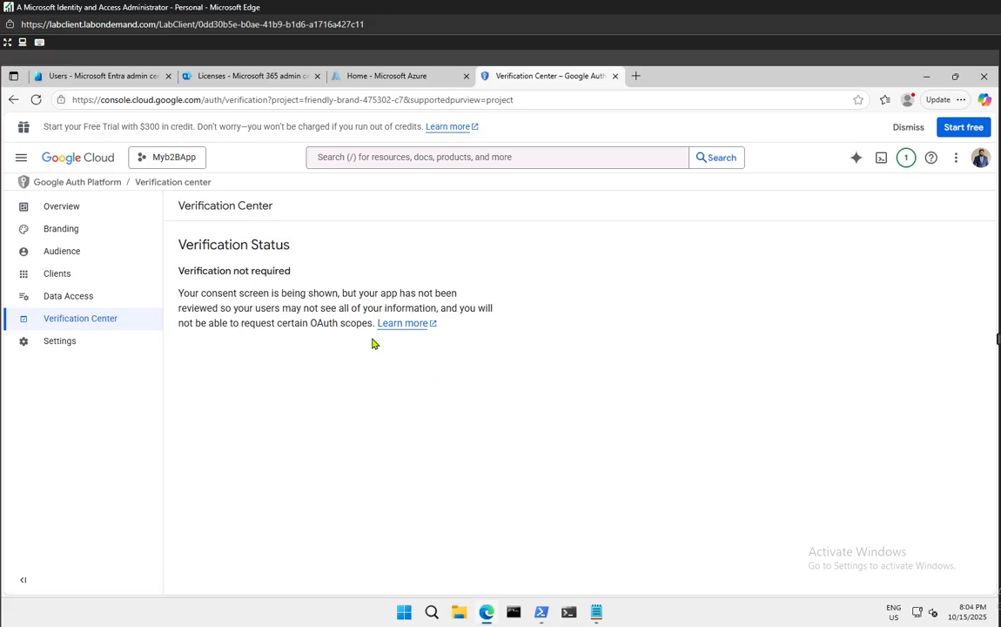
click(74, 345)
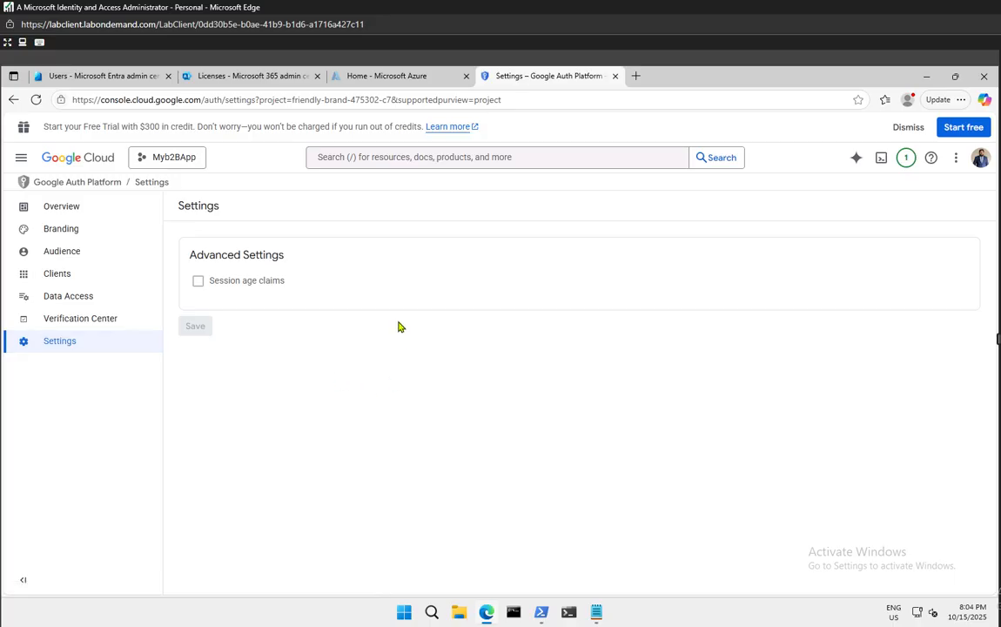
click(72, 212)
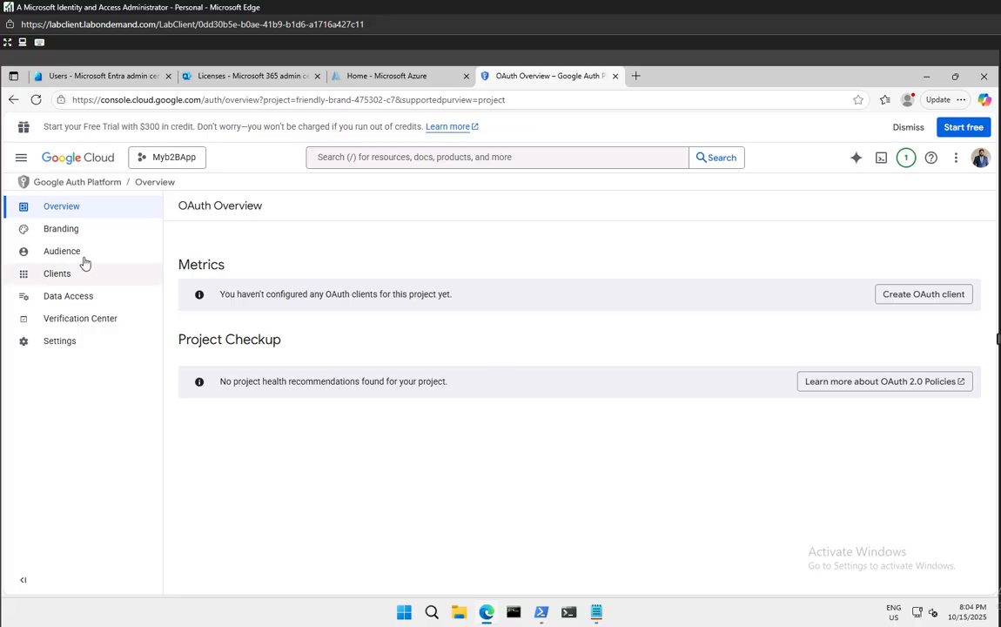
click(63, 231)
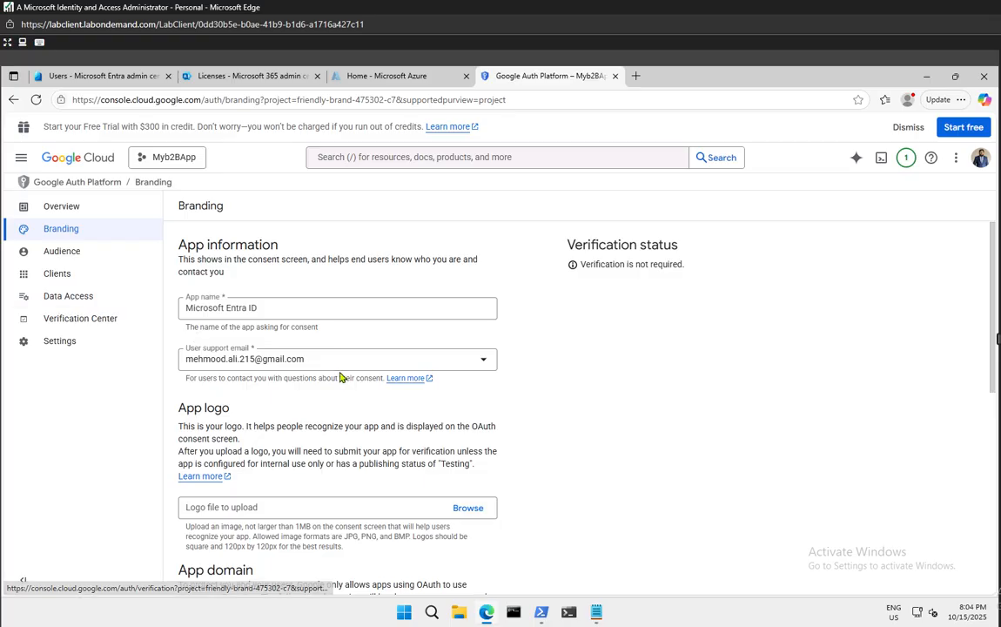
Scroll the Branding form, then inspect the Audience page's Testing status and empty test users
scroll(339, 377, down, 5)
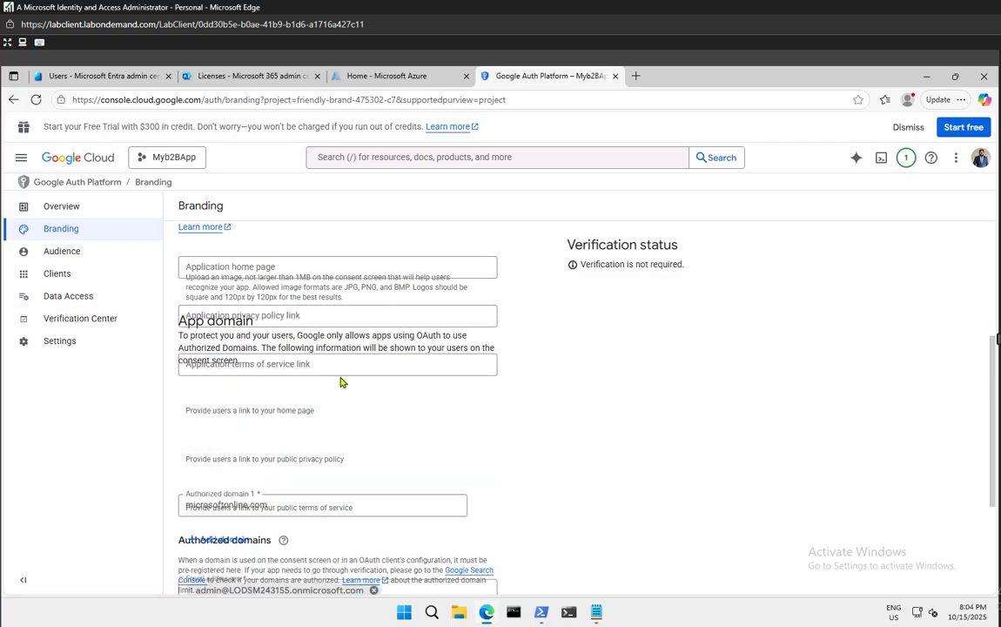
scroll(342, 381, down, 2)
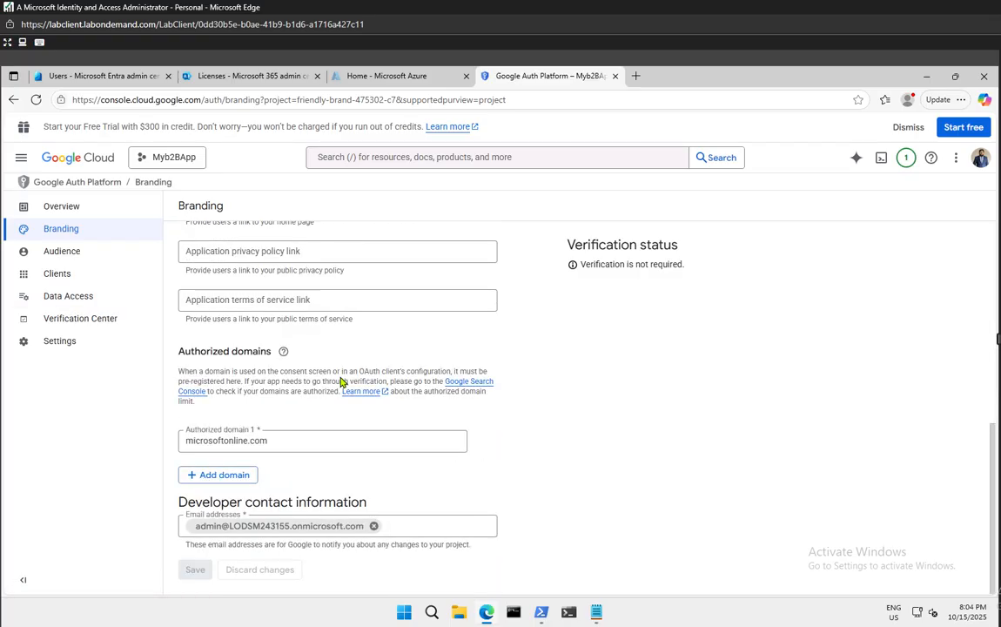
scroll(342, 381, up, 7)
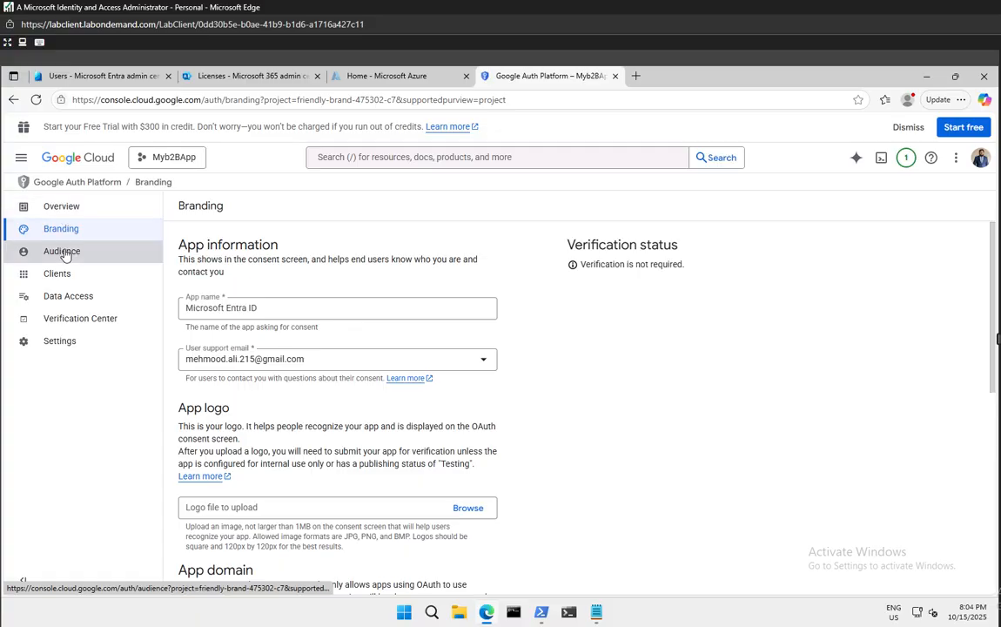
click(64, 253)
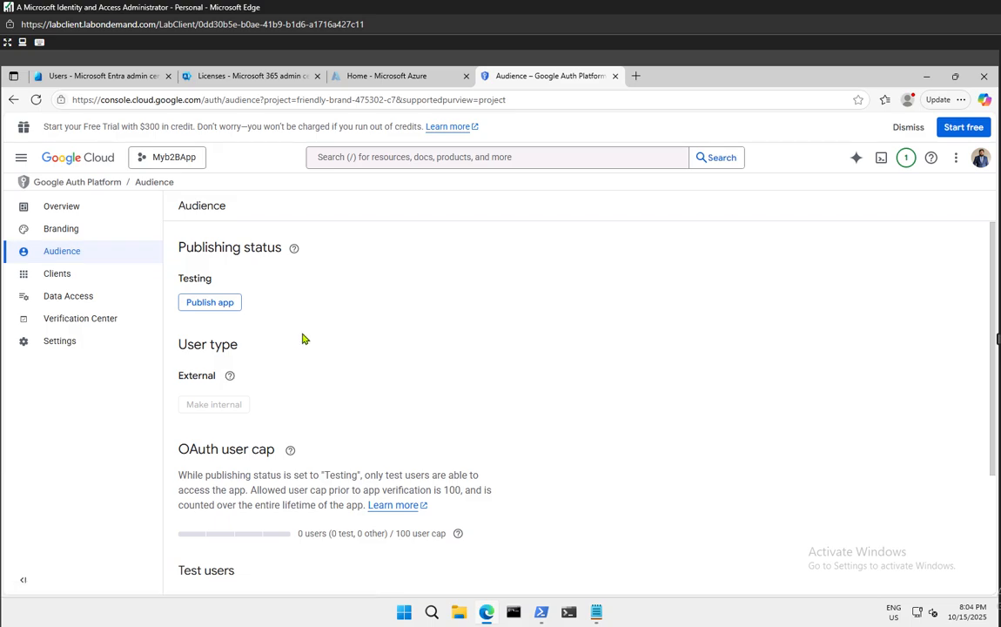
scroll(305, 335, down, 2)
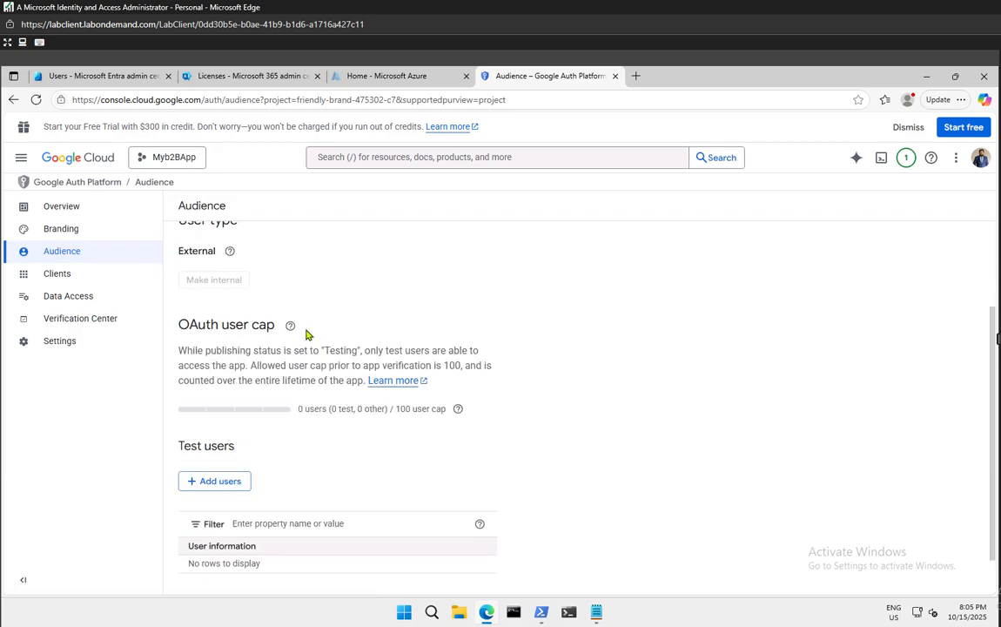
scroll(309, 335, down, 1)
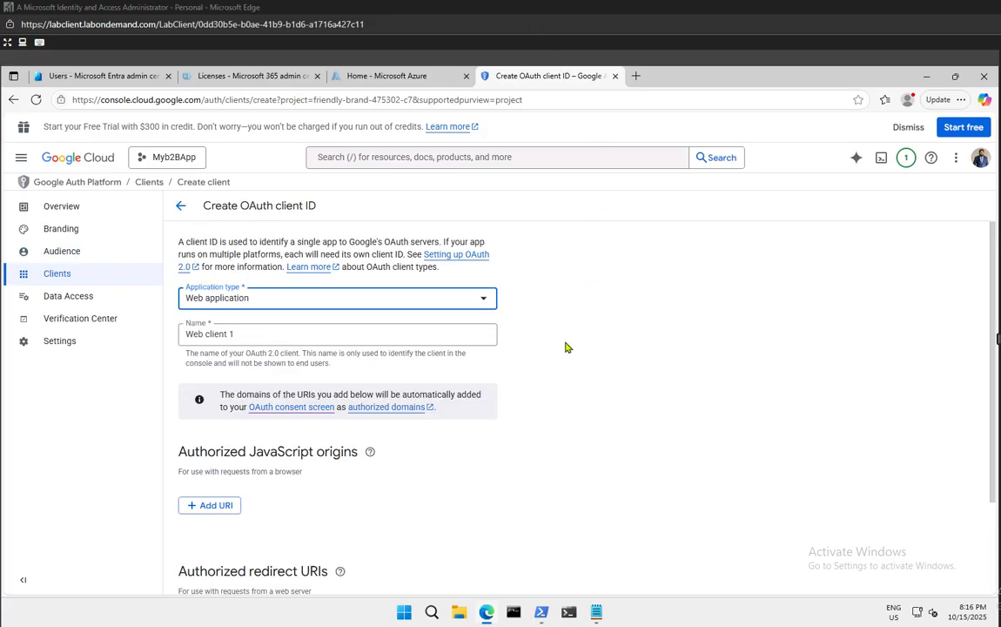
From Overview, create an OAuth client and set its type to Web application
click(184, 208)
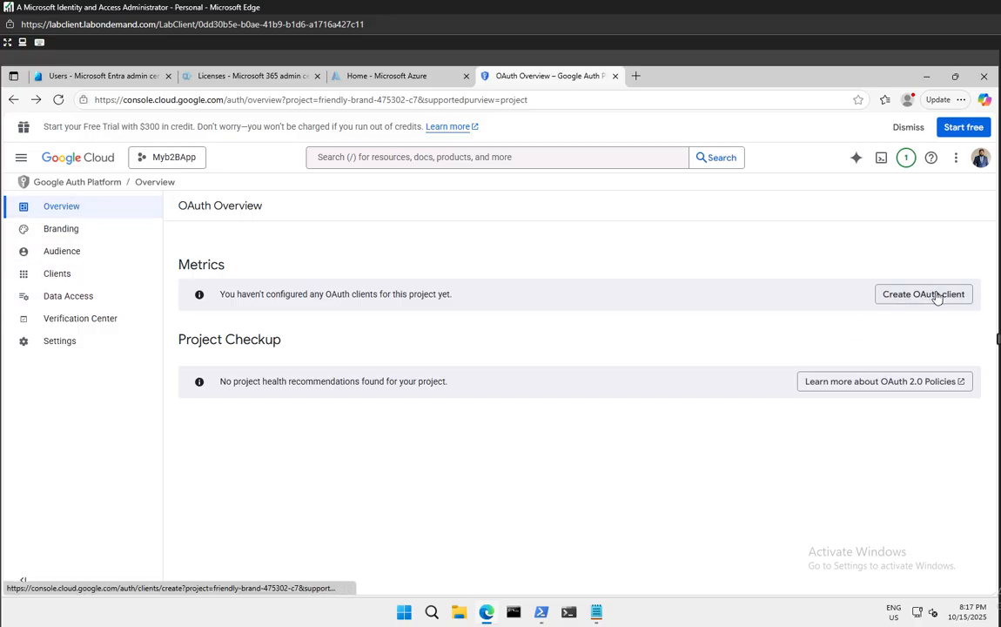
click(963, 297)
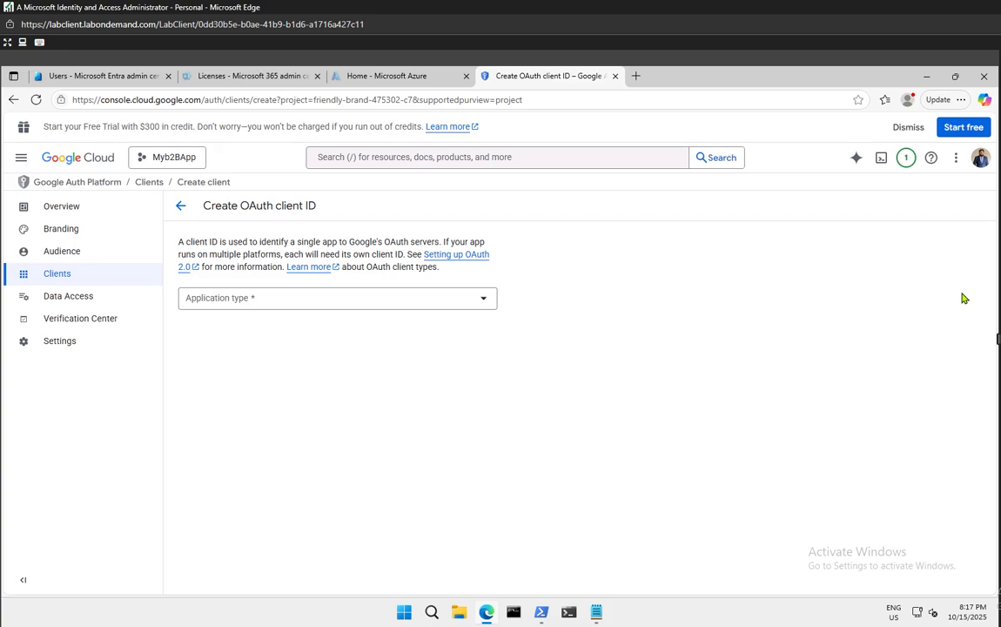
click(334, 300)
click(243, 307)
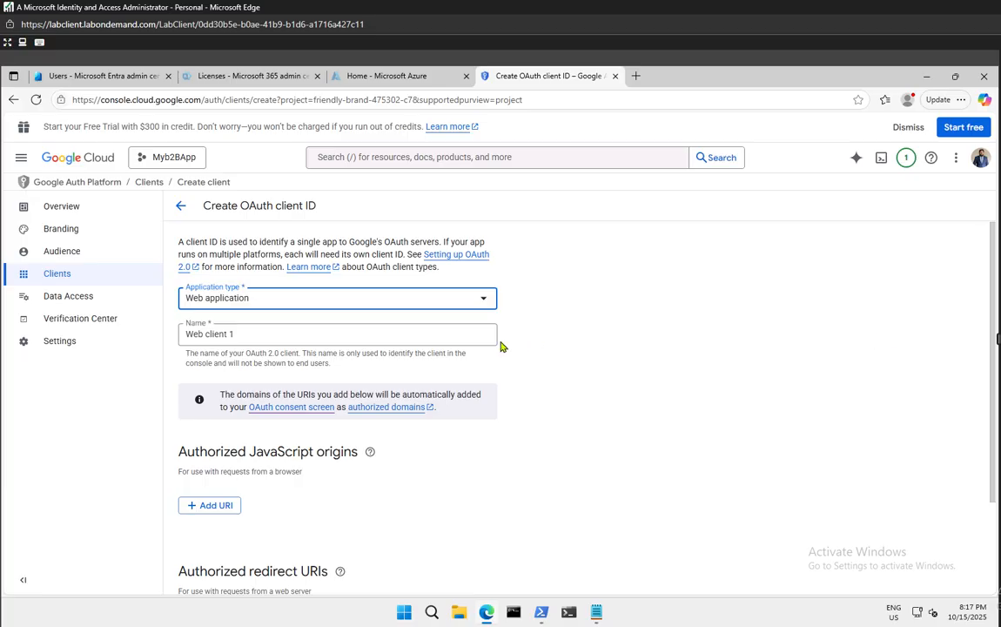
Rename the client from 'Web client 1' to 'Microsoft Entra B2B', fixing the typos
click(292, 334)
drag(260, 334, 152, 336)
text(M)
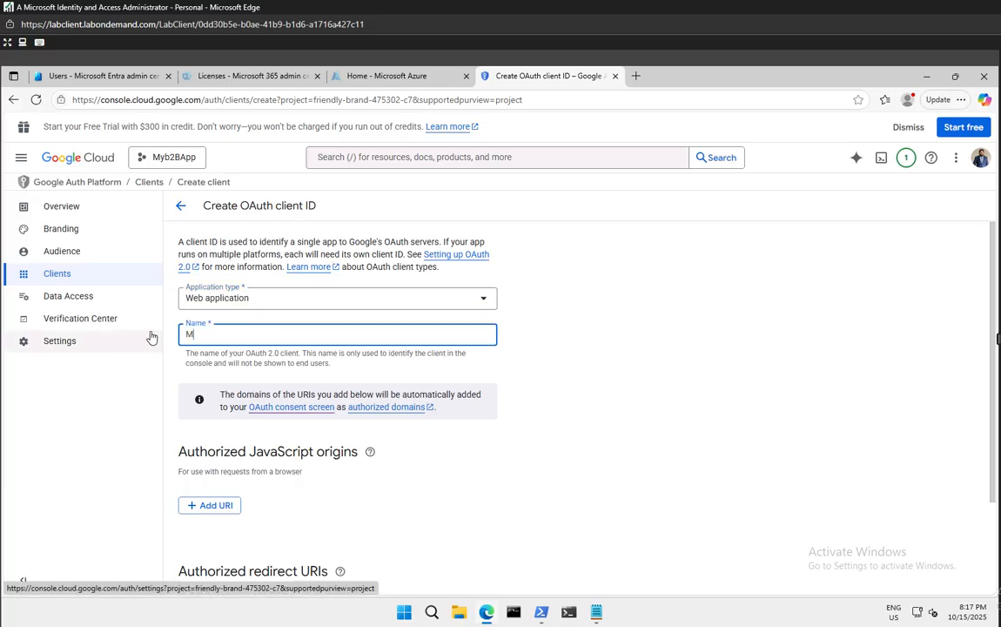
text(iscrosoft ENtra B2b)
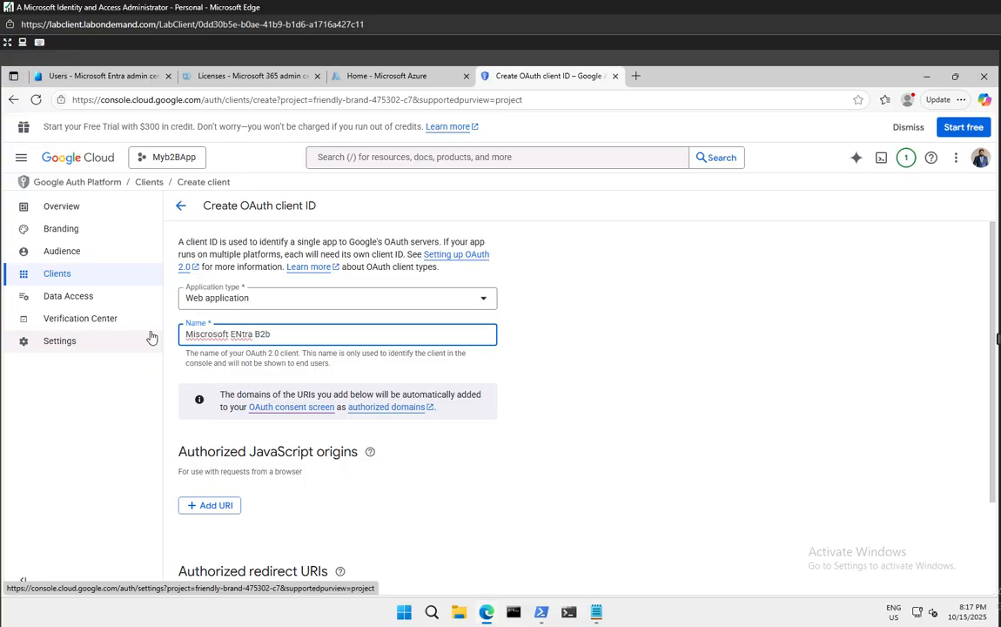
text(B)
click(231, 334)
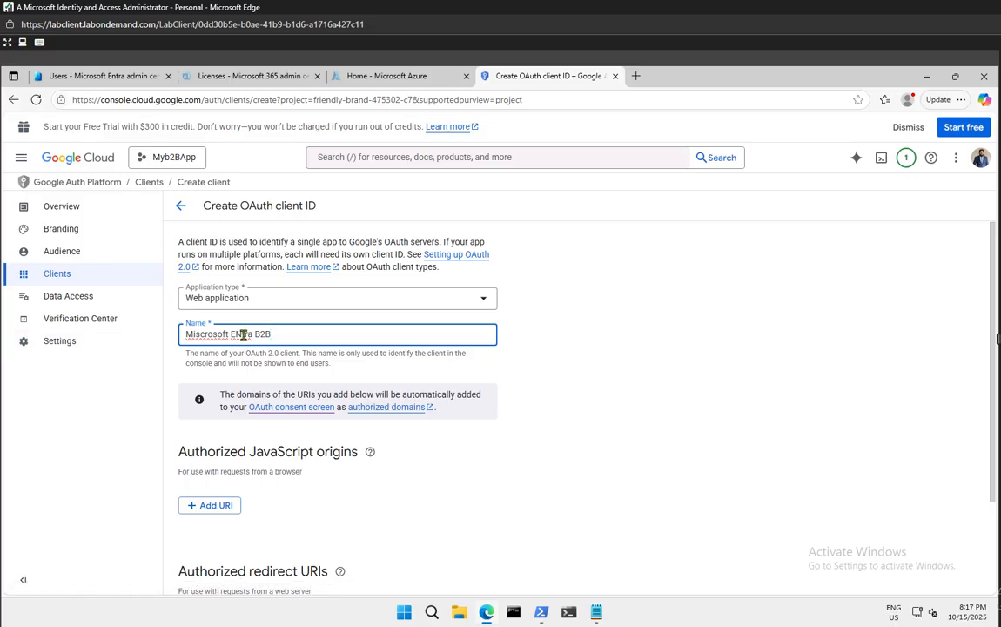
key(Delete)
text(n)
click(195, 335)
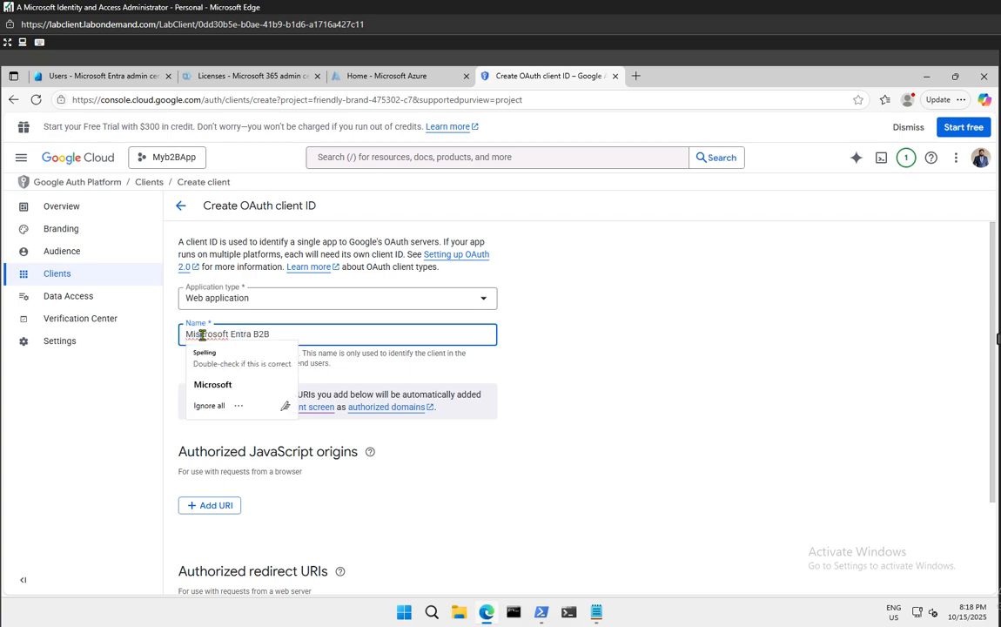
click(223, 386)
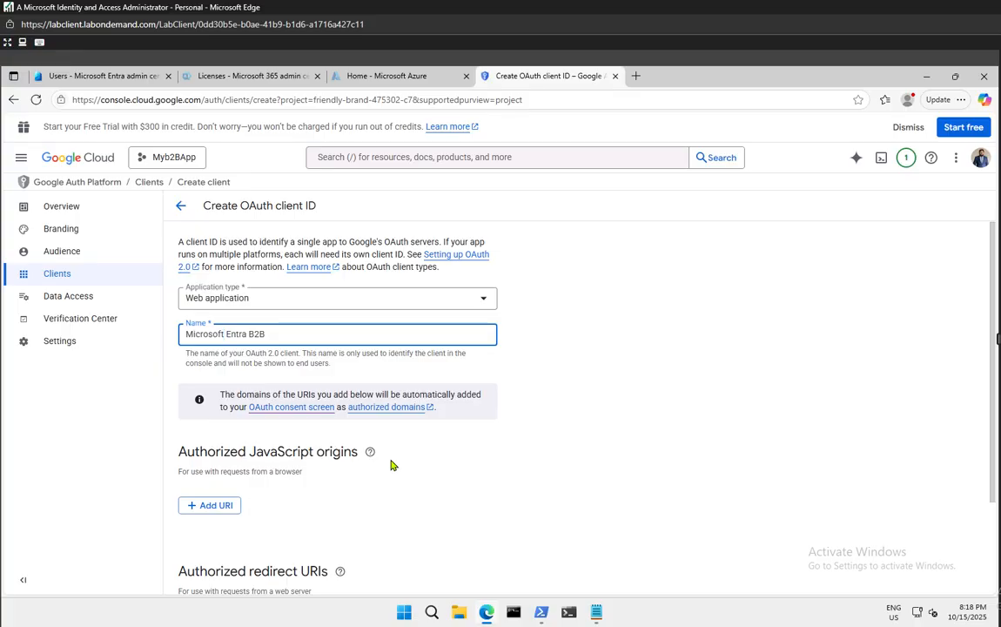
scroll(391, 466, down, 2)
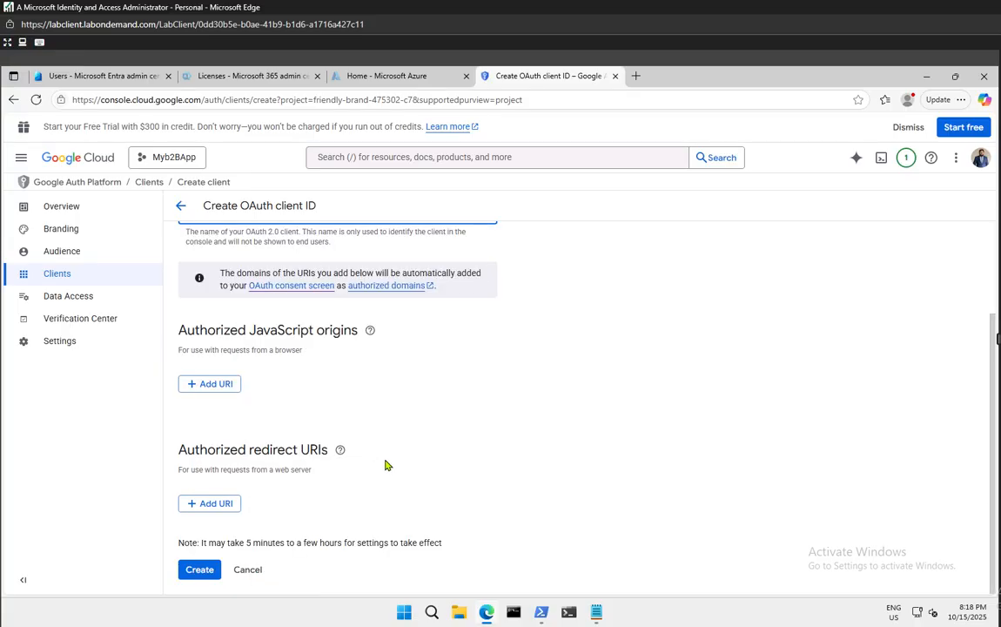
click(225, 511)
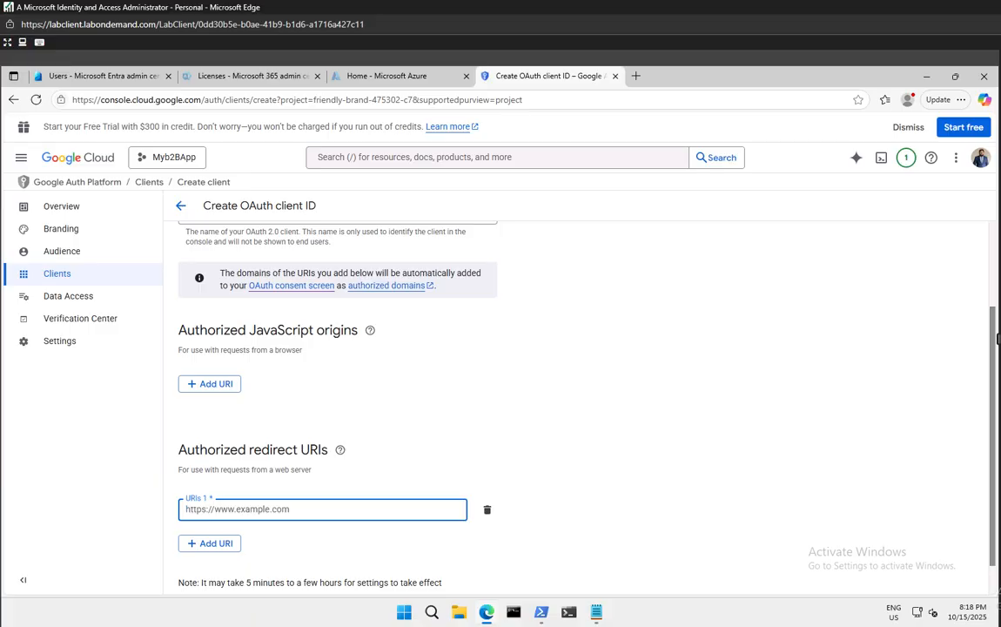
text(https://login.microsoftonline.comhttps:)
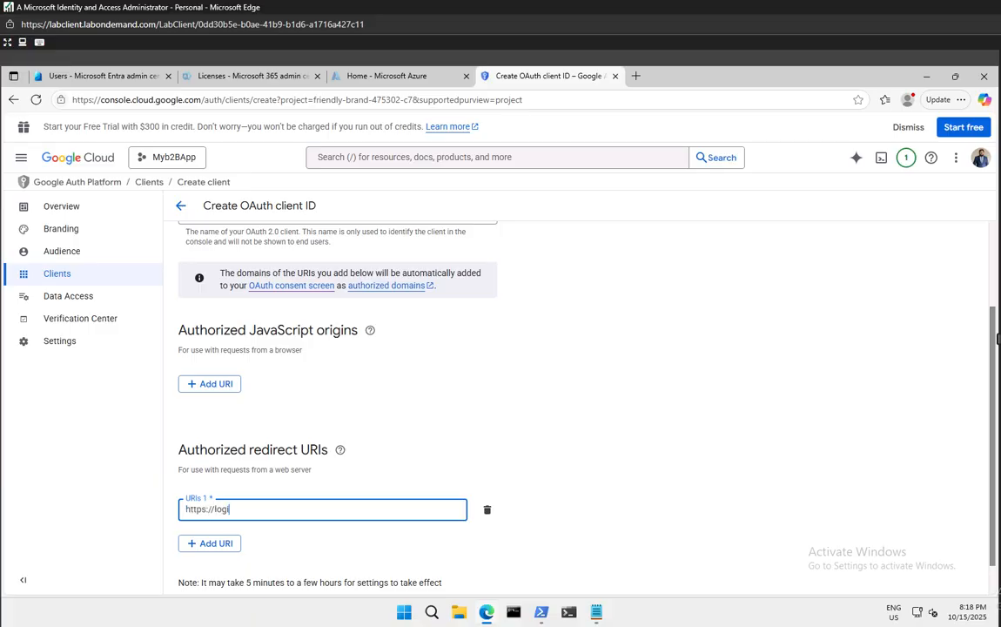
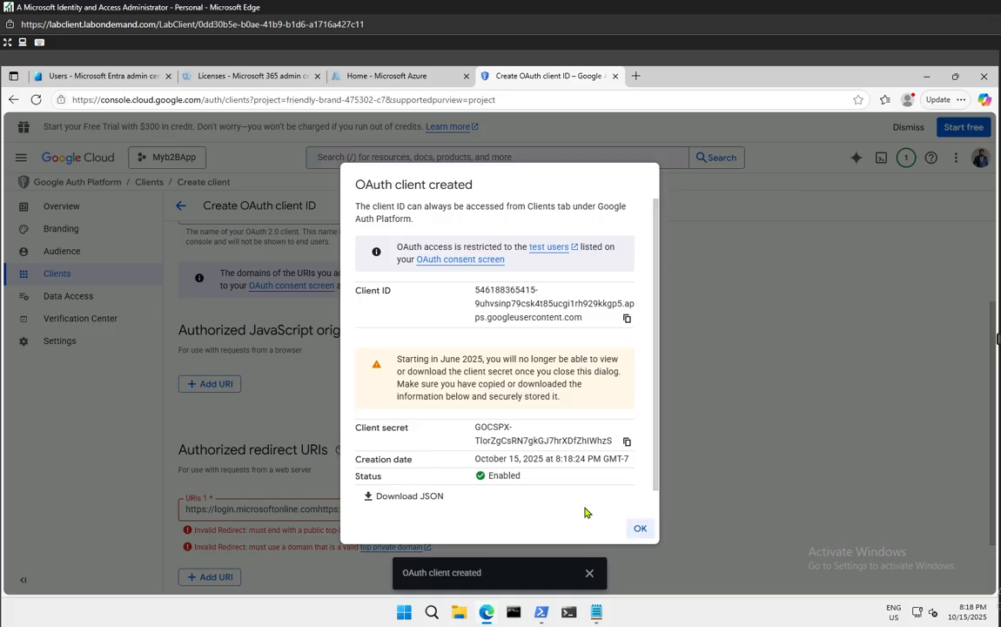
Dismiss both client-created confirmations and delete the second, duplicate Microsoft Entra B2B client
click(641, 531)
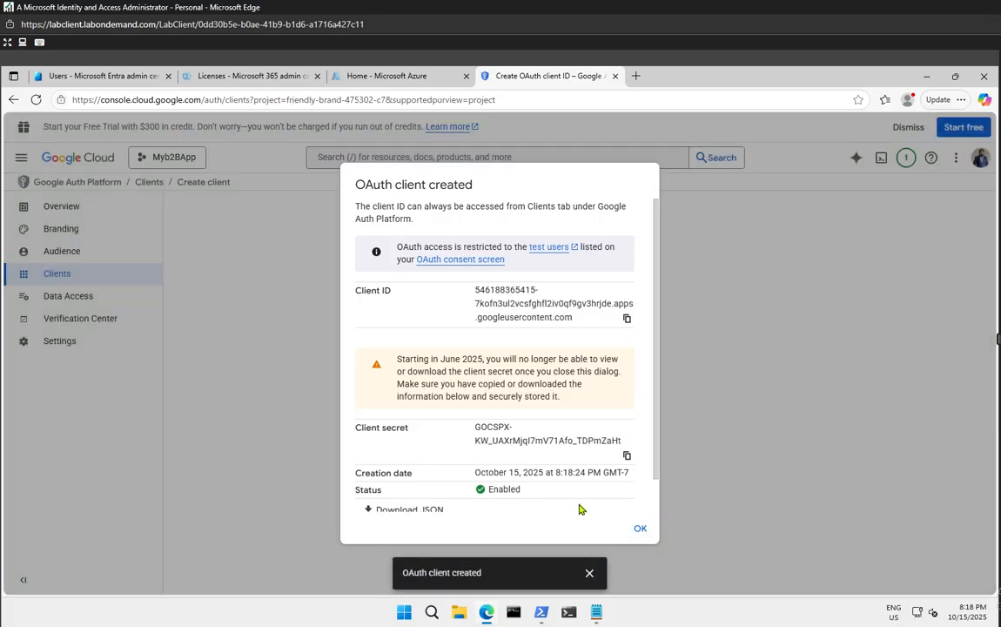
click(641, 531)
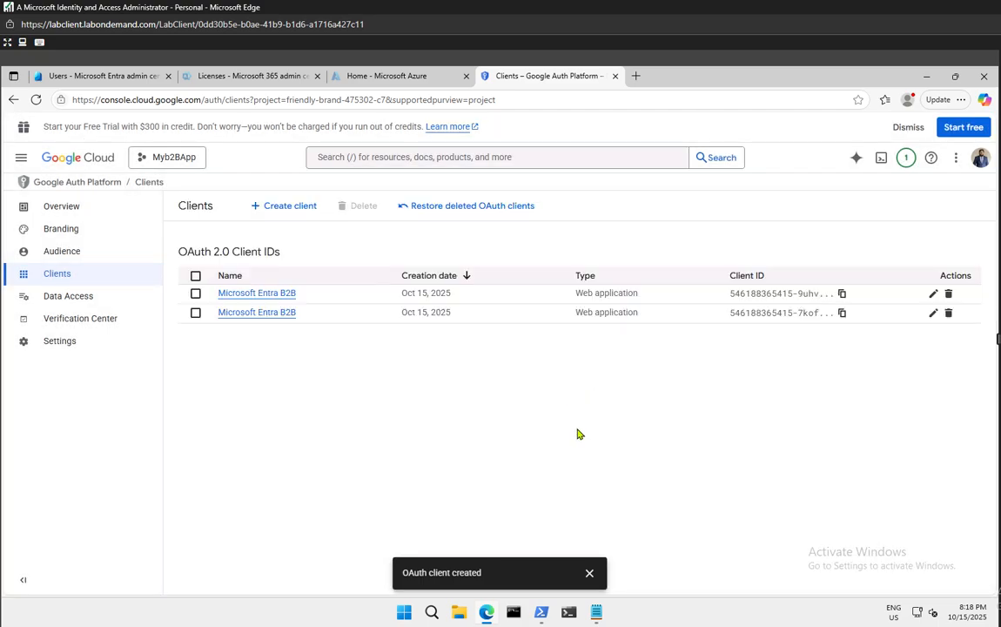
click(196, 313)
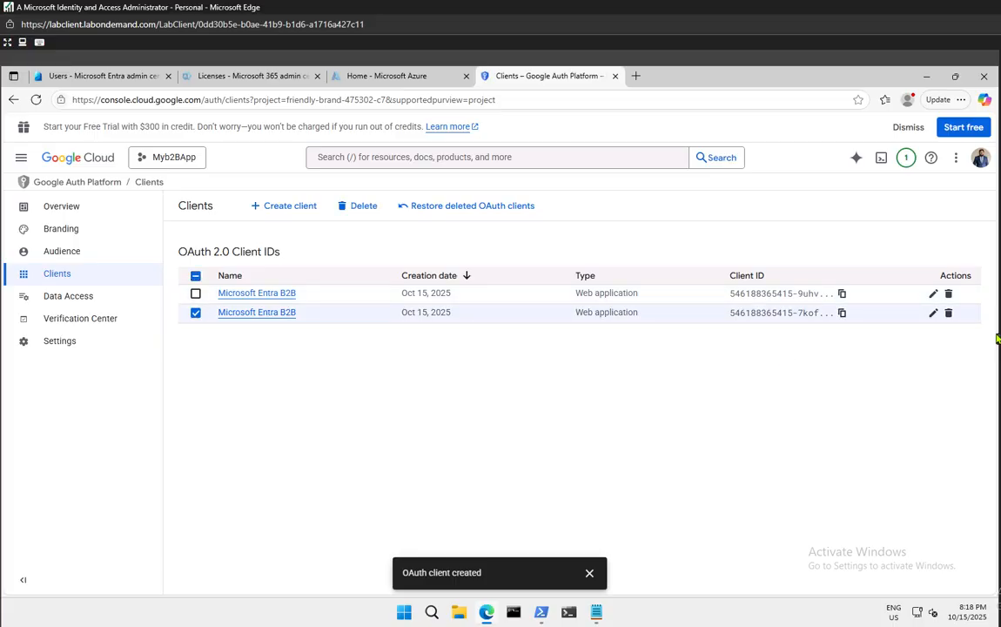
click(948, 315)
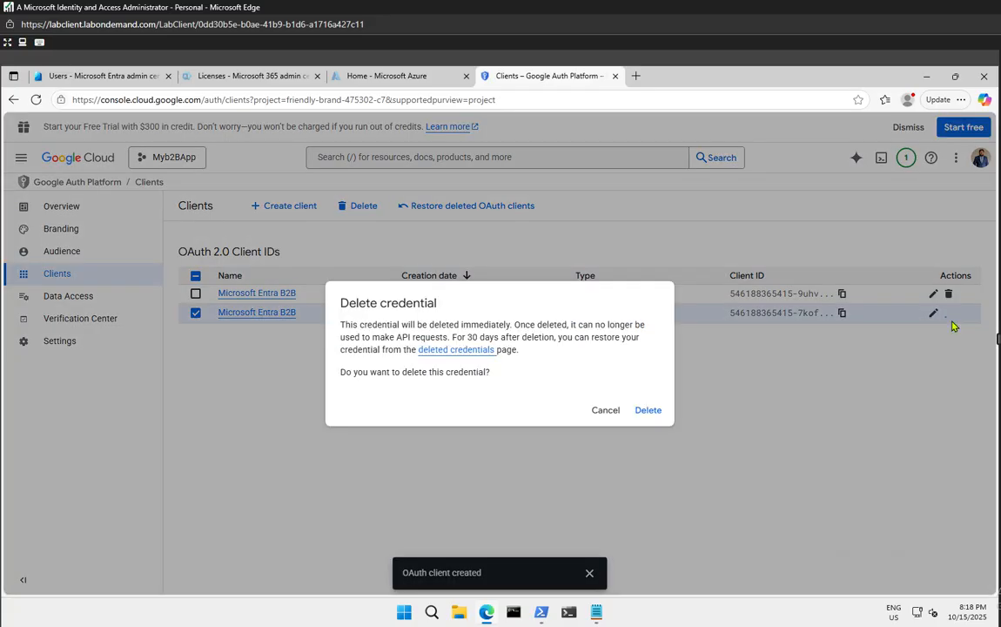
click(649, 412)
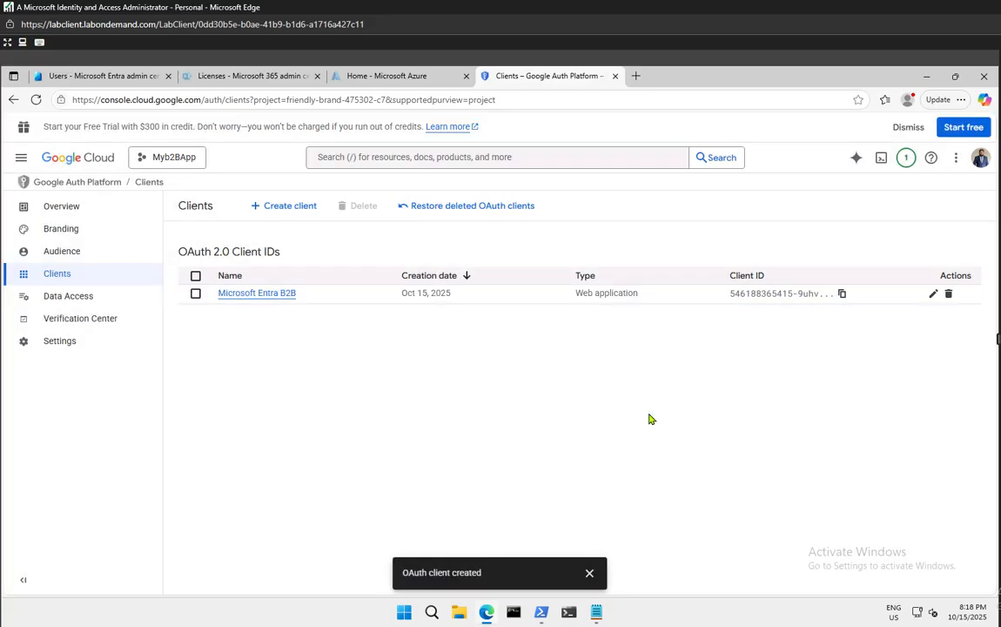
click(935, 297)
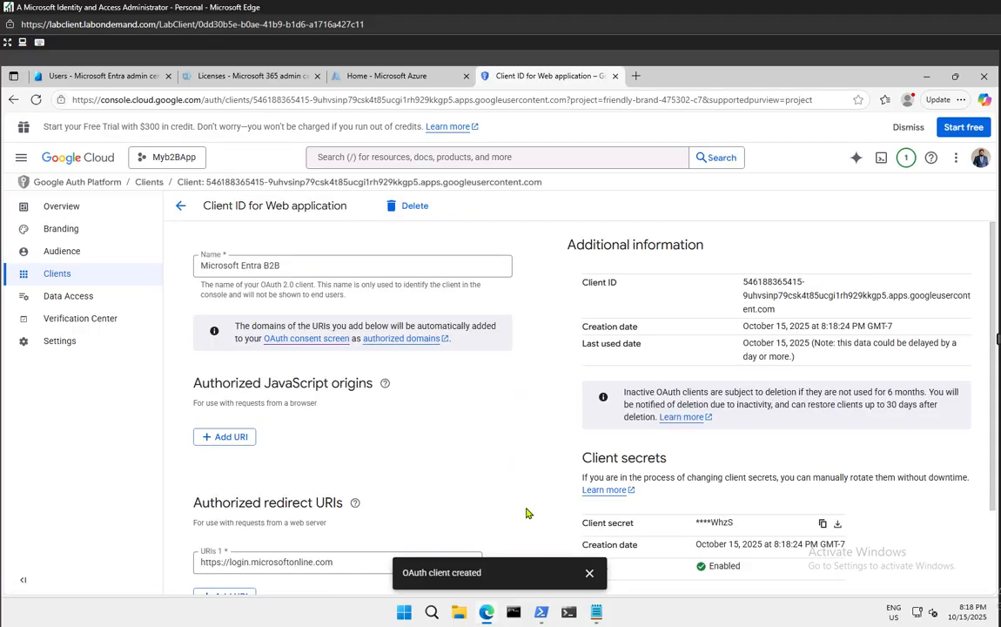
click(588, 573)
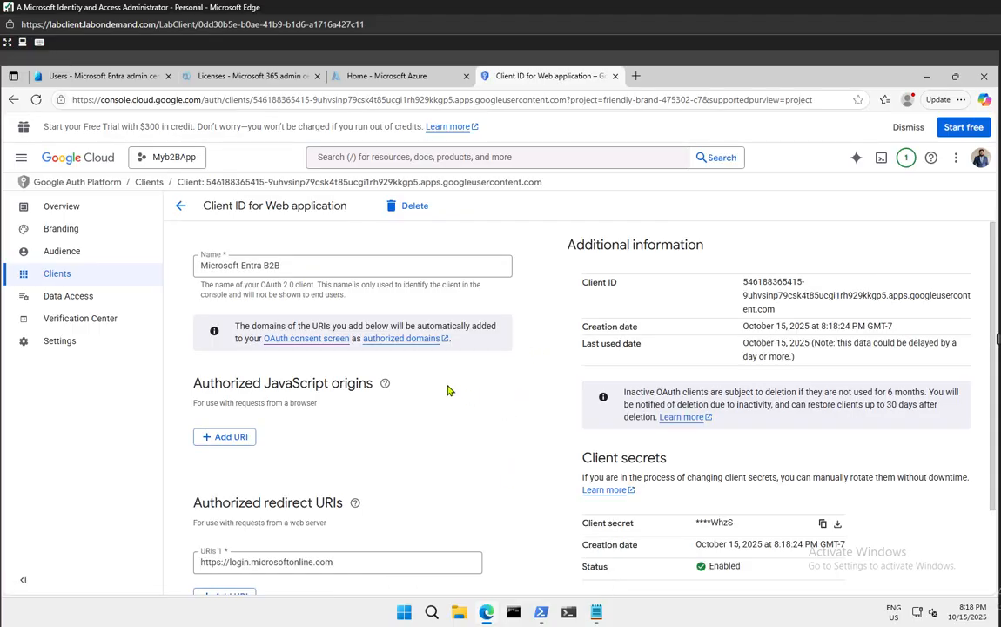
scroll(447, 391, down, 1)
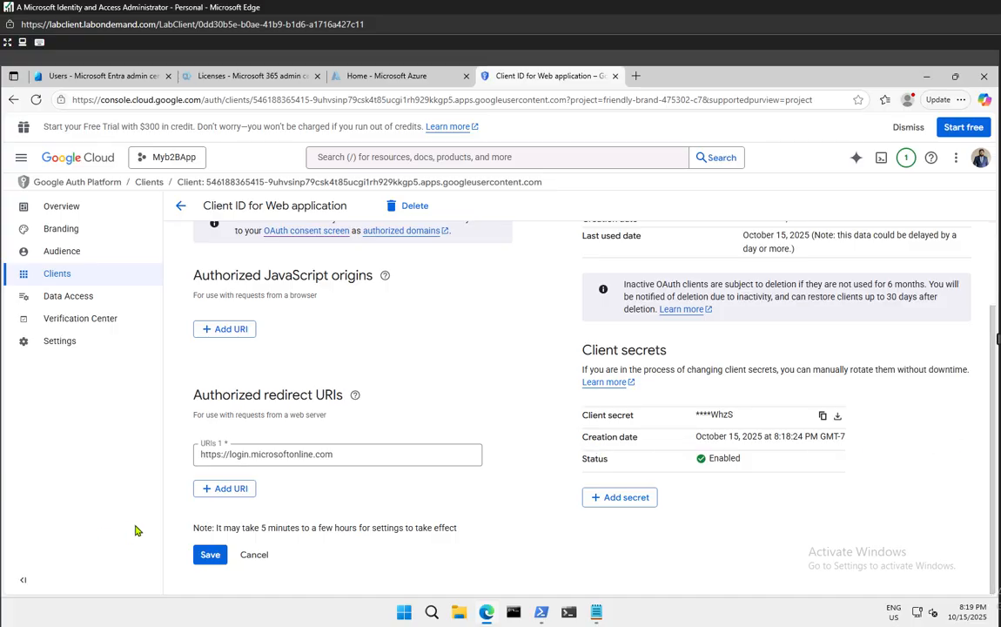
click(232, 488)
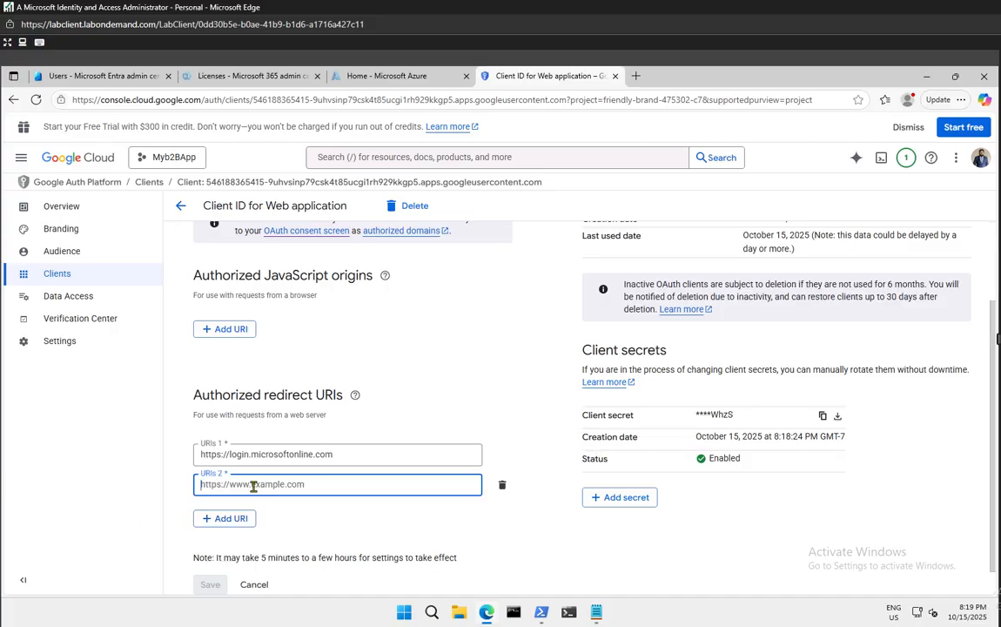
text(New-MgInvitation -BodyParameter $params)
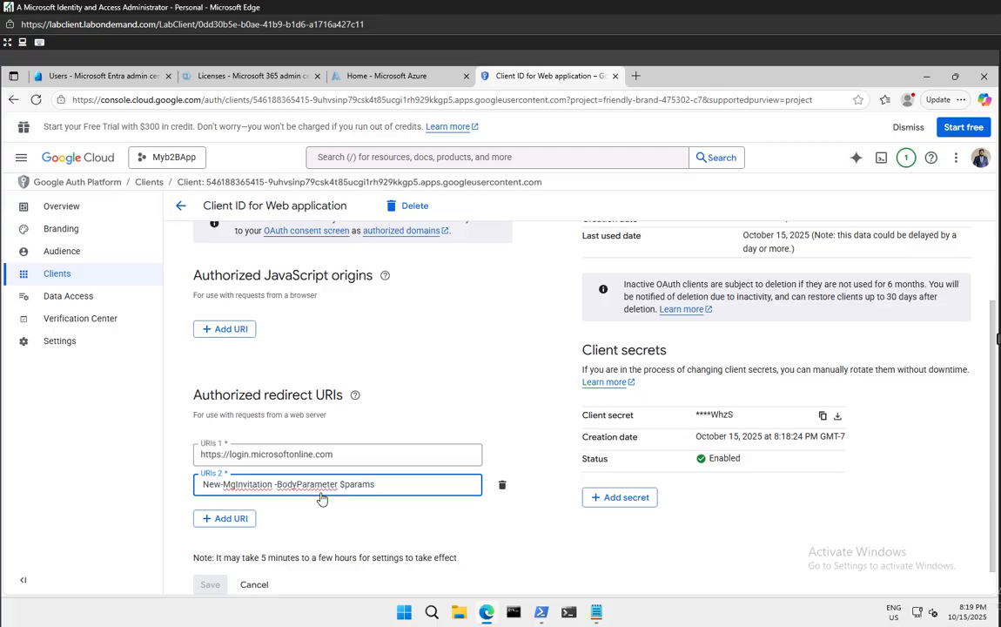
key(ctrl+z)
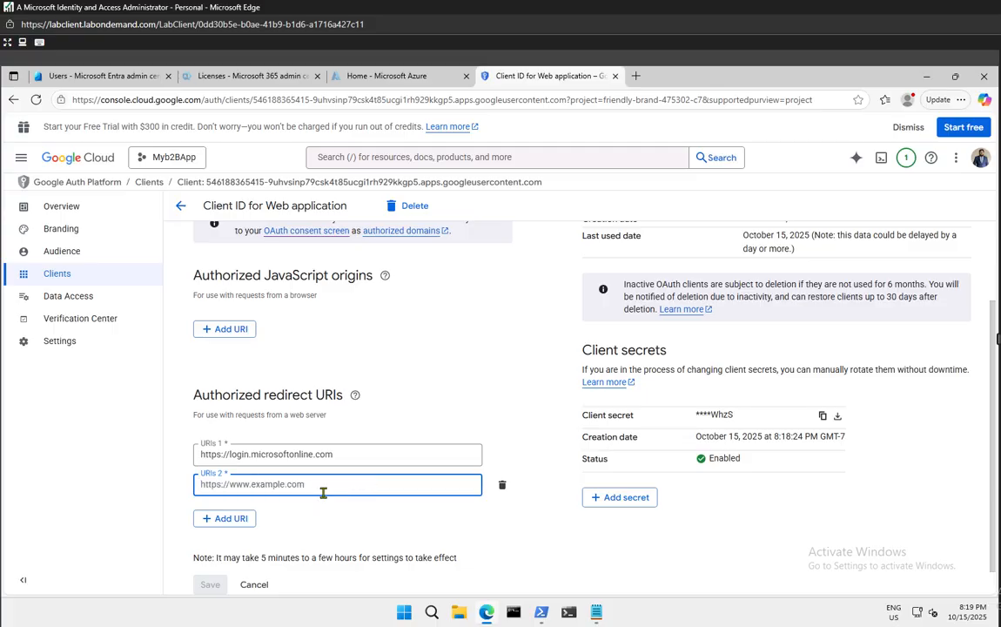
click(601, 611)
In Notepad, write the login.microsoftonline.com redirect URL templates for tenant ID and tenant name
click(632, 566)
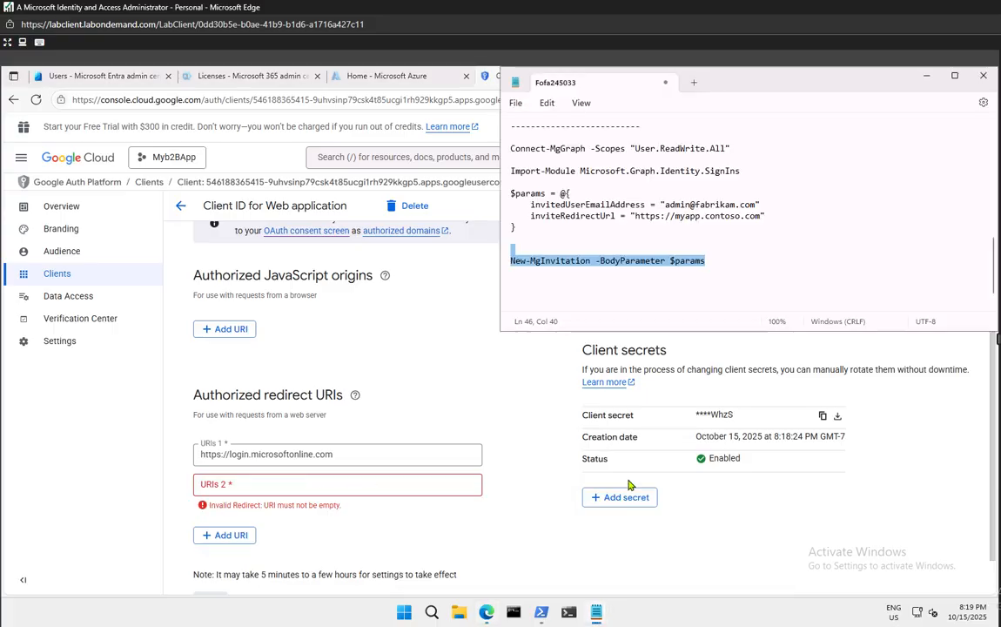
click(623, 306)
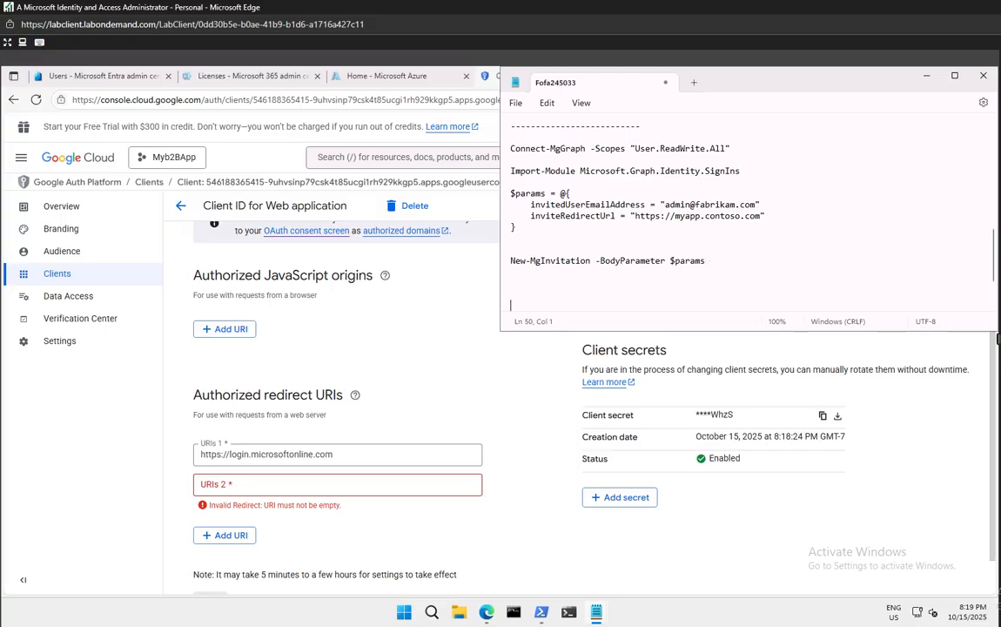
text(https://login.microsoftonline.com)
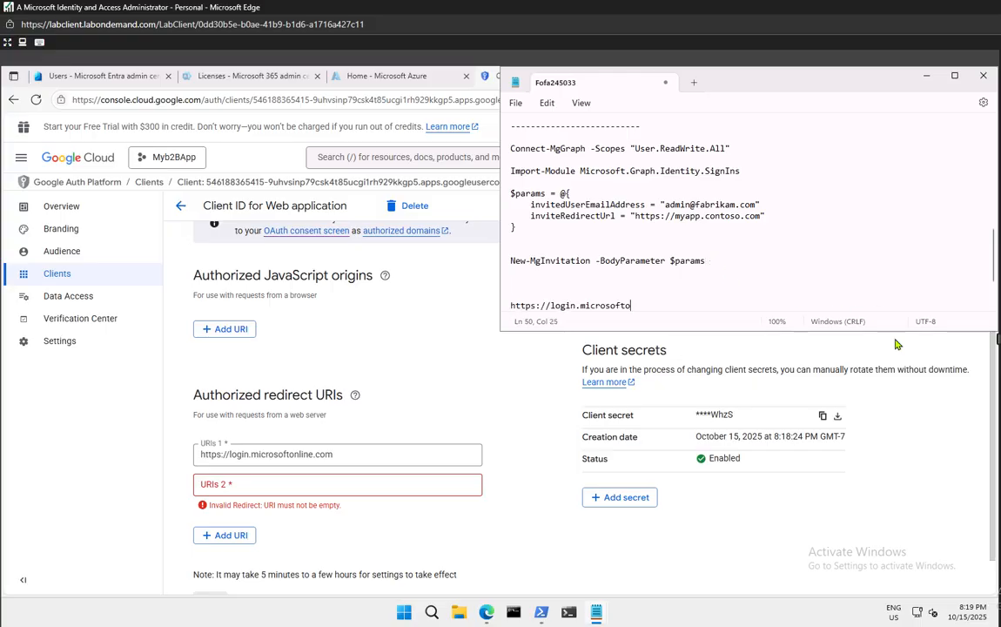
key(Return)
key(Return)
text(https://login.microsoftonline.com/te/**tenant ID**/oauth2/authresp)
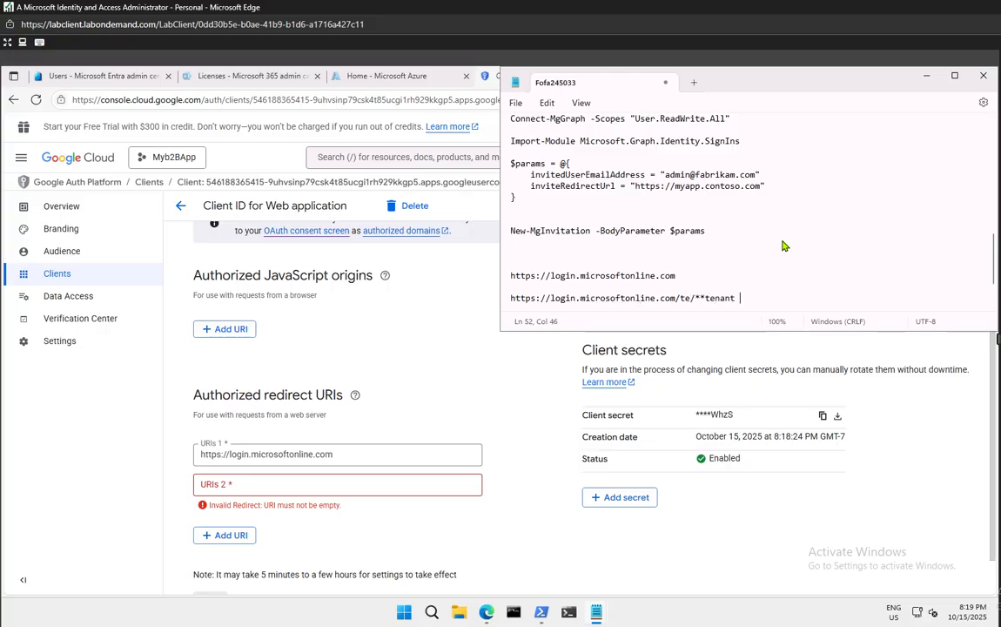
key(Return)
text((where <tenant ID> is your tenant ID))
key(Return)
key(Return)
text(https://login)
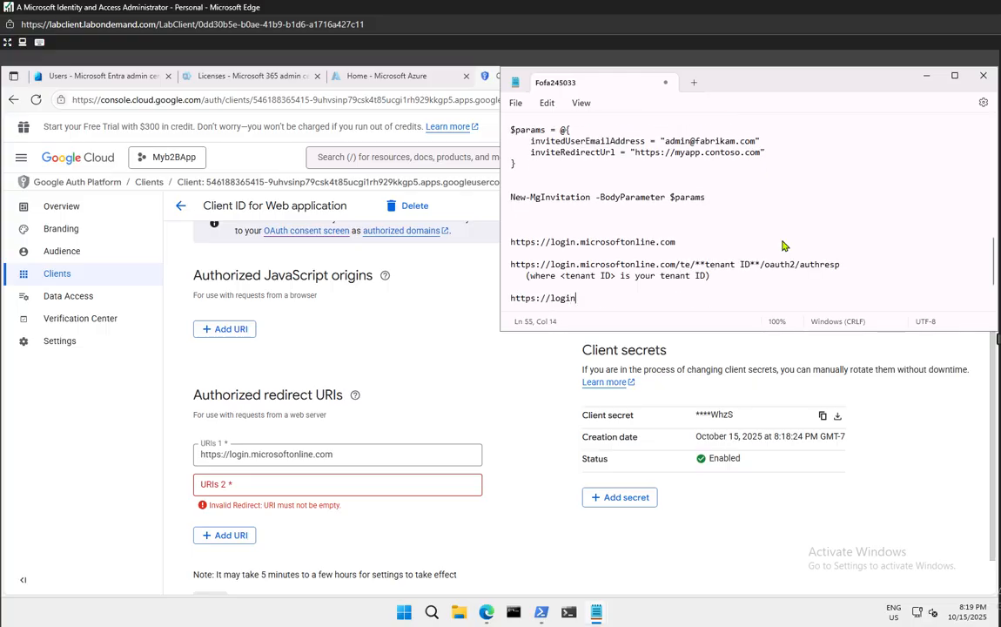
text(.microsoftonline.com/te/**tenant name**.onmicrosoft.com/oauth2/authresp)
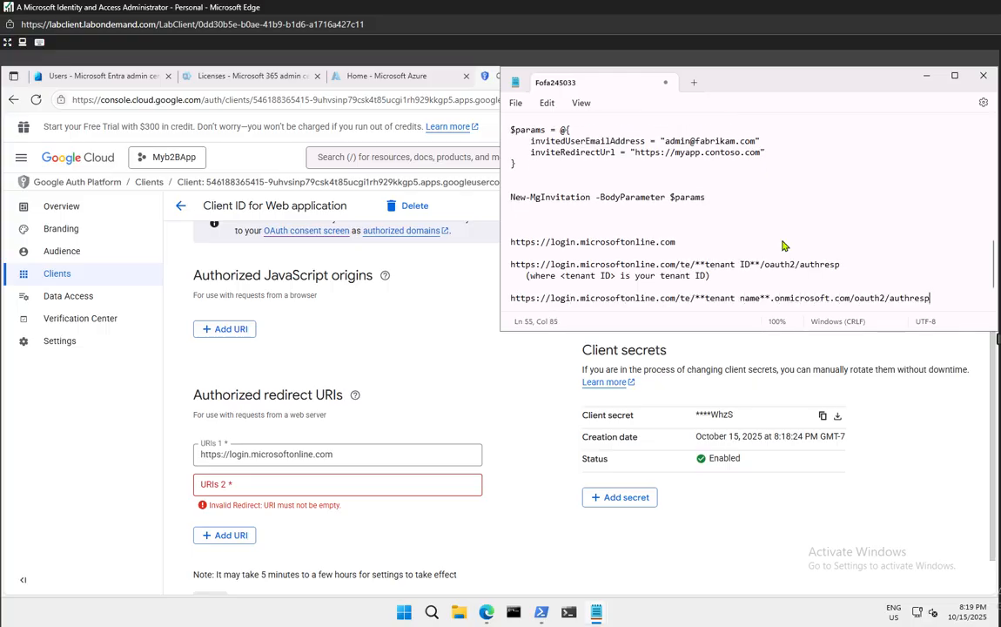
key(Return)
text((where <tenant name> is your tenant name))
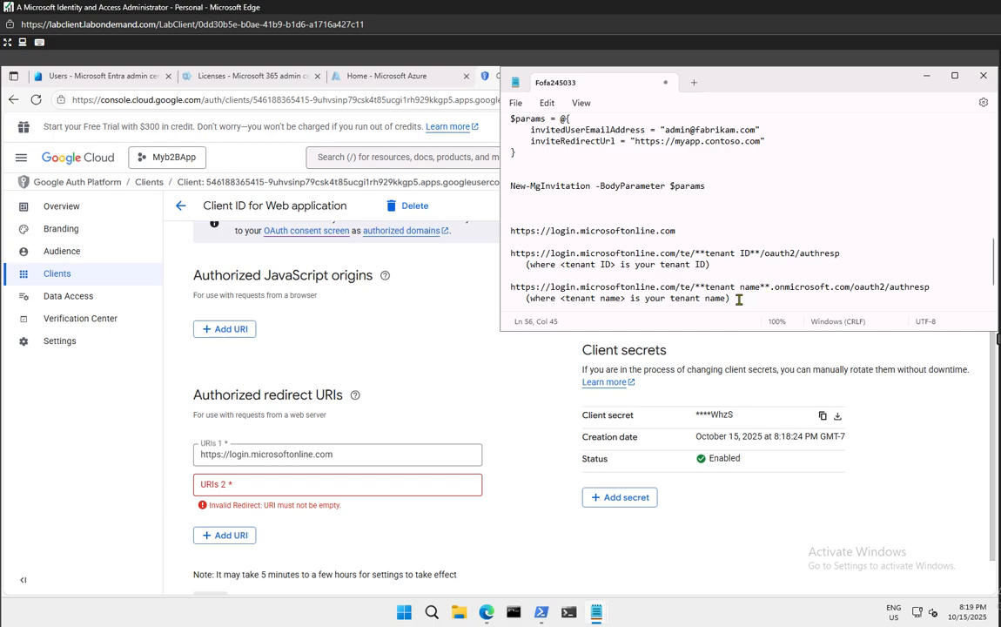
Copy the tenant-ID redirect URL template into the second redirect URI
triple_click(520, 255)
right_click(523, 256)
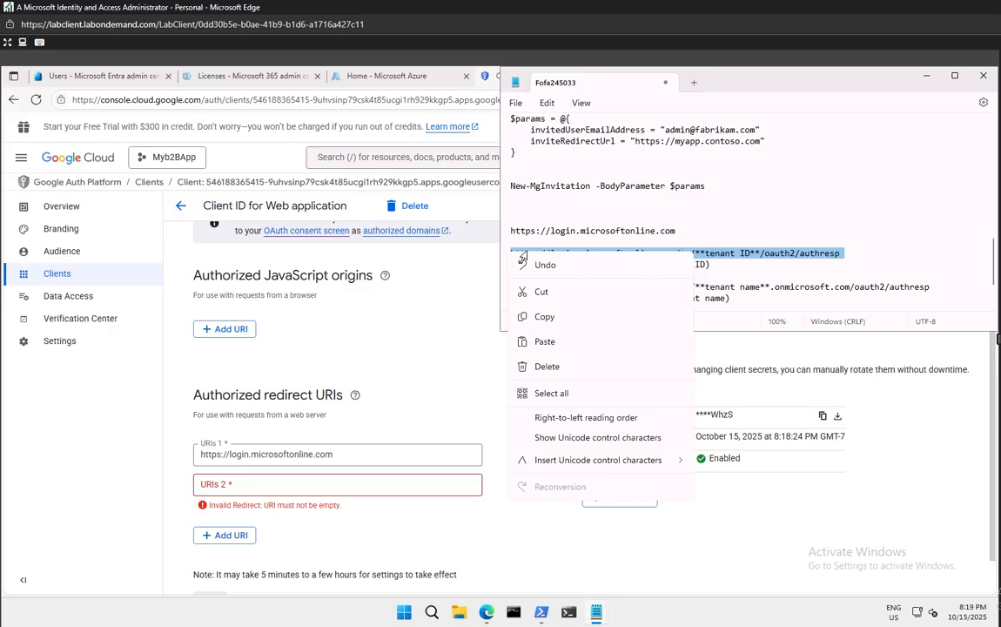
click(544, 317)
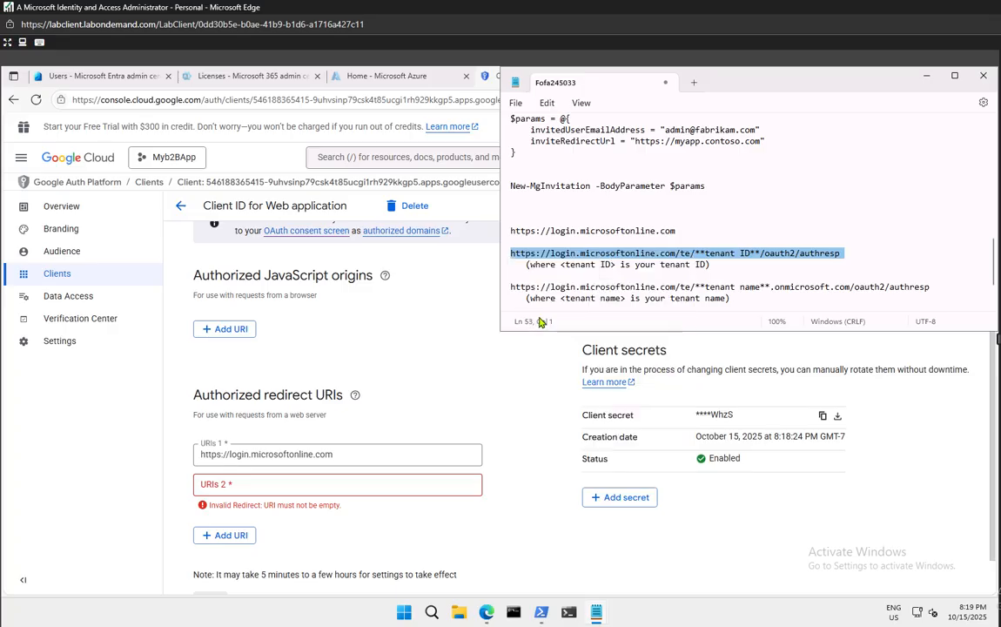
click(281, 492)
click(279, 486)
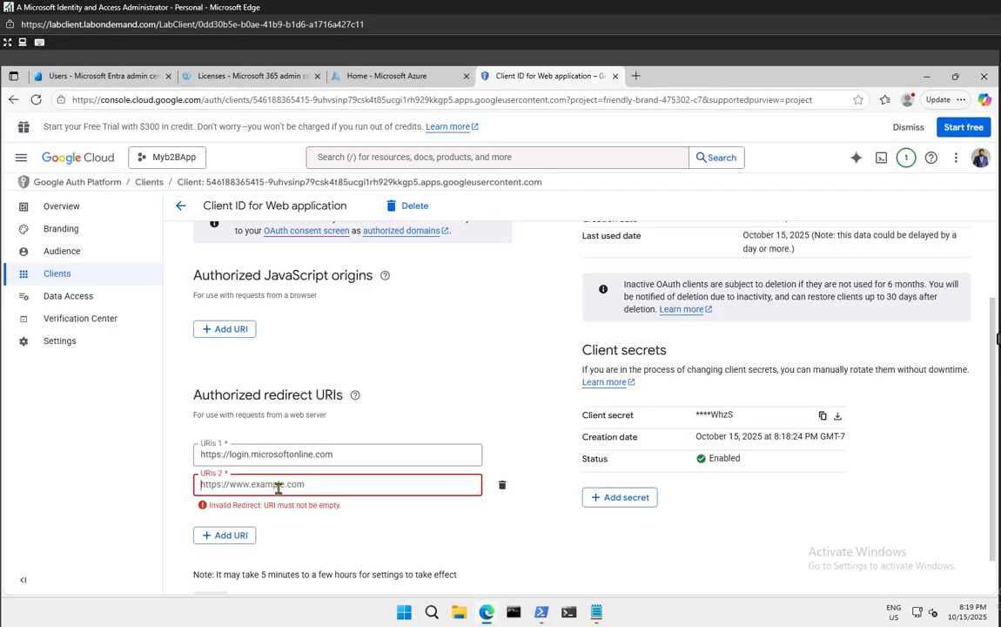
key(ctrl+v)
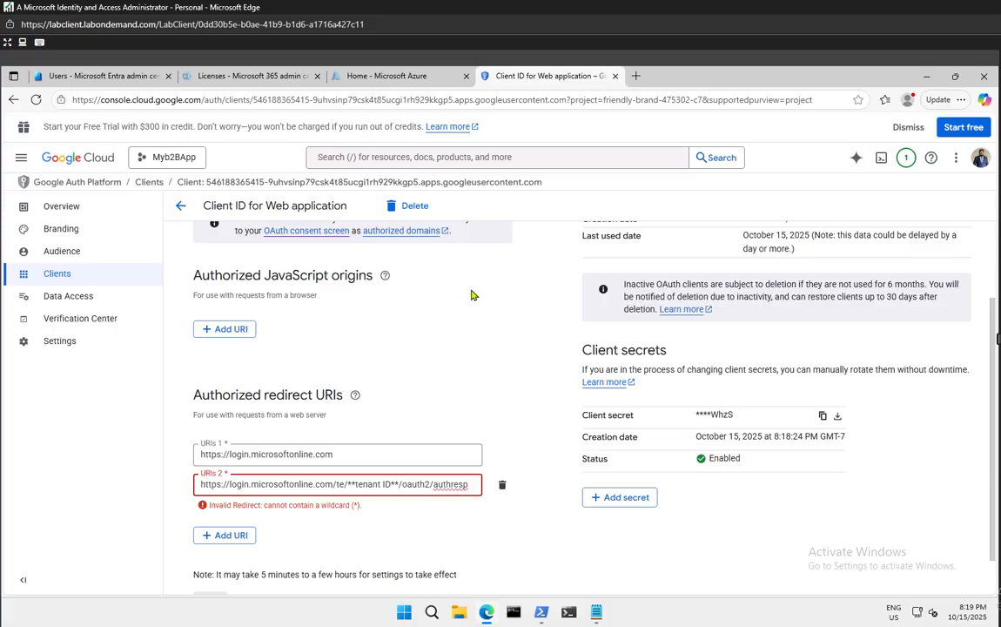
click(144, 76)
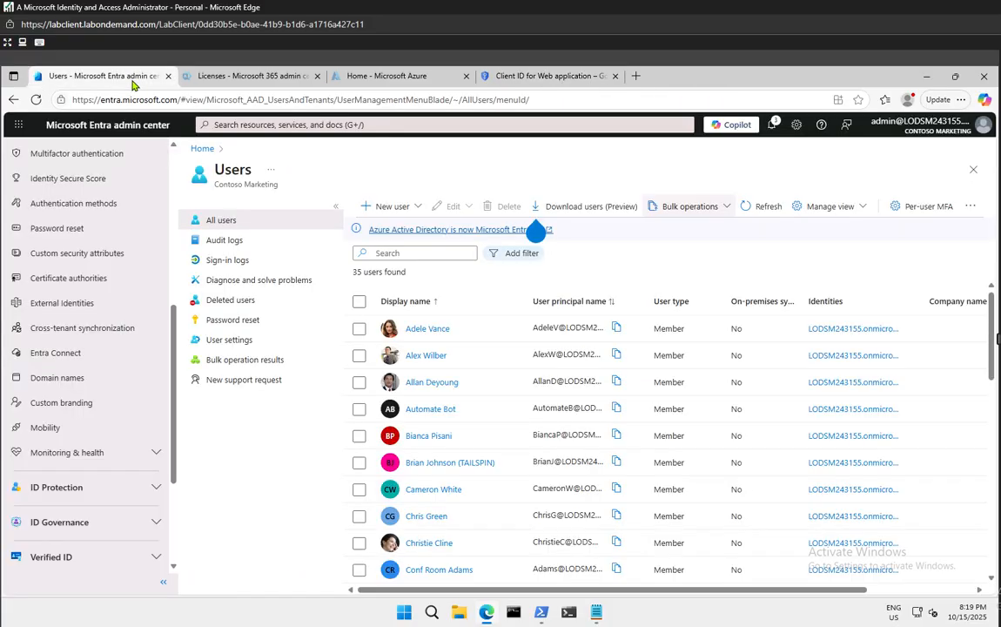
Copy the Contoso Marketing tenant ID from the Entra tenant Properties page
click(199, 78)
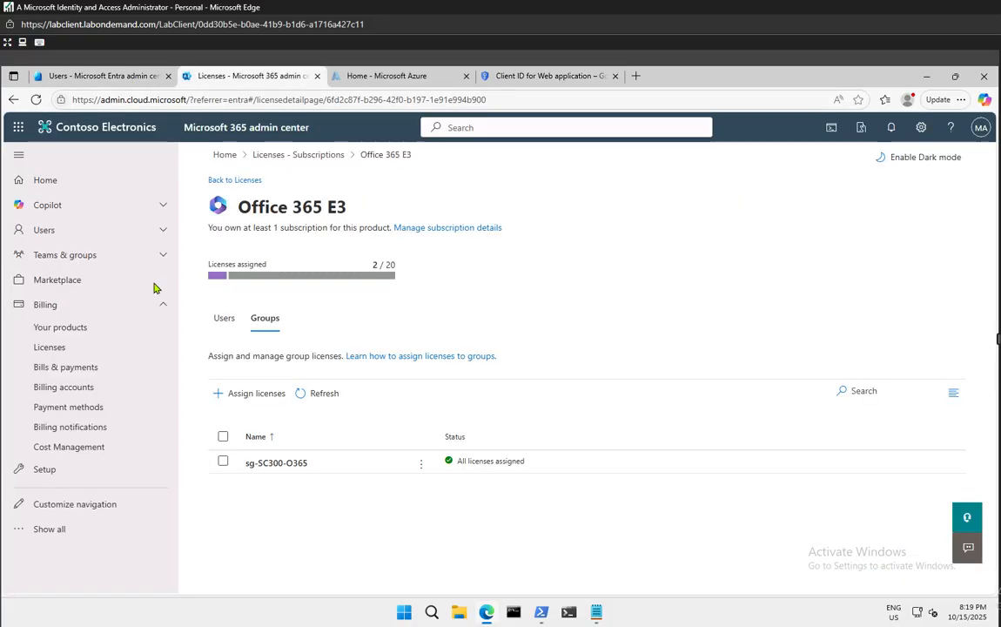
click(102, 77)
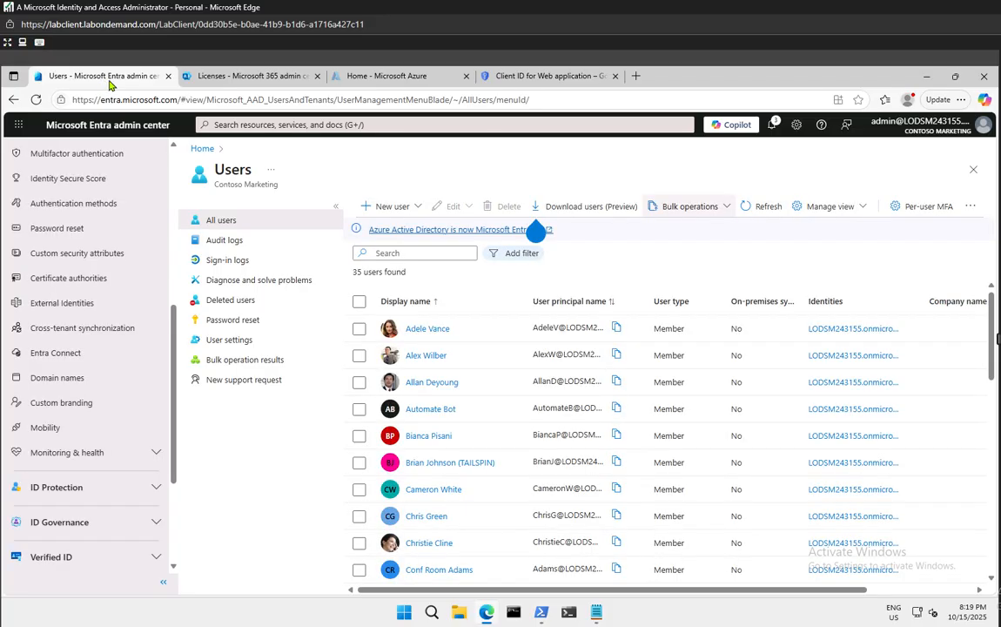
scroll(113, 224, up, 5)
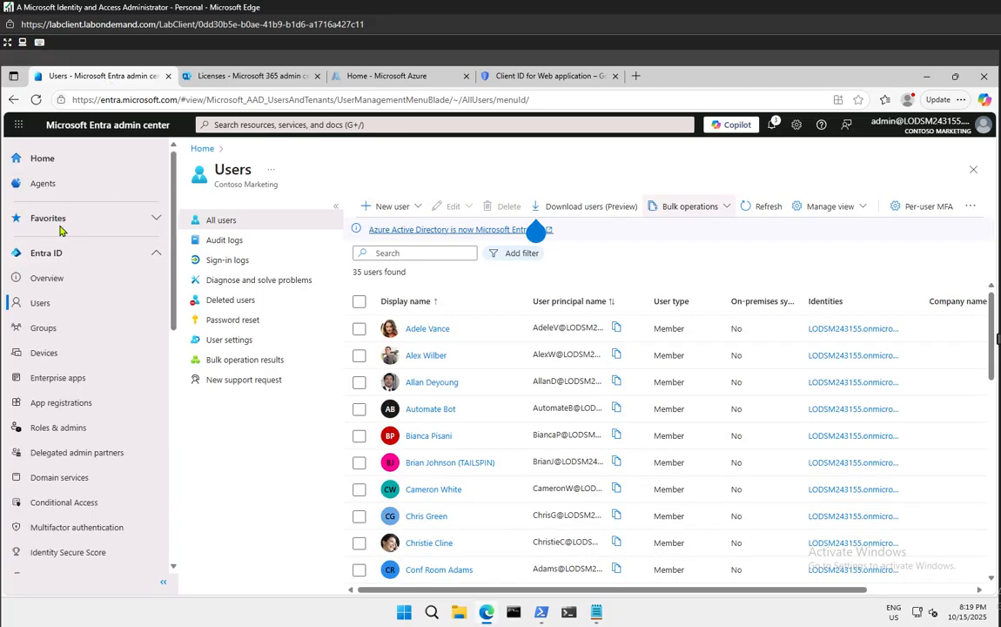
click(49, 278)
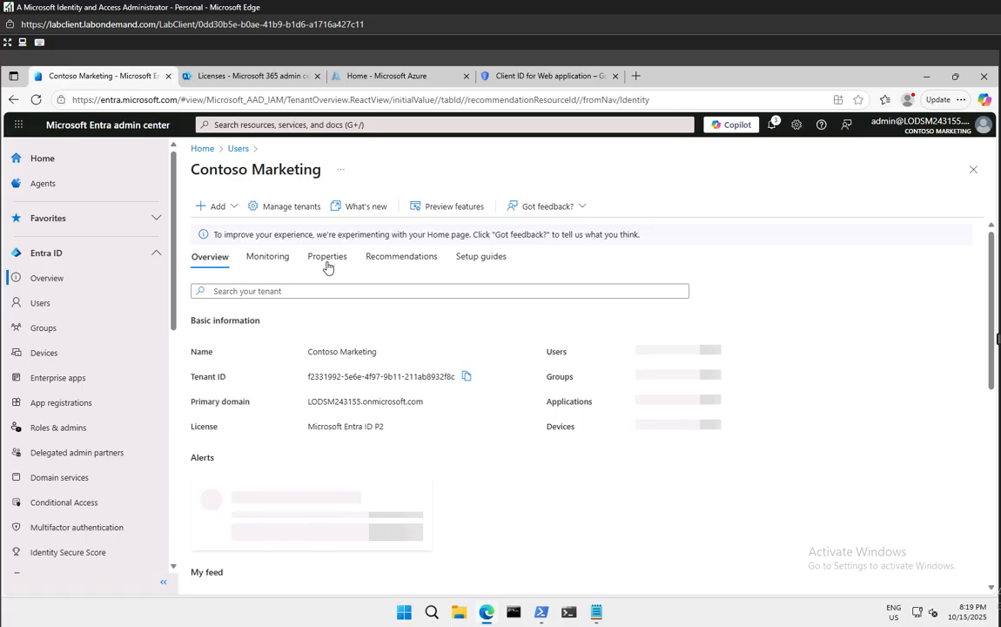
click(327, 265)
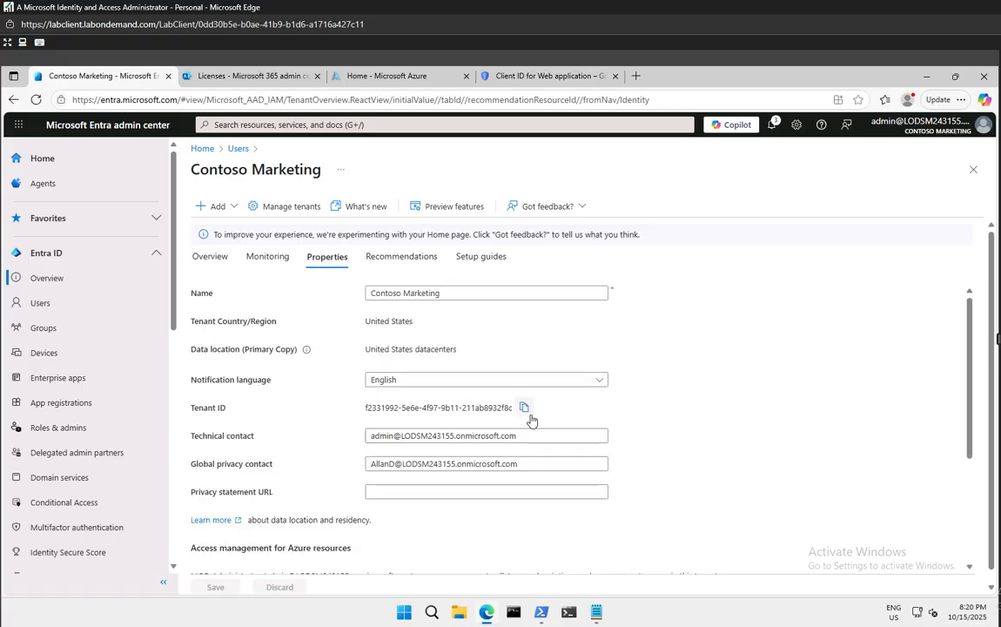
click(525, 408)
Replace the second URI's tenant ID placeholder with the real ID, ending in /oauth2/authresp
click(535, 77)
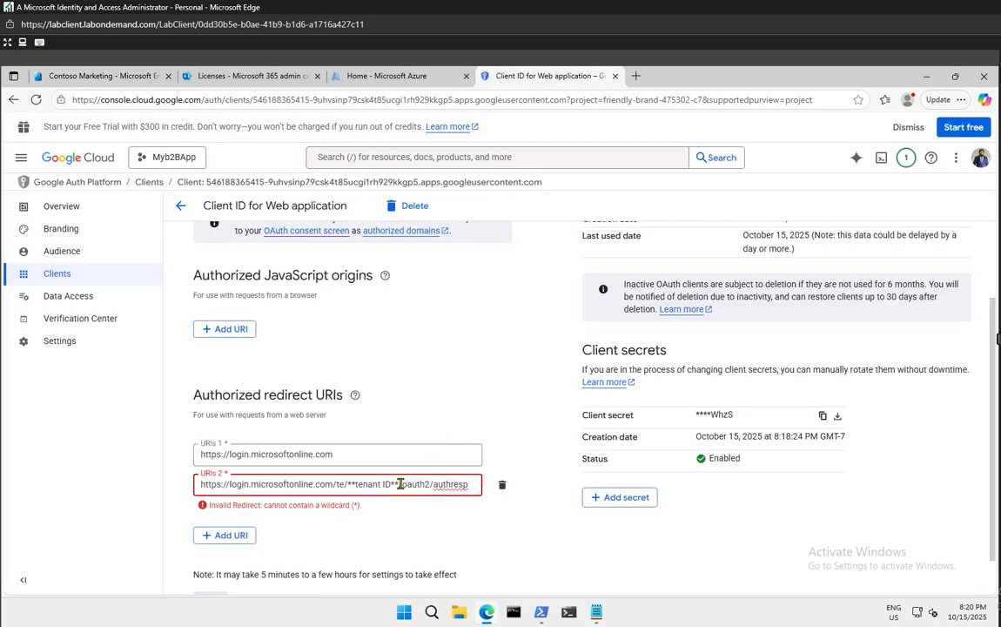
drag(399, 484, 349, 484)
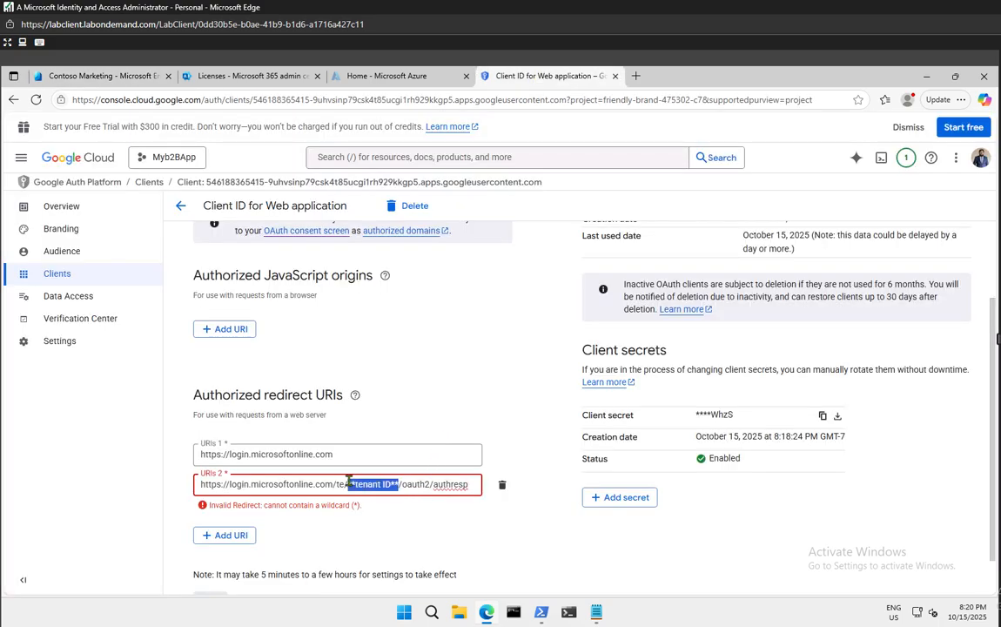
key(ctrl+v)
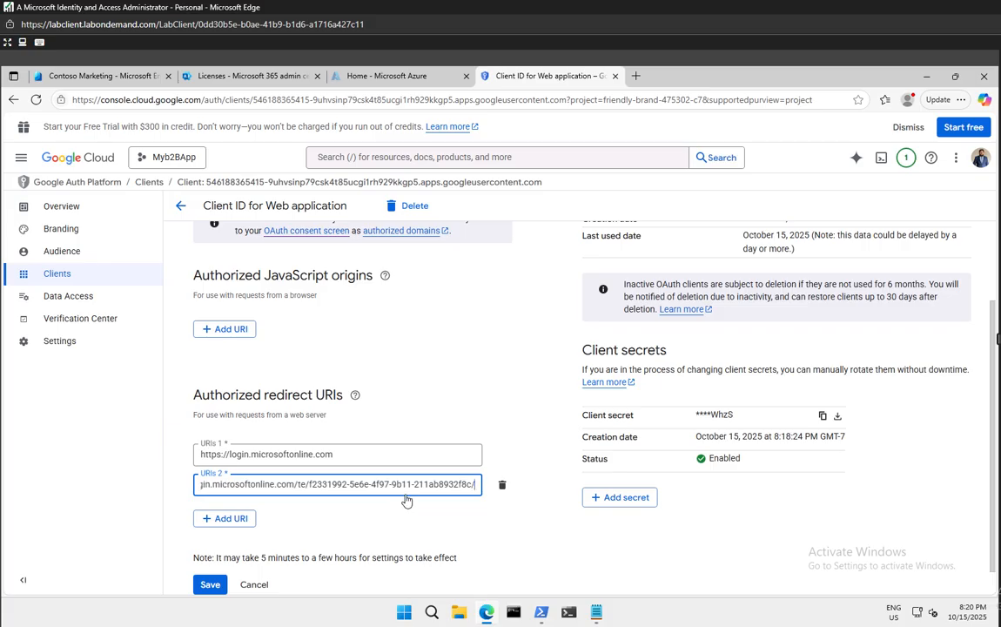
text(/oauth2/authresp)
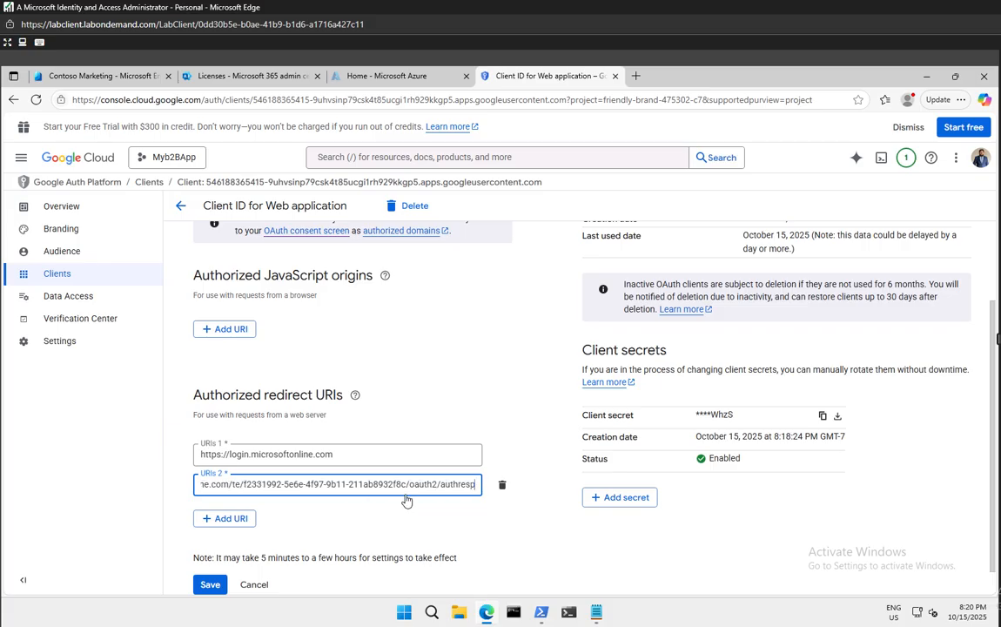
Add a third redirect URI holding the tenant-name URL template copied from Notepad
click(224, 518)
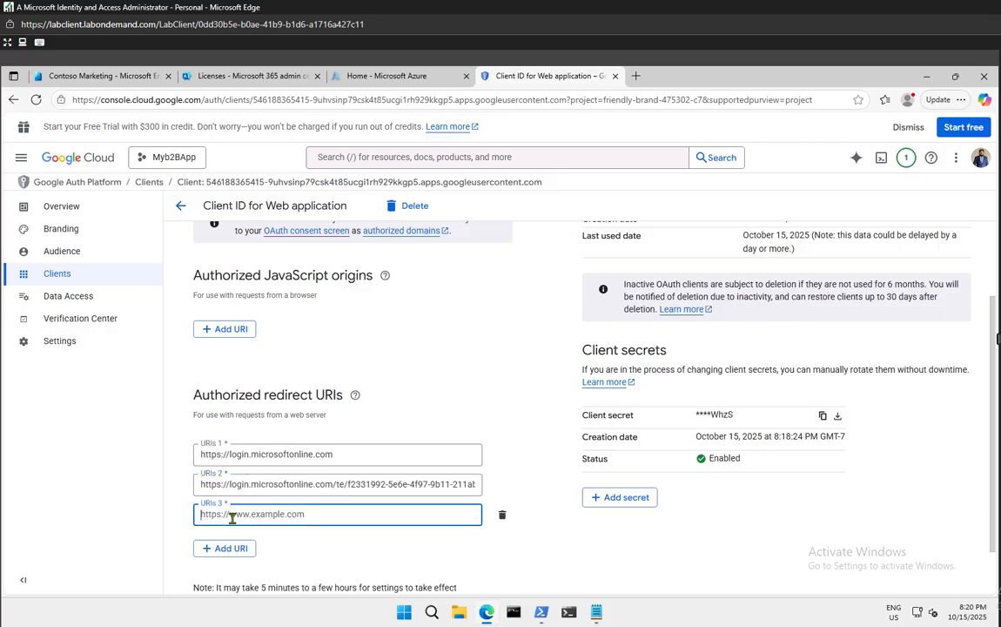
click(596, 612)
click(642, 530)
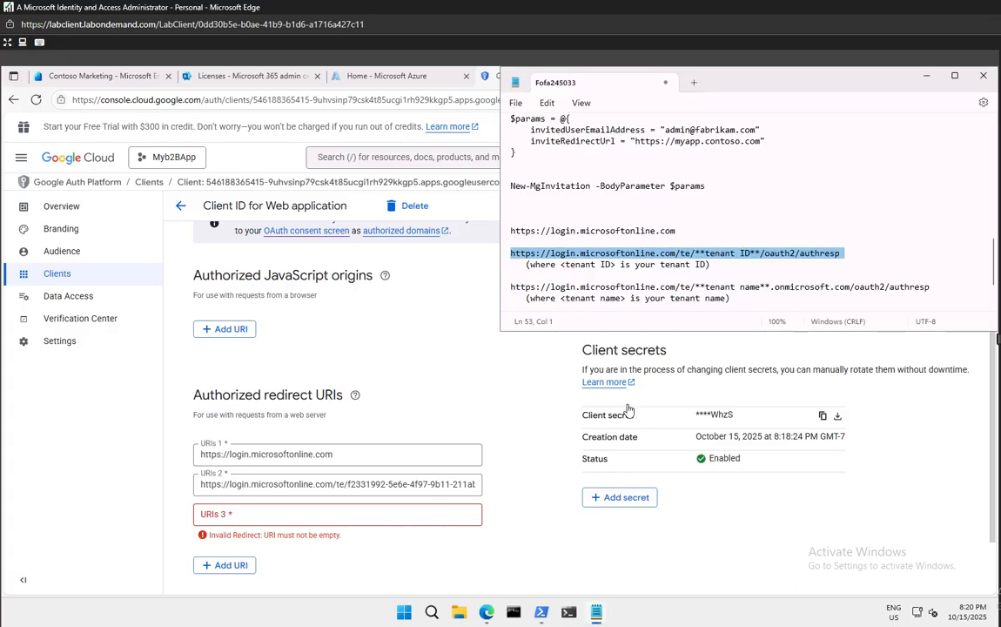
click(519, 290)
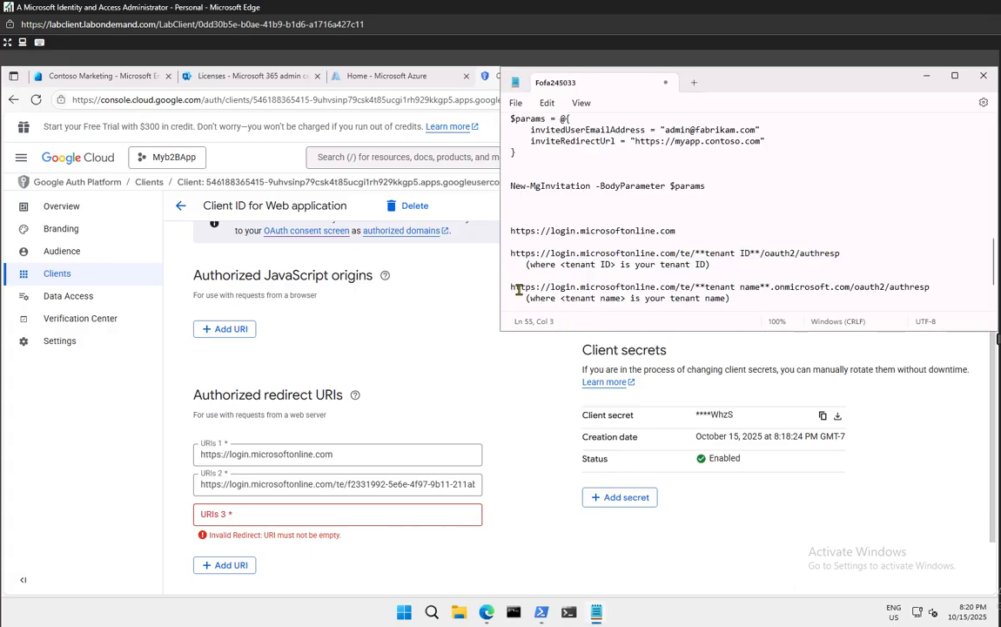
click(553, 286)
drag(512, 287, 930, 288)
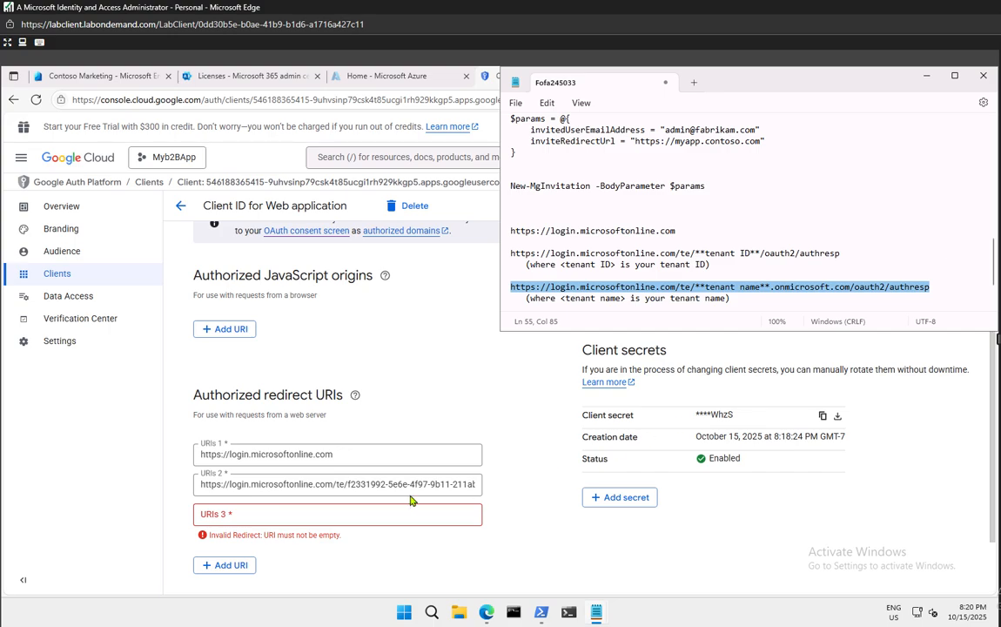
click(271, 514)
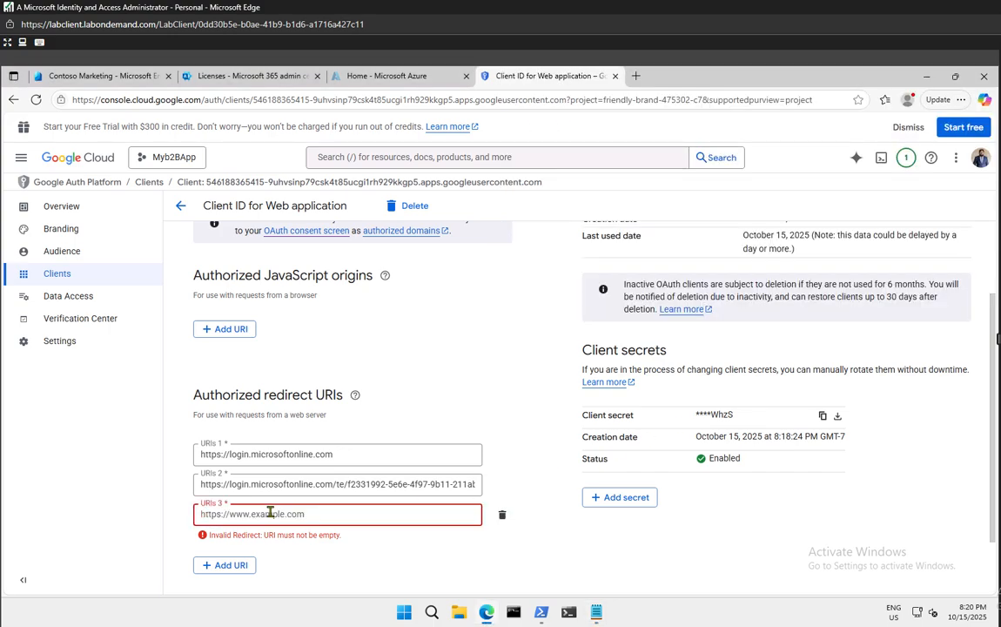
key(ctrl+v)
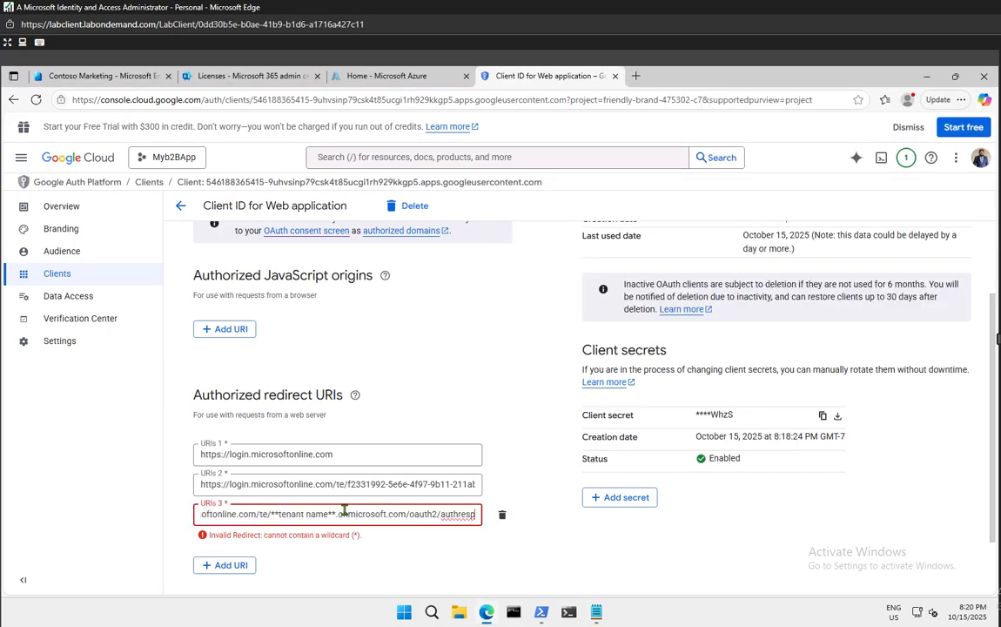
click(103, 77)
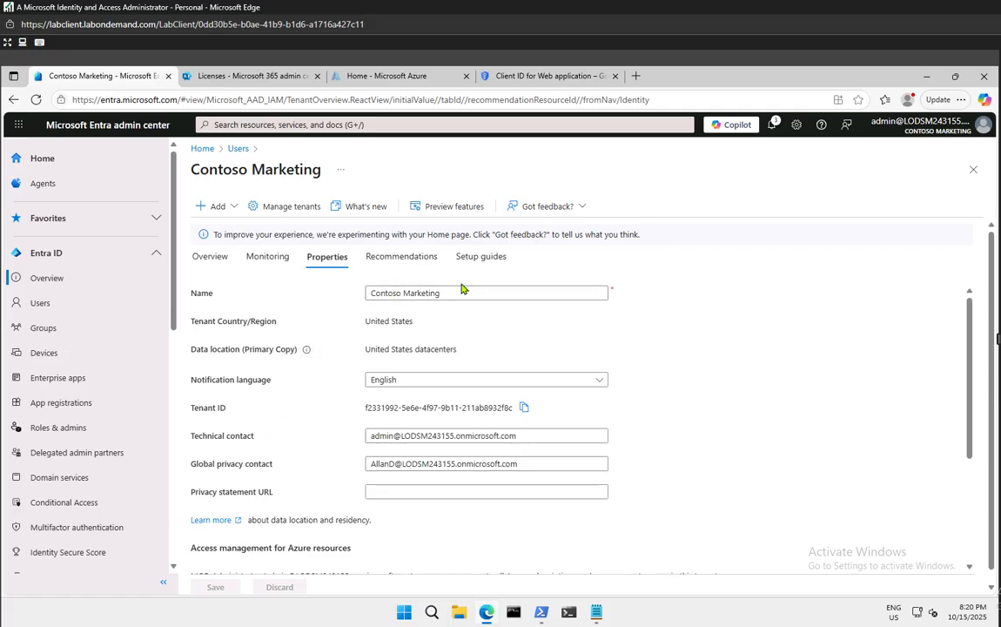
Copy the tenant name 'Contoso Marketing' from the Entra tenant properties
drag(449, 289, 315, 290)
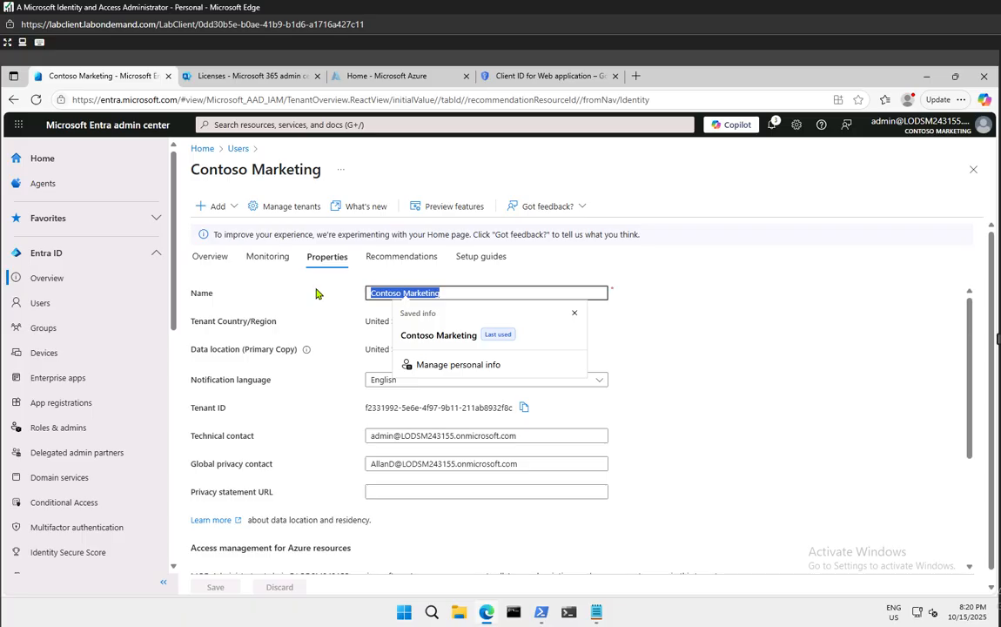
click(707, 310)
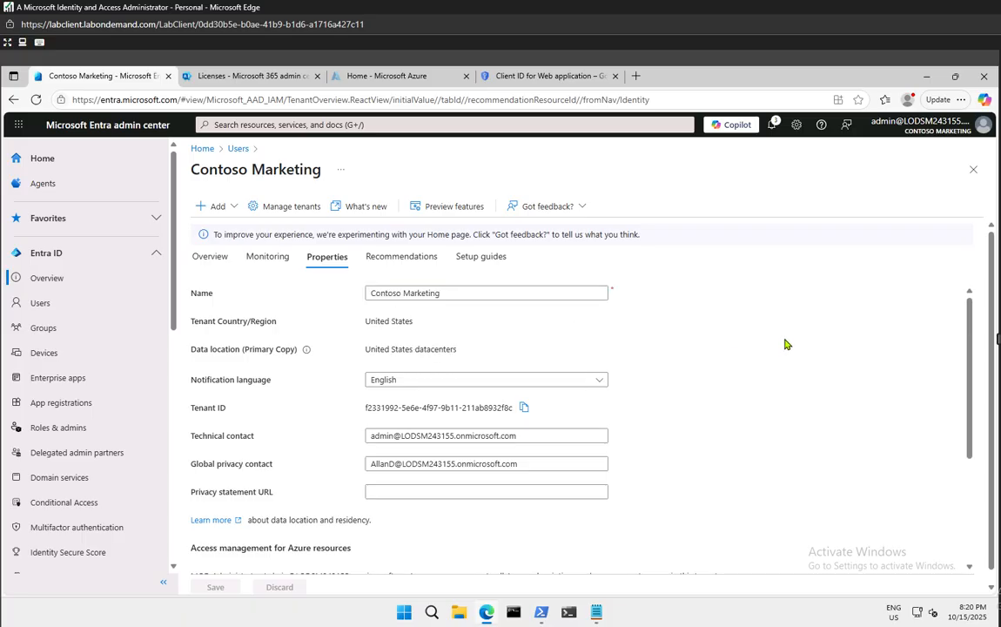
click(593, 612)
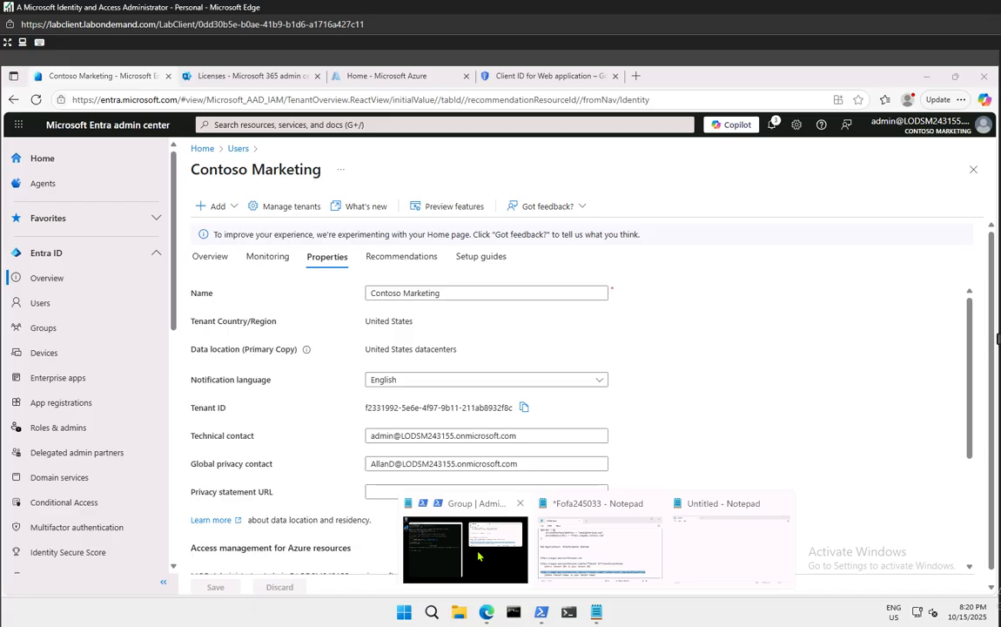
Replace the third URI's tenant-name placeholder with ContosoMarketing, without the space, and save the client
click(543, 80)
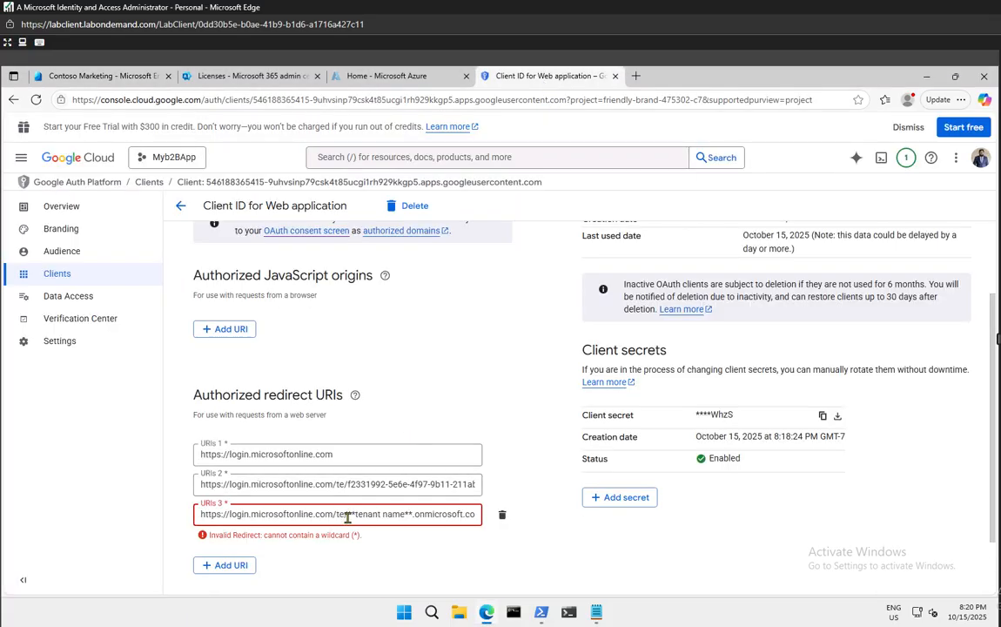
drag(347, 516, 412, 514)
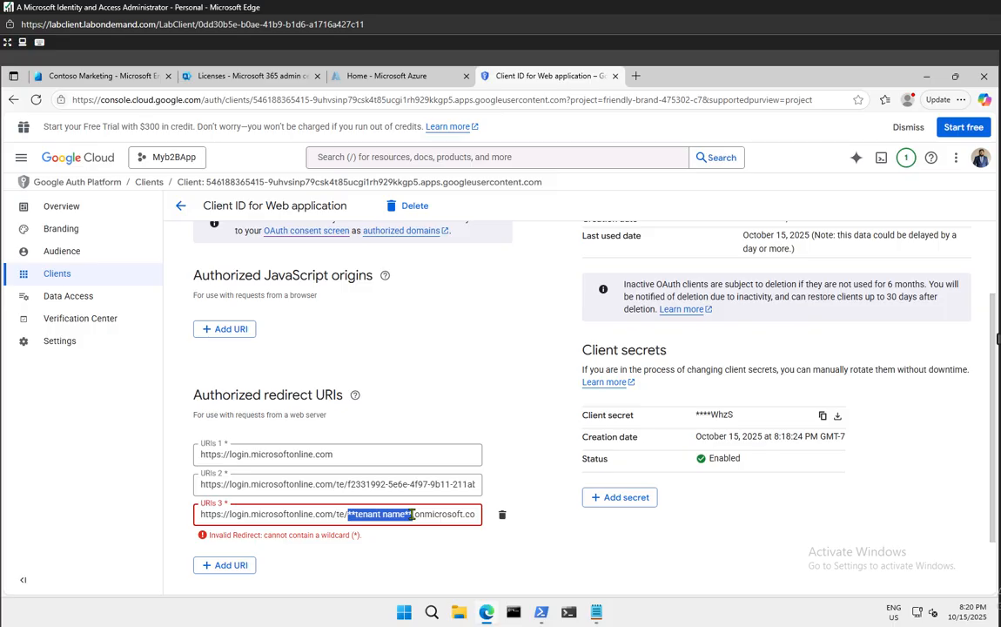
key(ctrl+v)
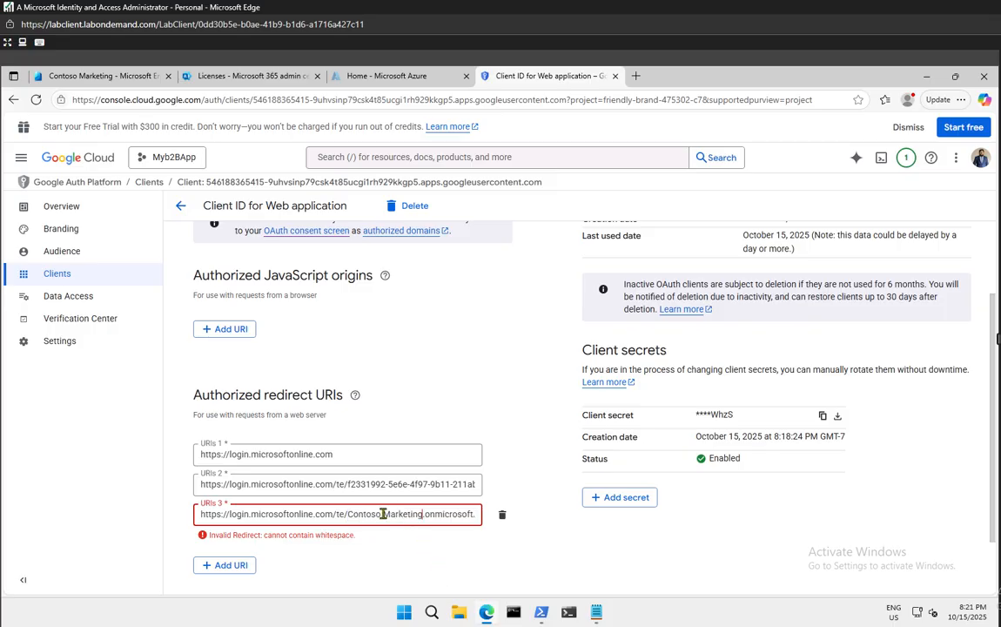
key(ctrl+Left)
key(BackSpace)
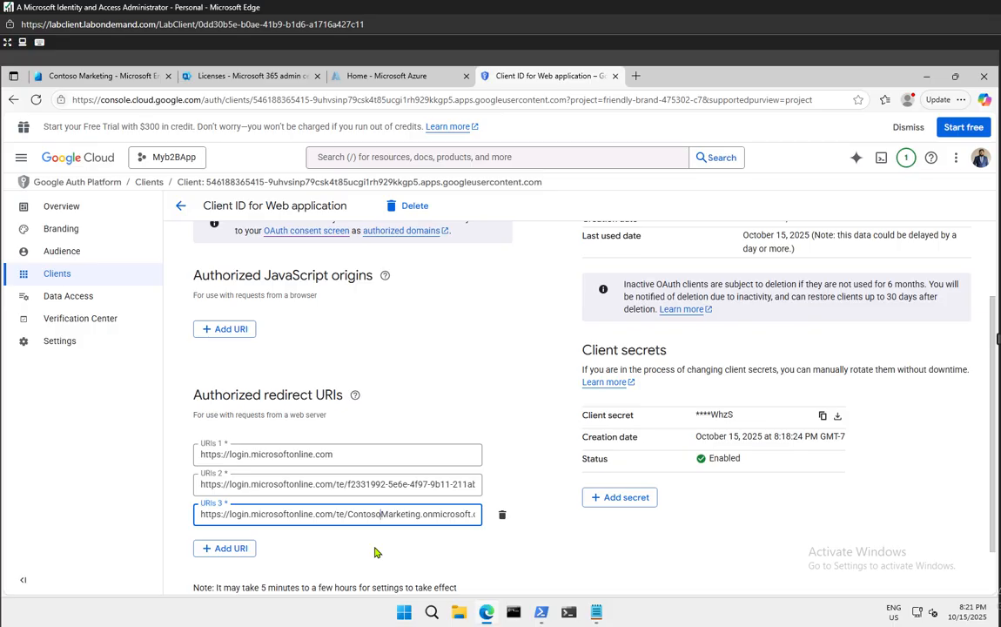
click(535, 533)
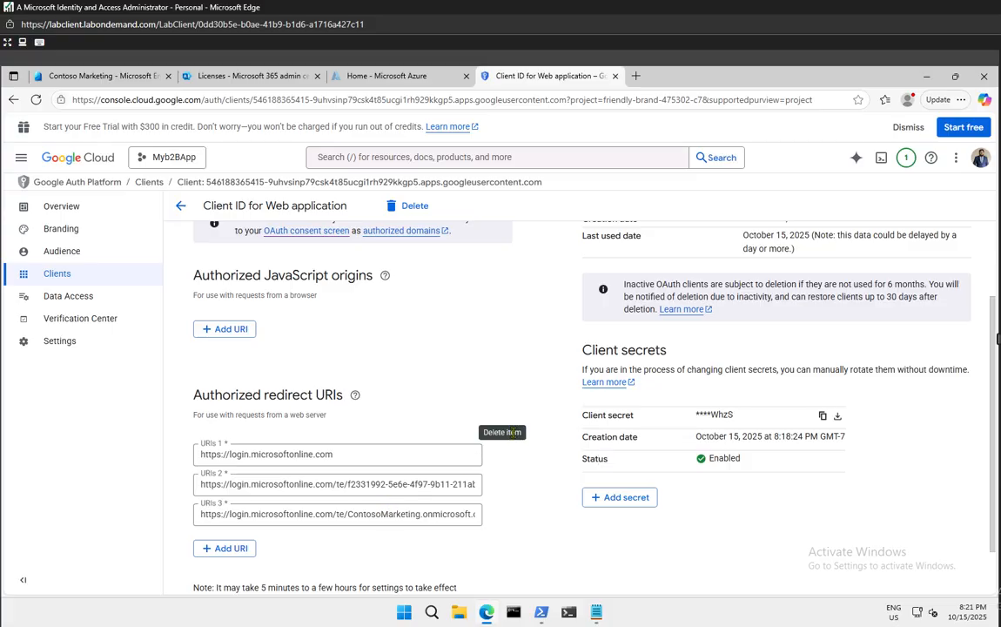
scroll(501, 357, down, 1)
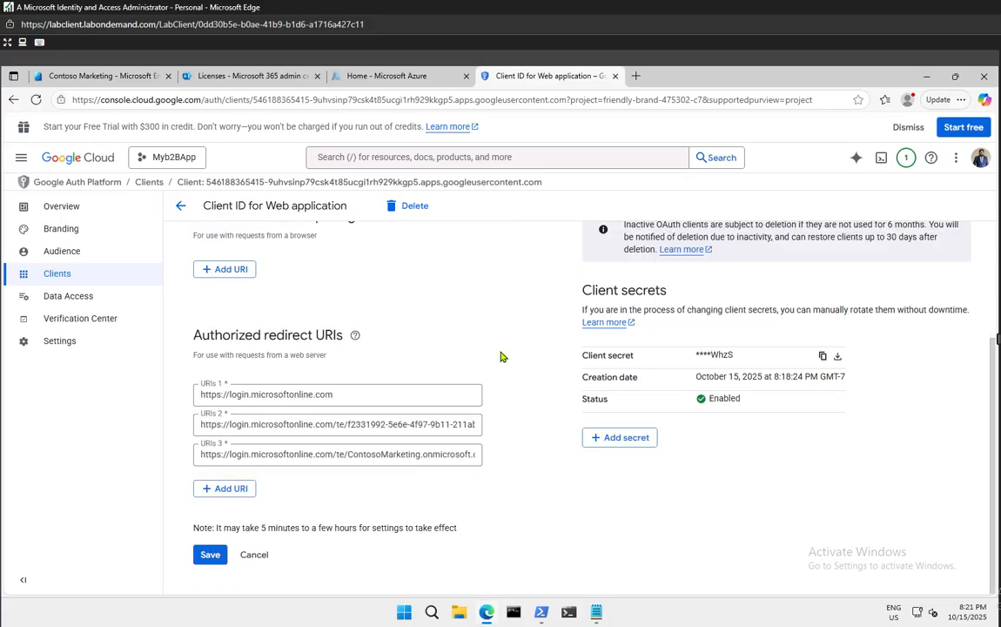
click(204, 556)
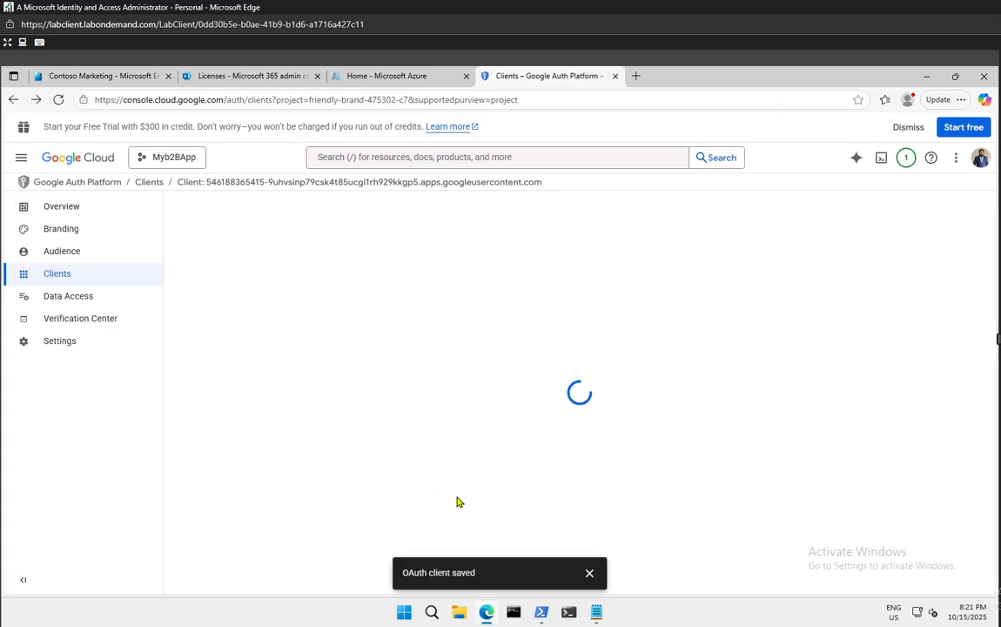
Copy the Microsoft Entra B2B client secret from its details page
click(589, 573)
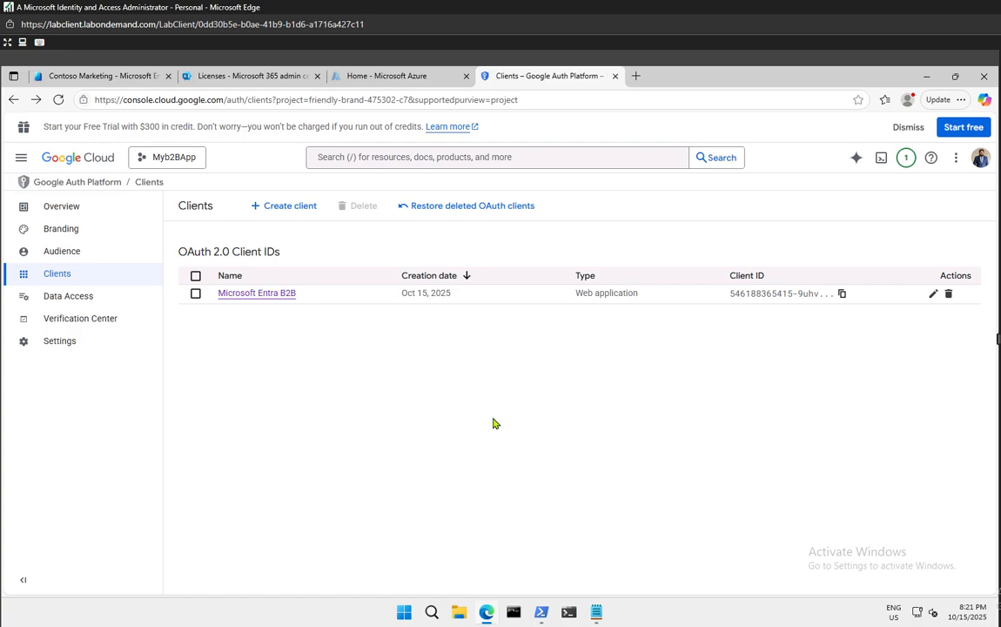
click(272, 296)
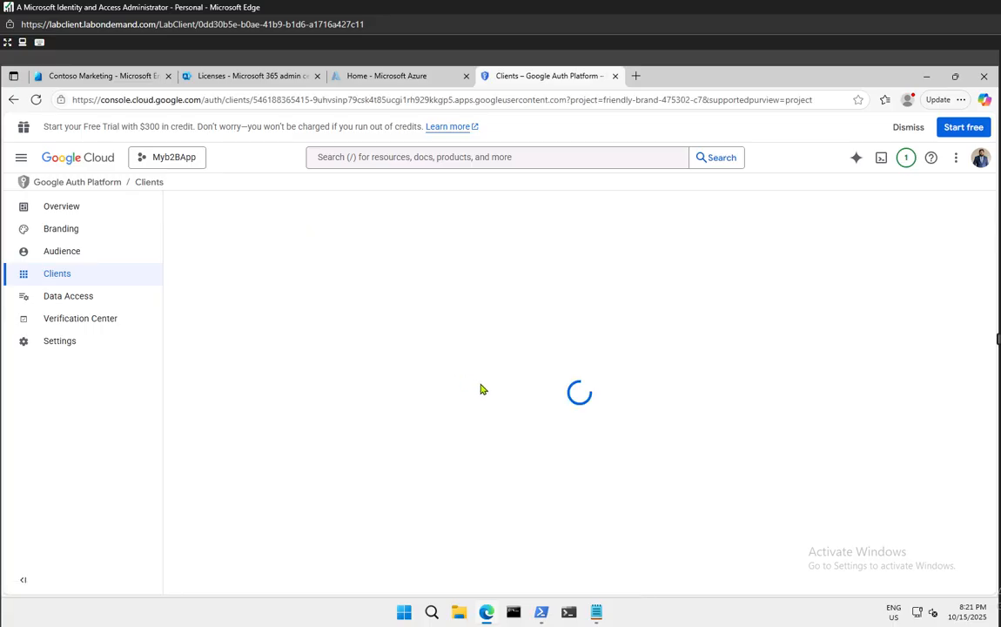
scroll(517, 410, down, 2)
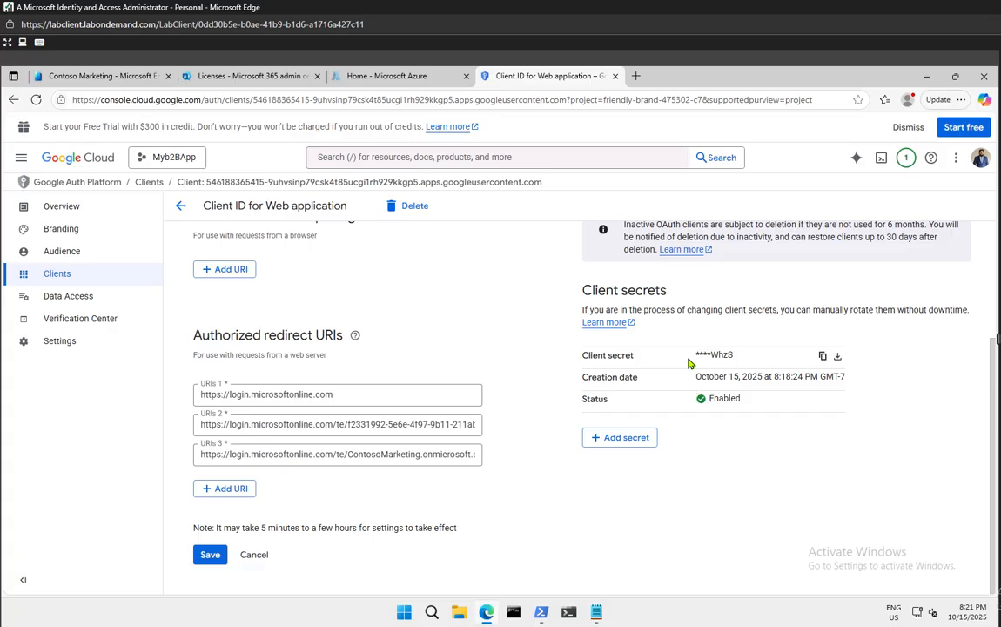
click(825, 358)
scroll(767, 464, up, 2)
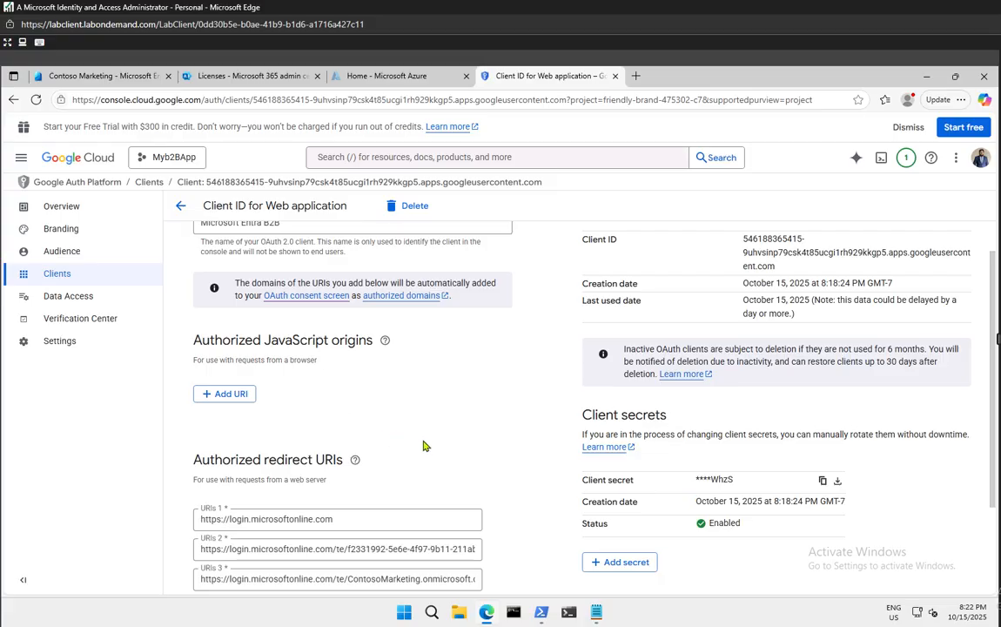
scroll(425, 445, up, 1)
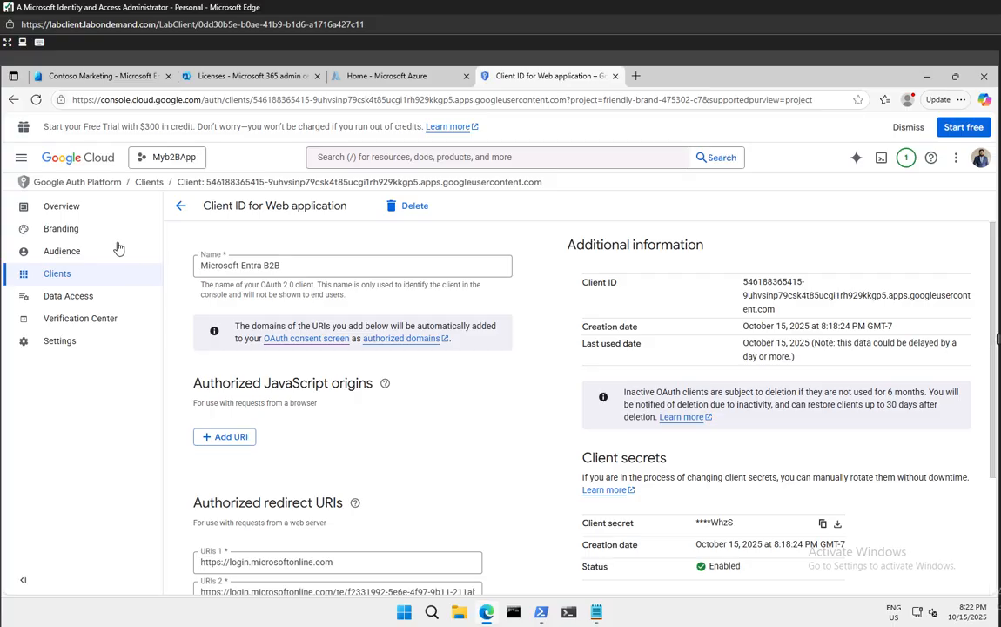
click(74, 211)
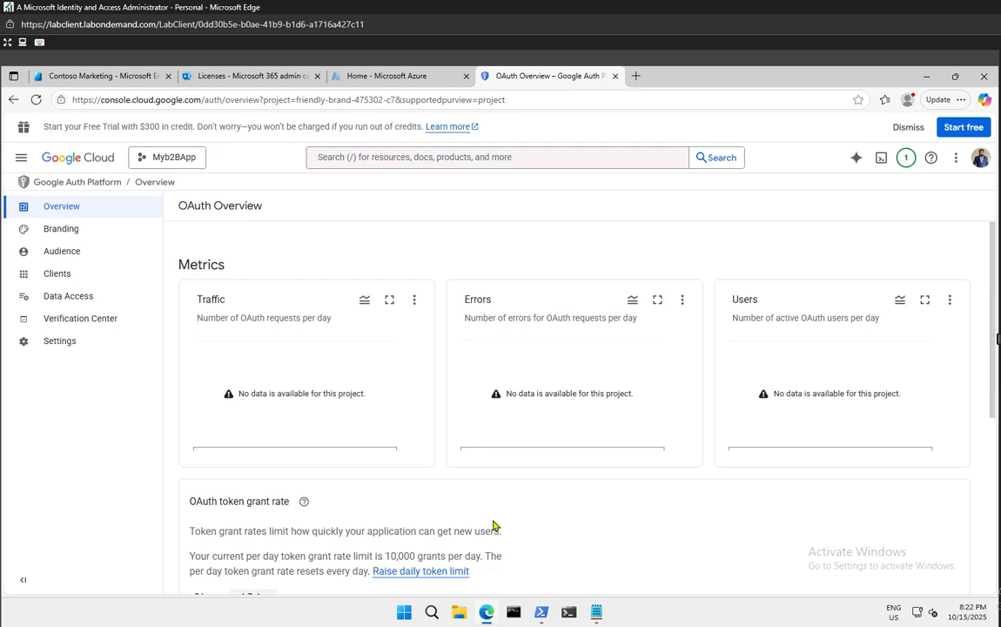
Browse the Data Access, Clients, Verification Center and Settings pages of Google Auth Platform
scroll(493, 525, down, 2)
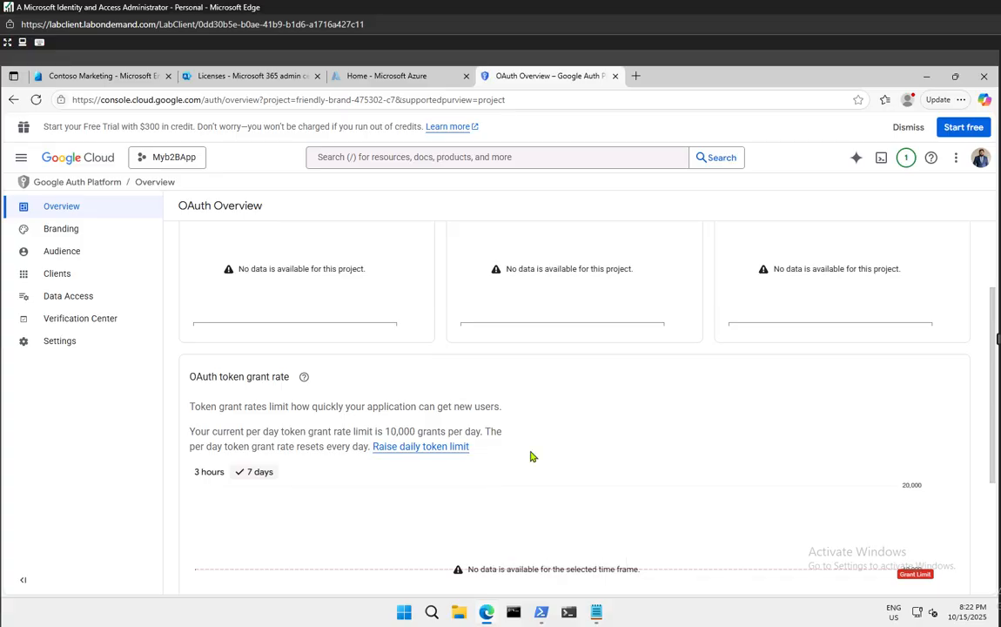
scroll(525, 456, up, 2)
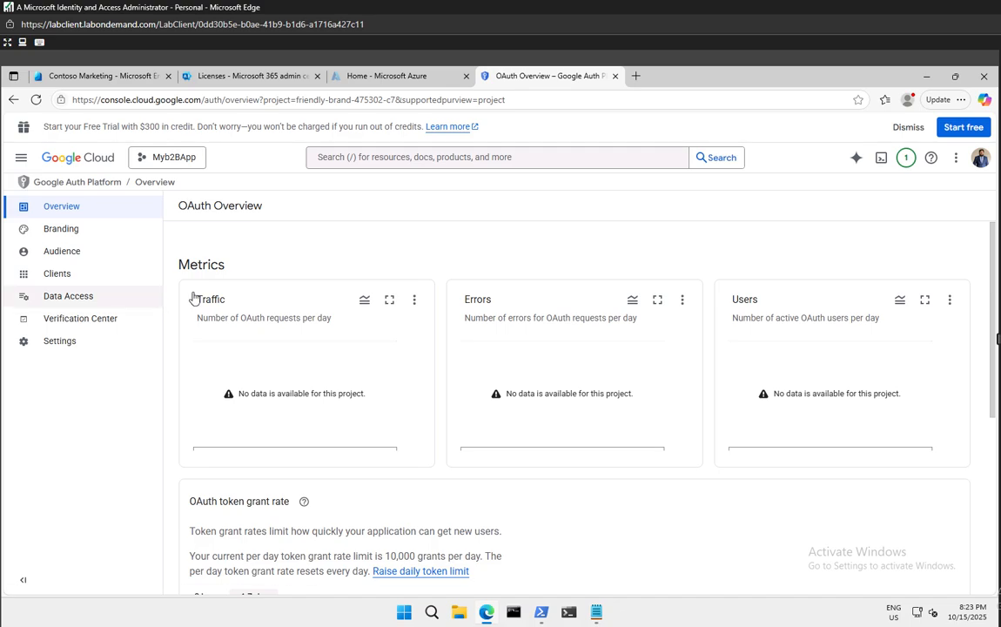
click(50, 295)
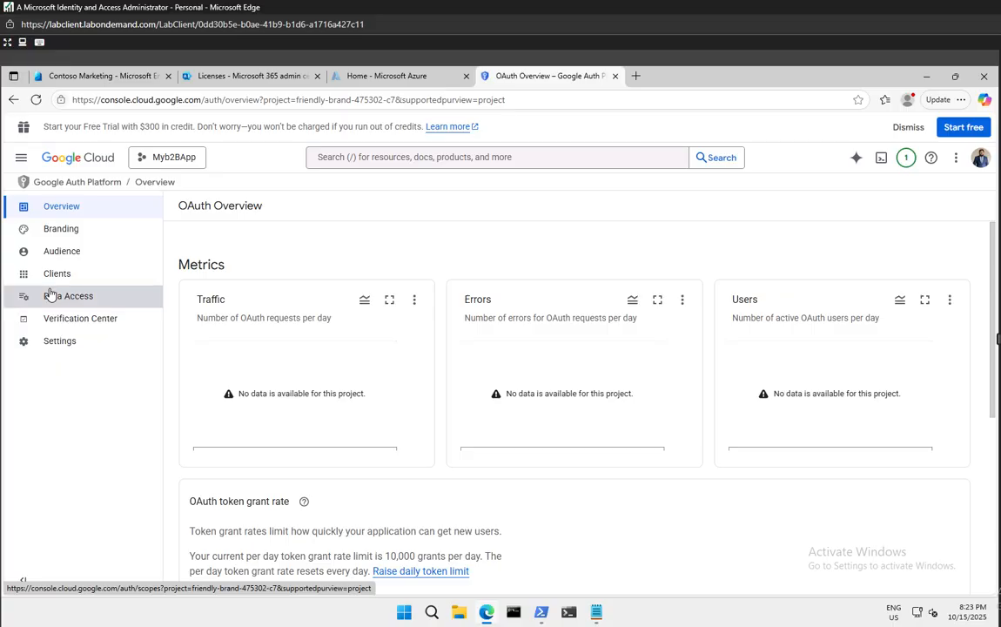
click(57, 283)
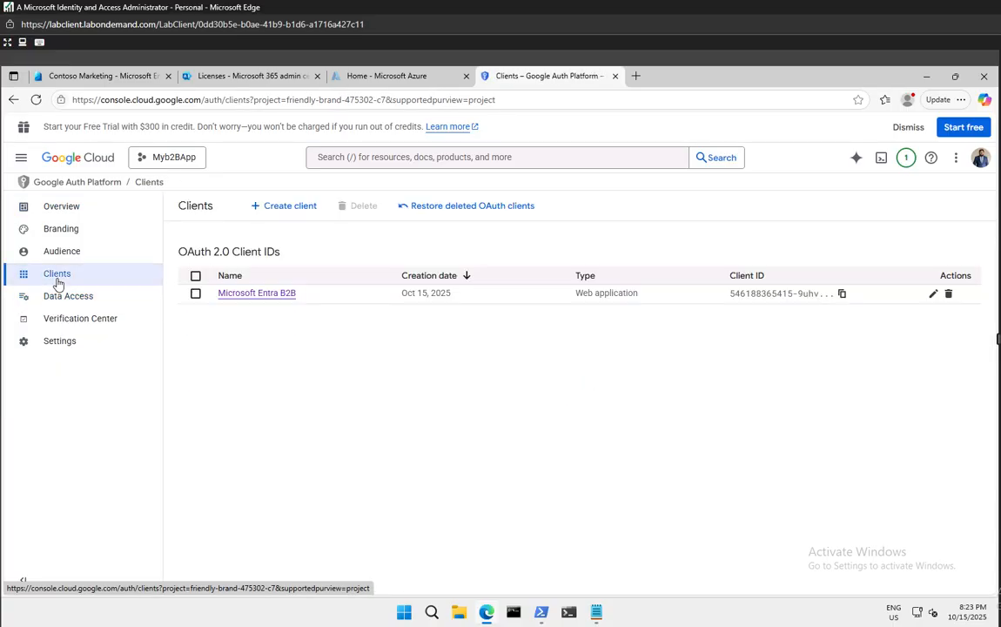
click(299, 209)
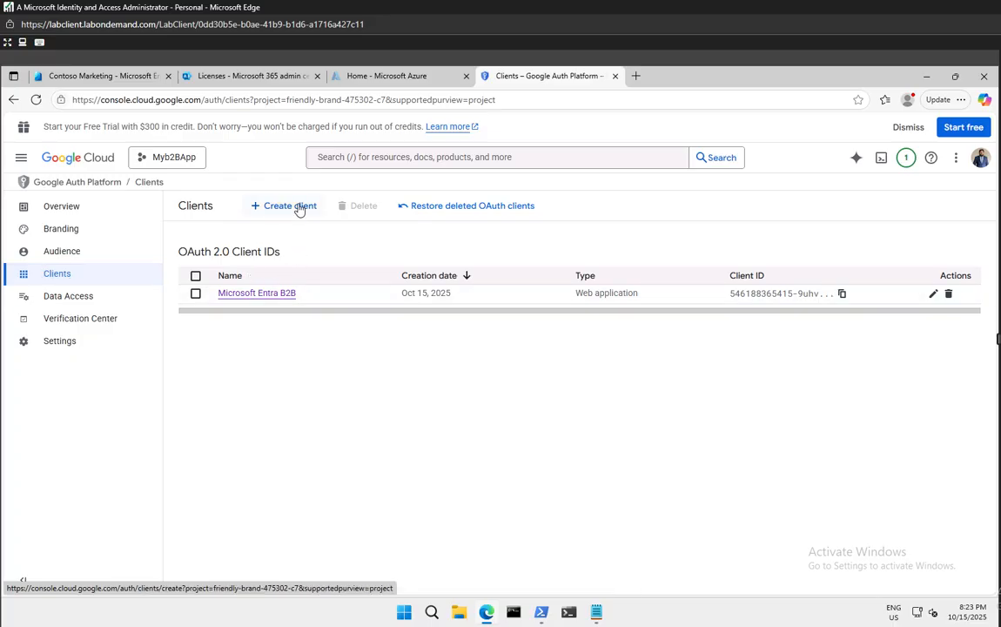
click(64, 321)
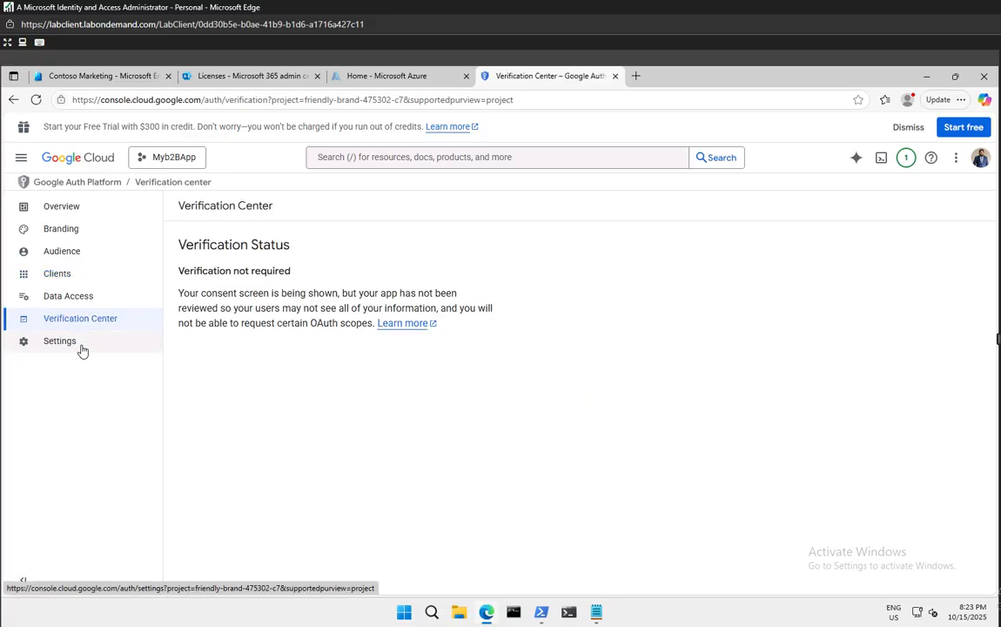
click(80, 350)
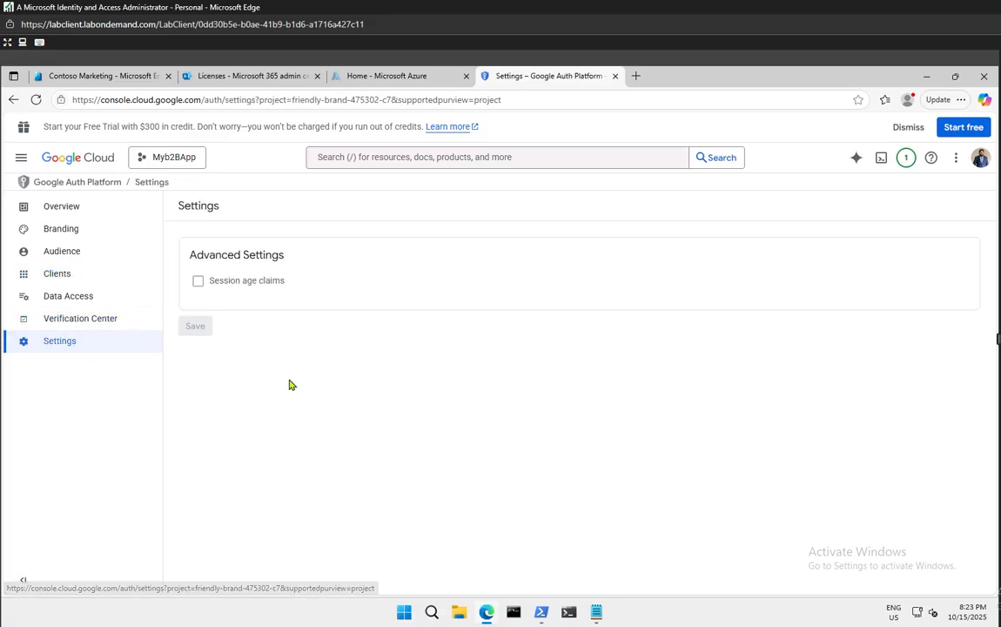
click(57, 301)
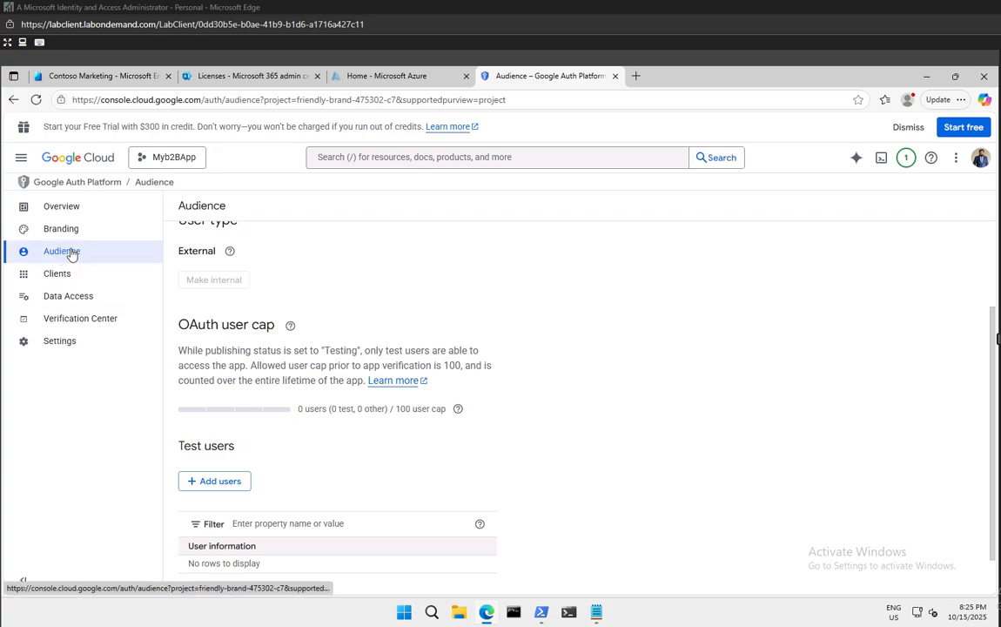
Enter the guest's Gmail address under Add users and save it to the test-user list
scroll(362, 347, up, 2)
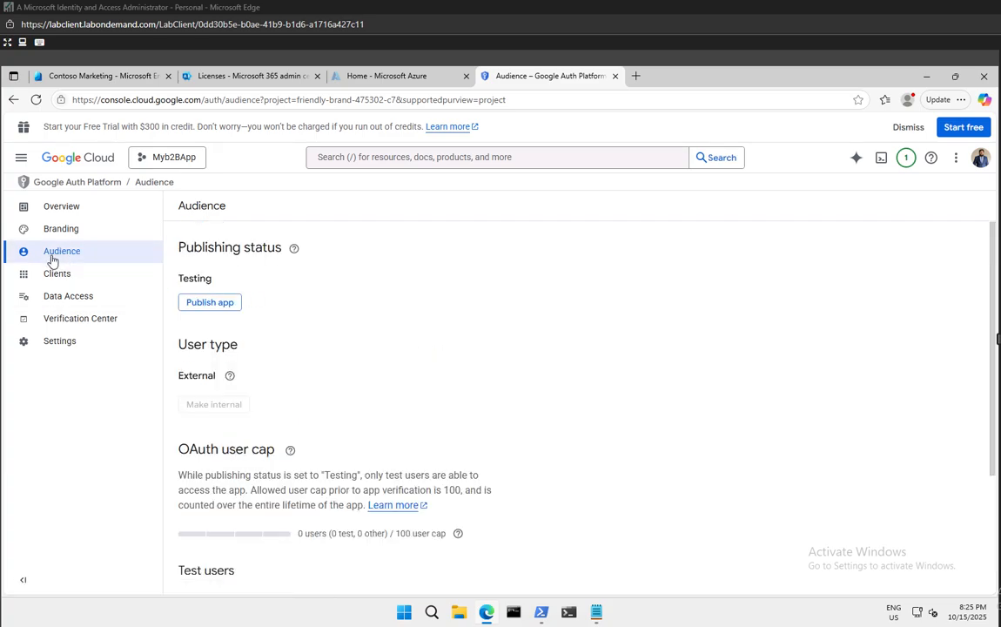
scroll(293, 383, down, 2)
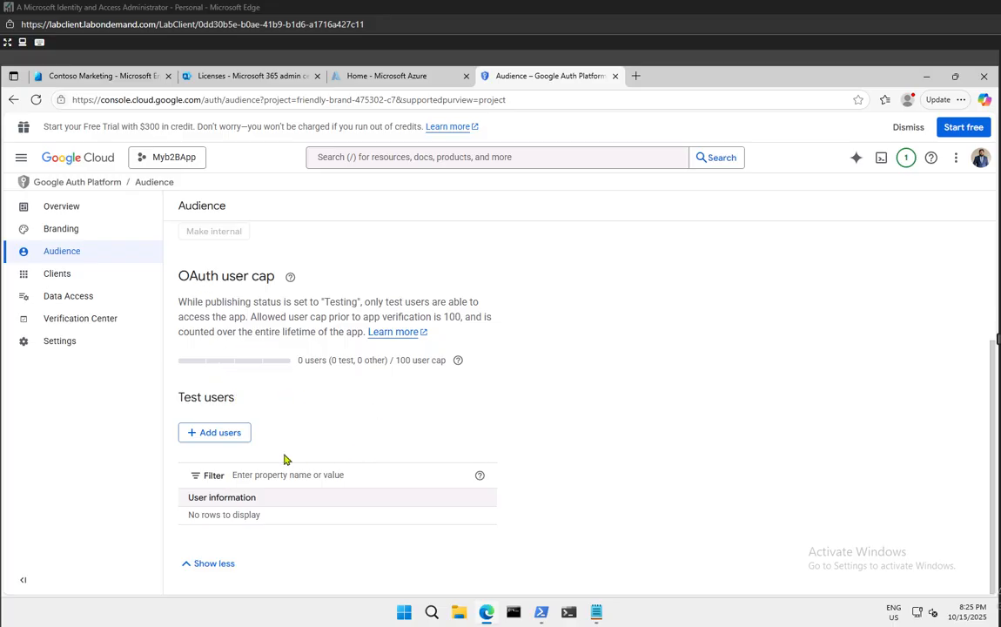
click(219, 435)
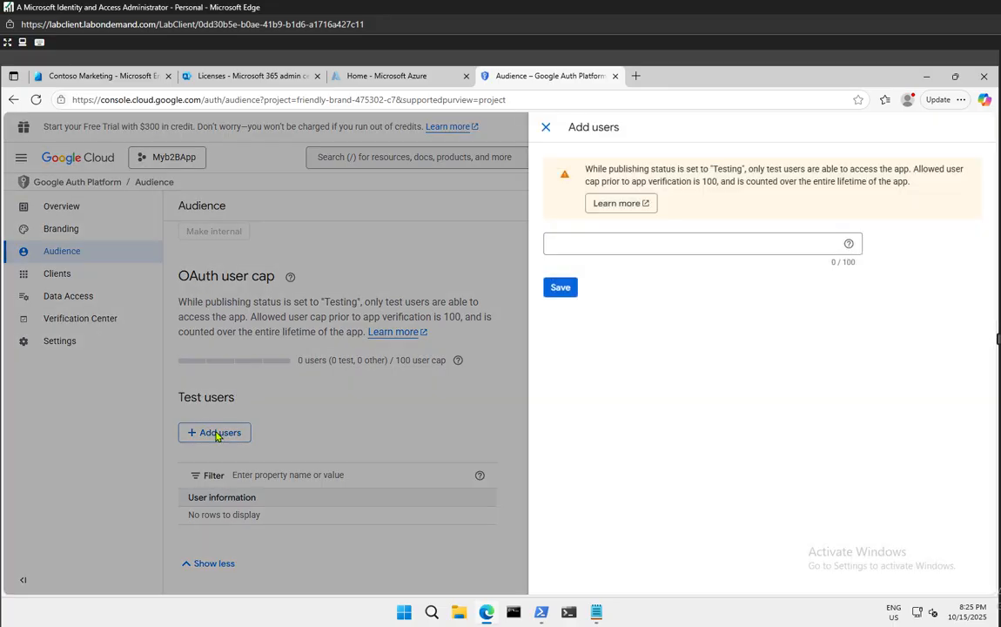
click(610, 239)
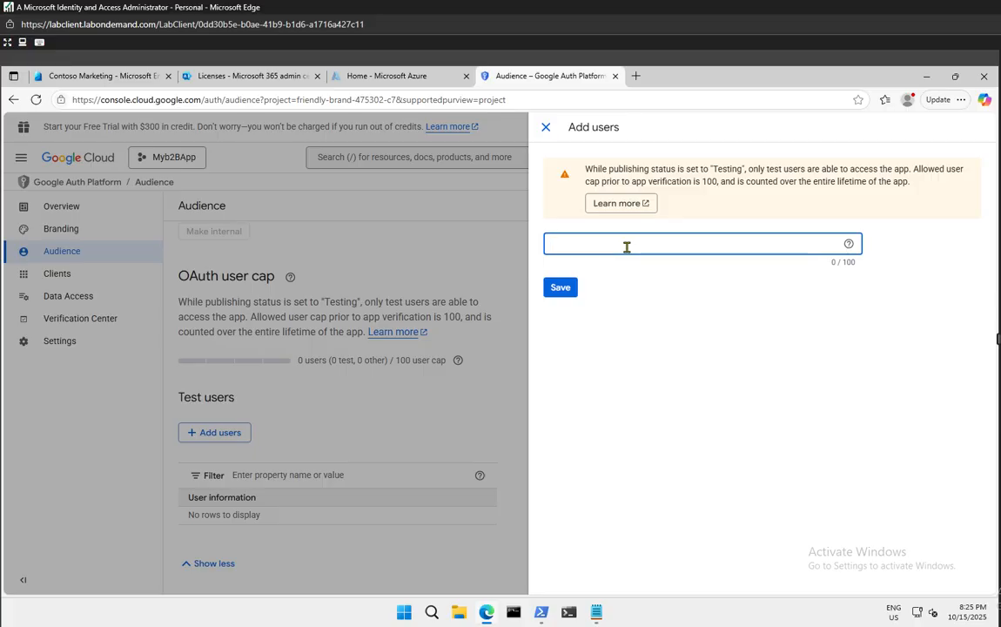
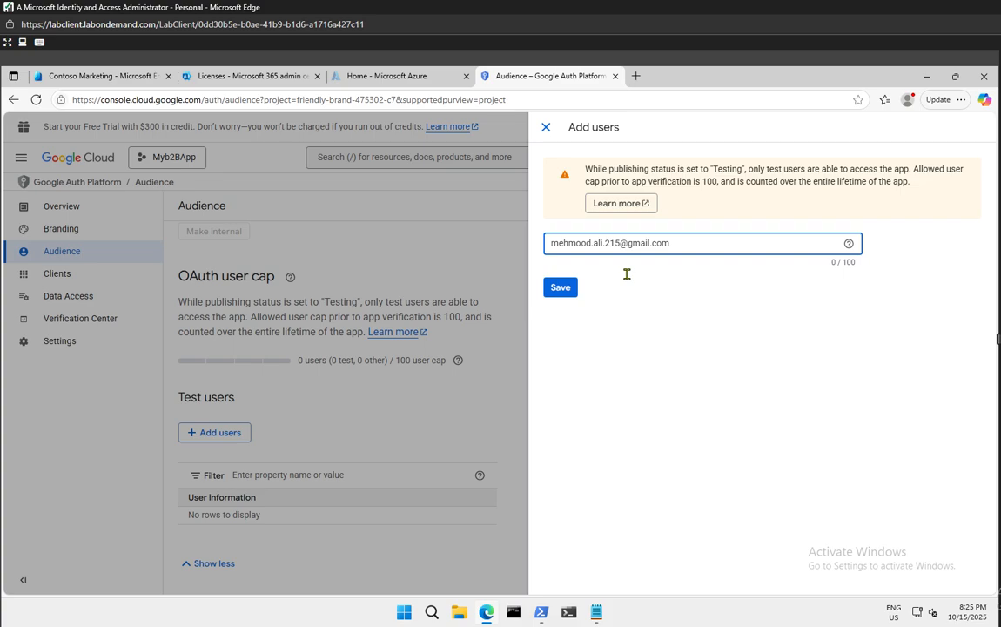
key(Return)
click(561, 287)
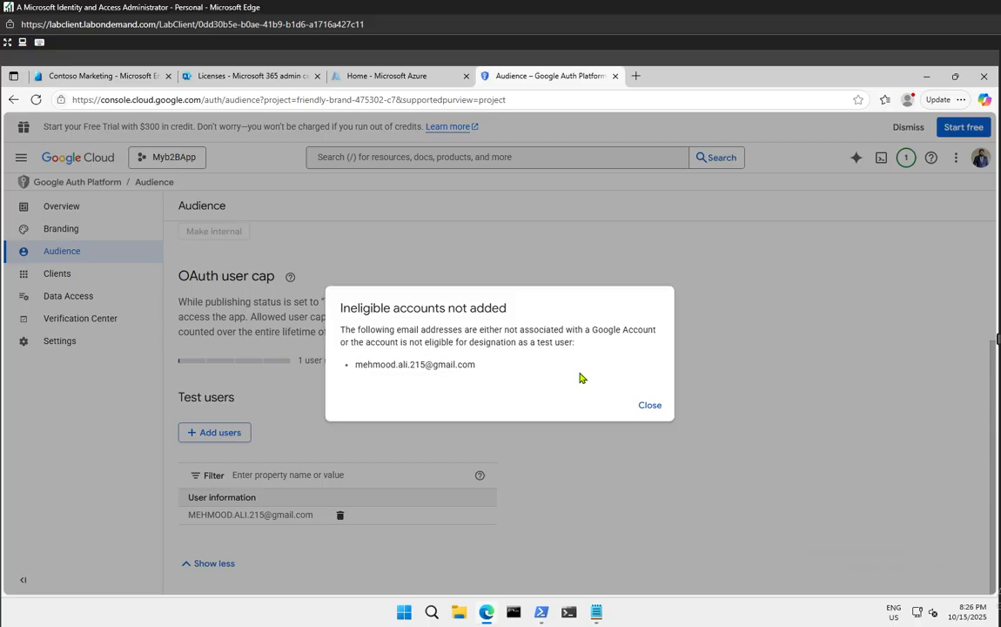
Dismiss the ineligible-accounts warning and reopen the Add users form at the email field
click(649, 405)
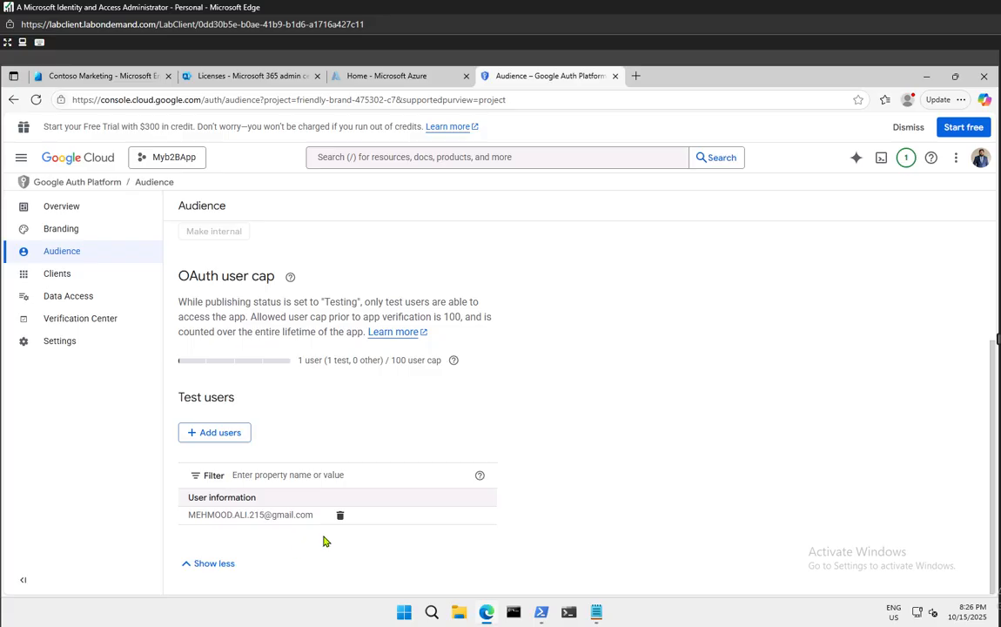
click(223, 435)
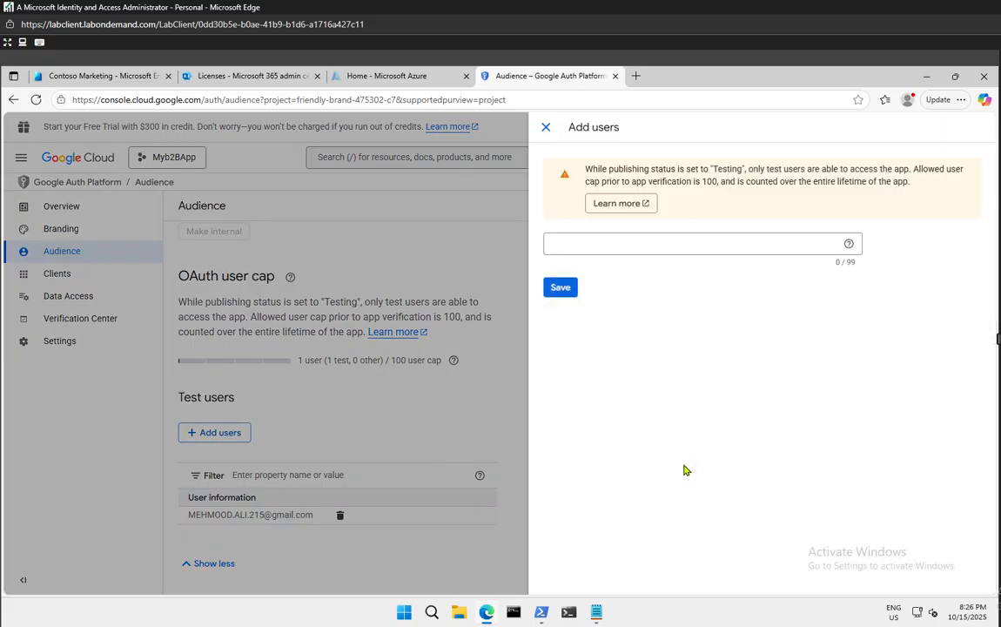
click(607, 249)
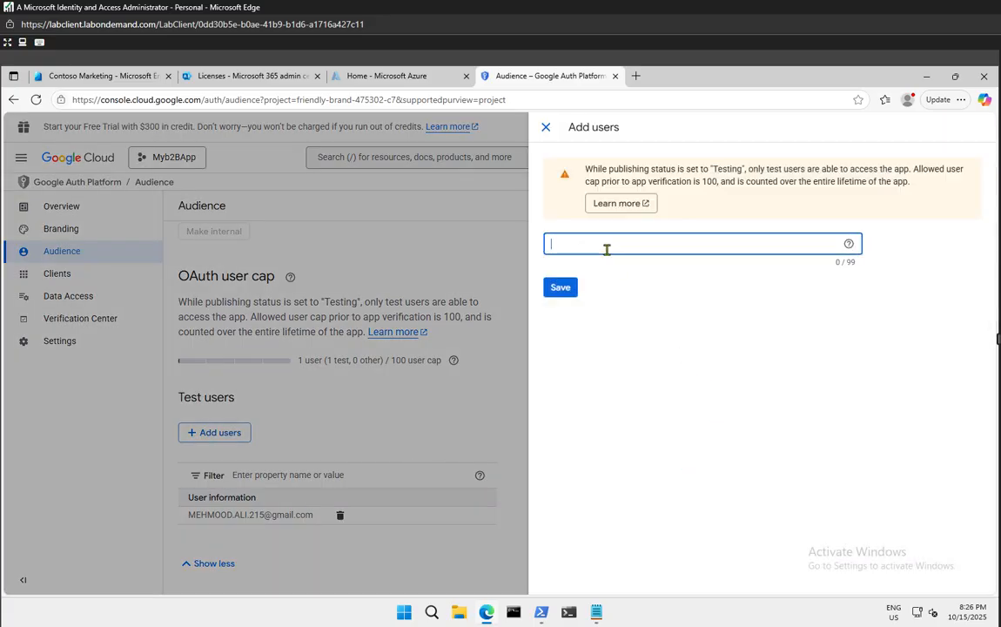
Browse clipboard history without pasting, then close Add users, leaving one Gmail test user
key(super+v)
scroll(801, 375, down, 3)
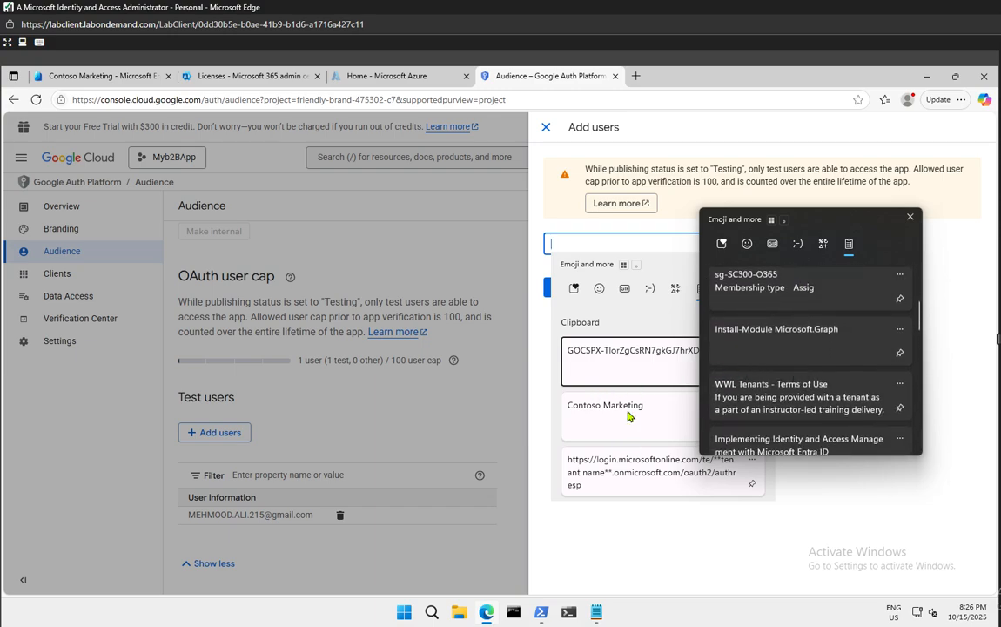
click(911, 217)
scroll(661, 432, down, 5)
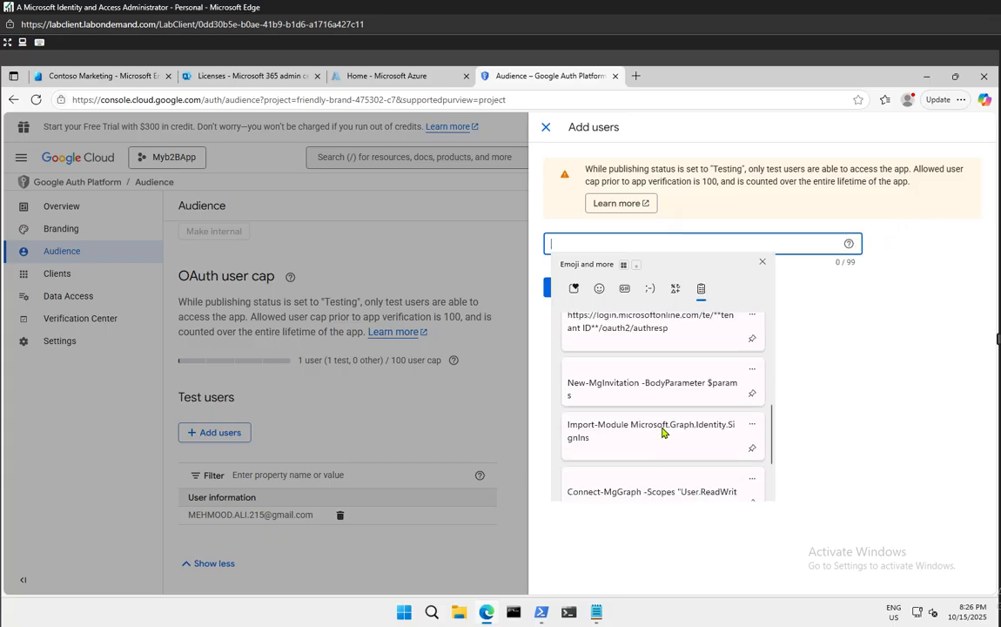
scroll(662, 432, down, 3)
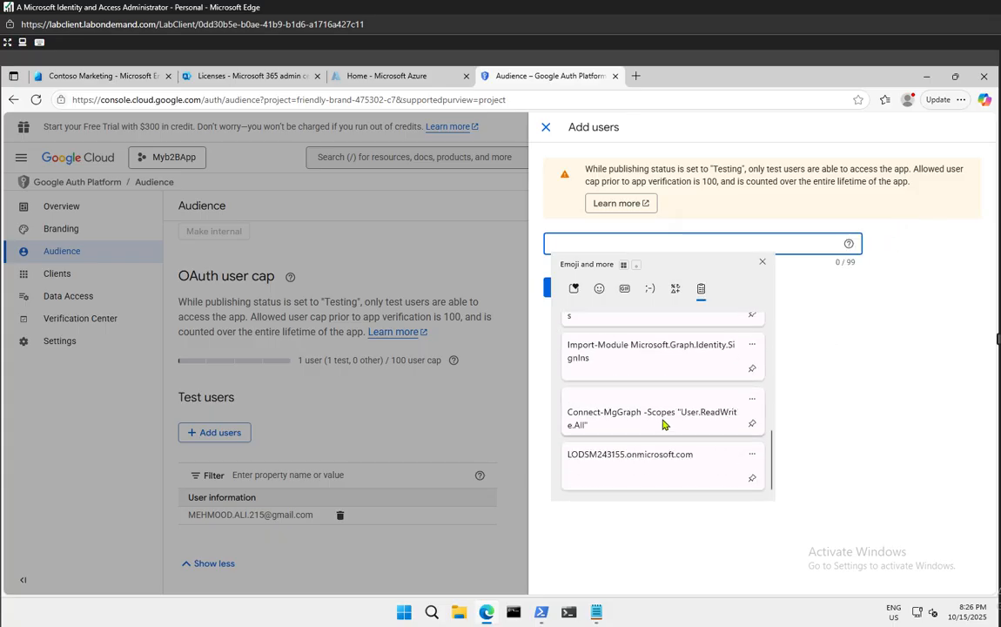
scroll(614, 431, up, 8)
click(832, 395)
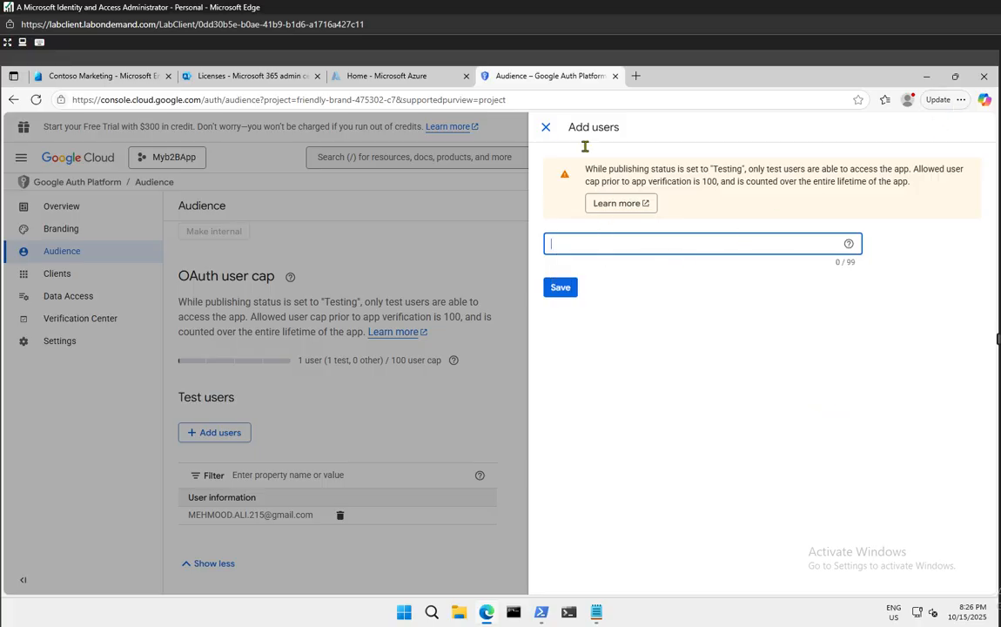
click(541, 130)
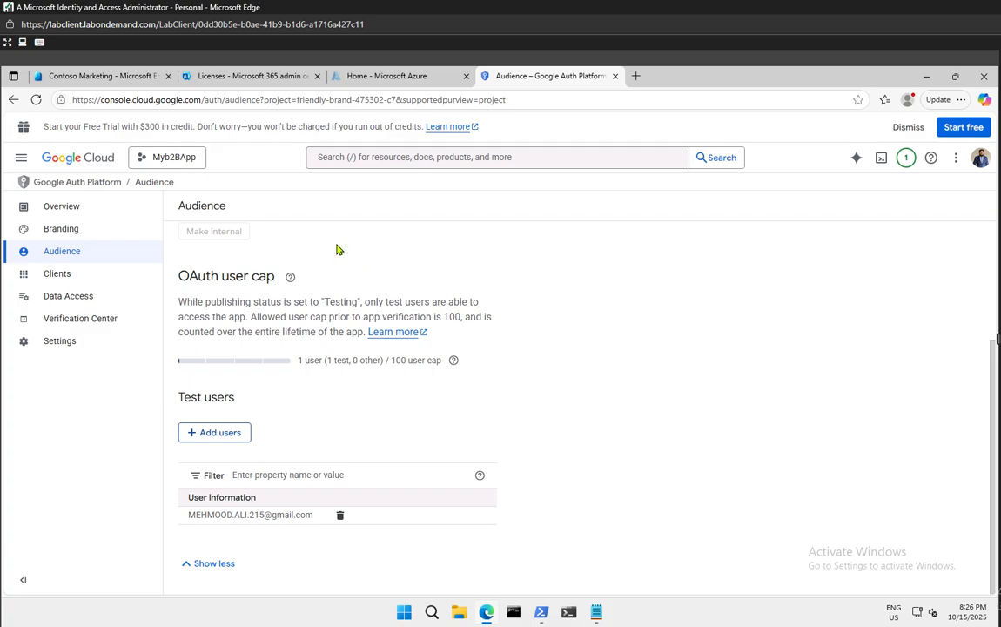
In the Entra tab, open External Identities' All identity providers page
click(124, 77)
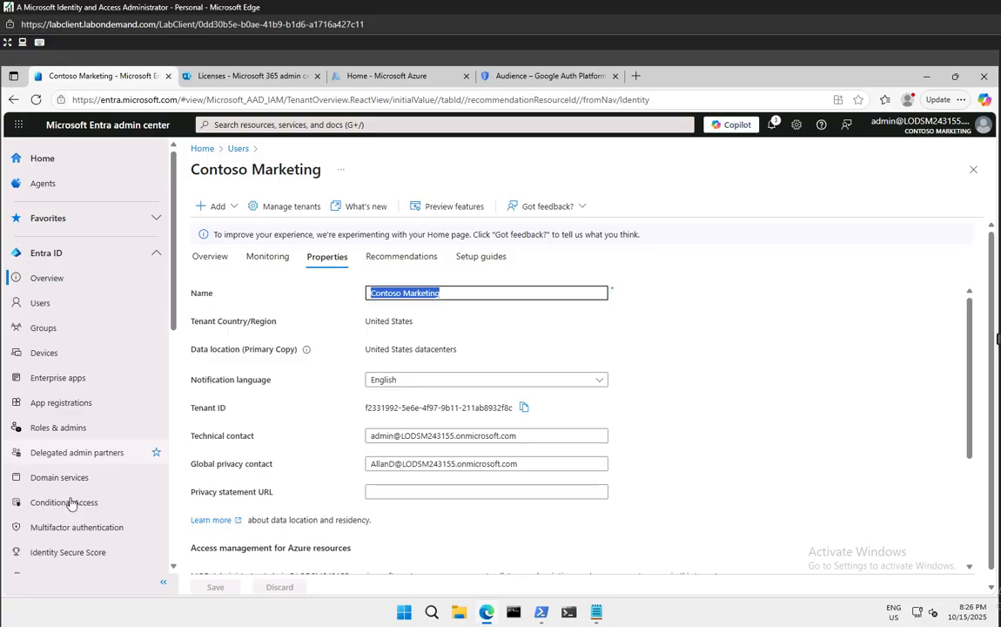
scroll(74, 473, down, 2)
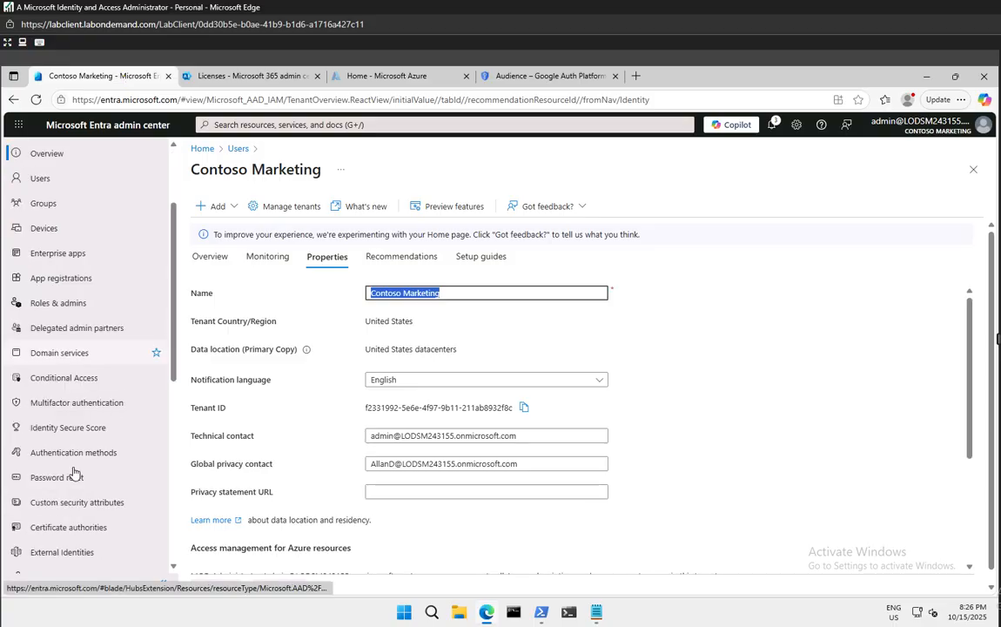
click(64, 553)
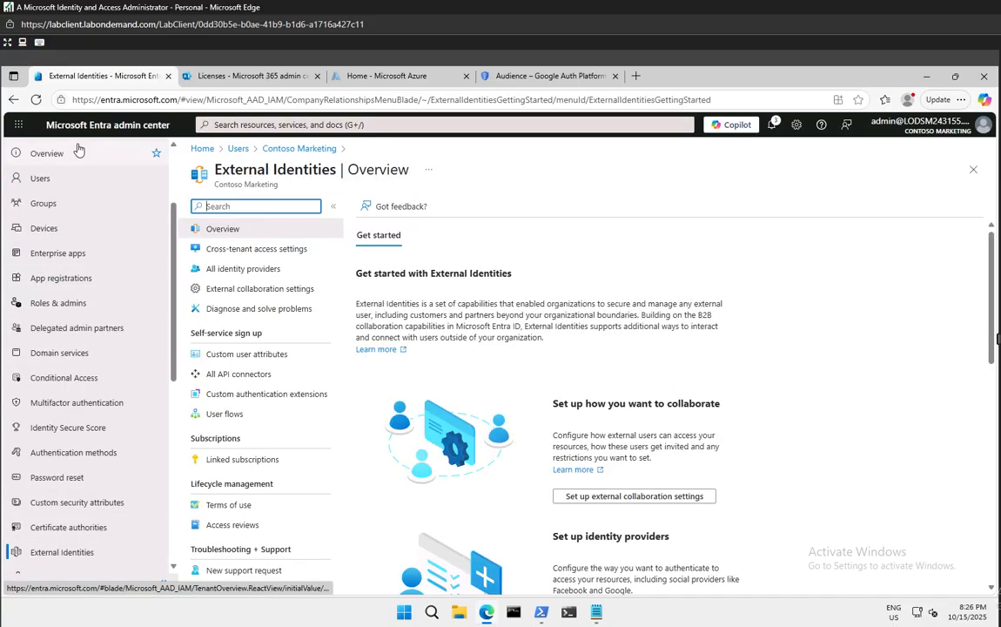
click(242, 273)
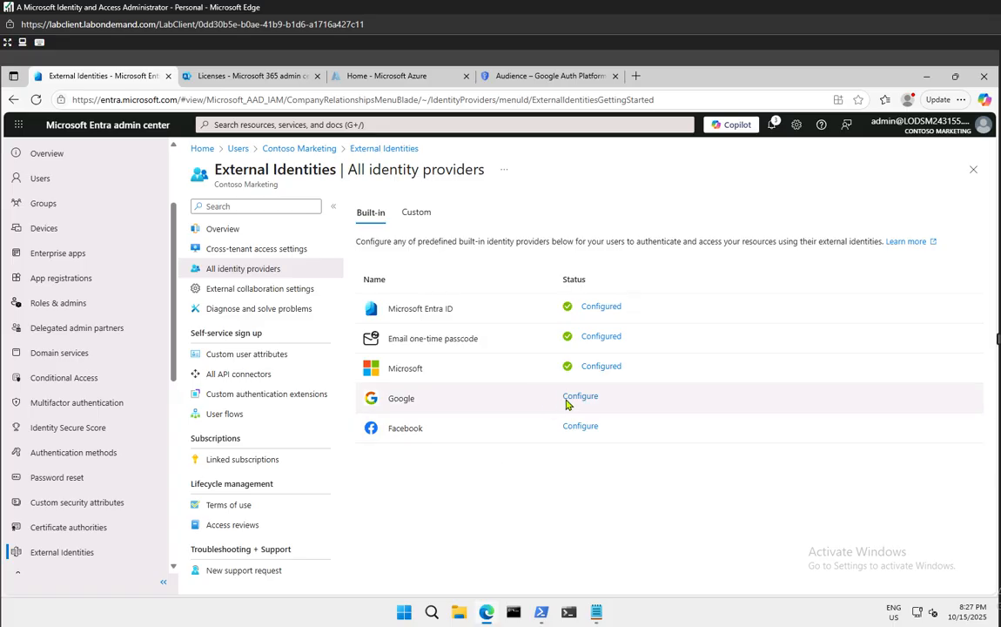
Start adding Google as a social identity provider with the Client ID field ready
click(575, 399)
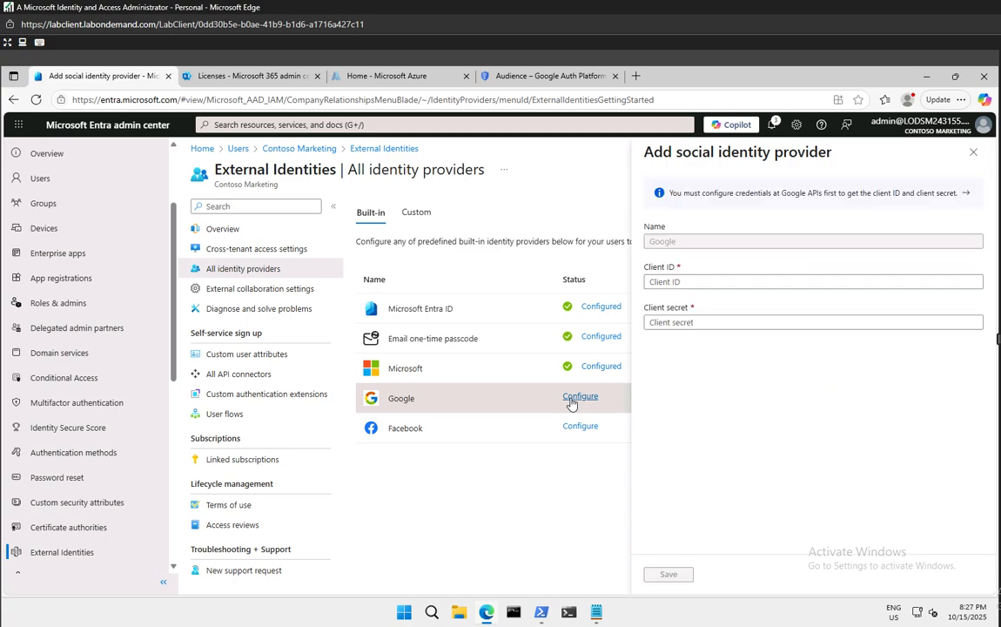
click(694, 281)
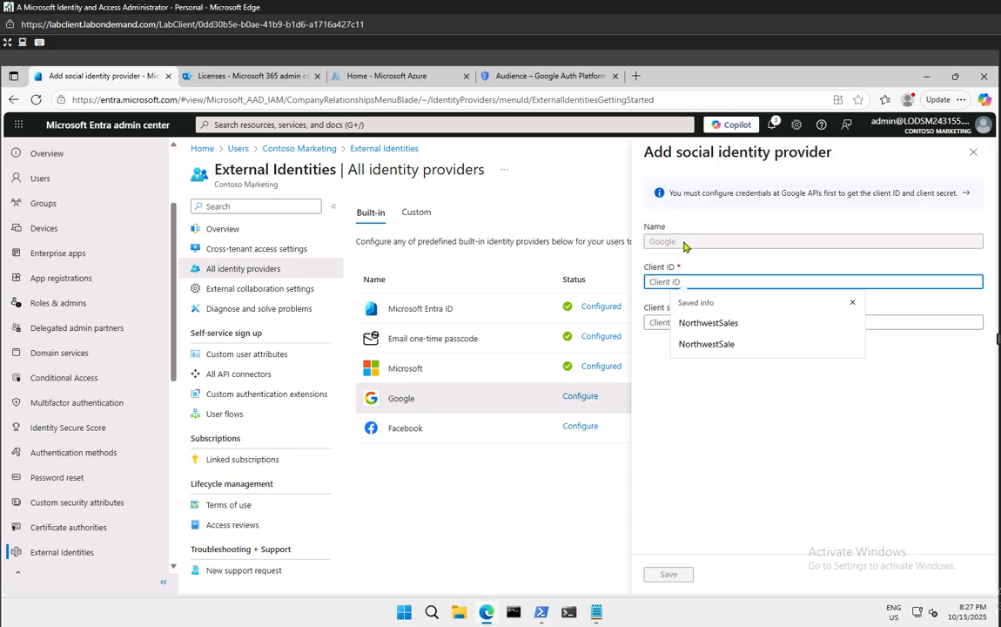
click(684, 247)
click(675, 281)
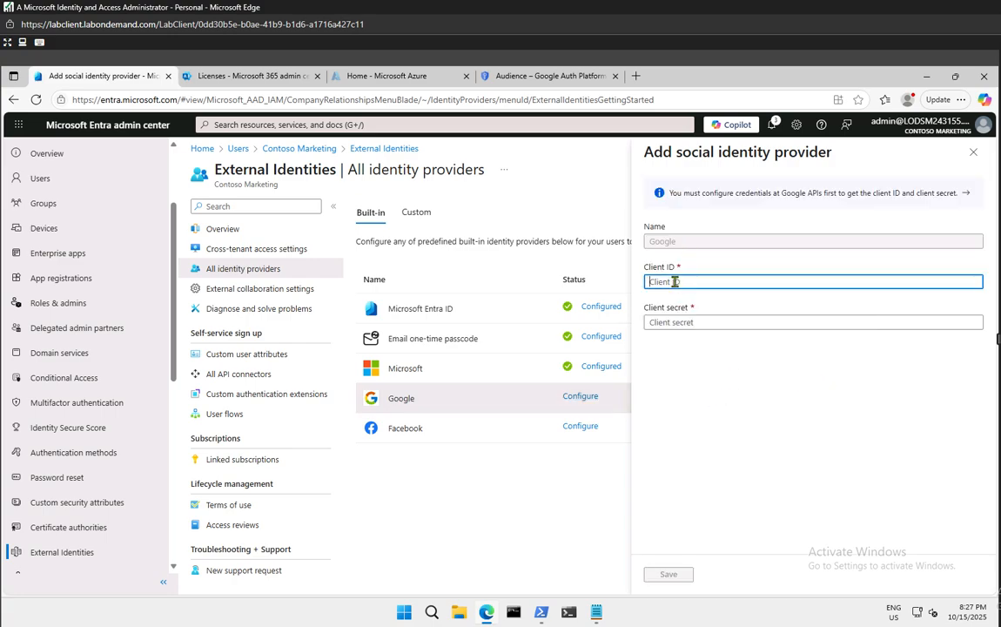
click(675, 281)
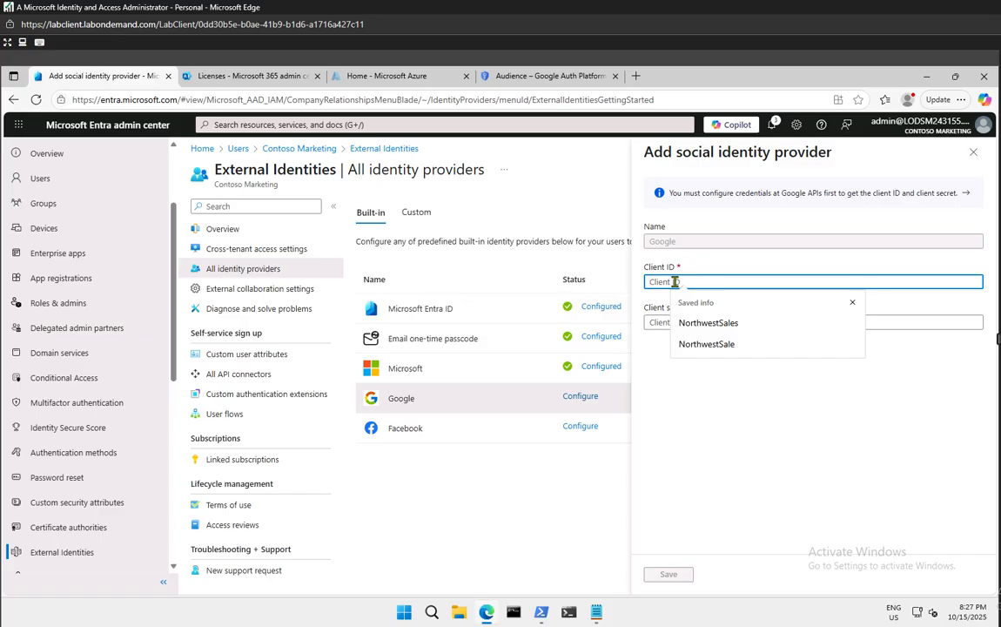
Paste the Google secret from clipboard history and drag it into the Client secret field
key(super+v)
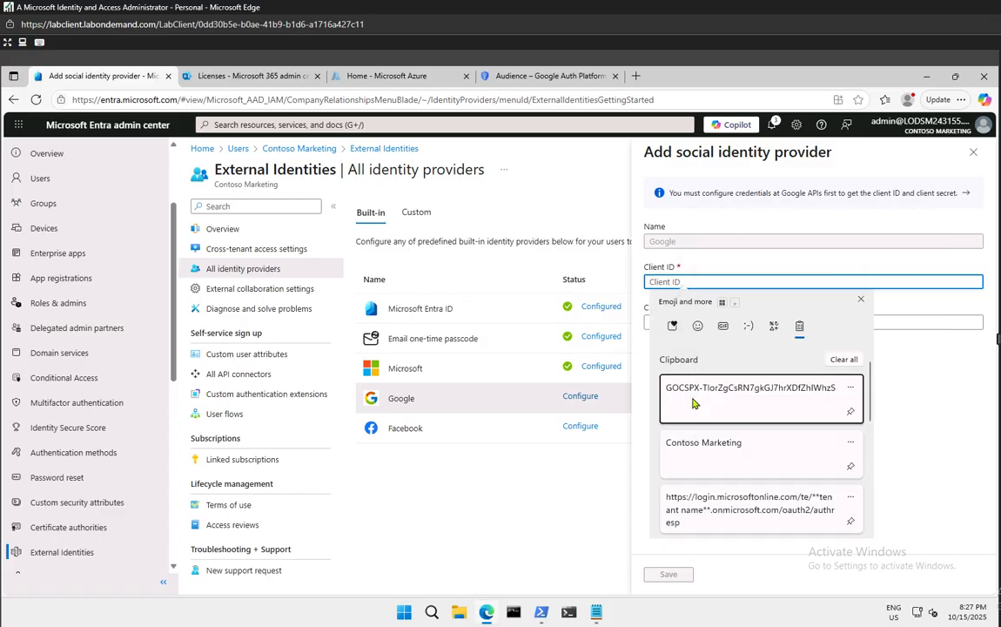
click(696, 402)
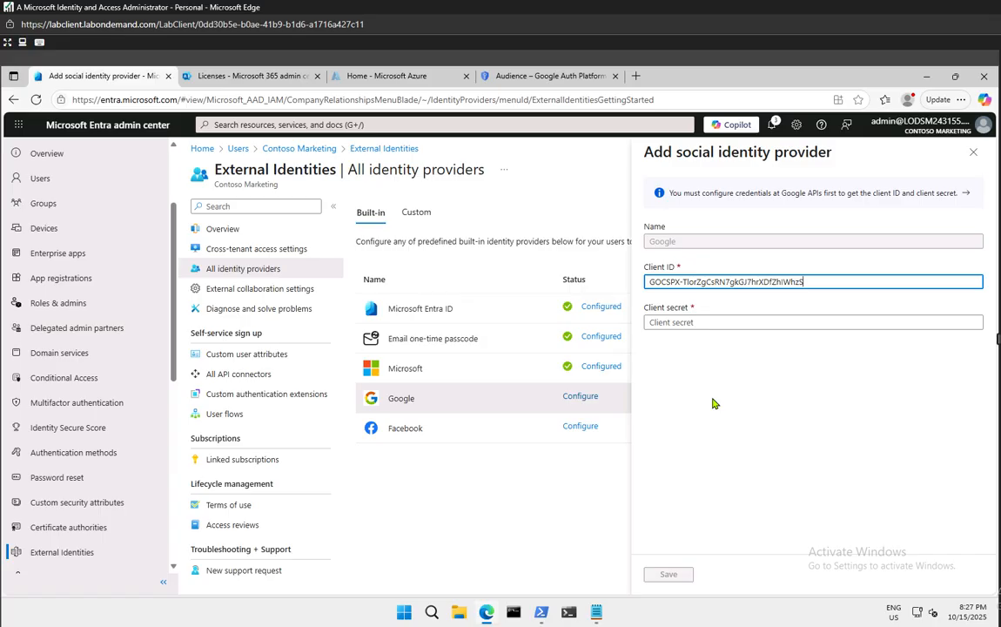
click(713, 323)
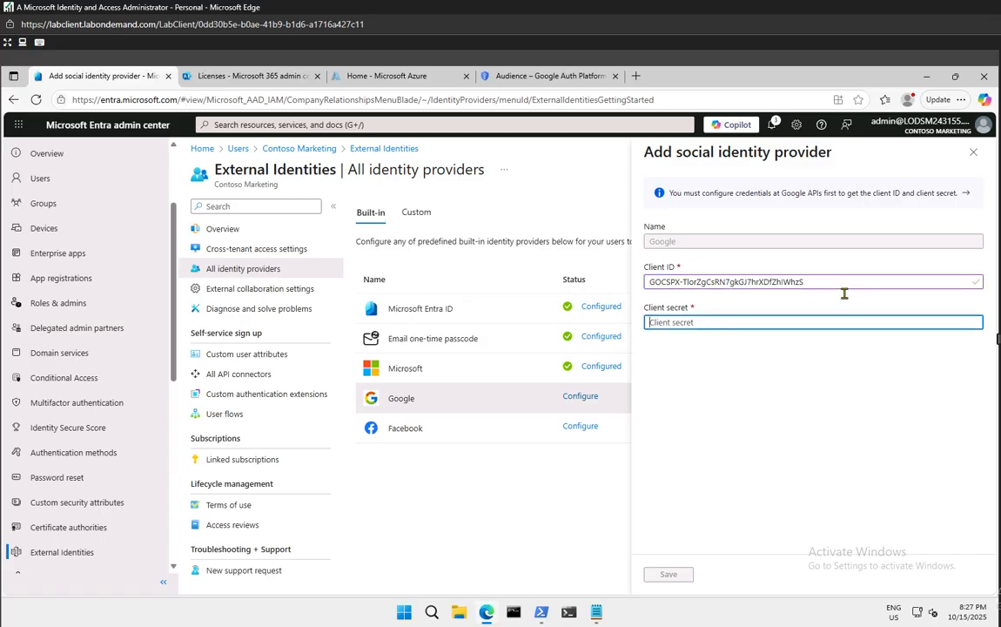
drag(836, 283, 608, 284)
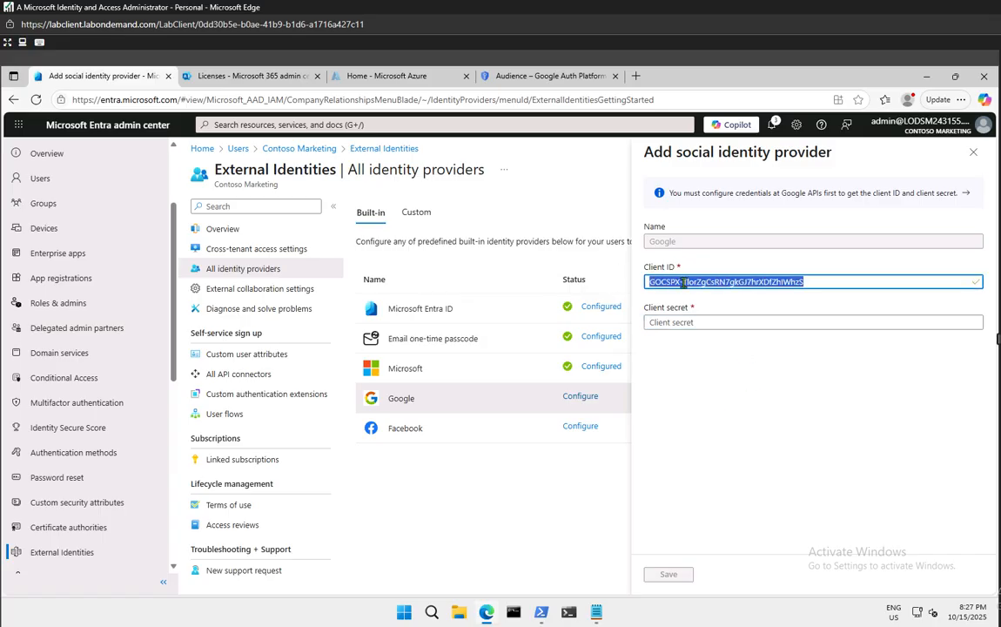
drag(684, 282, 682, 324)
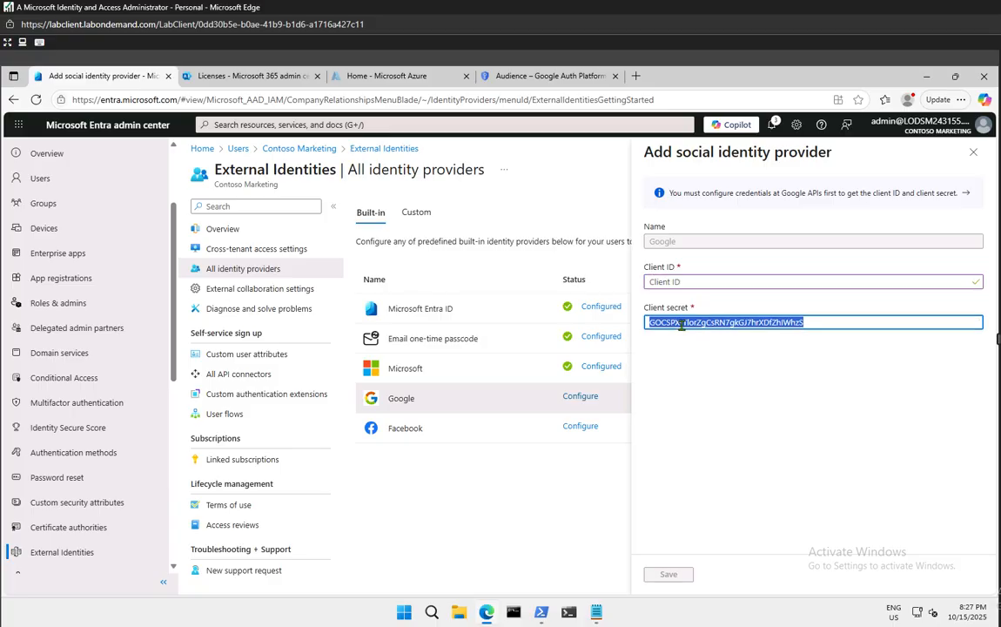
click(694, 281)
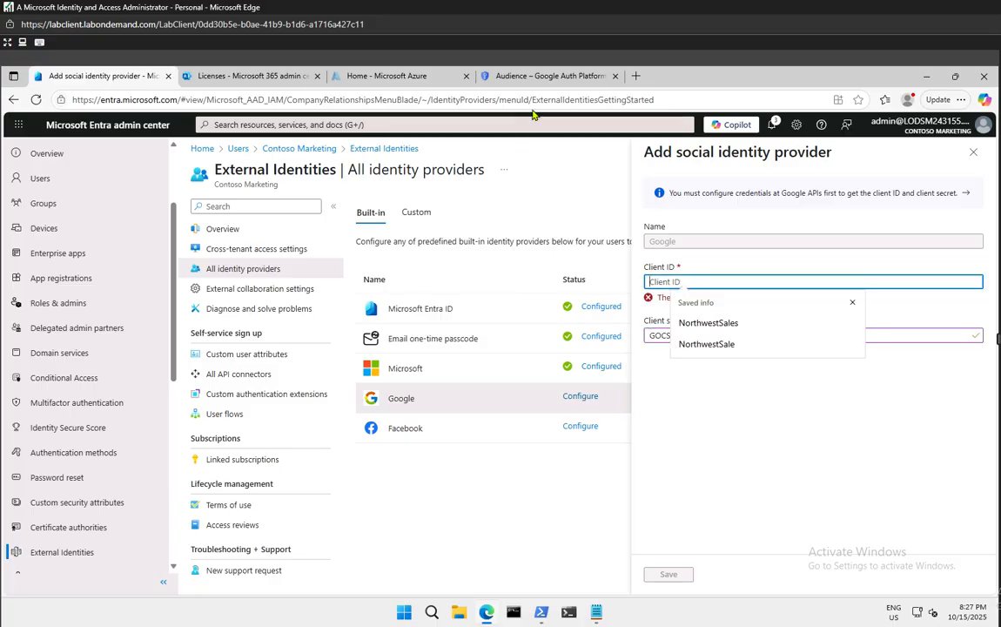
In Google Cloud, review the Google Auth Platform overview, branding and audience pages
click(544, 76)
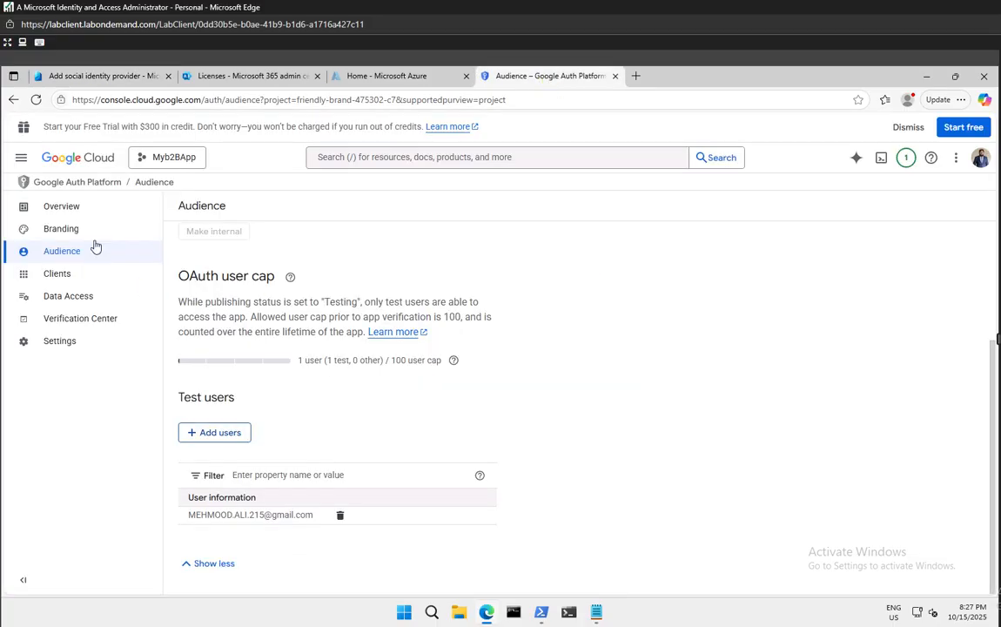
click(74, 213)
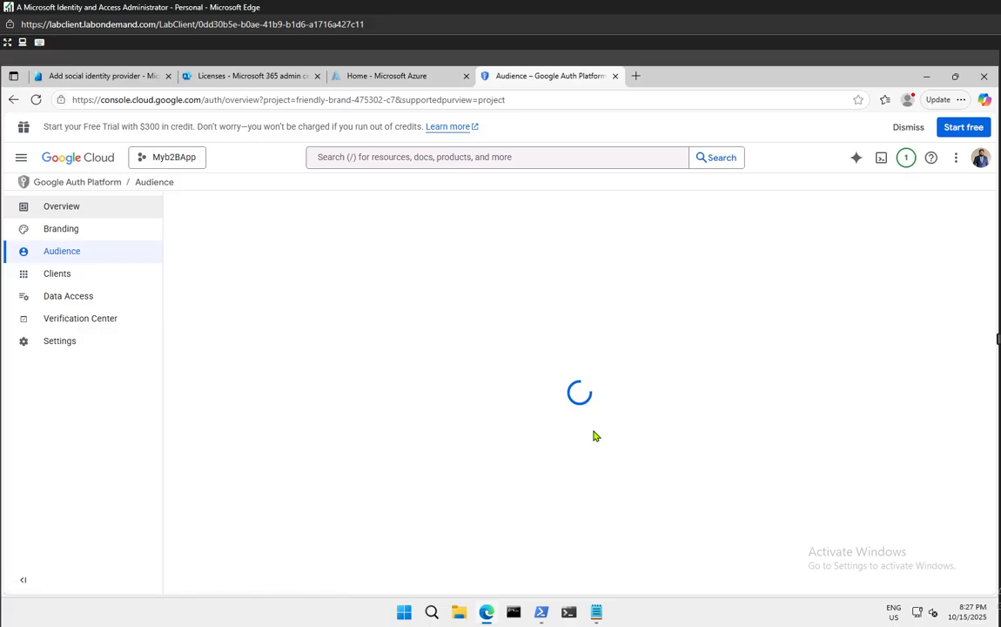
scroll(599, 485, down, 2)
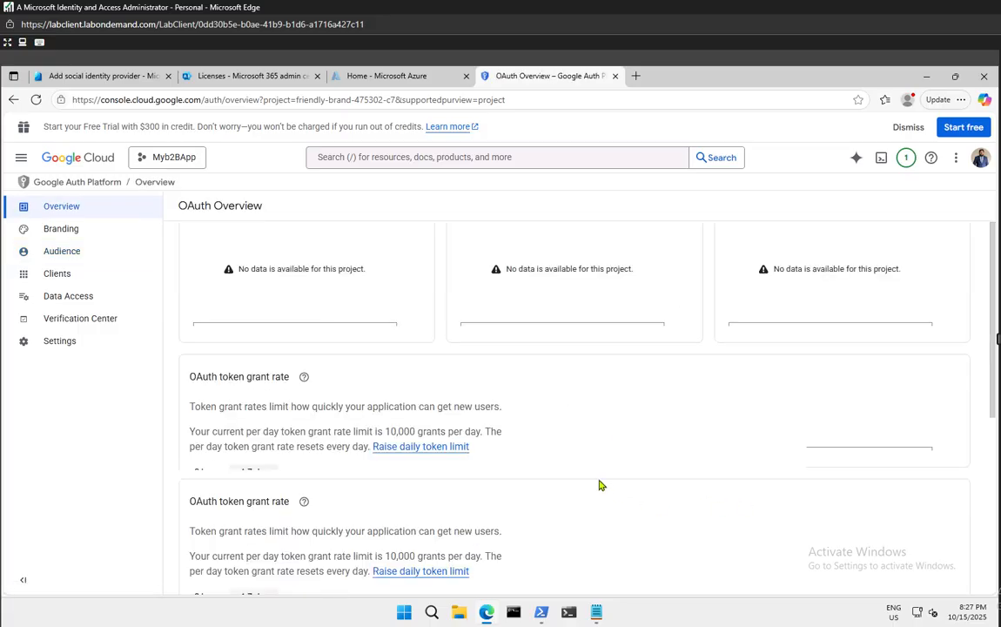
scroll(599, 485, down, 3)
scroll(599, 485, up, 5)
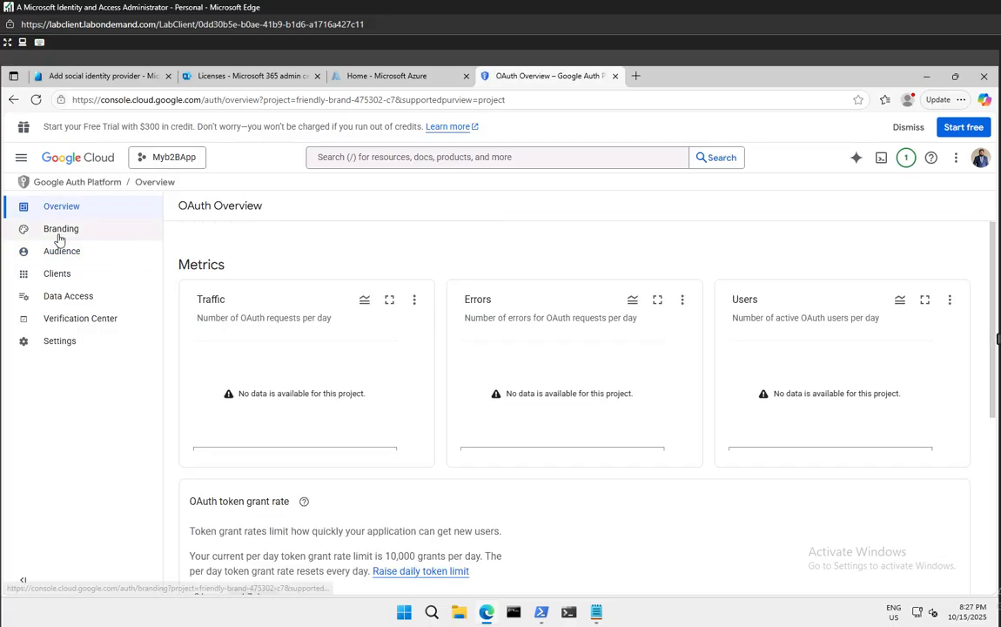
click(59, 235)
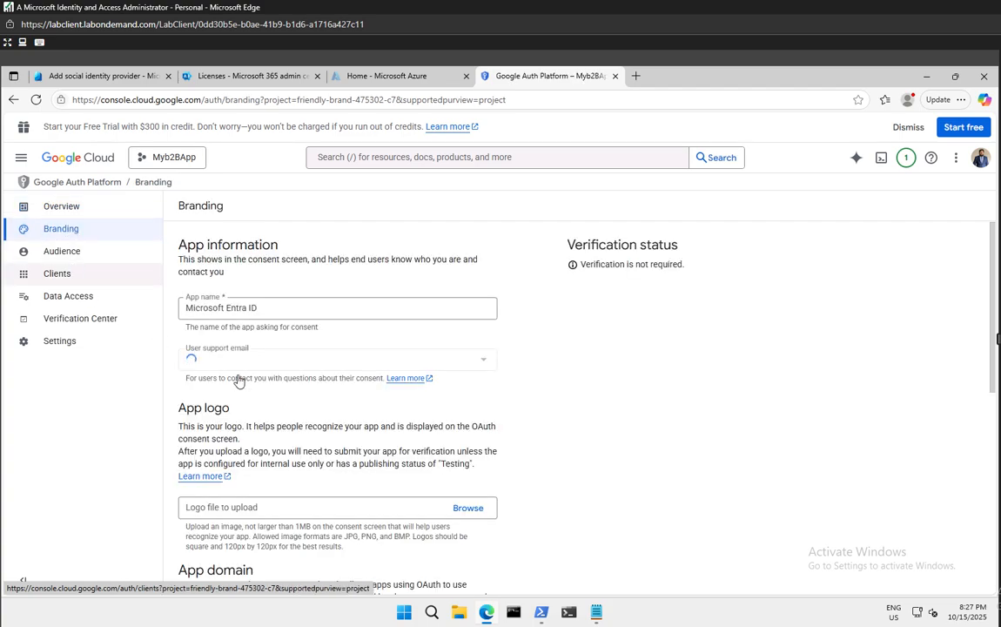
scroll(384, 426, down, 2)
scroll(384, 426, down, 2)
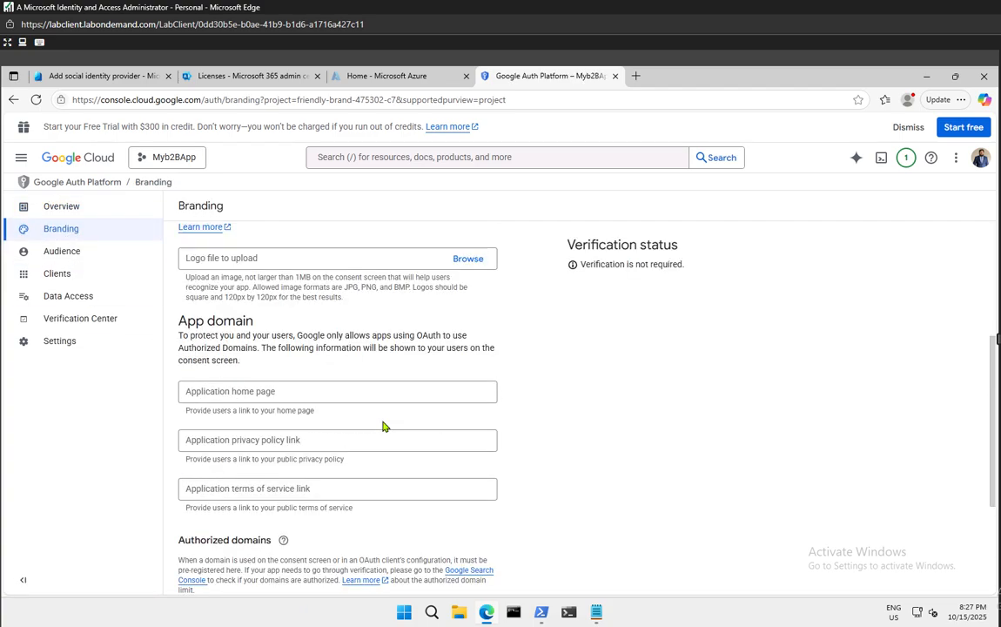
click(72, 251)
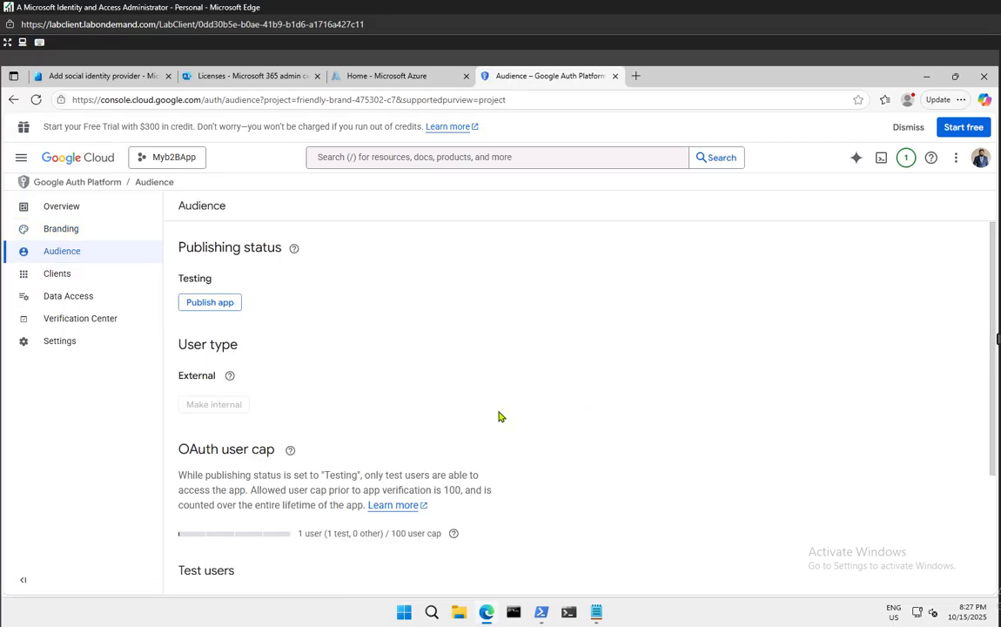
scroll(500, 417, down, 2)
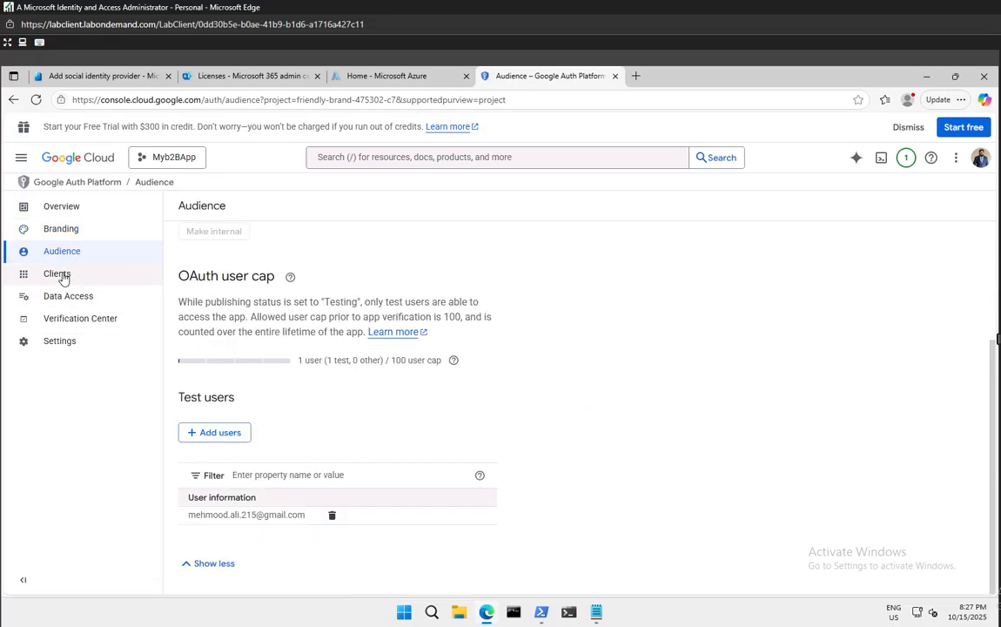
Open the Microsoft Entra B2B OAuth client under Clients and copy its client ID
click(108, 287)
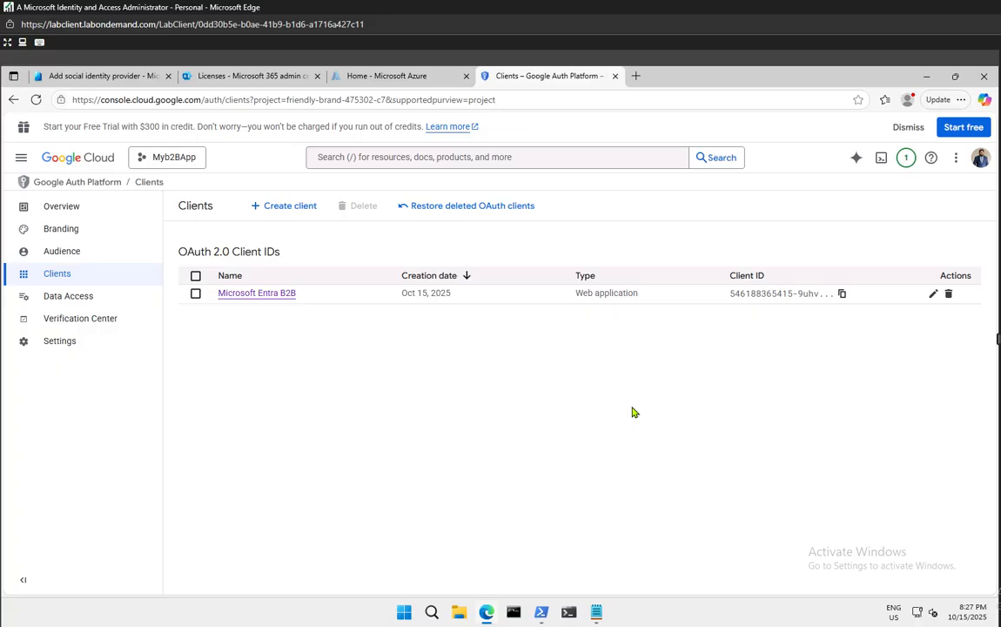
click(264, 293)
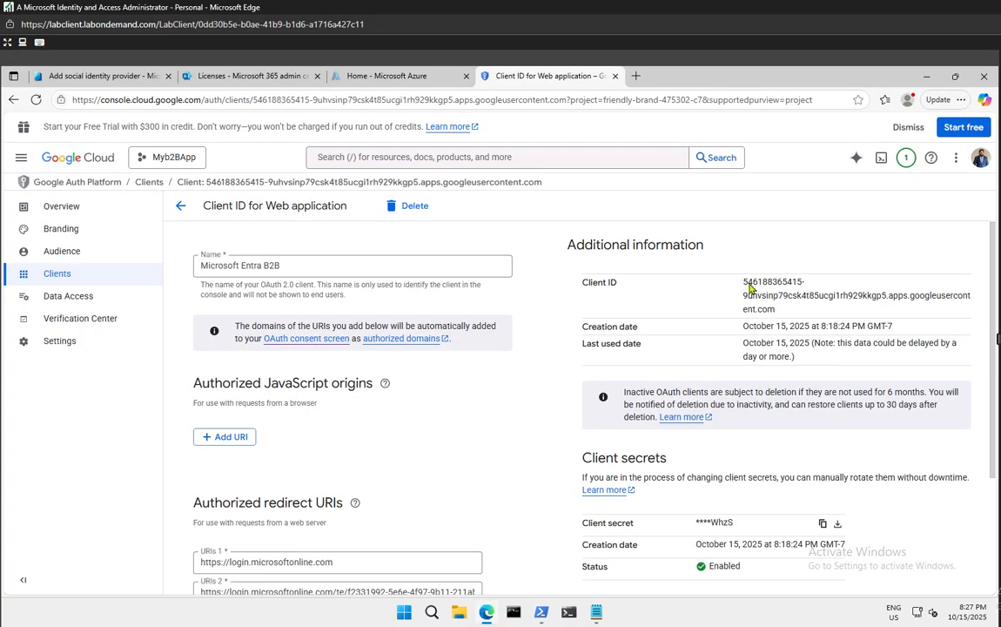
drag(747, 285, 805, 312)
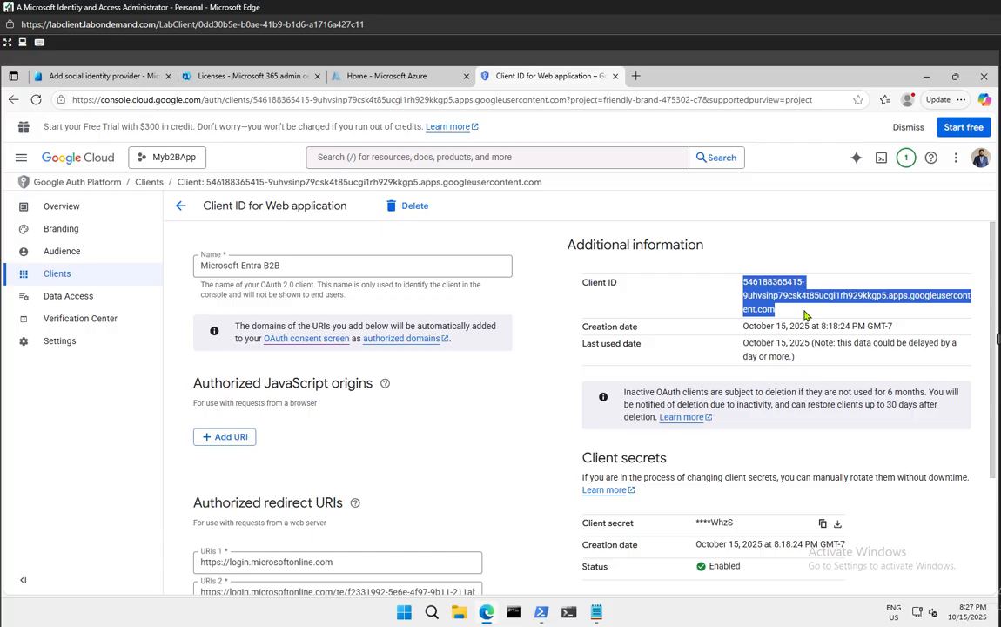
click(827, 273)
Paste the Google client ID into Entra, save the provider, and confirm the success notification
click(109, 77)
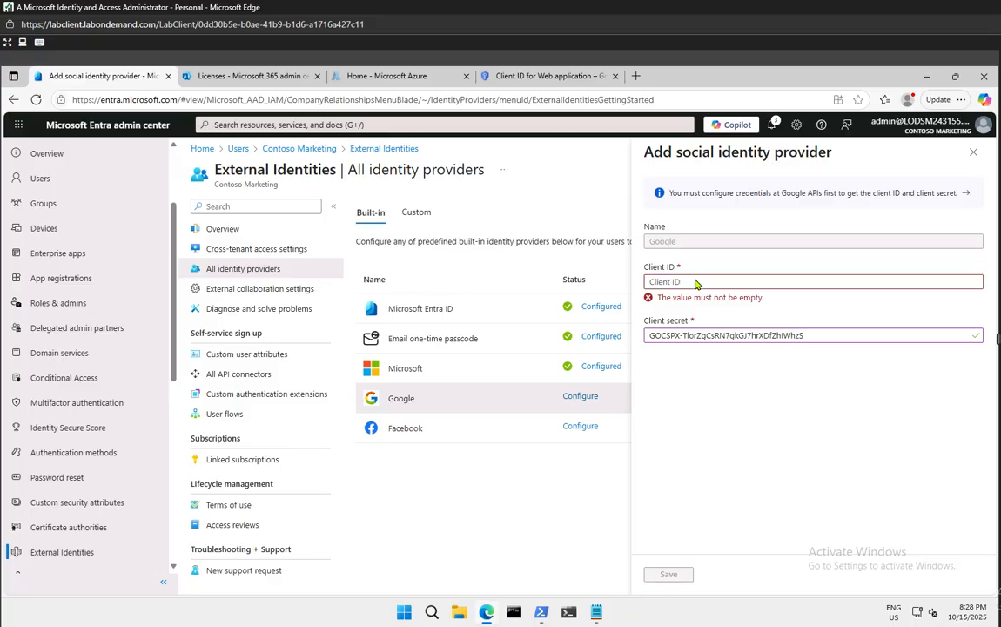
click(696, 282)
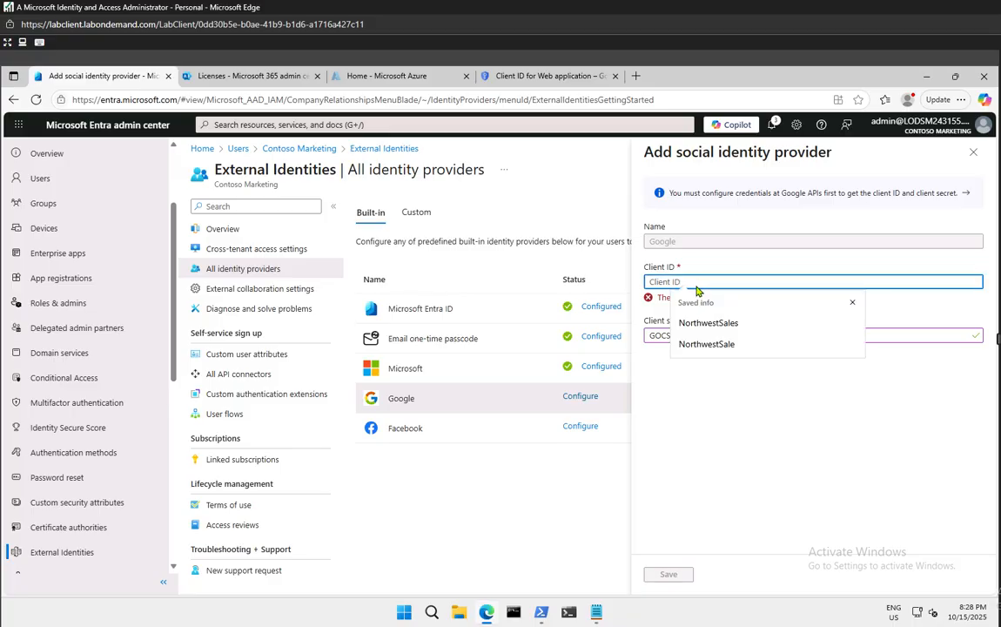
key(ctrl+v)
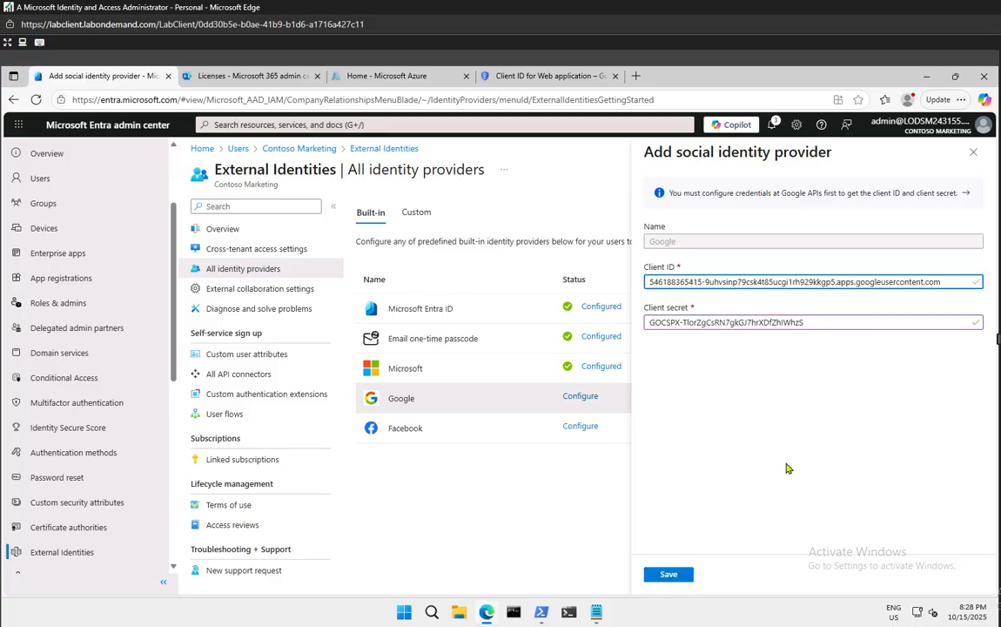
click(787, 464)
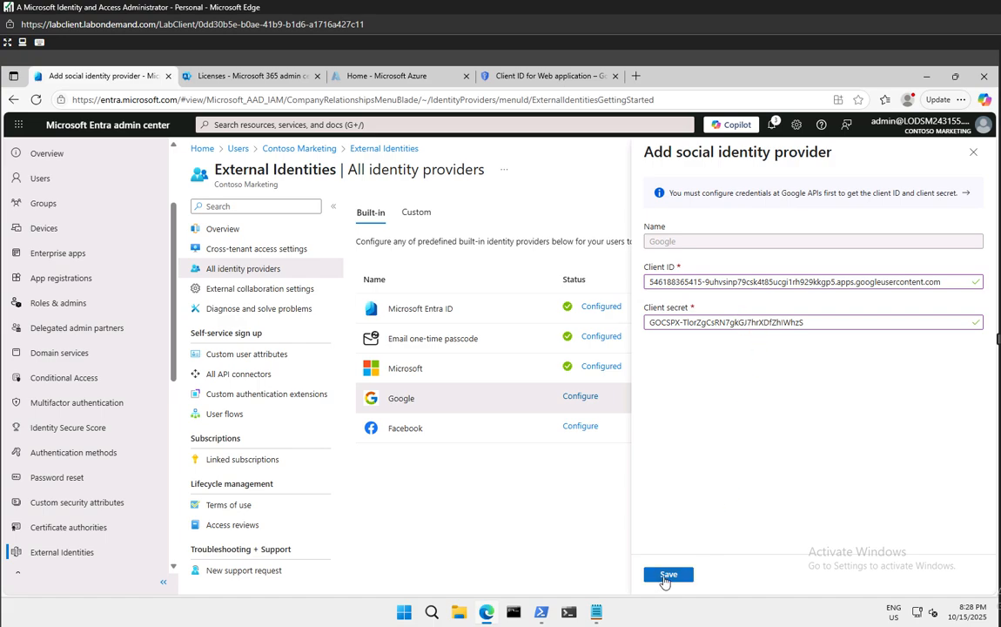
click(666, 578)
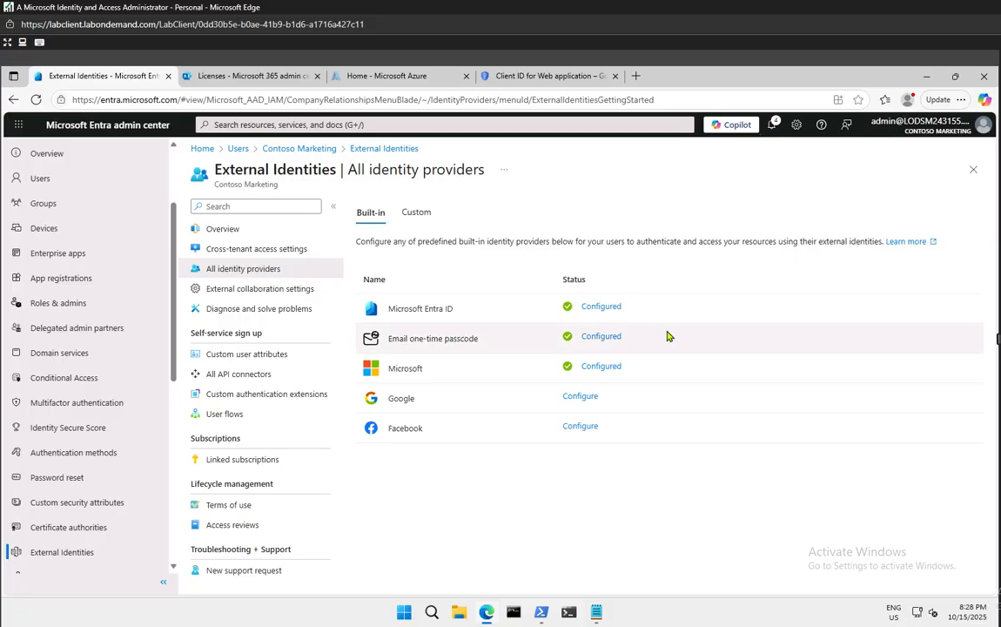
click(772, 125)
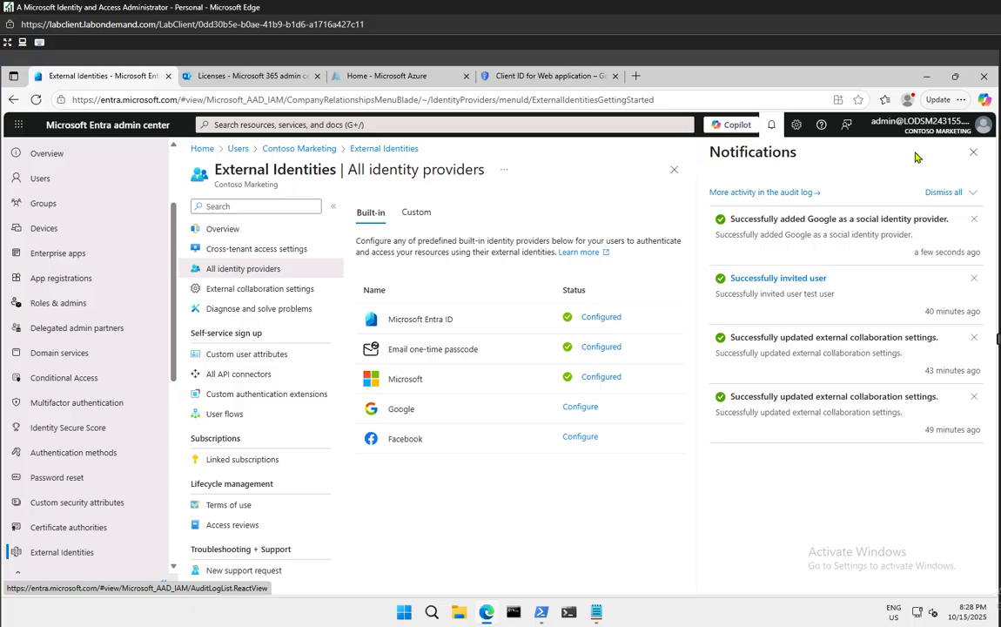
click(974, 152)
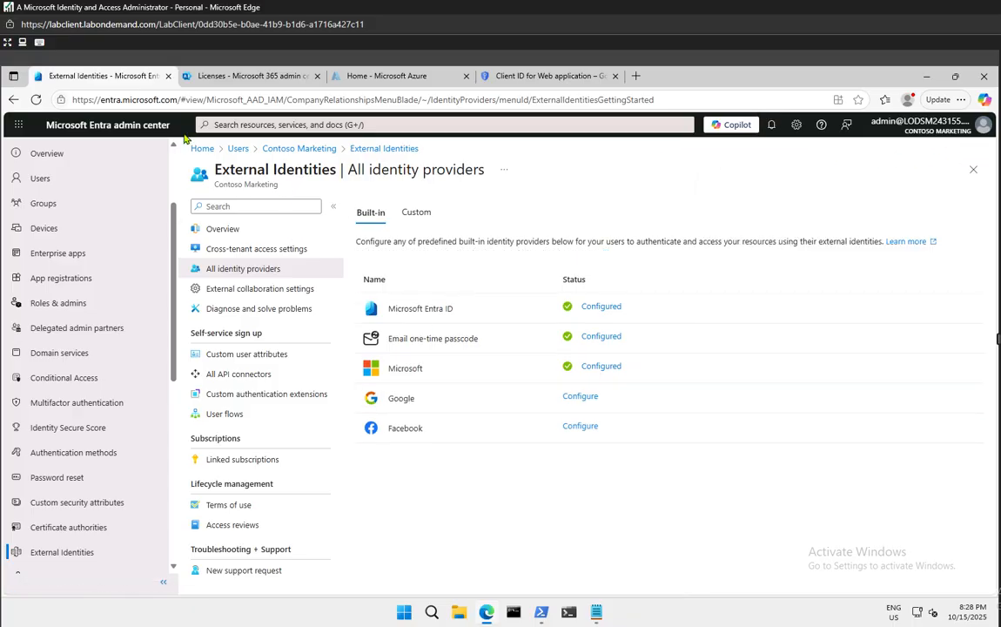
Refresh the identity providers page, then go to the Contoso Marketing users list
click(36, 98)
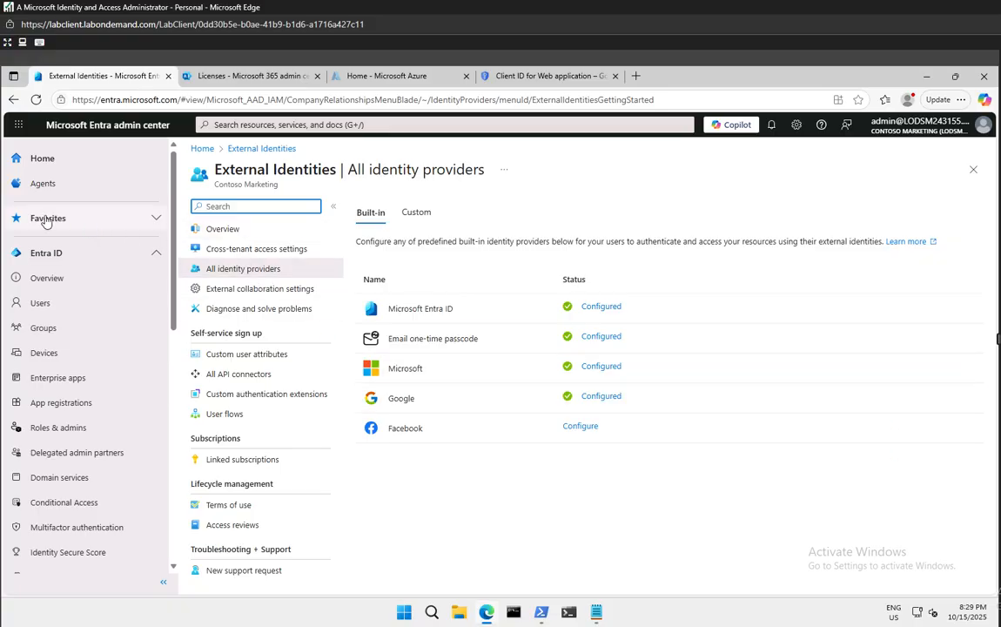
click(45, 305)
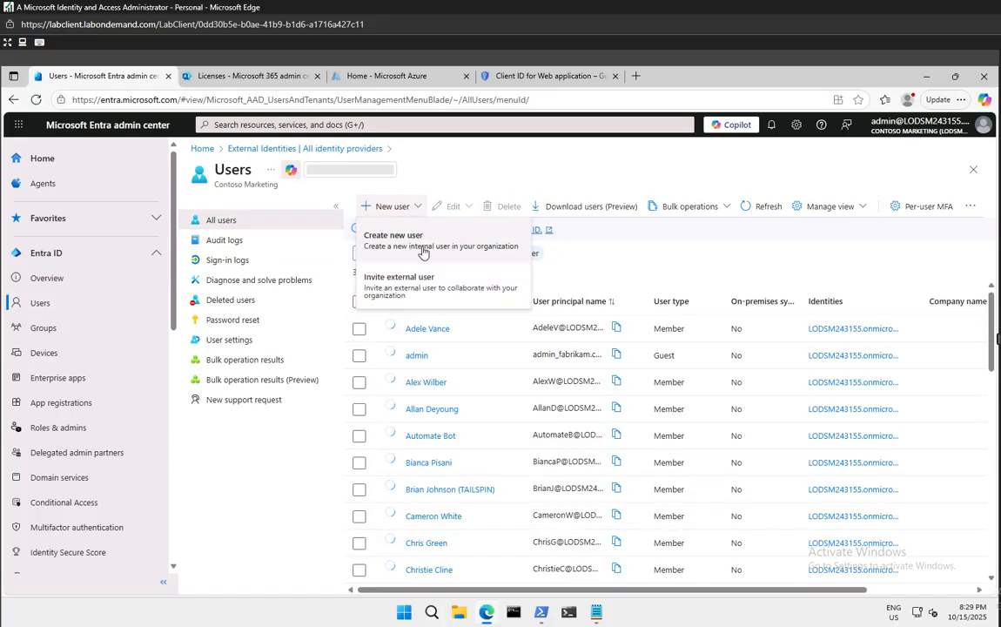
Choose Invite external user and enter the guest's Gmail address
click(393, 276)
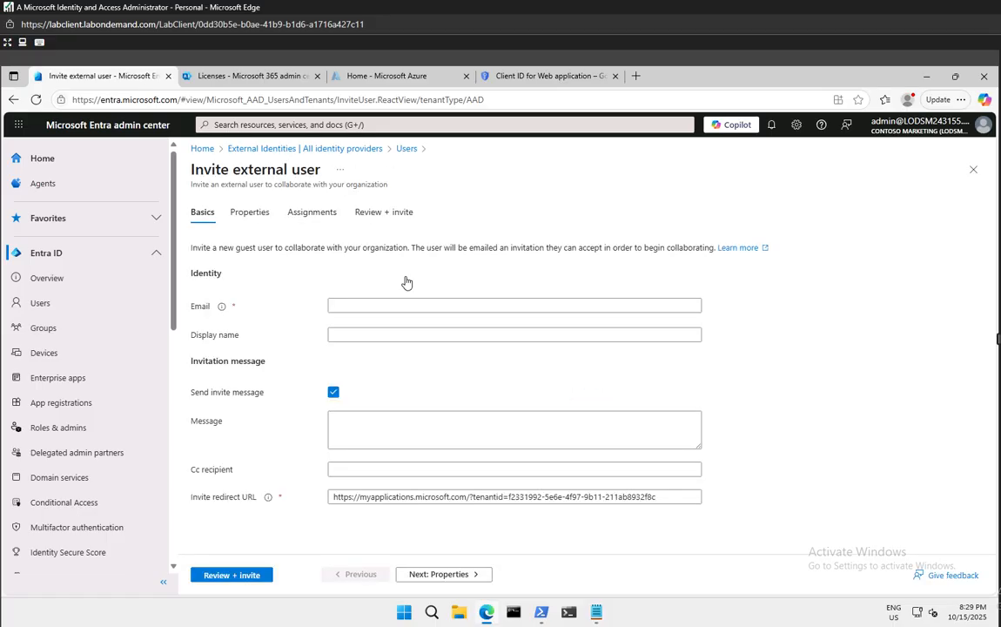
click(379, 306)
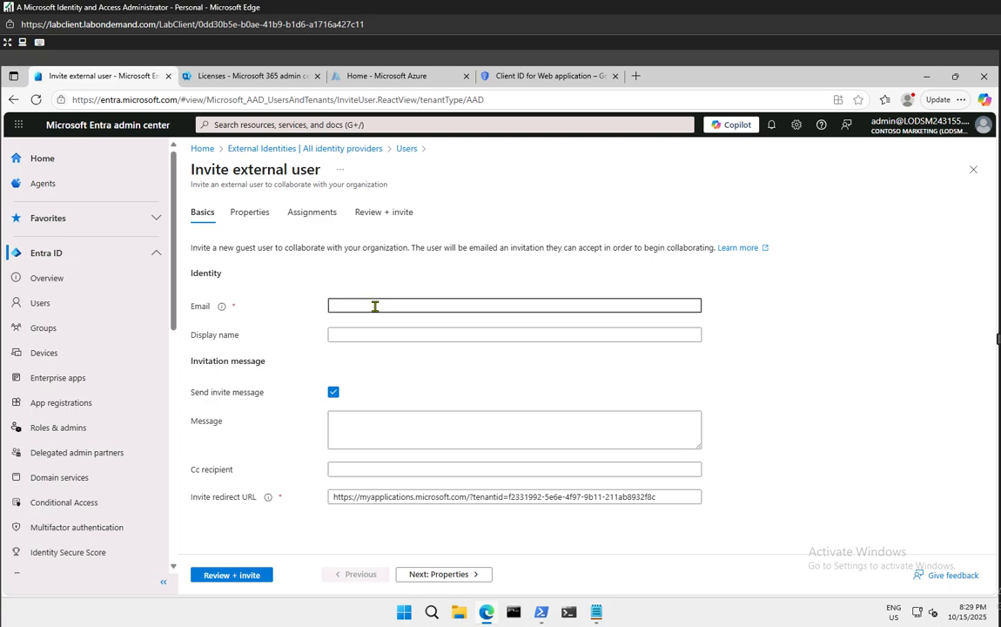
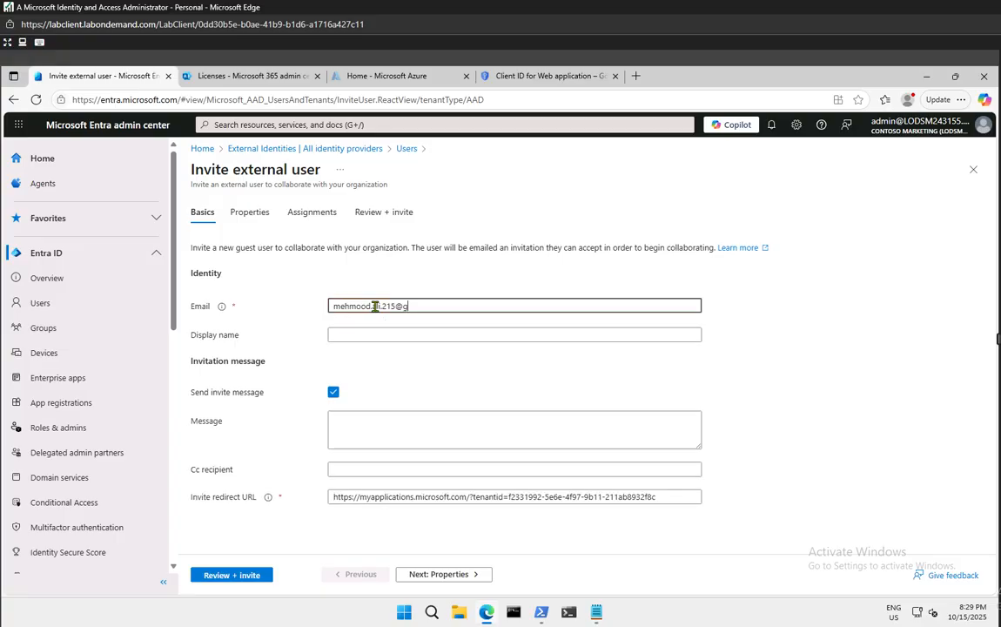
click(827, 426)
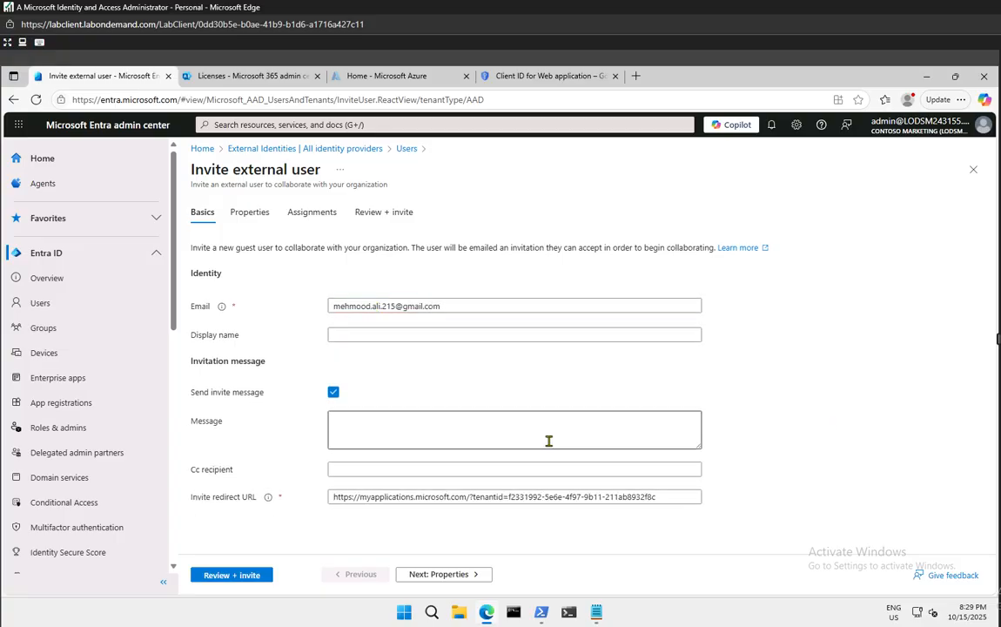
Write the invitation message 'Hey This, is federated identity provider.', applying the comma suggestion
click(502, 438)
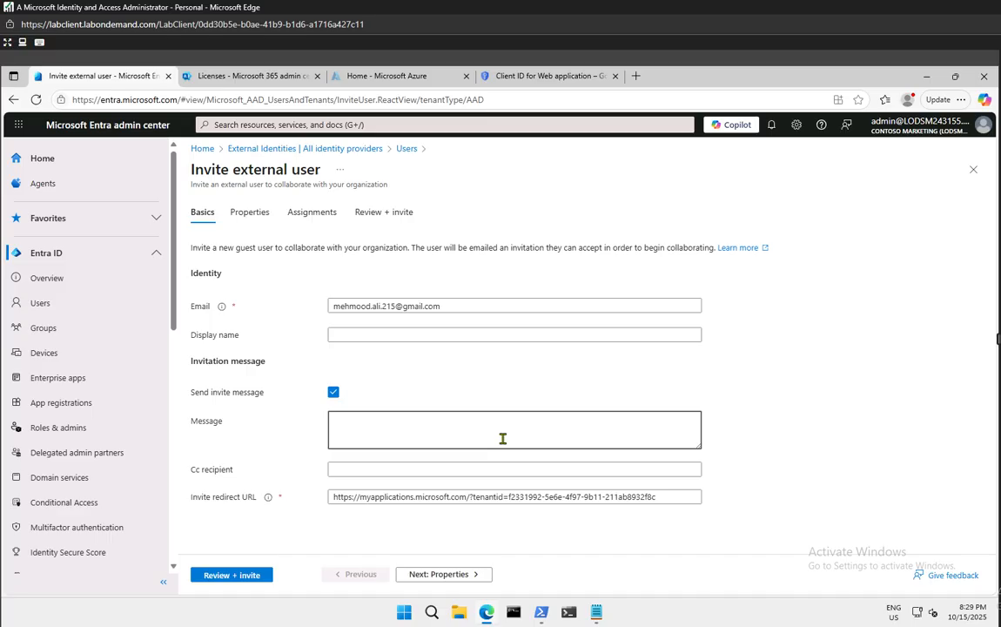
text(Hey This is federated identity)
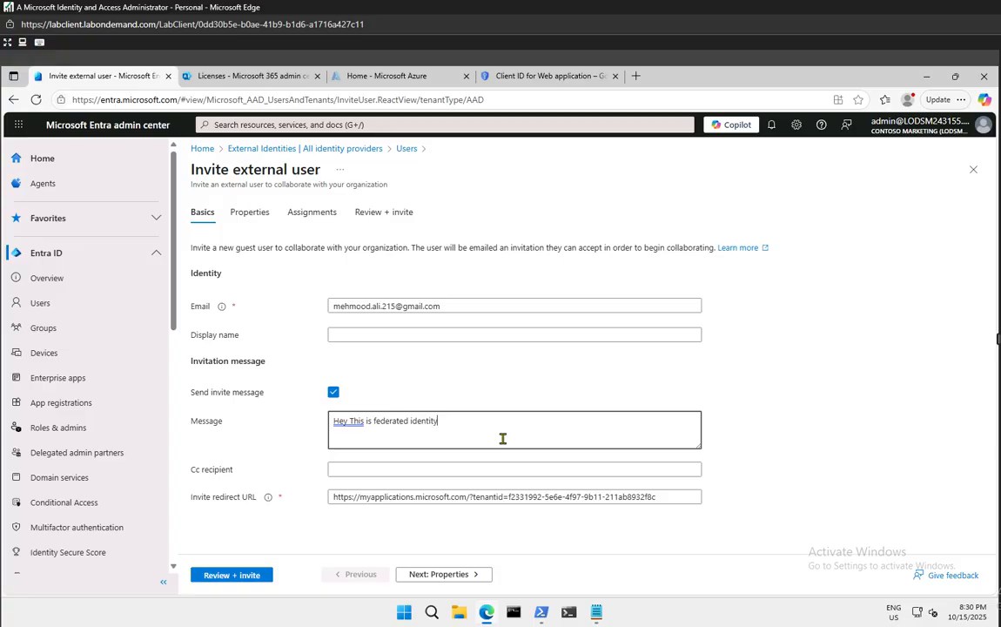
text( provider.)
drag(334, 421, 359, 425)
right_click(359, 425)
mouse_move(388, 435)
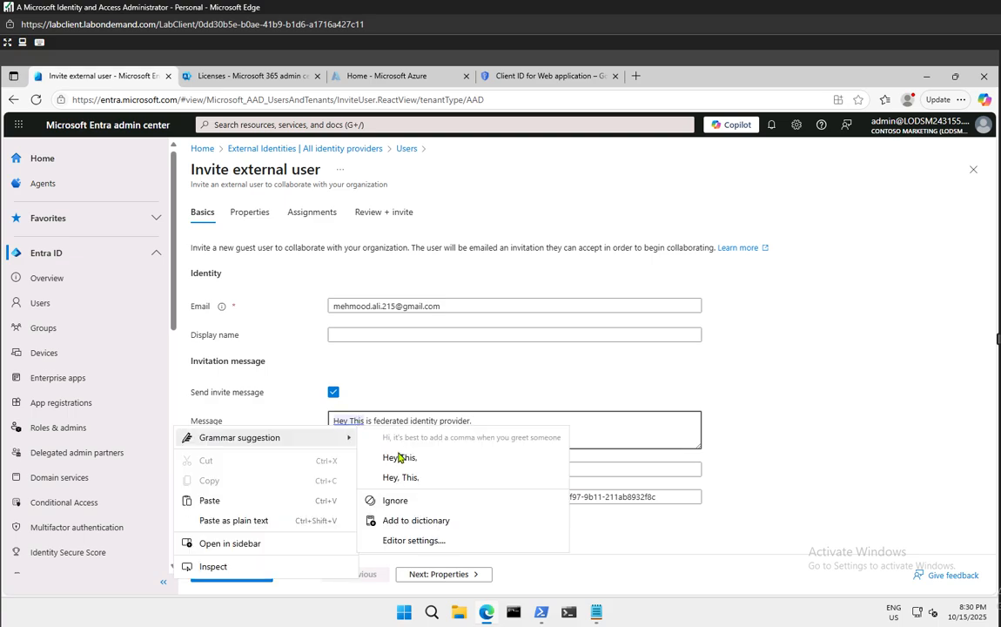
click(402, 457)
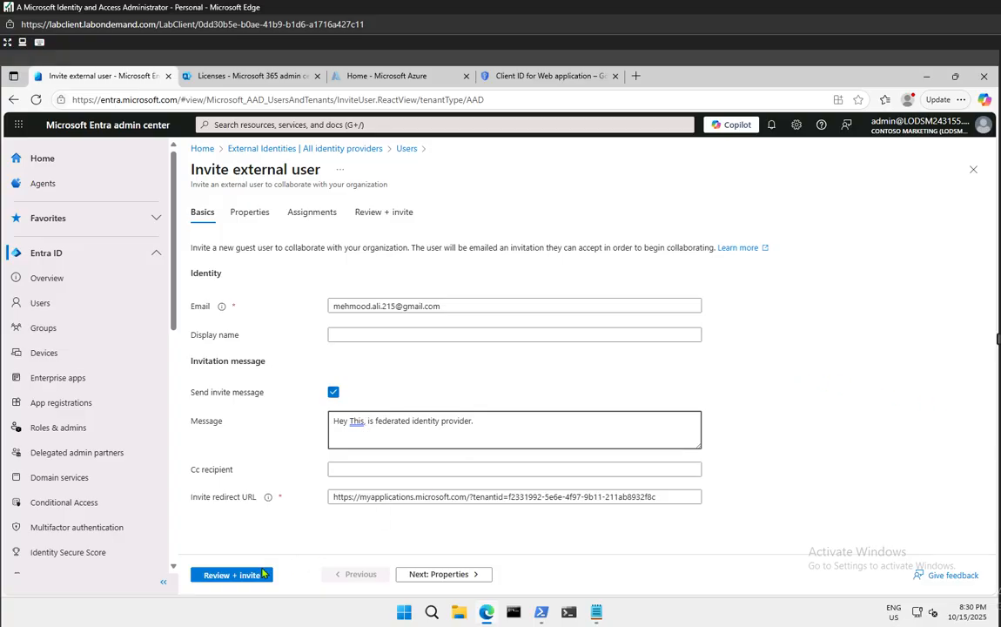
text(,)
Review and send the invitation to the Gmail guest
click(244, 576)
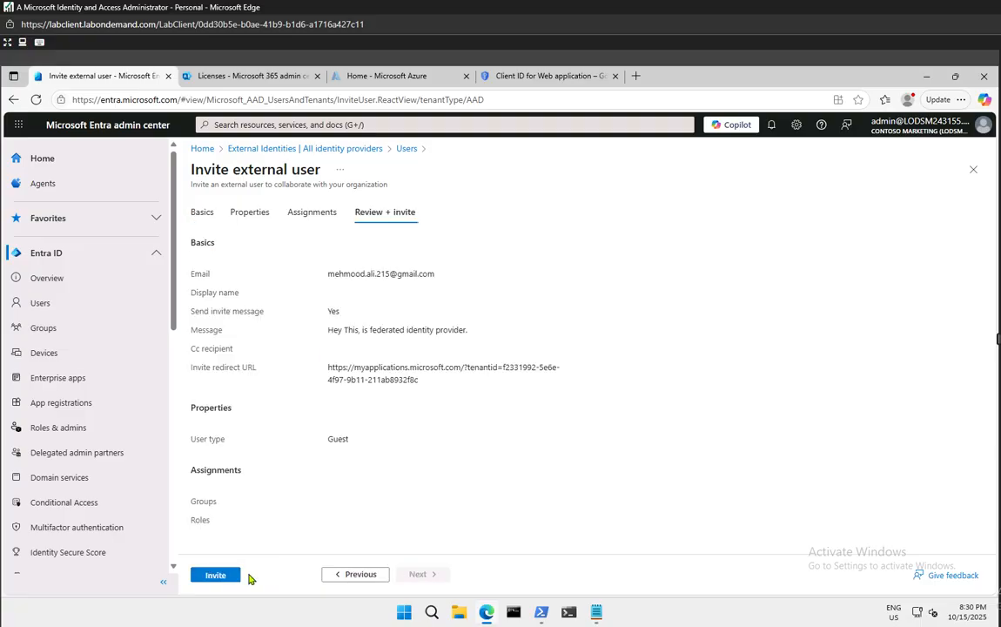
click(231, 577)
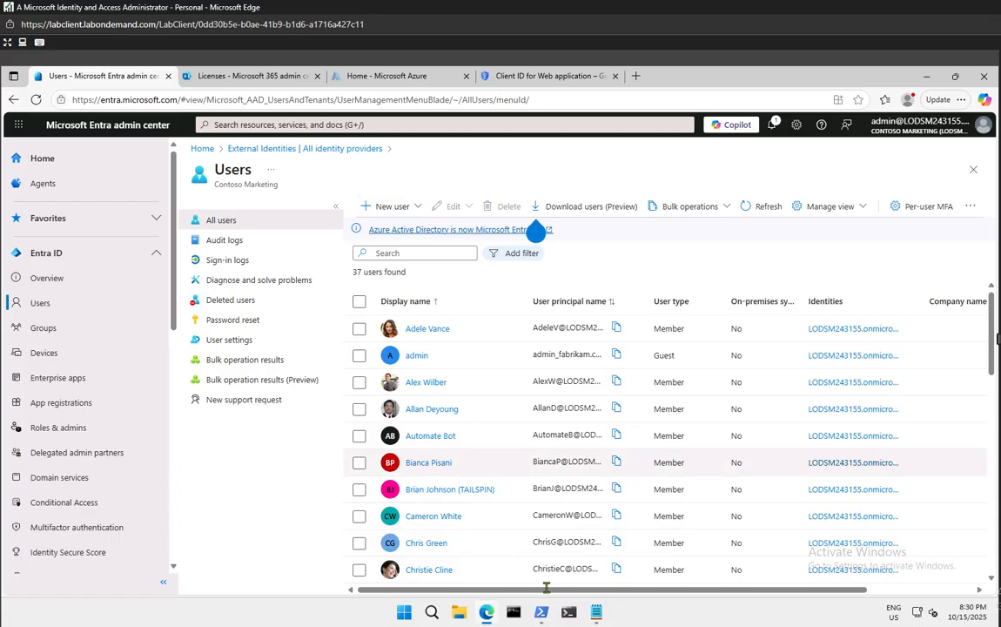
Open a new InPrivate Edge window and load gmail.com
right_click(486, 615)
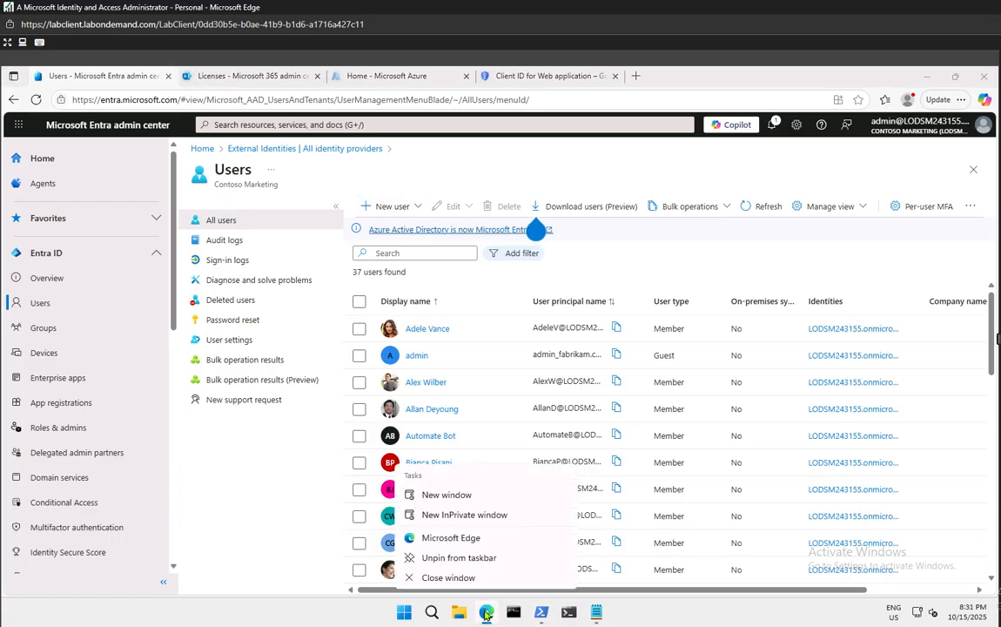
click(446, 518)
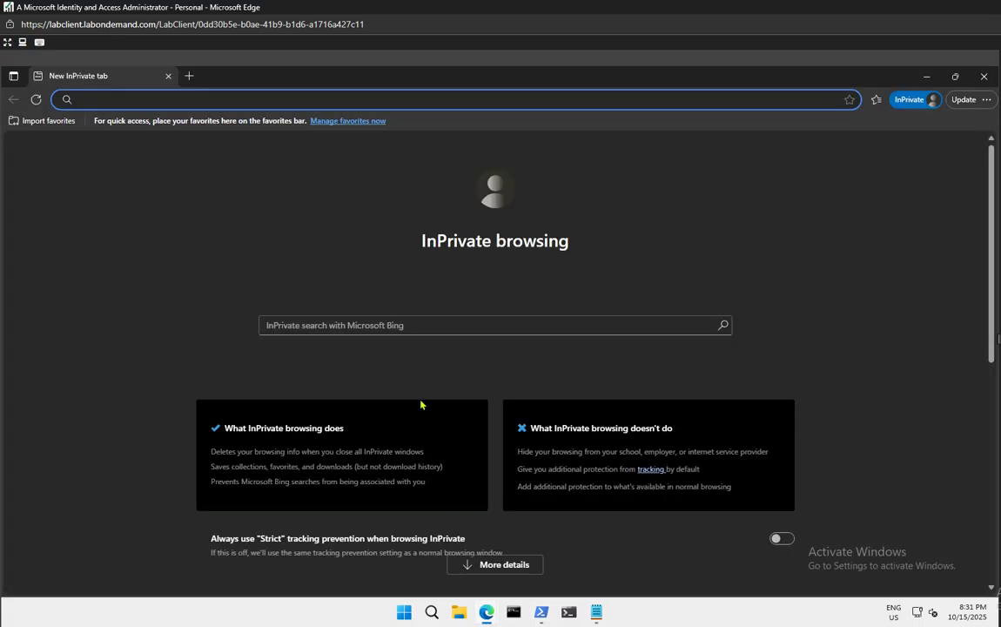
text(gmail.com)
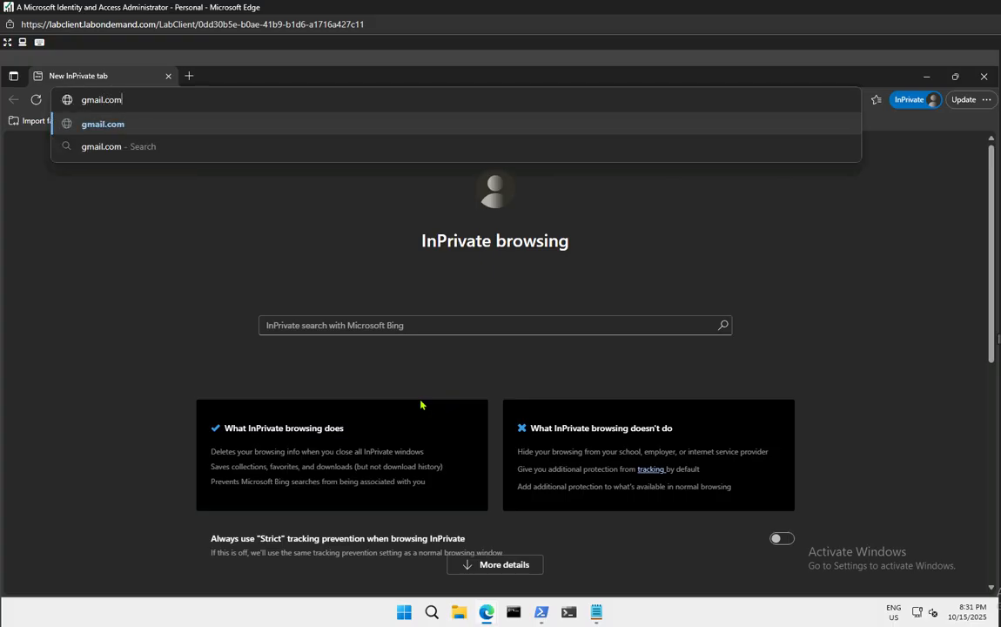
key(Return)
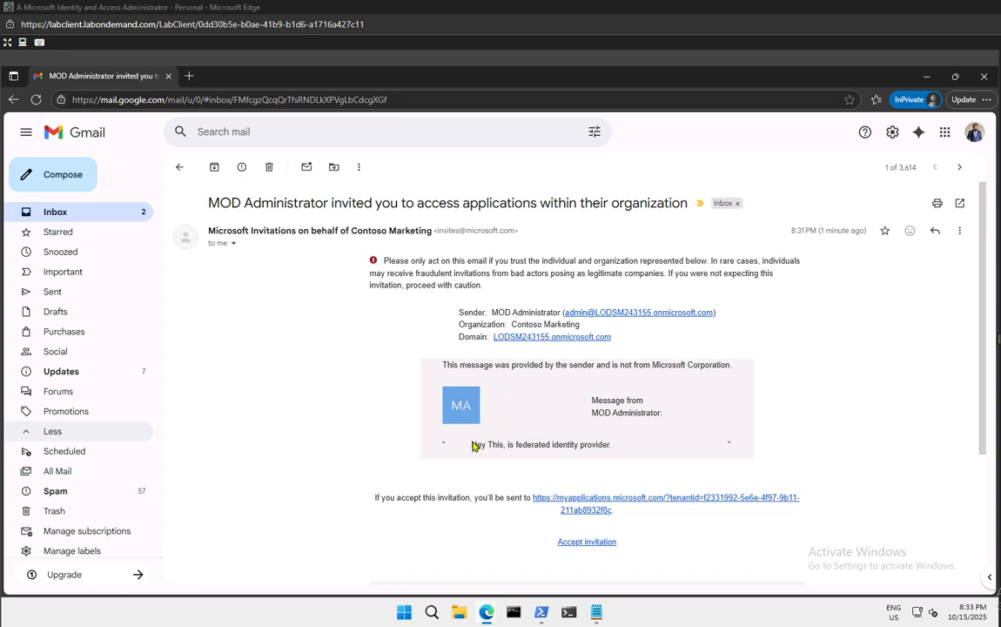
Accept the Contoso Marketing invitation from the email and switch to the opened sign-in tab
drag(469, 445, 539, 444)
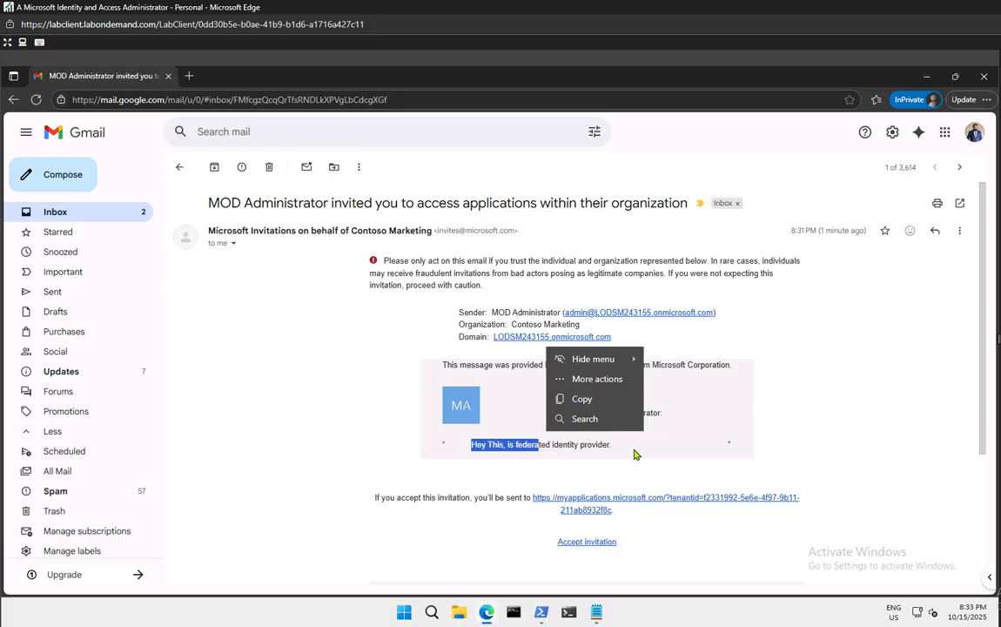
click(584, 459)
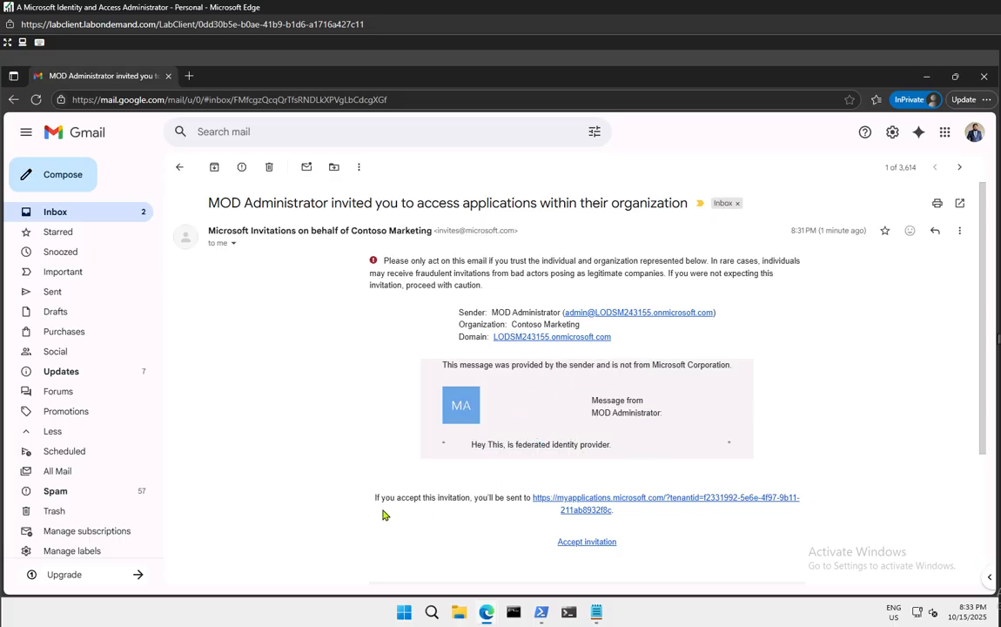
click(589, 542)
click(272, 79)
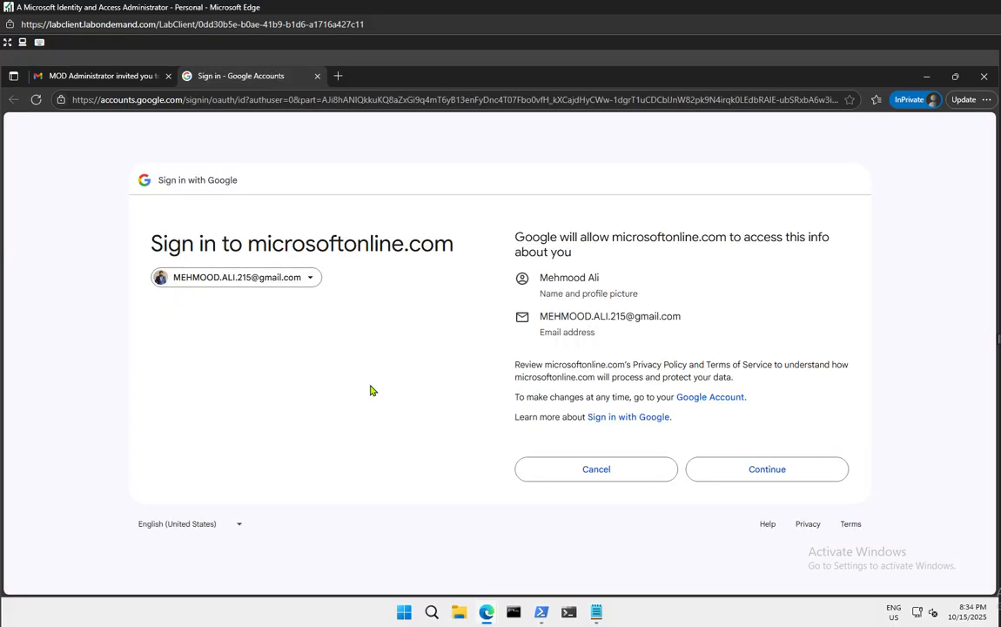
Continue on the Sign in with Google page so the Gmail account signs in to microsoftonline.com
click(761, 470)
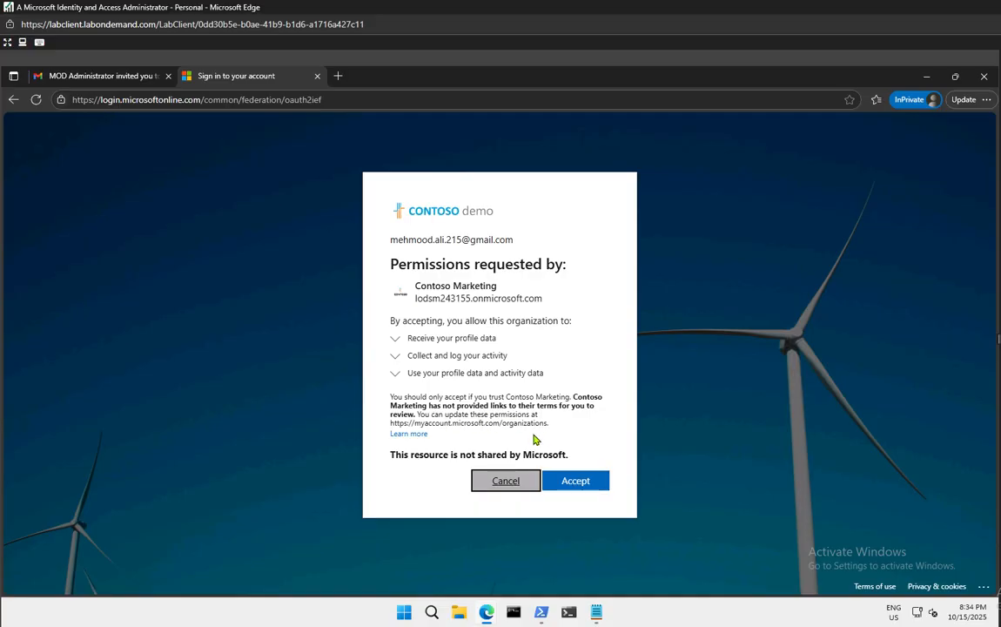
Expand the profile data, activity logging and data-use permission details, then accept Contoso Marketing's request
click(394, 340)
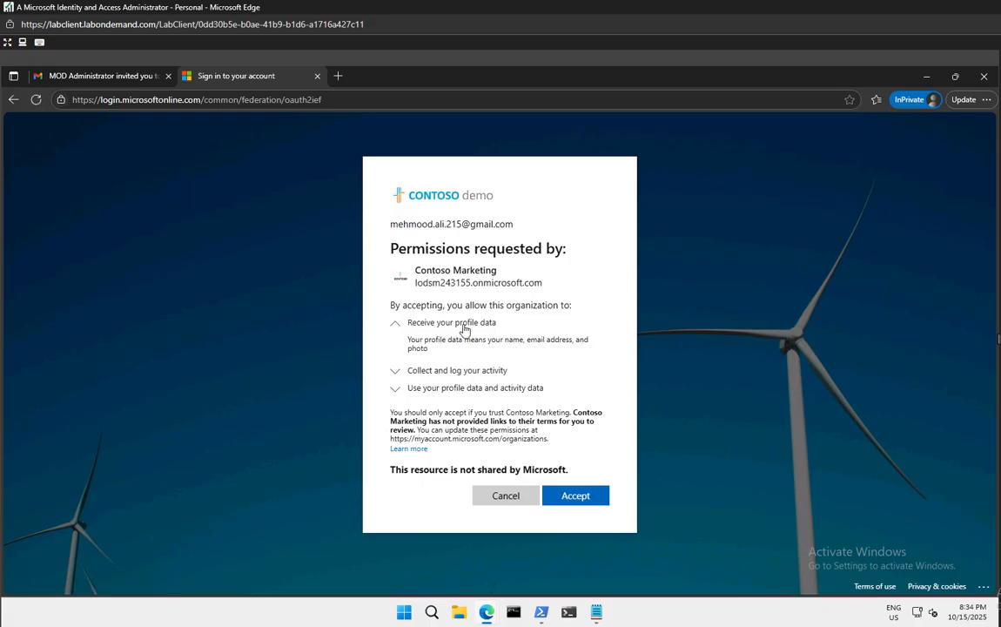
click(396, 372)
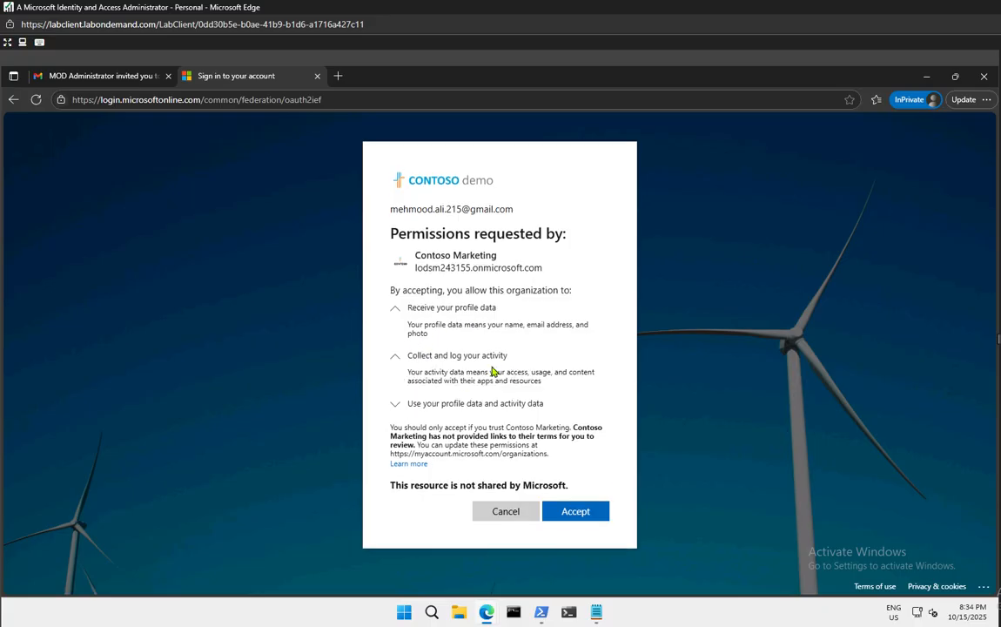
click(397, 403)
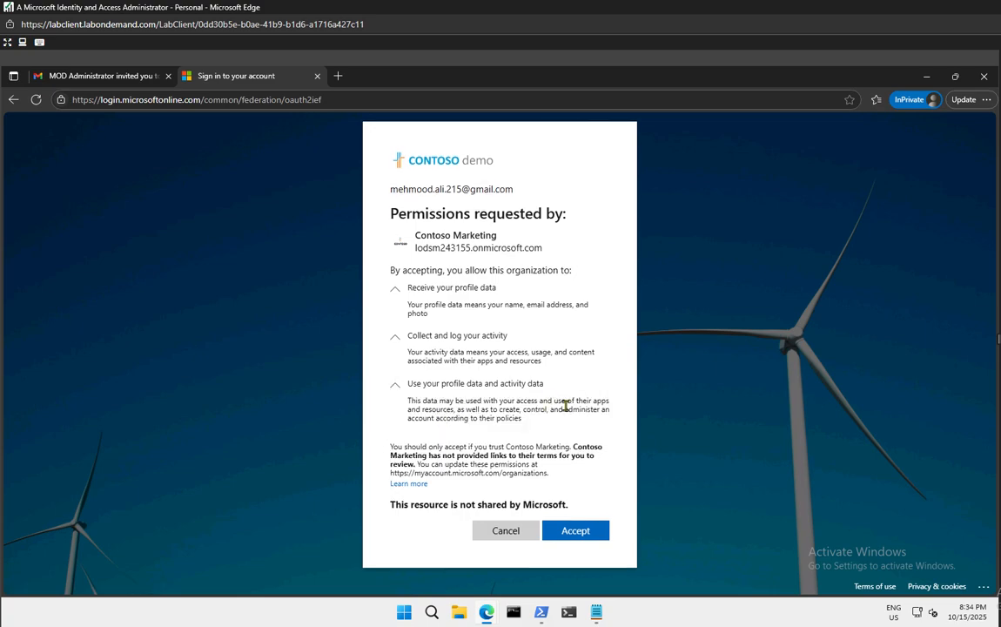
click(576, 531)
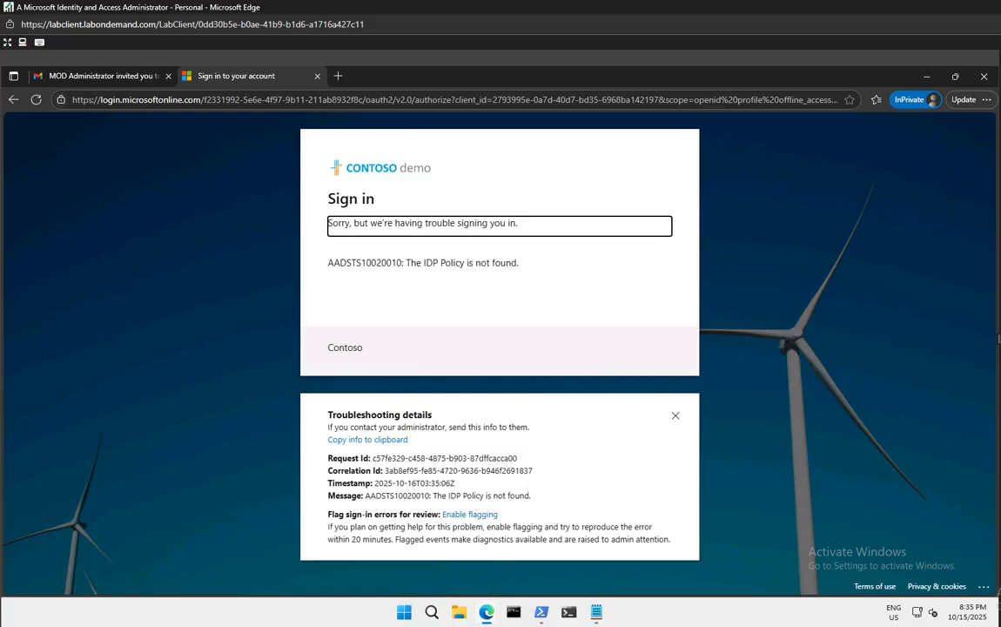
Refresh the failed sign-in page and bring up Sign-in options to retry
click(41, 102)
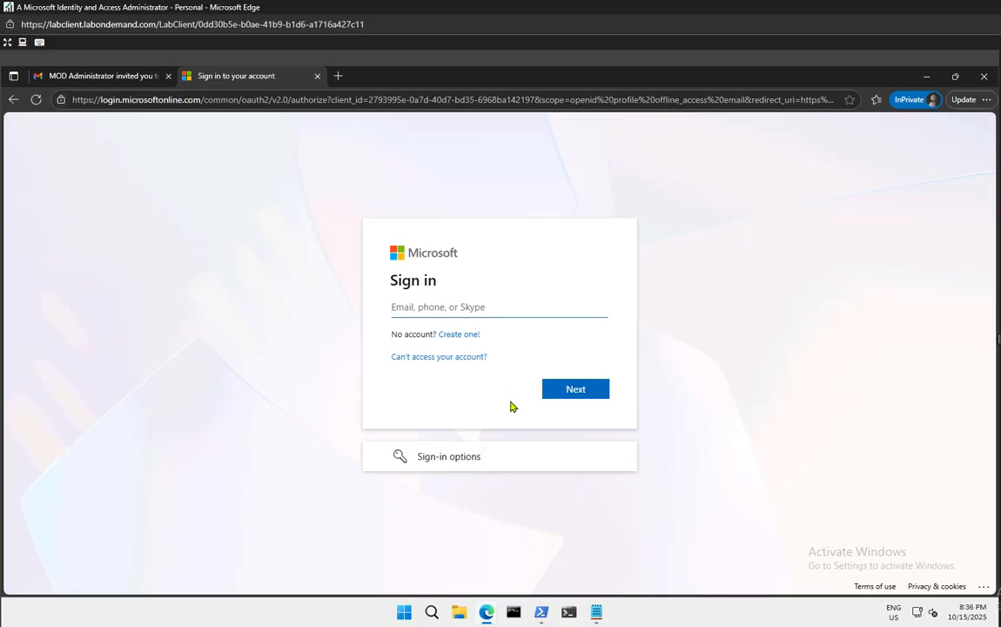
click(428, 458)
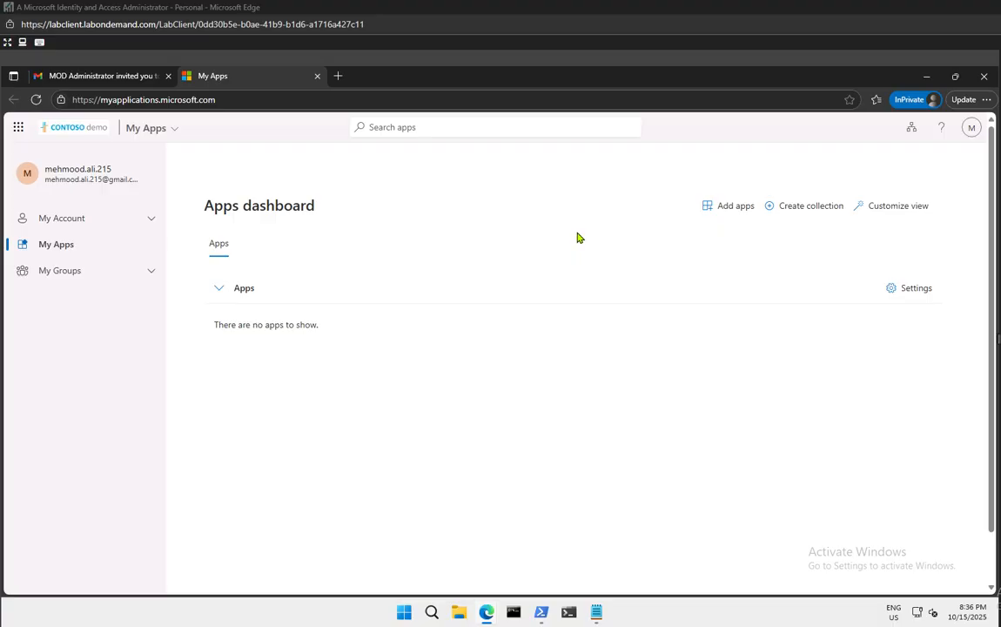
Return from the invitation email to My Apps and view the guest's group and account settings
click(59, 77)
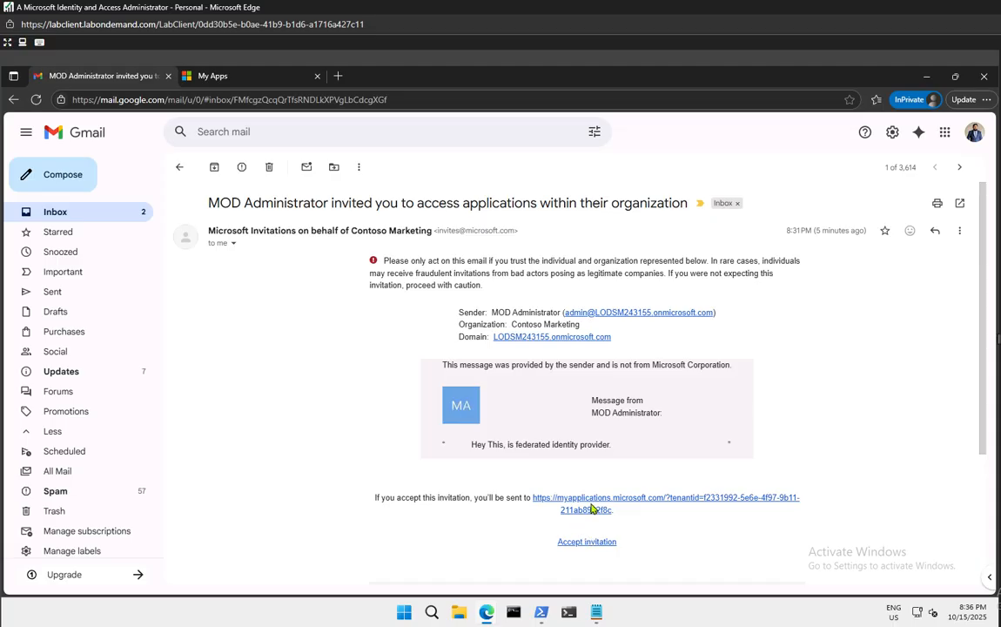
click(228, 80)
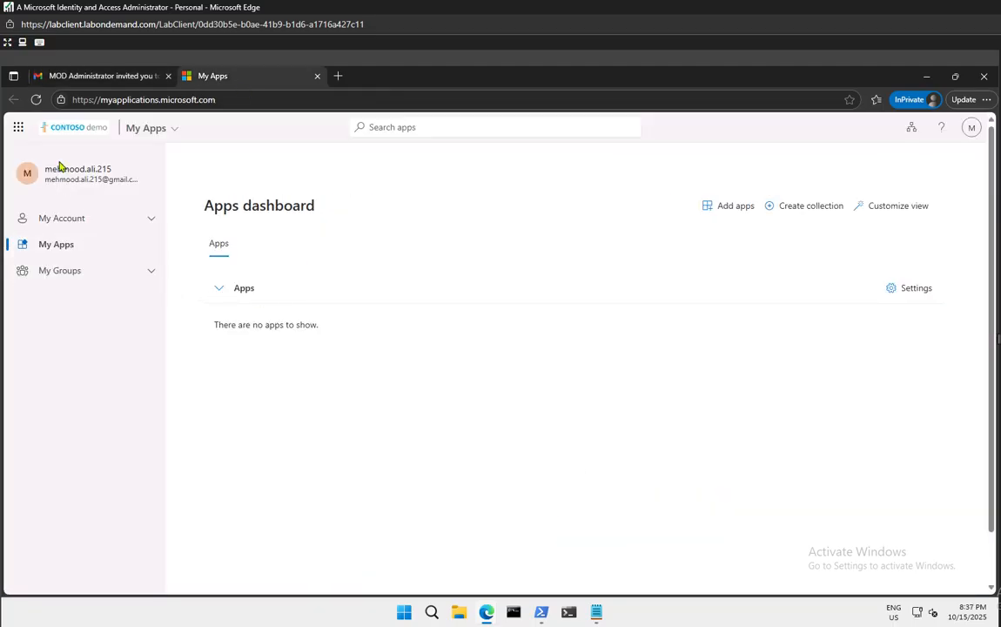
click(152, 276)
click(151, 218)
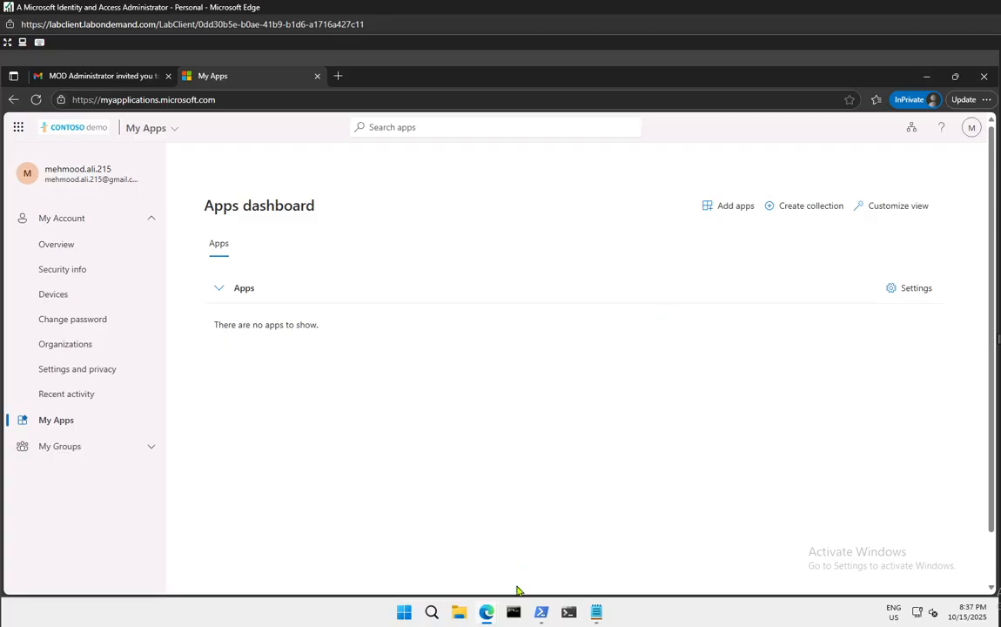
Go to login.microsoftonline.com in a new InPrivate tab
click(338, 77)
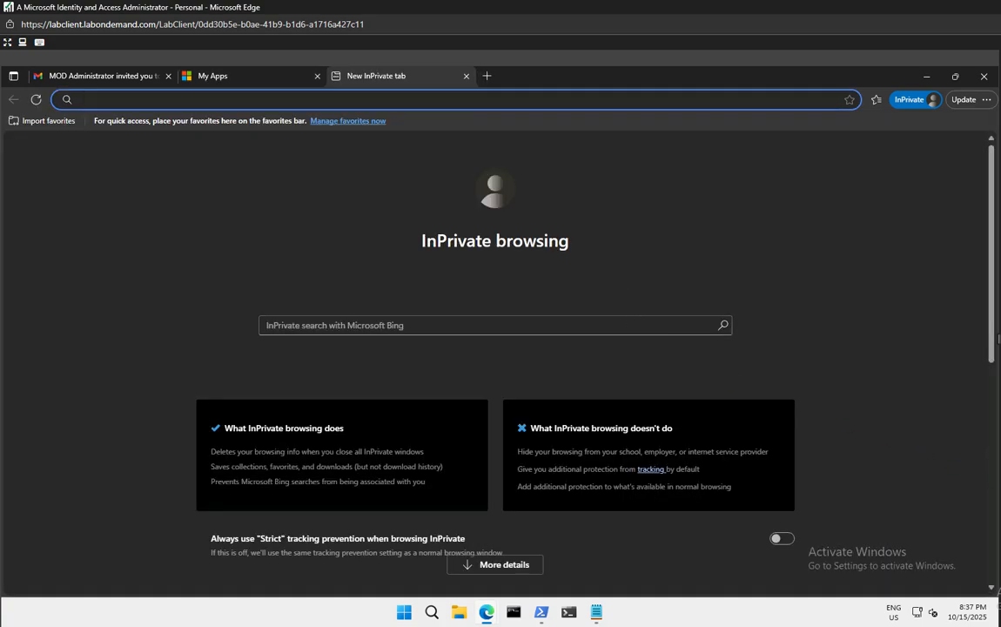
text(login.microsoftonline.com)
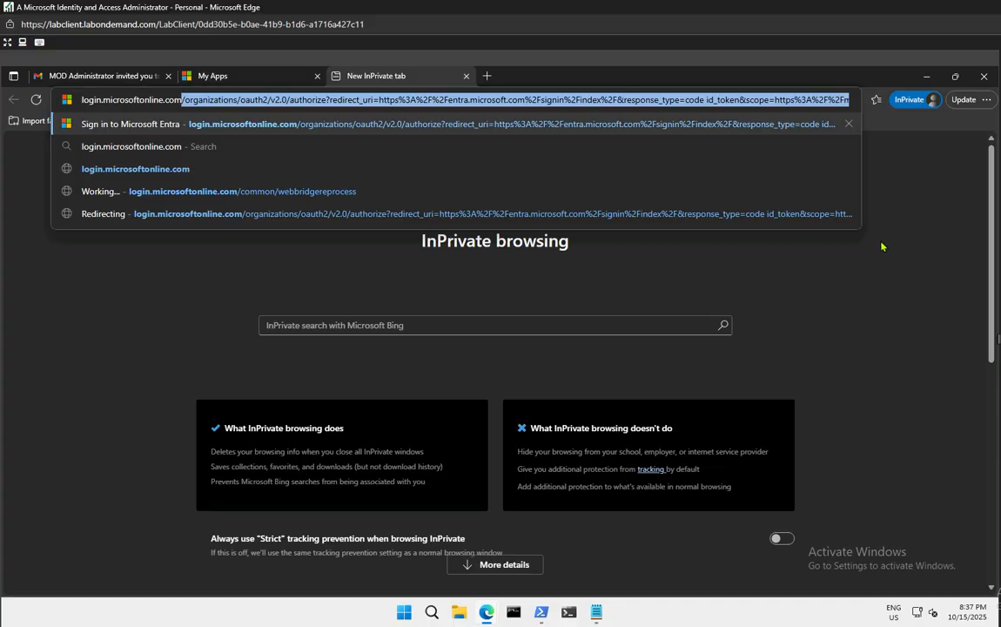
key(Delete)
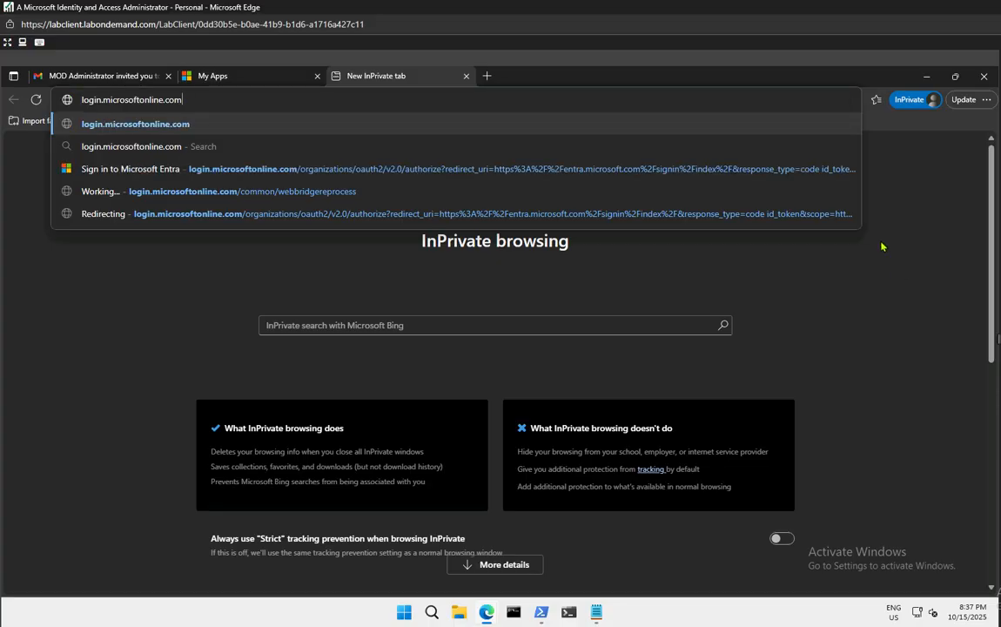
key(Return)
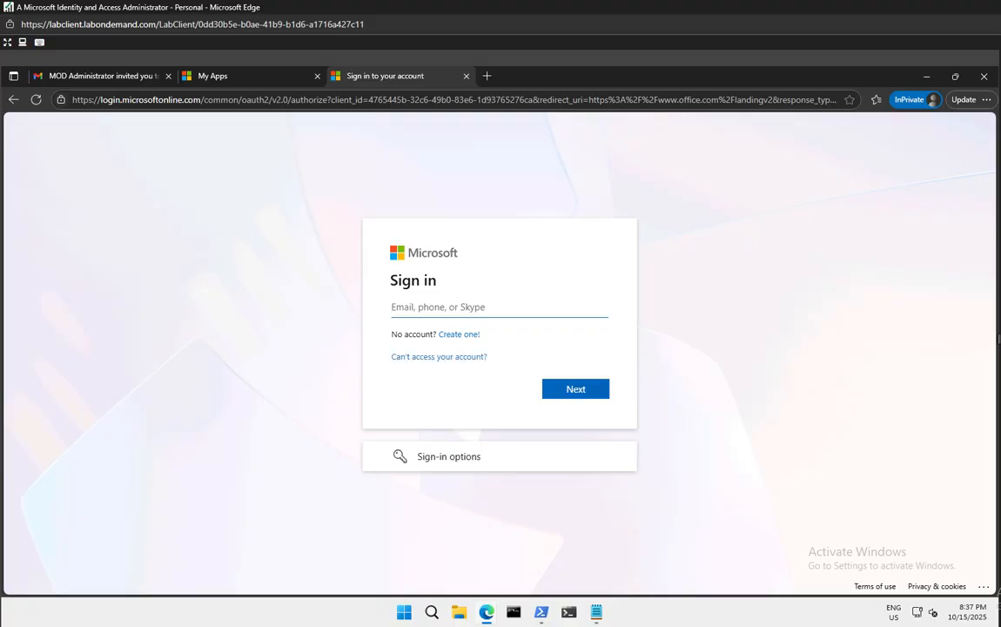
Choose Sign-in options > Sign in to an organization and try continuing without a domain
click(452, 459)
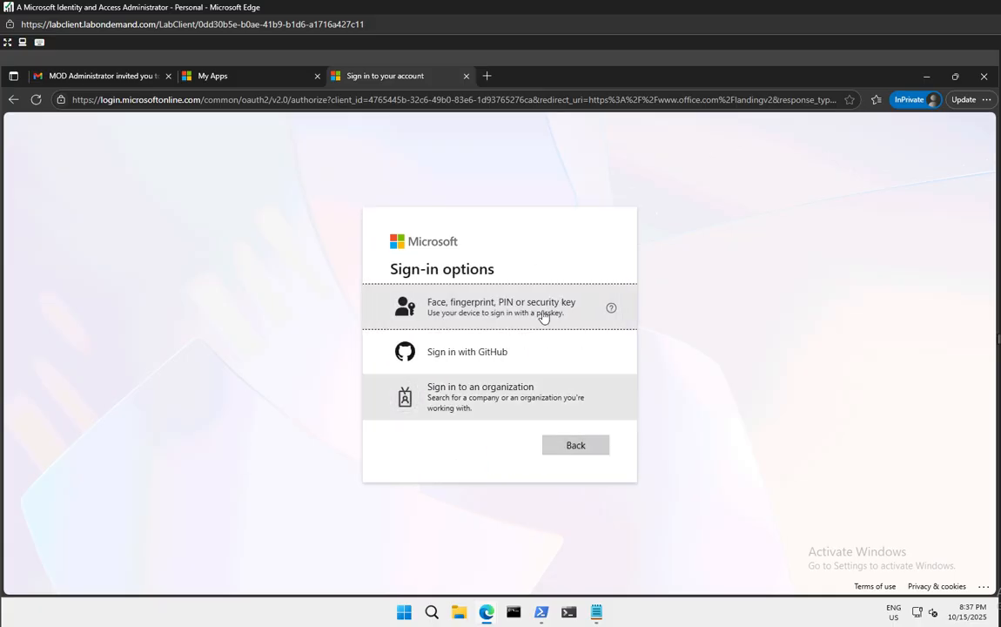
click(490, 398)
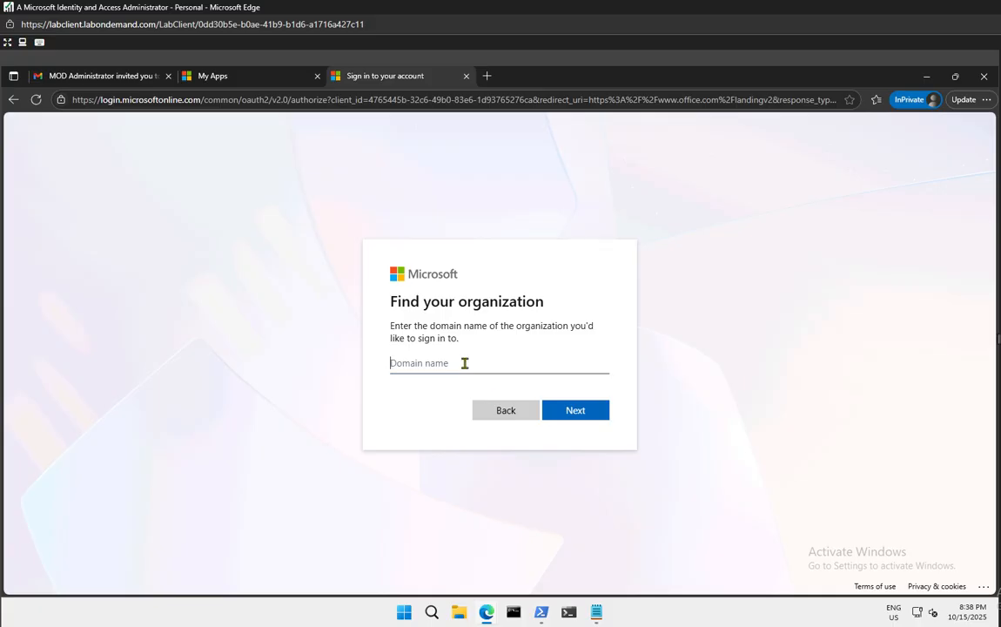
click(597, 419)
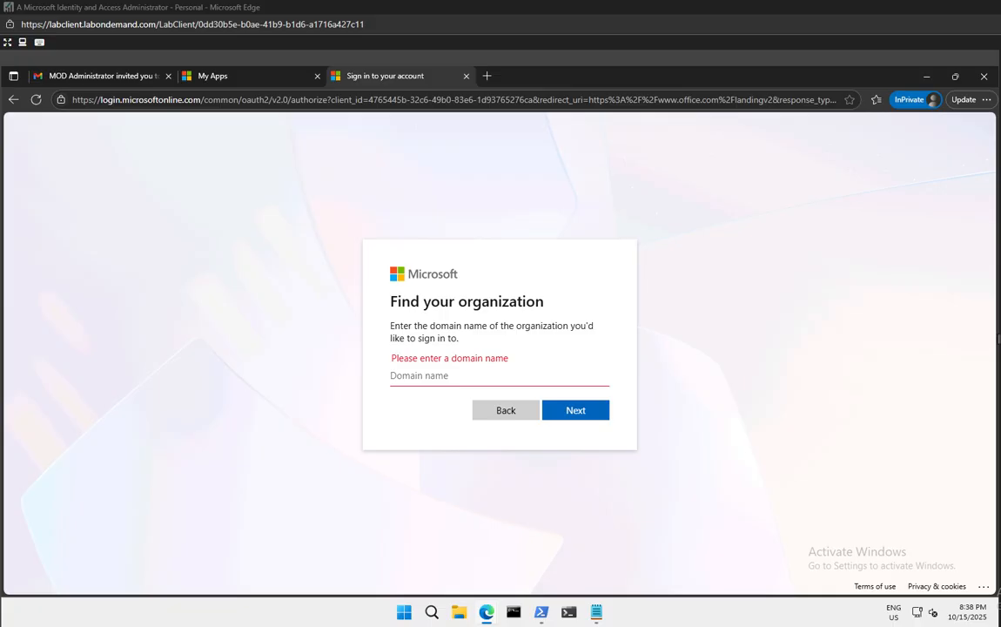
click(415, 377)
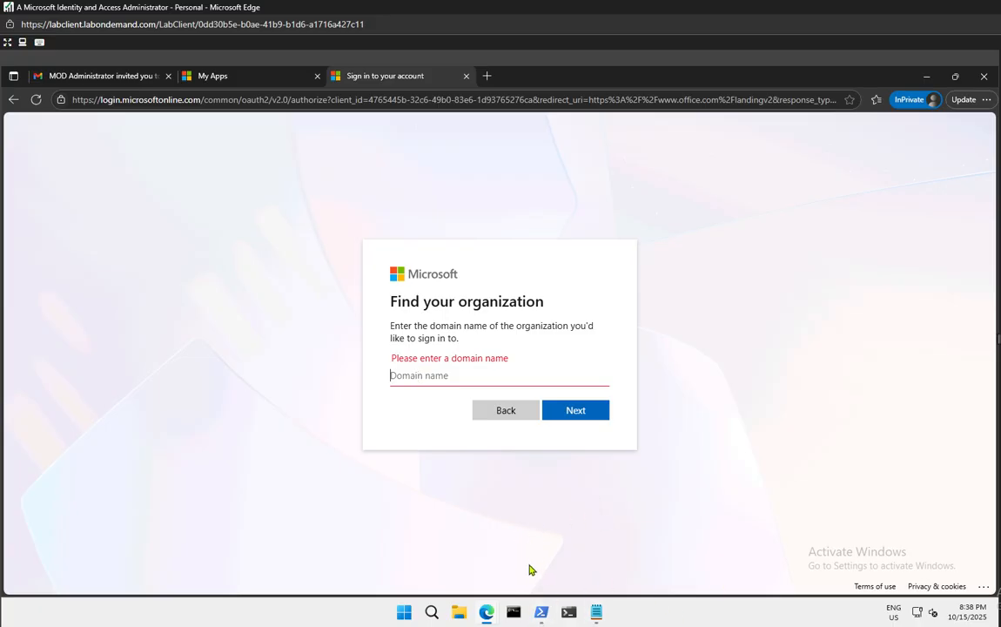
Copy the primary domain LODSM243155.onmicrosoft.com from the tenant Overview, then glance at the other tabs
mouse_move(493, 619)
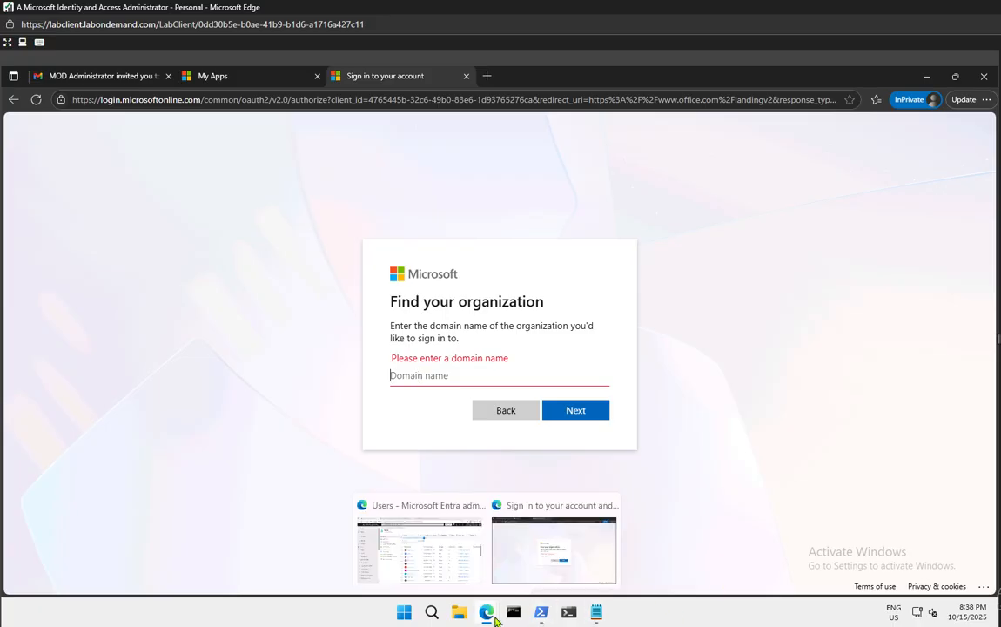
click(456, 570)
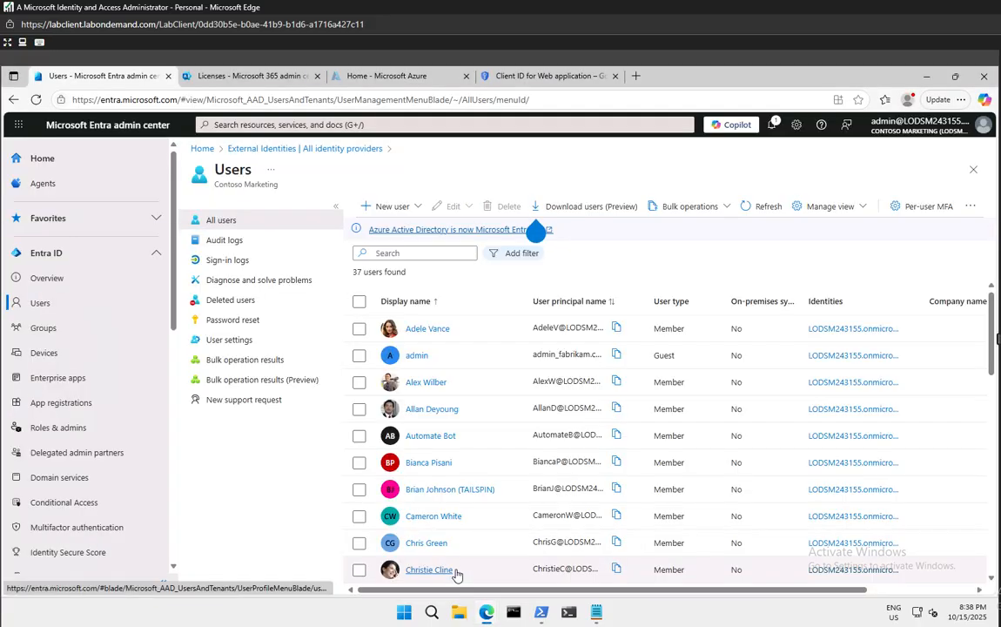
click(51, 279)
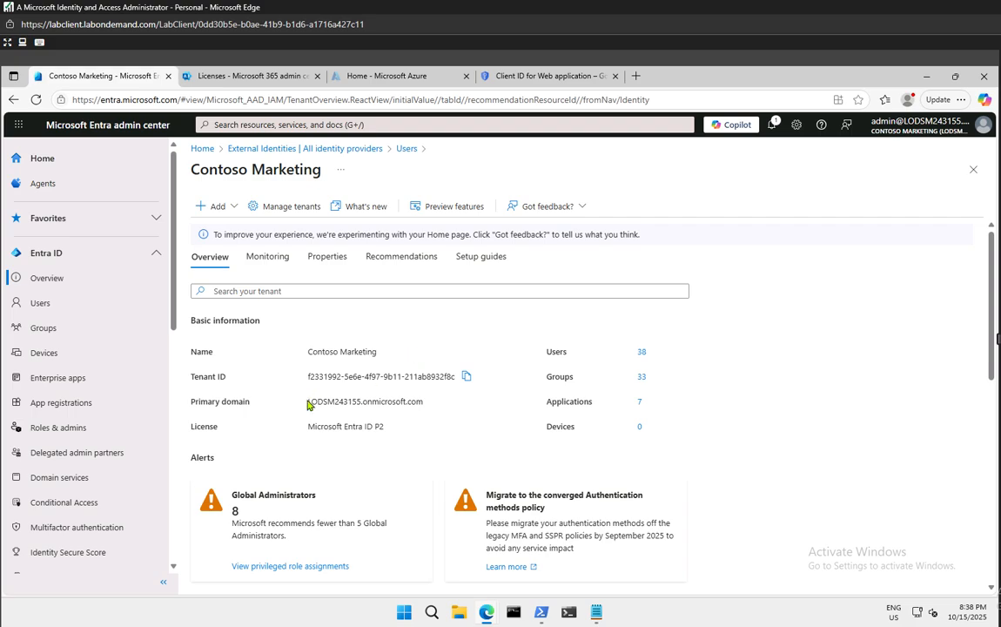
drag(307, 402, 447, 416)
key(ctrl+c)
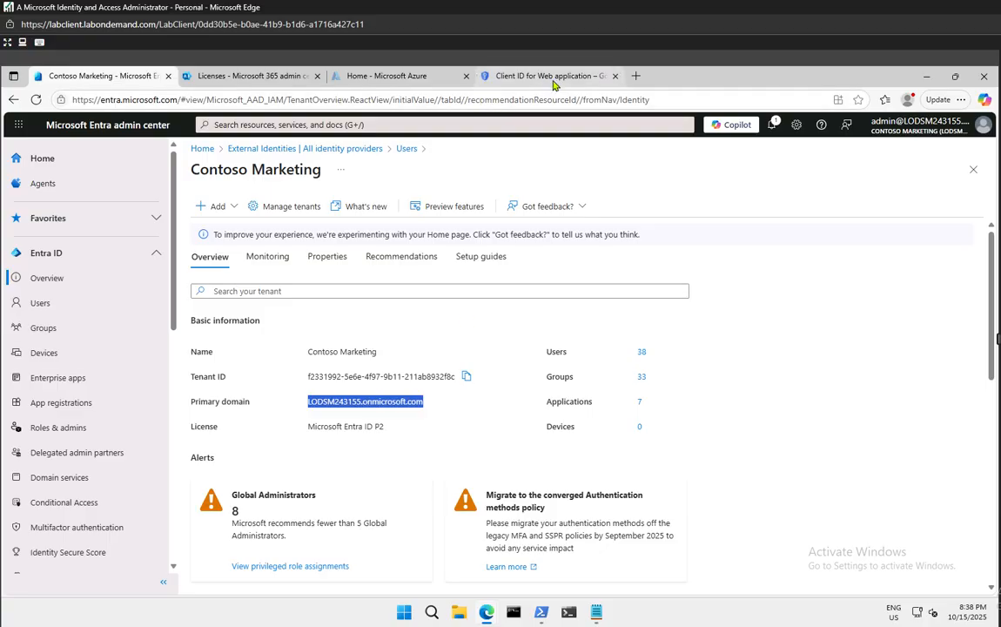
click(493, 73)
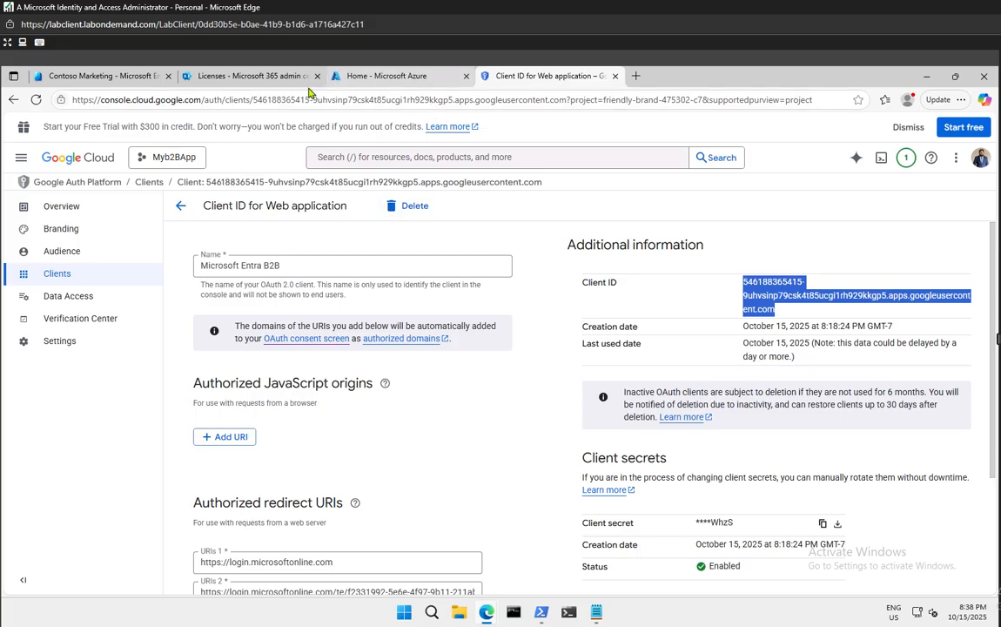
click(252, 76)
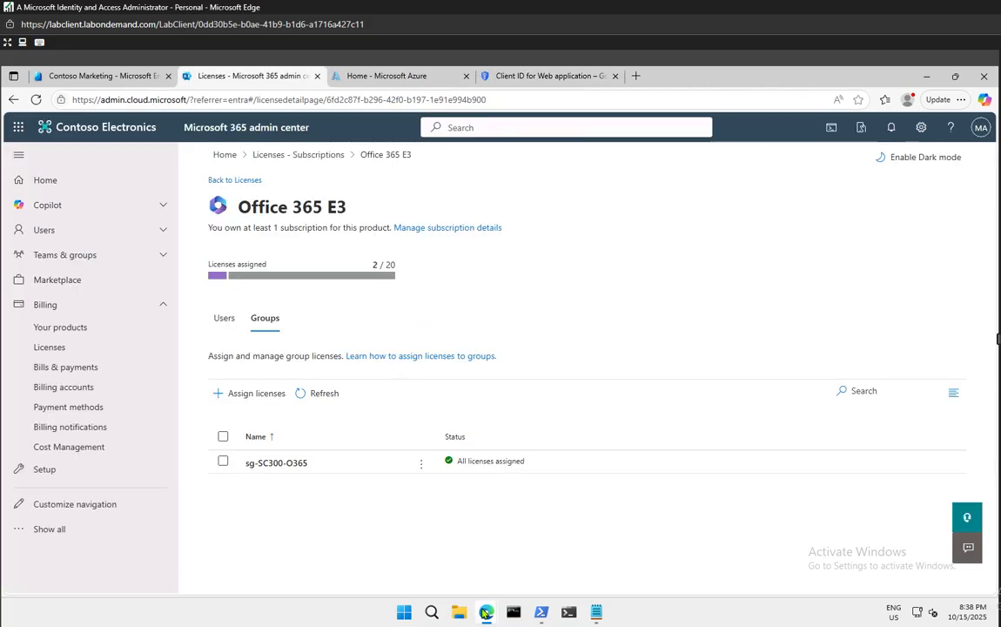
Paste LODSM243155.onmicrosoft.com into Find your organization and submit it, hitting the IDP Policy error
mouse_move(486, 612)
click(551, 553)
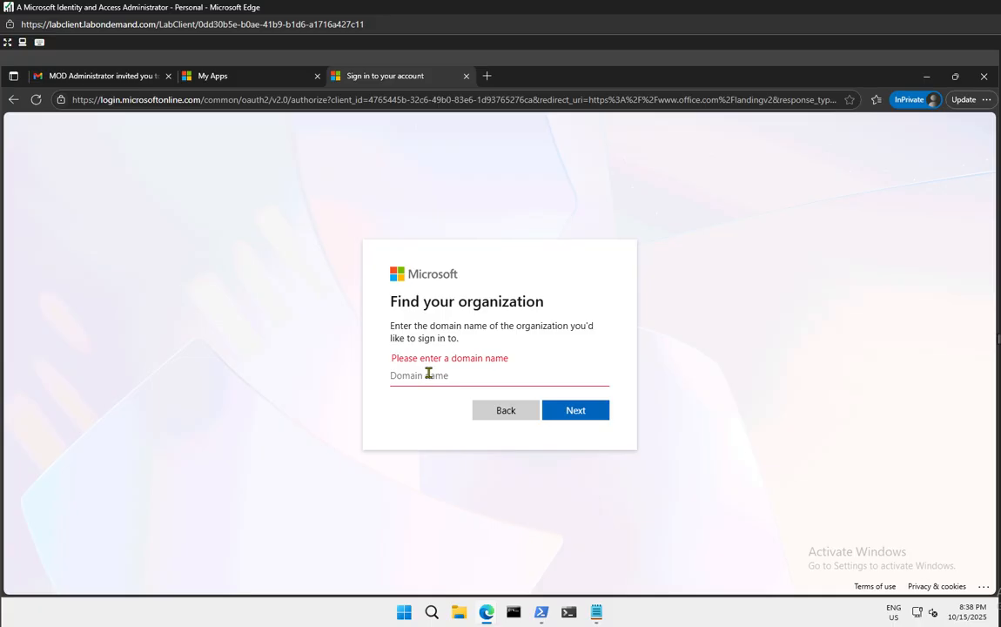
key(ctrl+v)
click(584, 411)
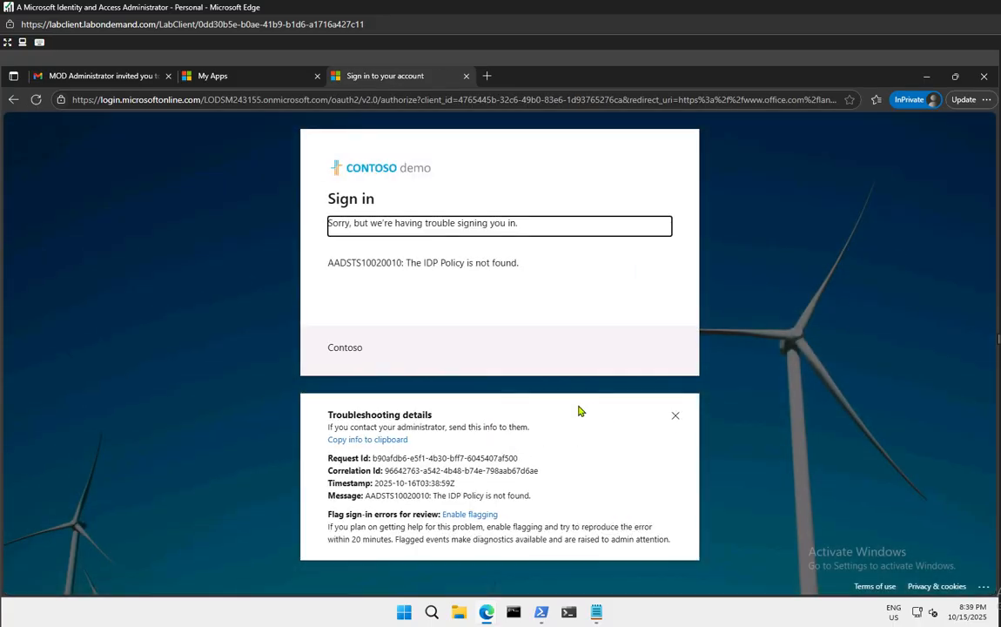
Refresh, choose Sign in to an organization again and type 'Cont' as the organization
click(38, 101)
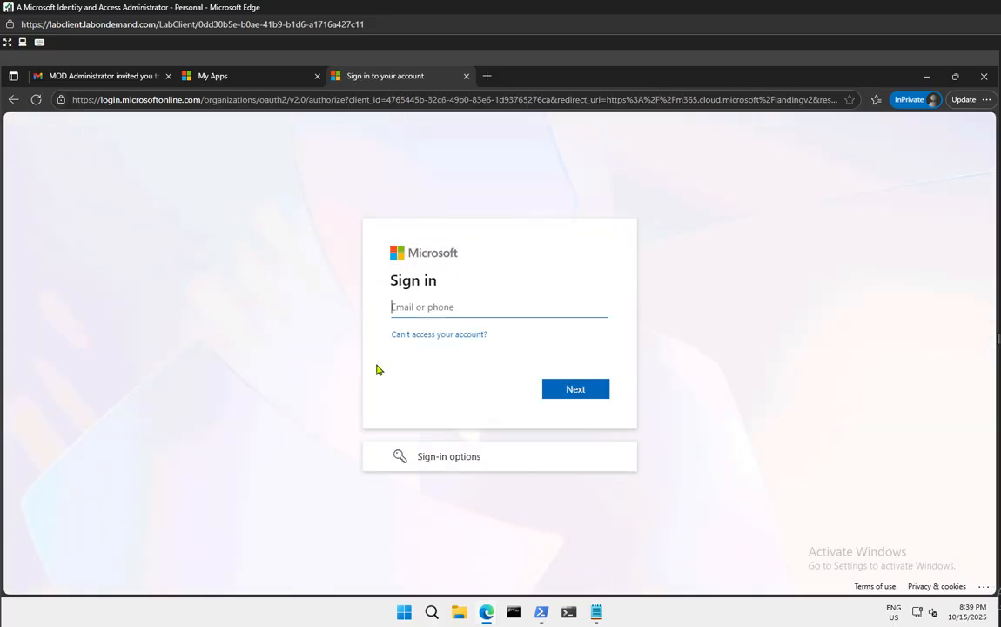
click(481, 458)
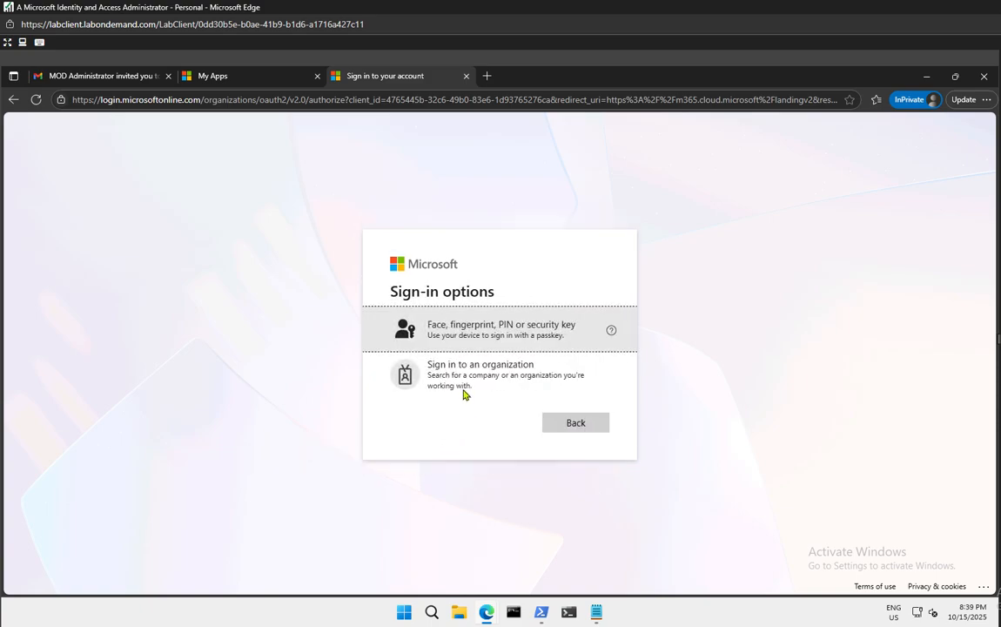
click(473, 375)
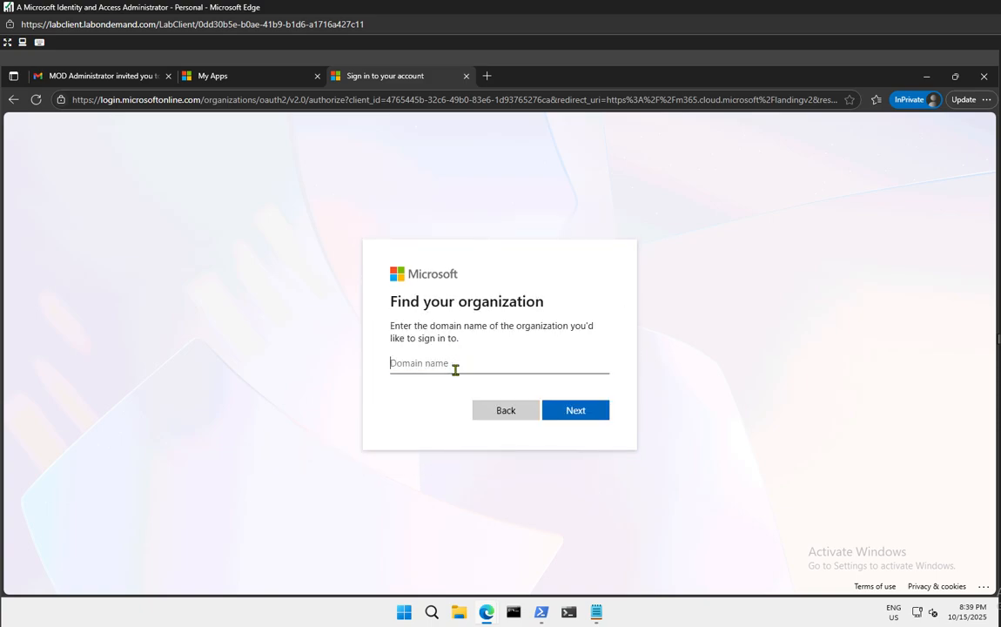
text(Contoso)
mouse_move(486, 612)
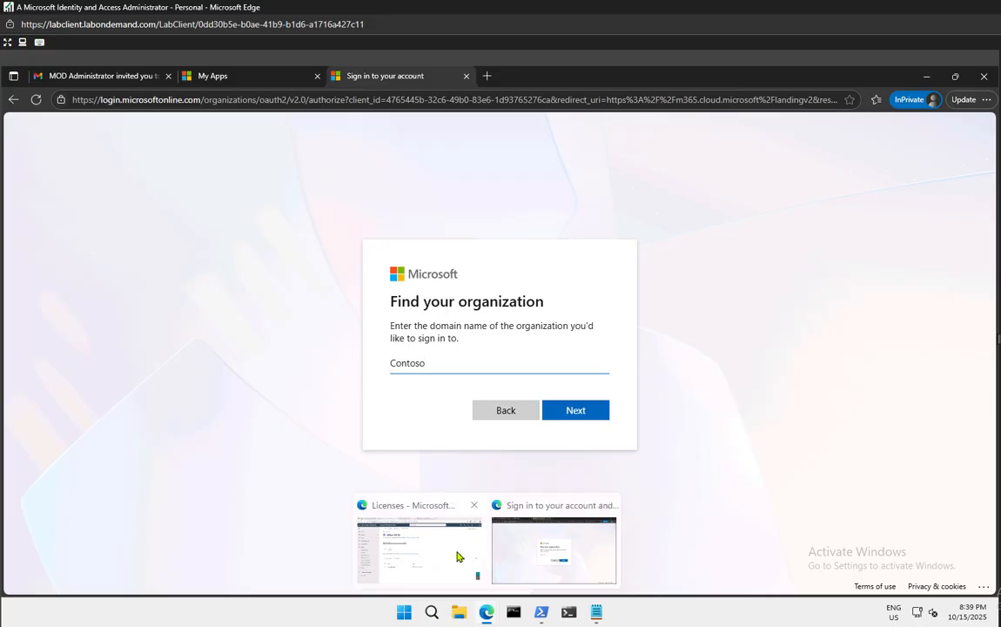
click(422, 544)
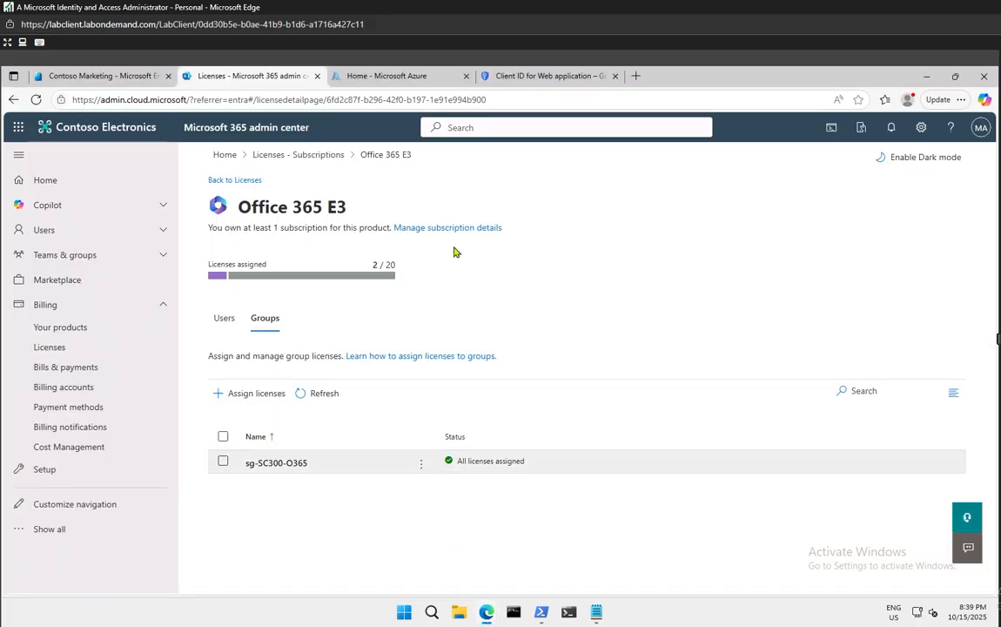
Copy ContosoMarketing.onmicrosoft.com from the third authorized redirect URI in Google Cloud Console
click(538, 77)
mouse_move(385, 383)
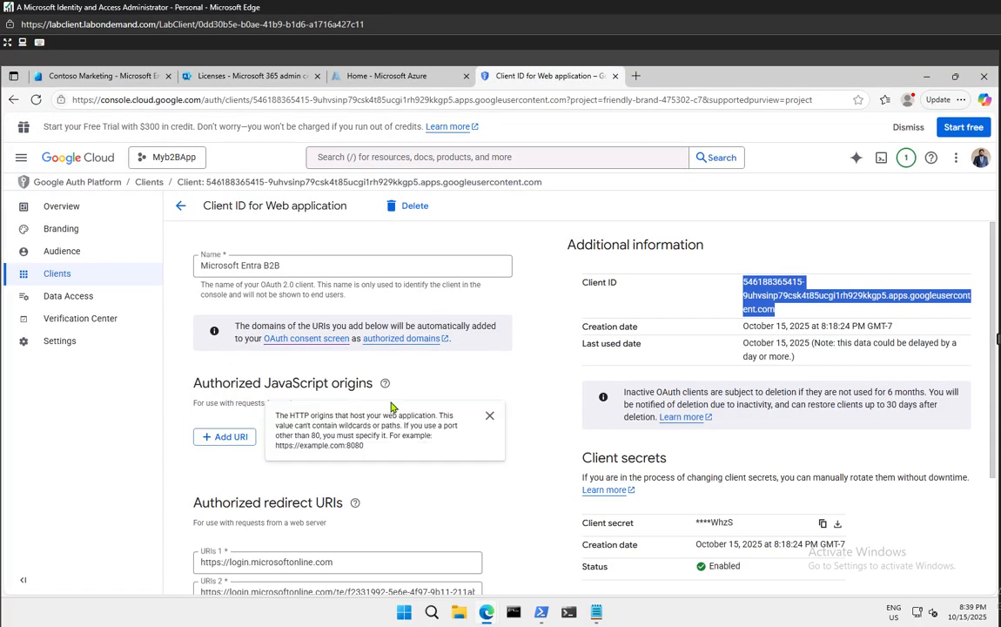
scroll(477, 454, down, 2)
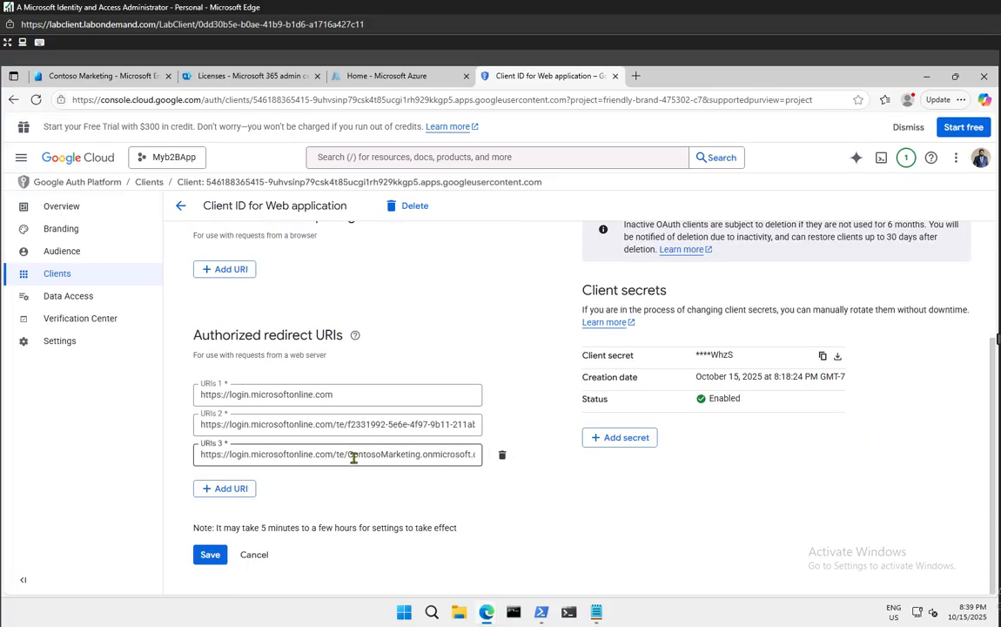
drag(353, 458, 411, 452)
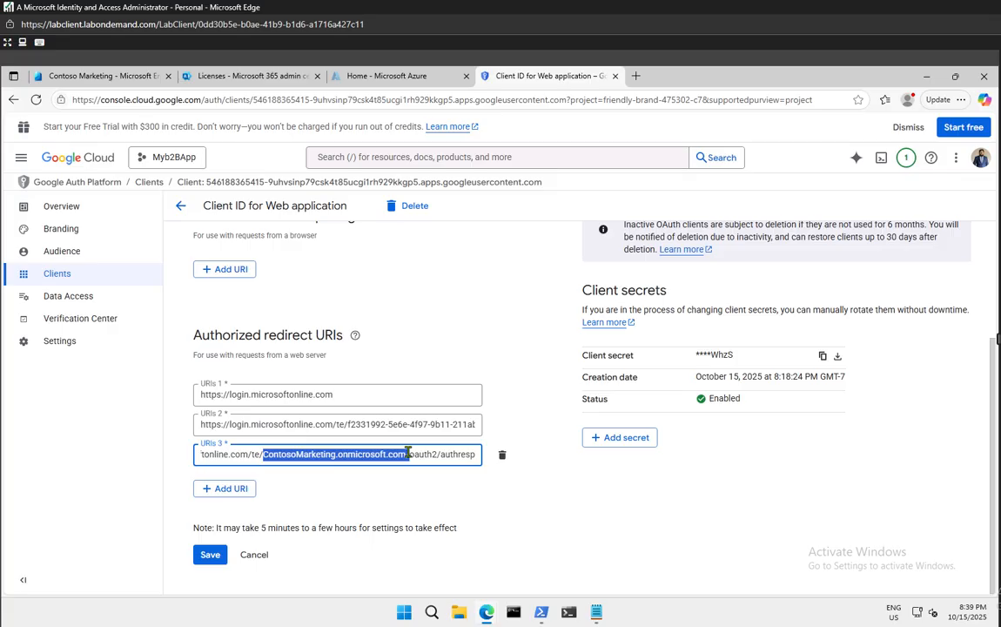
right_click(384, 449)
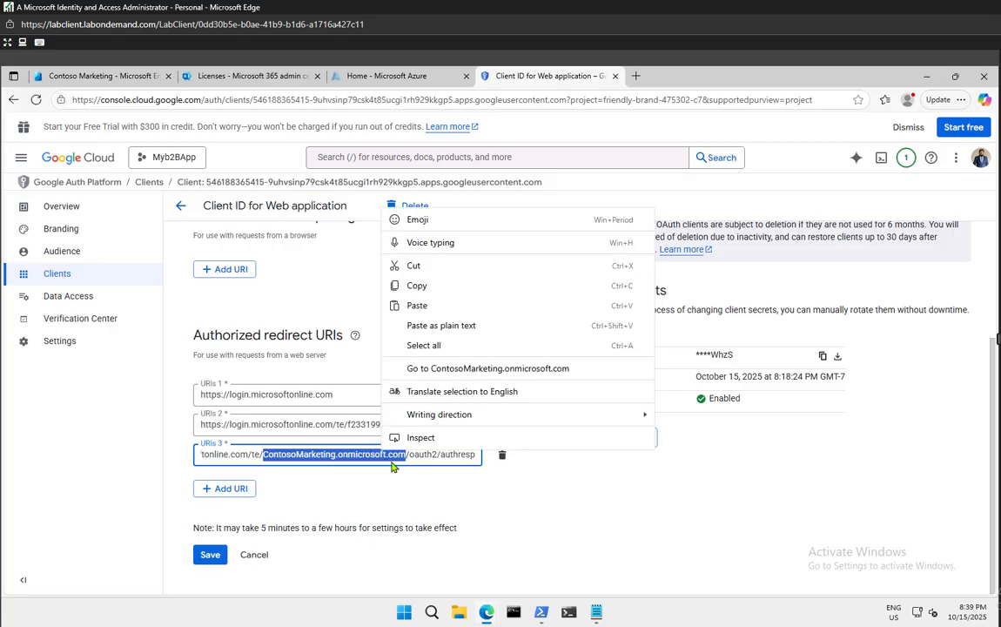
click(418, 287)
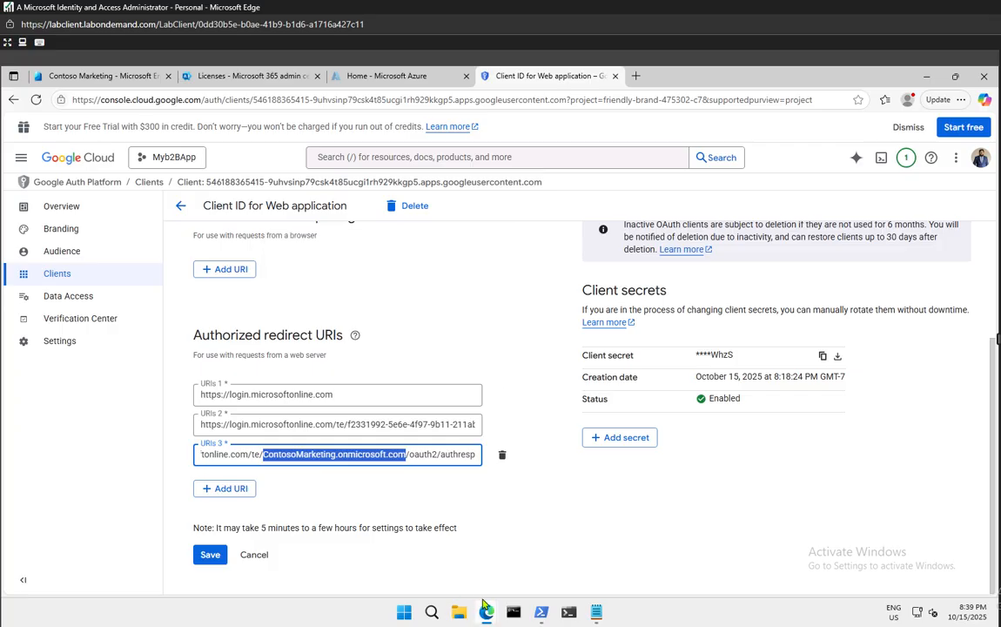
mouse_move(486, 612)
click(536, 563)
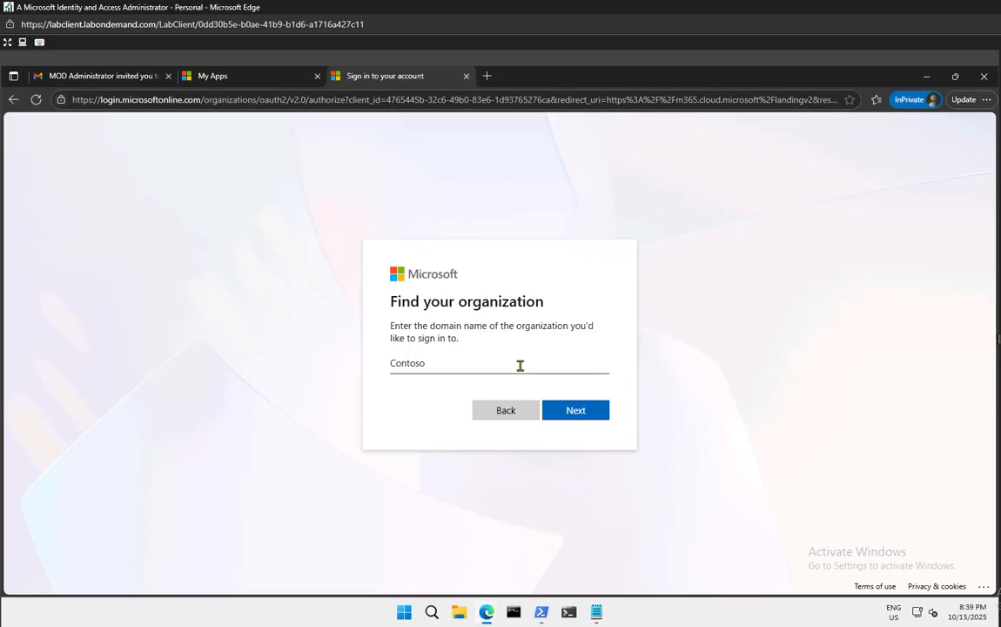
Replace the partial entry with ContosoMarketing.onmicrosoft.com and submit it
drag(520, 365, 344, 376)
key(ctrl+v)
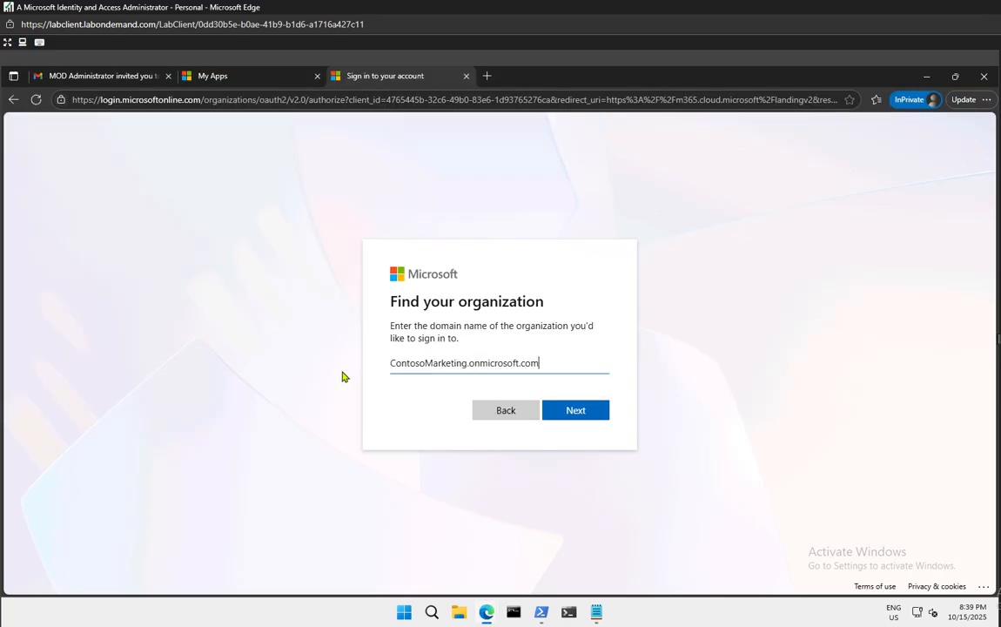
click(583, 410)
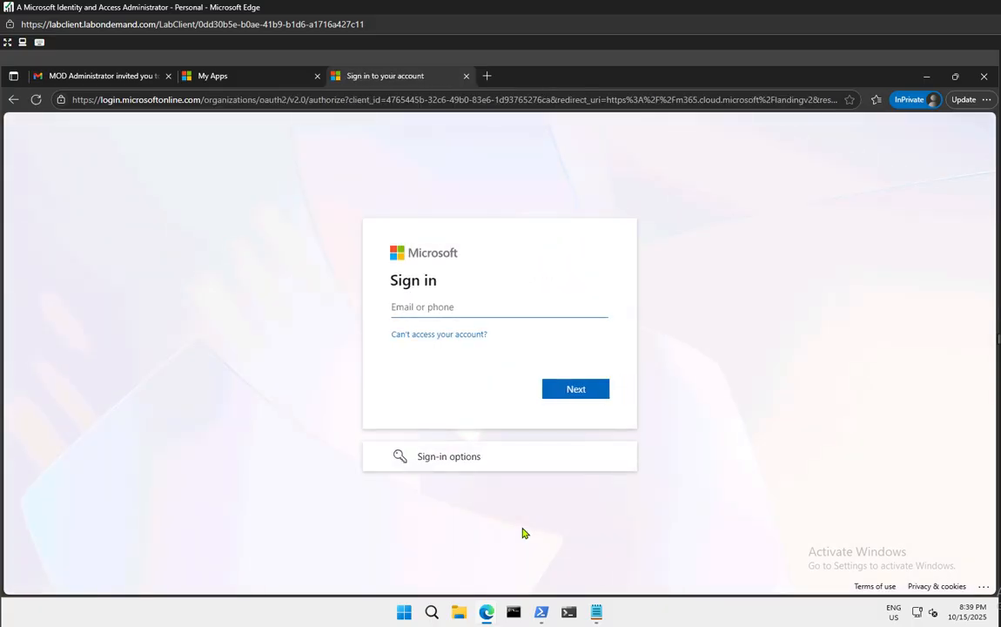
Retry Sign in to an organization with ContosoMarketing.onmicrosoft.com, then close the sign-in tab
click(461, 461)
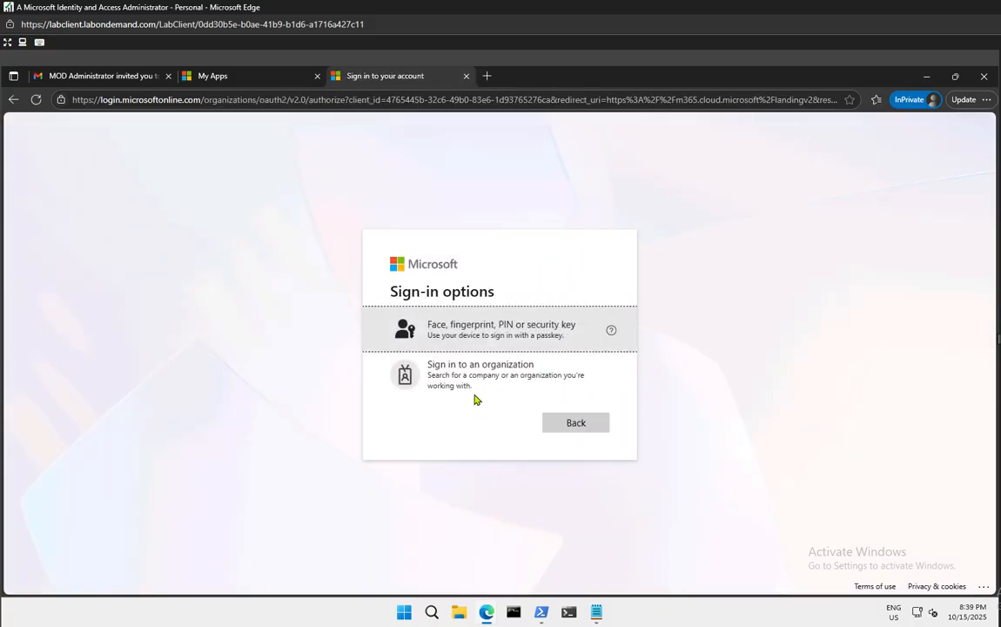
click(474, 394)
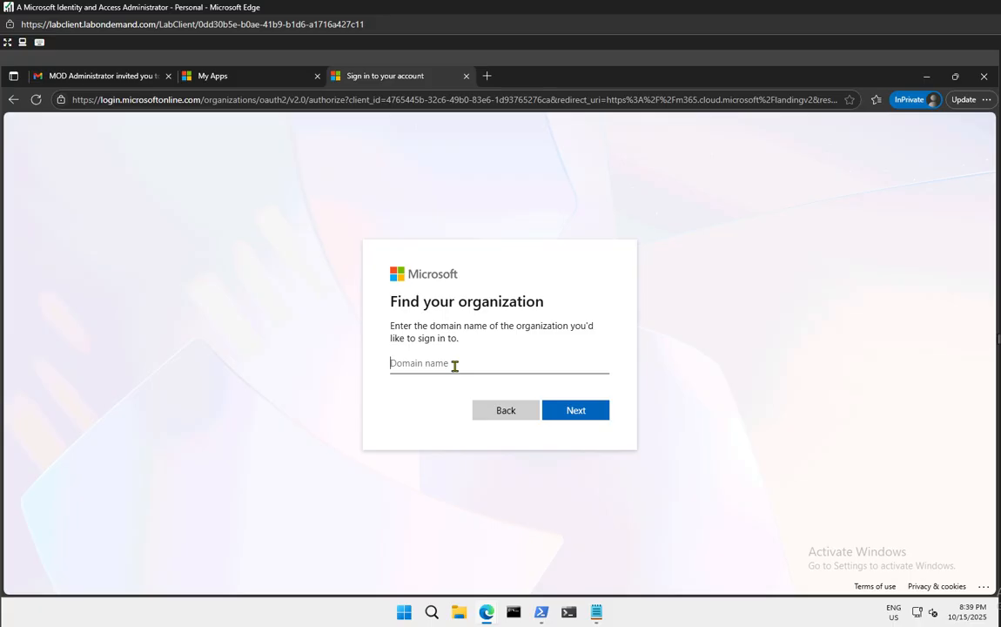
key(ctrl+v)
key(Return)
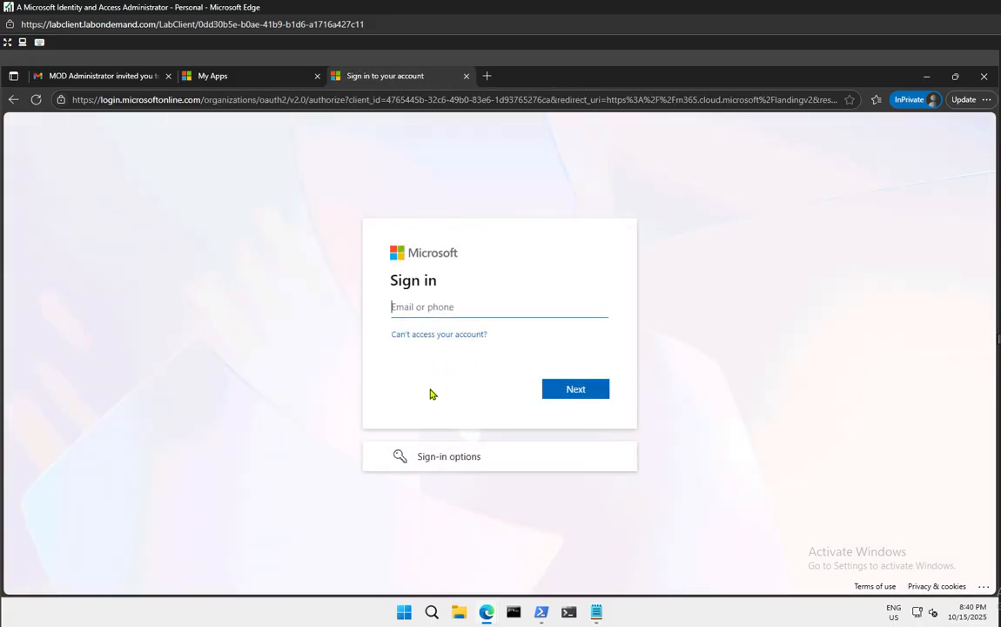
click(466, 77)
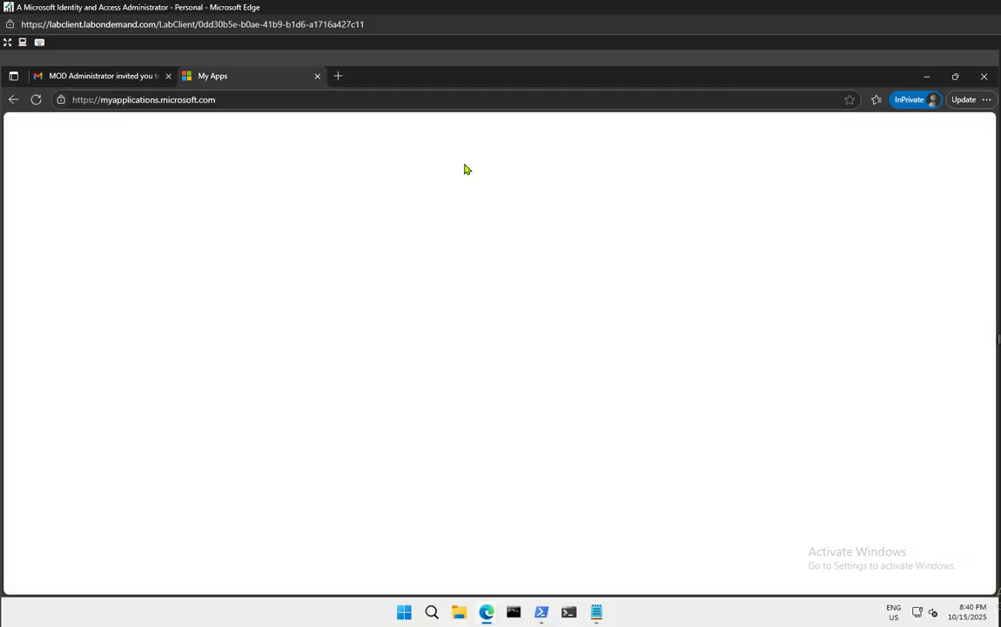
right_click(480, 619)
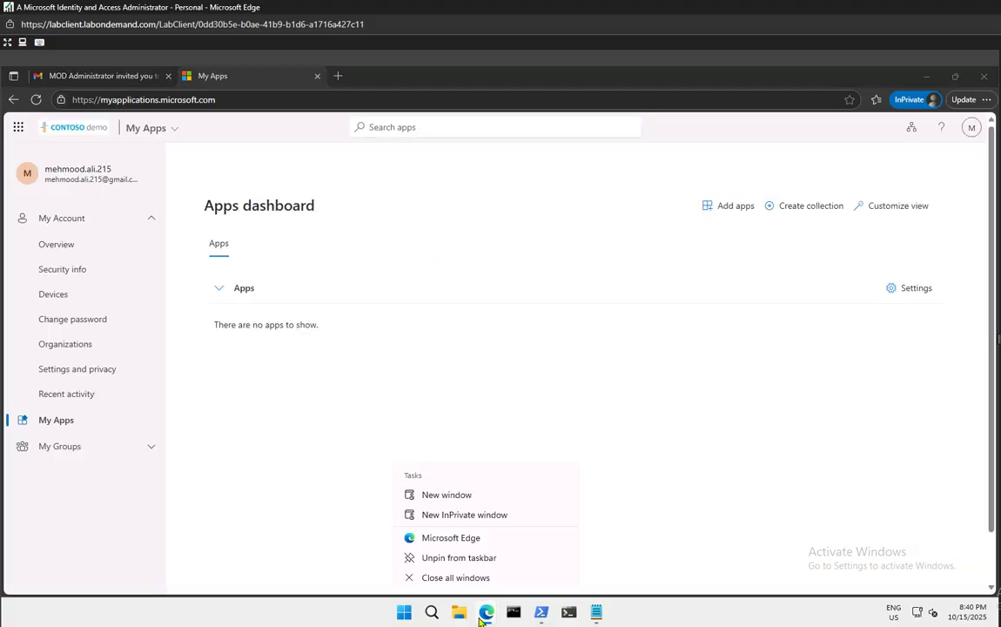
In a new InPrivate window at login.microsoftonline.com, submit ContosoMarketing.onmicrosoft.com as the organization
click(465, 525)
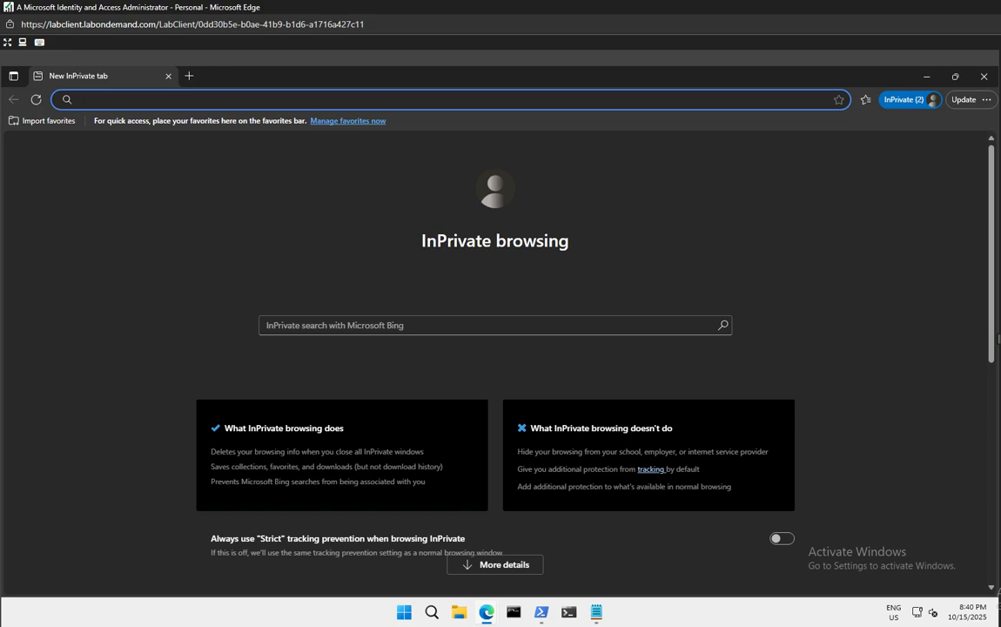
text(login.microsoftonline.com)
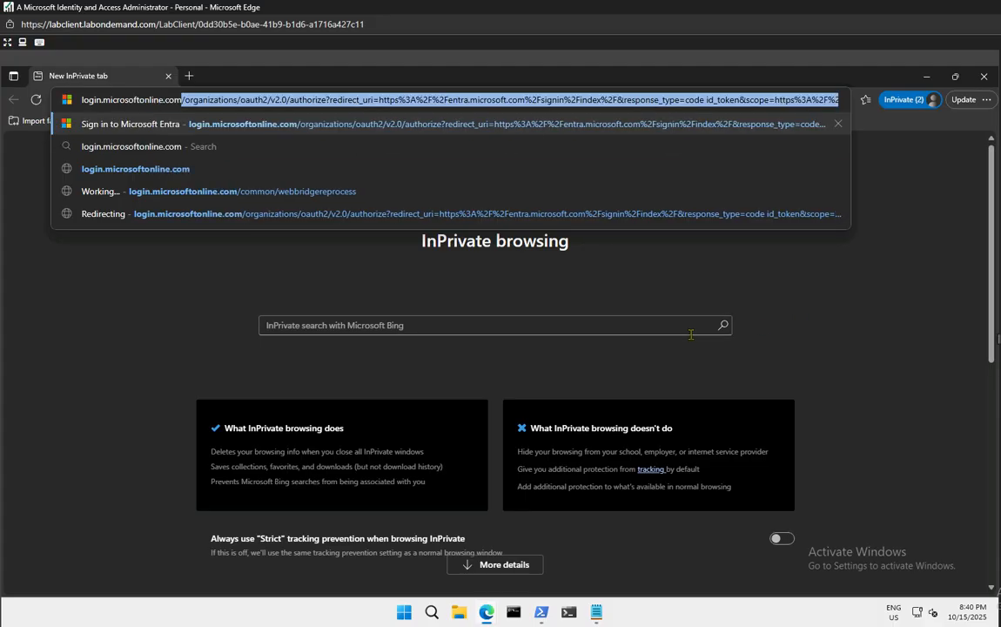
key(Return)
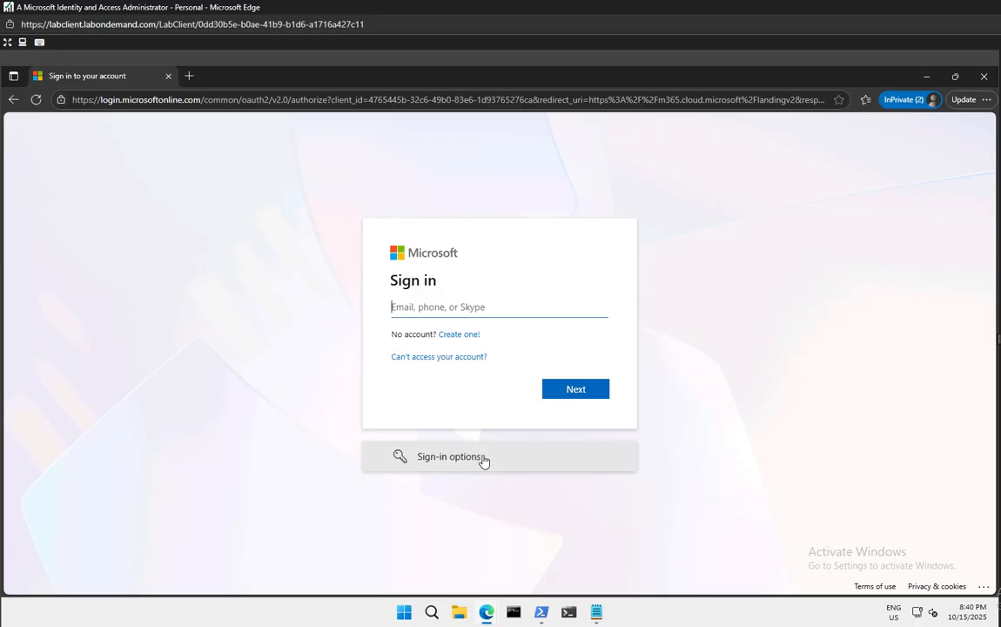
click(481, 458)
click(502, 406)
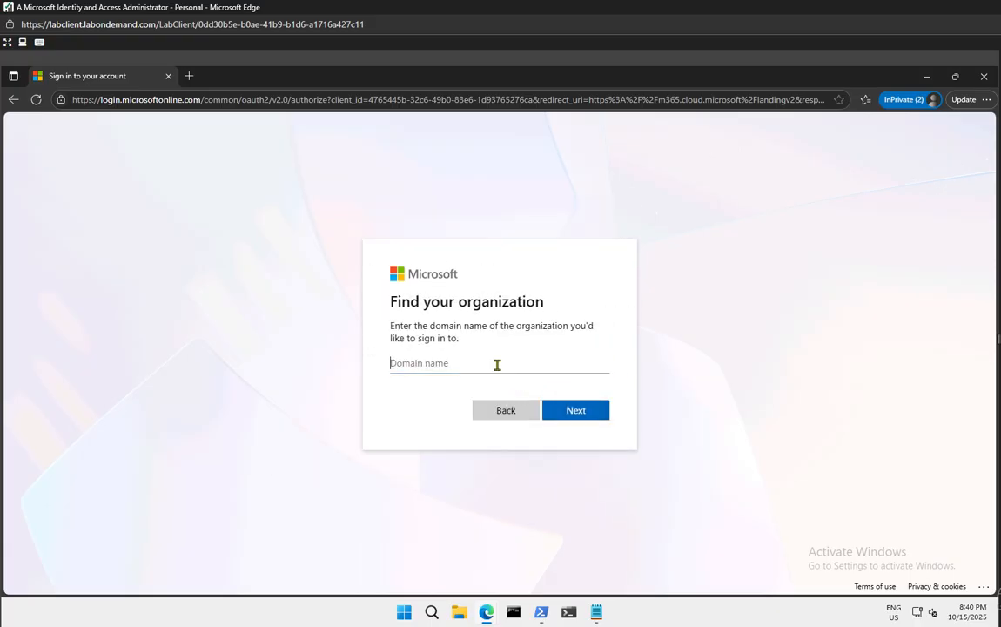
key(ctrl+v)
click(575, 413)
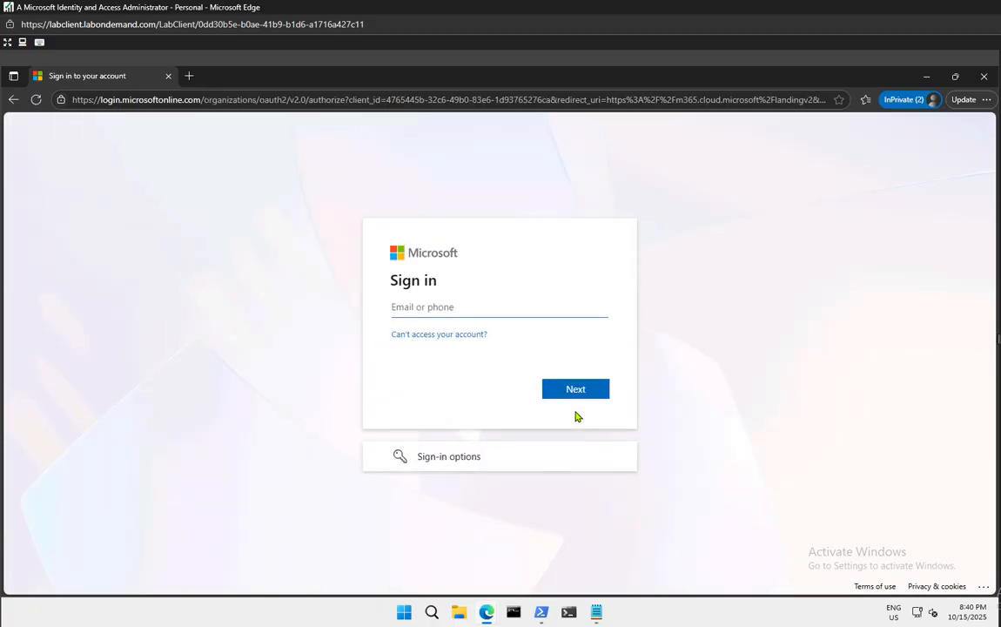
Sign in to the organization with the primary domain LODSM243155.onmicrosoft.com from clipboard history
click(491, 462)
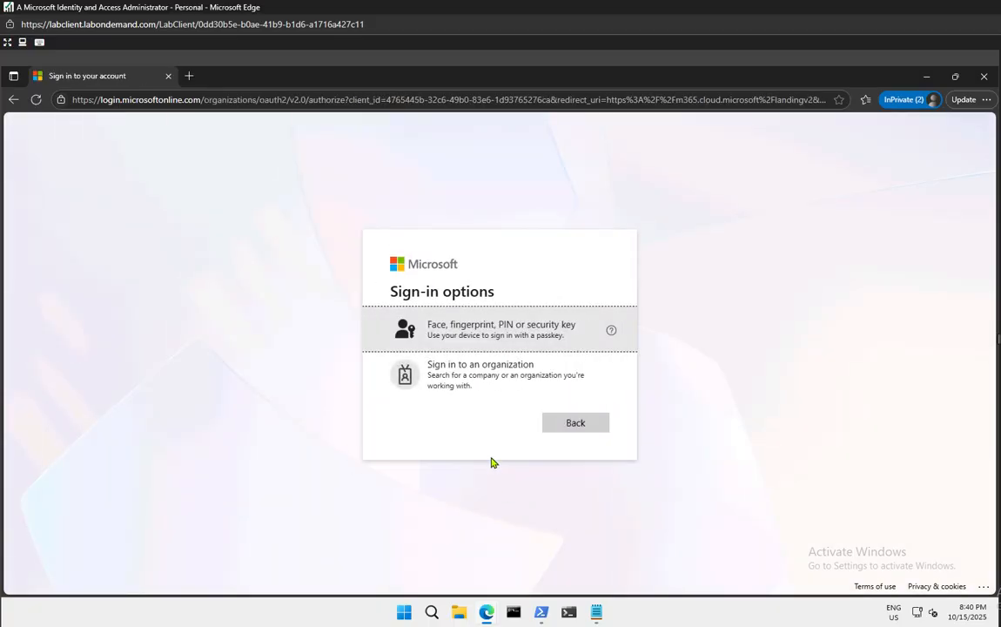
click(465, 385)
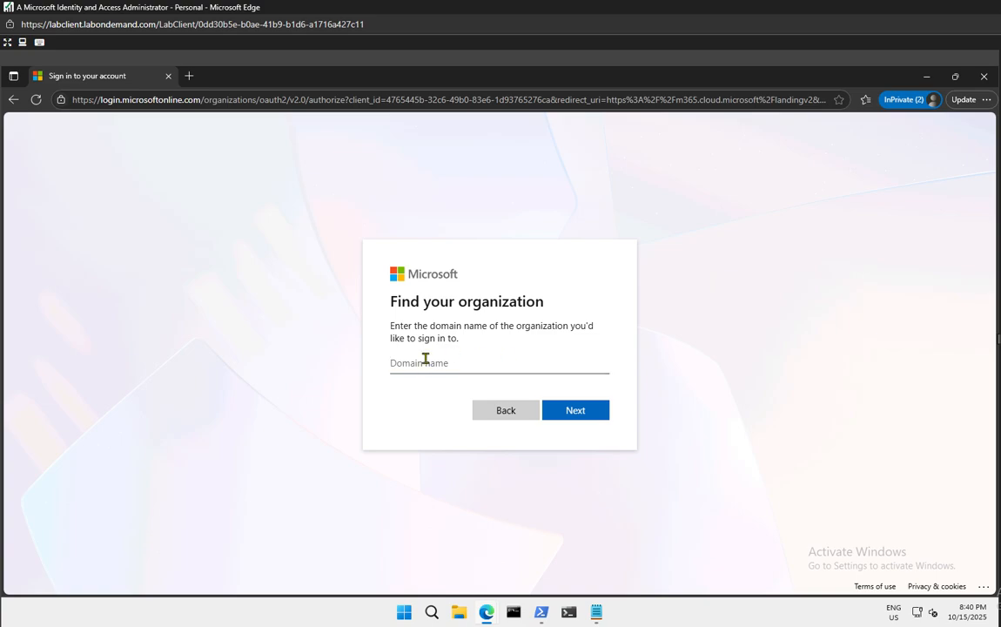
key(super+v)
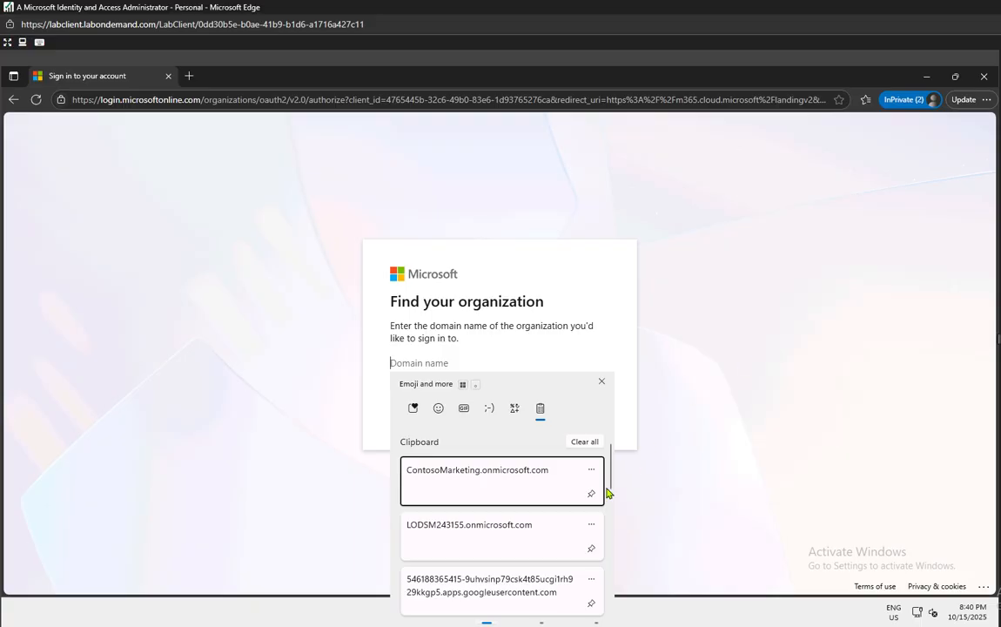
click(492, 533)
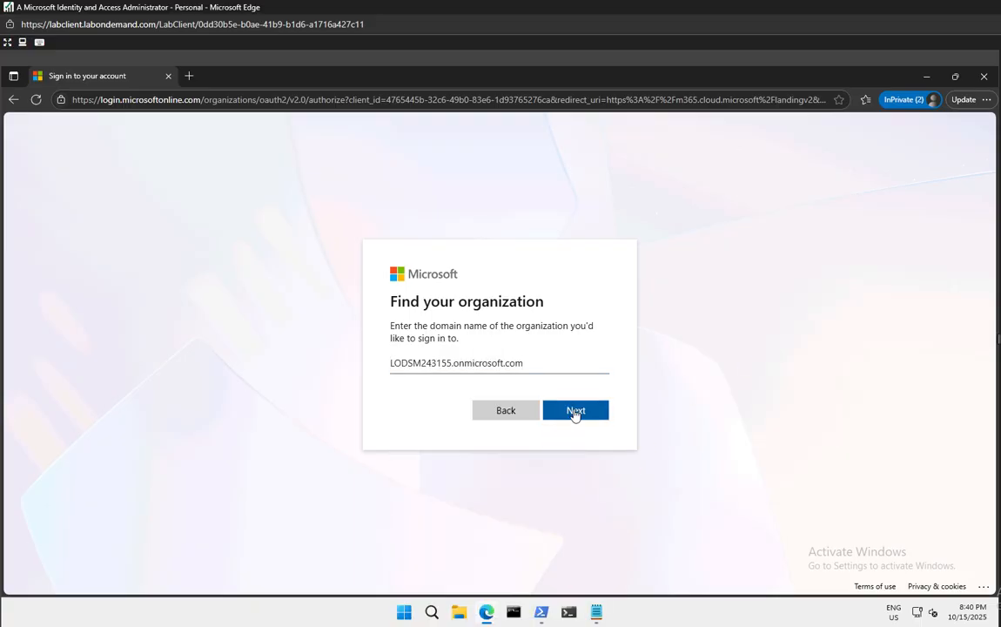
click(575, 412)
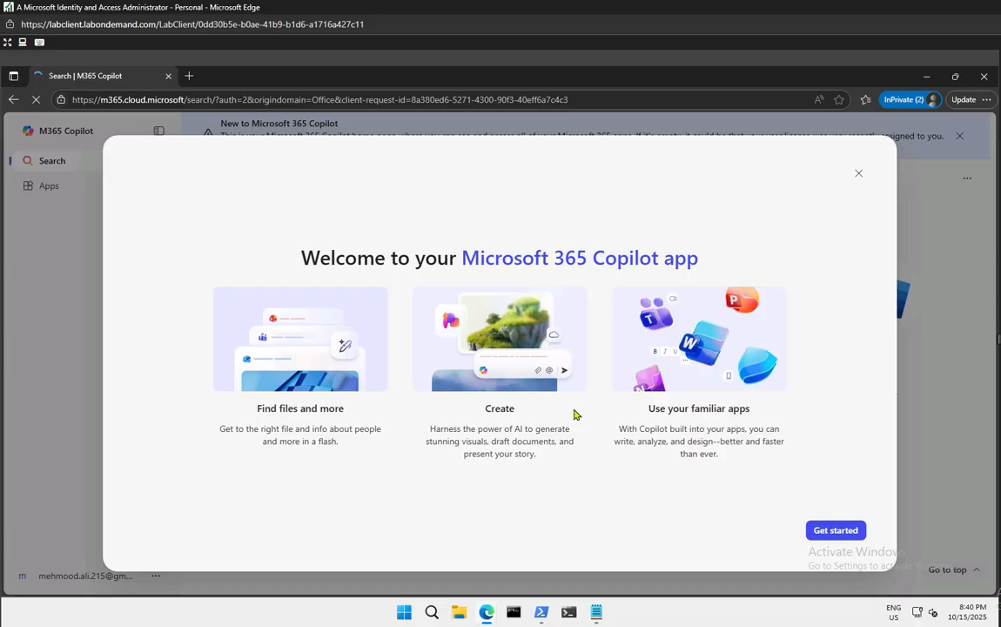
Close the welcome dialog on the guest's Microsoft 365 Copilot home page
click(858, 174)
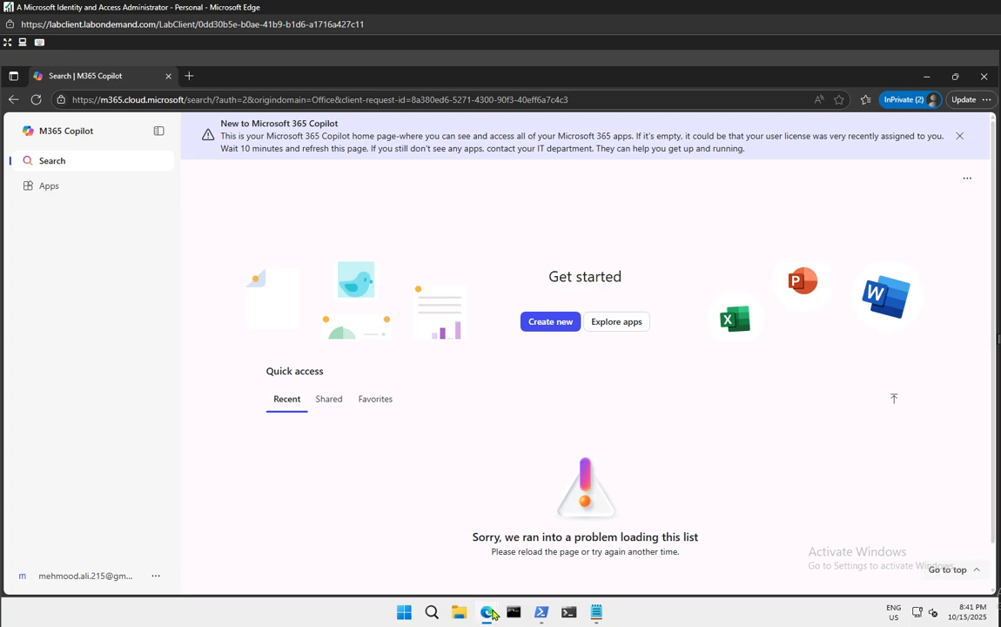
Bring the Google Cloud OAuth client window forward and inspect the third redirect URI's domain
mouse_move(493, 615)
click(366, 532)
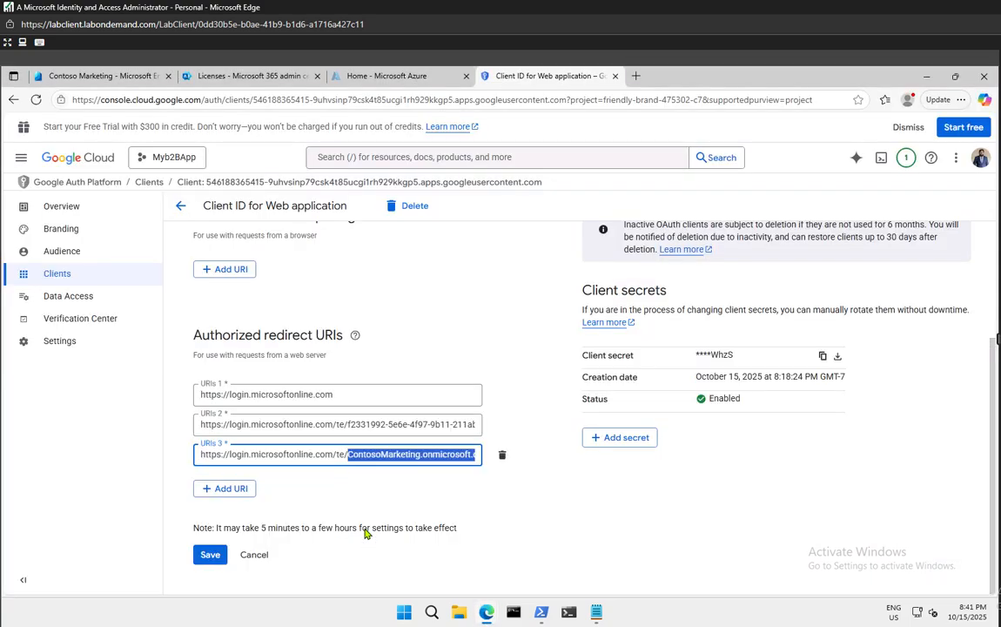
click(426, 458)
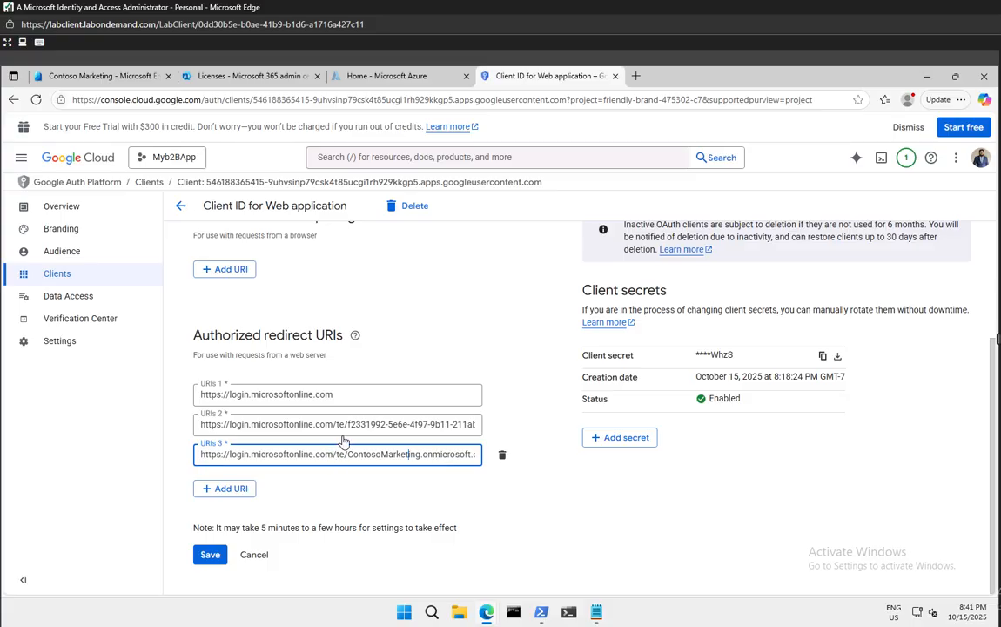
Compare it against the Contoso Marketing primary domain LODSM243155.onmicrosoft.com, then return to Copilot
click(100, 76)
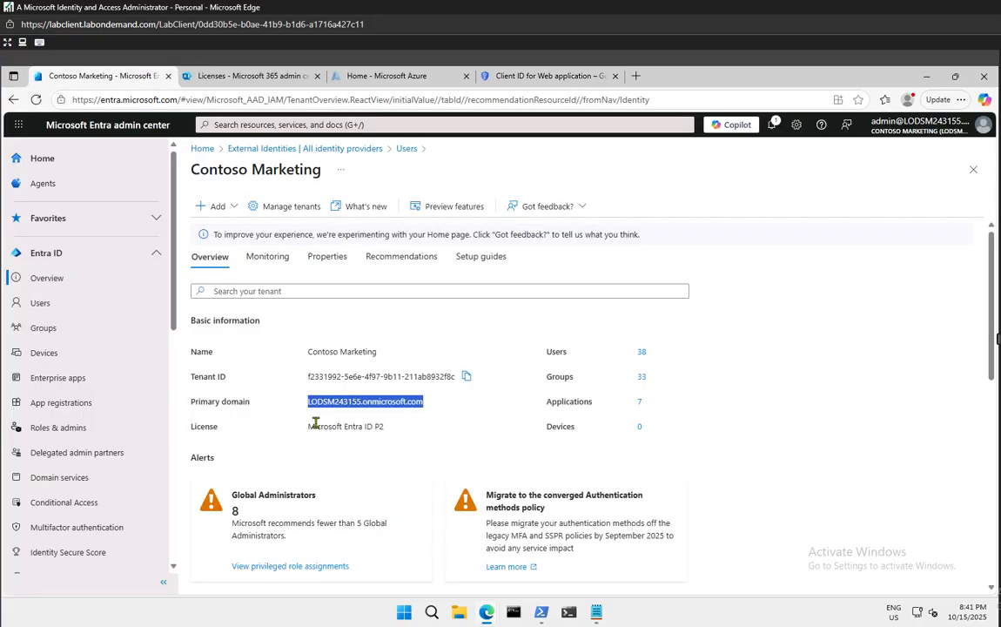
drag(308, 402, 427, 404)
click(440, 416)
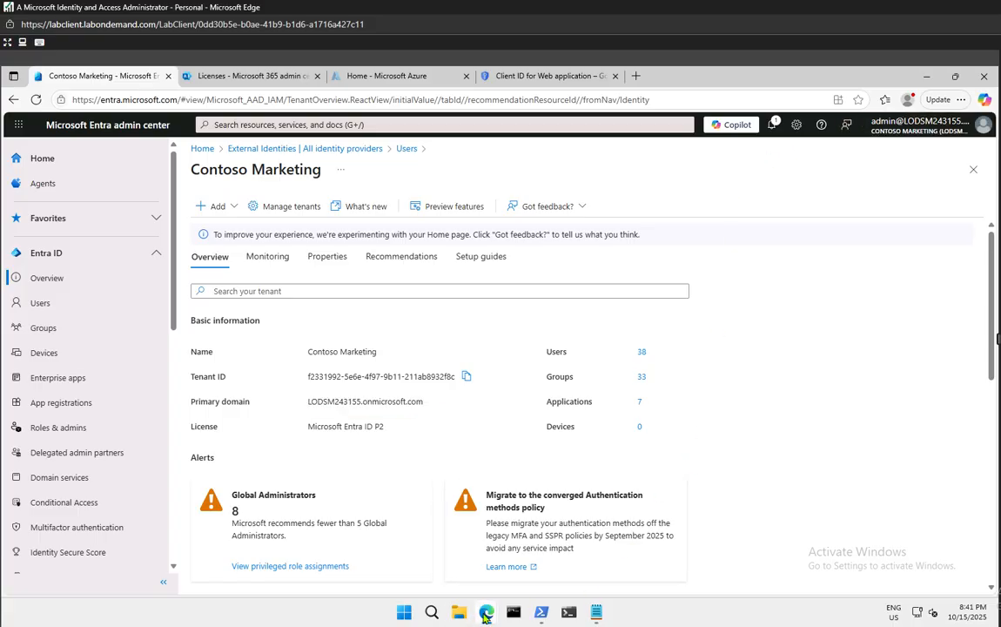
mouse_move(486, 612)
click(598, 563)
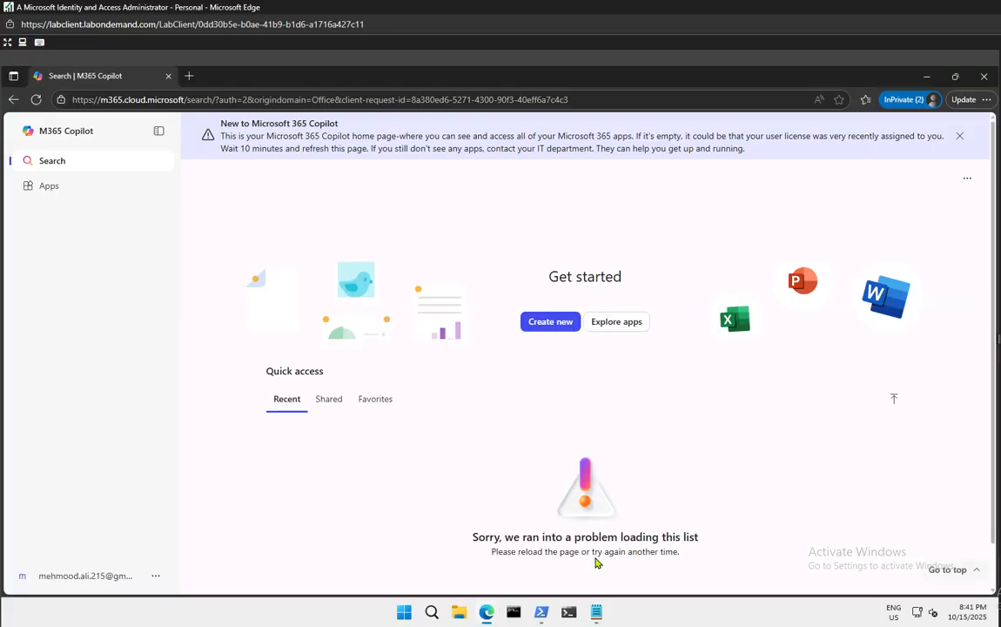
Review the guest's Contoso account card, dismiss the new-user banner, and close the InPrivate Copilot window
click(82, 583)
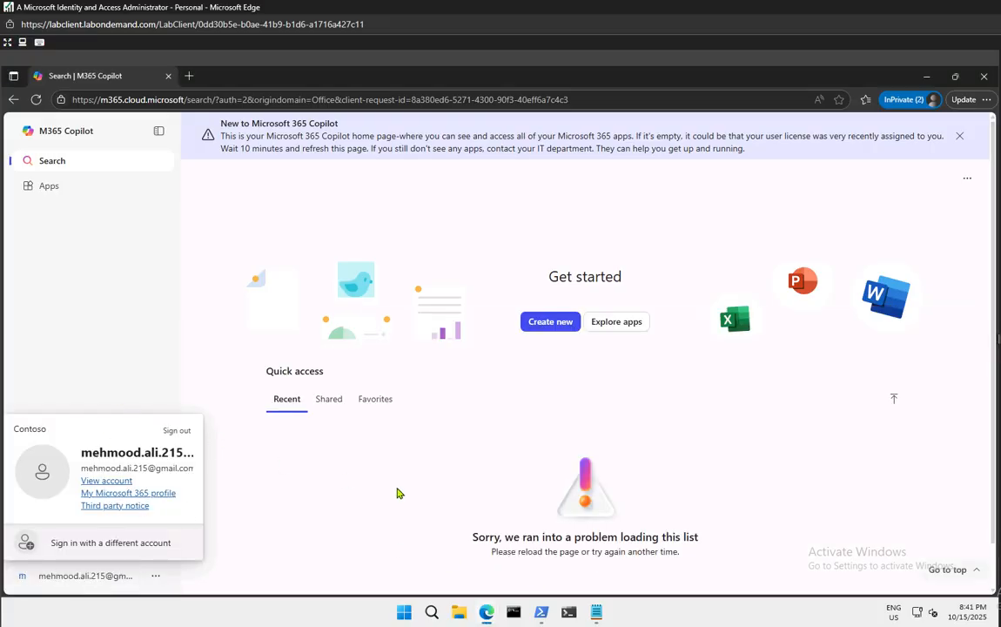
click(543, 495)
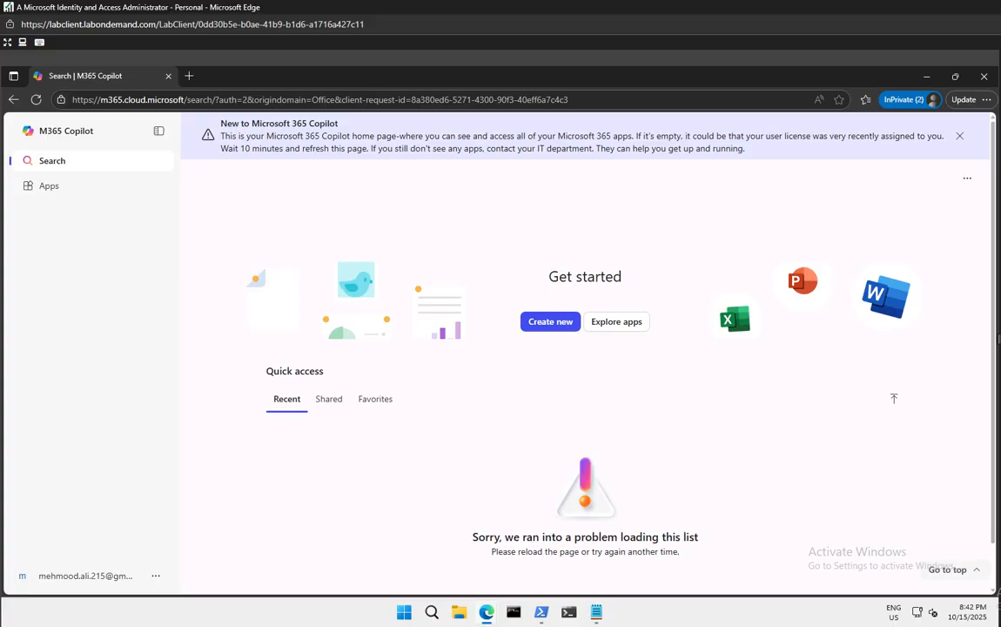
click(959, 138)
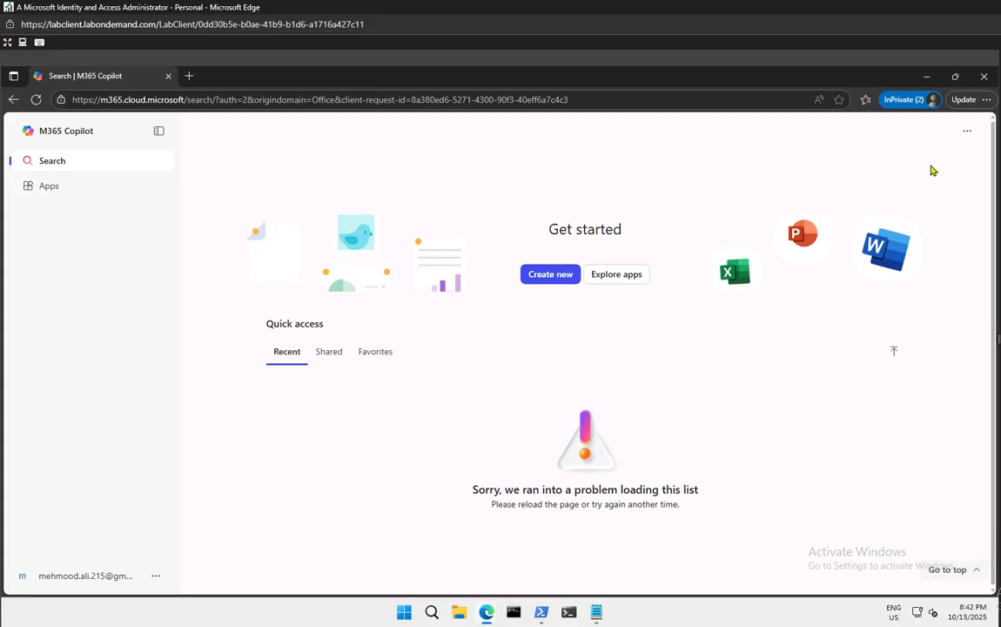
click(985, 76)
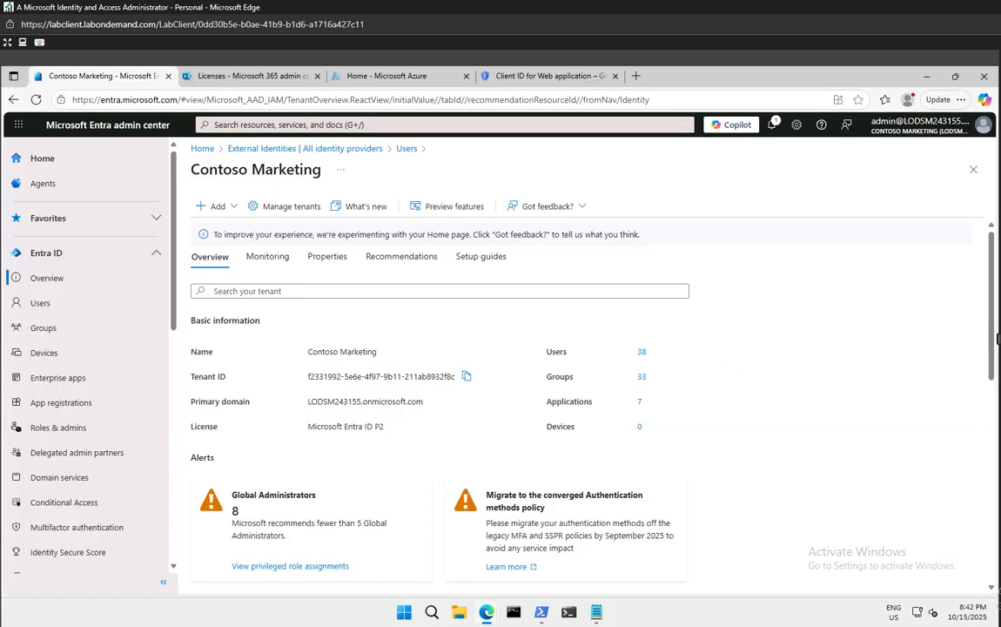
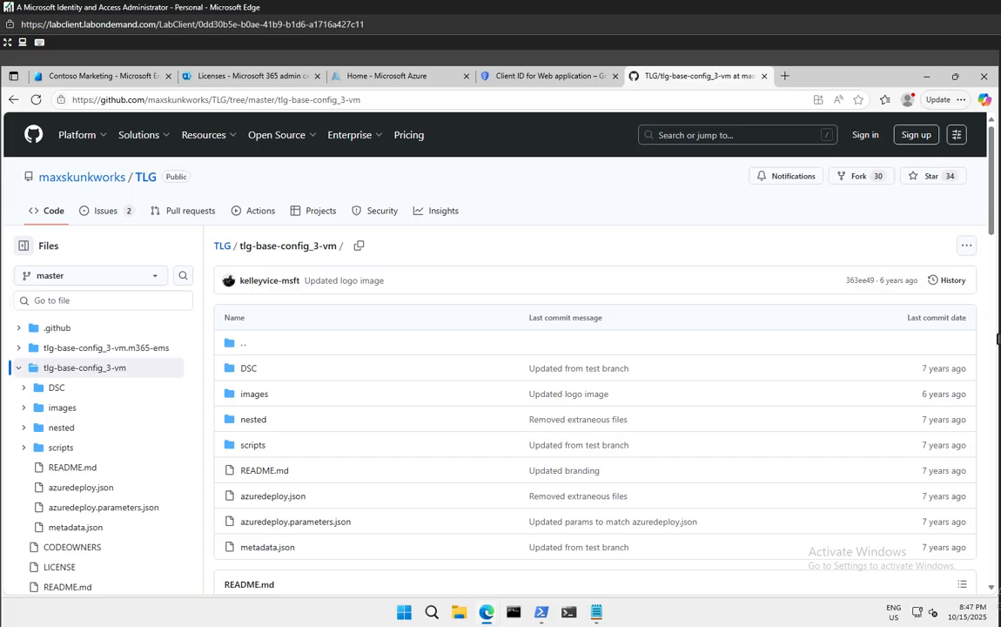
Close the GitHub tab and go to Entra ID's Multifactor authentication getting-started page
click(764, 76)
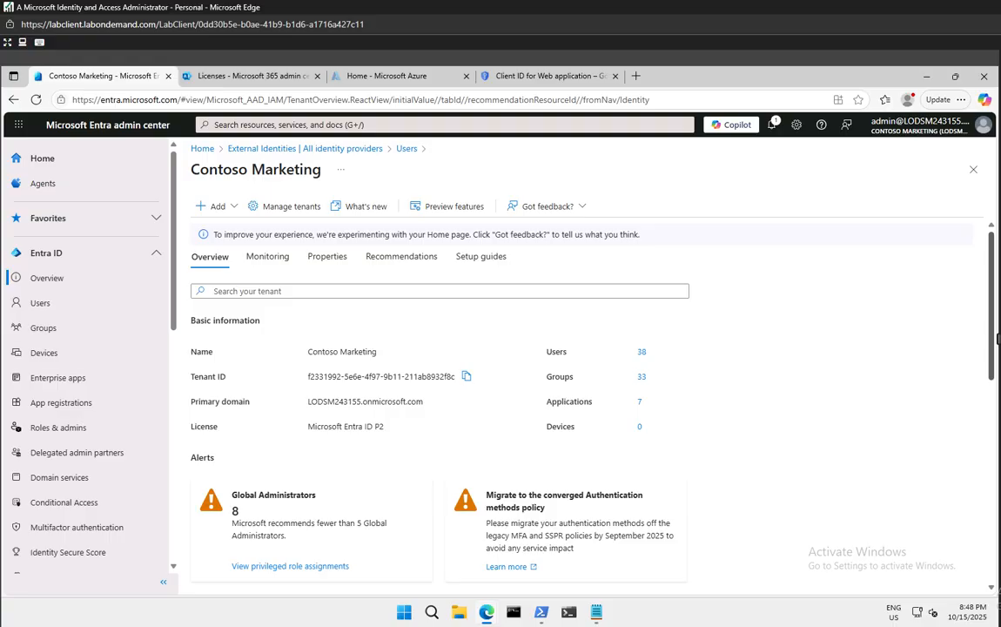
click(38, 304)
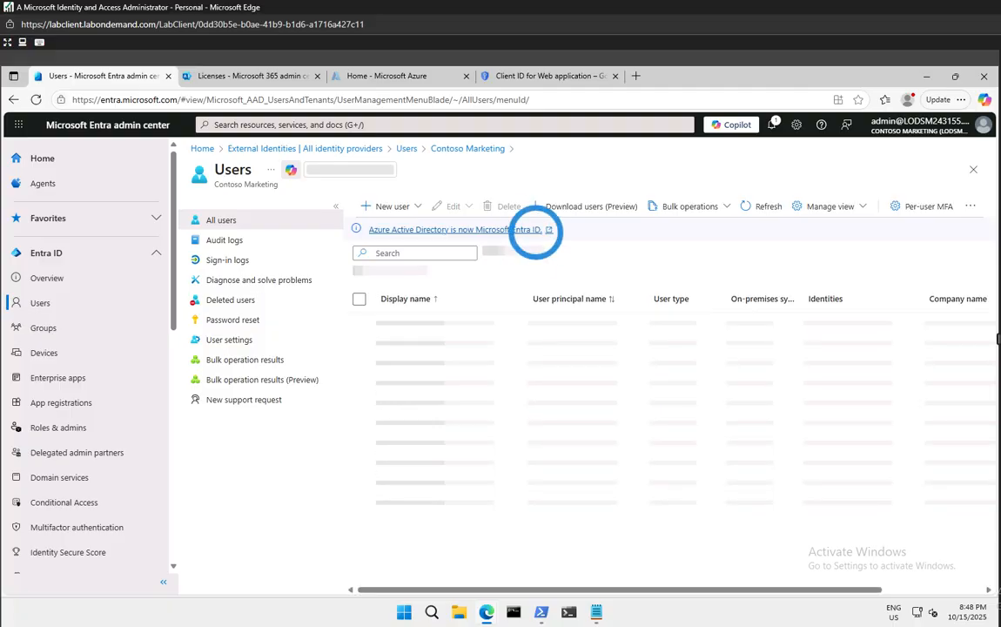
click(47, 259)
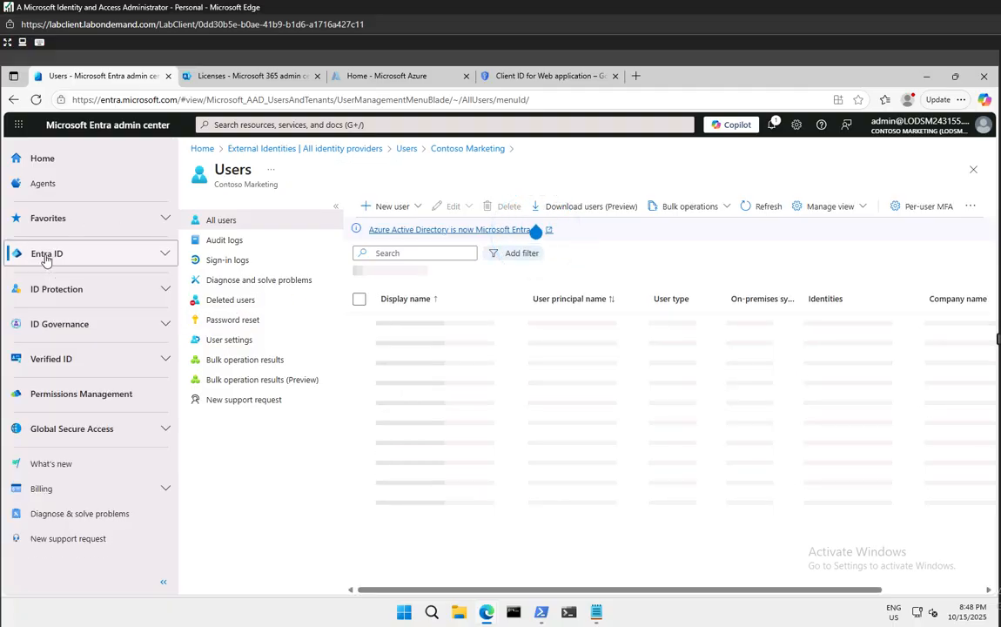
click(46, 256)
click(48, 283)
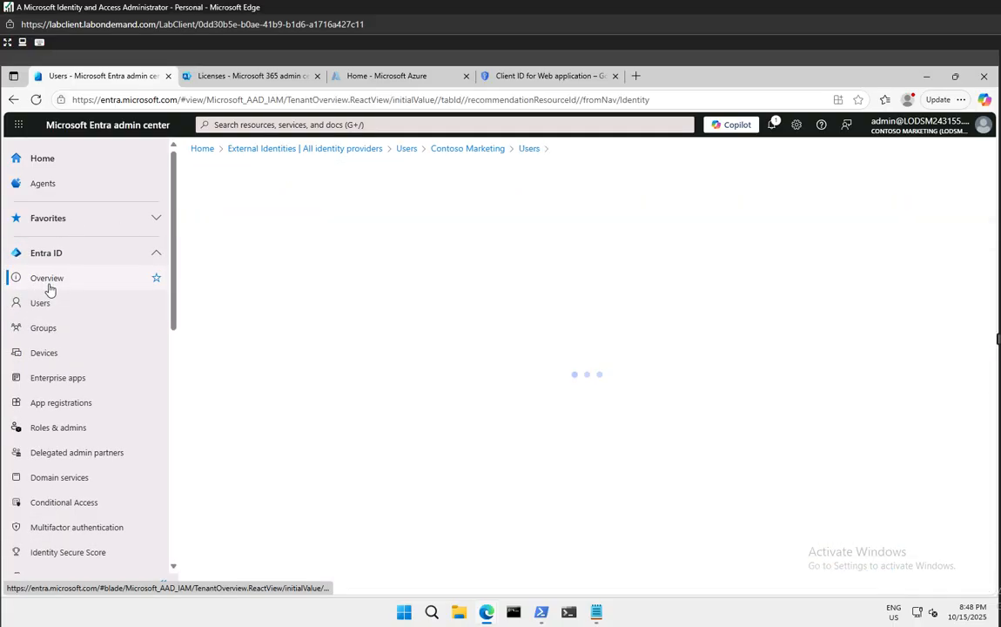
click(90, 529)
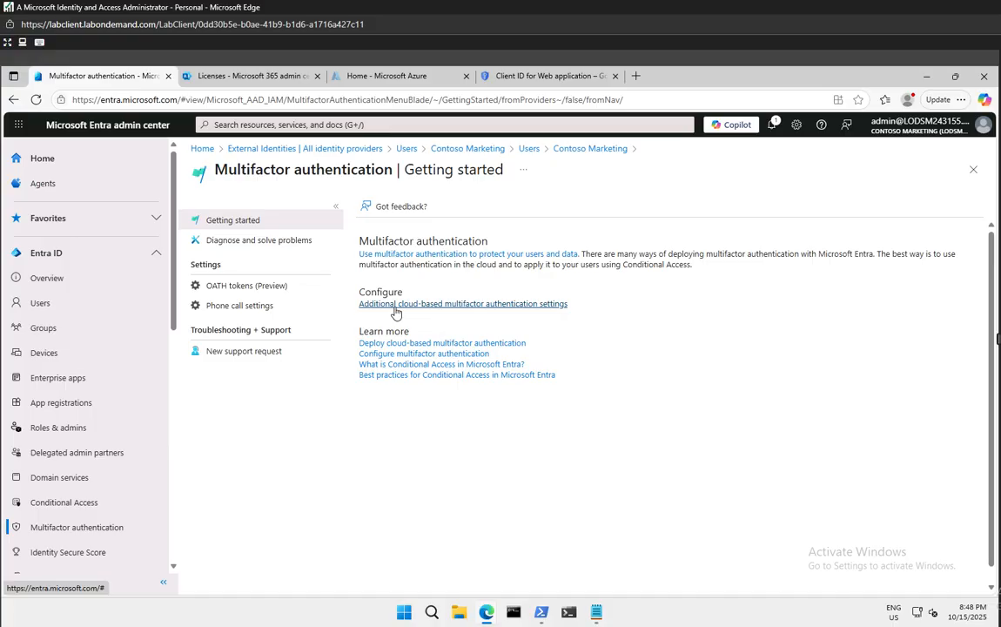
In Additional cloud-based MFA settings, select the target user and start Enable MFA
click(529, 305)
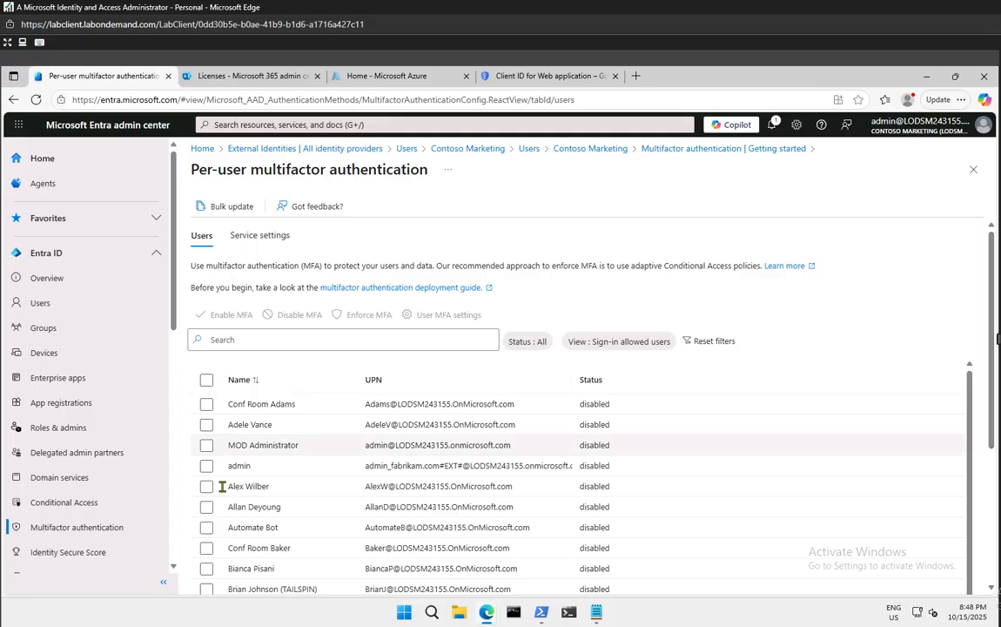
click(207, 406)
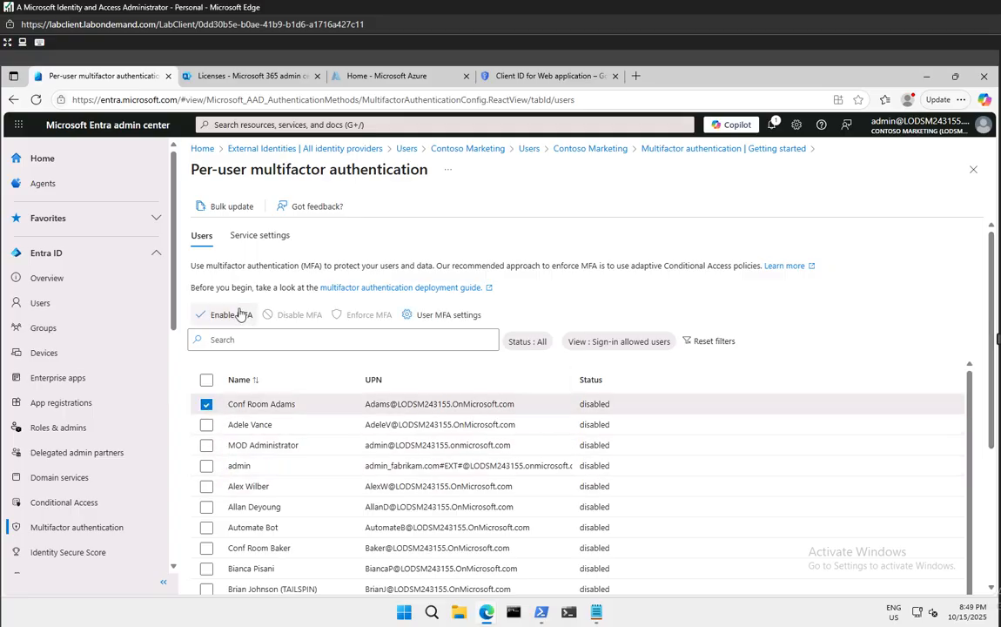
click(206, 404)
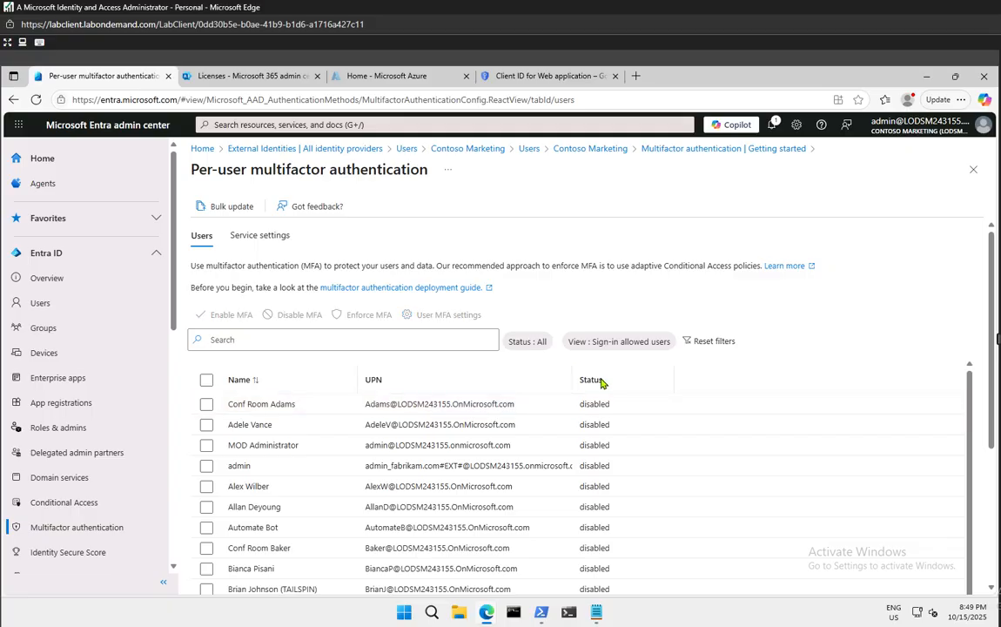
scroll(624, 544, down, 10)
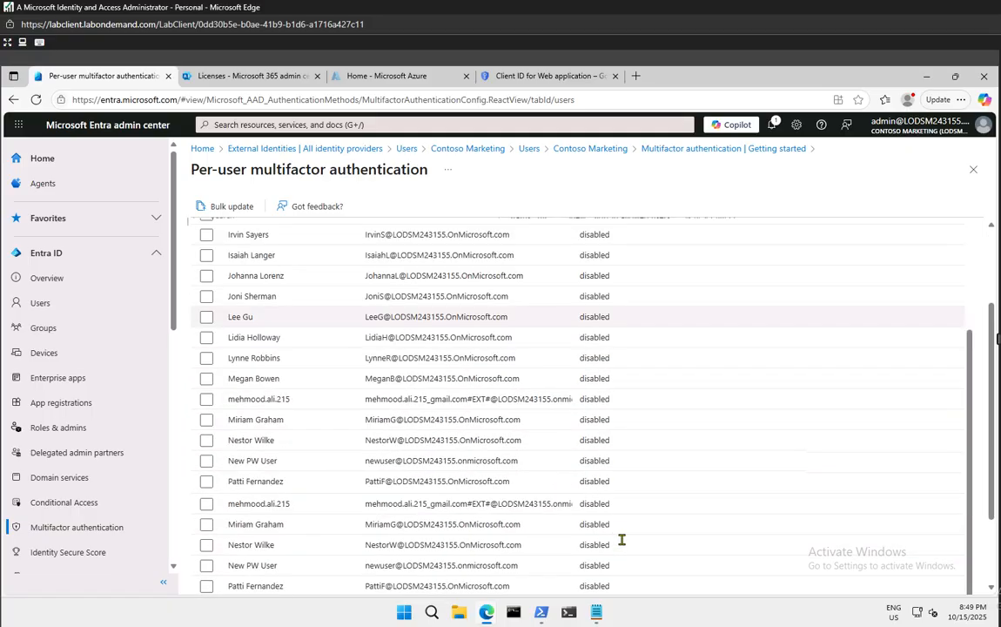
scroll(622, 540, up, 10)
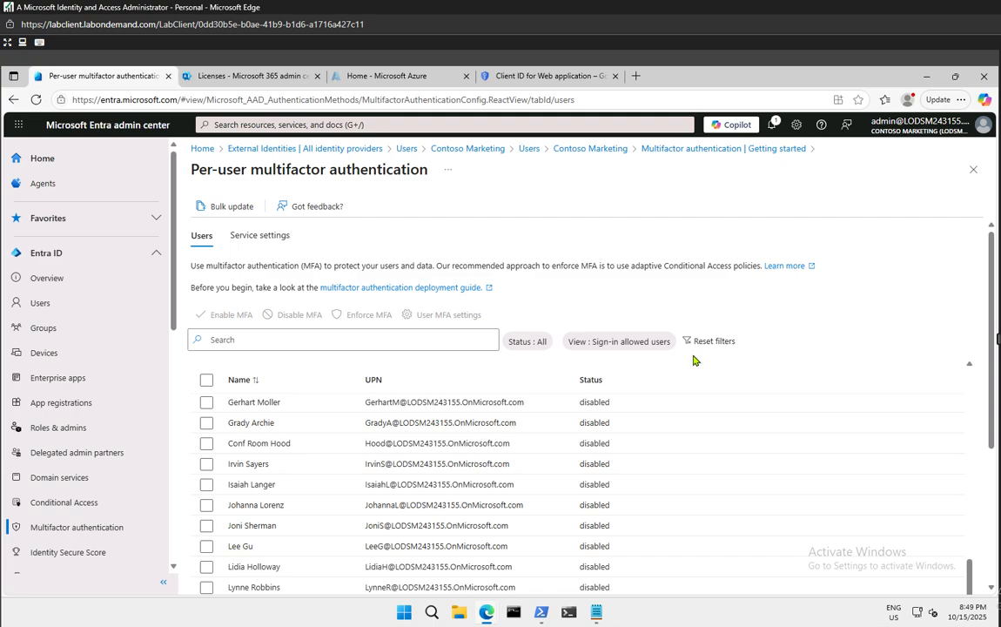
click(207, 403)
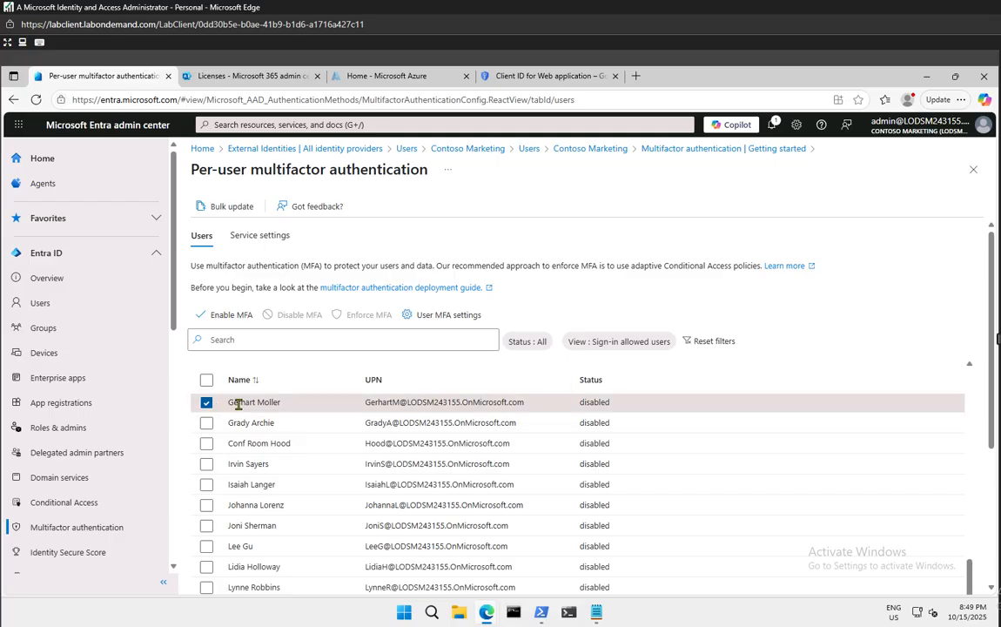
click(228, 315)
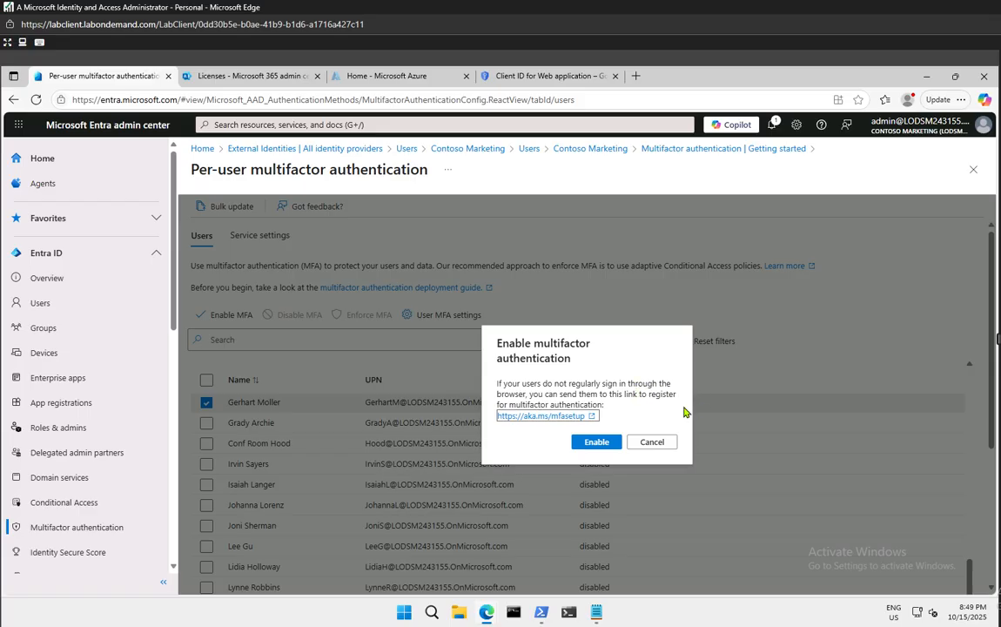
Confirm Enable, reload the page and verify the chosen user's MFA status reads enabled
click(597, 442)
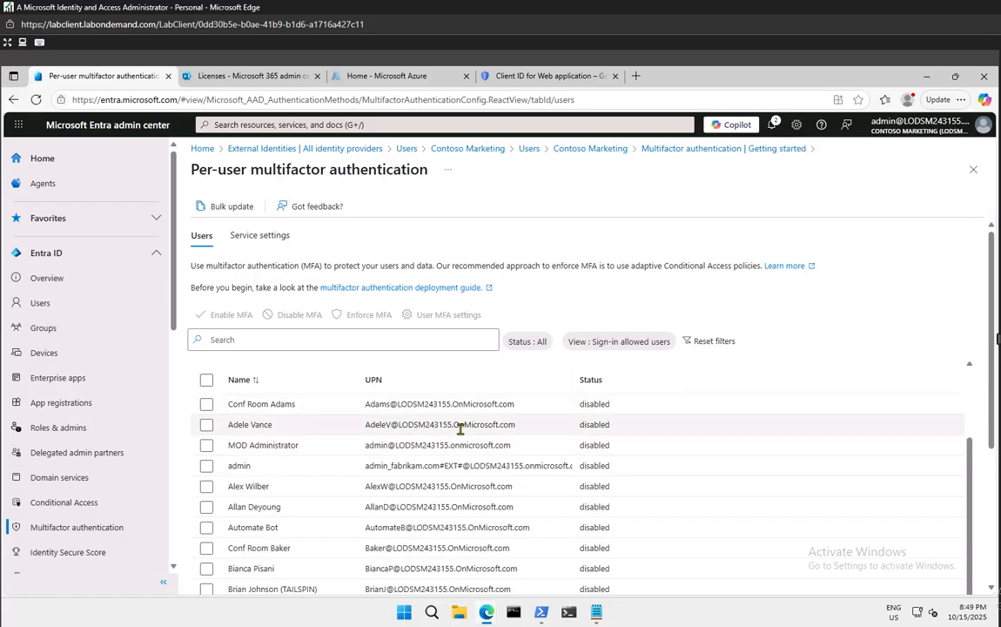
scroll(469, 430, down, 10)
scroll(461, 428, up, 10)
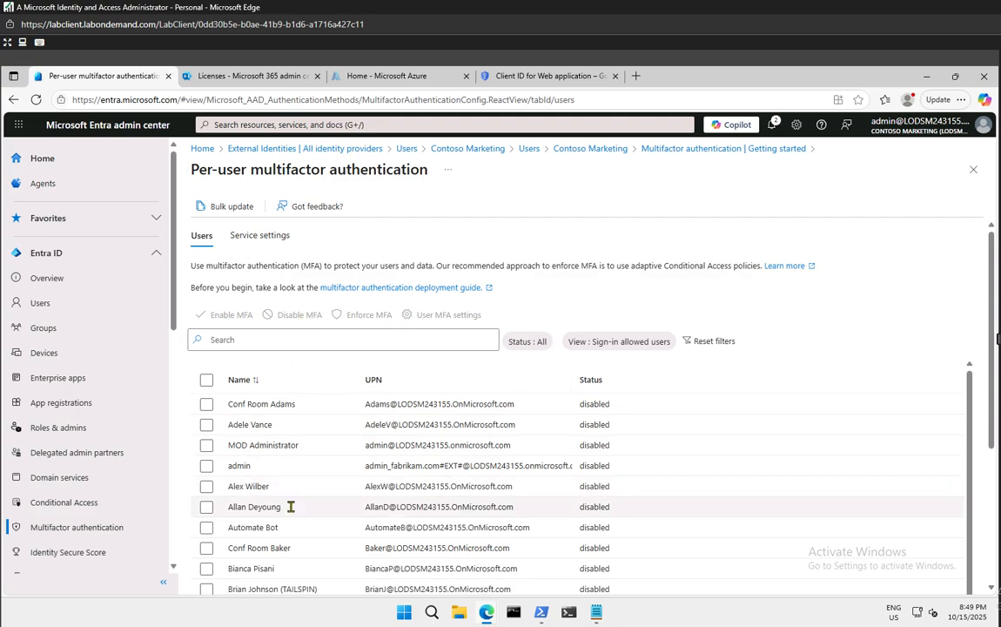
scroll(291, 506, down, 5)
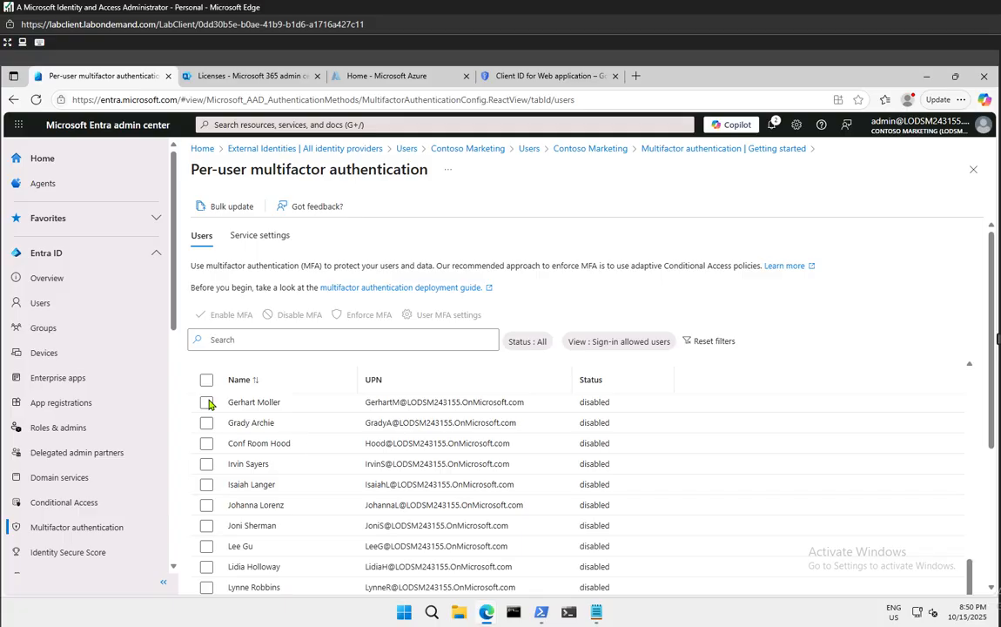
click(36, 99)
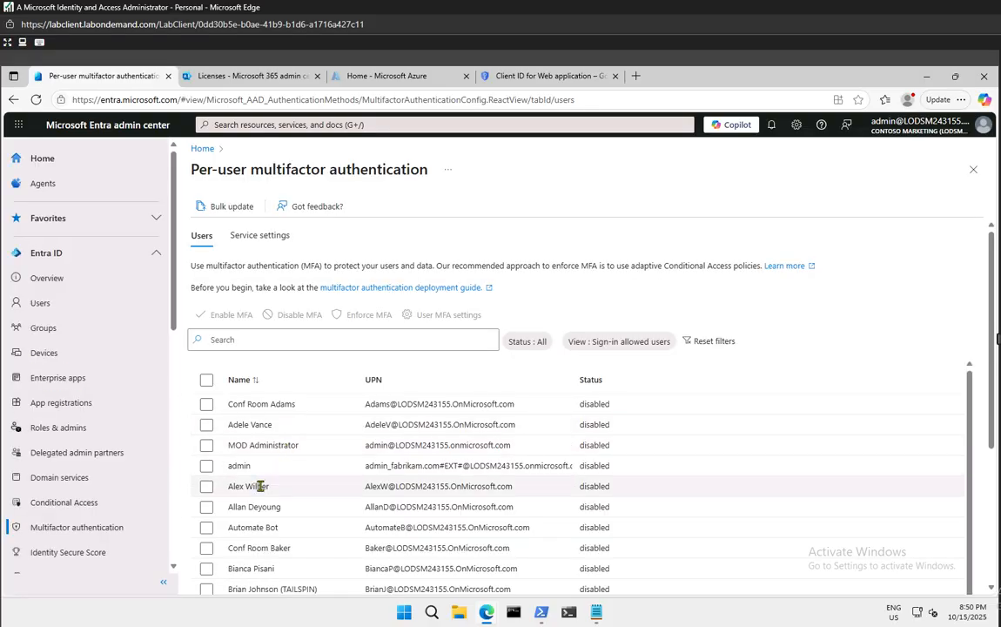
scroll(260, 486, down, 3)
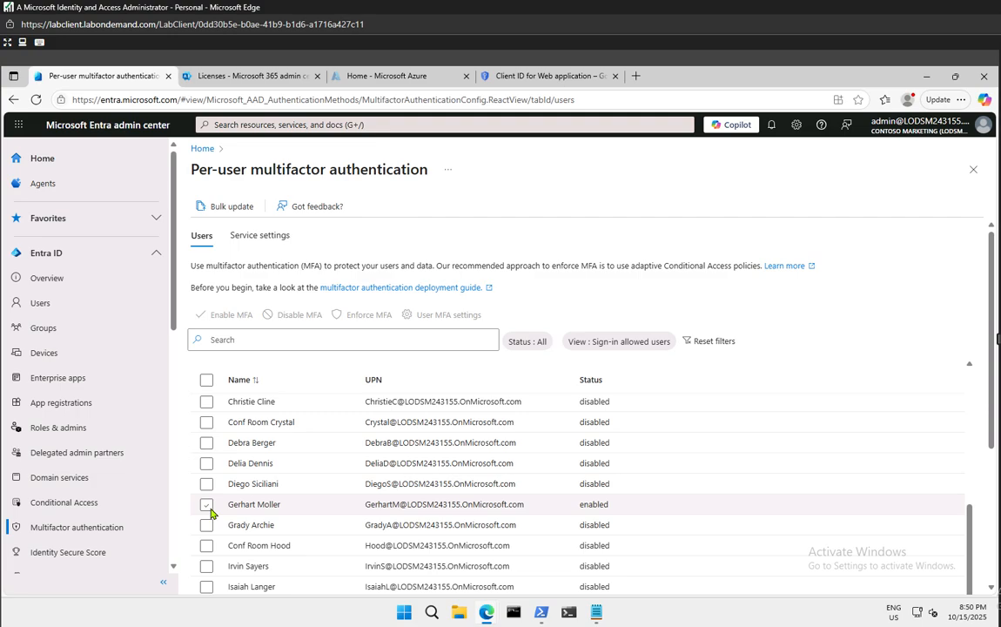
drag(579, 503, 641, 503)
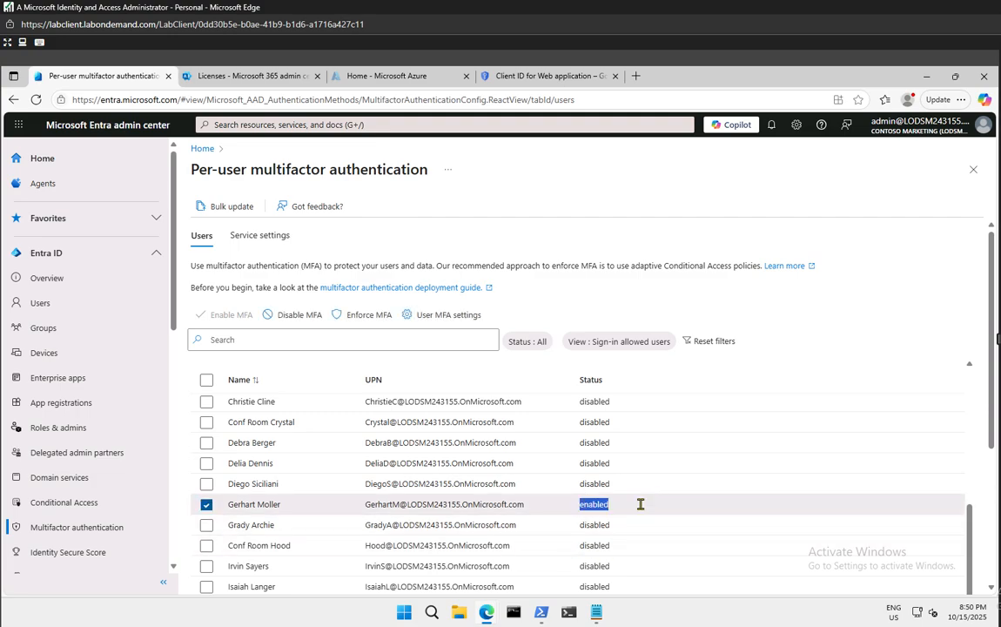
click(261, 509)
Enforce per-user MFA for the selected user and confirm in the dialog
click(366, 318)
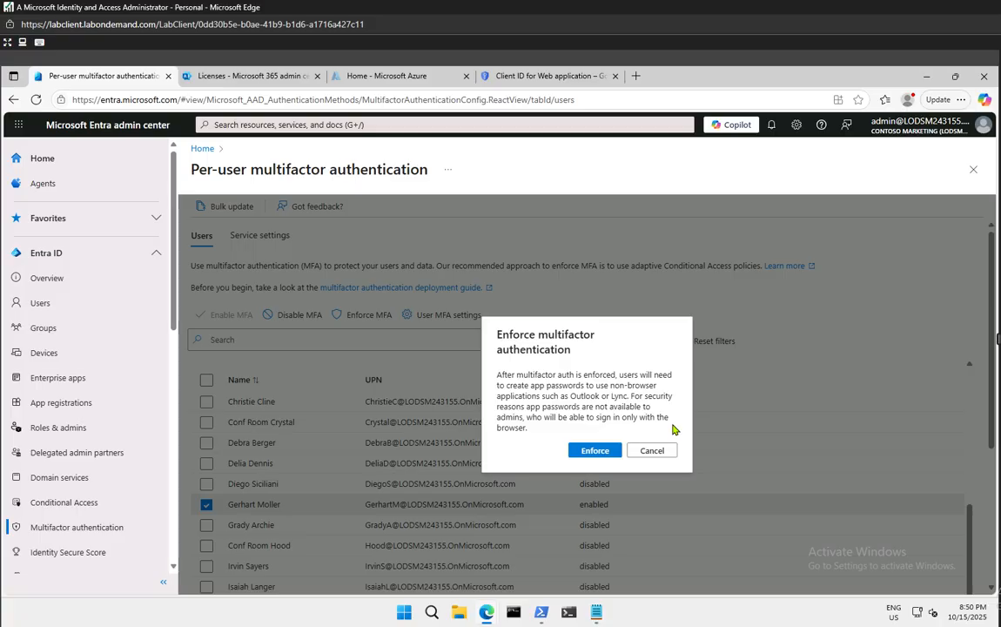
click(592, 451)
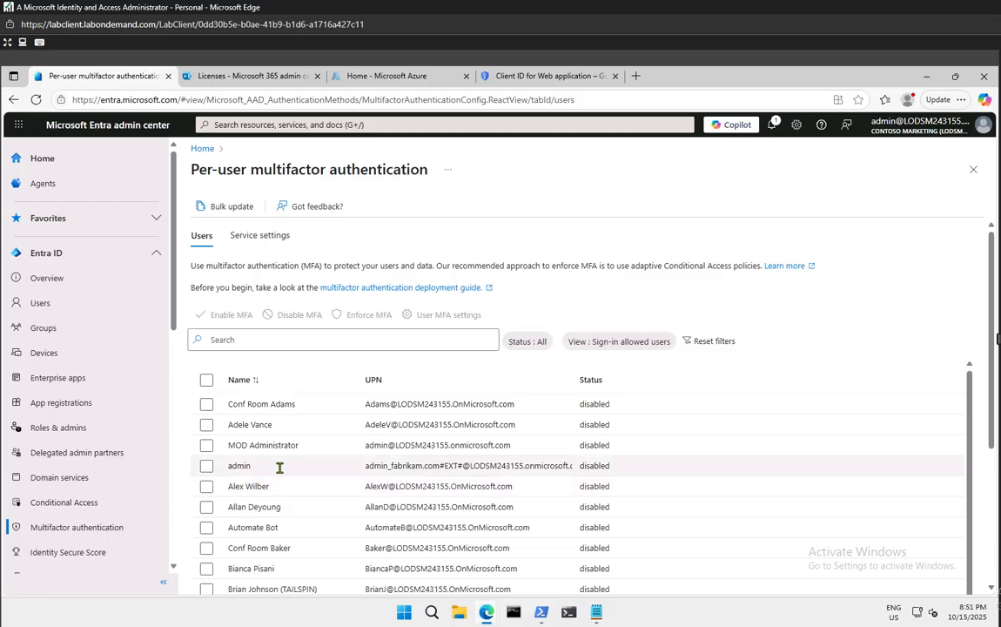
Create a new Conditional Access policy named MFA_for_ plus the user's first name, and open its Users assignment
click(65, 503)
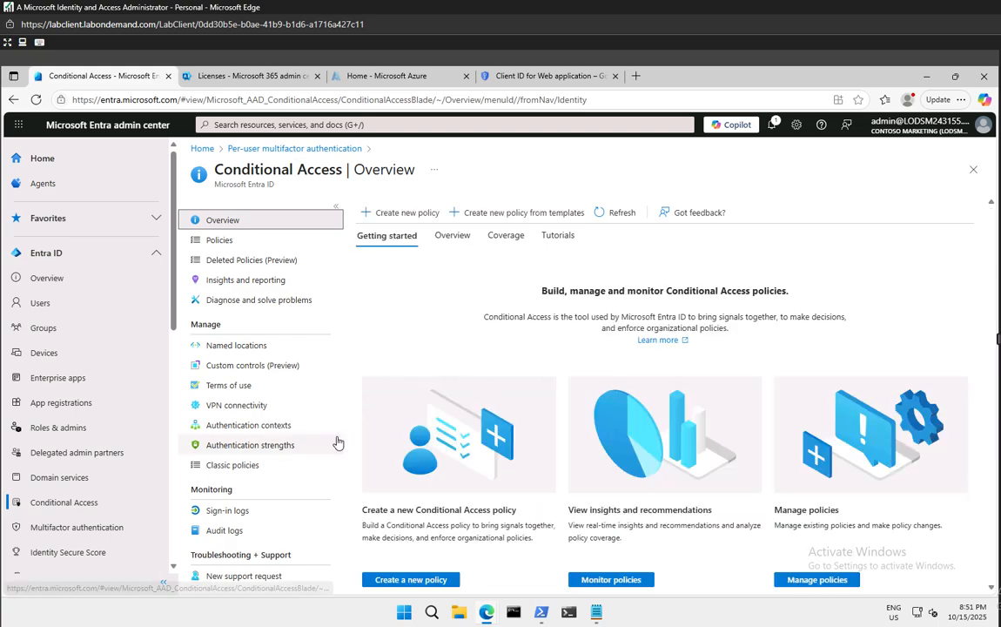
click(385, 215)
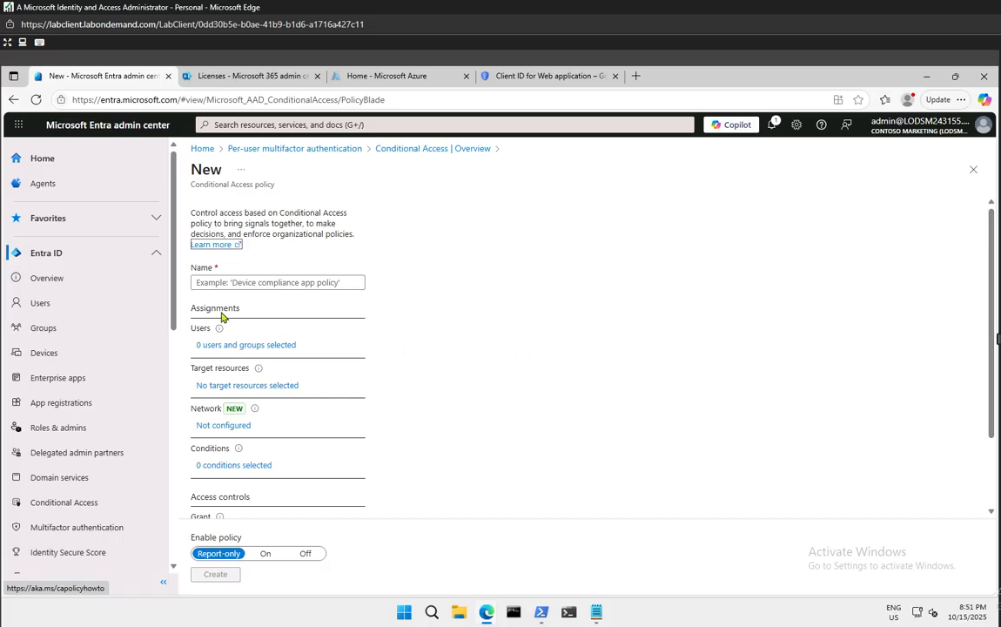
click(228, 283)
click(228, 283)
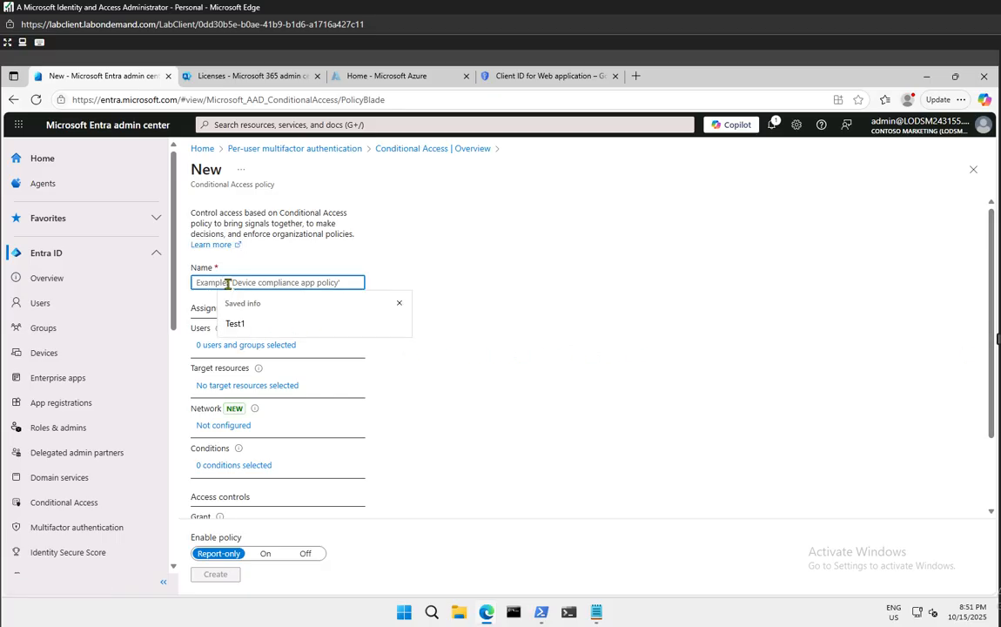
text(M)
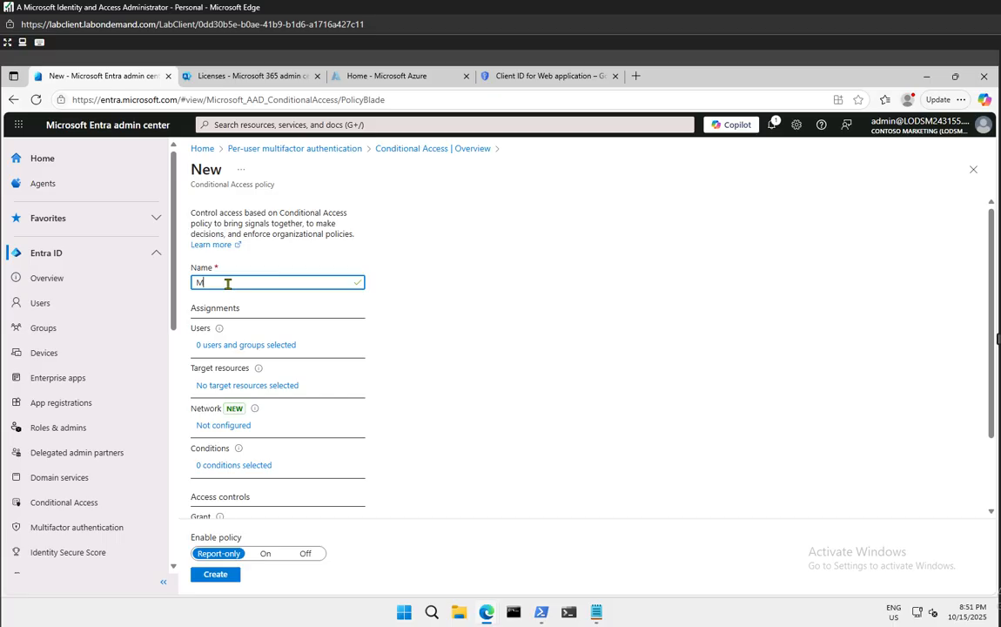
text(FA_for_Delia)
click(277, 347)
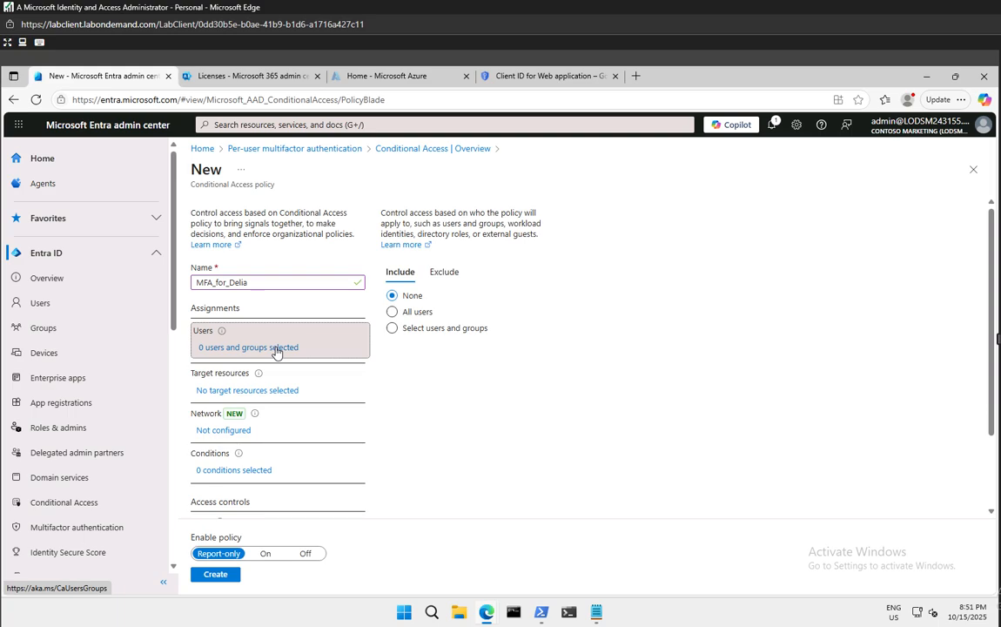
Include specific users, search by the user's first name, and add that one user
click(418, 328)
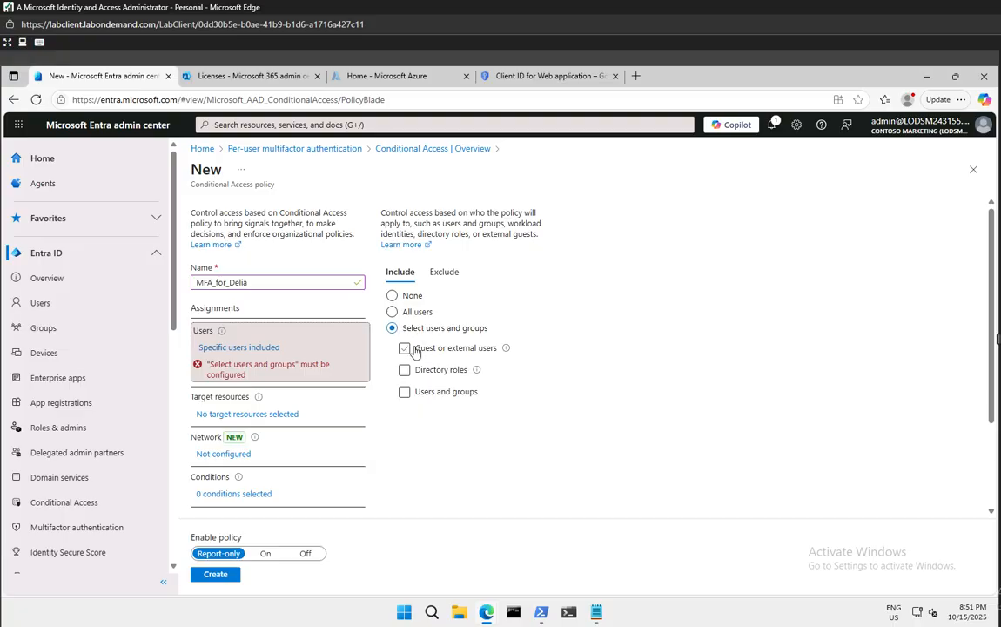
click(405, 392)
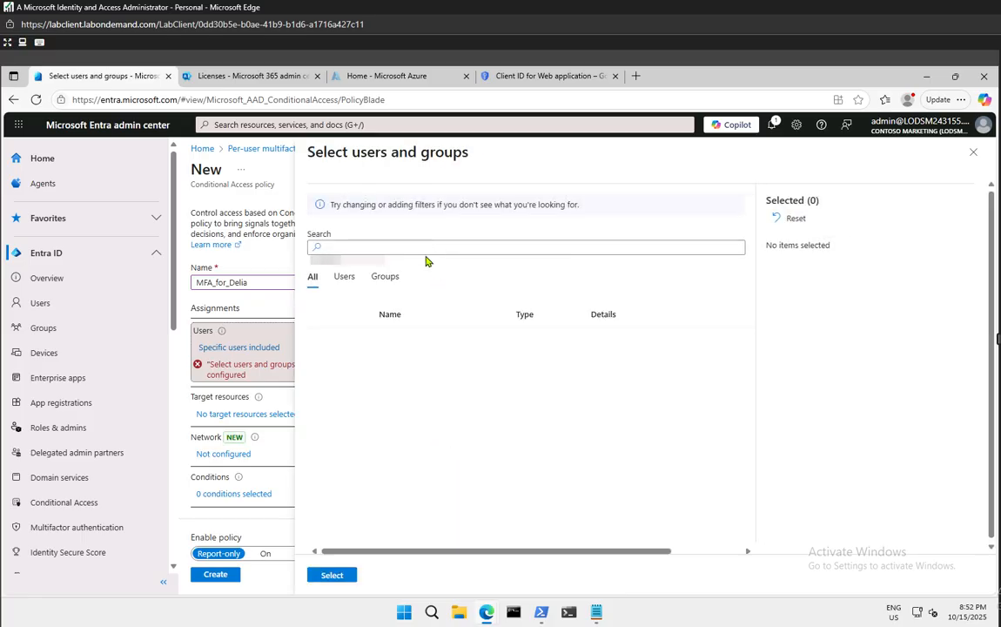
click(422, 248)
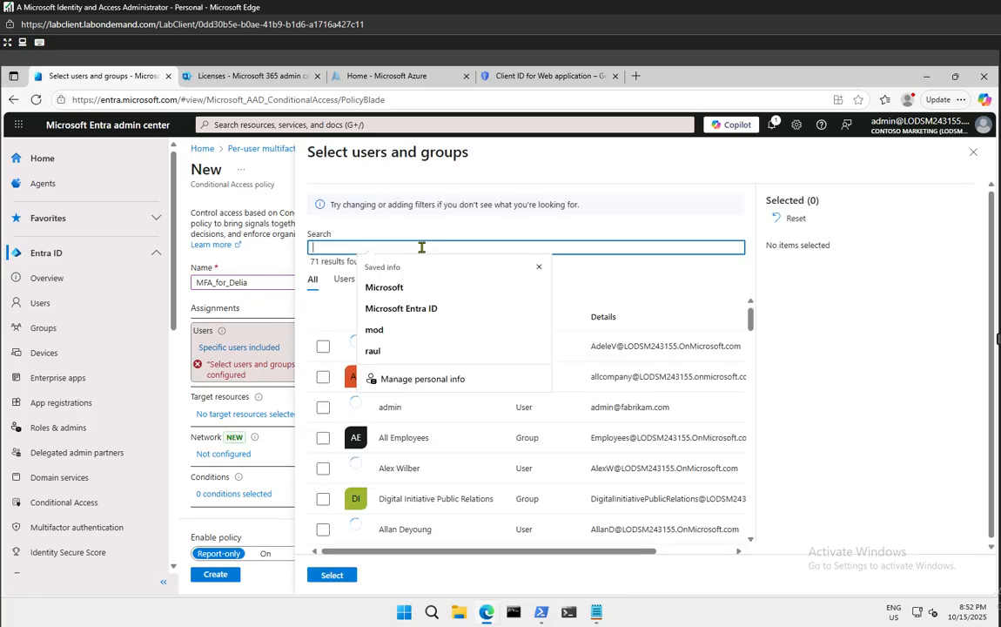
text(delia)
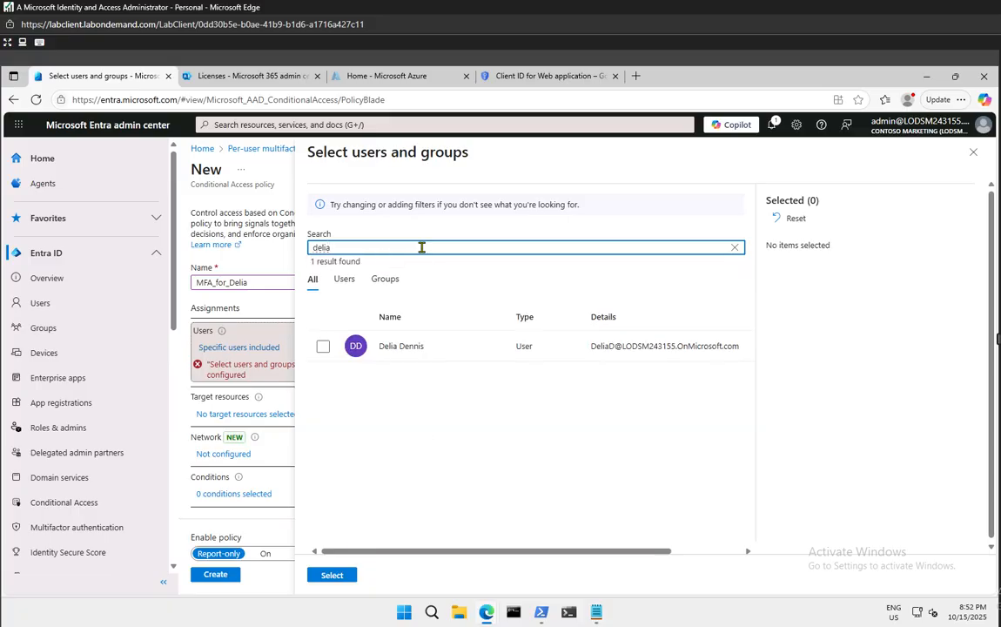
click(322, 348)
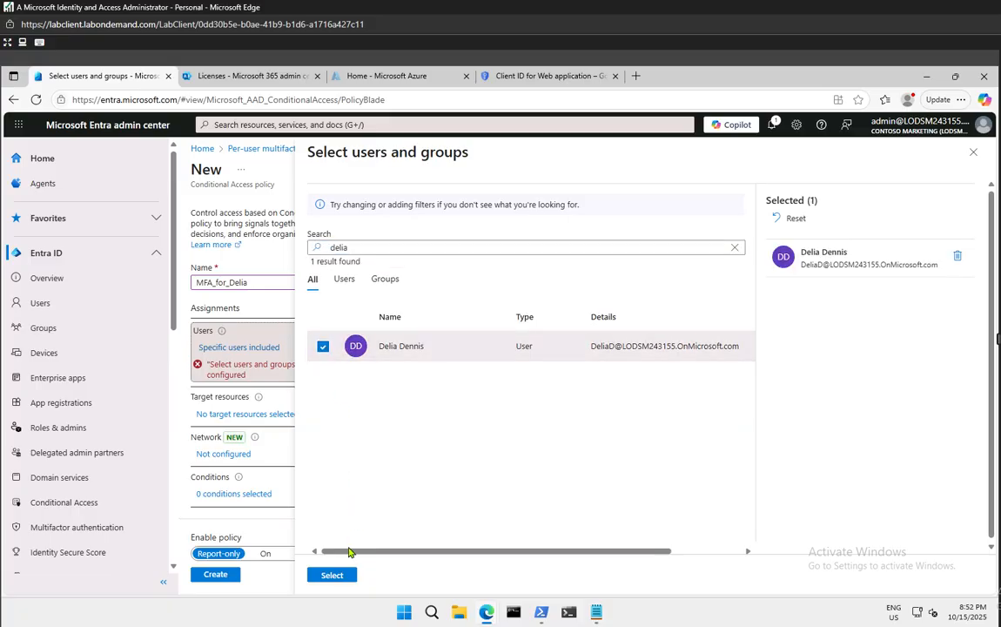
click(332, 575)
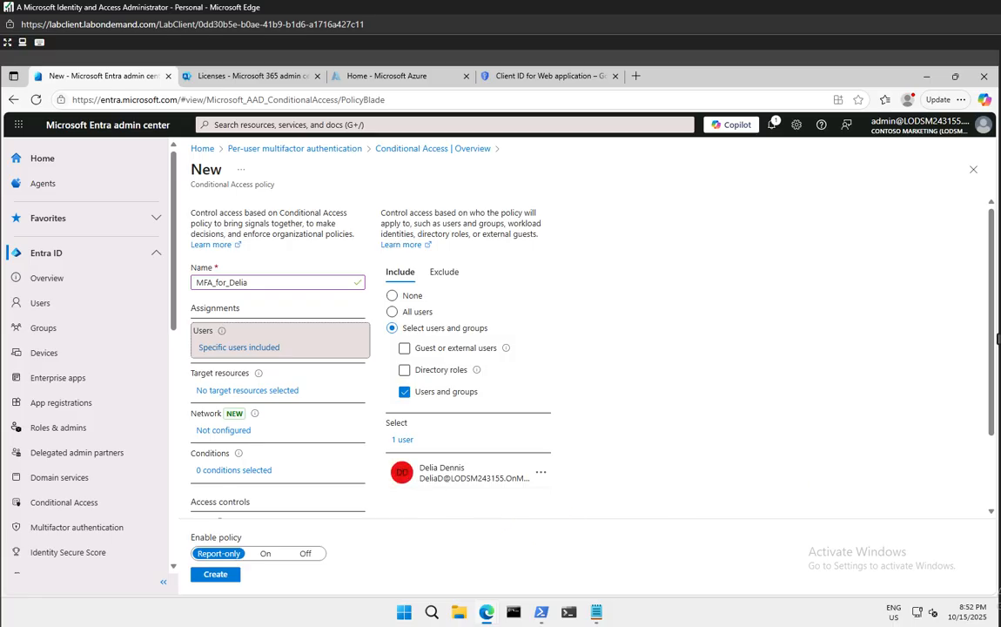
Under Target resources, choose Select resources and pick Office 365 as the only resource
click(228, 391)
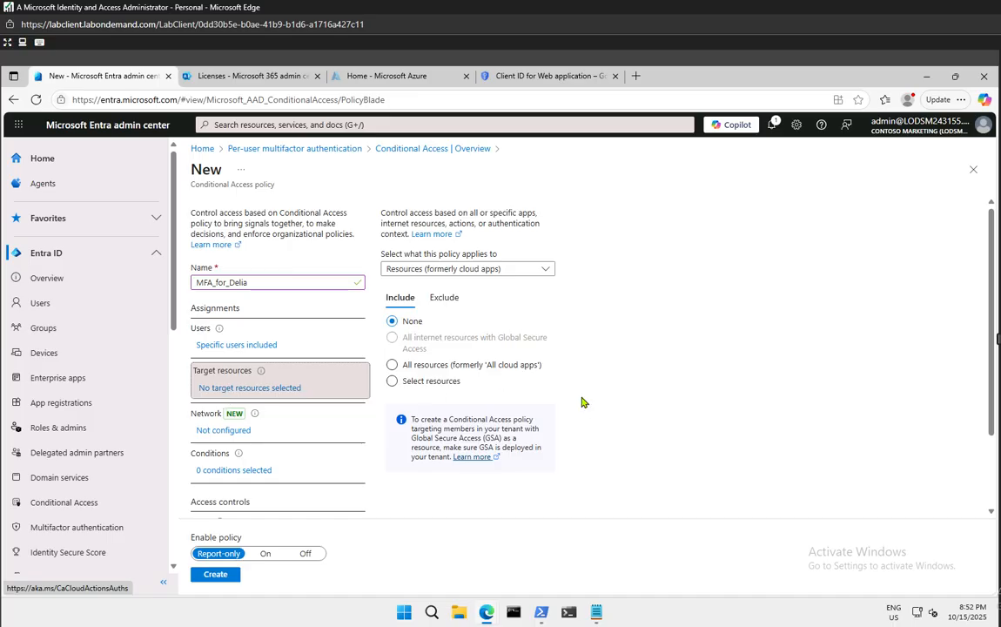
click(391, 366)
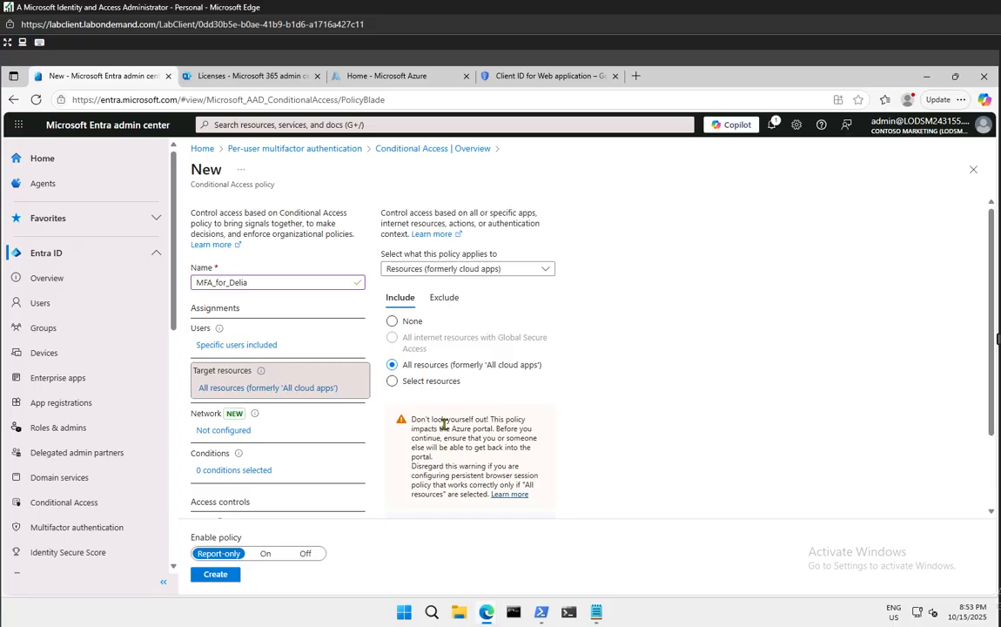
click(393, 381)
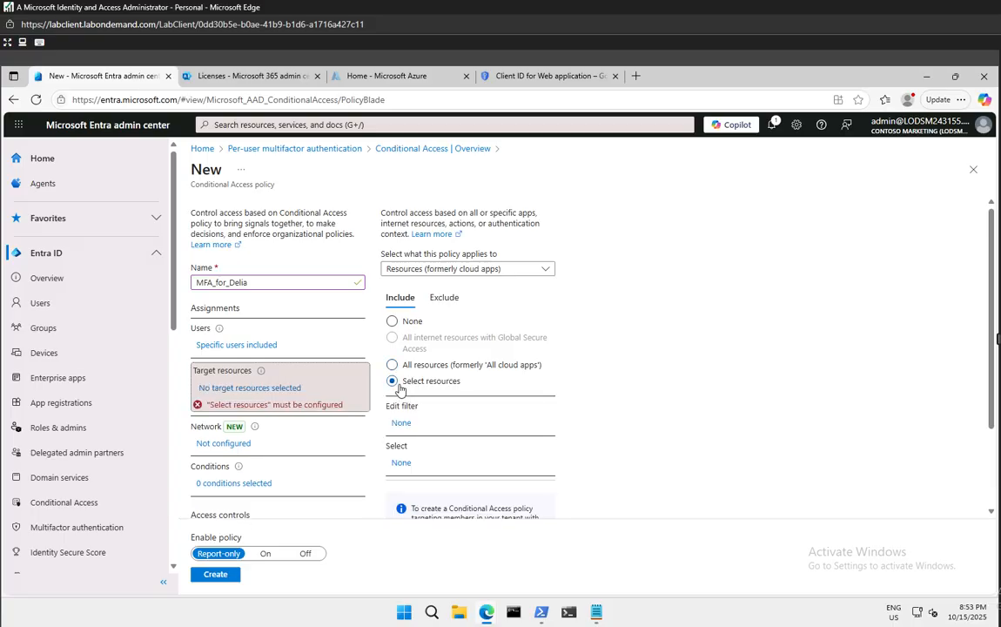
click(407, 464)
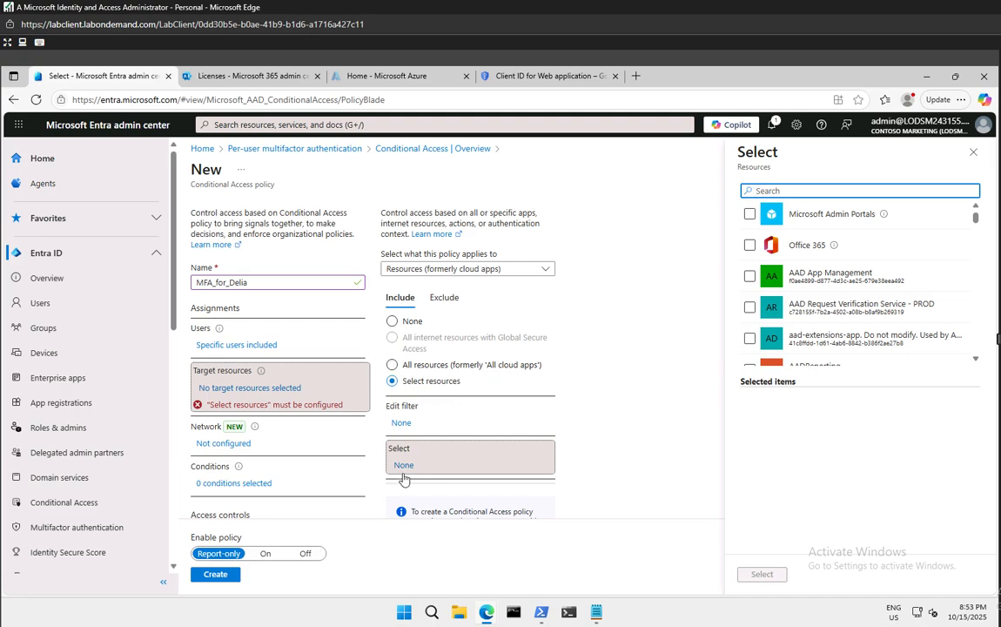
click(748, 246)
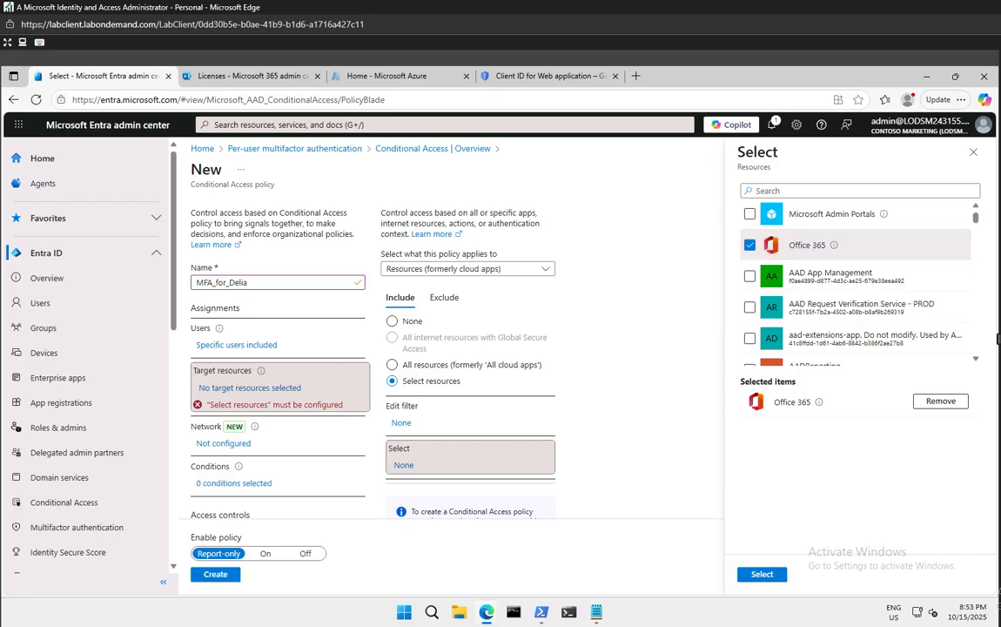
click(762, 573)
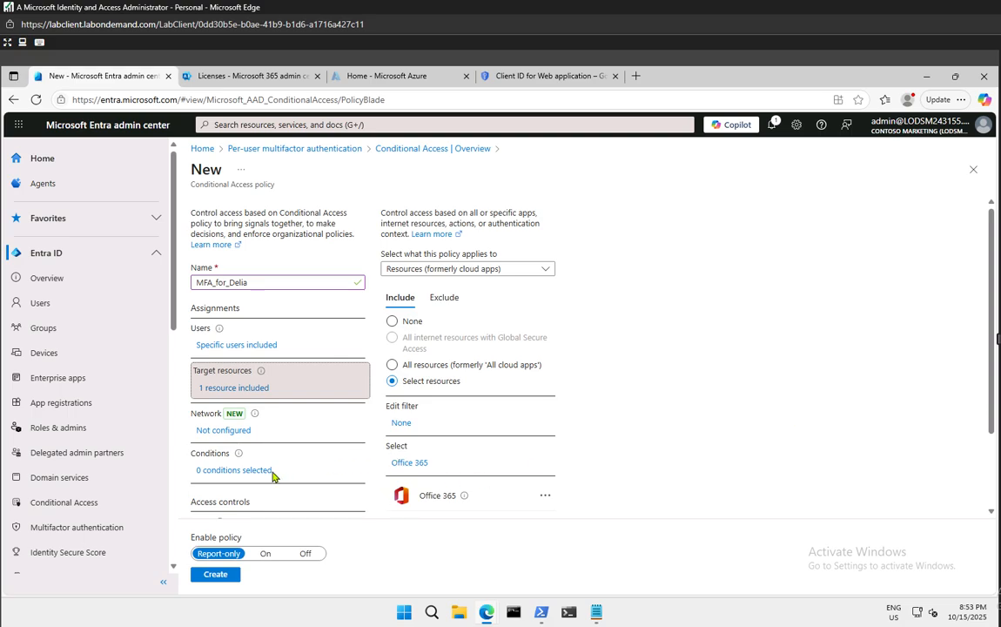
scroll(290, 474, down, 2)
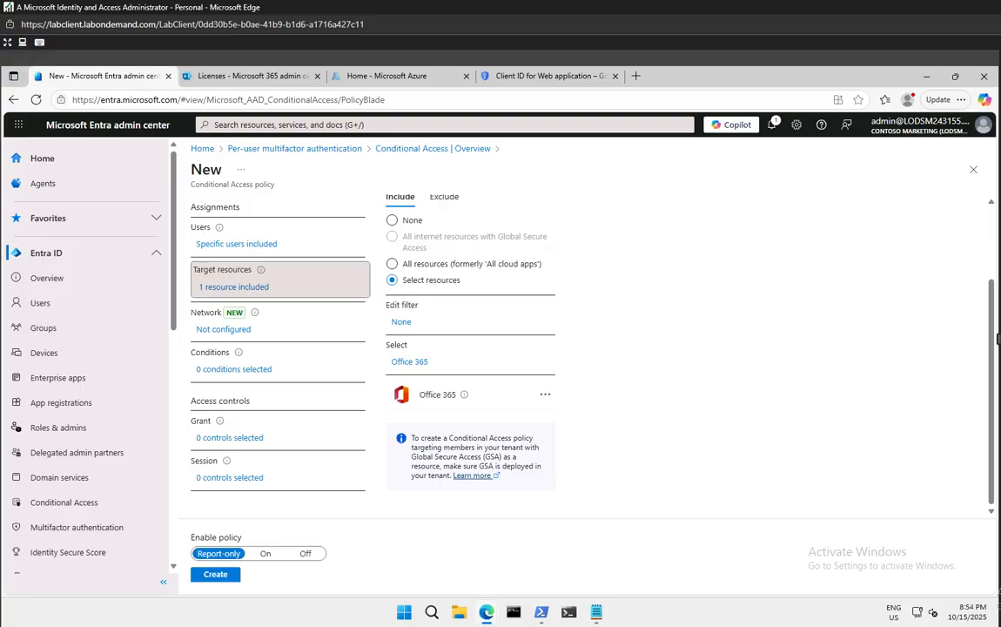
Open the Conditions pane and scroll through the not-configured conditions
click(231, 370)
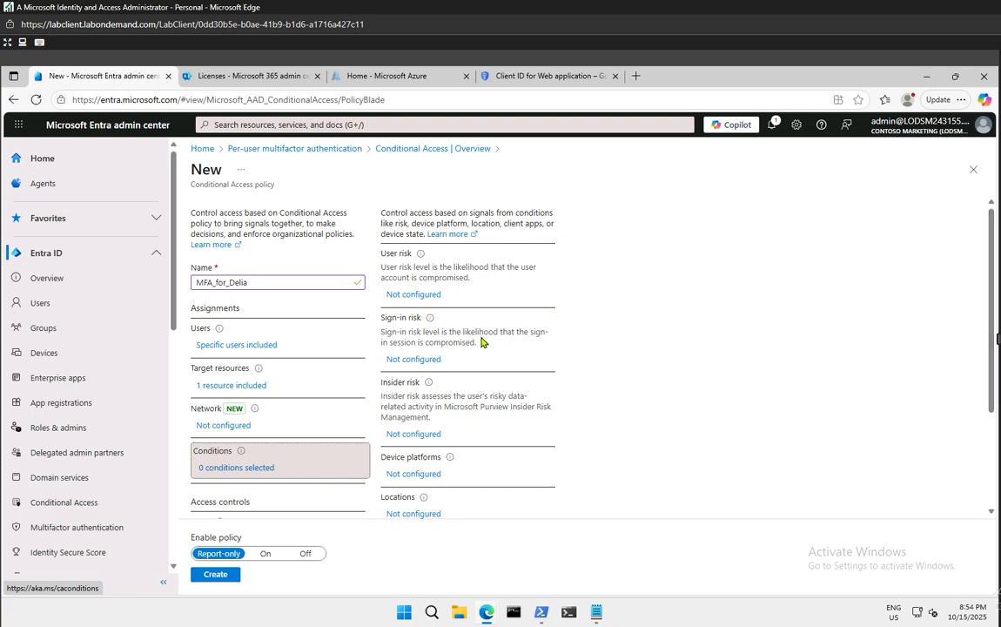
scroll(478, 347, down, 3)
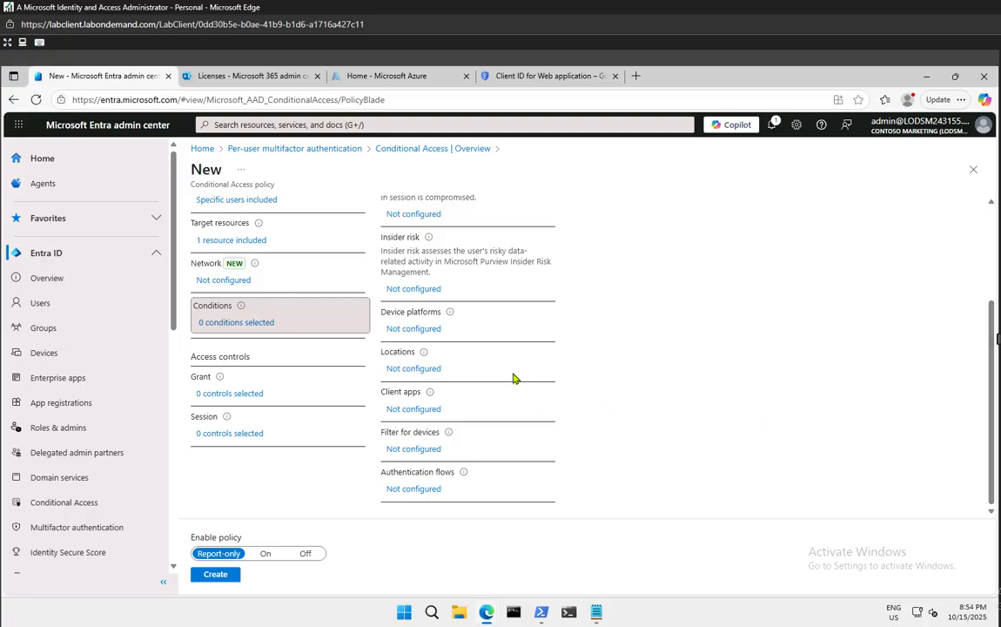
scroll(519, 375, up, 3)
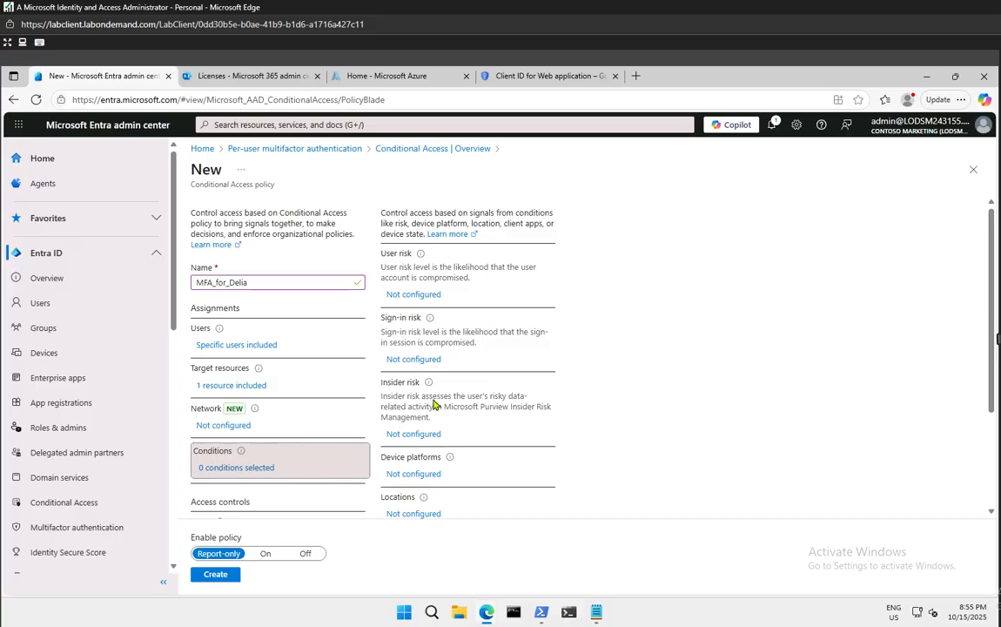
scroll(433, 405, down, 3)
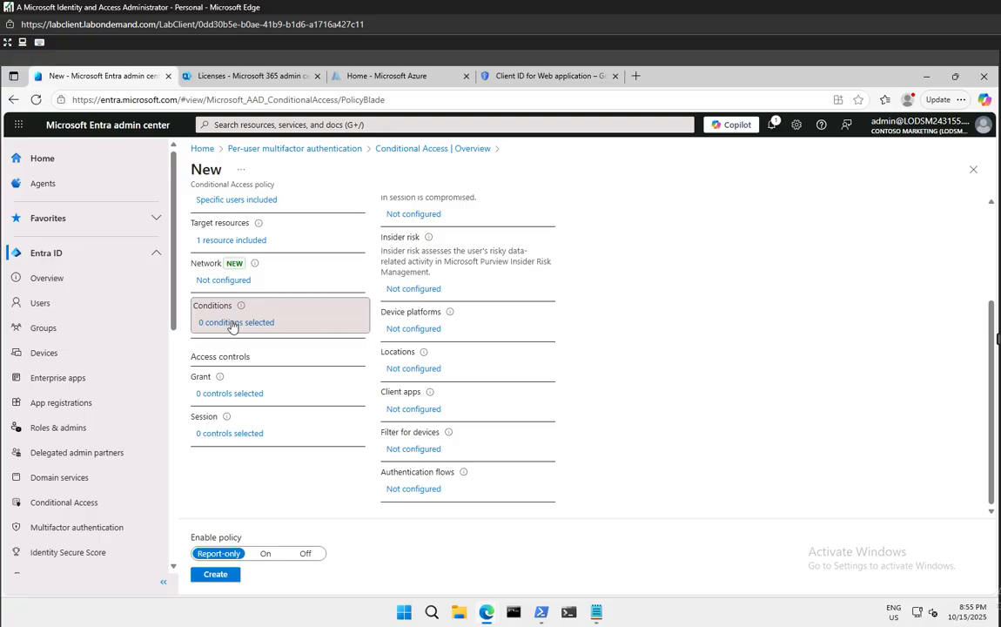
scroll(464, 397, up, 3)
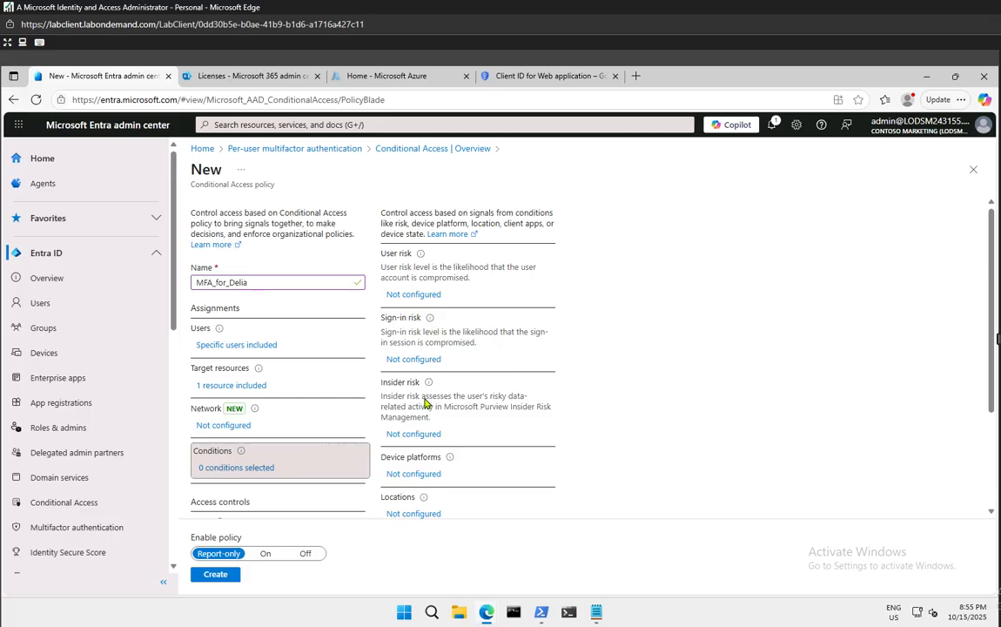
Set the Locations condition Configure to Yes, including any network or location
scroll(421, 394, down, 2)
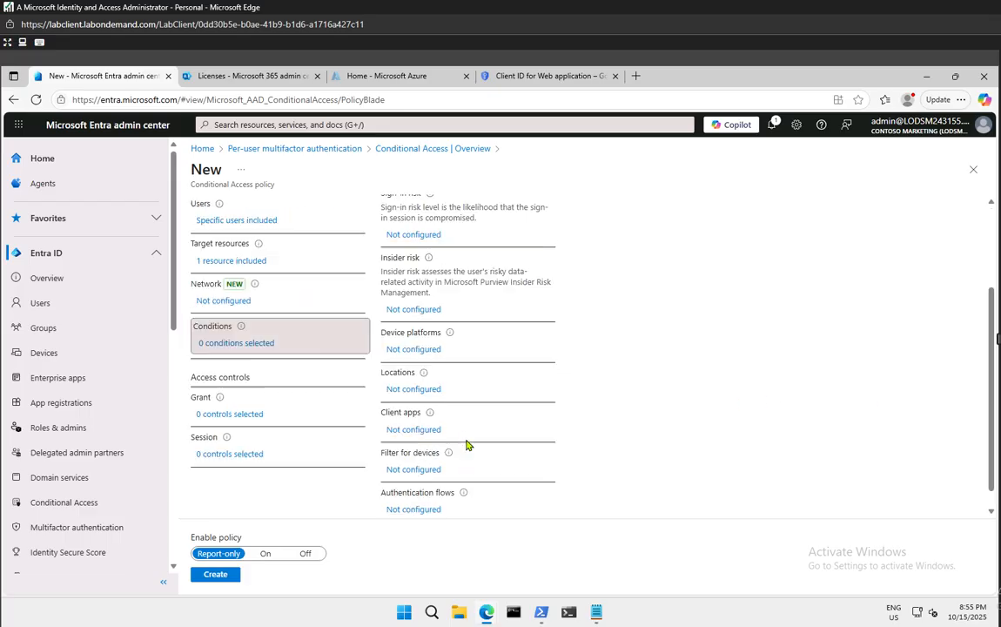
click(401, 392)
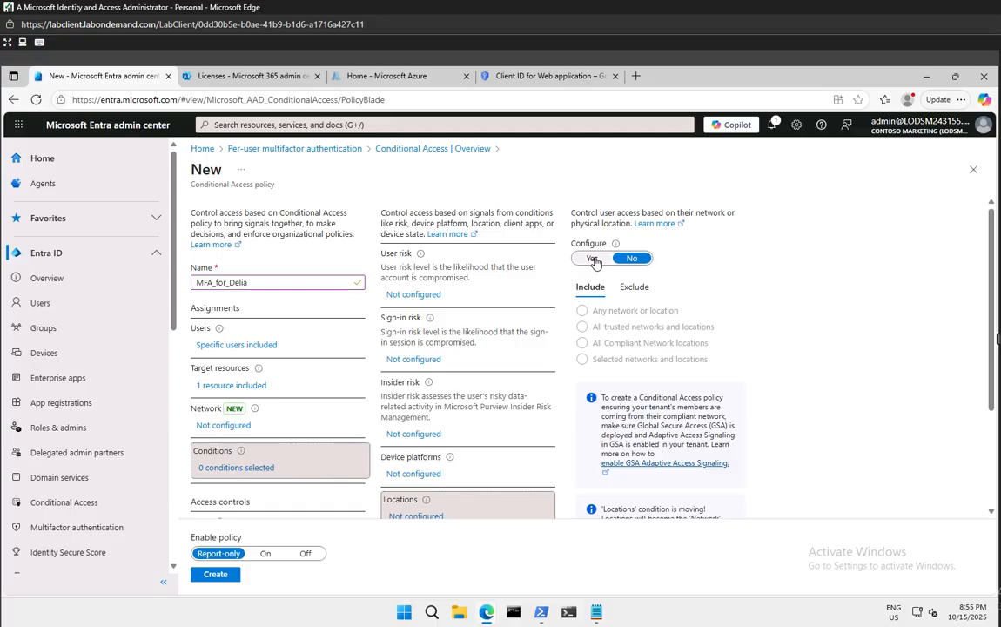
click(593, 258)
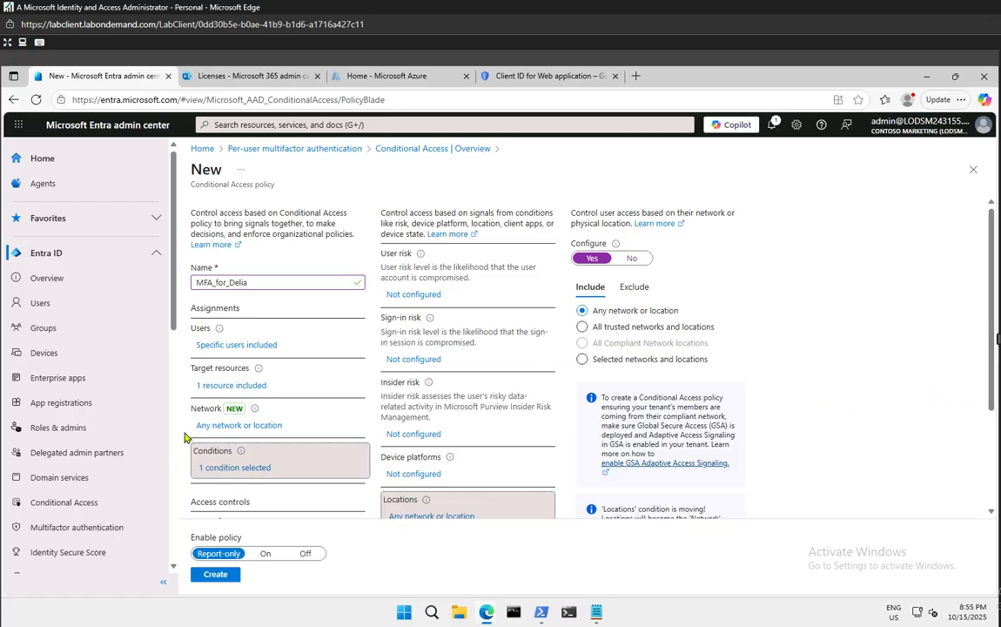
scroll(256, 444, down, 2)
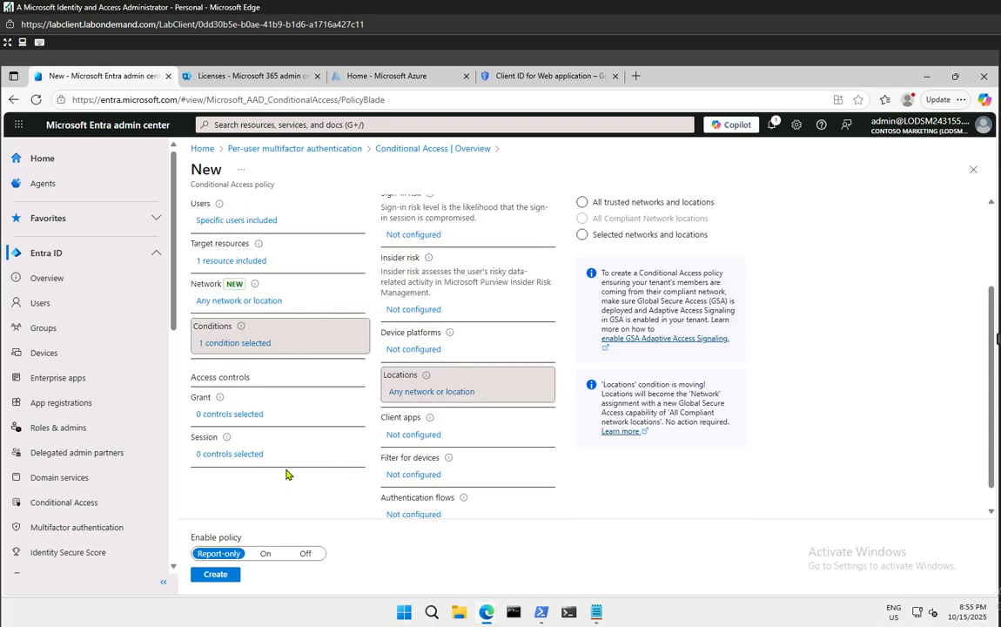
In the Grant pane, choose Grant access with Require multifactor authentication ticked
click(232, 417)
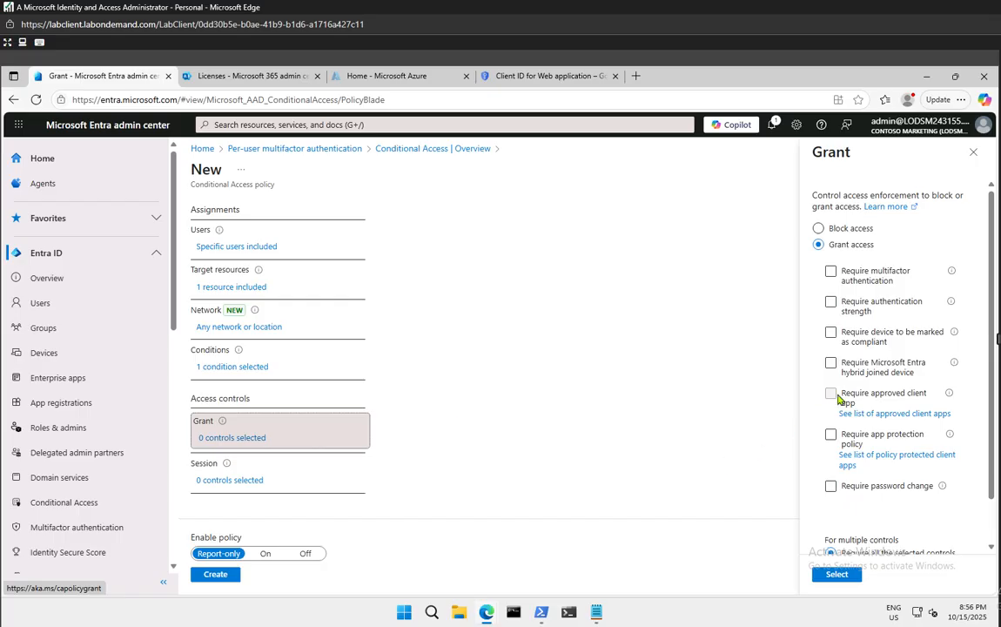
click(834, 272)
click(833, 272)
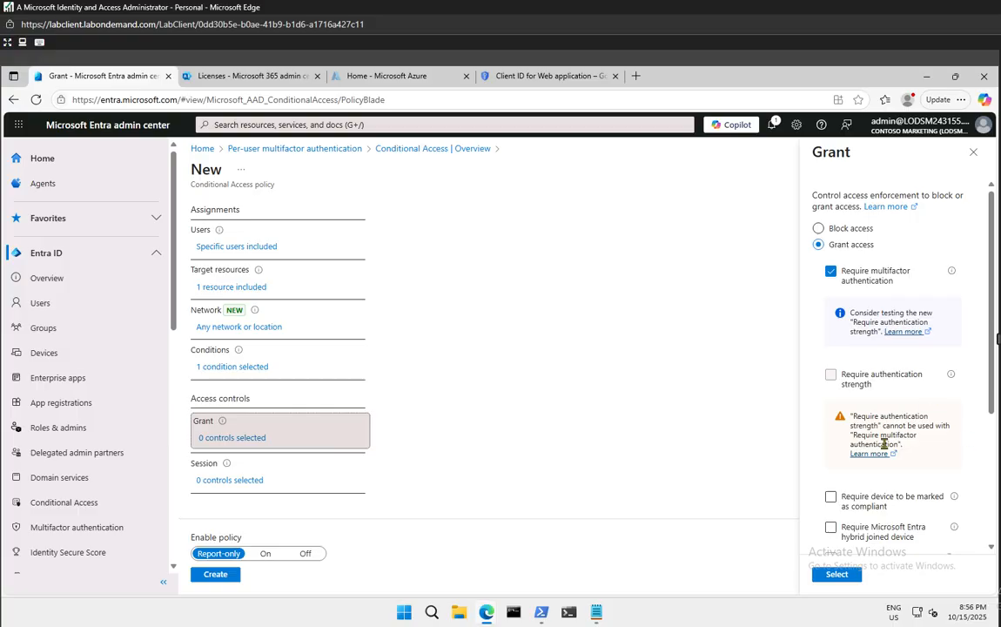
scroll(925, 452, down, 2)
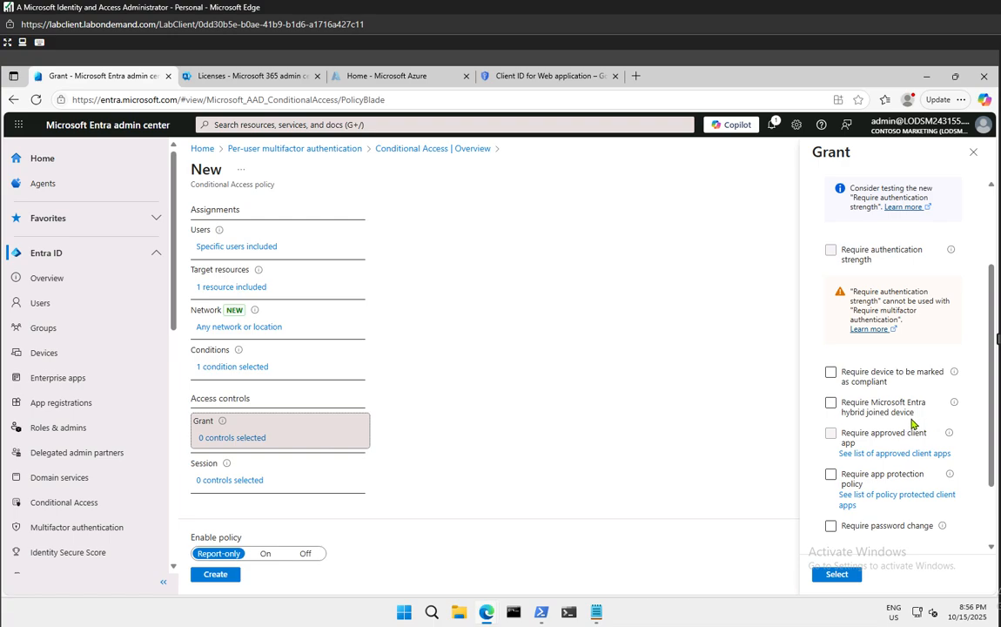
click(832, 376)
click(831, 371)
click(871, 483)
scroll(870, 483, down, 2)
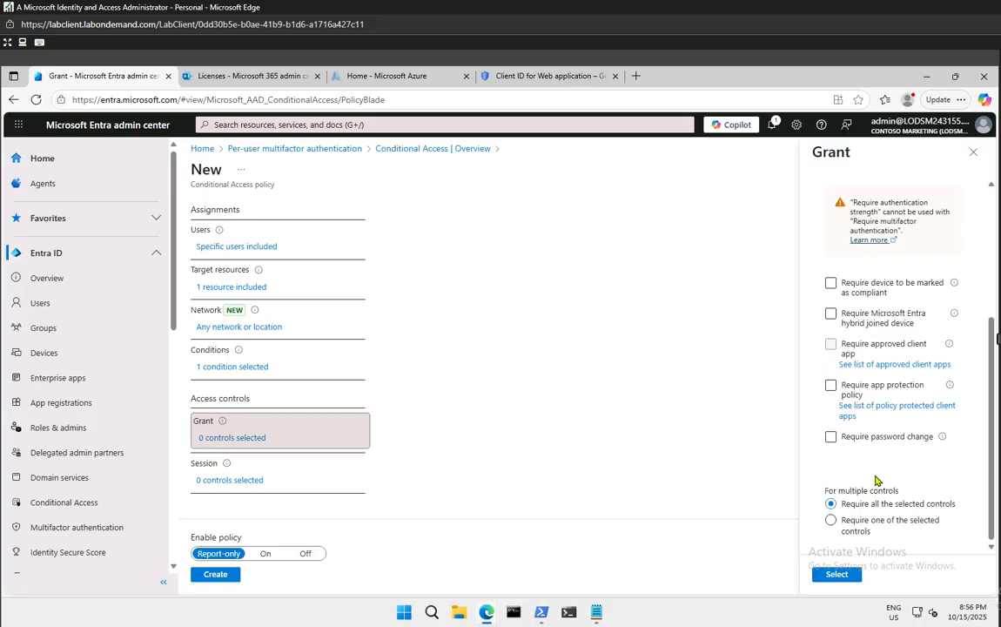
scroll(876, 480, up, 5)
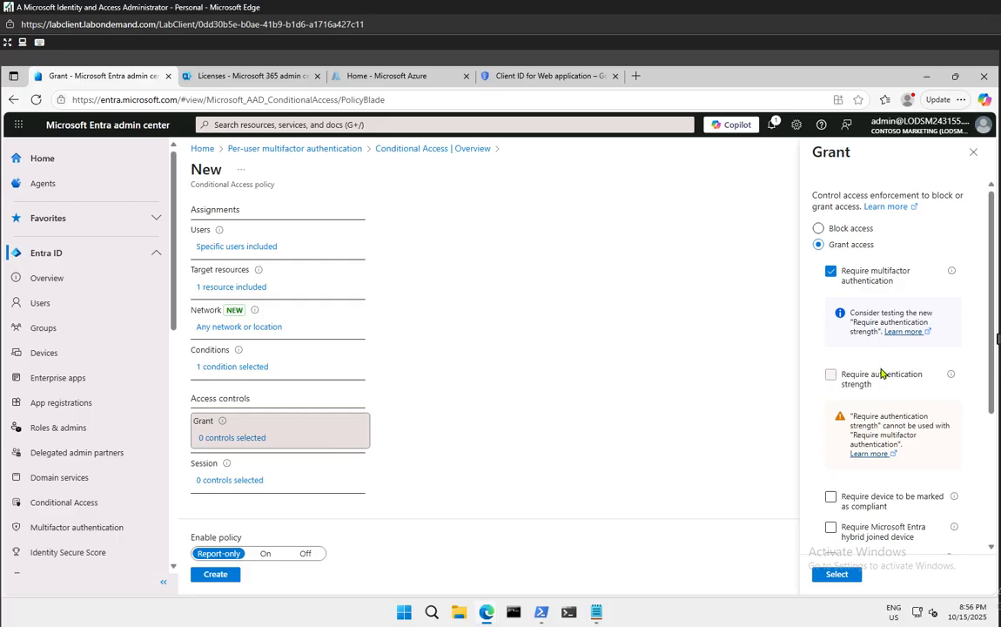
Clear the other grant options including Require password change, and apply MFA as the sole control
click(832, 498)
scroll(832, 488, down, 3)
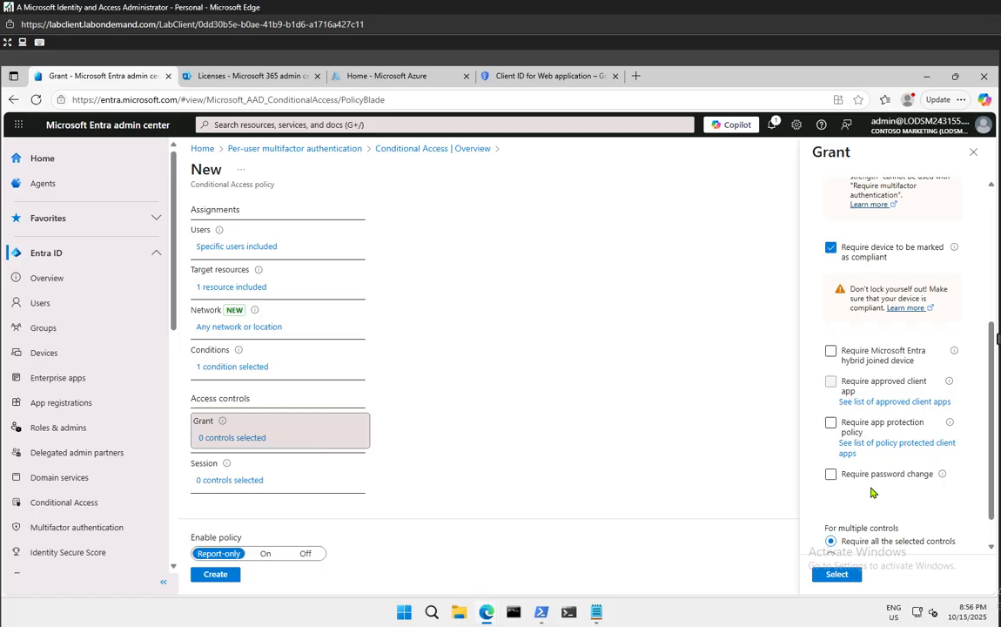
click(831, 352)
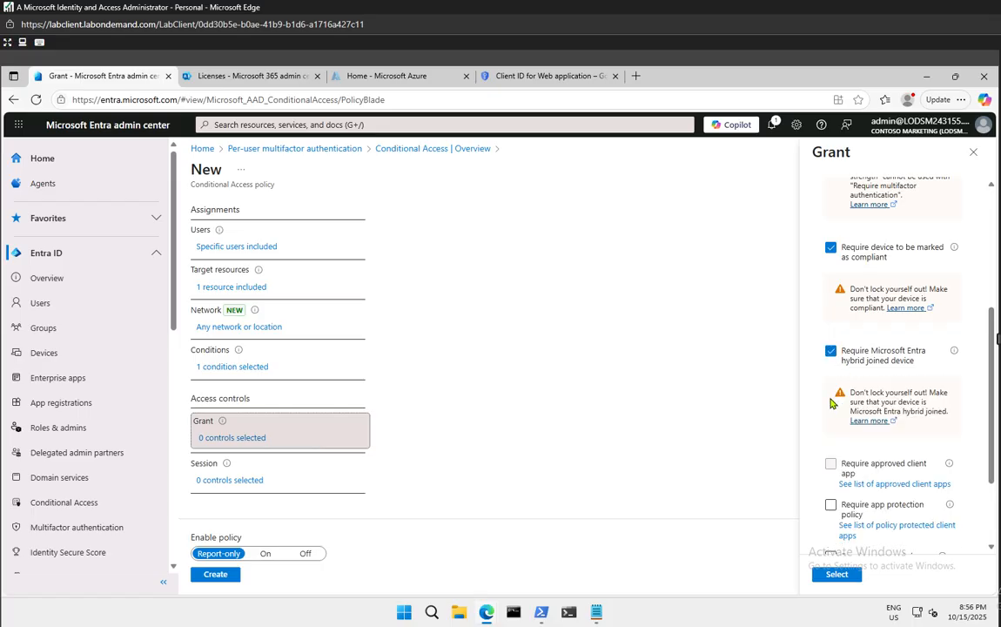
click(830, 506)
scroll(871, 492, down, 2)
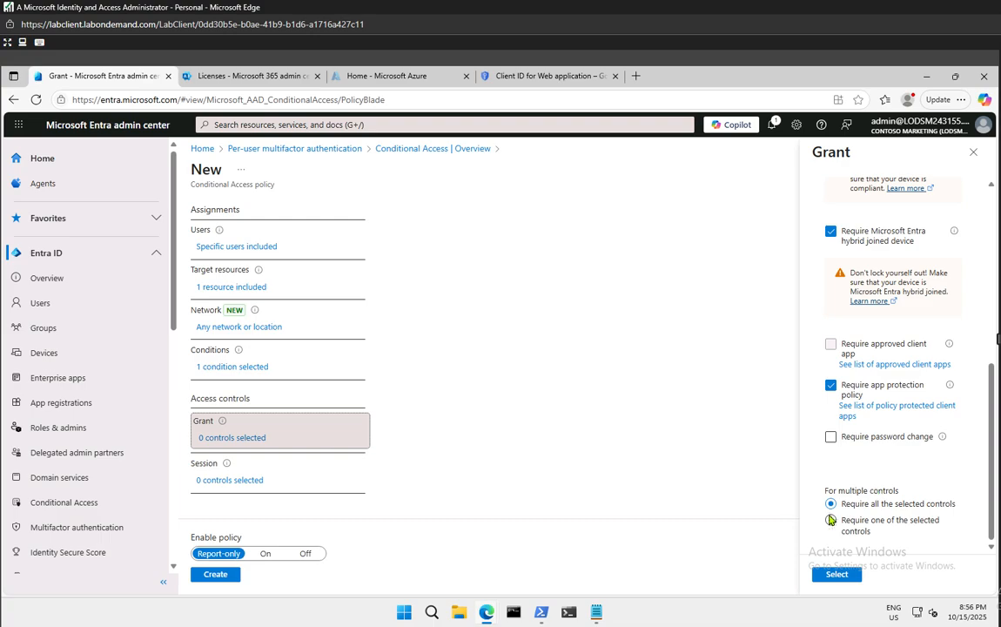
click(831, 438)
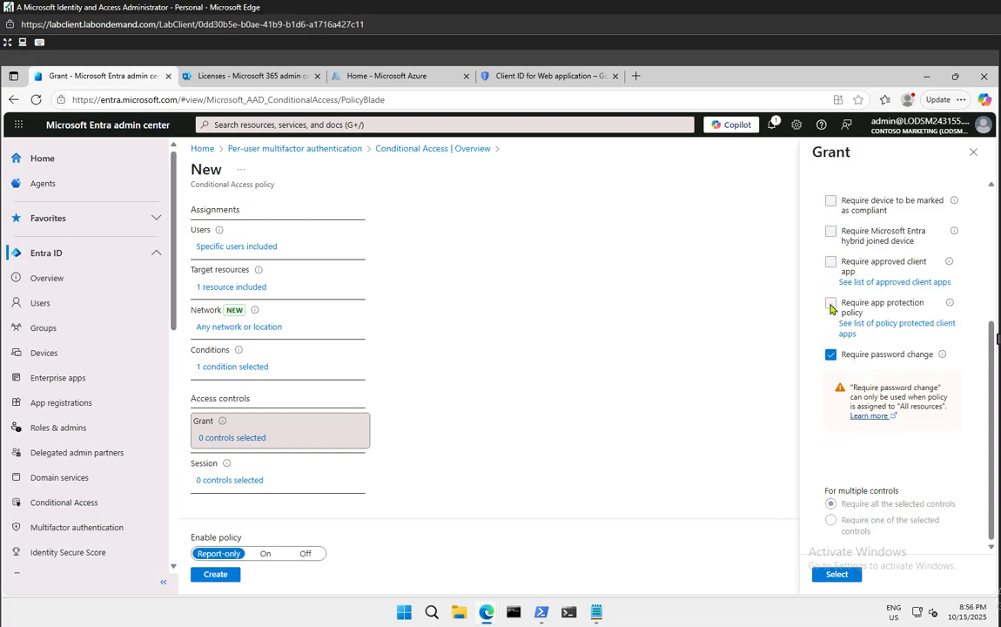
scroll(830, 306, up, 3)
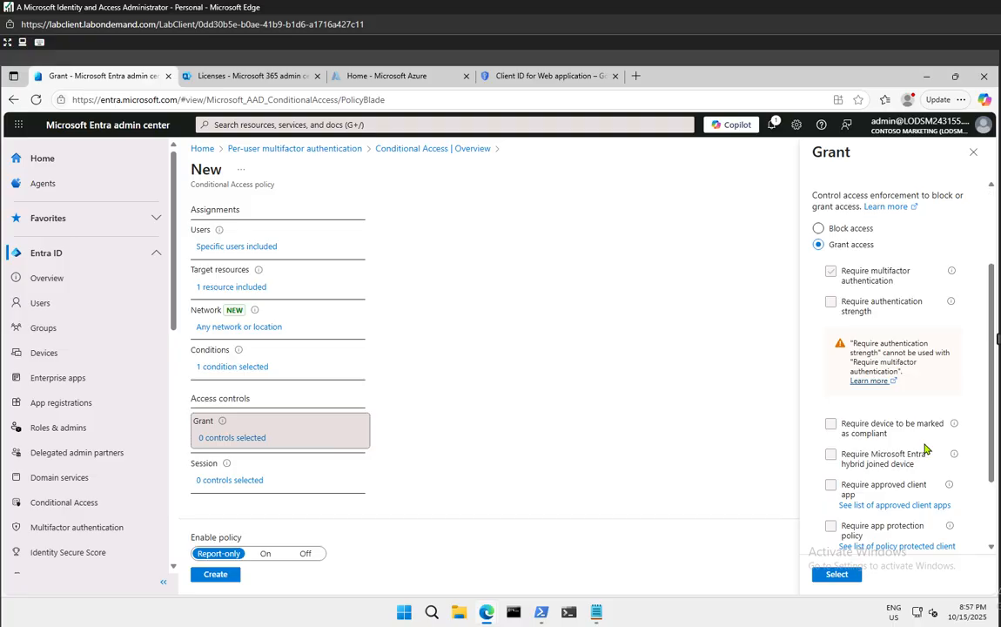
scroll(926, 449, down, 3)
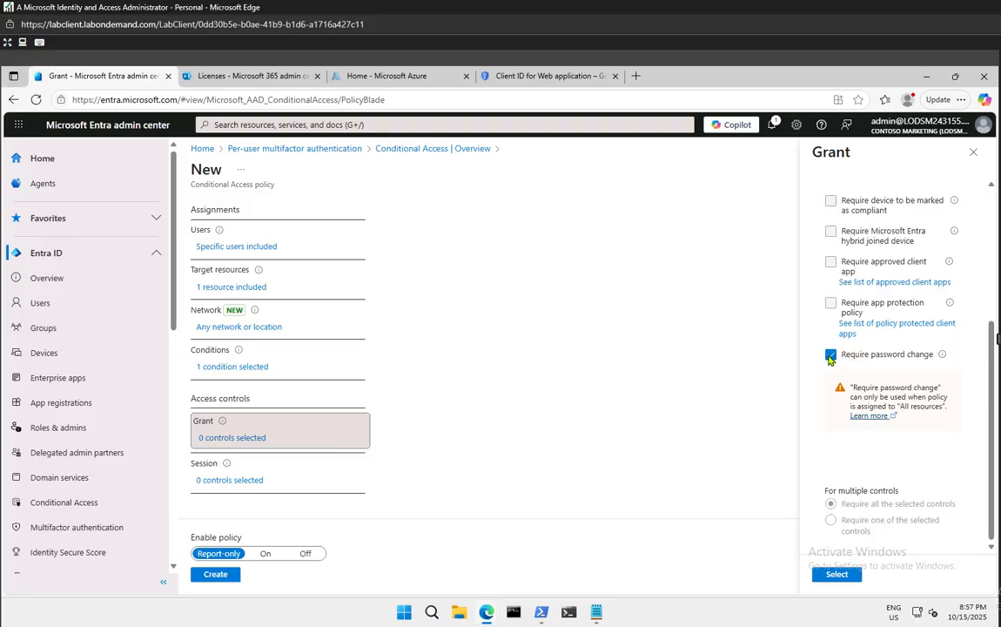
click(831, 355)
scroll(886, 379, up, 2)
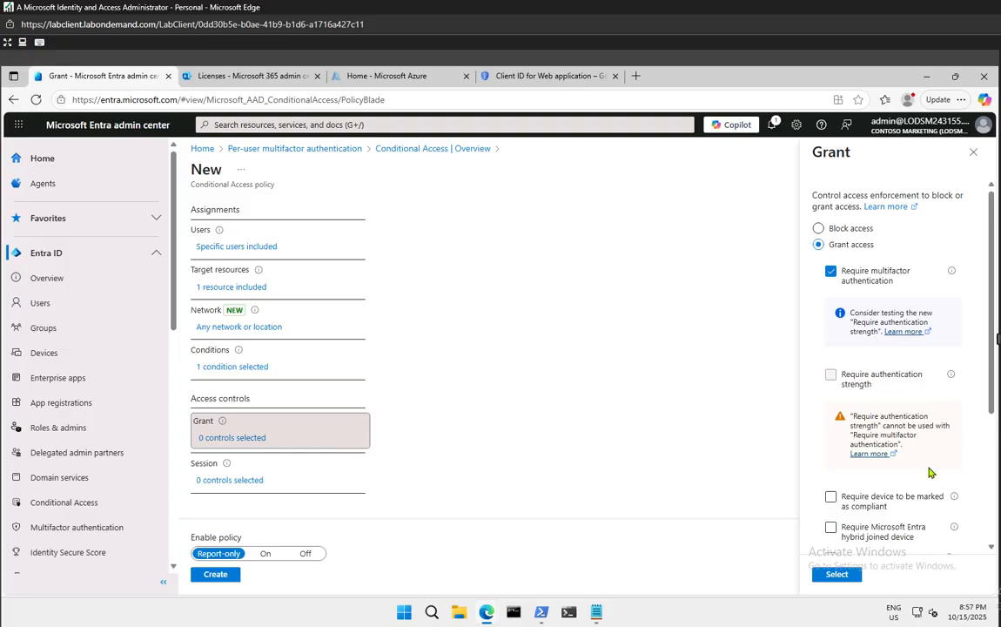
click(837, 575)
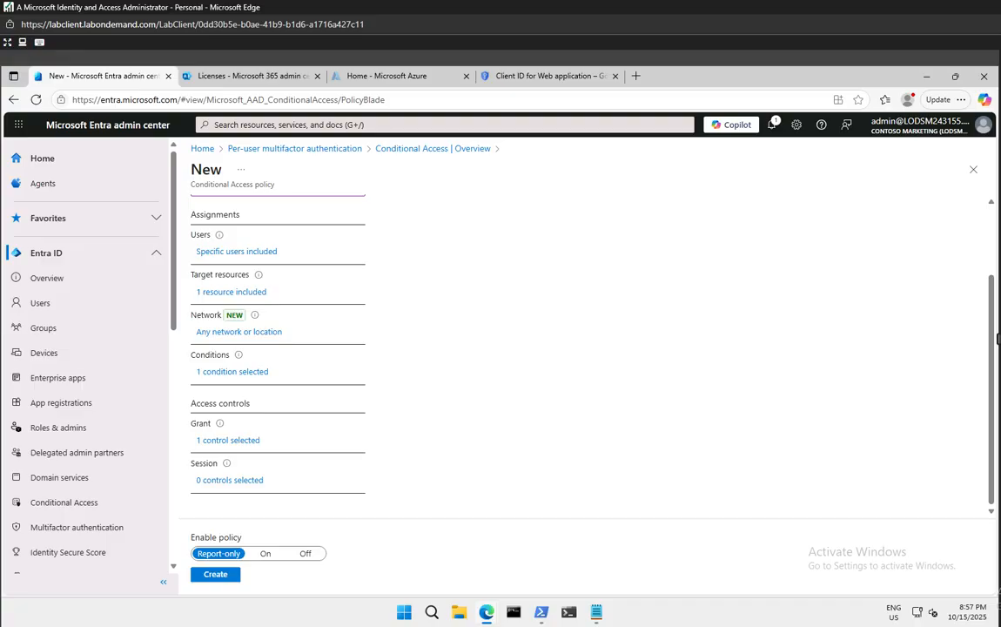
Switch the MFA_for_Delia policy from report-only to On and create it
click(268, 554)
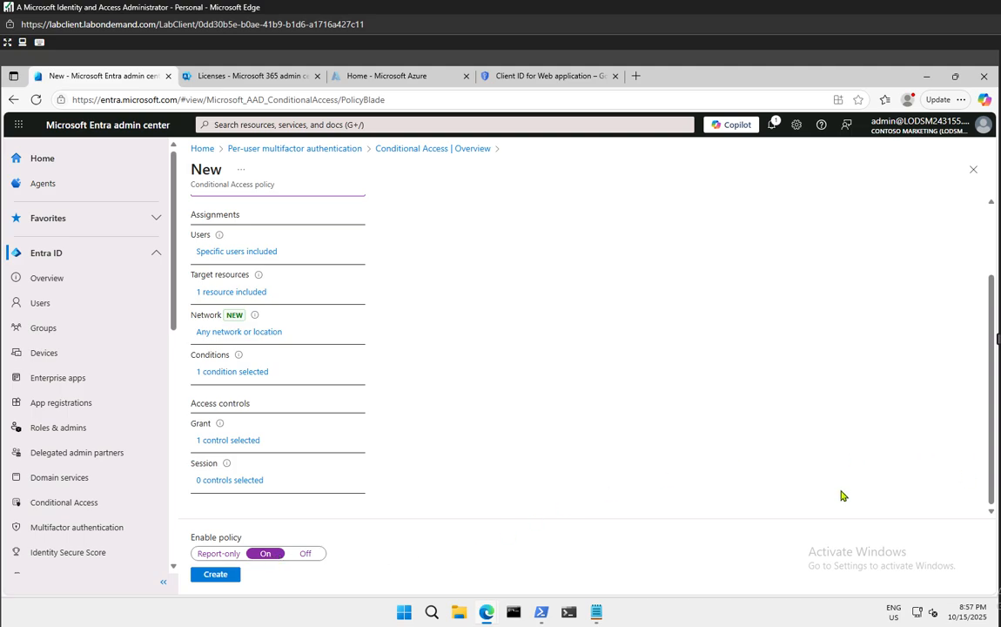
click(218, 574)
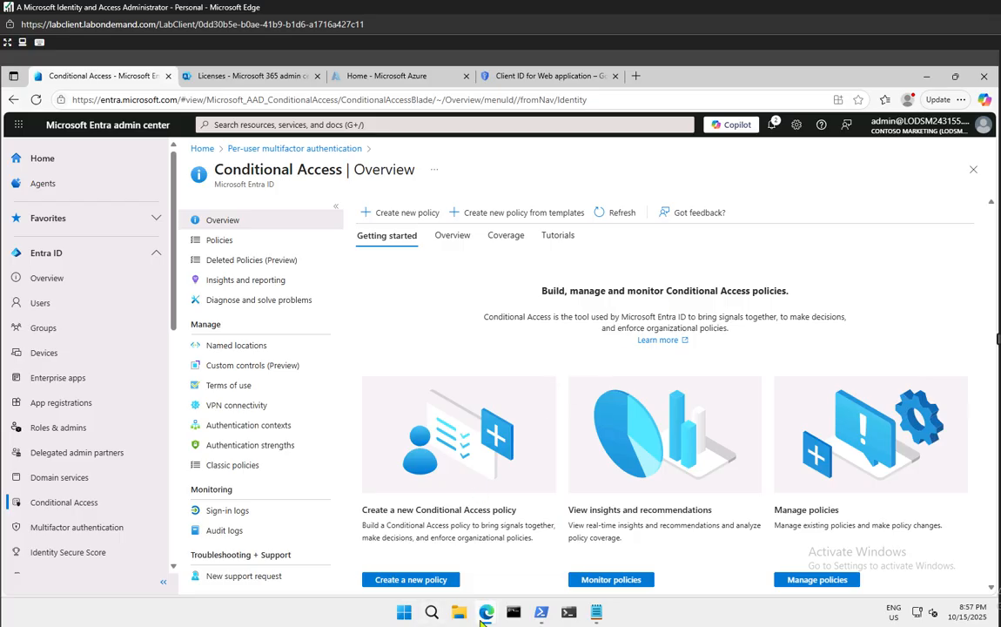
Close the leftover InPrivate My Apps window and bring the admin center back
mouse_move(489, 613)
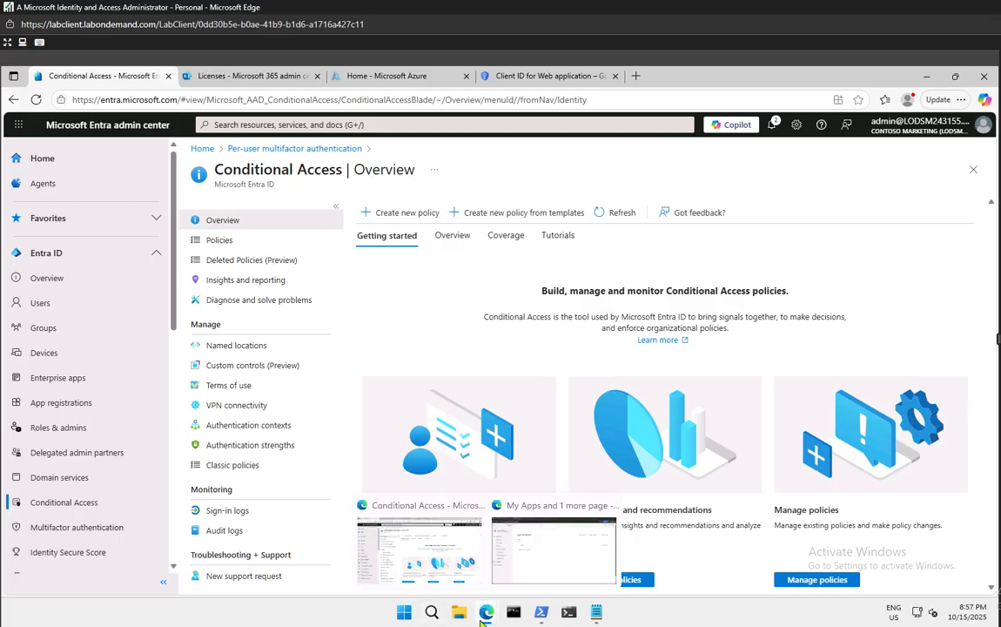
click(609, 506)
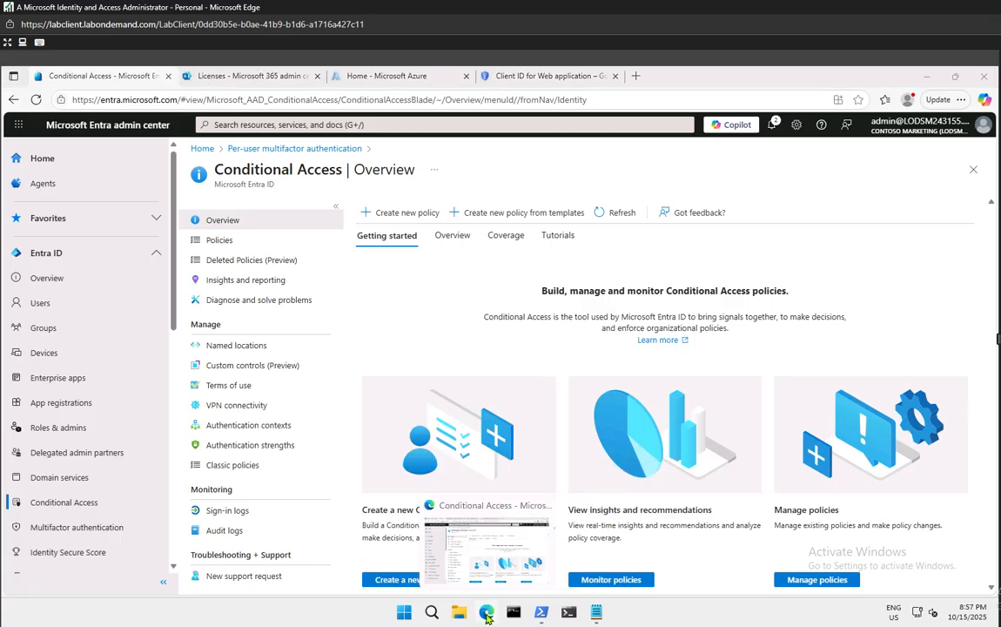
click(487, 614)
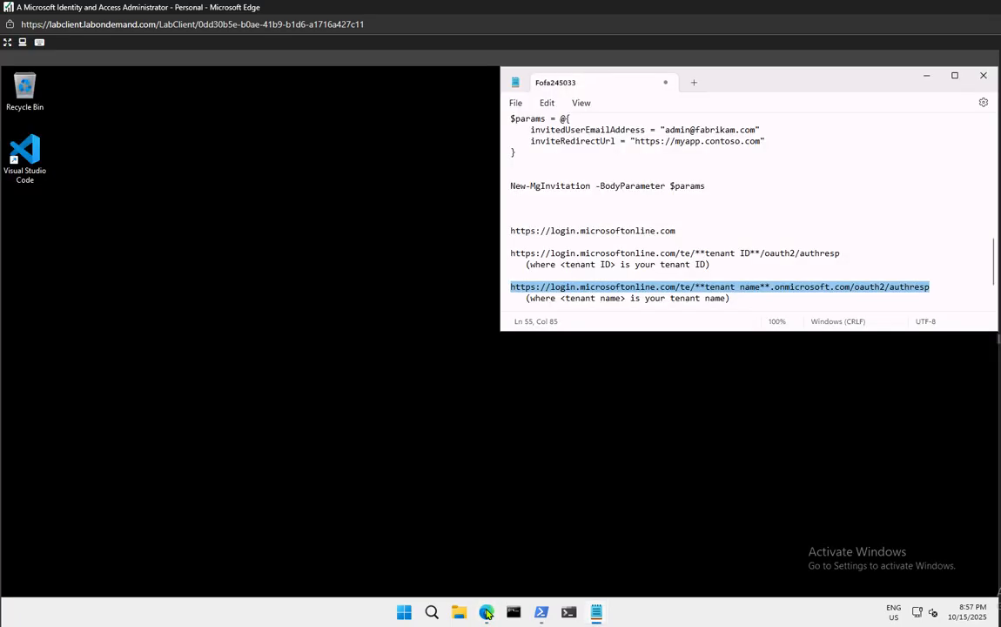
click(488, 613)
Open a new InPrivate Edge window and go to office.com
right_click(488, 613)
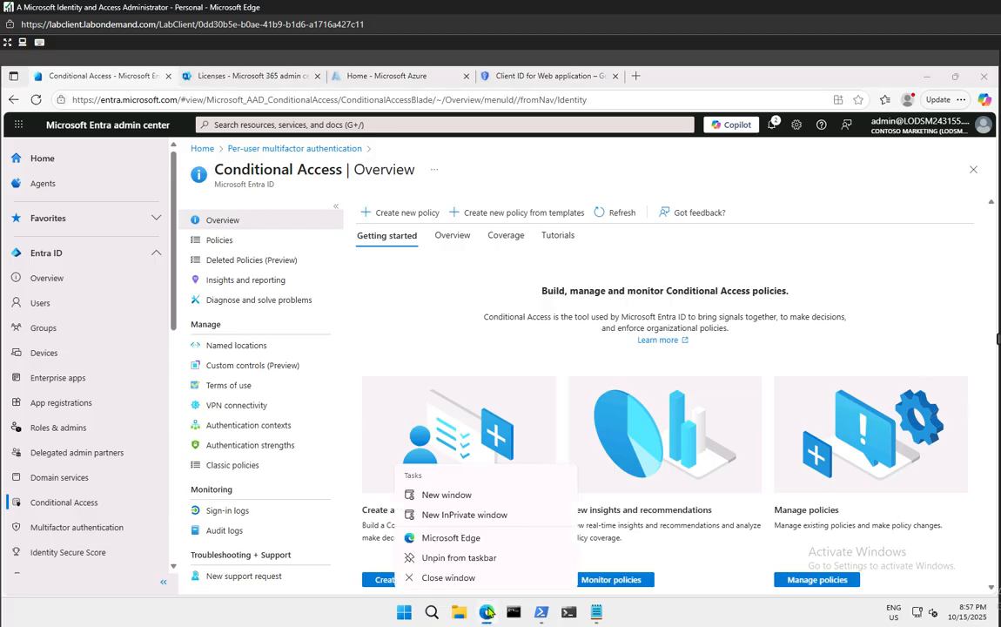
click(469, 517)
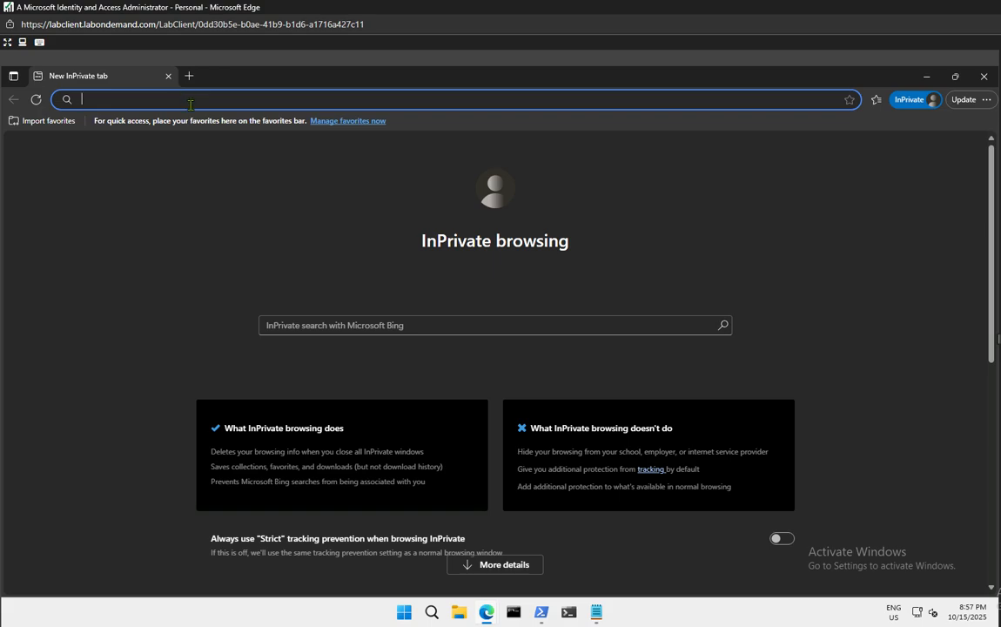
text(office.com)
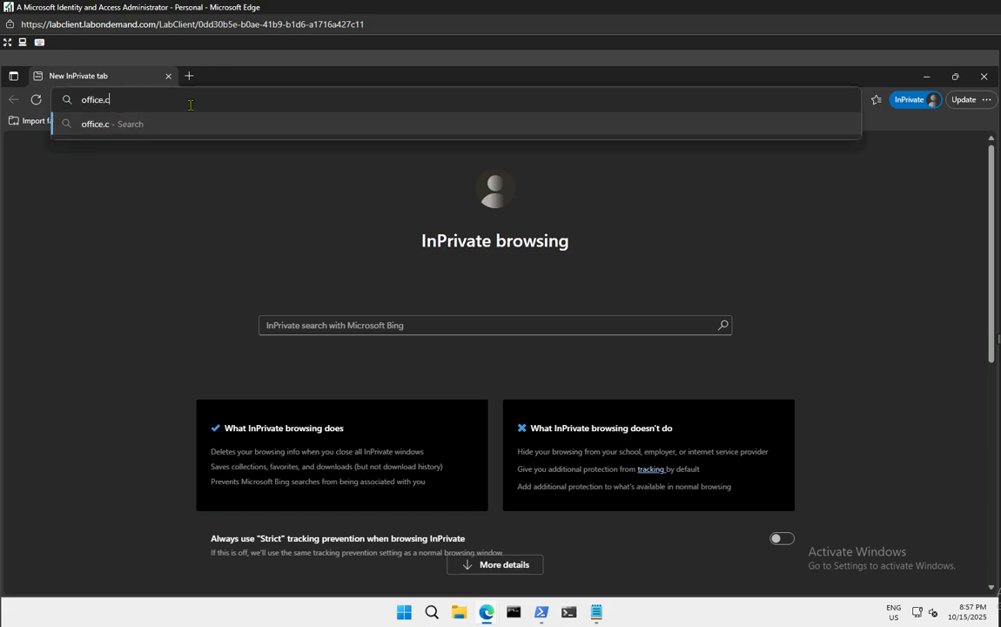
key(Return)
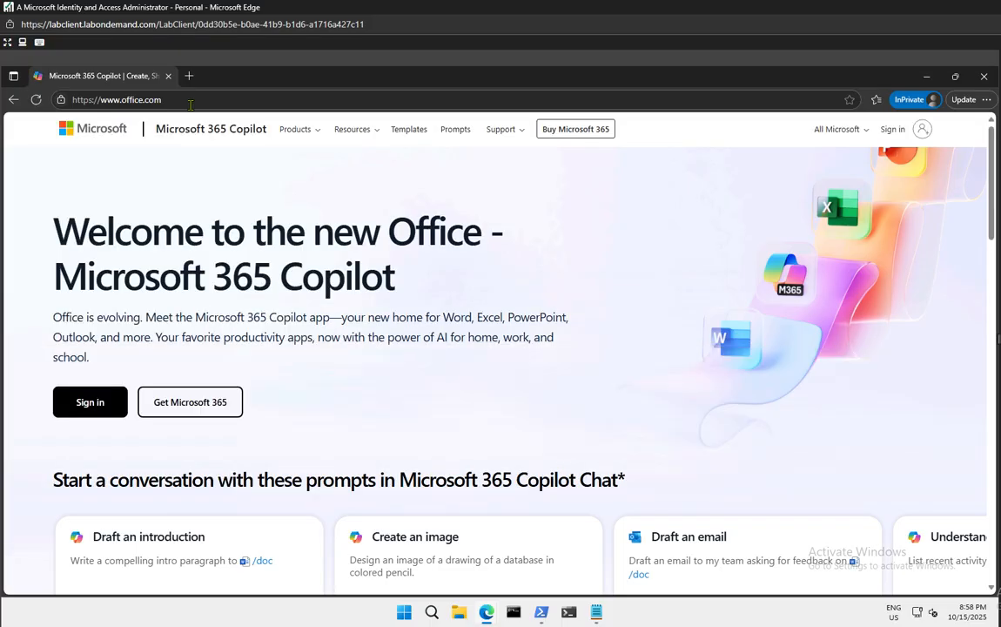
Enter the test user's sign-in name with the tenant domain pasted from clipboard history
click(90, 402)
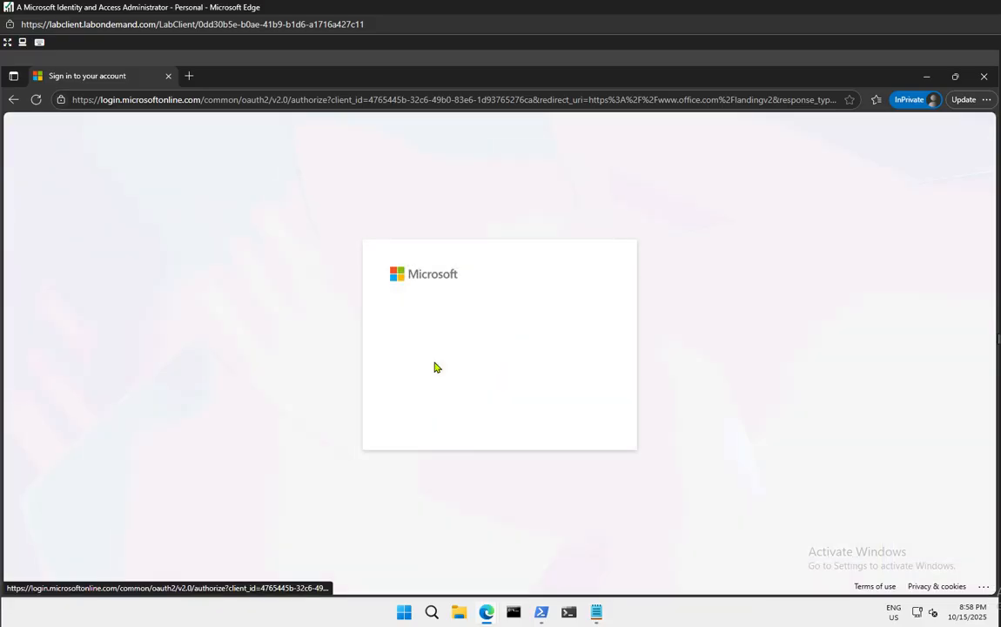
text(deliad)
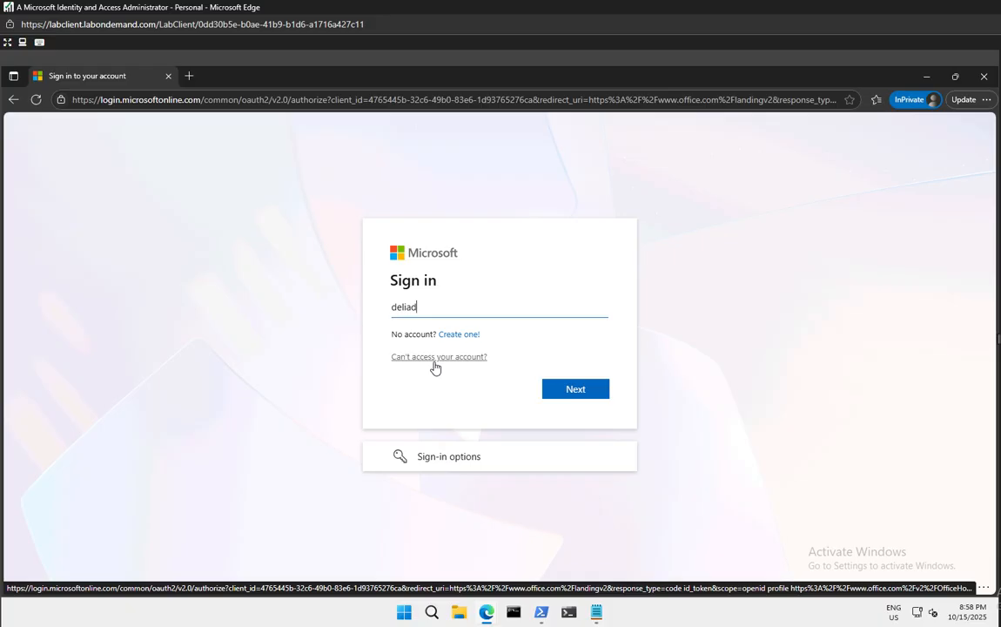
key(alt+Tab)
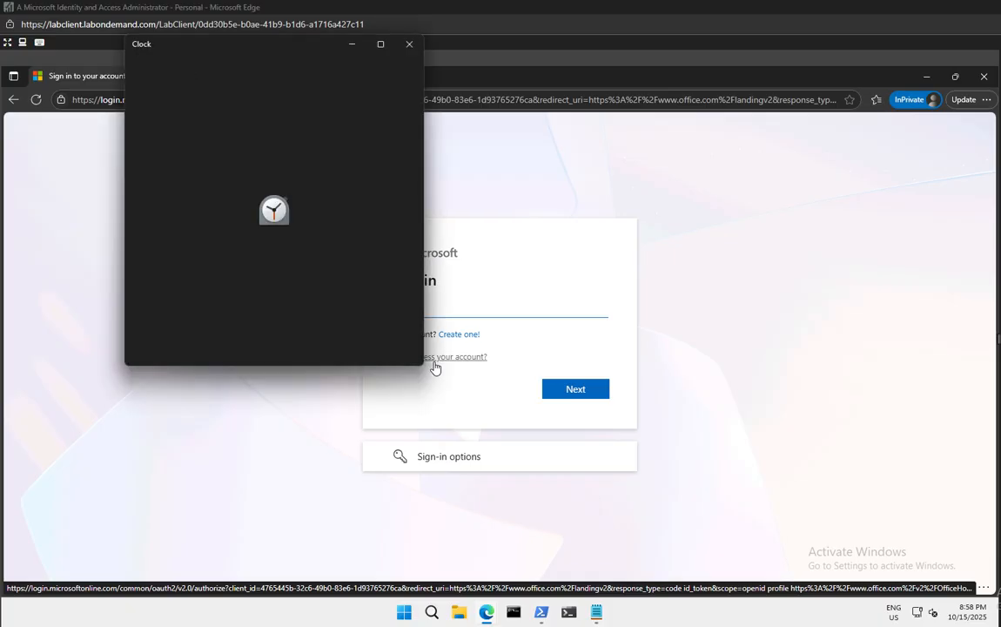
click(410, 43)
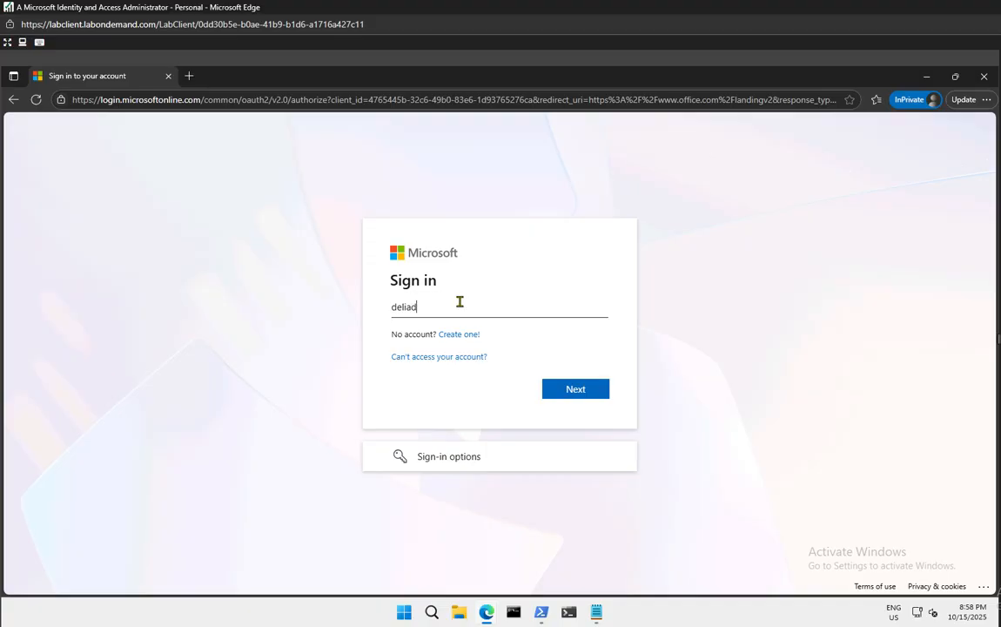
text(@)
key(super+v)
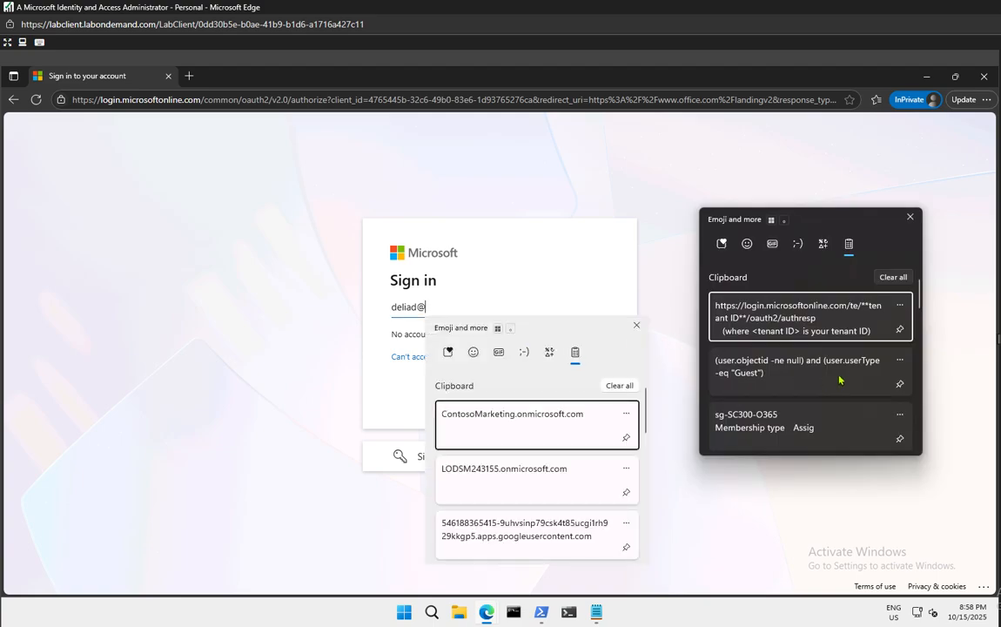
click(540, 487)
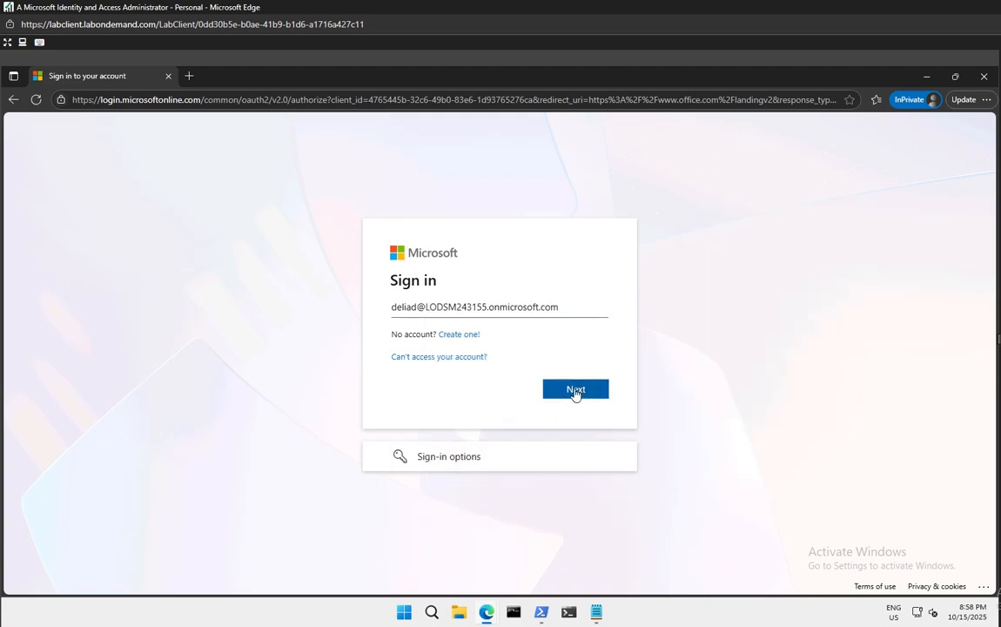
click(574, 390)
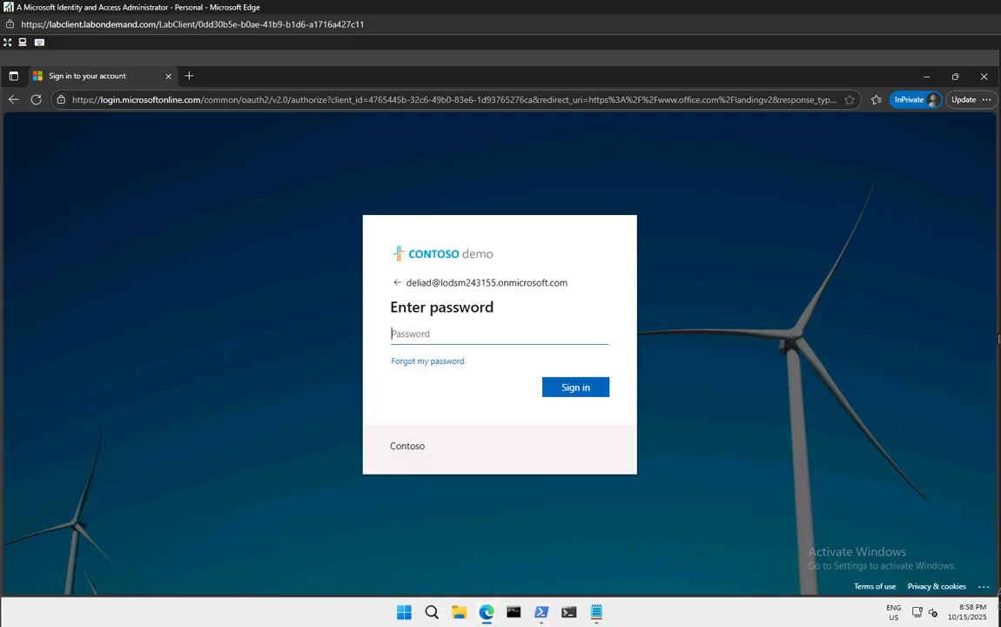
Sign in with the user's password and continue to Authenticator setup
text(••••••••••••••••••••••••••••••)
click(575, 393)
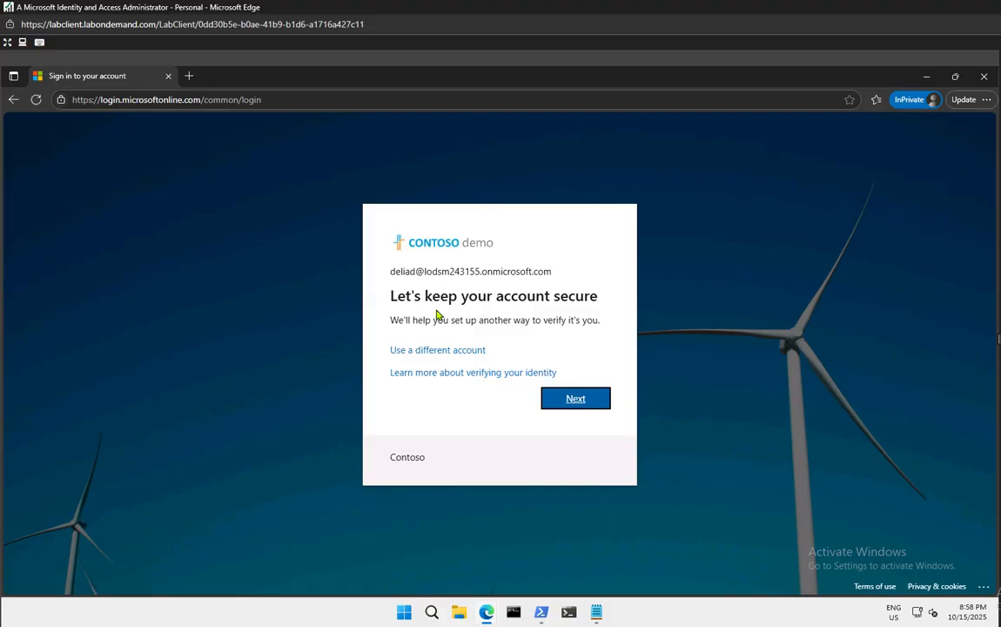
click(590, 396)
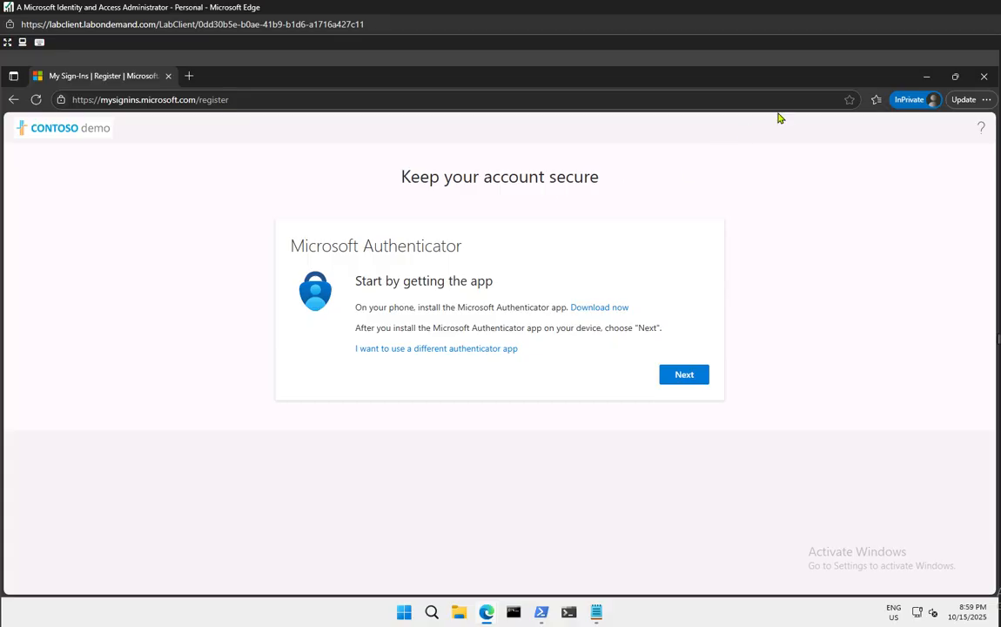
Close the InPrivate window and go from All users to the Per-user MFA page
click(984, 76)
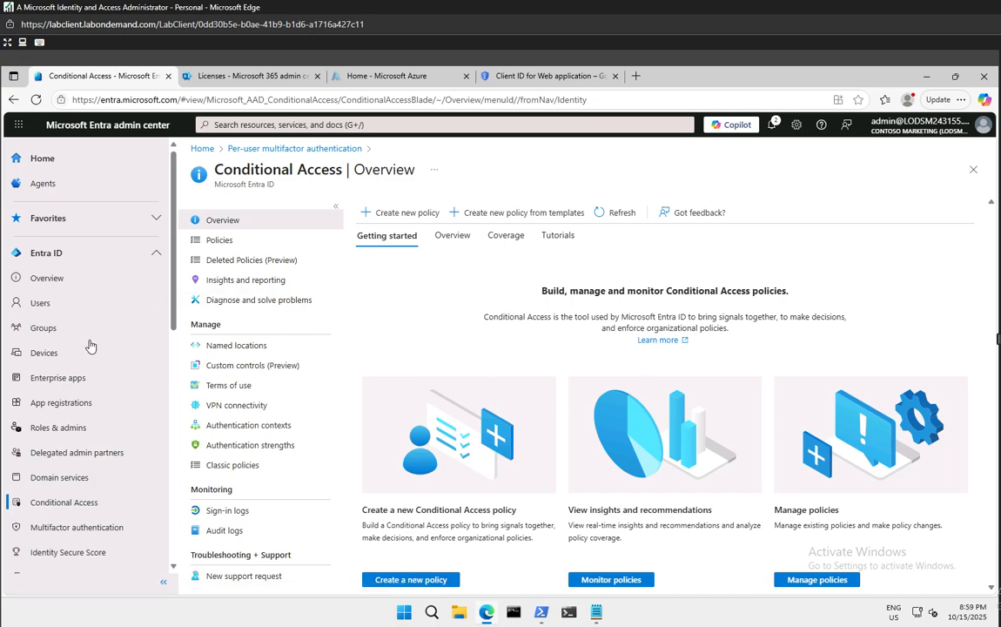
click(70, 296)
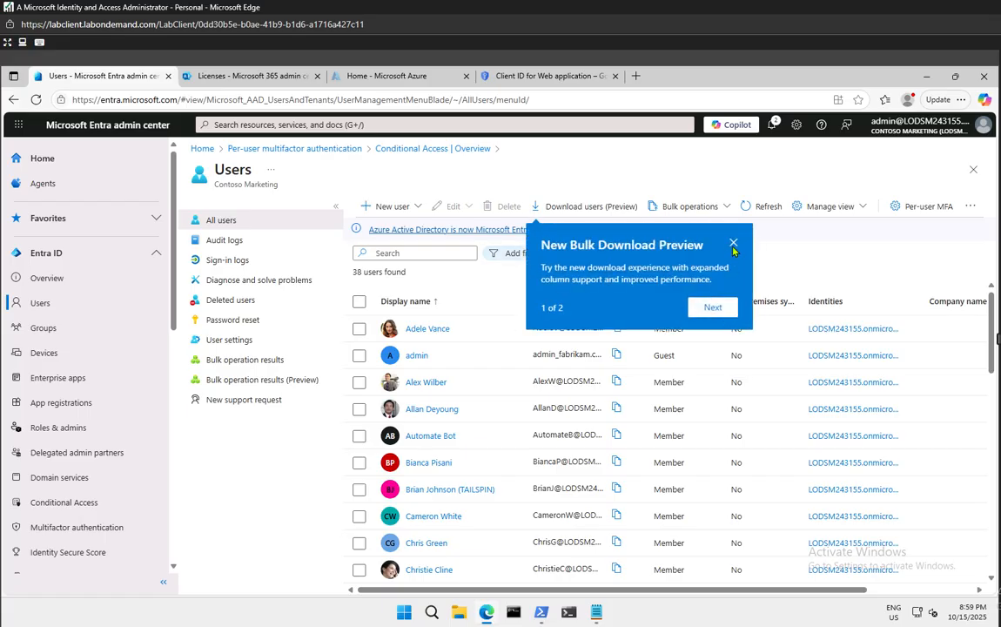
click(734, 244)
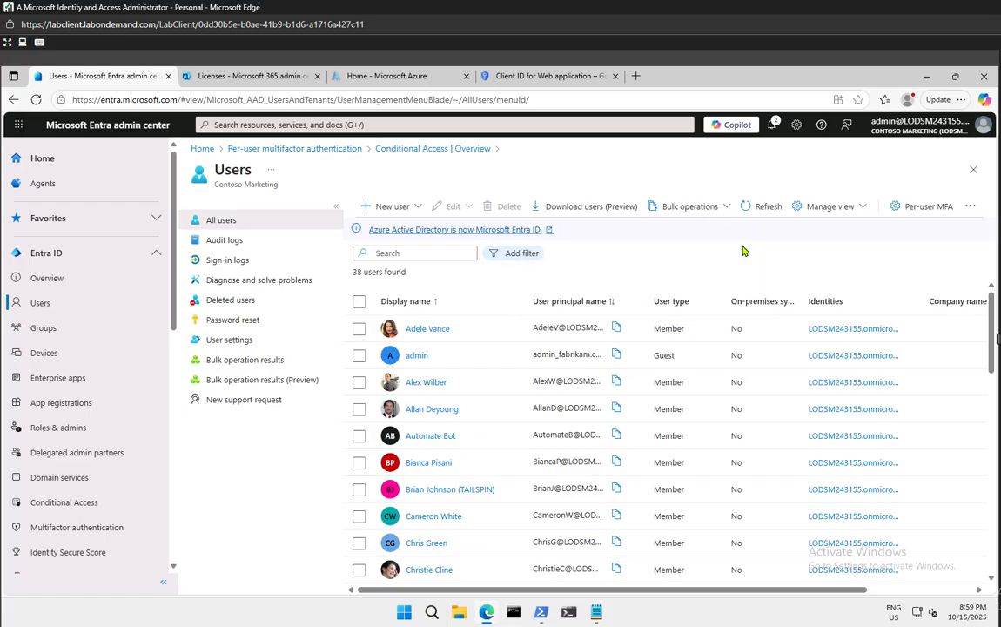
click(921, 209)
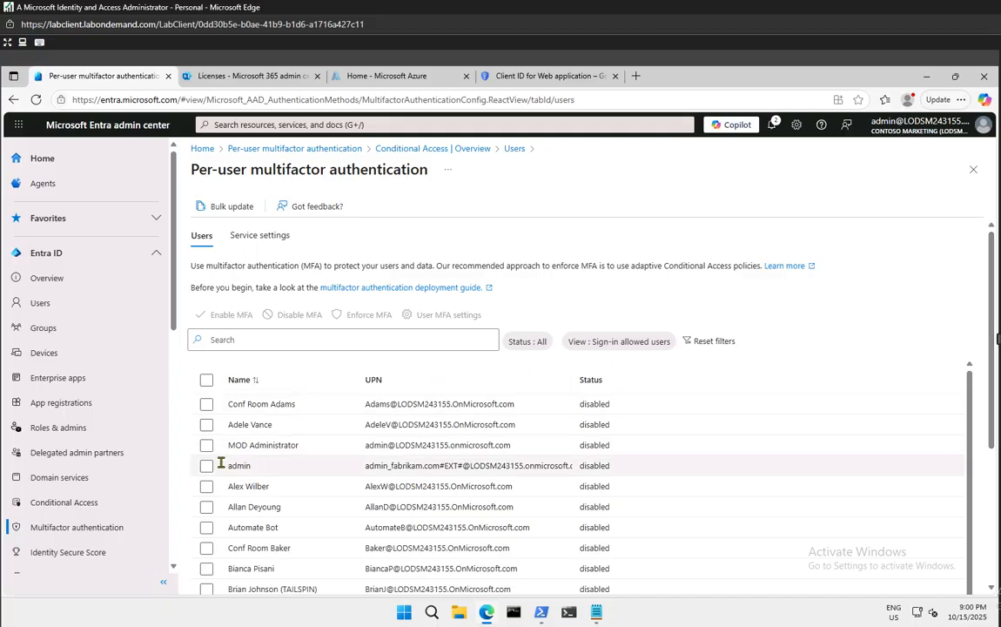
Enable per-user MFA for the second user in the list and review the statuses
click(206, 425)
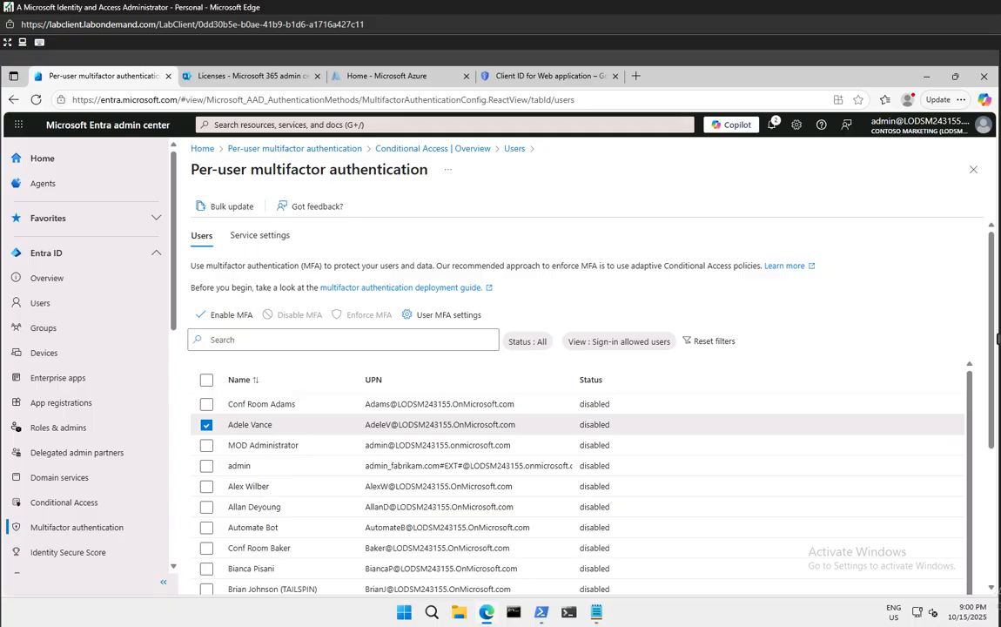
click(224, 316)
click(598, 441)
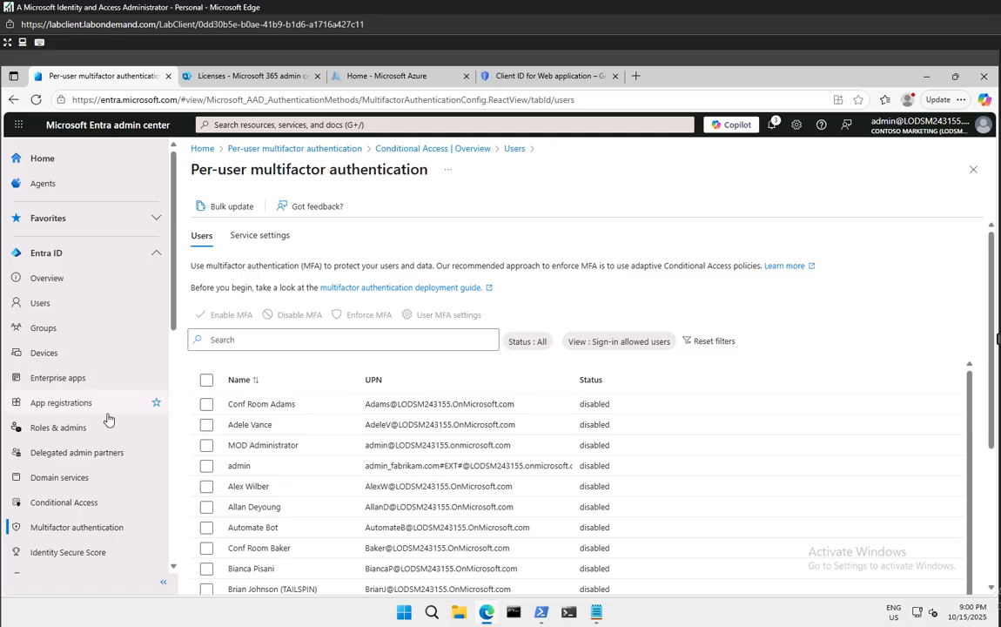
scroll(108, 448, down, 3)
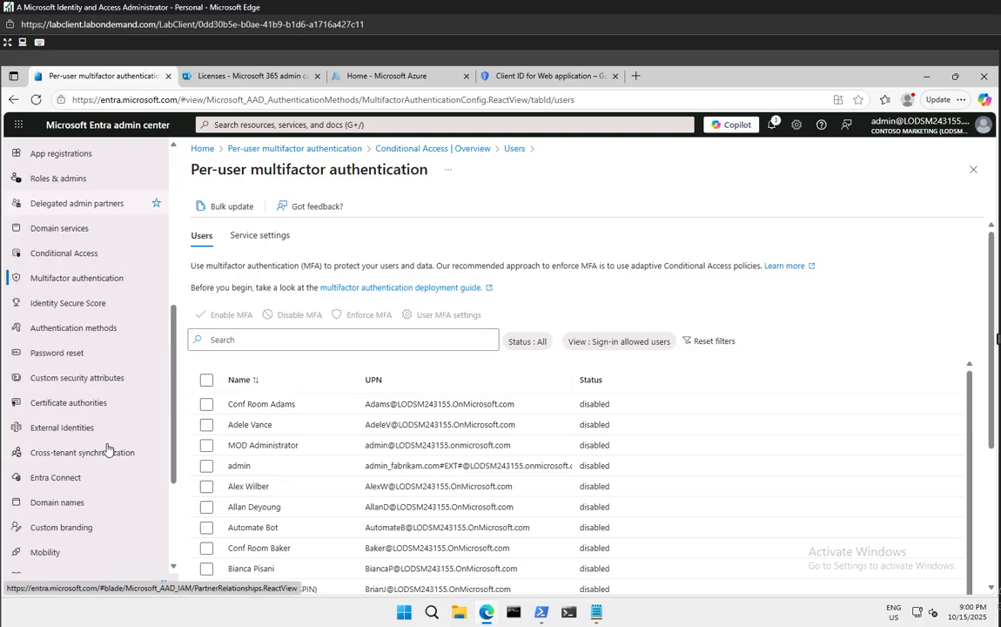
scroll(108, 448, down, 2)
scroll(108, 449, up, 10)
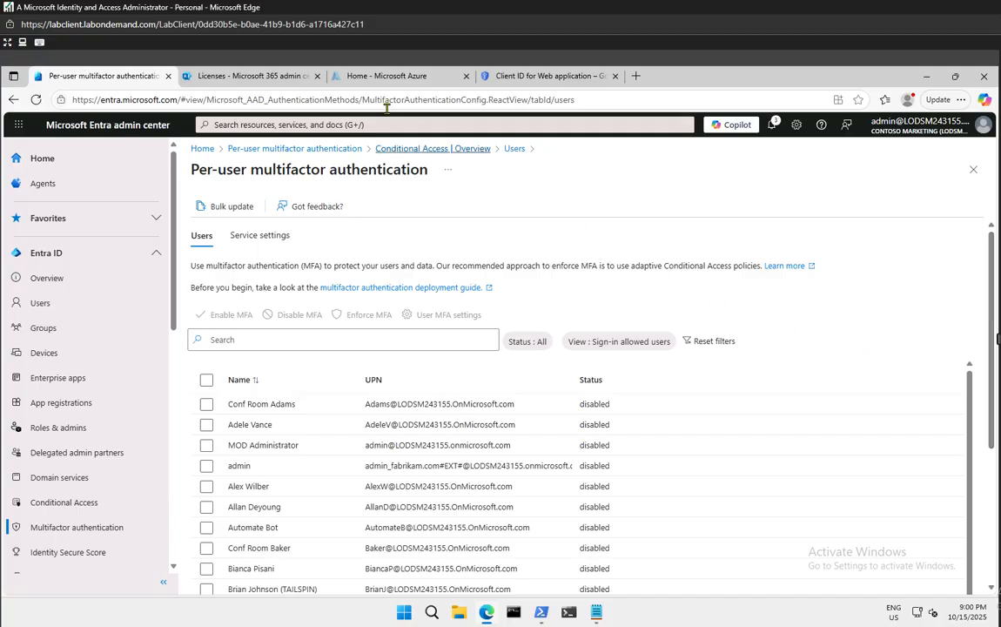
Open a new InPrivate window and browse to the mistyped portal.miscrosoft.com
right_click(486, 613)
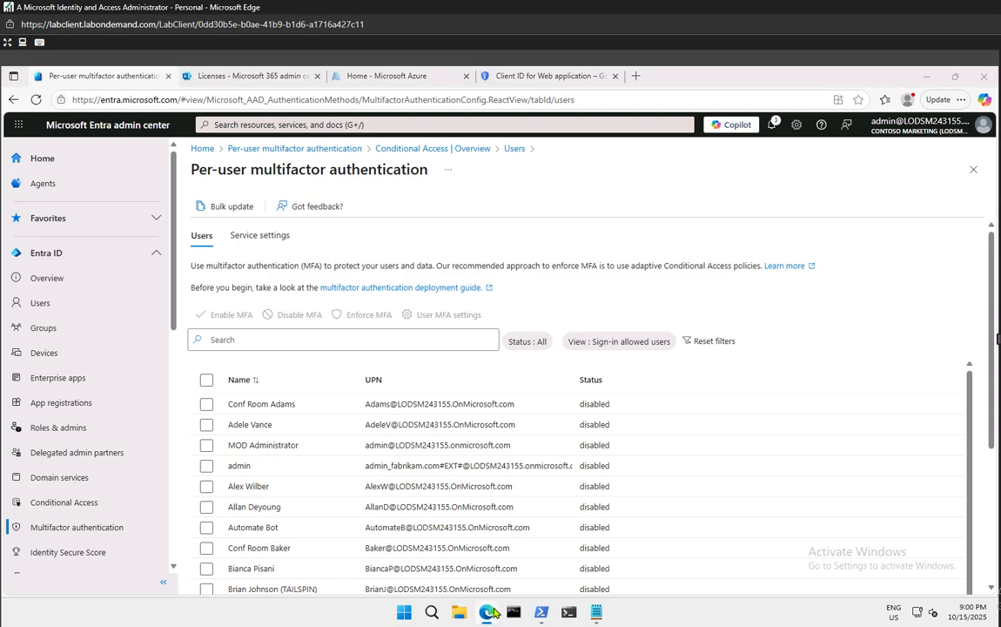
click(451, 518)
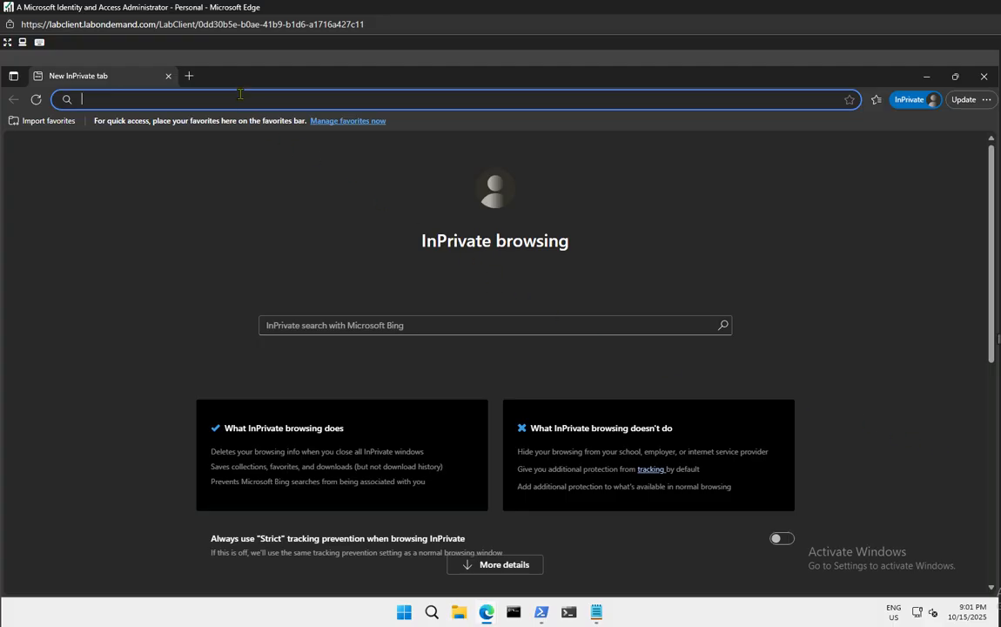
text(po)
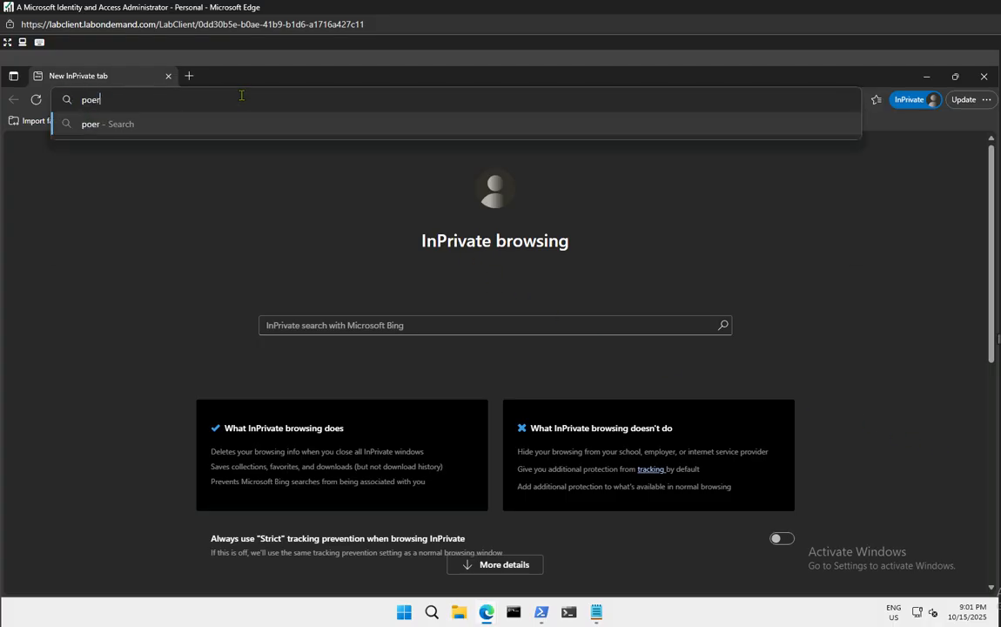
key(BackSpace)
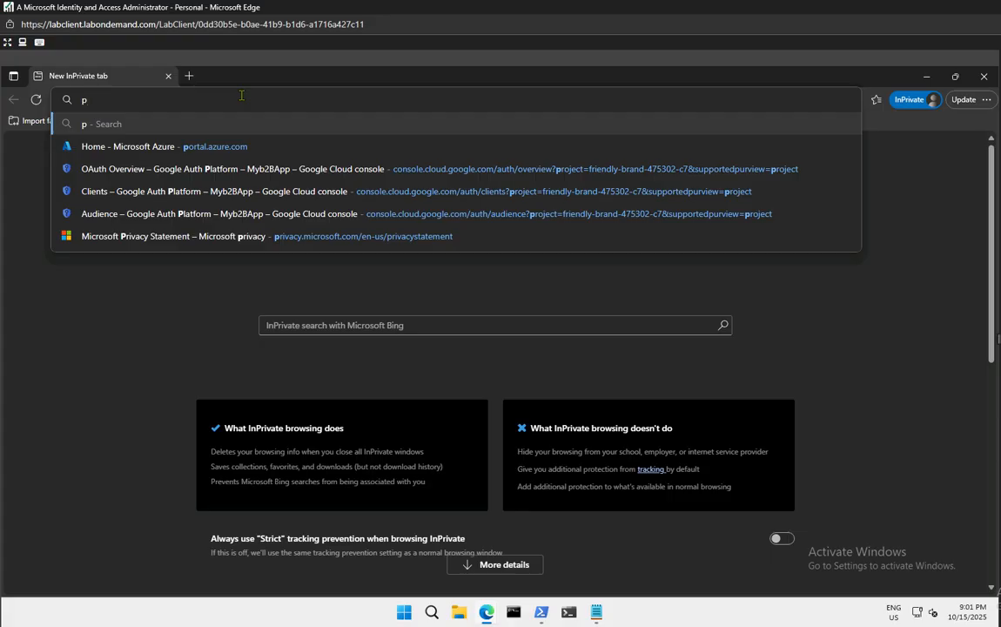
text(ortal.)
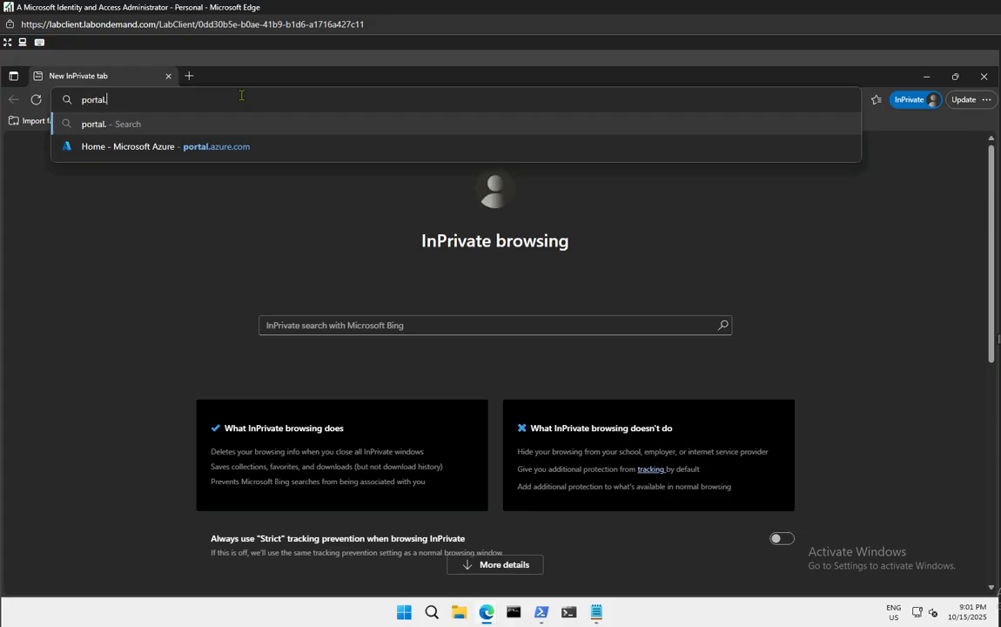
text(miscros)
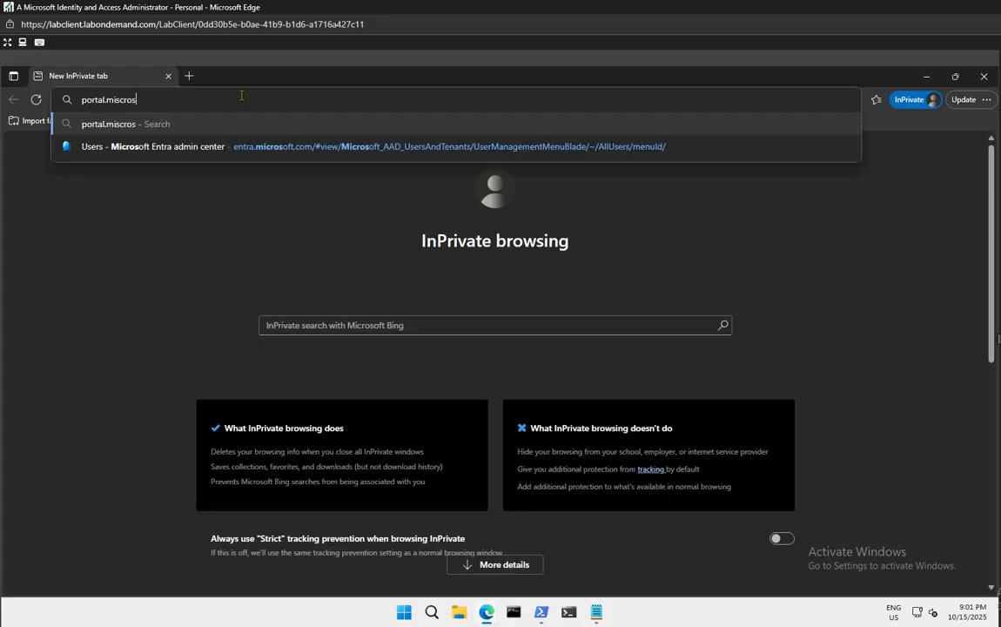
text(oft.com)
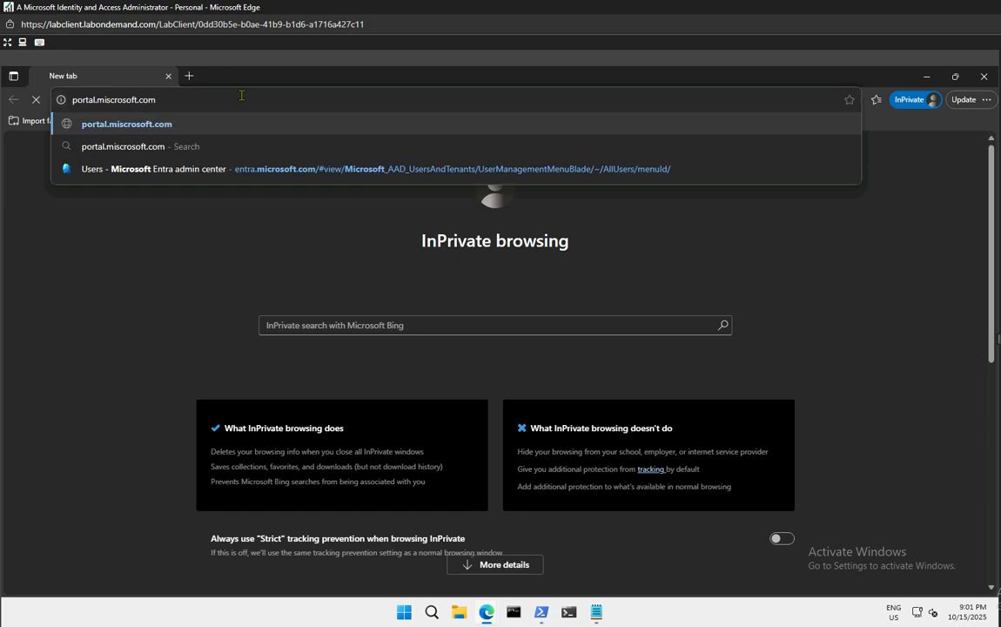
key(Return)
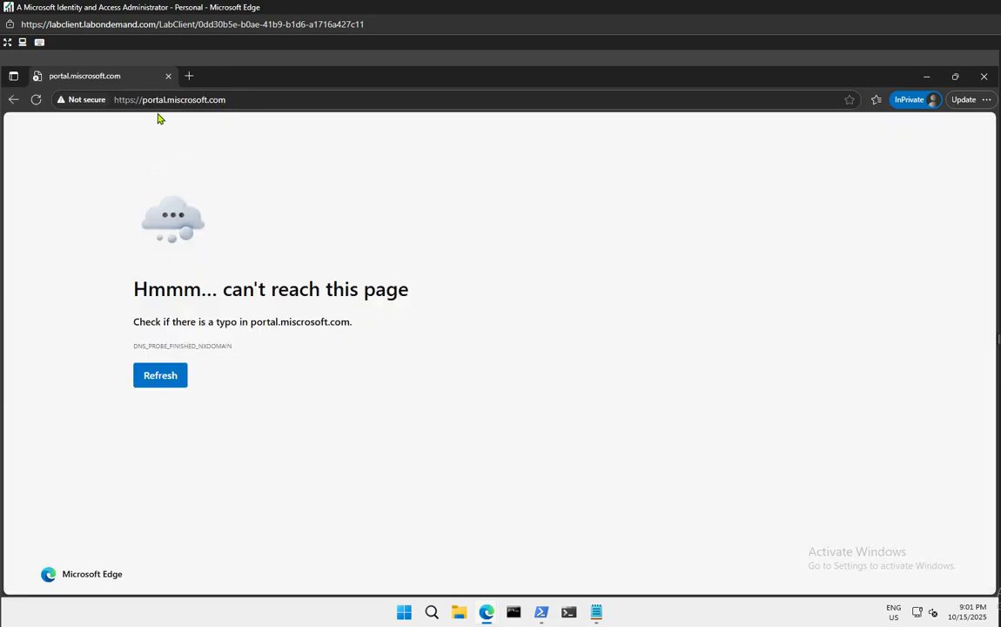
Correct the address to portal.microsoft.com and load it
click(184, 98)
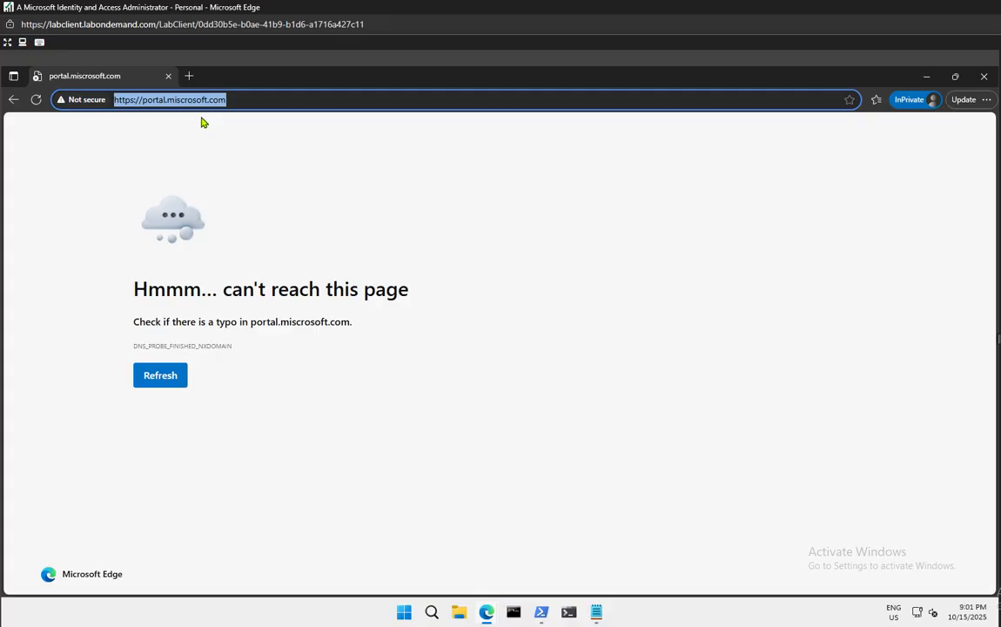
key(End)
key(Left)
key(Left)
key(Left)
key(Left)
key(Left)
key(Left)
key(Left)
key(Left)
key(Left)
key(Left)
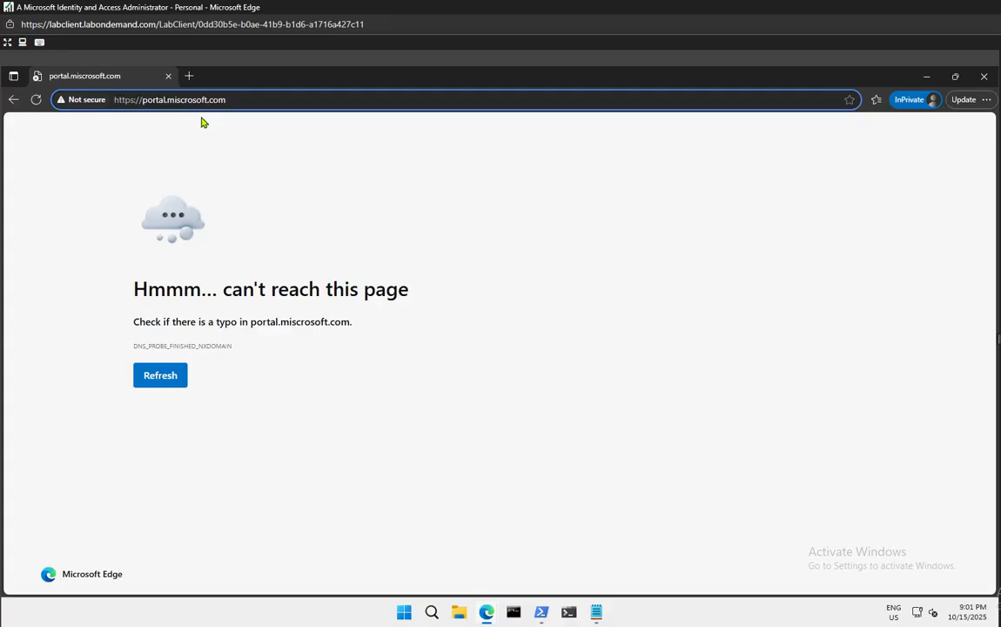
key(BackSpace)
key(Return)
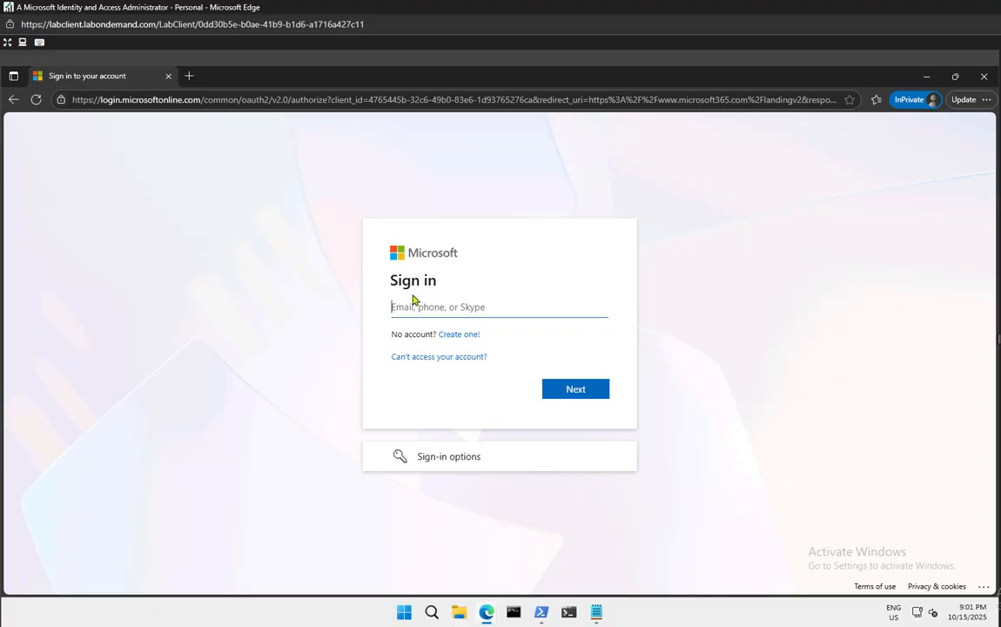
Sign in with the test user's name, pasted tenant domain and password
text(adele)
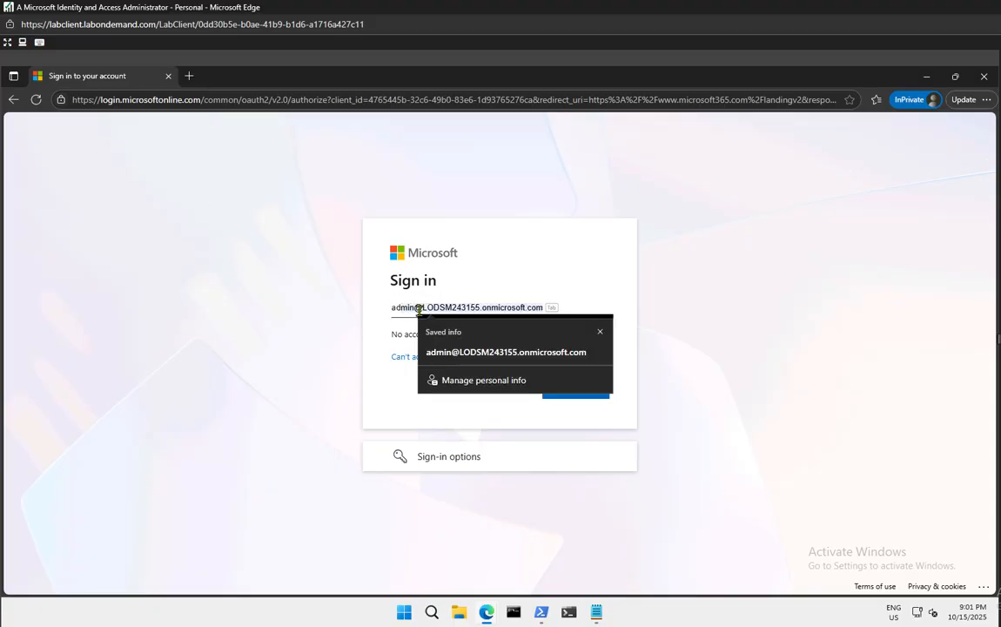
text(v)
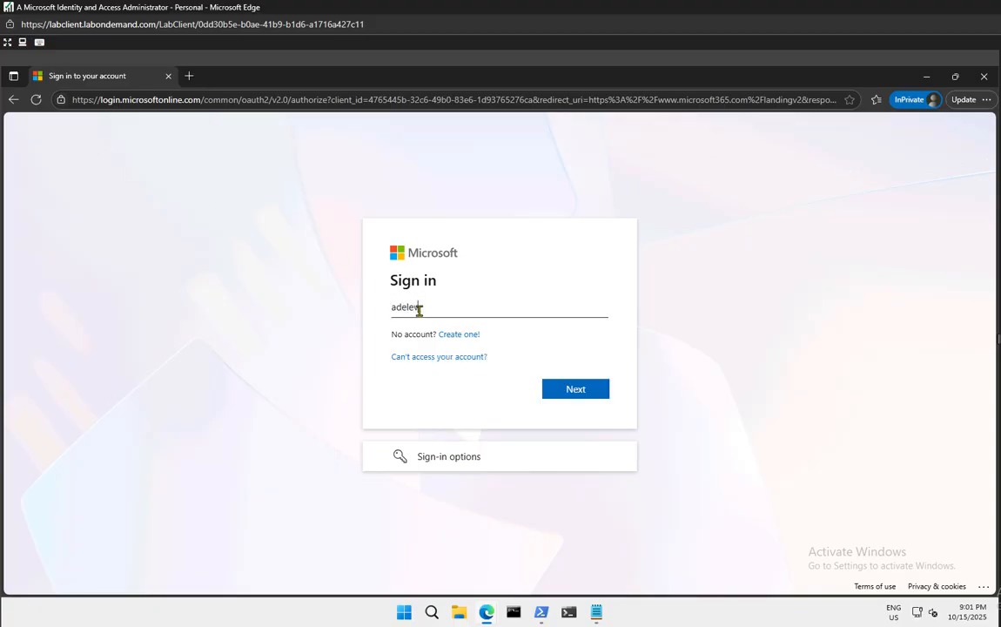
text(@)
key(super+v)
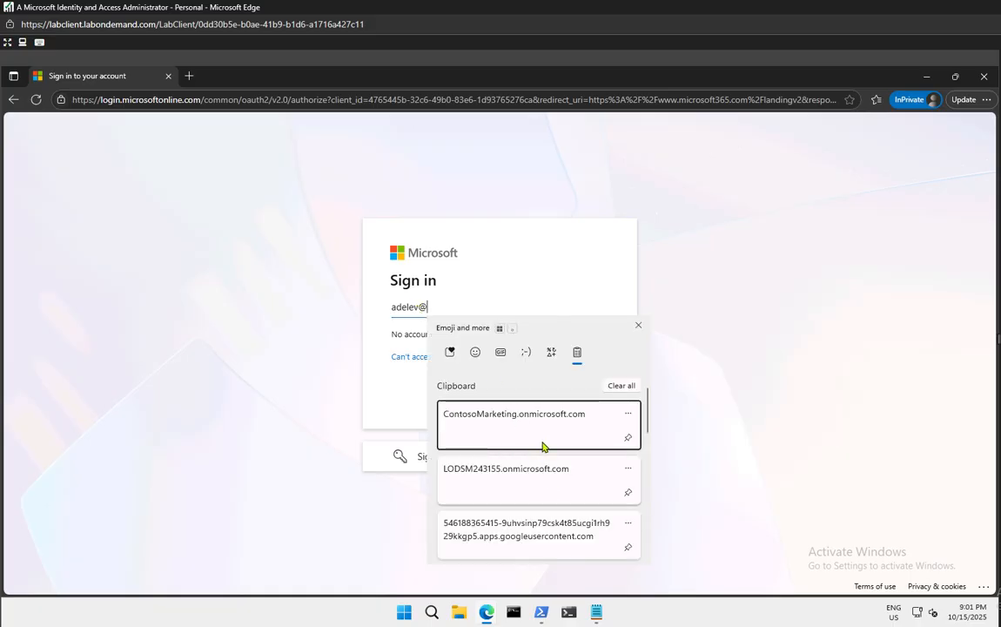
click(544, 470)
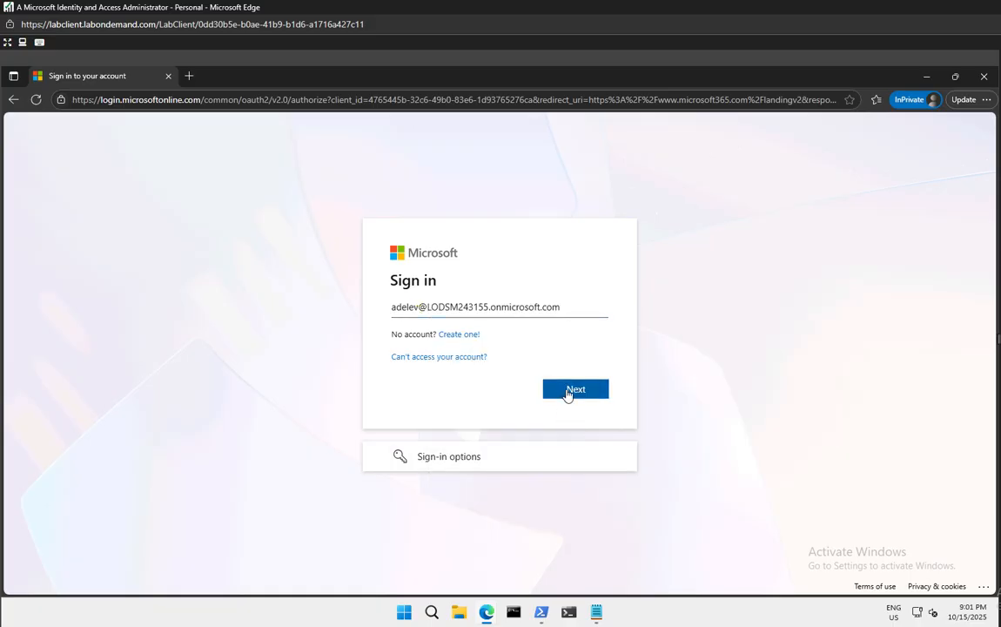
click(568, 395)
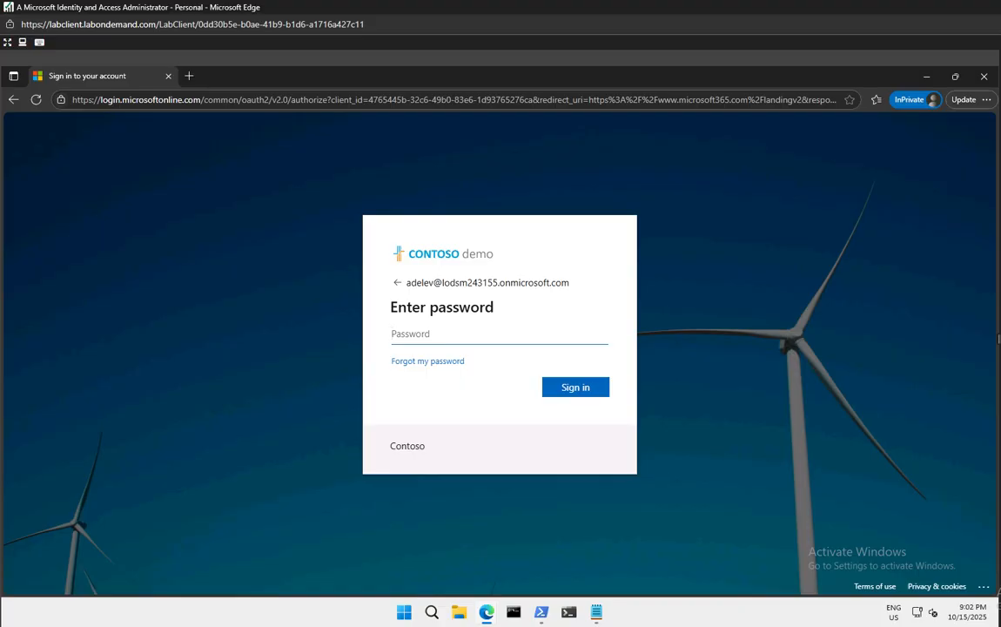
text(•••••••••••••••••••••••••••••••)
click(588, 387)
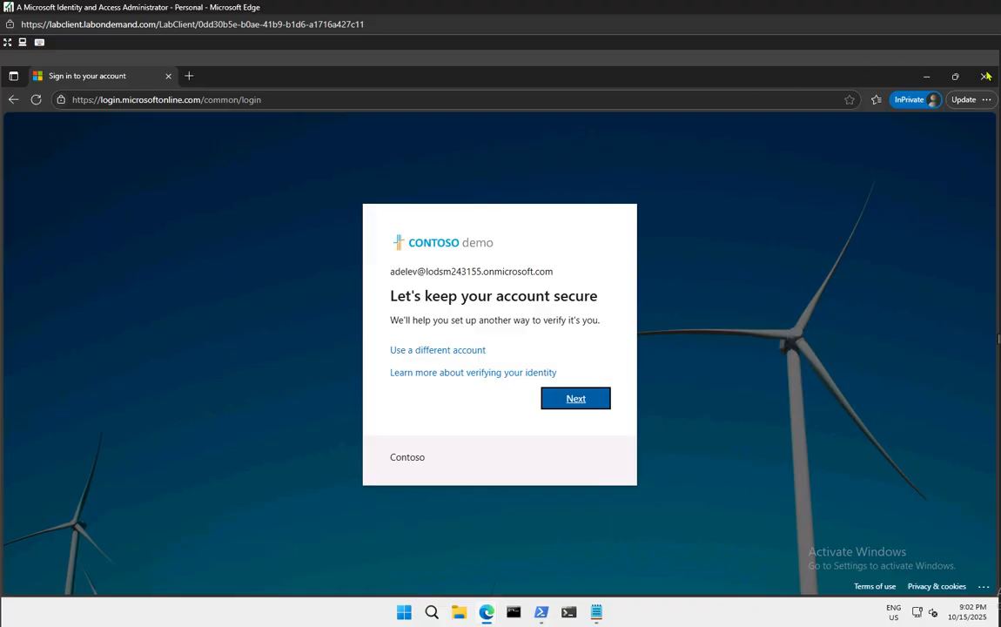
Leave the private window and start a new group from Groups > All groups
key(alt+Tab)
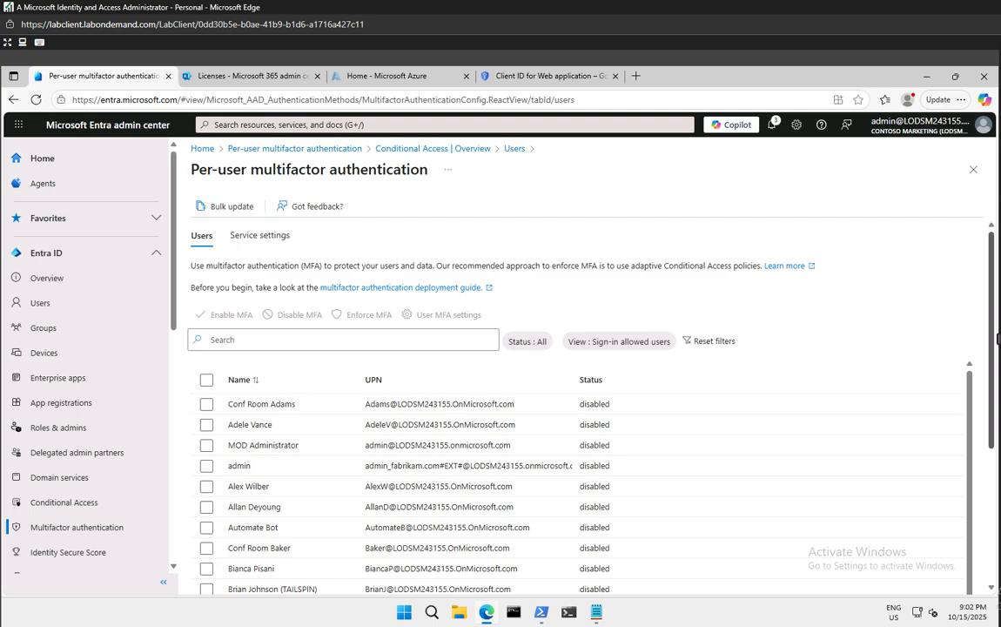
click(41, 329)
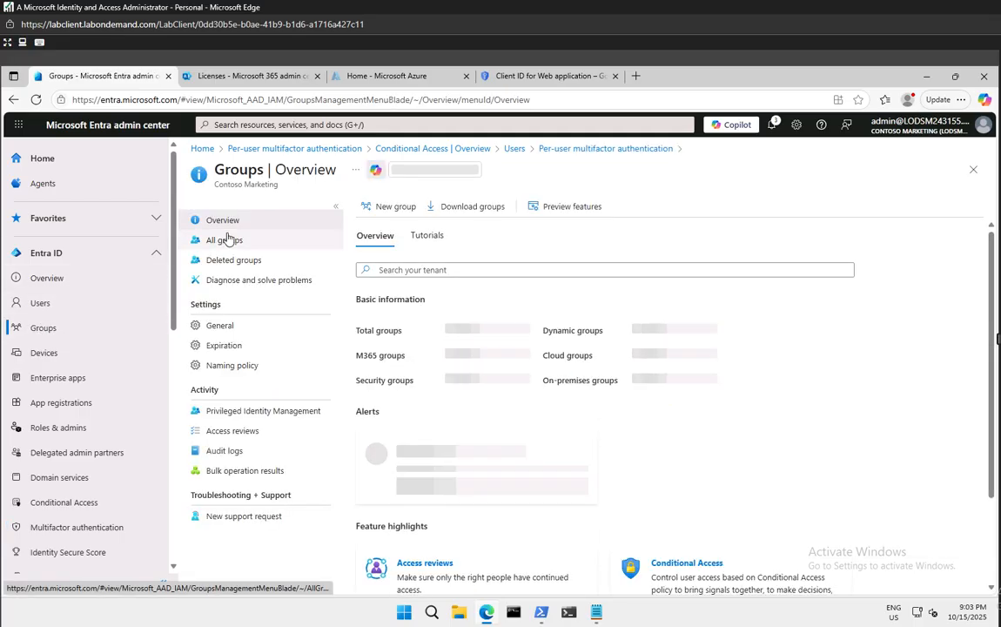
click(225, 240)
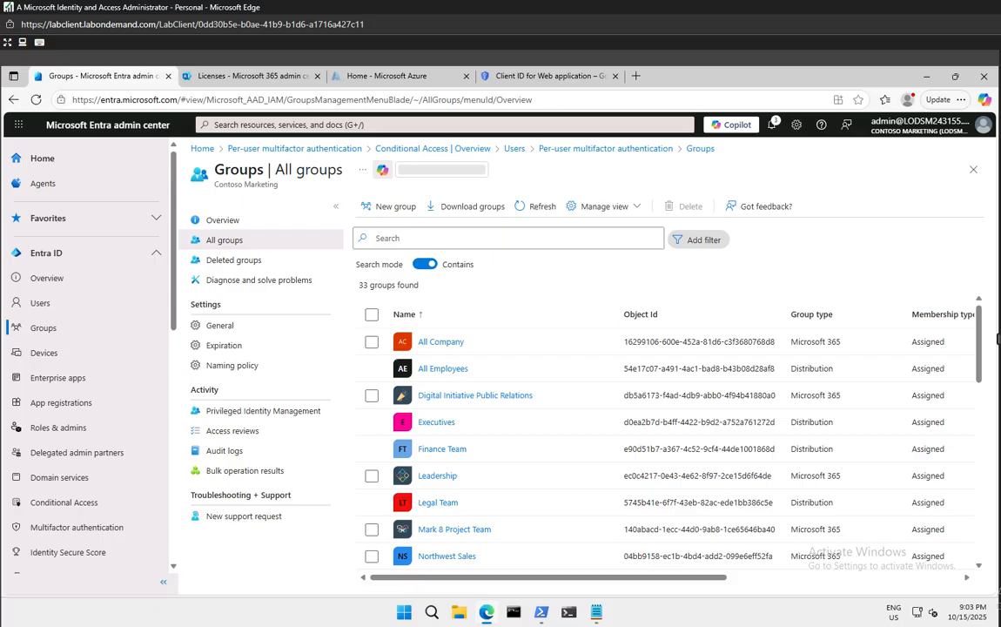
click(391, 209)
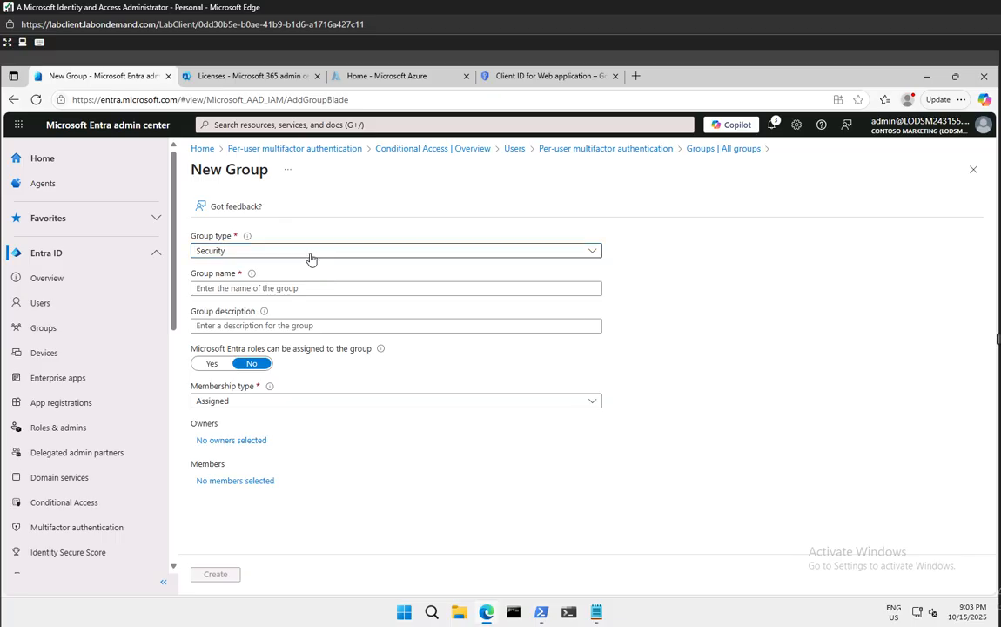
Enter group name SSPRTesters and description 'Testers of SSPR rollout'
click(301, 285)
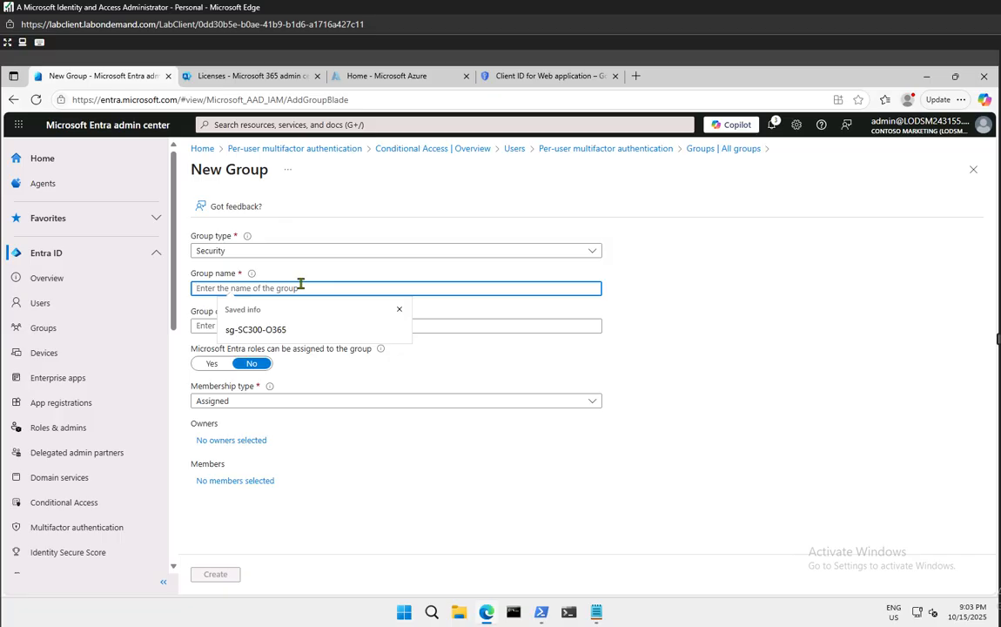
text(SSPR)
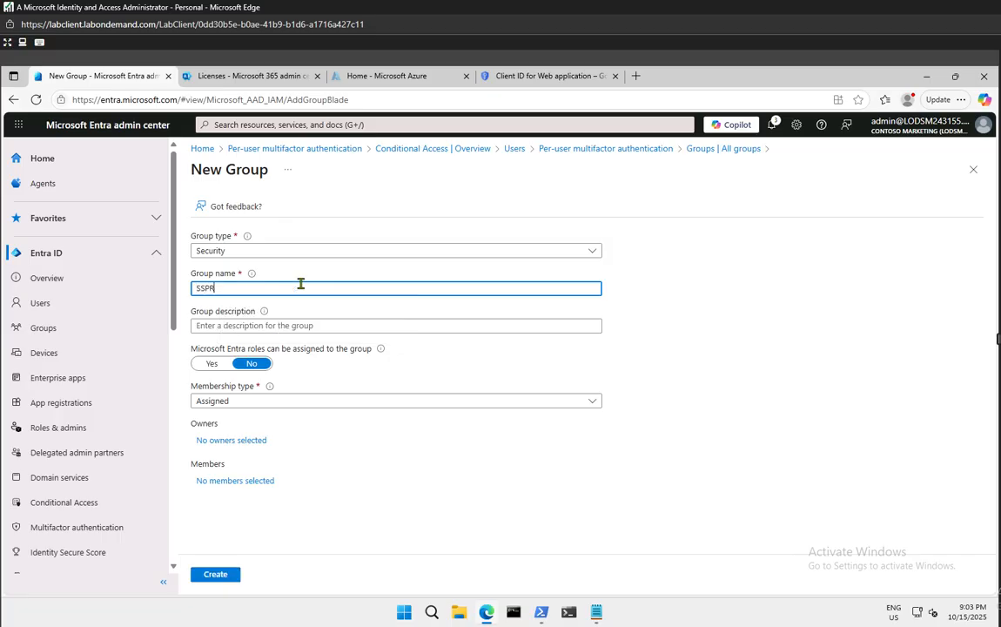
text(Testers)
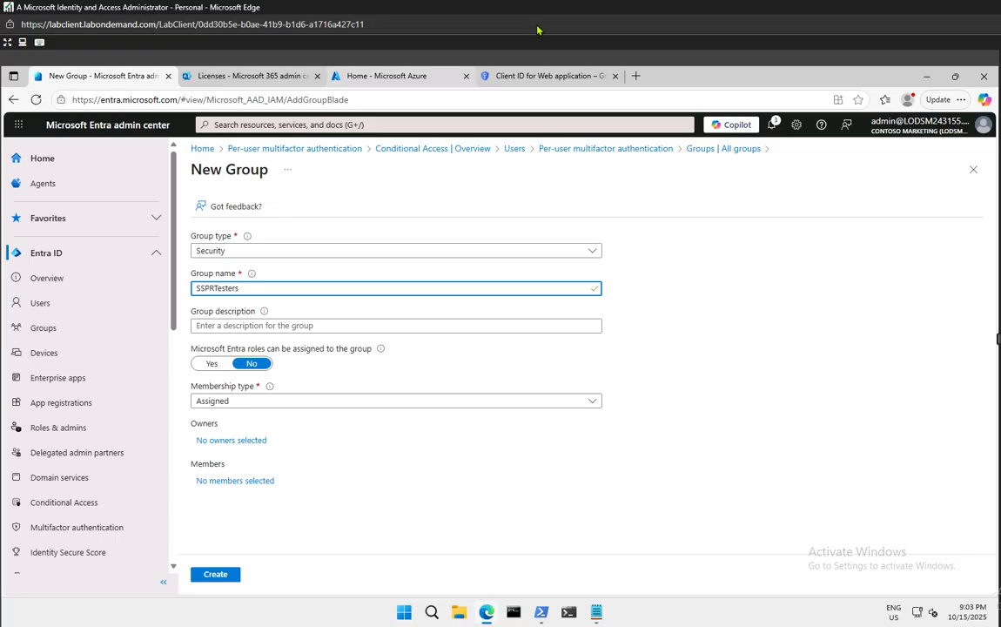
click(353, 328)
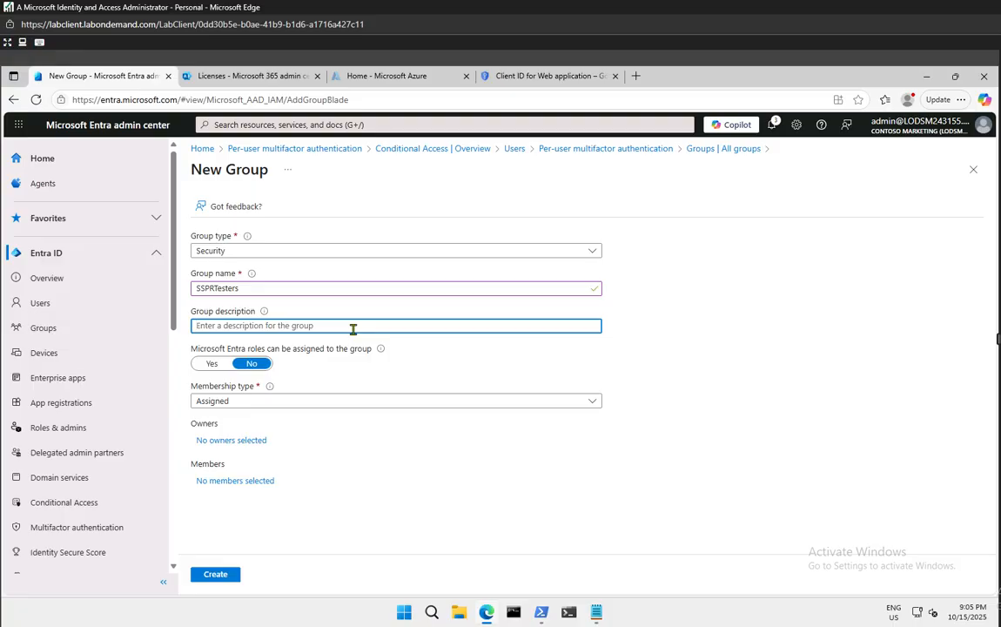
text(Testers)
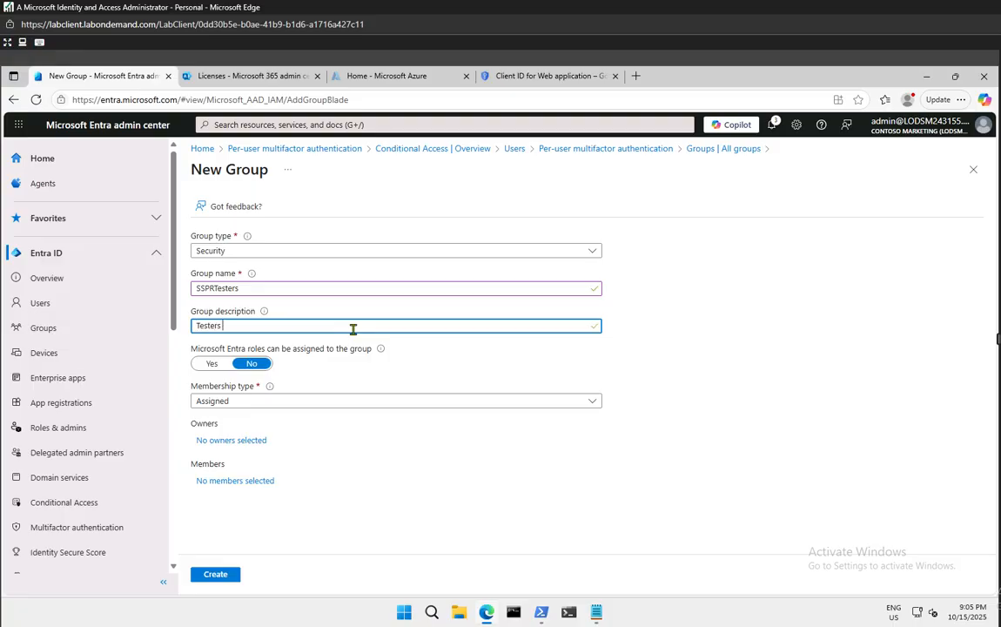
text( of SSPR rollout)
Filter Add members to Users, tick three users and confirm the selection
click(238, 481)
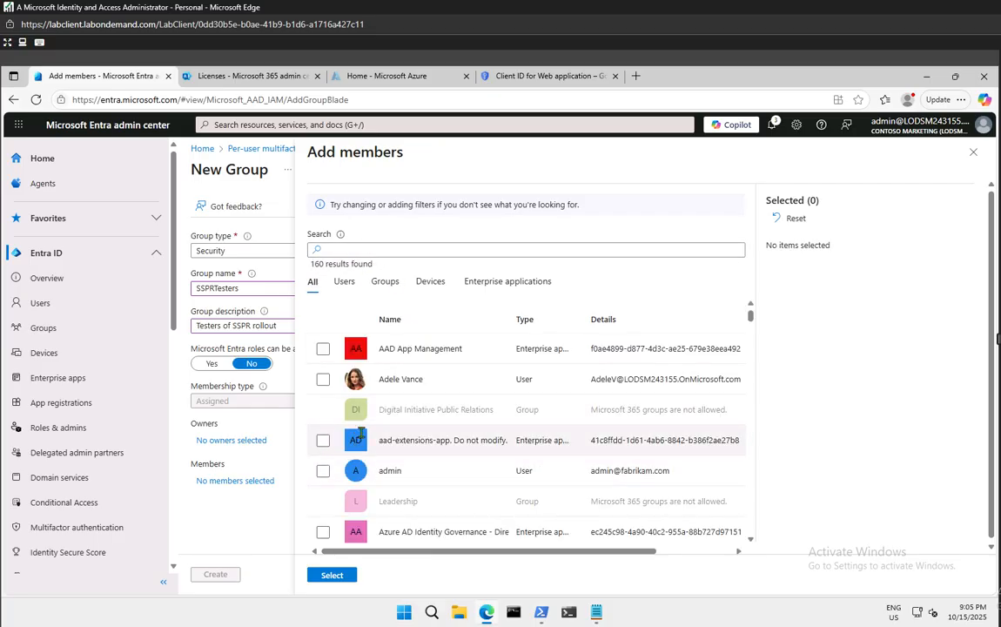
click(343, 281)
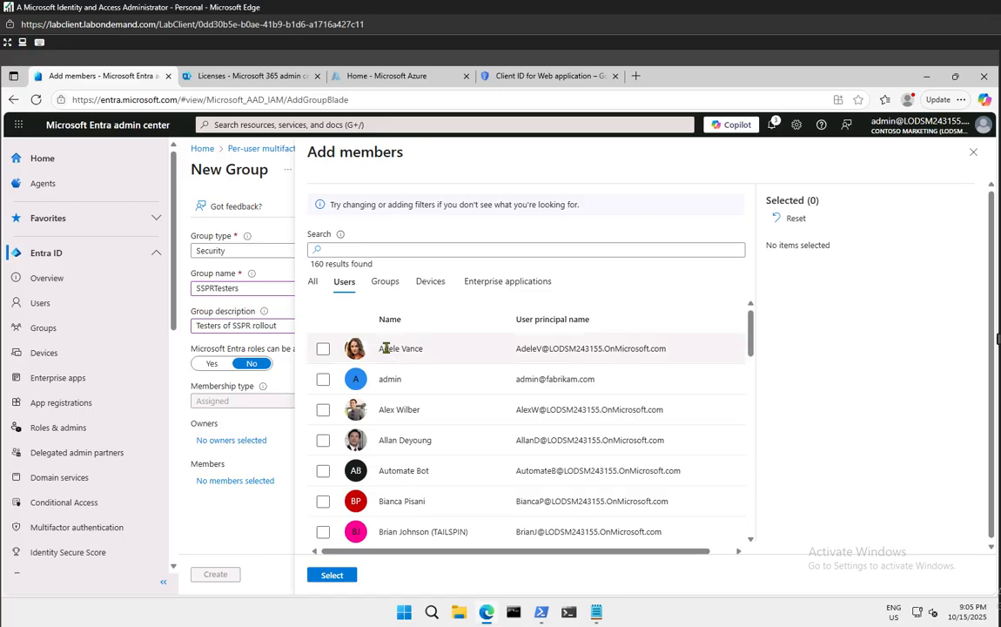
click(324, 410)
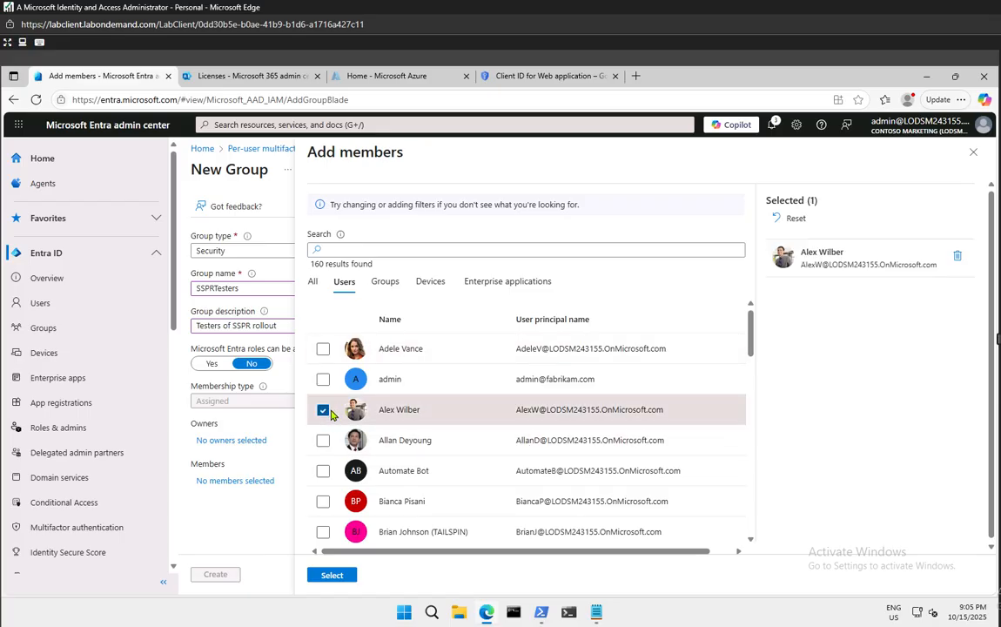
click(324, 442)
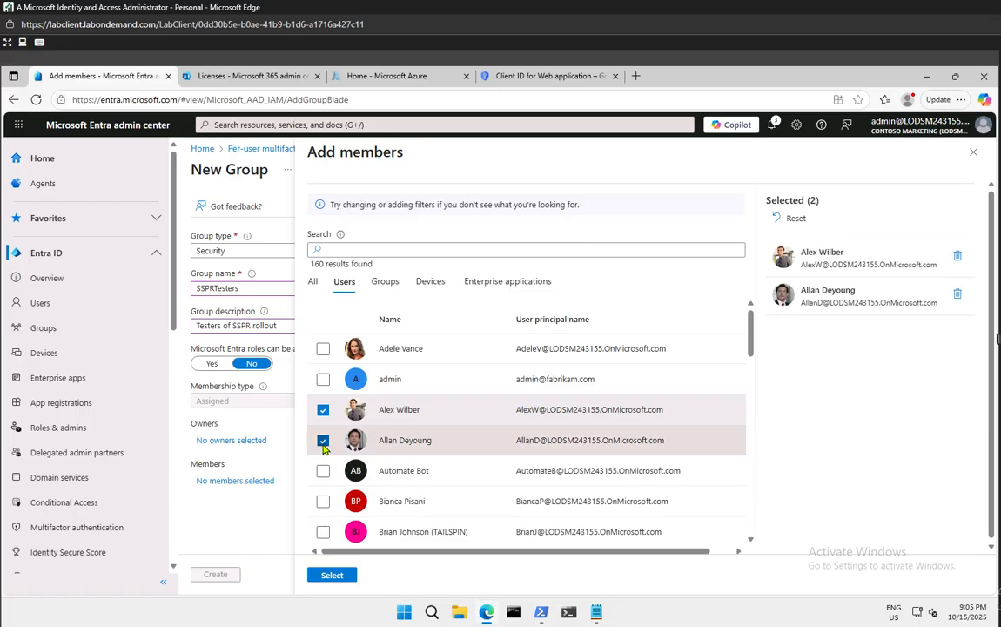
click(322, 503)
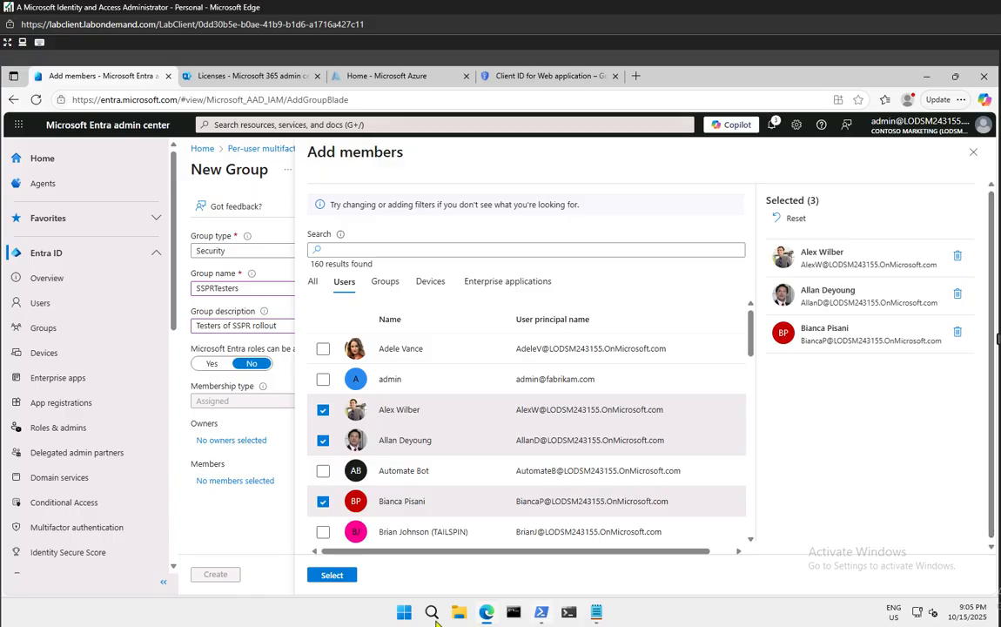
click(340, 575)
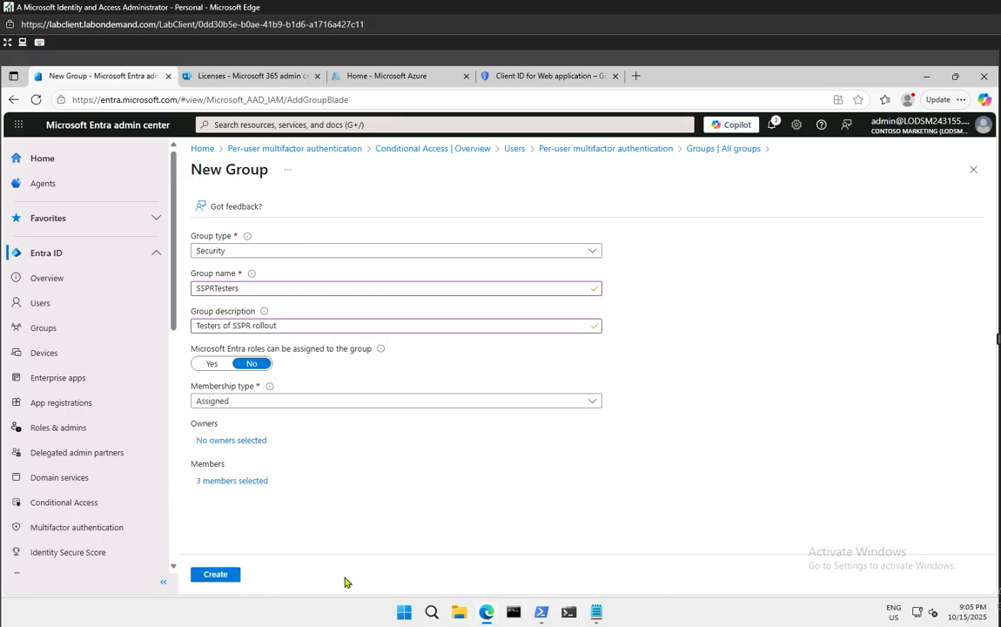
Create the SSPRTesters group, refresh the All groups list, and open SSPRTesters
click(217, 574)
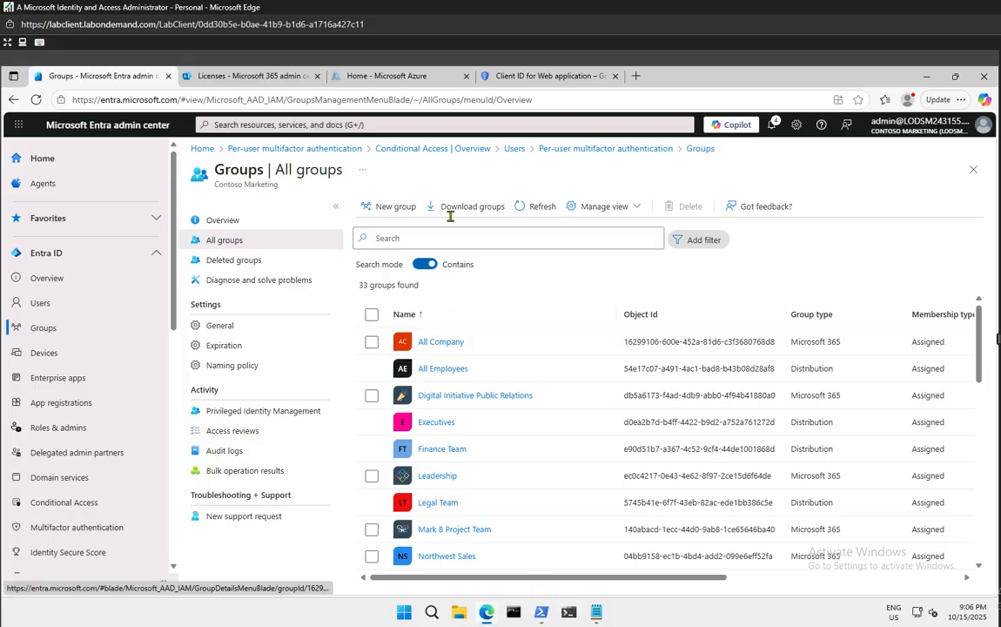
click(539, 208)
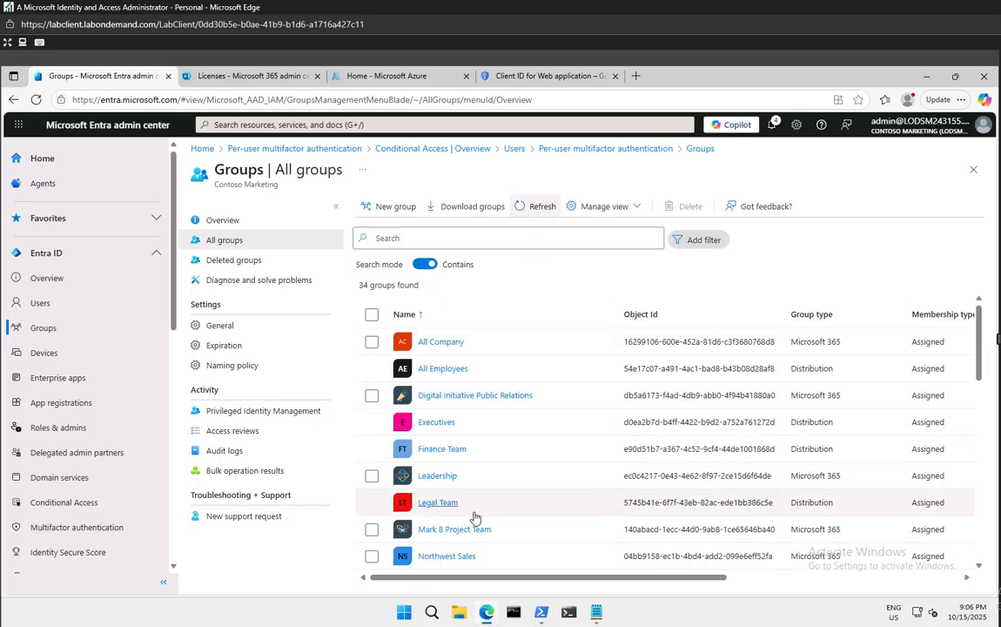
scroll(505, 510, down, 3)
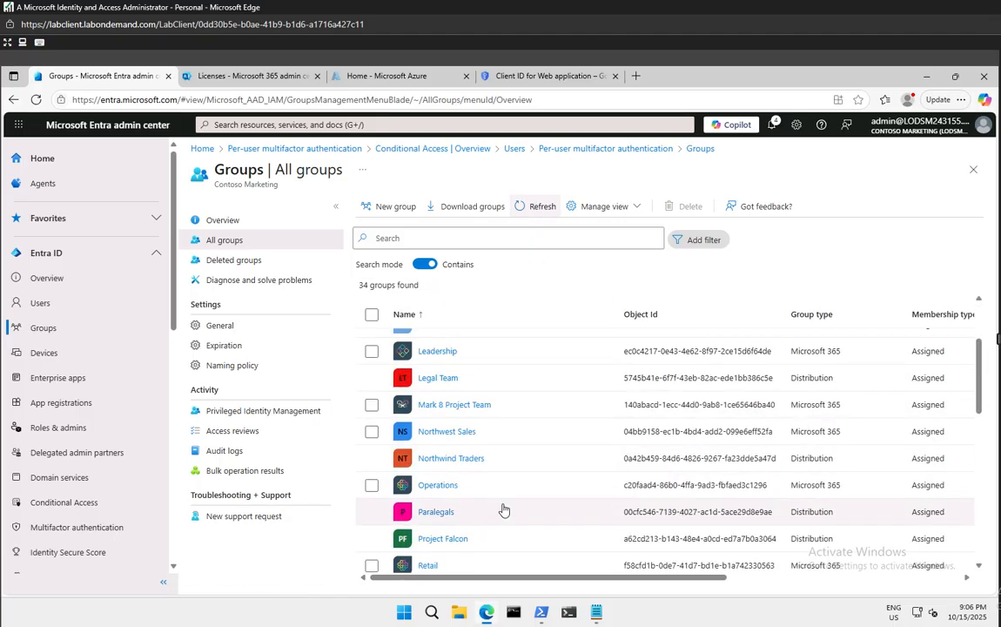
scroll(503, 510, down, 5)
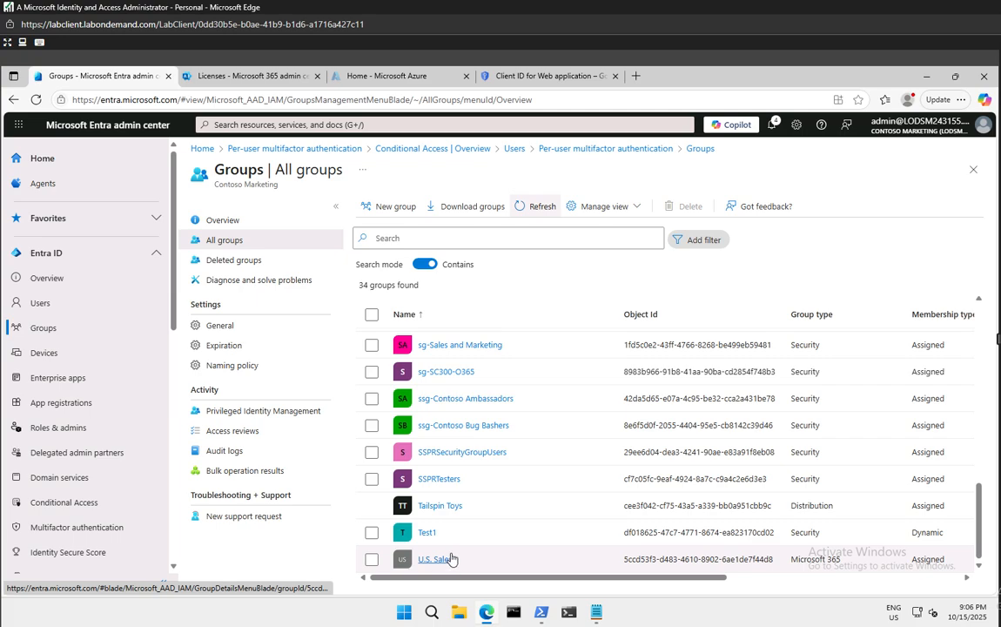
click(447, 484)
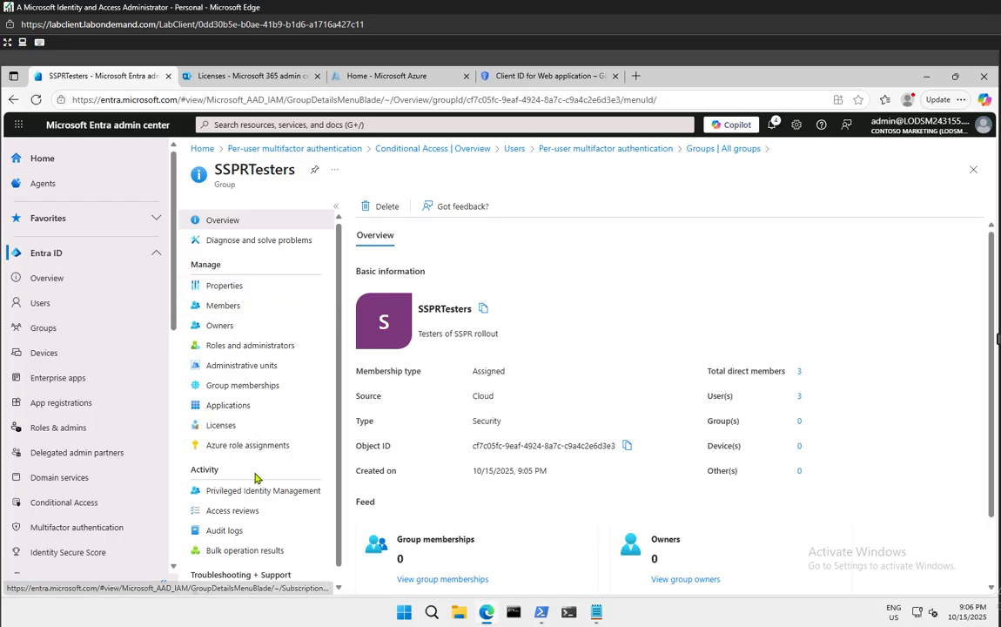
Confirm SSPRTesters shows 3 direct user members, then expand ID Protection in the left navigation
scroll(259, 444, down, 1)
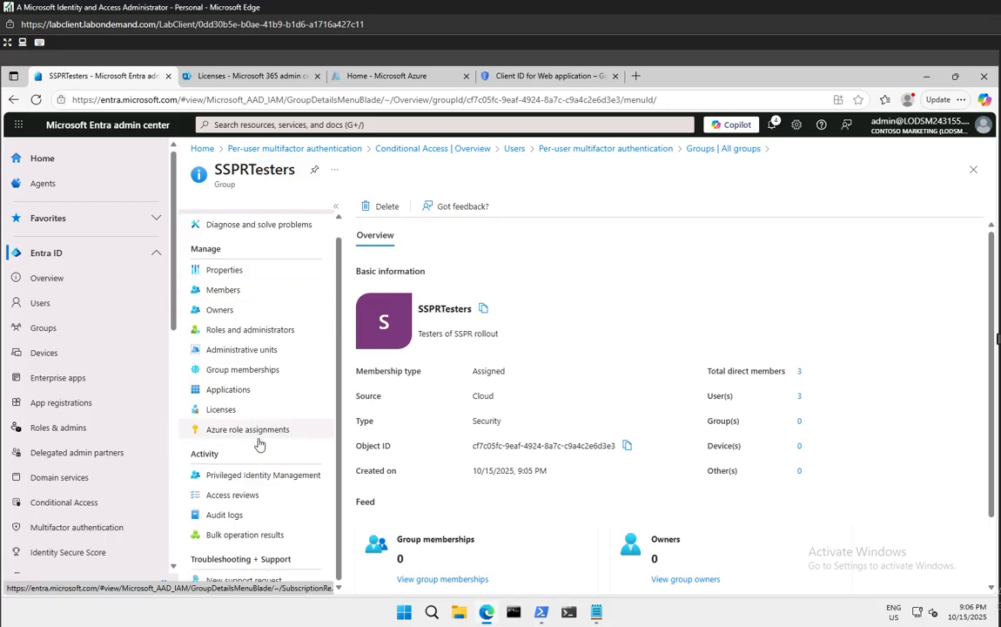
scroll(258, 431, up, 1)
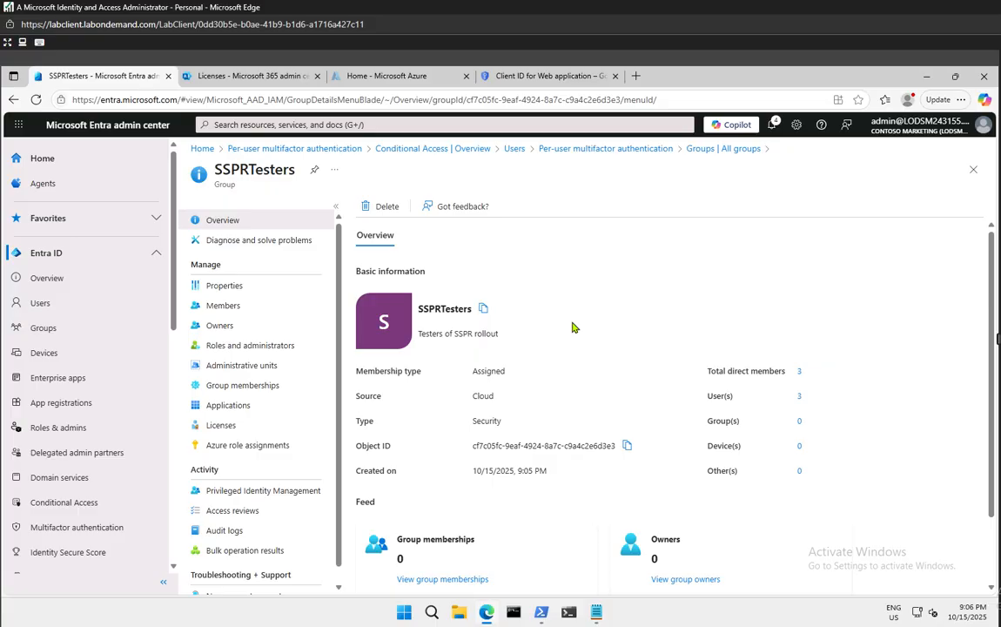
scroll(577, 348, down, 1)
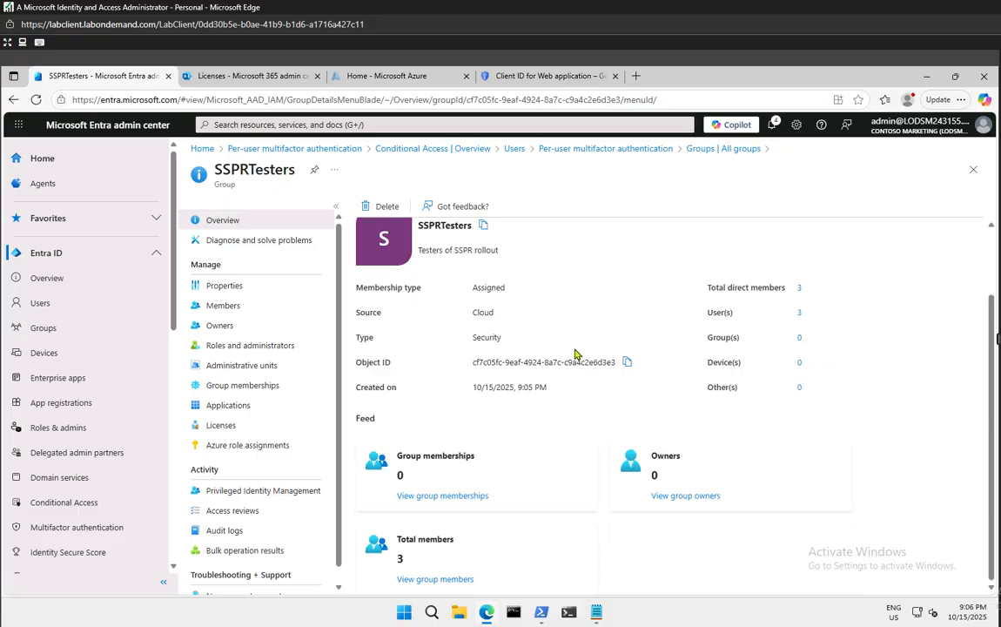
scroll(561, 417, up, 1)
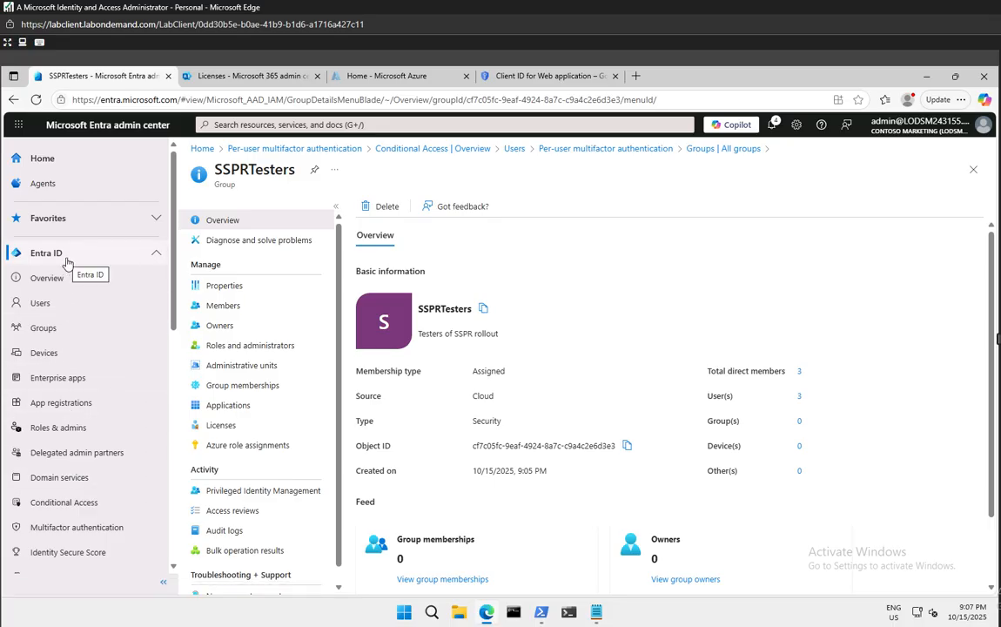
scroll(68, 304, down, 5)
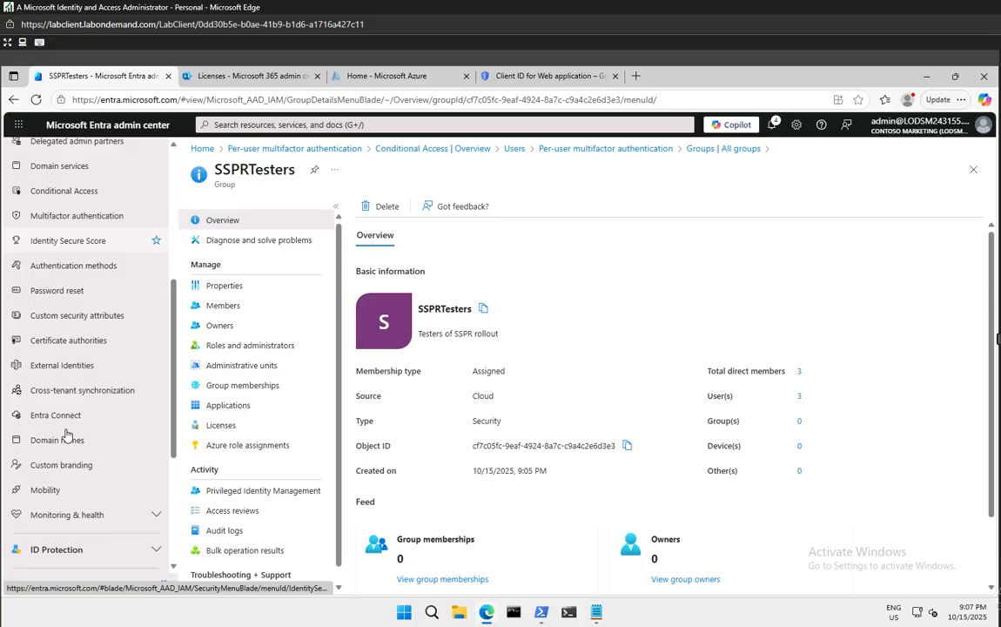
scroll(67, 434, down, 3)
scroll(69, 434, up, 2)
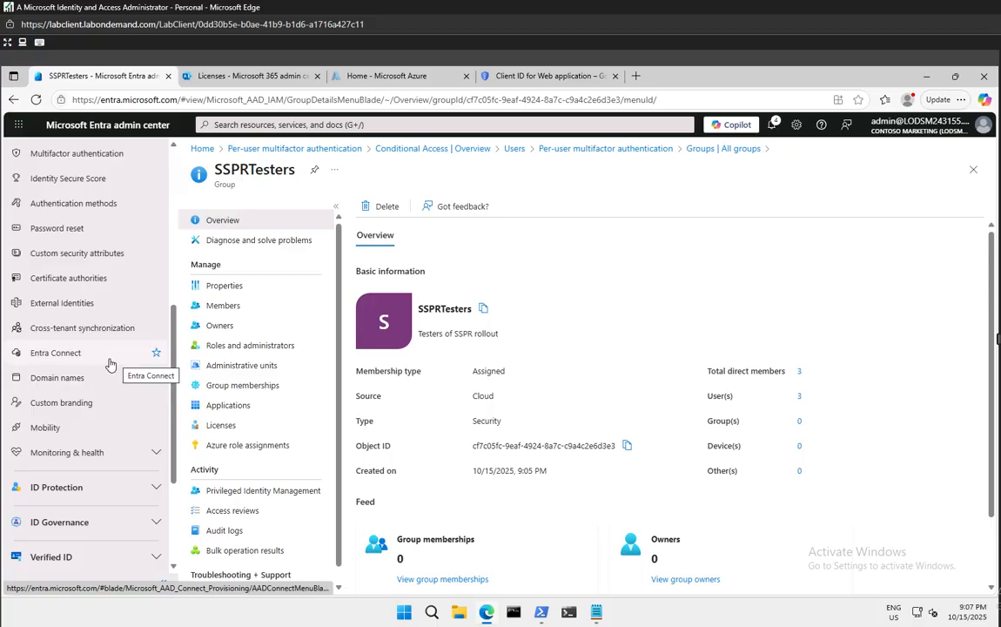
click(91, 485)
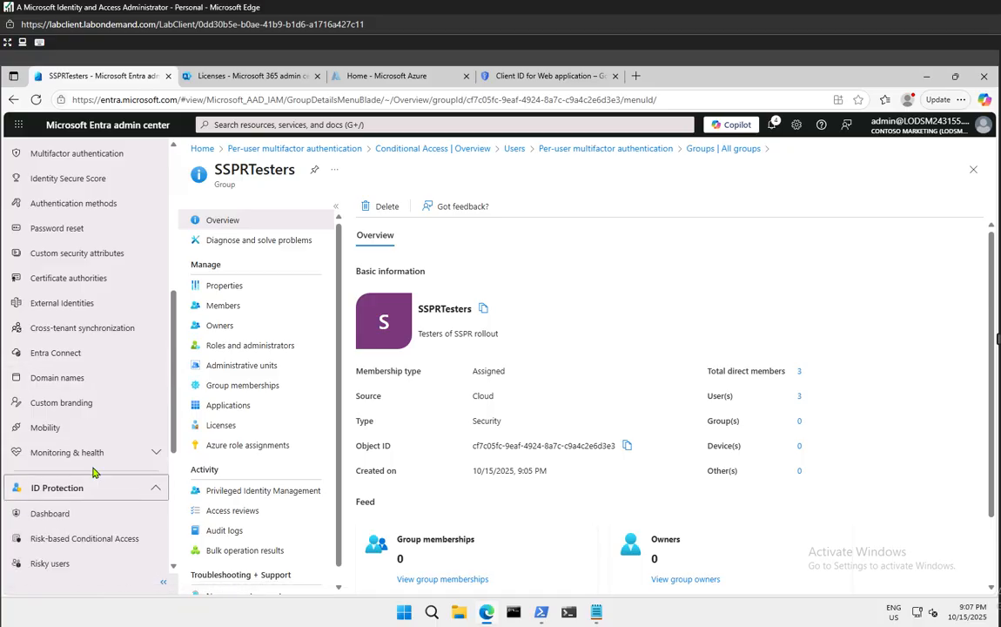
scroll(94, 472, down, 3)
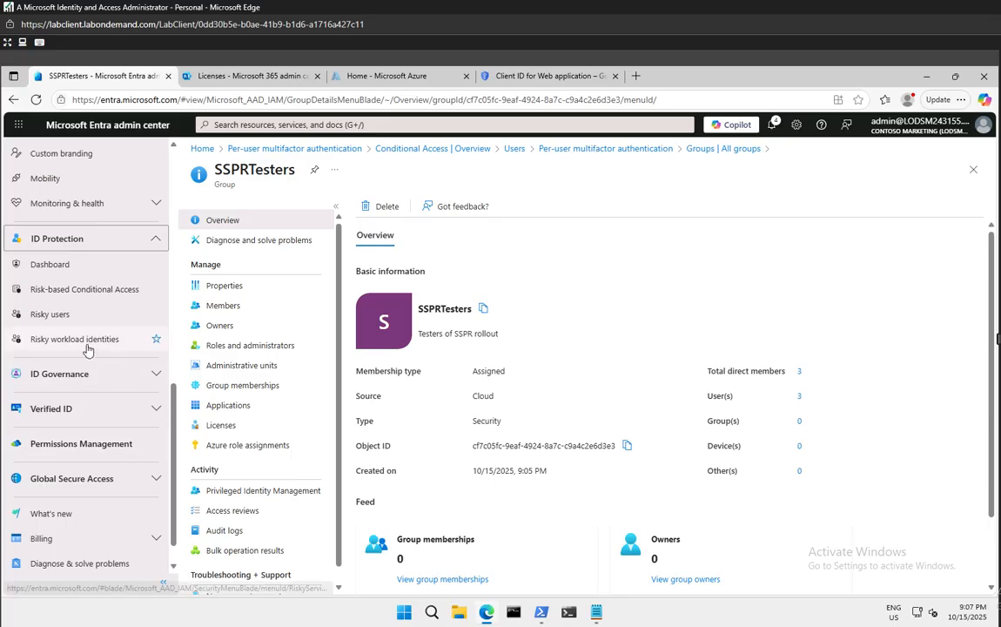
Open the ID Protection Dashboard and close its intro tour
click(74, 274)
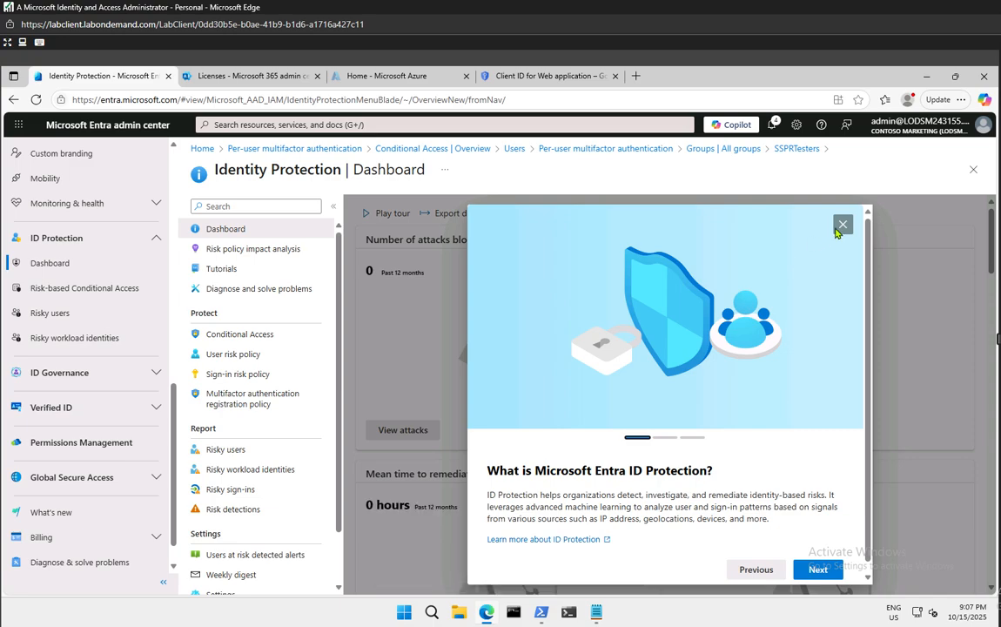
click(842, 226)
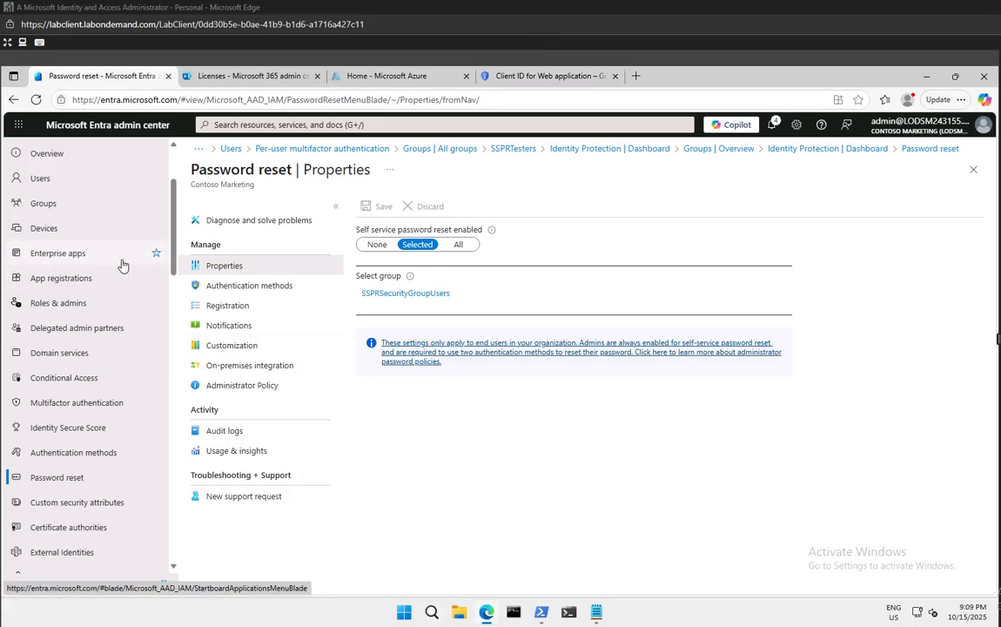
Check the required reset methods, then open the SSPRSecurityGroupUsers group chooser in Properties
scroll(118, 256, up, 3)
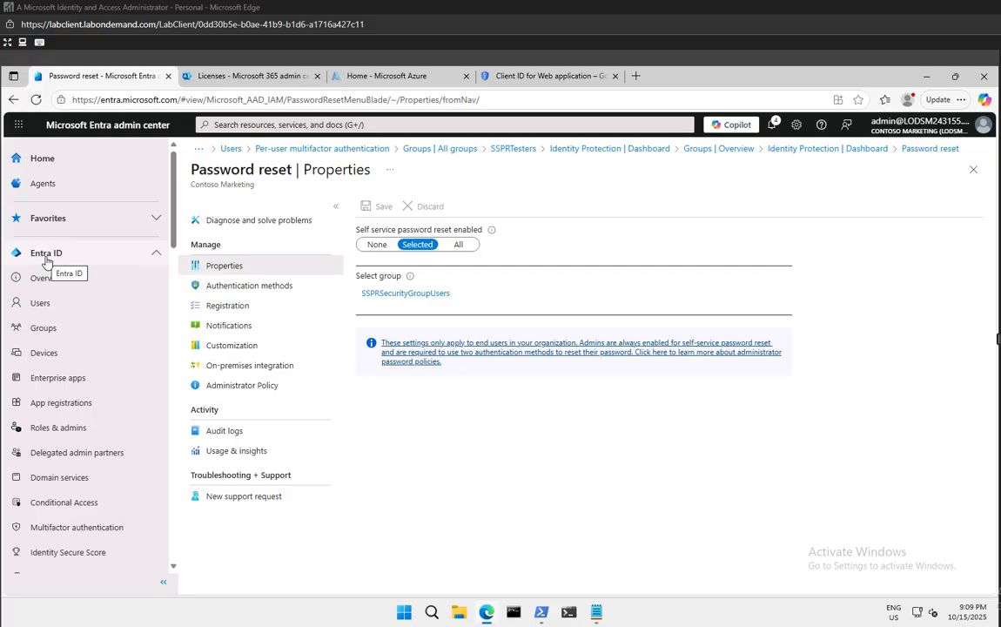
scroll(74, 433, down, 2)
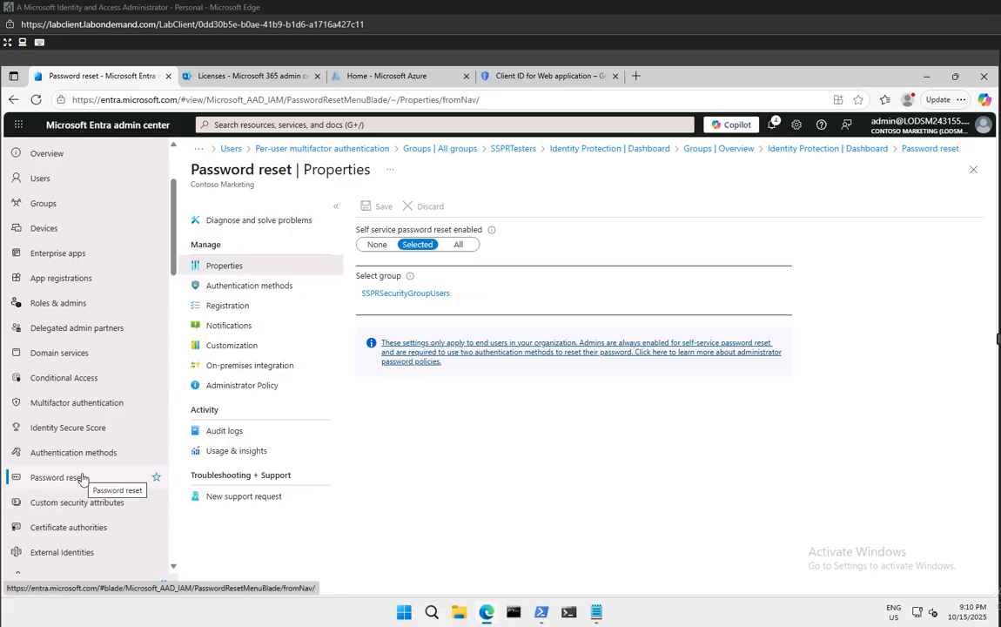
scroll(80, 380, up, 3)
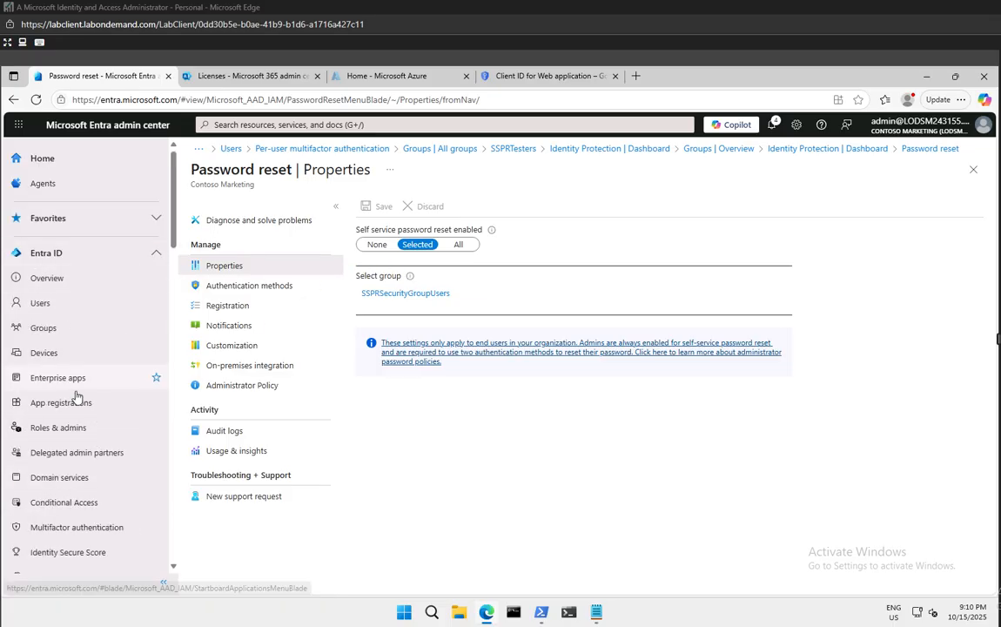
scroll(77, 409, down, 3)
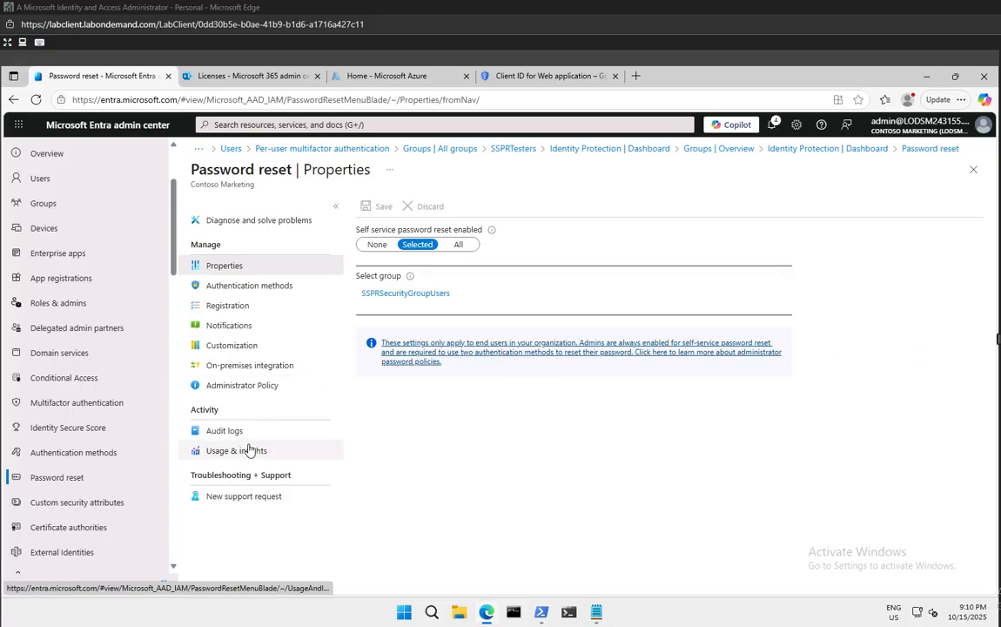
click(224, 291)
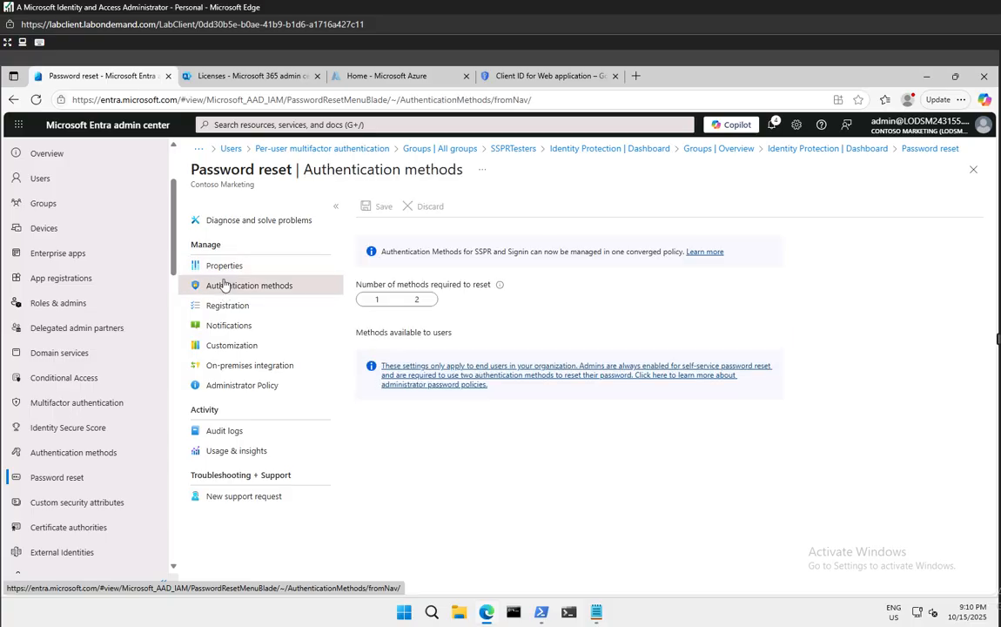
click(221, 269)
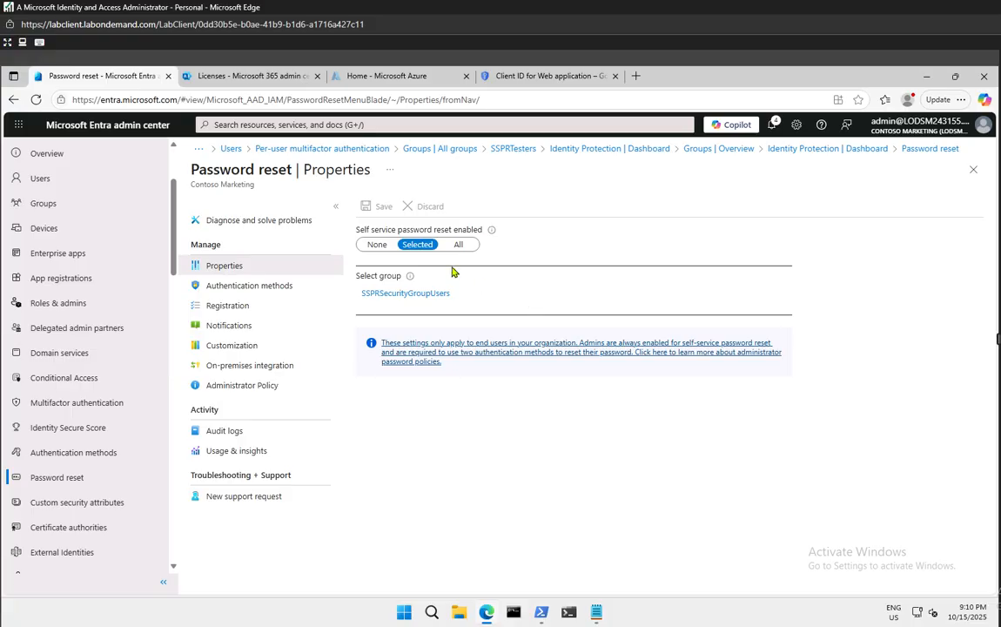
click(379, 296)
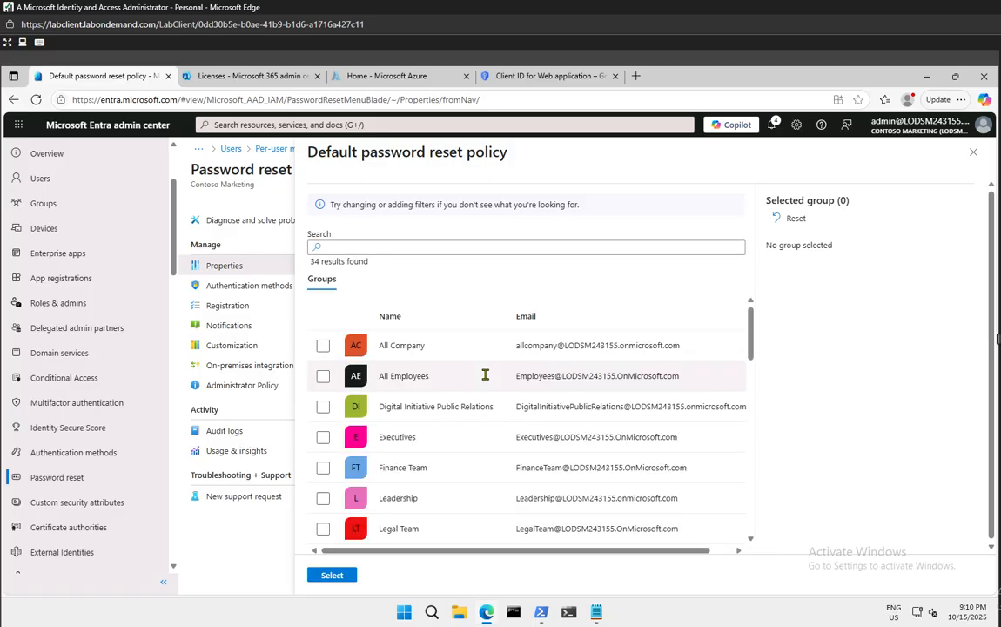
Search 'sspr' and select SSPRTesters as the self-service password reset group
click(381, 249)
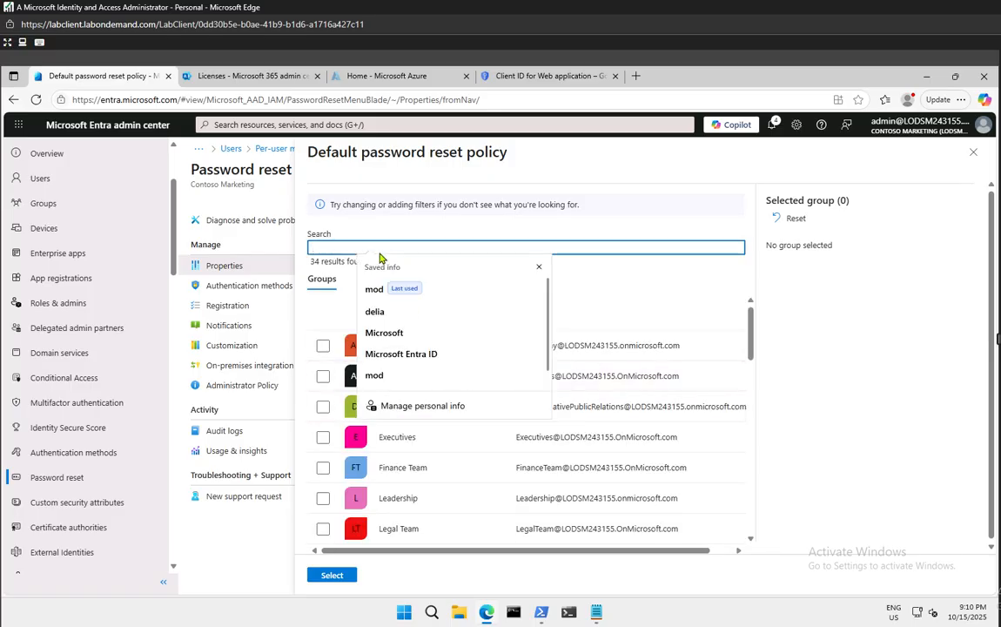
text(sspr)
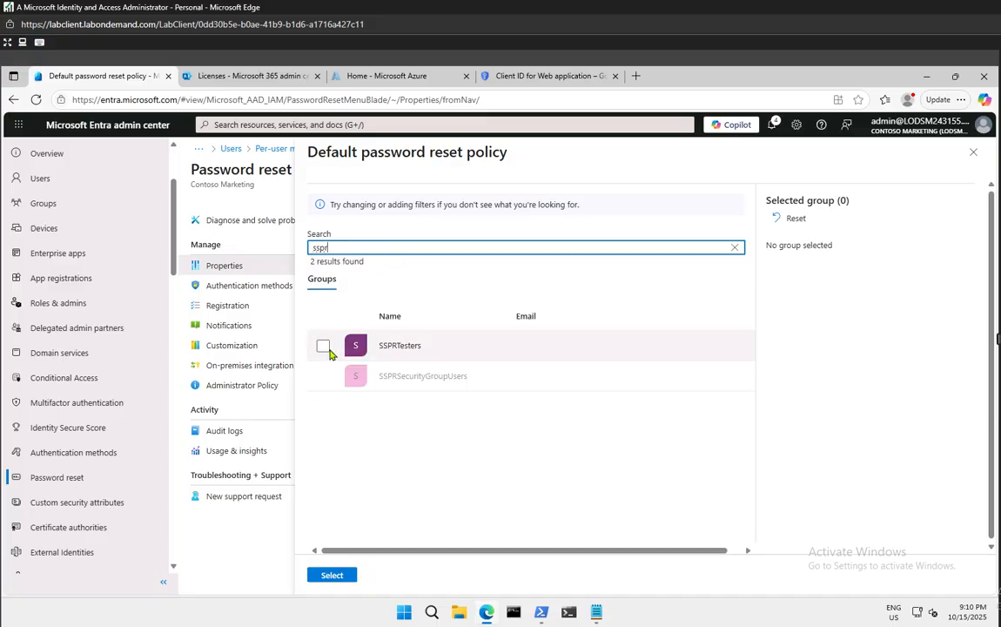
click(324, 347)
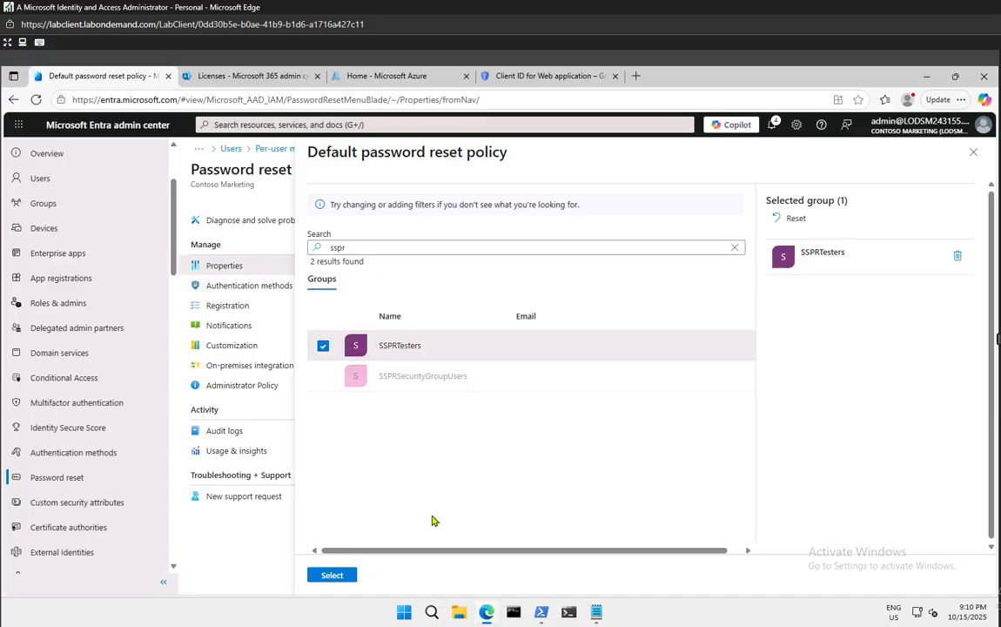
click(320, 577)
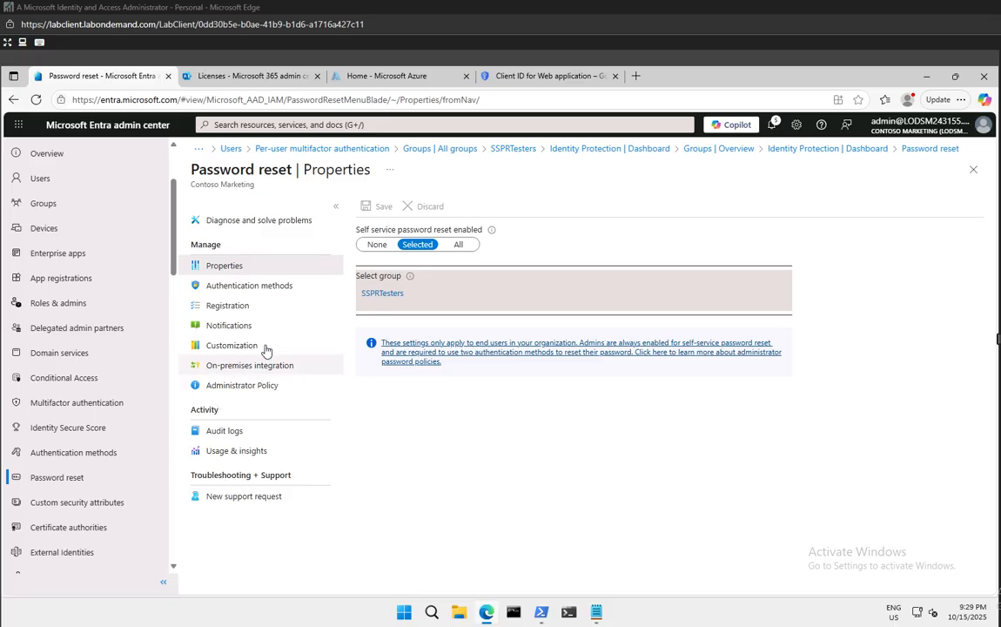
Set Number of methods required to reset to 2 and save the policy
click(225, 306)
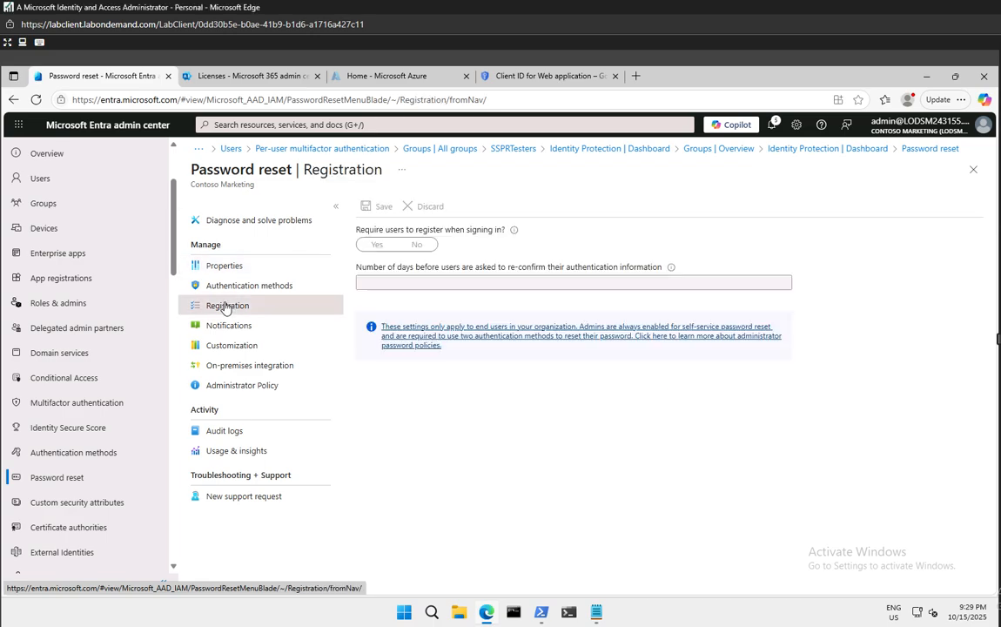
click(251, 287)
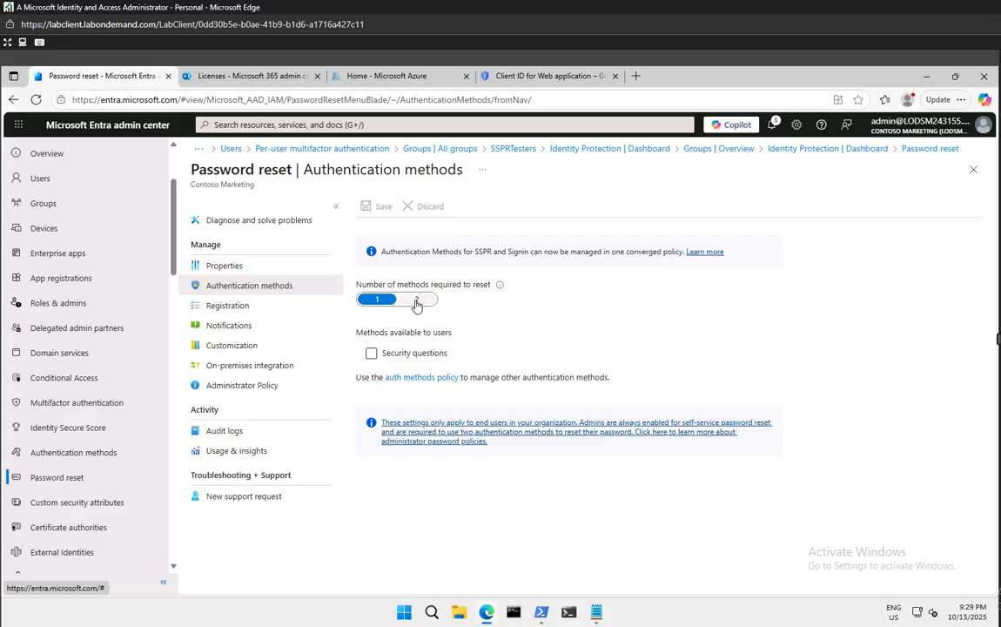
click(416, 300)
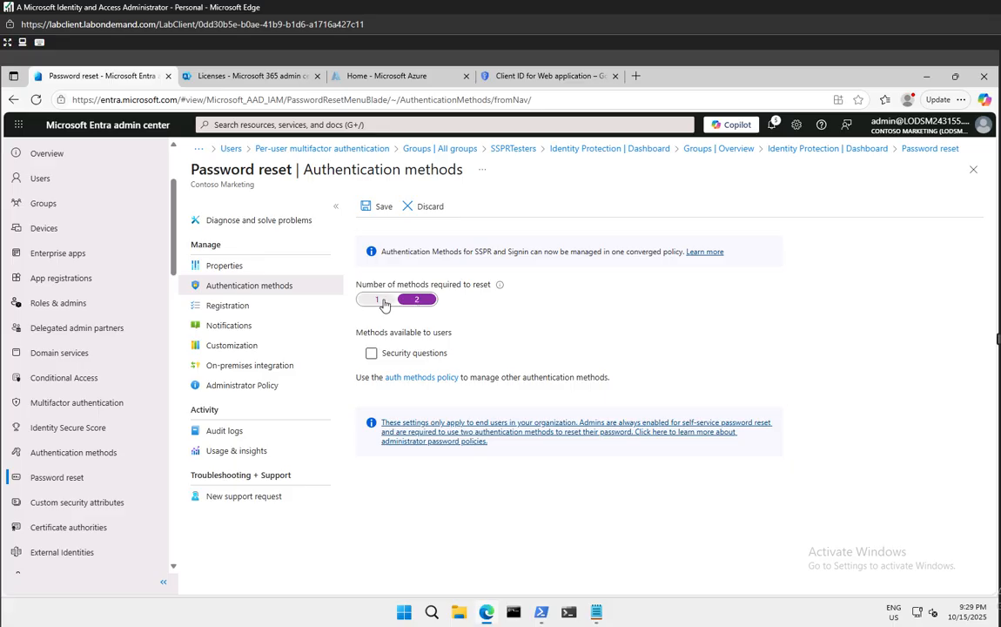
click(385, 302)
click(416, 301)
click(374, 207)
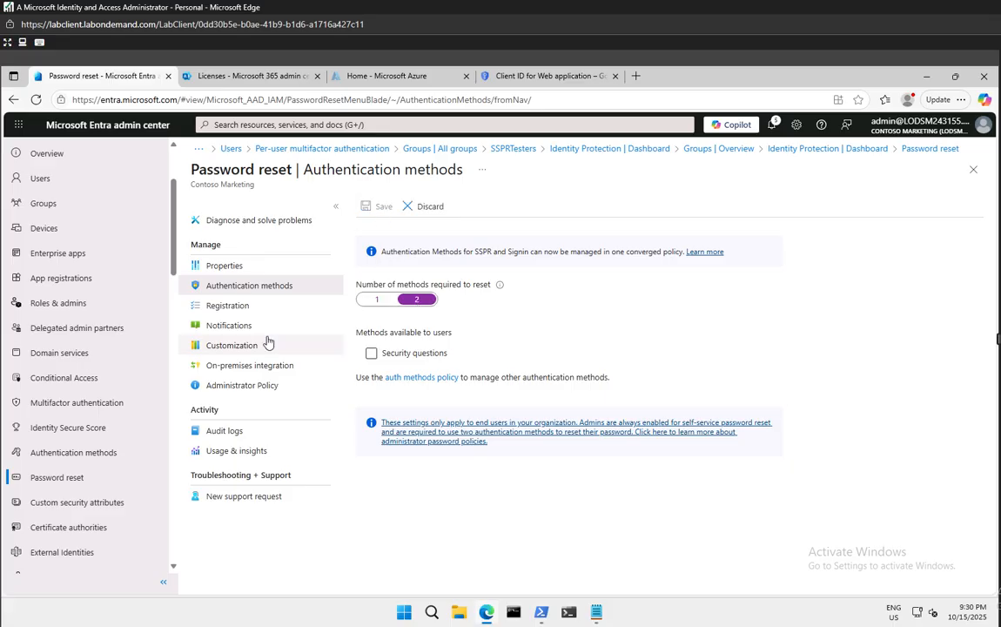
Open the password reset Registration settings, staying on the page when warned about edits
click(239, 329)
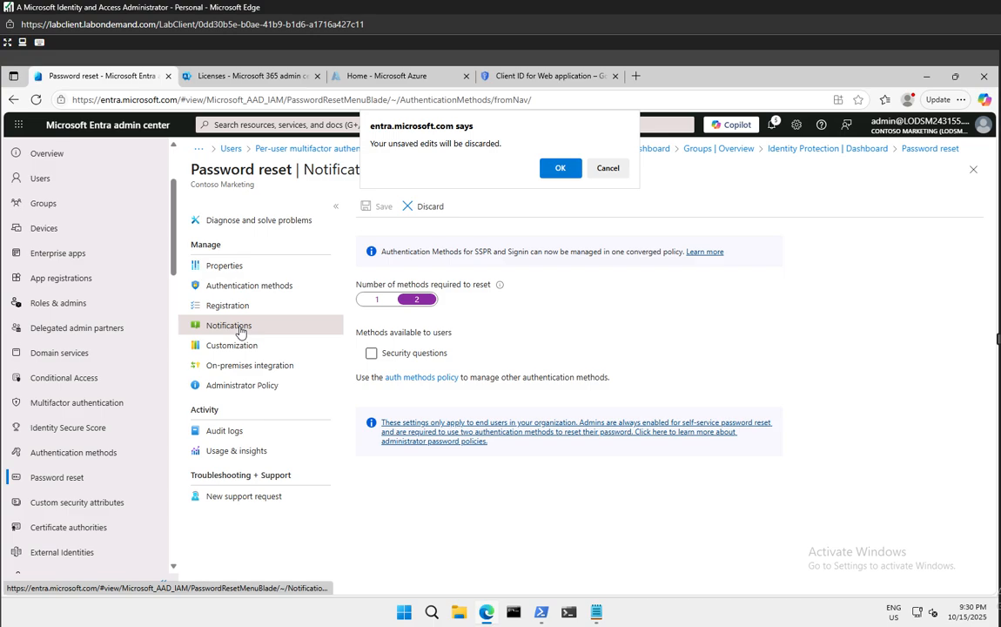
click(608, 169)
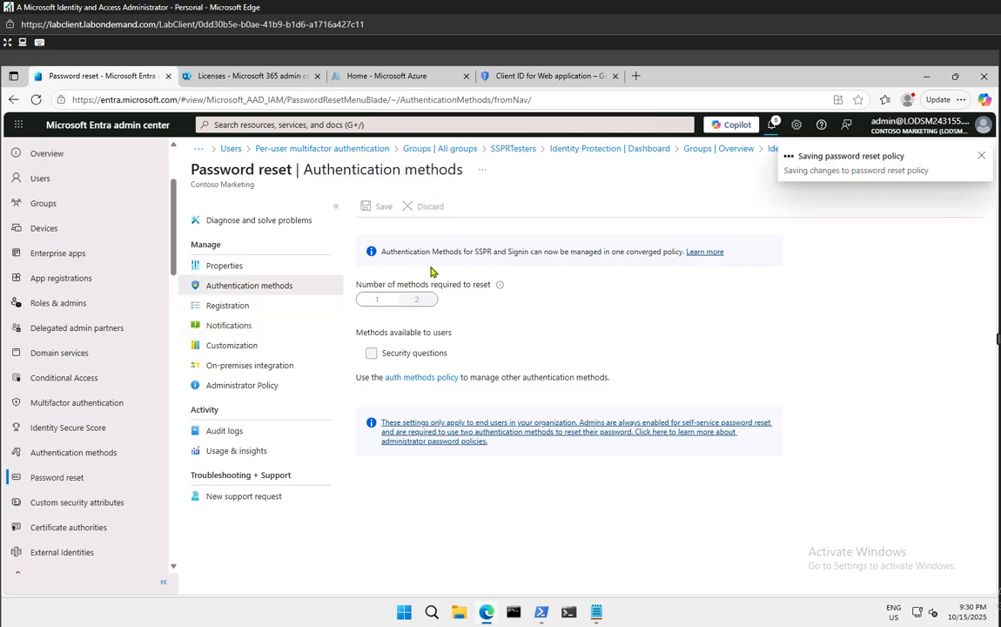
click(228, 306)
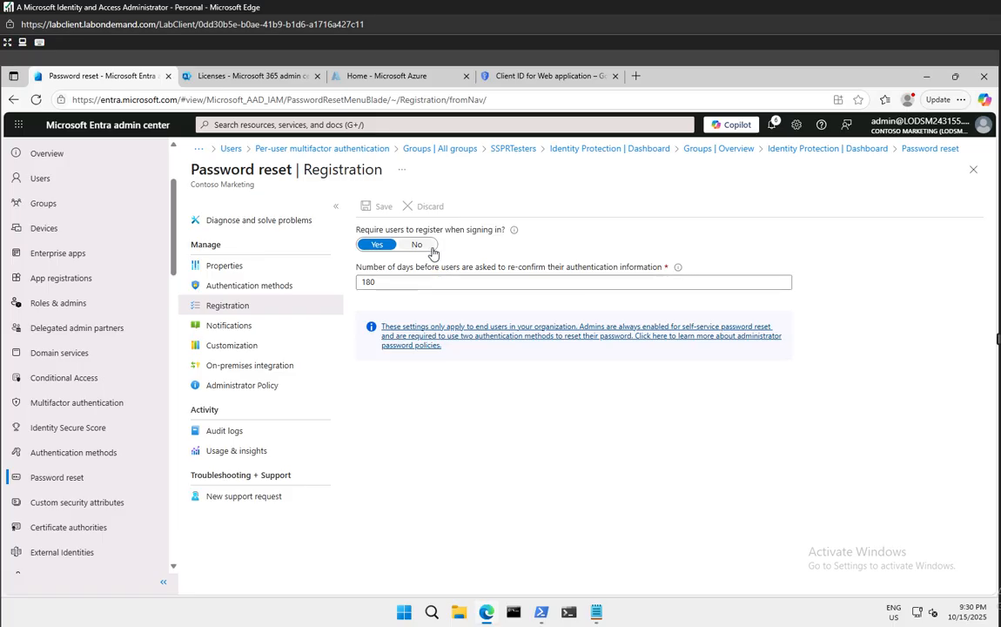
Review Notifications and Customization, leaving Customize helpdesk link set to No
click(238, 327)
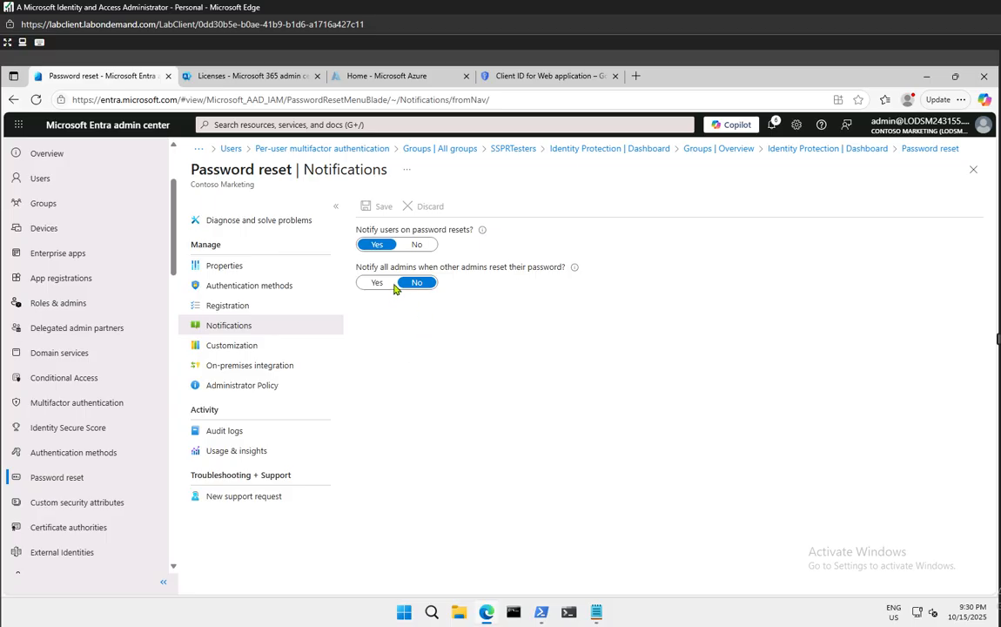
click(235, 345)
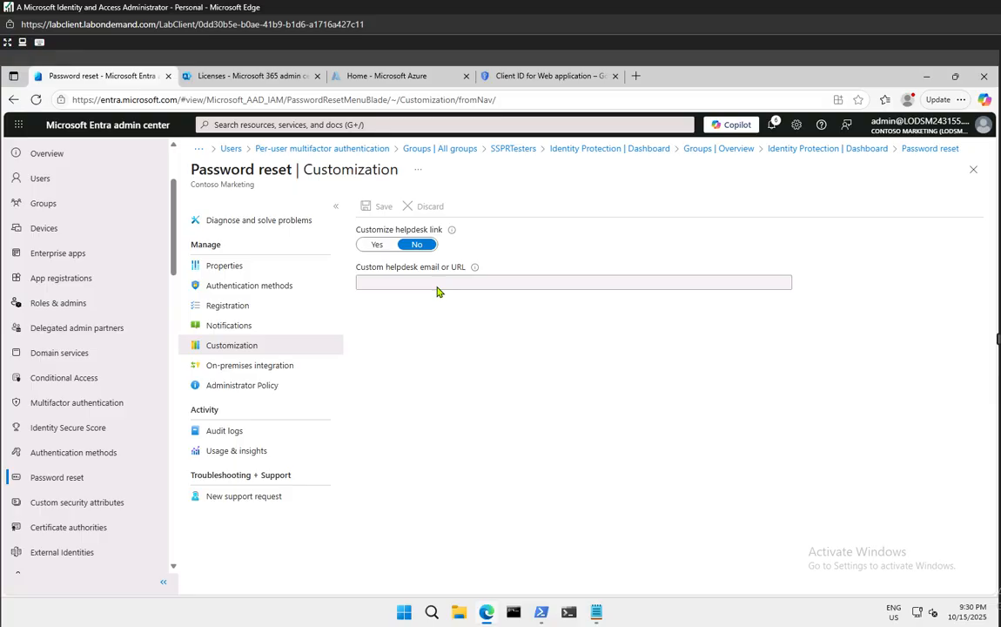
click(377, 245)
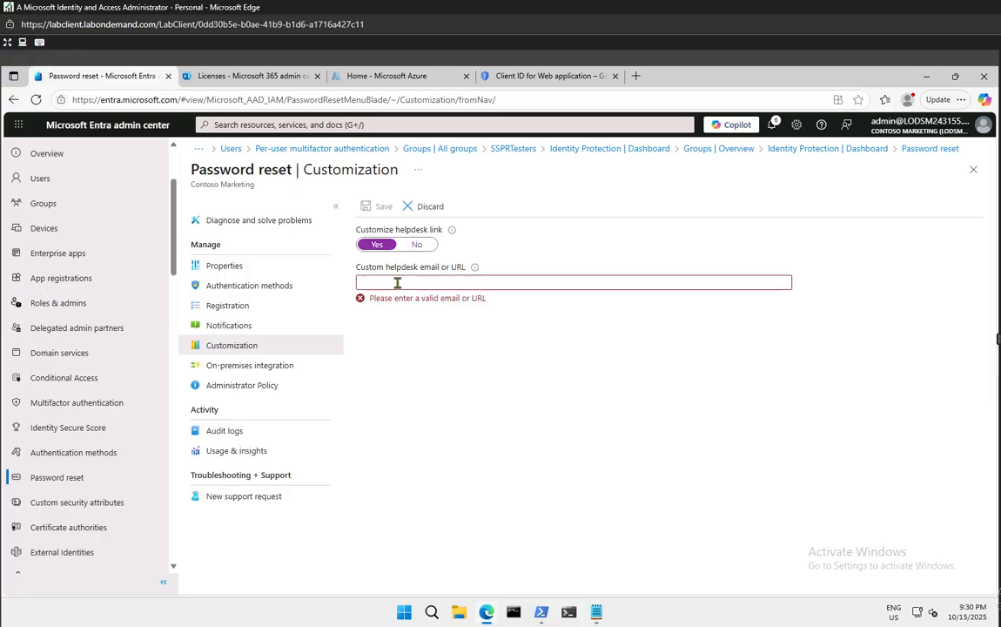
click(397, 283)
click(388, 299)
click(384, 281)
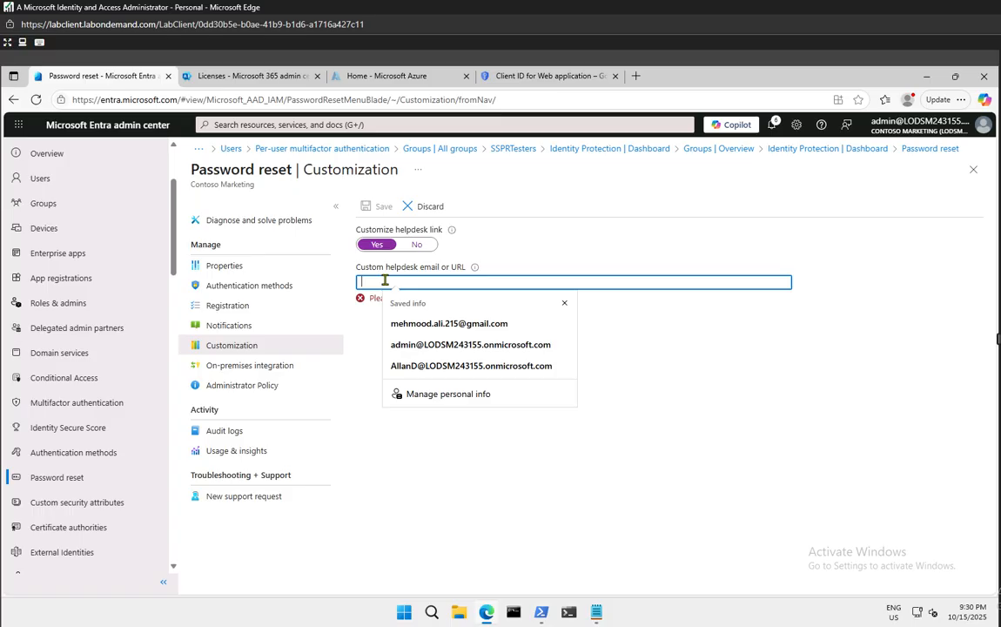
click(625, 371)
click(416, 246)
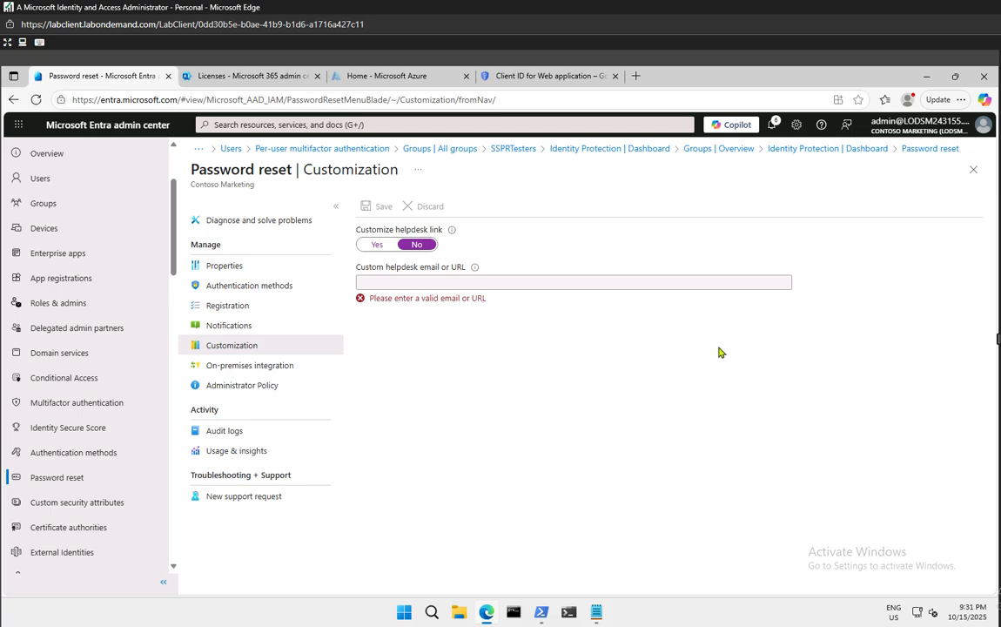
Set Number of methods required to reset to 2 in Authentication methods and save
click(225, 293)
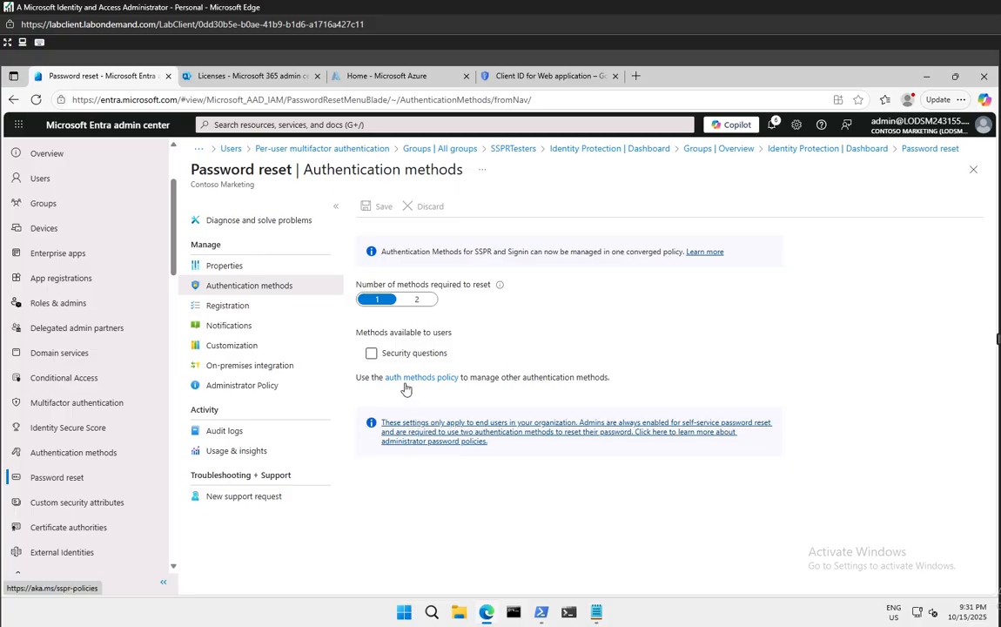
click(416, 299)
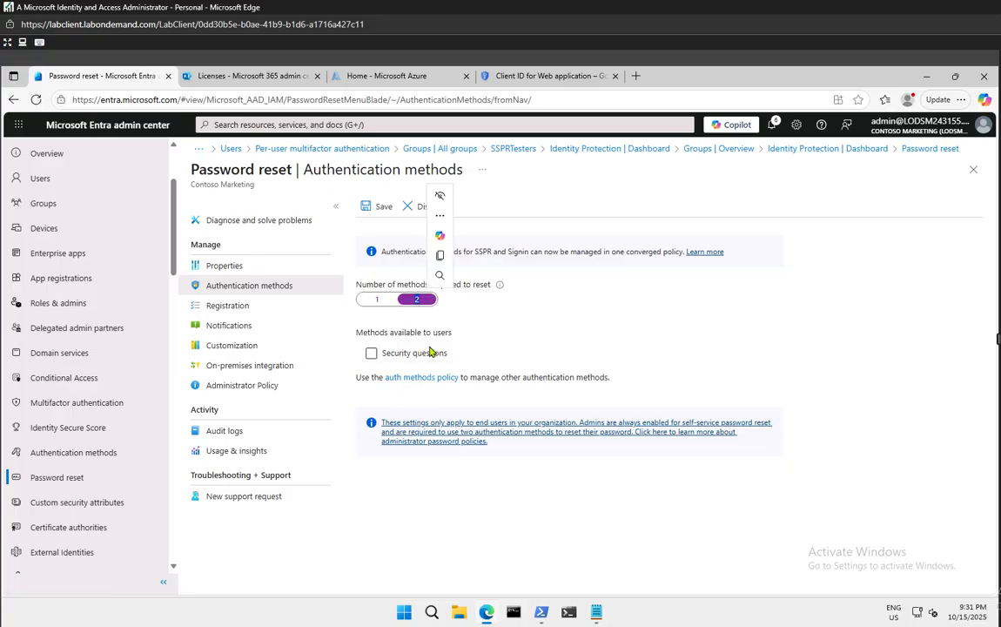
click(378, 209)
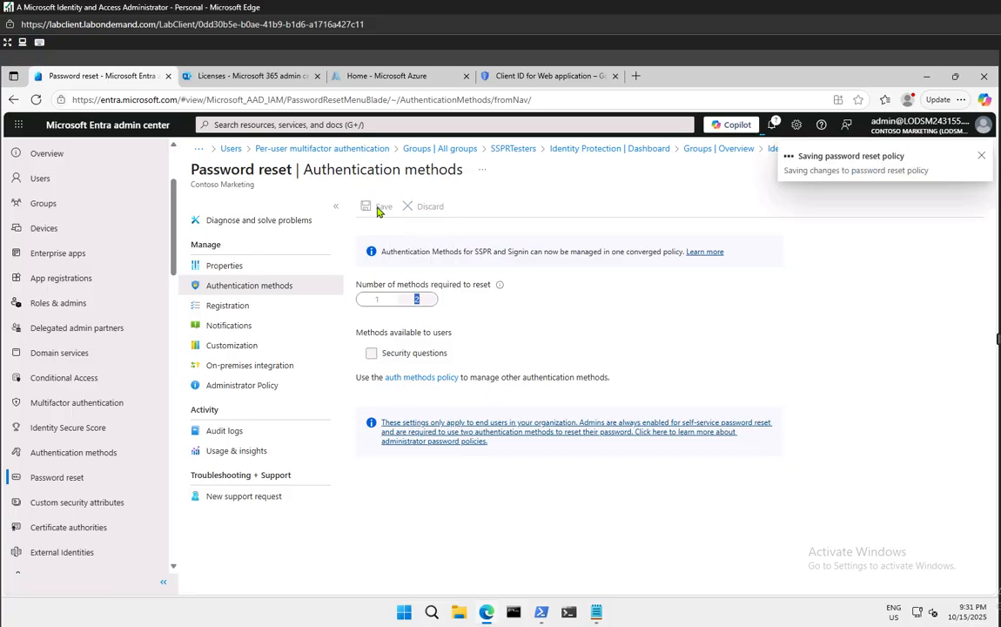
Check the save notification, then open the authentication method policies list
click(771, 126)
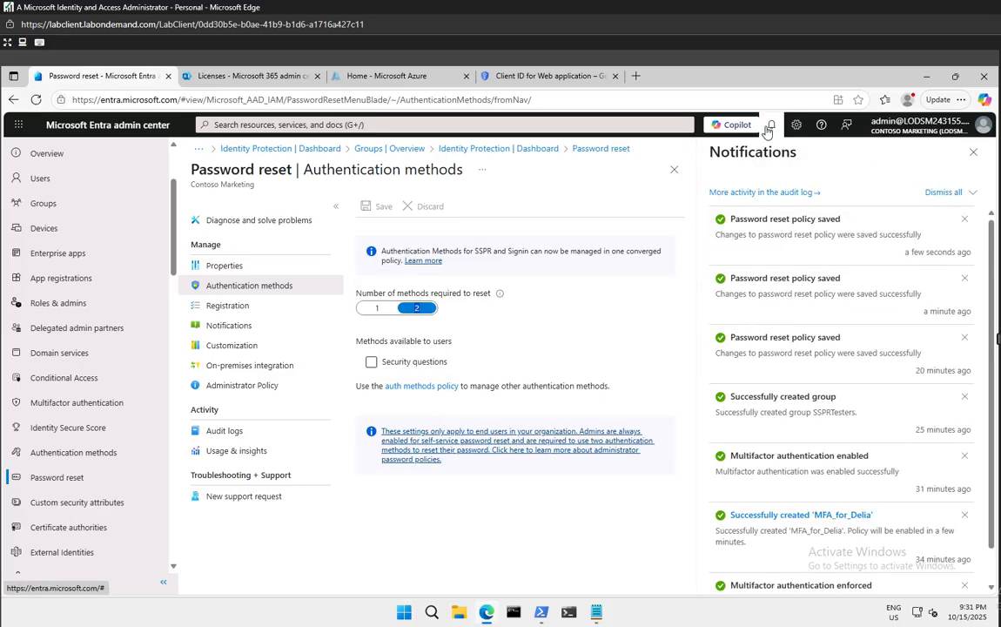
click(974, 153)
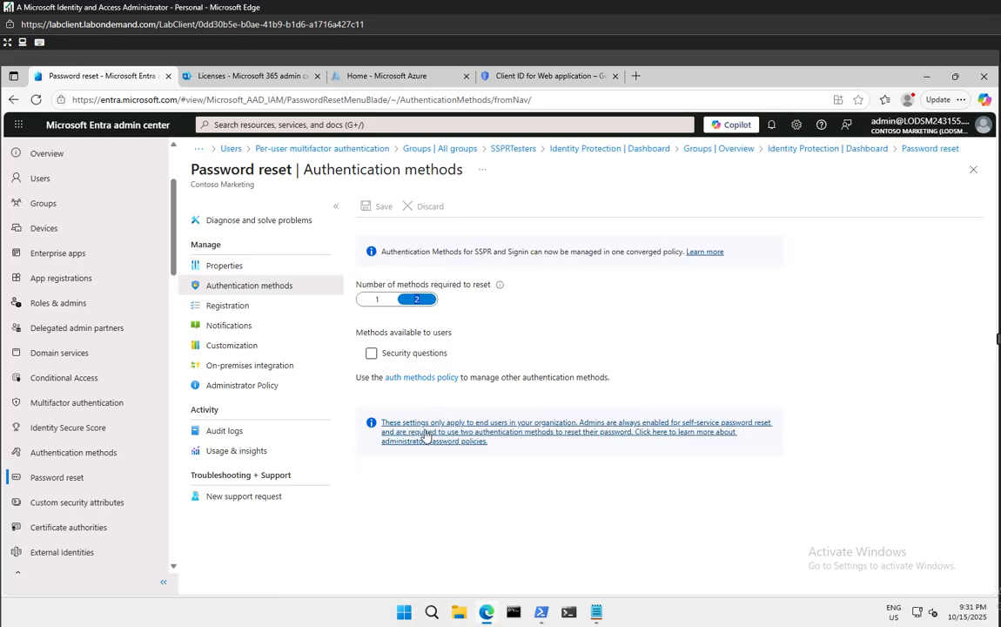
click(408, 378)
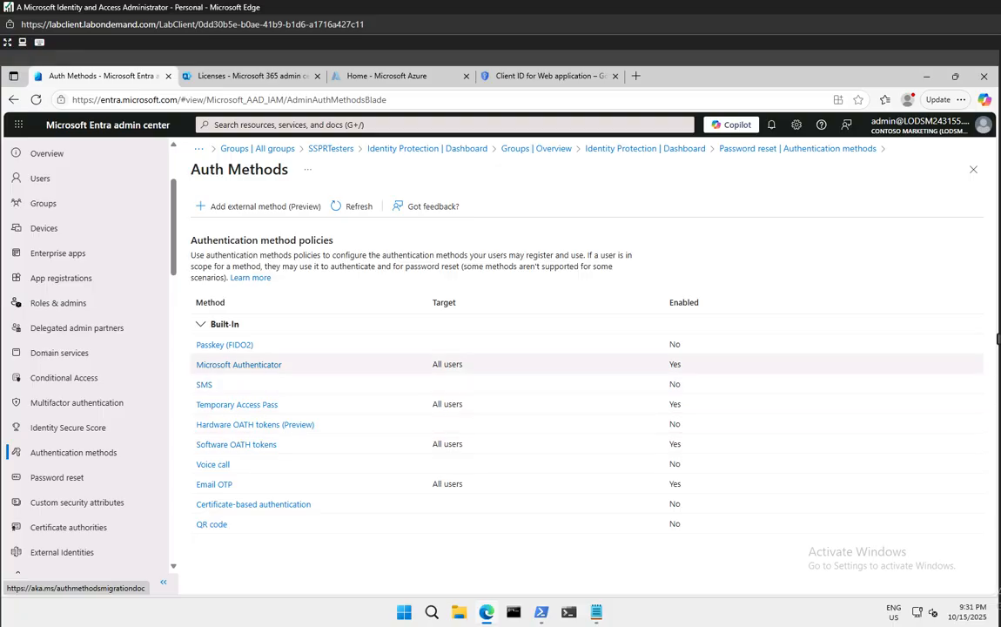
right_click(486, 617)
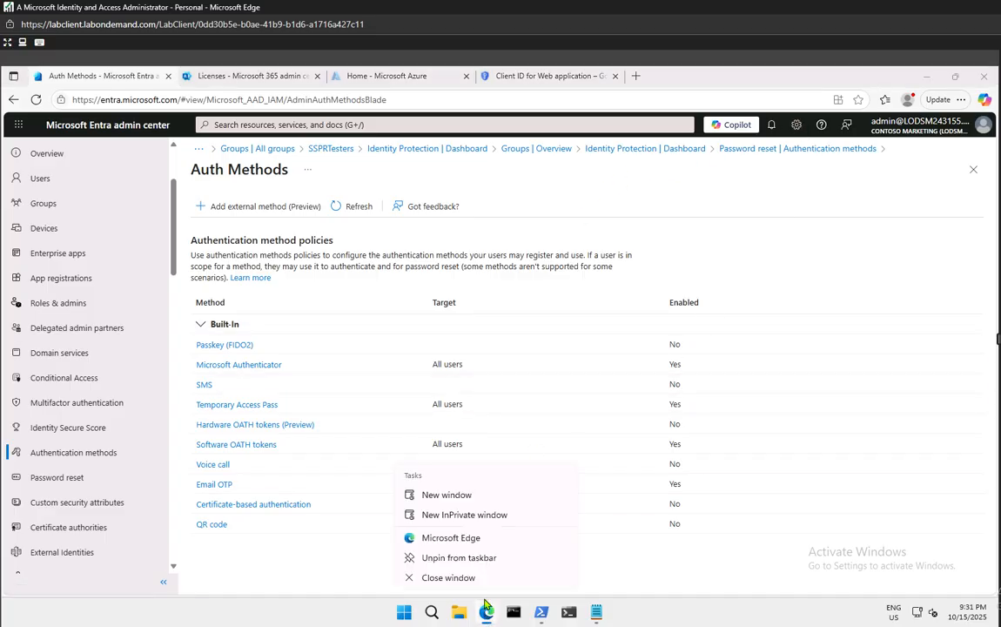
click(464, 516)
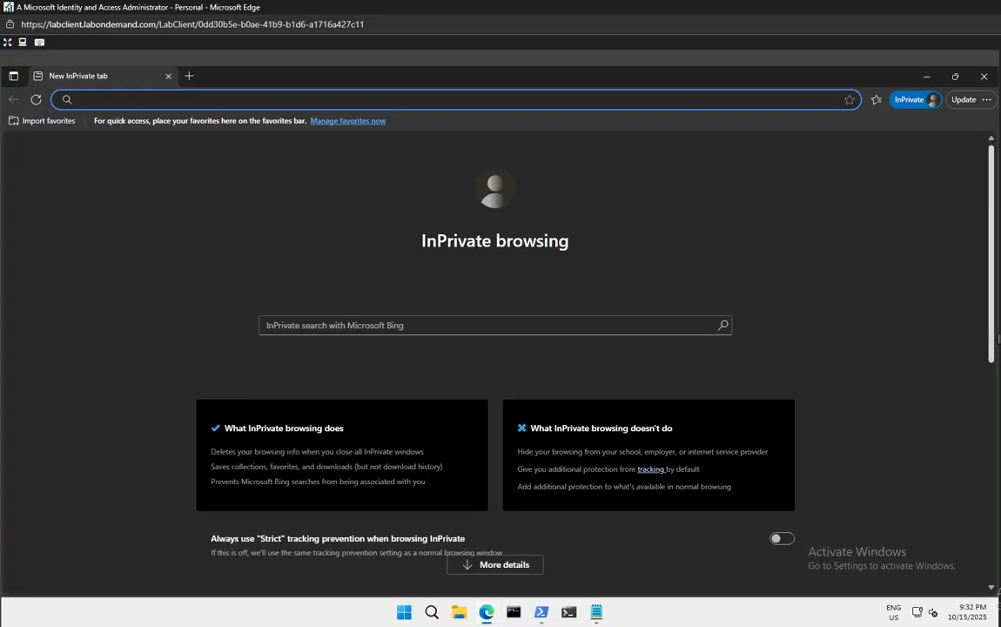
text(https://aka.ms/ssprsetup)
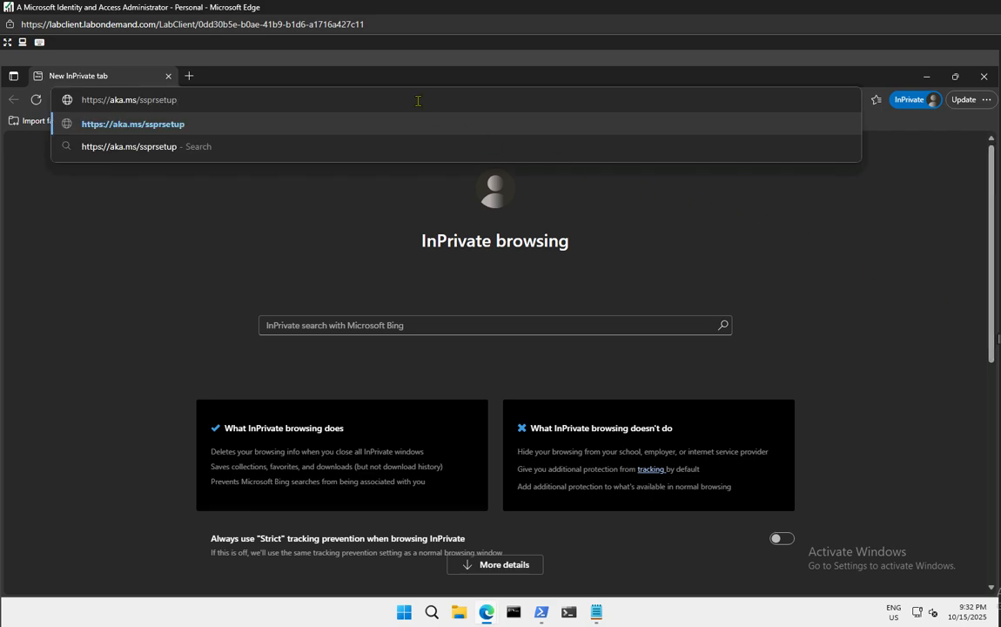
key(Return)
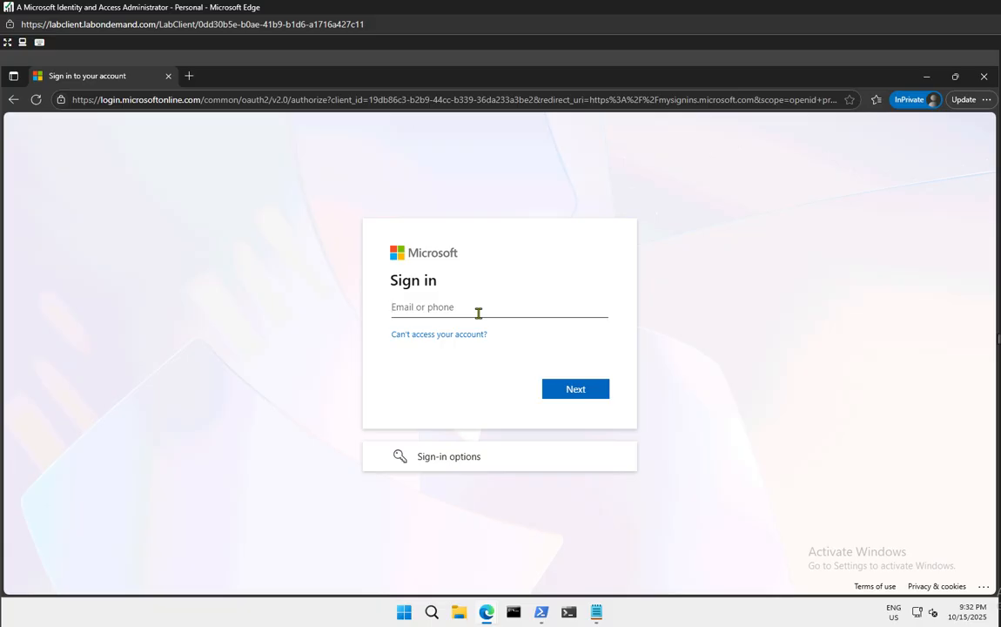
Sign in with the test user's email and password, then continue past the security info prompt
text(al)
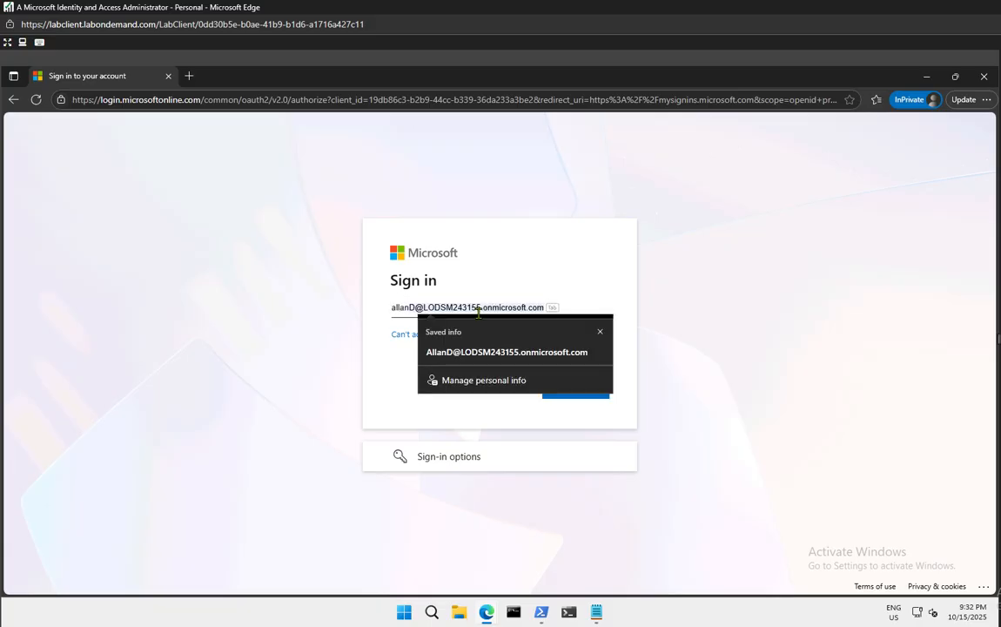
click(487, 351)
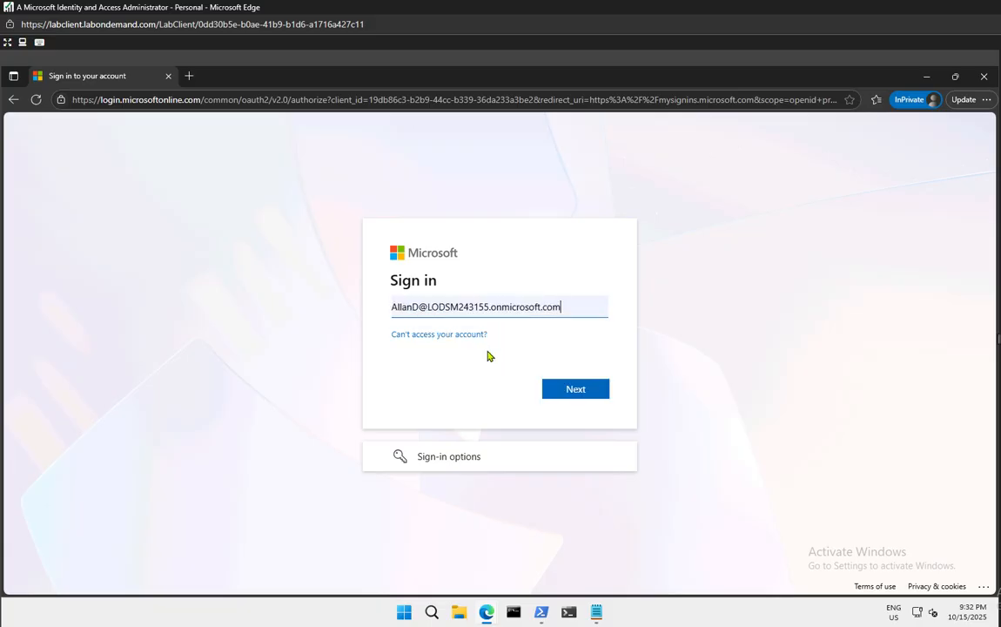
click(549, 388)
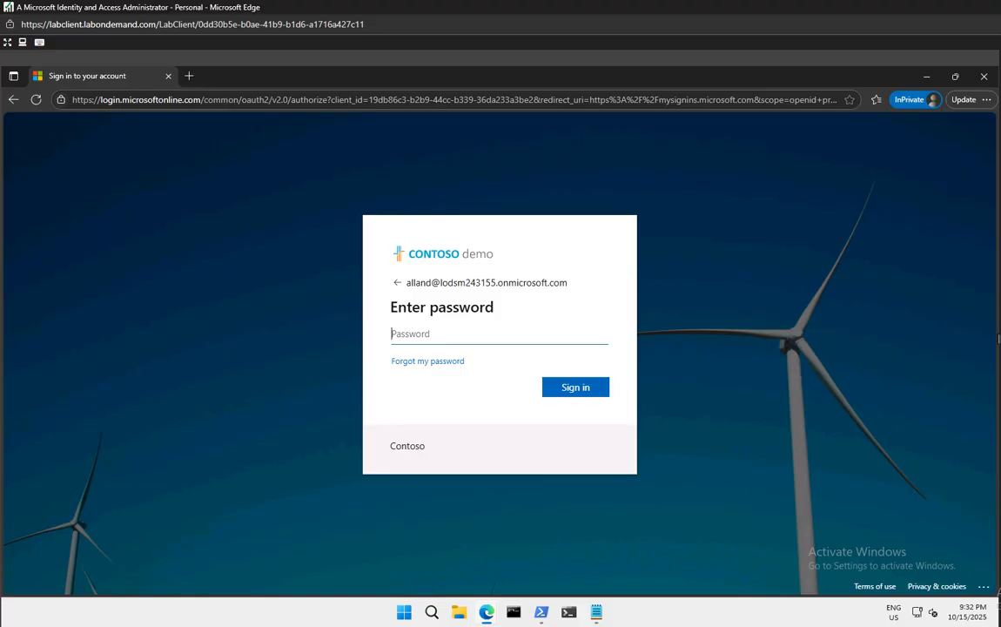
text(•••••••••••••••••••••••••••••••)
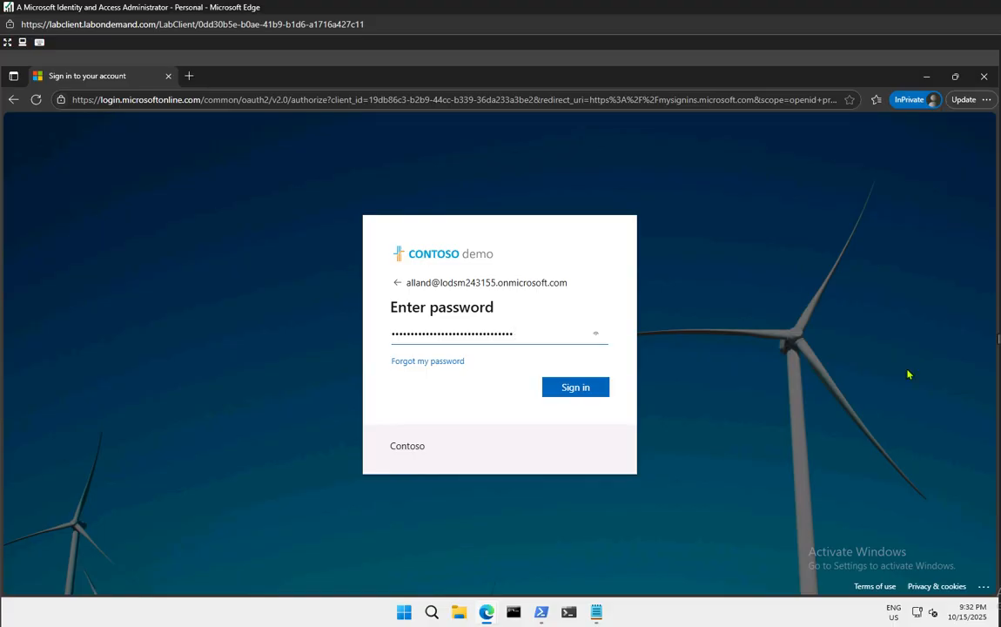
click(577, 388)
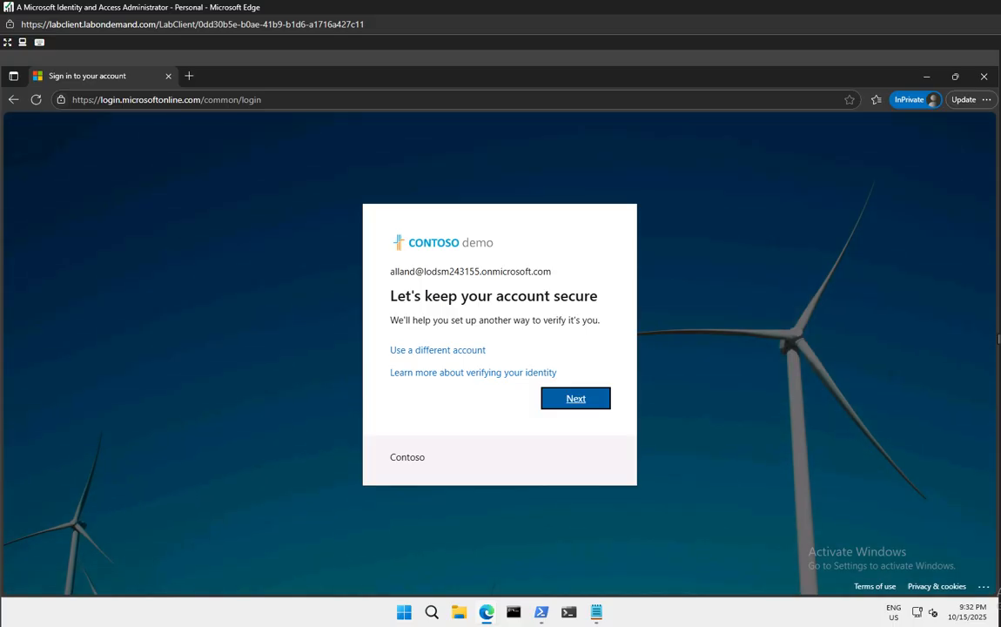
click(575, 398)
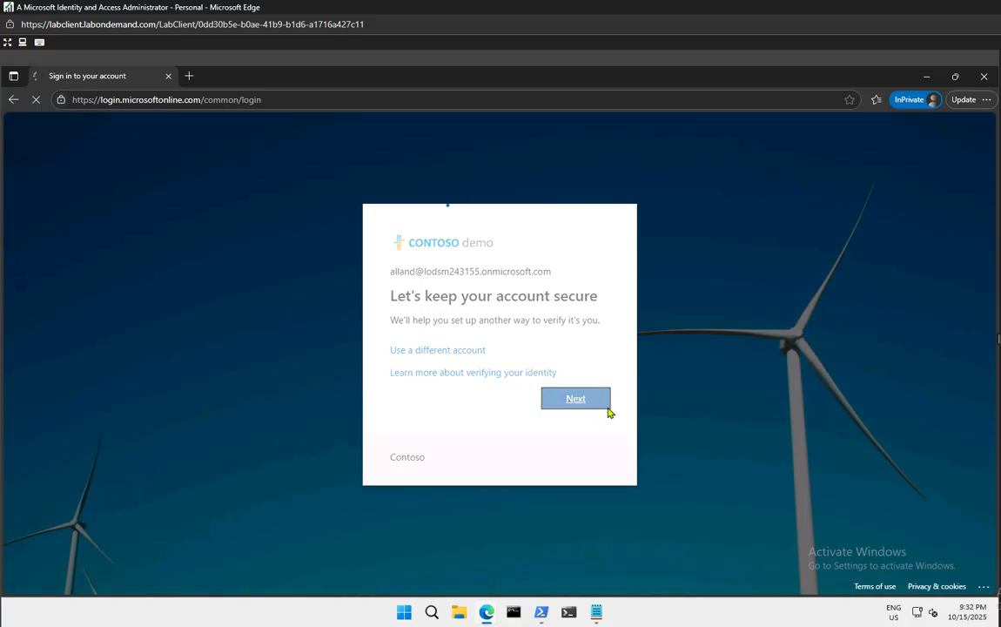
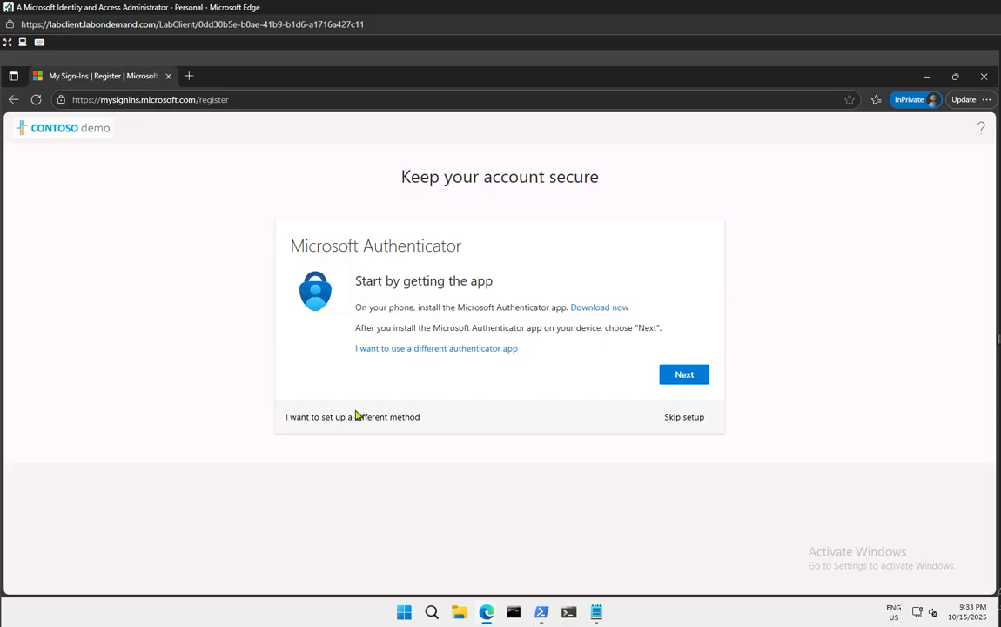
Check the other verification methods, then load portal.azure.com in a new private tab
click(330, 419)
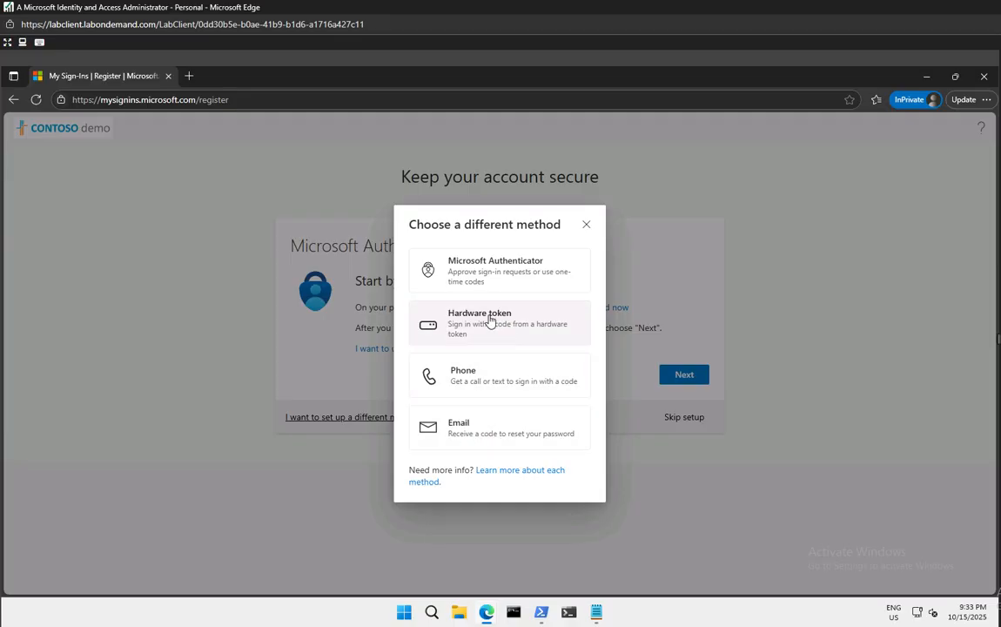
click(587, 225)
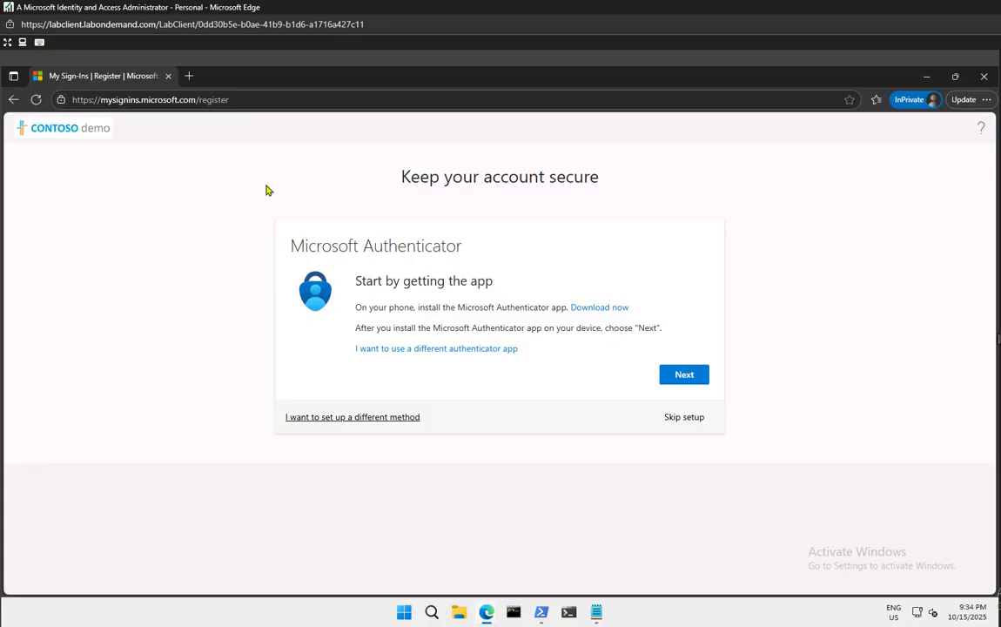
click(189, 76)
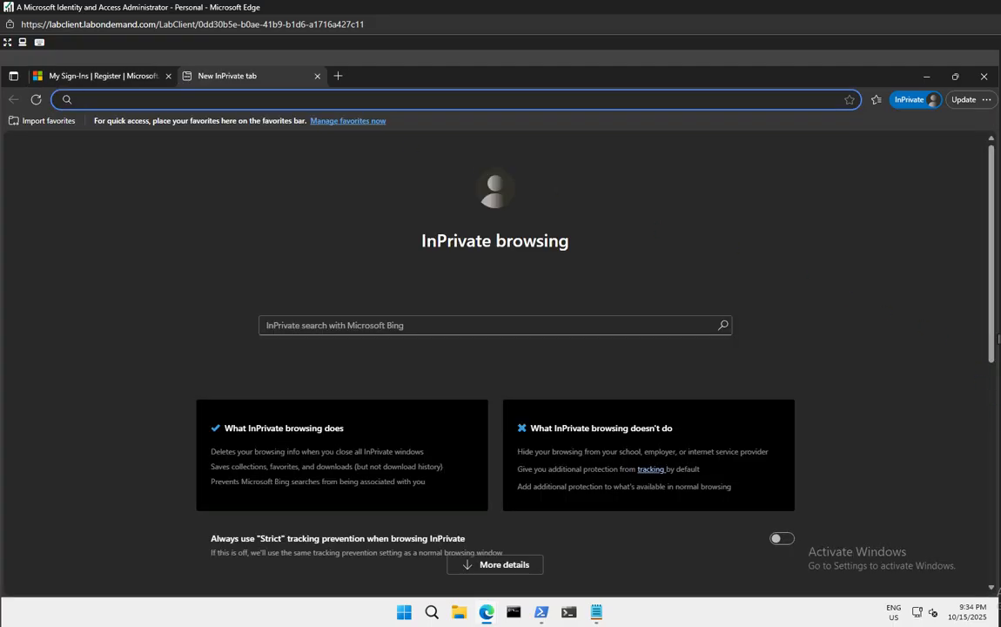
text(https://portal.azure.com)
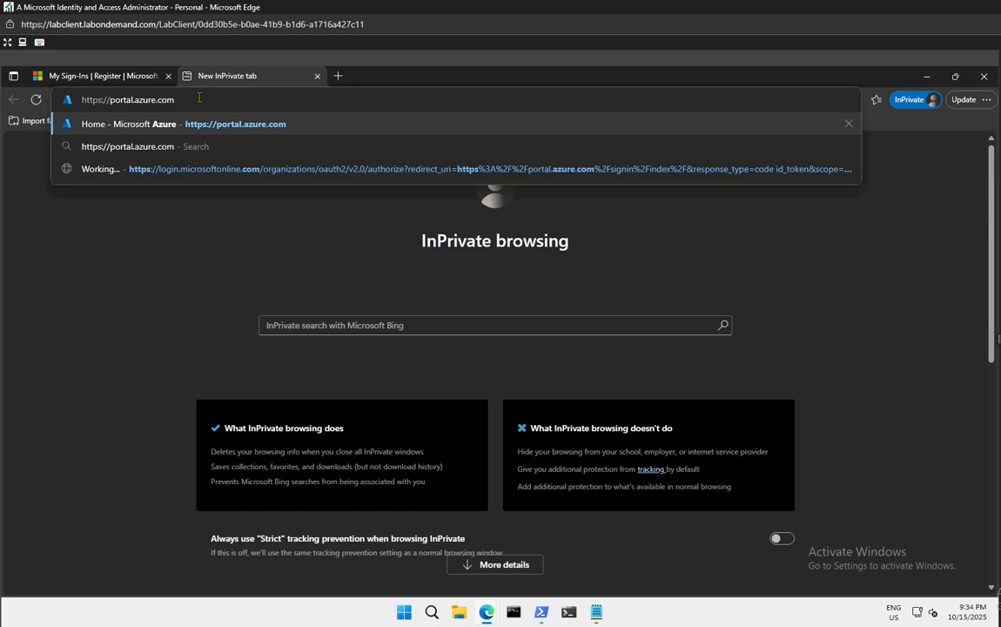
key(Return)
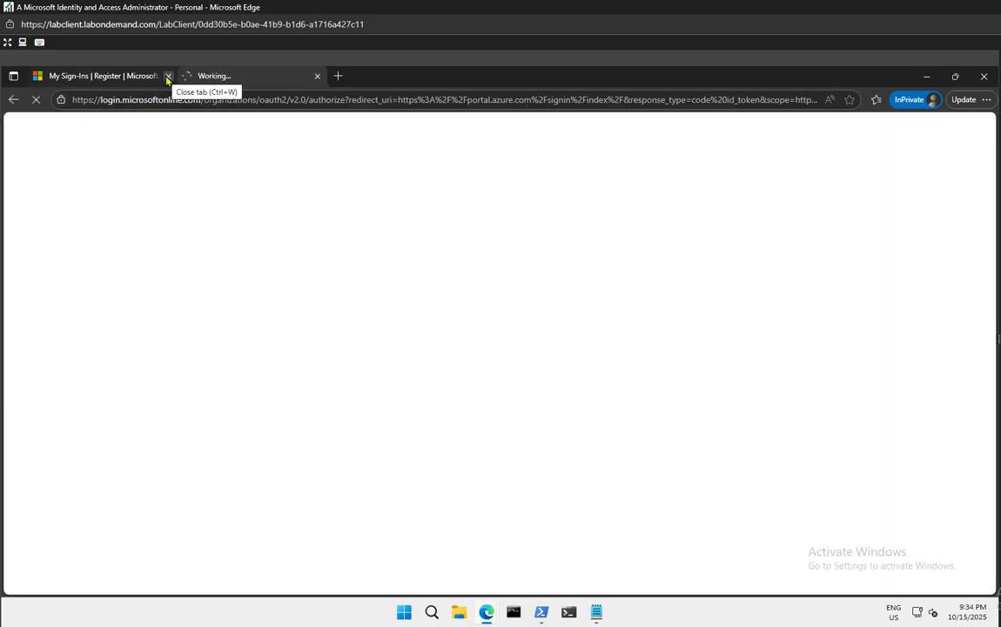
click(168, 76)
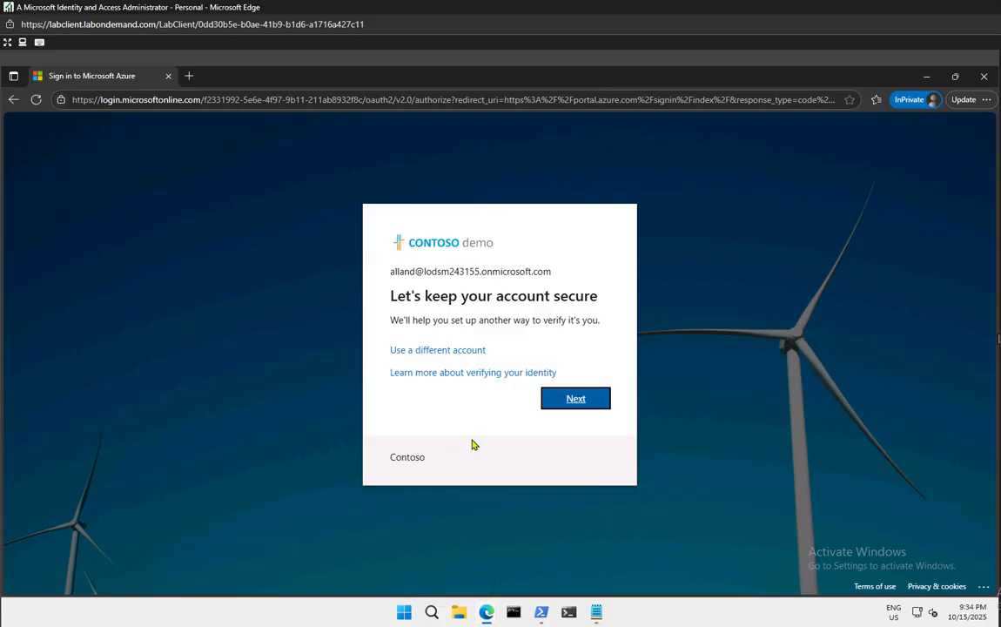
Restart in a fresh InPrivate window at portal.azure.com and submit the test user's email
triple_click(403, 271)
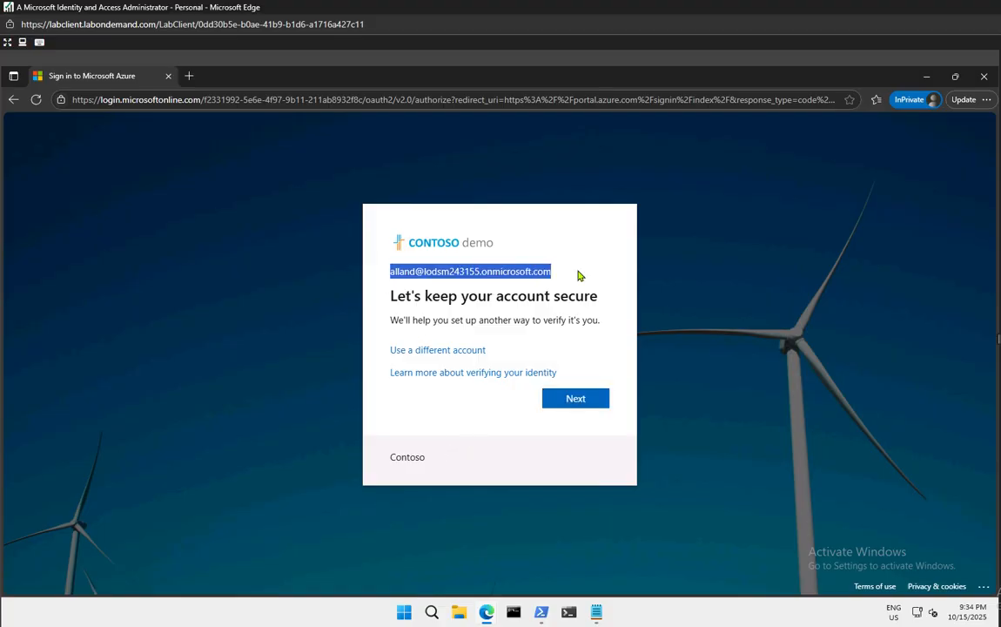
click(574, 292)
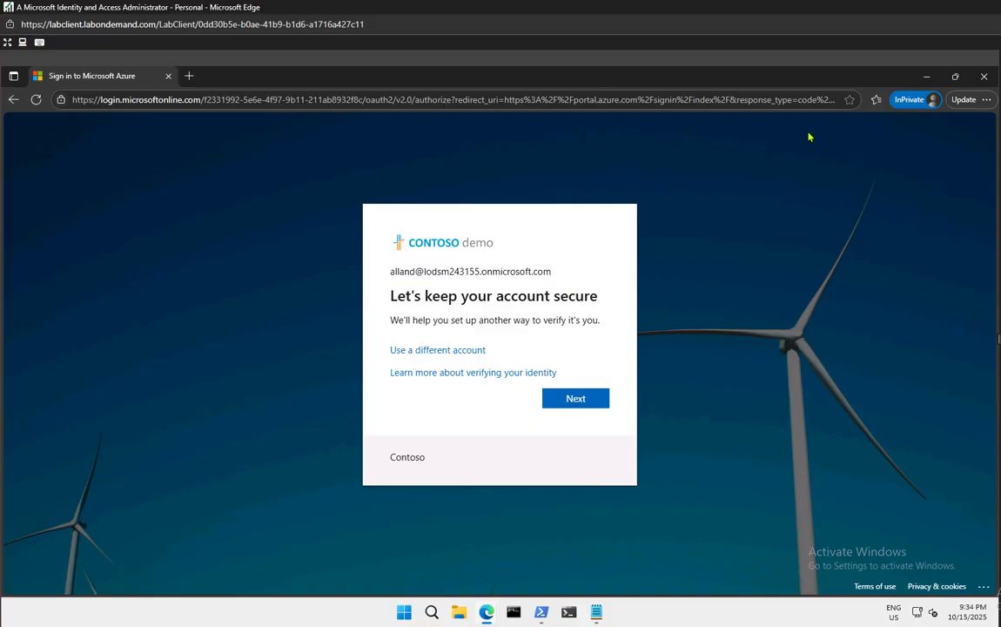
click(970, 84)
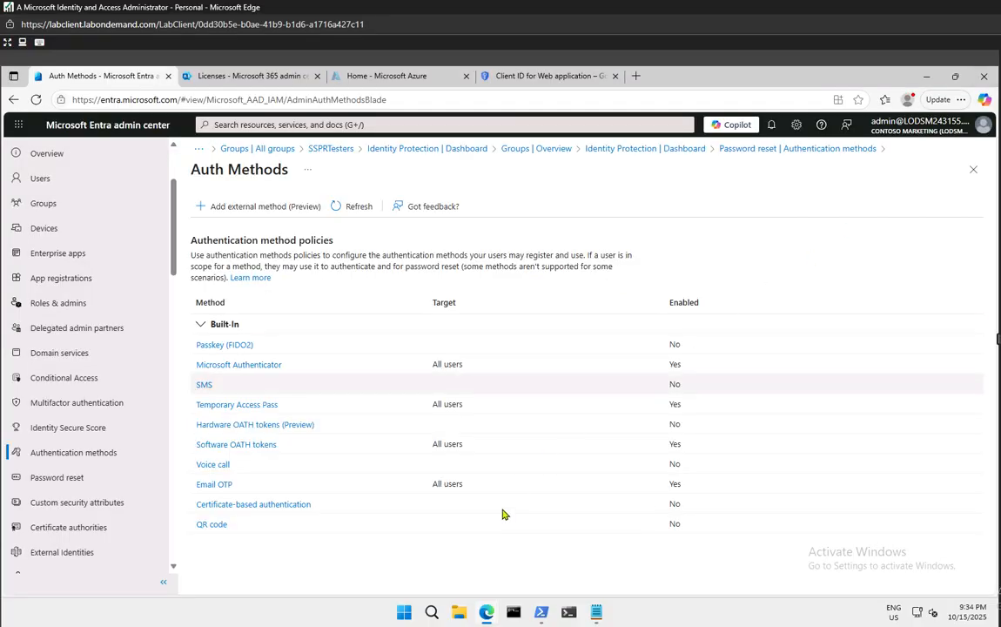
right_click(497, 616)
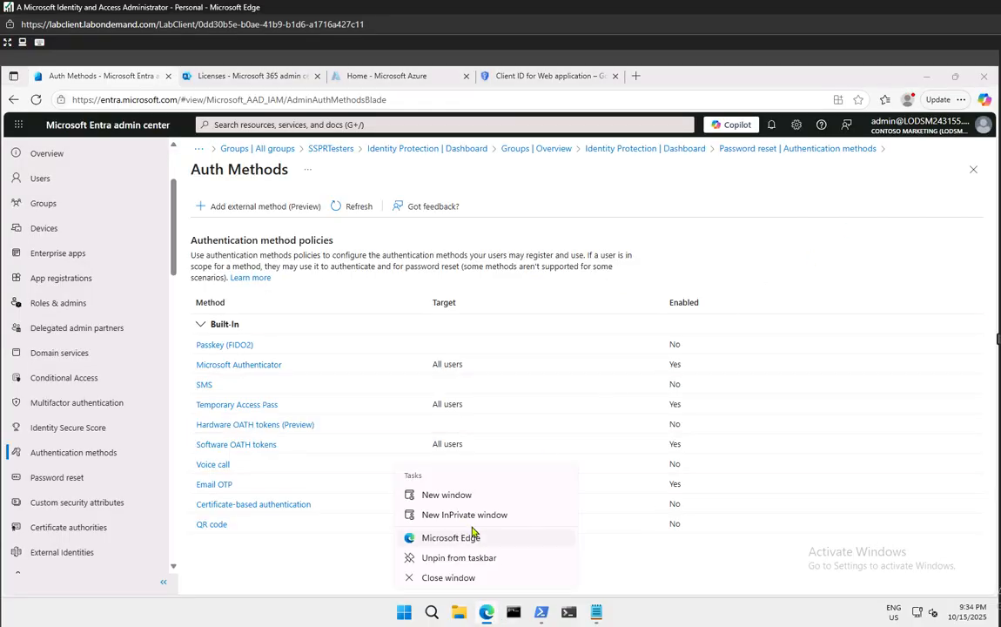
click(423, 515)
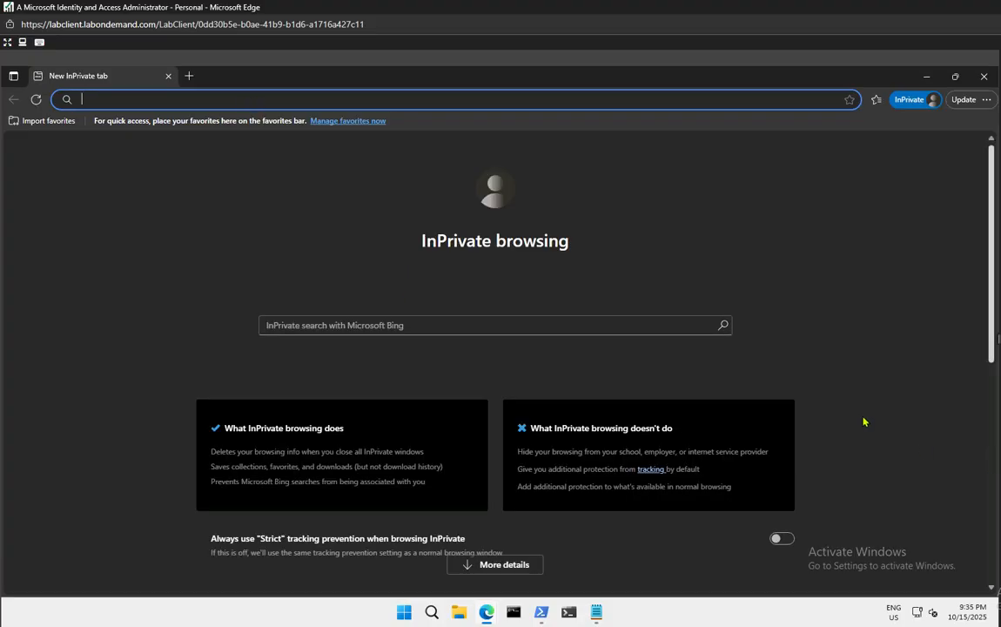
text(https://portal.azure.com)
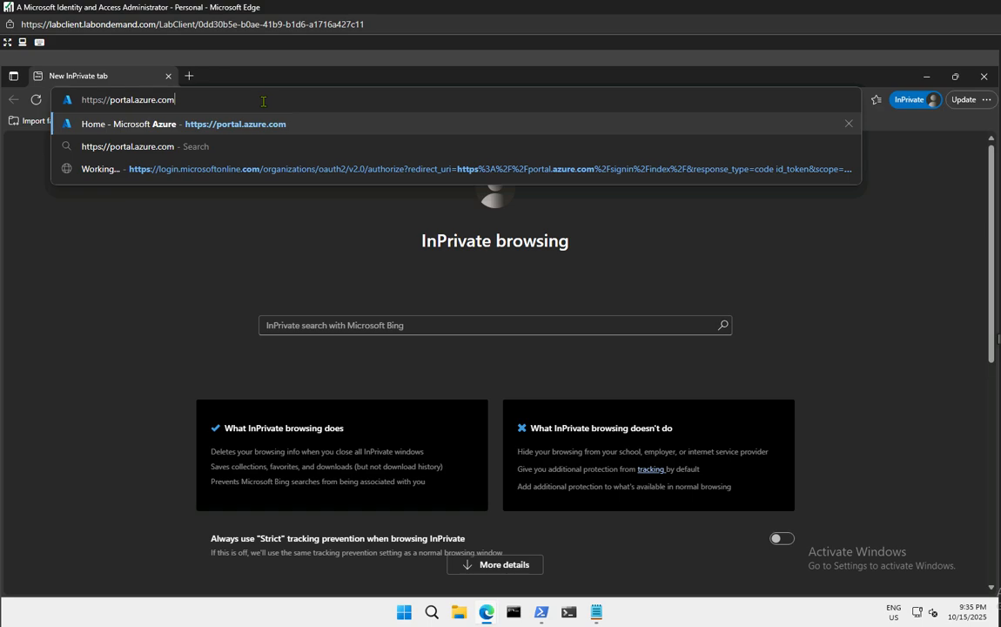
key(Return)
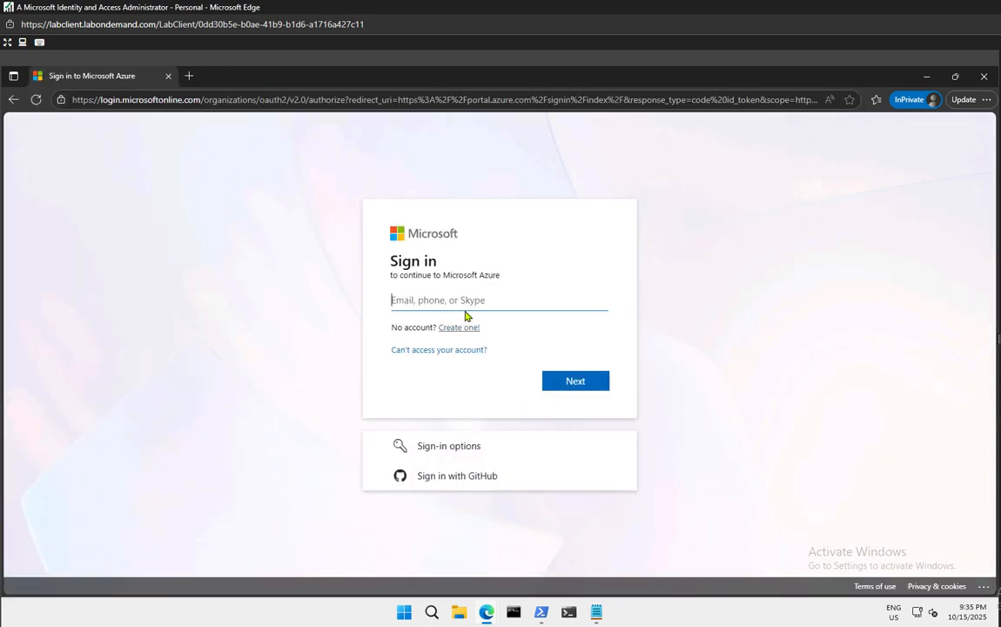
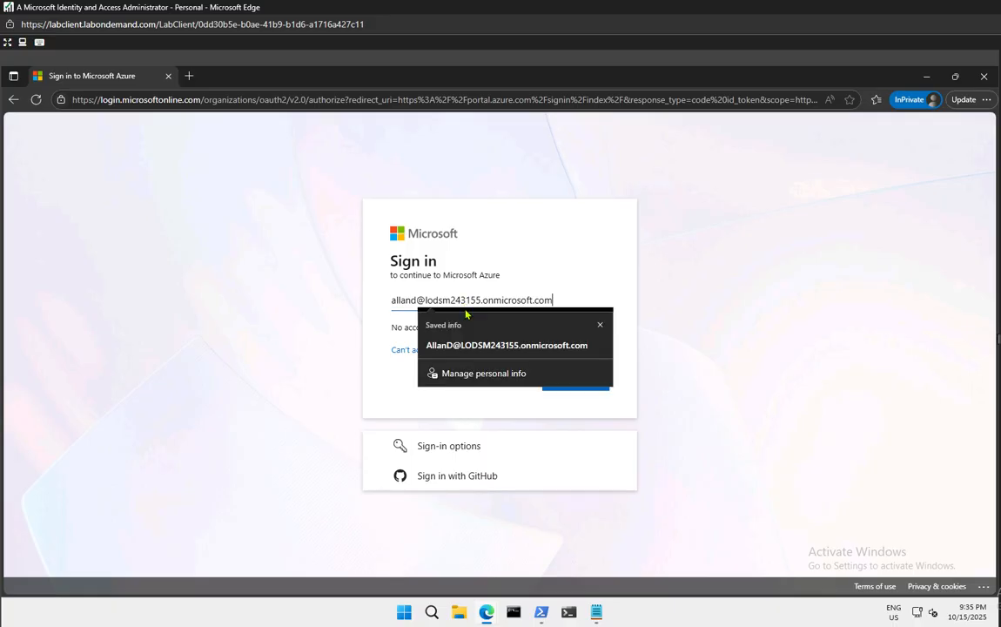
key(Return)
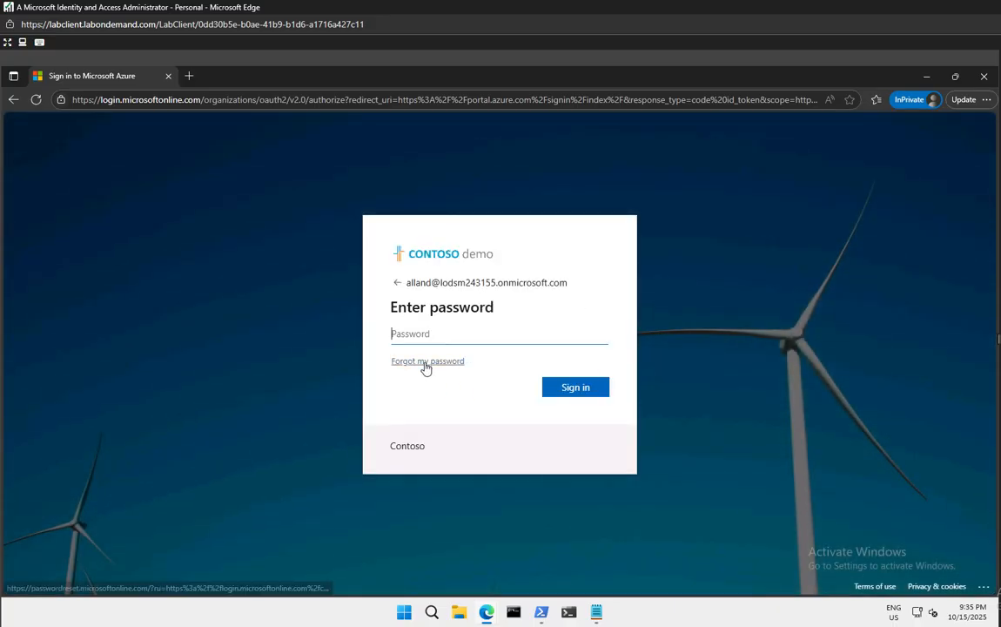
Request a reset via 'Forgot my password' with the captcha, then highlight the not-registered refusal
click(425, 362)
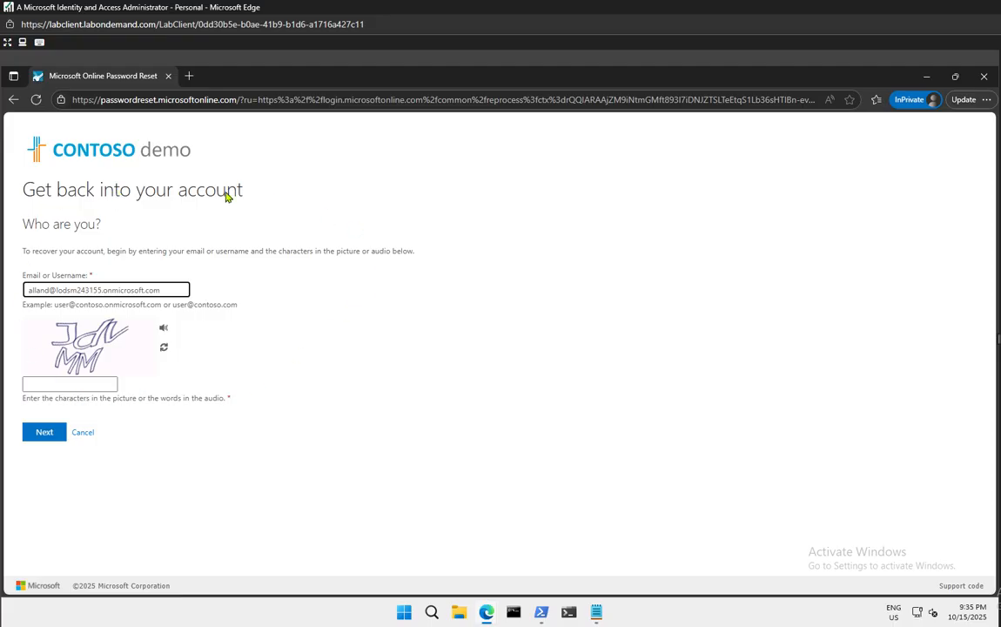
click(63, 384)
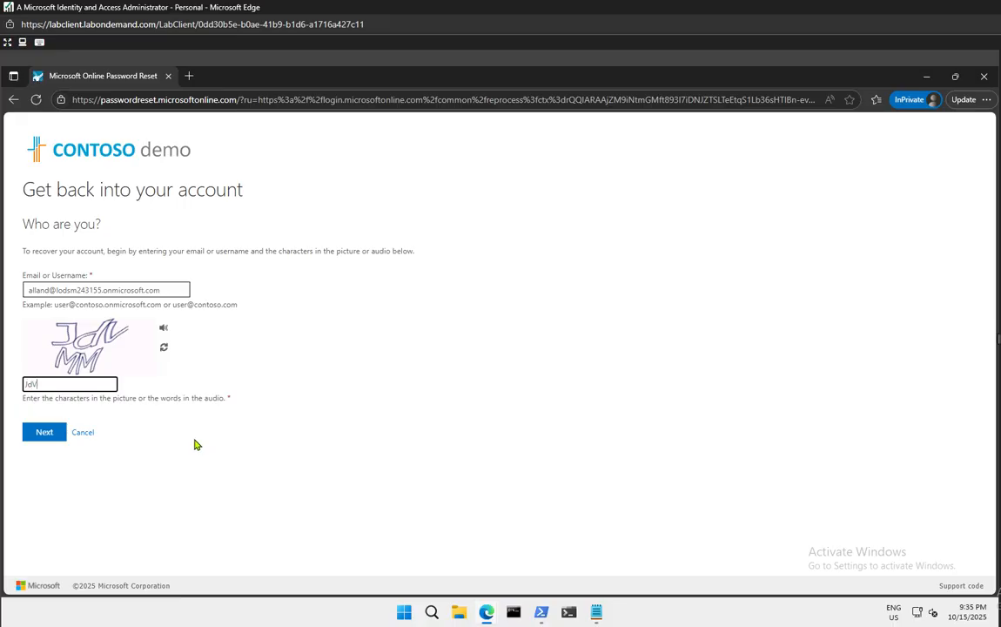
text(MM)
click(44, 433)
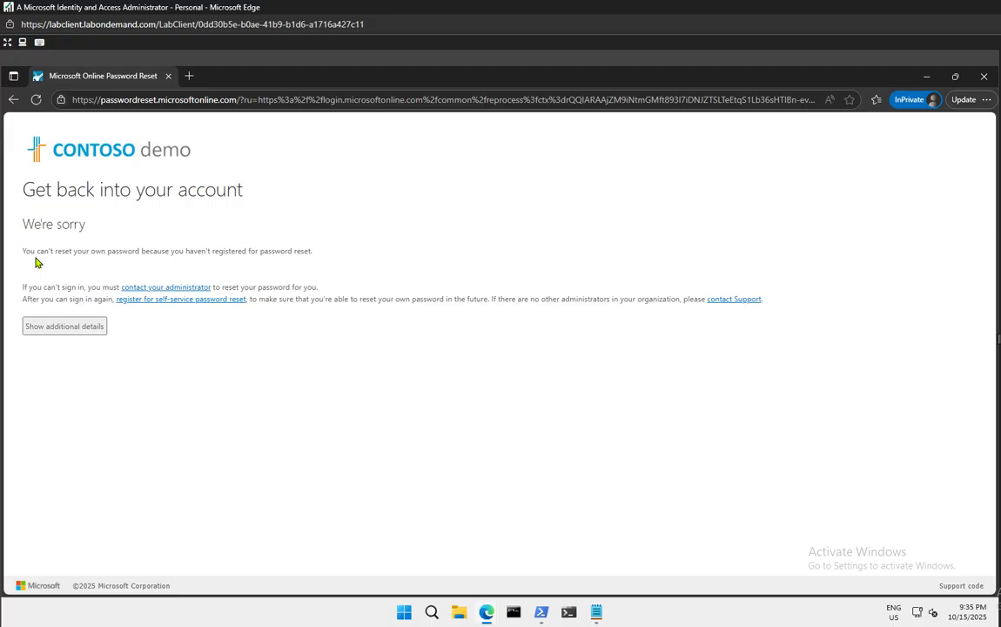
drag(38, 252, 339, 262)
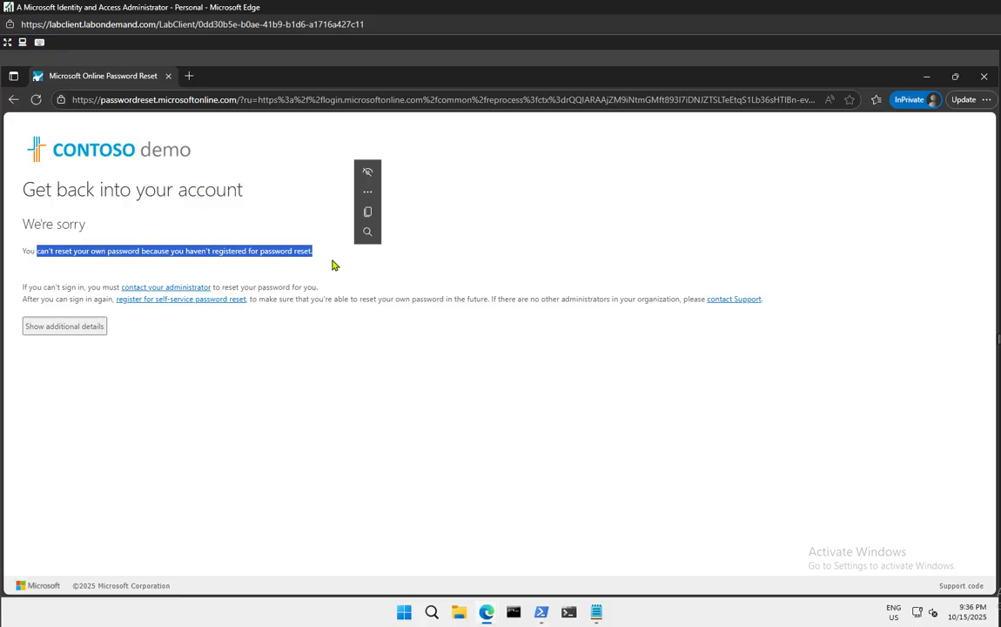
In a new private tab, load portal.azure.com and submit the second user's email with the pasted tenant domain
click(392, 378)
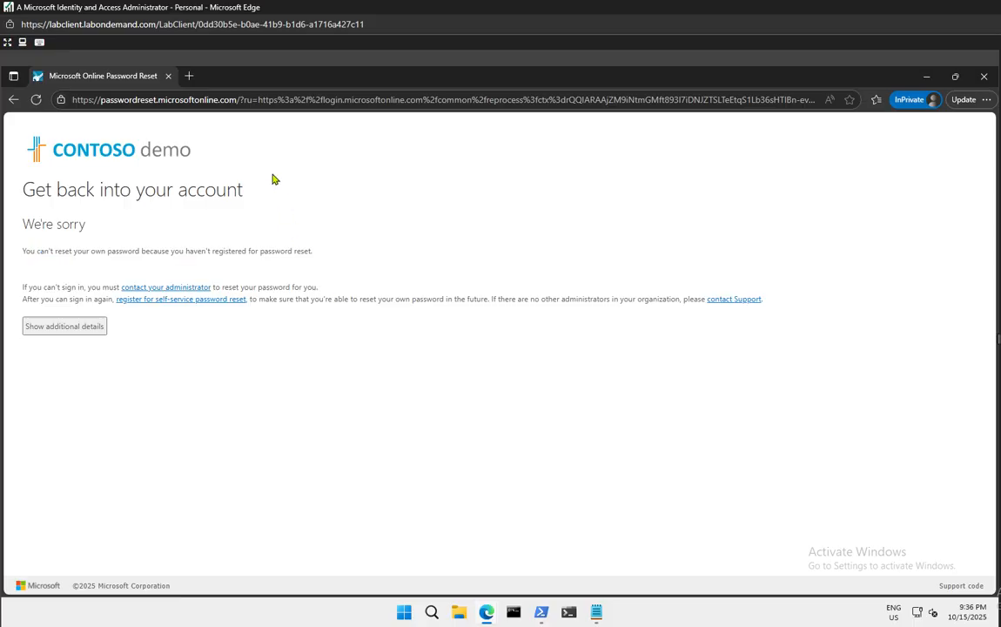
click(189, 77)
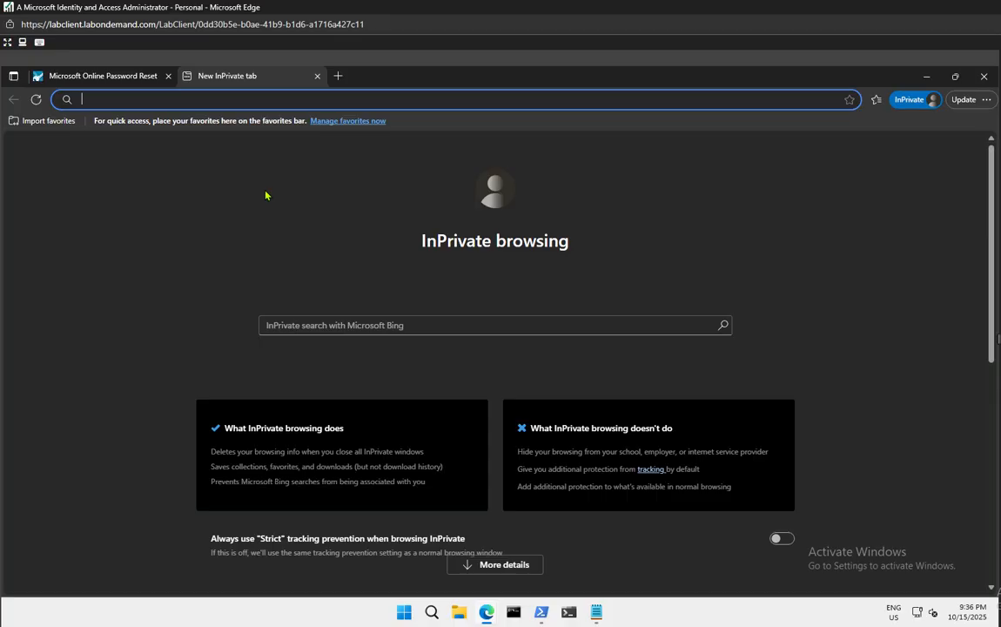
text(porta)
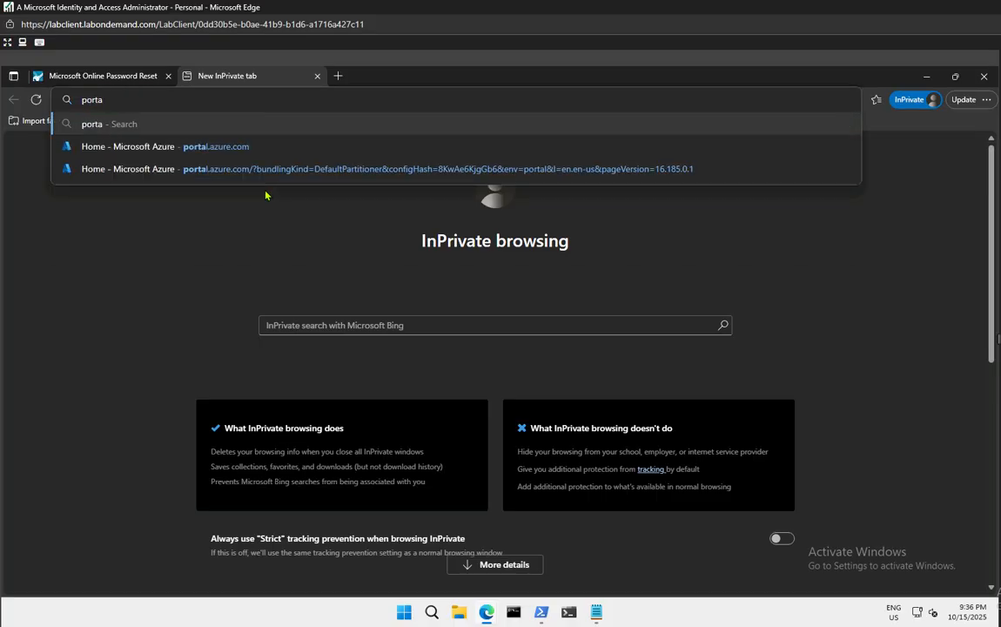
key(Down)
key(Return)
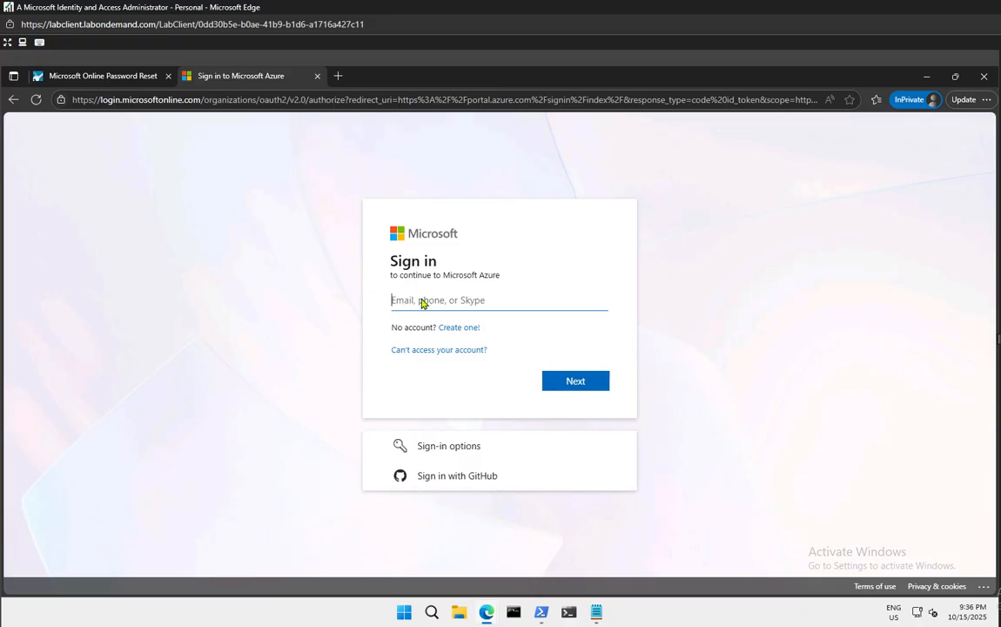
text(chrisg)
key(super+v)
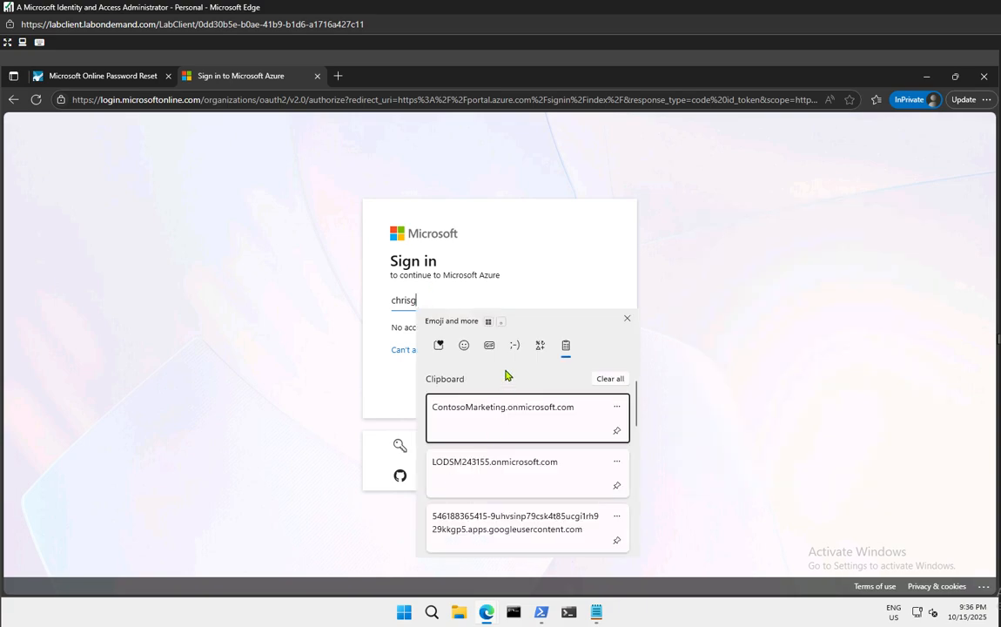
click(500, 474)
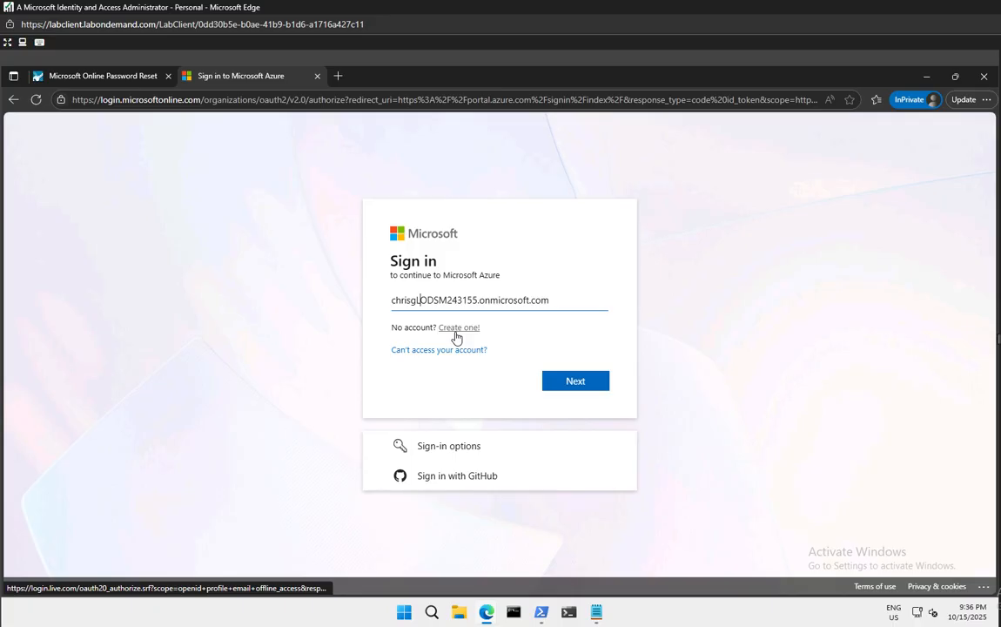
text(@)
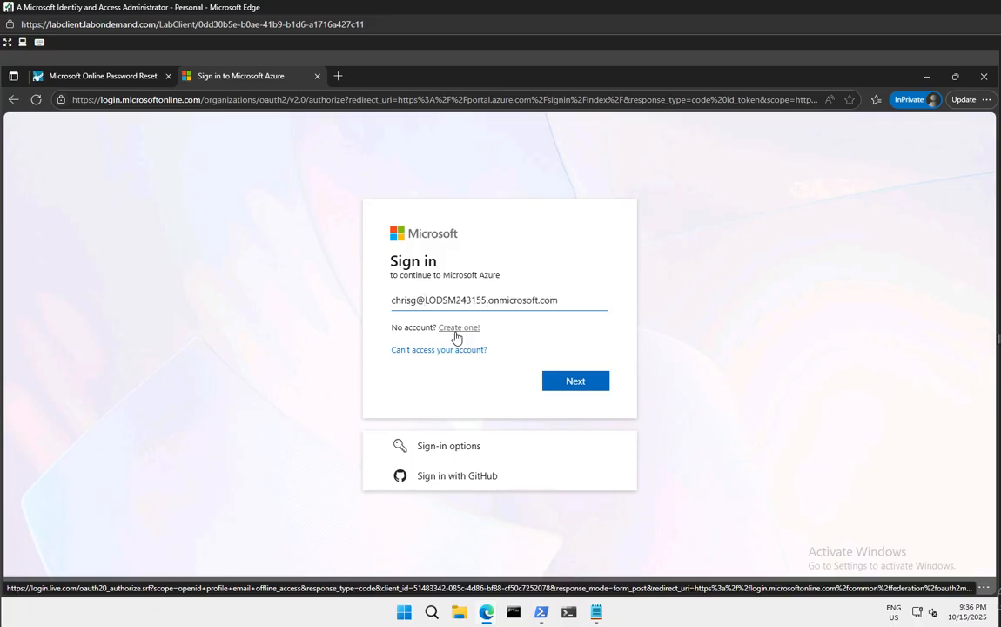
key(Return)
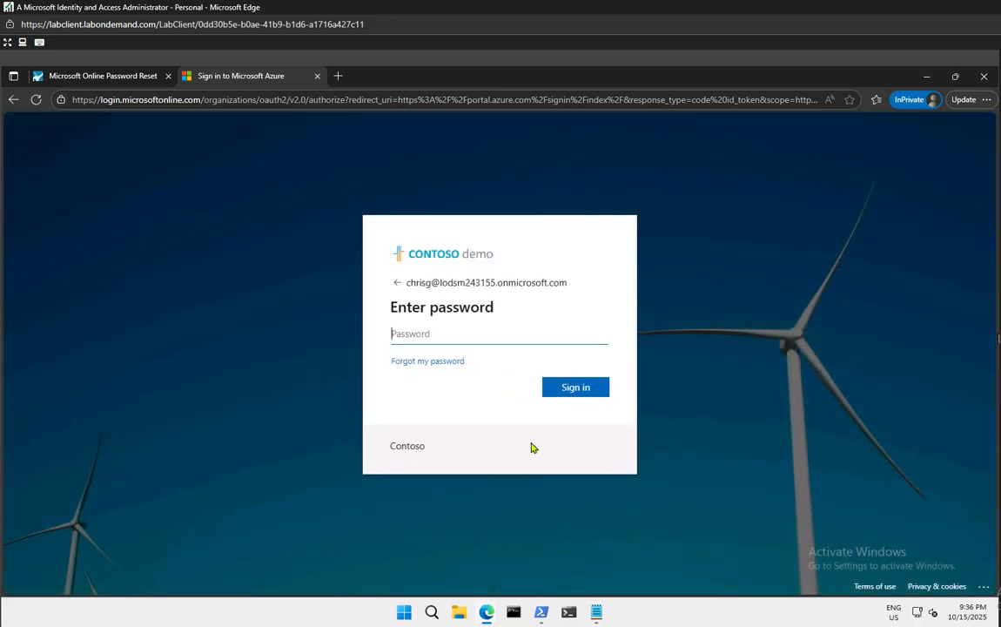
Request the second user's reset via 'Forgot my password' with the captcha, getting the not-enabled refusal
click(427, 362)
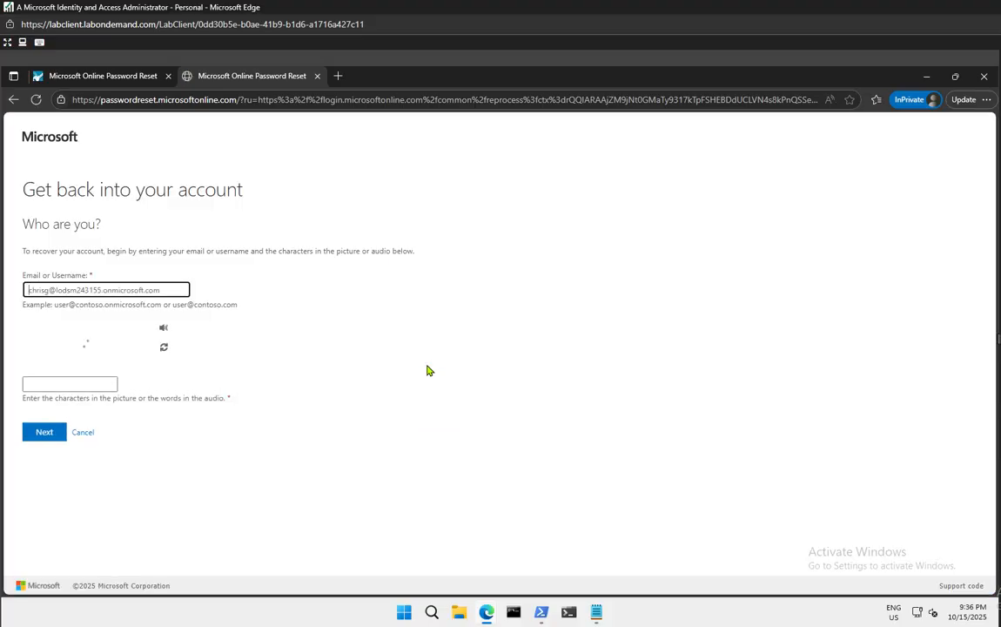
click(77, 385)
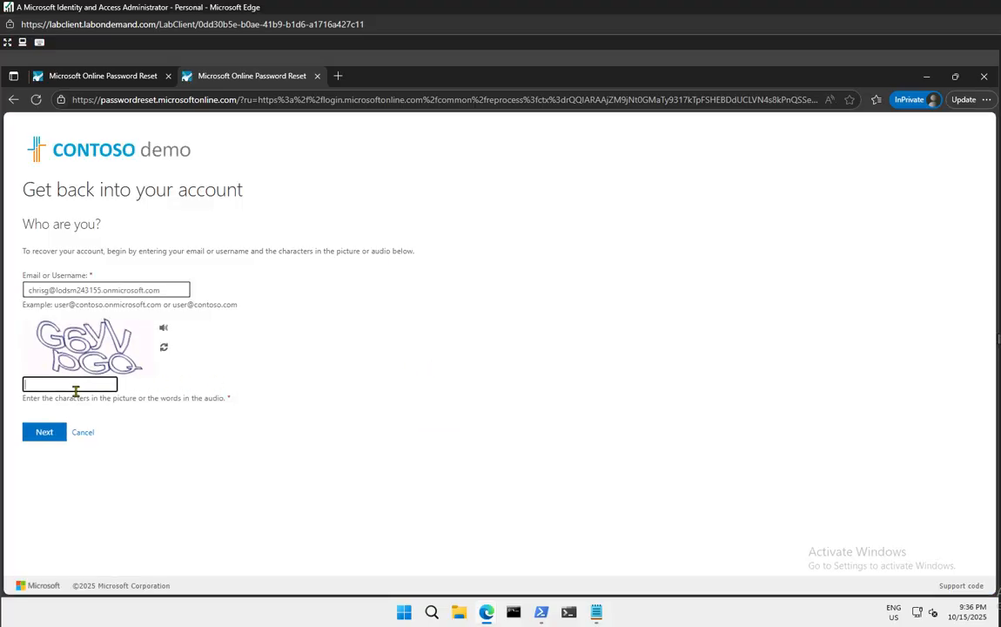
text(G6yVpGQ)
click(44, 432)
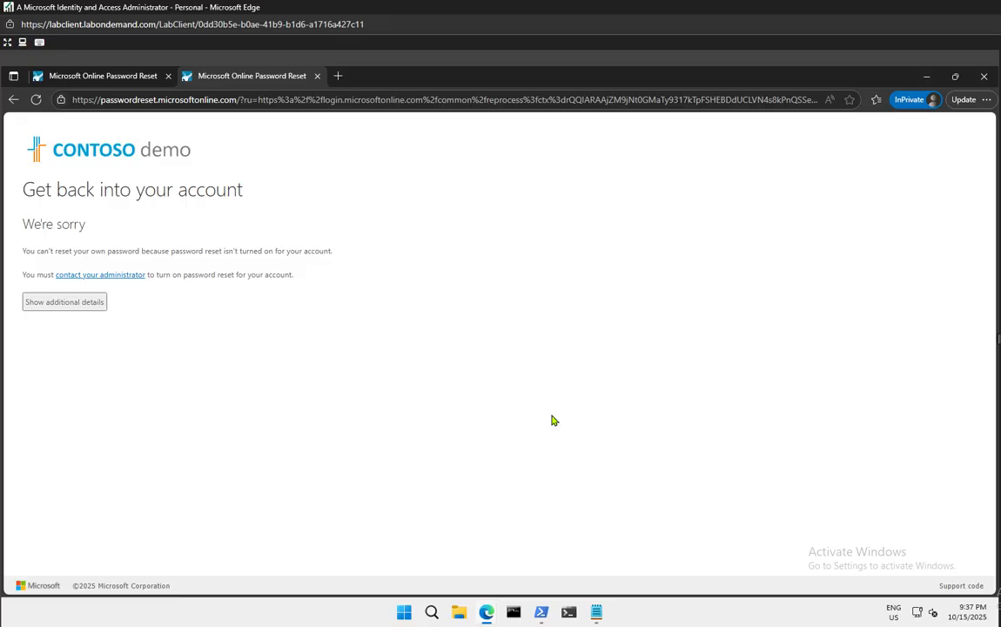
Open the SSPRTesters group's member list from All groups in the admin center
click(929, 77)
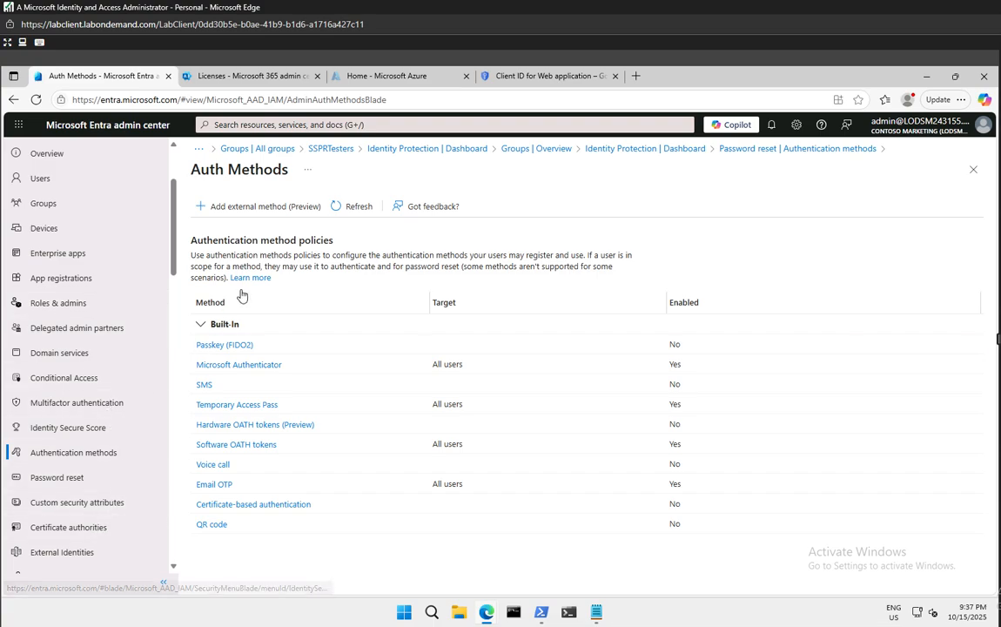
click(28, 201)
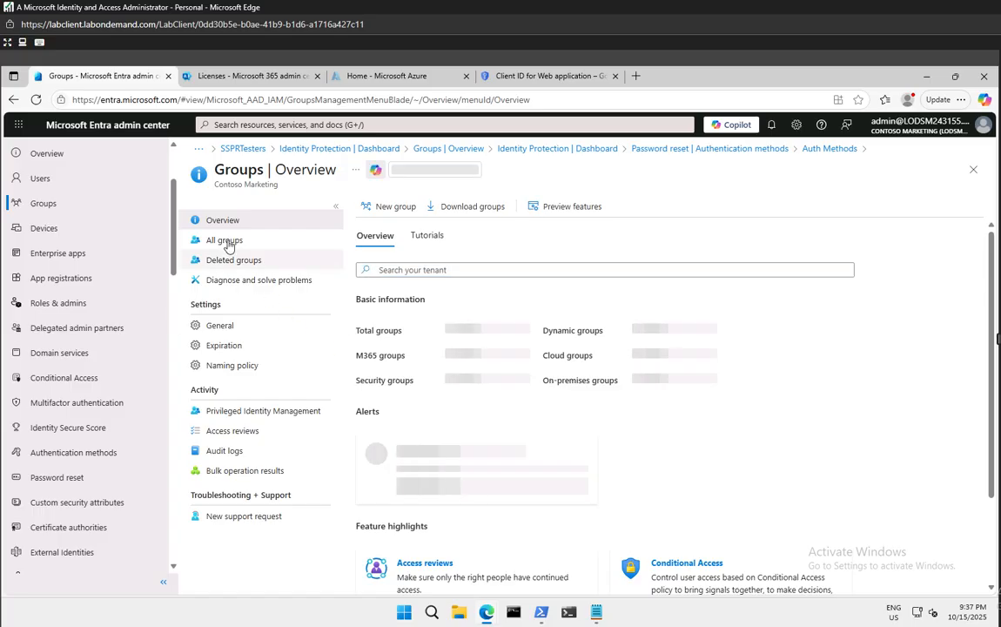
click(225, 241)
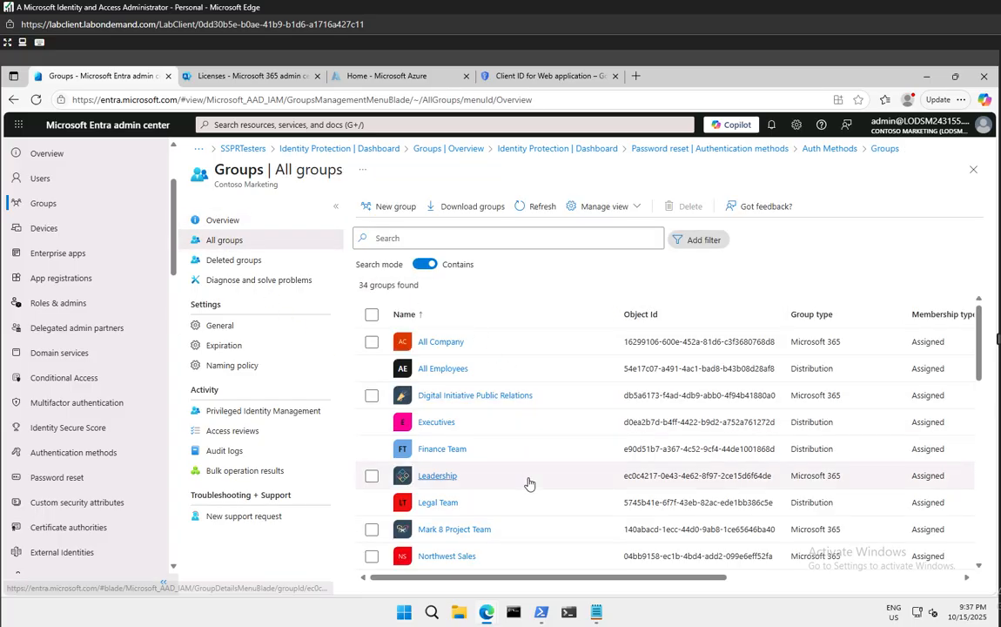
scroll(528, 483, down, 5)
scroll(528, 482, down, 5)
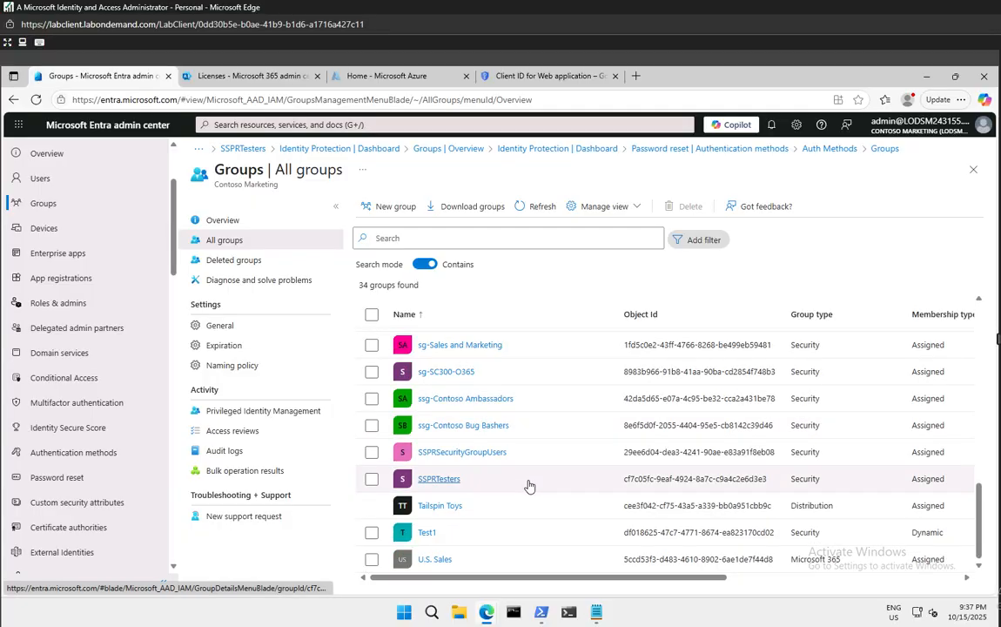
click(442, 478)
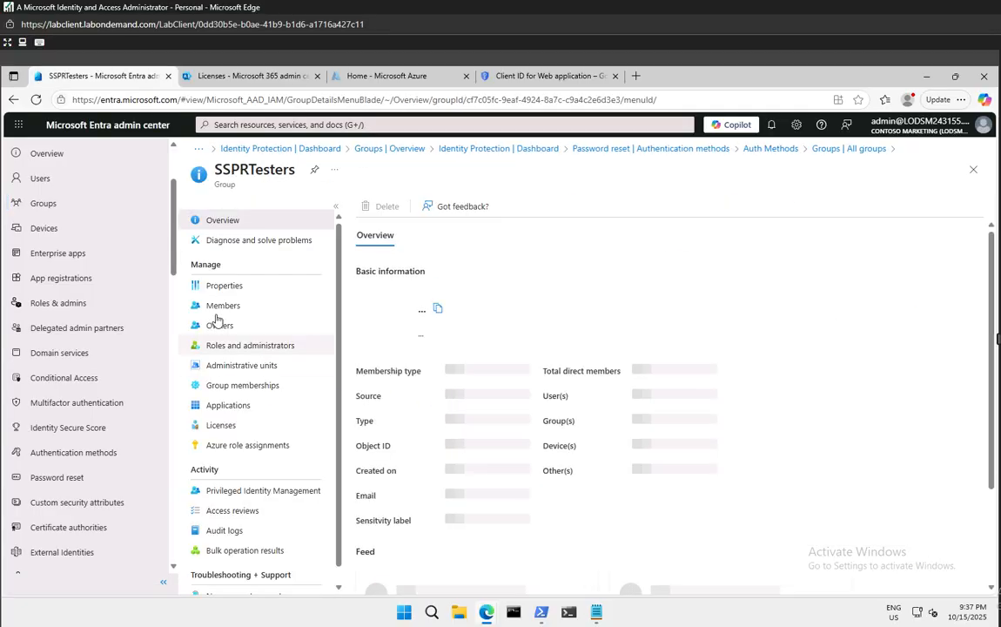
click(277, 307)
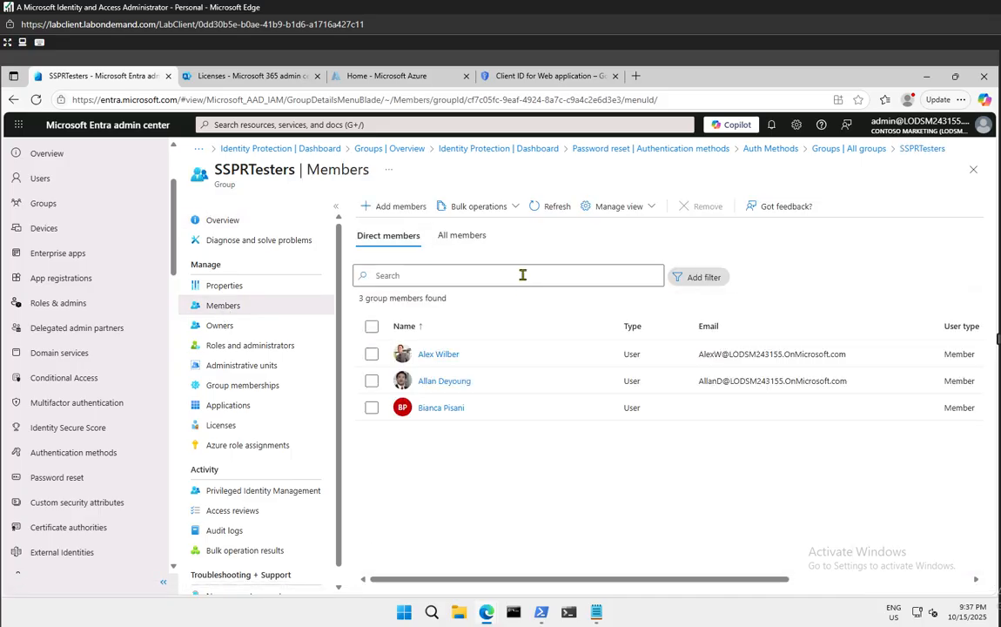
Add the searched user to SSPRTesters, refresh to show 4 members, and open their profile
click(386, 206)
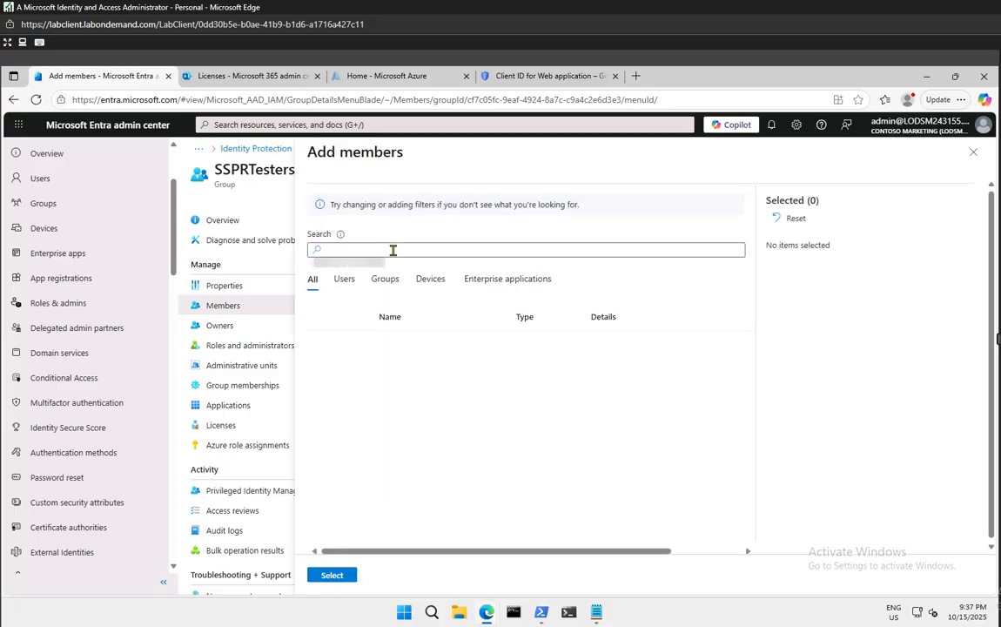
click(345, 281)
click(366, 252)
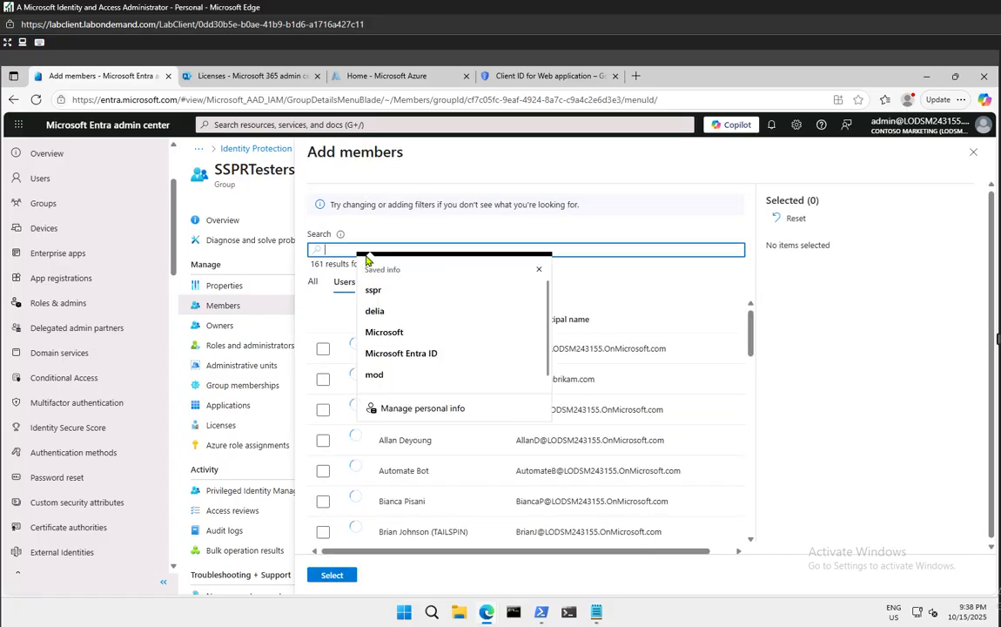
text(chris)
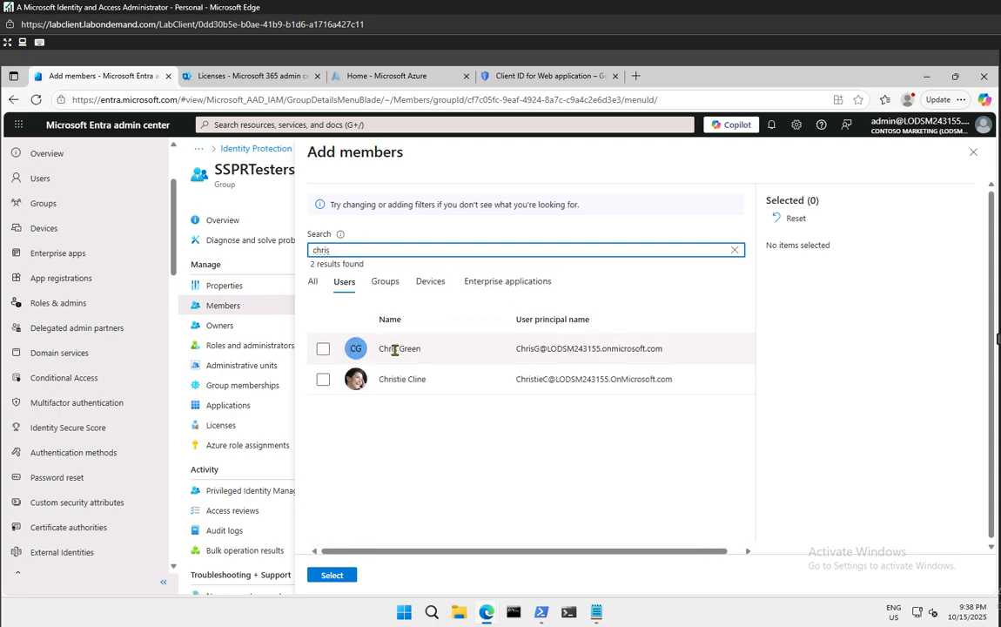
click(323, 349)
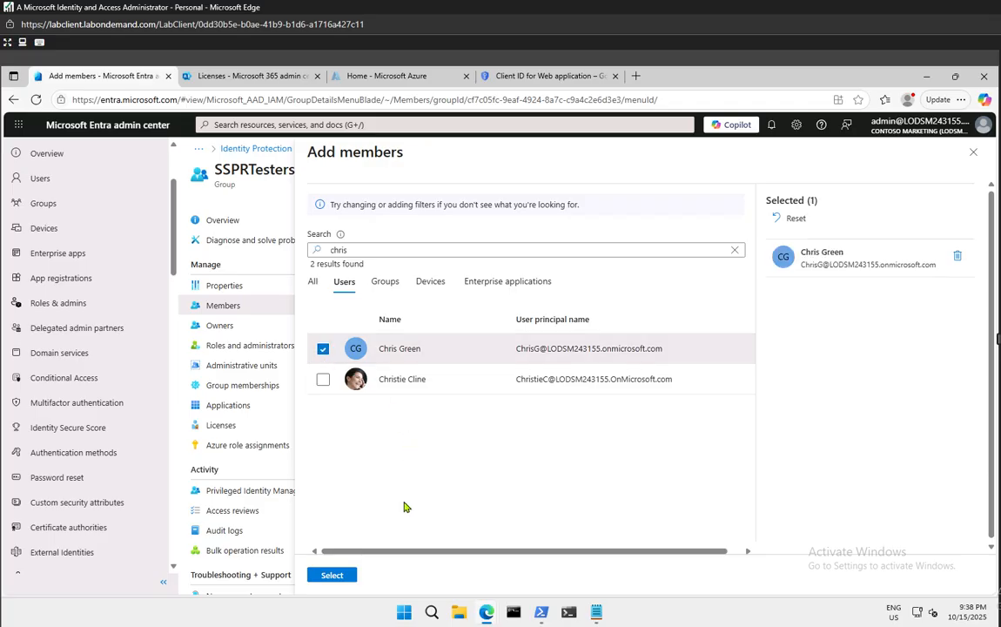
click(331, 575)
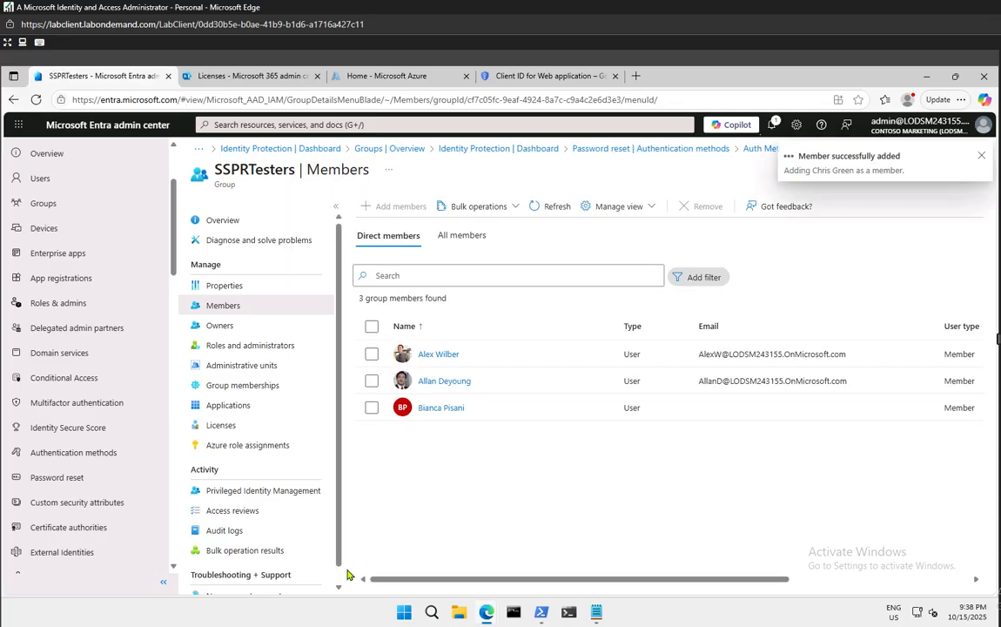
click(982, 157)
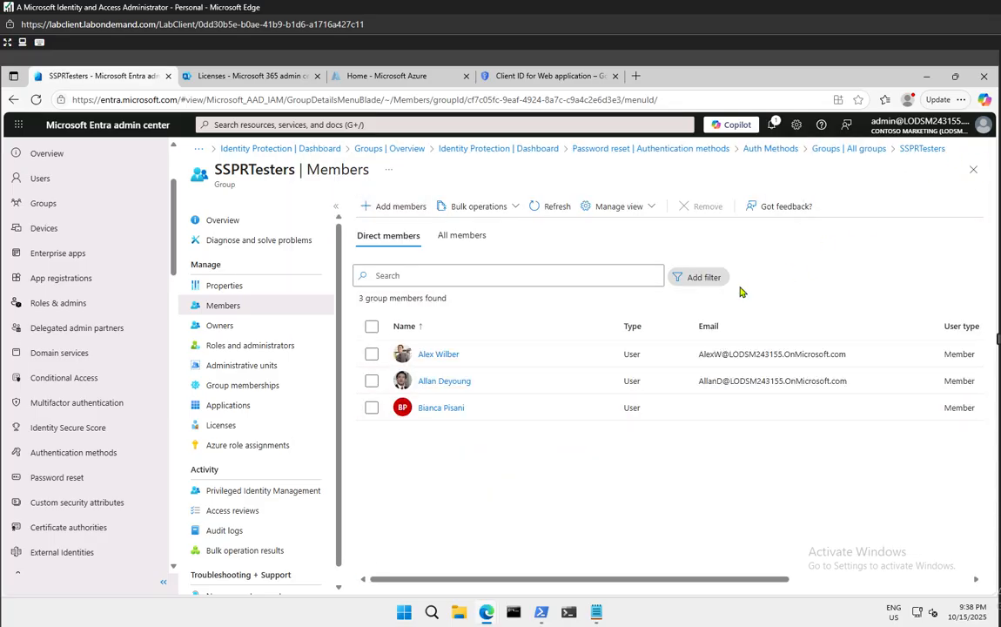
click(562, 204)
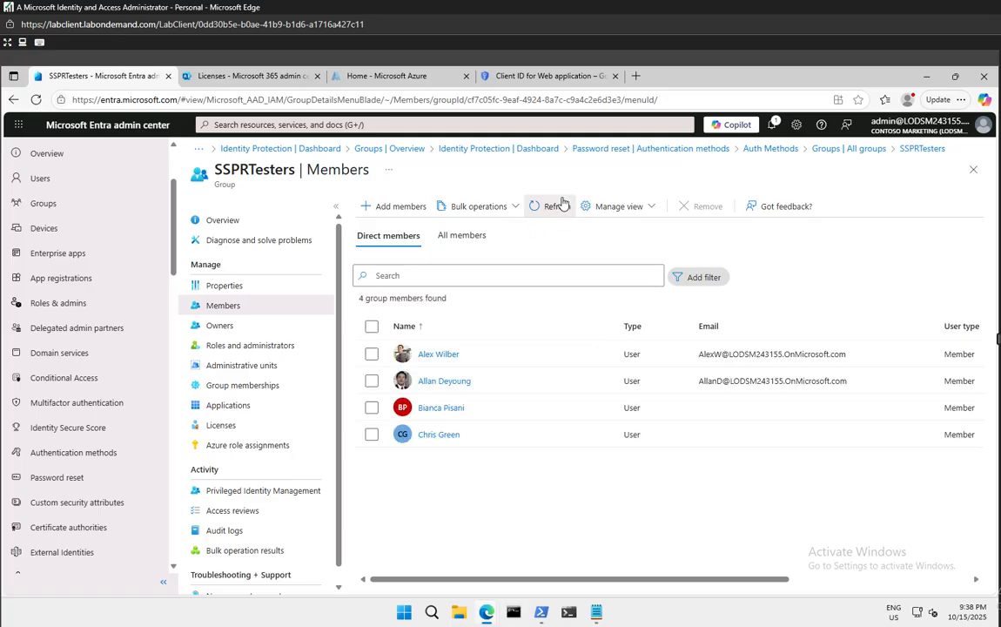
click(444, 437)
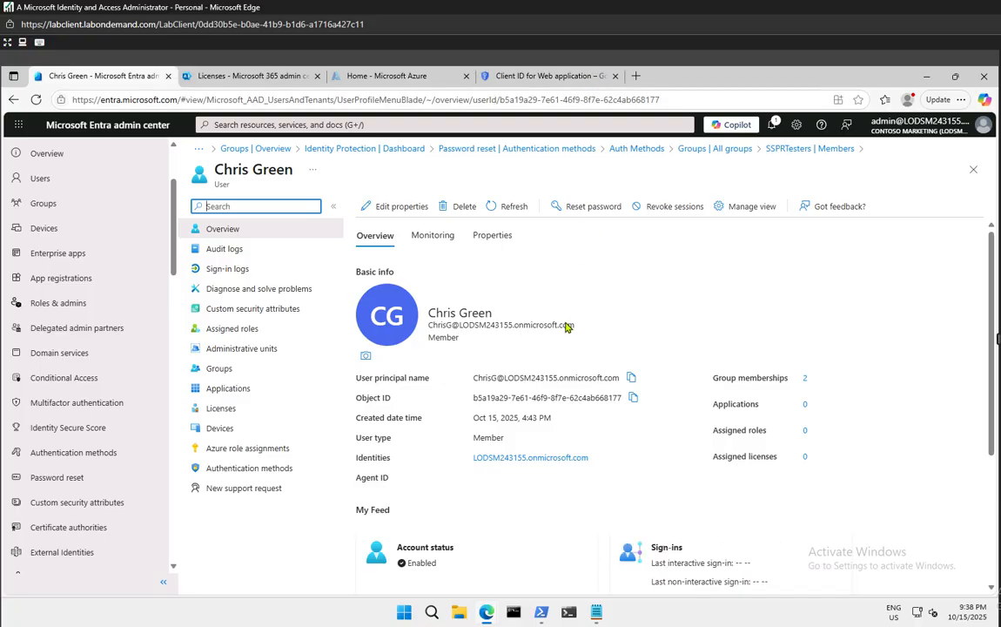
In the restored reset window, submit the new member's username with the pasted domain and choose 'Forgot my password'
click(926, 77)
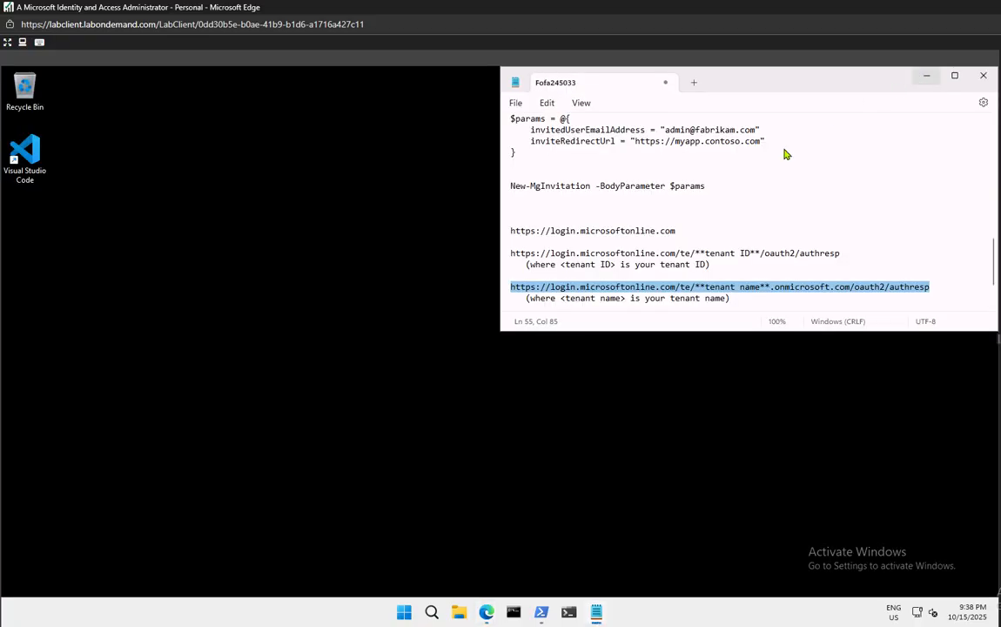
mouse_move(488, 616)
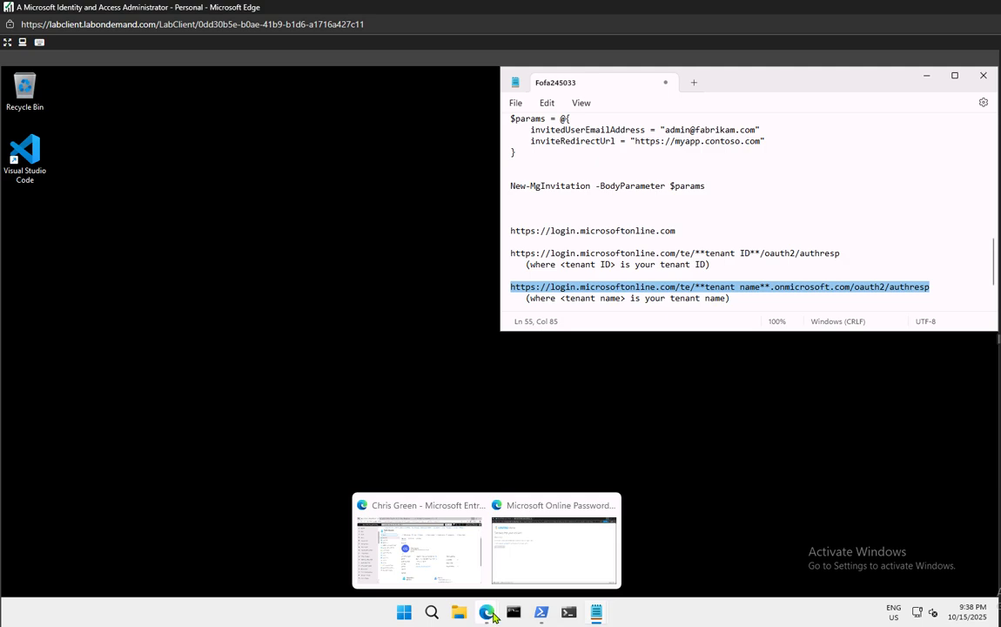
click(542, 558)
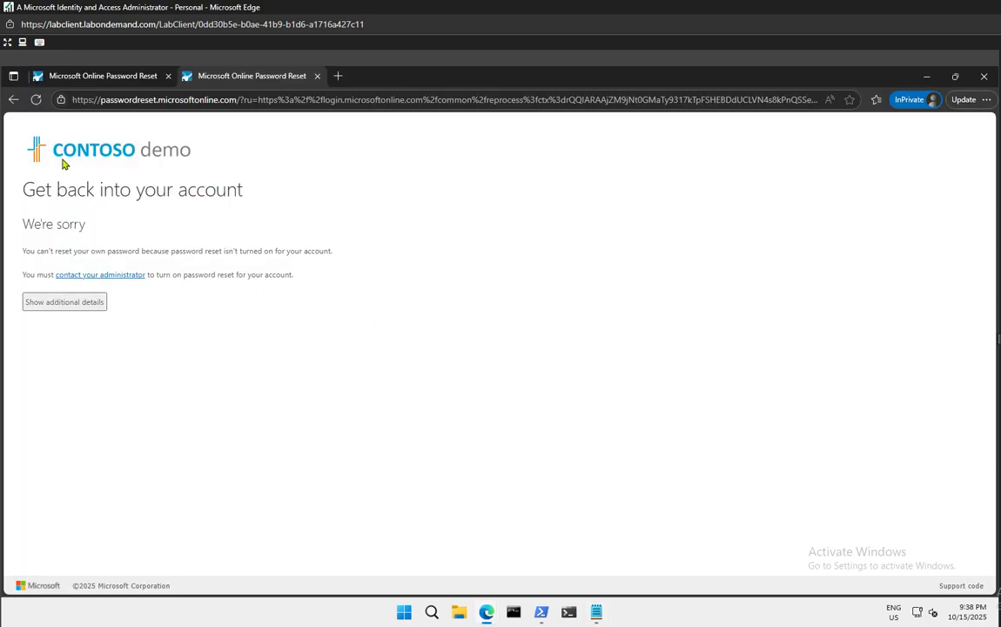
click(13, 99)
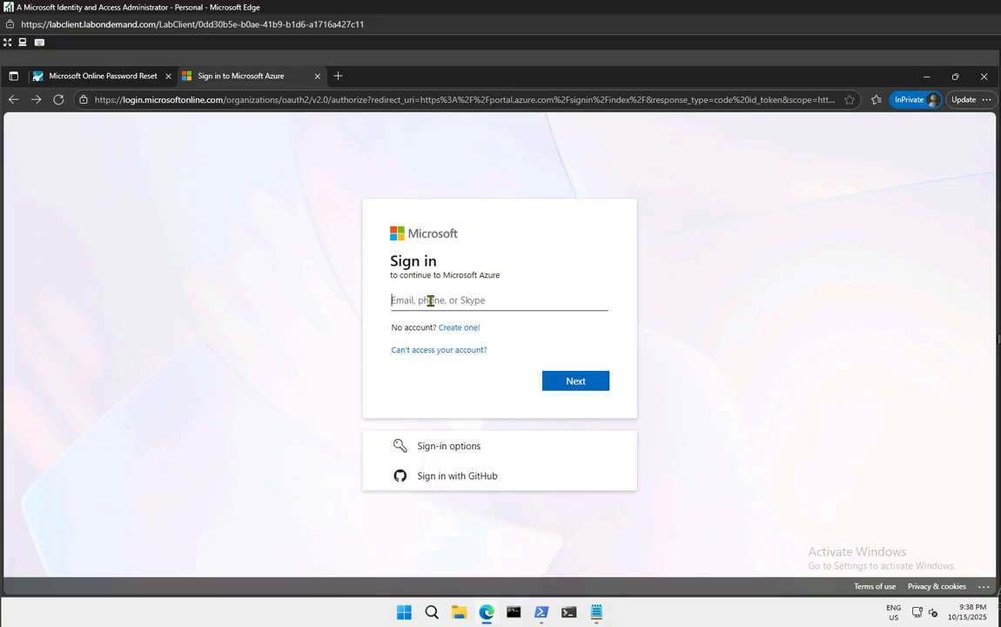
text(chrisg)
key(super+v)
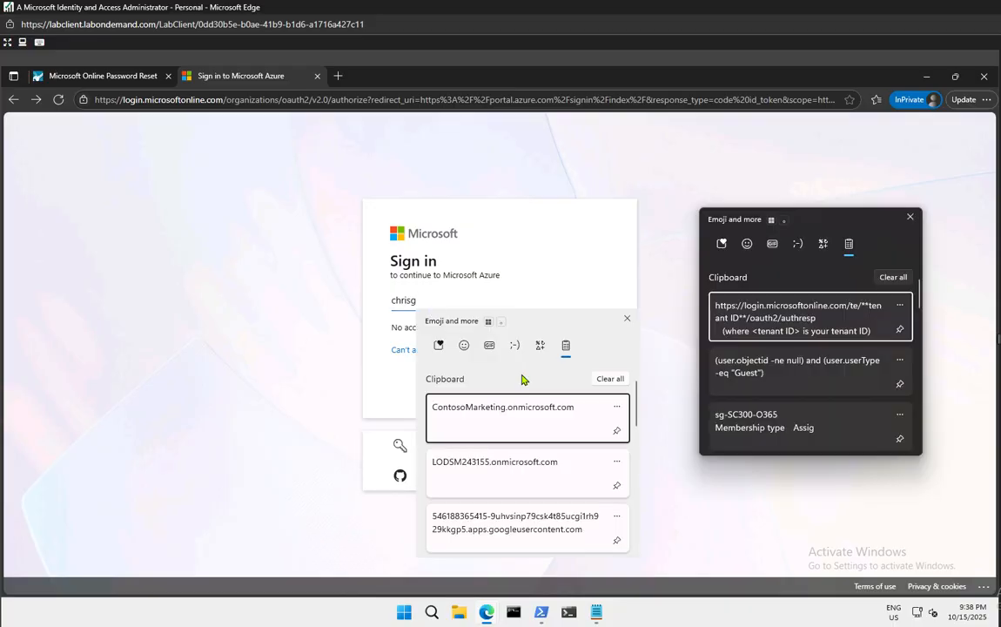
click(509, 475)
click(417, 301)
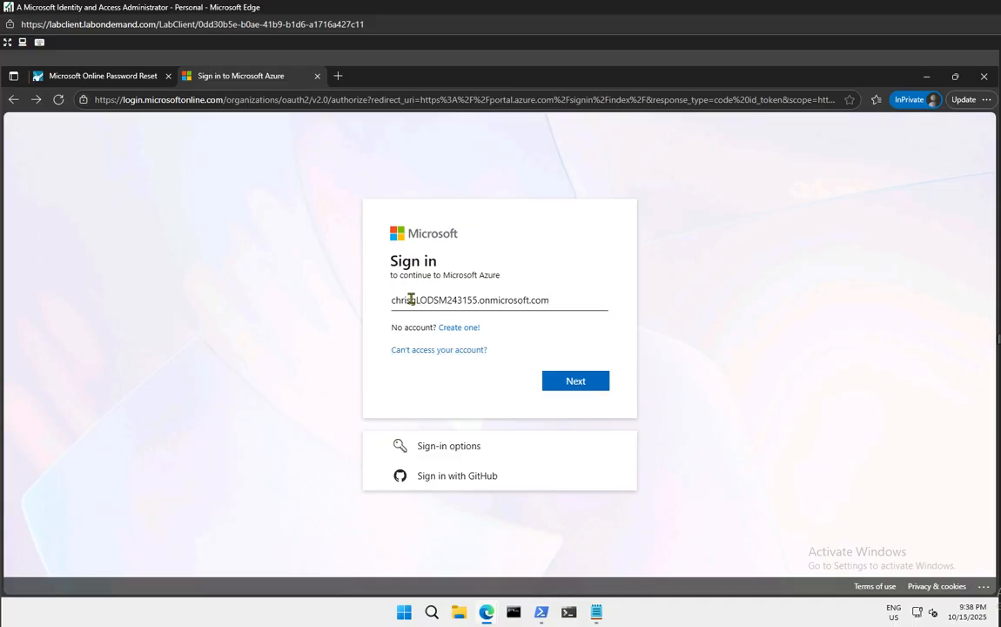
text(@)
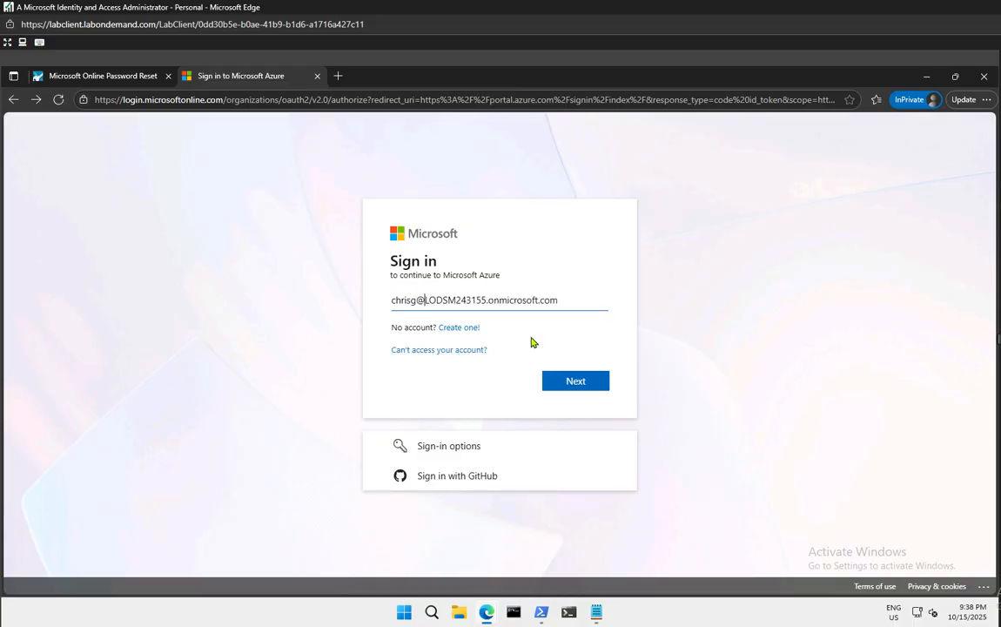
key(Return)
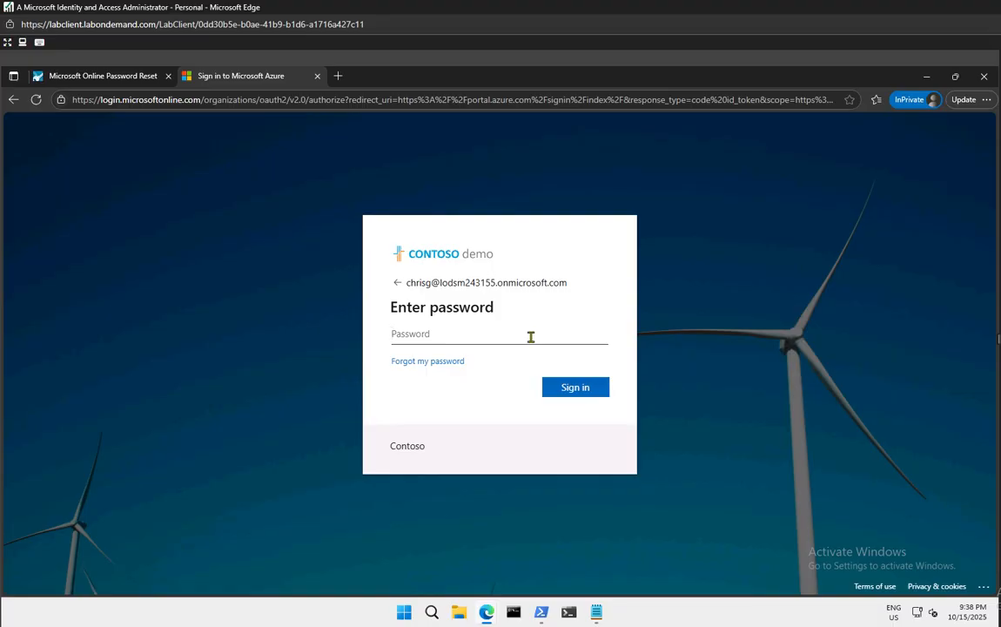
click(431, 363)
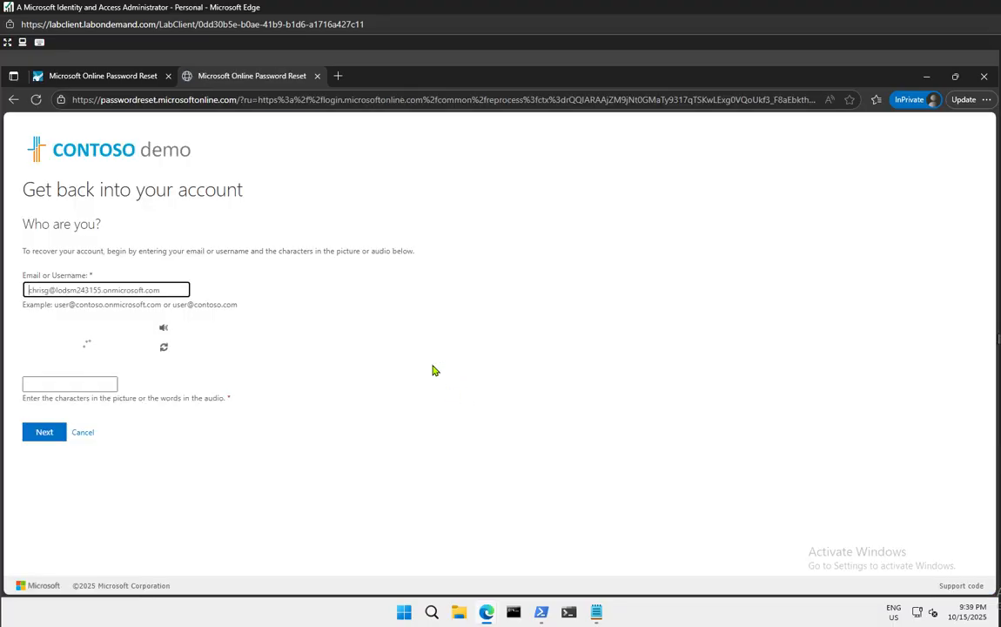
Submit the new member's captcha, see the not-registered refusal, and close the second reset tab
click(76, 388)
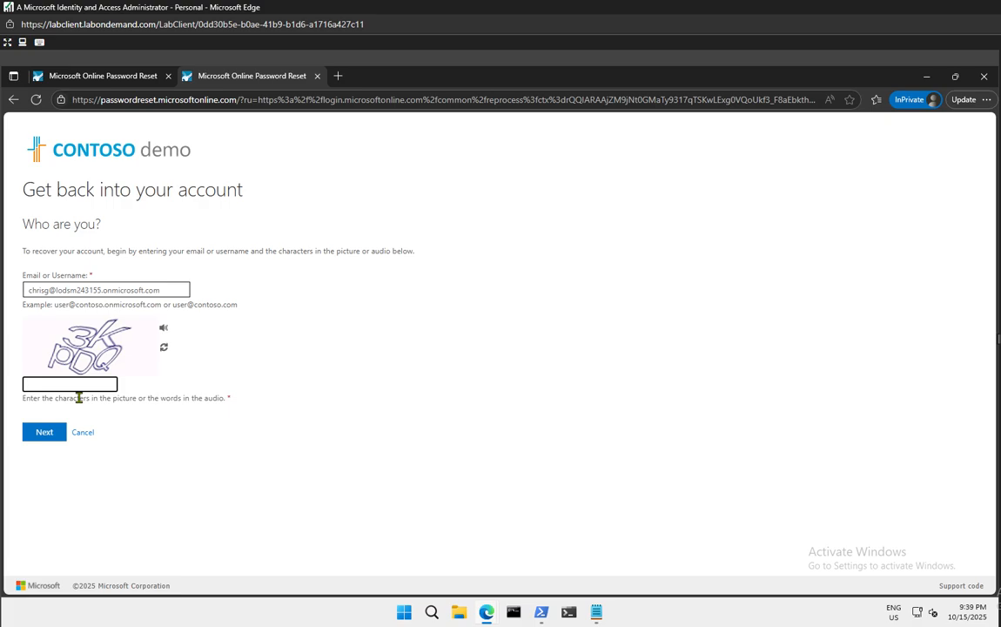
text(3KpDQ)
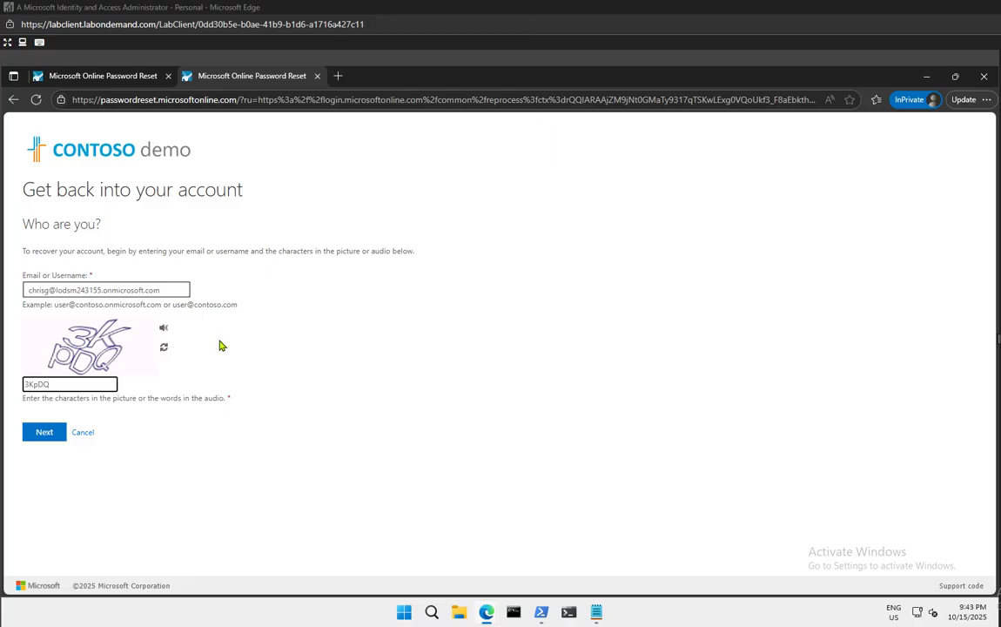
click(48, 437)
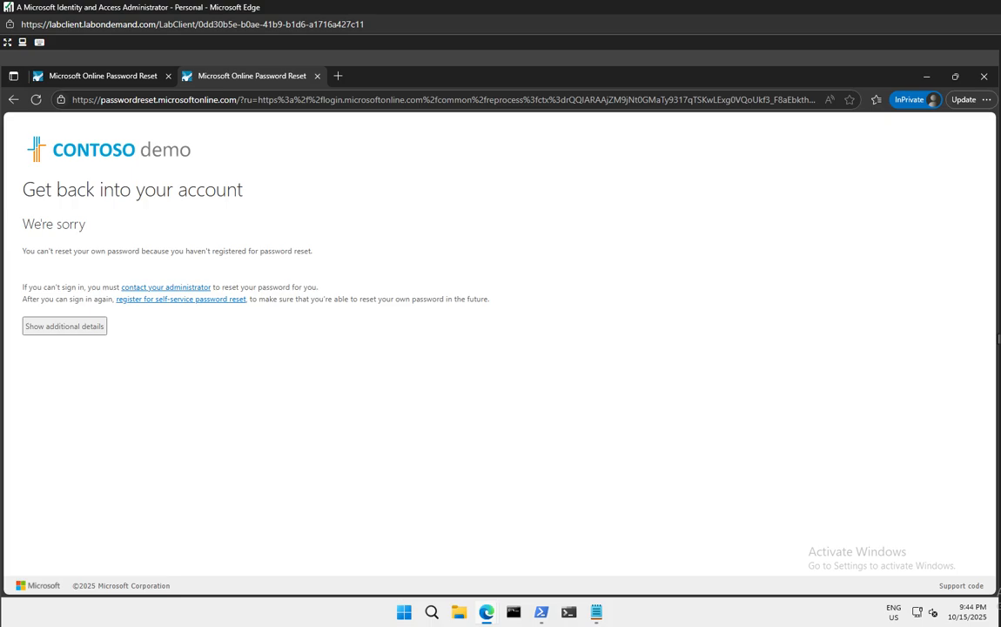
click(317, 77)
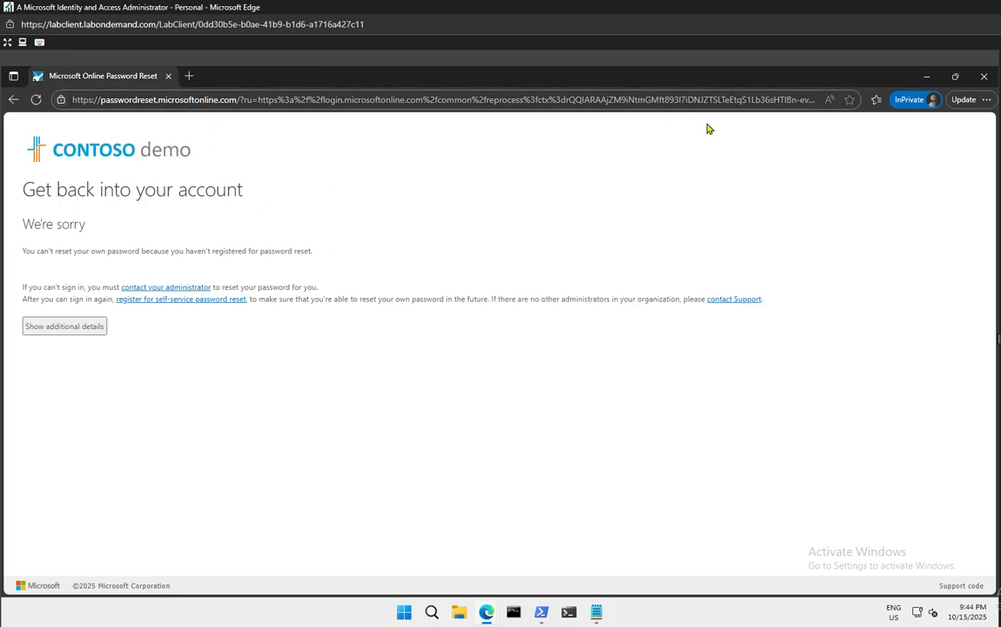
Back in the admin center, follow Password reset > Authentication methods to the auth methods policy link
click(984, 76)
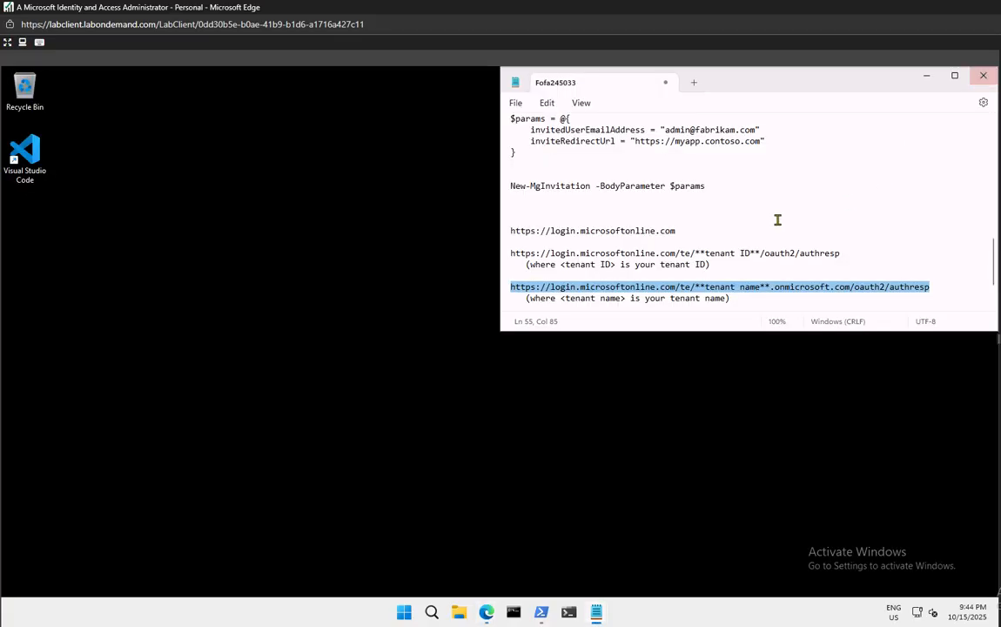
mouse_move(486, 612)
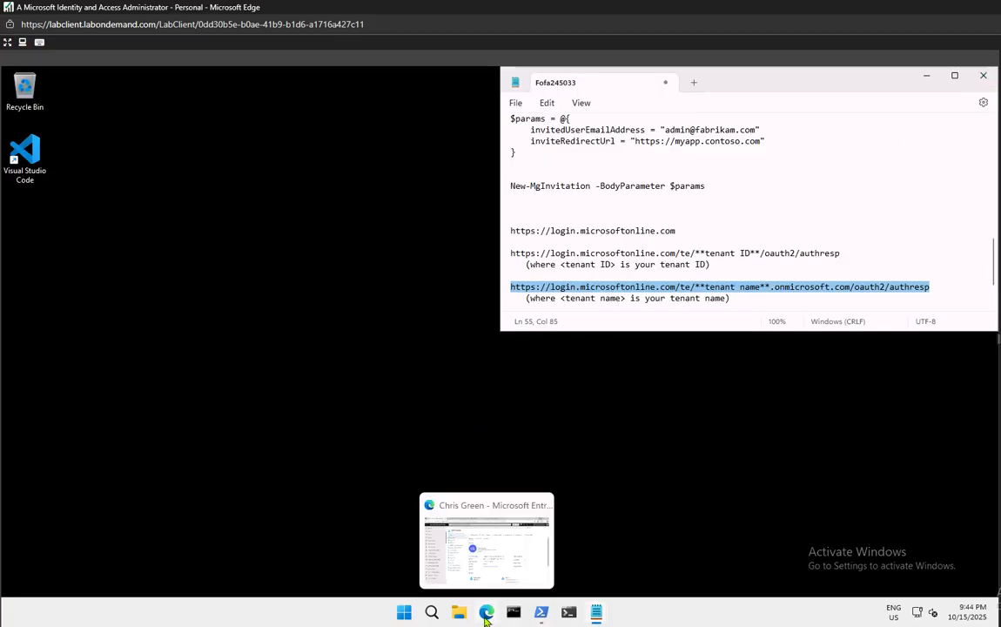
click(476, 564)
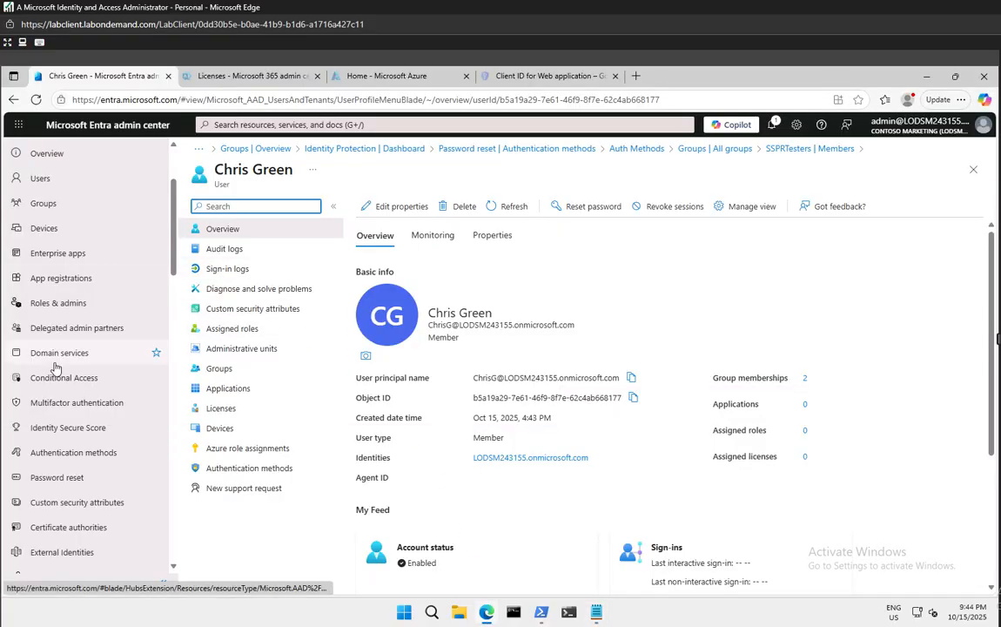
click(84, 482)
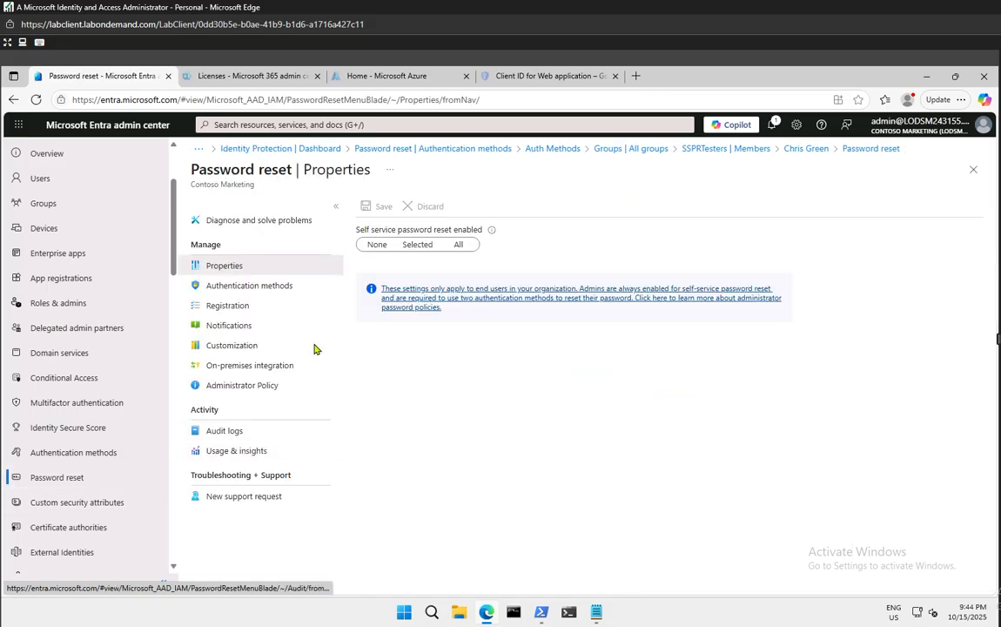
click(235, 287)
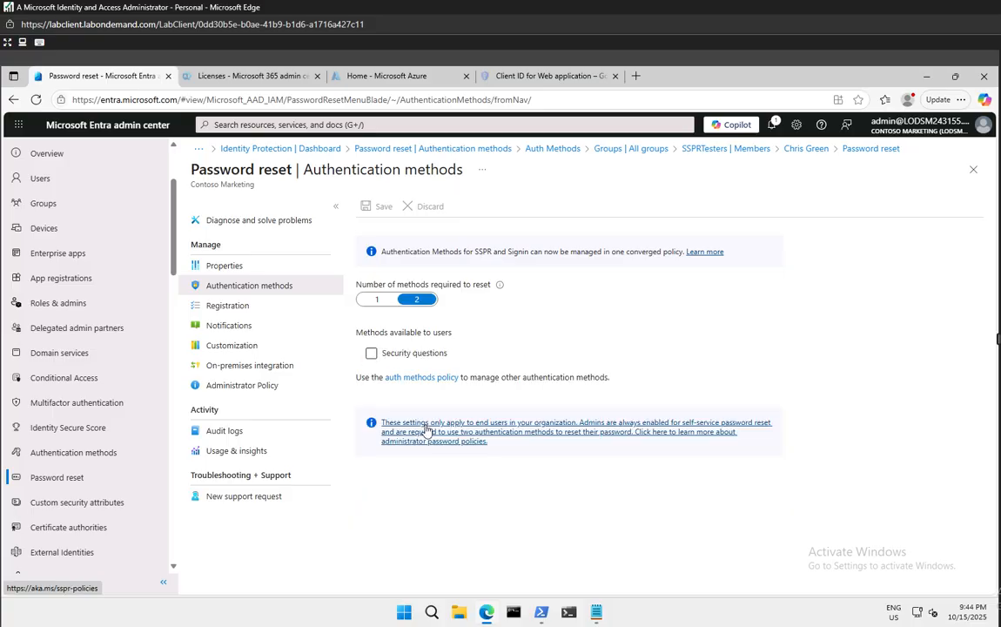
click(440, 379)
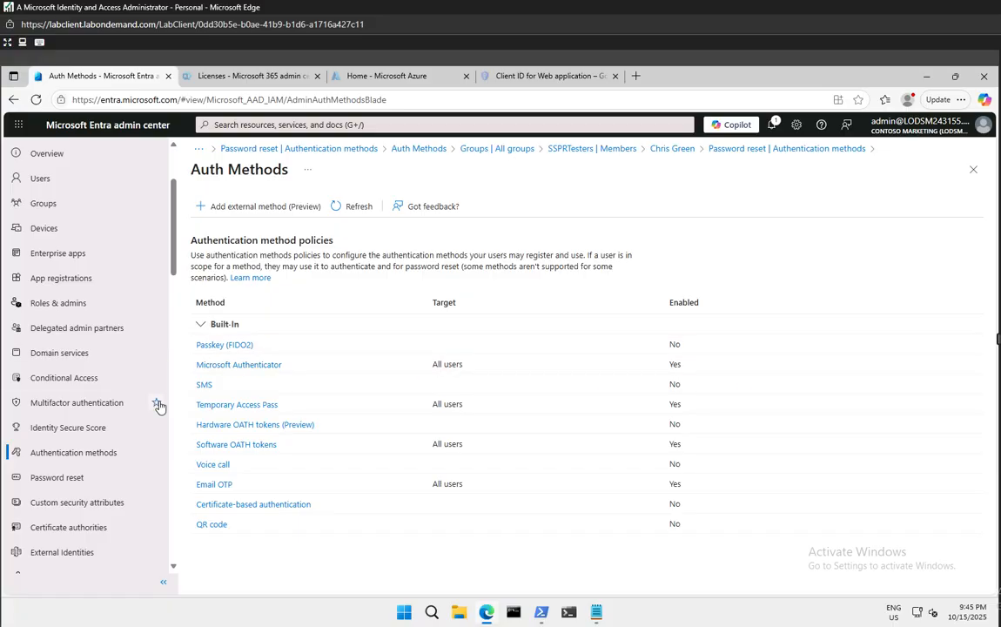
Review Notifications, On-premises integration, Customization, Registration and Authentication methods pages, then the methods policies
click(78, 477)
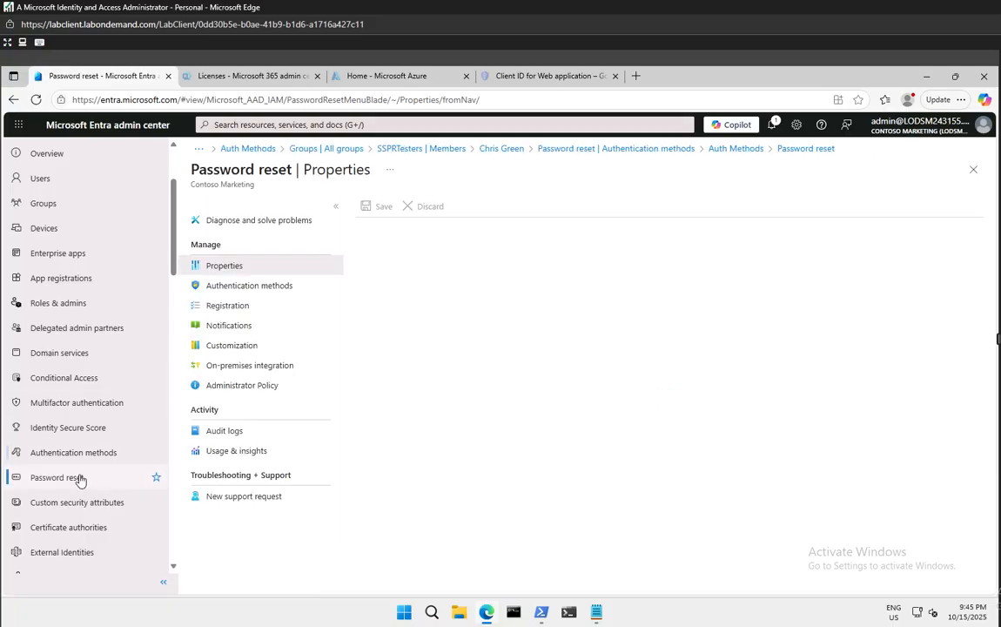
click(229, 327)
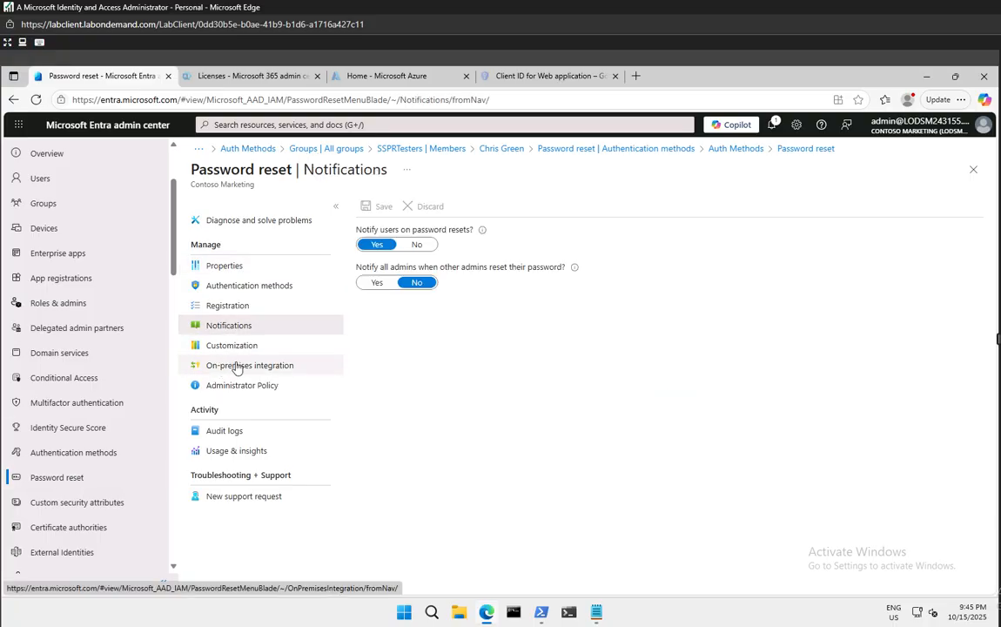
click(237, 367)
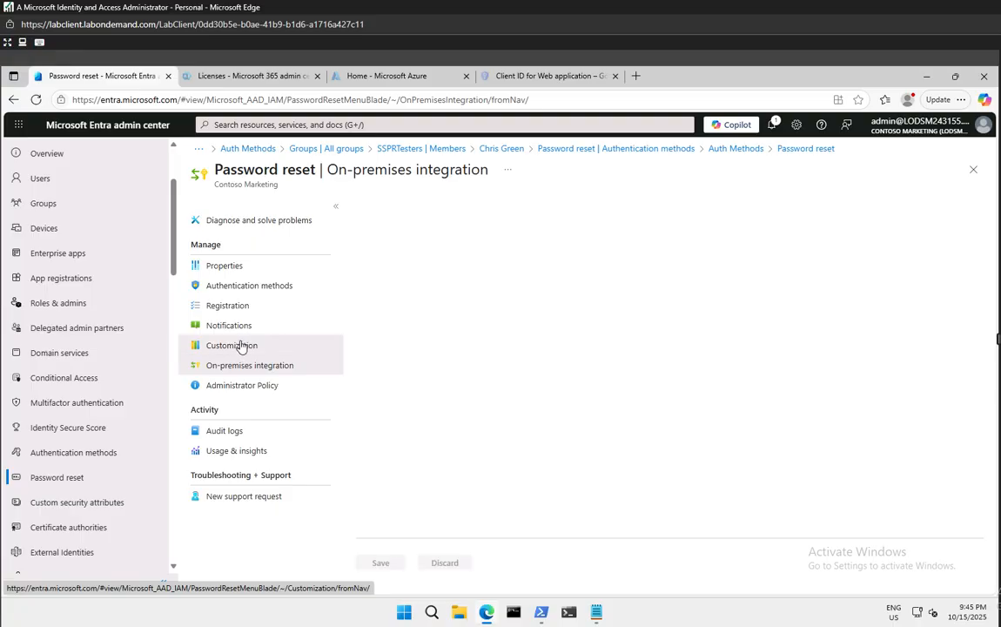
click(242, 346)
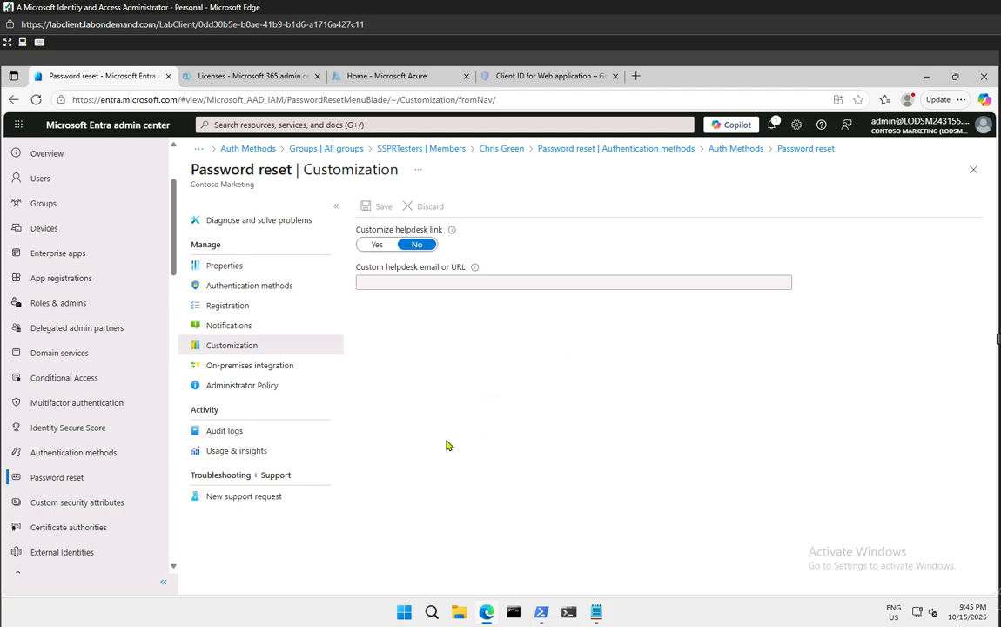
click(229, 308)
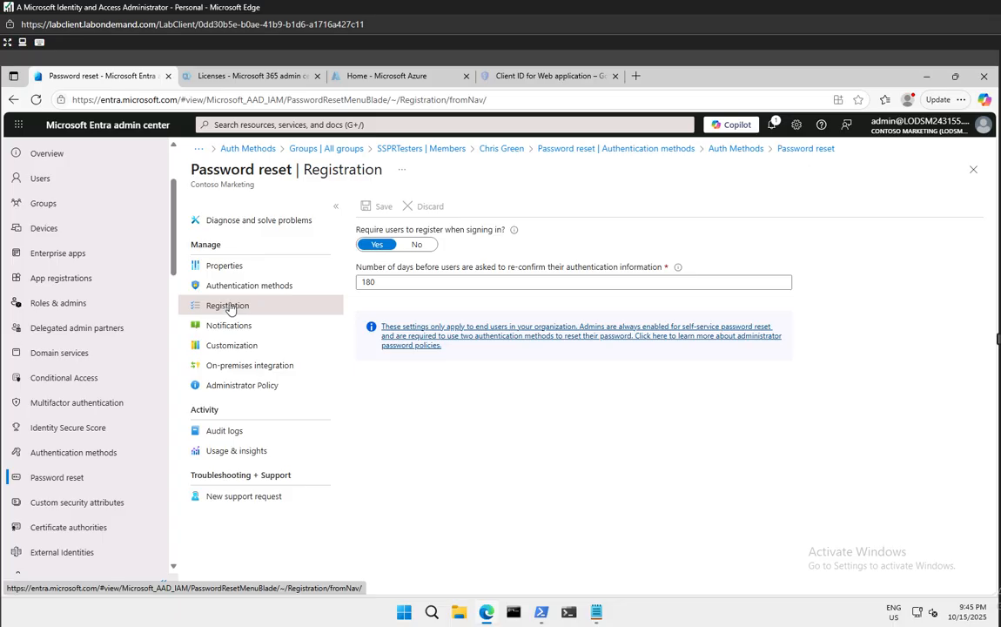
click(237, 290)
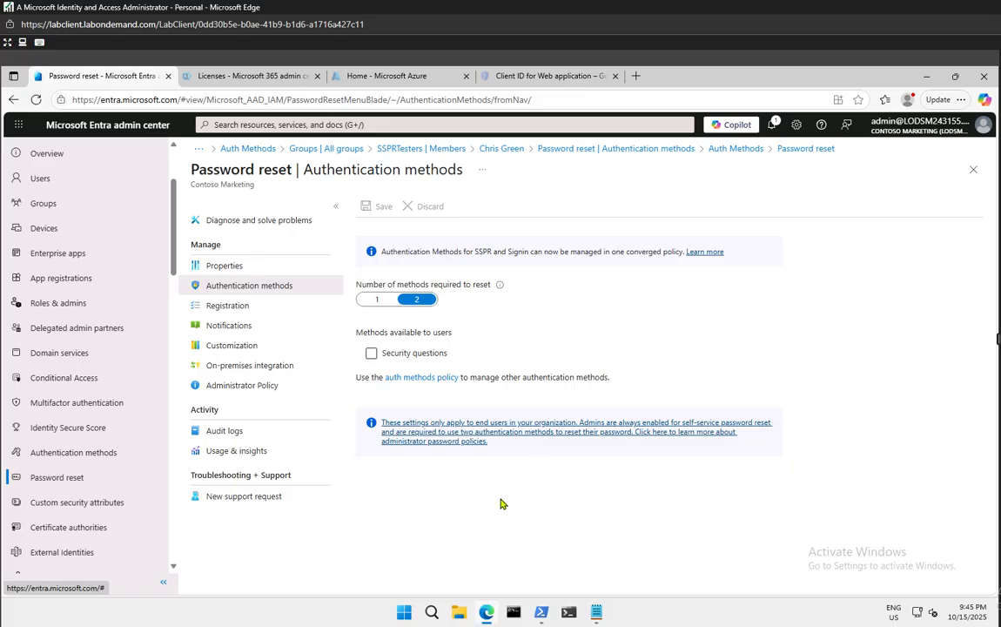
click(99, 463)
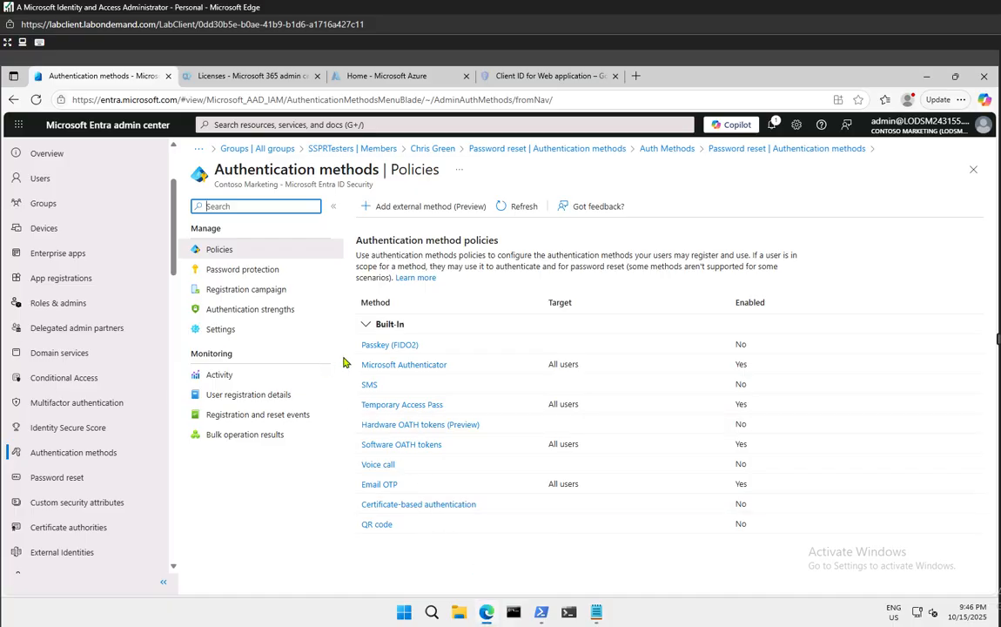
In a new InPrivate window, load portal.azure.com and submit the test user's autocompleted sign-in address
right_click(486, 612)
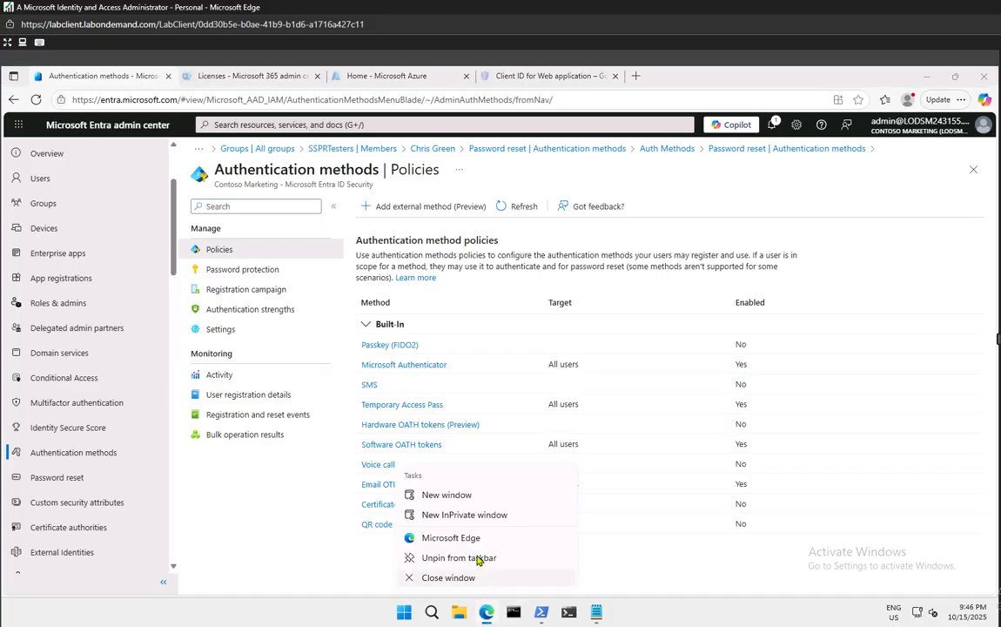
click(465, 517)
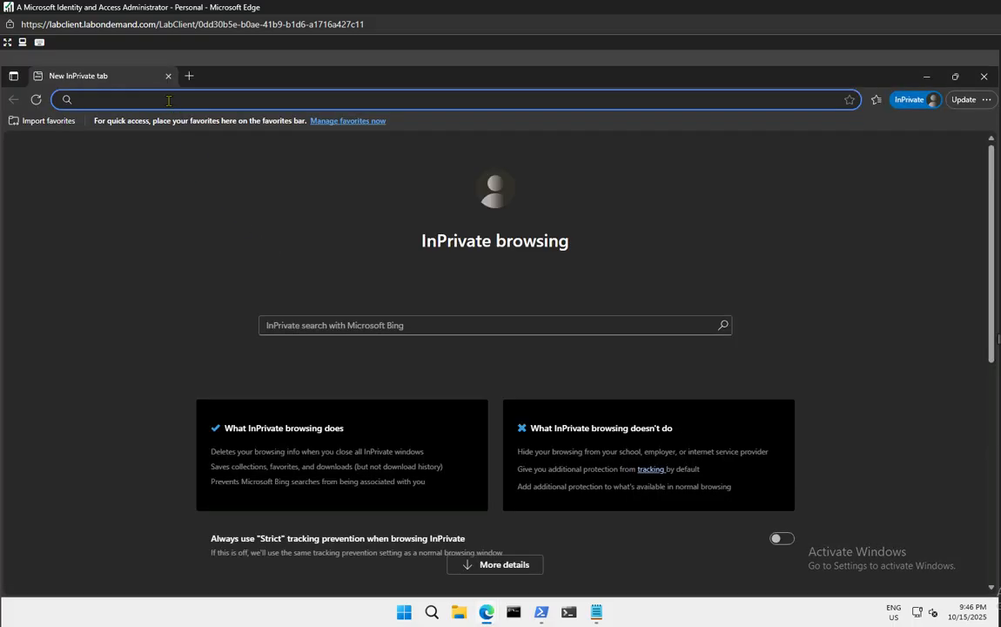
text(portal)
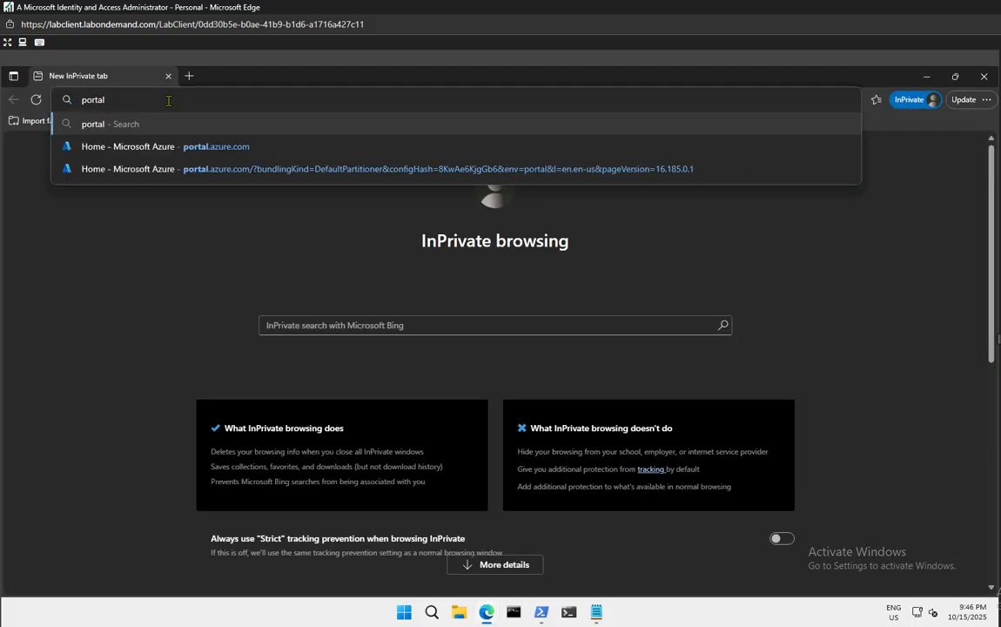
key(Down)
key(Return)
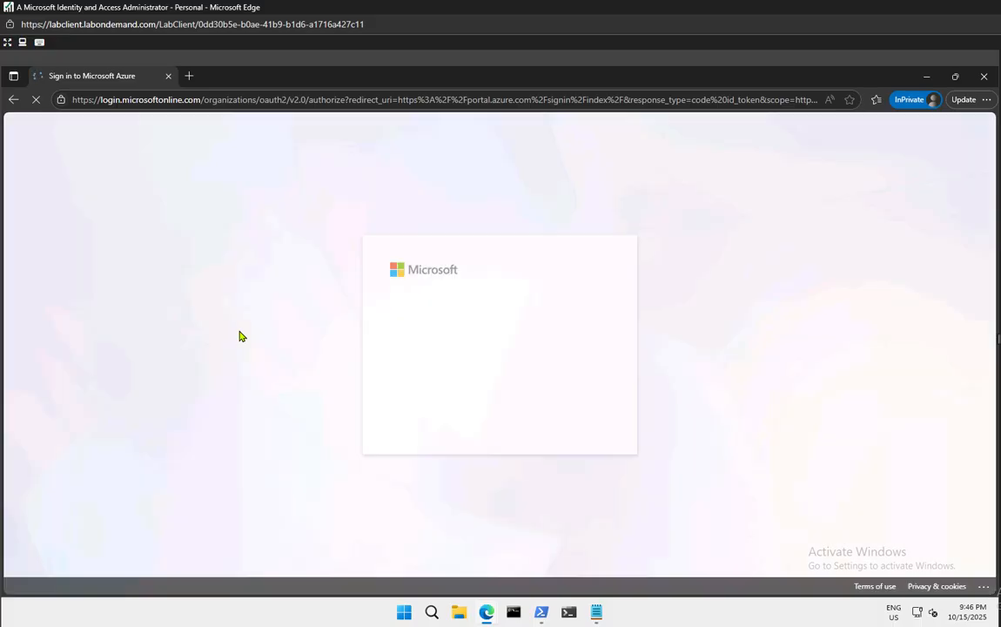
click(415, 299)
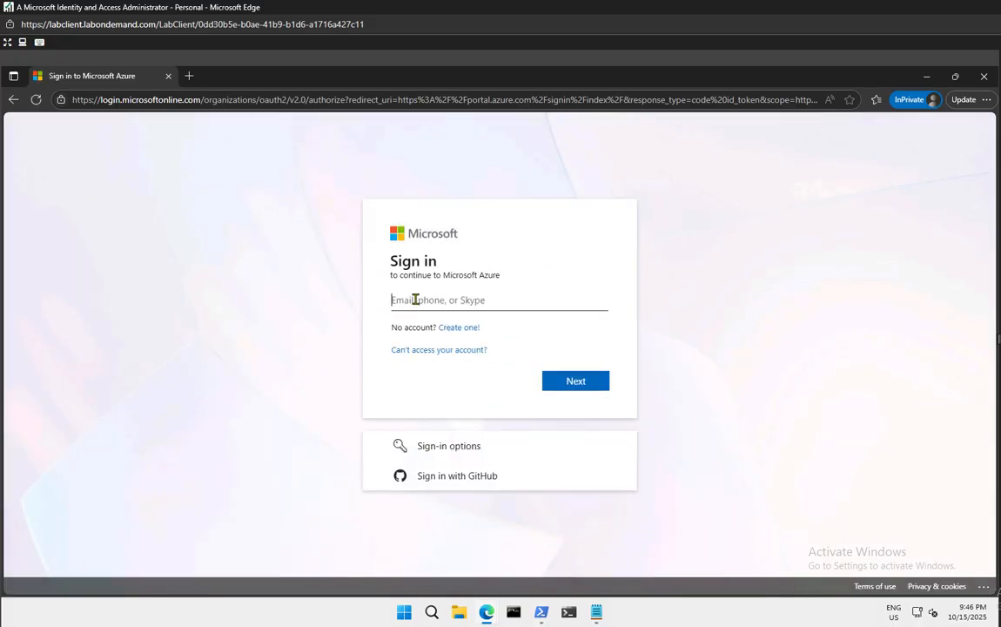
text(allan)
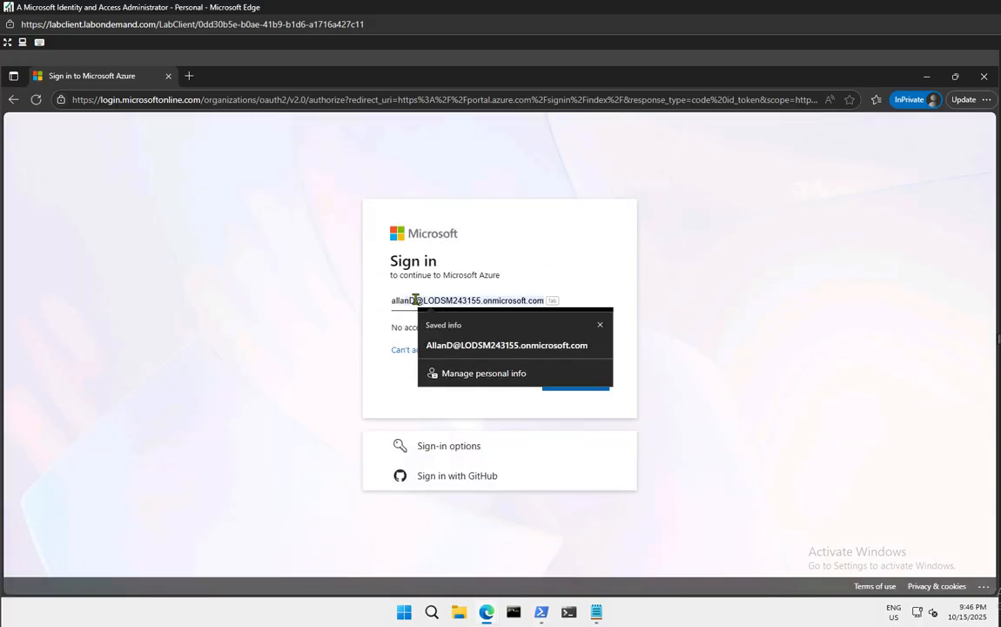
key(Tab)
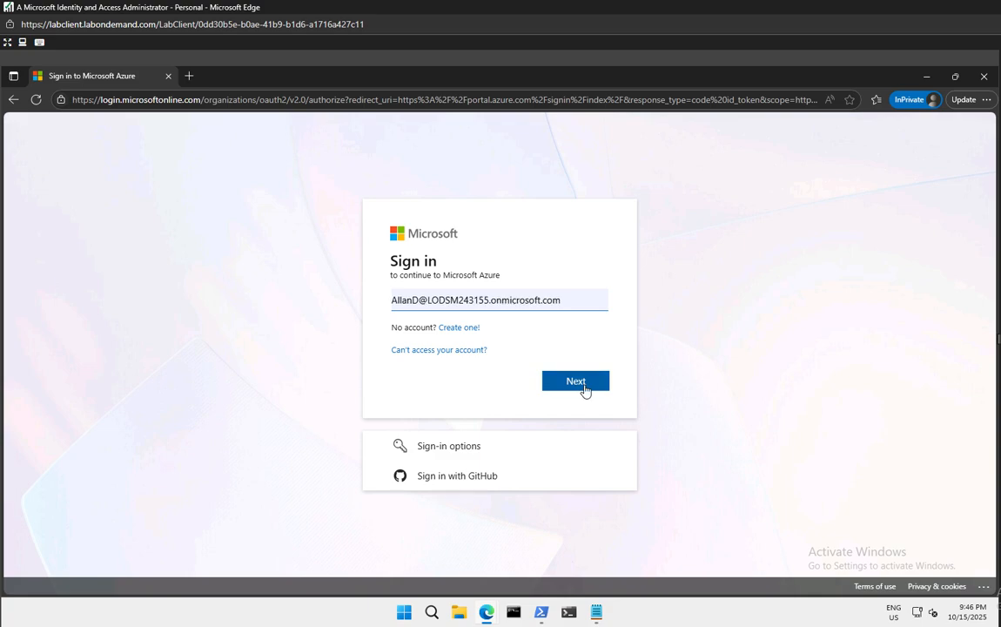
click(581, 389)
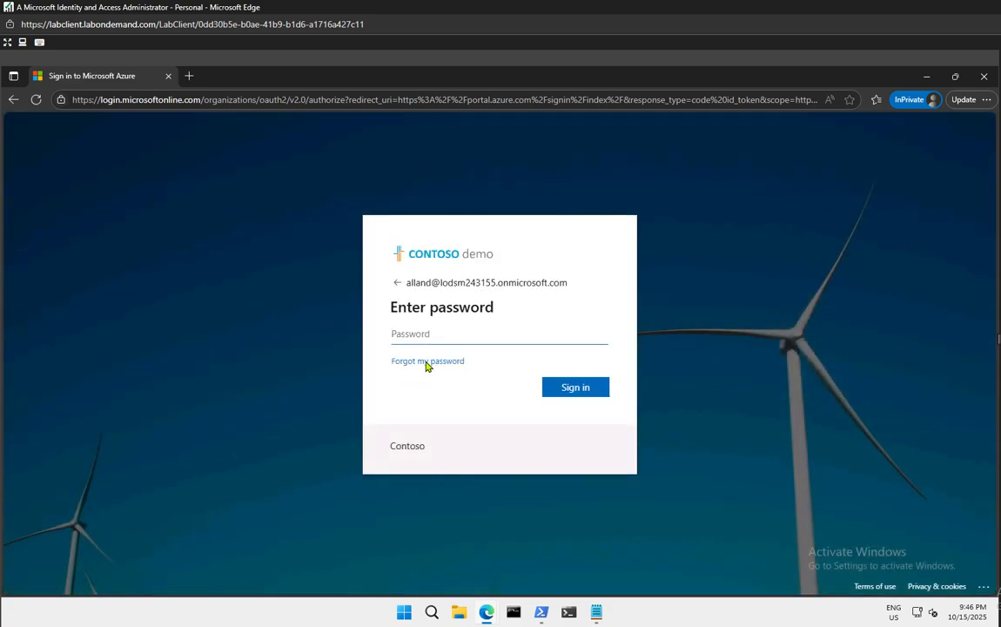
Request a reset via 'Forgot my password' with the captcha and copy the not-registered refusal message
click(426, 361)
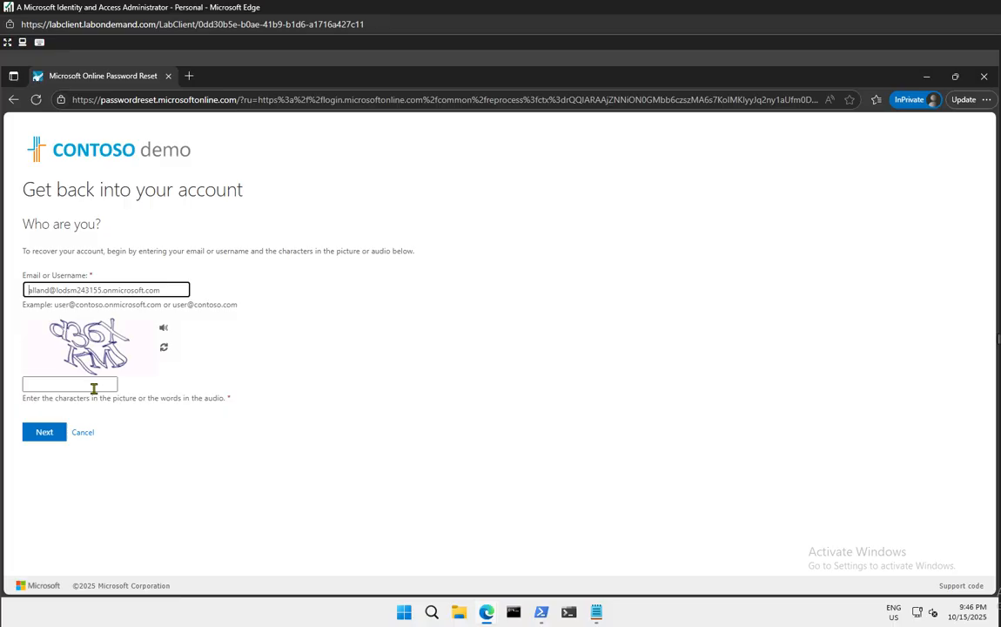
click(83, 383)
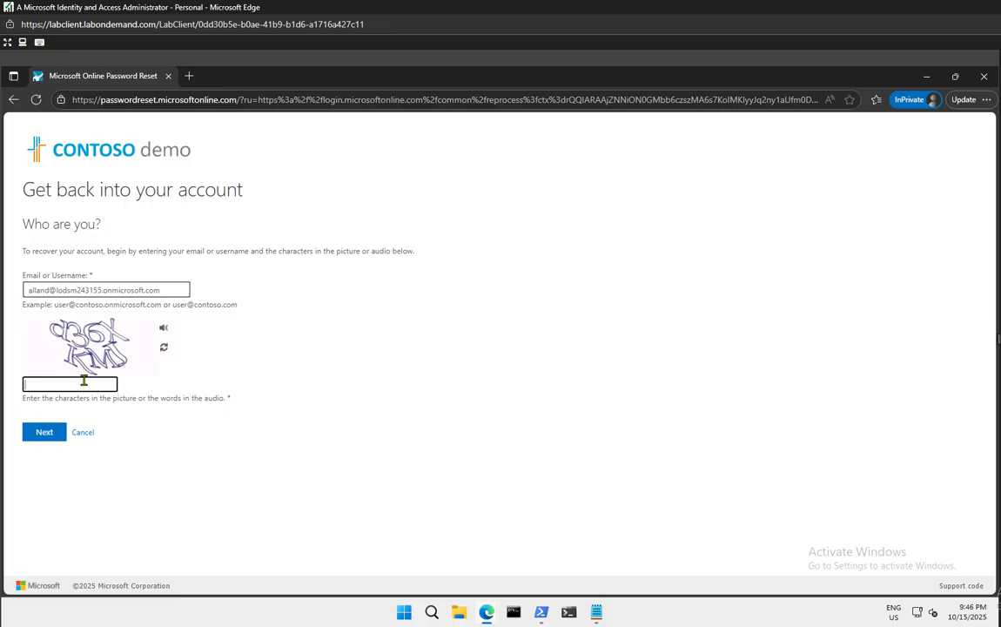
text(d36XKML)
key(BackSpace)
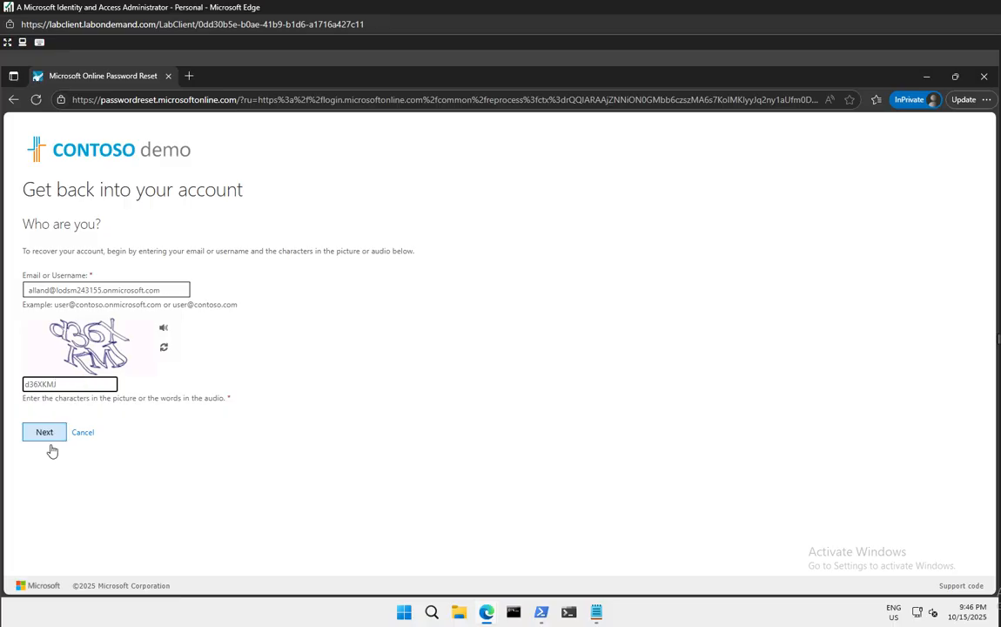
click(48, 438)
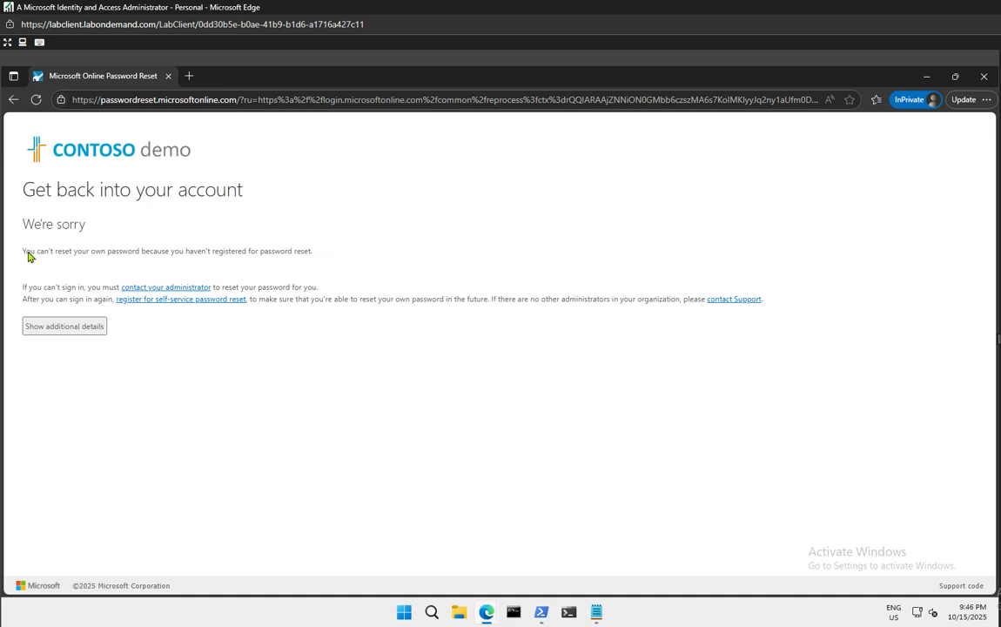
drag(24, 251, 302, 261)
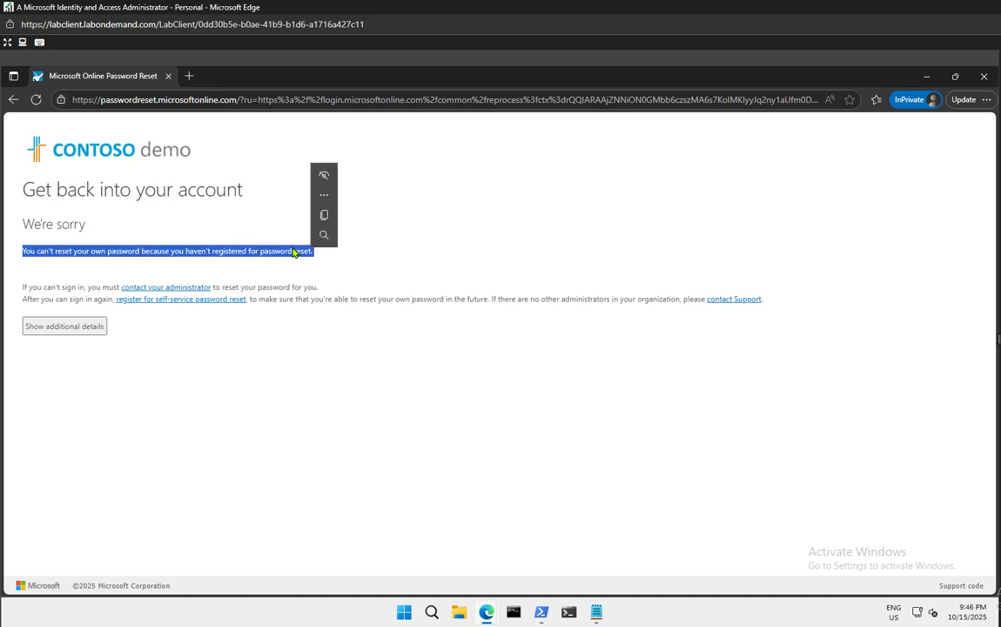
right_click(294, 252)
click(315, 260)
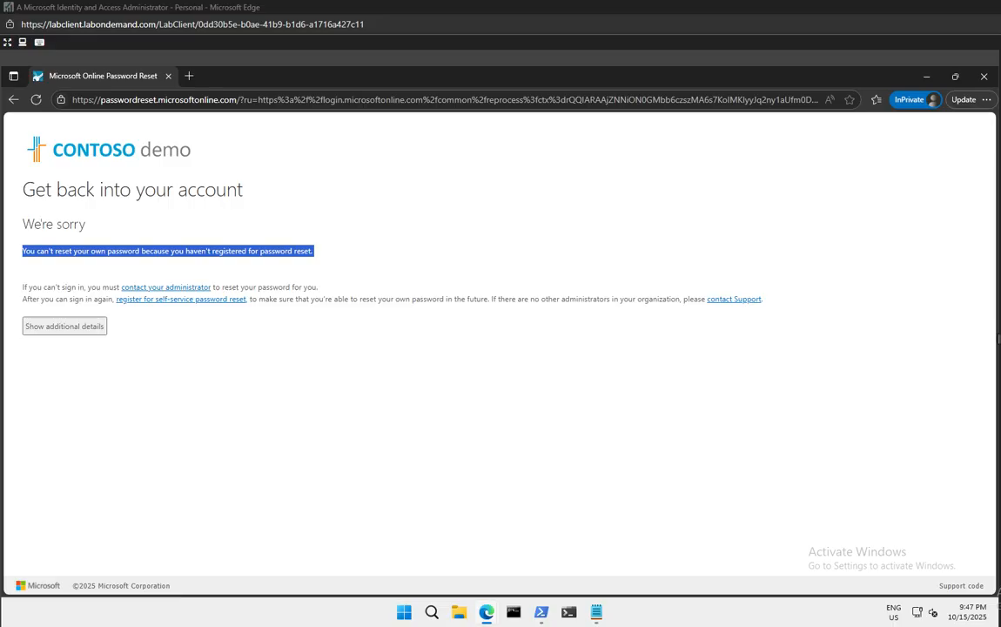
Add the account in Microsoft Authenticator via QR code, approve the test notification, and finish setup
click(492, 224)
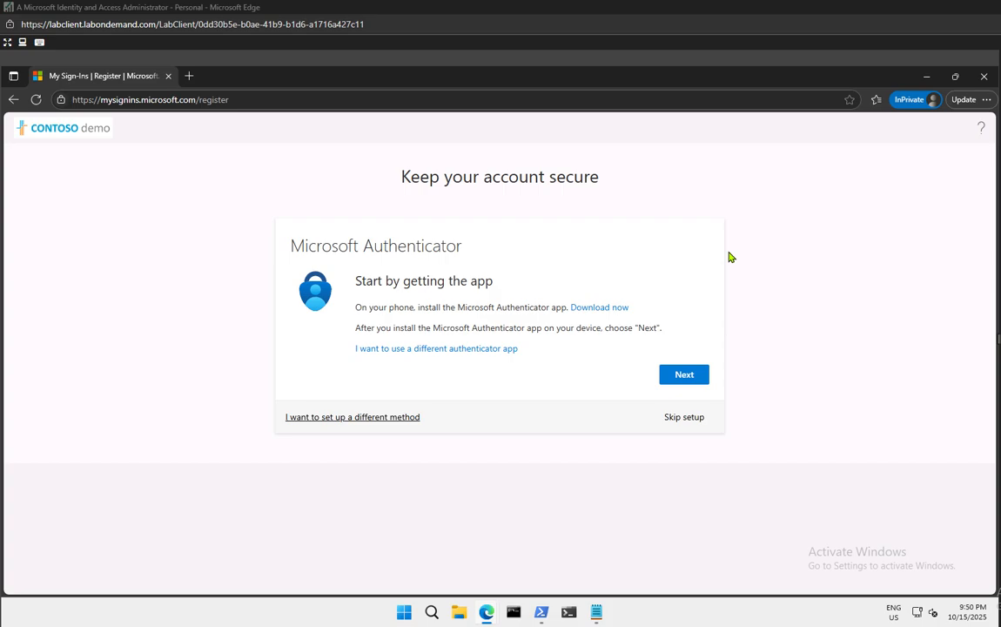
click(685, 375)
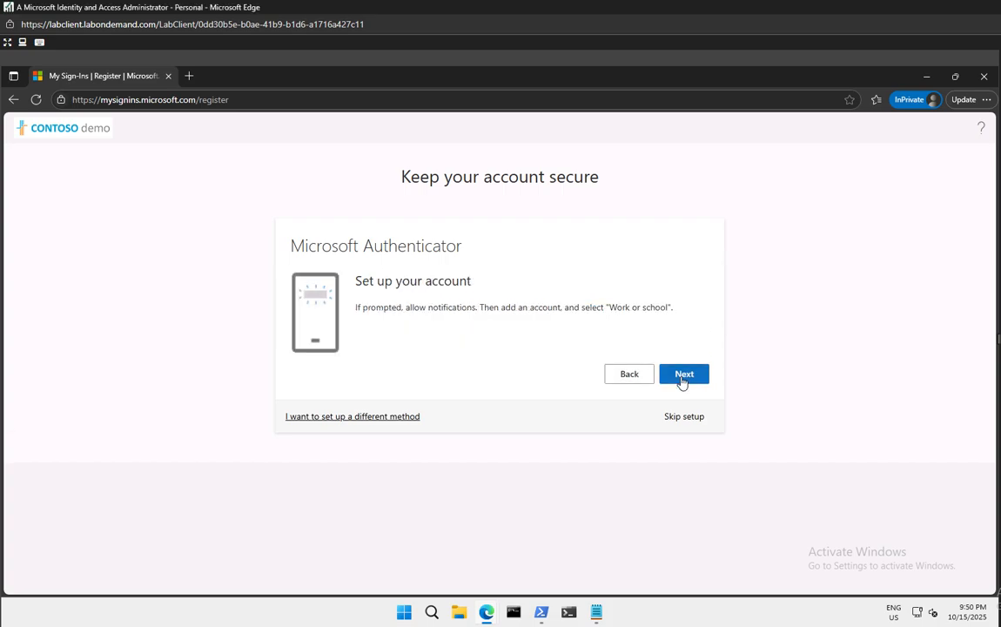
click(684, 376)
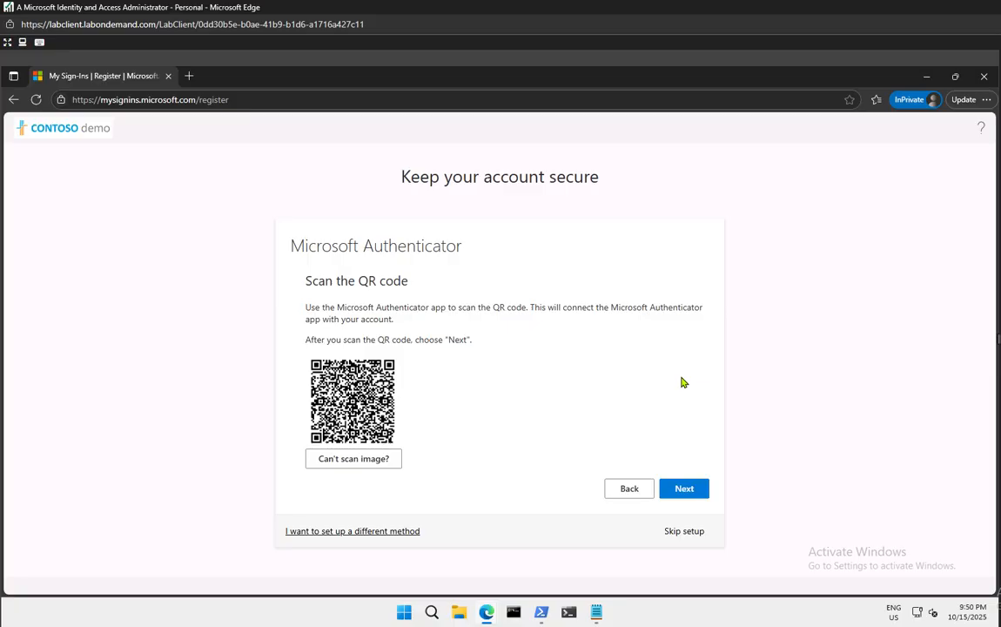
click(689, 498)
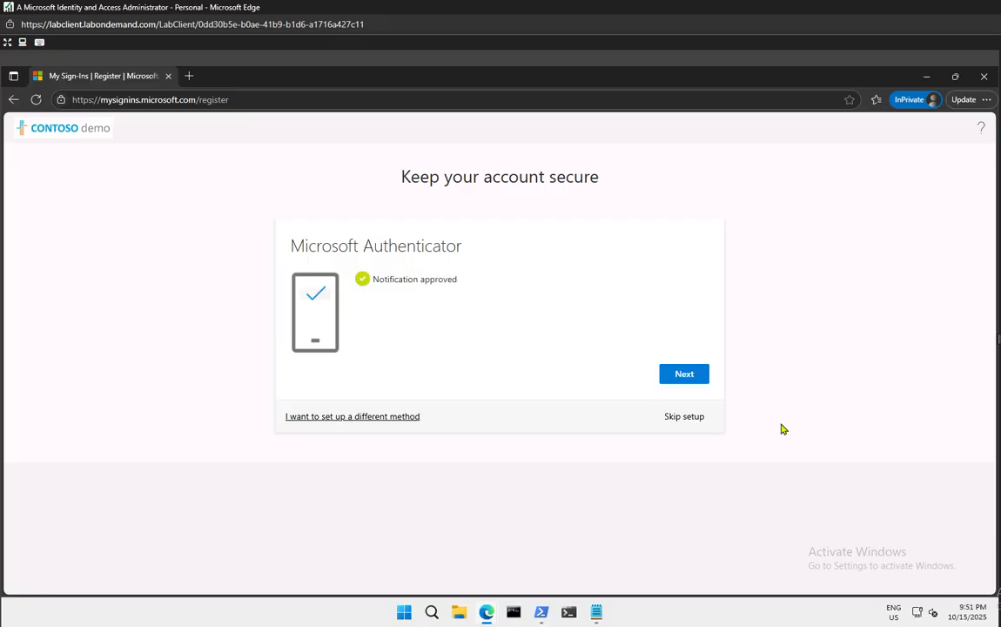
click(699, 375)
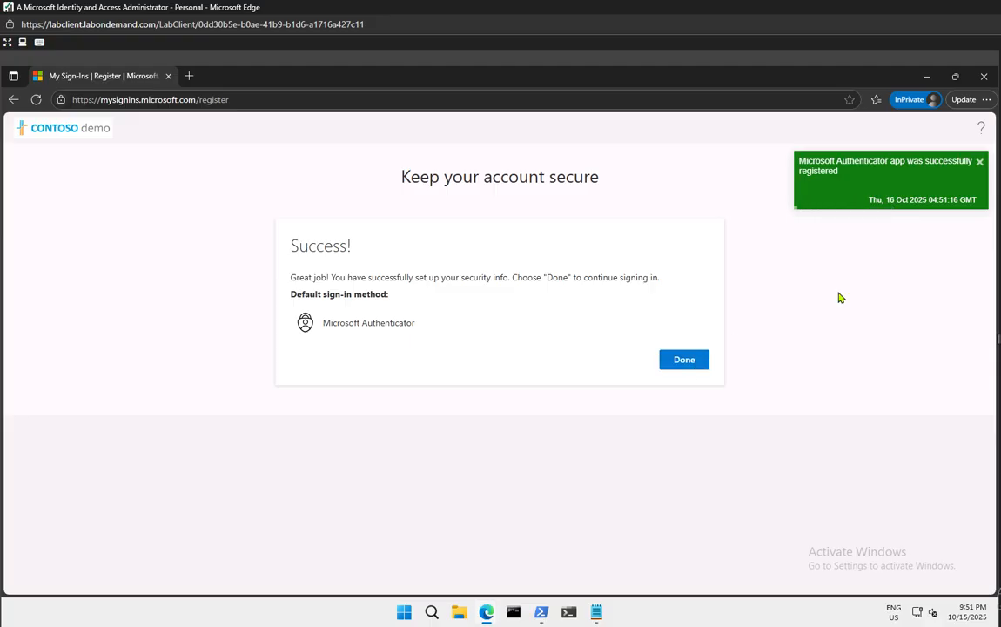
click(677, 364)
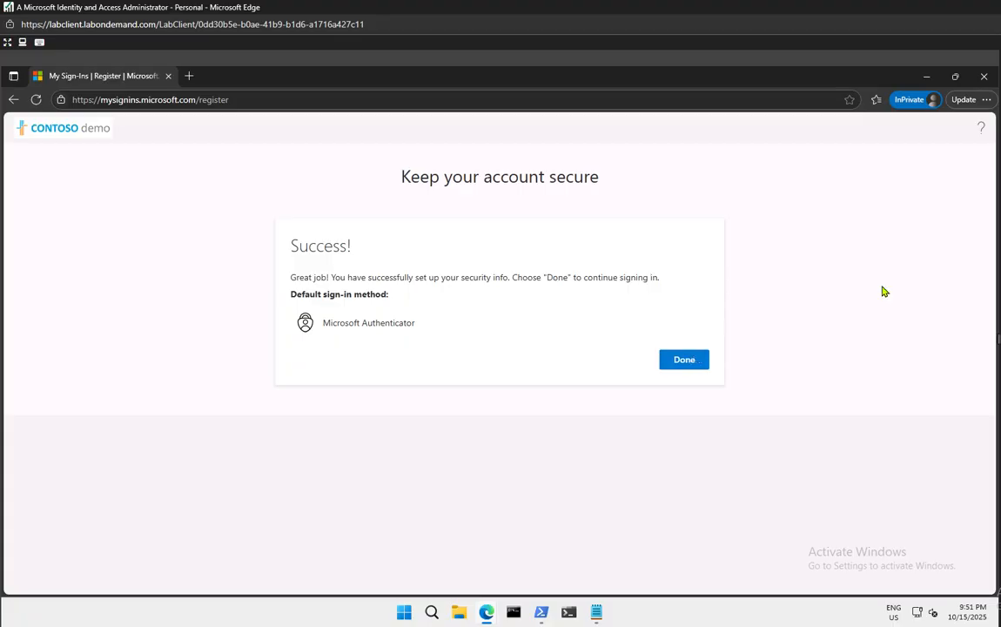
click(680, 364)
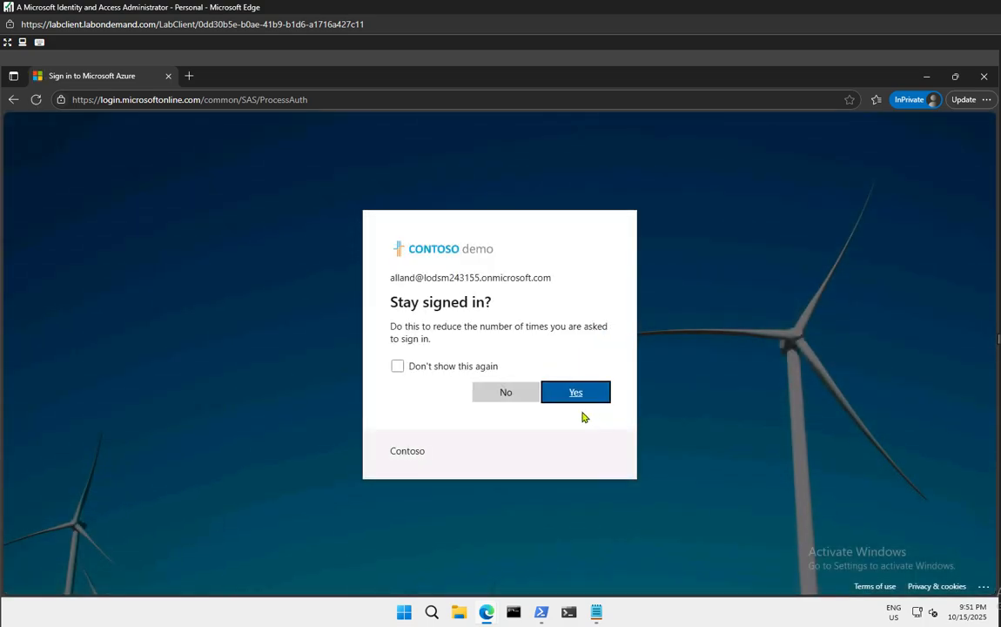
Decline staying signed in, with Don't show this again ticked
click(456, 366)
click(503, 396)
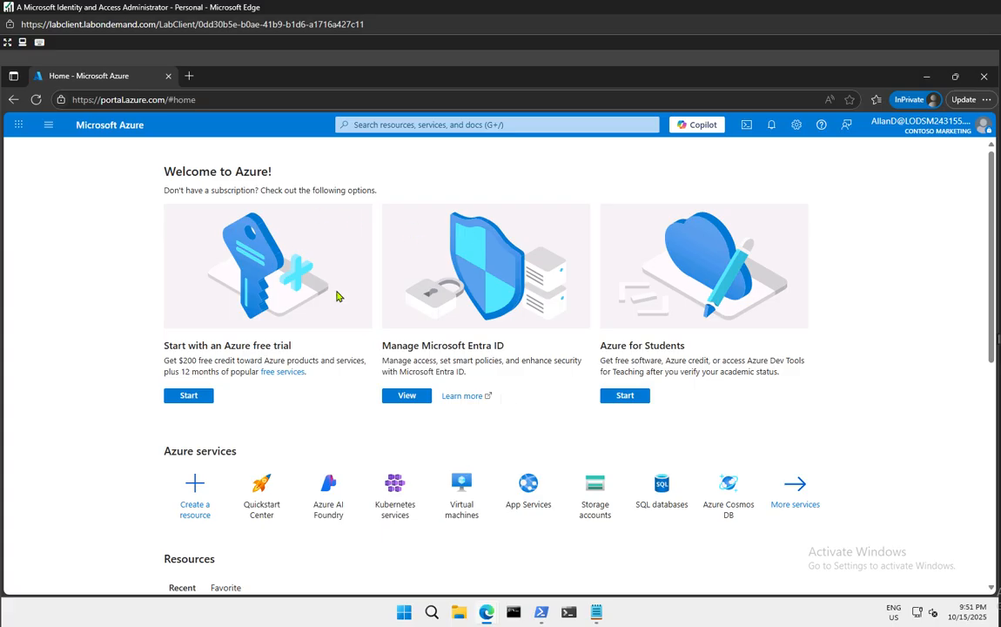
Replace the private window with a fresh InPrivate window loading portal.azure.com
click(985, 79)
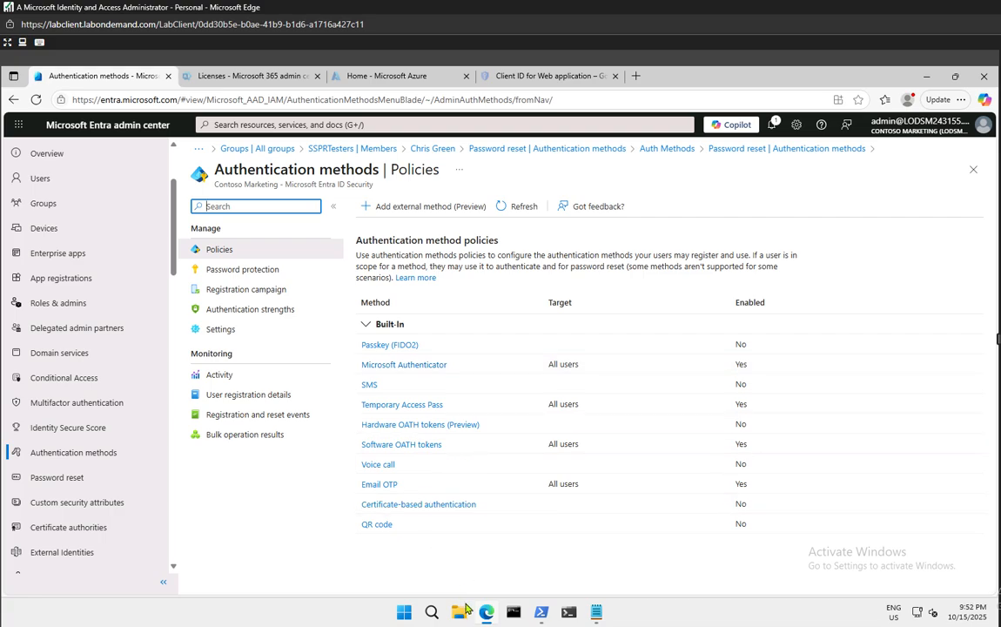
right_click(486, 612)
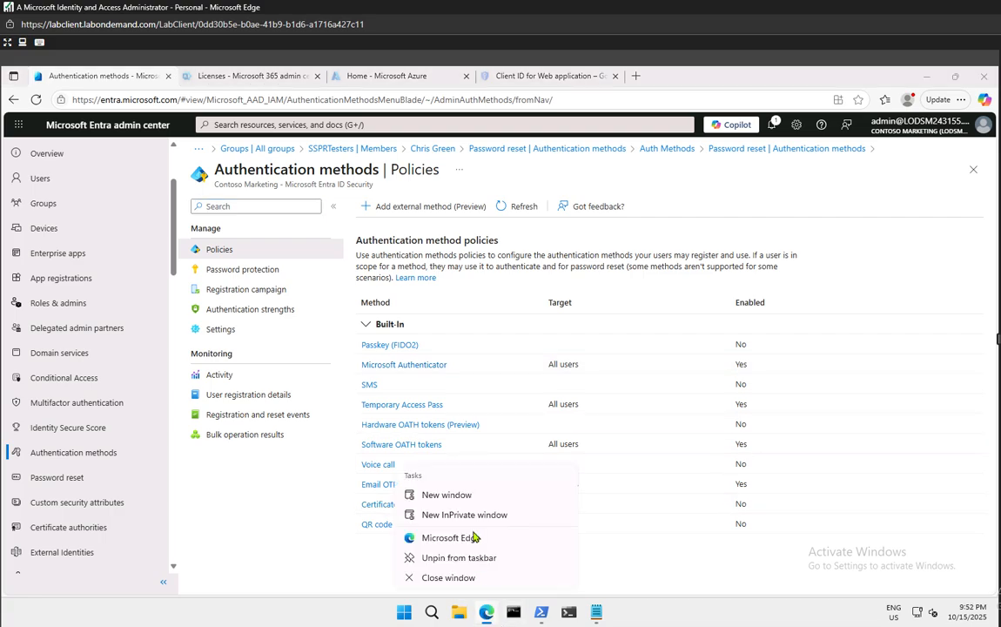
click(457, 515)
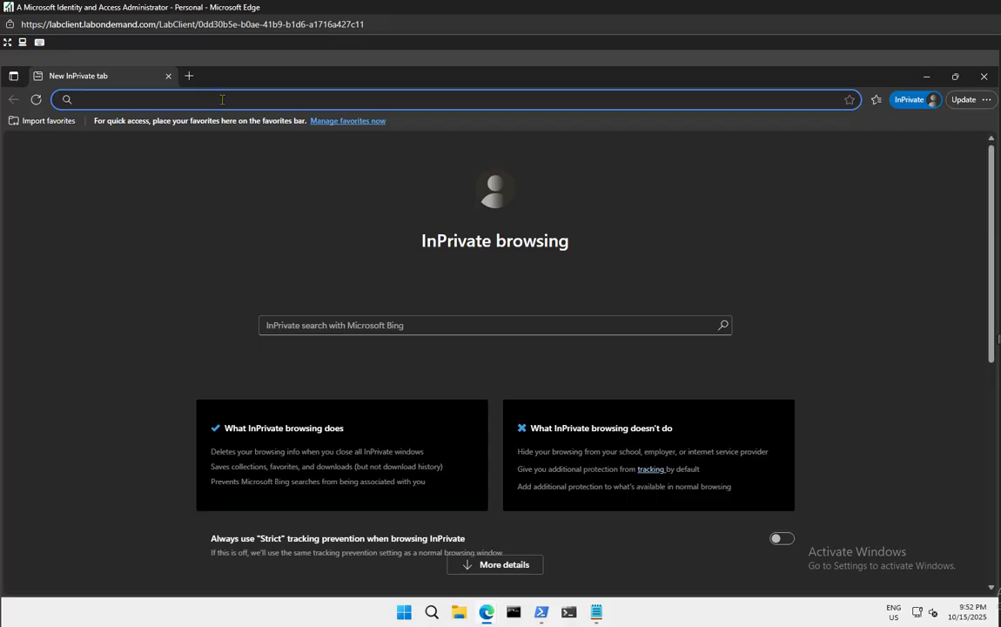
text(p)
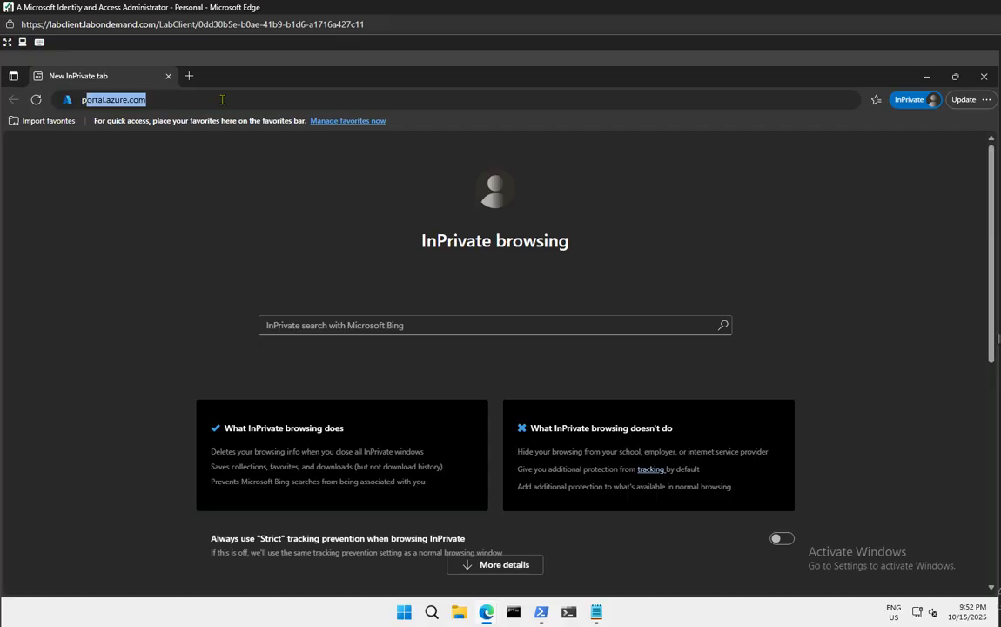
text(or)
key(Down)
key(Return)
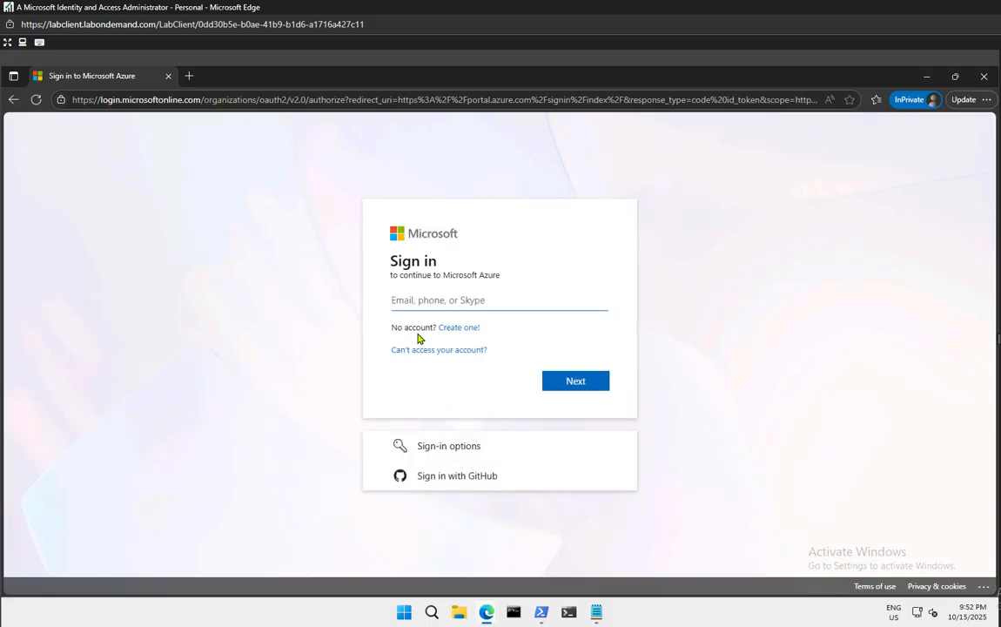
Choose the first test user's saved account and start Forgot my password recovery
text(all)
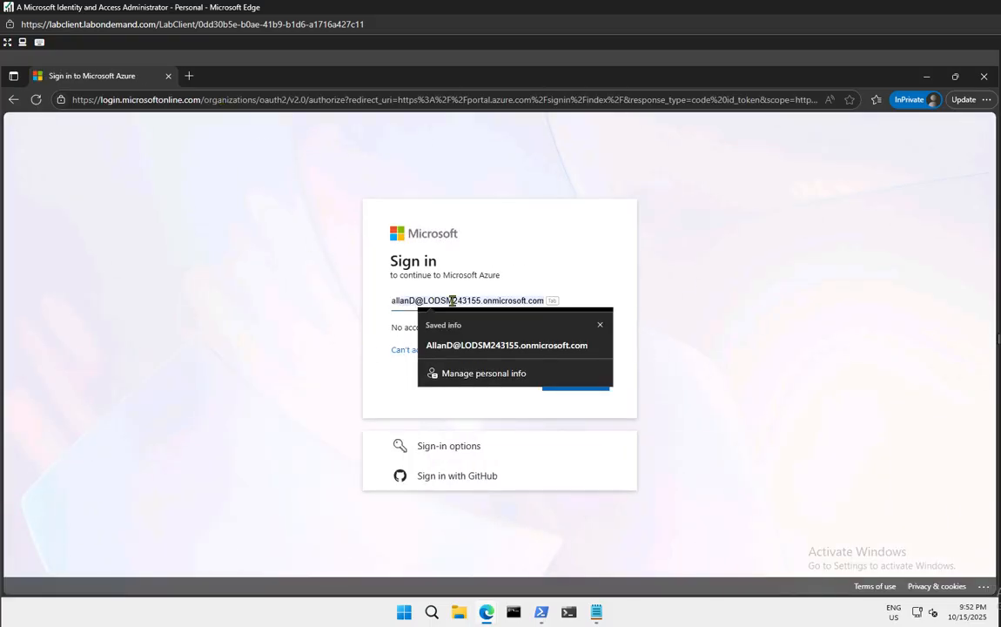
click(540, 348)
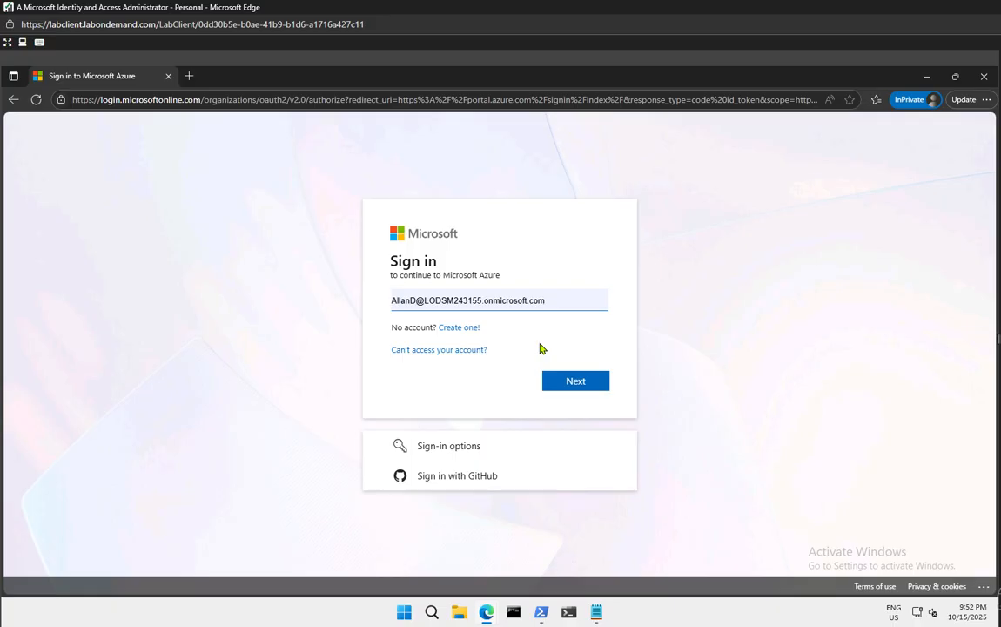
click(575, 383)
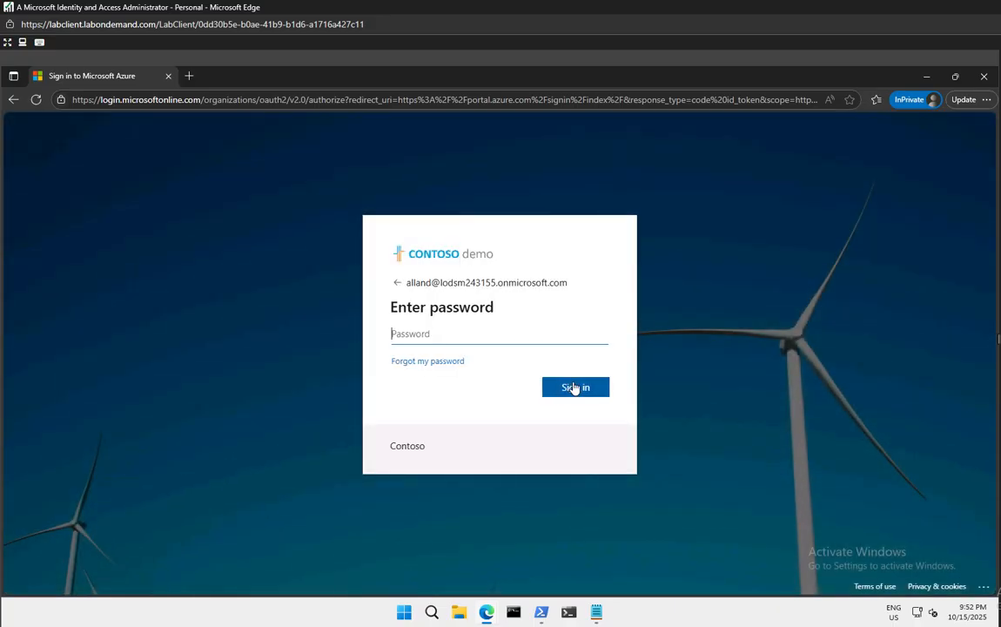
click(433, 364)
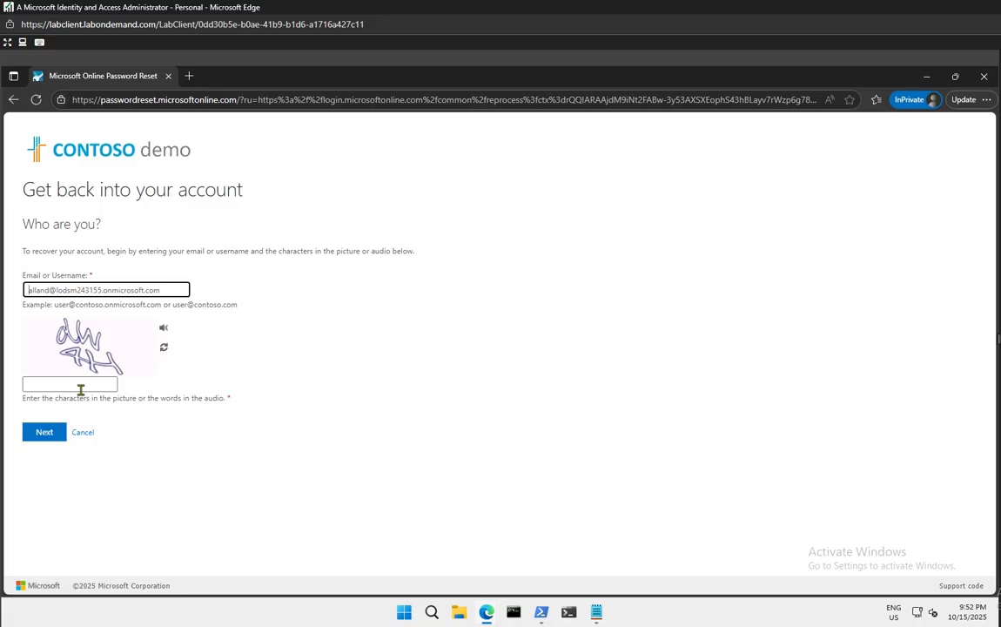
Refresh the captcha, enter the characters shown, and submit the identity check
click(81, 385)
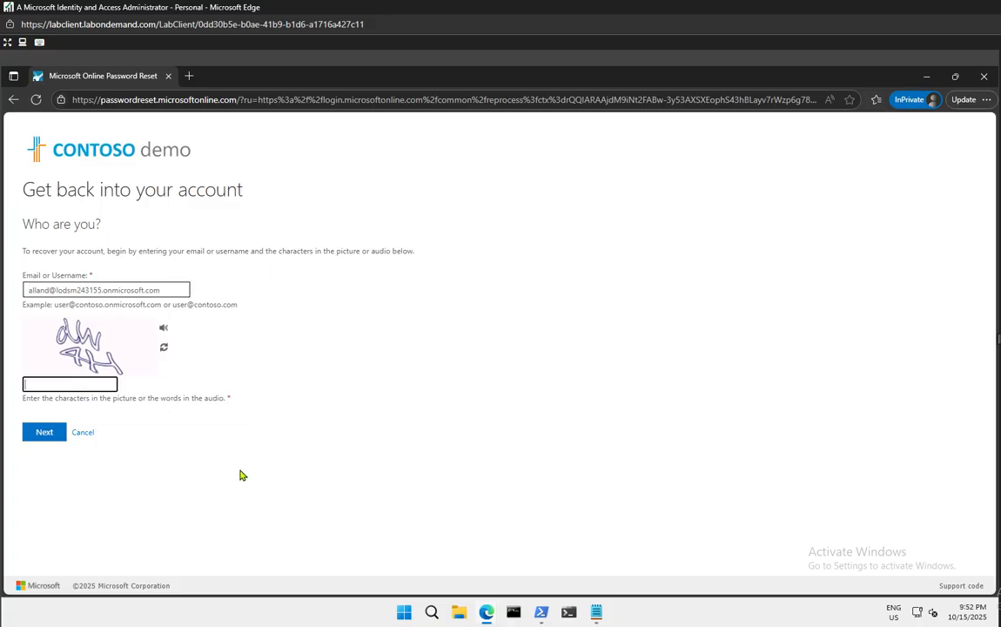
click(164, 348)
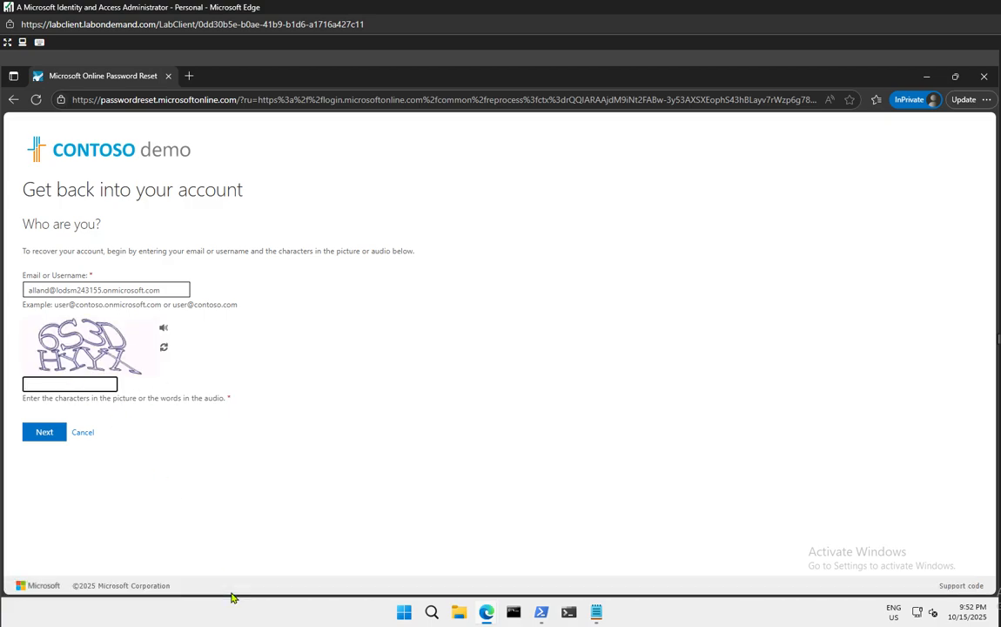
text(6S3DHYYX)
click(40, 432)
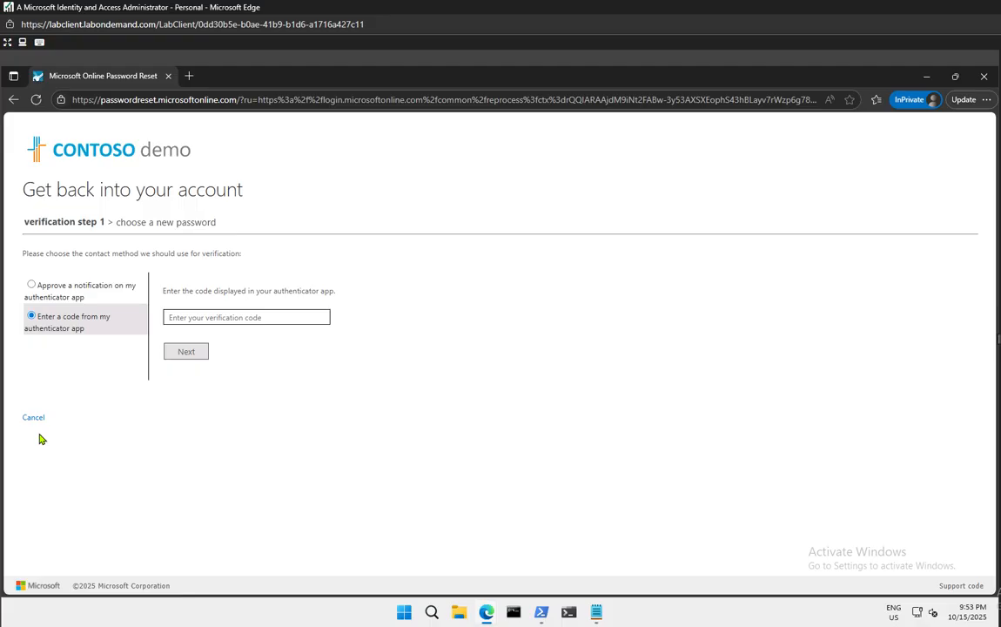
Enter the current code from the Authenticator app and submit it
click(232, 318)
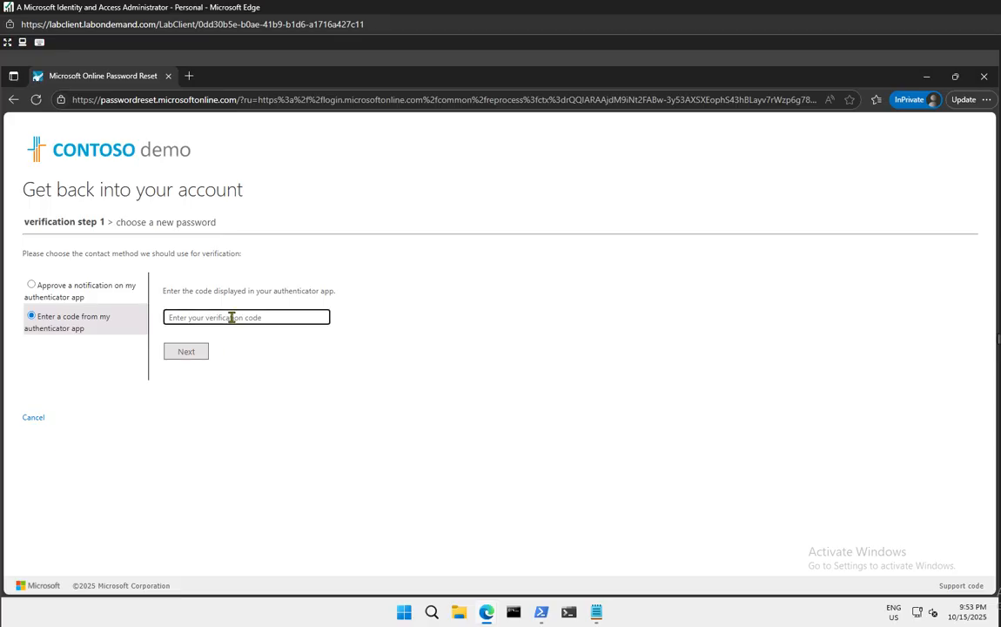
text(863453)
click(193, 359)
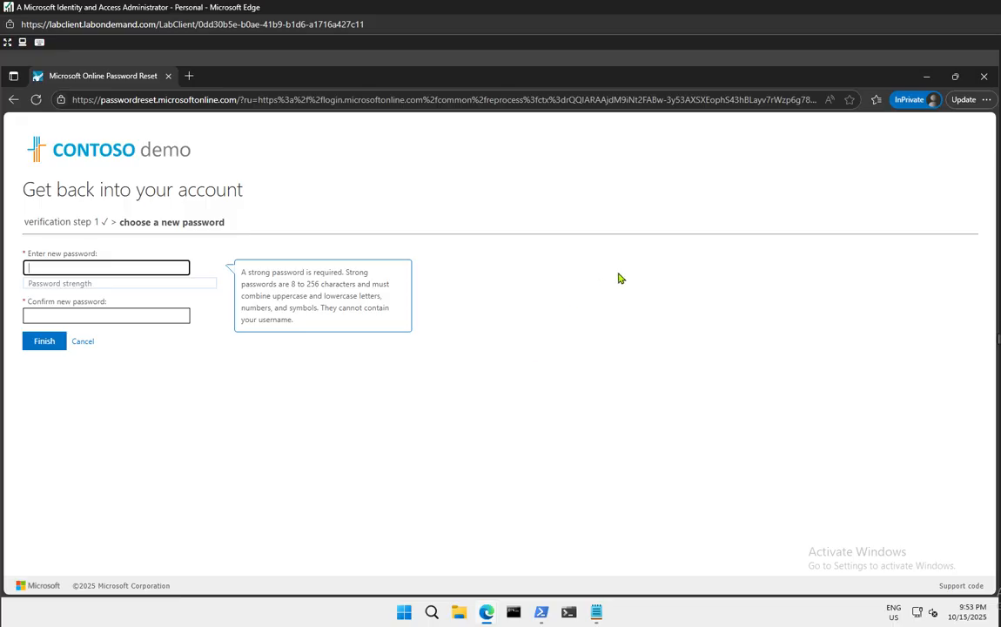
Close the InPrivate password-reset window
click(984, 76)
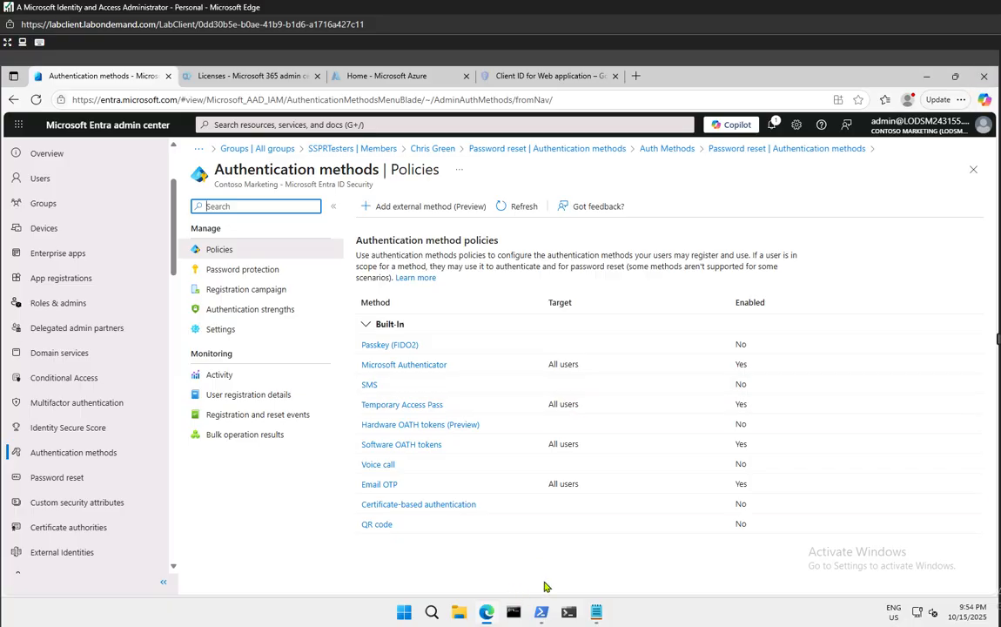
Open a new InPrivate window from the taskbar and load the Azure portal sign-in
click(483, 613)
right_click(483, 613)
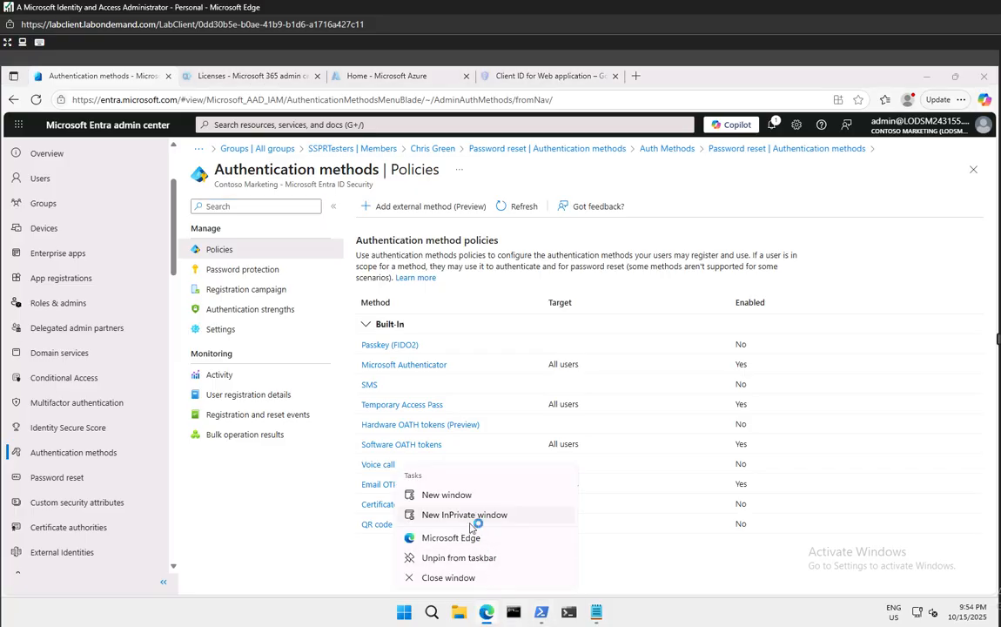
click(461, 515)
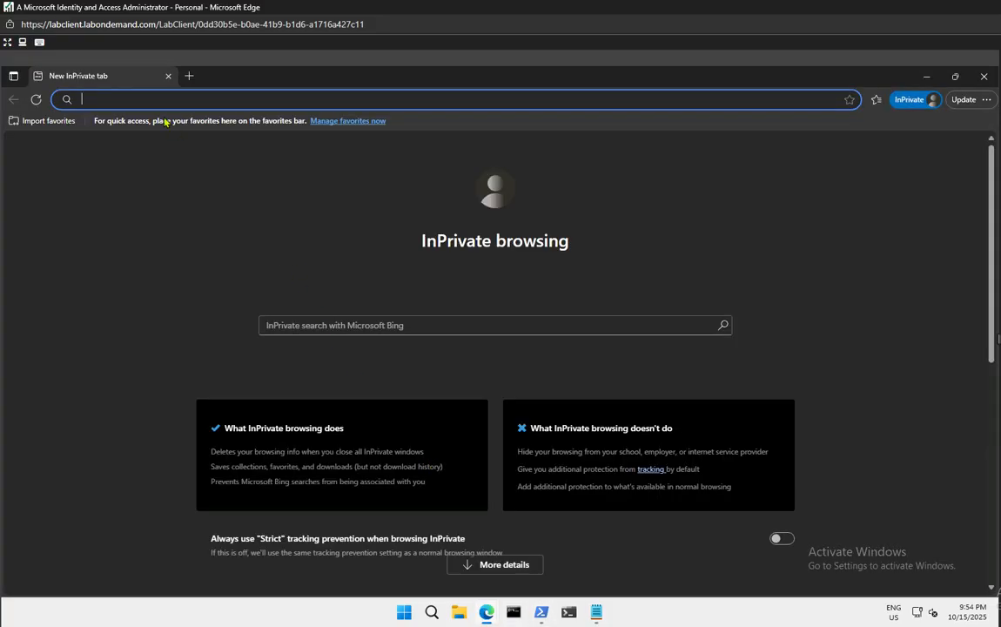
text(portal.azure.com)
key(Return)
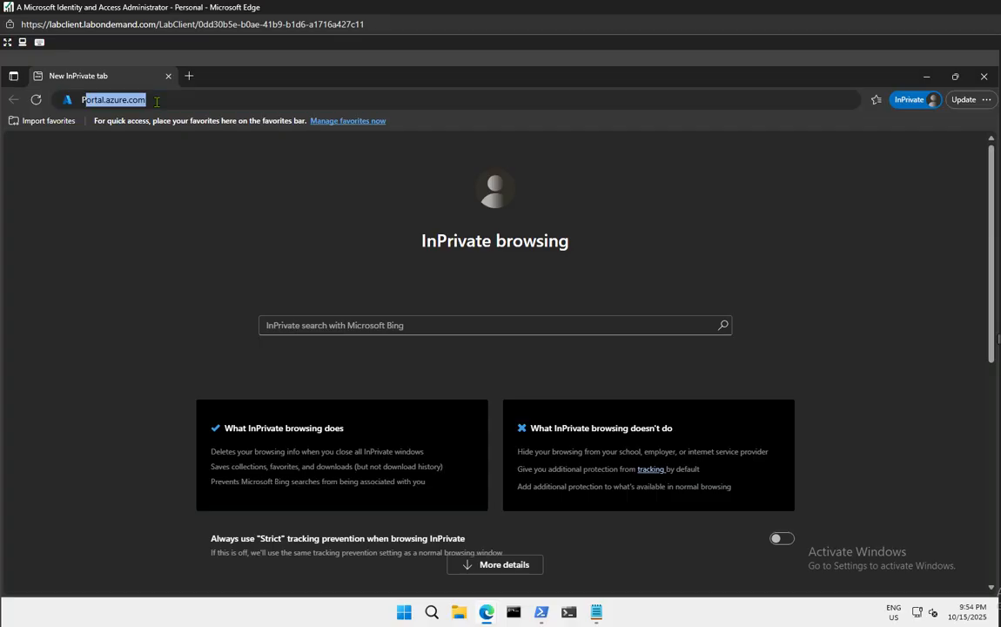
text(PORTAL)
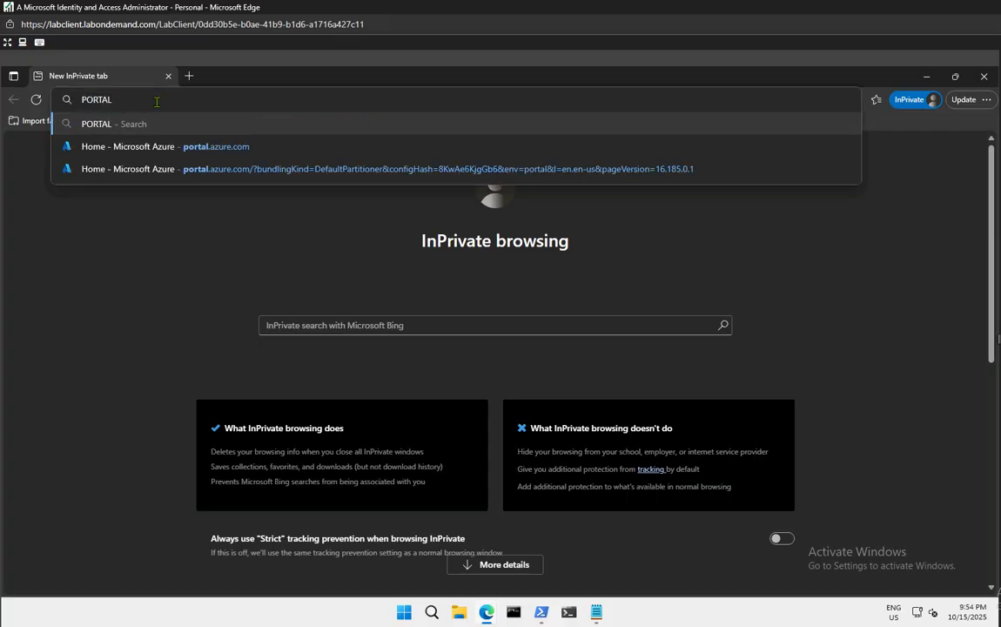
key(Down)
key(Return)
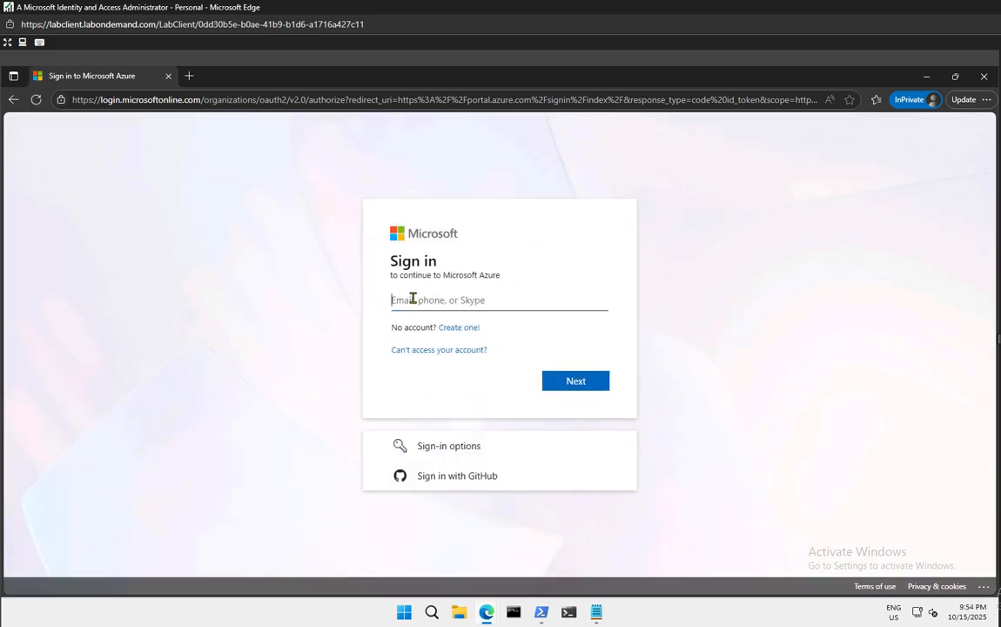
Enter the second test user's address, pasting the tenant domain from clipboard history, and continue
text(gradya)
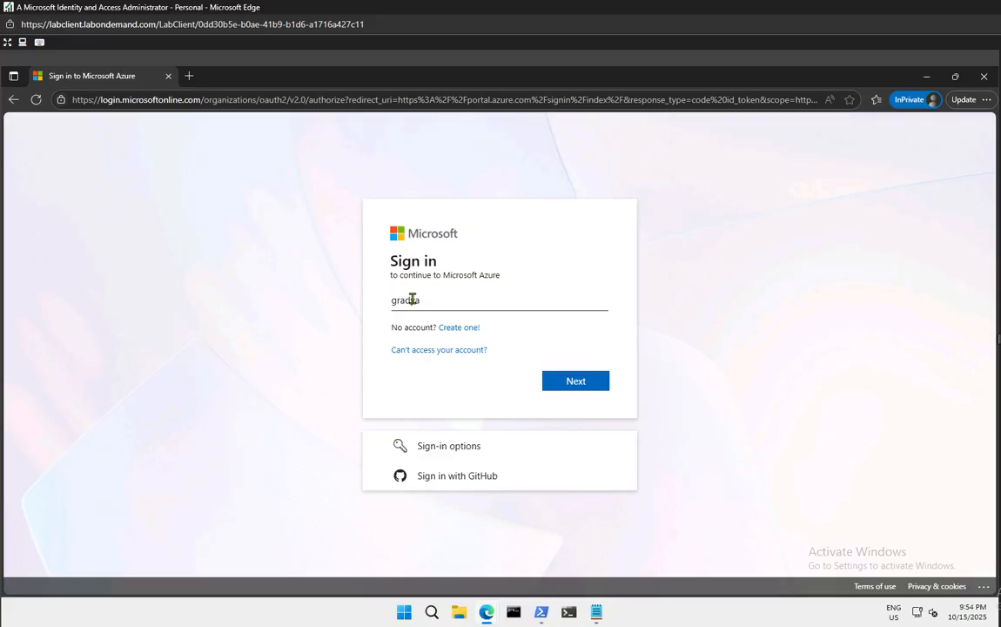
text(@)
key(super+v)
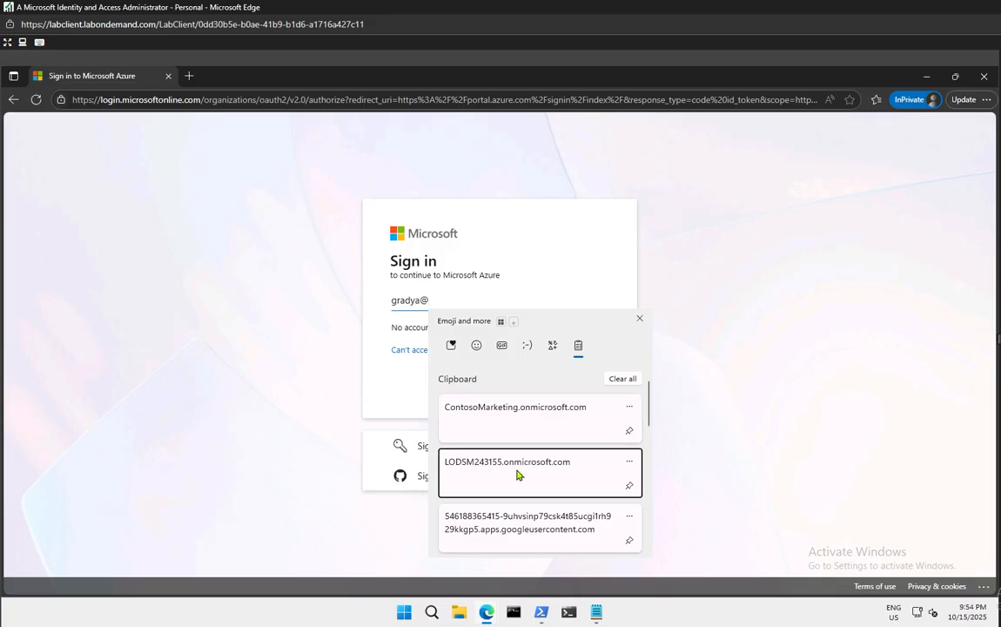
click(516, 474)
click(595, 382)
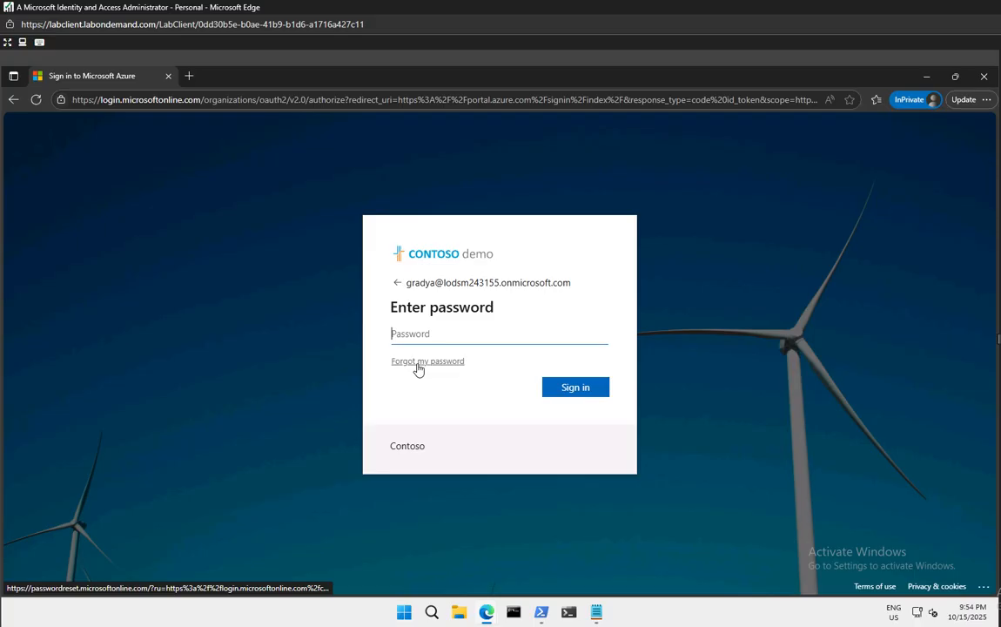
Start Forgot my password for the second user and submit the captcha characters
click(417, 365)
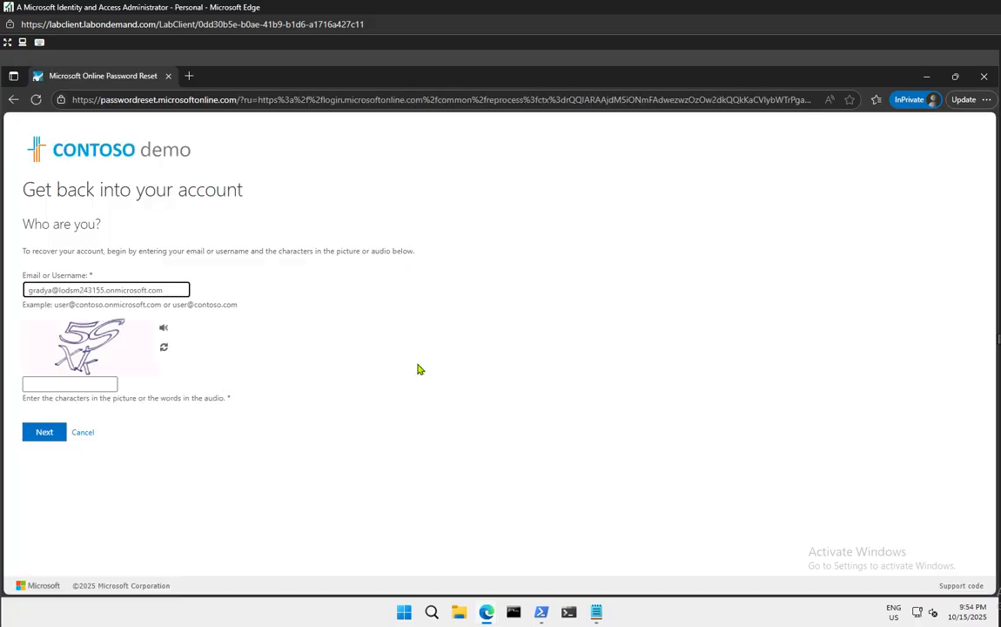
click(61, 385)
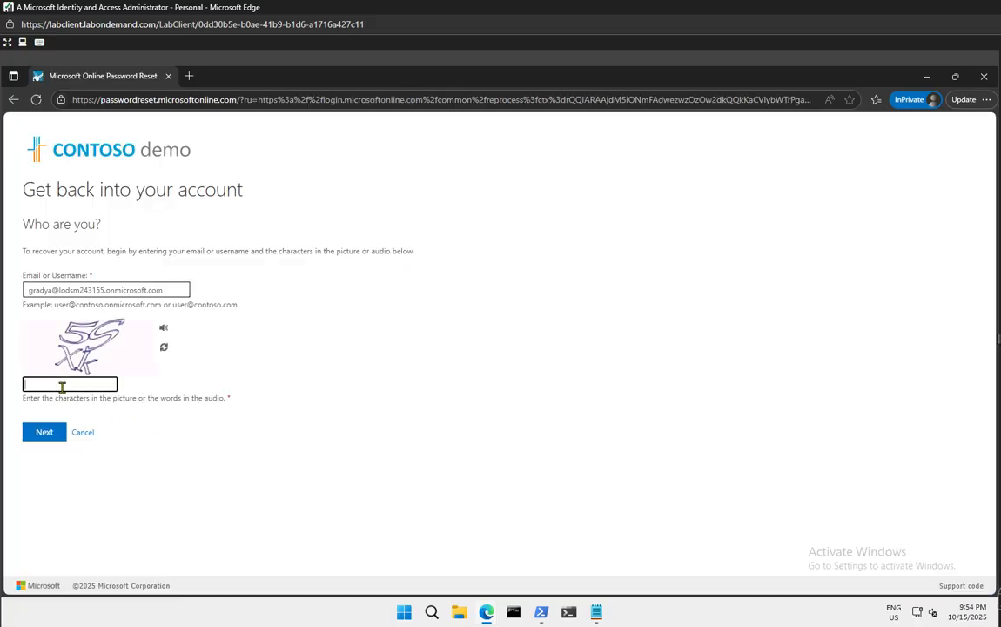
text(5SXk)
key(Return)
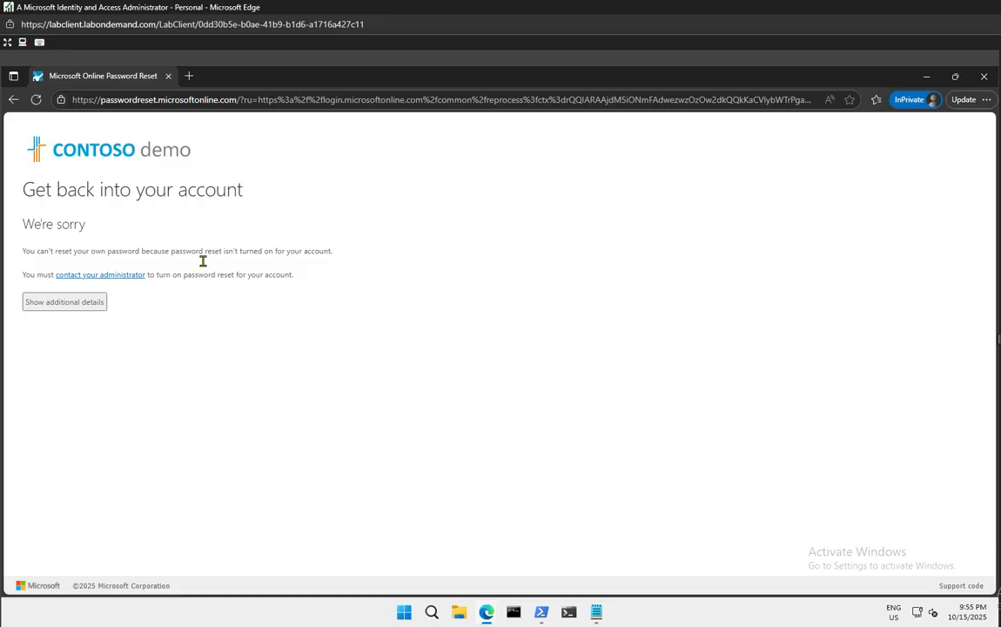
Highlight the message saying password reset isn't turned on, then deselect it
drag(191, 251, 335, 252)
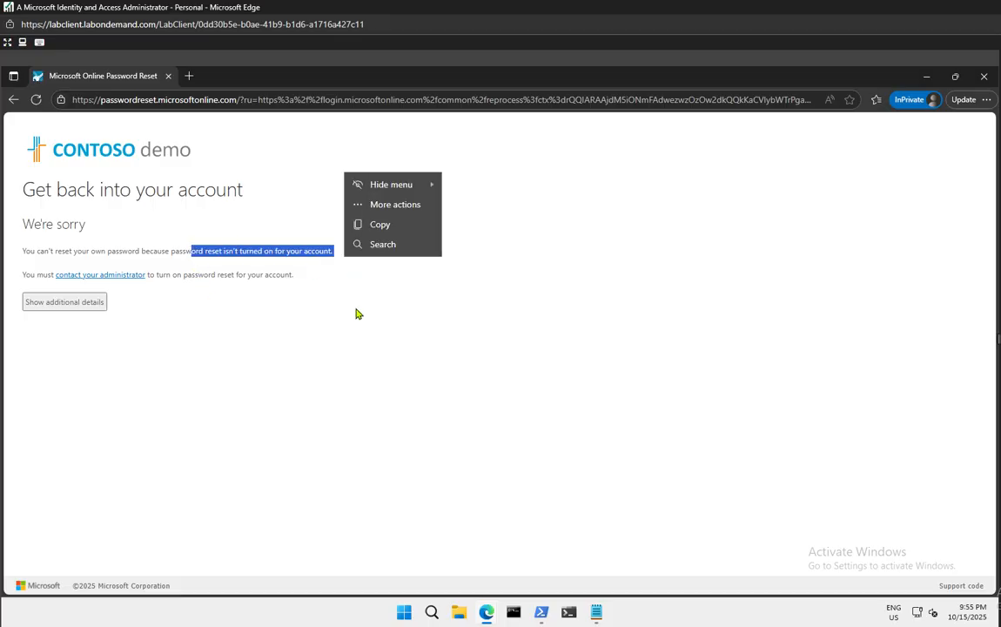
click(352, 277)
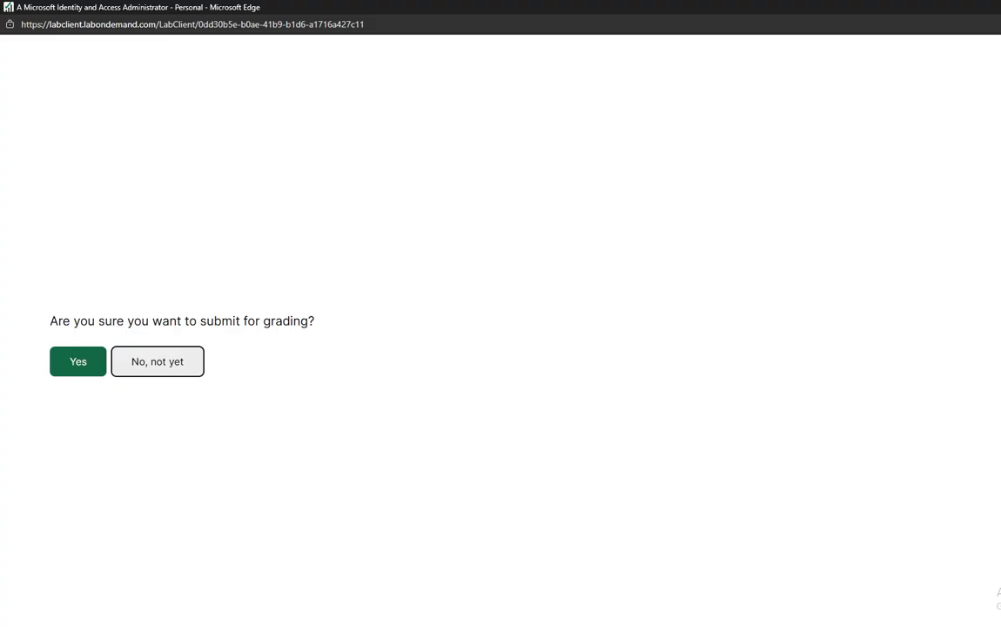
click(161, 364)
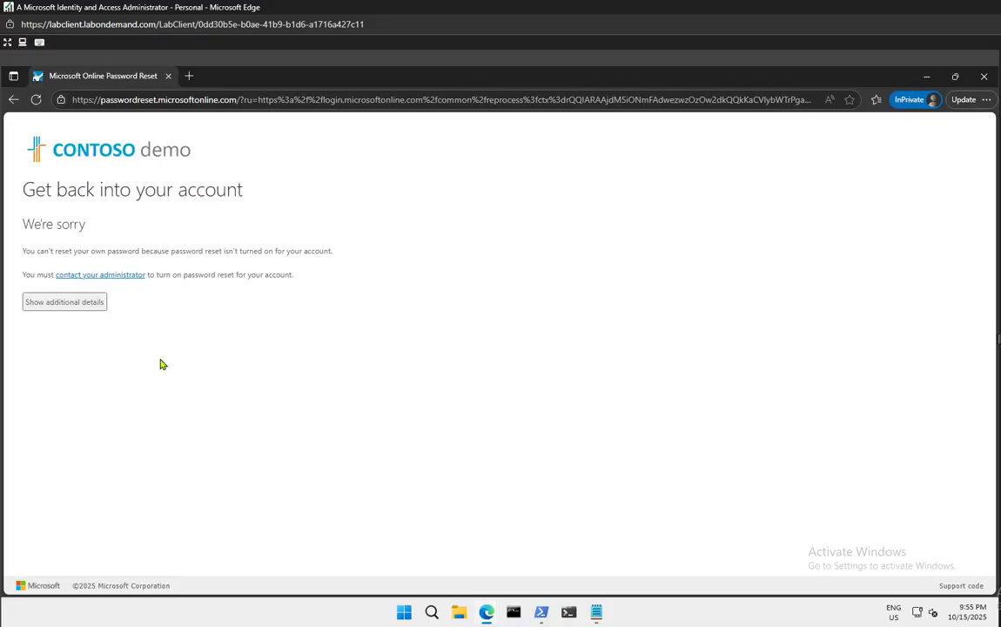